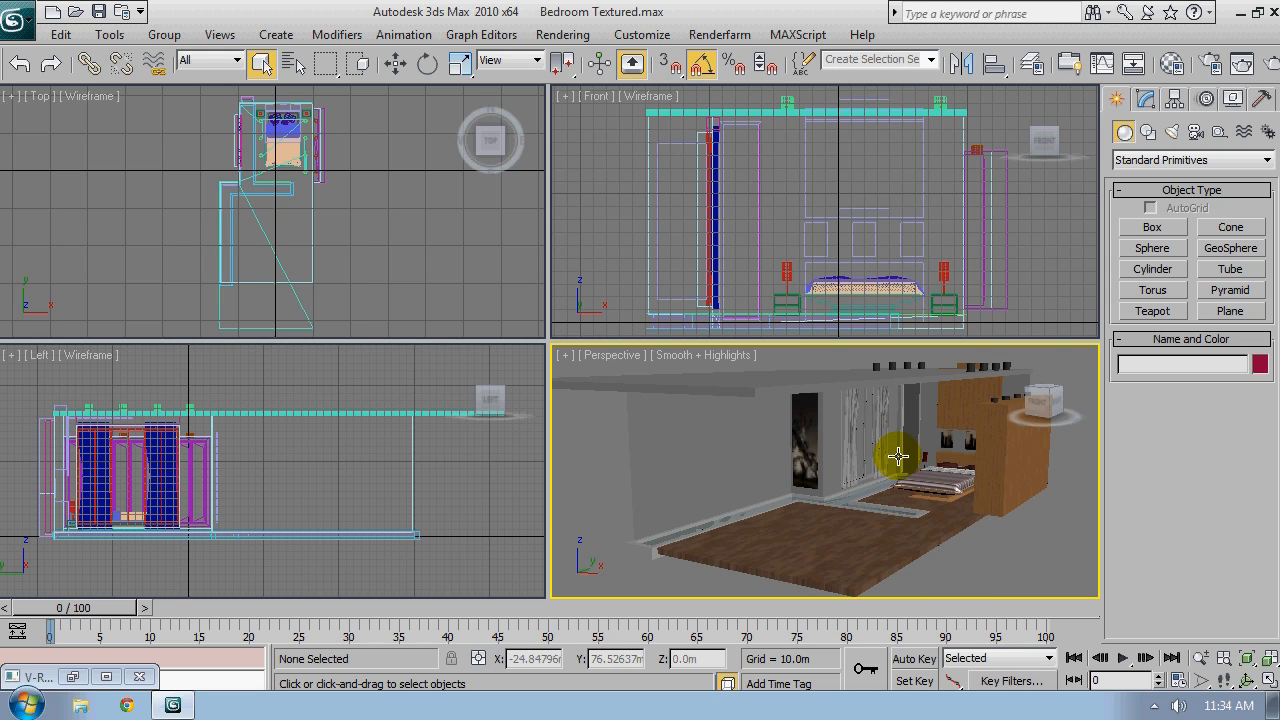
Maximize the Perspective viewport and zoom extents to an overview of the whole bedroom
{"action": "mouse_move", "coordinate": [902, 461]}
{"action": "middle_mouse_down", "text": "alt"}
{"action": "mouse_move", "coordinate": [920, 491]}
{"action": "mouse_move", "coordinate": [908, 530]}
{"action": "mouse_move", "coordinate": [900, 465]}
{"action": "middle_mouse_up", "text": "alt"}
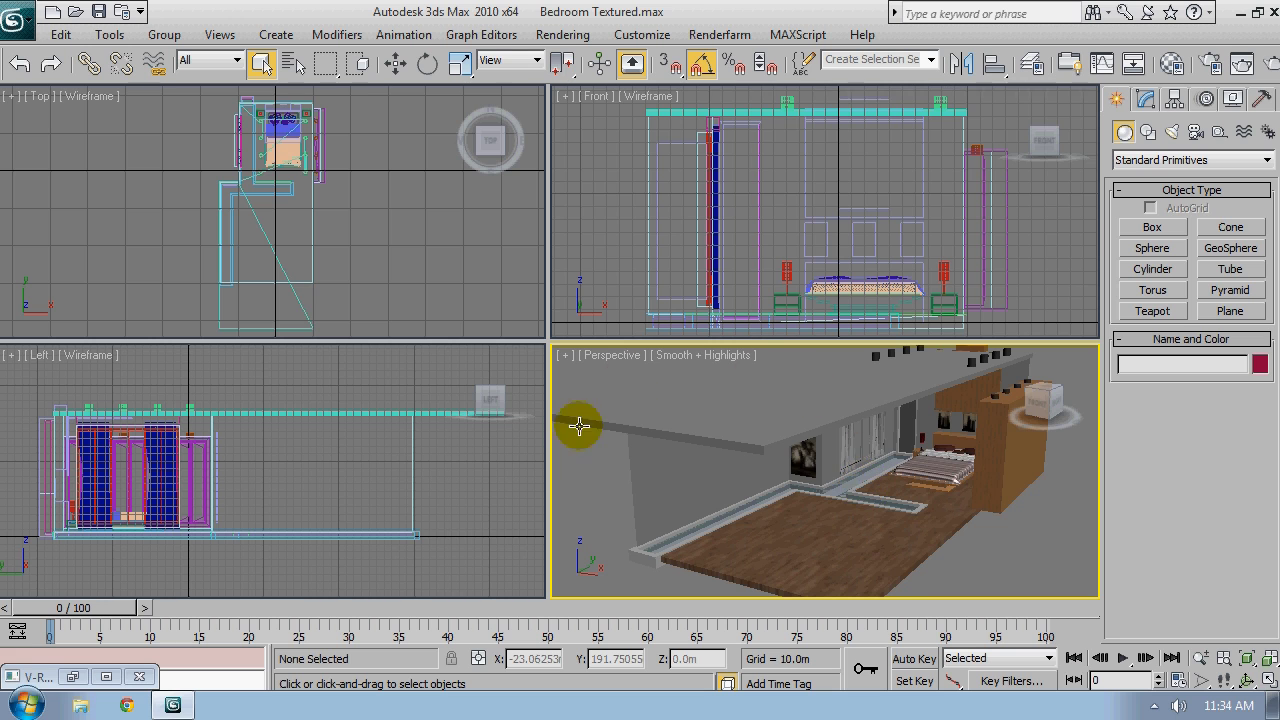
{"action": "key", "text": "alt+w"}
{"action": "mouse_move", "coordinate": [675, 271]}
{"action": "middle_mouse_down", "text": "alt"}
{"action": "mouse_move", "coordinate": [766, 251]}
{"action": "mouse_move", "coordinate": [687, 281]}
{"action": "middle_mouse_up", "text": "alt"}
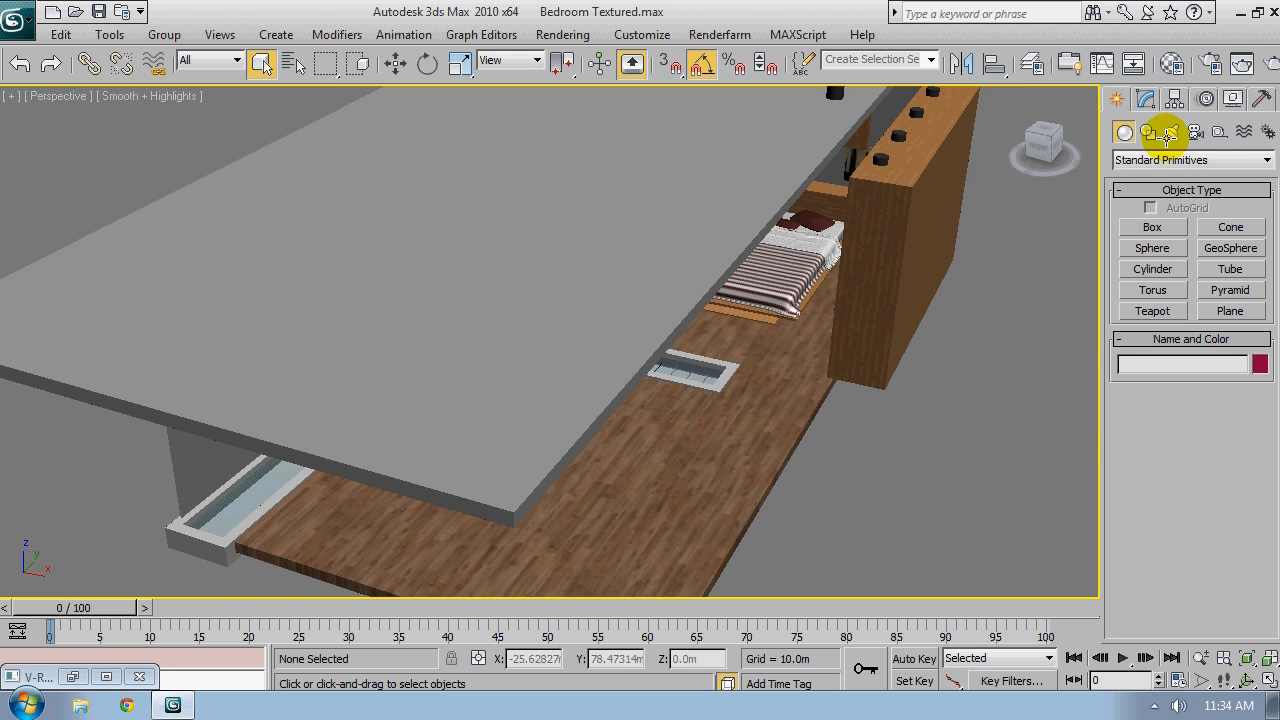
{"action": "key", "text": "z"}
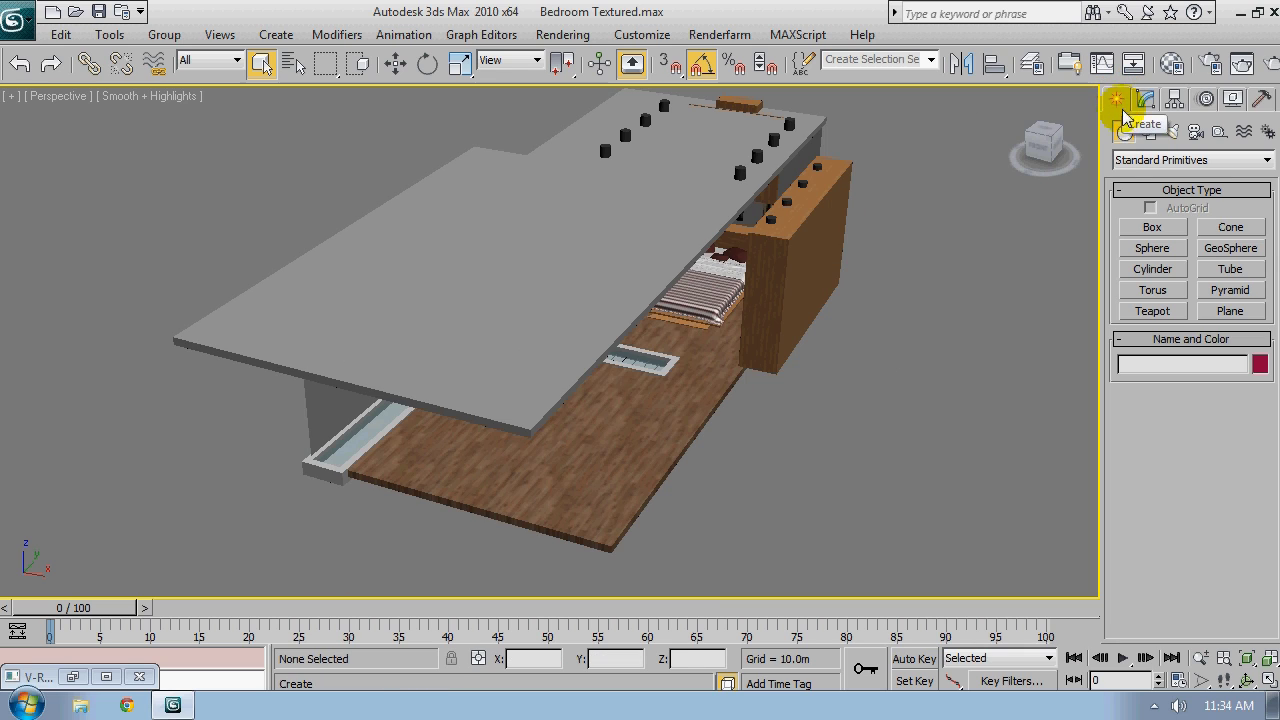
Create a VRay plane light, VRayLight01, beside the bedroom model from the VRay light category
{"action": "left_click", "coordinate": [1172, 134]}
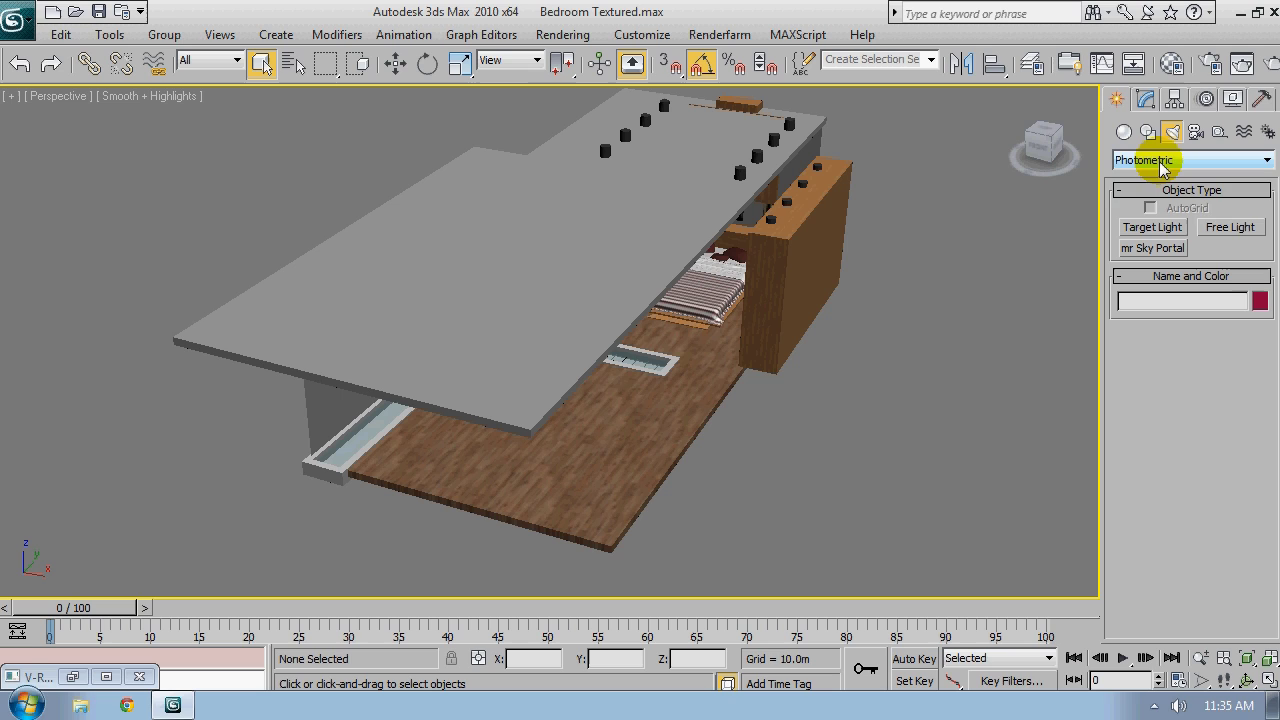
{"action": "left_click", "coordinate": [1160, 162]}
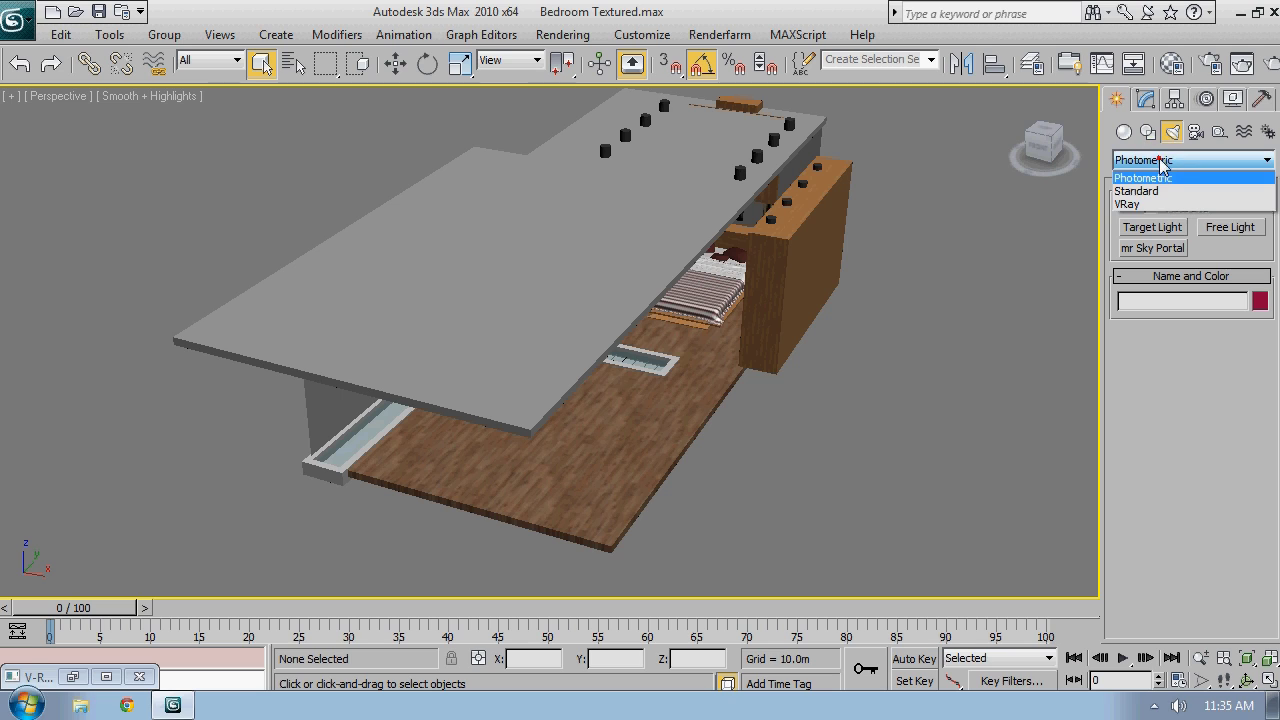
{"action": "left_click", "coordinate": [1145, 204]}
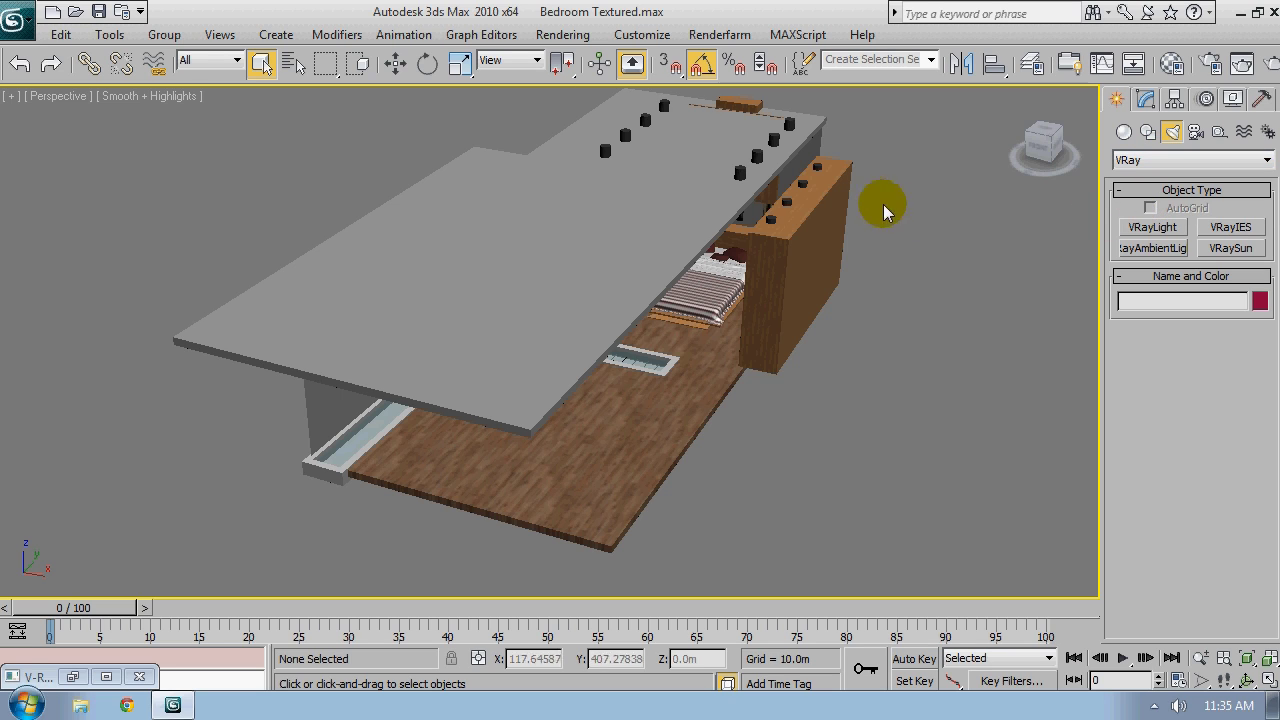
{"action": "left_click", "coordinate": [1153, 229]}
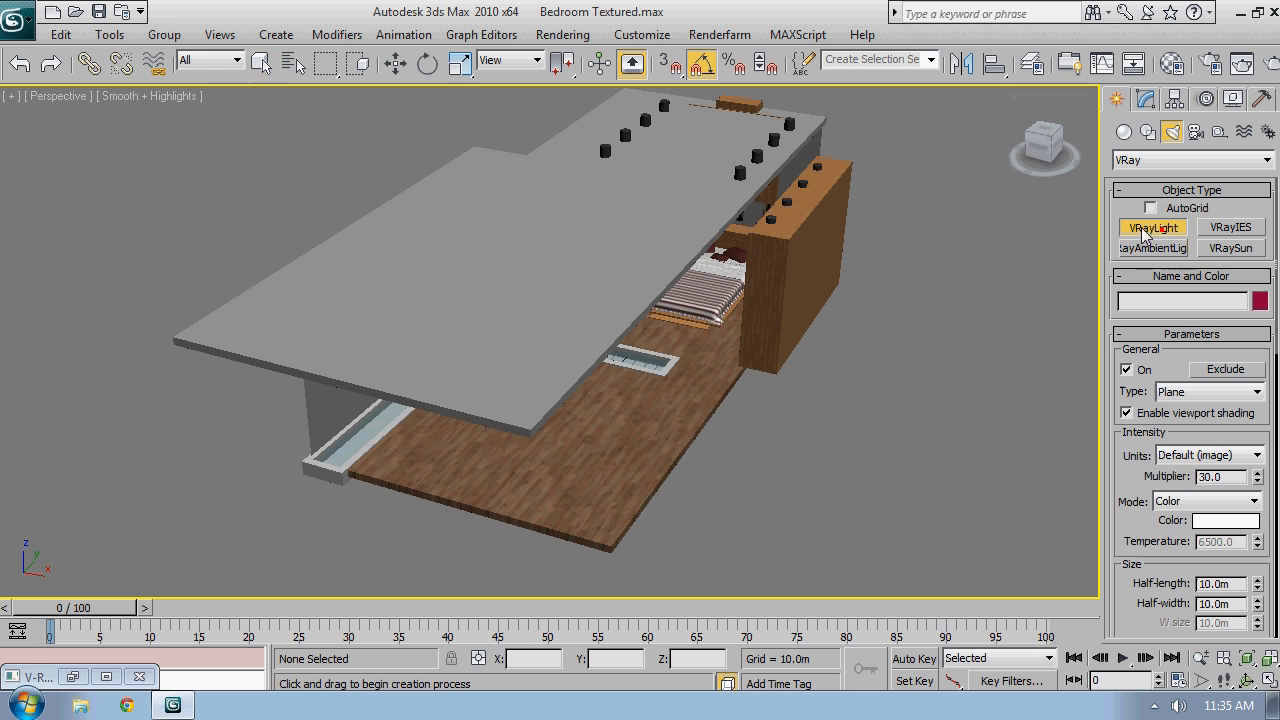
{"action": "middle_click_drag", "start_coordinate": [840, 250], "coordinate": [851, 317], "text": "alt"}
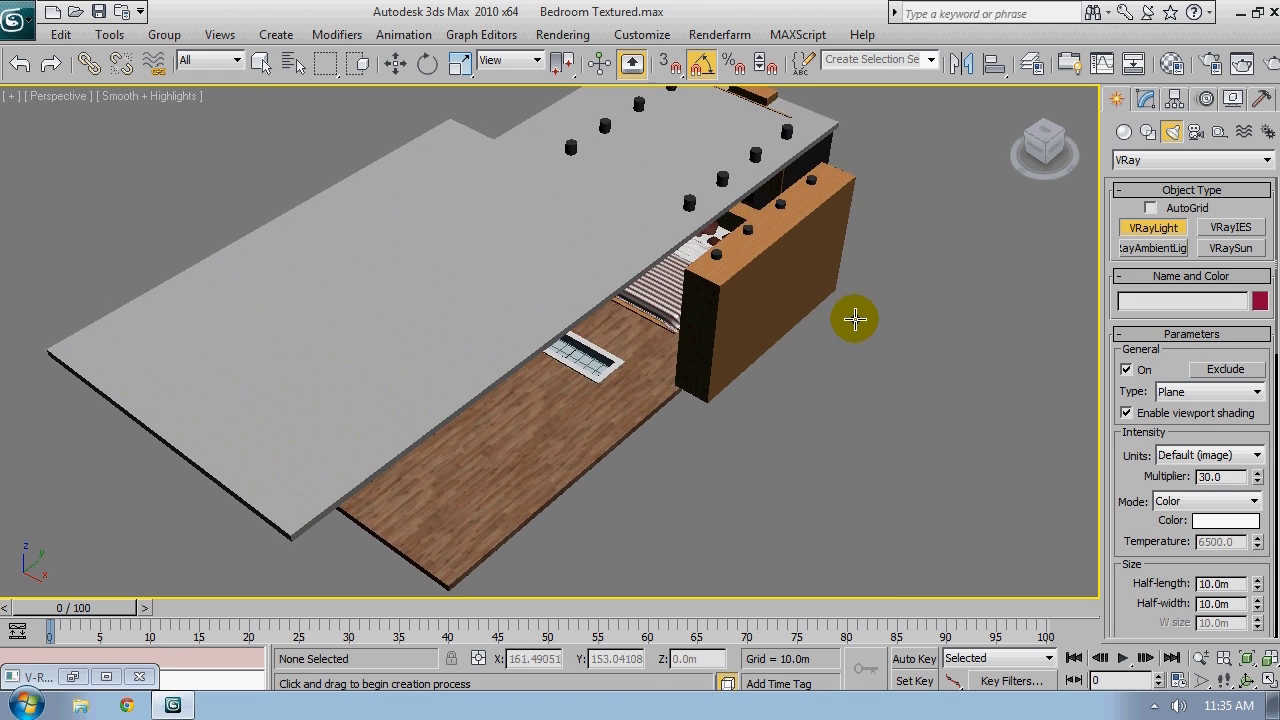
{"action": "scroll", "coordinate": [848, 317], "scroll_direction": "down", "scroll_amount": 3}
{"action": "left_click_drag", "start_coordinate": [734, 355], "coordinate": [748, 400]}
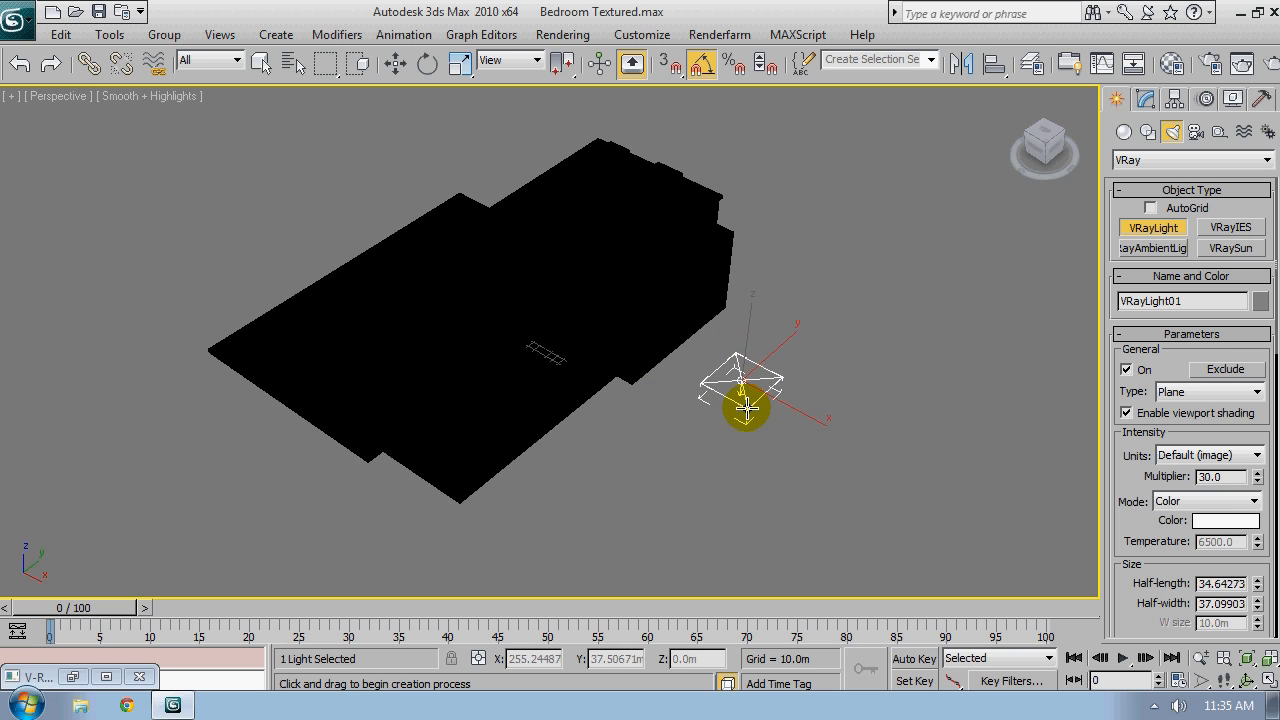
{"action": "right_click", "coordinate": [811, 431]}
{"action": "middle_click_drag", "start_coordinate": [690, 380], "coordinate": [590, 320], "text": "alt"}
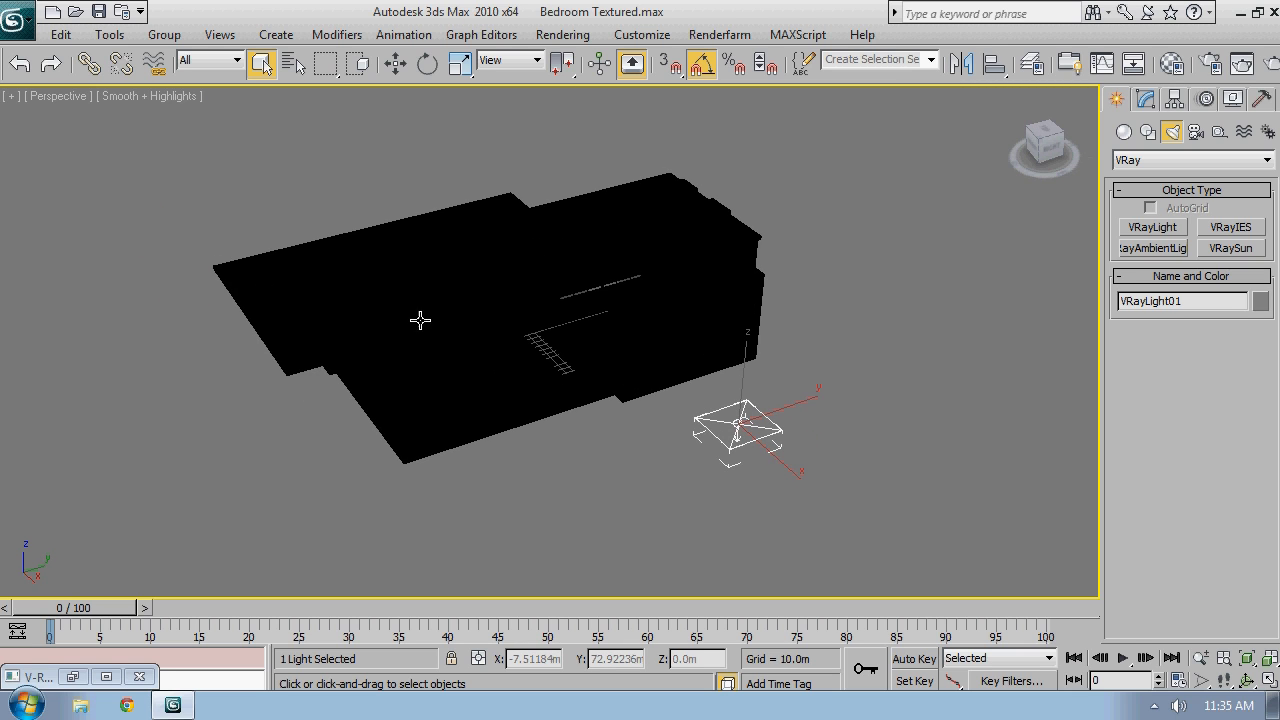
Change VRayLight01's type from Plane to Dome in the Modify panel
{"action": "left_click", "coordinate": [1145, 100]}
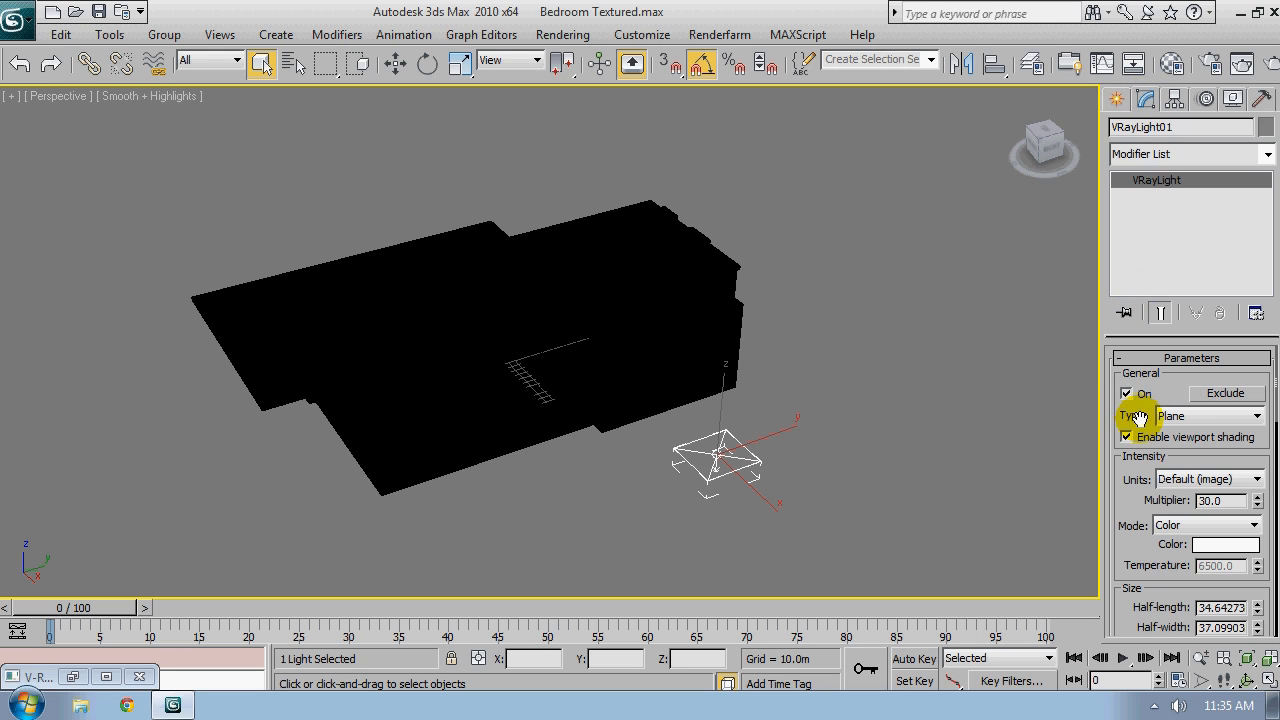
{"action": "left_click", "coordinate": [1212, 416]}
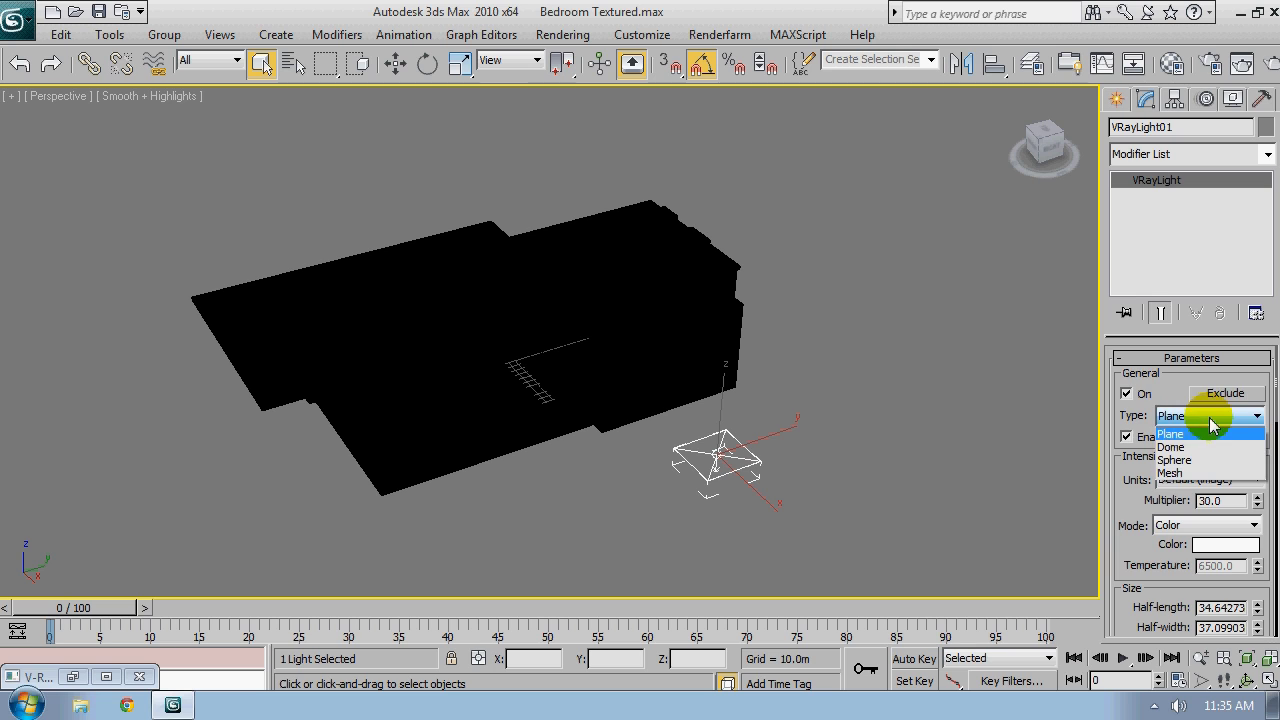
{"action": "left_click", "coordinate": [1196, 449]}
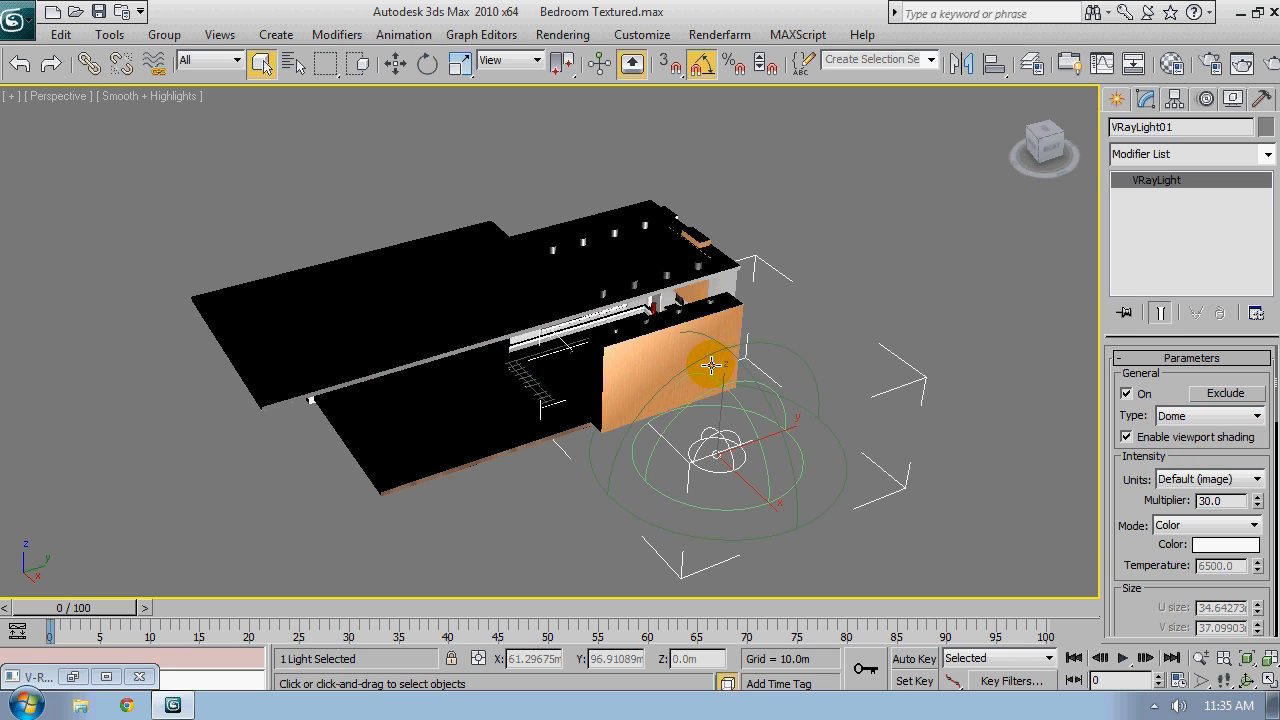
{"action": "middle_click_drag", "start_coordinate": [712, 365], "coordinate": [798, 277], "text": "alt"}
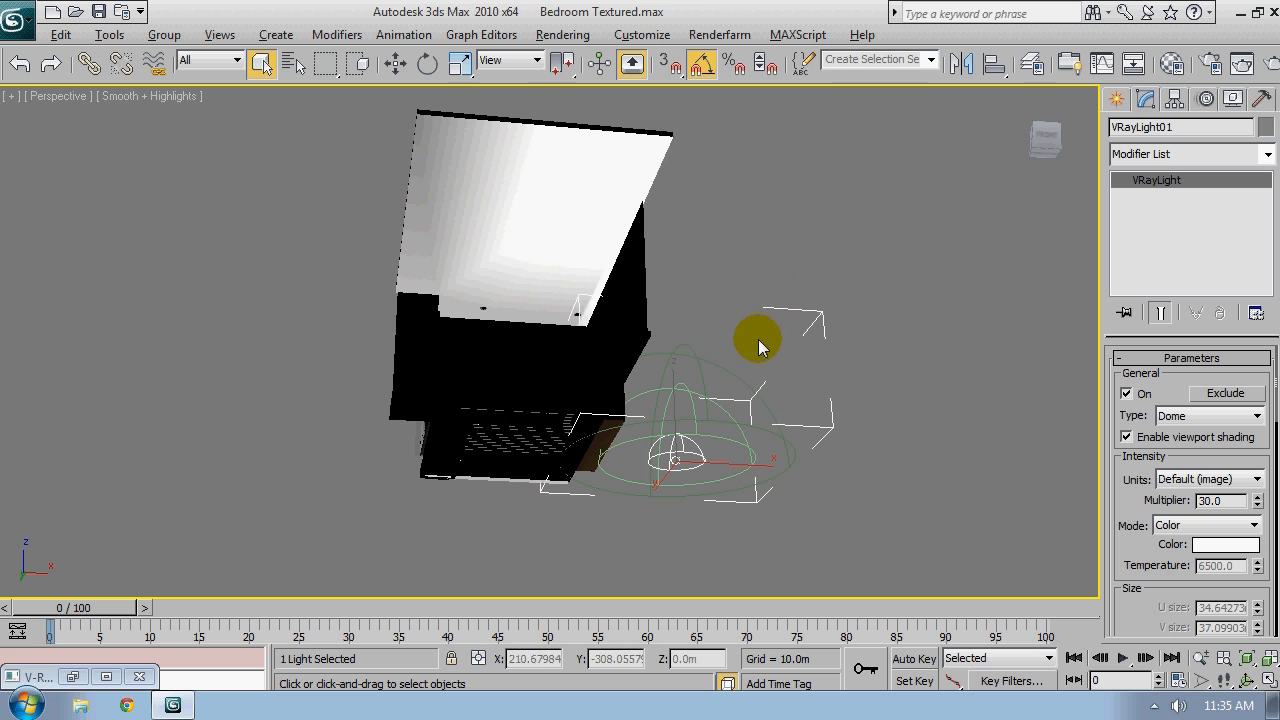
{"action": "middle_click_drag", "start_coordinate": [751, 343], "coordinate": [664, 425], "text": "alt"}
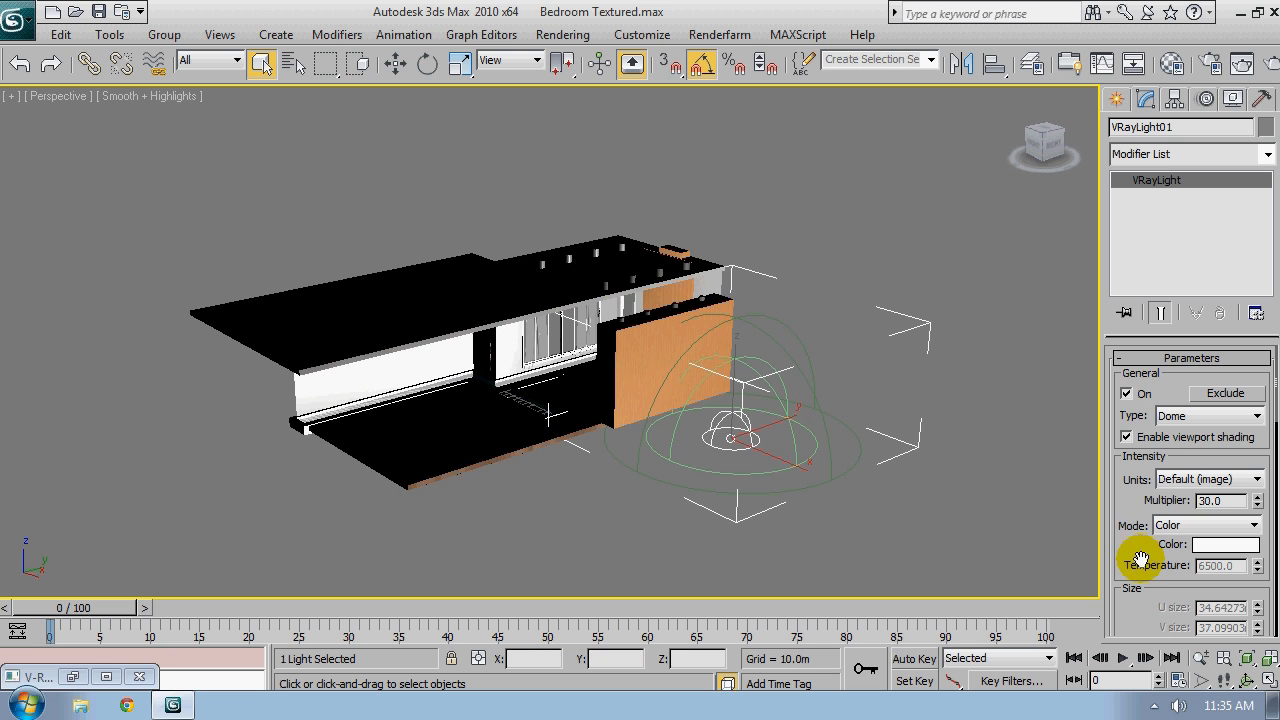
{"action": "middle_click_drag", "start_coordinate": [791, 363], "coordinate": [800, 398], "text": "alt"}
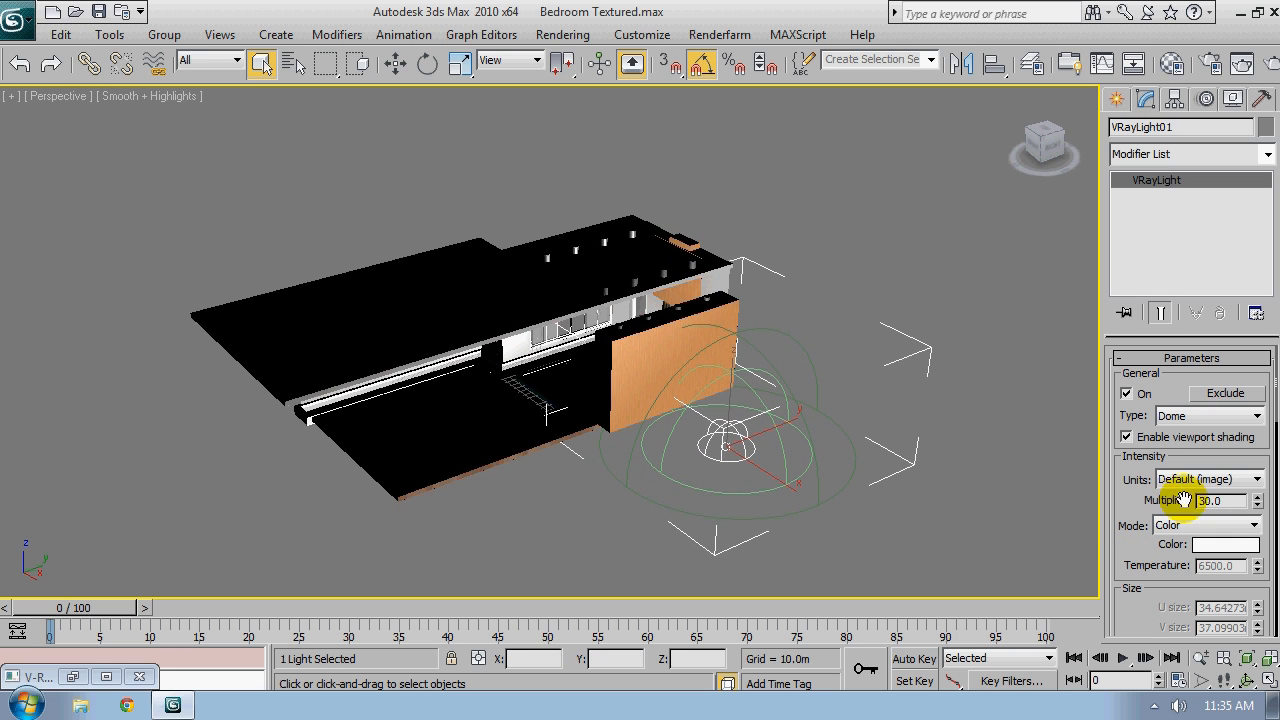
Lower the light's intensity multiplier to 1.0
{"action": "left_click", "coordinate": [1270, 483]}
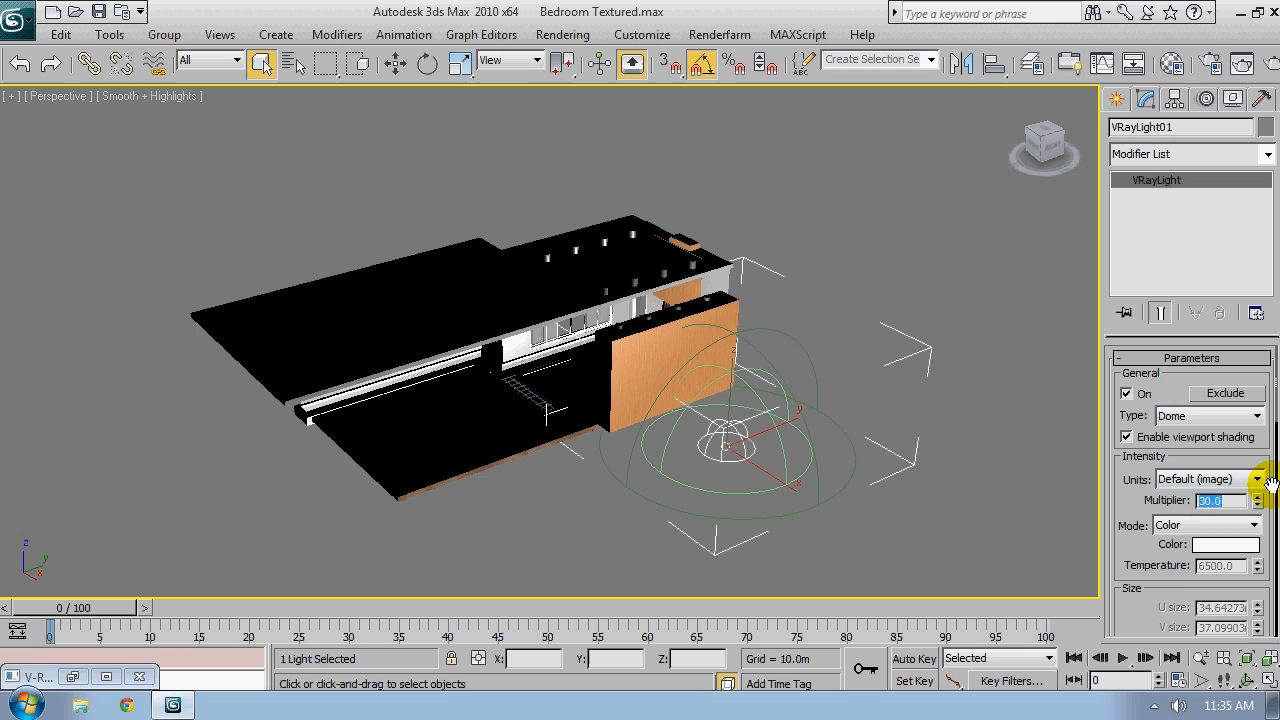
{"action": "type", "text": "1"}
{"action": "key", "text": "Return"}
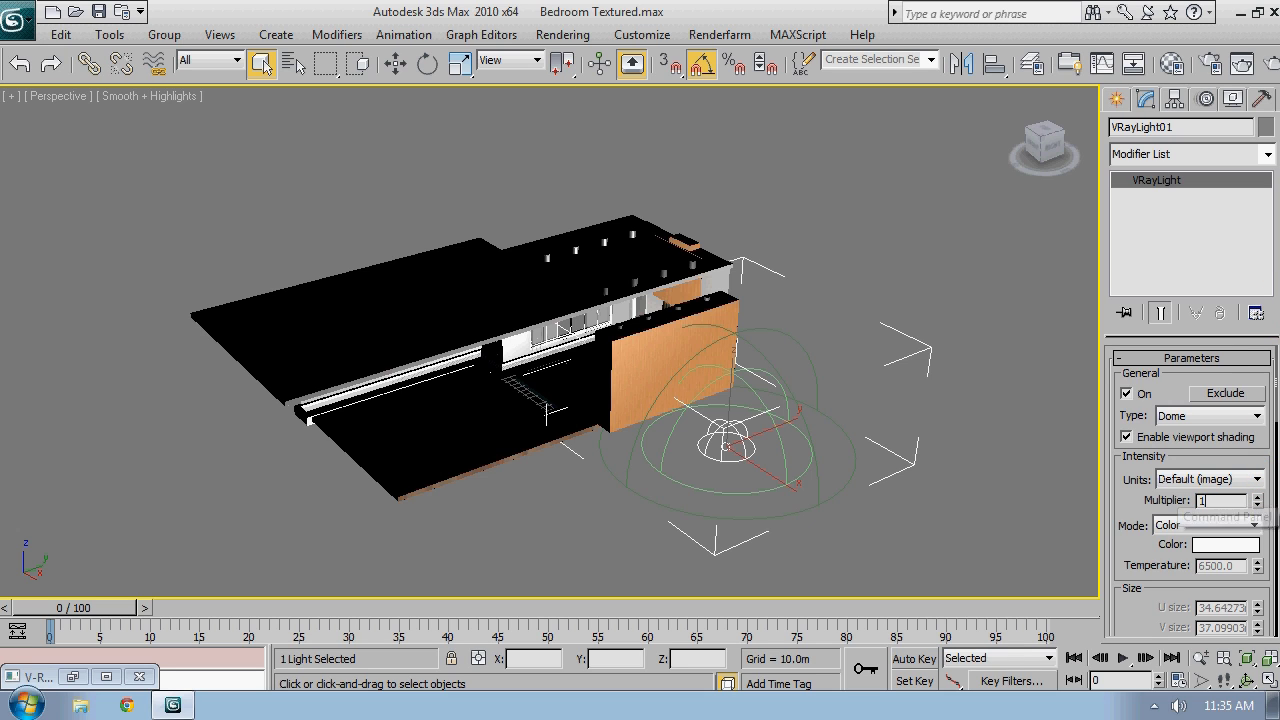
{"action": "left_click_drag", "start_coordinate": [1164, 574], "coordinate": [1168, 111]}
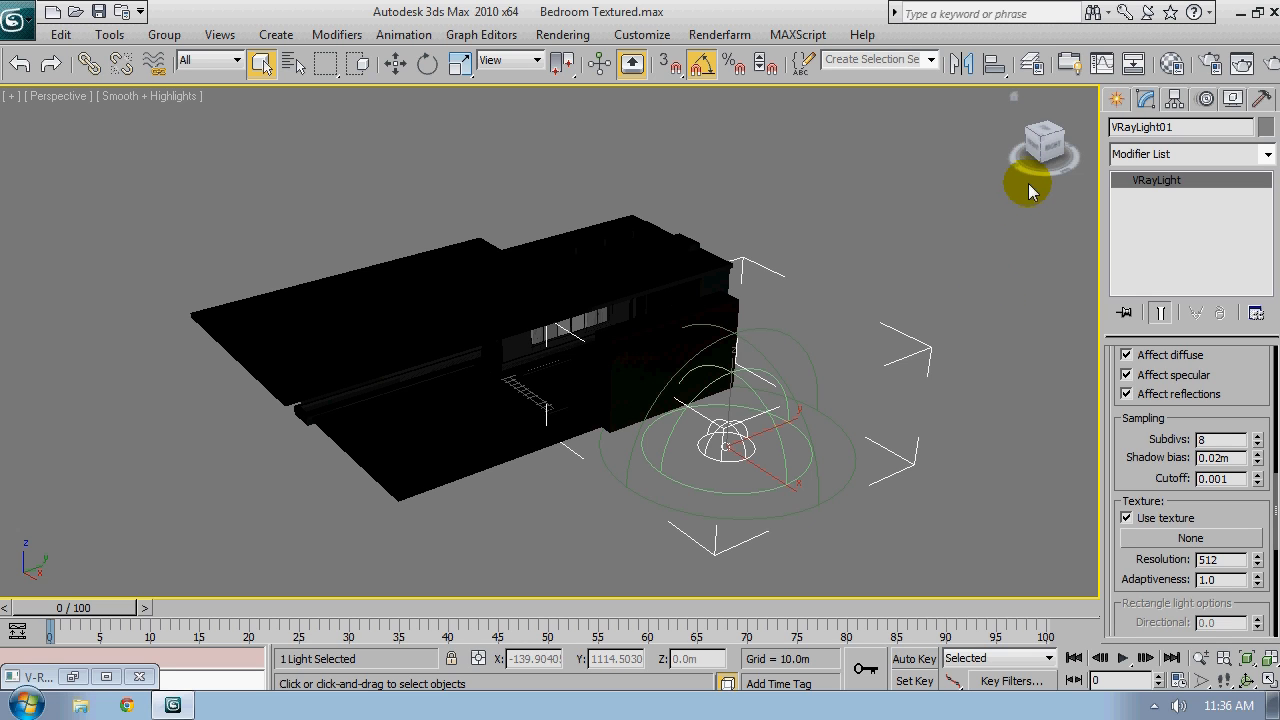
In the Material Editor, select the unused 11 - Default slot and launch the Material/Map Browser
{"action": "key", "text": "m"}
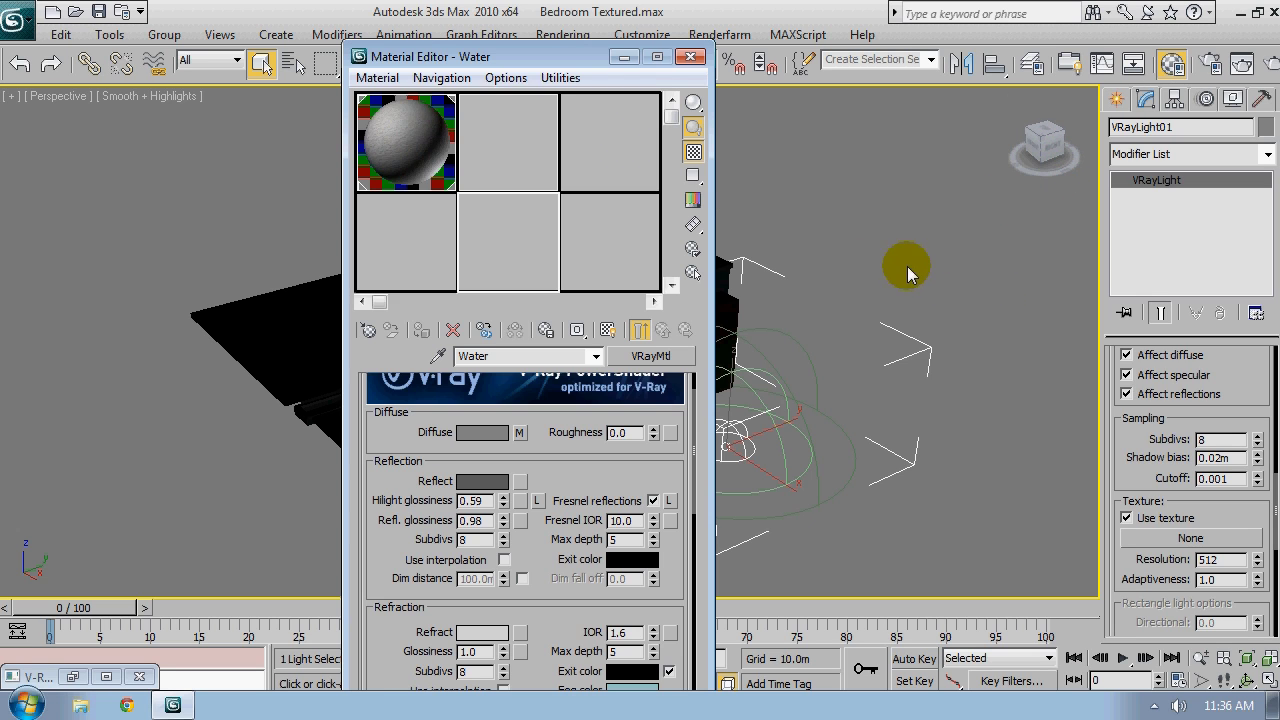
{"action": "left_click", "coordinate": [655, 302]}
{"action": "left_click", "coordinate": [655, 302]}
{"action": "left_click", "coordinate": [655, 302]}
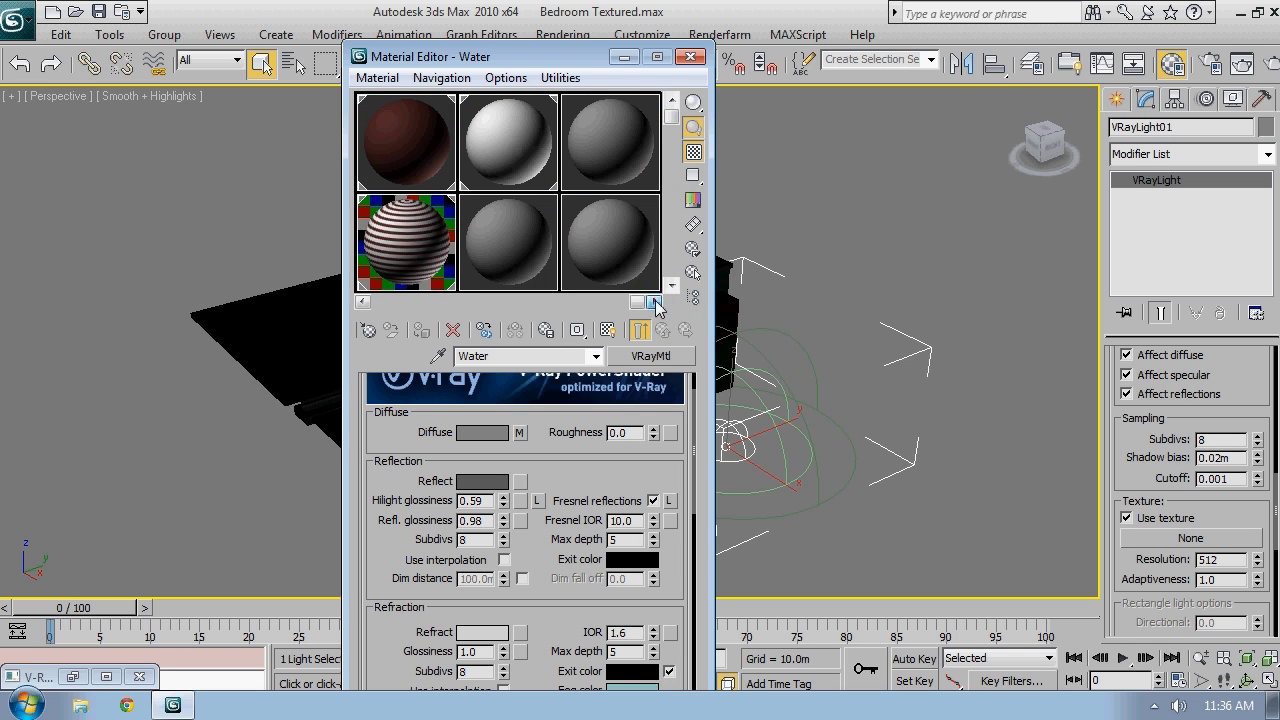
{"action": "left_click", "coordinate": [526, 237]}
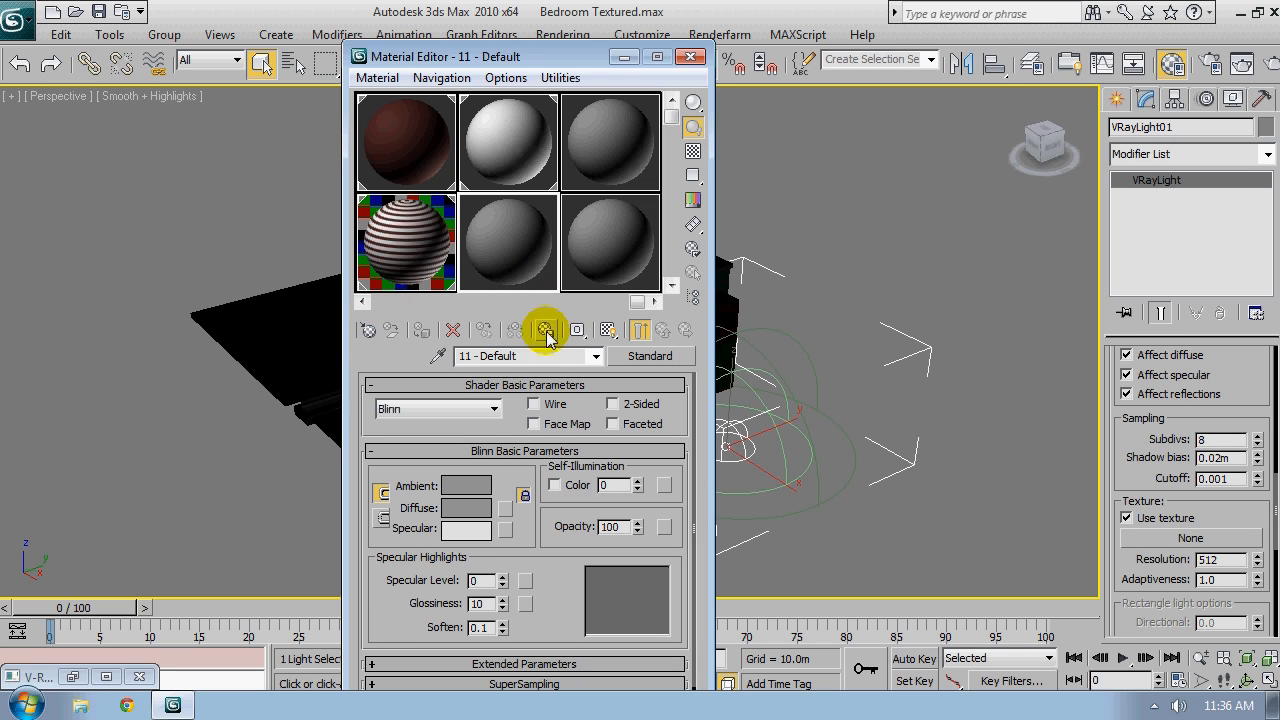
{"action": "left_click", "coordinate": [367, 333]}
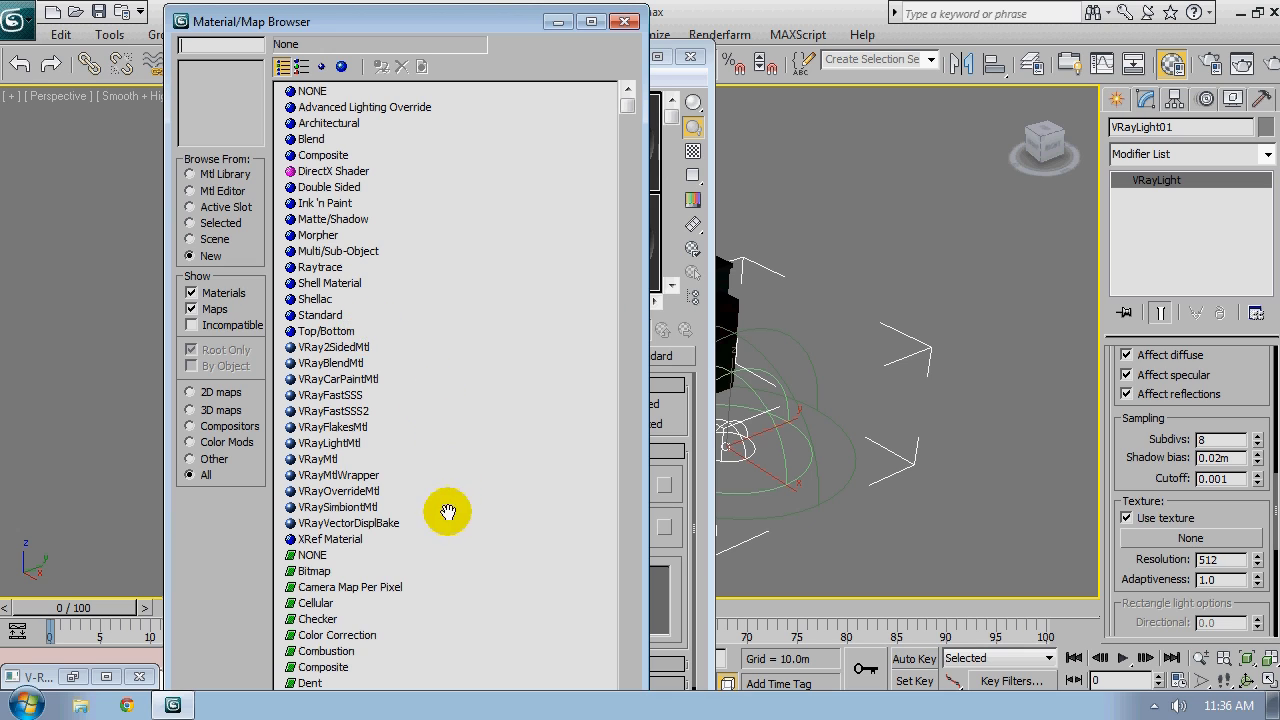
Choose Bitmap as the new map type in the Material/Map Browser
{"action": "scroll", "coordinate": [447, 512], "scroll_direction": "down", "scroll_amount": 2}
{"action": "left_click", "coordinate": [312, 450]}
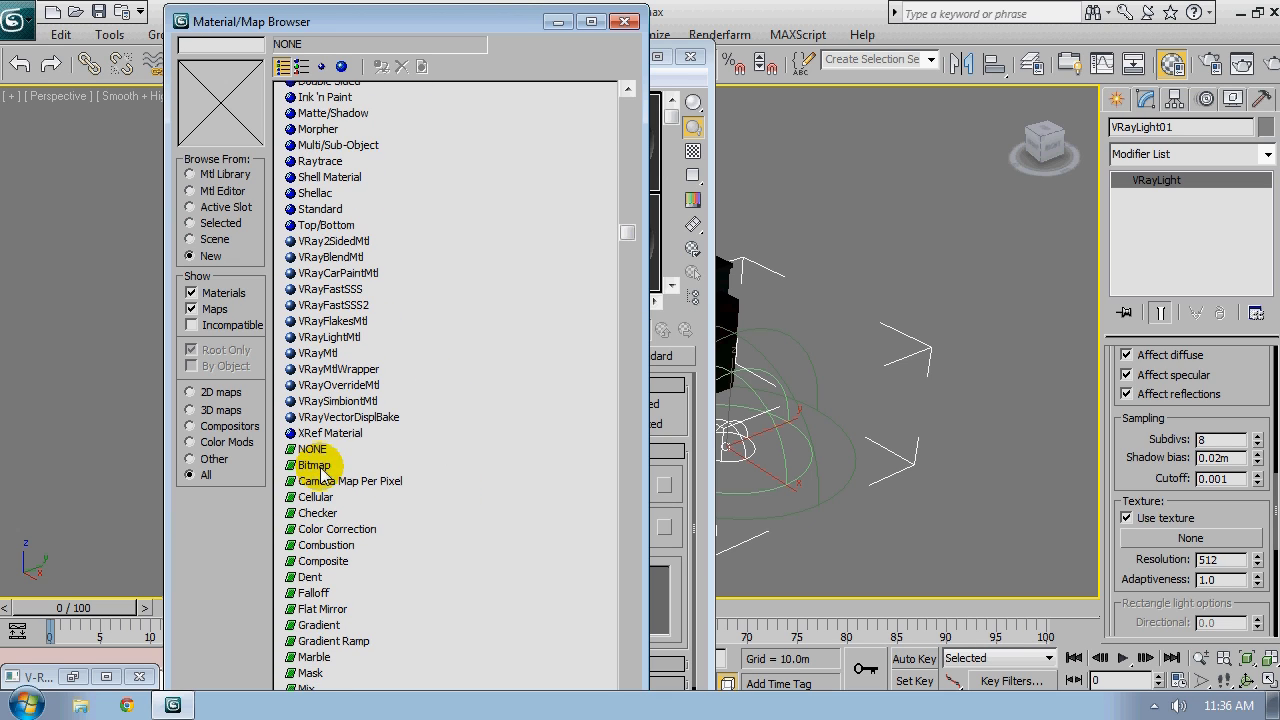
{"action": "left_click", "coordinate": [314, 466]}
{"action": "double_click", "coordinate": [418, 463]}
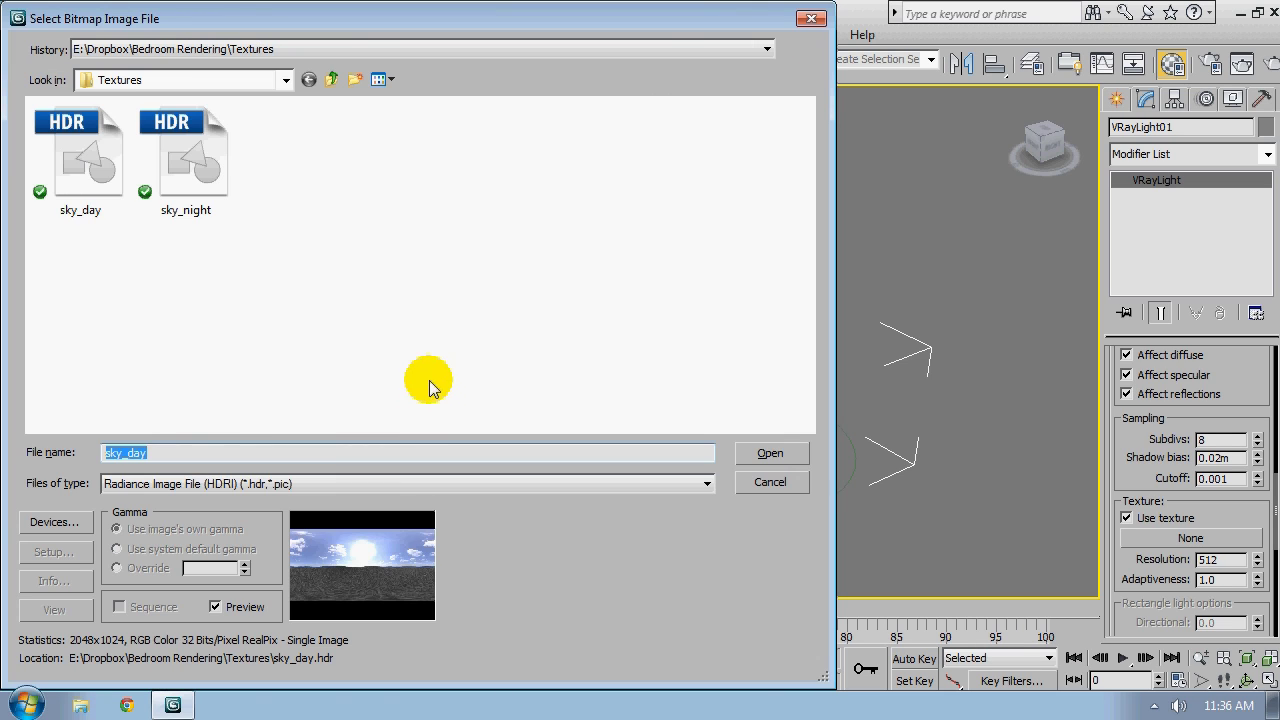
Load sky_day.hdr as the bitmap and accept the HDRI Load Settings
{"action": "left_click_drag", "start_coordinate": [330, 17], "coordinate": [408, 28]}
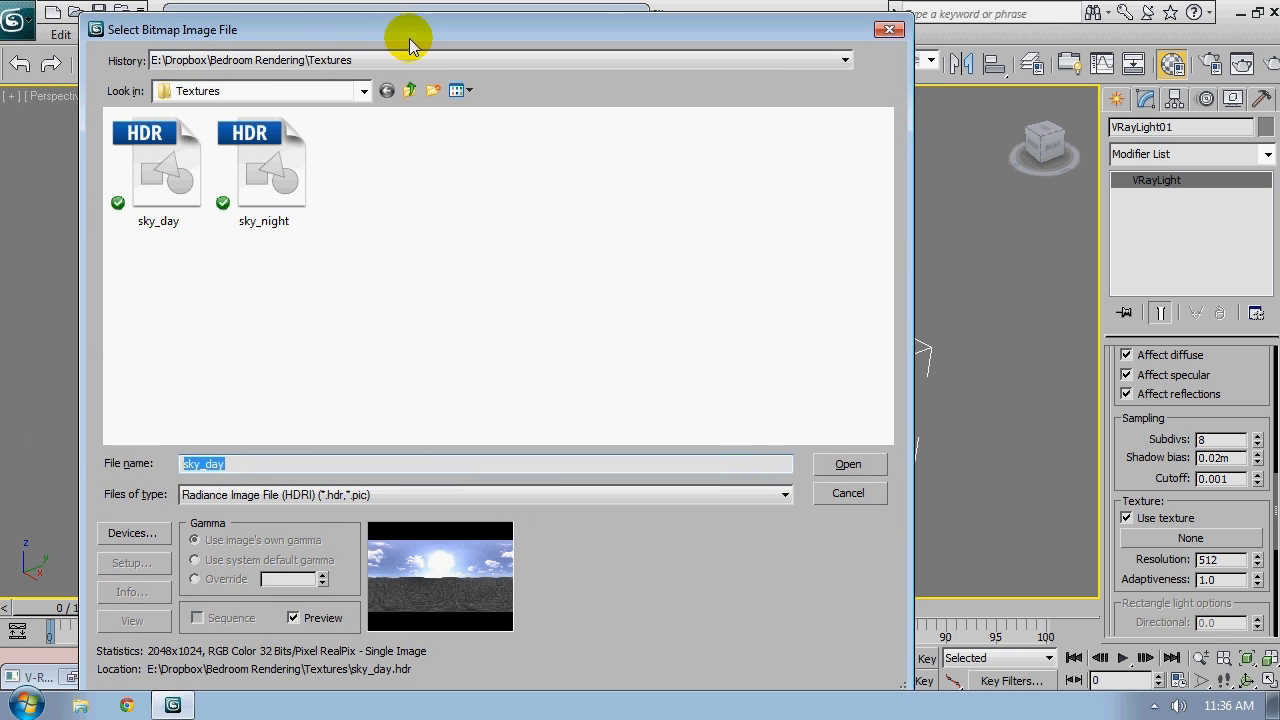
{"action": "left_click", "coordinate": [170, 160]}
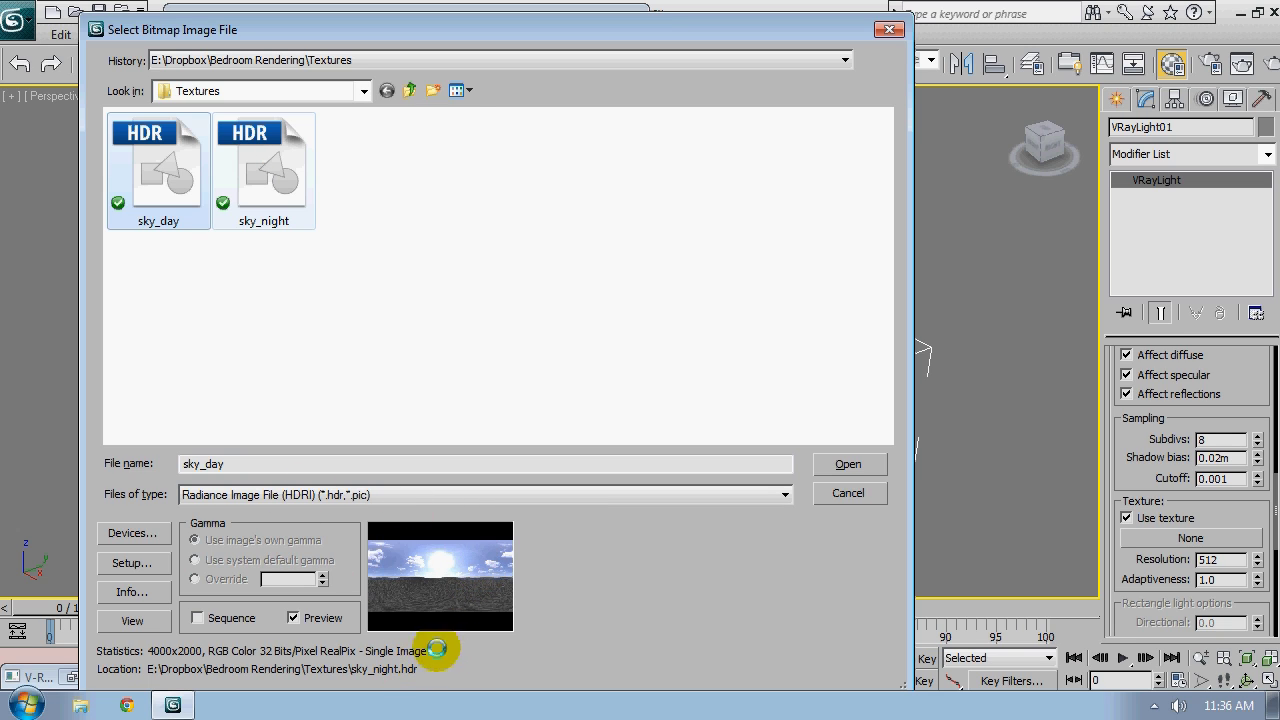
{"action": "key", "text": "Right"}
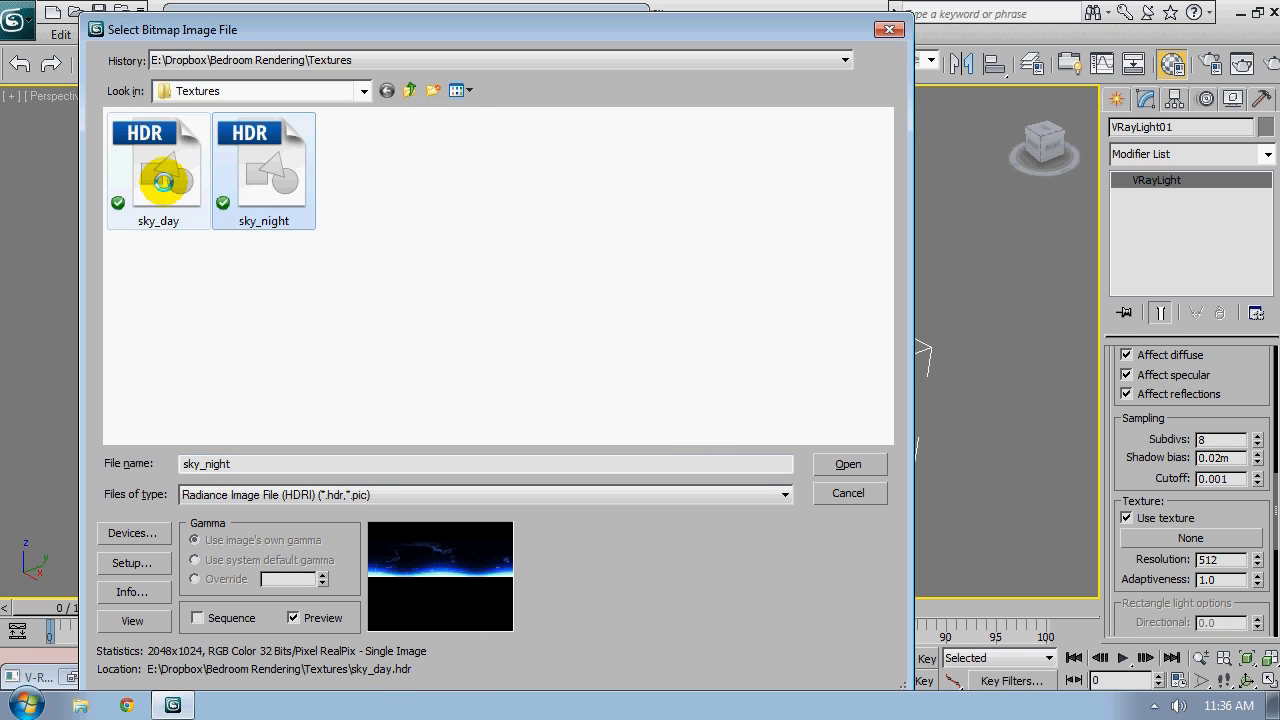
{"action": "left_click", "coordinate": [163, 181]}
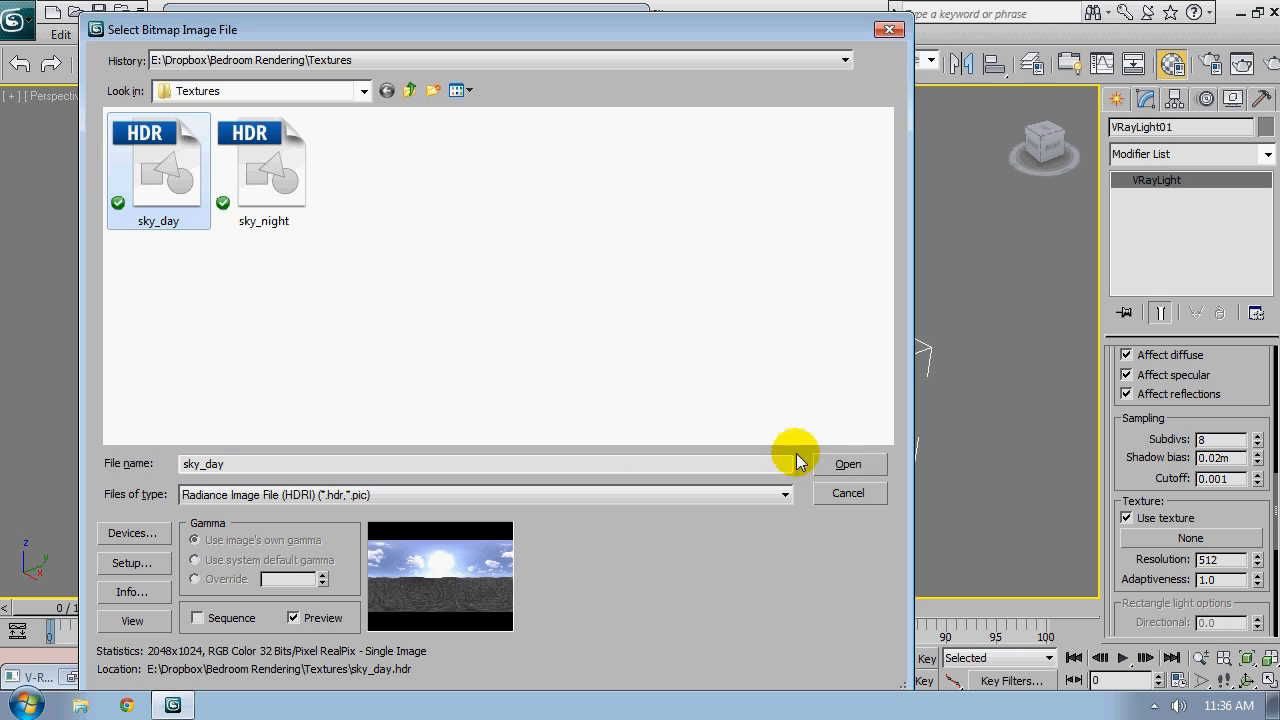
{"action": "left_click", "coordinate": [848, 464]}
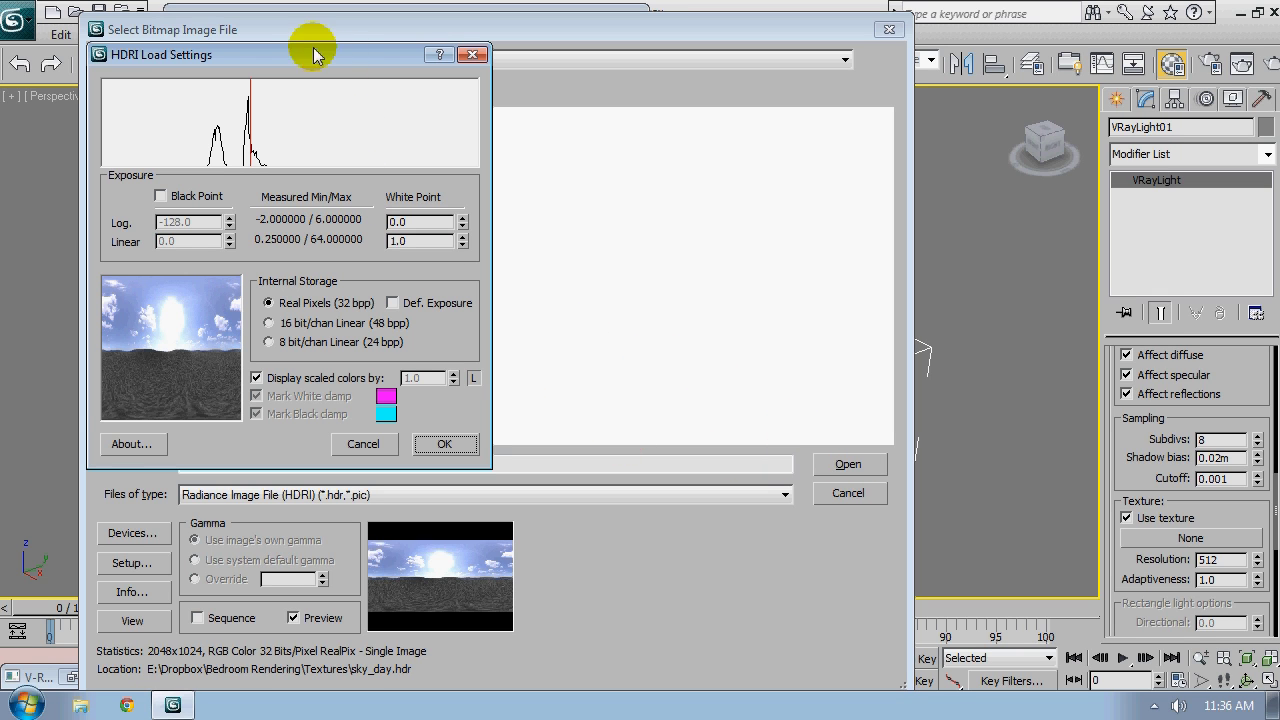
{"action": "left_click_drag", "start_coordinate": [336, 55], "coordinate": [640, 76]}
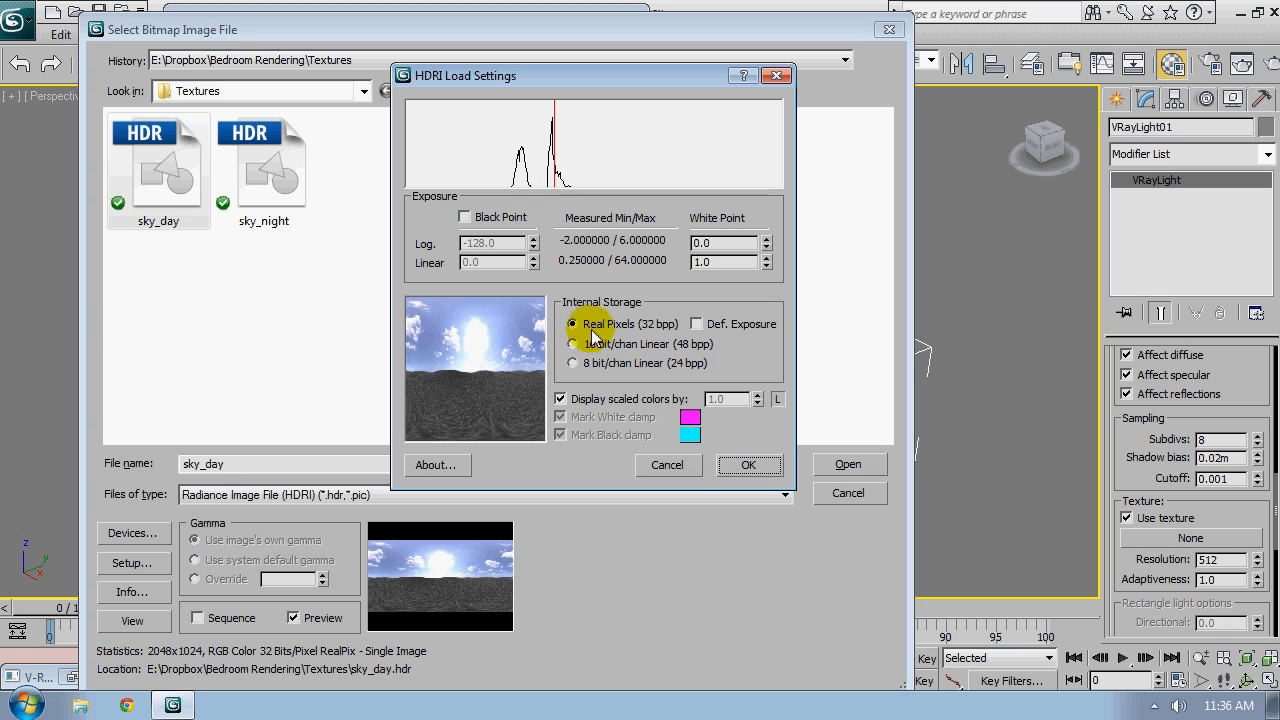
{"action": "left_click", "coordinate": [772, 466]}
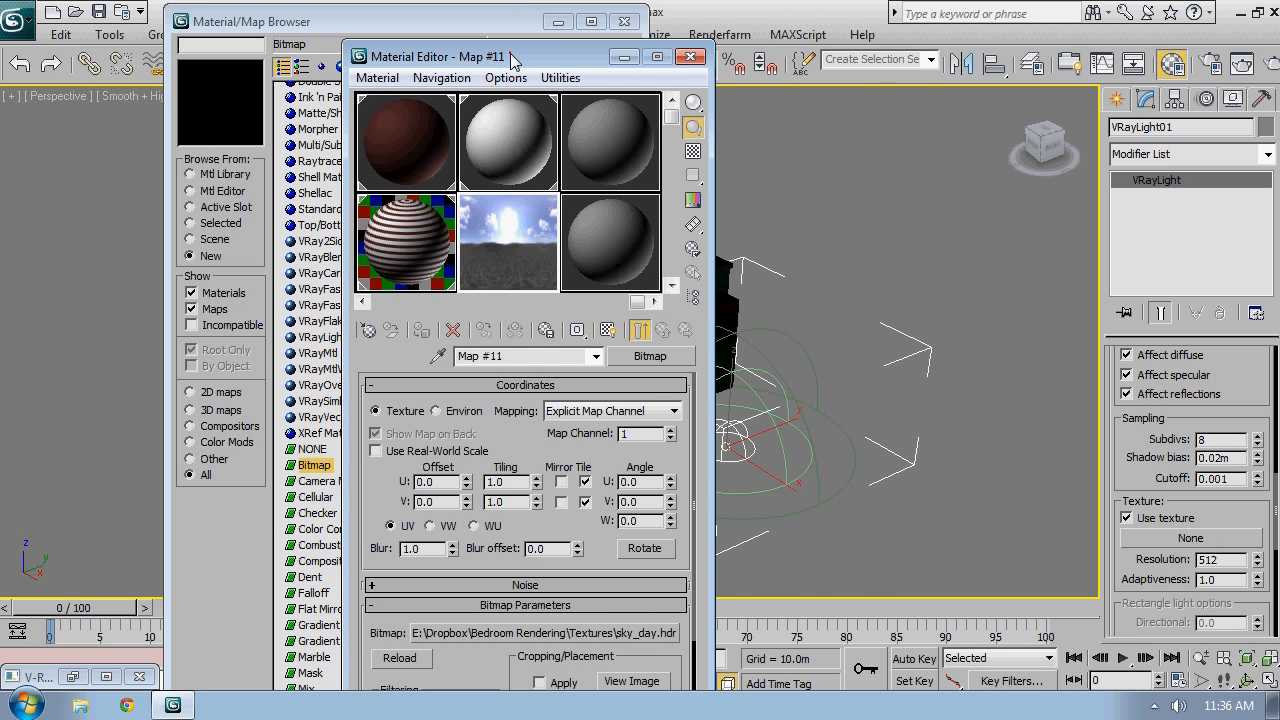
Set Map #11 to Environ coordinates with Spherical Environment mapping
{"action": "left_click_drag", "start_coordinate": [512, 60], "coordinate": [884, 48]}
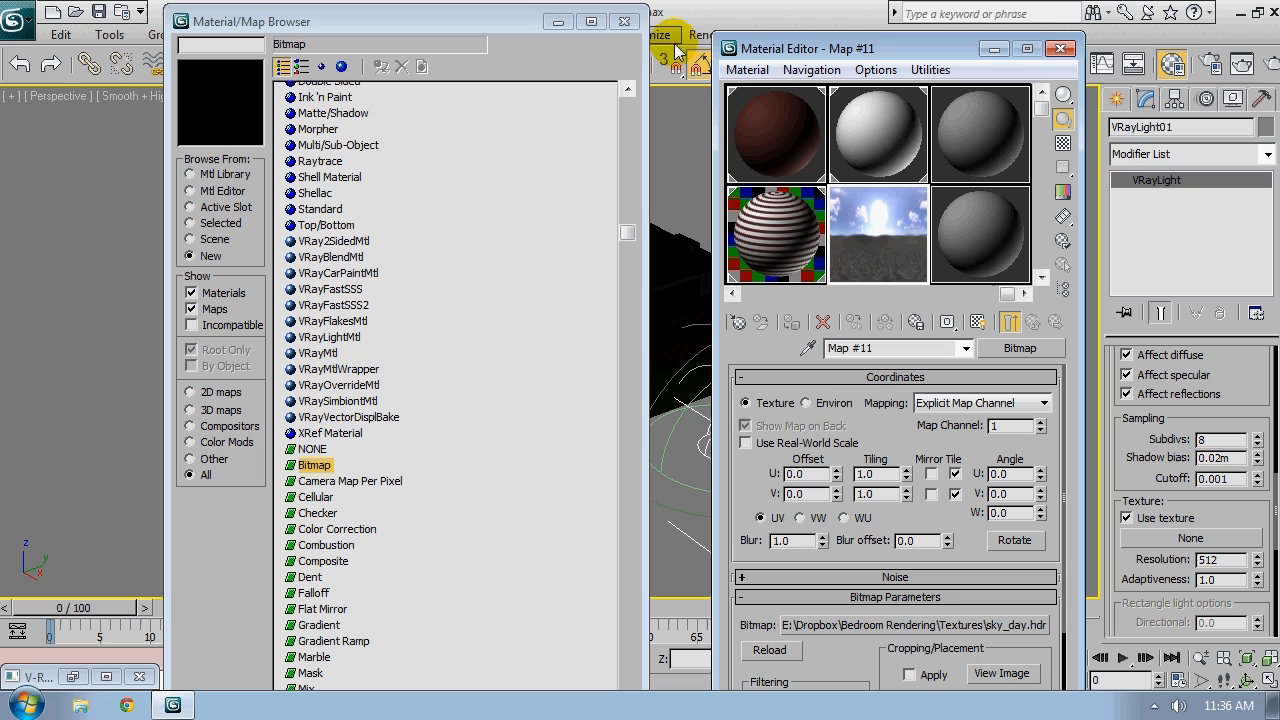
{"action": "left_click", "coordinate": [624, 22]}
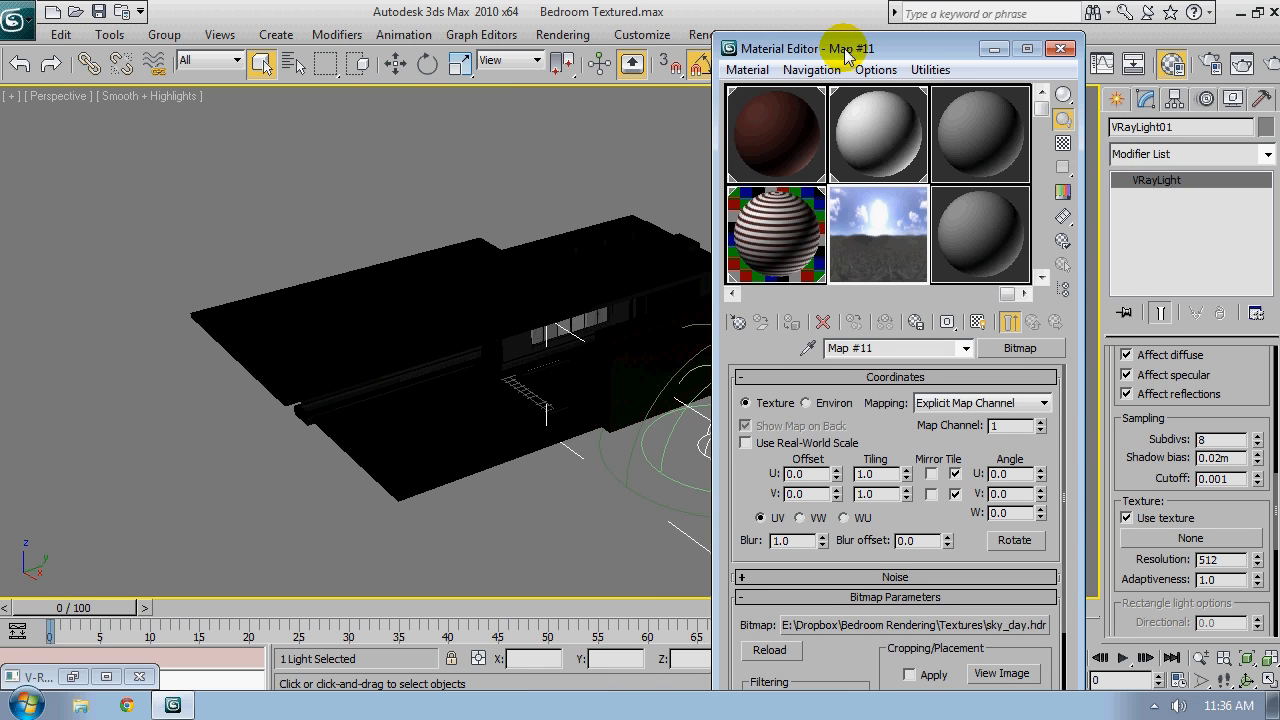
{"action": "left_click_drag", "start_coordinate": [845, 55], "coordinate": [341, 37]}
{"action": "left_click", "coordinate": [365, 190]}
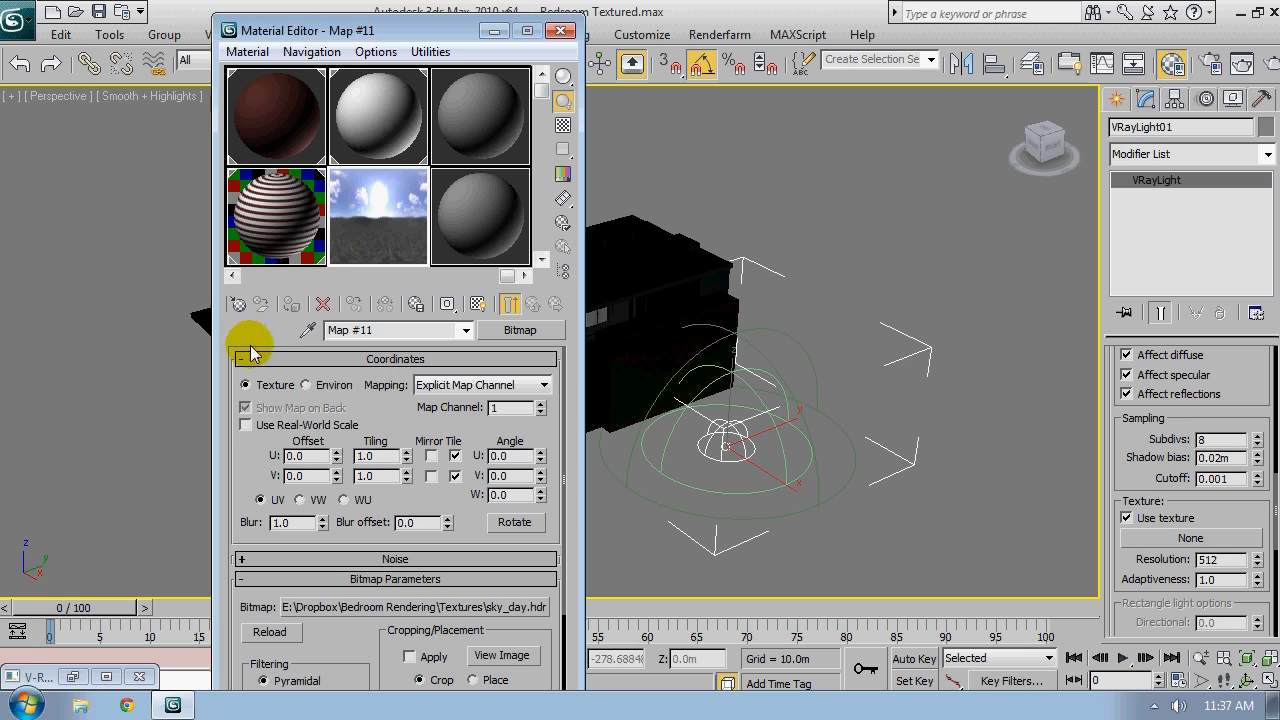
{"action": "left_click", "coordinate": [307, 385]}
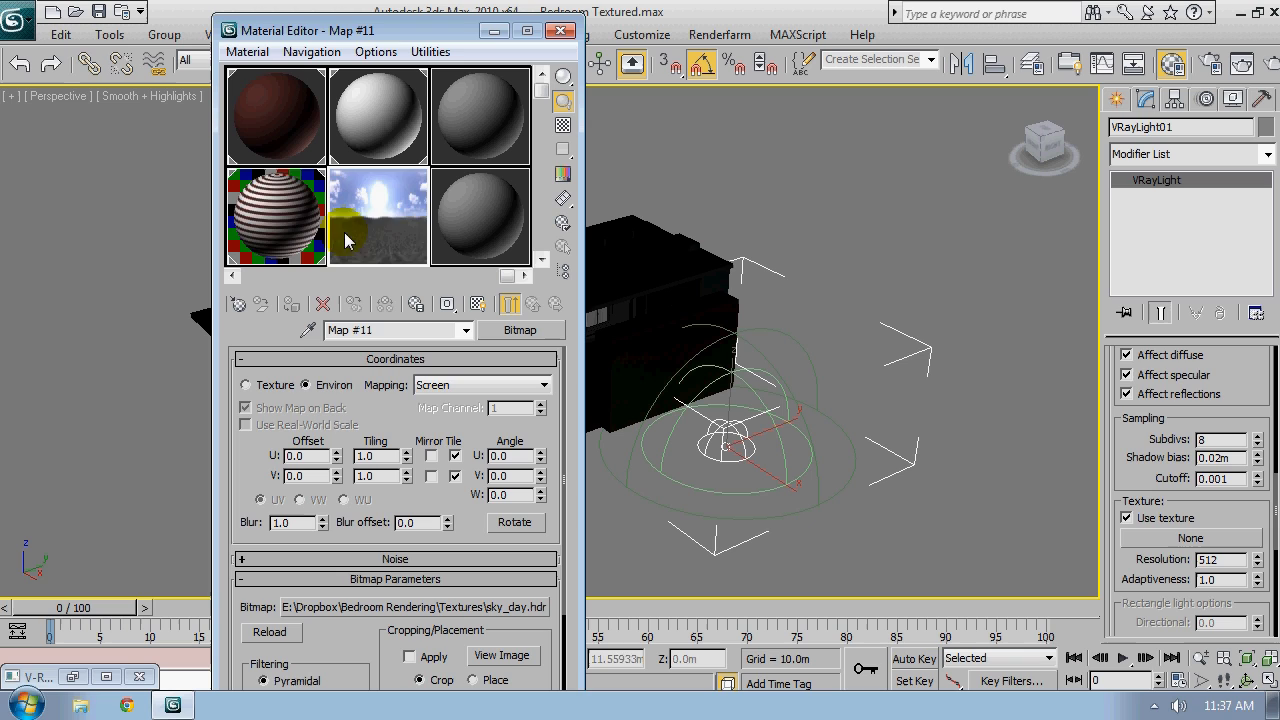
{"action": "left_click", "coordinate": [465, 387]}
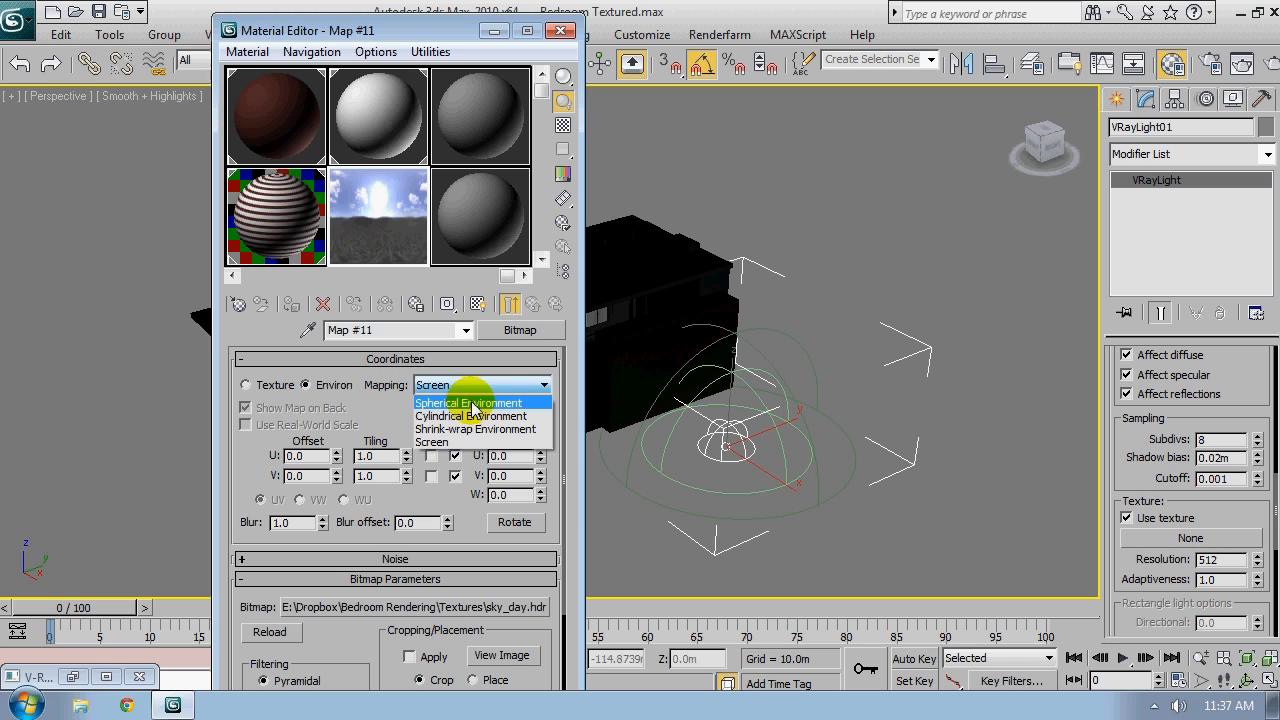
{"action": "left_click", "coordinate": [472, 404]}
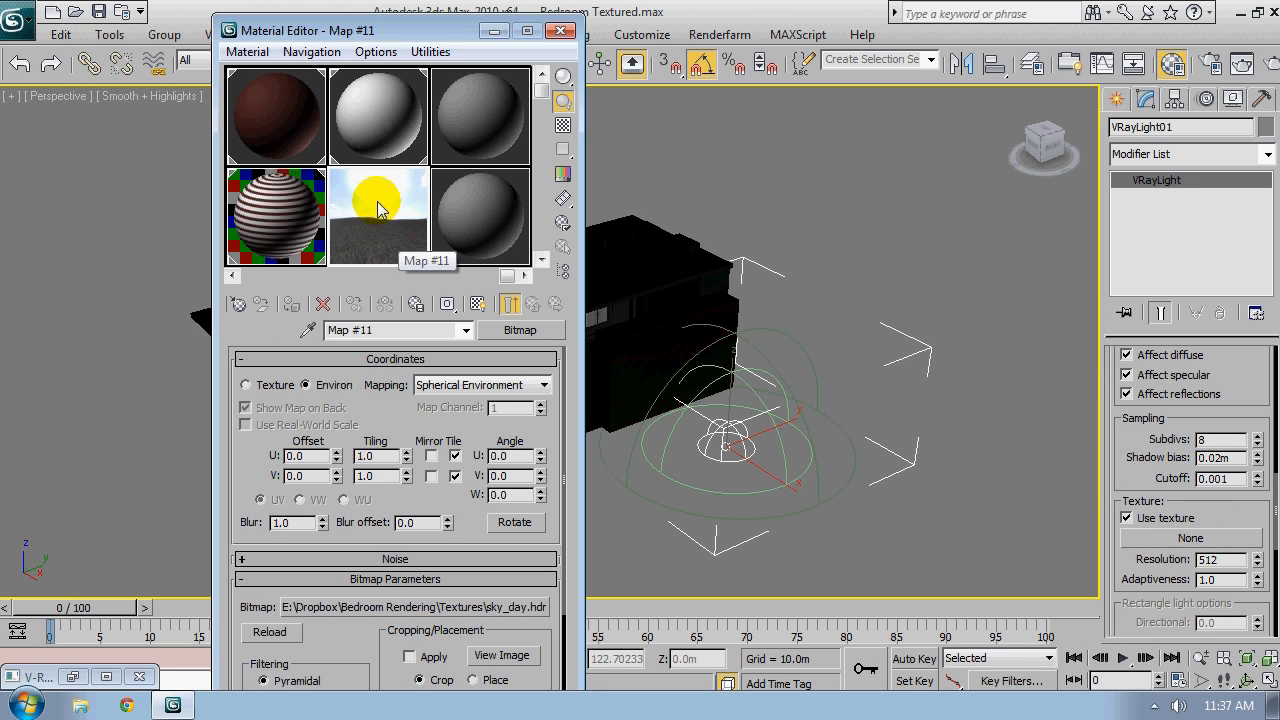
Instance Map #11 into VRayLight01's texture slot and close the Material Editor
{"action": "left_click_drag", "start_coordinate": [505, 252], "coordinate": [1150, 545]}
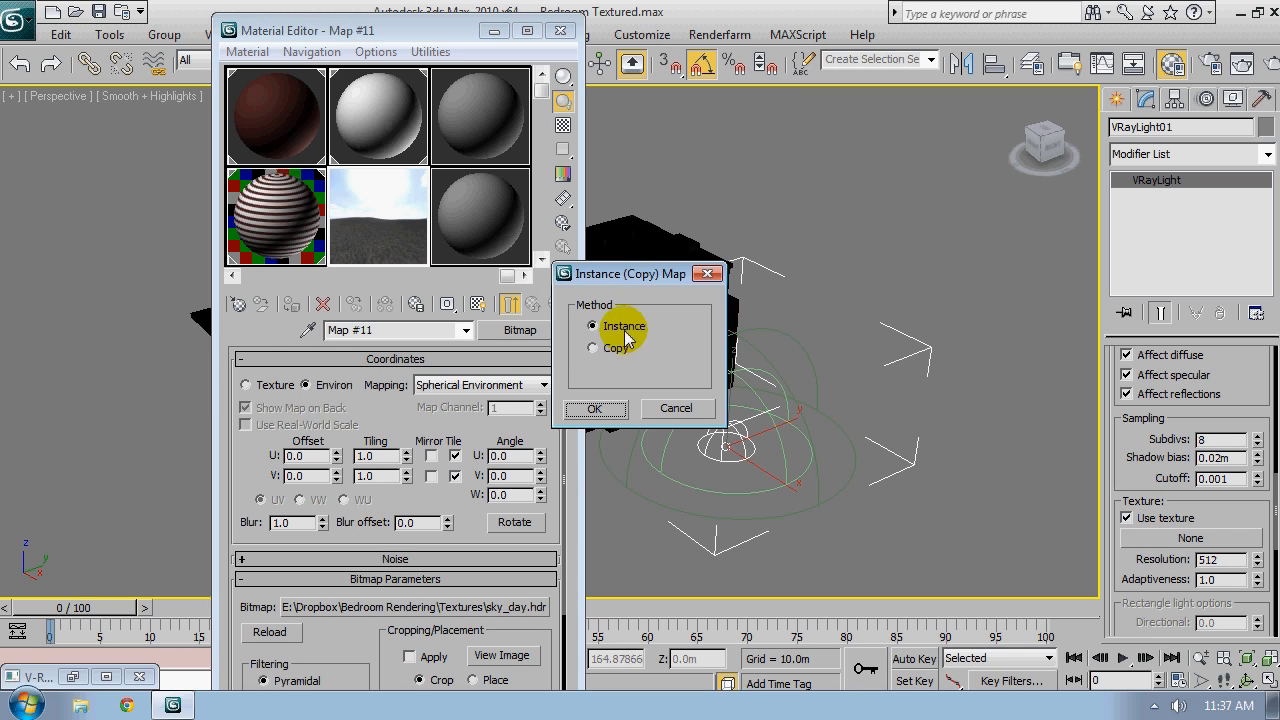
{"action": "left_click", "coordinate": [594, 408]}
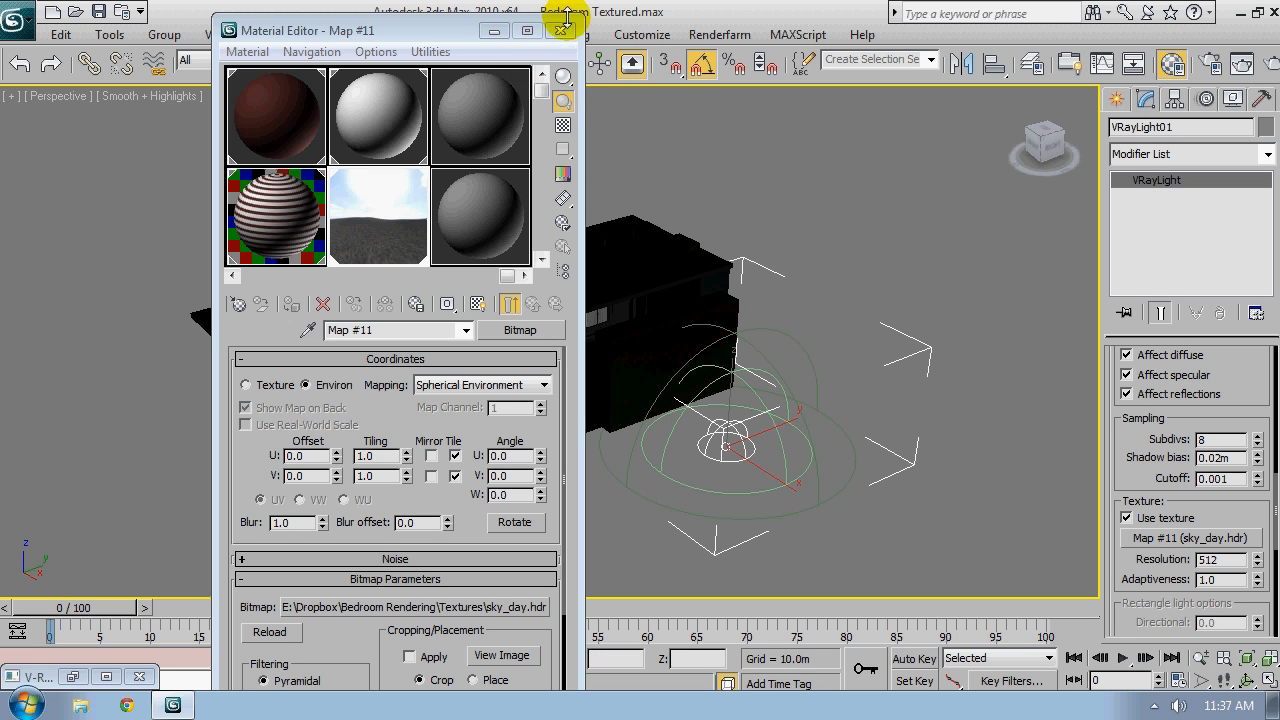
{"action": "left_click", "coordinate": [561, 30]}
{"action": "mouse_move", "coordinate": [585, 522]}
{"action": "middle_mouse_down", "text": "alt"}
{"action": "mouse_move", "coordinate": [706, 489]}
{"action": "mouse_move", "coordinate": [833, 347]}
{"action": "mouse_move", "coordinate": [894, 371]}
{"action": "middle_mouse_up", "text": "alt"}
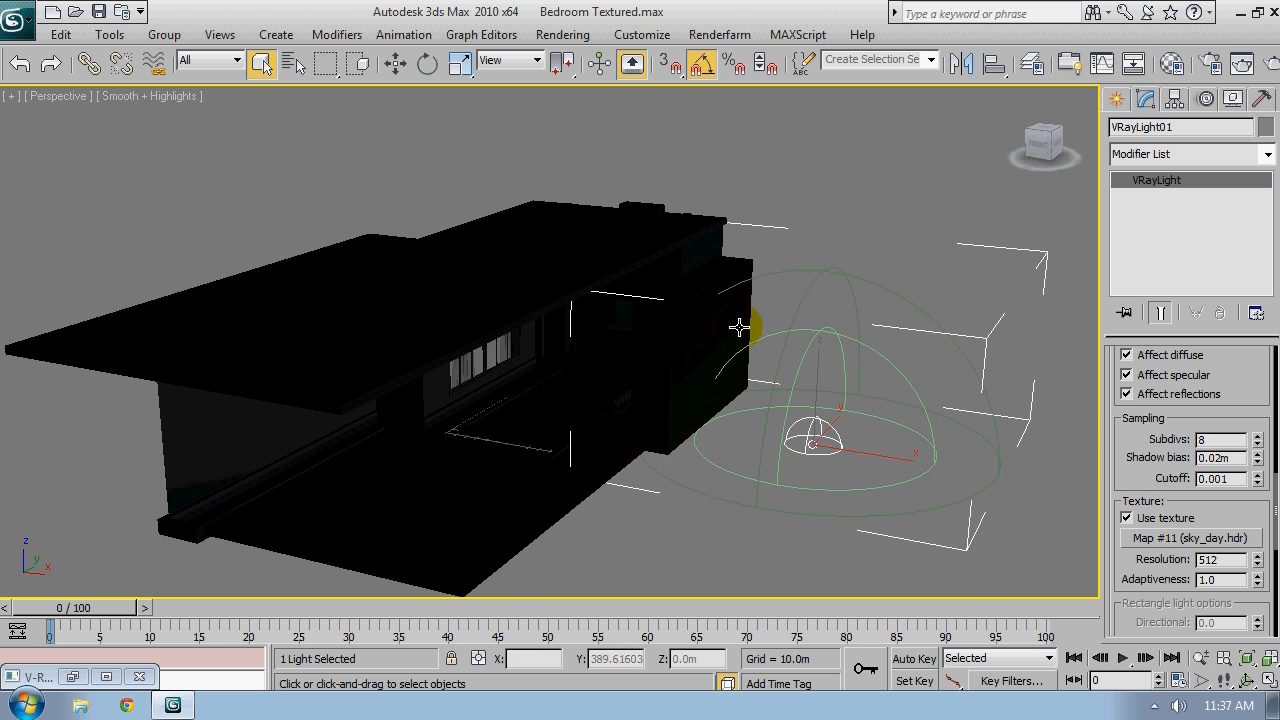
Orbit, zoom and pan around the building, then bring back the Material Editor
{"action": "middle_click_drag", "start_coordinate": [457, 214], "coordinate": [457, 366], "text": "alt"}
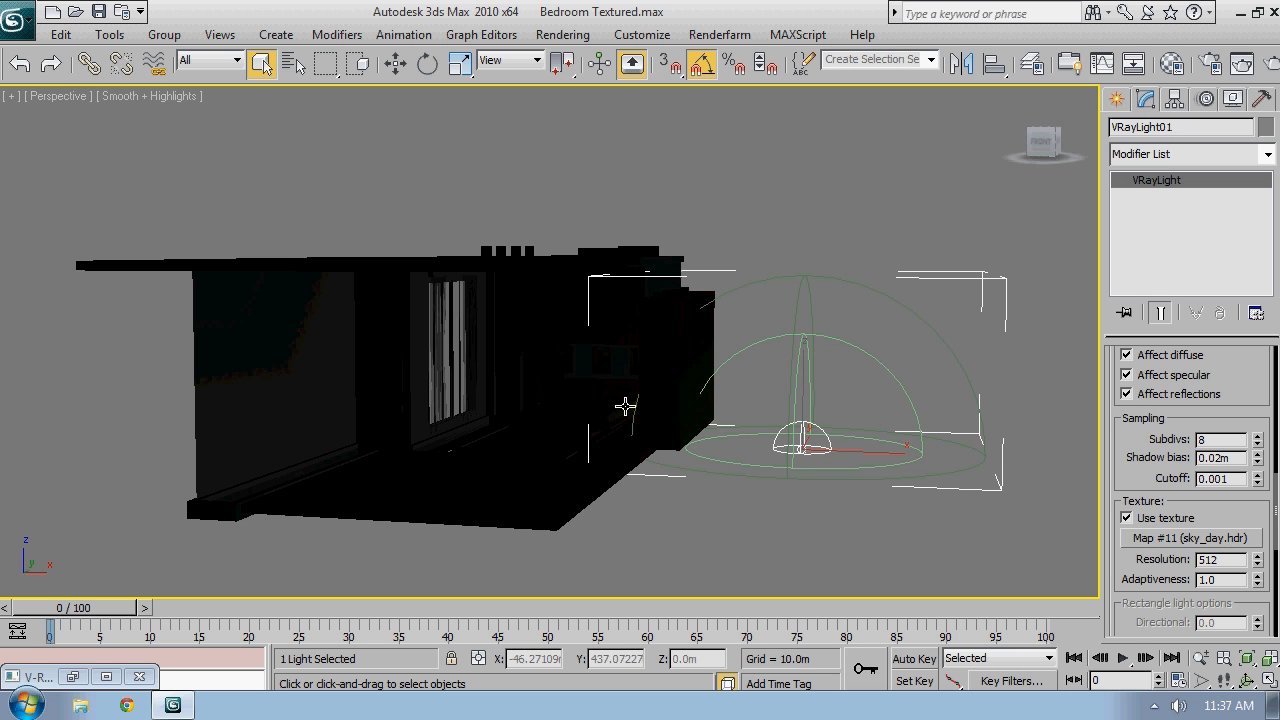
{"action": "scroll", "coordinate": [622, 387], "scroll_direction": "up", "scroll_amount": 5}
{"action": "scroll", "coordinate": [649, 374], "scroll_direction": "down", "scroll_amount": 4}
{"action": "middle_click_drag", "start_coordinate": [591, 406], "coordinate": [521, 362]}
{"action": "key", "text": "m"}
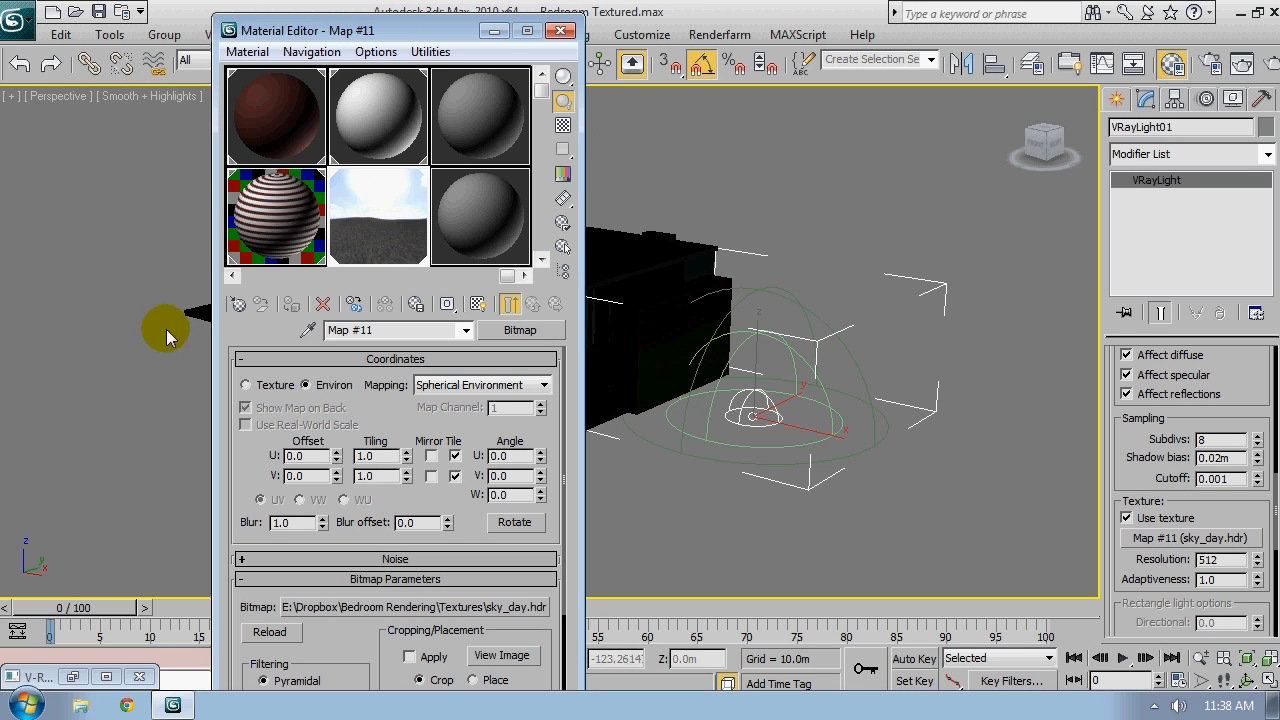
Instance Map #11 onto the Environment Map button in Rendering > Environment
{"action": "left_click_drag", "start_coordinate": [437, 34], "coordinate": [290, 30]}
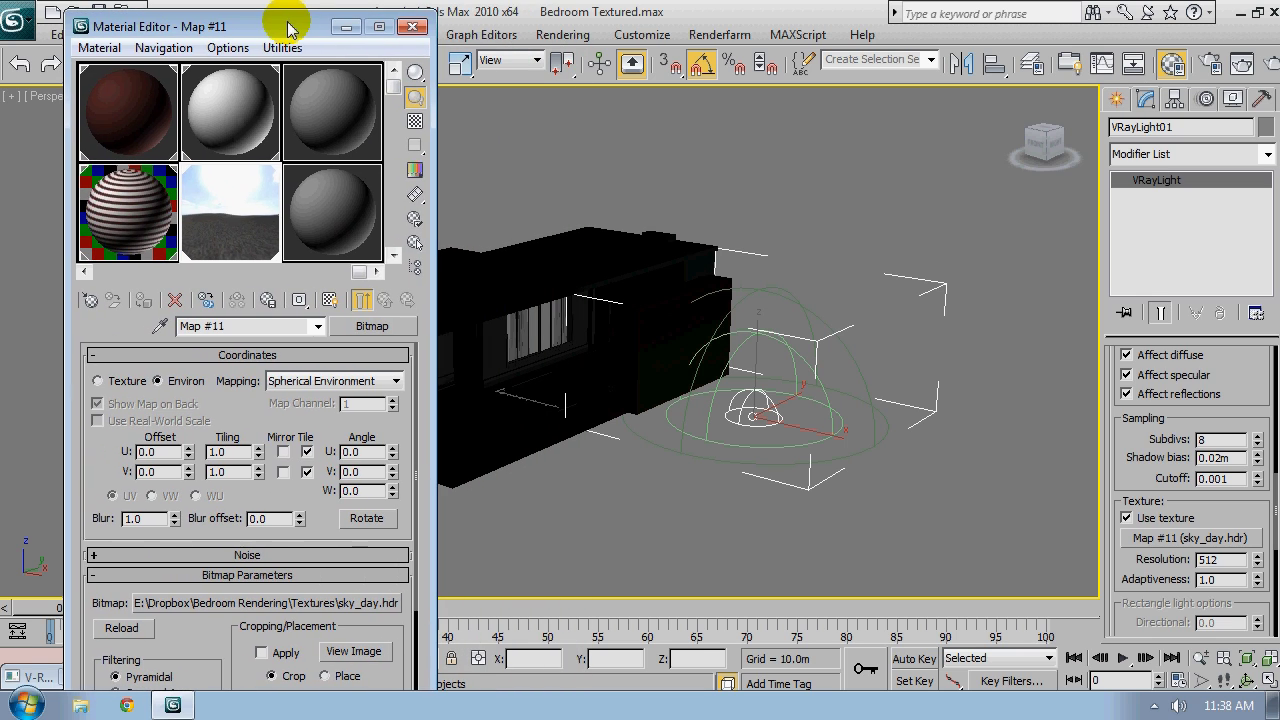
{"action": "left_click", "coordinate": [548, 36]}
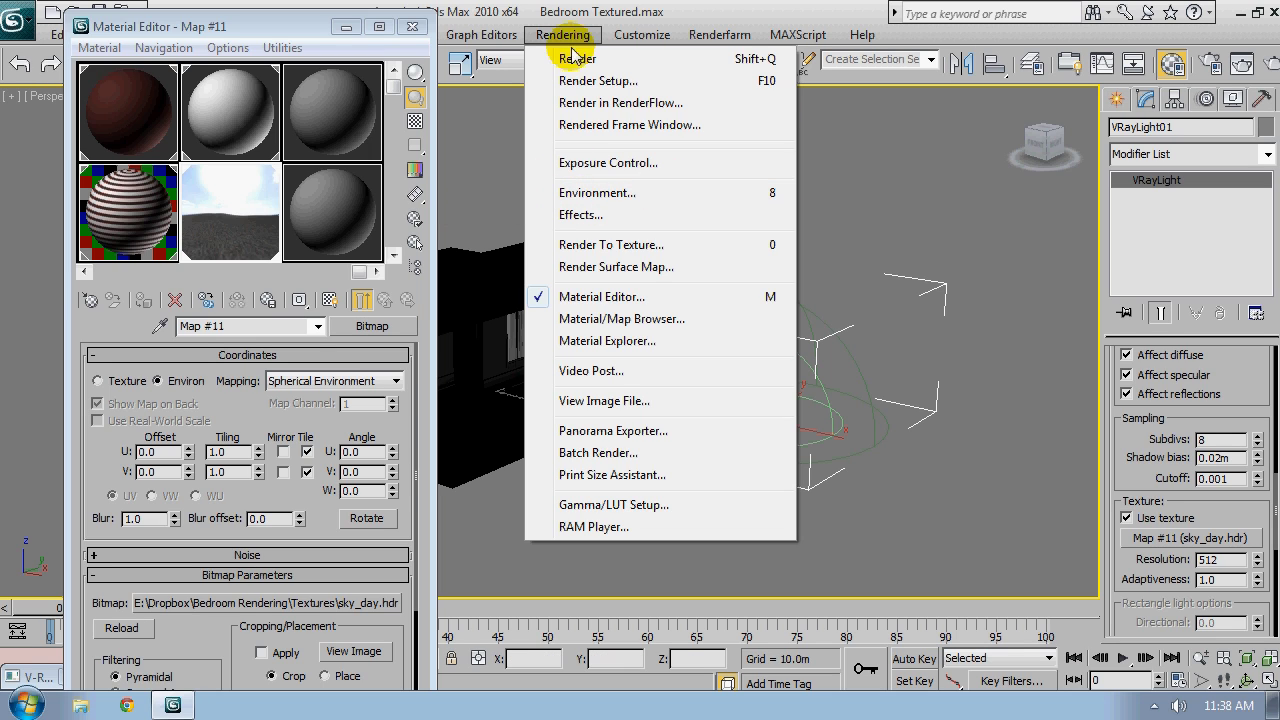
{"action": "left_click", "coordinate": [615, 193]}
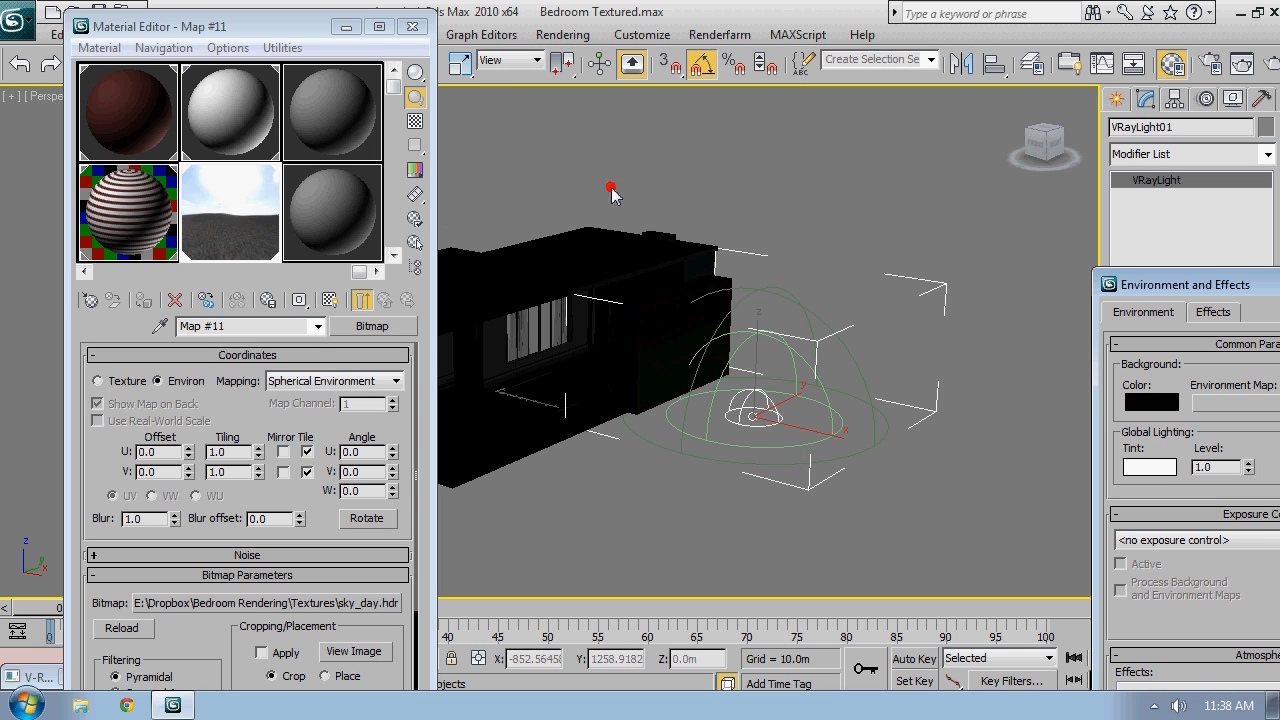
{"action": "left_click_drag", "start_coordinate": [1248, 298], "coordinate": [646, 104]}
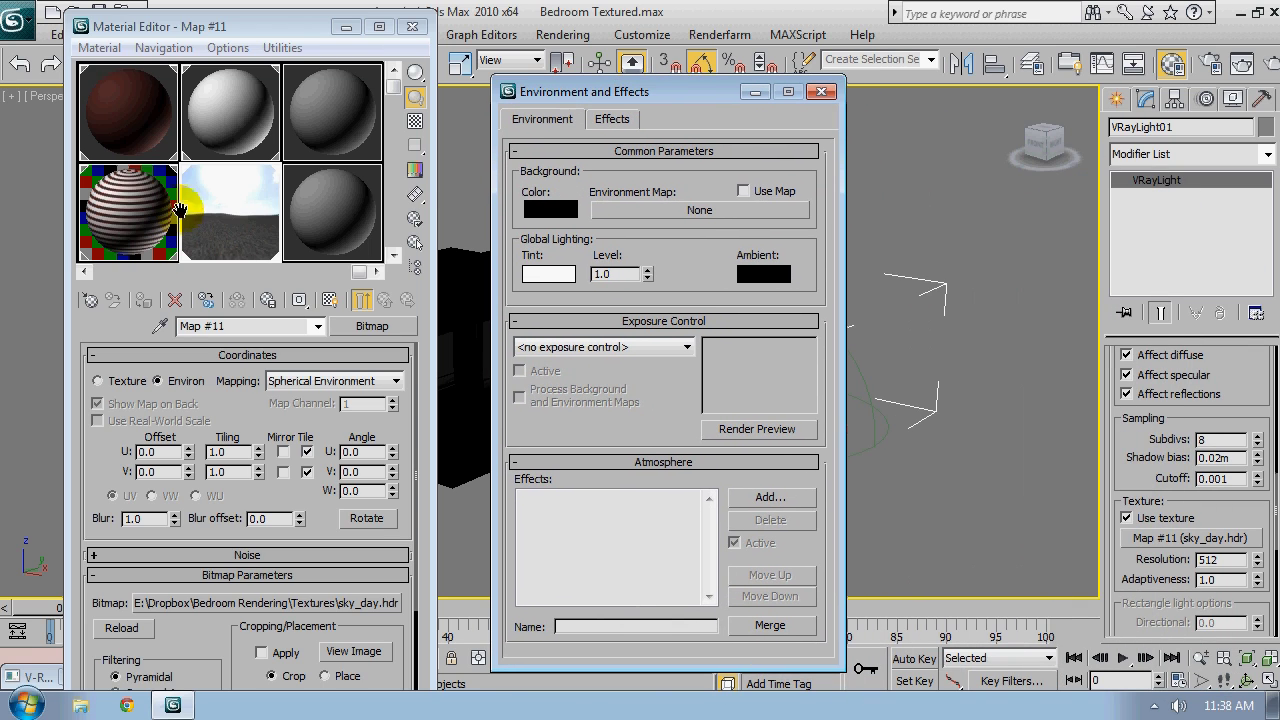
{"action": "left_click_drag", "start_coordinate": [212, 204], "coordinate": [675, 216]}
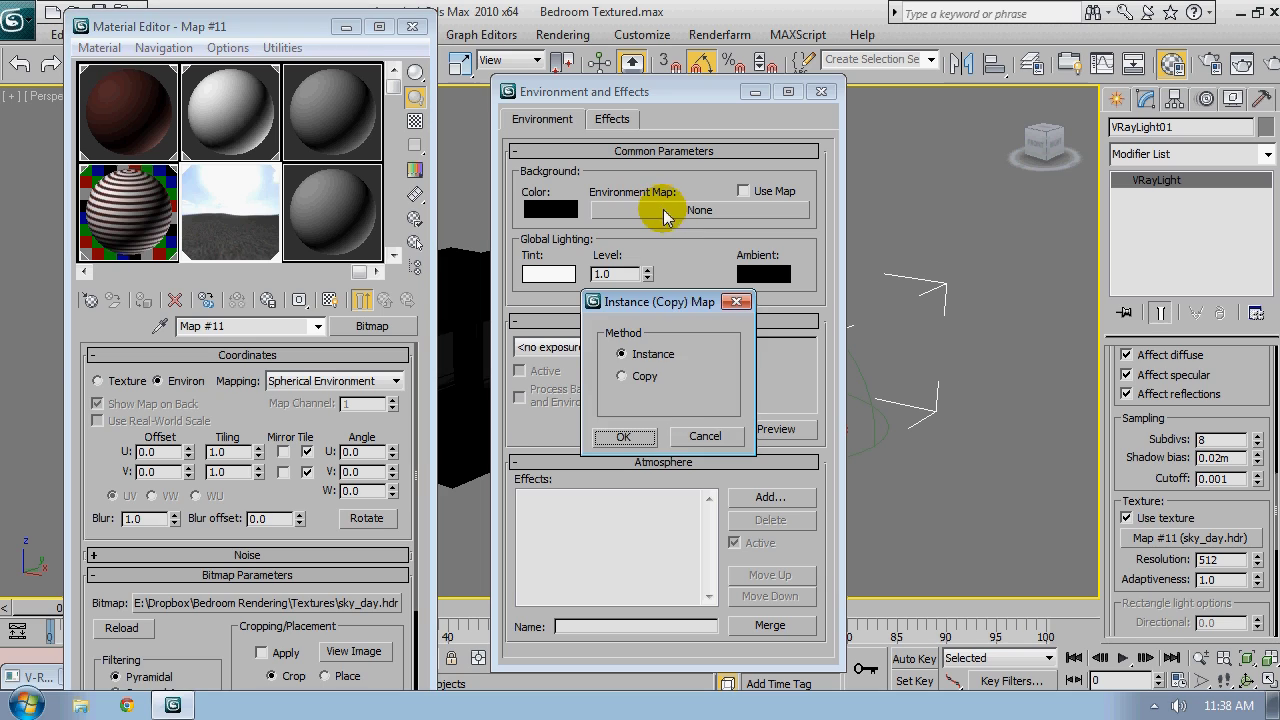
{"action": "left_click", "coordinate": [618, 437]}
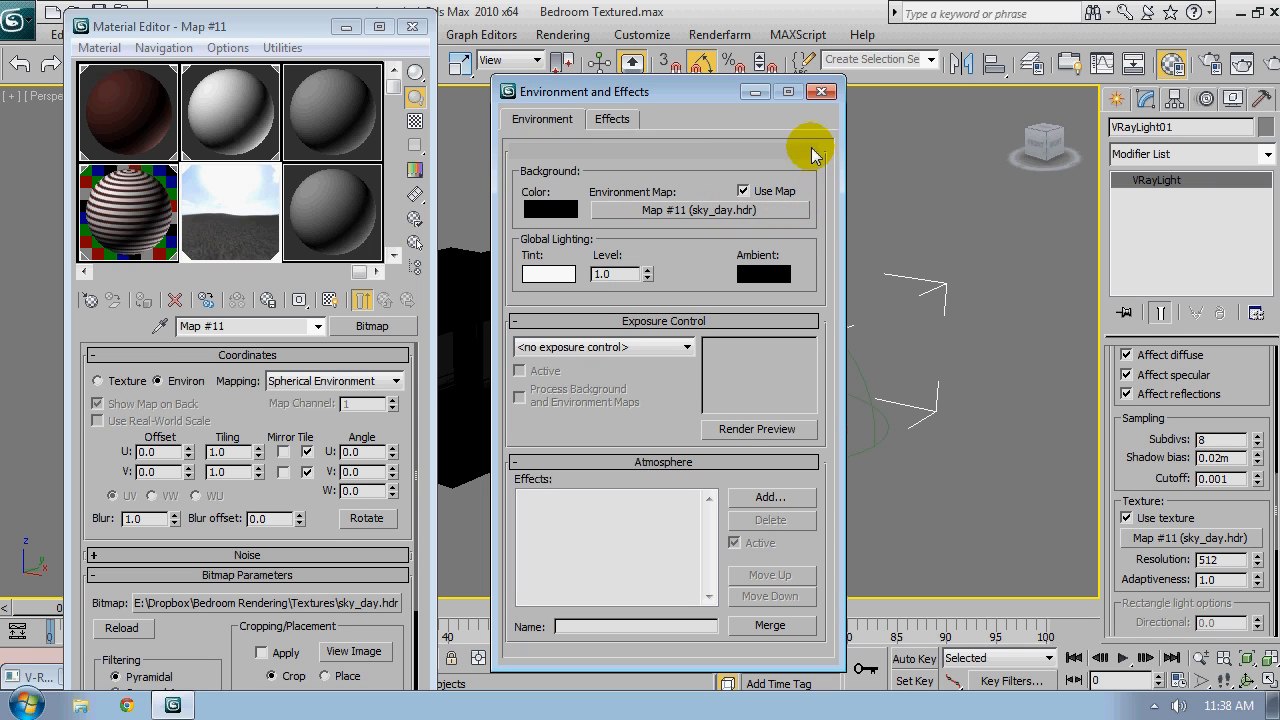
Close both dialogs and enable Use Environment Background in the Perspective viewport's background settings
{"action": "left_click", "coordinate": [822, 92]}
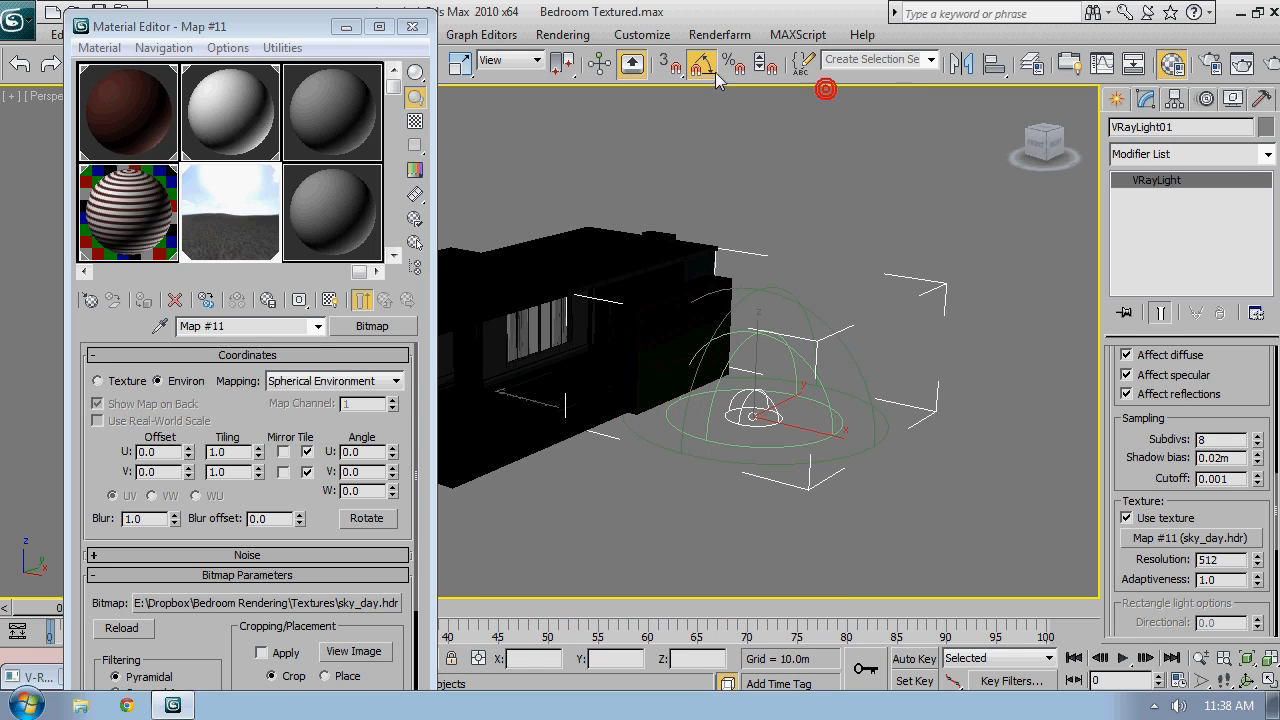
{"action": "left_click", "coordinate": [412, 27]}
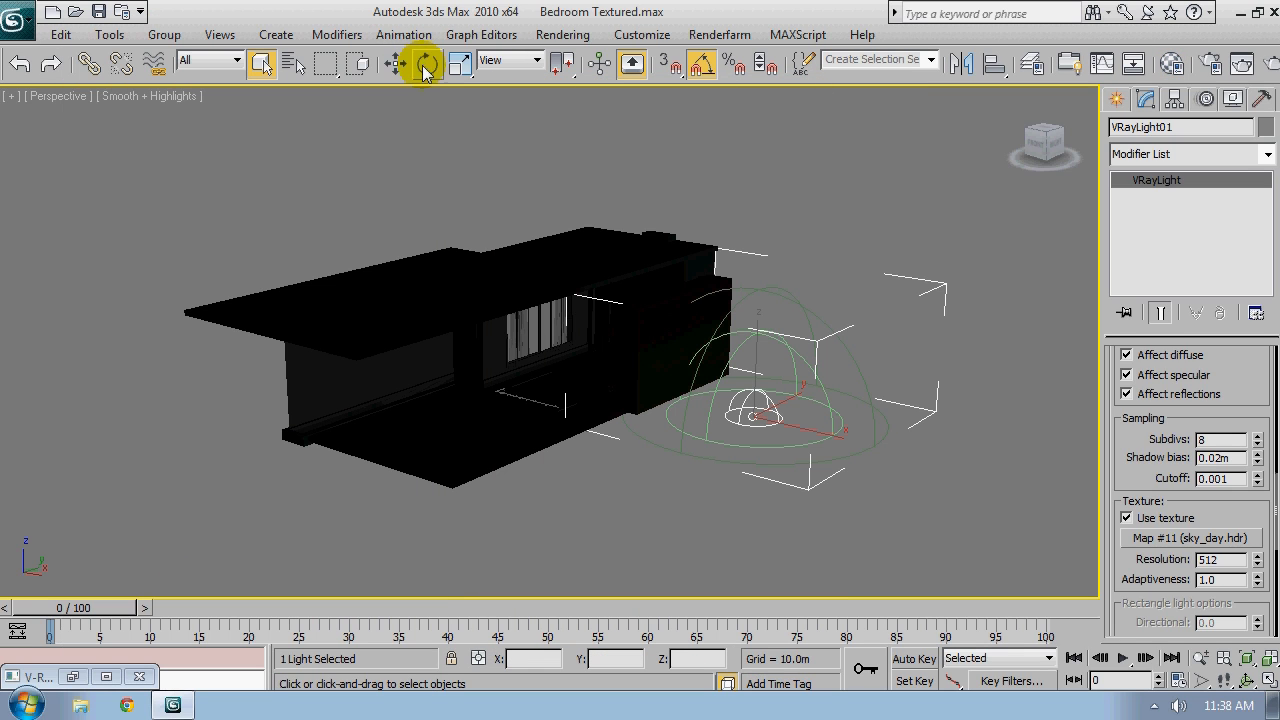
{"action": "left_click", "coordinate": [15, 98]}
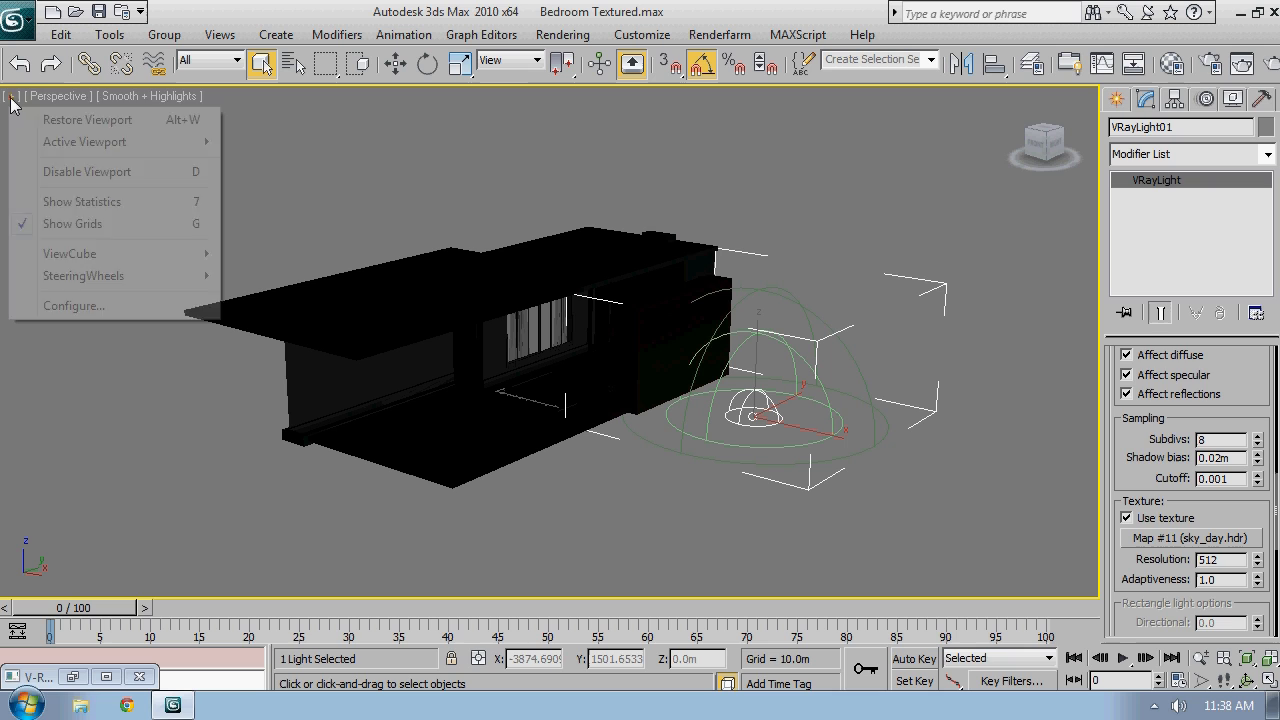
{"action": "left_click", "coordinate": [42, 97]}
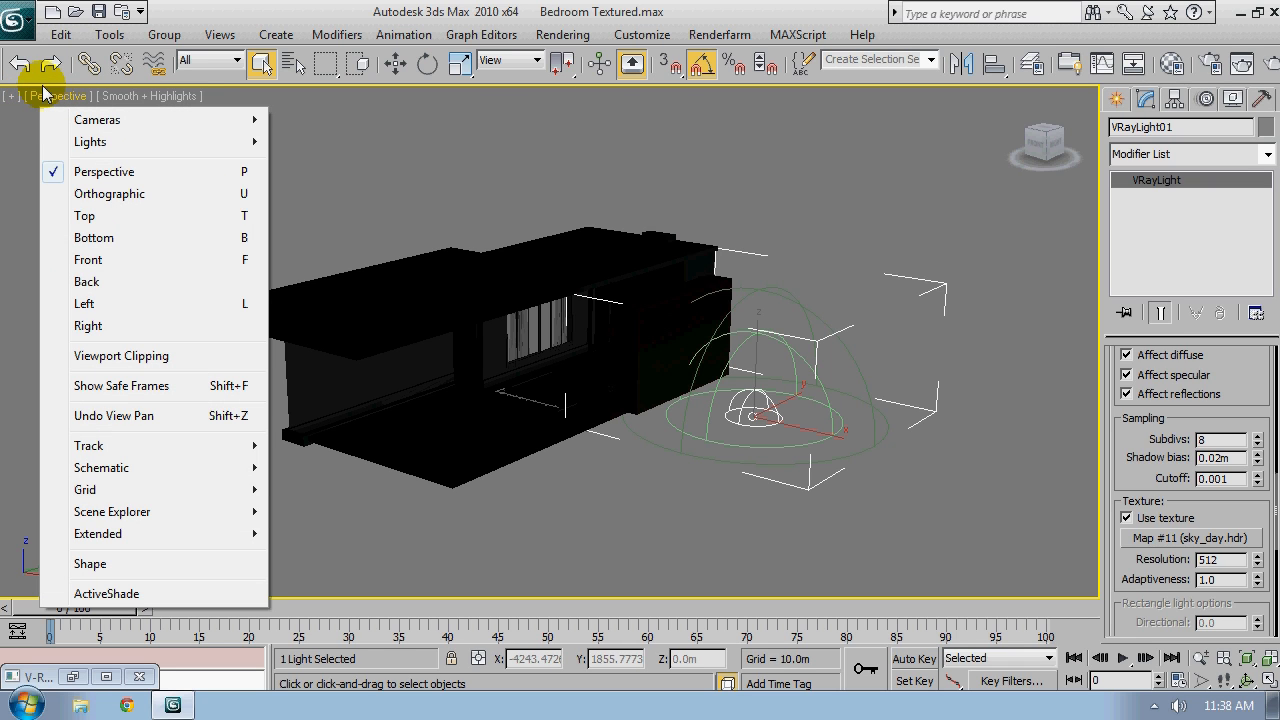
{"action": "left_click", "coordinate": [11, 97]}
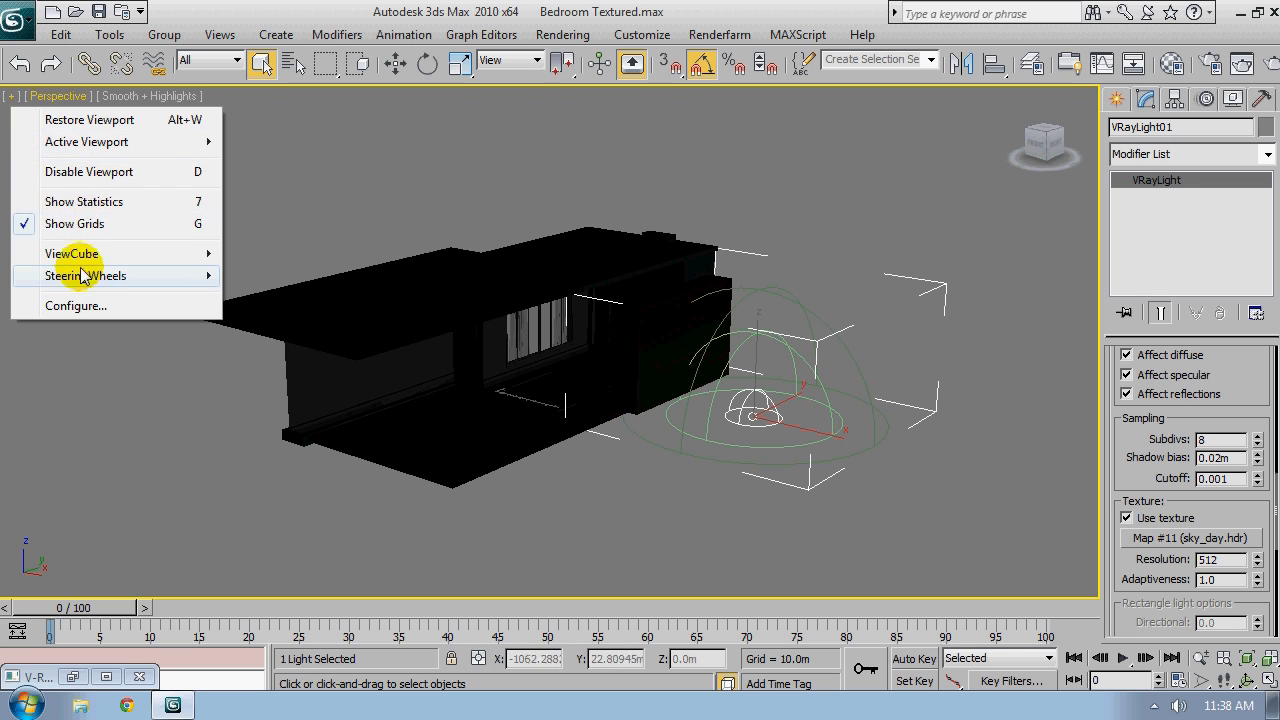
{"action": "left_click", "coordinate": [64, 98]}
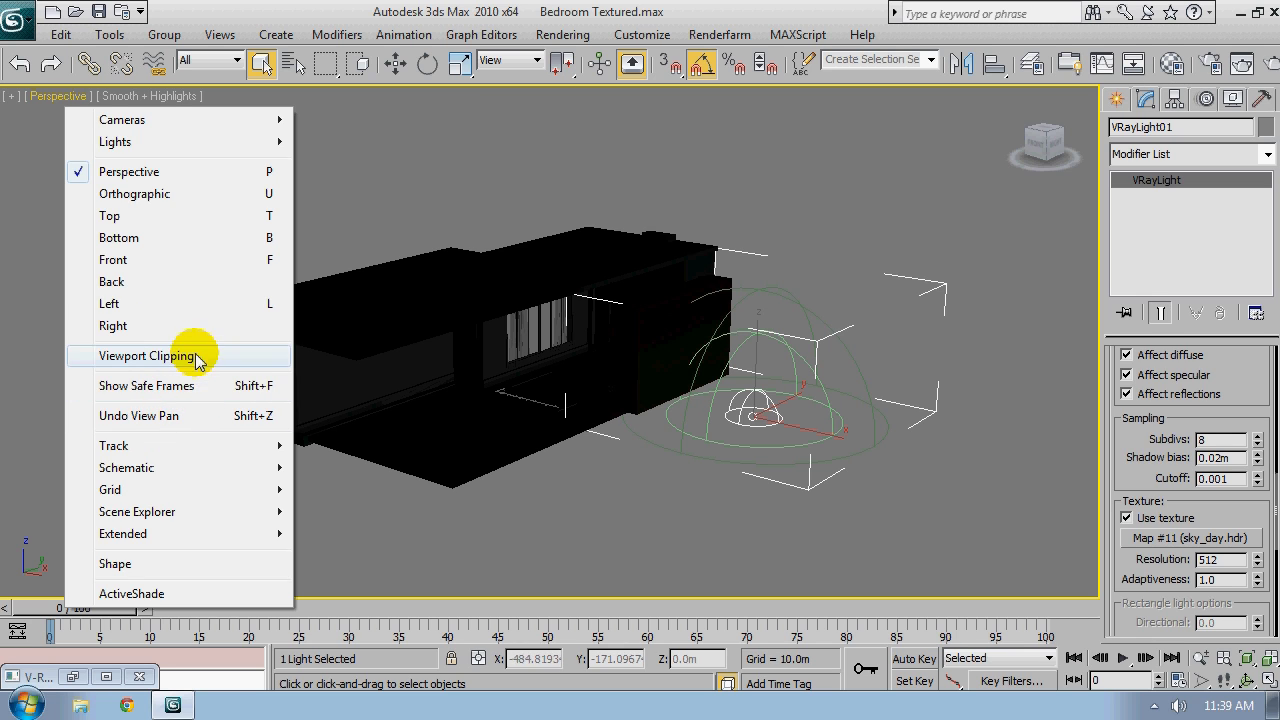
{"action": "left_click", "coordinate": [148, 96]}
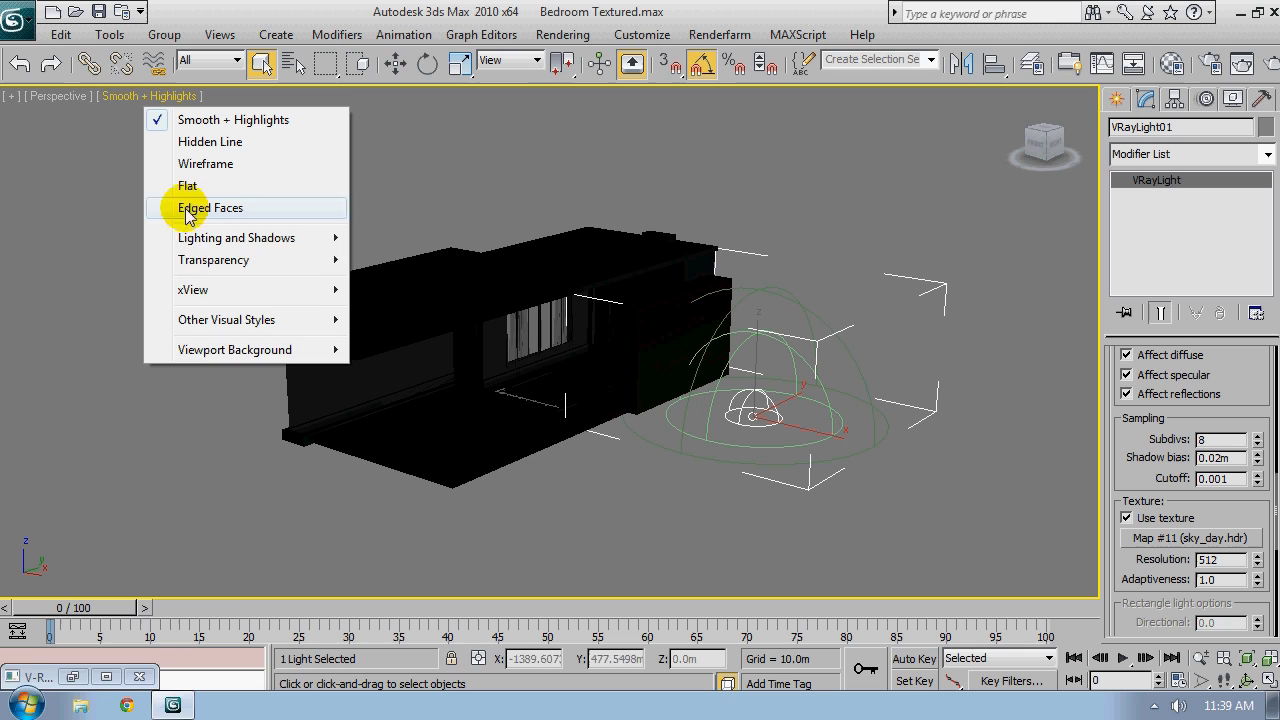
{"action": "mouse_move", "coordinate": [182, 347]}
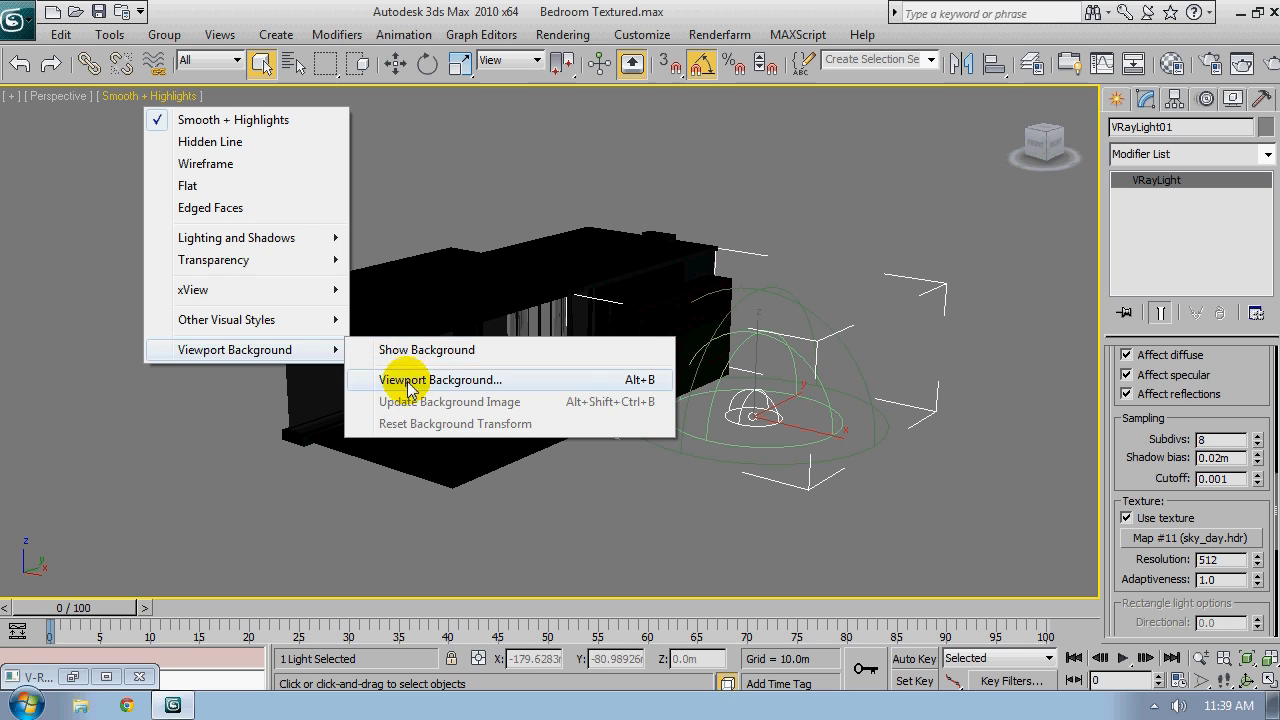
{"action": "left_click", "coordinate": [470, 380]}
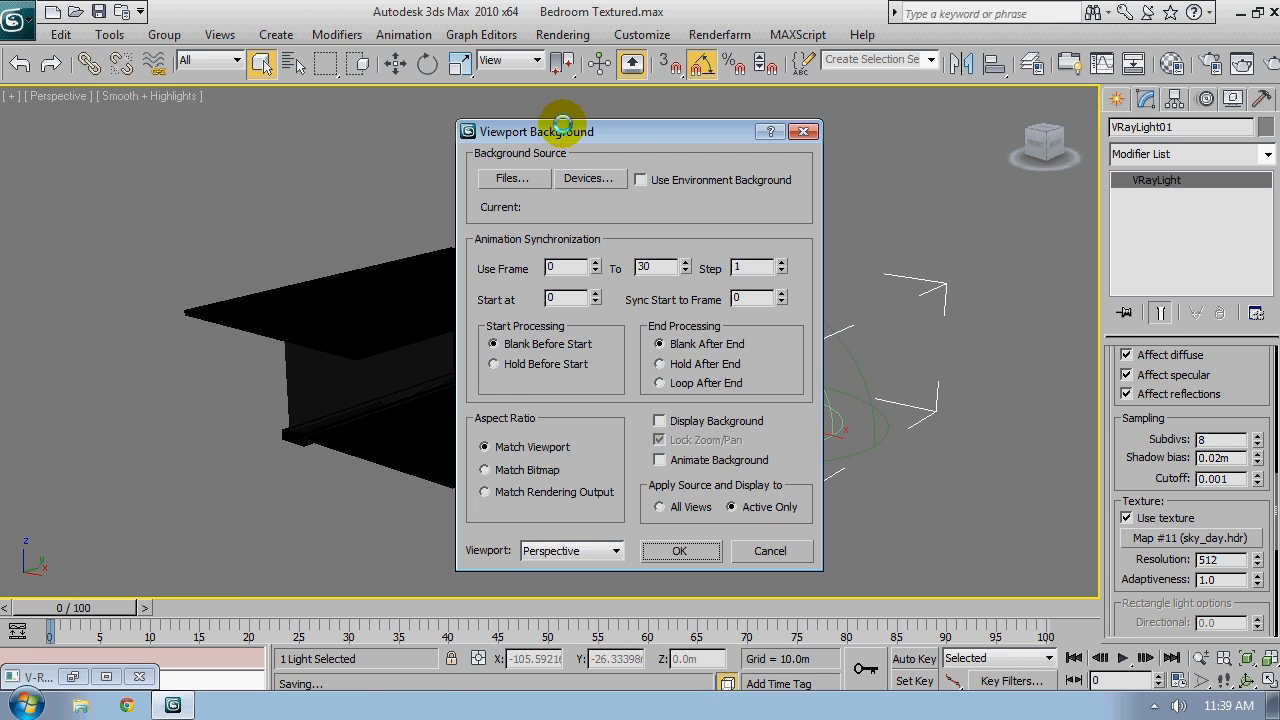
{"action": "left_click_drag", "start_coordinate": [700, 129], "coordinate": [552, 116]}
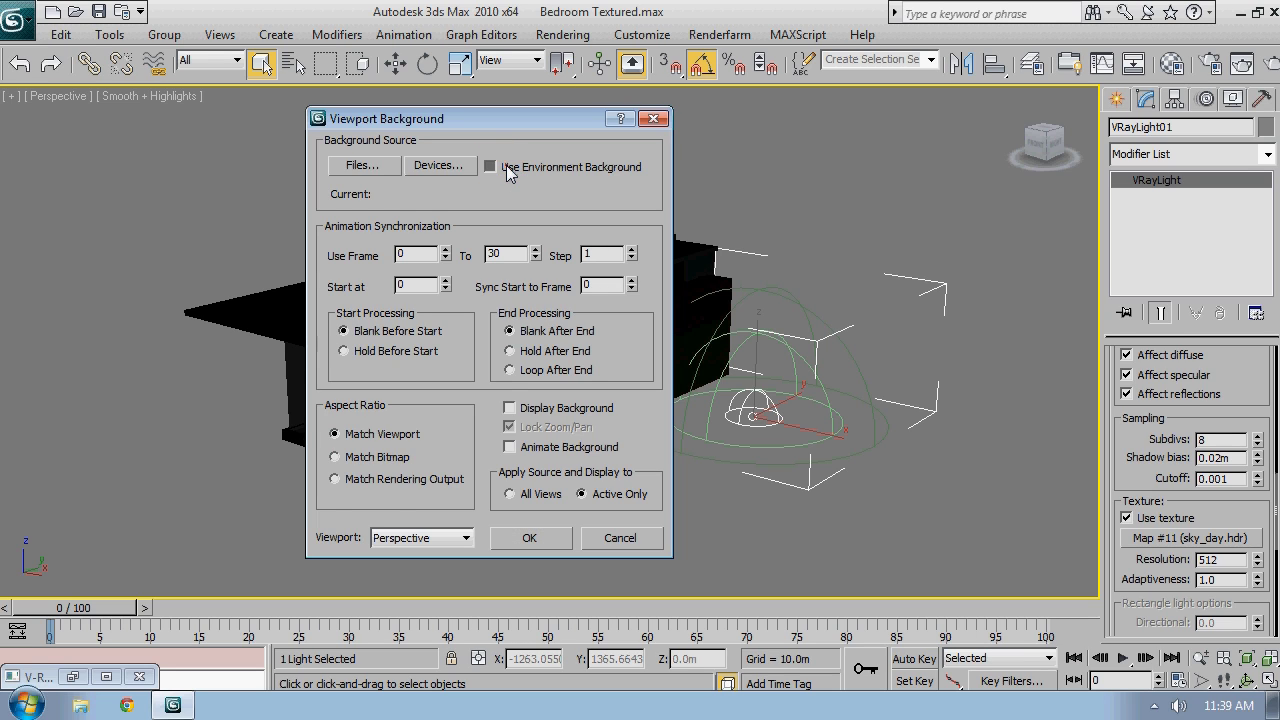
{"action": "left_click", "coordinate": [490, 166]}
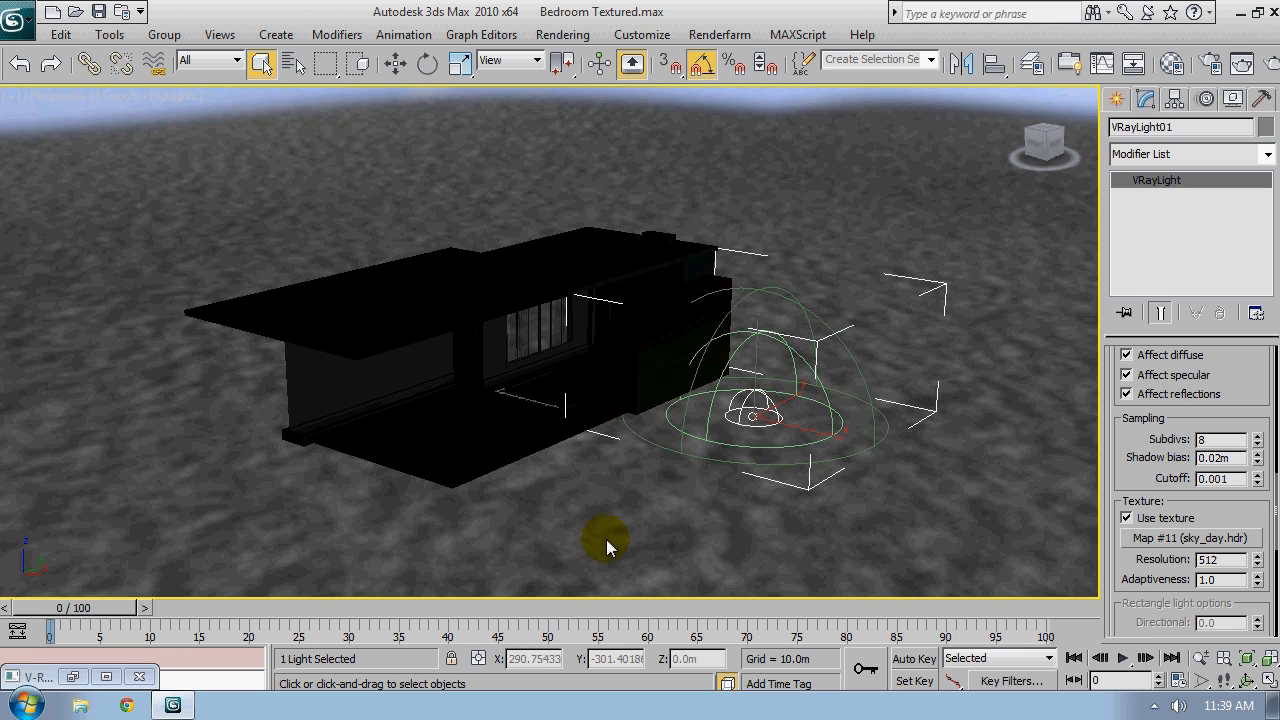
Look around the curtained window in the maximized Perspective view, then restore the four-viewport layout
{"action": "middle_click_drag", "start_coordinate": [534, 523], "coordinate": [669, 204], "text": "alt"}
{"action": "scroll", "coordinate": [514, 373], "scroll_direction": "up", "scroll_amount": 5}
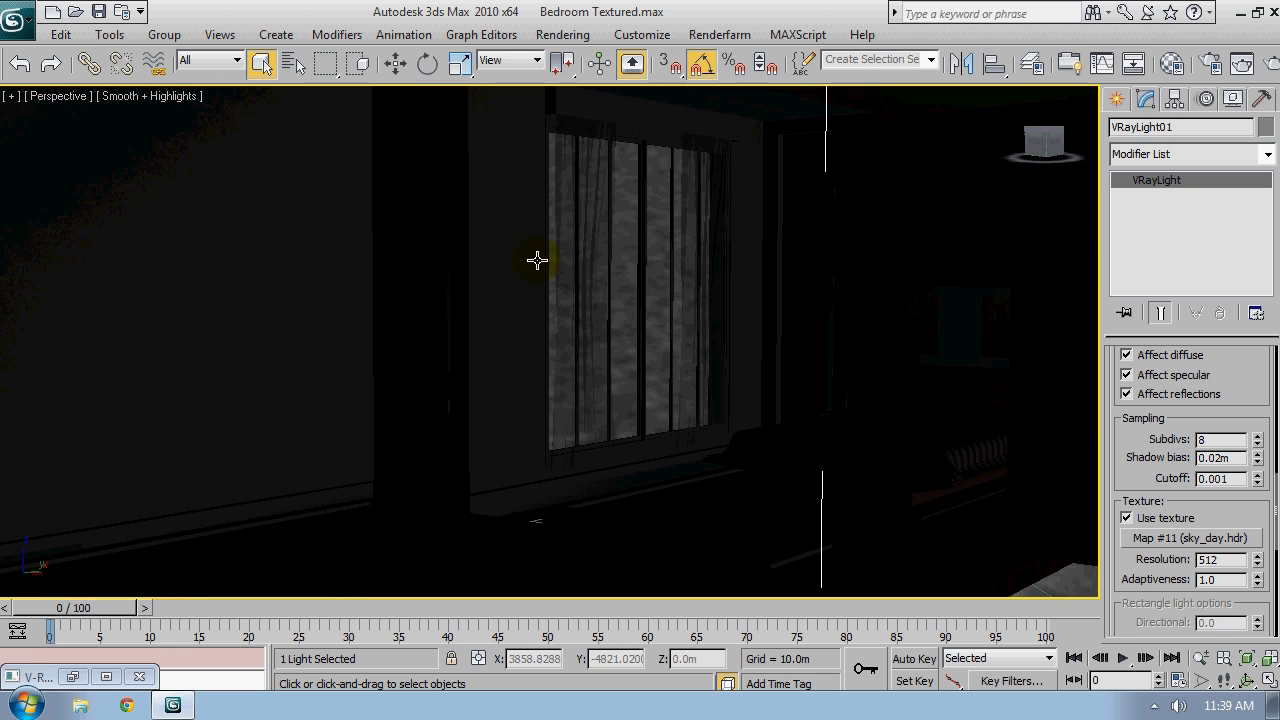
{"action": "scroll", "coordinate": [629, 293], "scroll_direction": "down", "scroll_amount": 8}
{"action": "middle_click_drag", "start_coordinate": [517, 346], "coordinate": [560, 349], "text": "alt"}
{"action": "scroll", "coordinate": [552, 350], "scroll_direction": "up", "scroll_amount": 4}
{"action": "scroll", "coordinate": [561, 349], "scroll_direction": "down", "scroll_amount": 4}
{"action": "scroll", "coordinate": [560, 349], "scroll_direction": "up", "scroll_amount": 4}
{"action": "scroll", "coordinate": [561, 351], "scroll_direction": "up", "scroll_amount": 3}
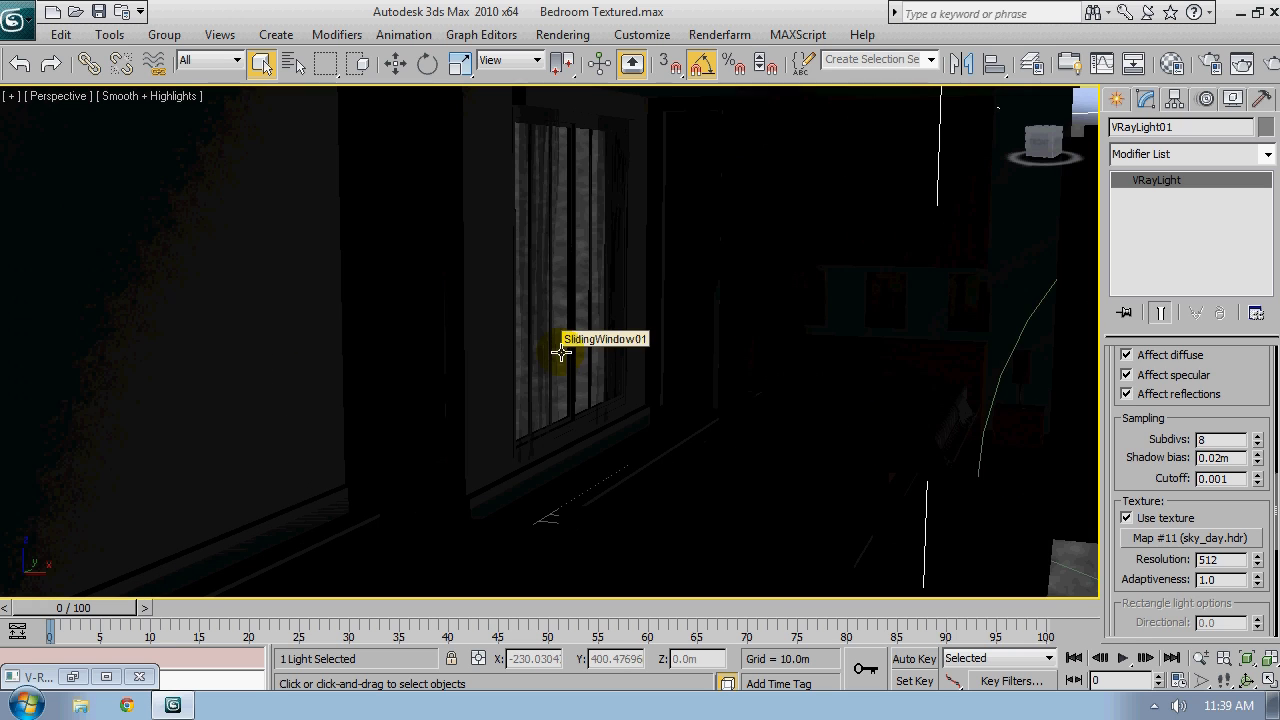
{"action": "scroll", "coordinate": [569, 373], "scroll_direction": "down", "scroll_amount": 5}
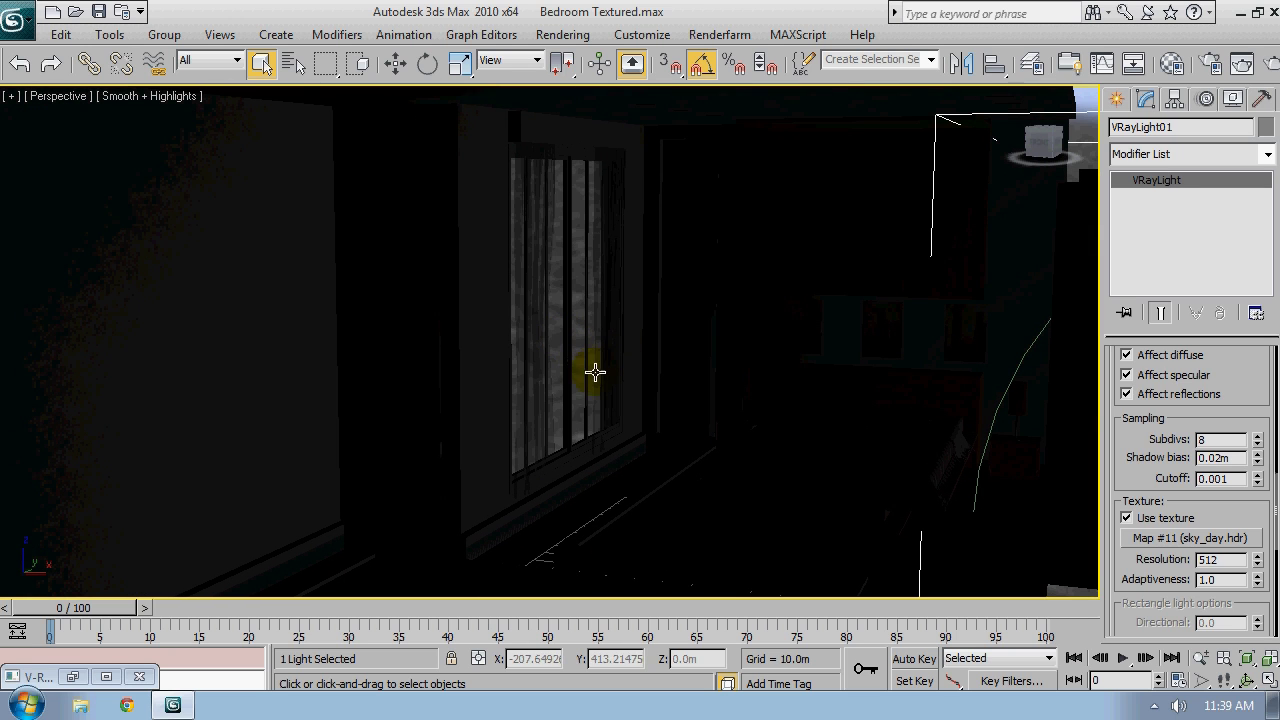
{"action": "middle_click_drag", "start_coordinate": [587, 438], "coordinate": [580, 413]}
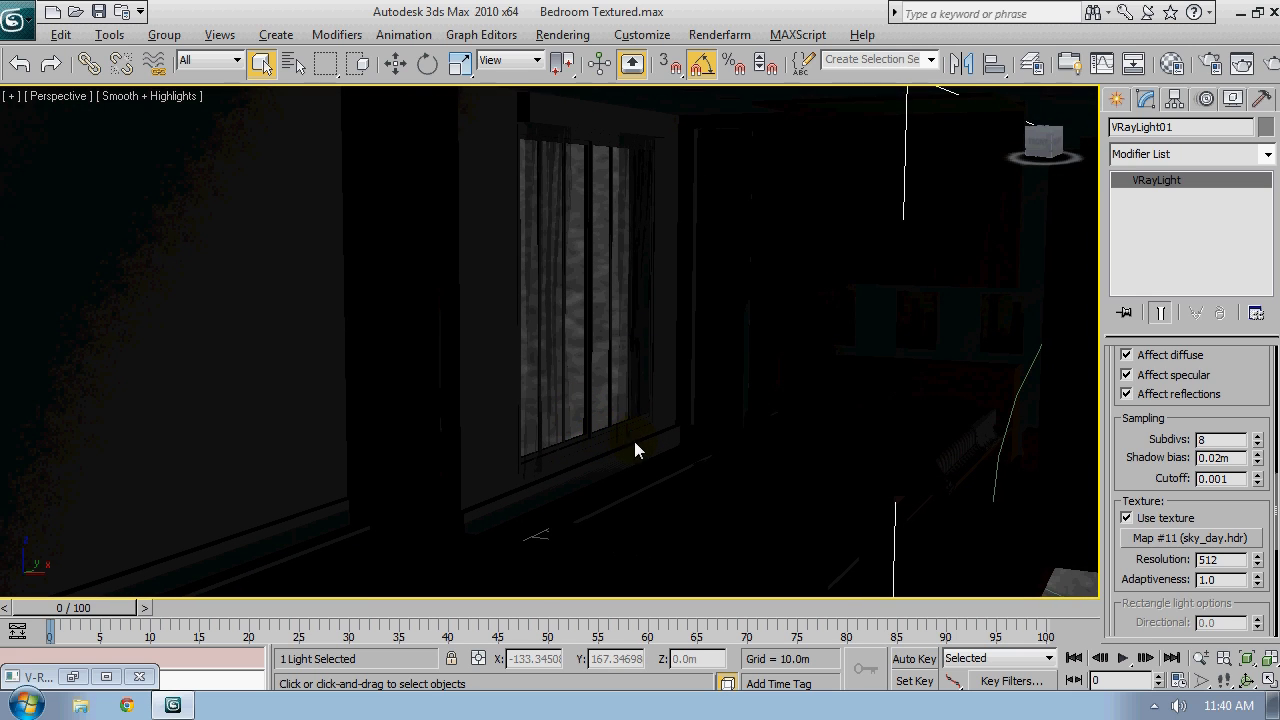
{"action": "key", "text": "alt+w"}
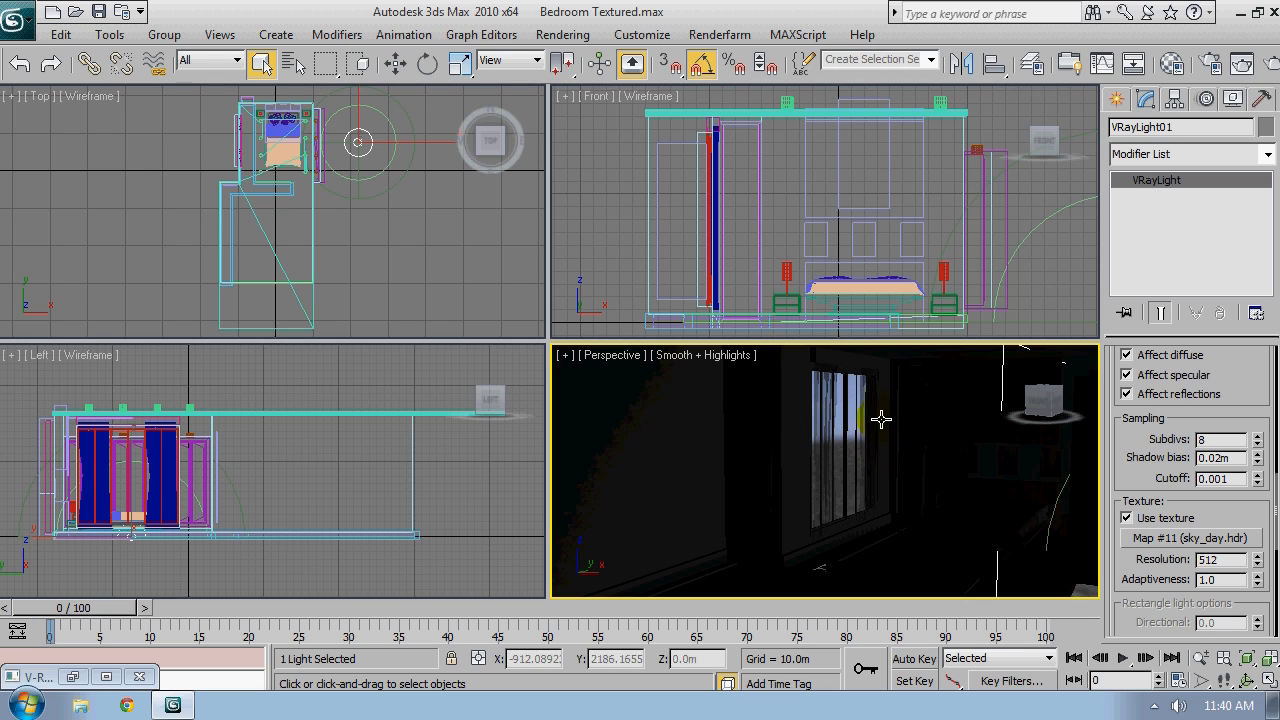
Zoom out and orbit to an exterior view of the building, then maximize the Perspective viewport
{"action": "scroll", "coordinate": [812, 424], "scroll_direction": "down", "scroll_amount": 8}
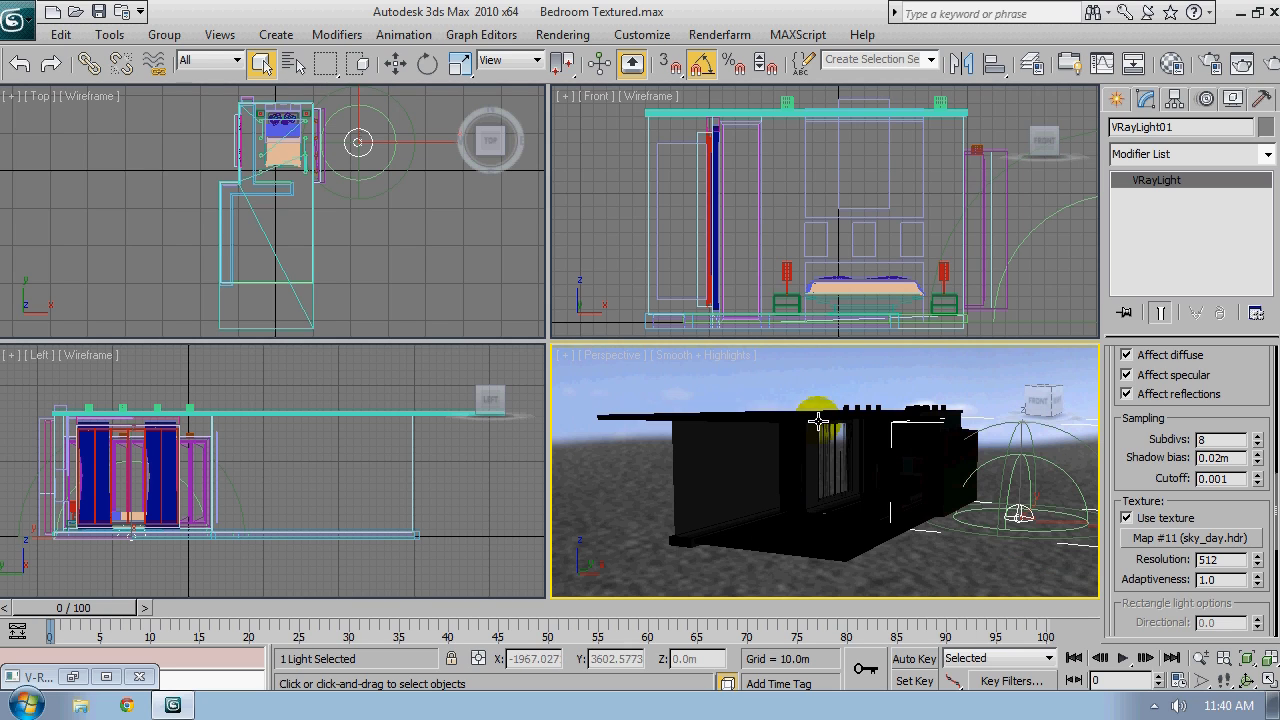
{"action": "middle_click_drag", "start_coordinate": [848, 477], "coordinate": [848, 474], "text": "alt"}
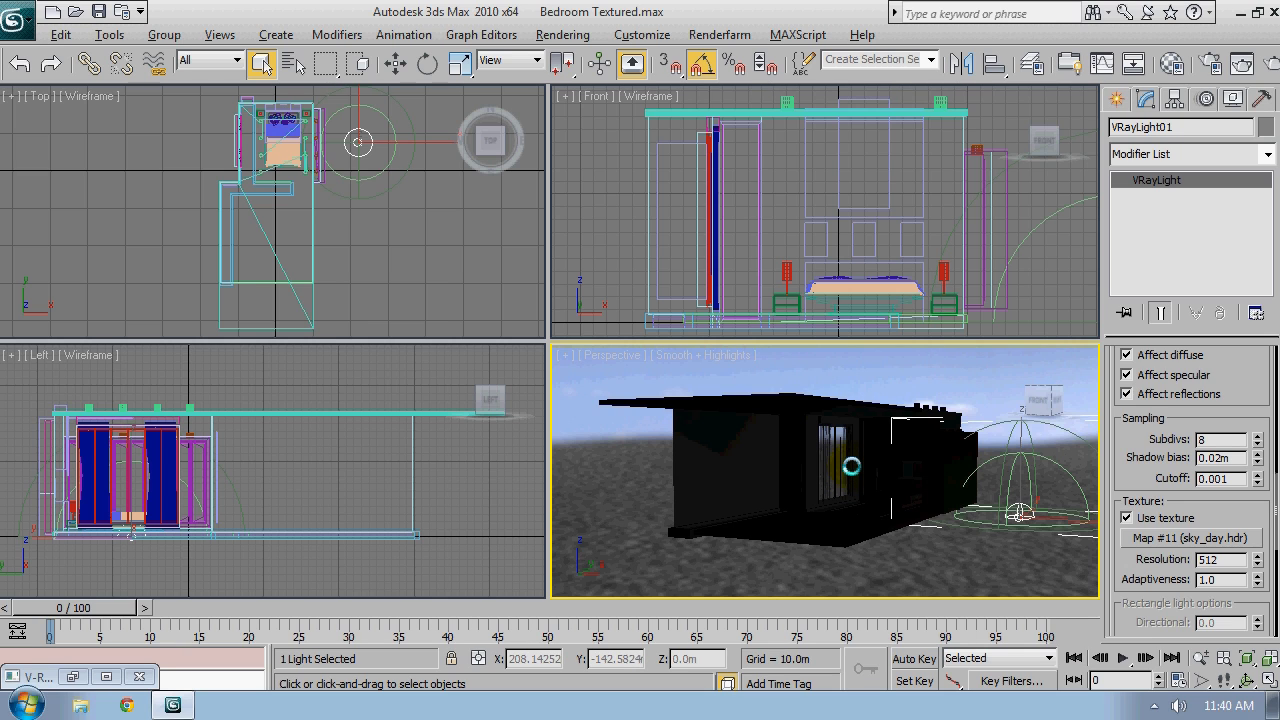
{"action": "key", "text": "alt+w"}
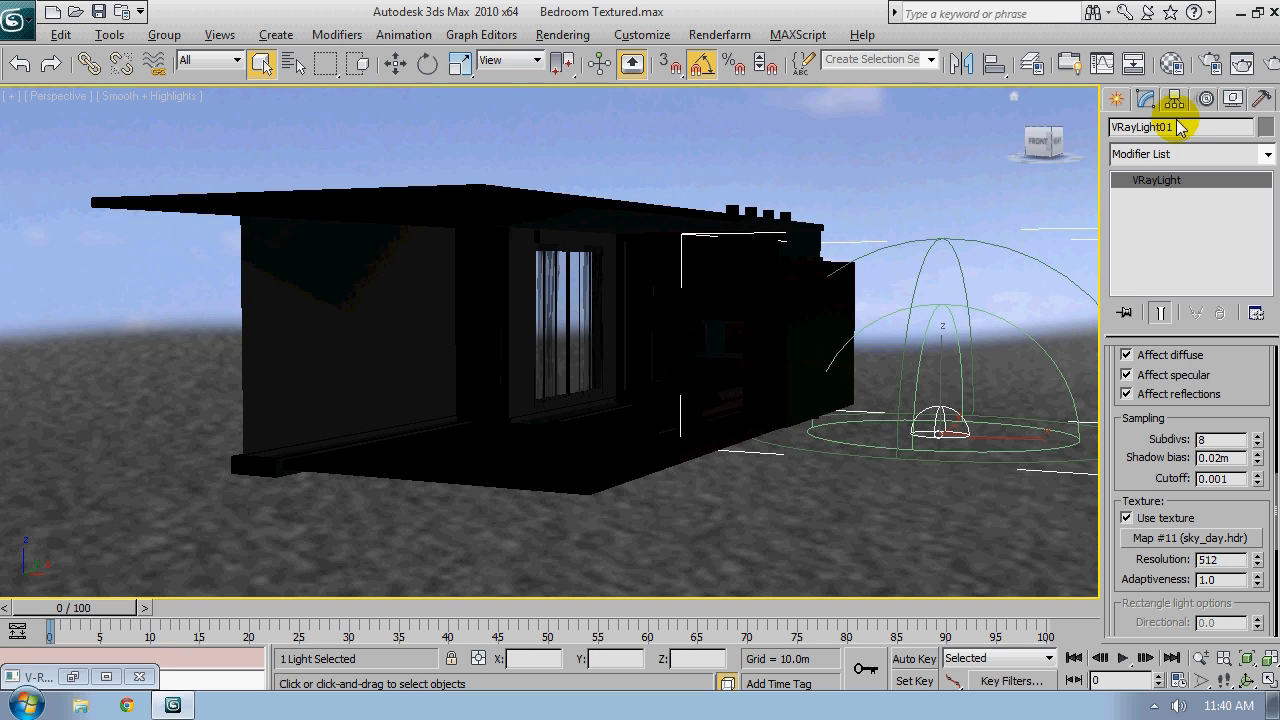
Open Map #11 in the Material Editor and raise its U Offset to 0.1, then 0.3
{"action": "left_click", "coordinate": [1174, 63]}
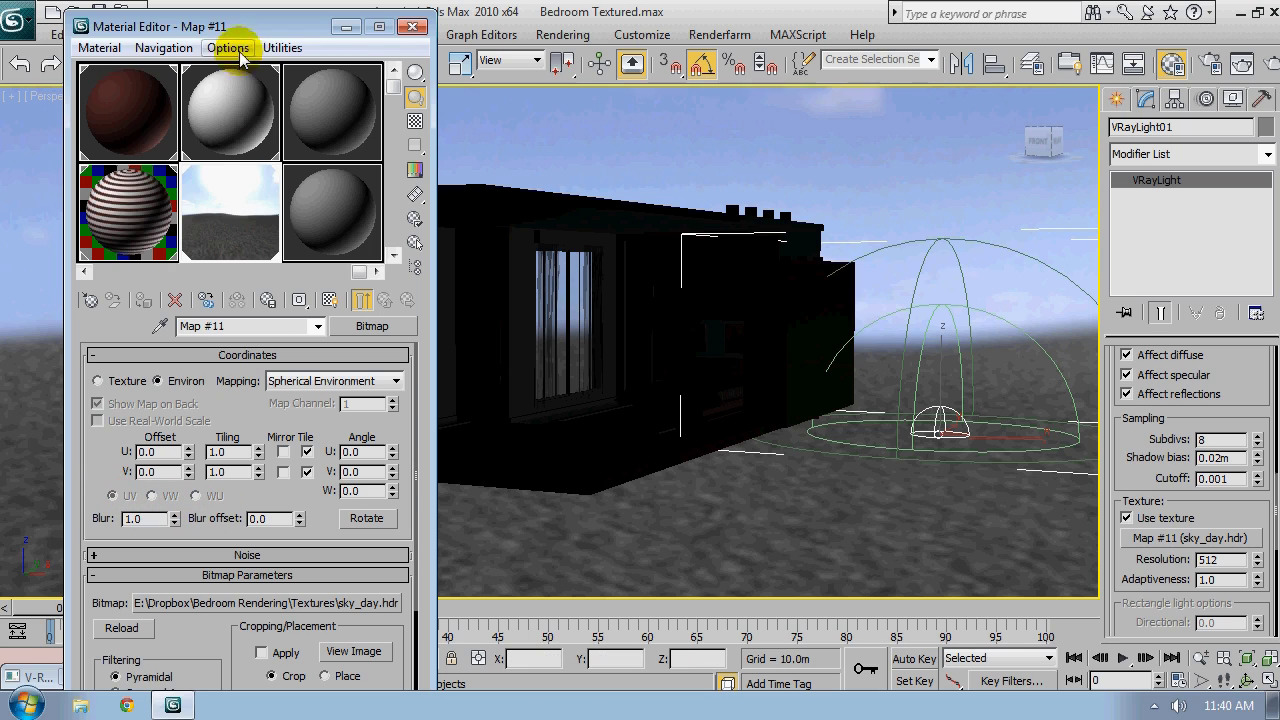
{"action": "left_click", "coordinate": [187, 451]}
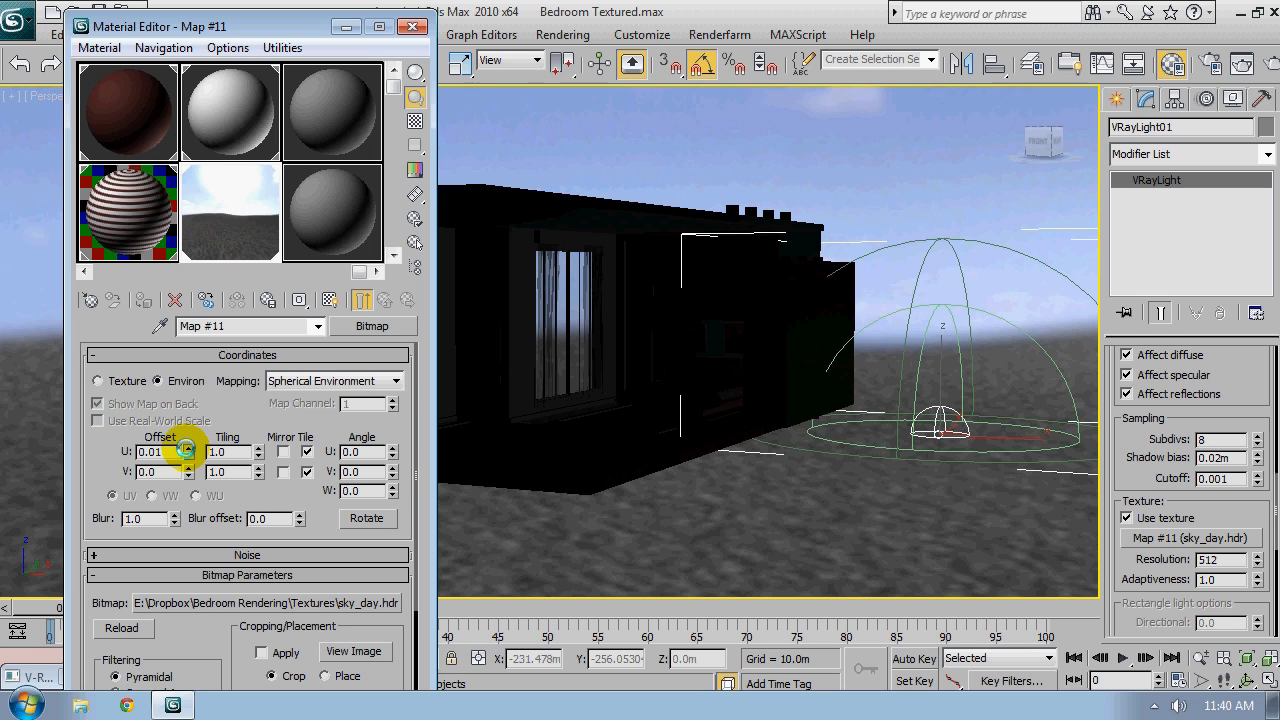
{"action": "double_click", "coordinate": [153, 452]}
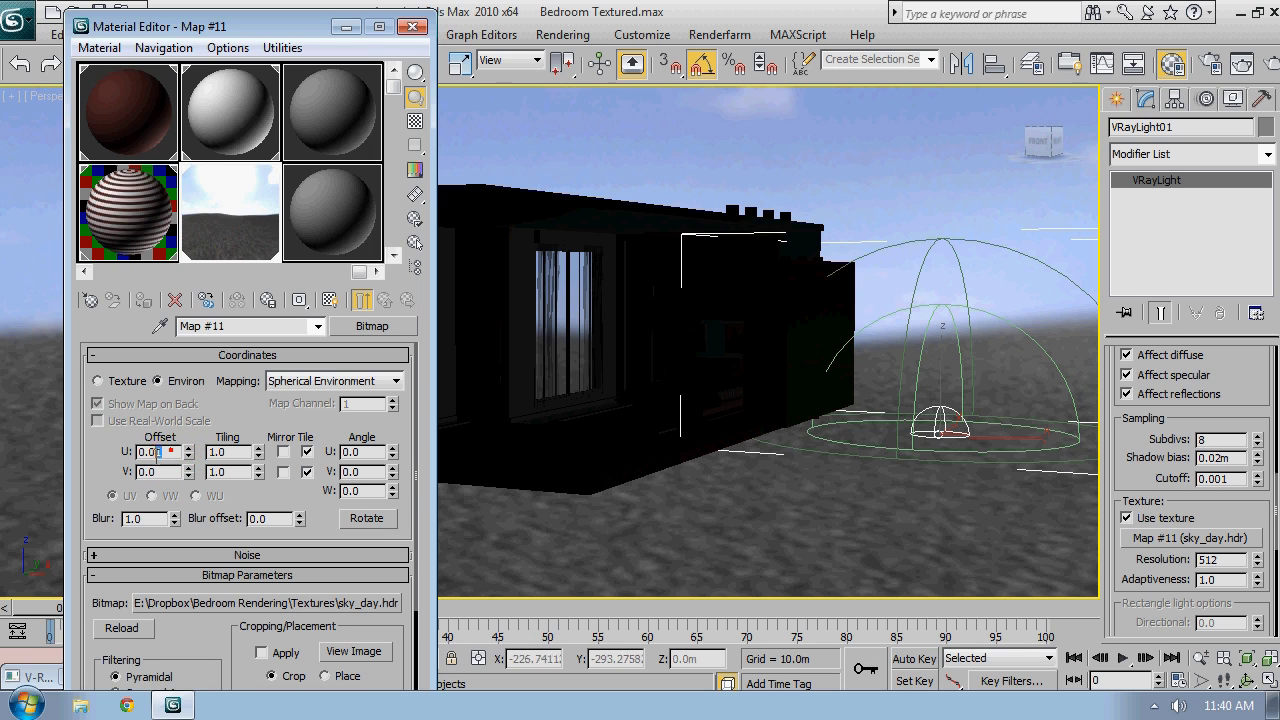
{"action": "type", "text": "0.1"}
{"action": "key", "text": "Return"}
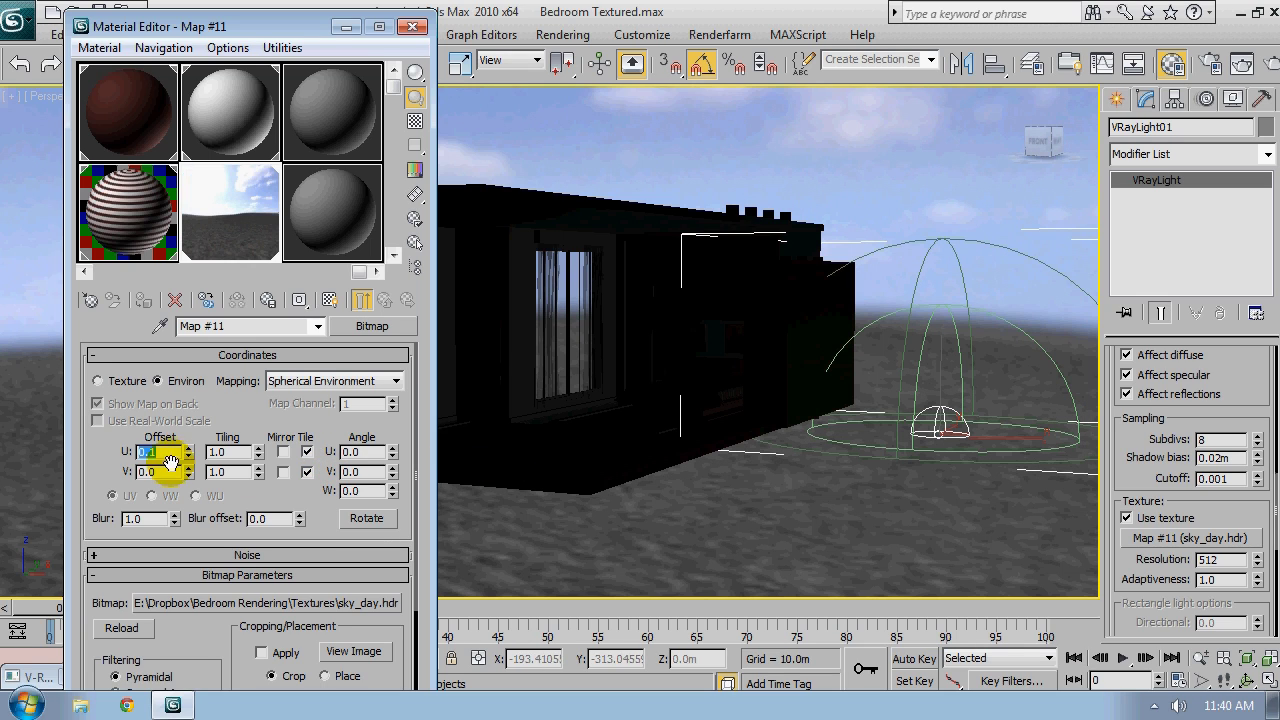
{"action": "type", "text": "0.3"}
{"action": "key", "text": "Return"}
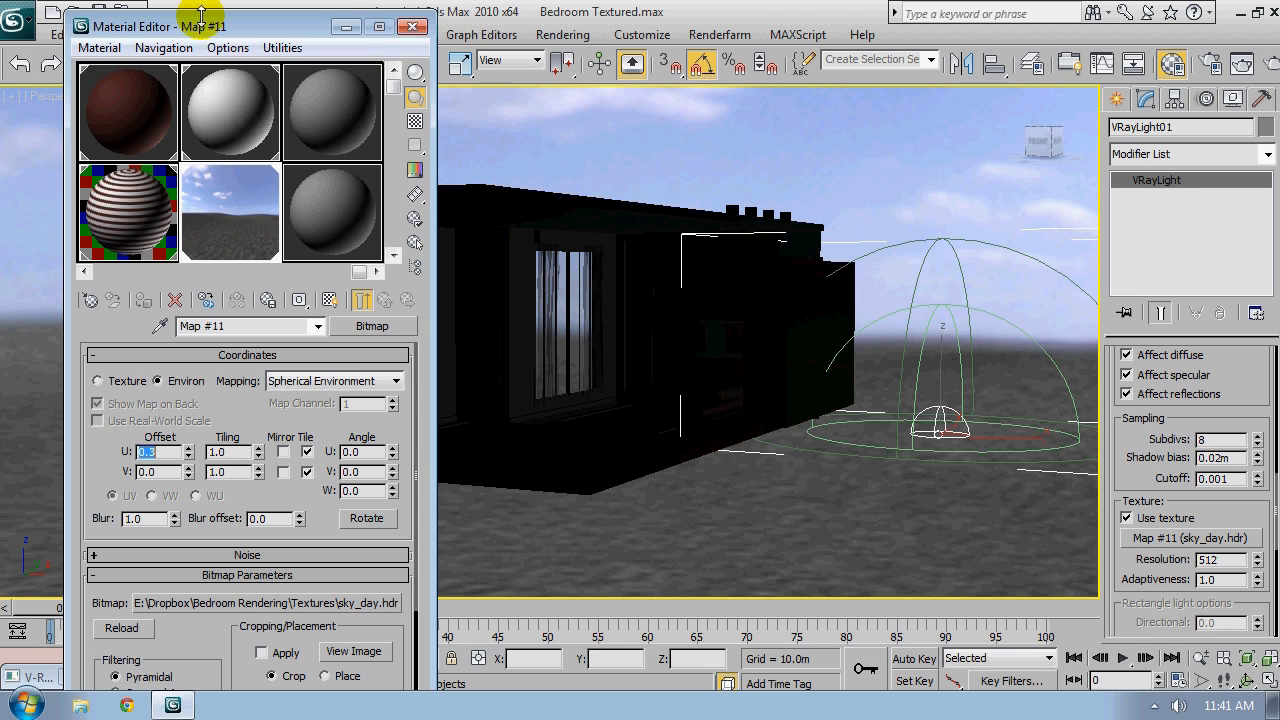
Set Map #11's U Offset to 0.6
{"action": "left_click_drag", "start_coordinate": [204, 26], "coordinate": [1050, 58]}
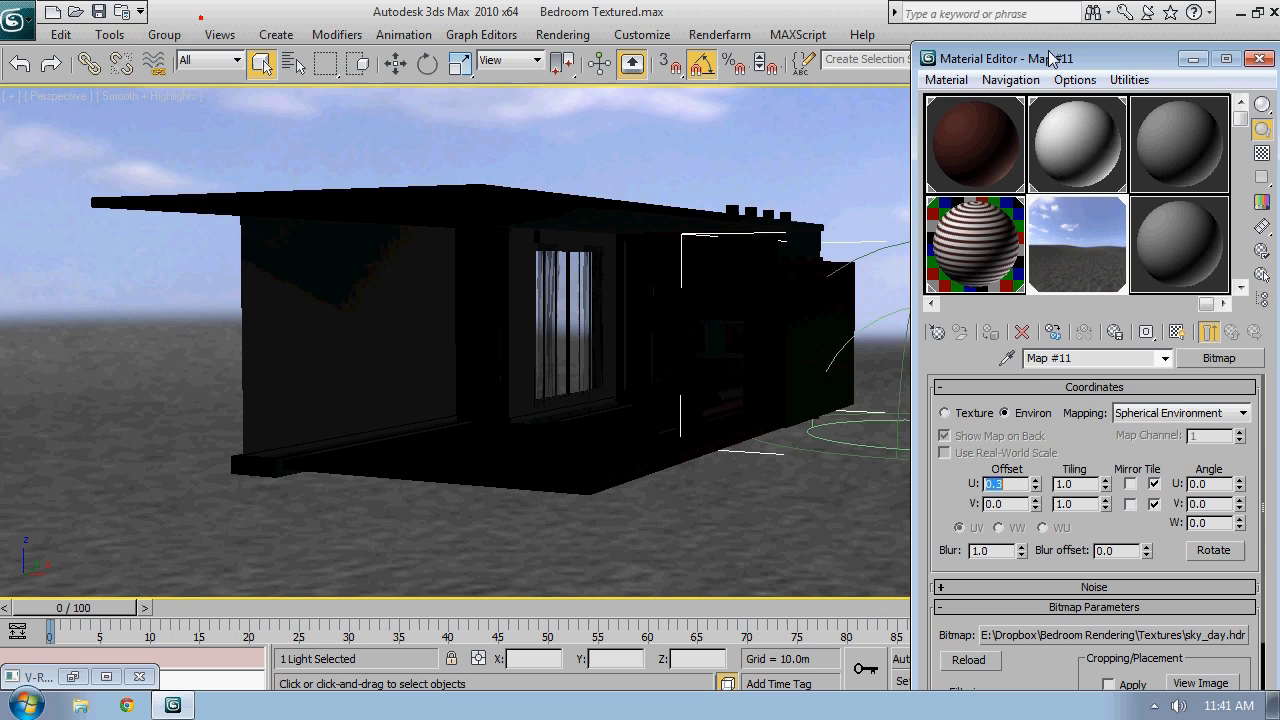
{"action": "double_click", "coordinate": [1020, 485]}
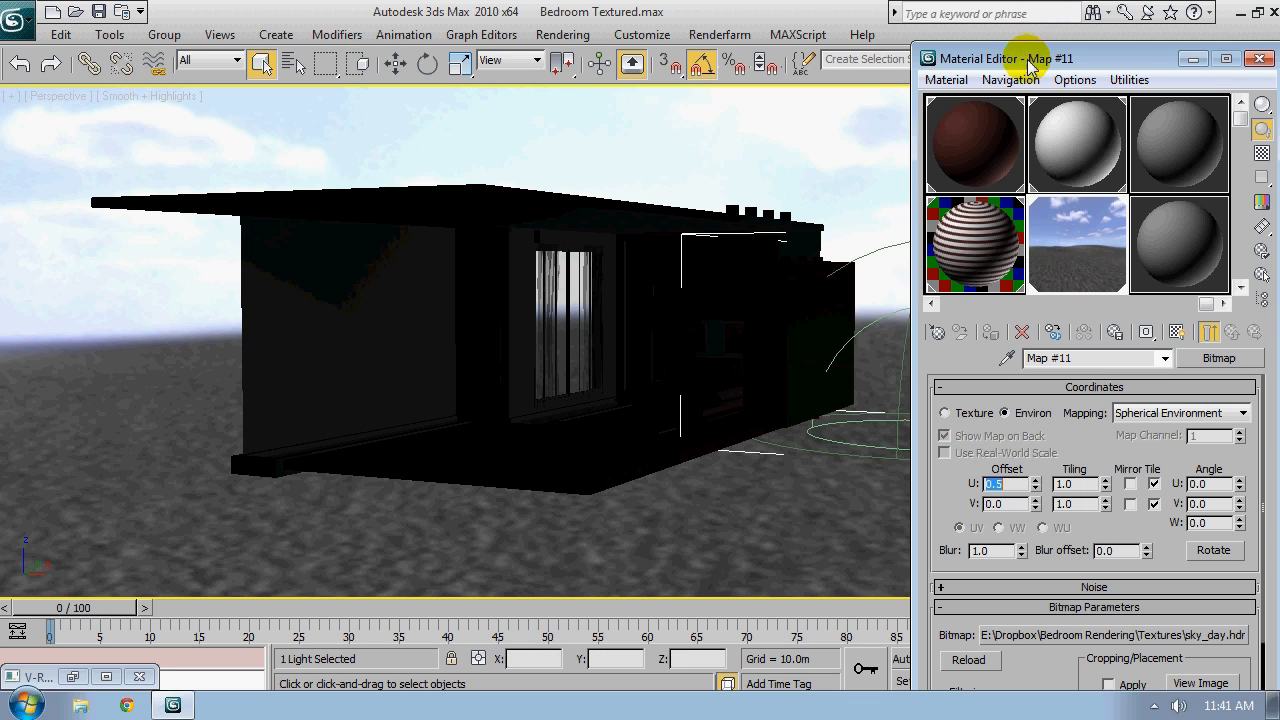
{"action": "left_click", "coordinate": [1001, 486]}
{"action": "key", "text": "BackSpace"}
{"action": "type", "text": "6"}
{"action": "key", "text": "Return"}
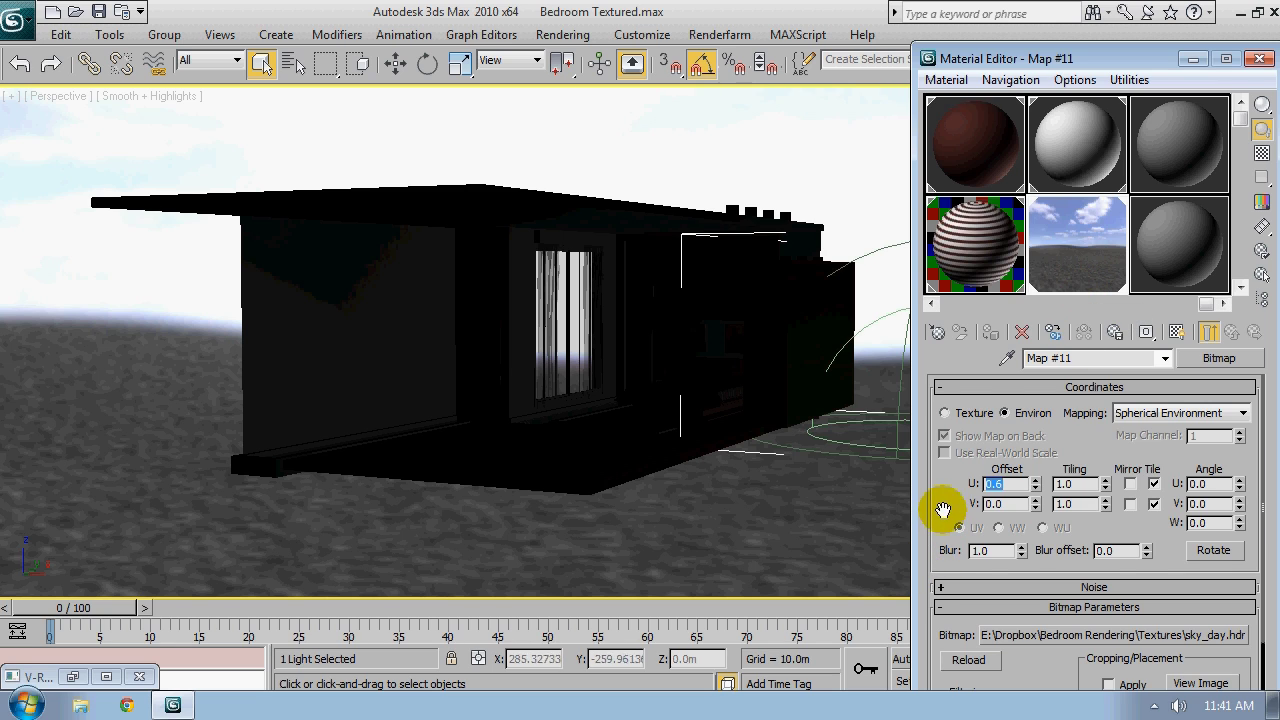
Expand Map #11's Output rollout and set its RGB Level to 0.8
{"action": "left_click_drag", "start_coordinate": [943, 509], "coordinate": [944, 469]}
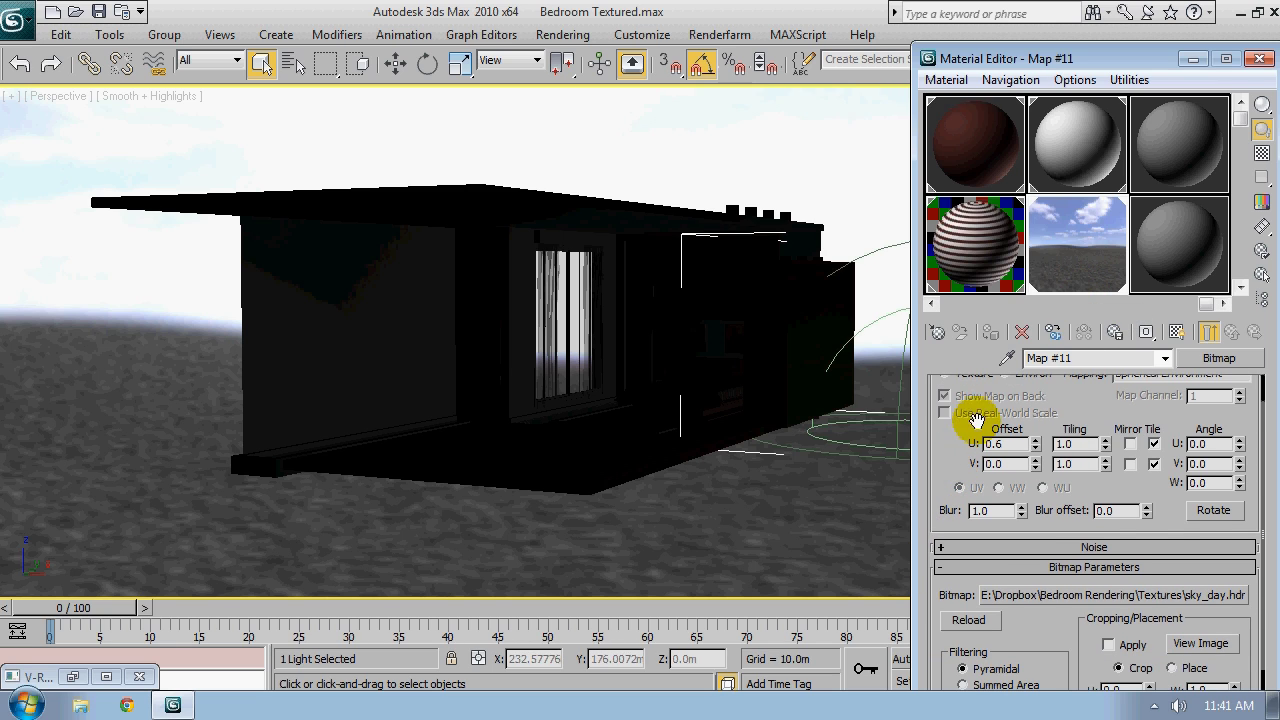
{"action": "left_click_drag", "start_coordinate": [971, 416], "coordinate": [968, 455]}
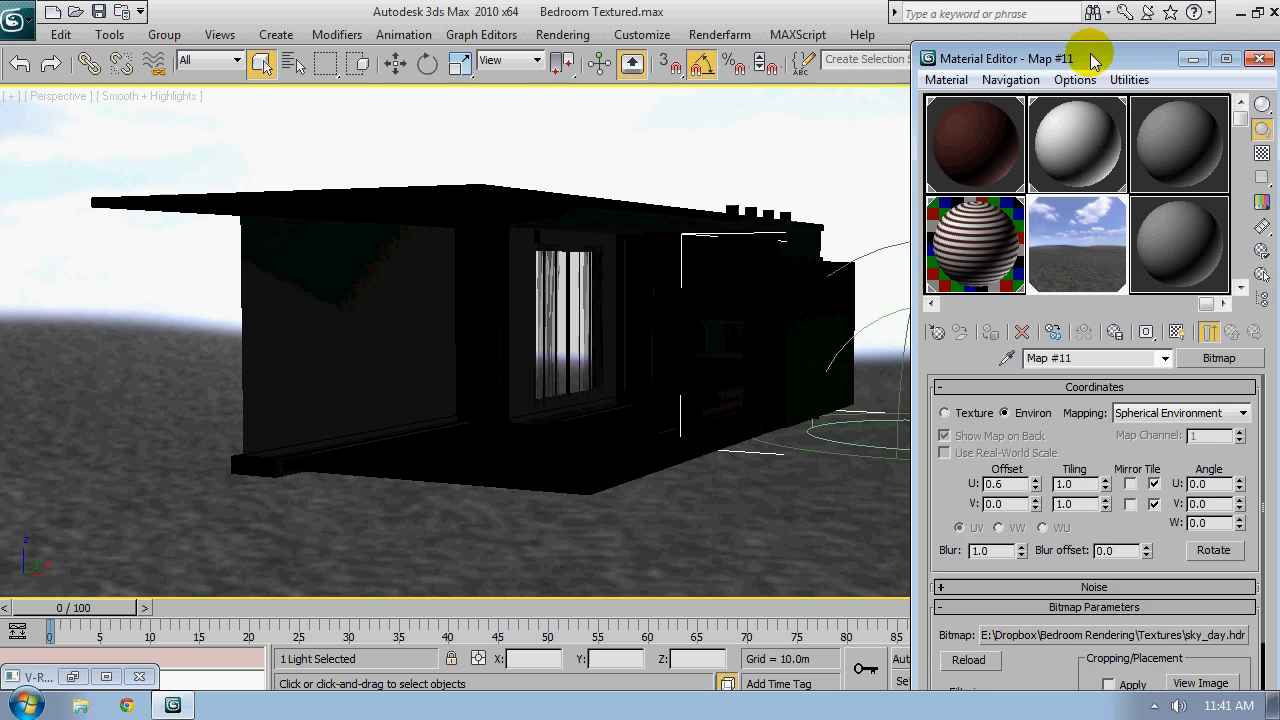
{"action": "left_click_drag", "start_coordinate": [1100, 58], "coordinate": [1045, 19]}
{"action": "left_click_drag", "start_coordinate": [893, 468], "coordinate": [945, 335]}
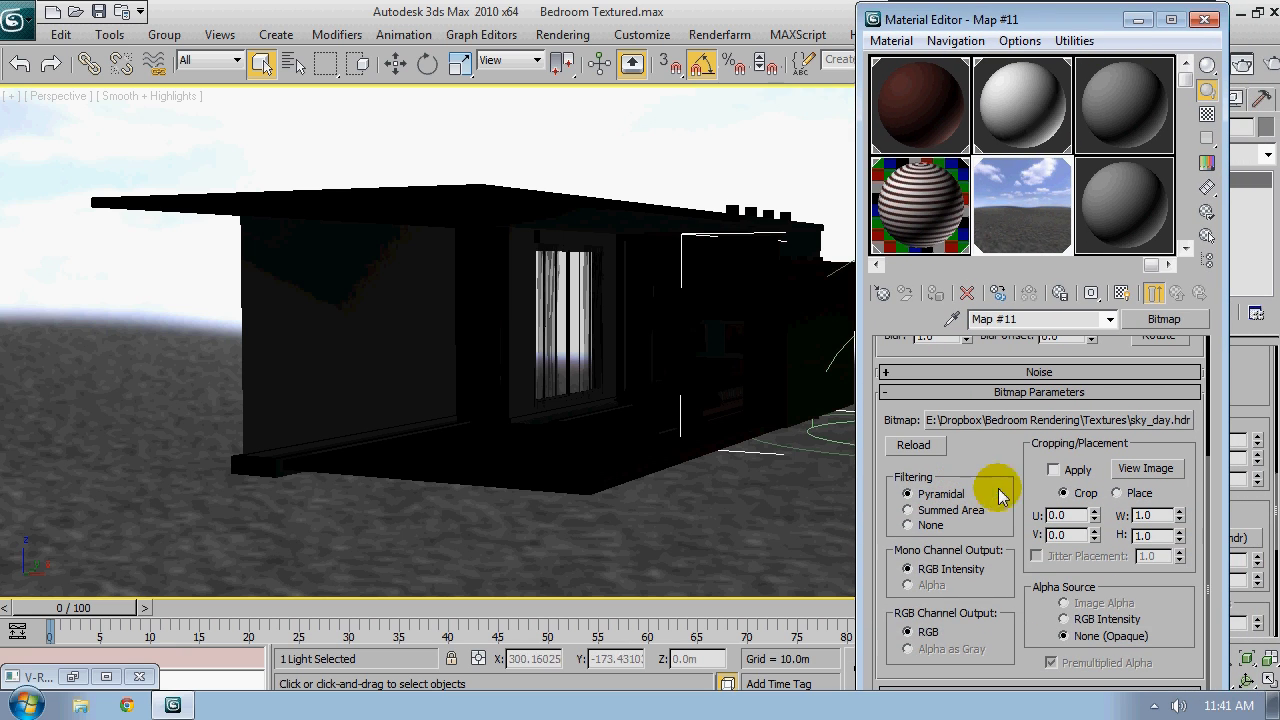
{"action": "left_click_drag", "start_coordinate": [1077, 20], "coordinate": [1003, 18]}
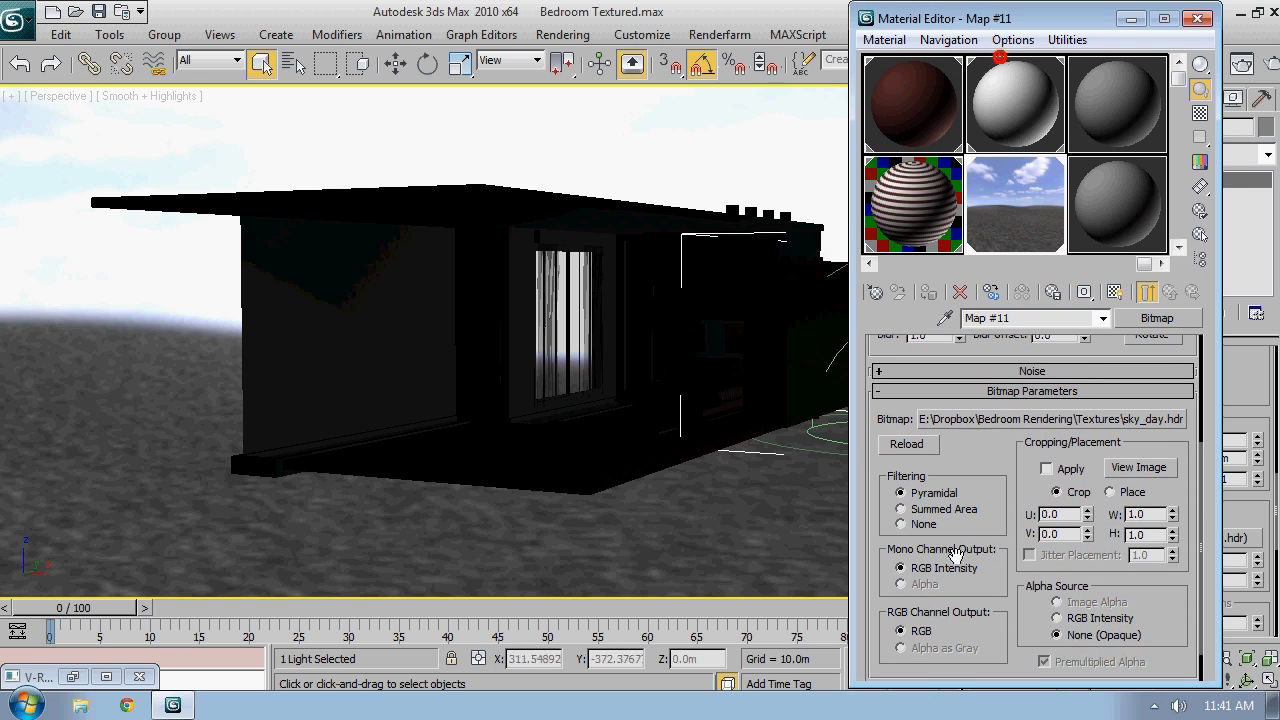
{"action": "scroll", "coordinate": [960, 640], "scroll_direction": "down", "scroll_amount": 2}
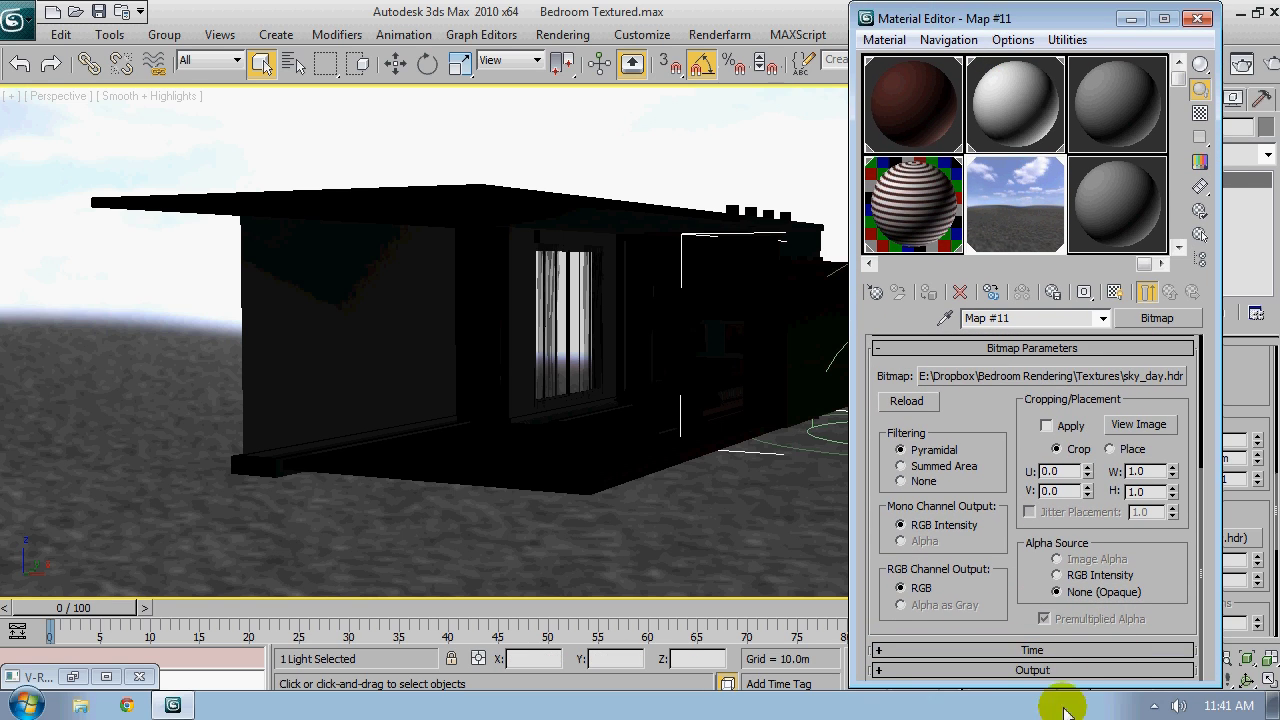
{"action": "left_click", "coordinate": [1015, 671]}
{"action": "scroll", "coordinate": [1037, 391], "scroll_direction": "up", "scroll_amount": 2}
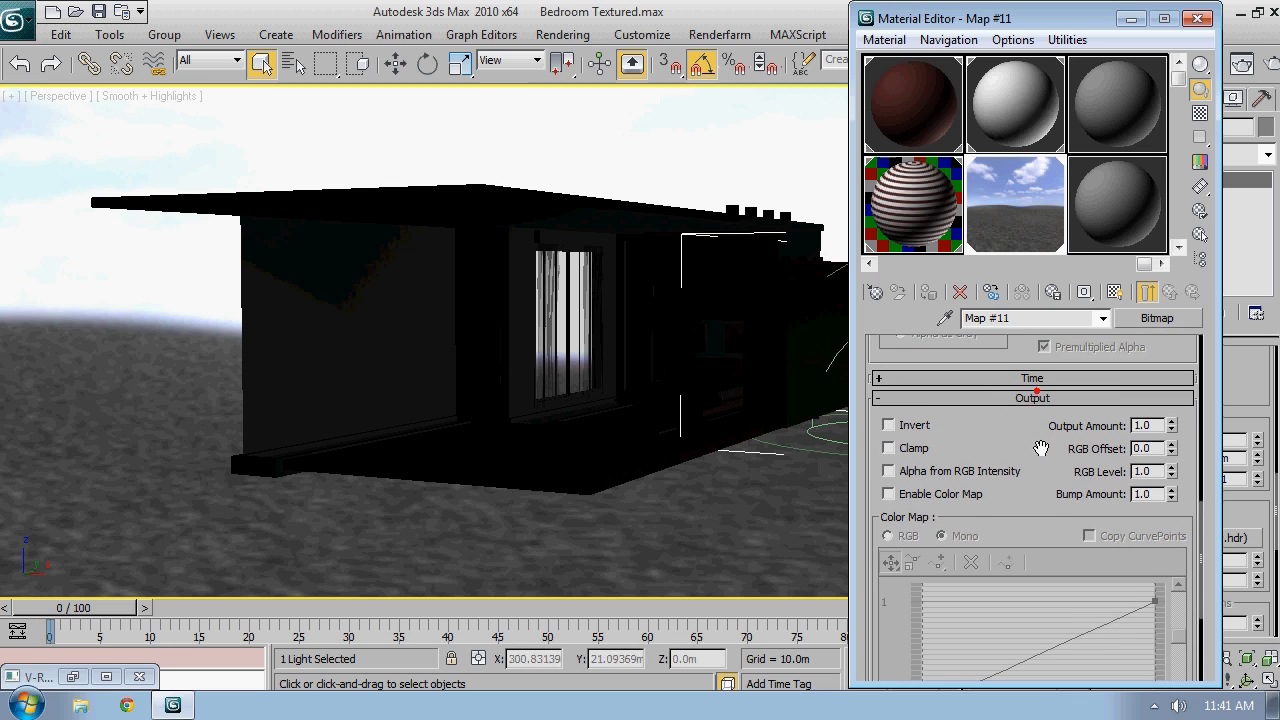
{"action": "double_click", "coordinate": [1163, 471]}
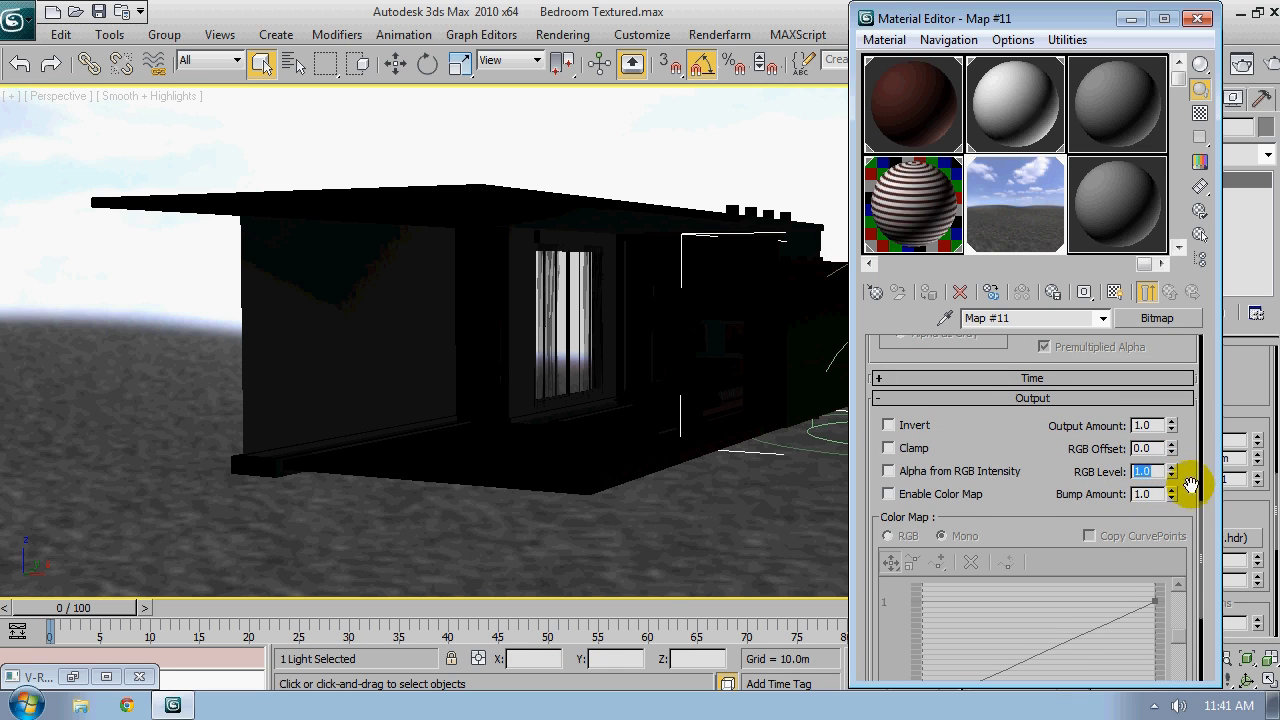
{"action": "type", "text": ".8"}
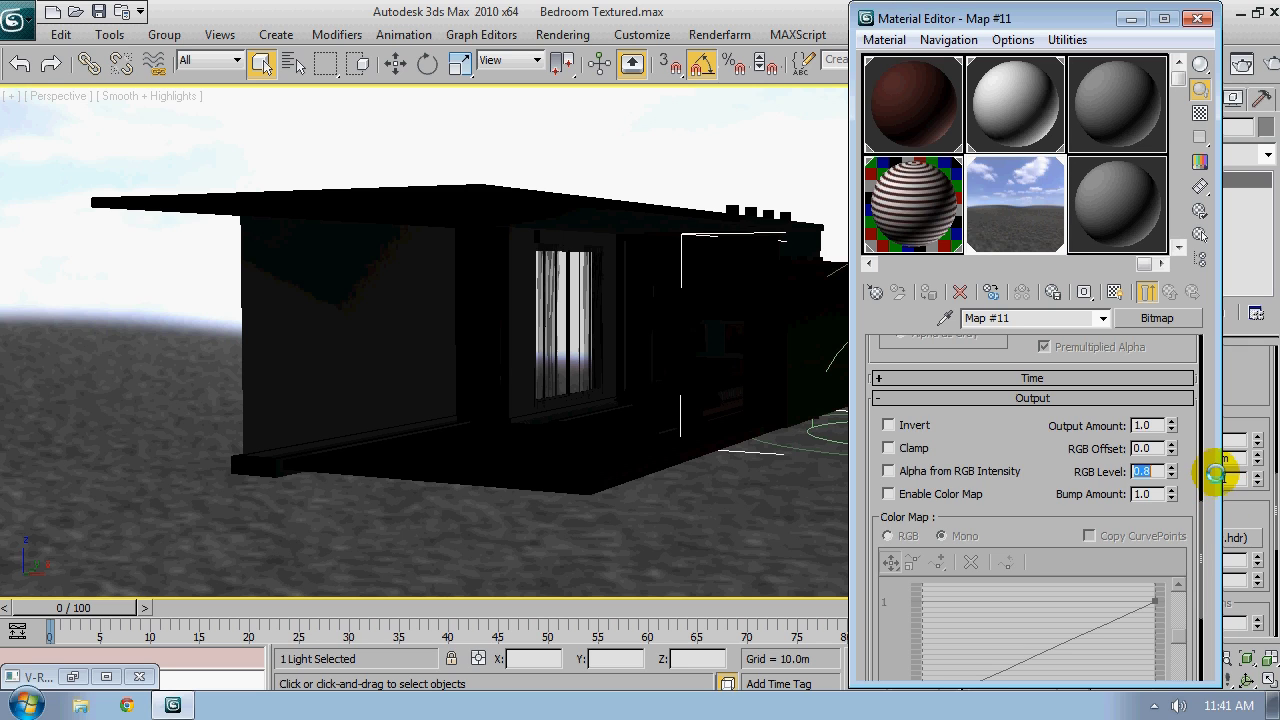
{"action": "key", "text": "Return"}
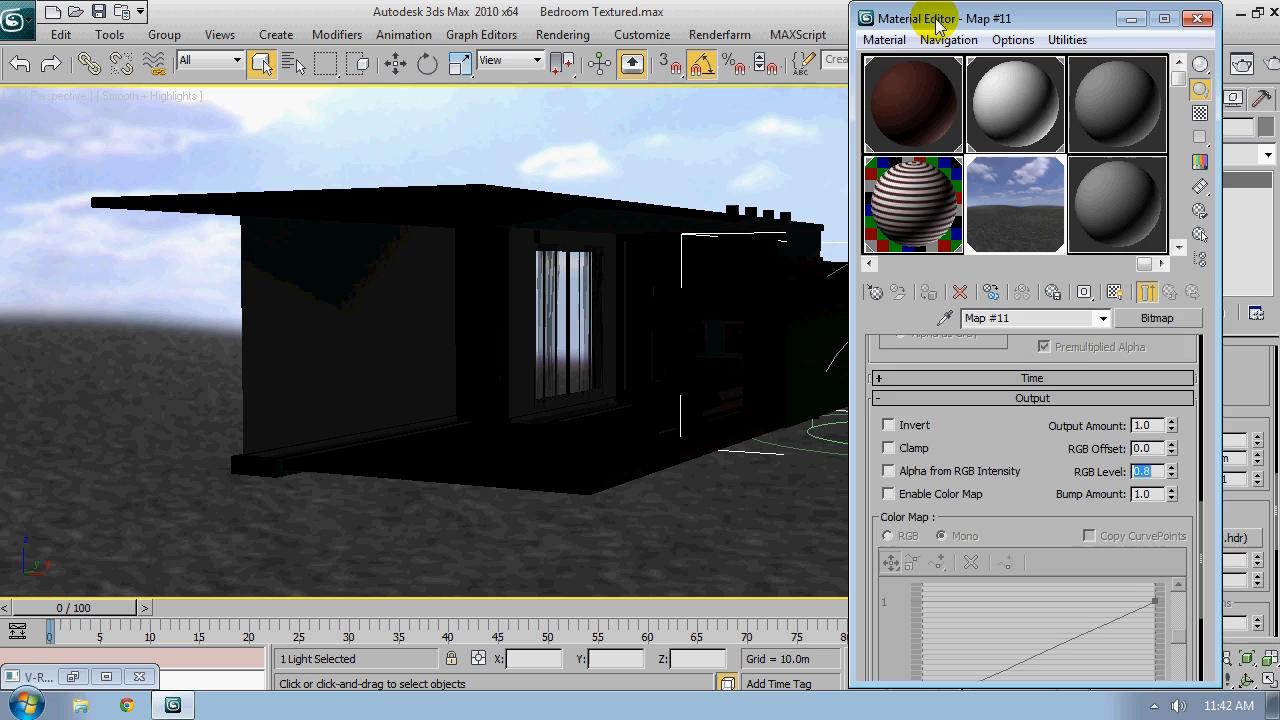
{"action": "left_click_drag", "start_coordinate": [950, 24], "coordinate": [1113, 24]}
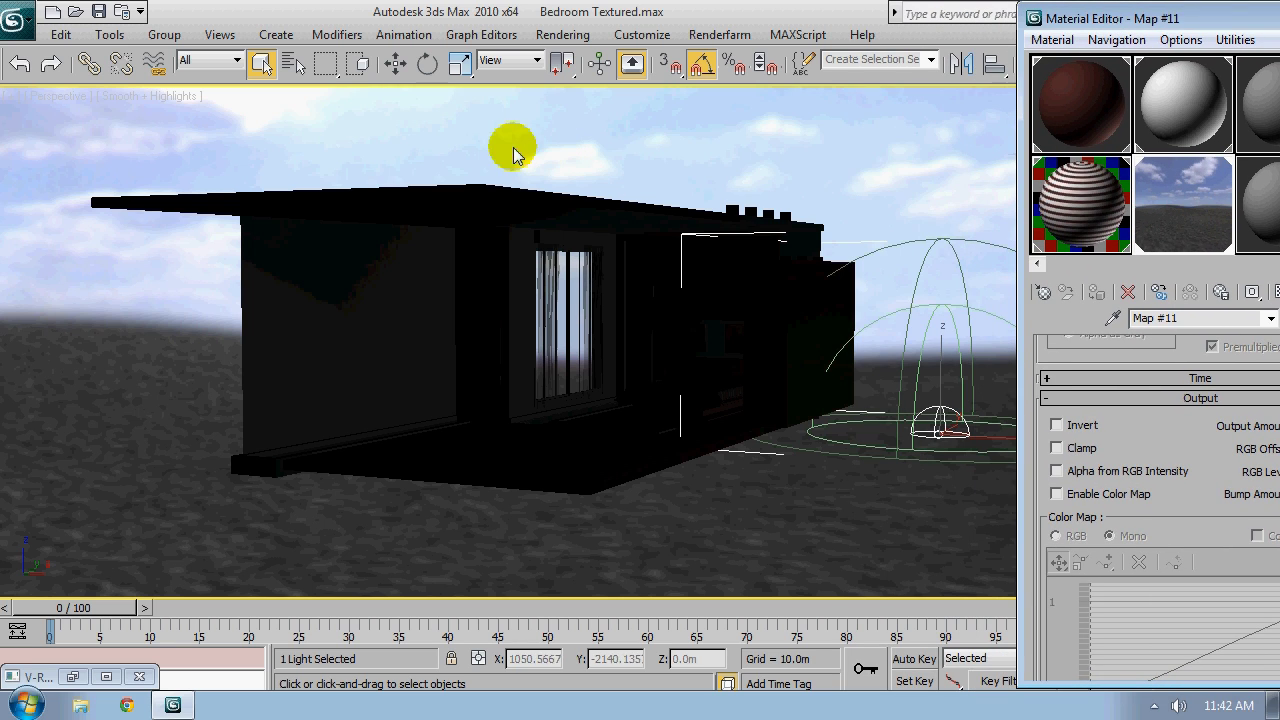
Adjust Map #11's U Offset, trying 0.7 and then 0.55
{"action": "left_click_drag", "start_coordinate": [1085, 423], "coordinate": [1150, 519]}
{"action": "left_click_drag", "start_coordinate": [1140, 363], "coordinate": [1134, 496]}
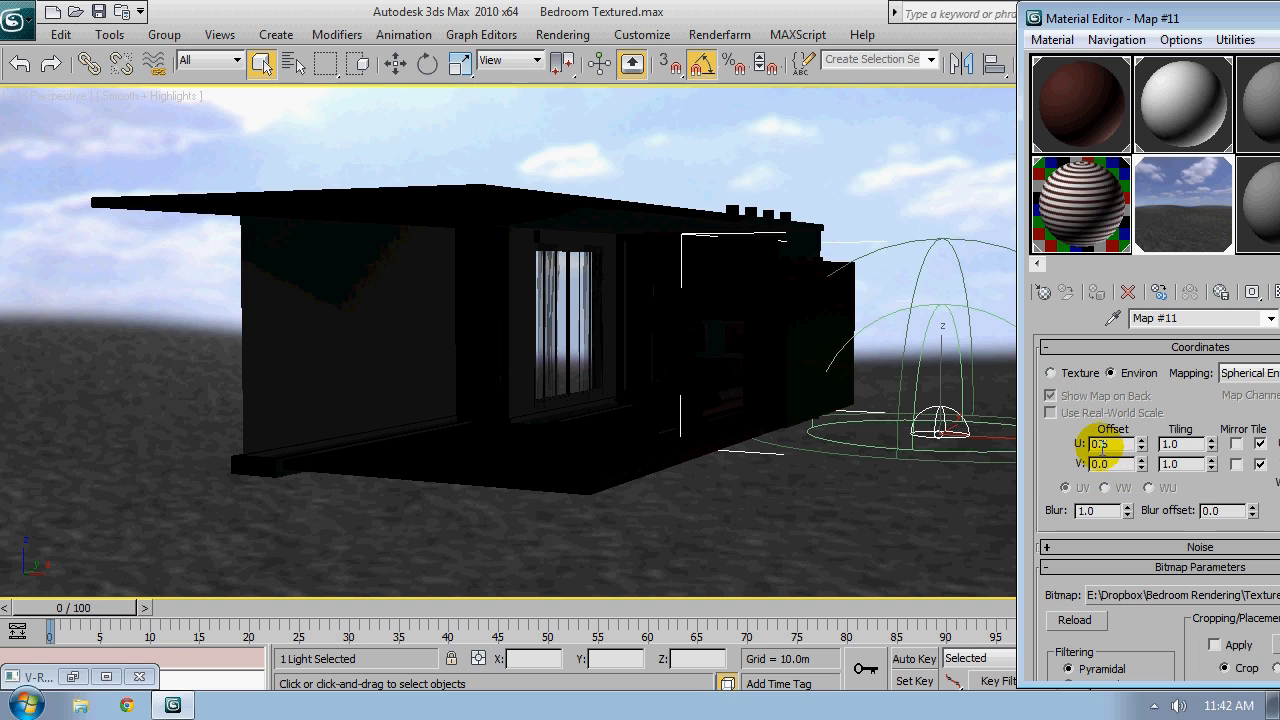
{"action": "left_click_drag", "start_coordinate": [1096, 444], "coordinate": [1115, 444]}
{"action": "type", "text": ".7"}
{"action": "left_click", "coordinate": [1172, 448]}
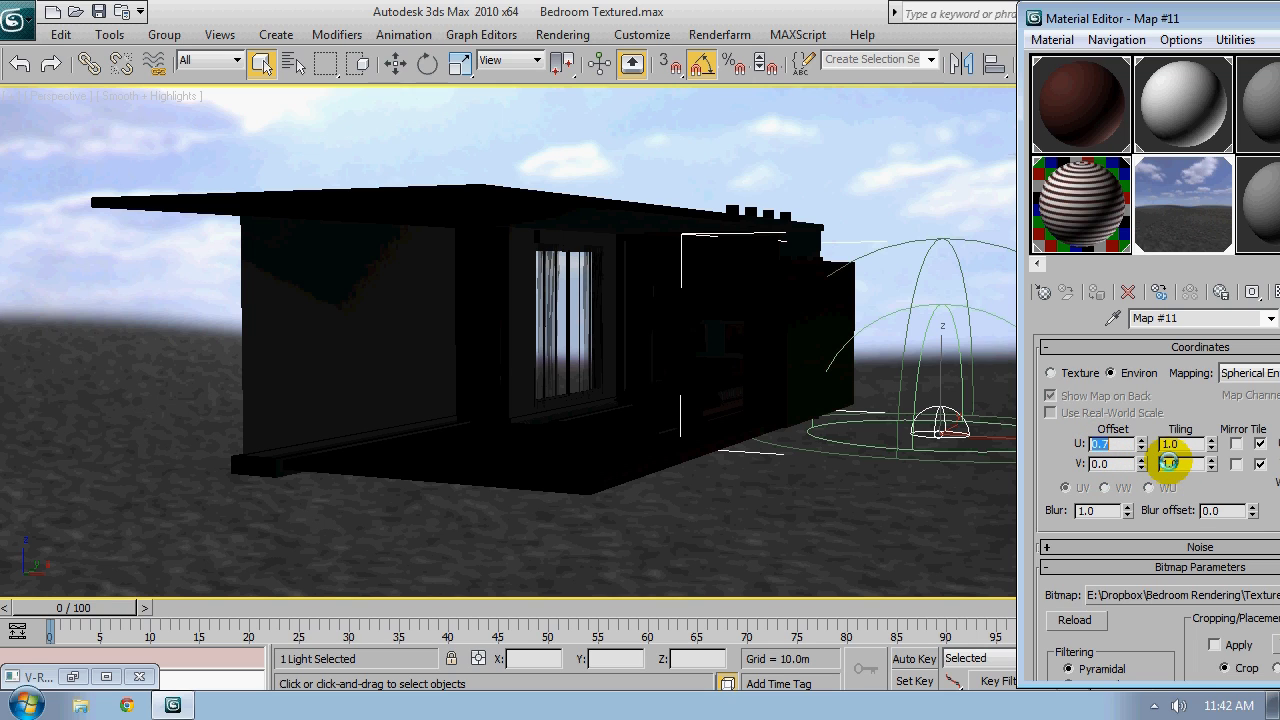
{"action": "left_click", "coordinate": [1096, 443]}
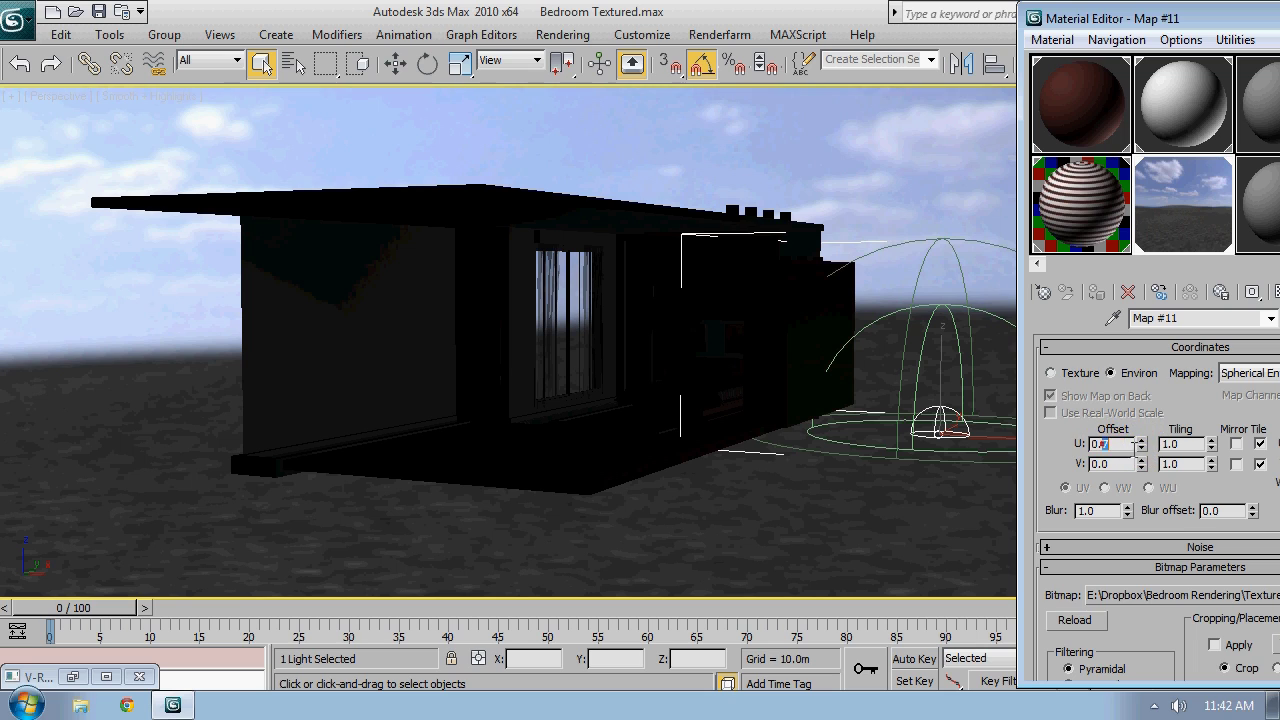
{"action": "type", "text": "5"}
{"action": "key", "text": "Return"}
{"action": "left_click", "coordinate": [1155, 462]}
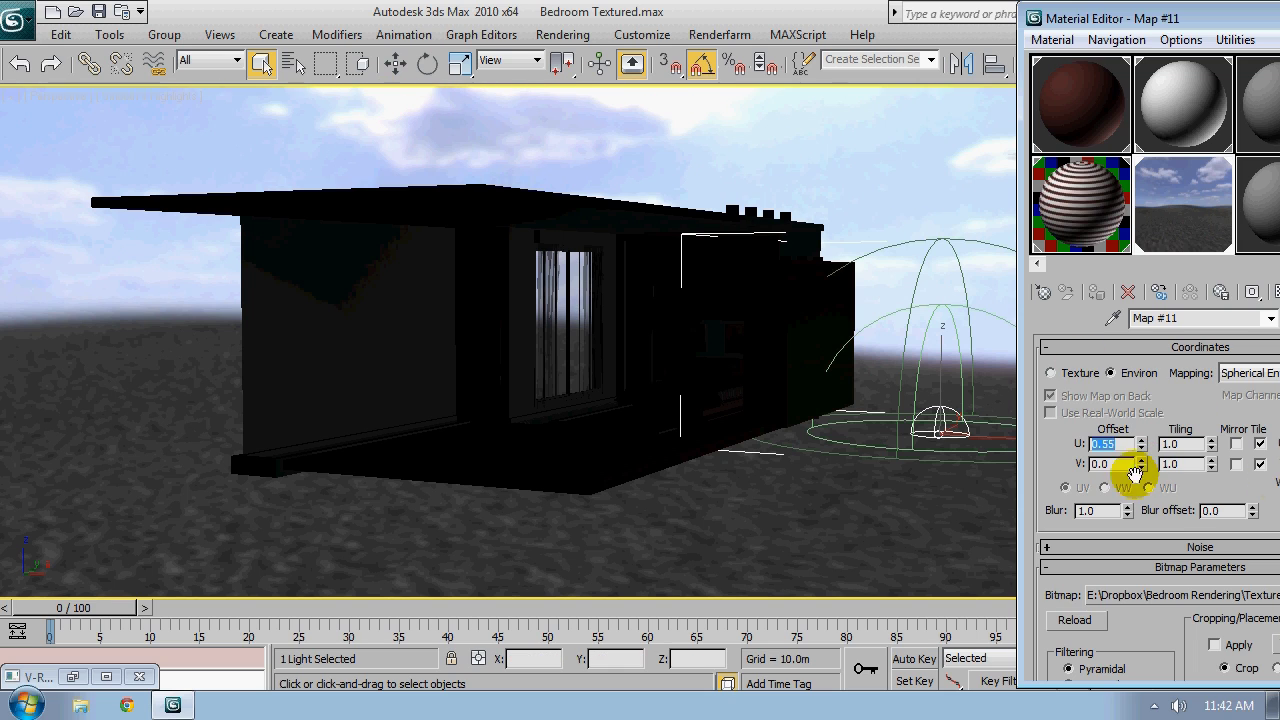
{"action": "left_click", "coordinate": [1101, 443]}
Set Map #11's V Offset to -0.03
{"action": "left_click", "coordinate": [1106, 464]}
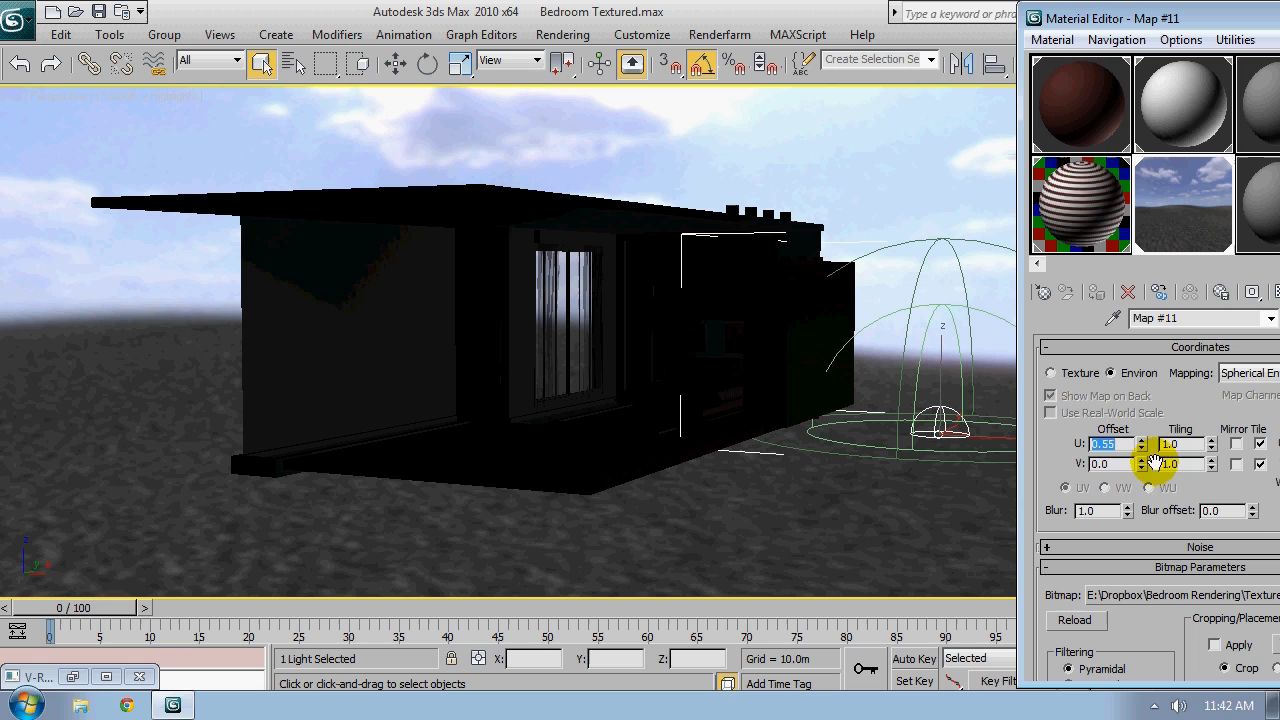
{"action": "key", "text": "BackSpace"}
{"action": "type", "text": "1"}
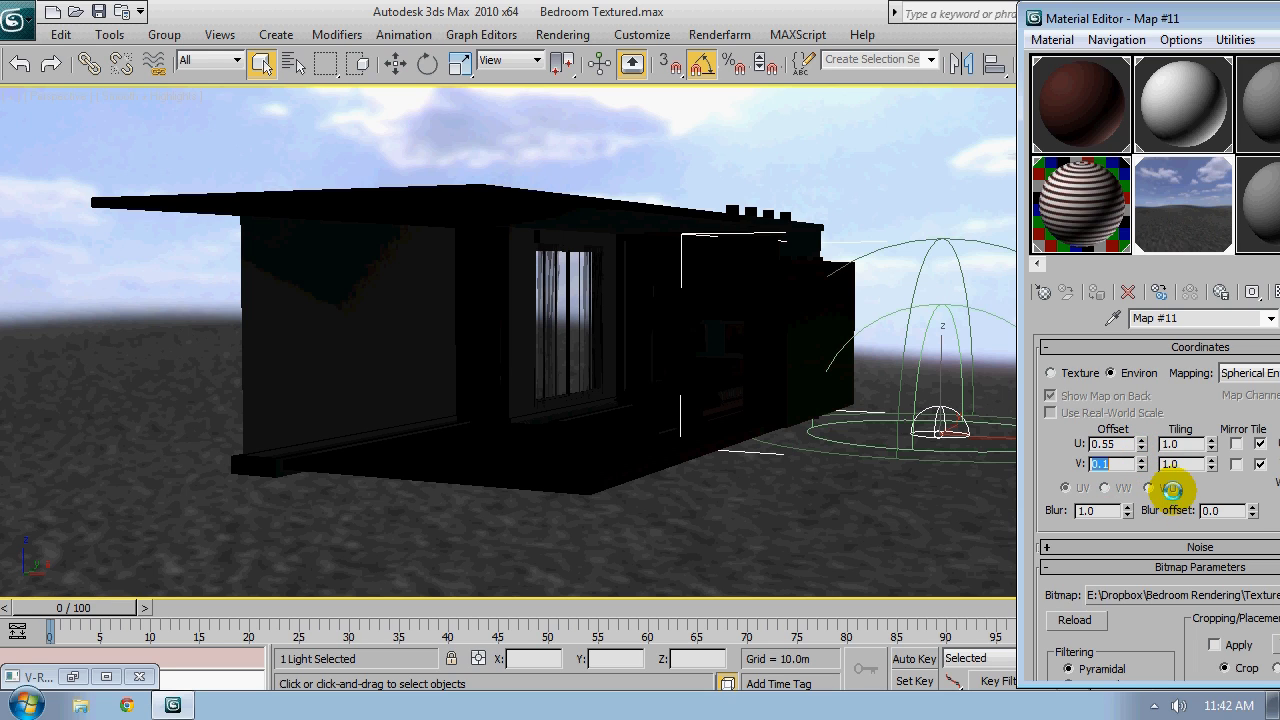
{"action": "double_click", "coordinate": [1096, 476]}
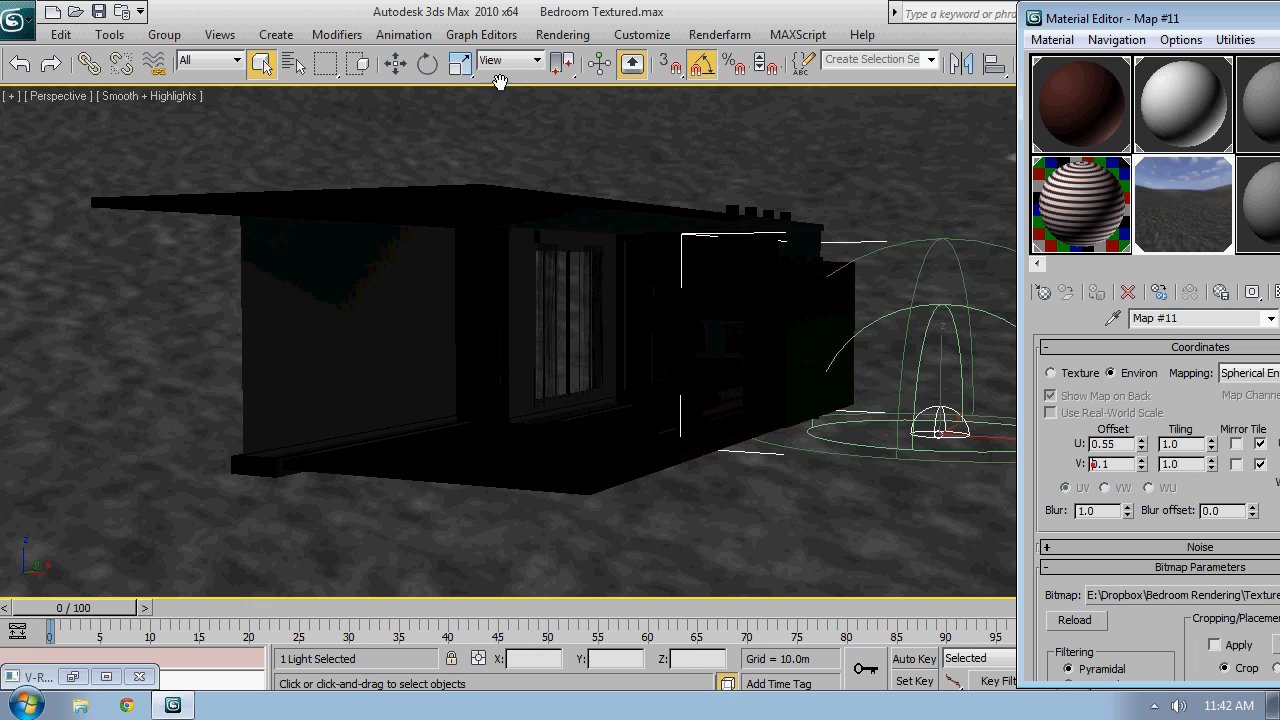
{"action": "type", "text": "-"}
{"action": "left_click", "coordinate": [1165, 482]}
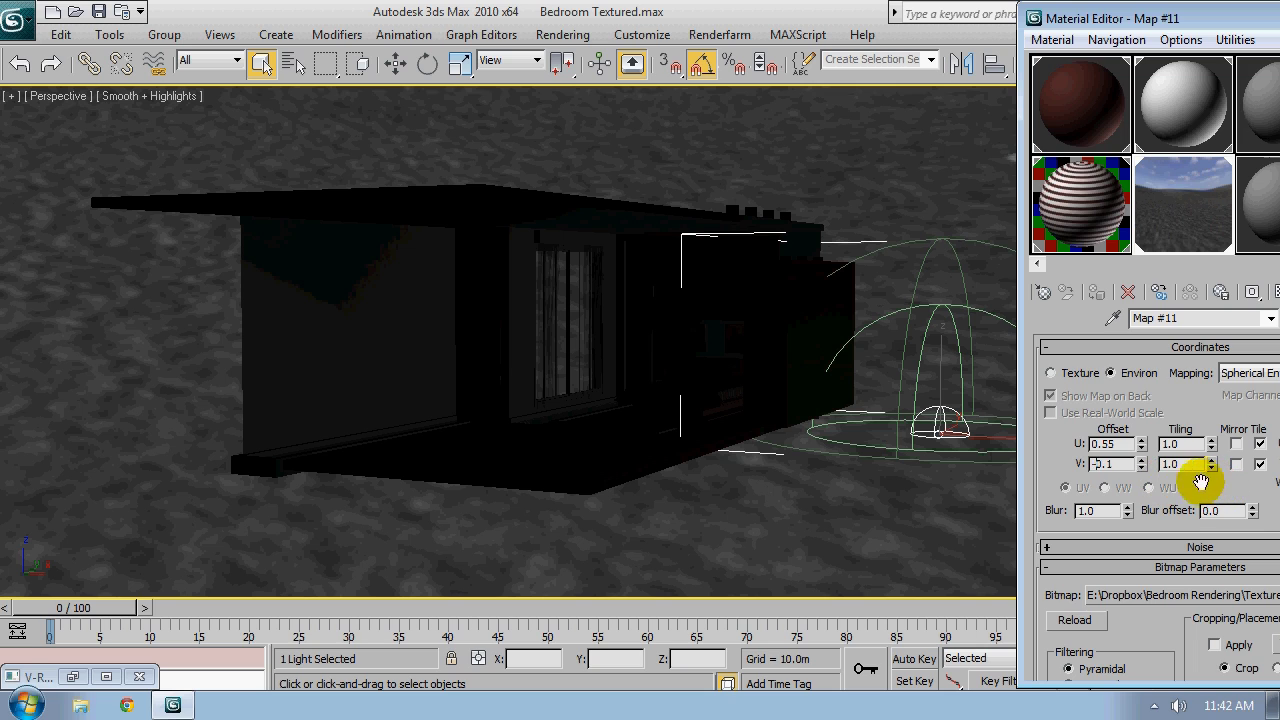
{"action": "left_click", "coordinate": [1180, 487]}
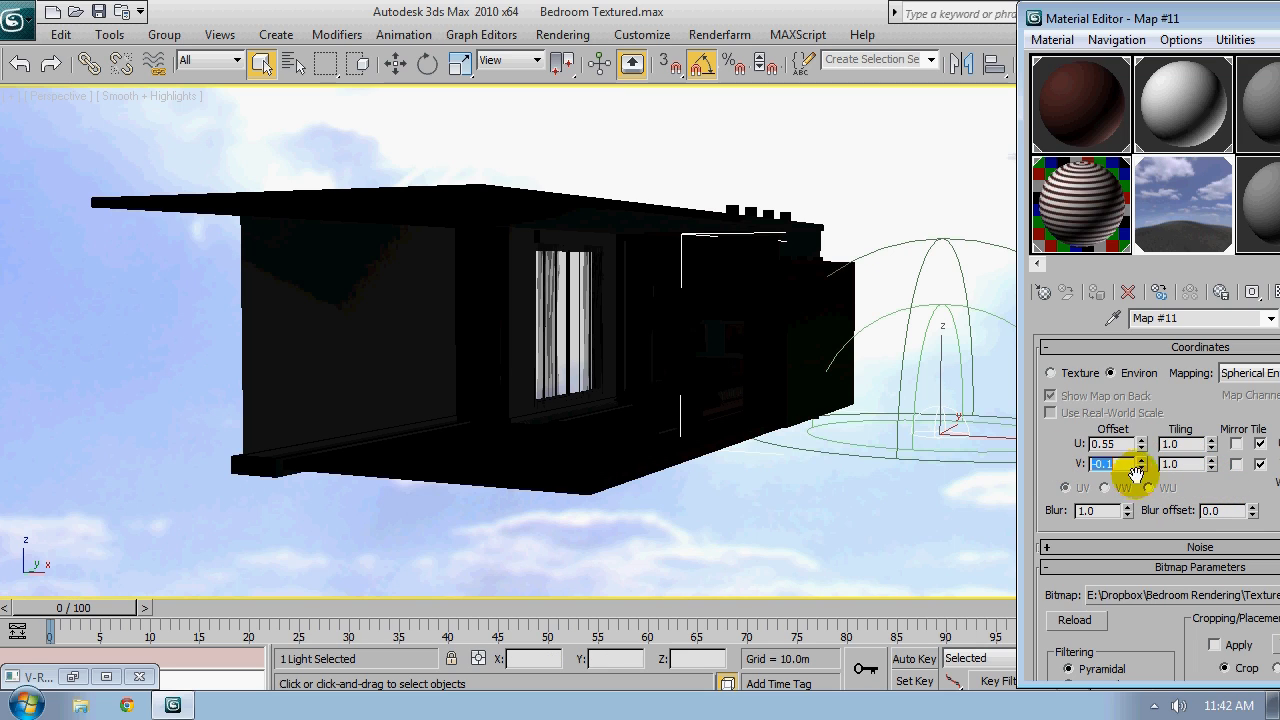
{"action": "type", "text": "-0.4"}
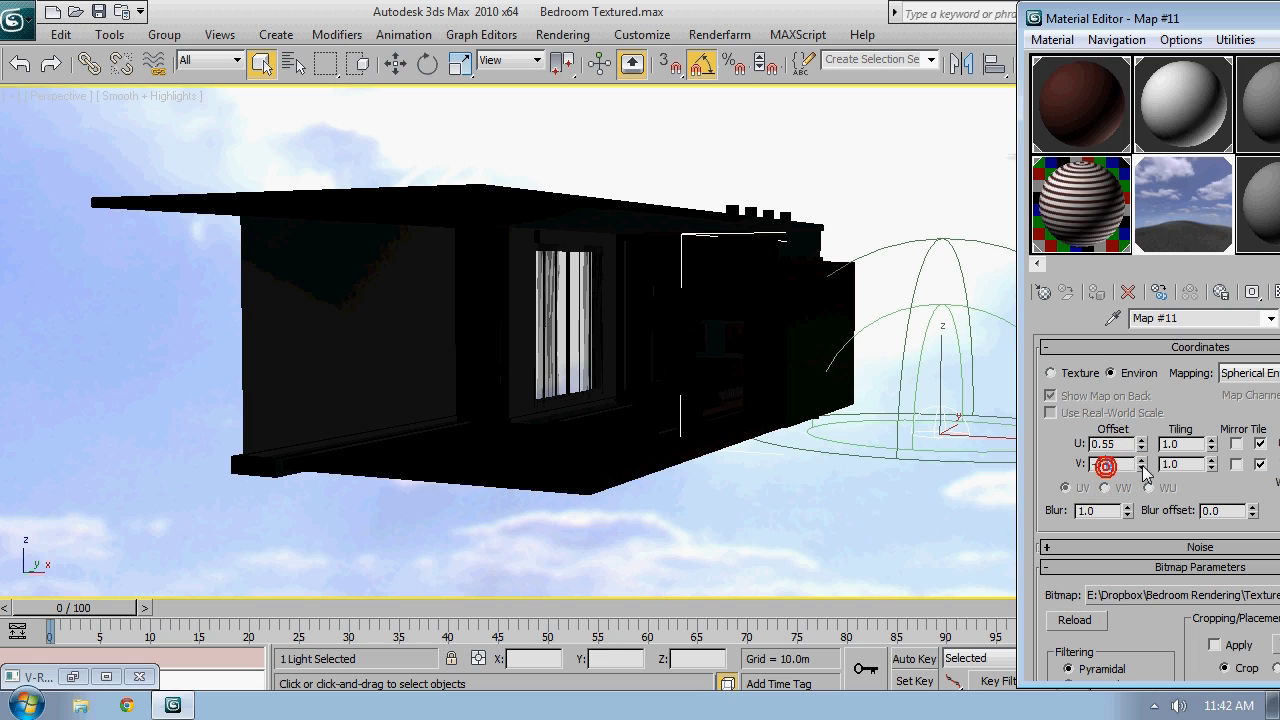
{"action": "type", "text": "-0.03"}
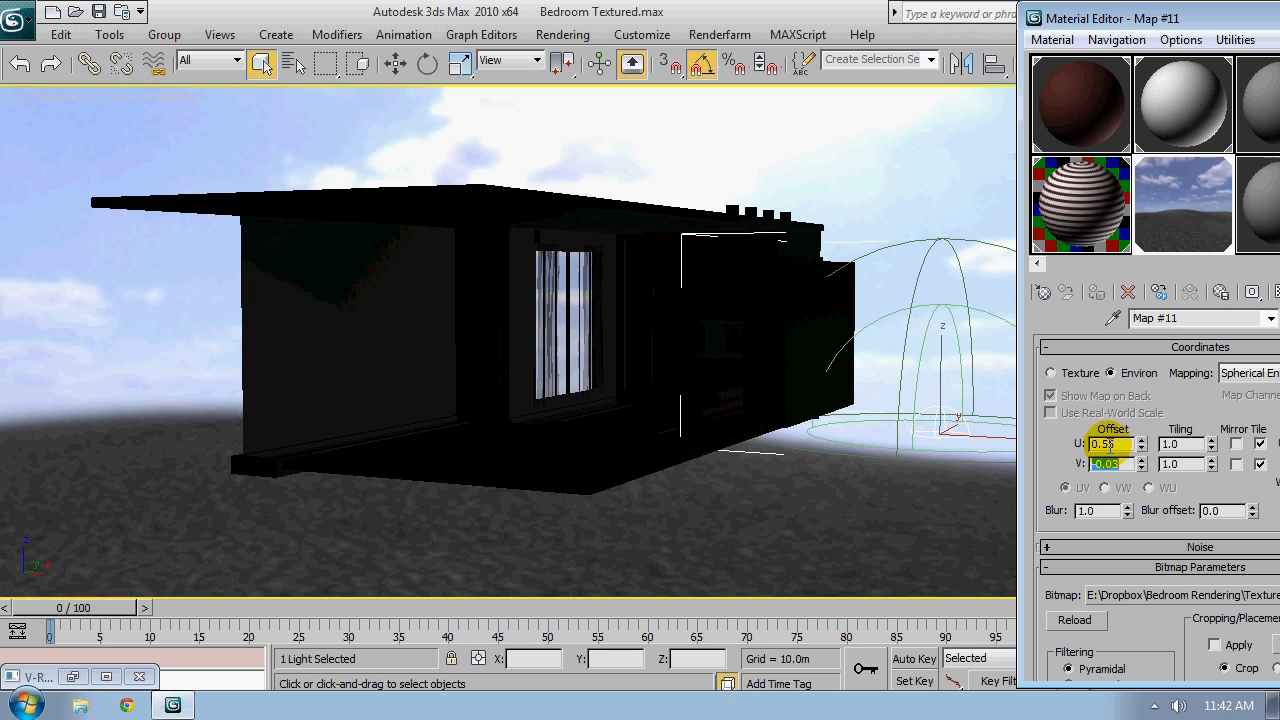
Change the U Offset to 0.57
{"action": "left_click_drag", "start_coordinate": [1112, 444], "coordinate": [1100, 444]}
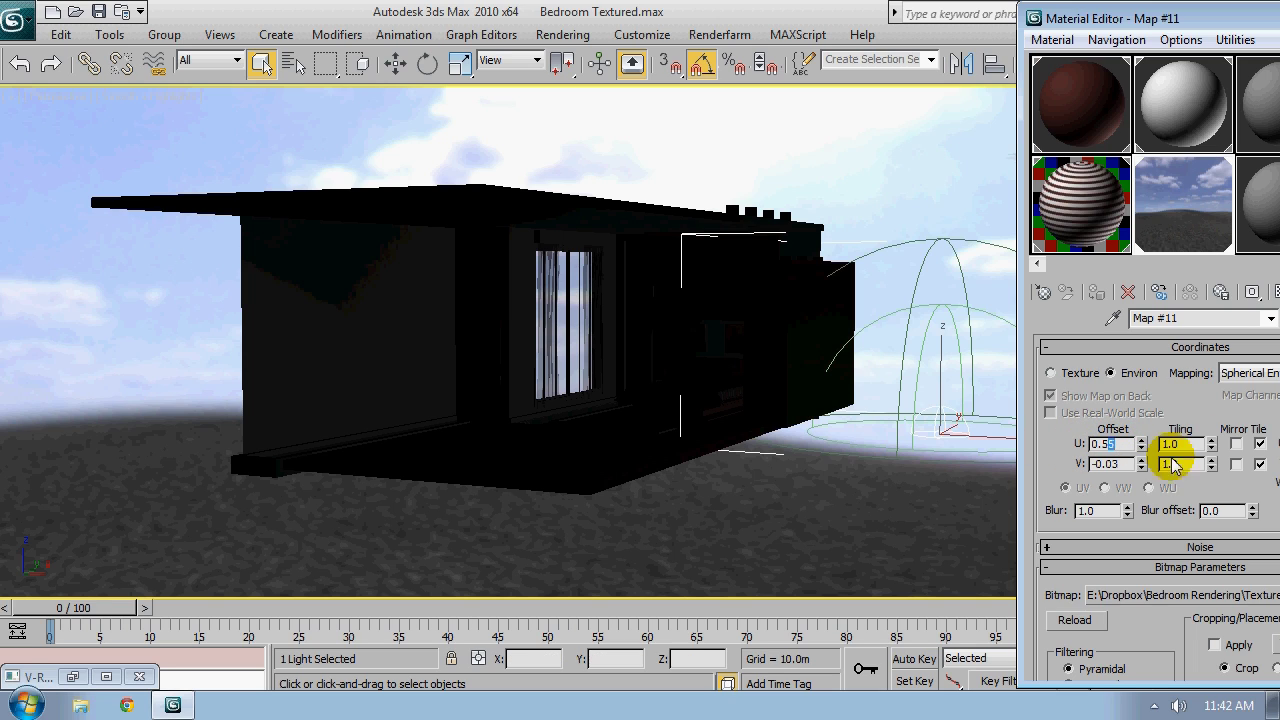
{"action": "type", "text": "57"}
{"action": "key", "text": "Return"}
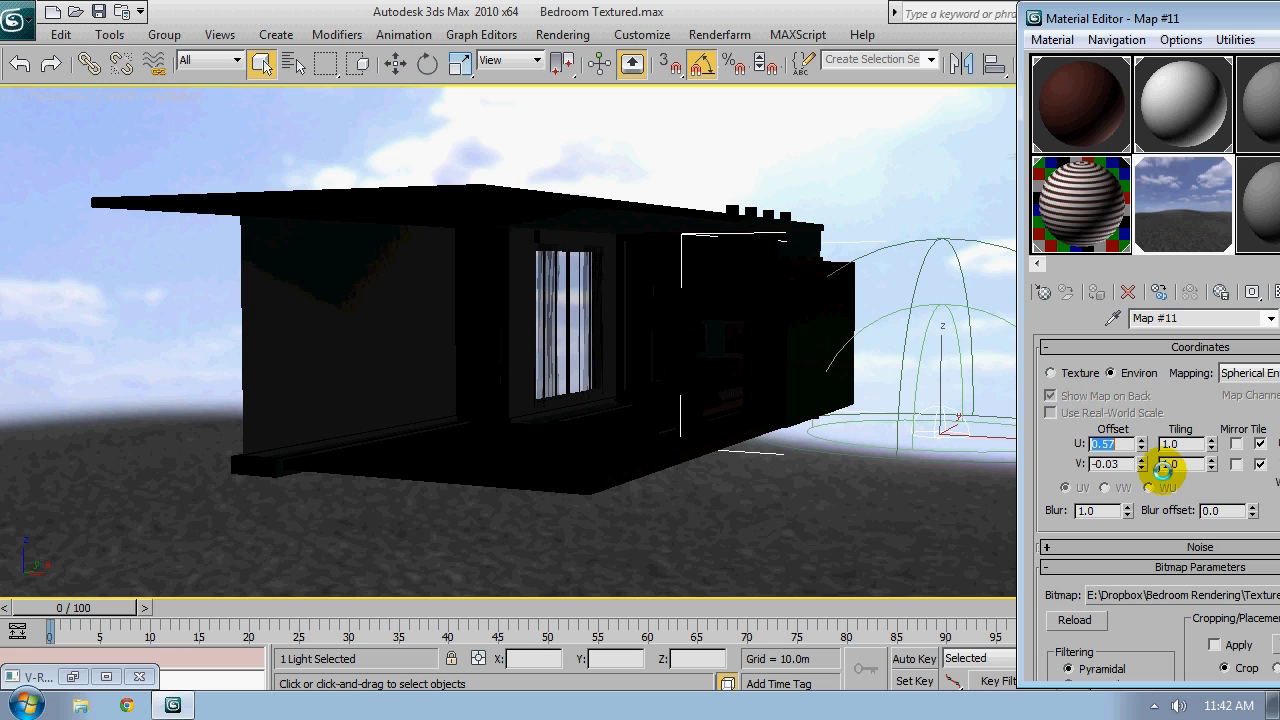
{"action": "left_click_drag", "start_coordinate": [1220, 20], "coordinate": [1075, 18]}
Close the Material Editor and move the Perspective view through the window into the bedroom
{"action": "left_click", "coordinate": [1212, 18]}
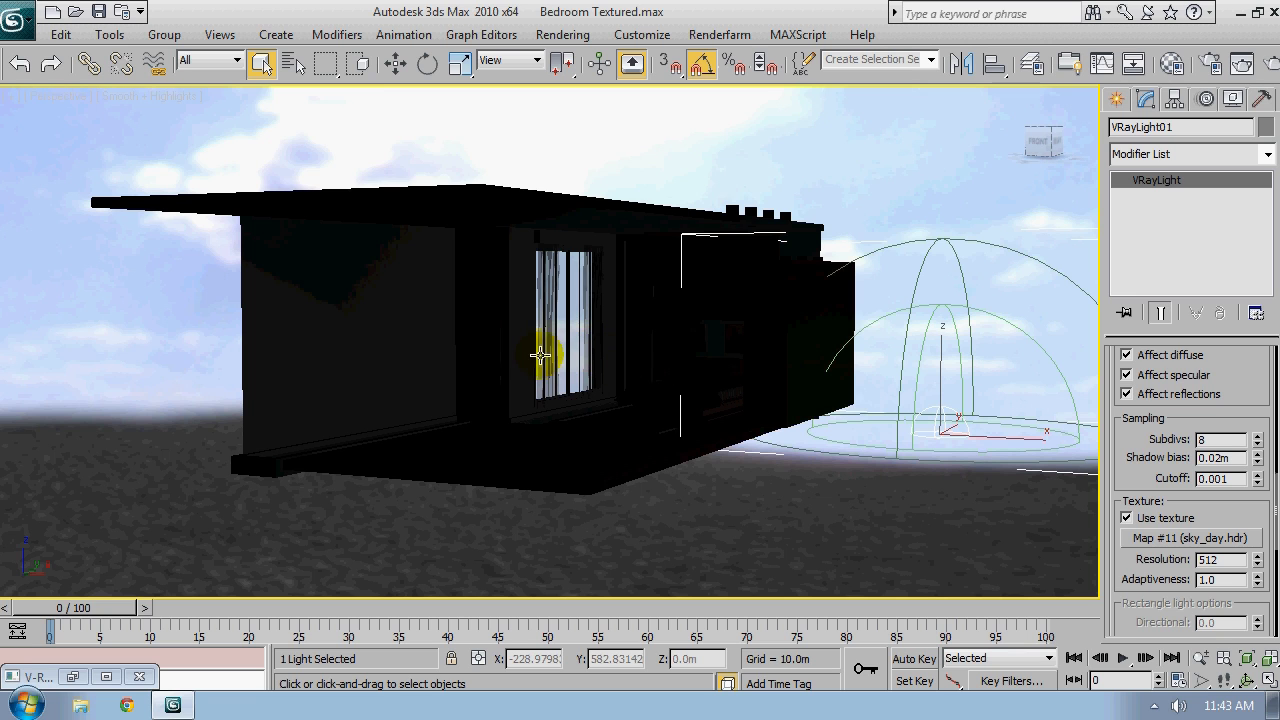
{"action": "scroll", "coordinate": [563, 294], "scroll_direction": "up", "scroll_amount": 5}
{"action": "scroll", "coordinate": [606, 288], "scroll_direction": "up", "scroll_amount": 6}
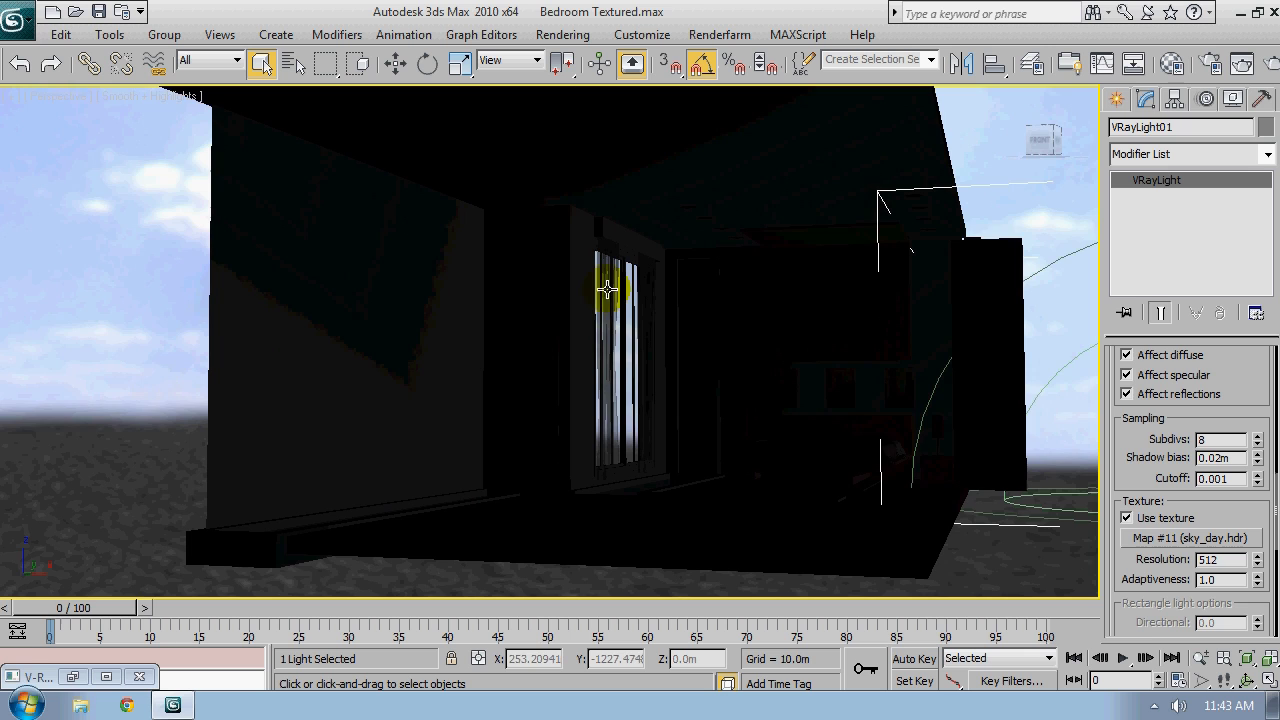
{"action": "middle_click_drag", "start_coordinate": [946, 366], "coordinate": [636, 283]}
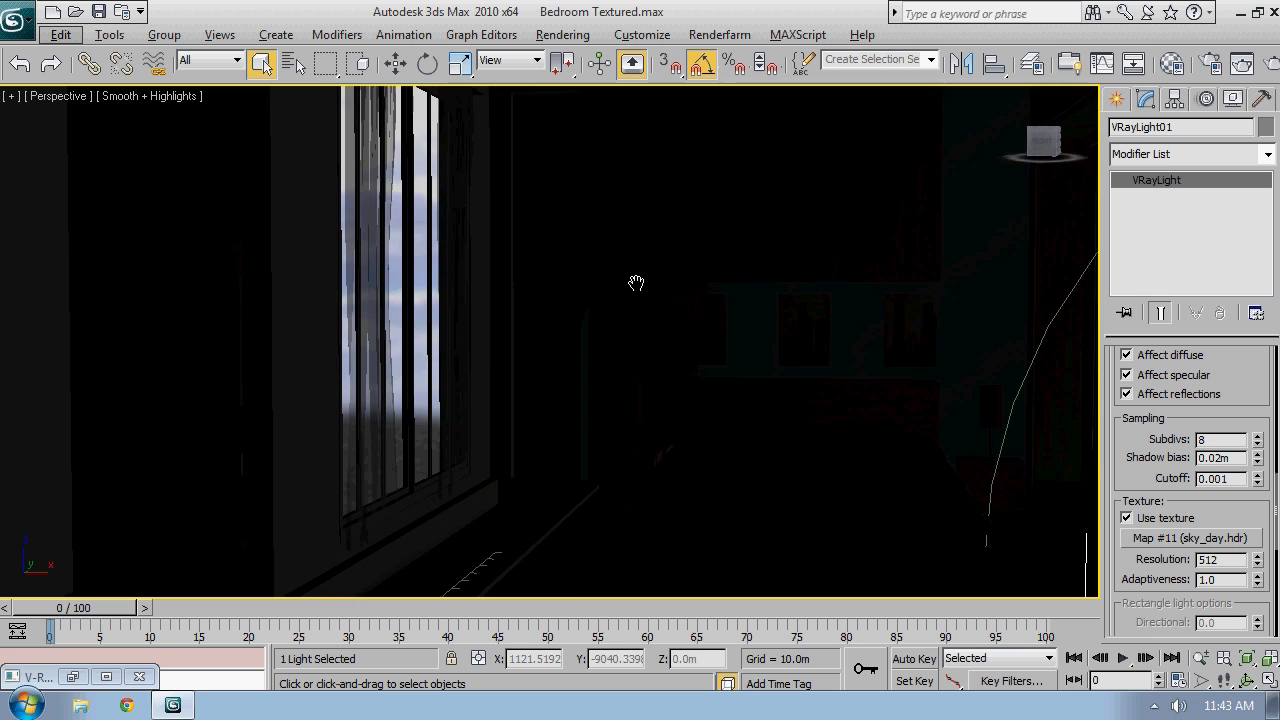
Run a production render of the bedroom view and close the frame window
{"action": "left_click", "coordinate": [1271, 65]}
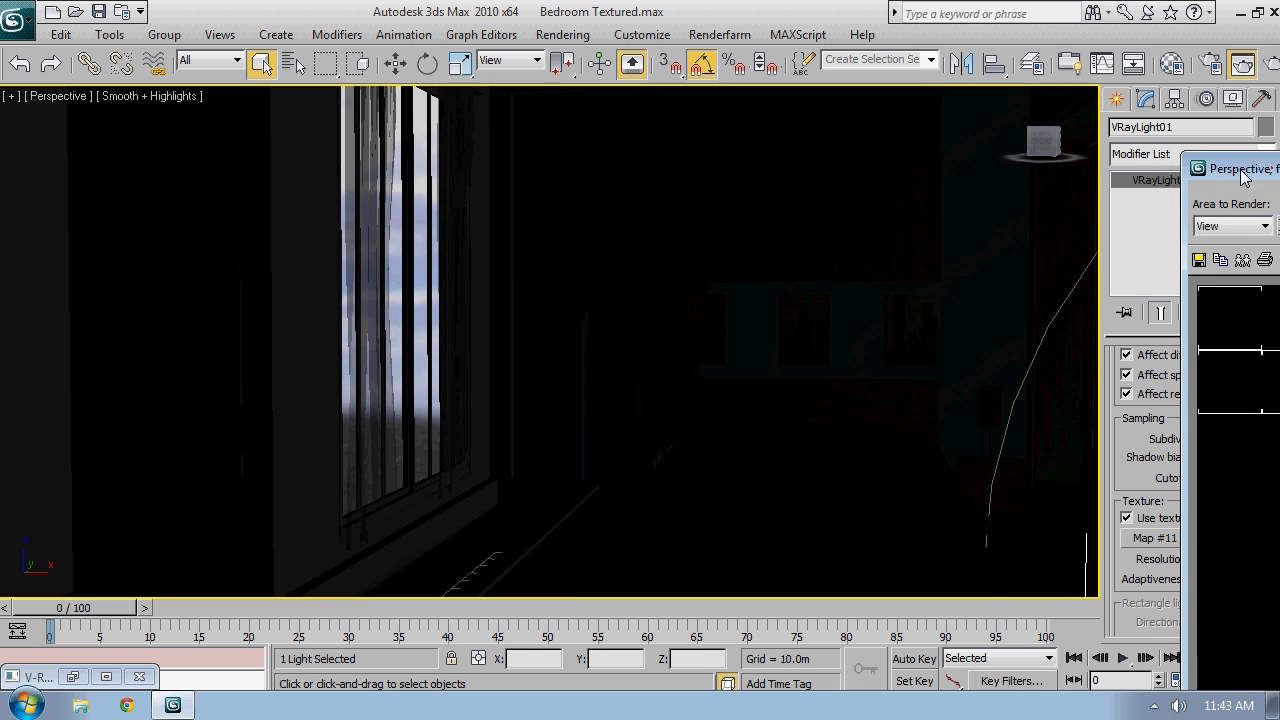
{"action": "left_click_drag", "start_coordinate": [1240, 171], "coordinate": [288, 68]}
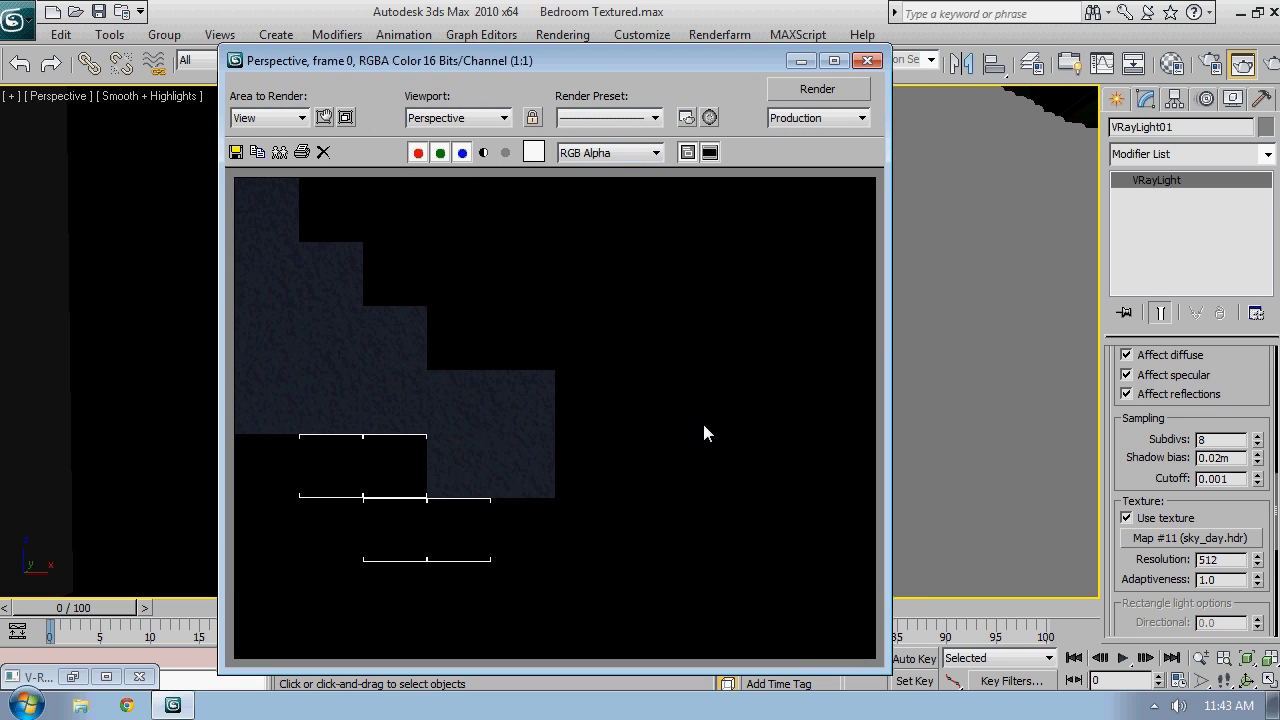
{"action": "left_click", "coordinate": [883, 60]}
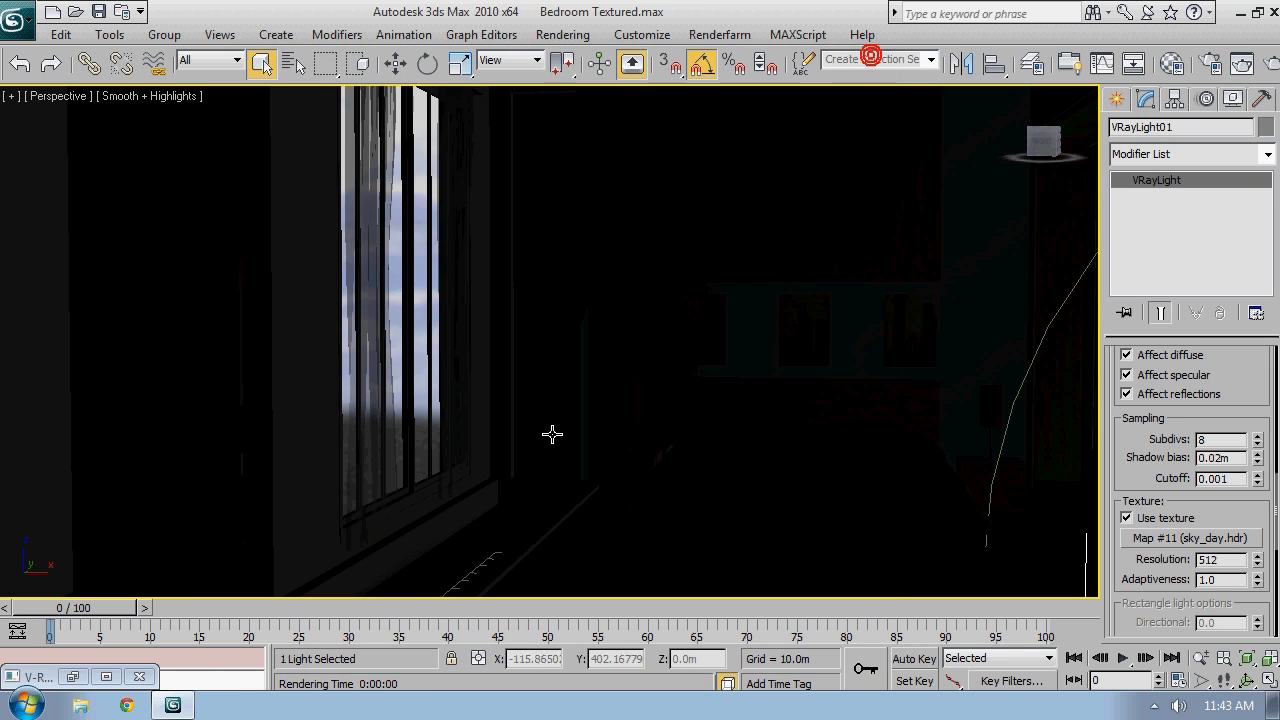
Orbit the view toward the curtained window and start a new render
{"action": "mouse_move", "coordinate": [628, 356]}
{"action": "middle_mouse_down", "text": "alt"}
{"action": "mouse_move", "coordinate": [629, 277]}
{"action": "mouse_move", "coordinate": [643, 286]}
{"action": "mouse_move", "coordinate": [632, 377]}
{"action": "middle_mouse_up", "text": "alt"}
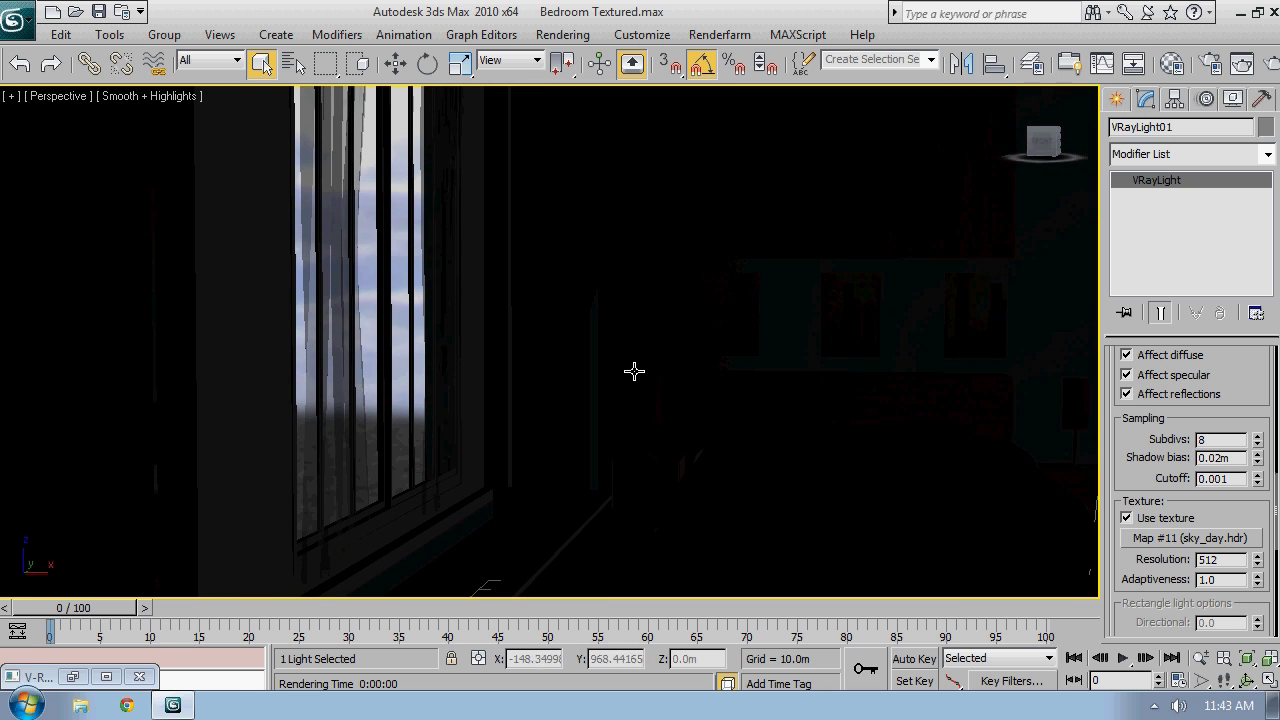
{"action": "key", "text": "shift+q"}
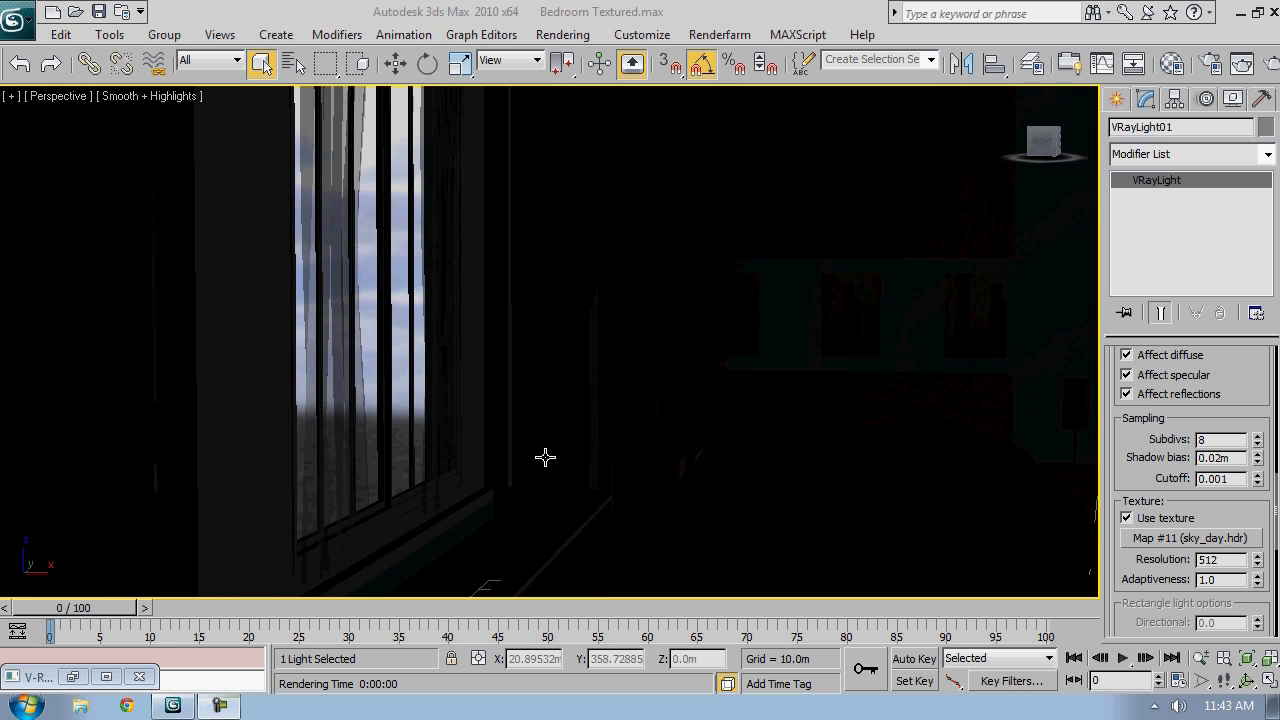
{"action": "left_click", "coordinate": [220, 705]}
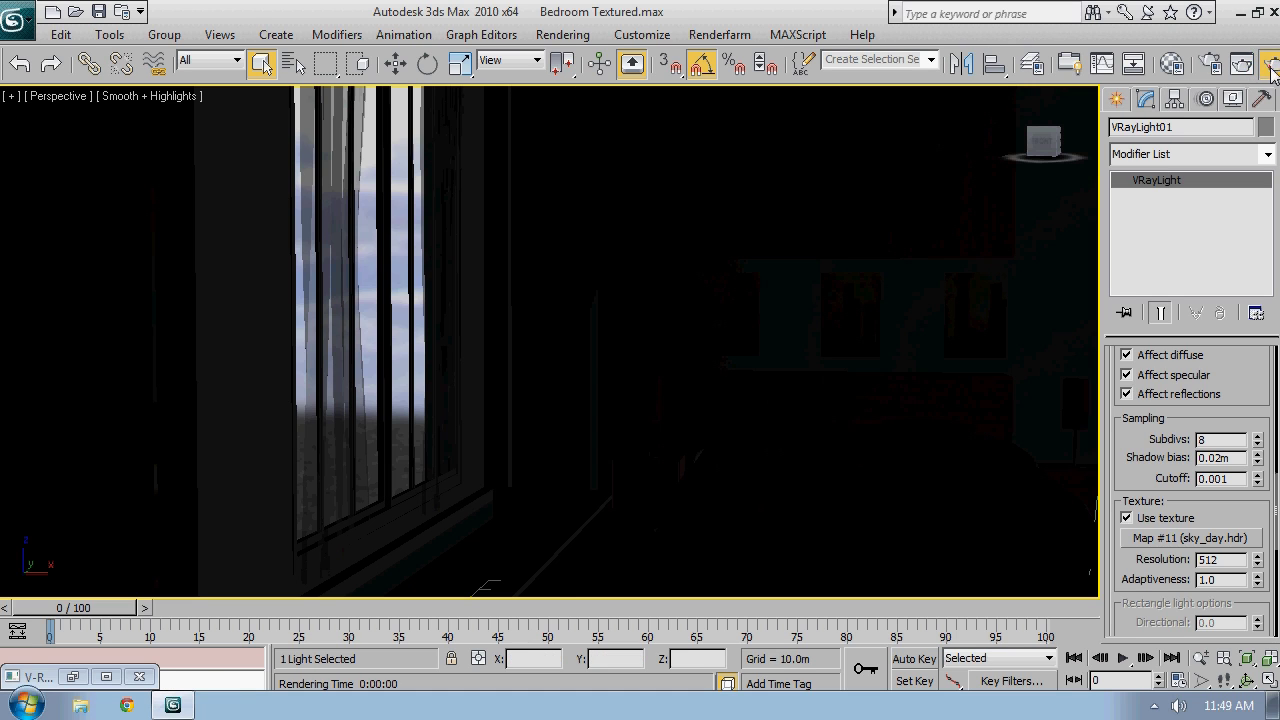
Run a fresh VRay test render of the bedroom view, then open Render Setup
{"action": "left_click", "coordinate": [1270, 64]}
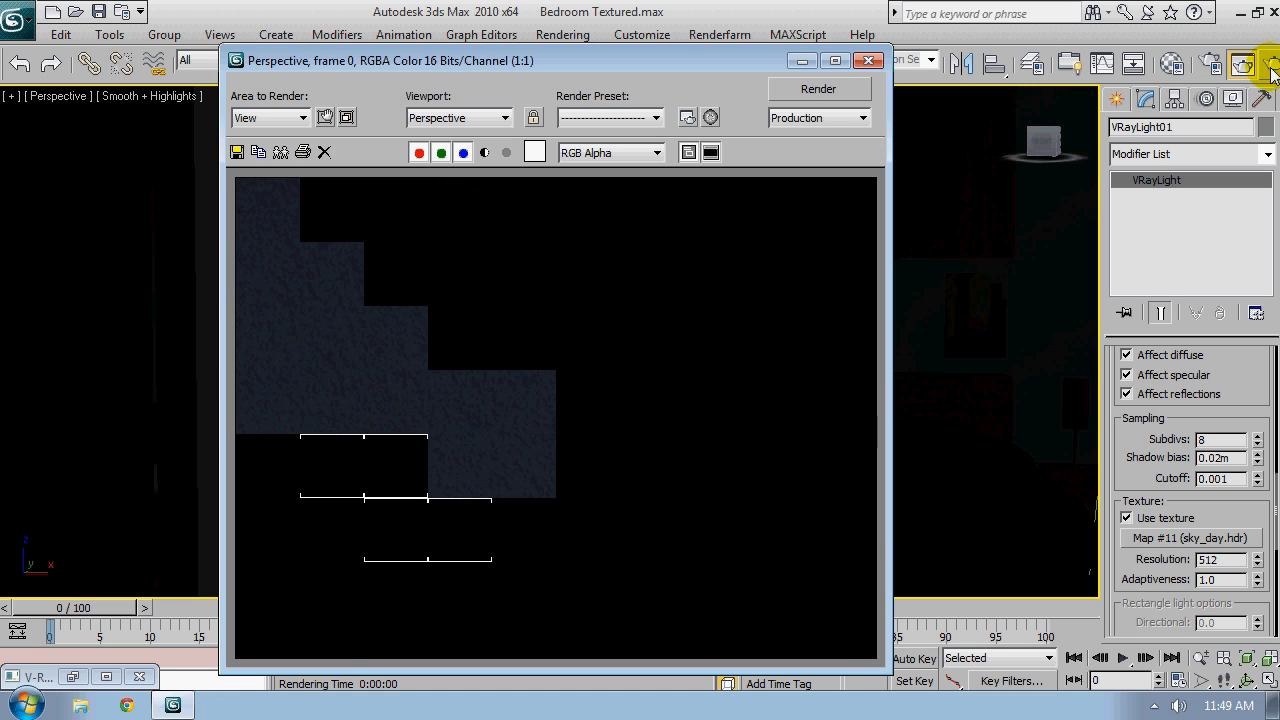
{"action": "left_click", "coordinate": [818, 88]}
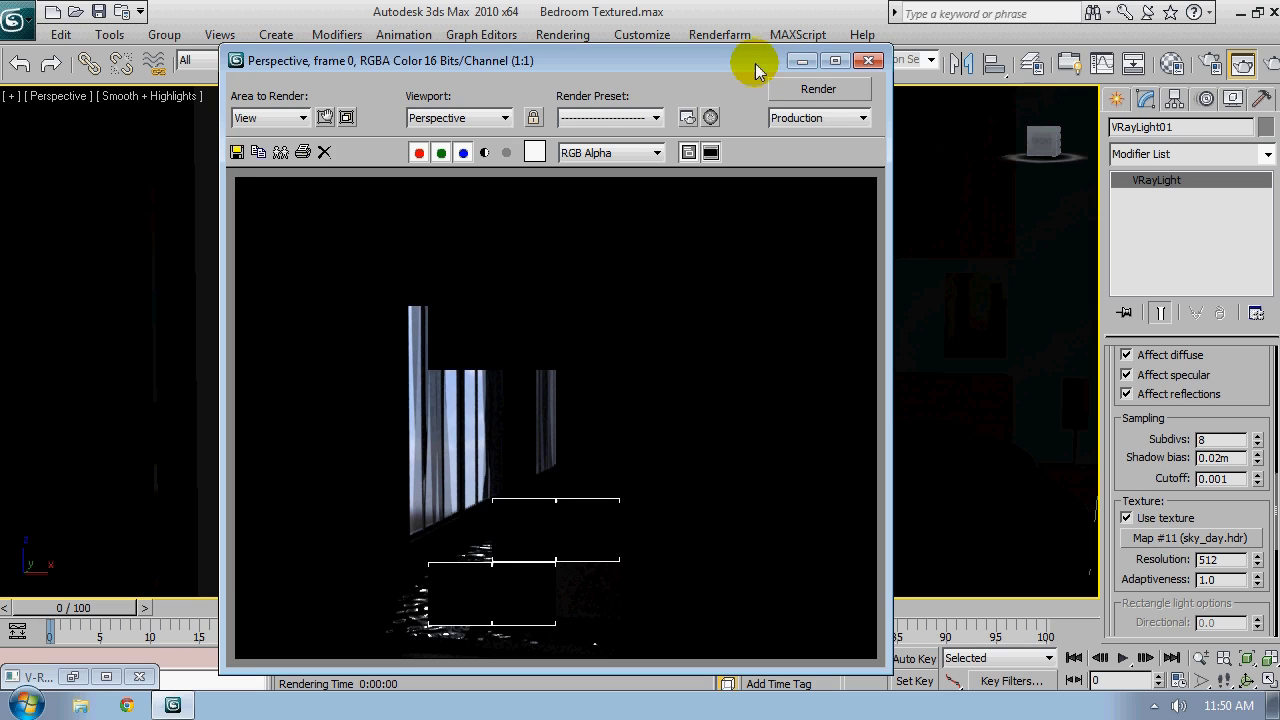
{"action": "left_click_drag", "start_coordinate": [747, 67], "coordinate": [707, 53]}
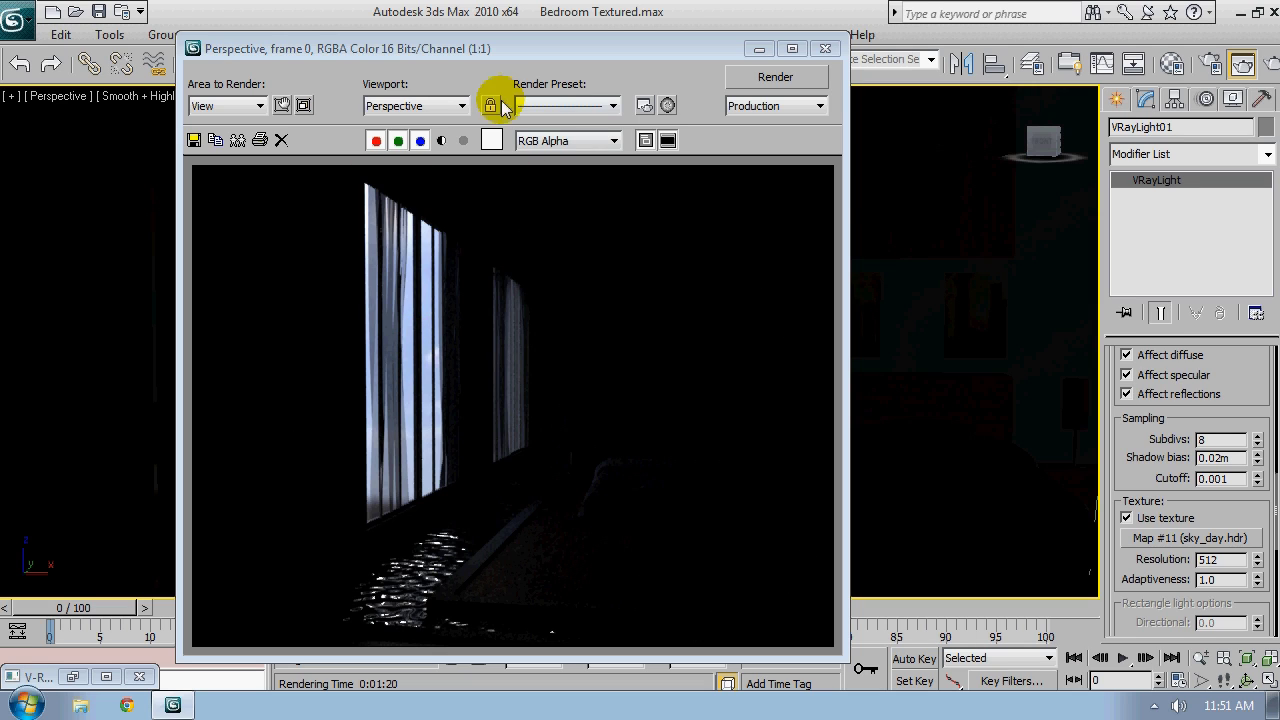
{"action": "left_click_drag", "start_coordinate": [545, 38], "coordinate": [550, 37]}
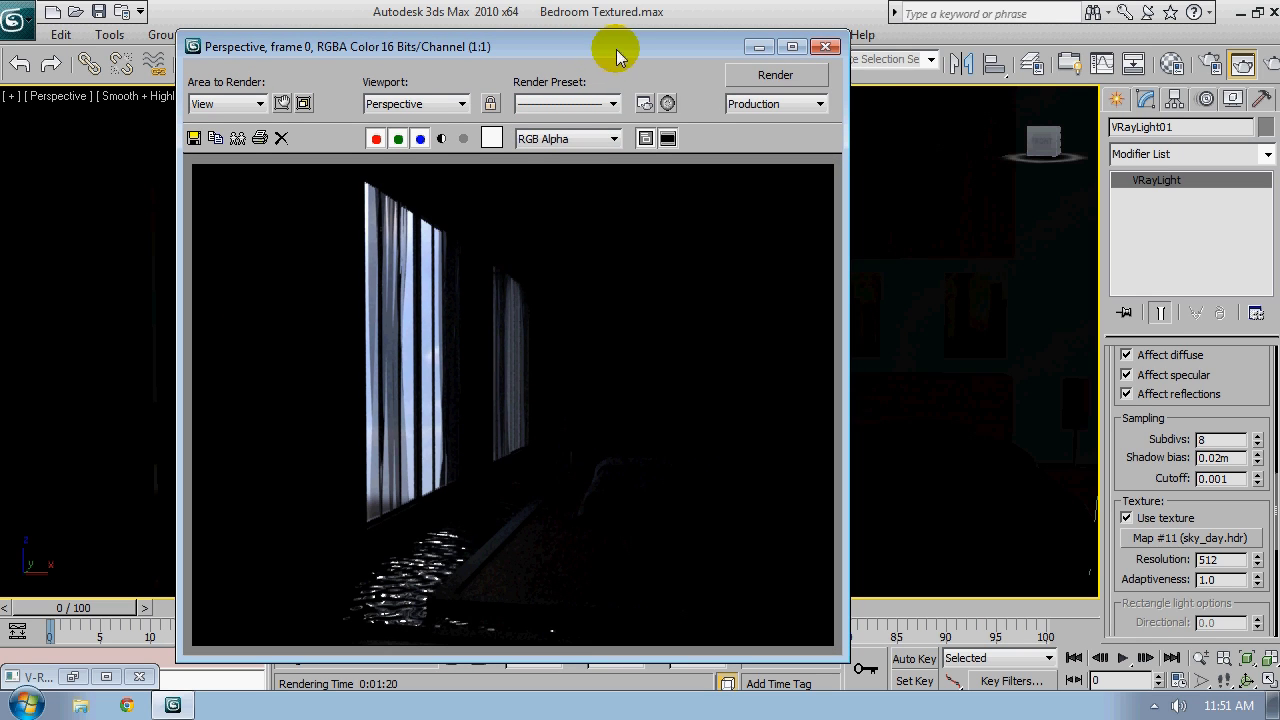
{"action": "left_click_drag", "start_coordinate": [620, 57], "coordinate": [594, 57]}
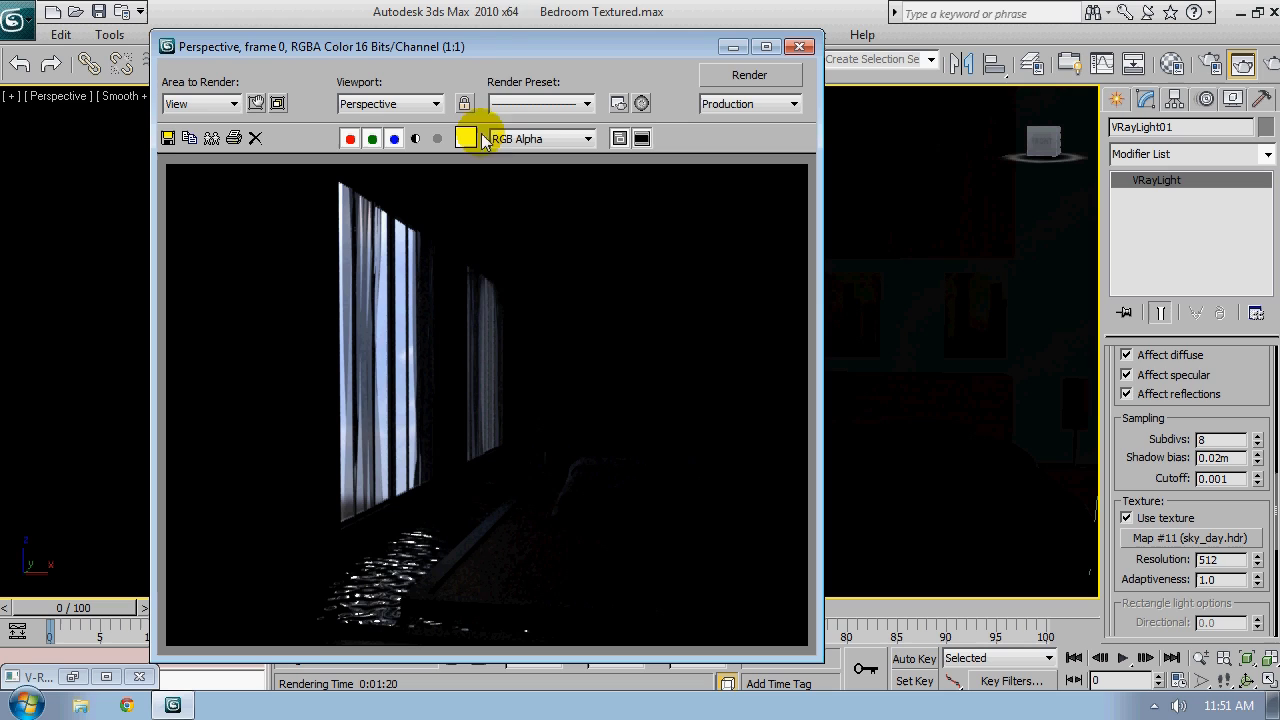
{"action": "left_click_drag", "start_coordinate": [581, 50], "coordinate": [563, 46]}
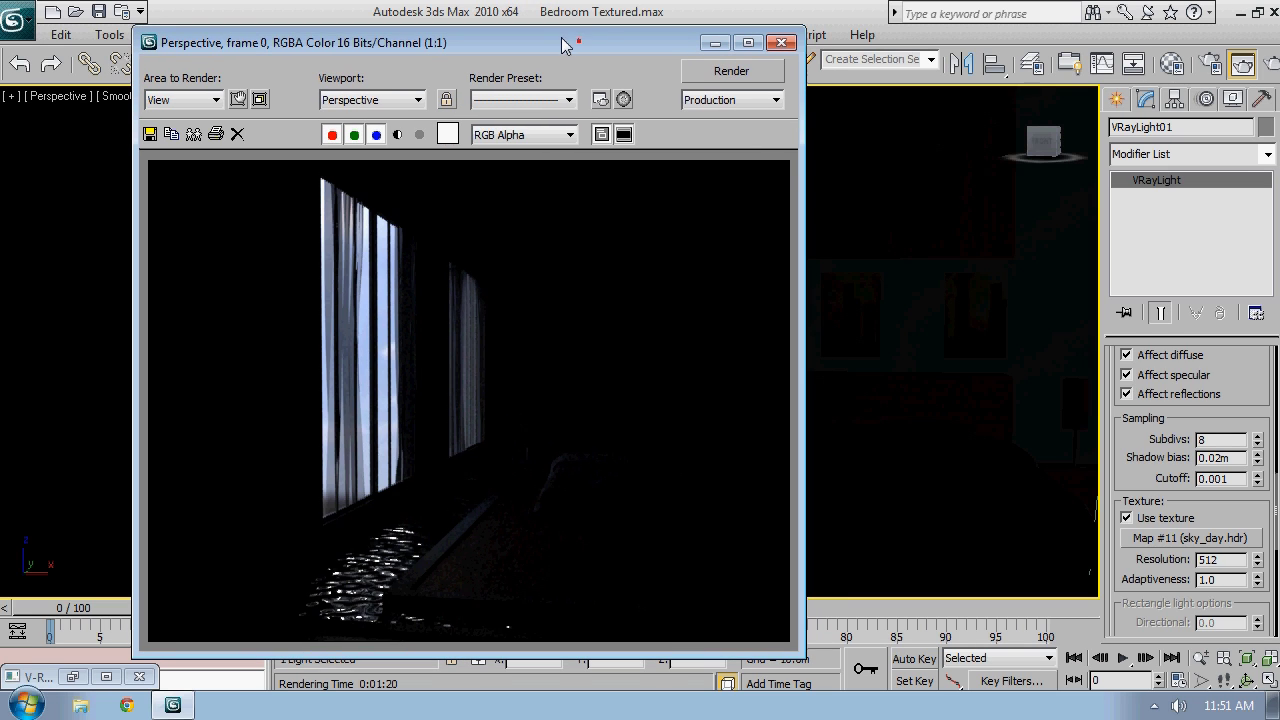
{"action": "left_click", "coordinate": [1213, 72]}
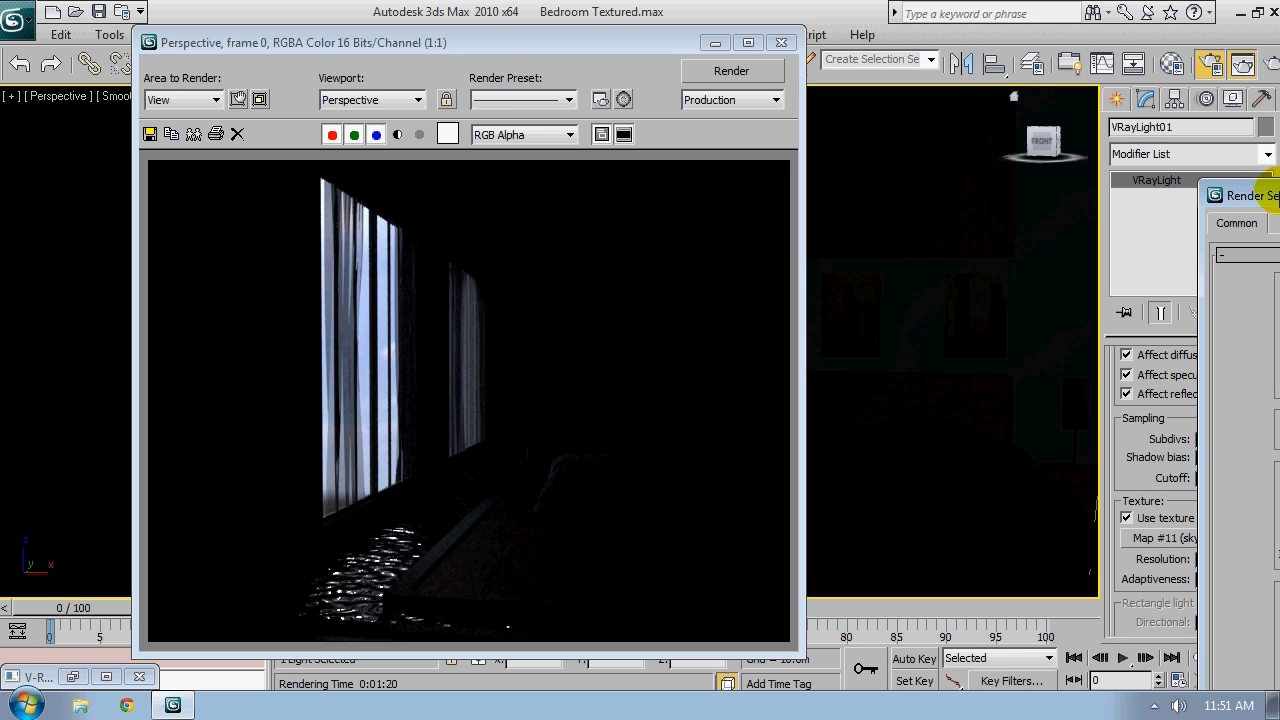
Lock the image aspect and set the output size to 320x240
{"action": "left_click_drag", "start_coordinate": [1256, 193], "coordinate": [482, 50]}
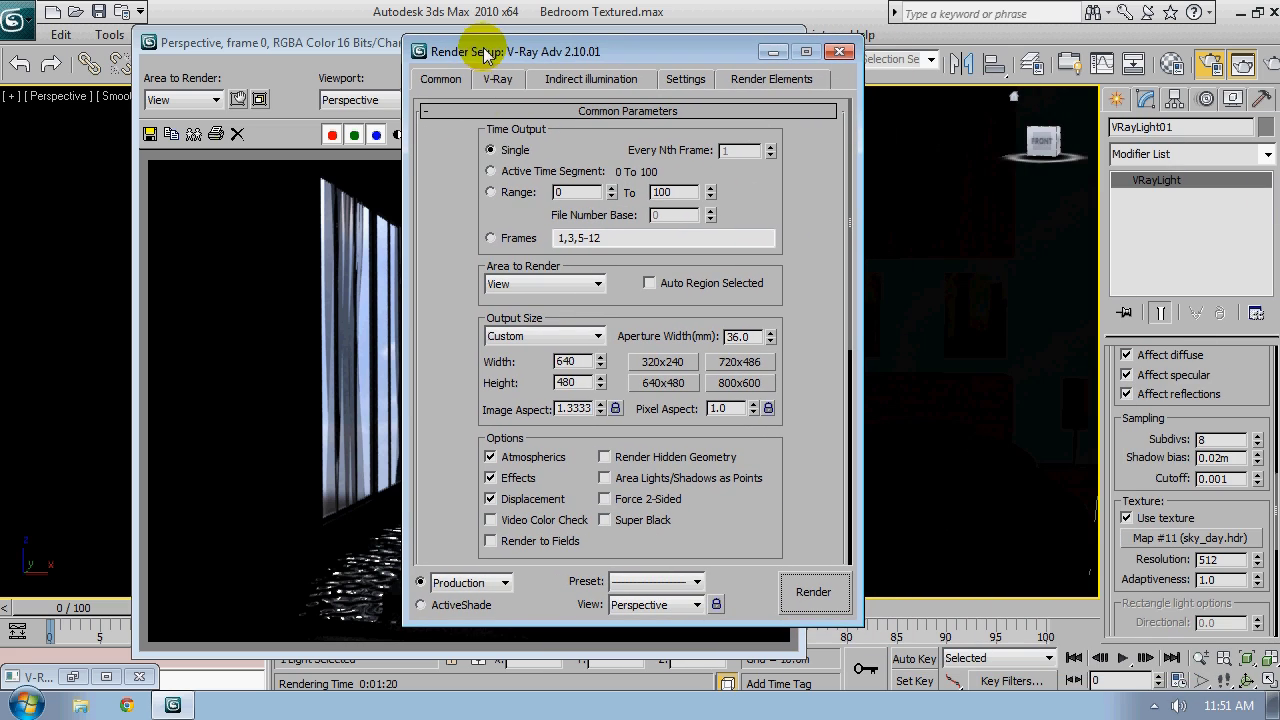
{"action": "left_click", "coordinate": [615, 408]}
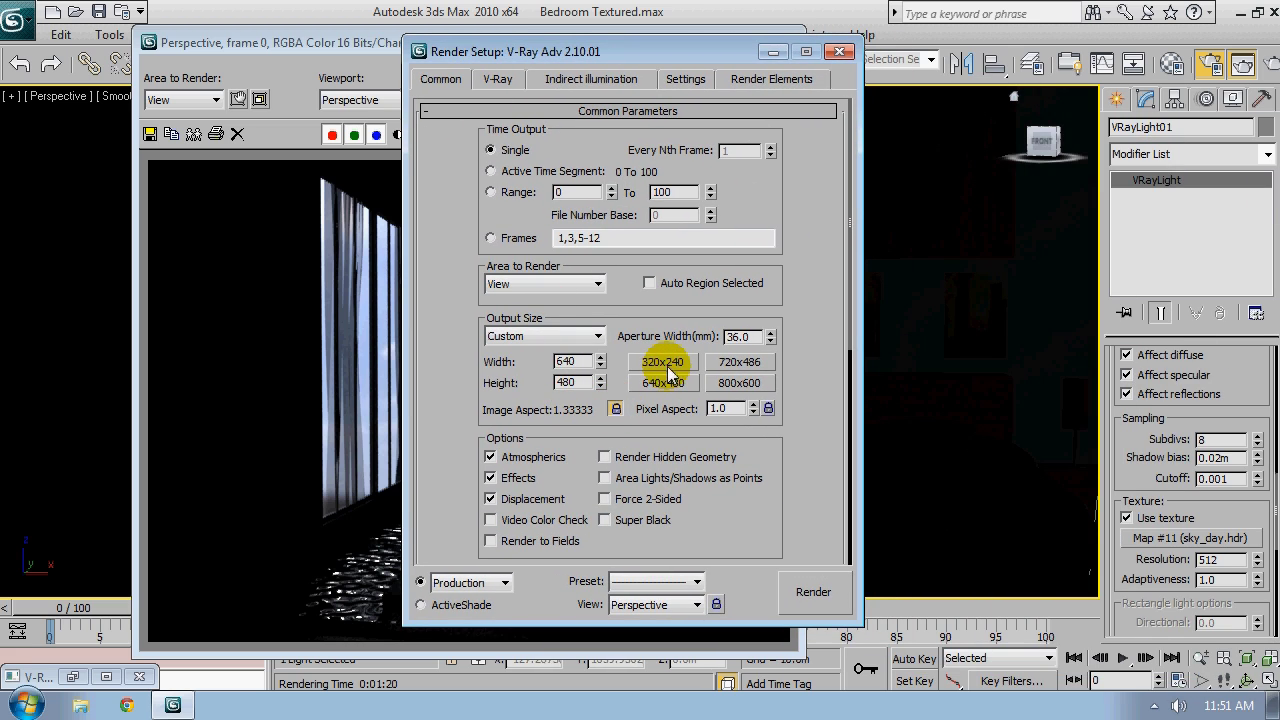
{"action": "left_click", "coordinate": [663, 365]}
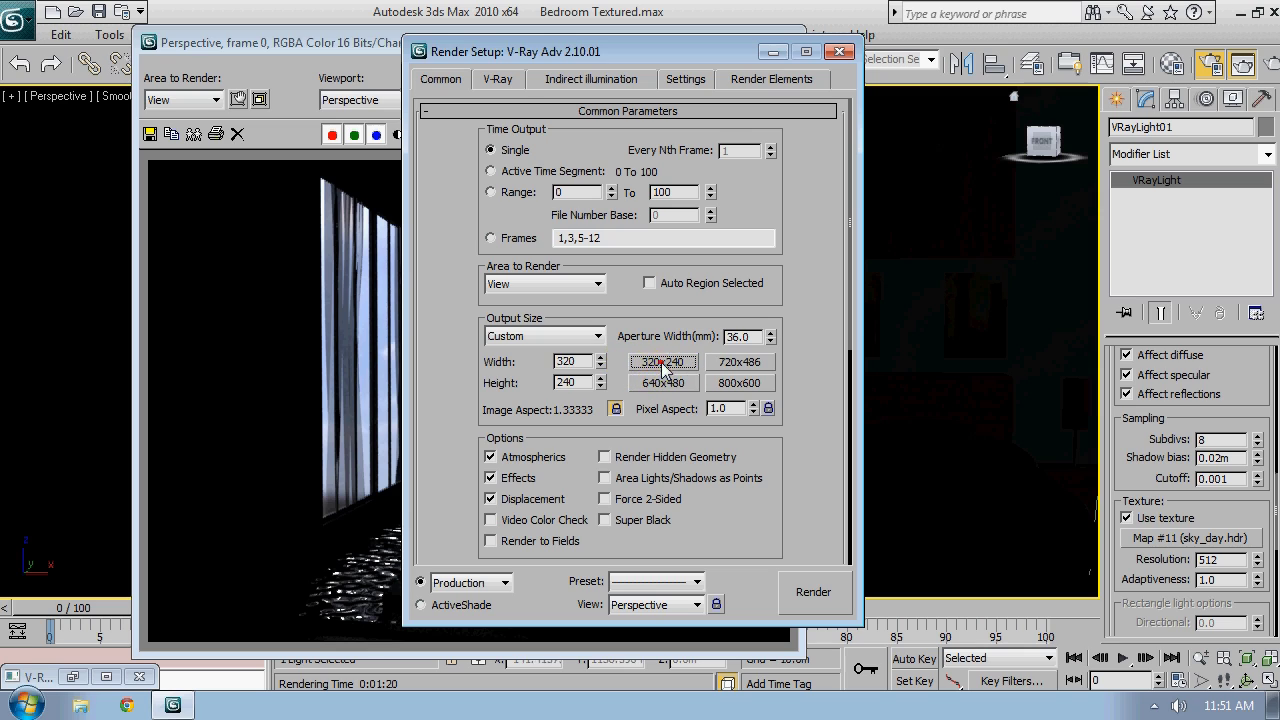
{"action": "left_click", "coordinate": [668, 366]}
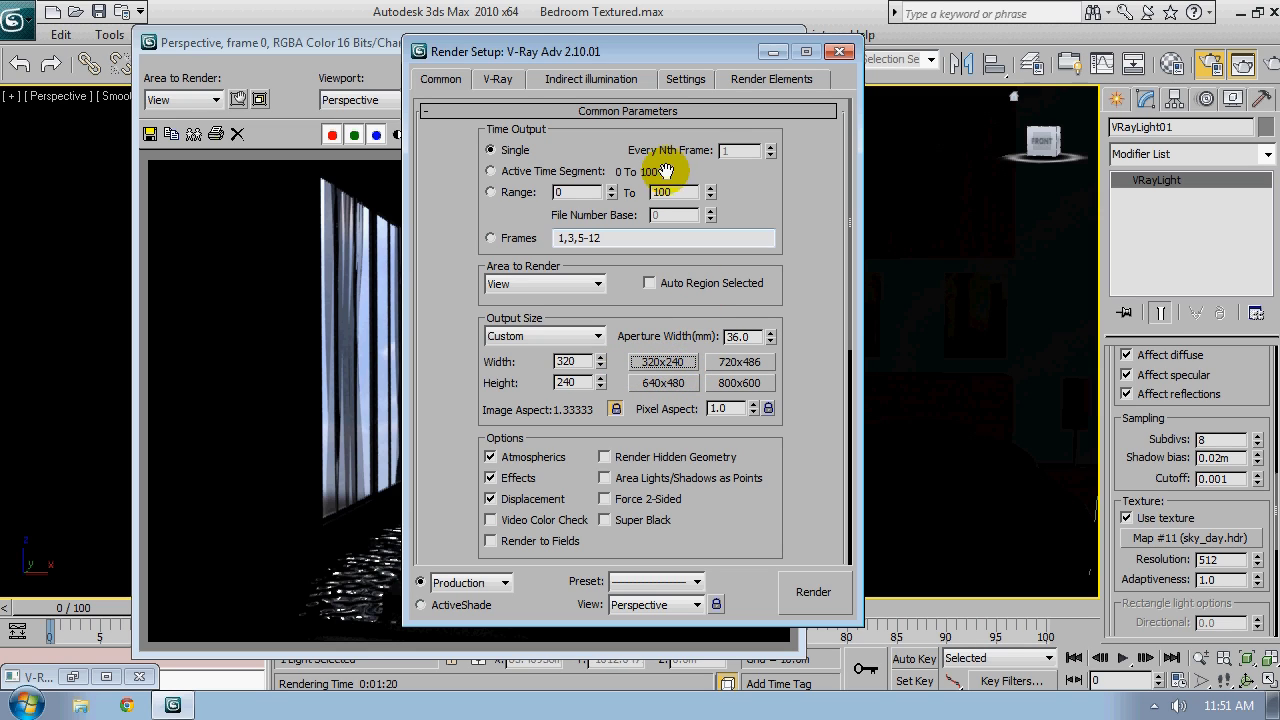
Set render region X to 32 and global subdivs multiplier to 0.5 in V-Ray settings
{"action": "left_click", "coordinate": [687, 82]}
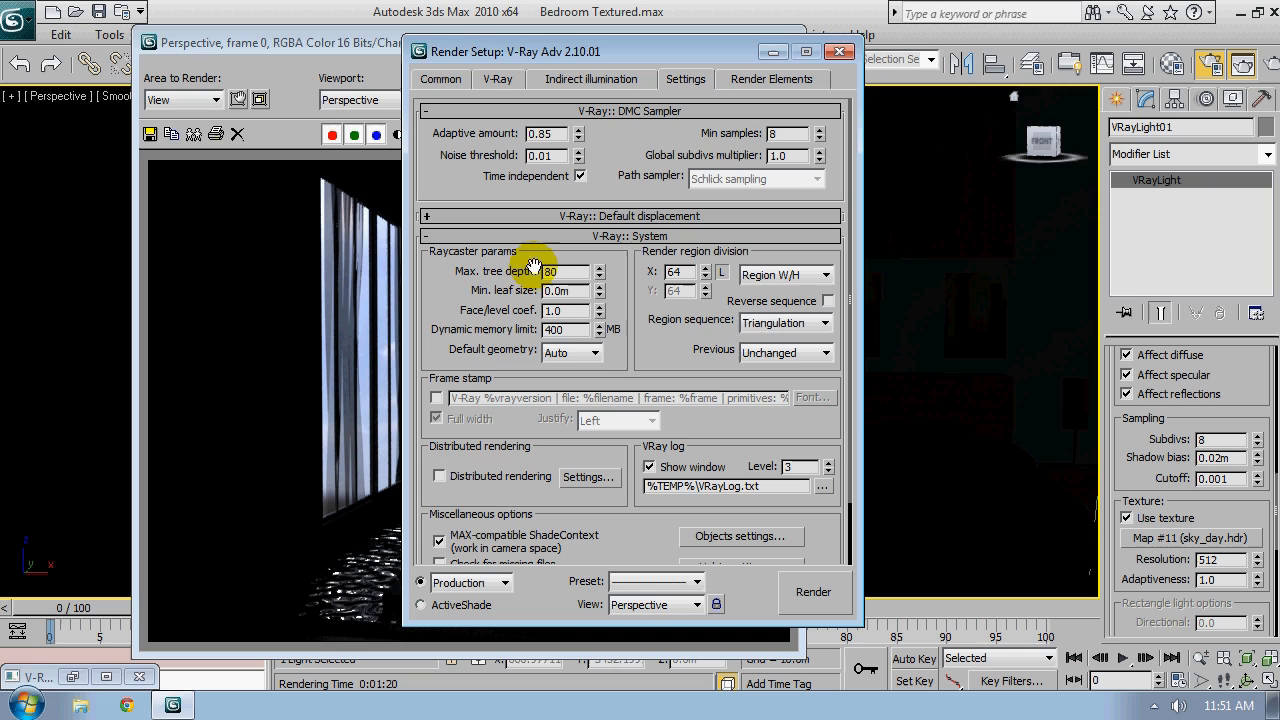
{"action": "double_click", "coordinate": [678, 272]}
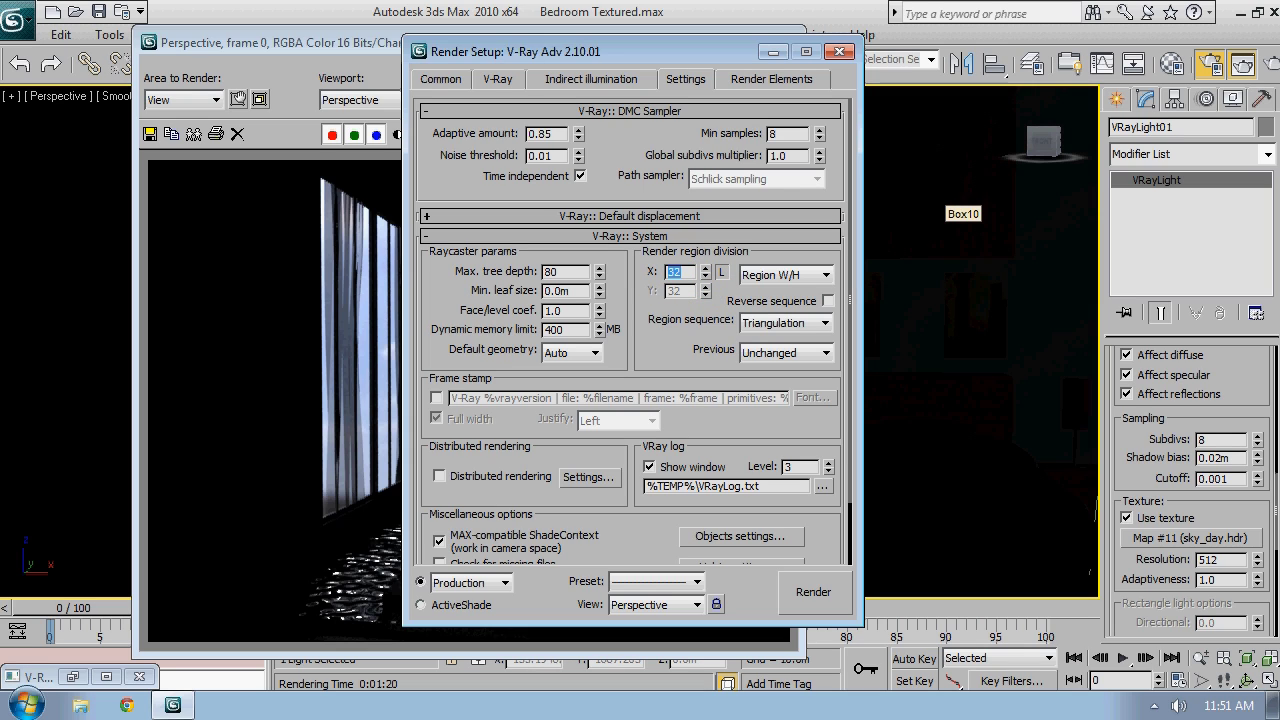
{"action": "double_click", "coordinate": [785, 155]}
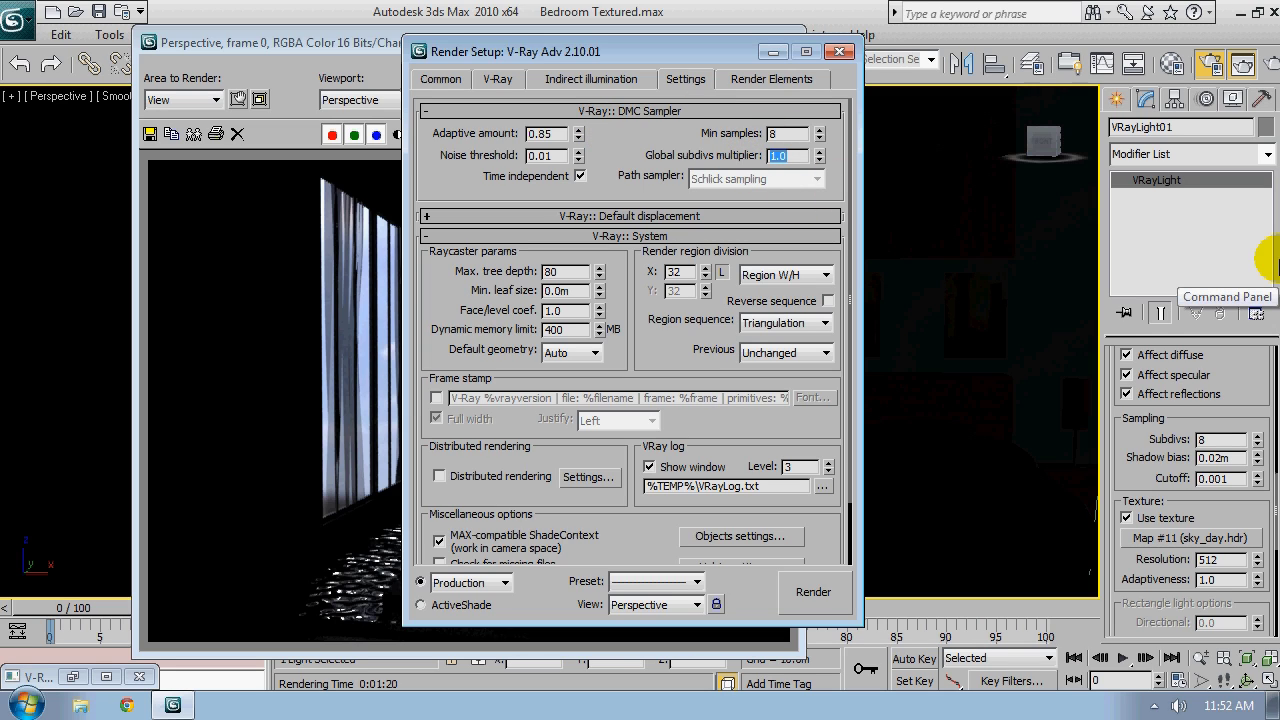
{"action": "type", "text": ".5"}
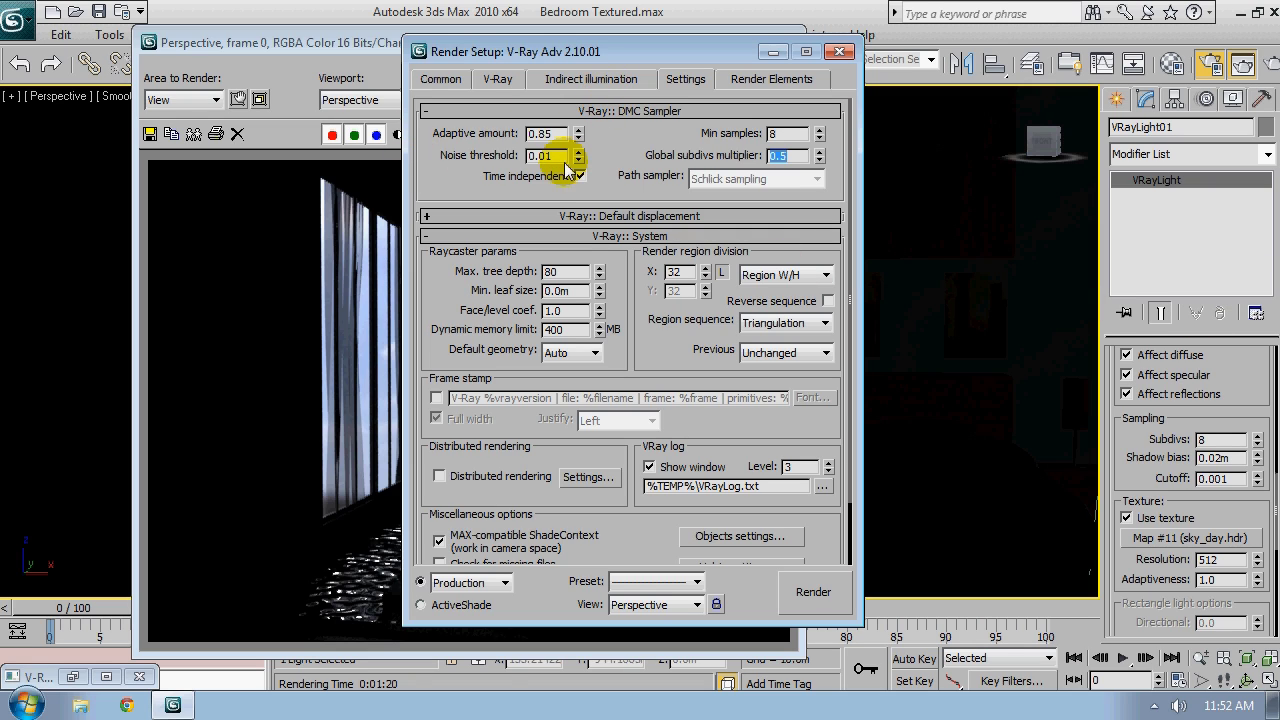
{"action": "left_click", "coordinate": [592, 80]}
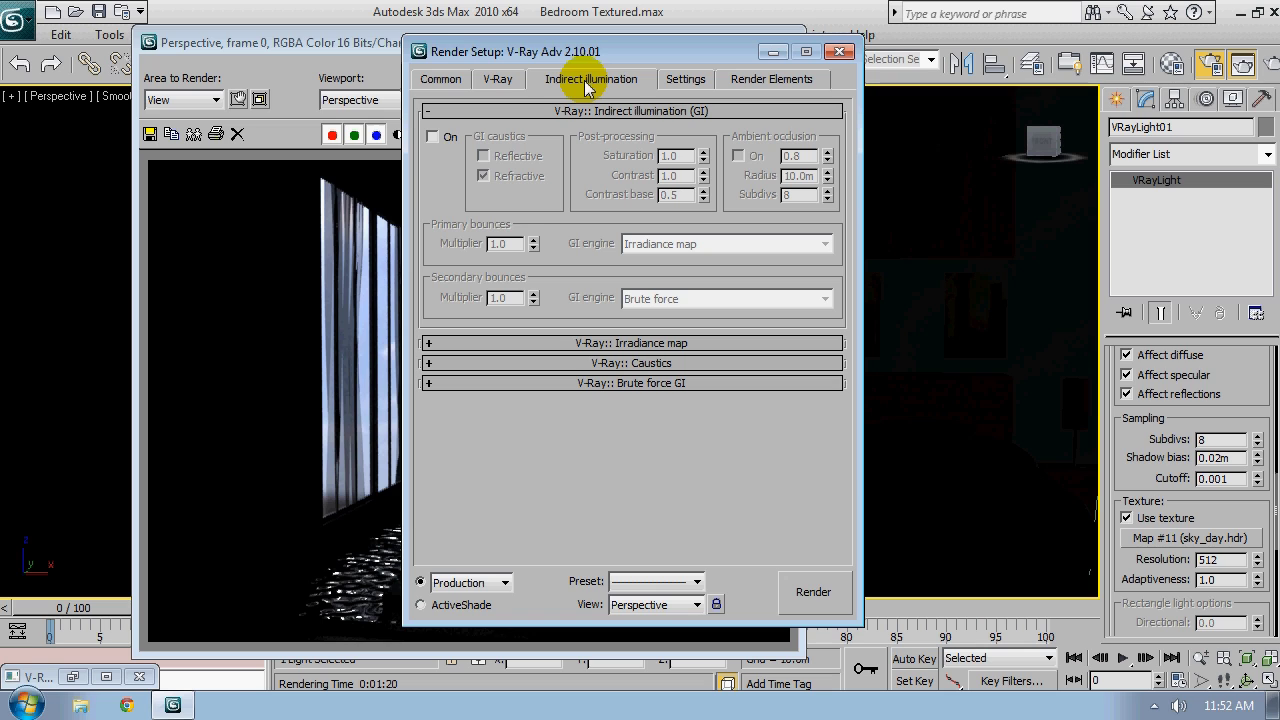
Enable V-Ray GI with Light cache as both the primary and secondary bounce engine
{"action": "left_click_drag", "start_coordinate": [612, 52], "coordinate": [772, 56]}
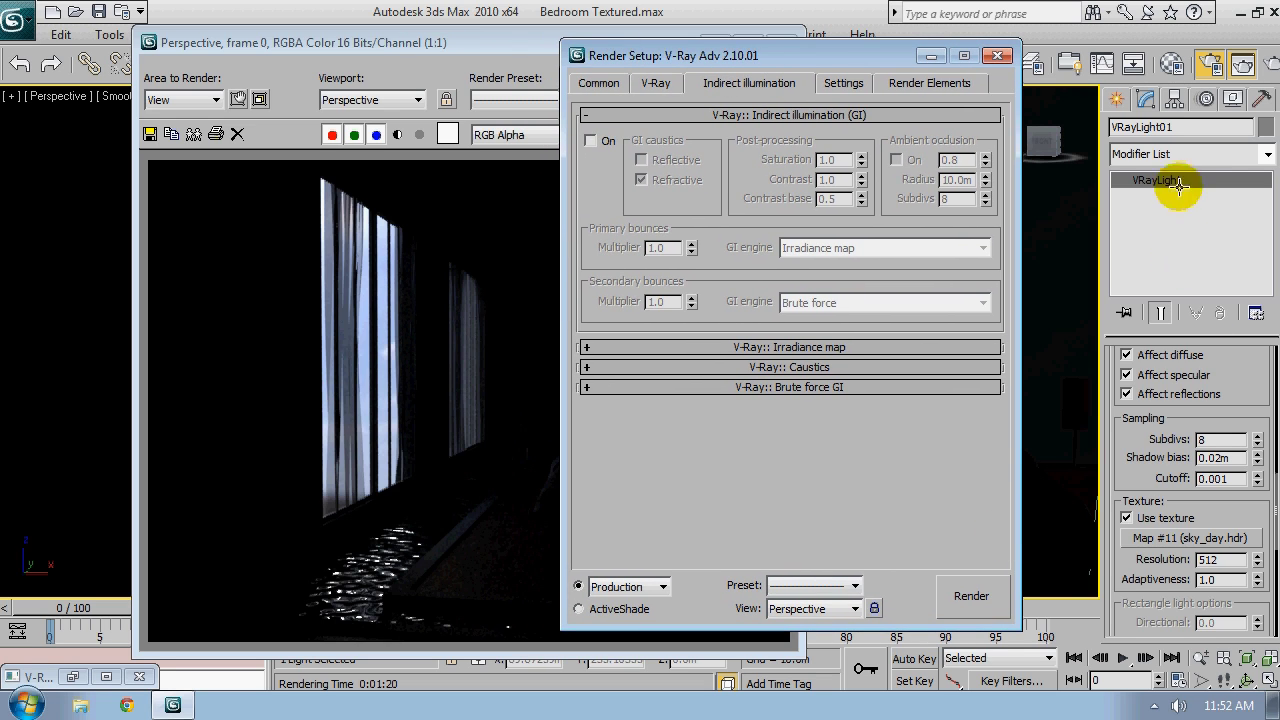
{"action": "left_click", "coordinate": [591, 141]}
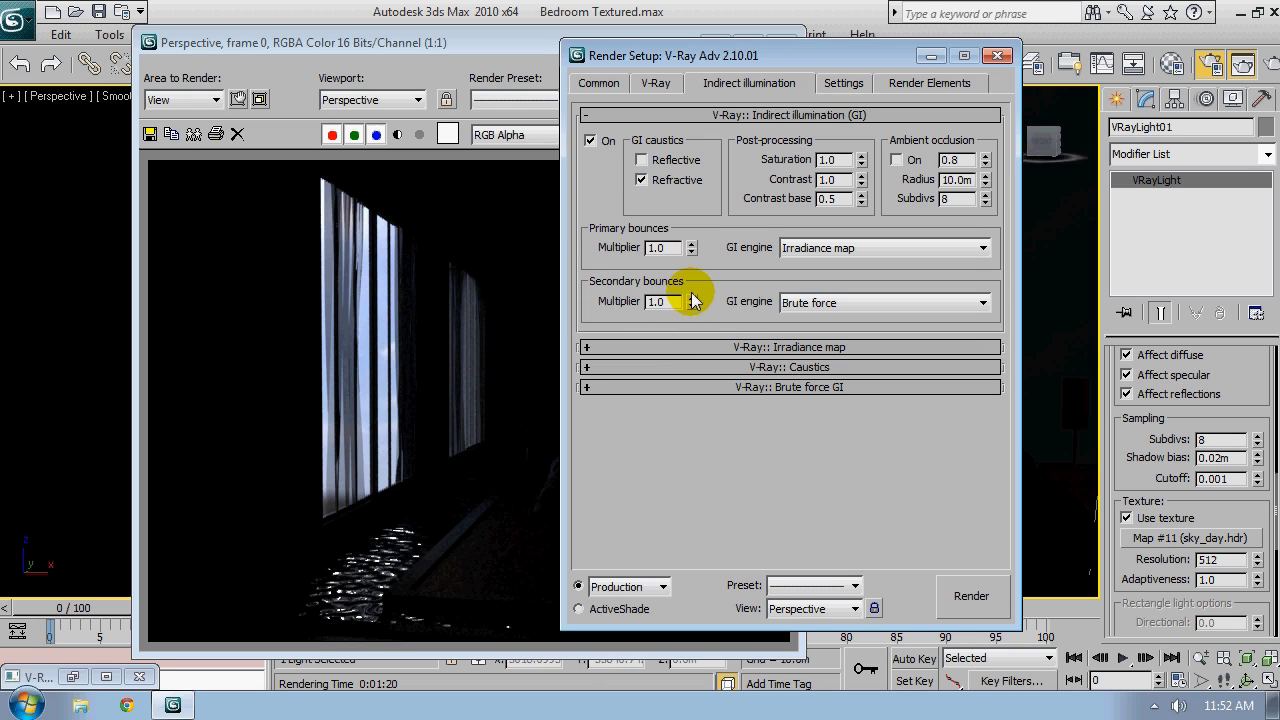
{"action": "left_click", "coordinate": [815, 250]}
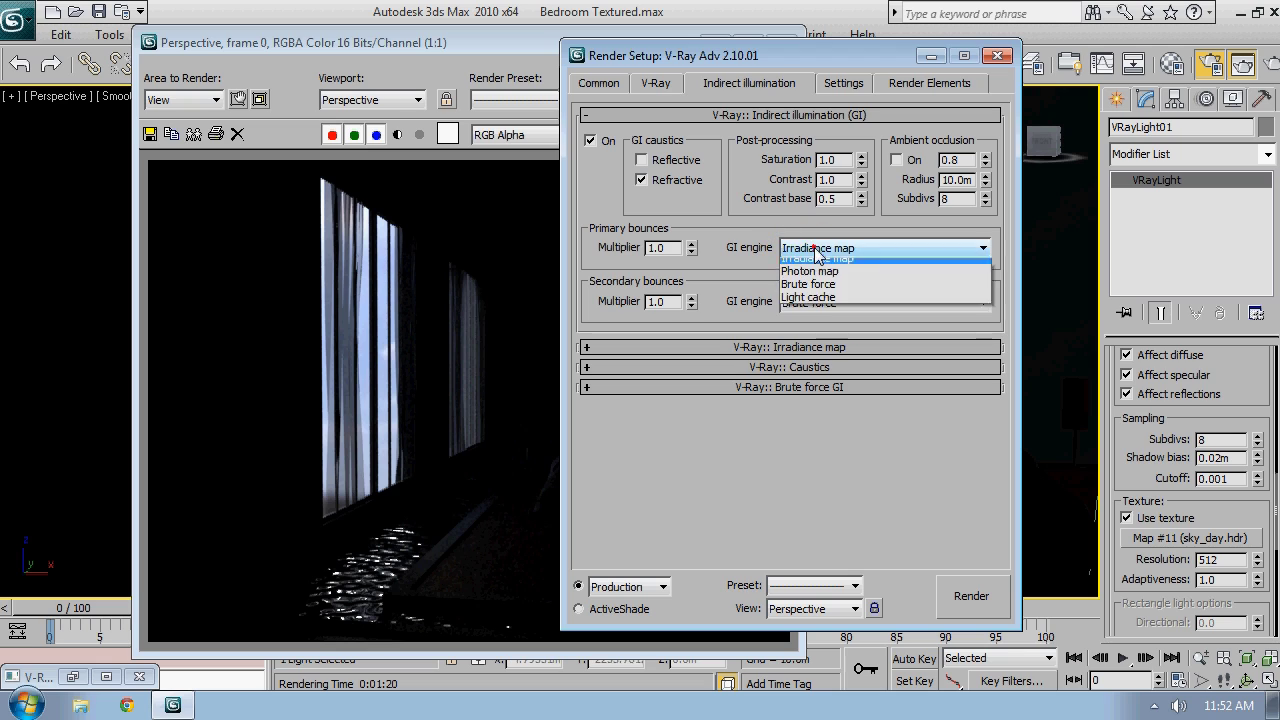
{"action": "left_click", "coordinate": [822, 297]}
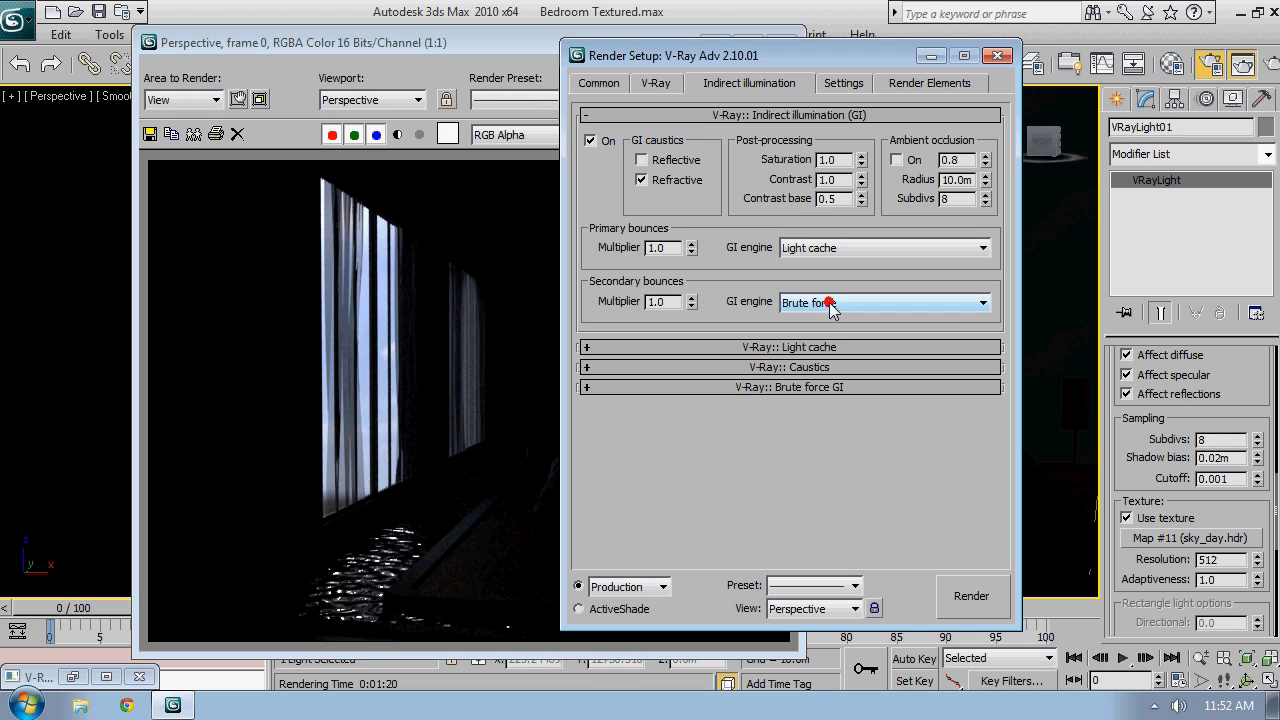
{"action": "left_click", "coordinate": [830, 304]}
{"action": "left_click", "coordinate": [825, 360]}
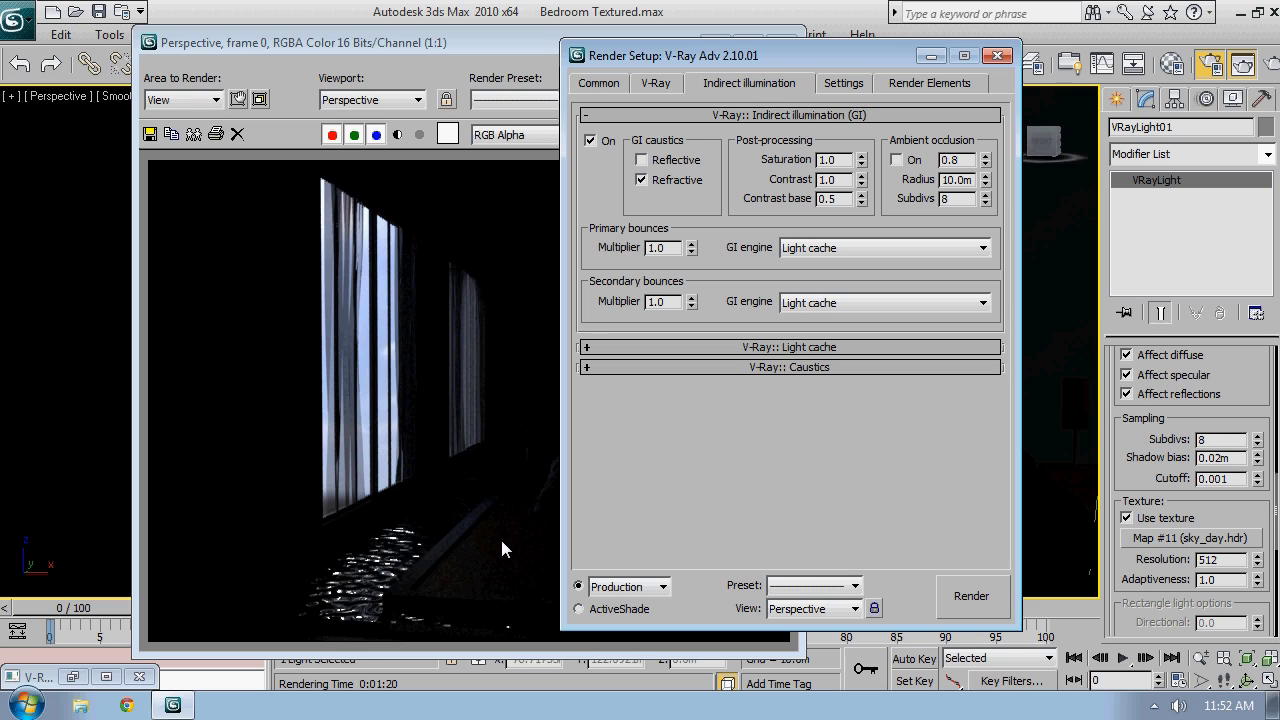
{"action": "left_click", "coordinate": [367, 410]}
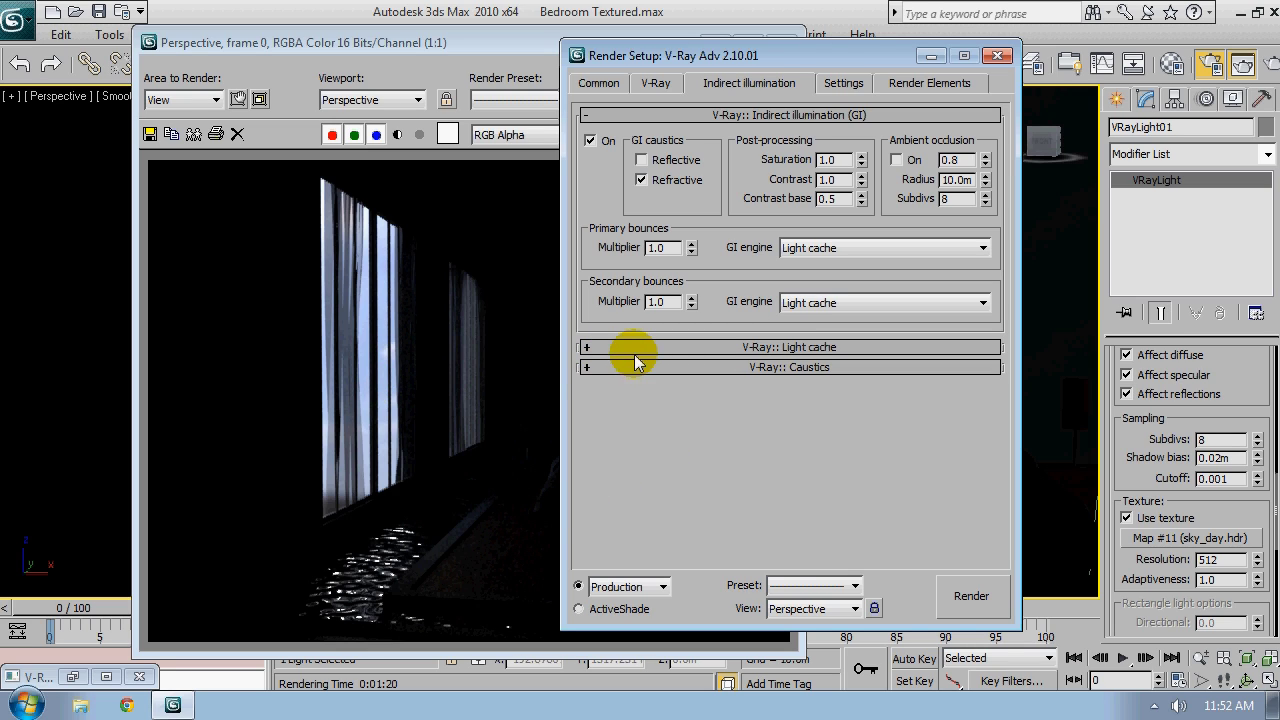
Set Light cache Subdivs to 500 and tick Show calc. phase
{"action": "left_click", "coordinate": [827, 346]}
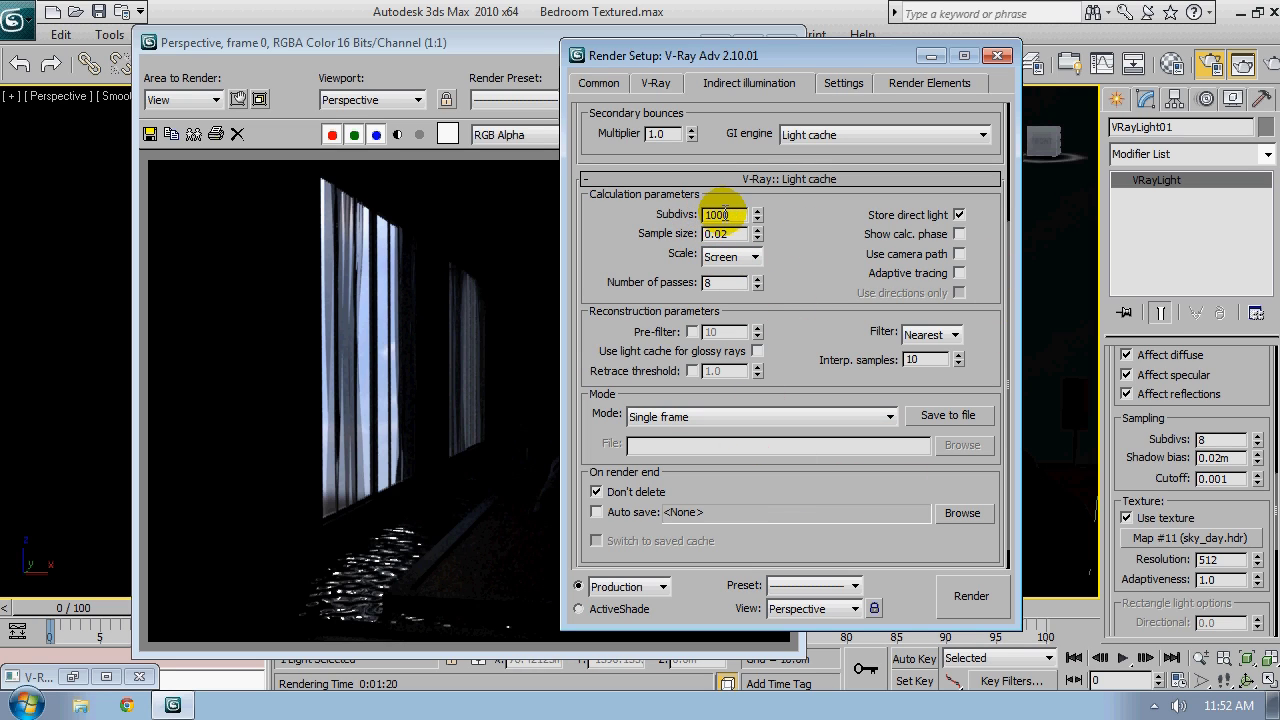
{"action": "left_click_drag", "start_coordinate": [720, 215], "coordinate": [652, 215]}
{"action": "type", "text": "5"}
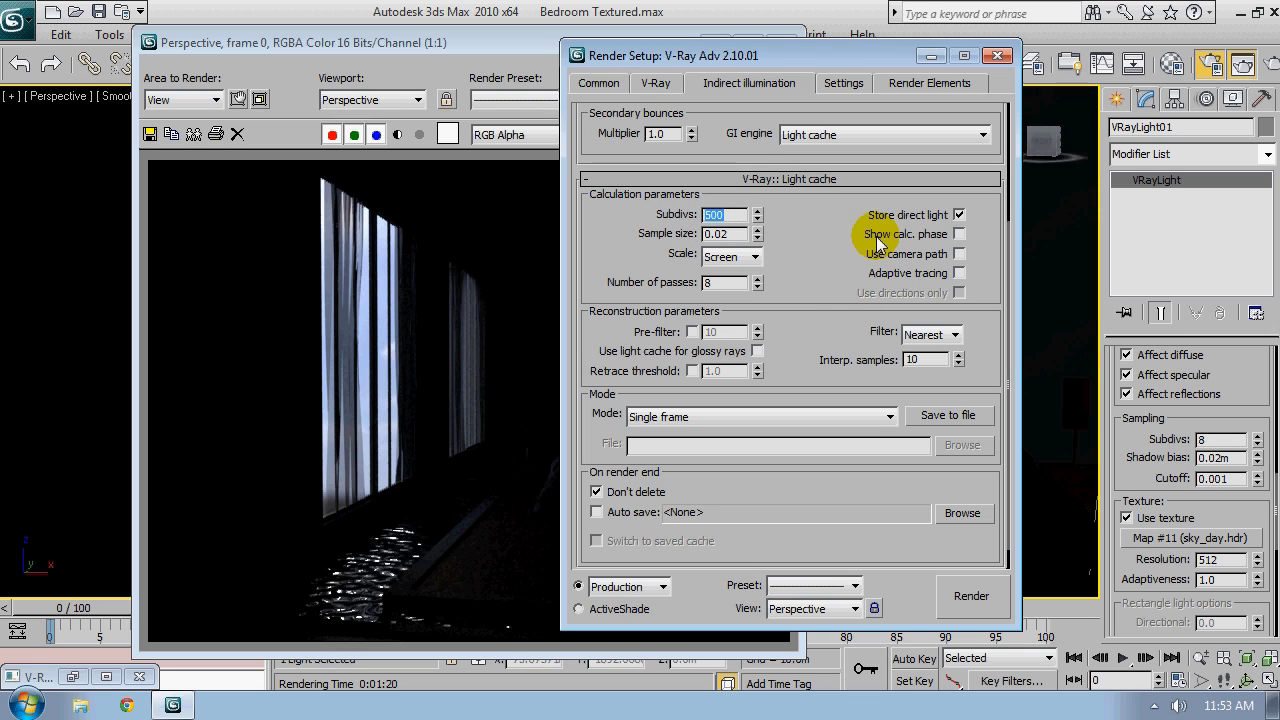
{"action": "left_click", "coordinate": [960, 236]}
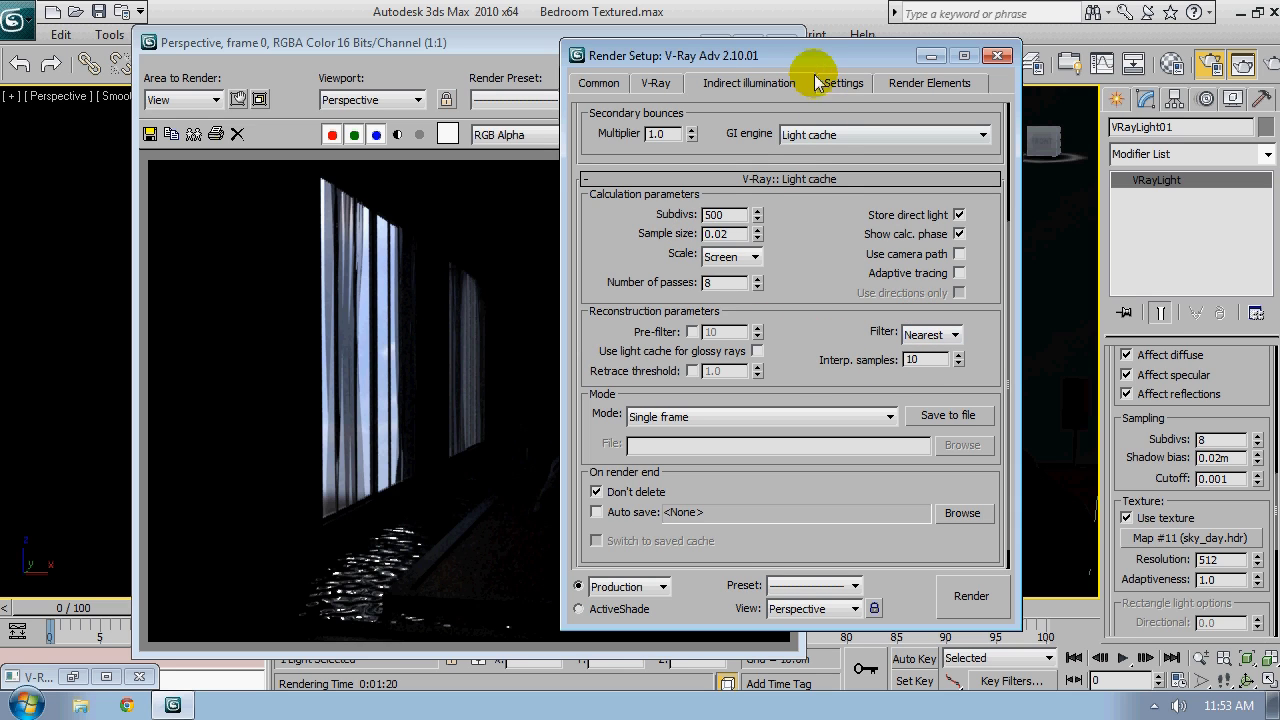
{"action": "left_click_drag", "start_coordinate": [808, 58], "coordinate": [505, 52]}
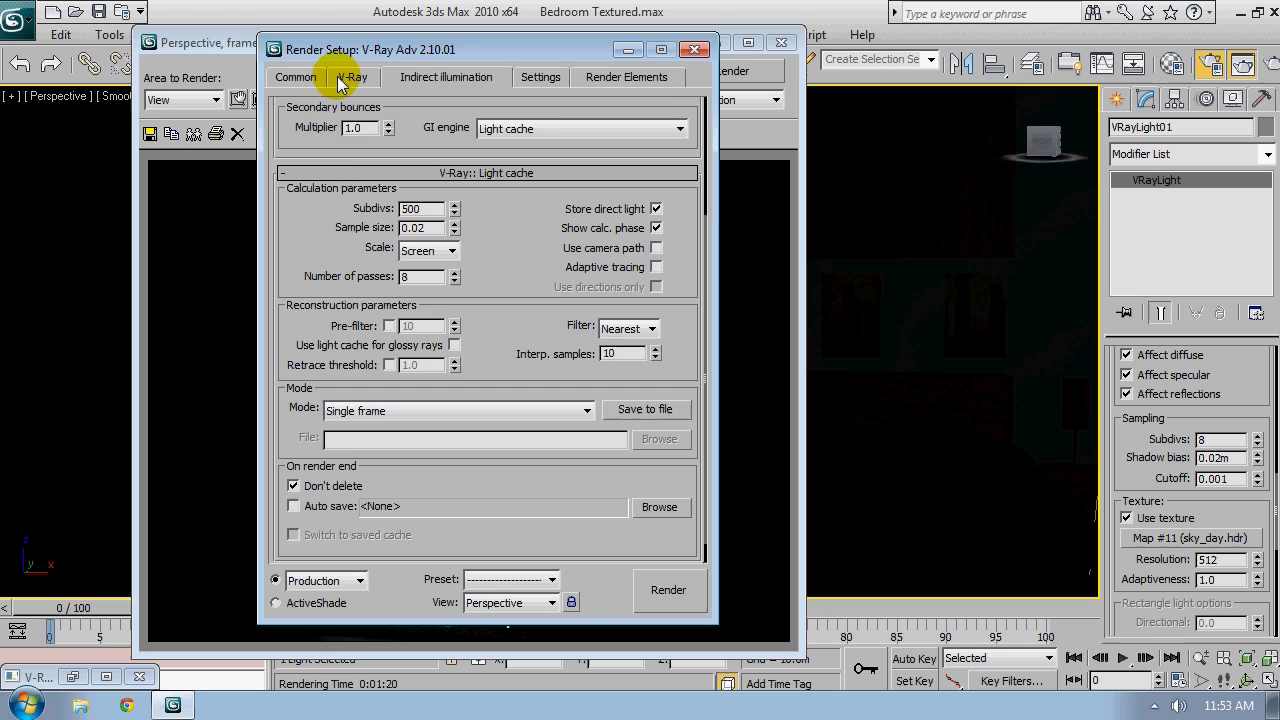
Set the Adaptive subdivision image sampler to Min. rate -1 and Max. rate 0
{"action": "left_click", "coordinate": [298, 78]}
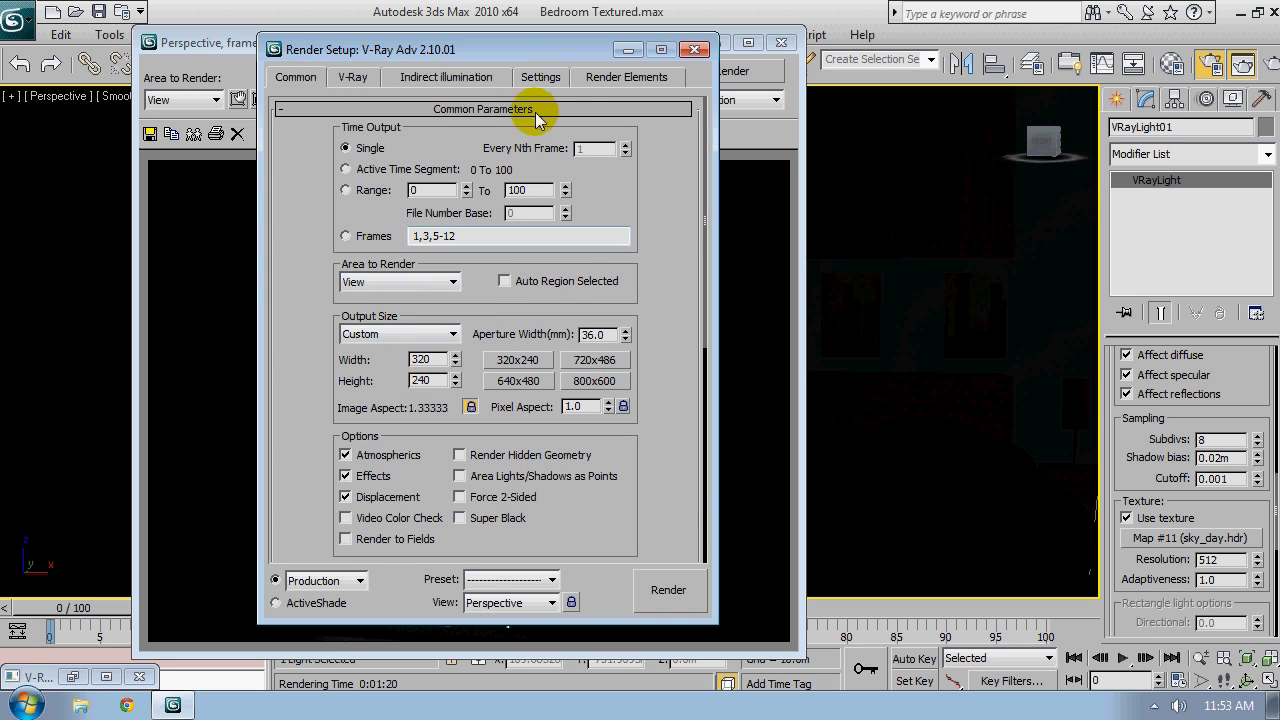
{"action": "left_click", "coordinate": [558, 84]}
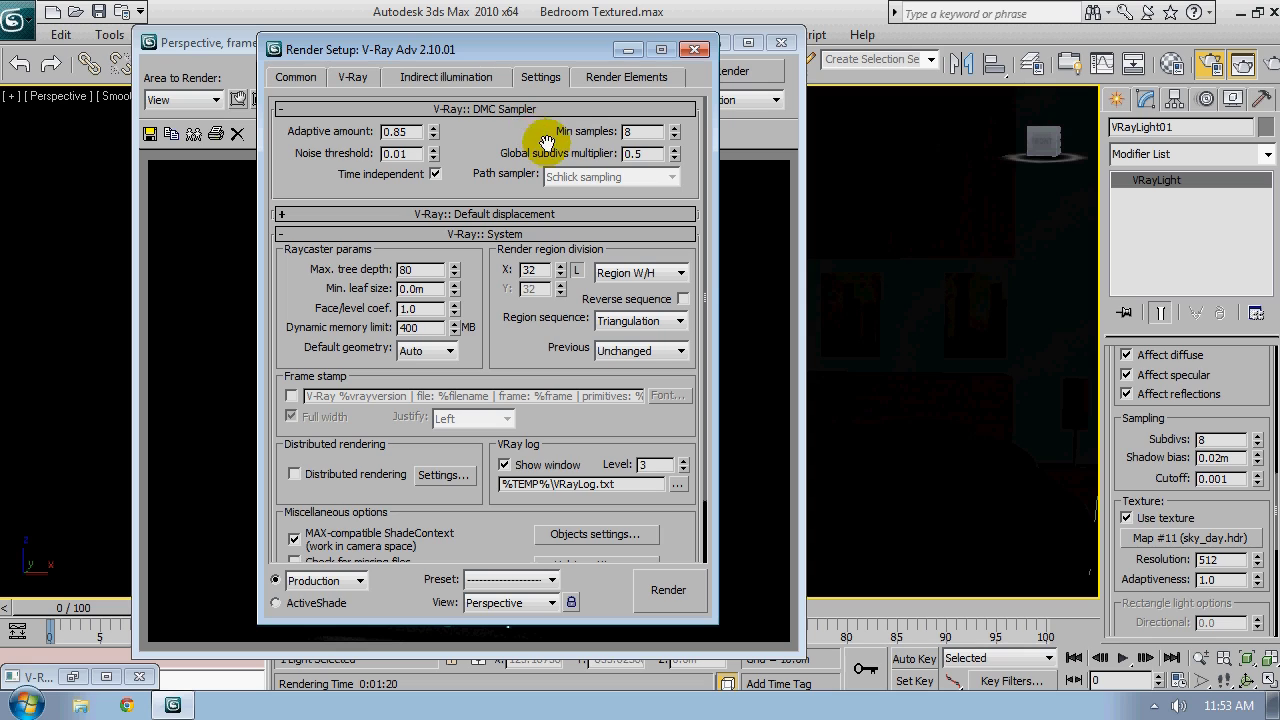
{"action": "left_click", "coordinate": [354, 80]}
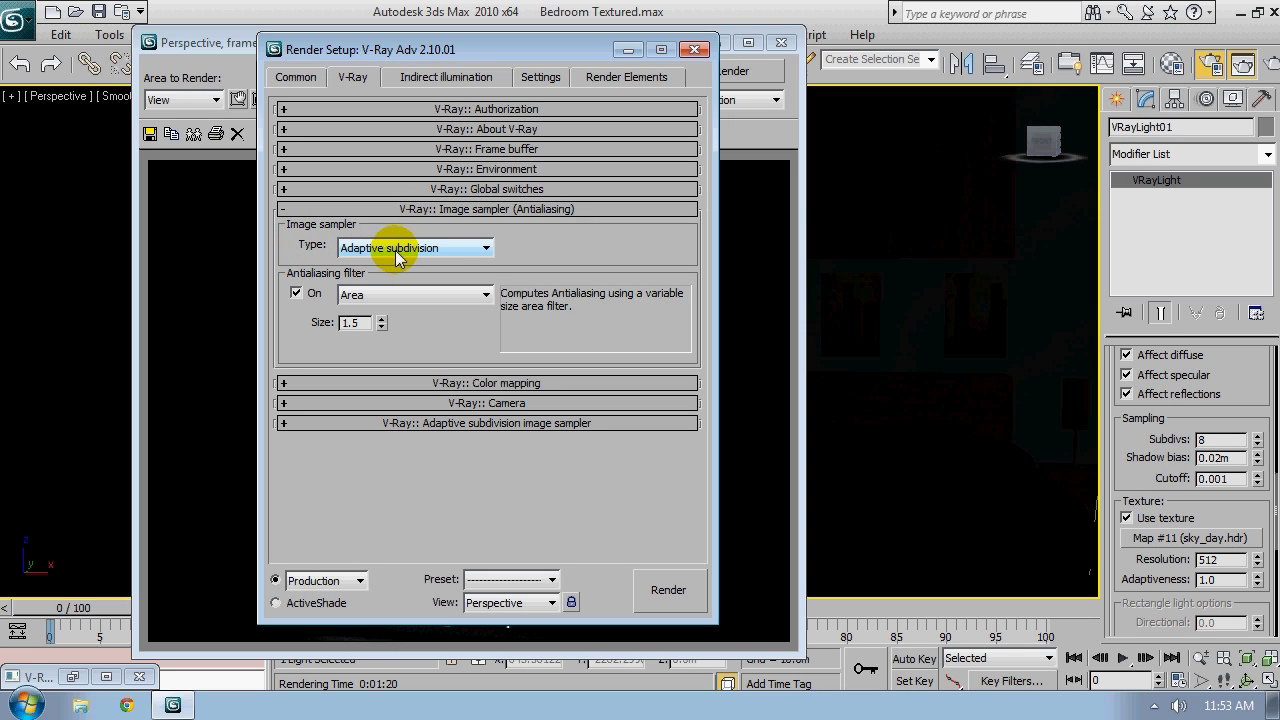
{"action": "left_click", "coordinate": [447, 422]}
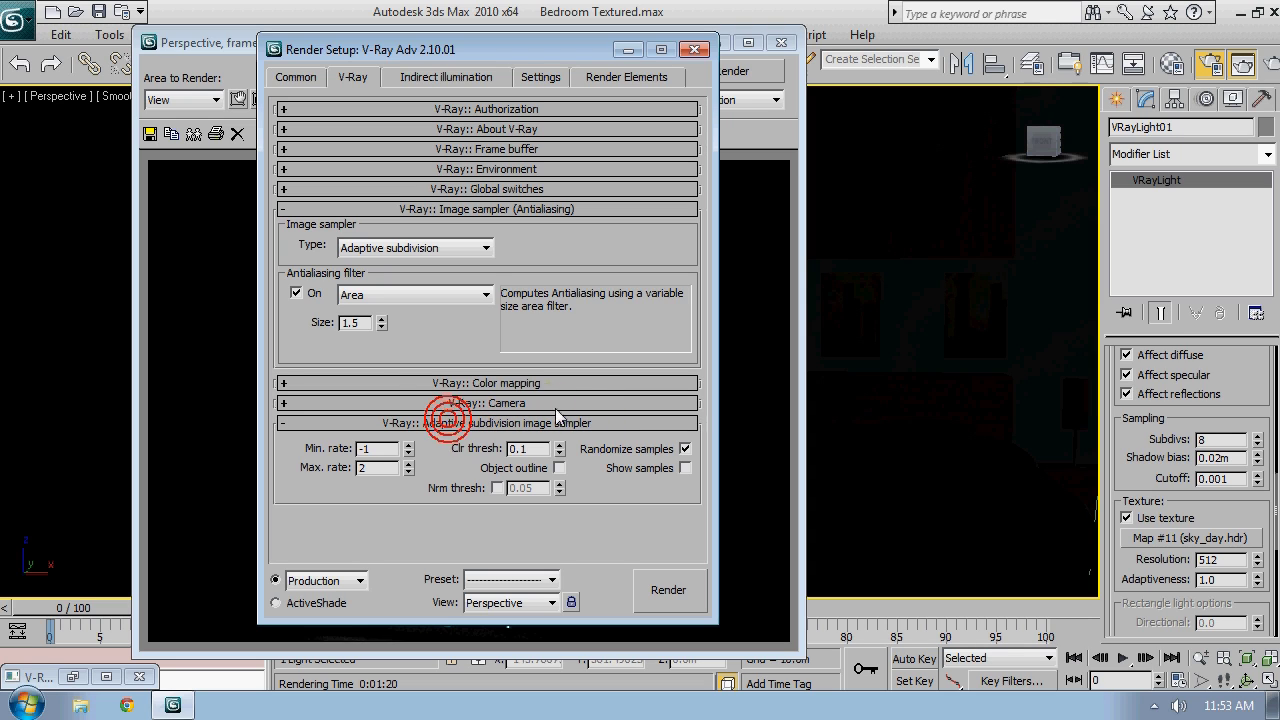
{"action": "double_click", "coordinate": [366, 448]}
{"action": "double_click", "coordinate": [362, 467]}
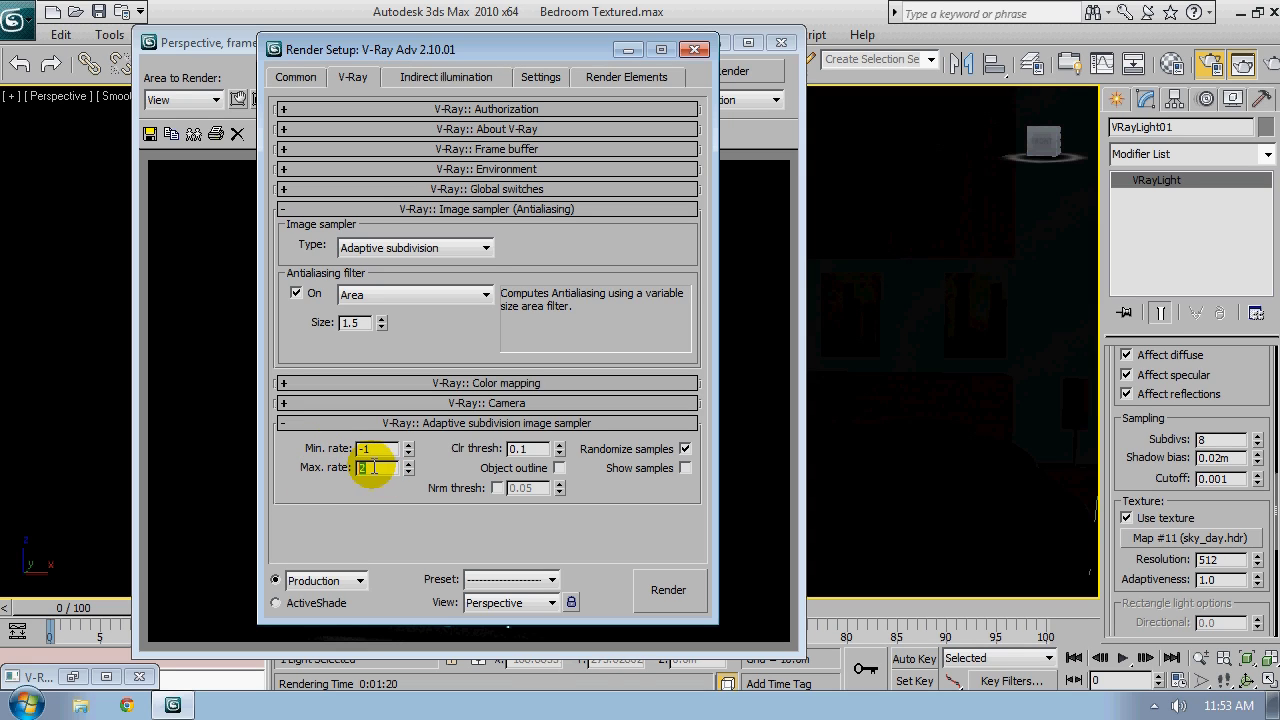
{"action": "left_click", "coordinate": [534, 459]}
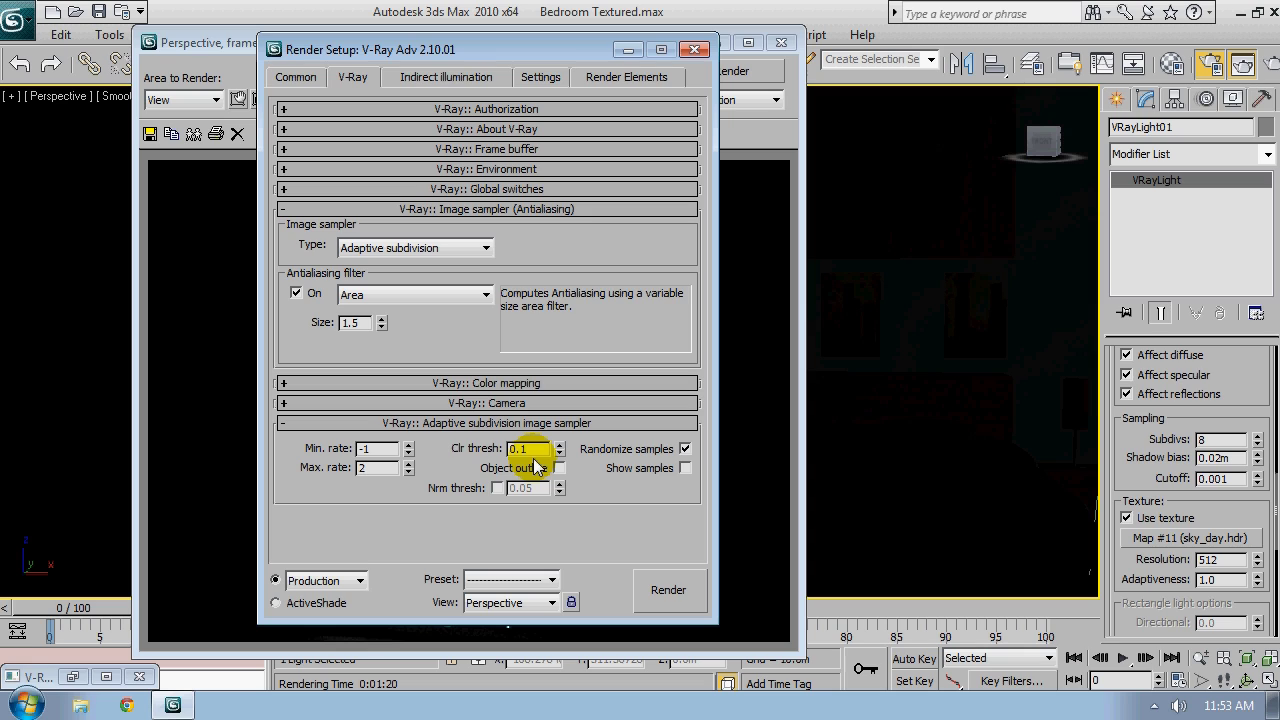
{"action": "double_click", "coordinate": [375, 449]}
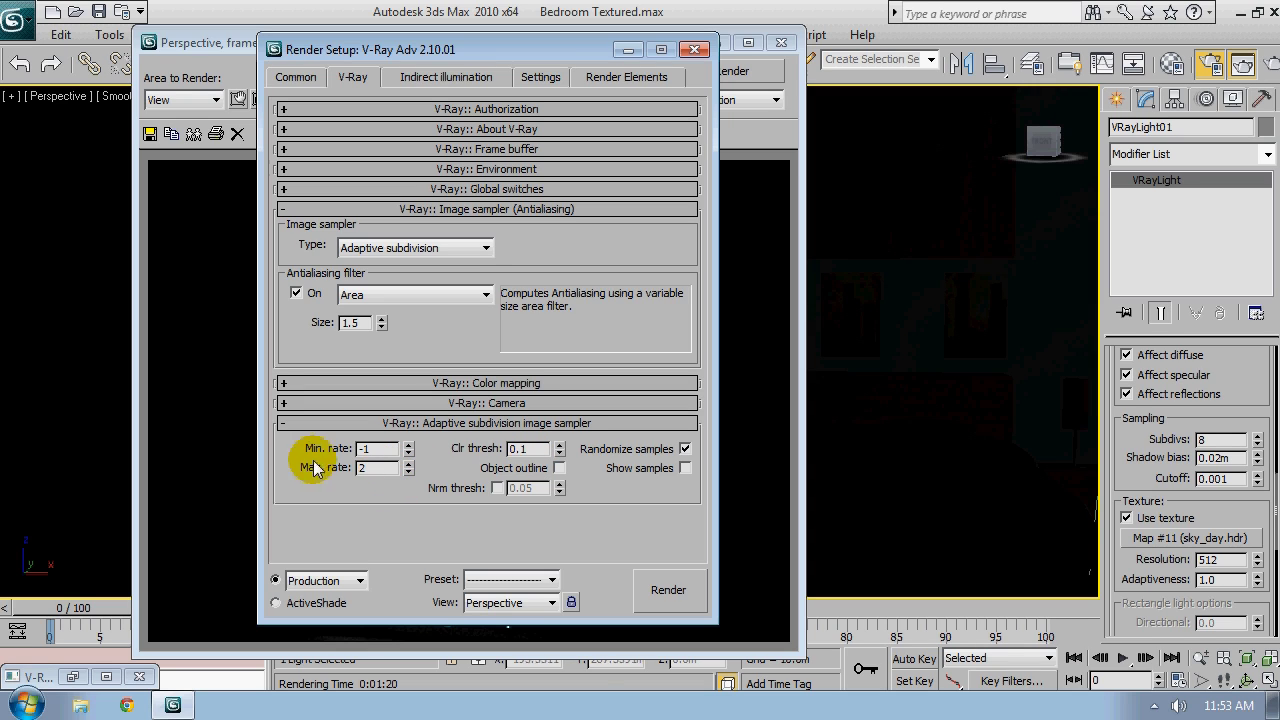
{"action": "left_click", "coordinate": [366, 469]}
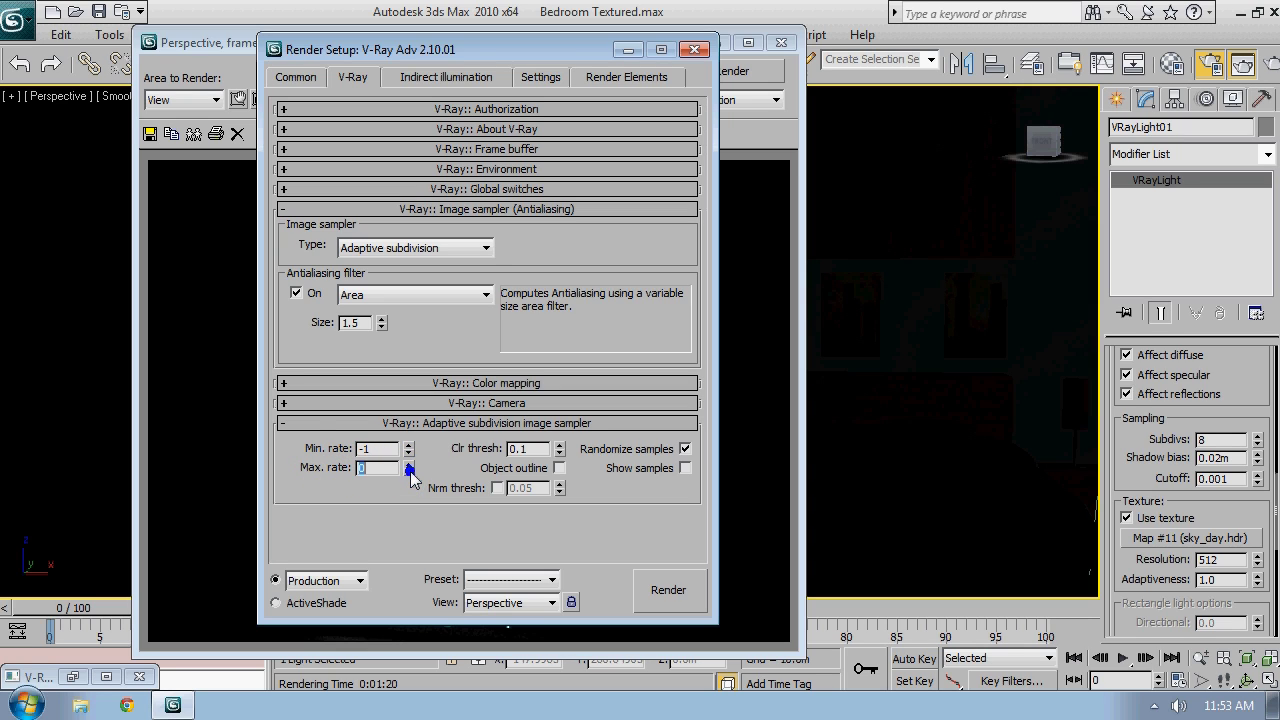
Render a 320x240 test of the bedroom view and inspect it in the frame buffer
{"action": "left_click", "coordinate": [676, 590]}
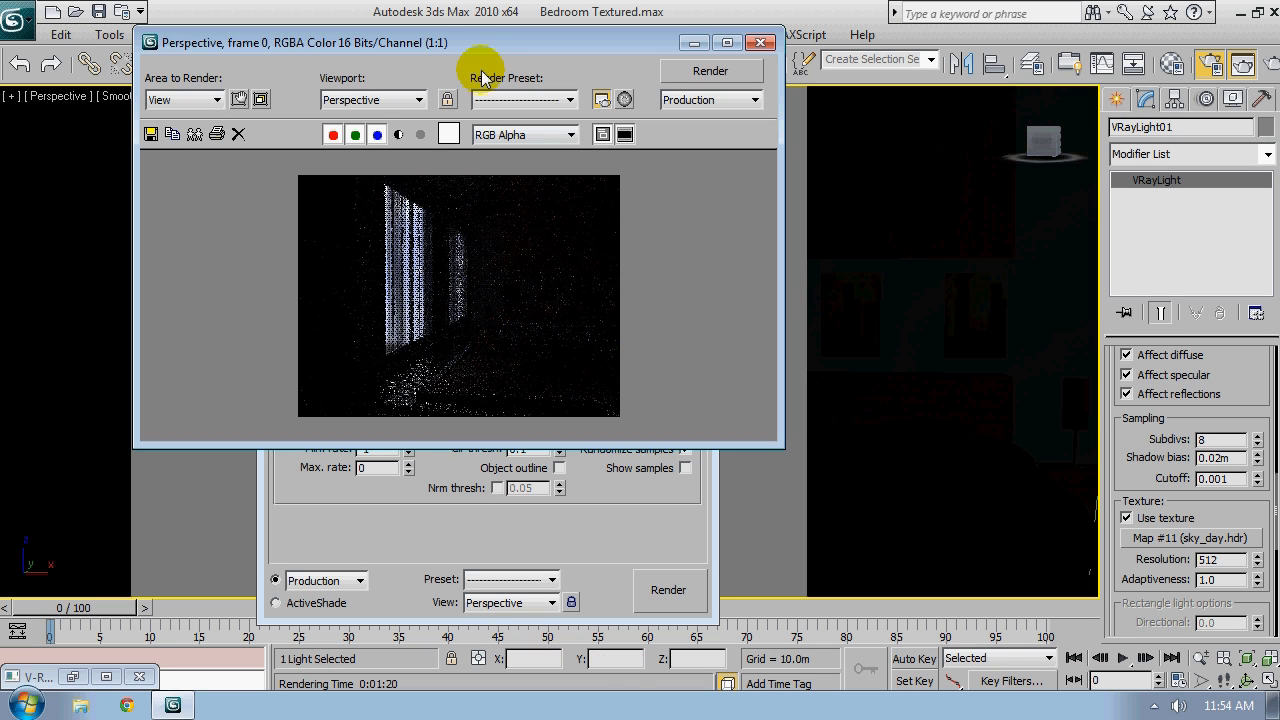
{"action": "left_click_drag", "start_coordinate": [477, 42], "coordinate": [911, 132]}
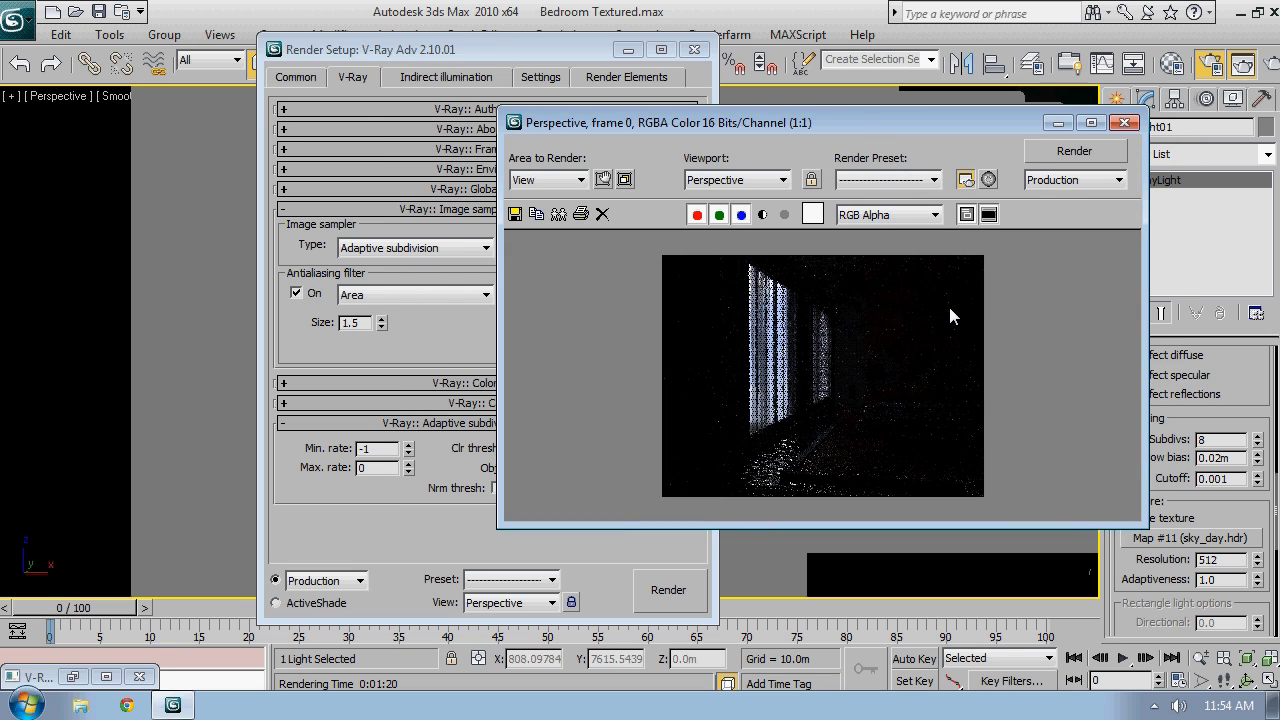
{"action": "left_click", "coordinate": [1013, 328]}
{"action": "left_click_drag", "start_coordinate": [1013, 323], "coordinate": [1059, 260]}
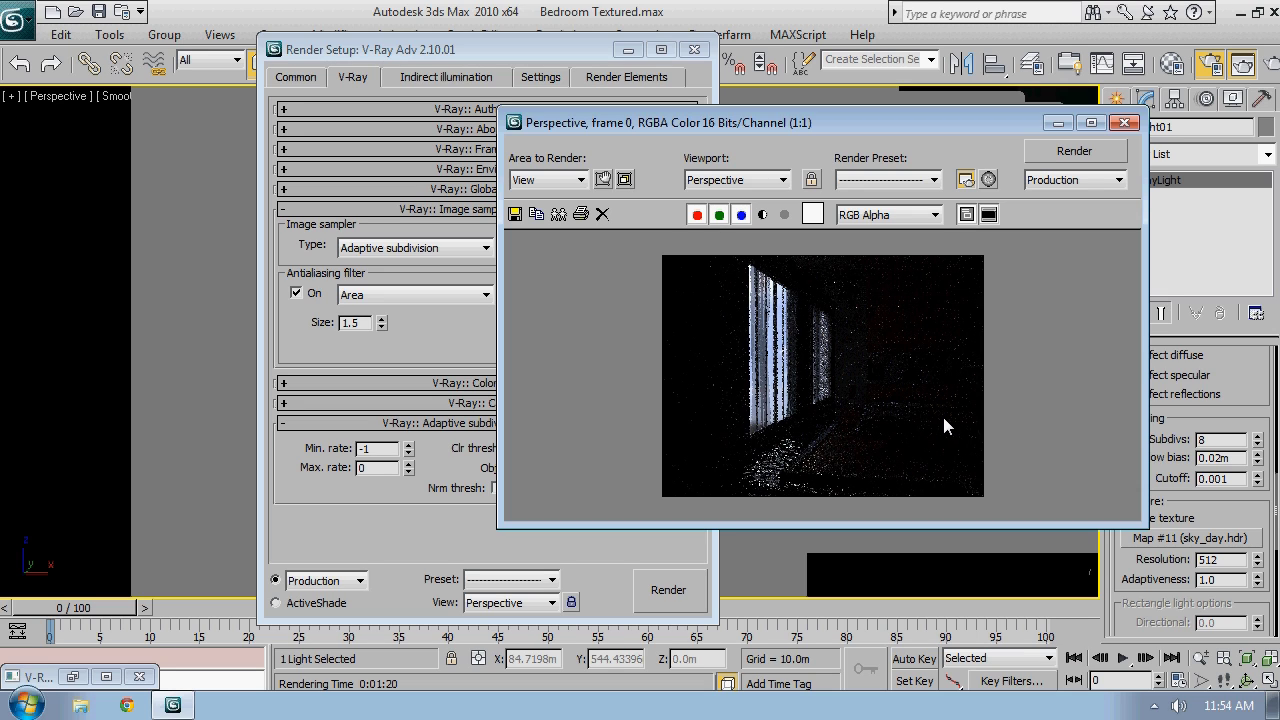
{"action": "left_click", "coordinate": [977, 395]}
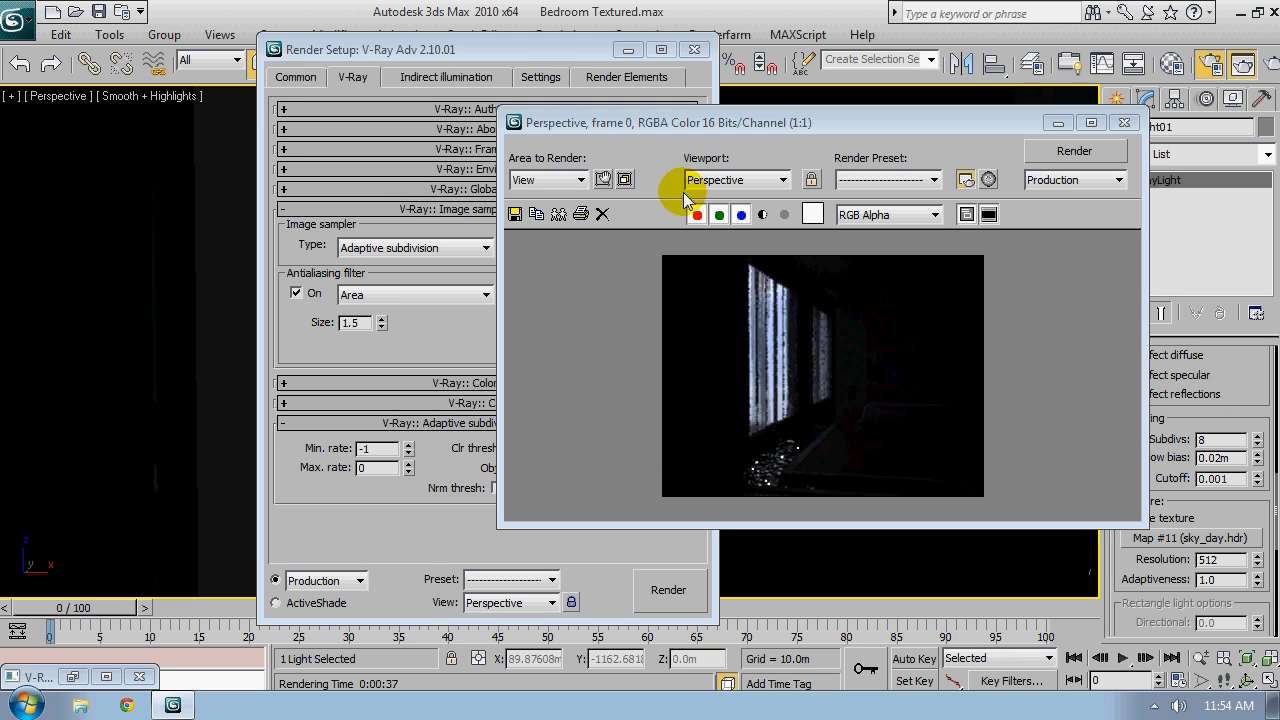
Close Render Setup and move the rendered image window to the left
{"action": "left_click_drag", "start_coordinate": [487, 47], "coordinate": [282, 55]}
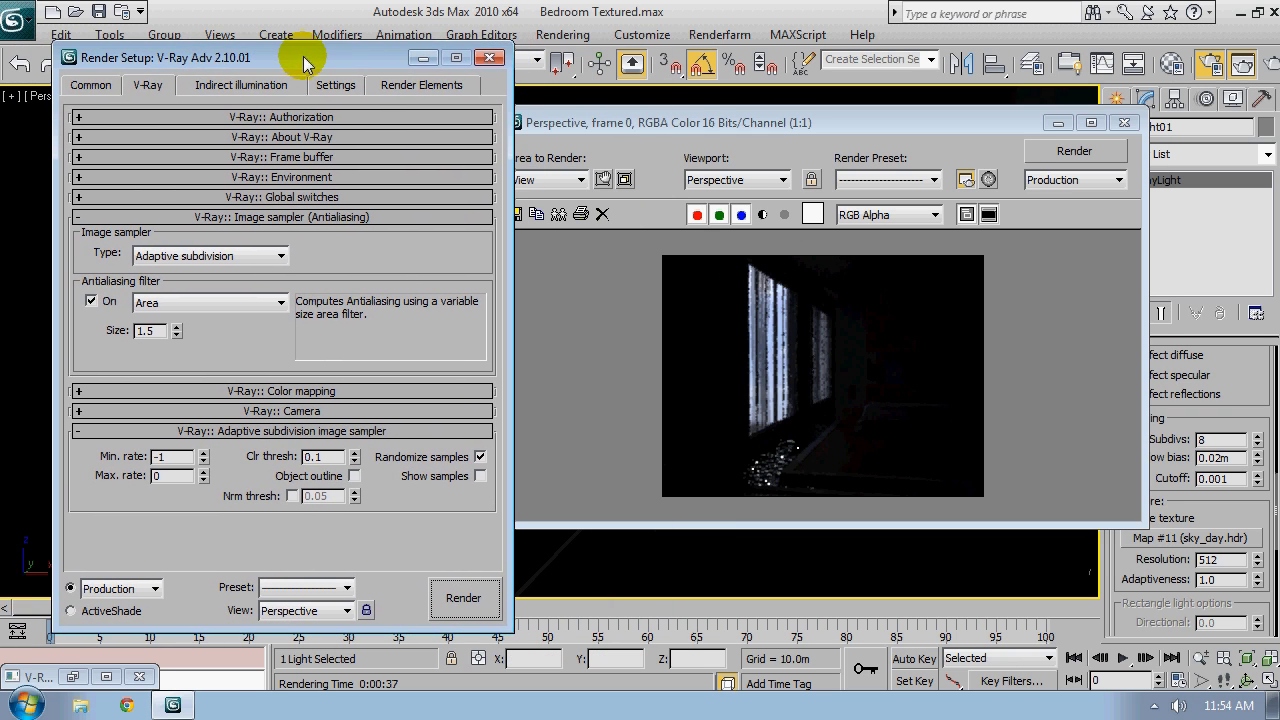
{"action": "left_click", "coordinate": [489, 59]}
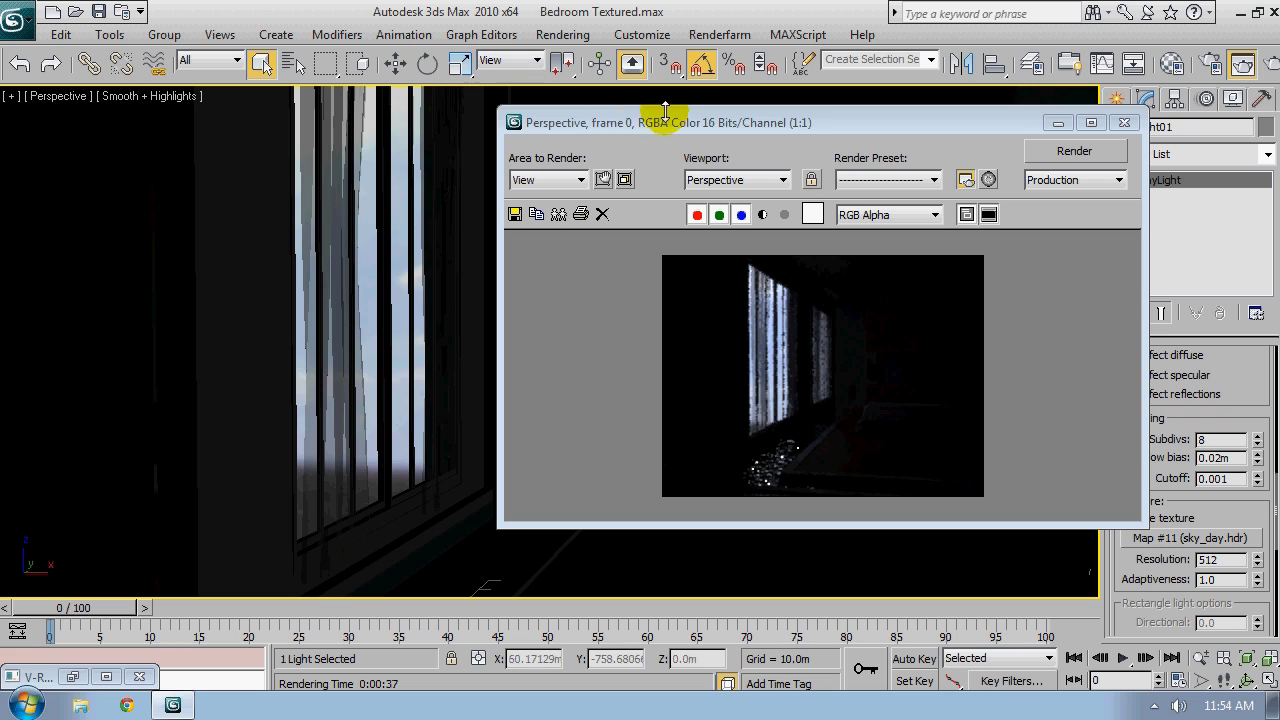
{"action": "left_click_drag", "start_coordinate": [995, 130], "coordinate": [671, 137]}
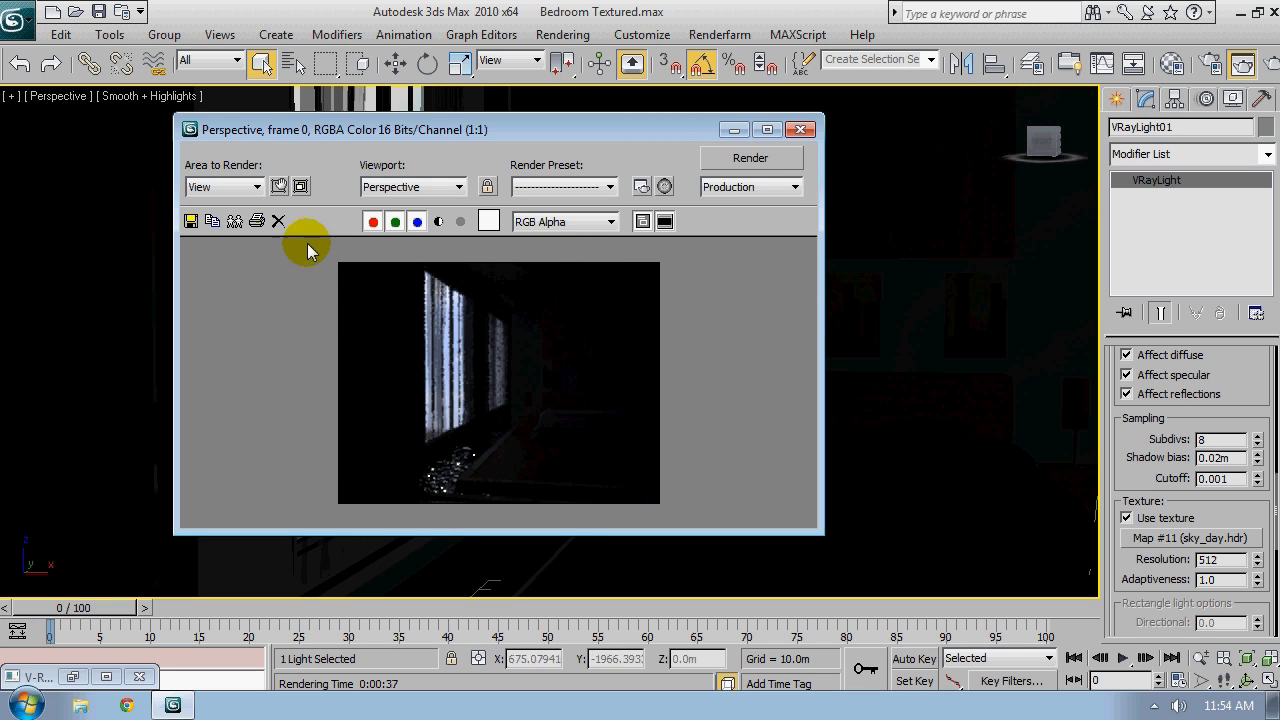
Turn on Gamma/LUT correction in Preferences with a gamma of 2.2
{"action": "left_click", "coordinate": [642, 34]}
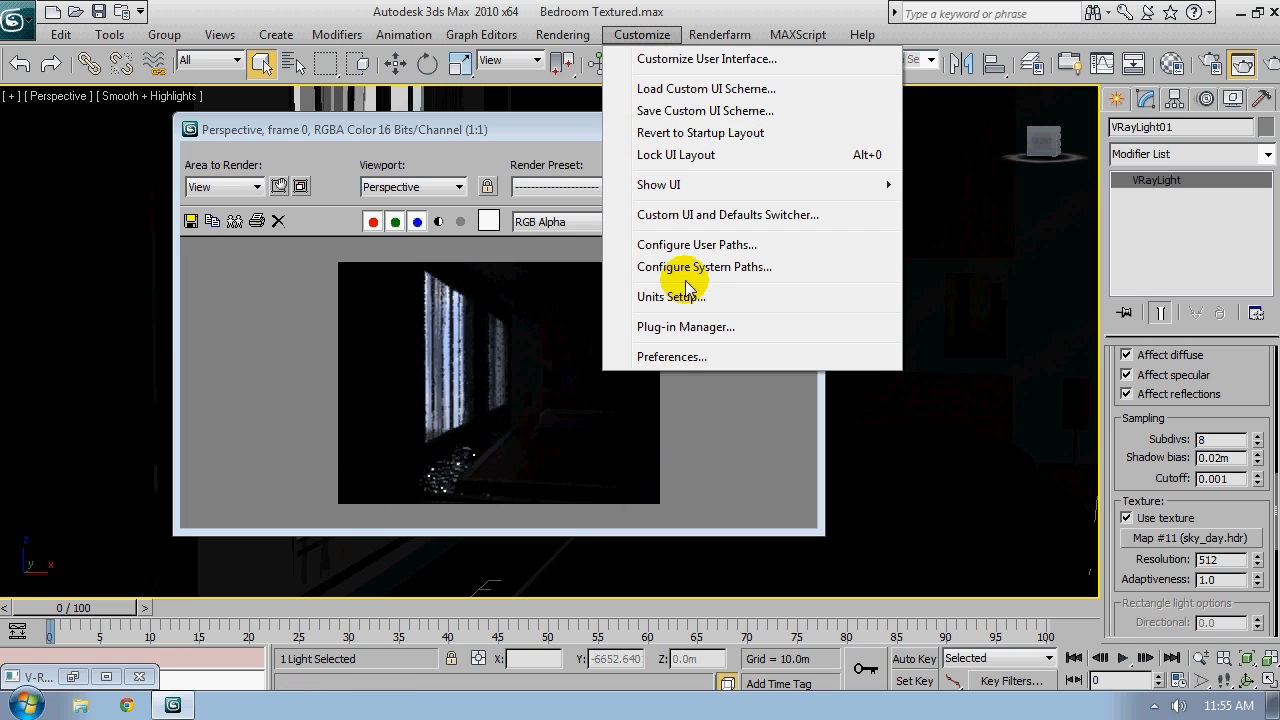
{"action": "left_click", "coordinate": [680, 357]}
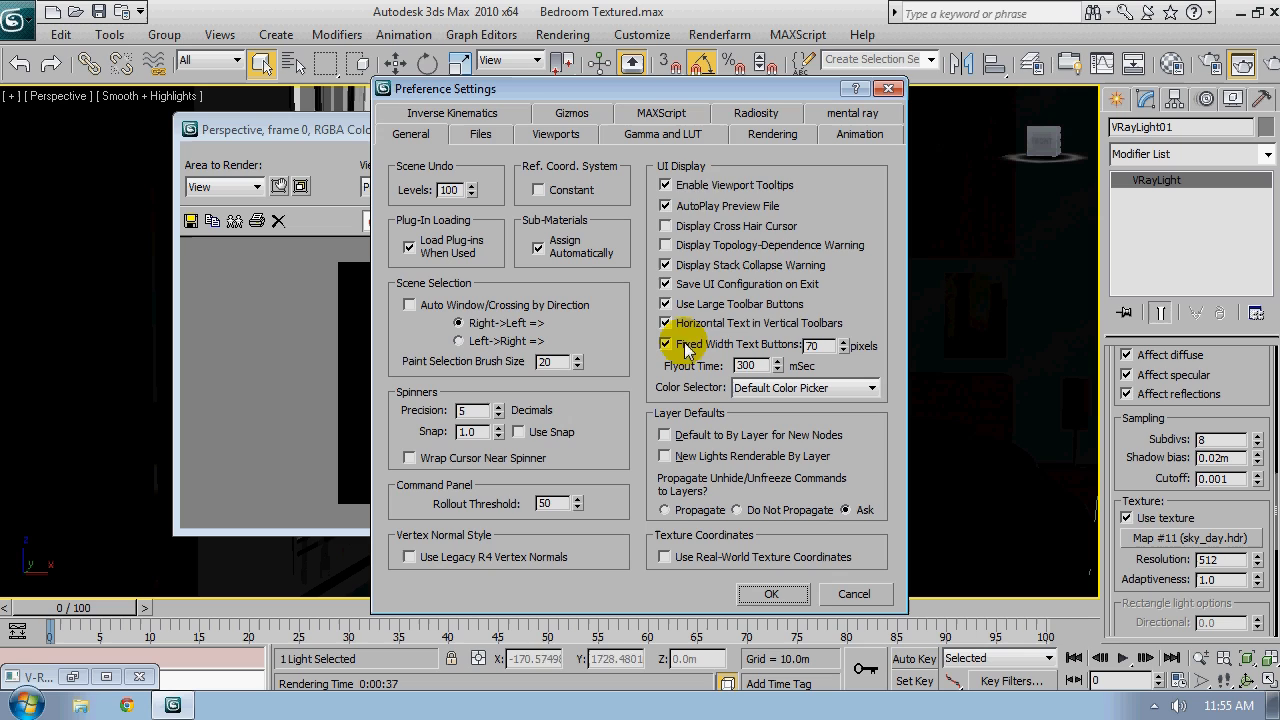
{"action": "left_click", "coordinate": [692, 136]}
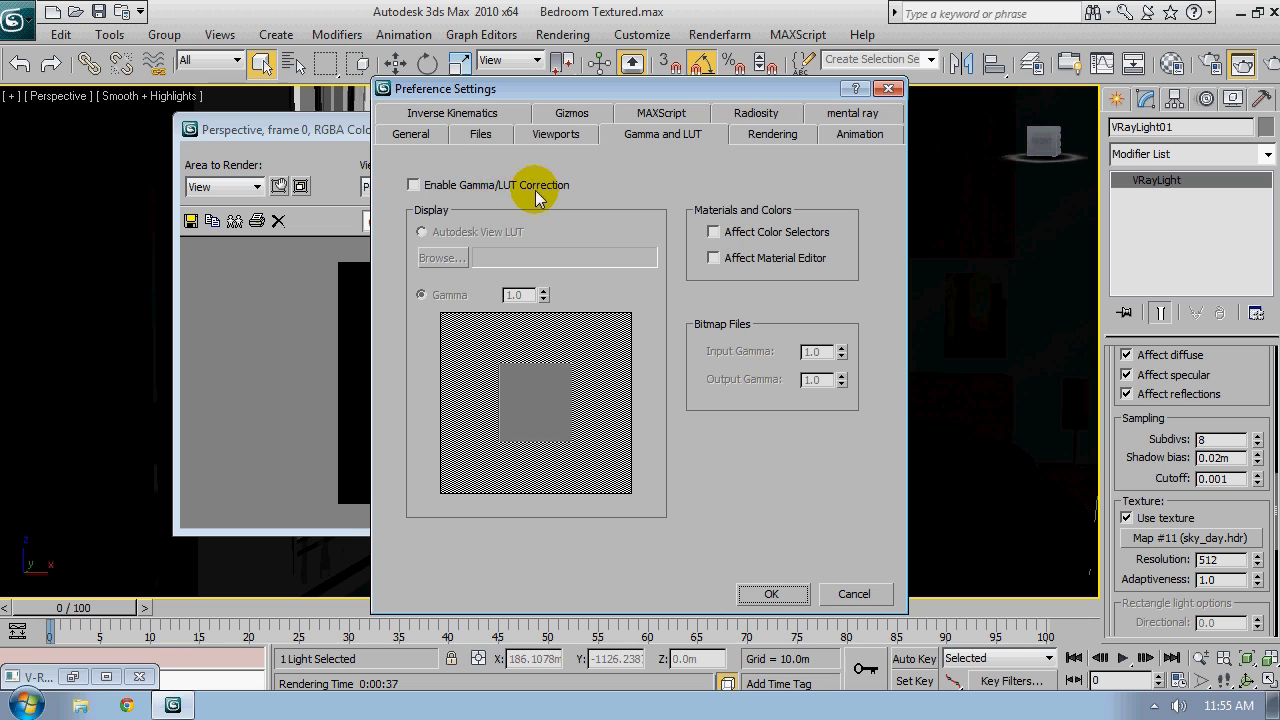
{"action": "left_click", "coordinate": [432, 186]}
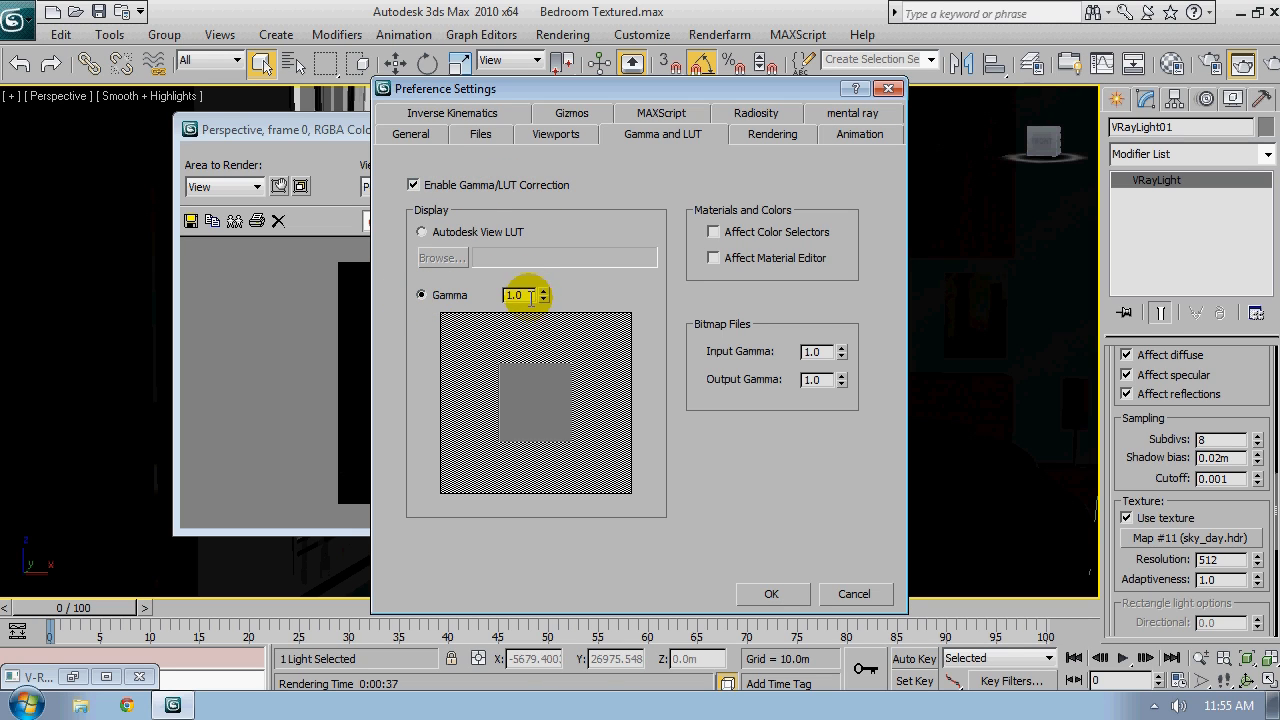
{"action": "double_click", "coordinate": [517, 295]}
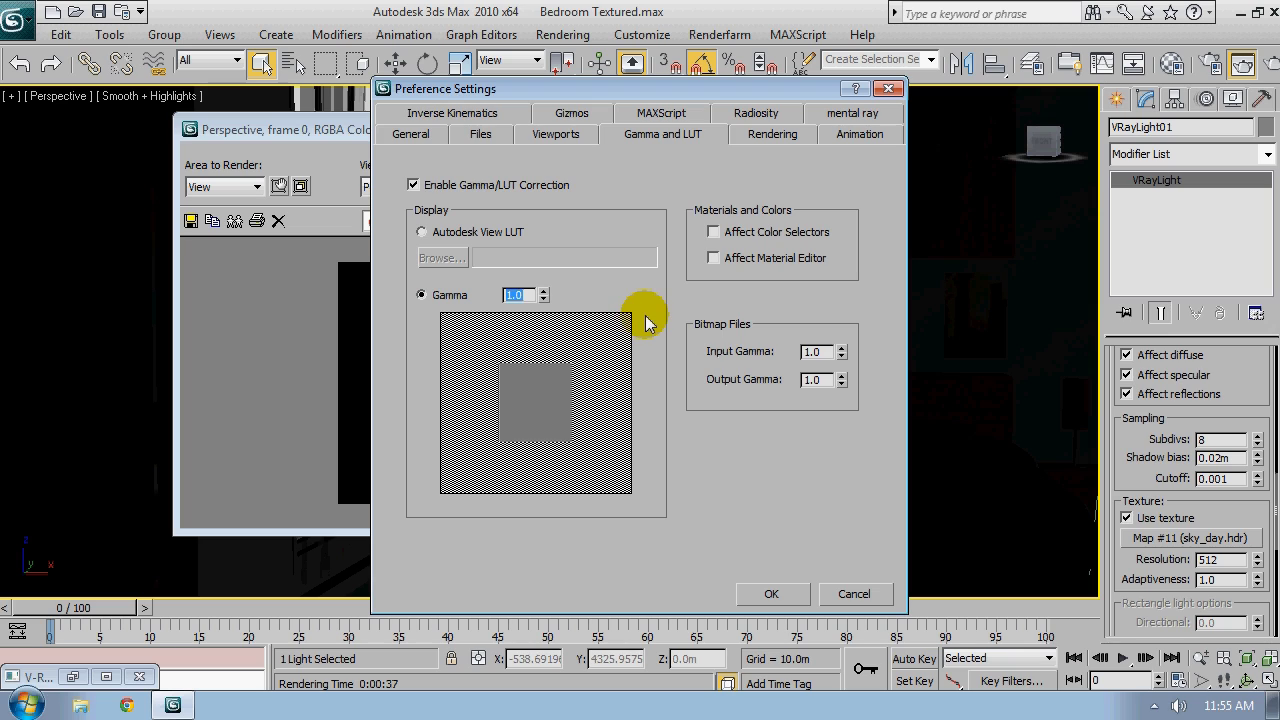
{"action": "type", "text": "2.2"}
{"action": "key", "text": "Return"}
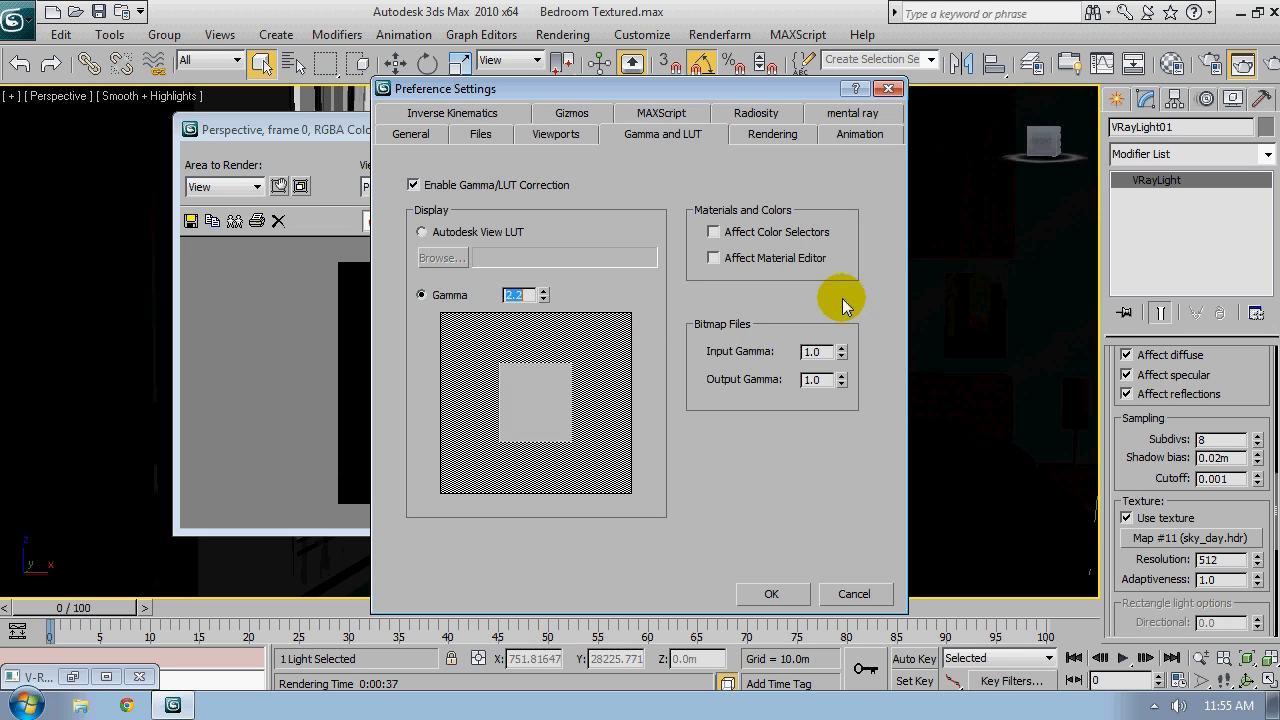
{"action": "left_click", "coordinate": [750, 590]}
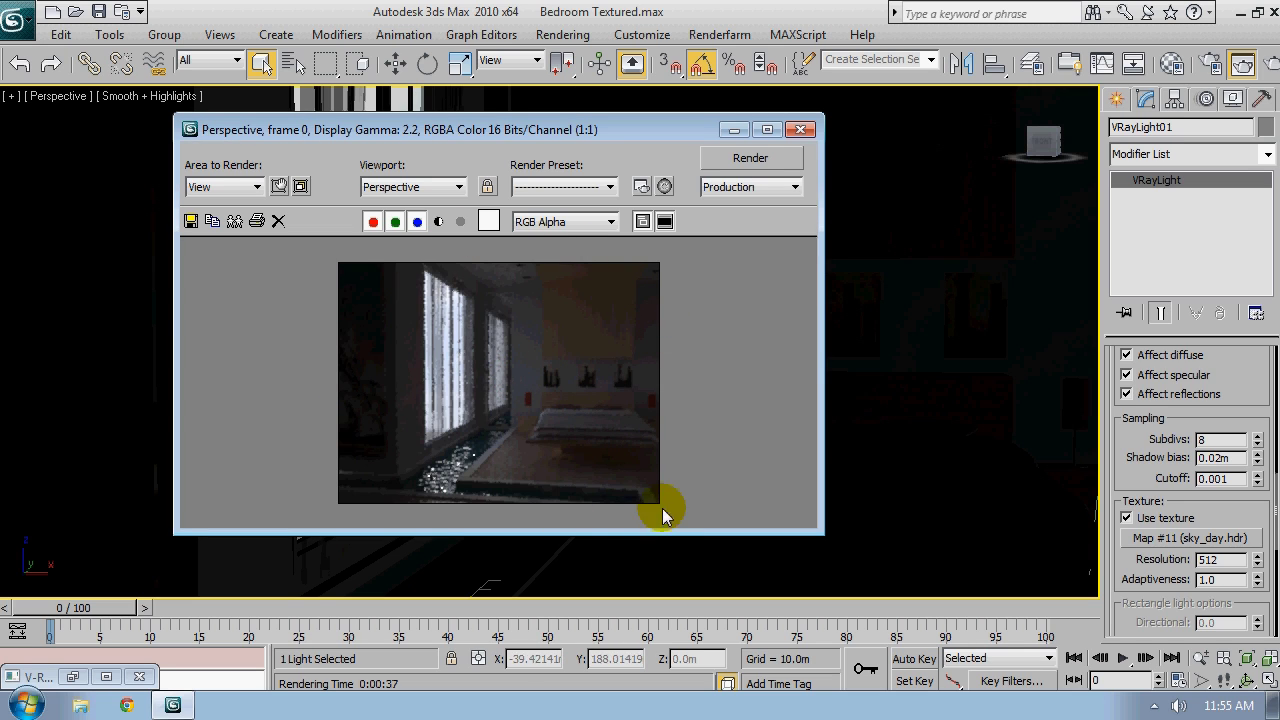
Zoom in to 2:1 and pan around the dark bedroom render, then zoom back to 1:1
{"action": "scroll", "coordinate": [559, 390], "scroll_direction": "up", "scroll_amount": 1}
{"action": "middle_click_drag", "start_coordinate": [724, 398], "coordinate": [583, 226]}
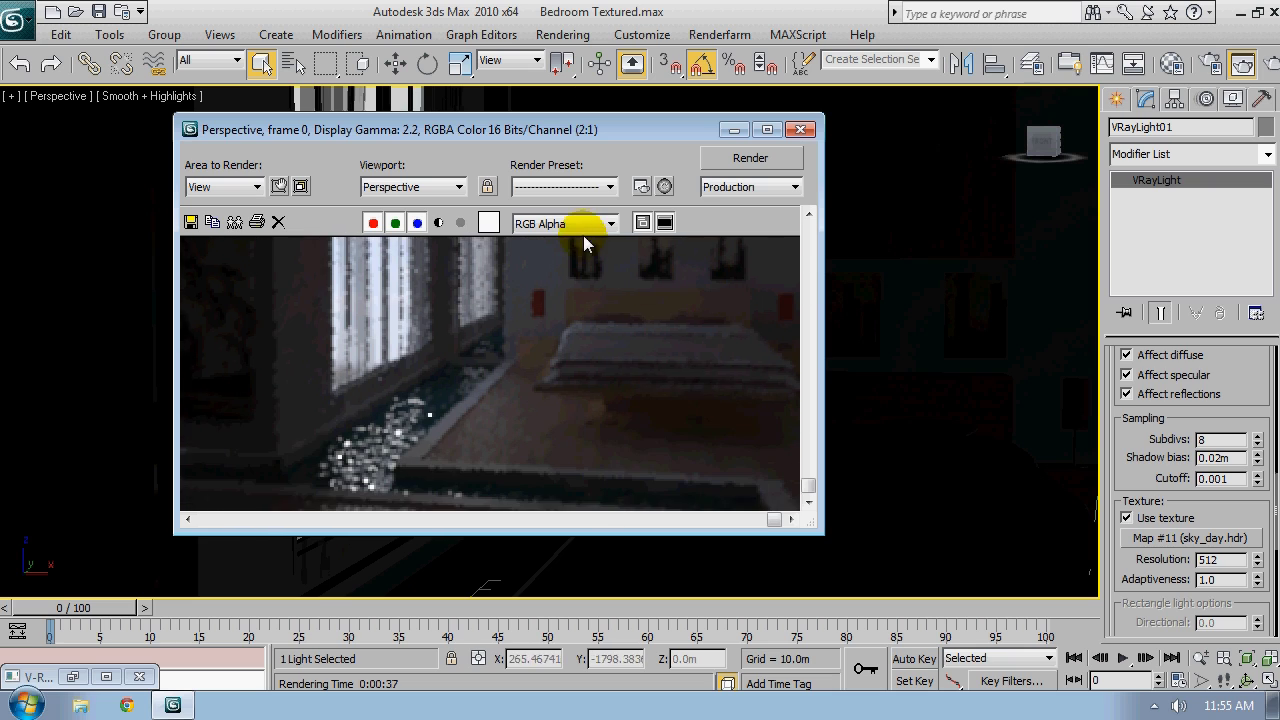
{"action": "middle_click_drag", "start_coordinate": [714, 323], "coordinate": [560, 363]}
{"action": "scroll", "coordinate": [560, 360], "scroll_direction": "down", "scroll_amount": 1}
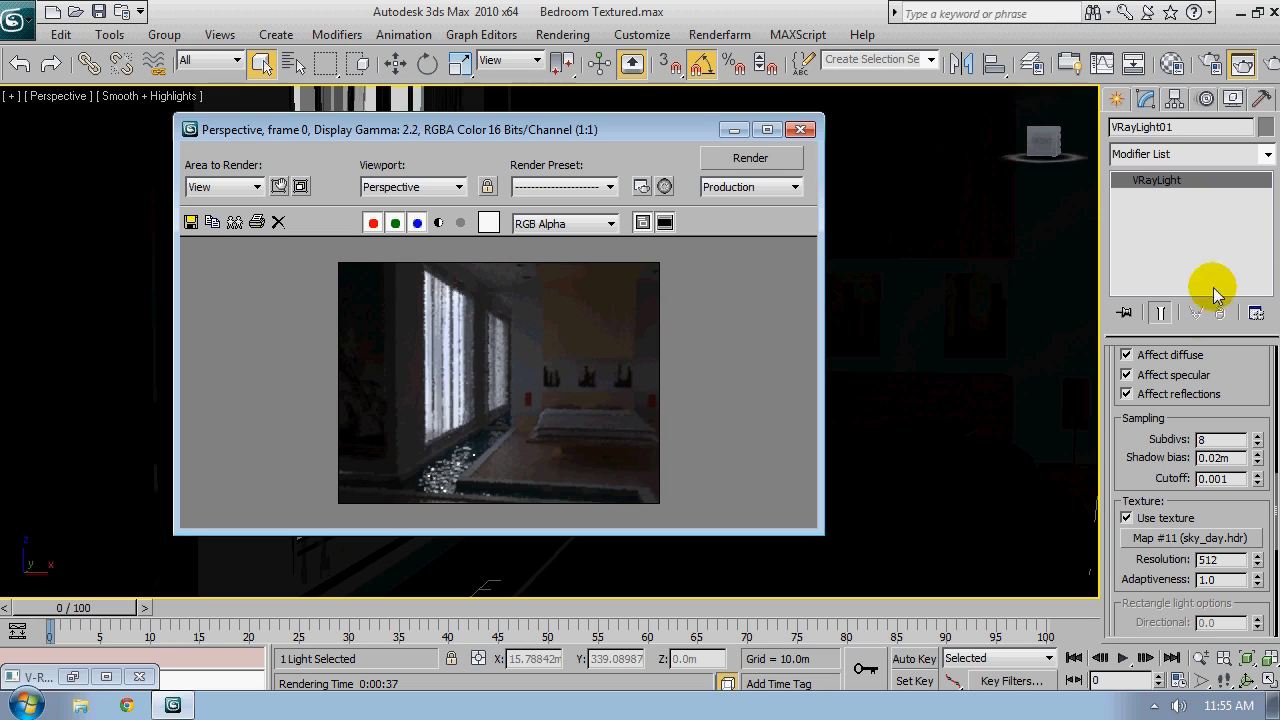
{"action": "left_click", "coordinate": [1137, 421]}
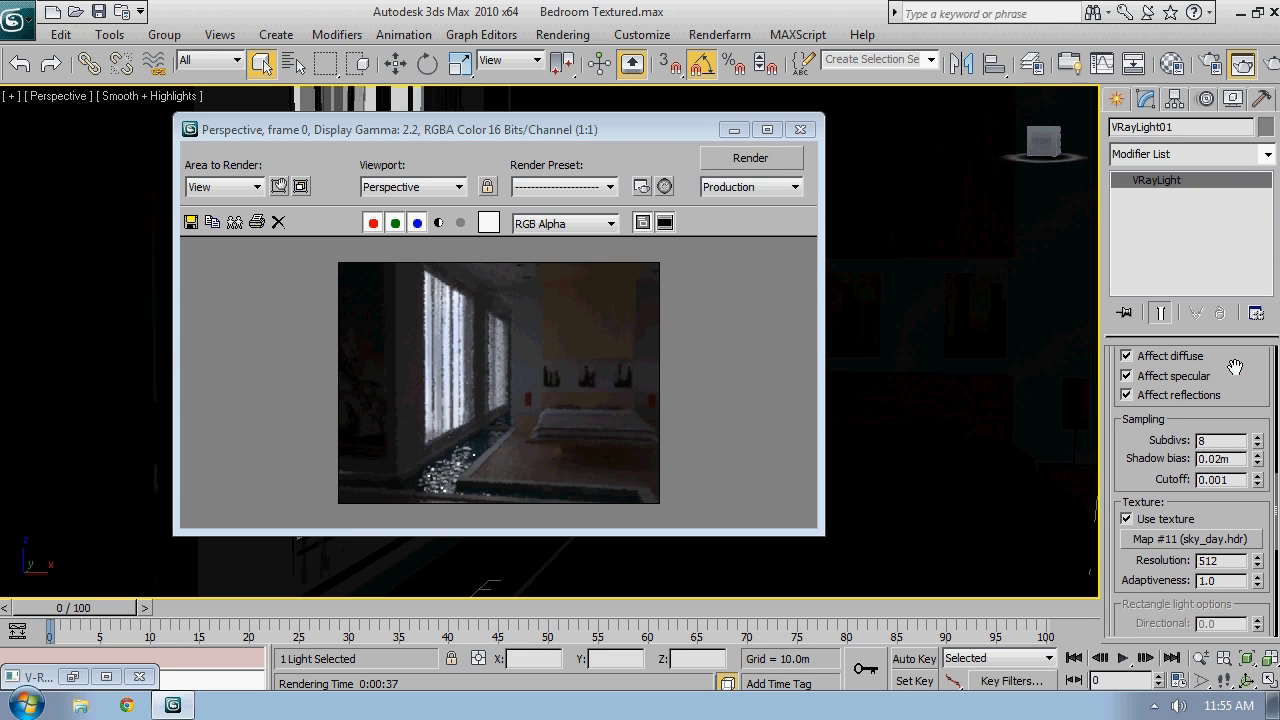
{"action": "scroll", "coordinate": [1261, 400], "scroll_direction": "up", "scroll_amount": 2}
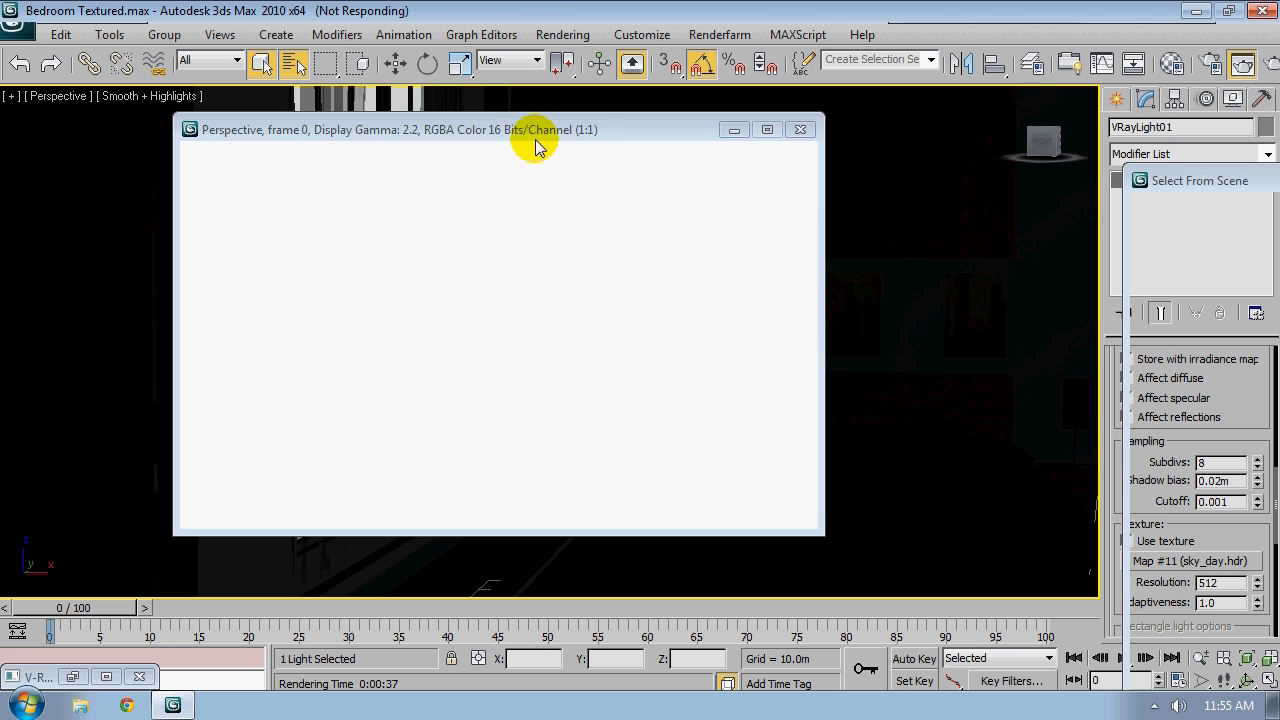
Hide geometry, shapes, helpers, groups and bones from the list, then pick VRayLight01
{"action": "left_click_drag", "start_coordinate": [1223, 177], "coordinate": [295, 68]}
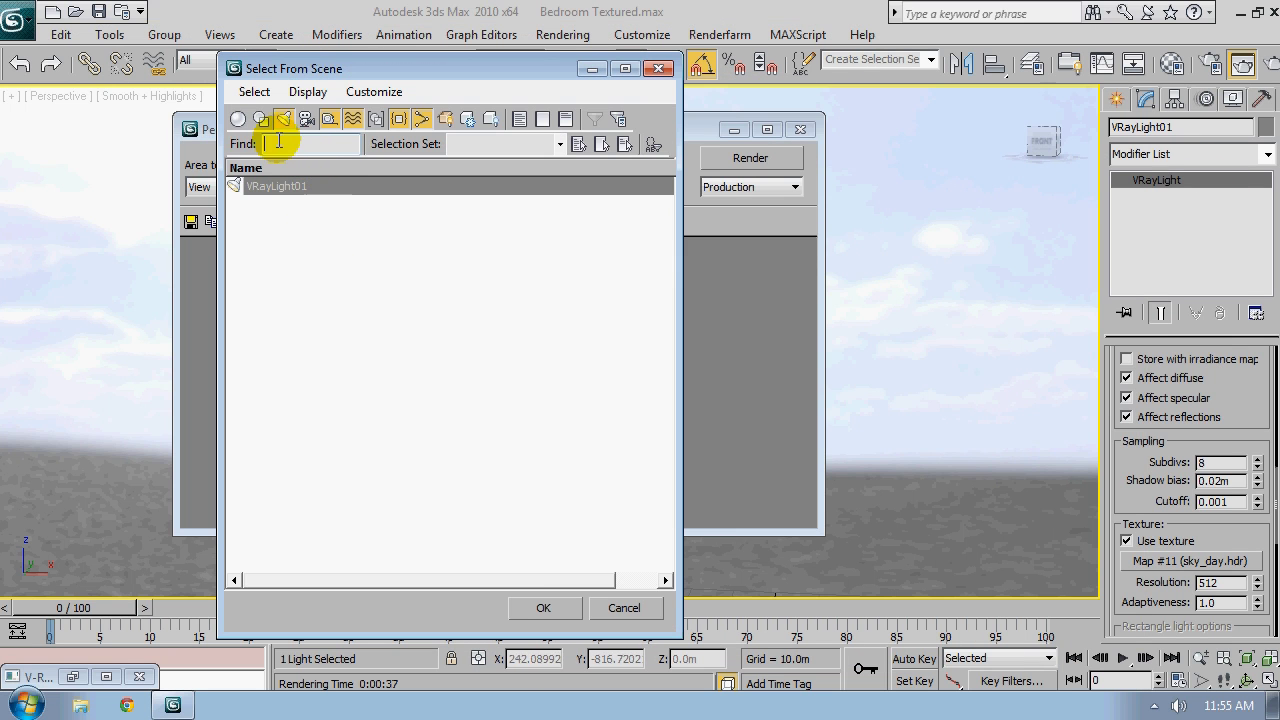
{"action": "left_click", "coordinate": [238, 119]}
{"action": "left_click", "coordinate": [260, 119]}
{"action": "left_click", "coordinate": [329, 119]}
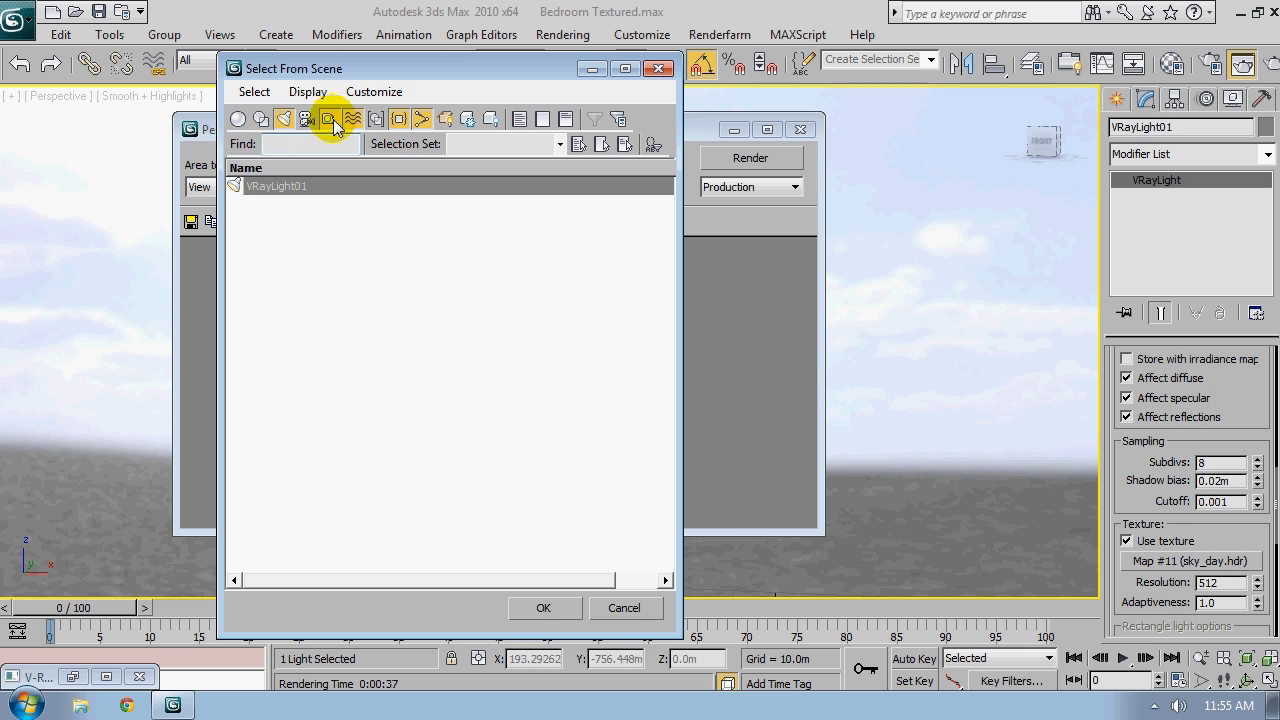
{"action": "left_click", "coordinate": [352, 119]}
{"action": "left_click", "coordinate": [399, 119]}
{"action": "left_click", "coordinate": [421, 119]}
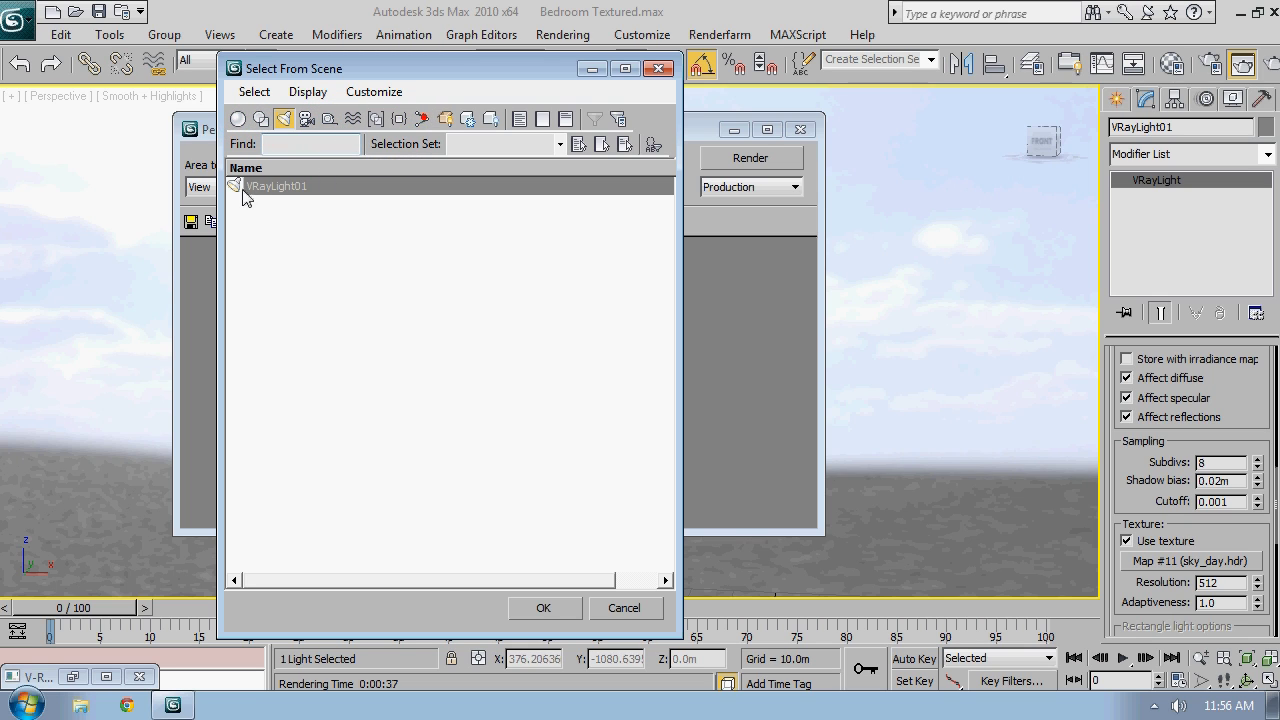
{"action": "double_click", "coordinate": [256, 188]}
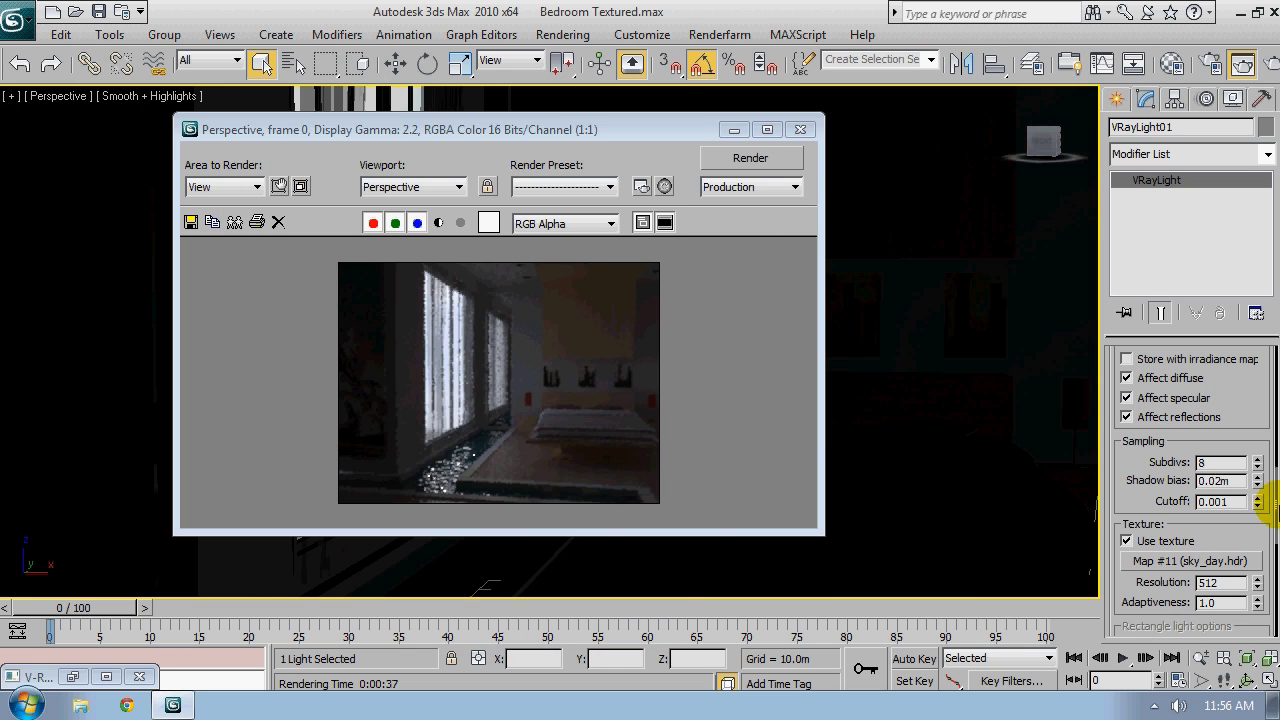
{"action": "scroll", "coordinate": [1248, 416], "scroll_direction": "up", "scroll_amount": 10}
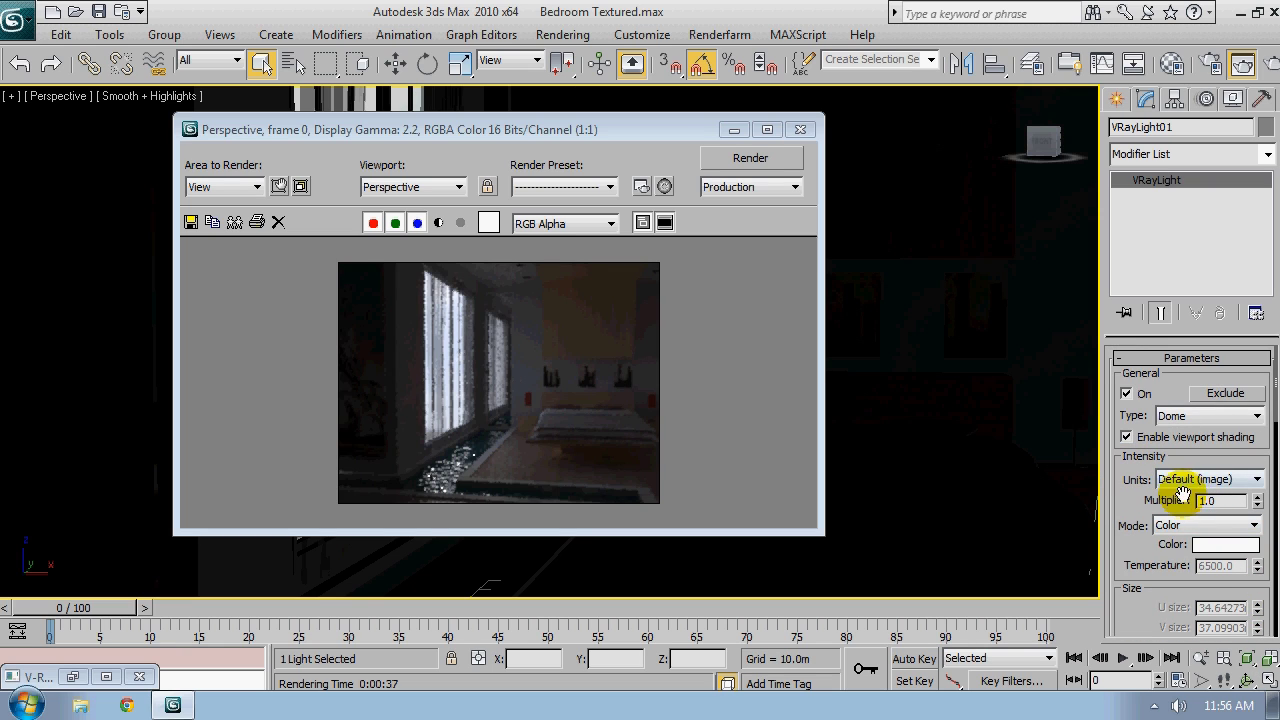
Set VRayLight01's multiplier to 2.0 and re-render the bedroom
{"action": "double_click", "coordinate": [1224, 500]}
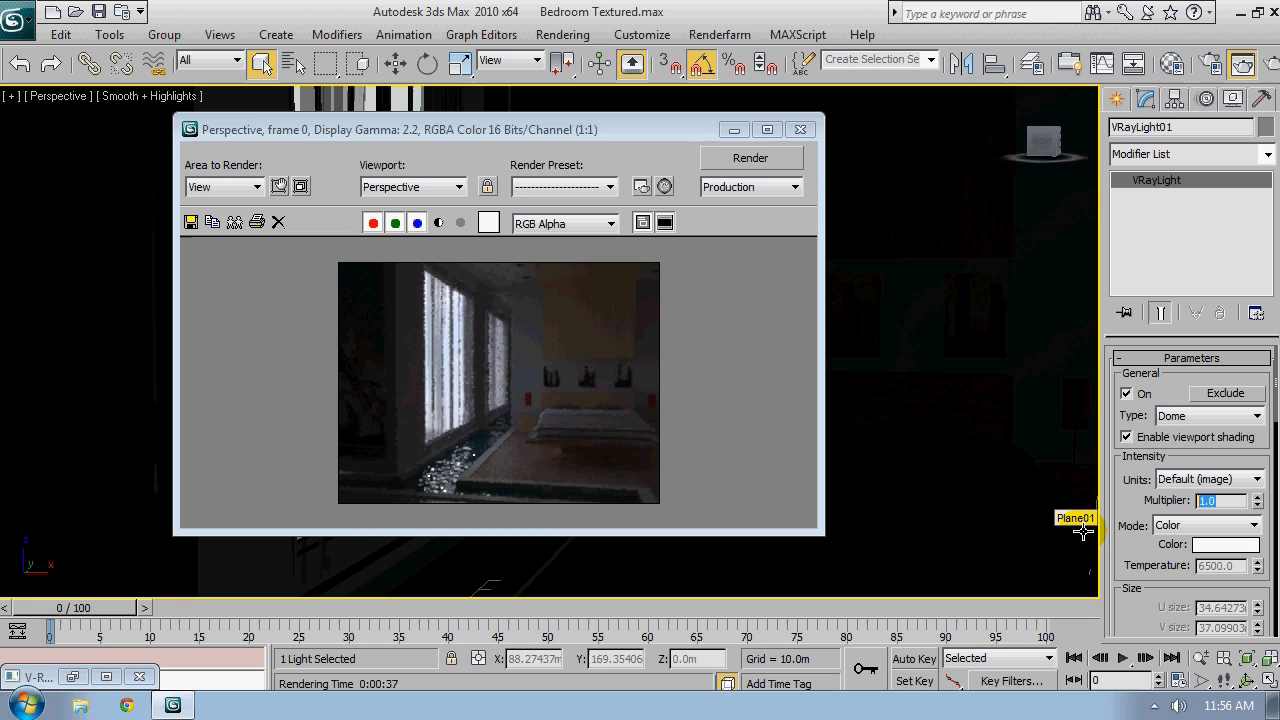
{"action": "type", "text": "2"}
{"action": "key", "text": "Return"}
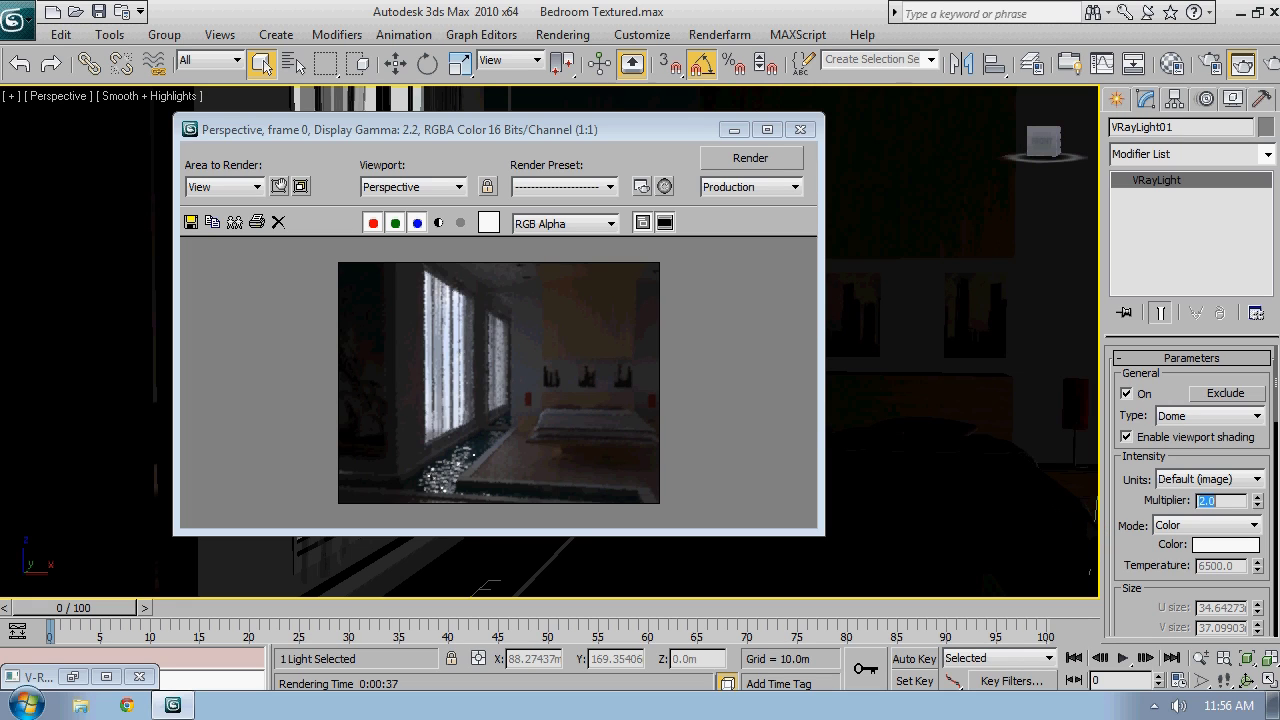
{"action": "left_click", "coordinate": [750, 157]}
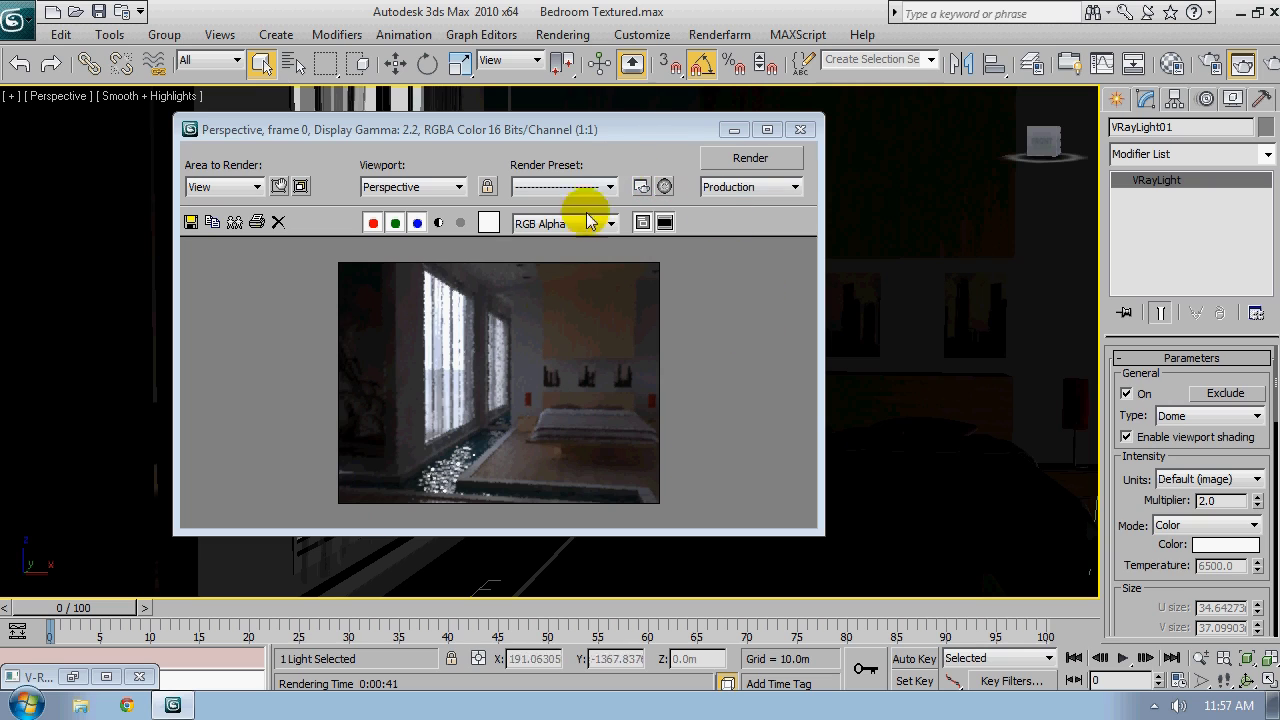
{"action": "left_click", "coordinate": [585, 427]}
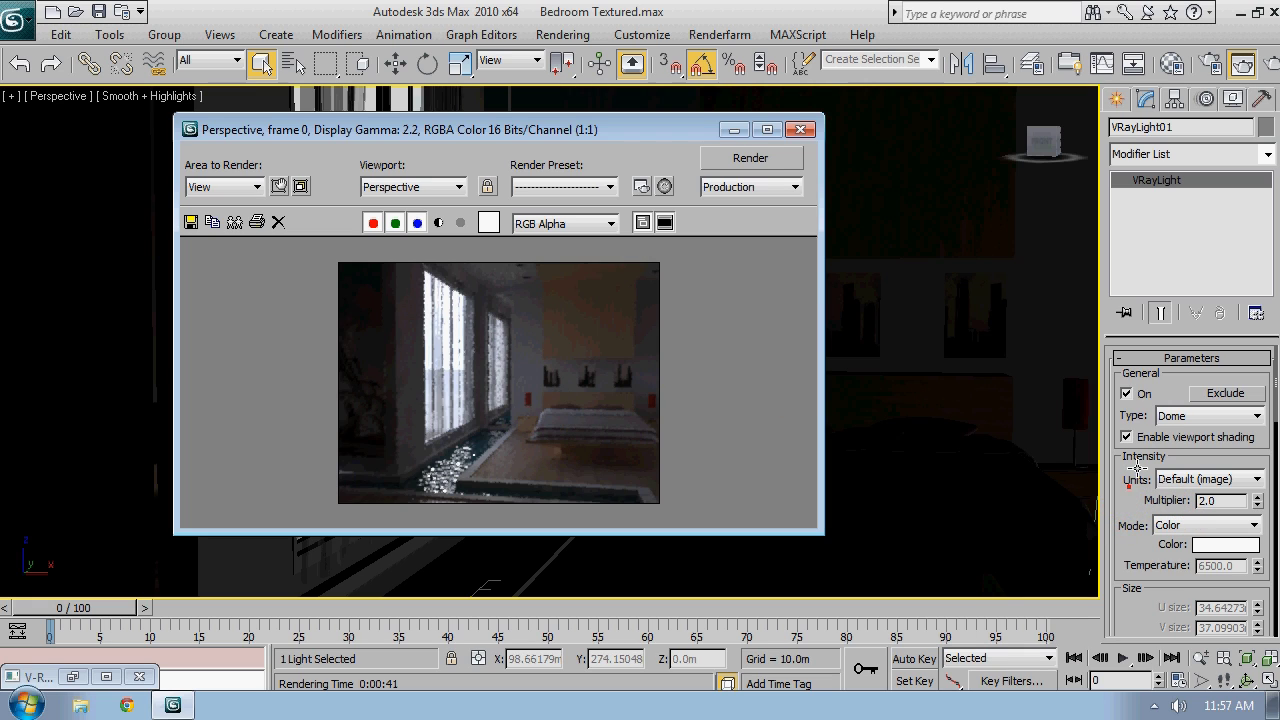
{"action": "left_click_drag", "start_coordinate": [1135, 490], "coordinate": [1135, 470]}
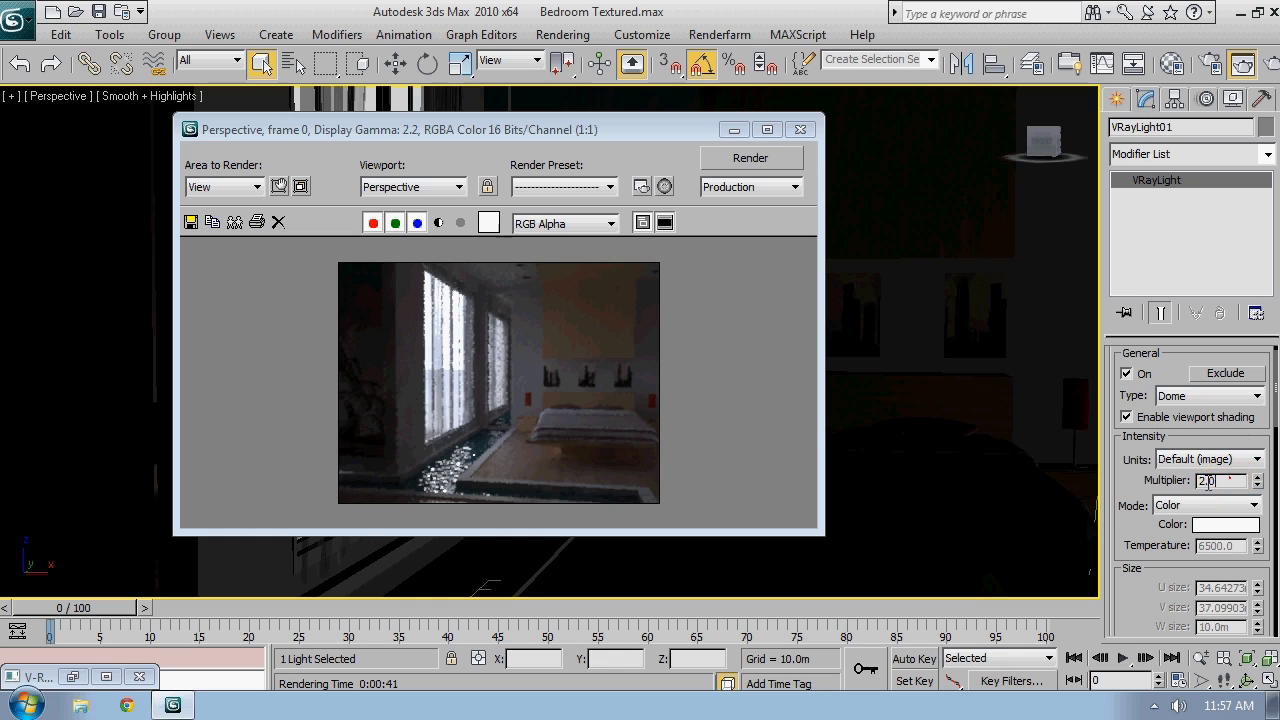
Raise the dome light multiplier to 4.0 and render the bedroom again
{"action": "double_click", "coordinate": [1230, 480]}
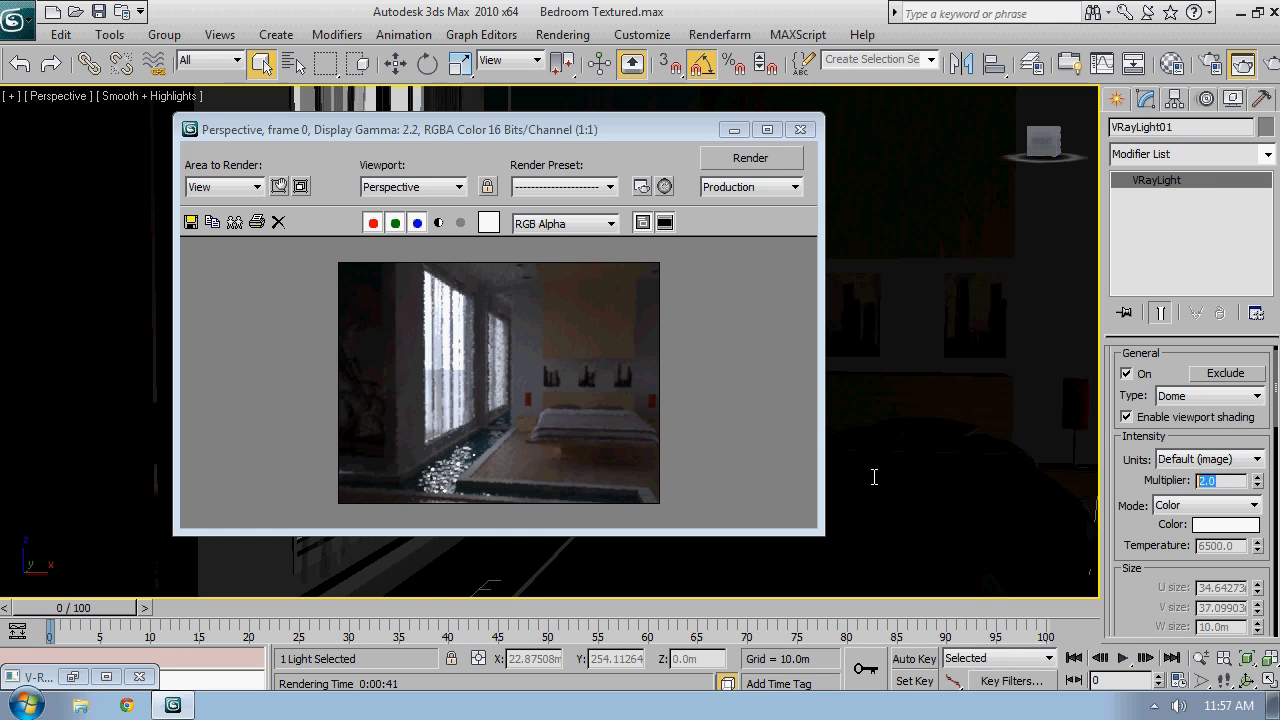
{"action": "left_click_drag", "start_coordinate": [1249, 500], "coordinate": [1246, 486]}
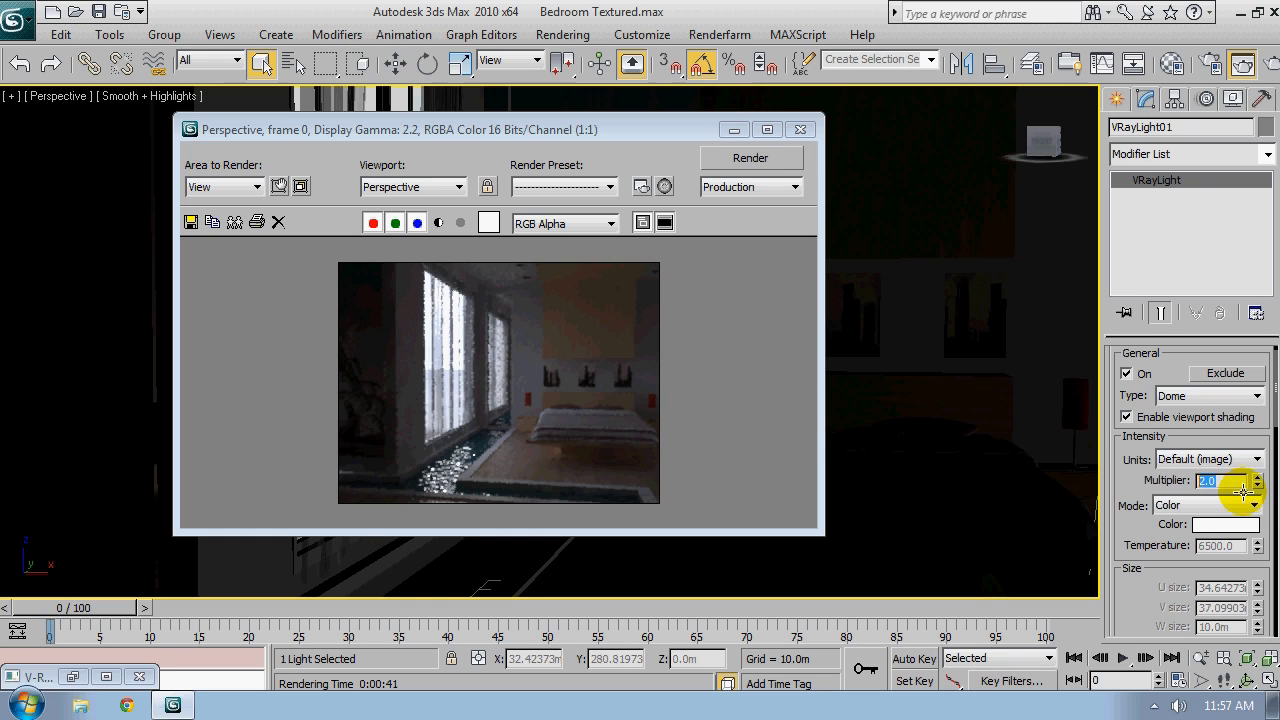
{"action": "left_click", "coordinate": [1205, 505]}
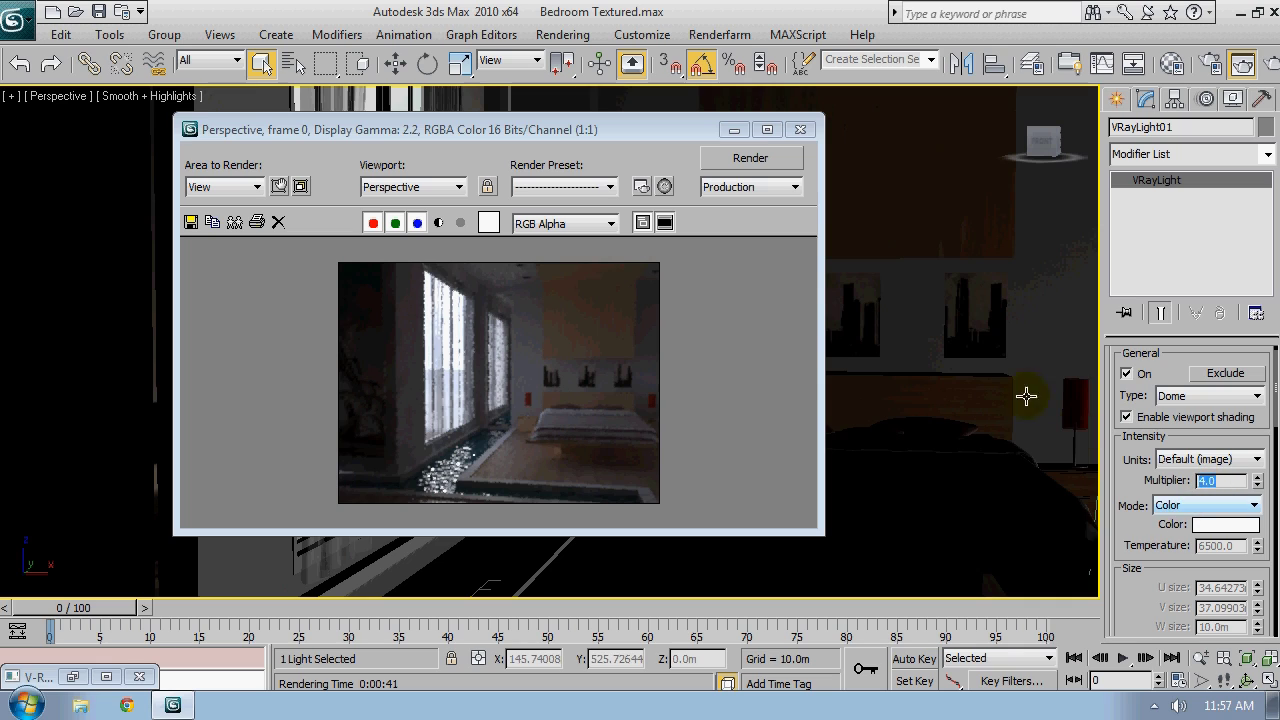
{"action": "left_click", "coordinate": [737, 157]}
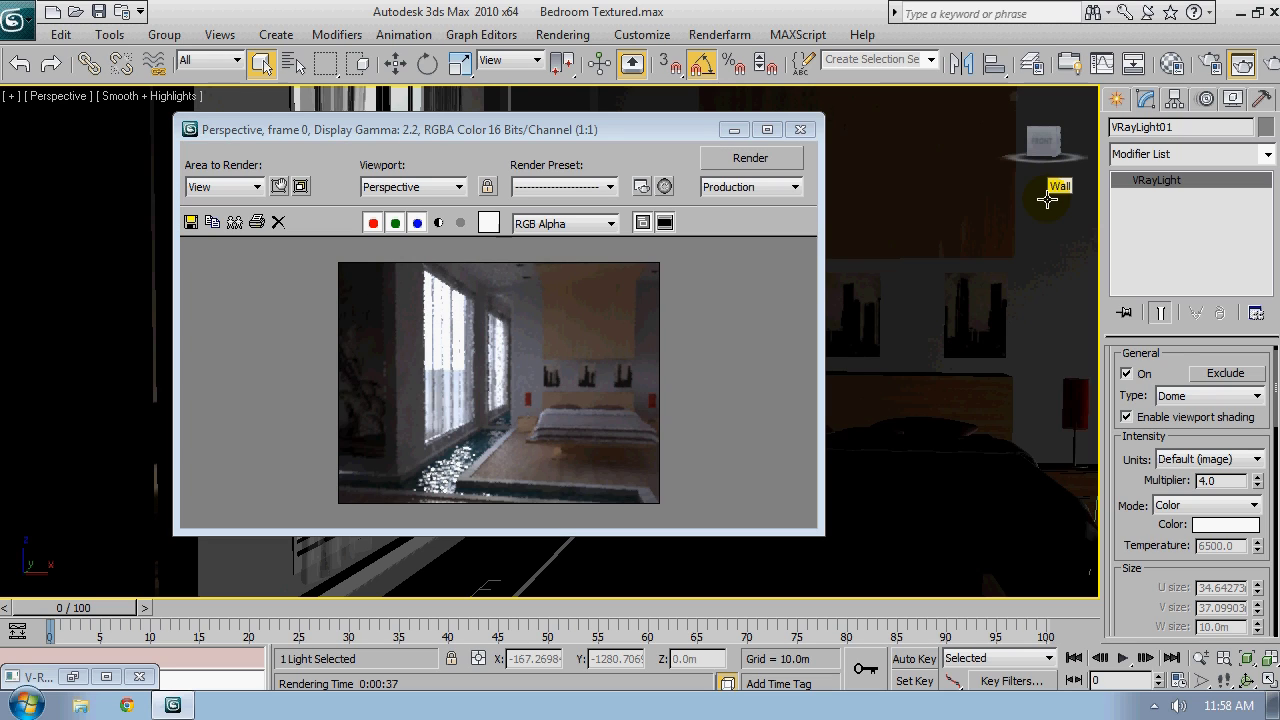
{"action": "left_click", "coordinate": [482, 443]}
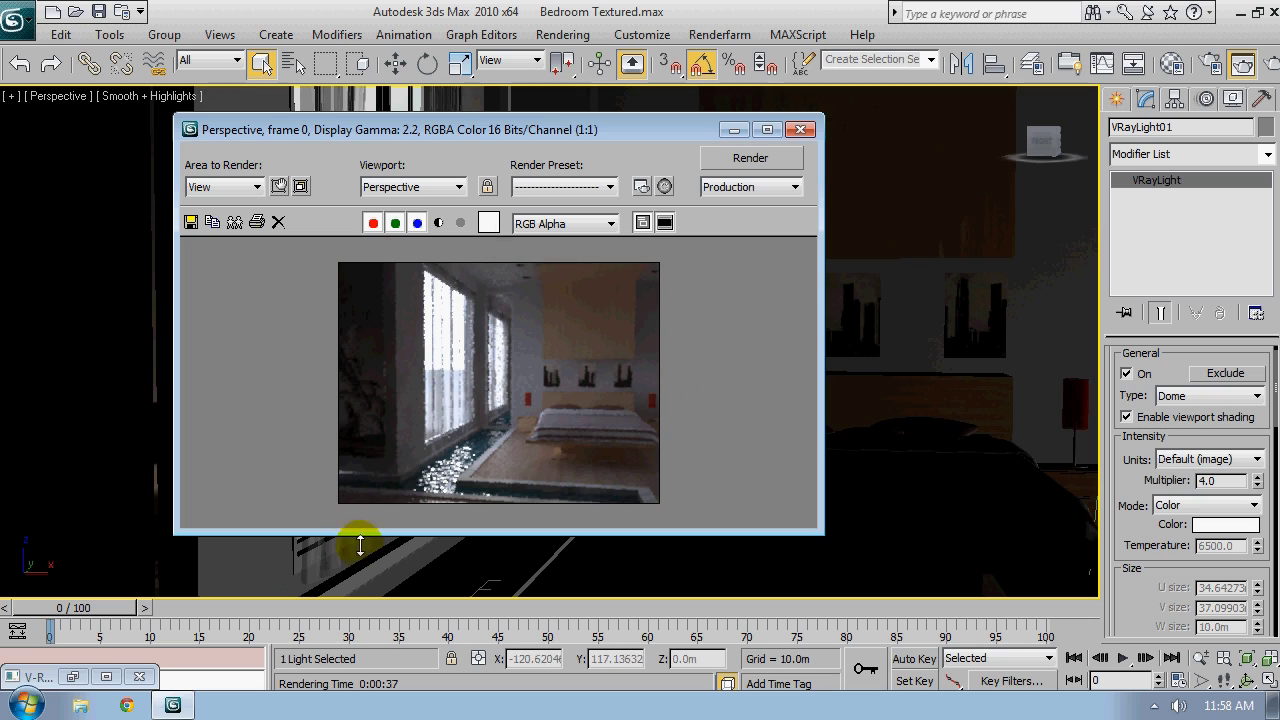
{"action": "left_click", "coordinate": [561, 409]}
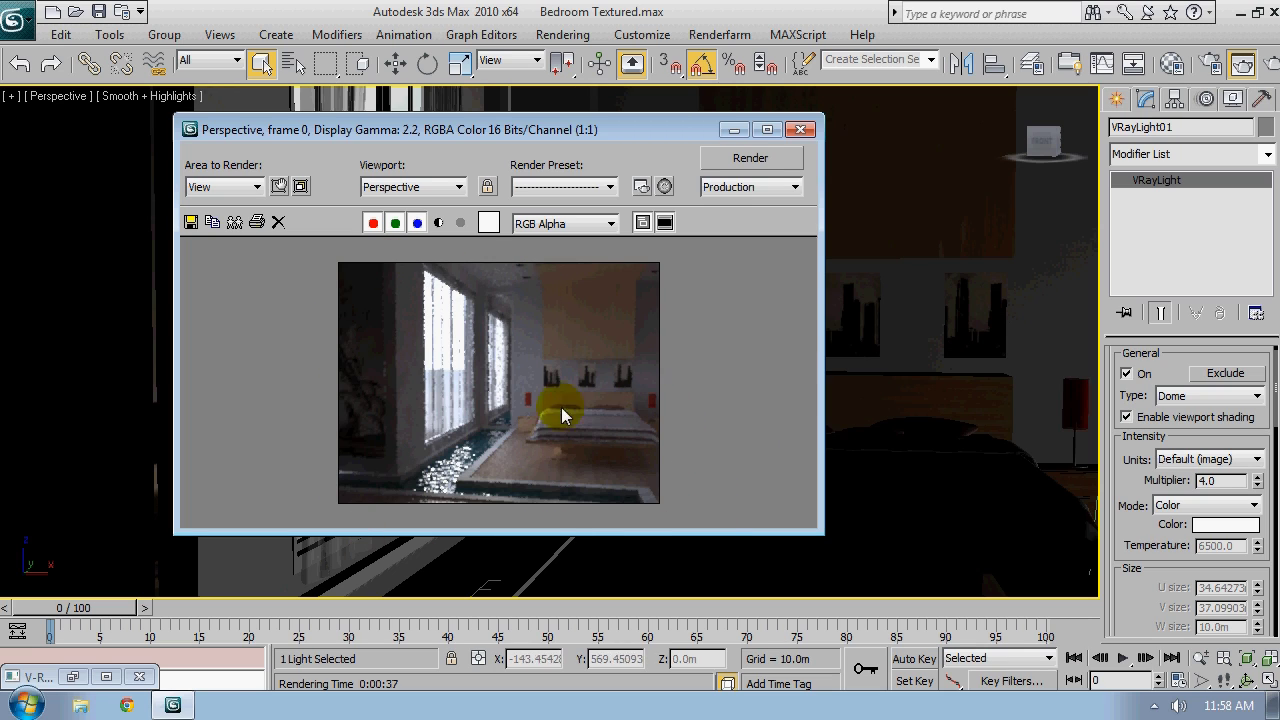
Close the render window, show the bedroom plan in Top view and deselect the dome light
{"action": "left_click", "coordinate": [801, 131]}
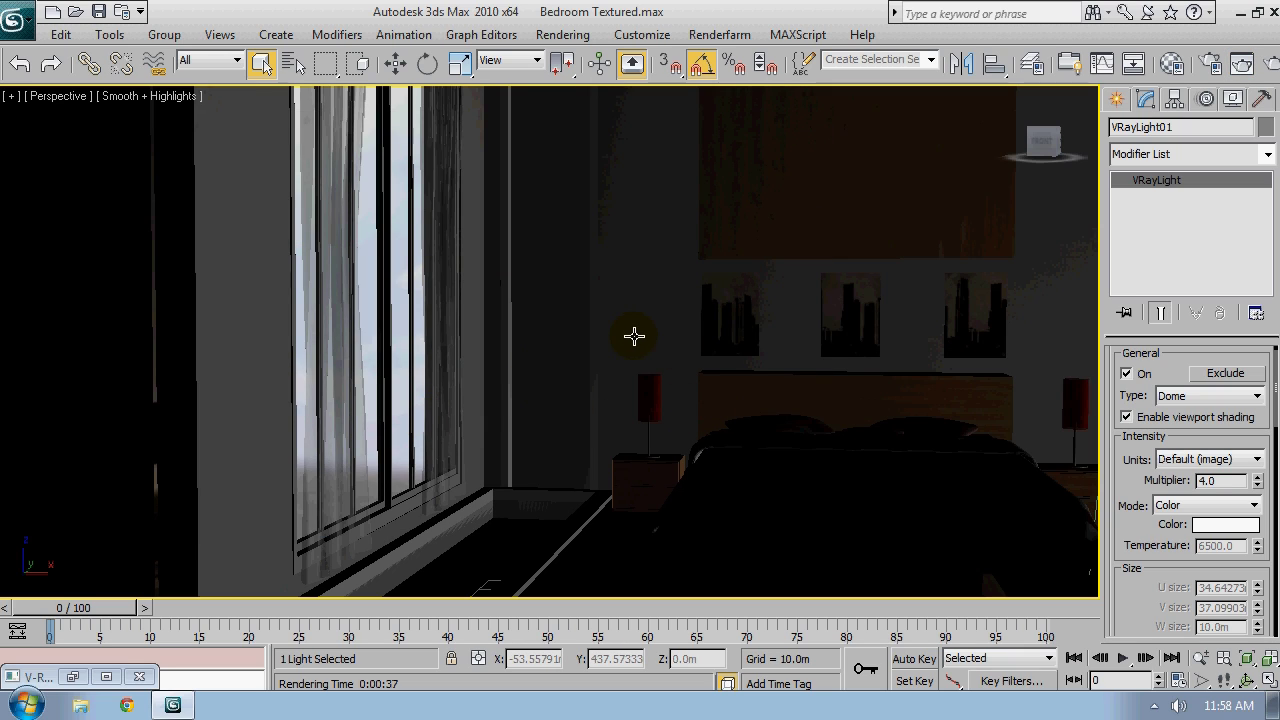
{"action": "left_click", "coordinate": [699, 340]}
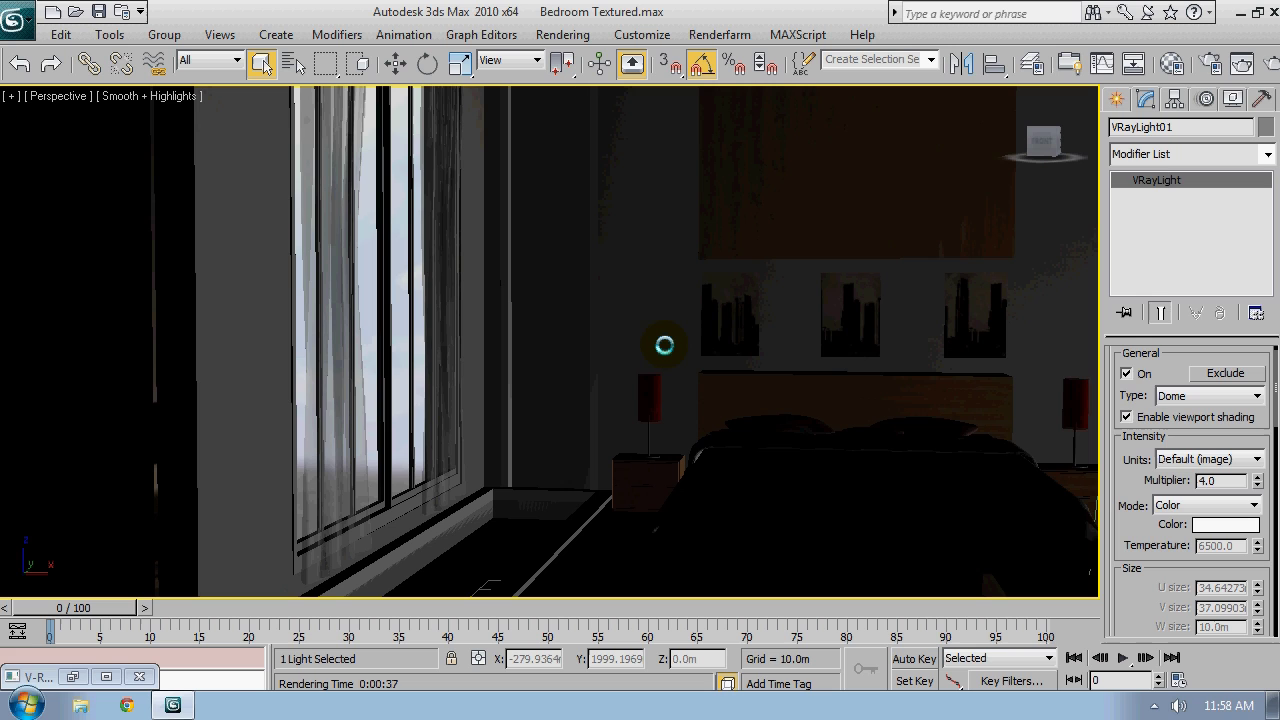
{"action": "key", "text": "t"}
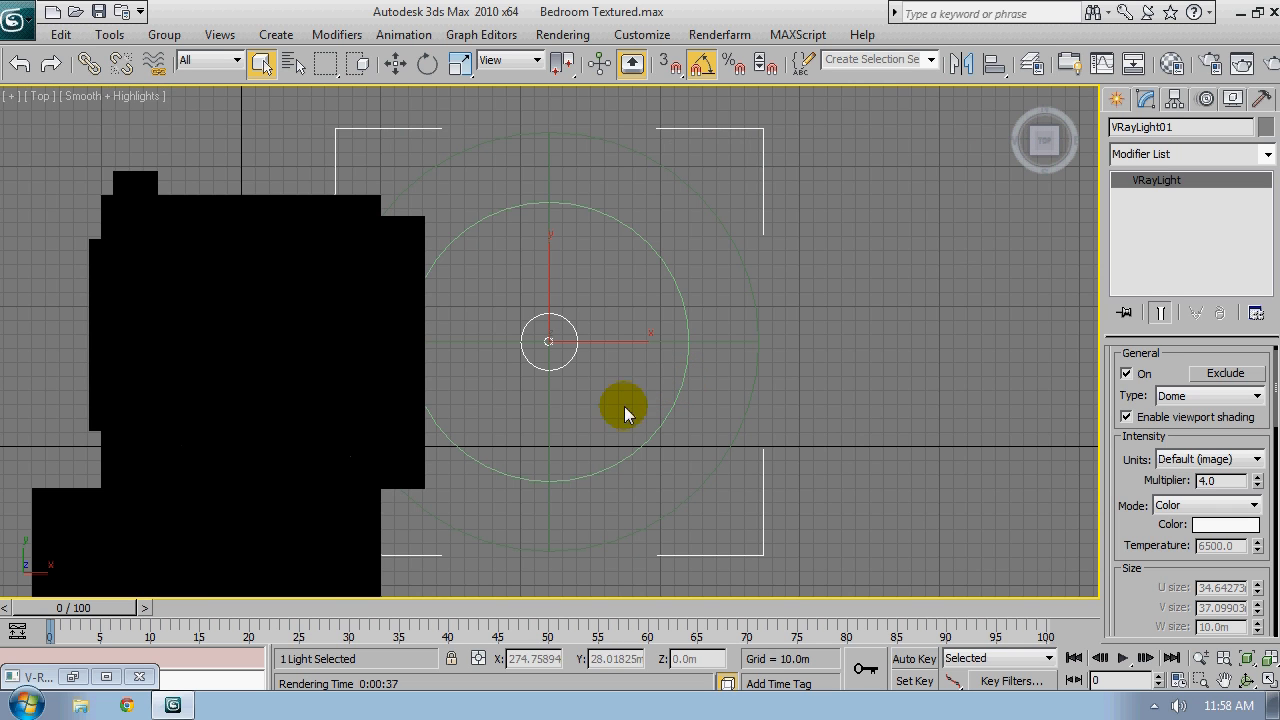
{"action": "middle_click_drag", "start_coordinate": [240, 440], "coordinate": [509, 263]}
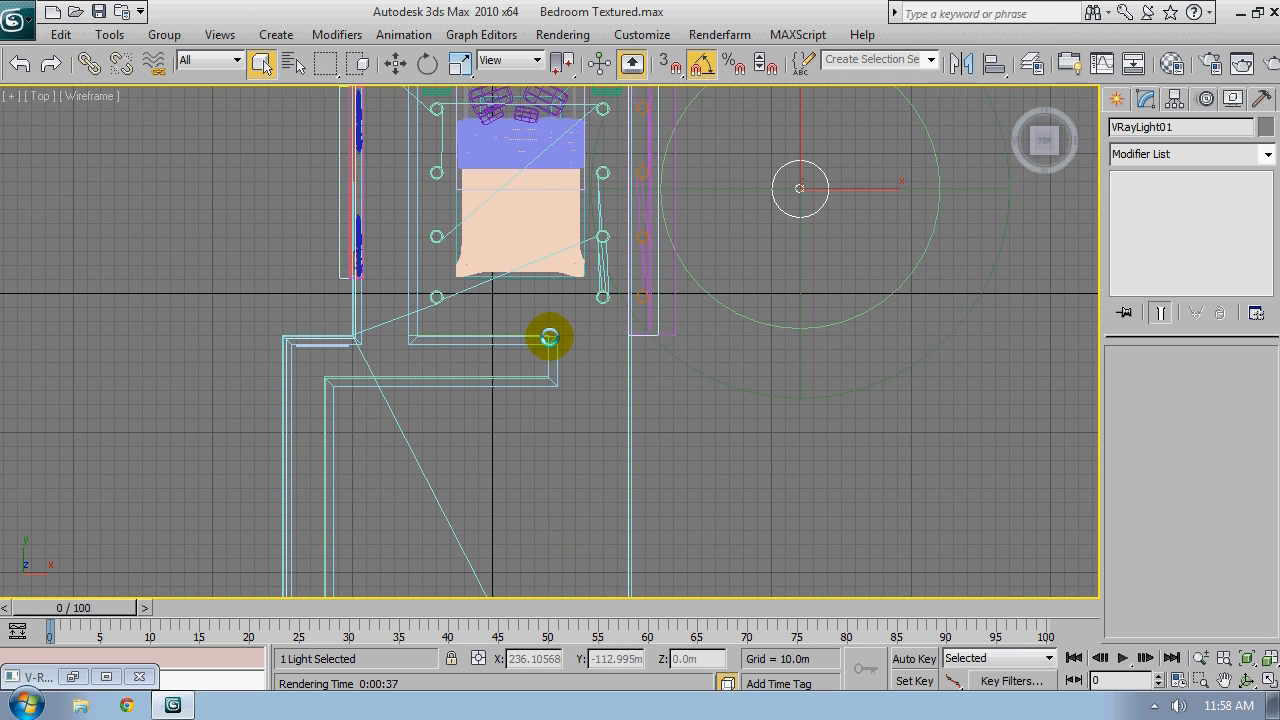
{"action": "left_click", "coordinate": [787, 329]}
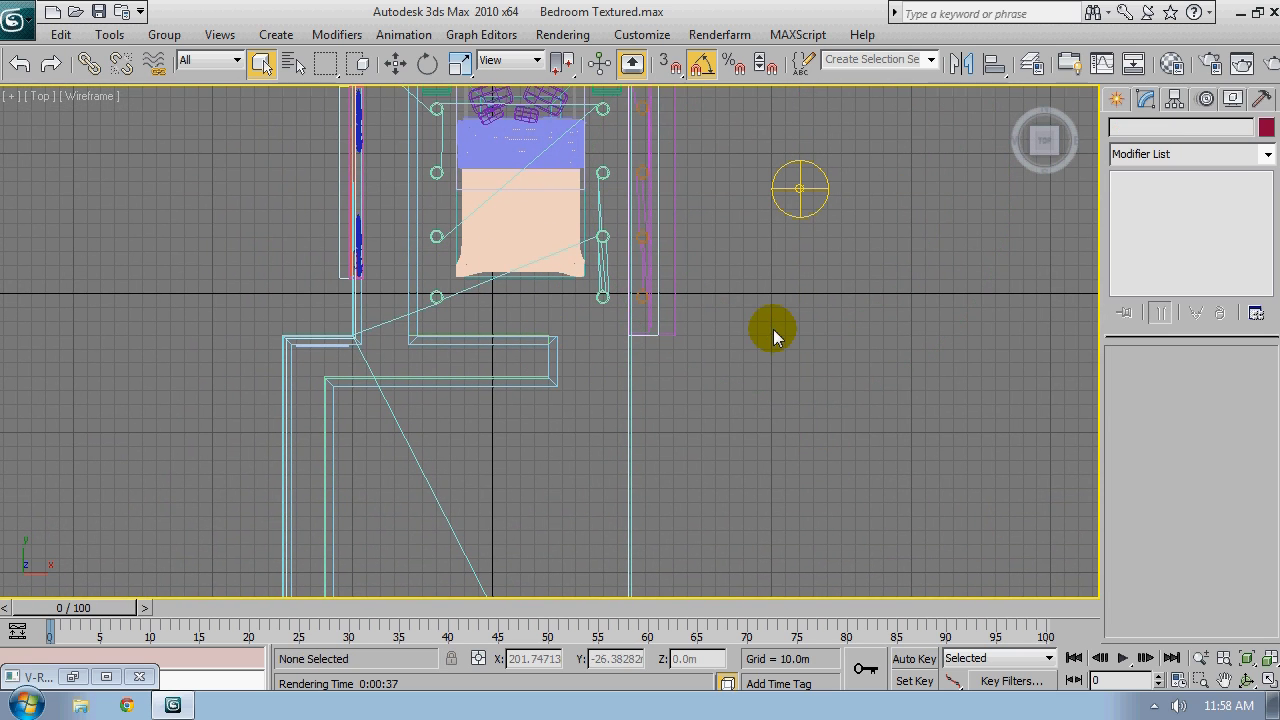
Create a VRayPhysicalCamera in the Top view, aimed up into the bedroom
{"action": "left_click", "coordinate": [1118, 97]}
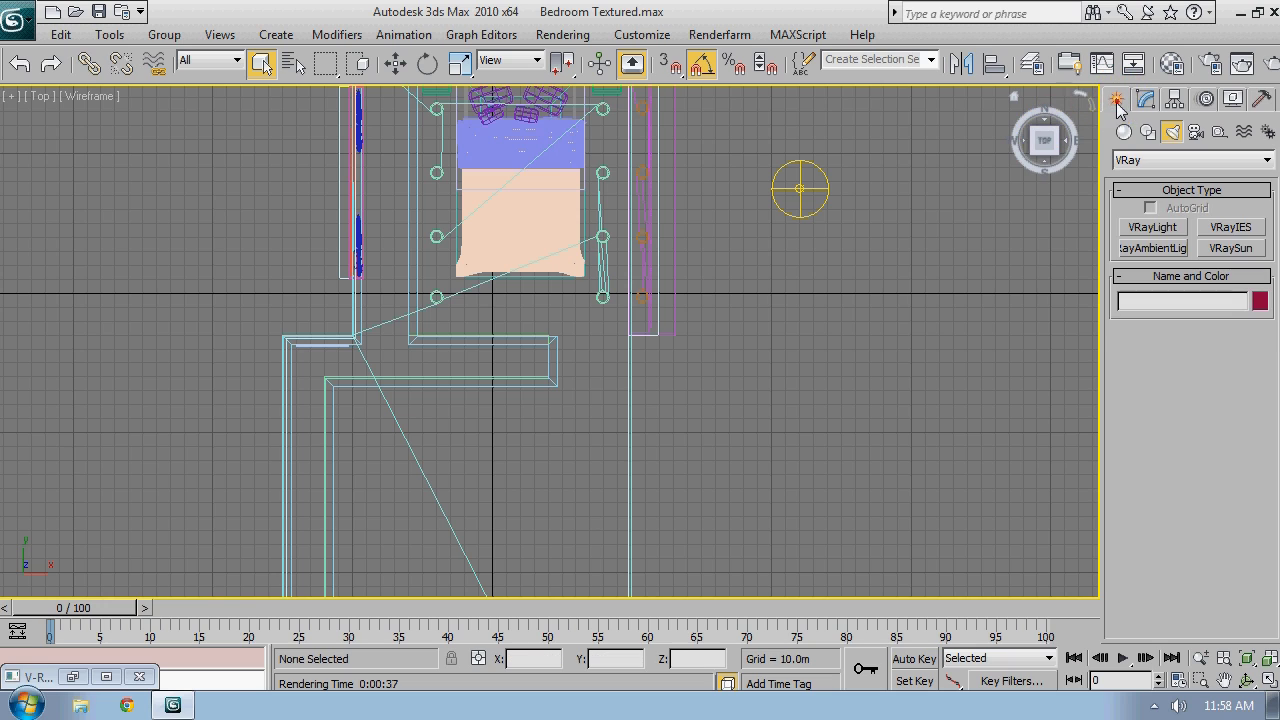
{"action": "left_click", "coordinate": [1197, 133]}
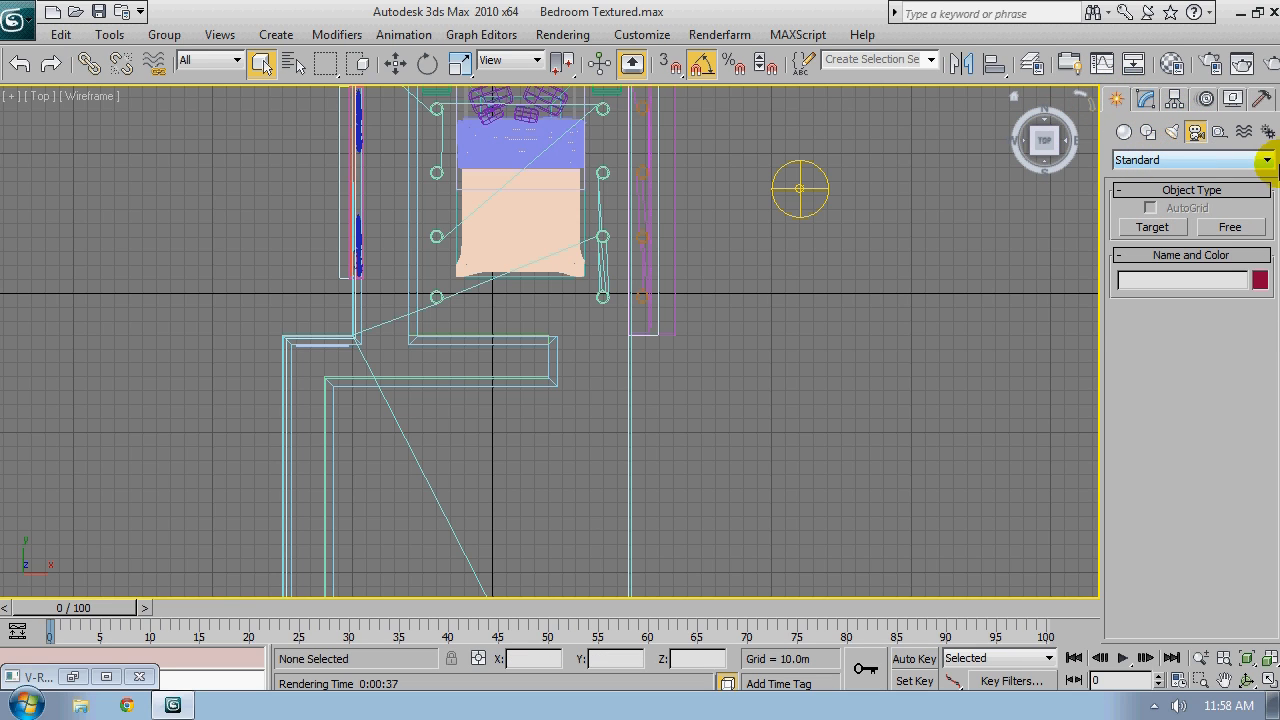
{"action": "left_click", "coordinate": [1266, 160]}
{"action": "left_click", "coordinate": [1240, 190]}
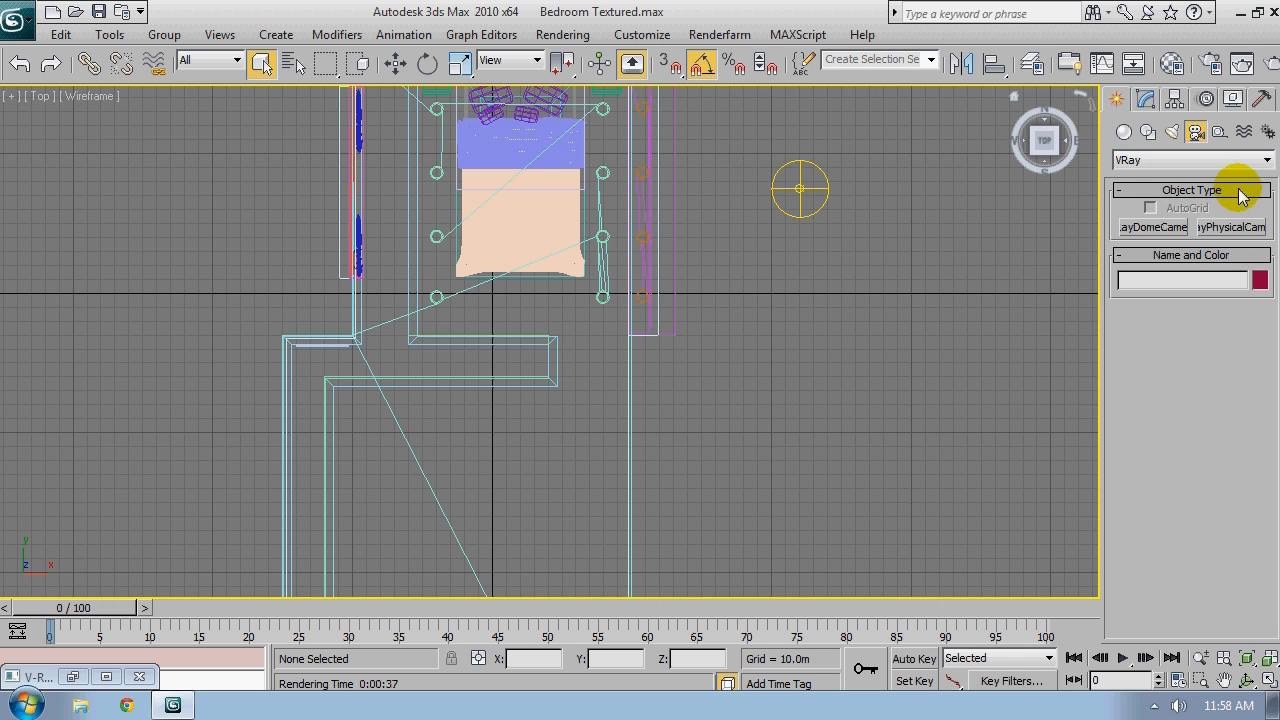
{"action": "left_click", "coordinate": [1231, 228]}
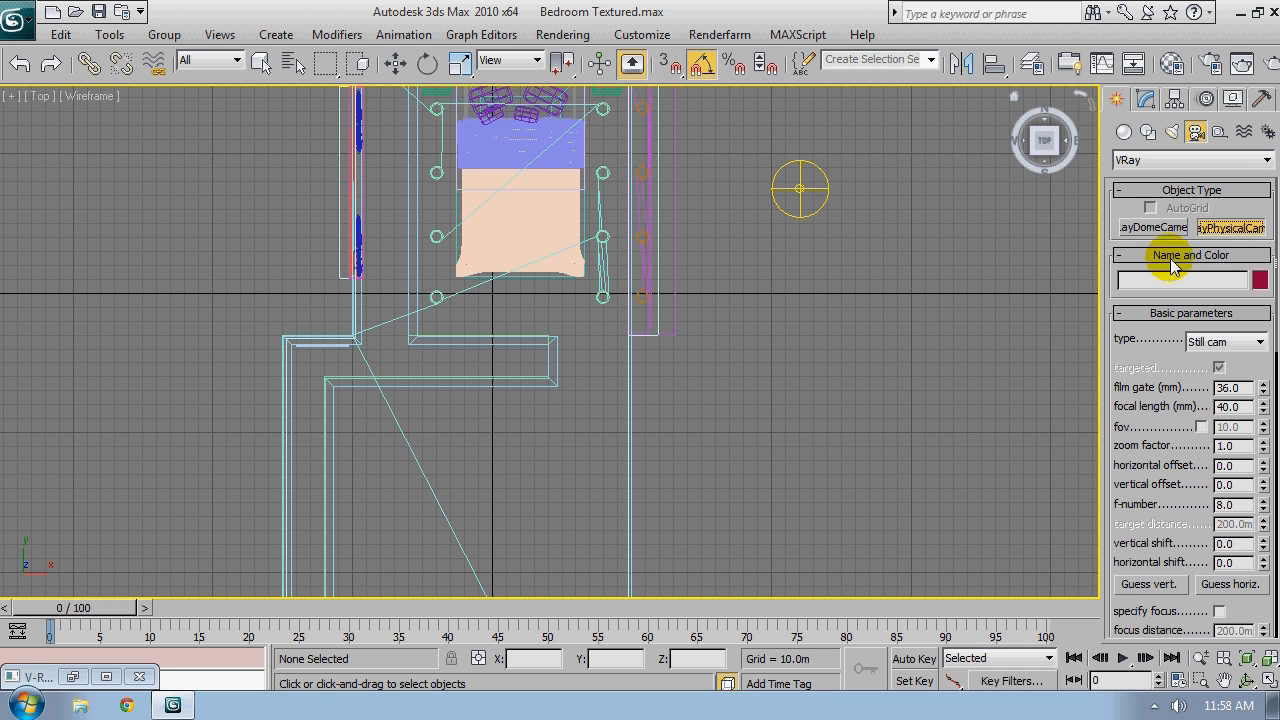
{"action": "middle_click_drag", "start_coordinate": [543, 394], "coordinate": [661, 483]}
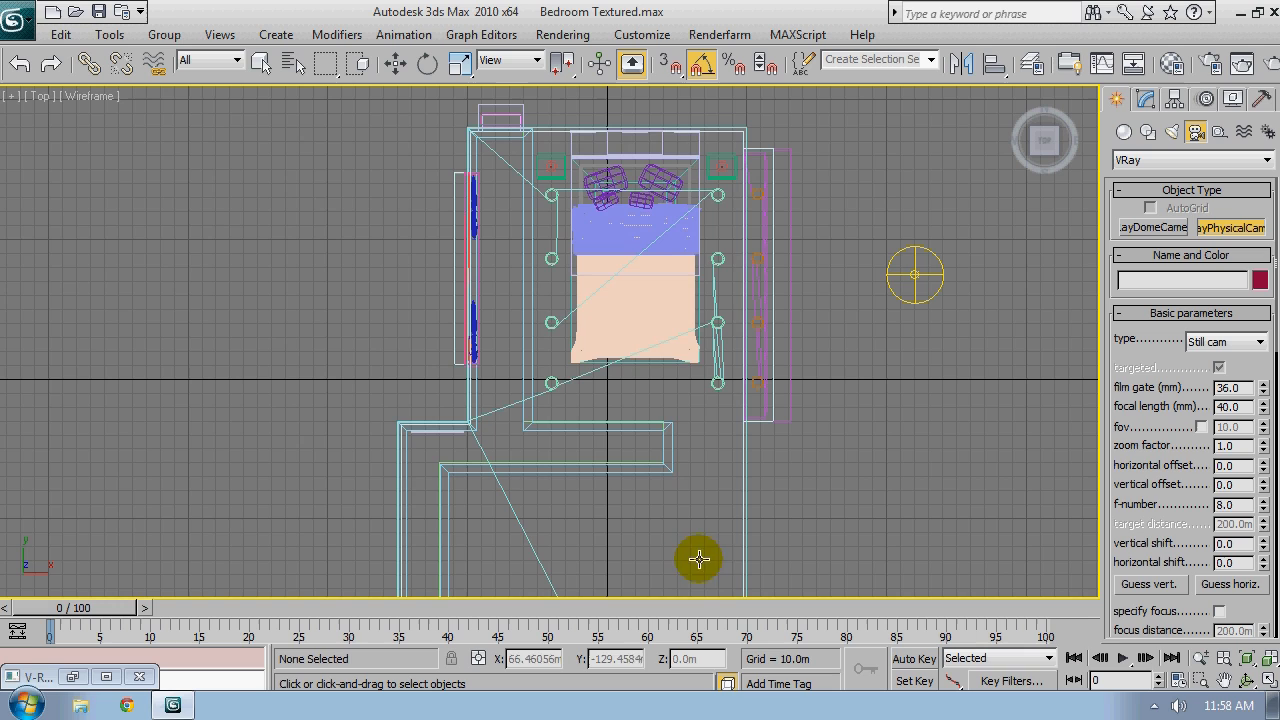
{"action": "left_click_drag", "start_coordinate": [712, 558], "coordinate": [618, 337]}
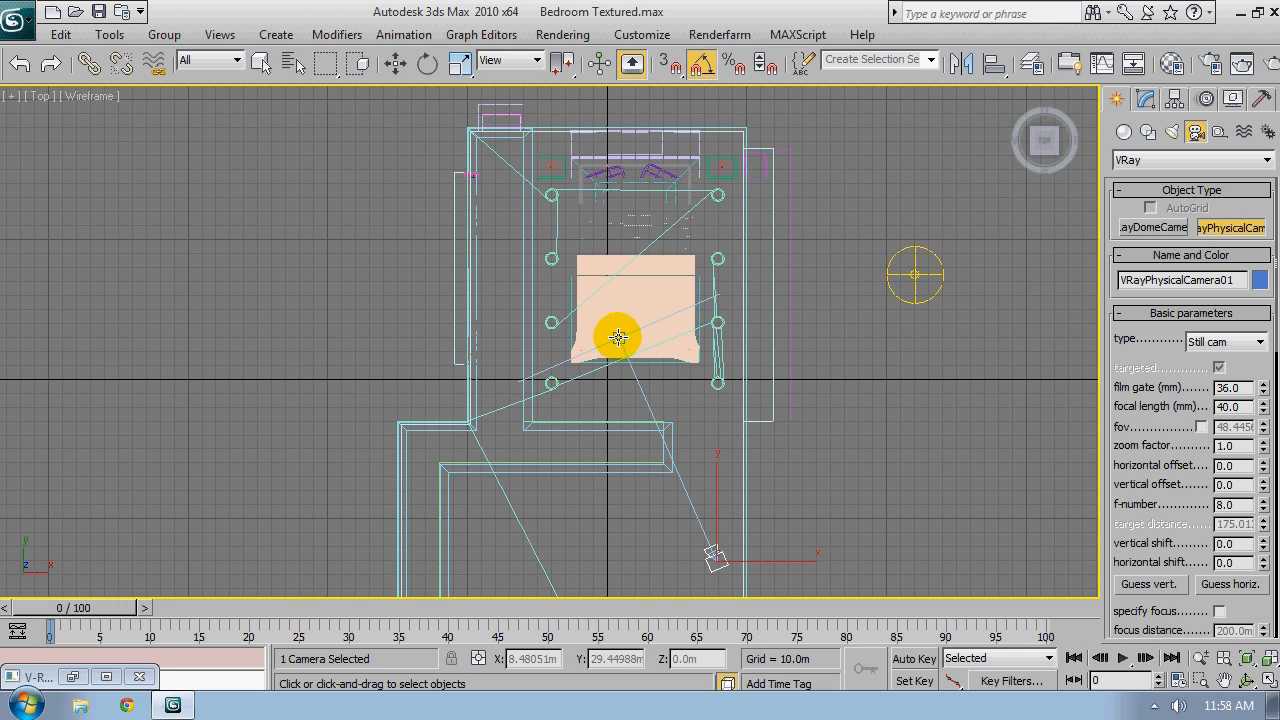
Exit camera creation and orbit the Perspective view down to a low angle on the room
{"action": "right_click", "coordinate": [800, 472]}
{"action": "left_click", "coordinate": [806, 470]}
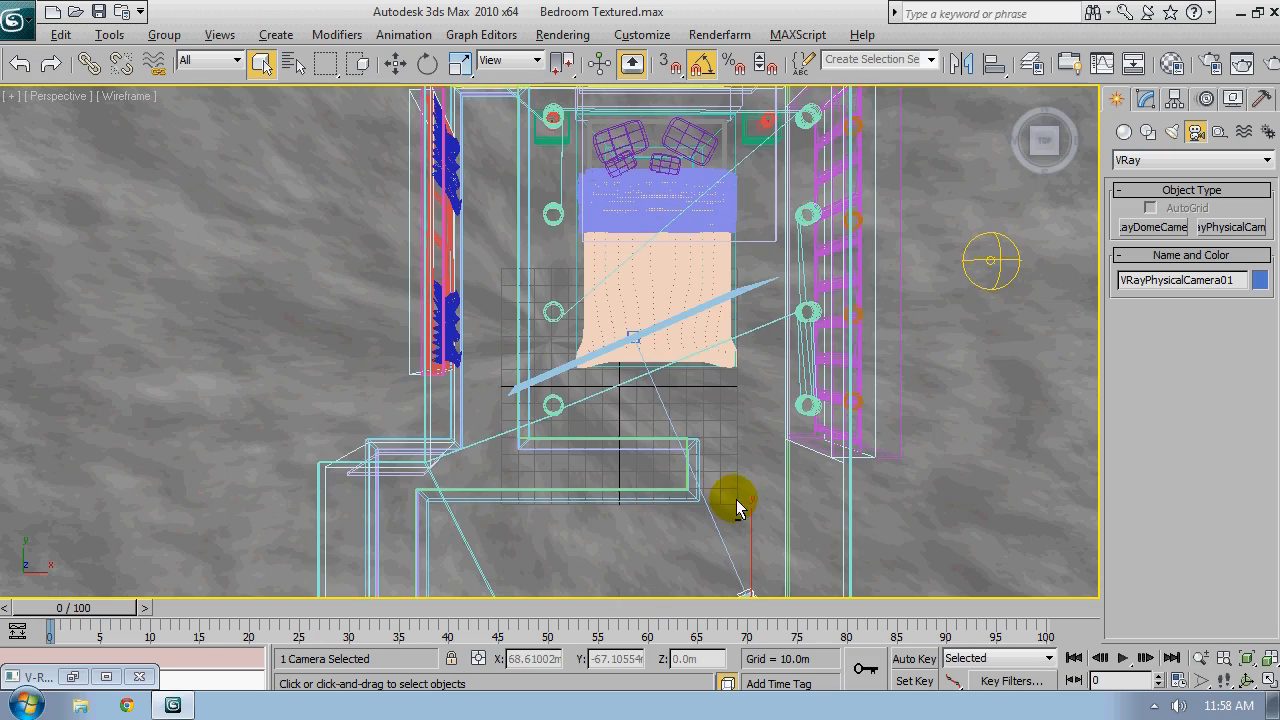
{"action": "middle_click_drag", "start_coordinate": [736, 499], "coordinate": [549, 368], "text": "alt"}
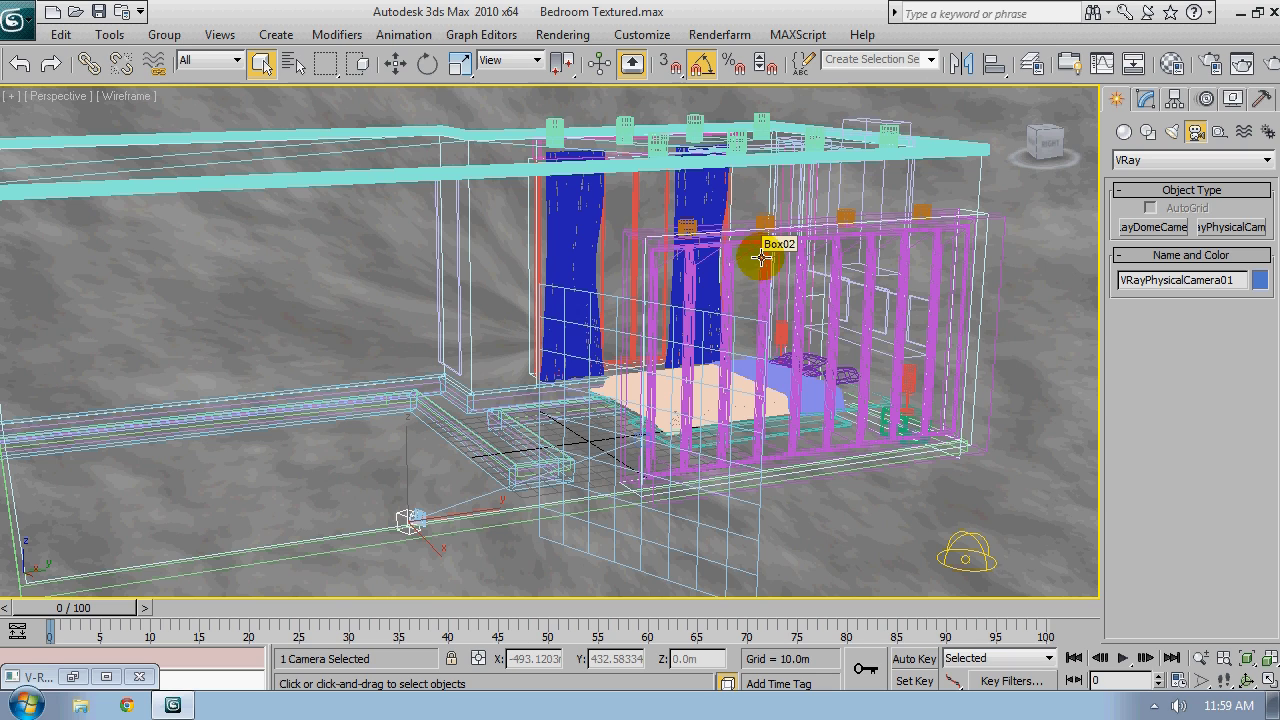
Turn off the viewport background in the Perspective view
{"action": "left_click", "coordinate": [132, 96]}
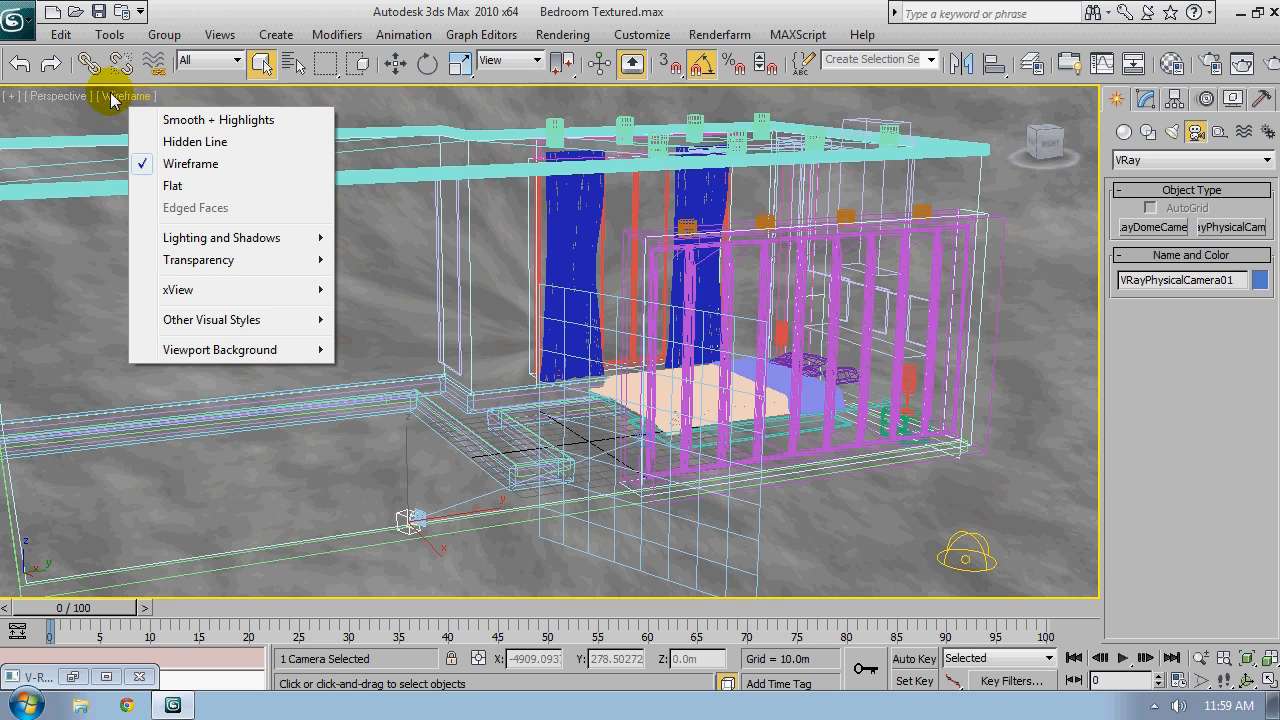
{"action": "mouse_move", "coordinate": [223, 349]}
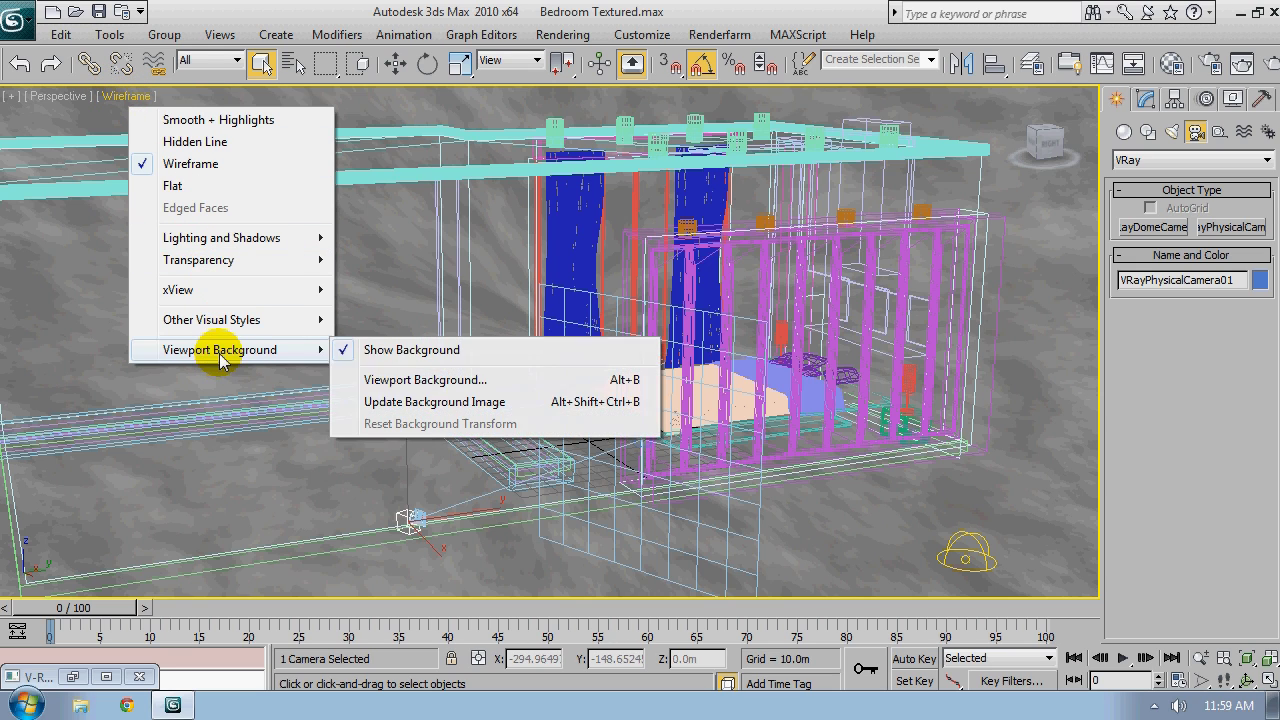
{"action": "left_click", "coordinate": [395, 352]}
{"action": "middle_click_drag", "start_coordinate": [510, 372], "coordinate": [549, 359], "text": "alt"}
Move VRayPhysicalCamera01 higher along Z, to roughly 67.9 m
{"action": "key", "text": "w"}
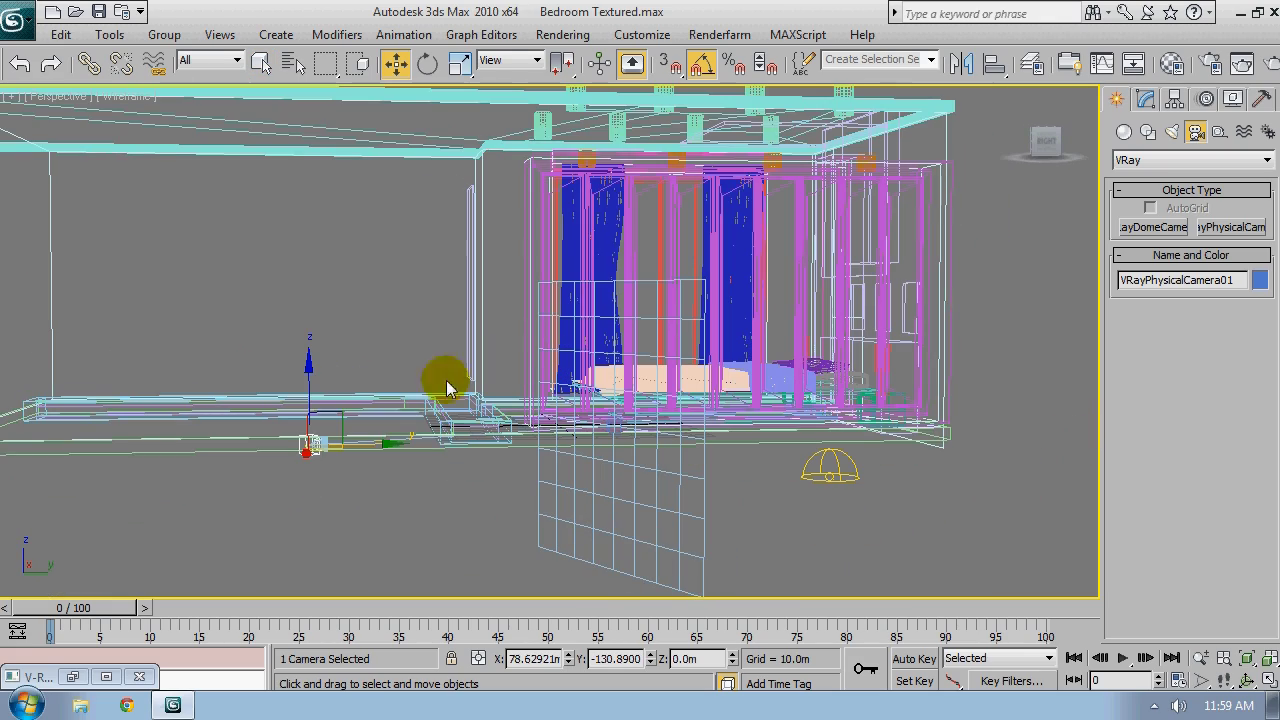
{"action": "left_click_drag", "start_coordinate": [307, 377], "coordinate": [306, 237]}
{"action": "middle_click_drag", "start_coordinate": [306, 237], "coordinate": [416, 361], "text": "alt"}
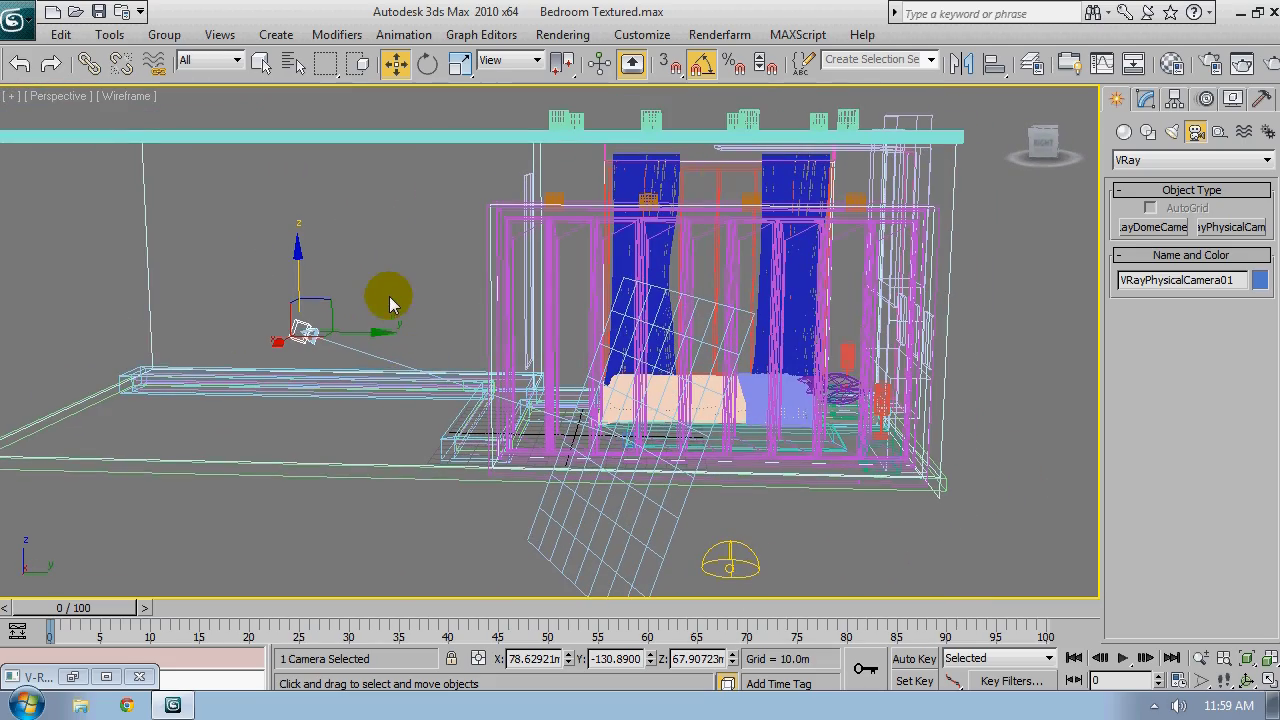
{"action": "middle_click_drag", "start_coordinate": [384, 314], "coordinate": [443, 310], "text": "alt"}
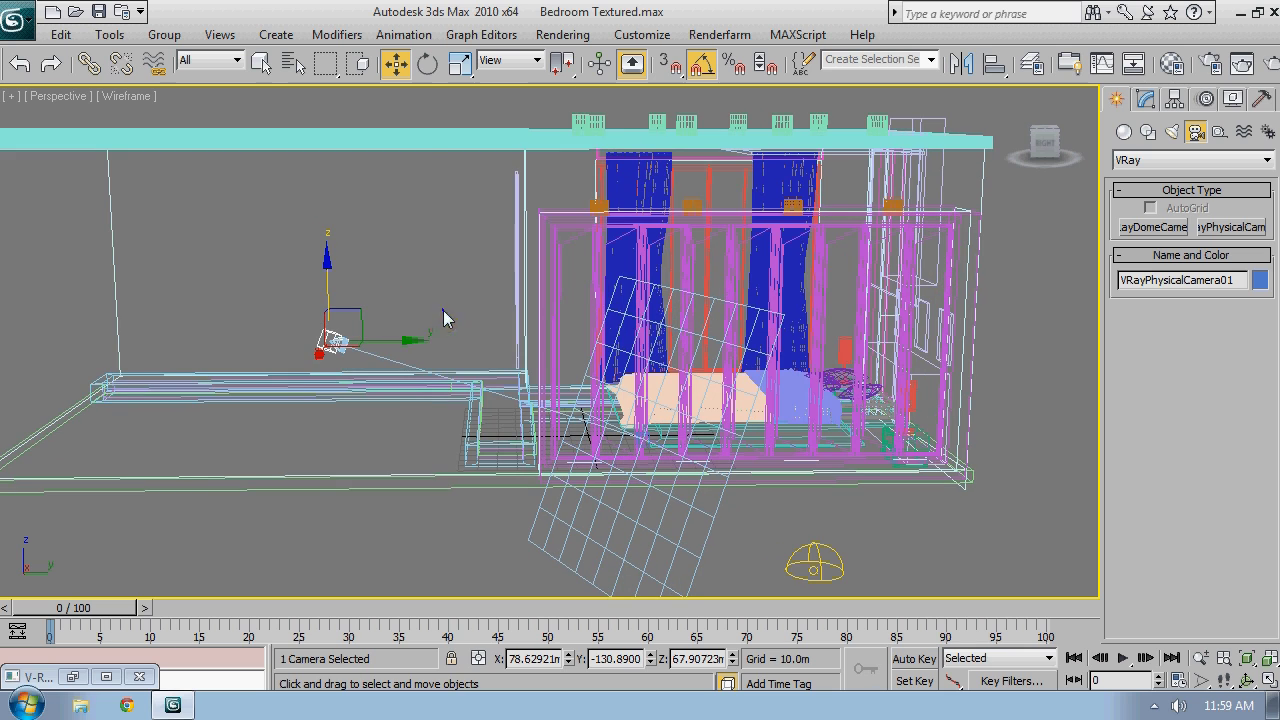
Raise the camera target to about 51.4 m via Select Camera Target, then reselect the camera
{"action": "right_click", "coordinate": [443, 310]}
{"action": "left_click", "coordinate": [330, 283]}
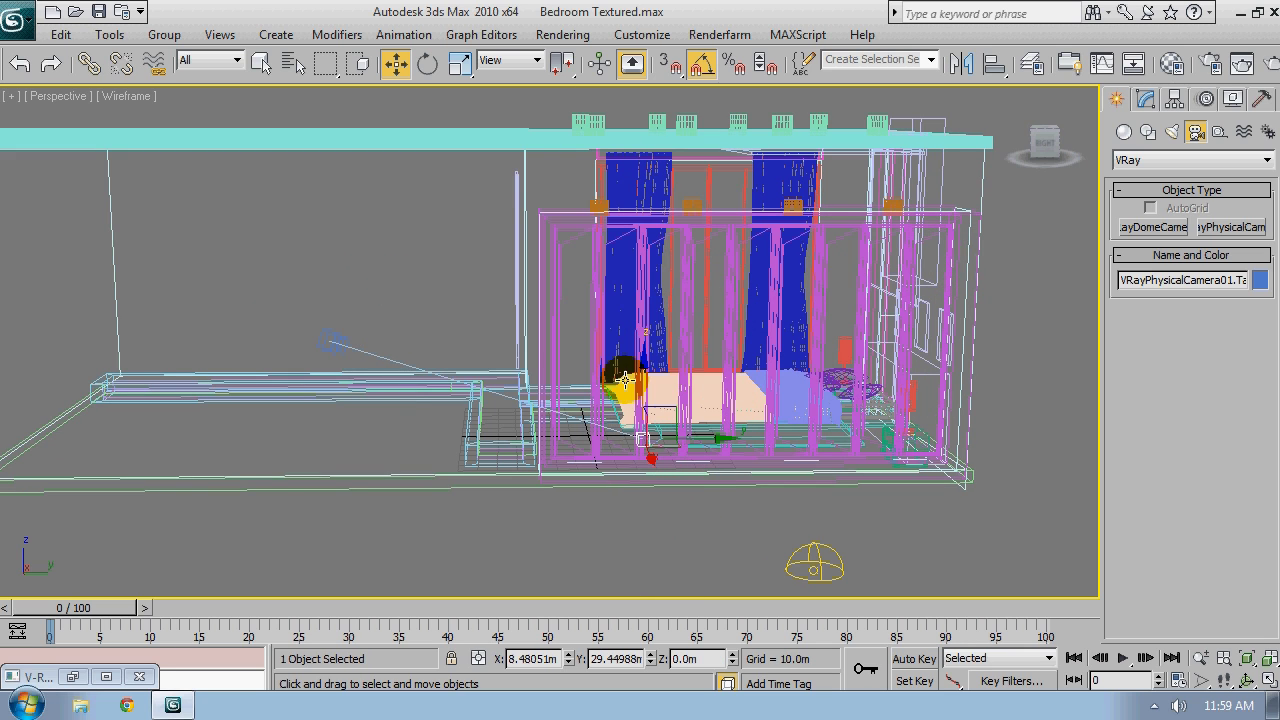
{"action": "left_click", "coordinate": [640, 380]}
{"action": "left_click_drag", "start_coordinate": [640, 380], "coordinate": [623, 286]}
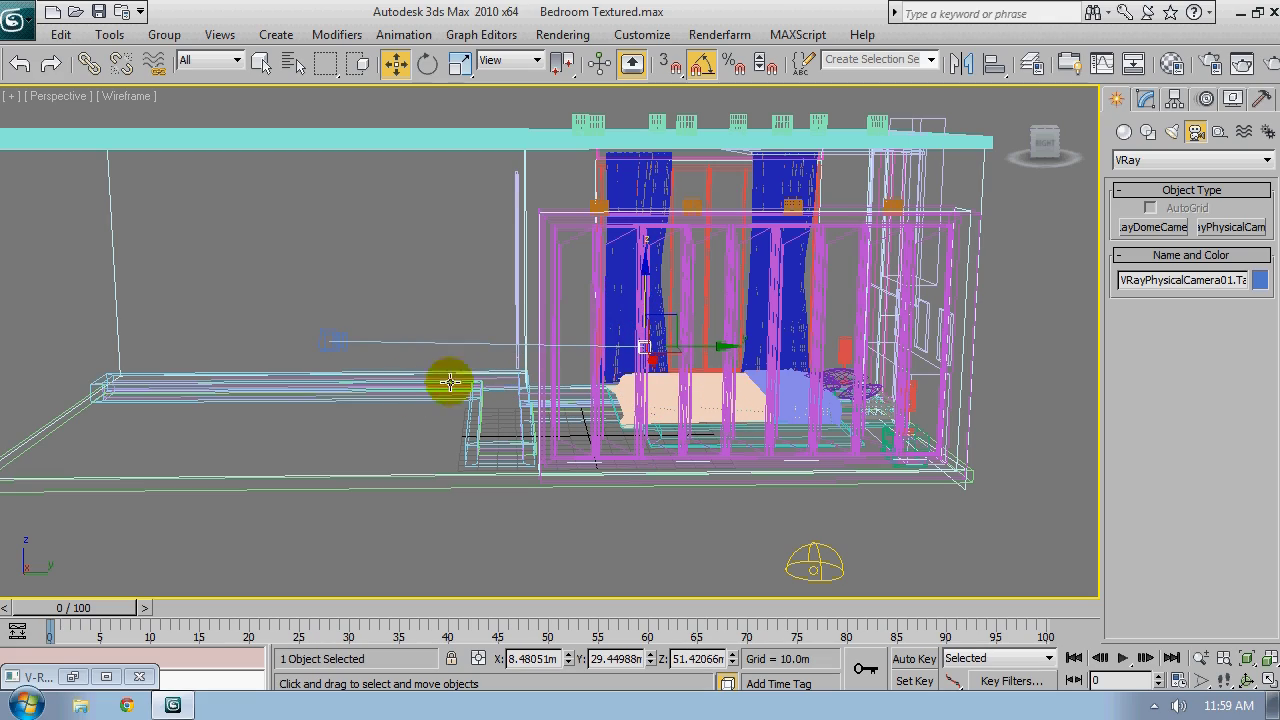
{"action": "middle_click_drag", "start_coordinate": [449, 377], "coordinate": [491, 392], "text": "alt"}
{"action": "right_click", "coordinate": [397, 348]}
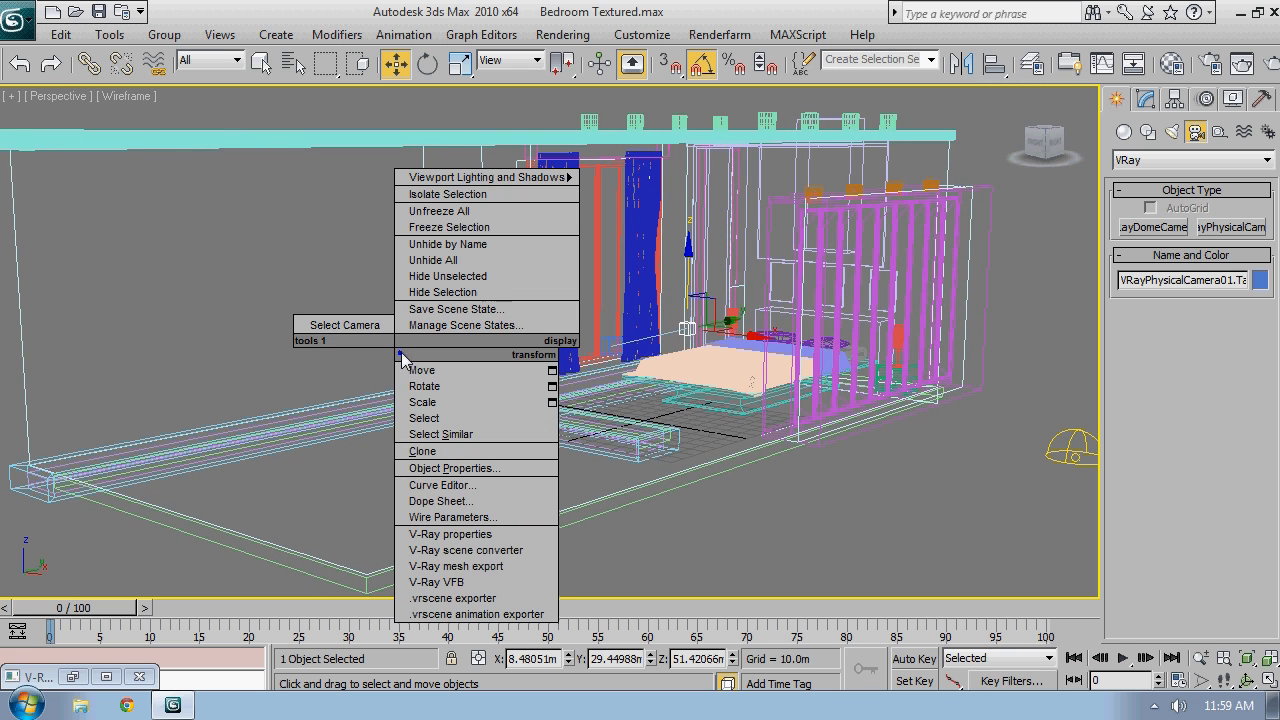
{"action": "left_click", "coordinate": [378, 326]}
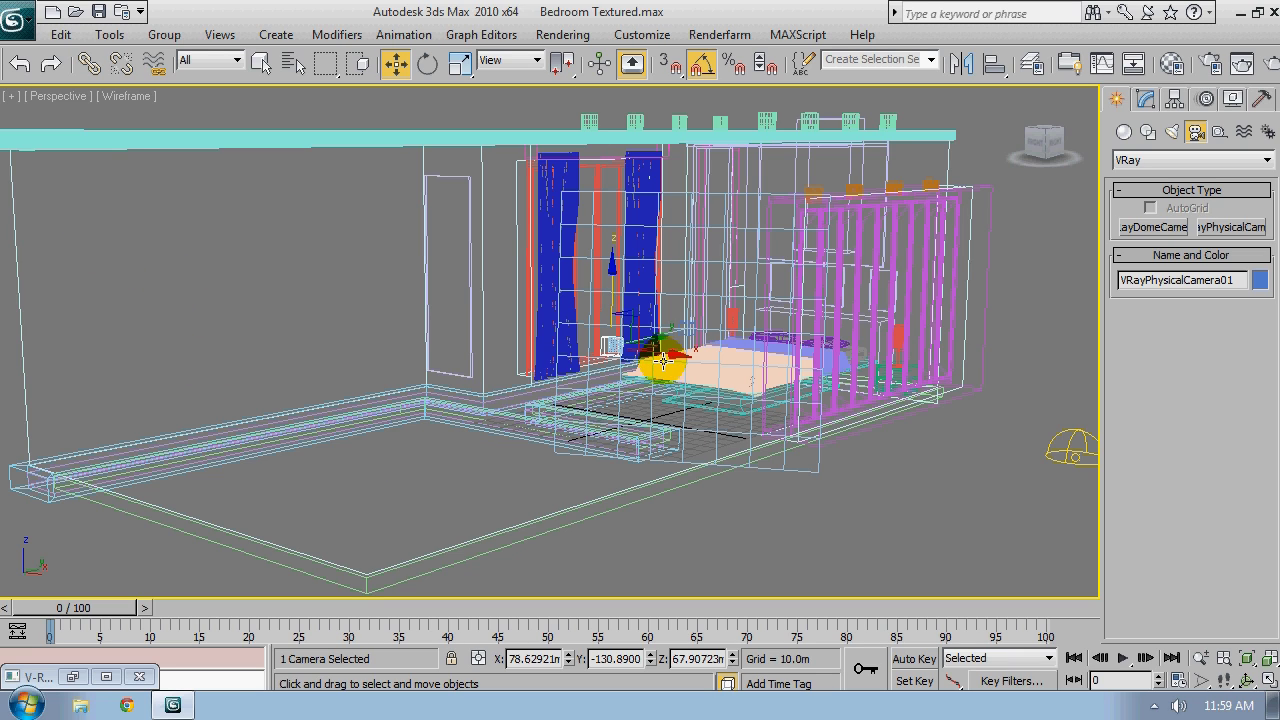
View through VRayPhysicalCamera01 in Smooth + Highlights shading with Show Safe Frames on
{"action": "key", "text": "c"}
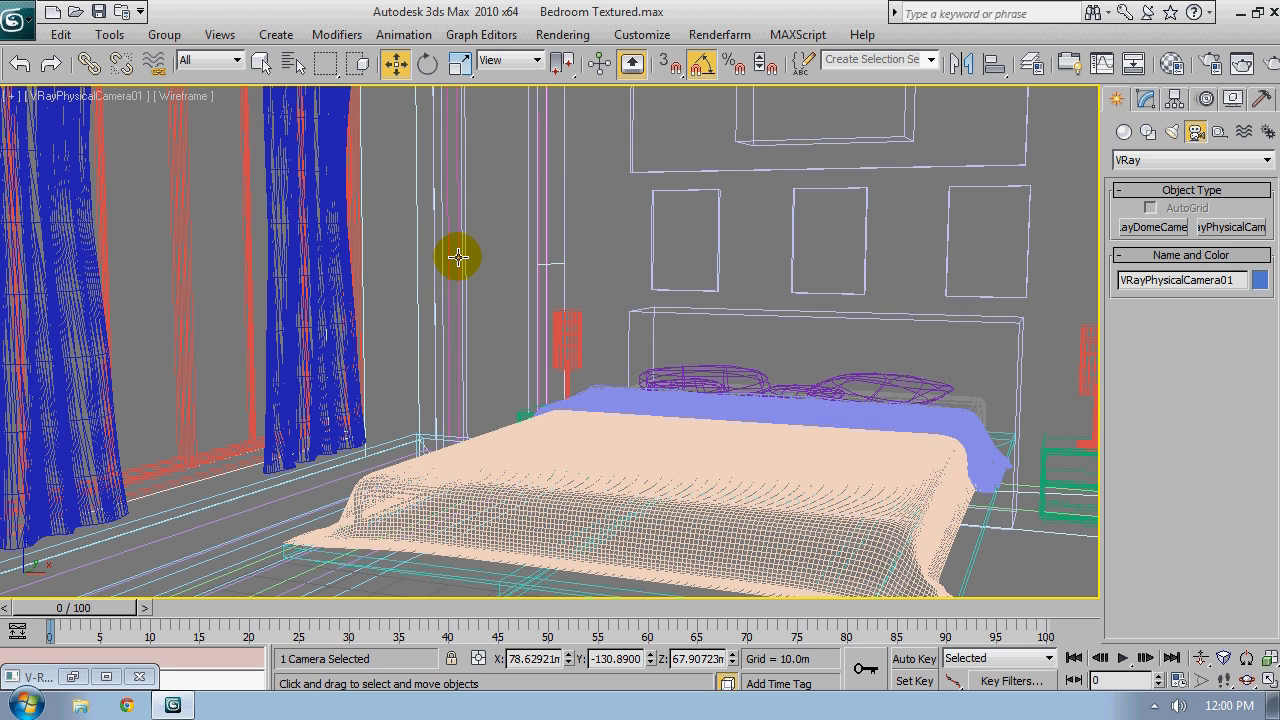
{"action": "key", "text": "F3"}
{"action": "right_click", "coordinate": [534, 171]}
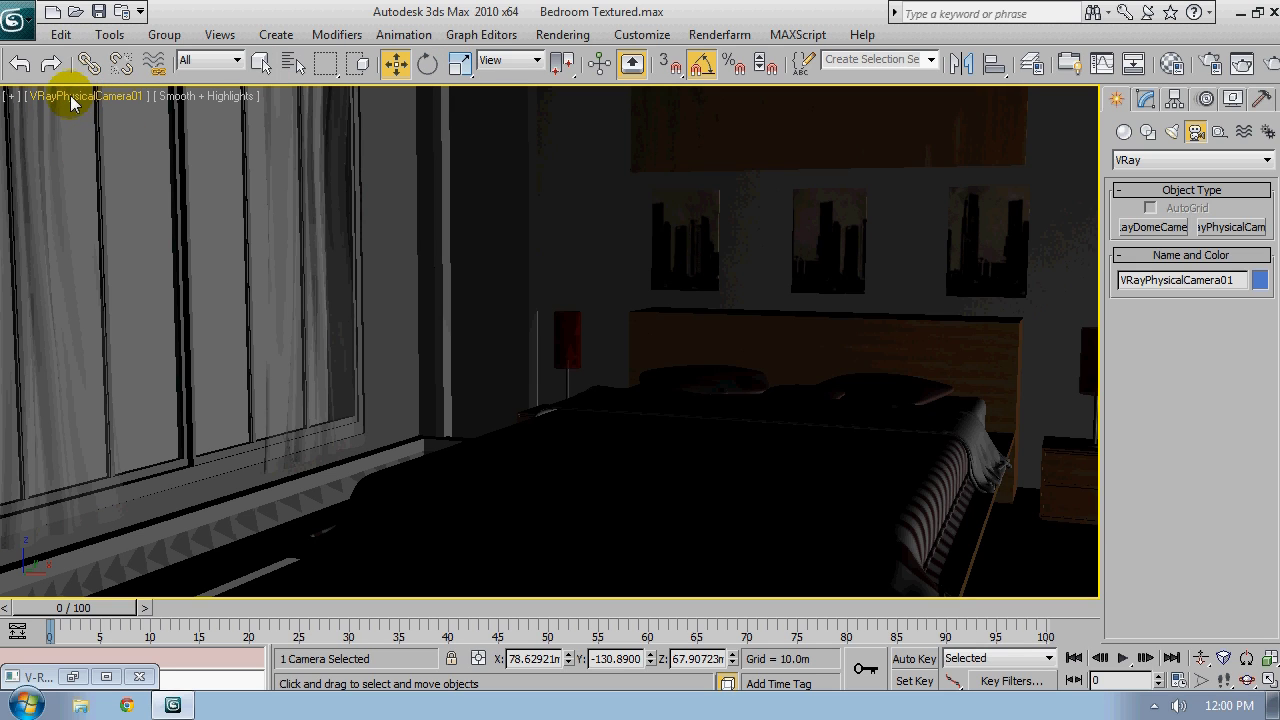
{"action": "left_click", "coordinate": [113, 100]}
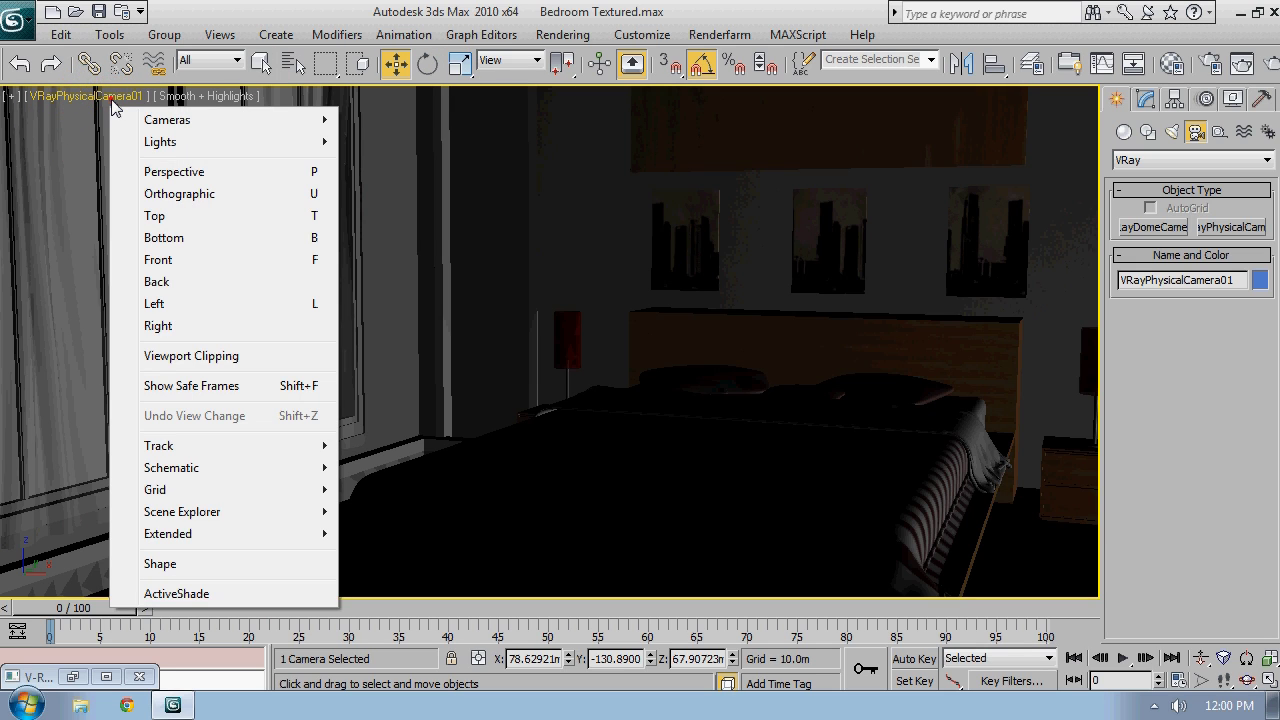
{"action": "left_click", "coordinate": [170, 386]}
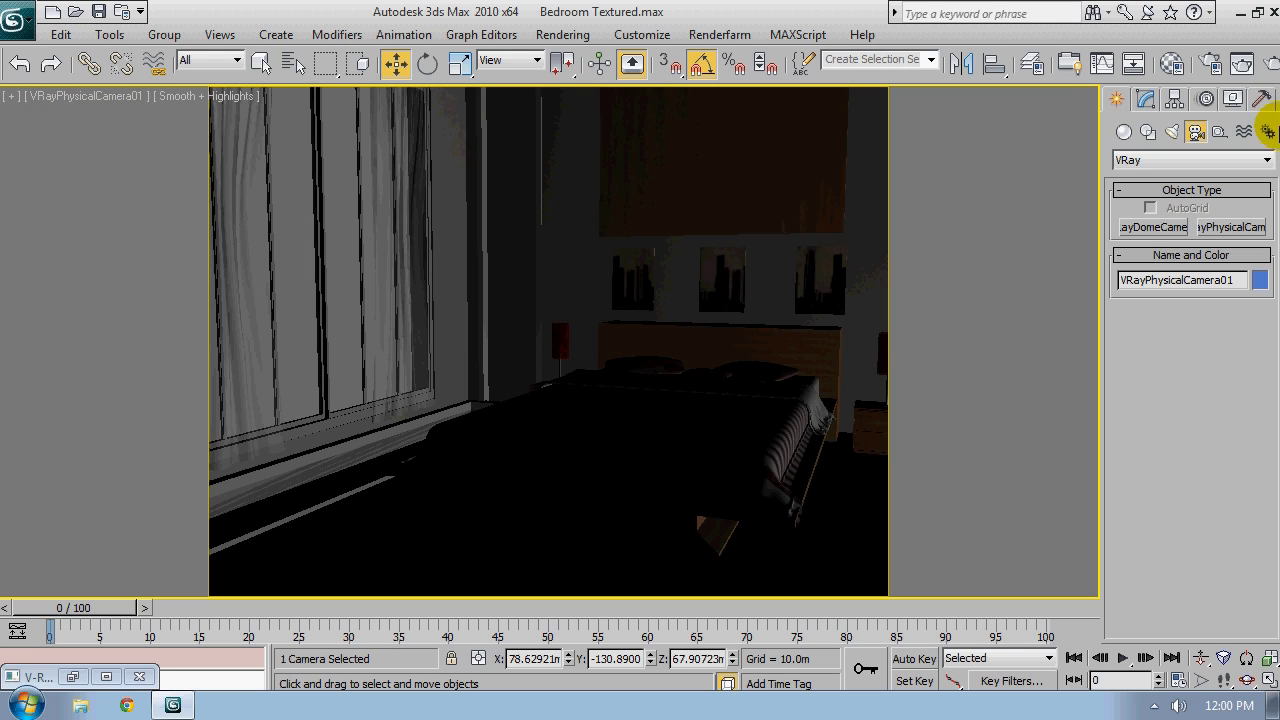
Save the scene and widen the camera's film gate to 51.12 mm
{"action": "key", "text": "ctrl+s"}
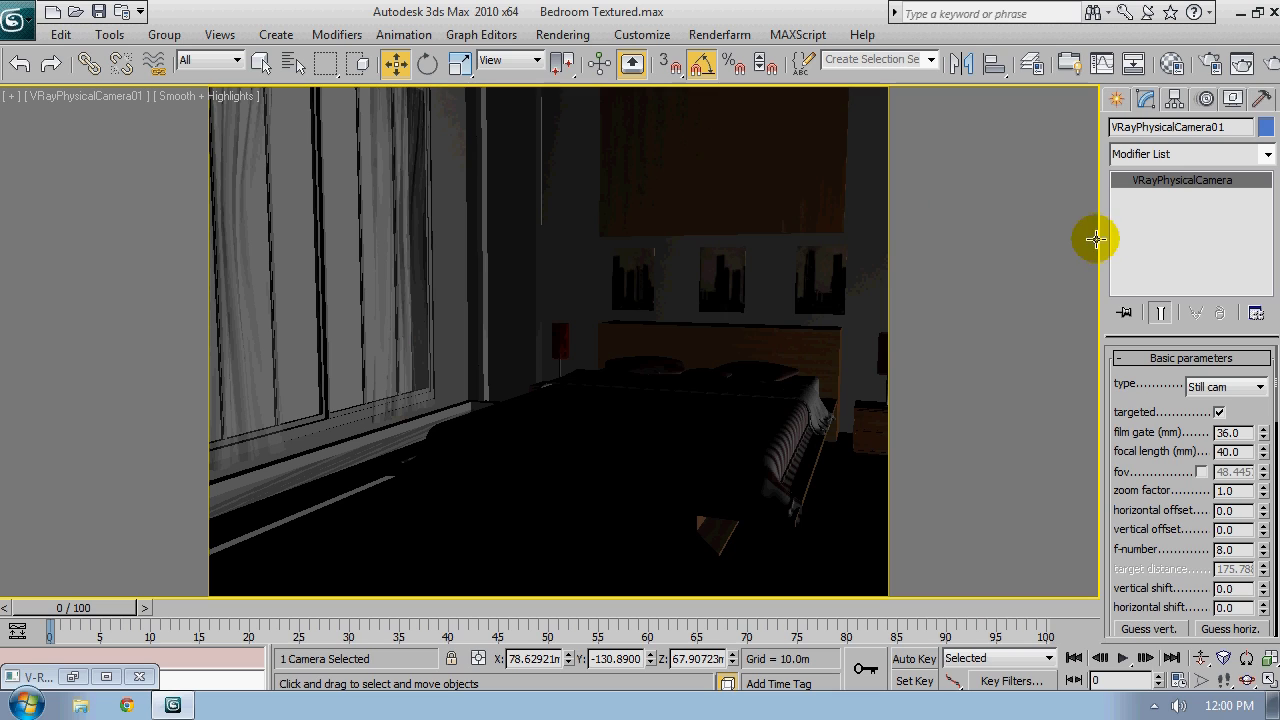
{"action": "left_click_drag", "start_coordinate": [1100, 239], "coordinate": [918, 233]}
{"action": "left_click", "coordinate": [918, 233]}
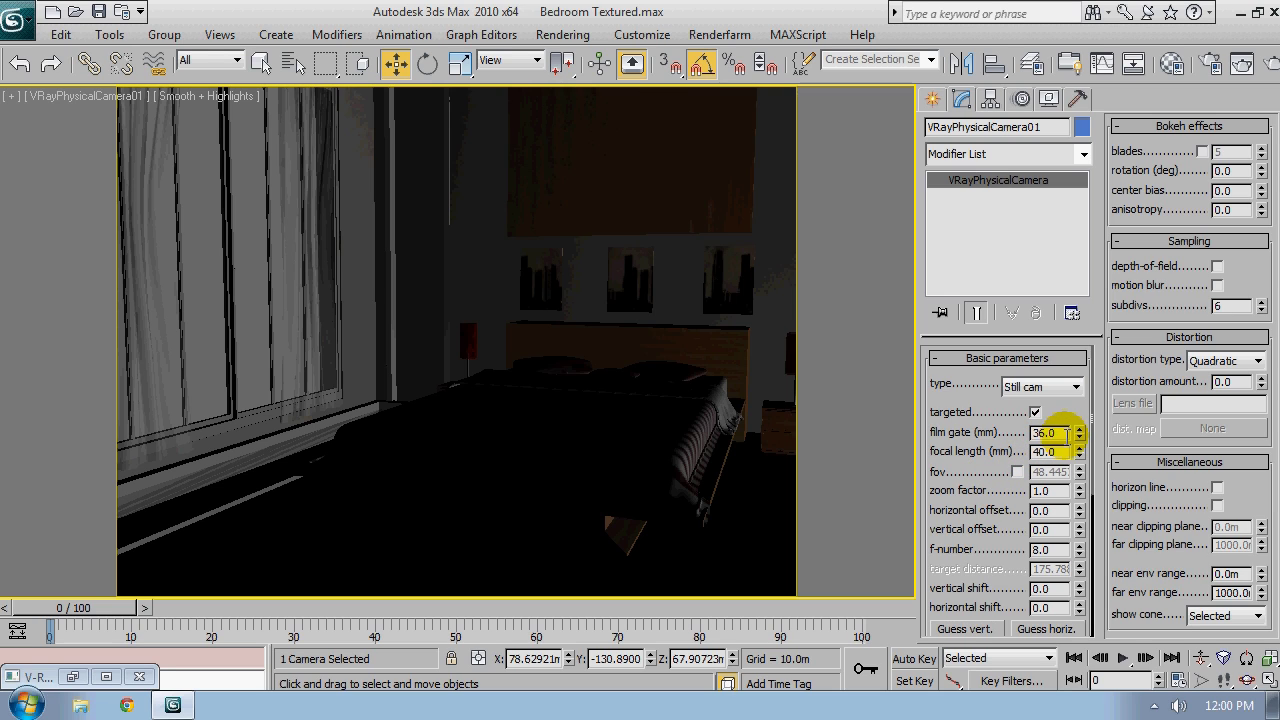
{"action": "left_click_drag", "start_coordinate": [1066, 436], "coordinate": [1052, 435]}
{"action": "type", "text": "5.64"}
{"action": "left_click_drag", "start_coordinate": [1080, 440], "coordinate": [1078, 395]}
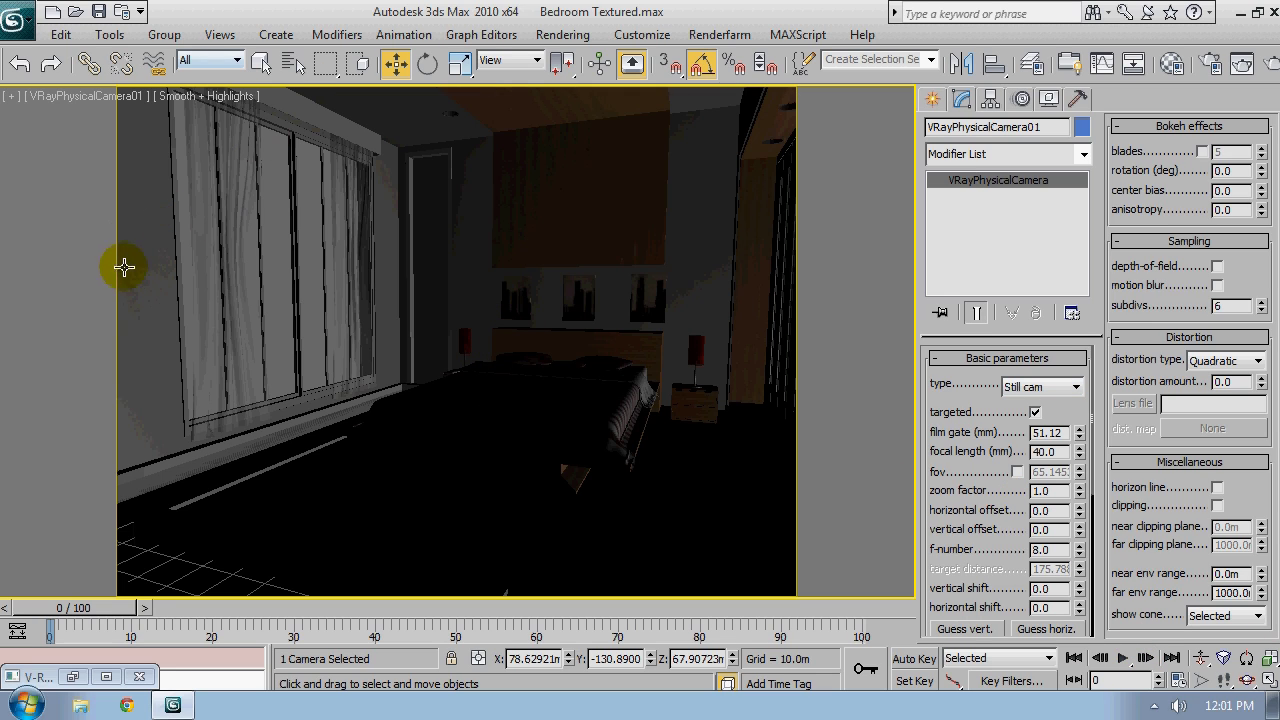
Reframe the room by dollying the camera back, orbiting it without angle snap, and panning
{"action": "left_click", "coordinate": [1205, 657]}
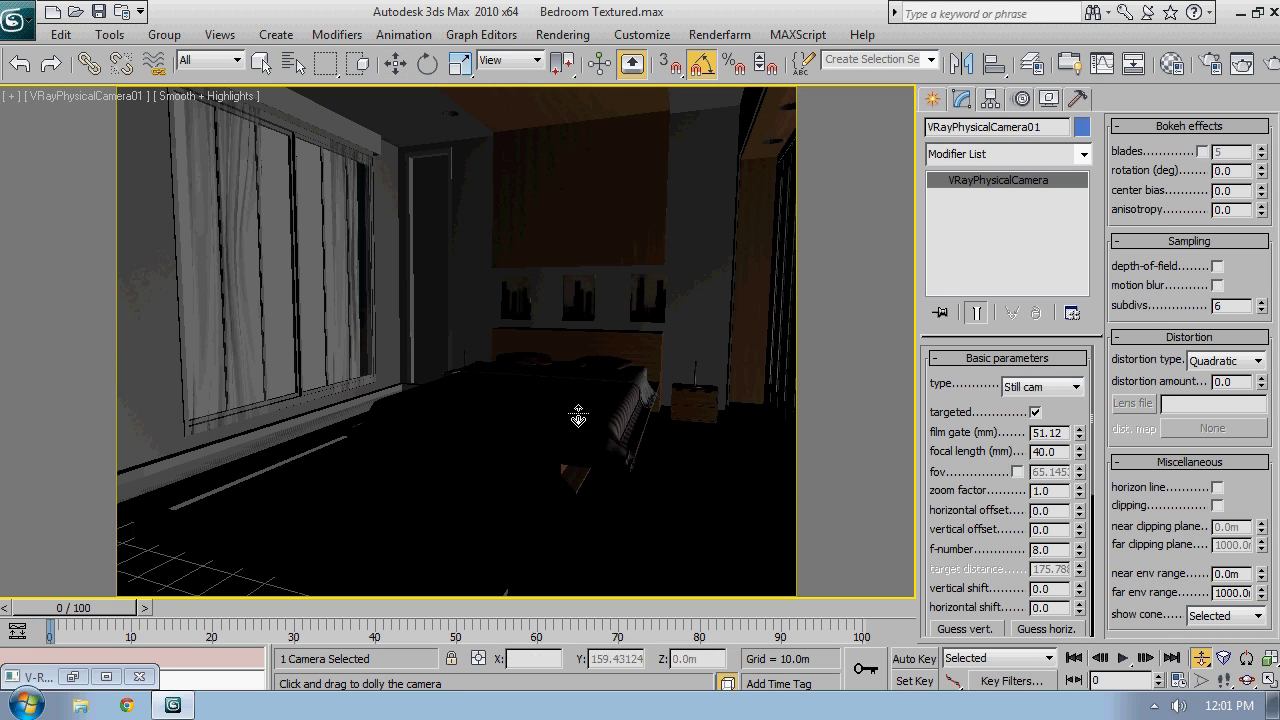
{"action": "left_click_drag", "start_coordinate": [410, 309], "coordinate": [418, 333]}
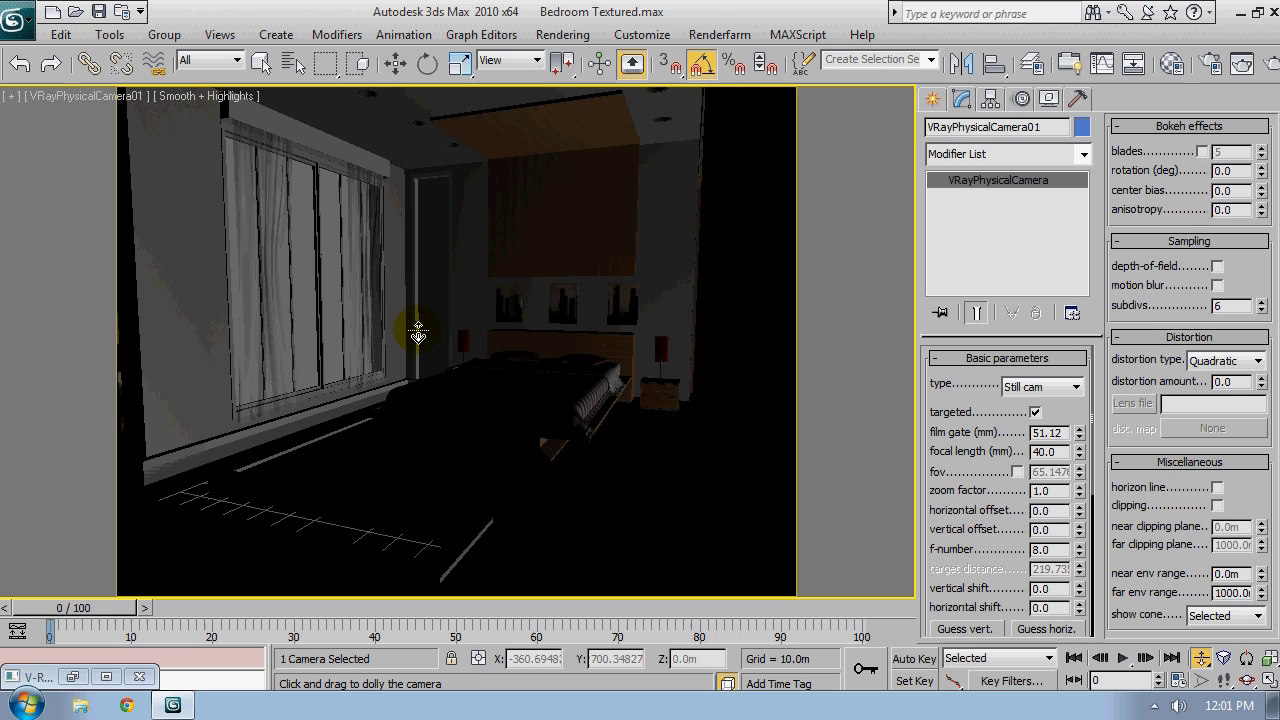
{"action": "right_click", "coordinate": [443, 343]}
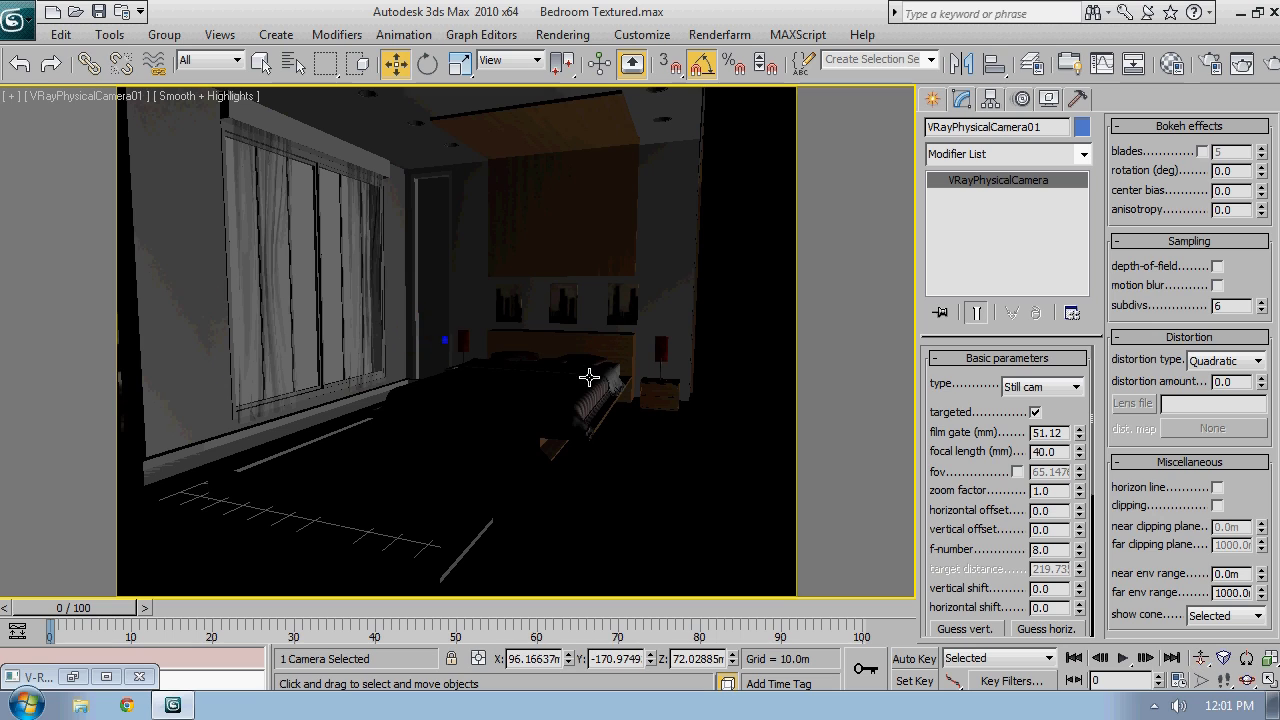
{"action": "left_click", "coordinate": [1245, 679]}
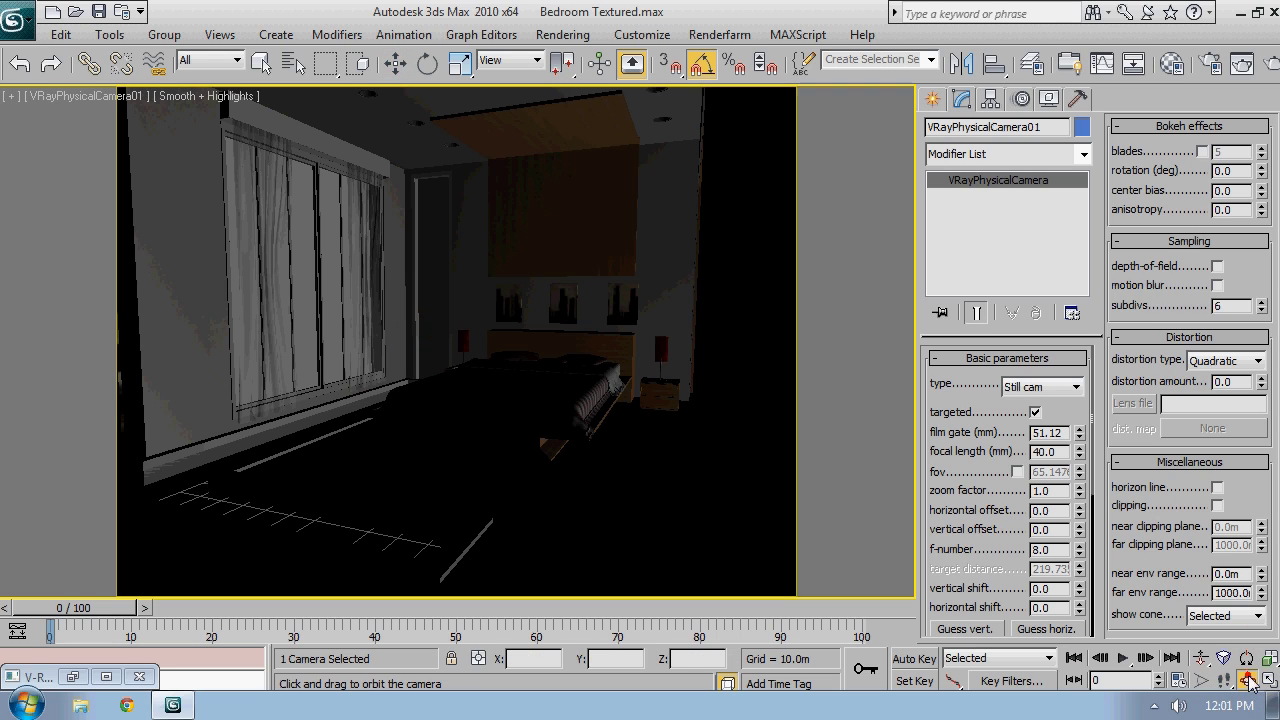
{"action": "left_click_drag", "start_coordinate": [389, 408], "coordinate": [394, 405]}
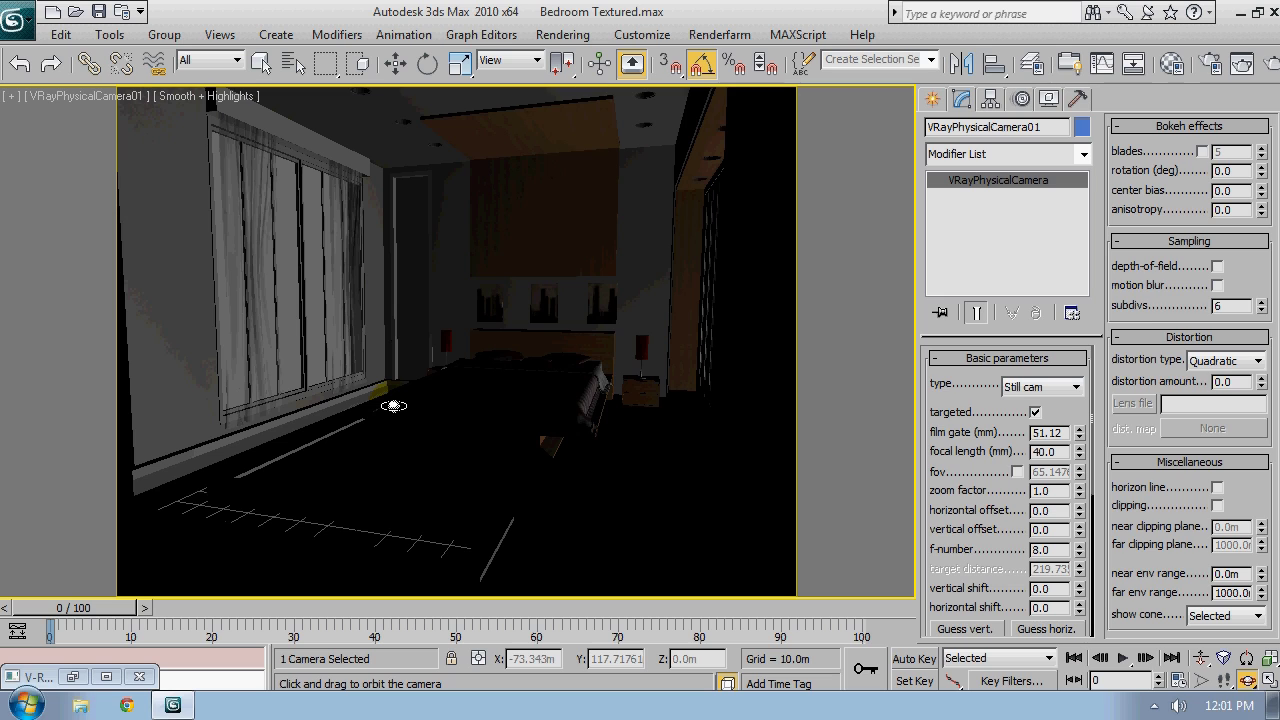
{"action": "left_click", "coordinate": [701, 63]}
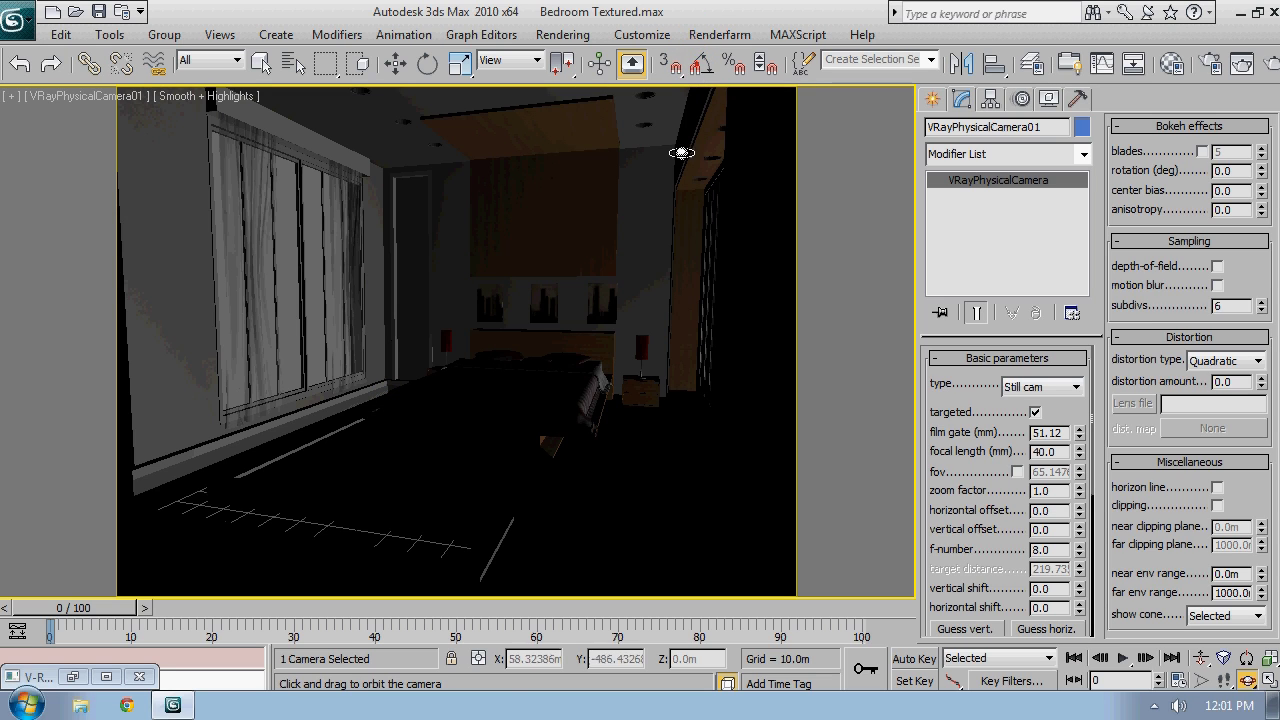
{"action": "left_click_drag", "start_coordinate": [402, 391], "coordinate": [403, 380]}
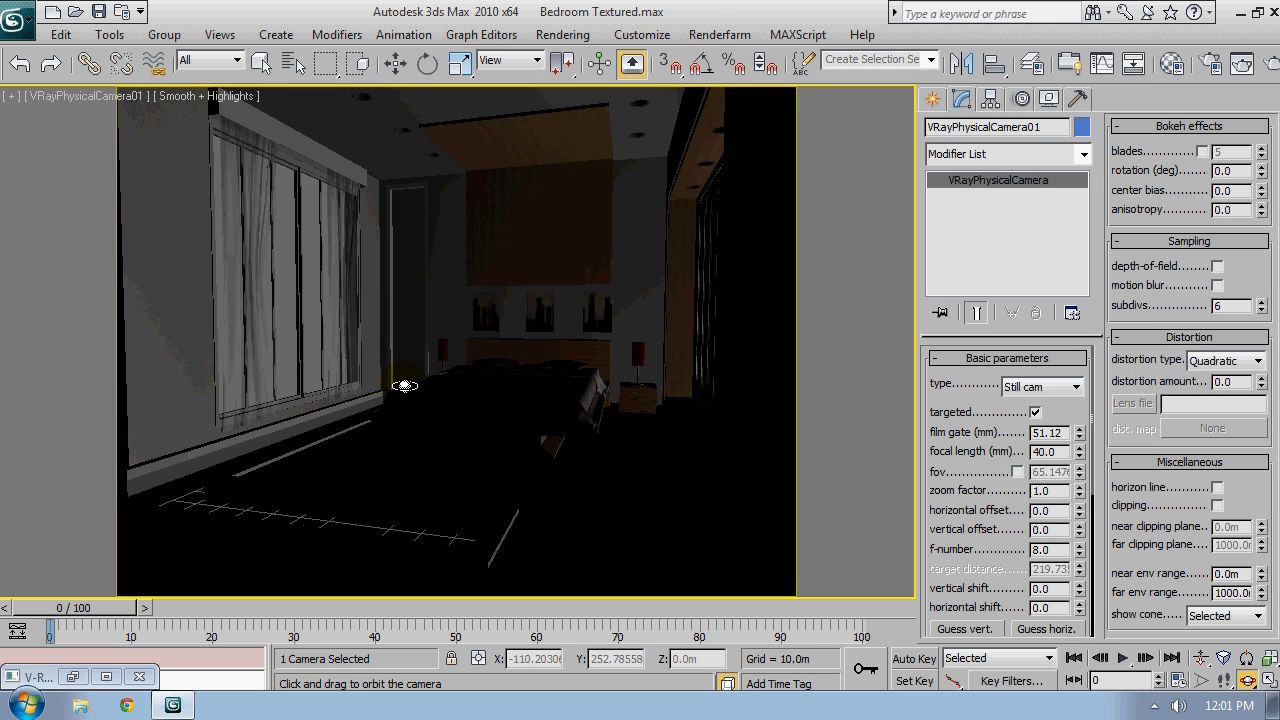
{"action": "key", "text": "w"}
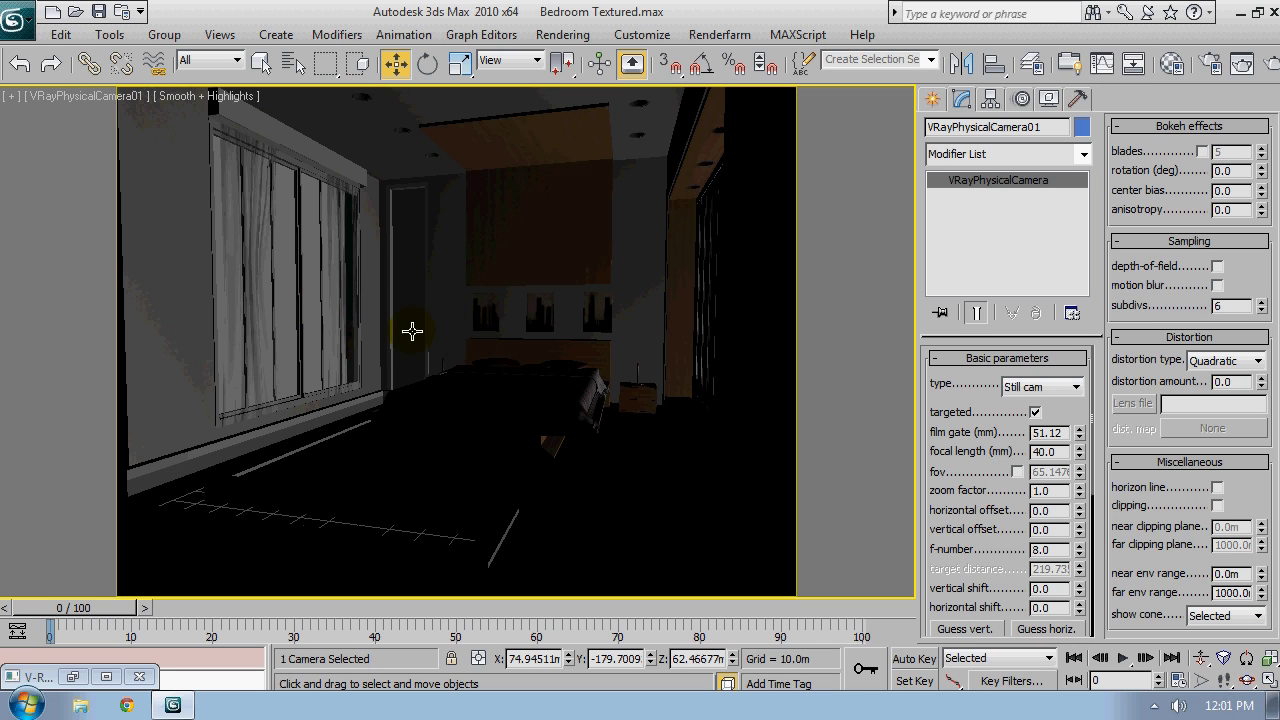
{"action": "middle_click_drag", "start_coordinate": [412, 331], "coordinate": [497, 345]}
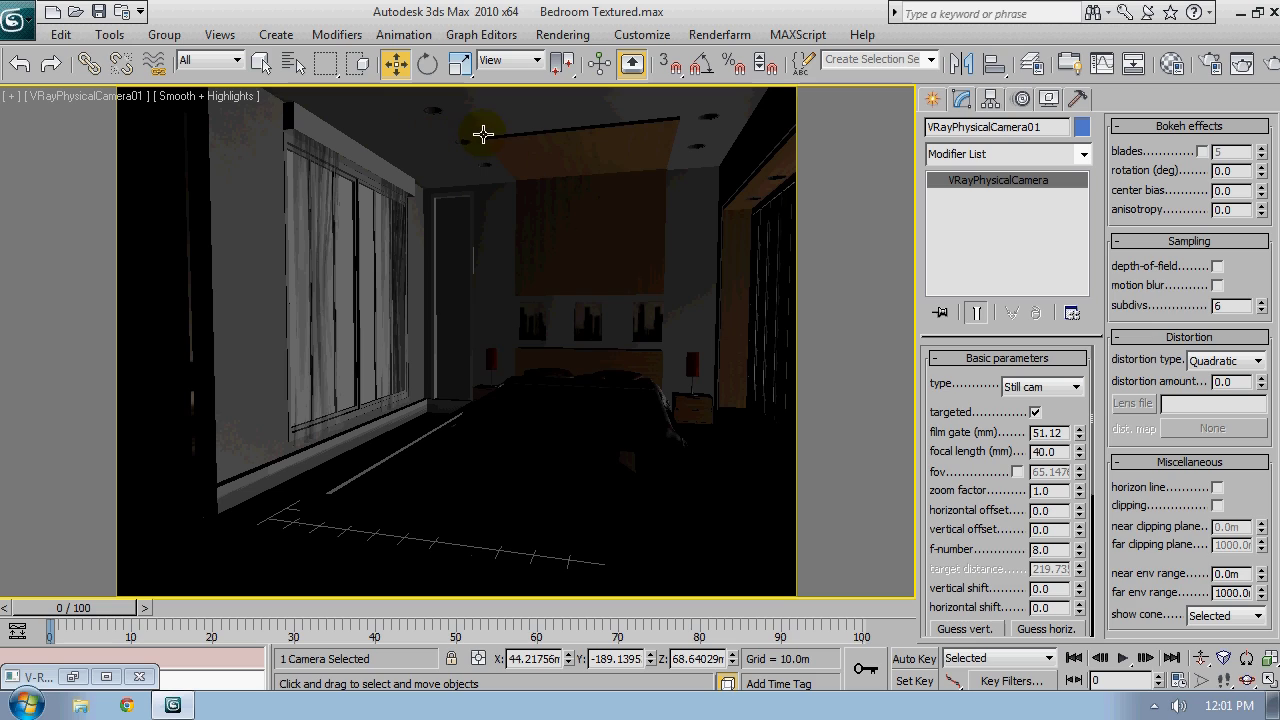
Light the camera viewport with default lights
{"action": "left_click", "coordinate": [218, 98]}
{"action": "mouse_move", "coordinate": [272, 242]}
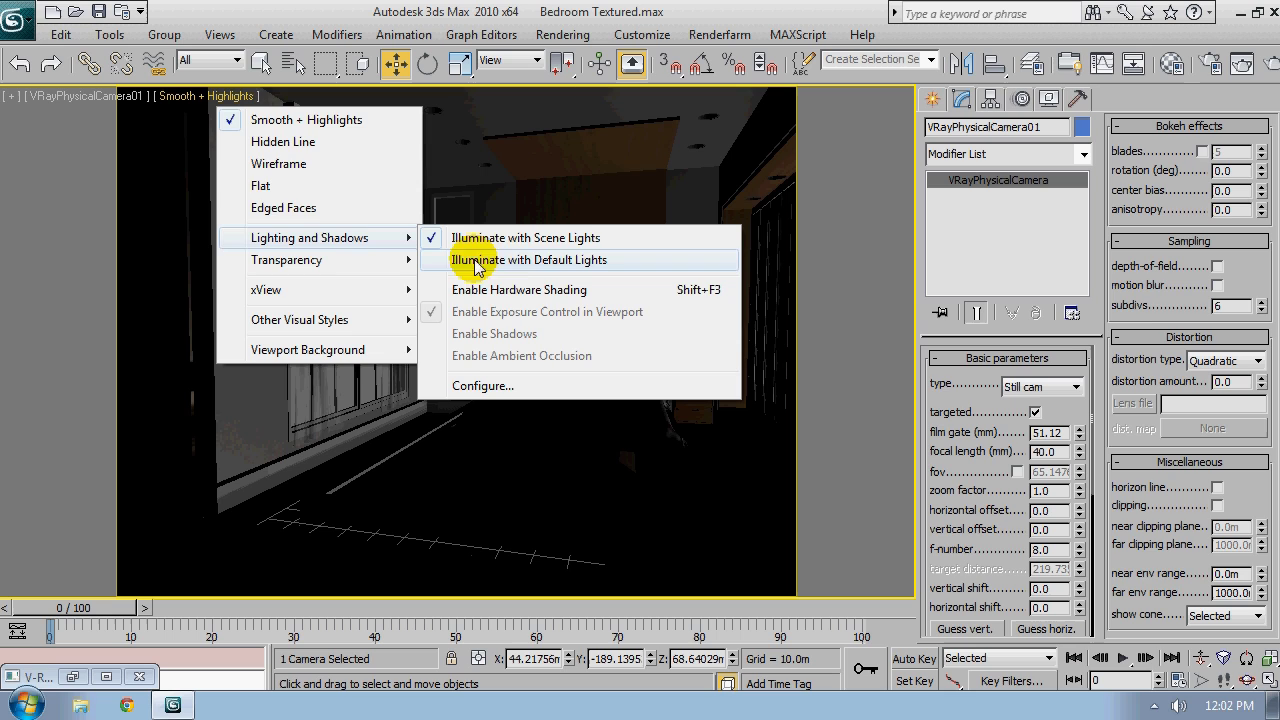
{"action": "left_click", "coordinate": [548, 260]}
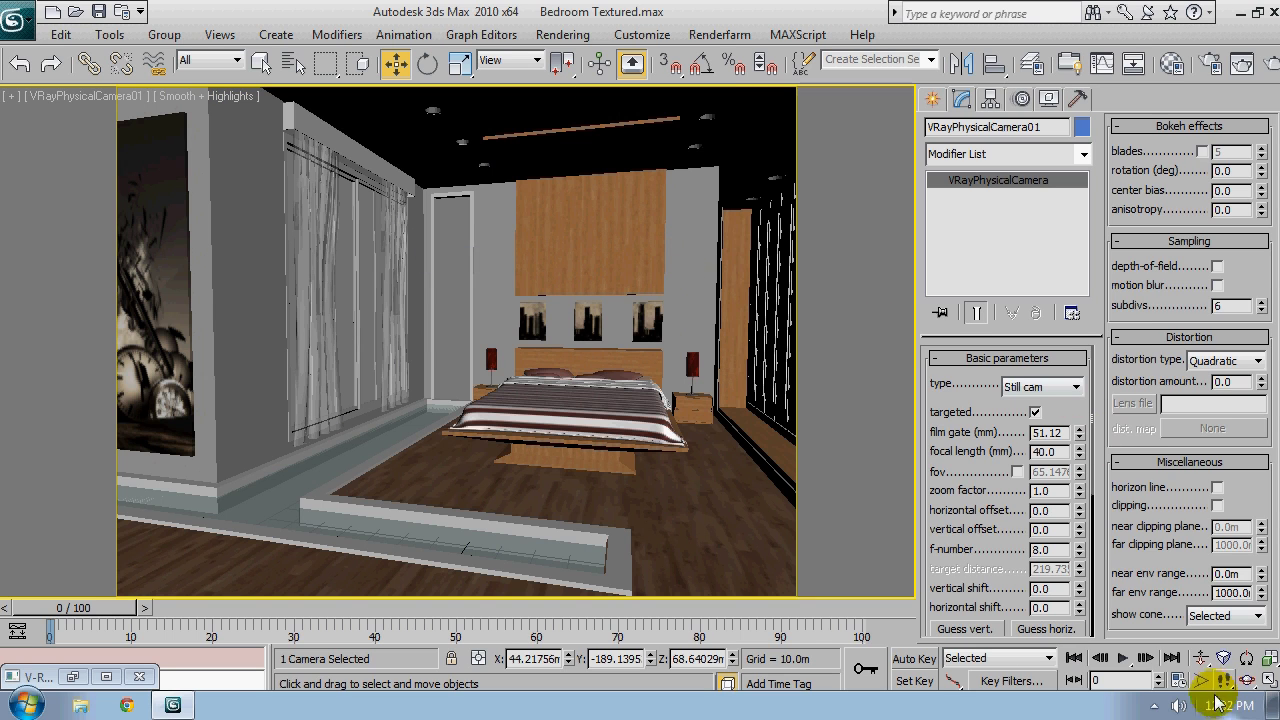
Orbit the camera slightly and move it closer to the bed and leftward
{"action": "left_click", "coordinate": [1247, 679]}
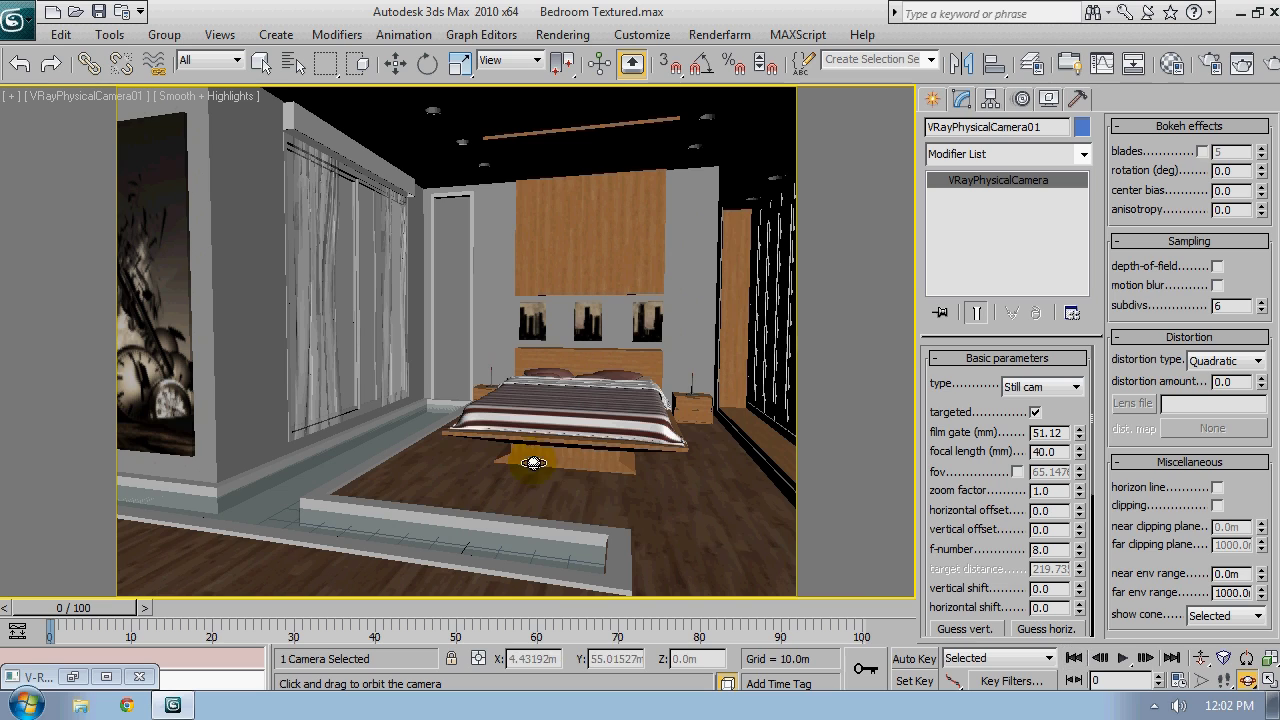
{"action": "left_click_drag", "start_coordinate": [533, 463], "coordinate": [537, 460]}
{"action": "right_click", "coordinate": [531, 415]}
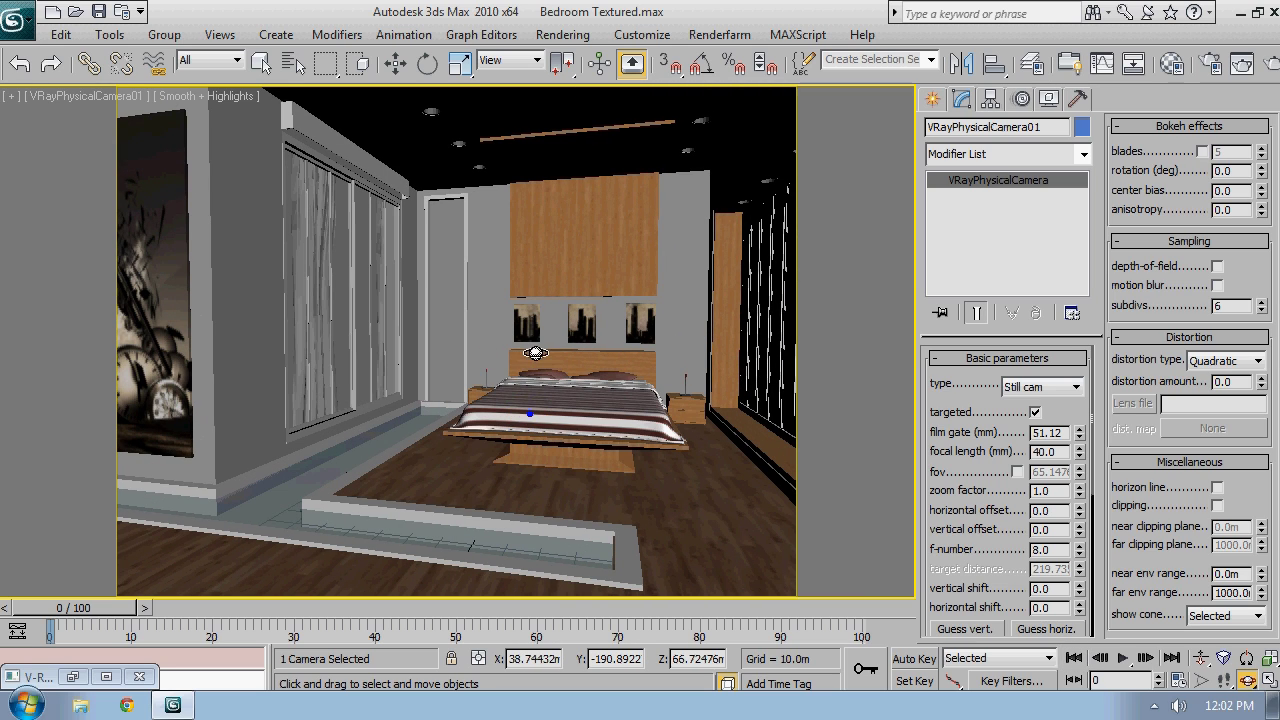
{"action": "left_click", "coordinate": [536, 352]}
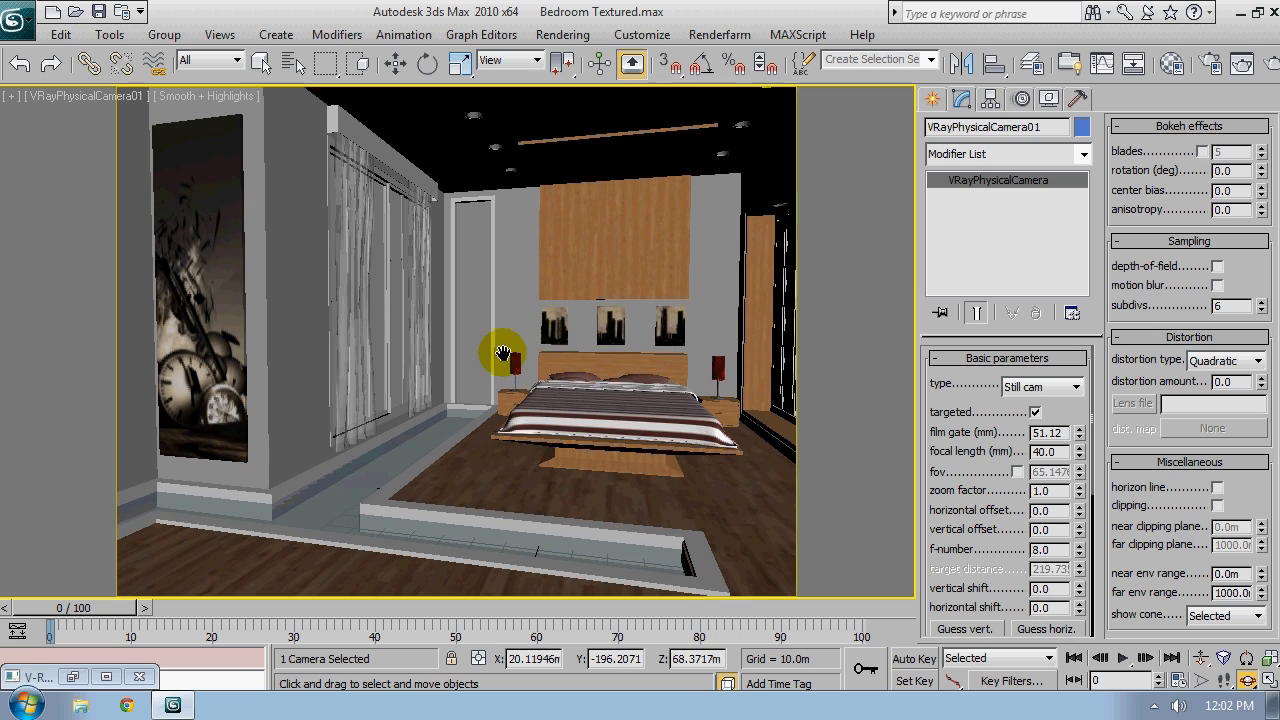
{"action": "left_click_drag", "start_coordinate": [557, 357], "coordinate": [503, 349]}
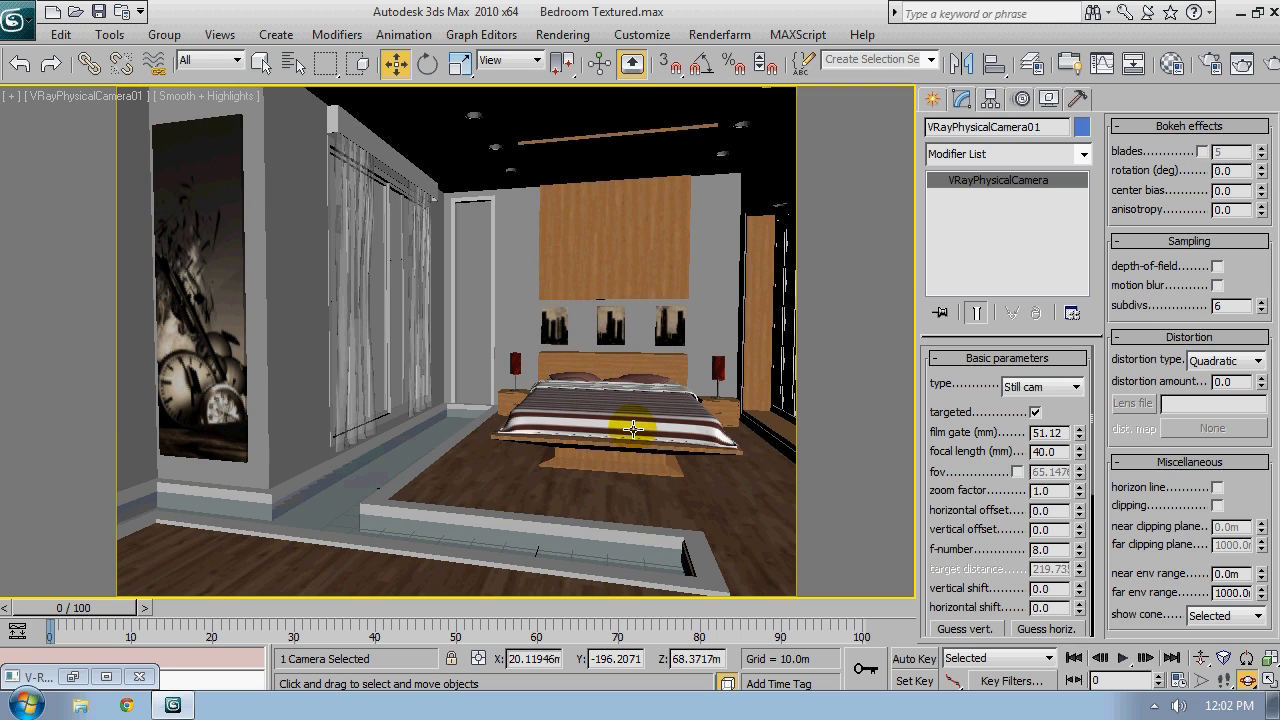
{"action": "left_click_drag", "start_coordinate": [634, 421], "coordinate": [645, 425]}
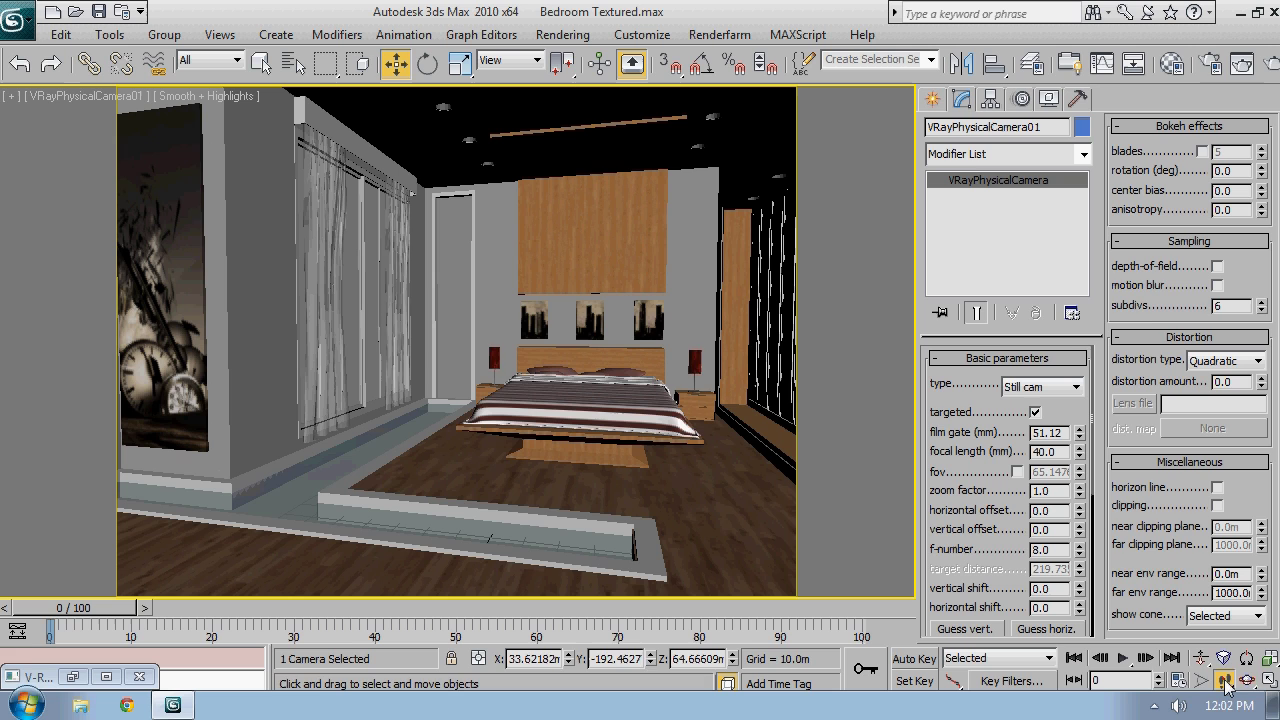
Walk the camera back and sideways to centre the bed between wardrobe and window
{"action": "left_click", "coordinate": [1199, 660]}
{"action": "key", "text": "Down"}
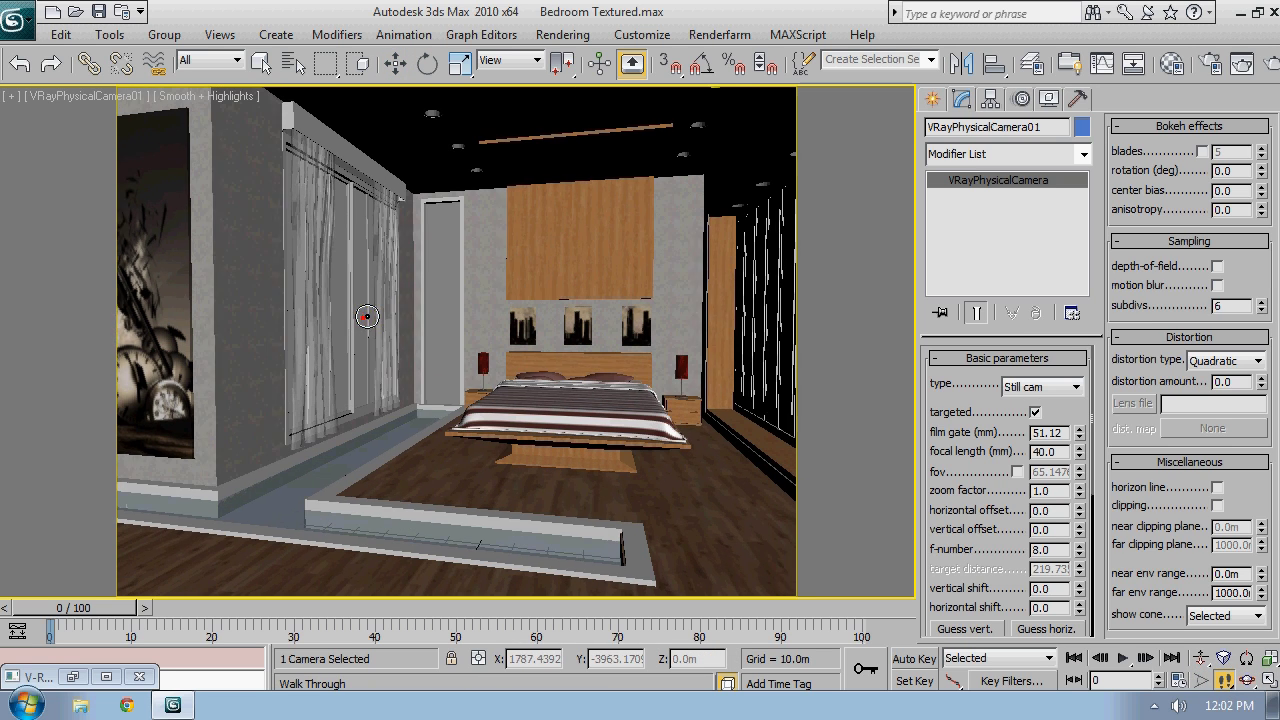
{"action": "key", "text": "Down"}
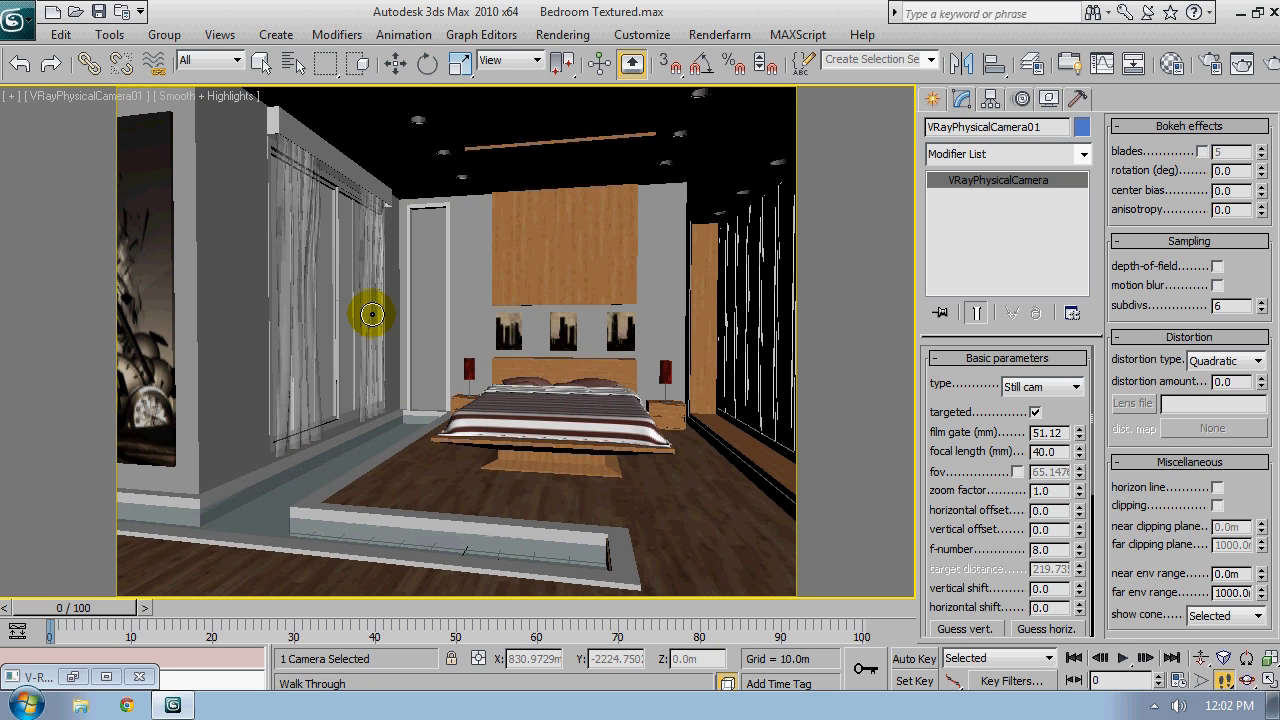
{"action": "key", "text": "Left"}
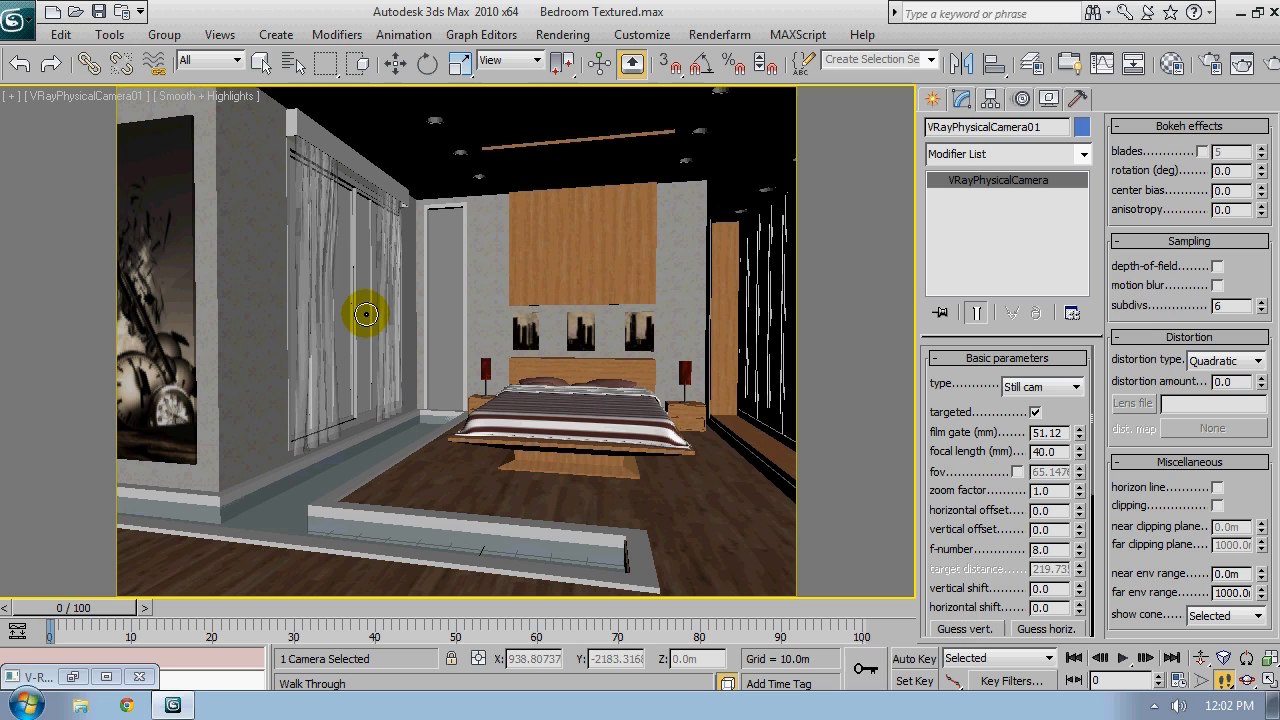
{"action": "right_click", "coordinate": [366, 313]}
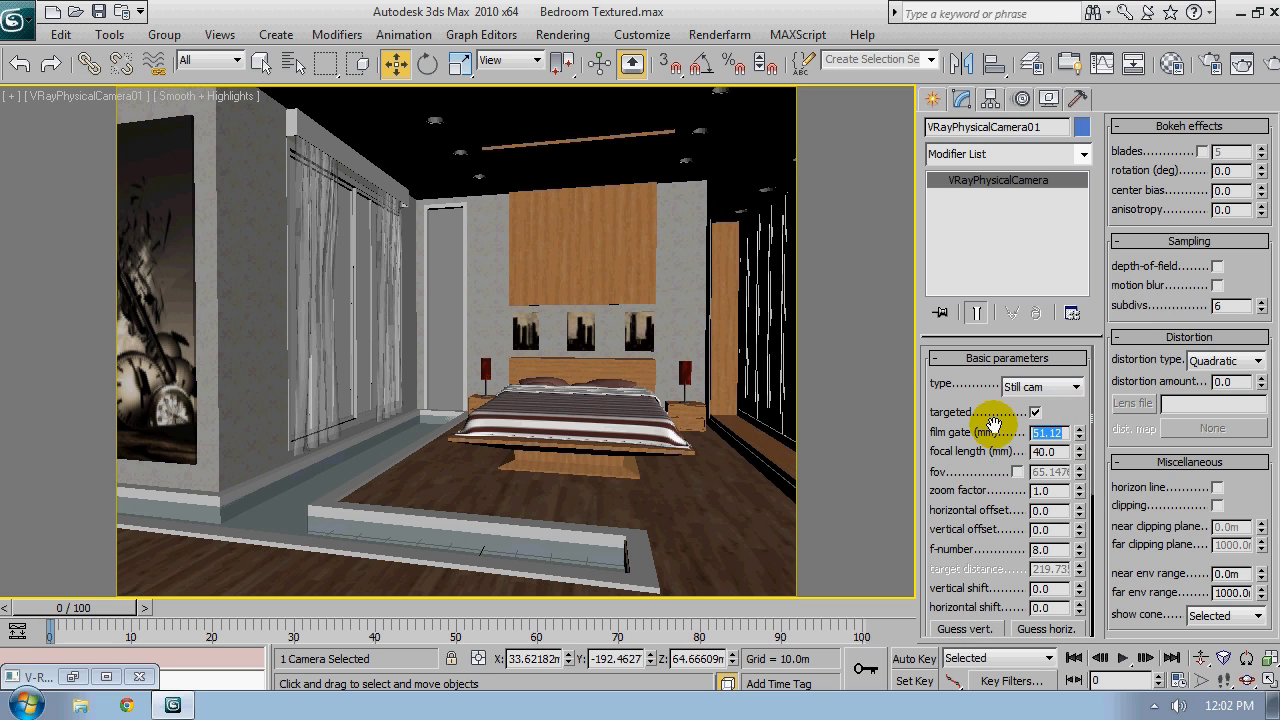
Set the film gate to 55 mm and change the f-number from 8.0 to 2.0
{"action": "type", "text": "55"}
{"action": "key", "text": "Return"}
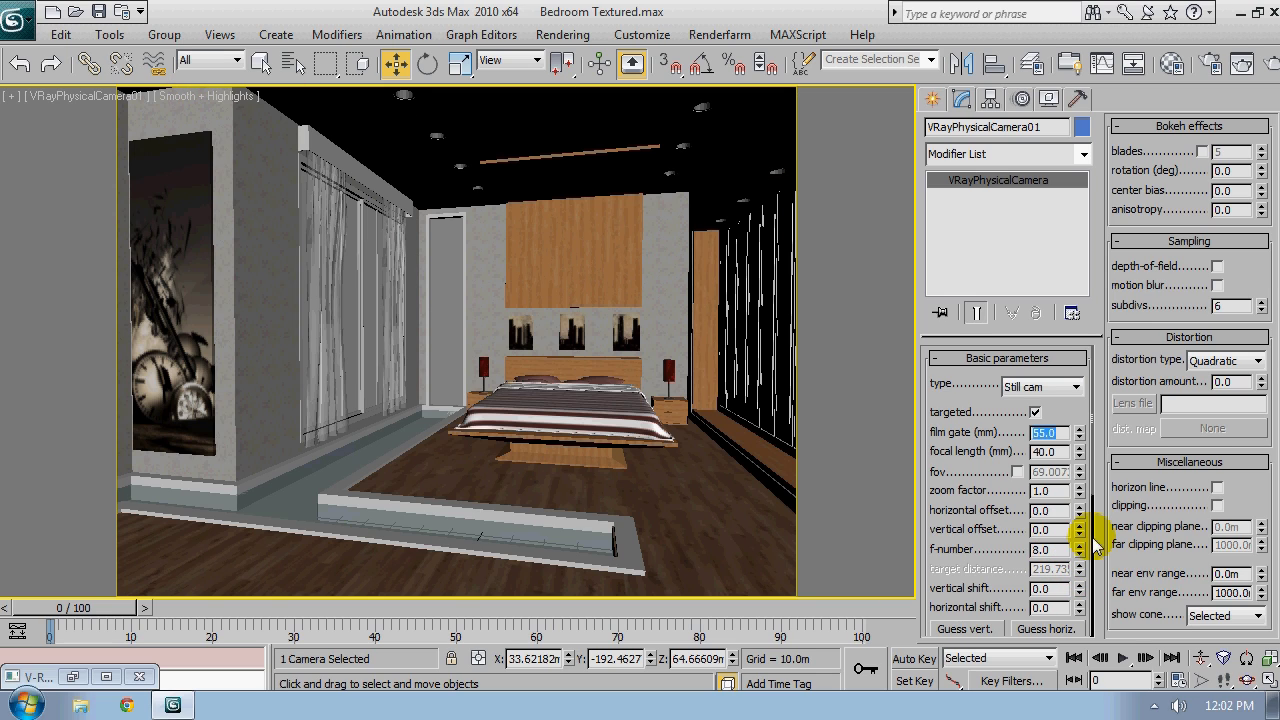
{"action": "left_click", "coordinate": [1060, 549]}
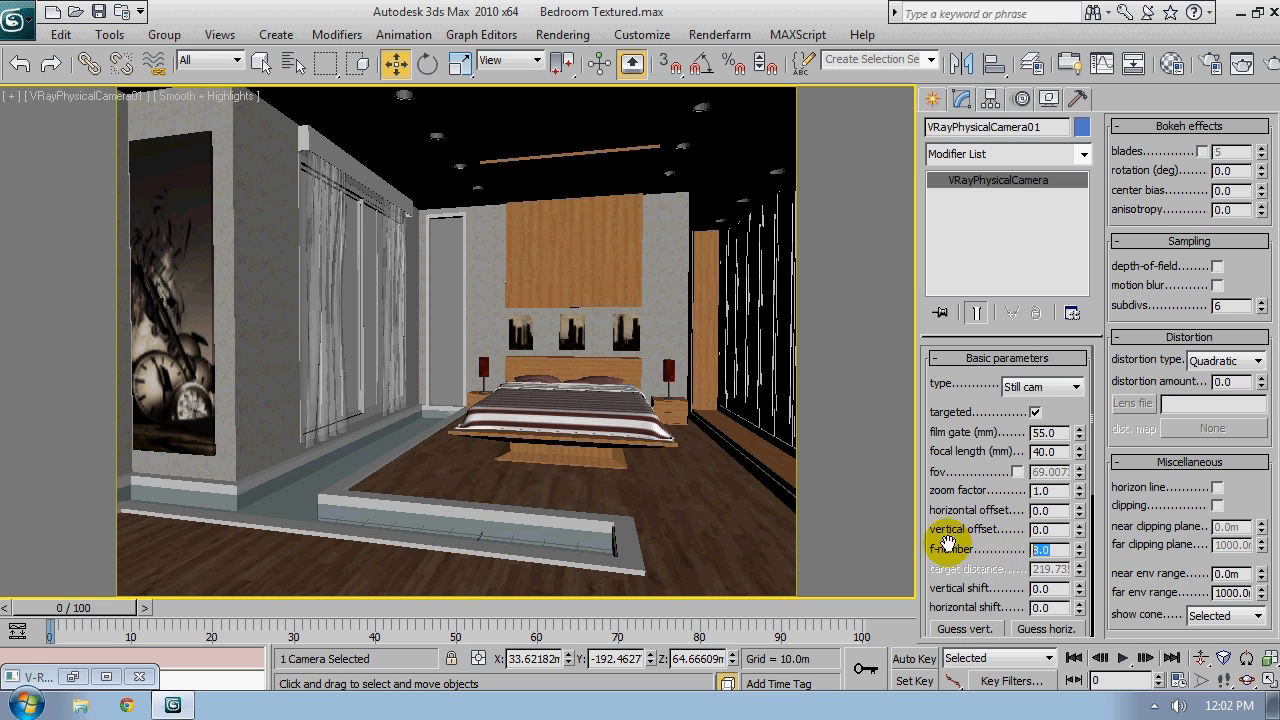
{"action": "left_click", "coordinate": [1058, 549]}
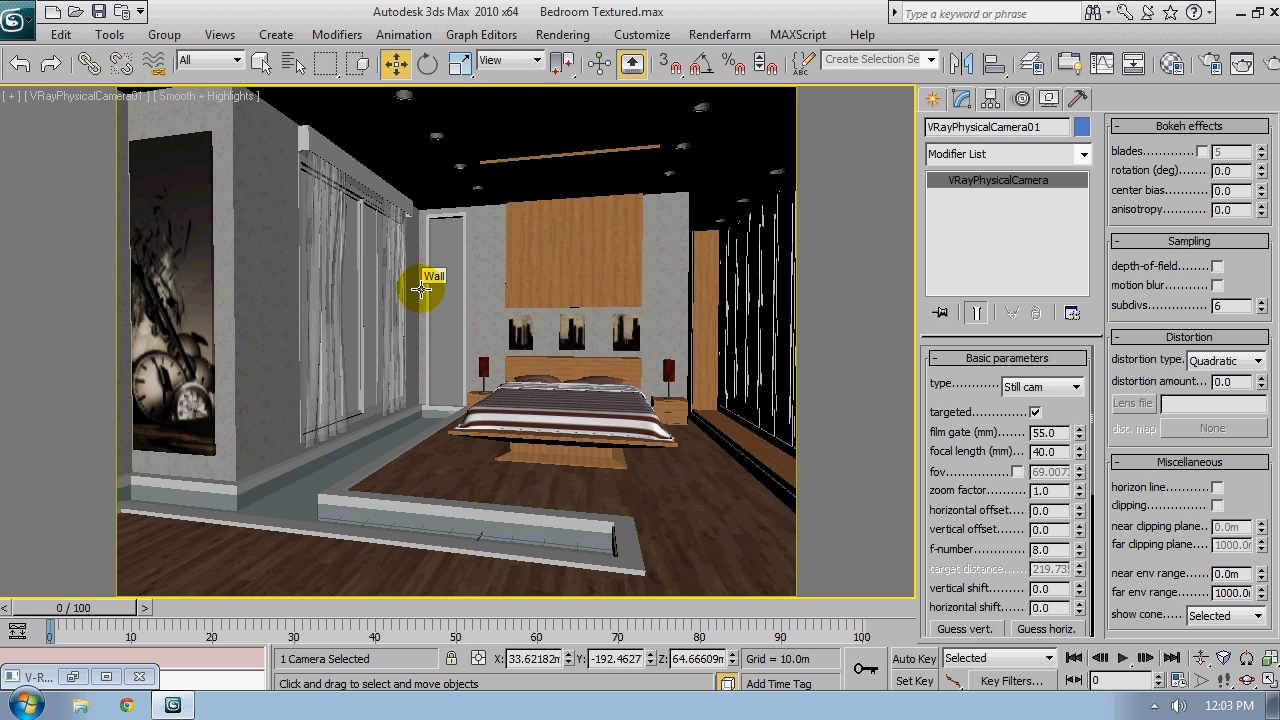
{"action": "left_click", "coordinate": [1064, 550]}
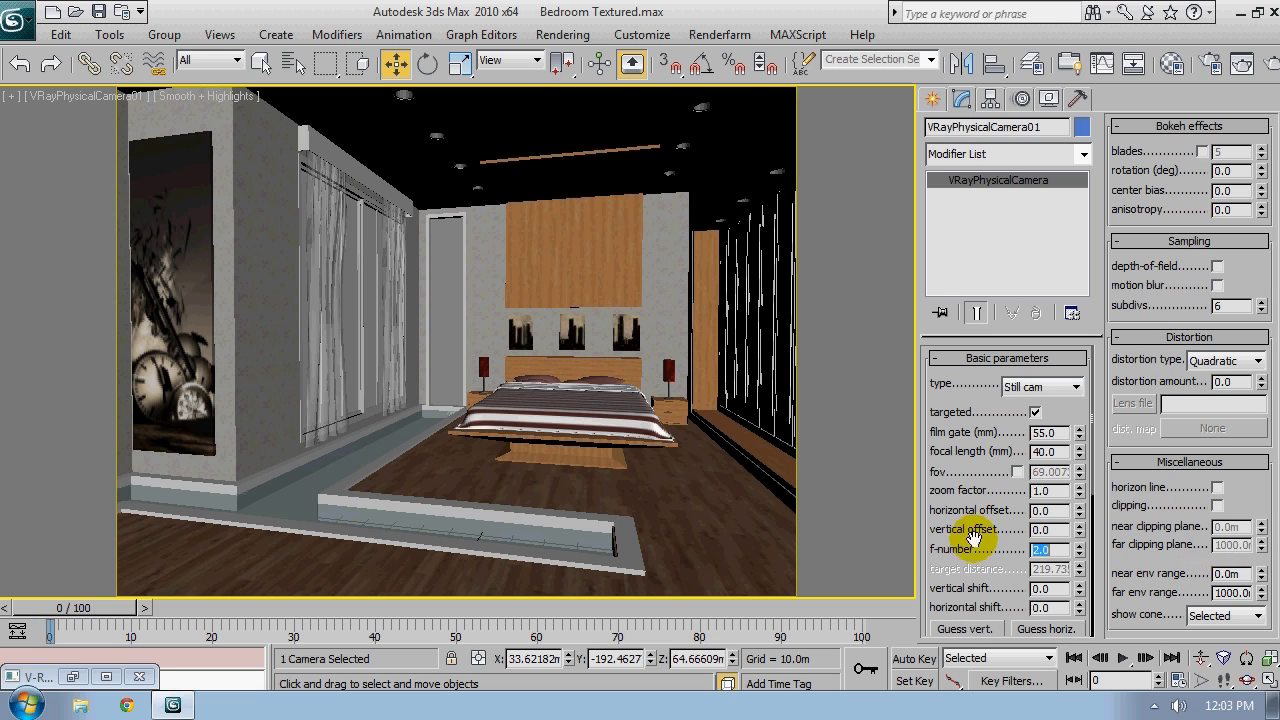
{"action": "left_click_drag", "start_coordinate": [980, 529], "coordinate": [1000, 428]}
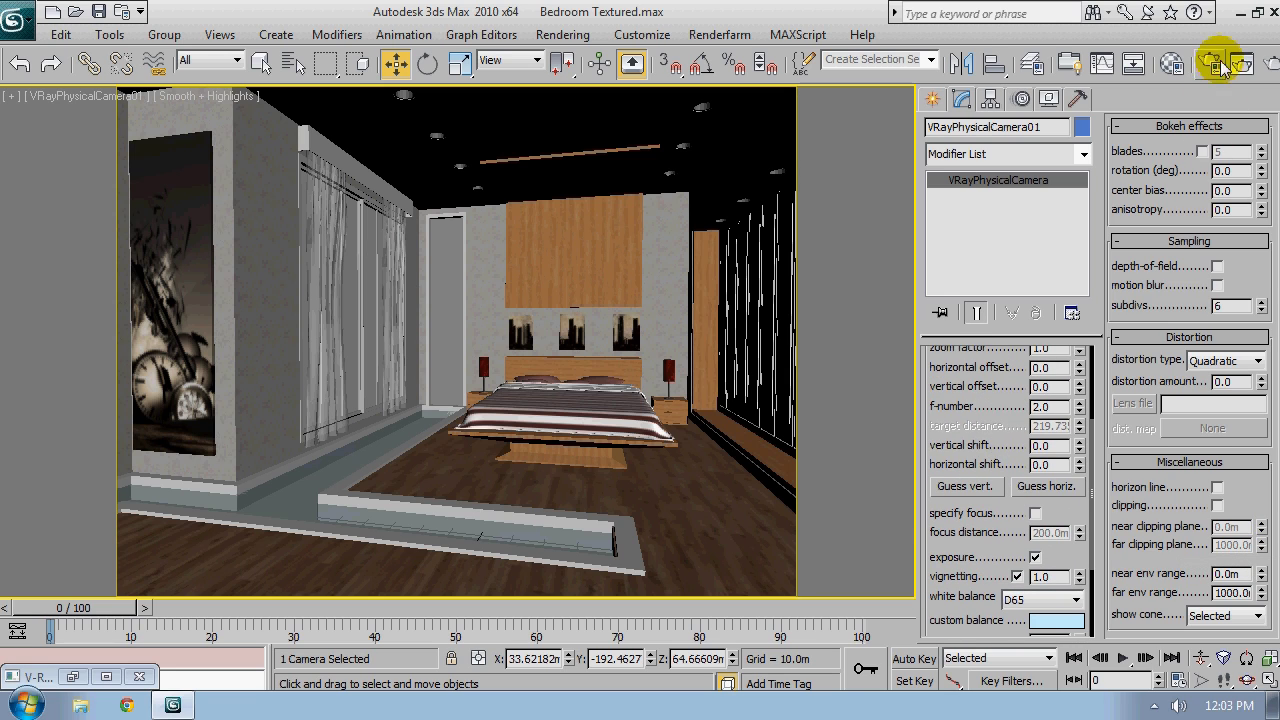
Render the bedroom through VRayPhysicalCamera01 as a VRay test render
{"action": "left_click", "coordinate": [1268, 64]}
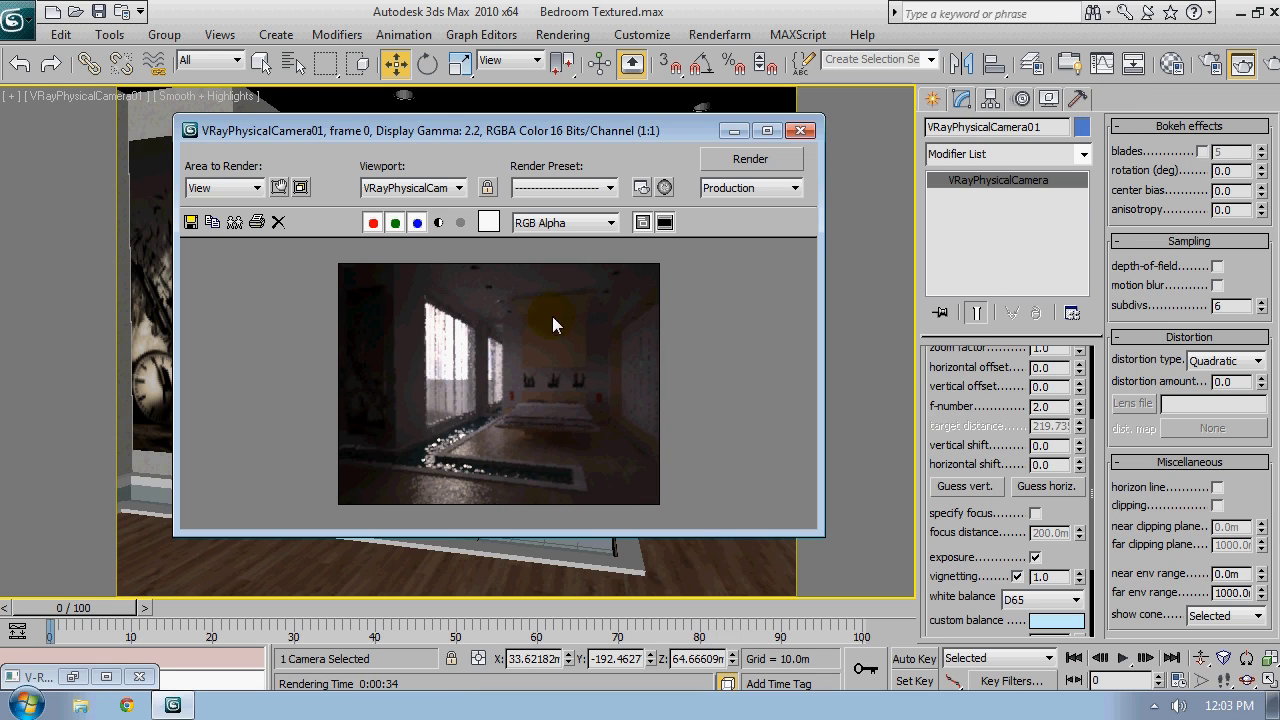
Set the camera's white balance to D55 and shutter speed to 80
{"action": "left_click", "coordinate": [477, 476]}
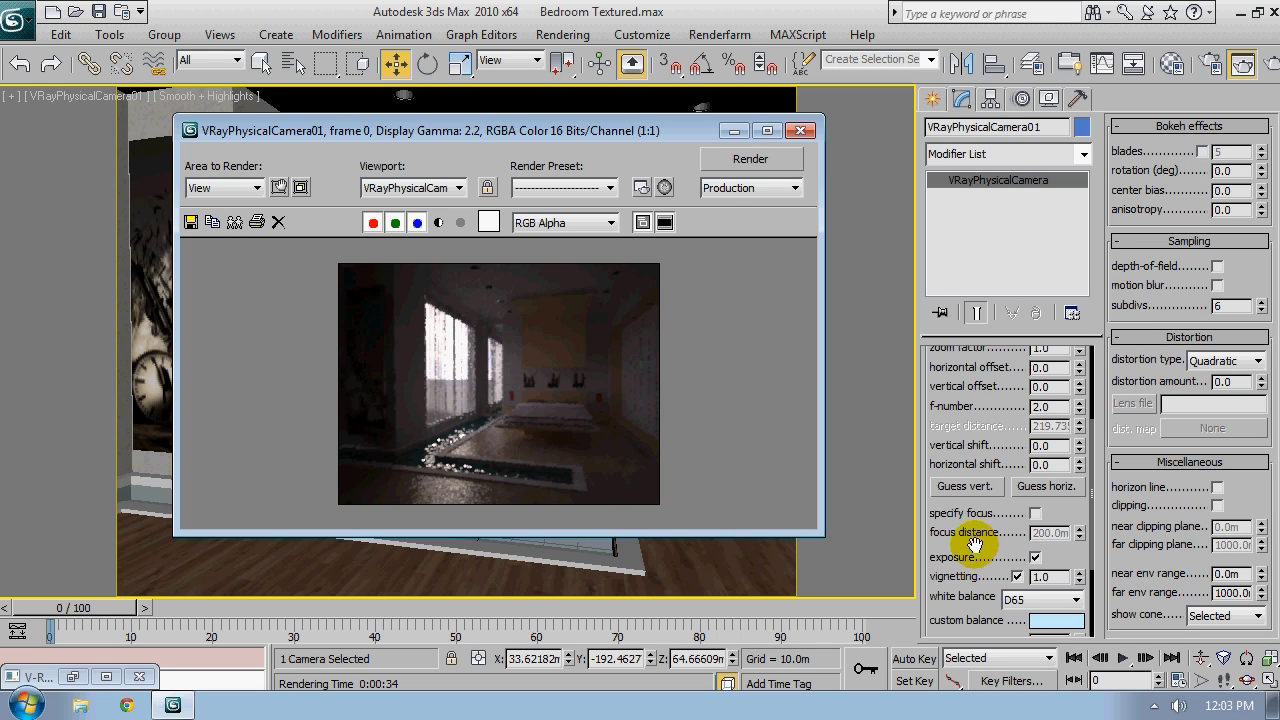
{"action": "left_click_drag", "start_coordinate": [568, 130], "coordinate": [528, 136]}
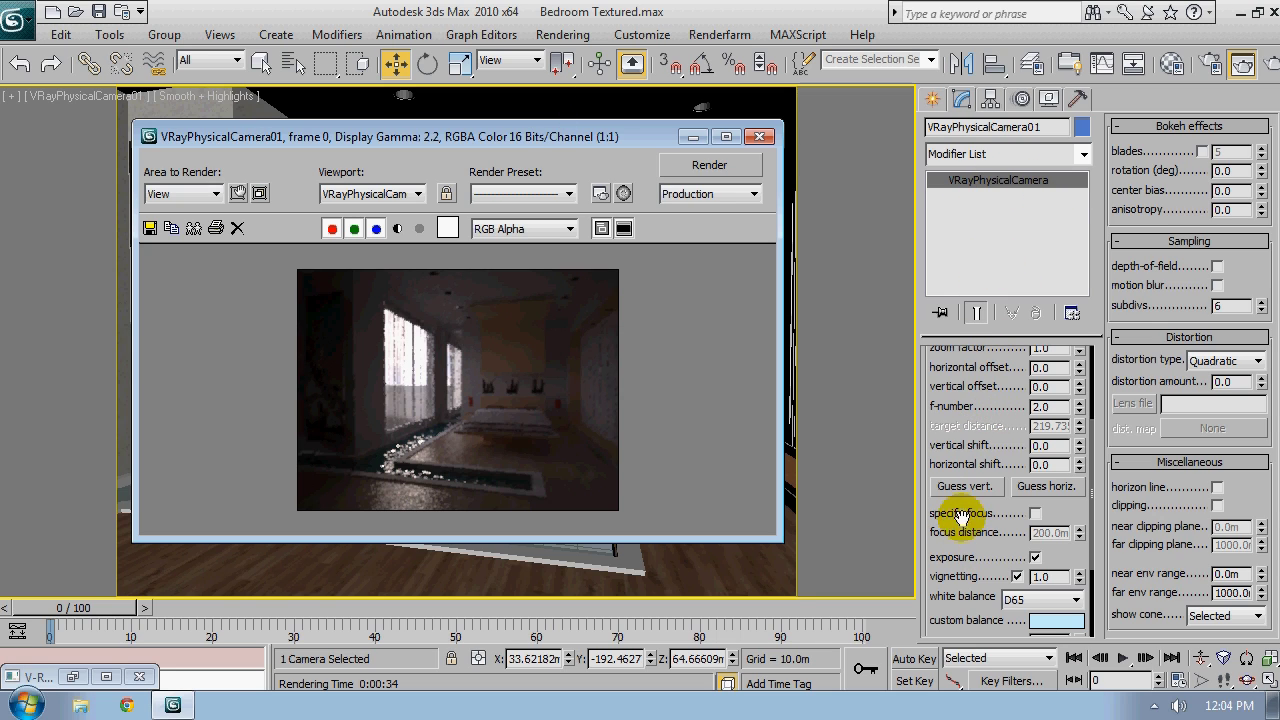
{"action": "left_click_drag", "start_coordinate": [947, 547], "coordinate": [950, 410]}
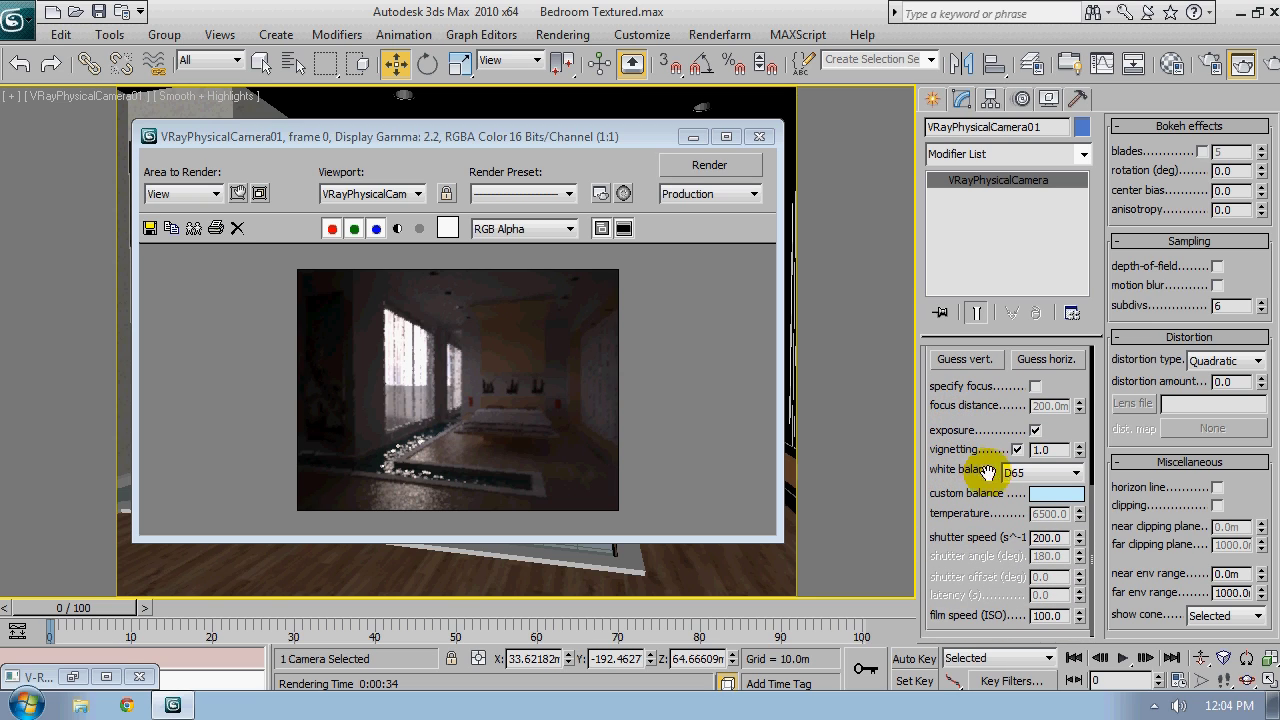
{"action": "left_click", "coordinate": [1055, 474]}
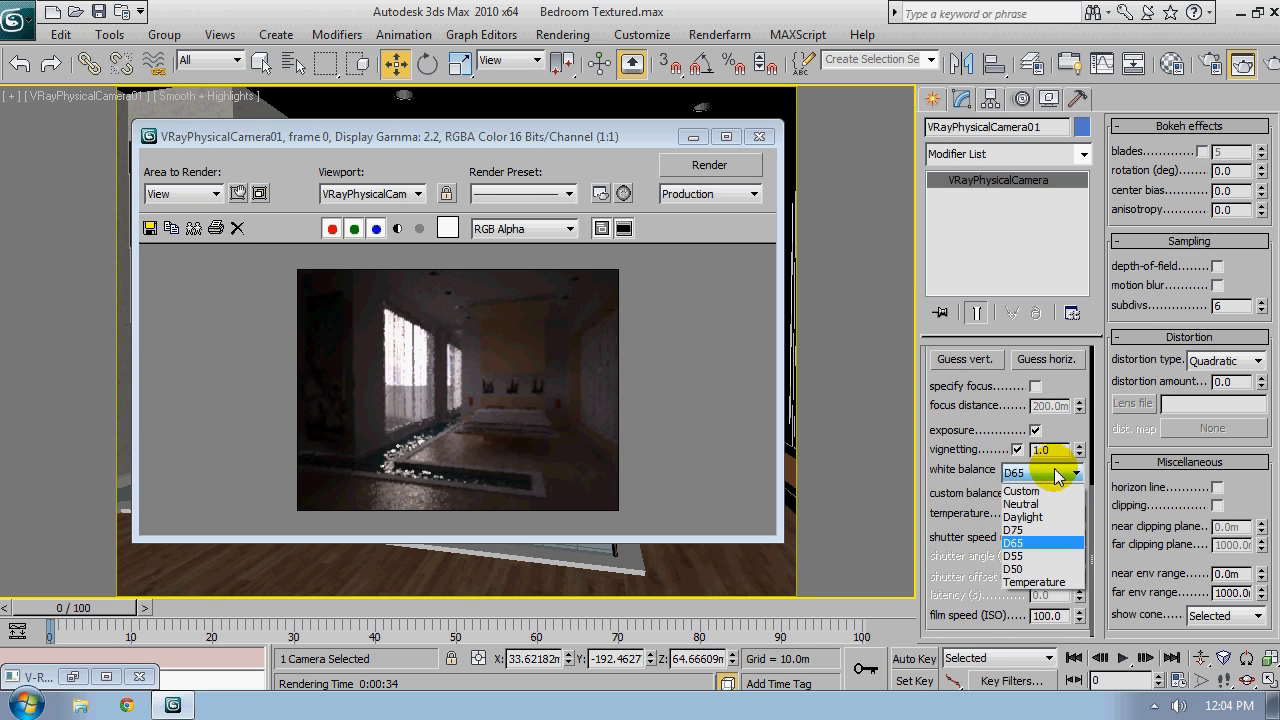
{"action": "left_click", "coordinate": [1030, 556]}
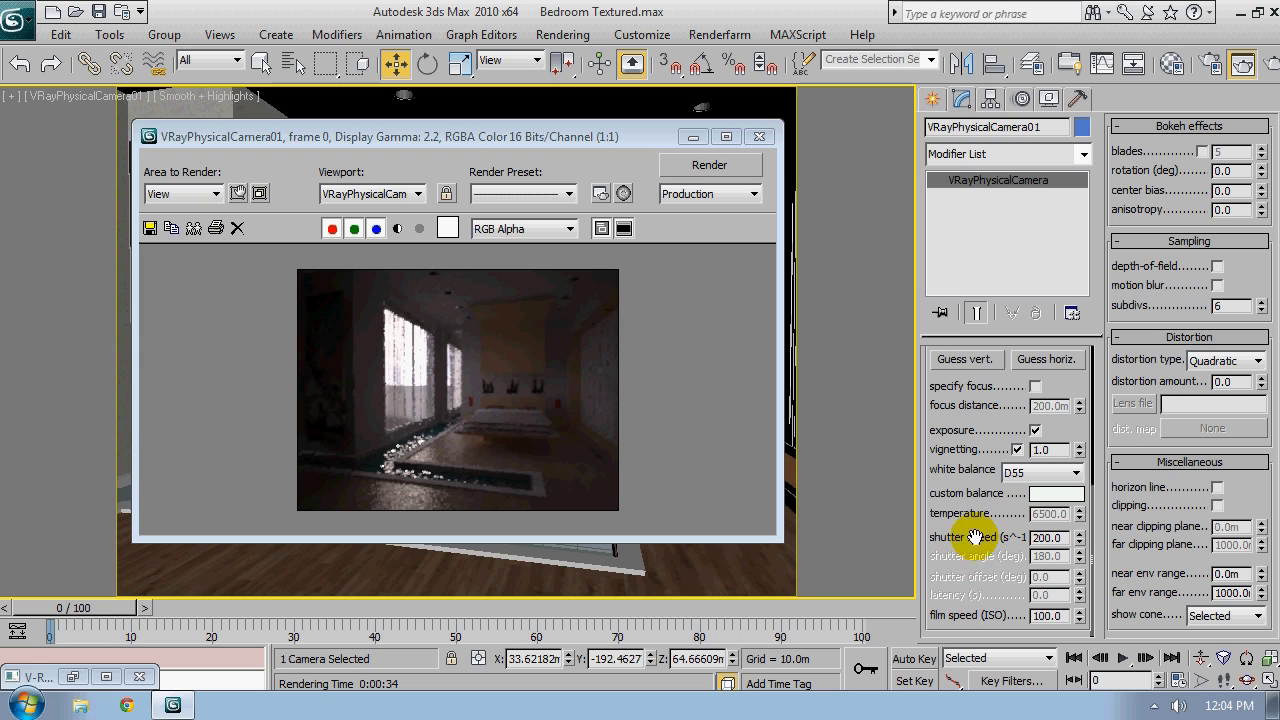
{"action": "double_click", "coordinate": [1050, 537]}
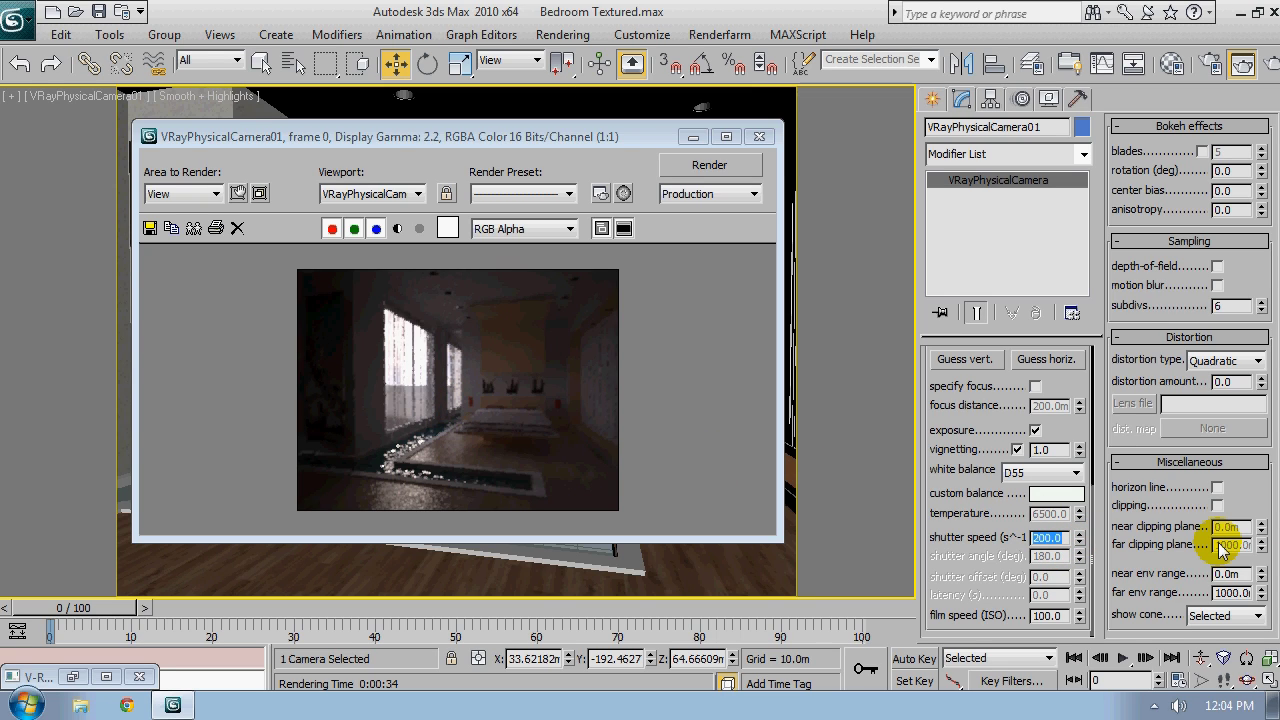
{"action": "type", "text": "80"}
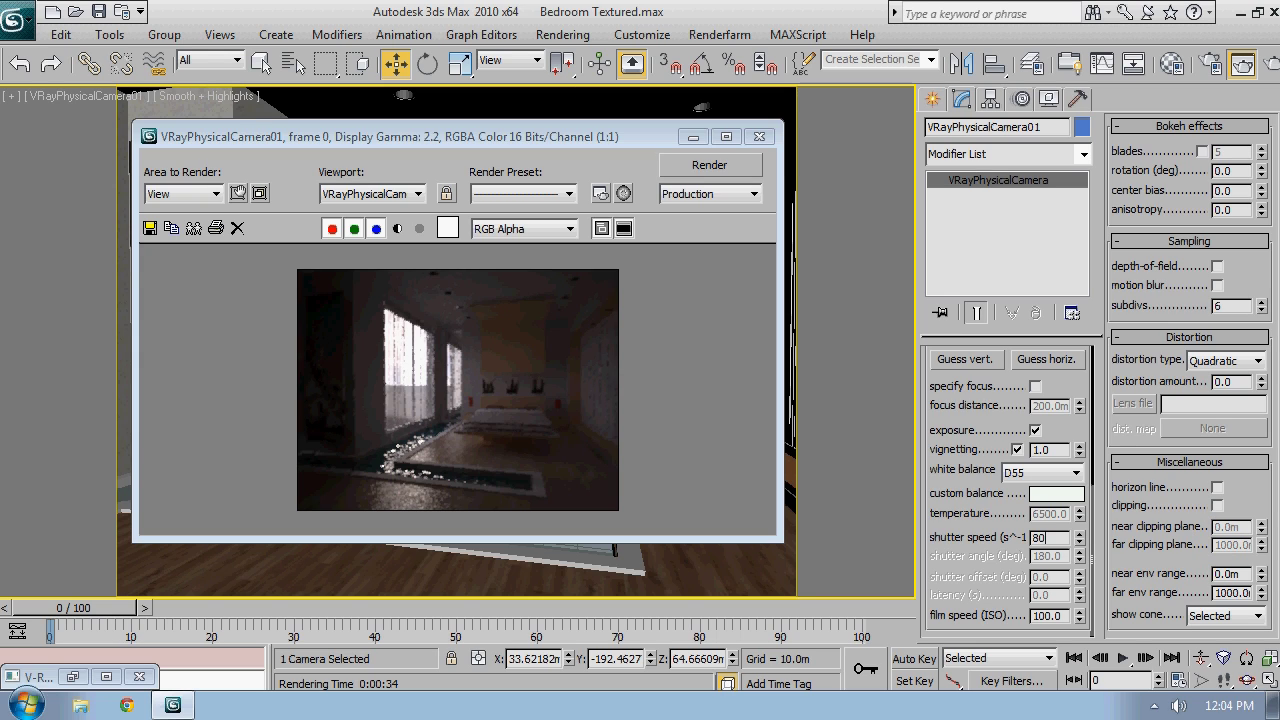
{"action": "key", "text": "Return"}
{"action": "left_click", "coordinate": [527, 390]}
Clone the previous render, arrange both frame windows side by side, and re-render
{"action": "left_click", "coordinate": [193, 228]}
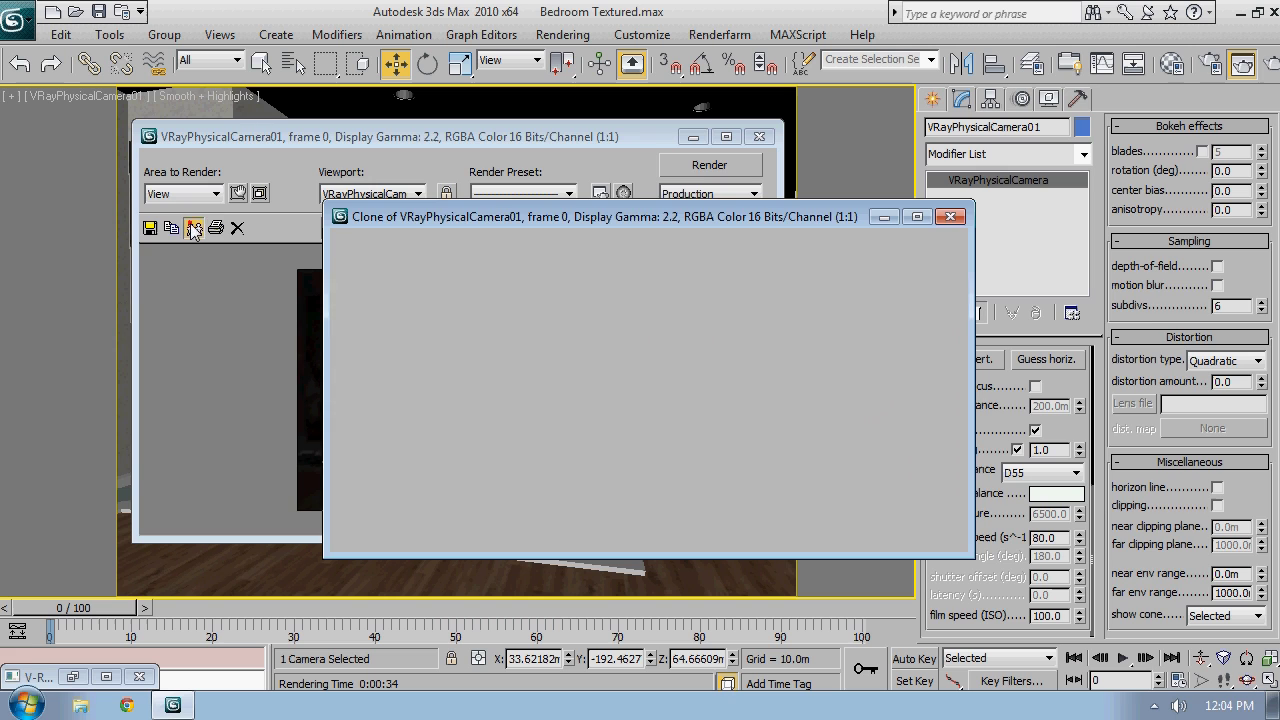
{"action": "left_click_drag", "start_coordinate": [519, 218], "coordinate": [793, 191]}
{"action": "left_click_drag", "start_coordinate": [622, 145], "coordinate": [590, 143]}
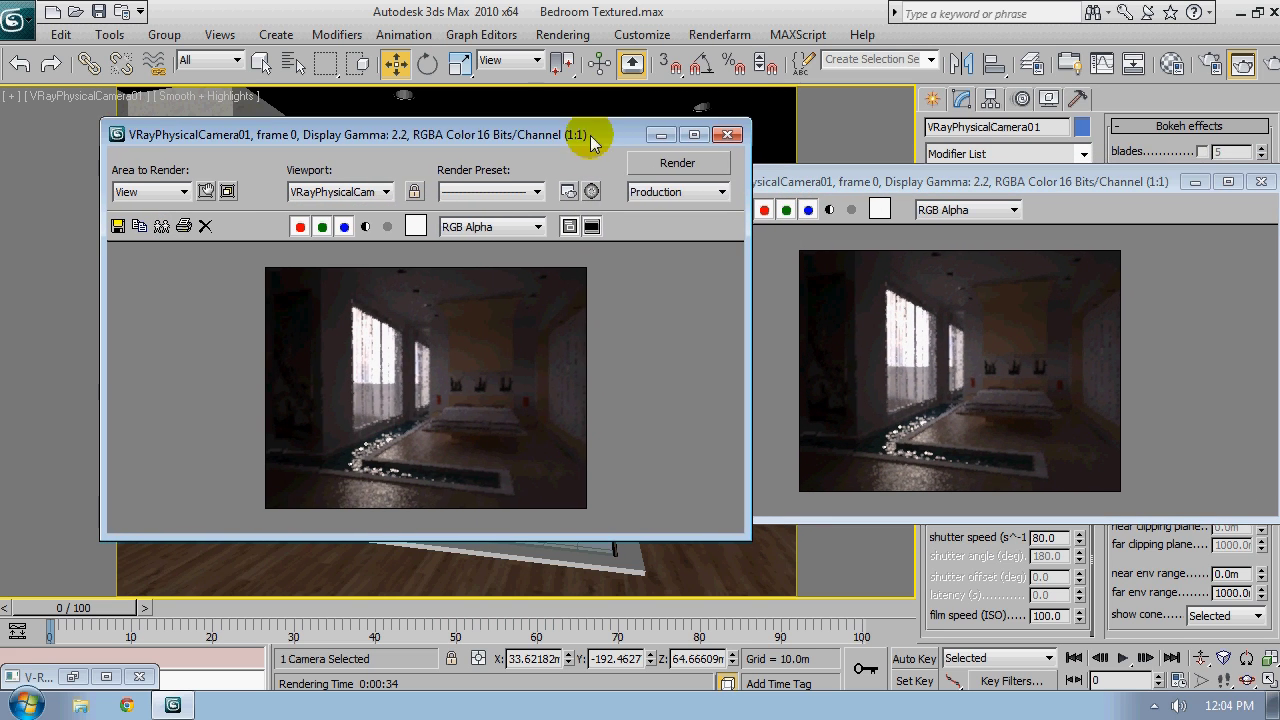
{"action": "left_click", "coordinate": [678, 165]}
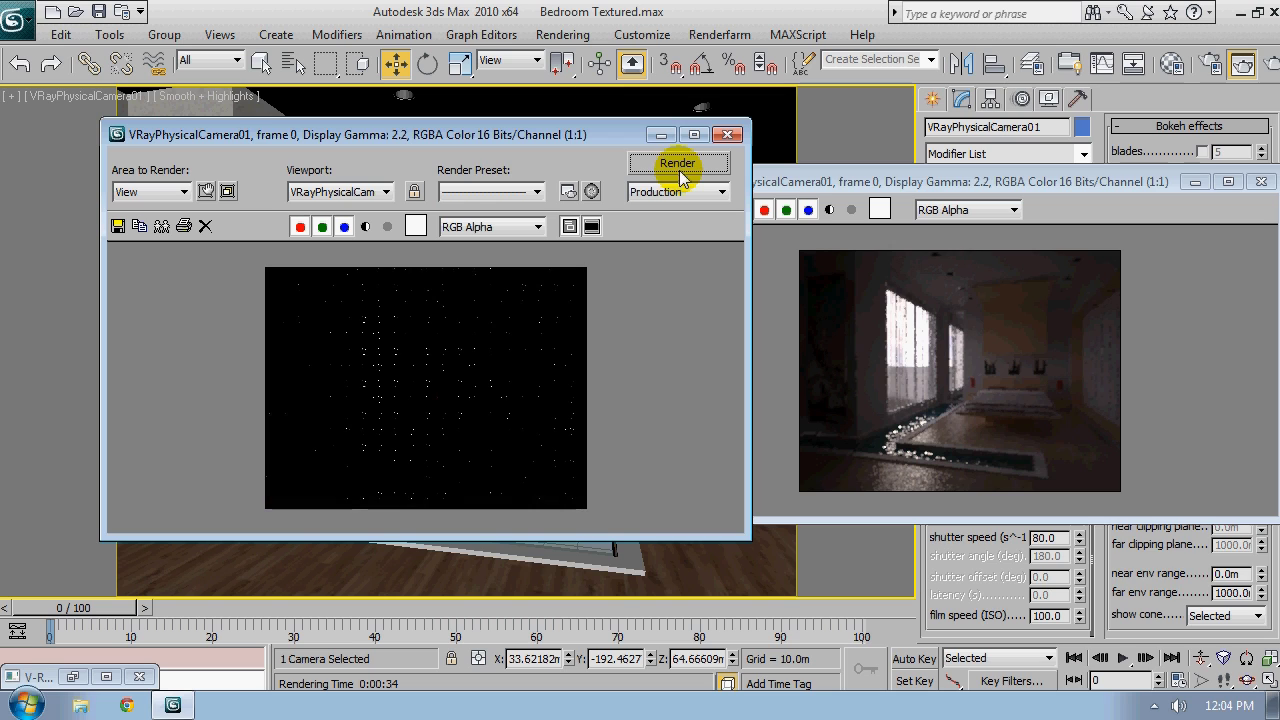
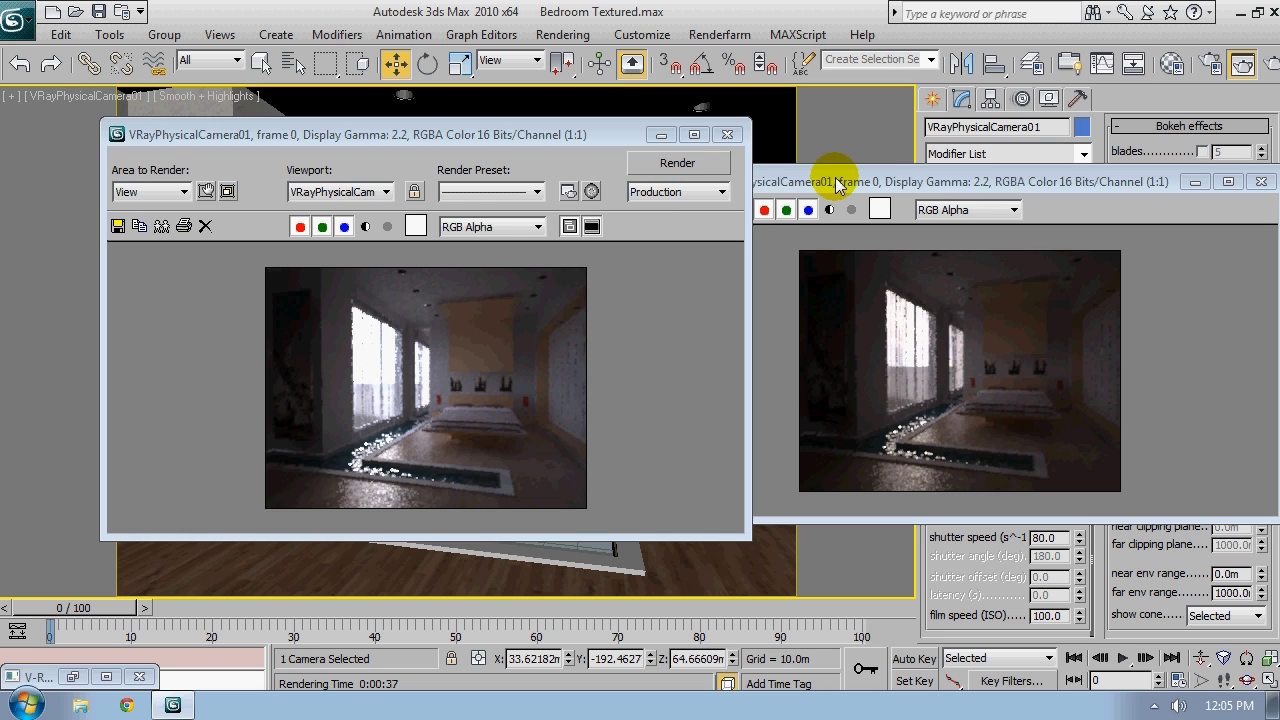
Close the cloned render window and set the VRayPhysicalCamera shutter speed to 60
{"action": "left_click_drag", "start_coordinate": [838, 183], "coordinate": [518, 191]}
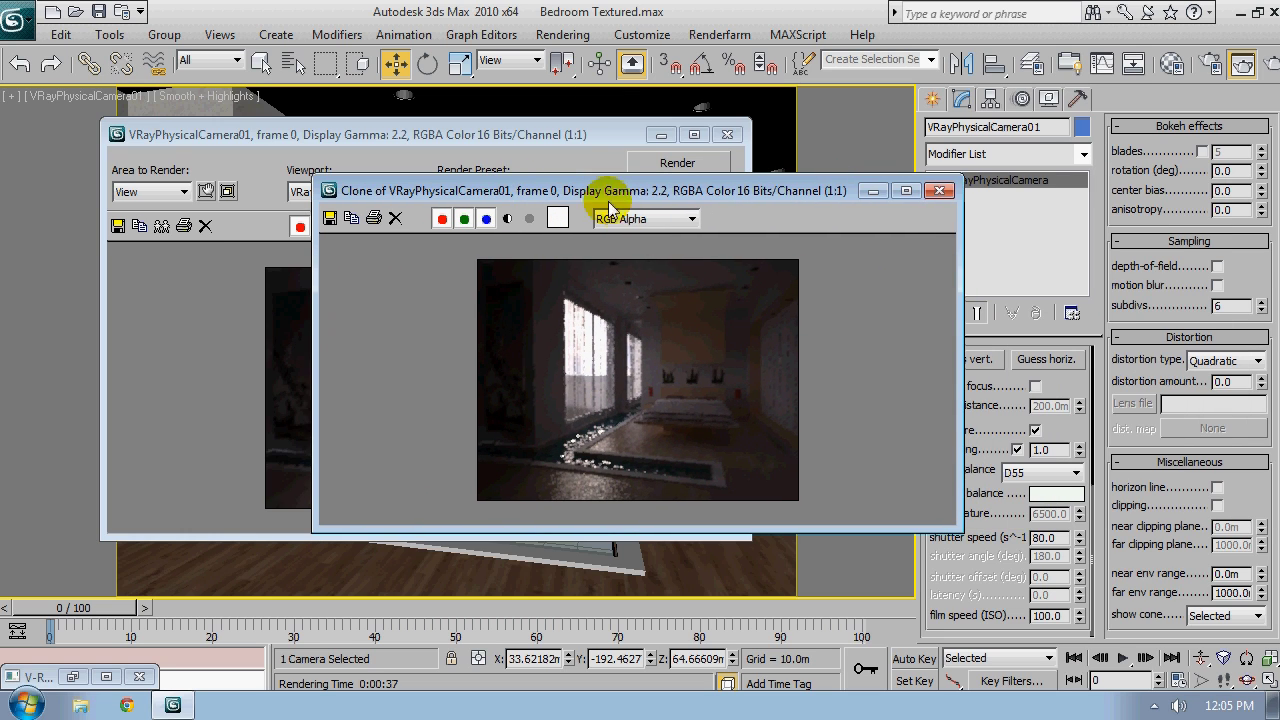
{"action": "left_click", "coordinate": [940, 192]}
{"action": "left_click", "coordinate": [1040, 537]}
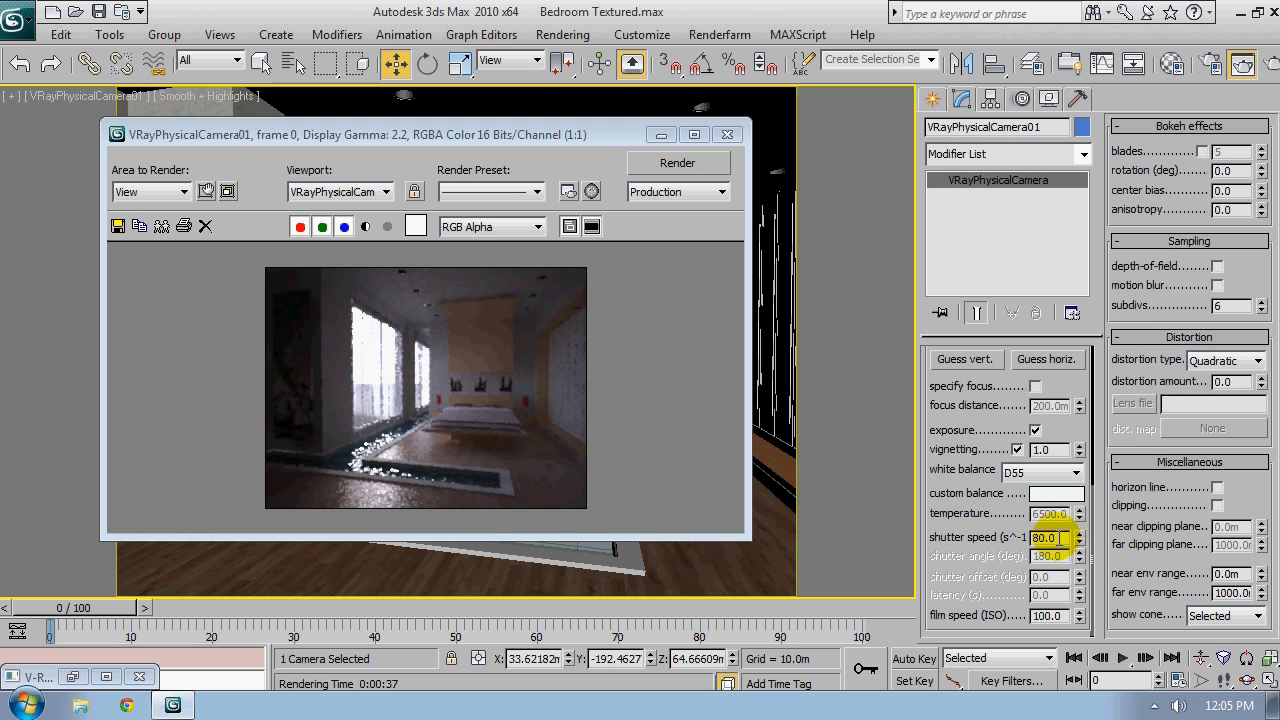
{"action": "double_click", "coordinate": [1042, 537]}
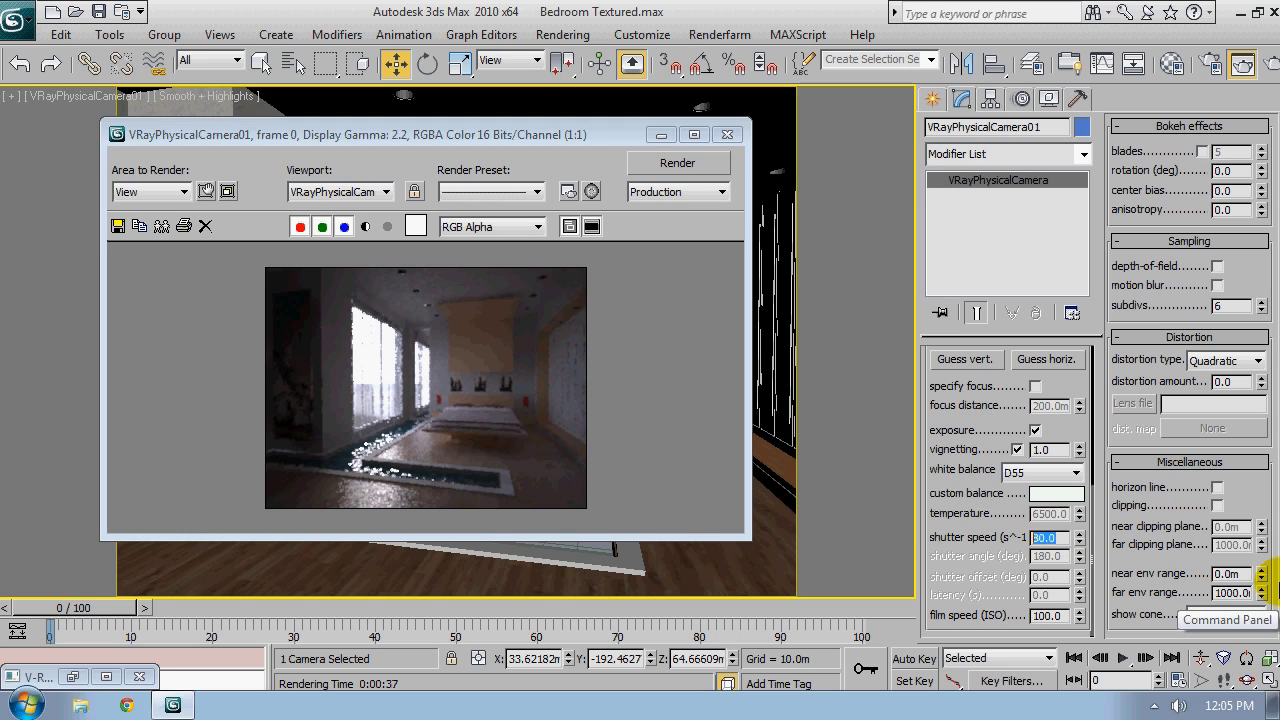
{"action": "type", "text": "50"}
{"action": "key", "text": "Return"}
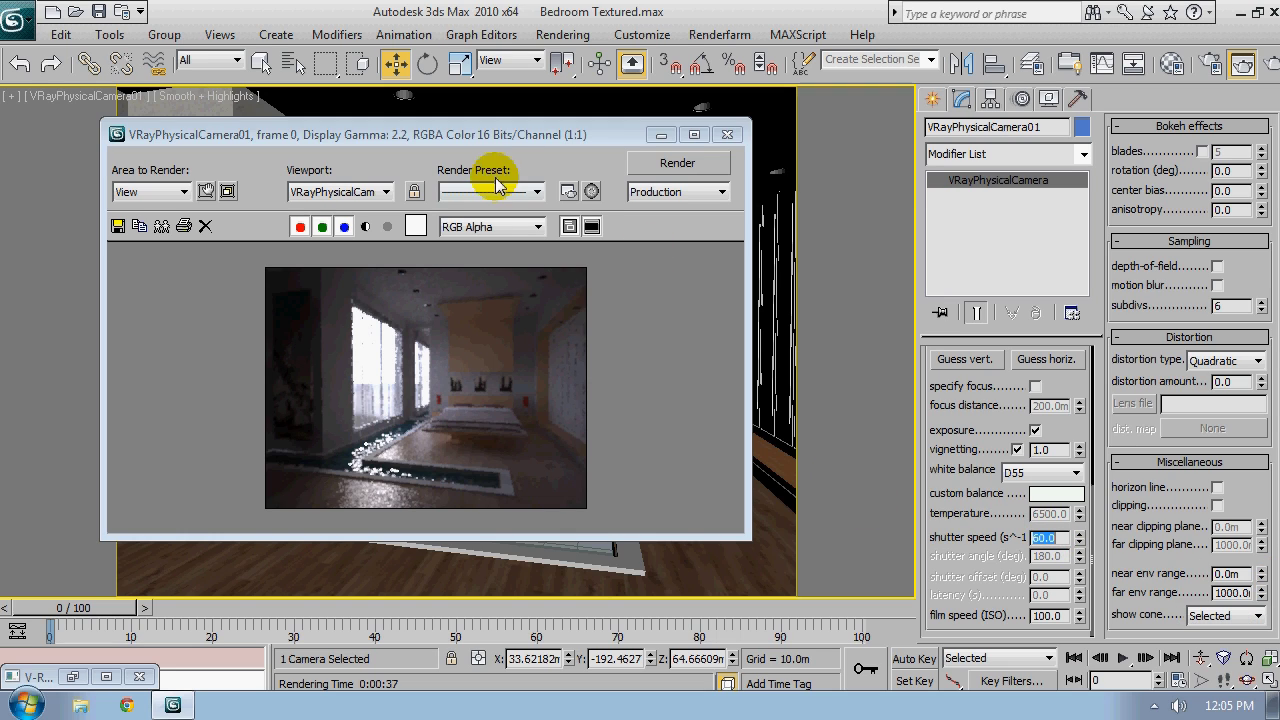
{"action": "type", "text": "60"}
{"action": "key", "text": "Return"}
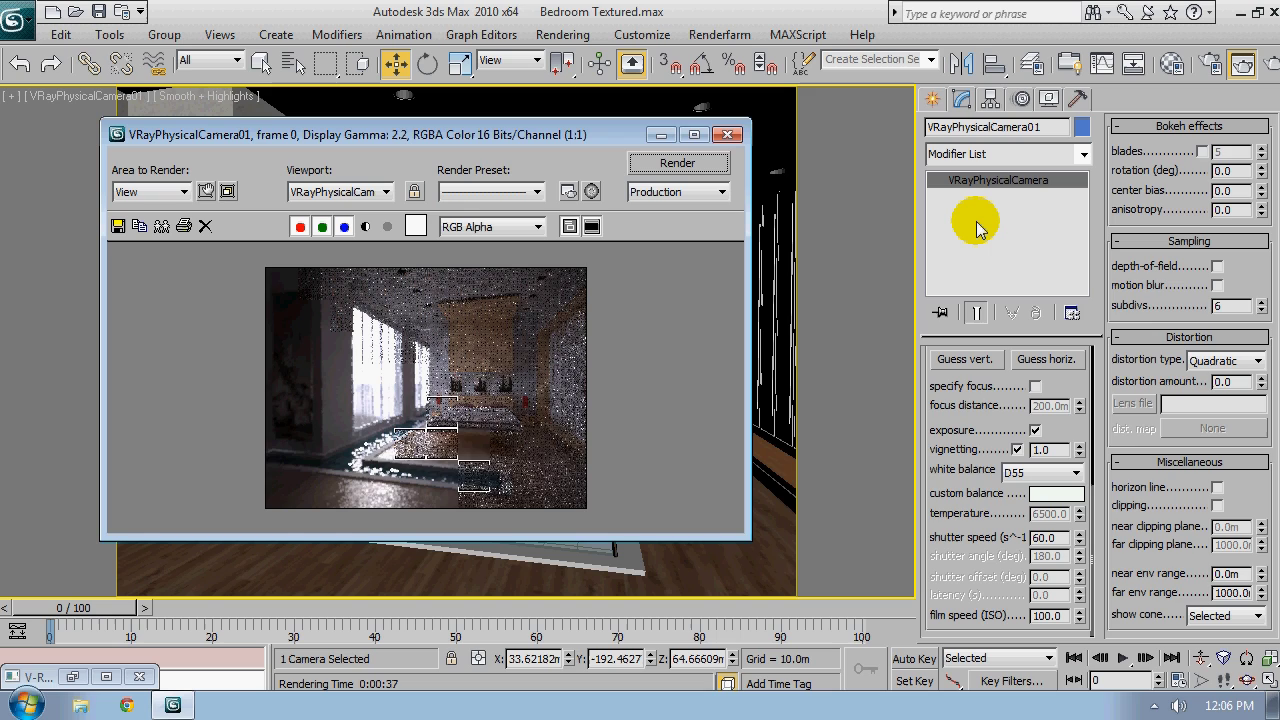
{"action": "left_click", "coordinate": [477, 422]}
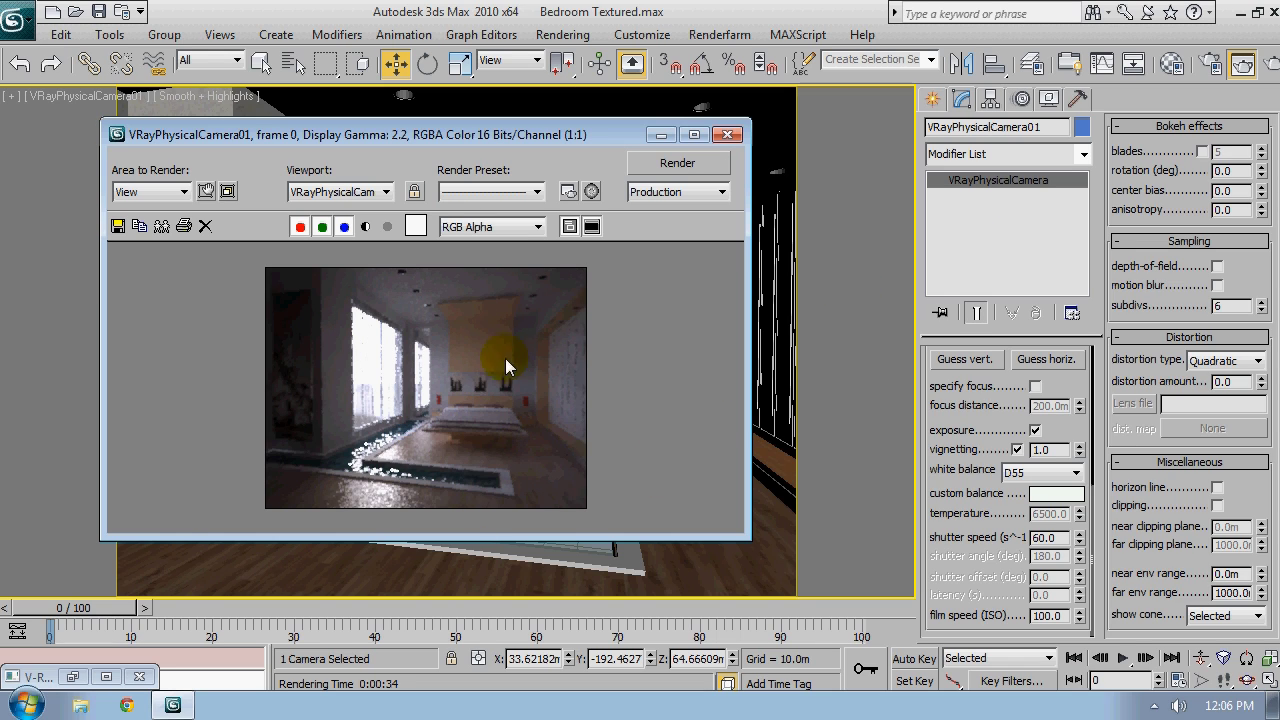
{"action": "scroll", "coordinate": [401, 324], "scroll_direction": "up", "scroll_amount": 1}
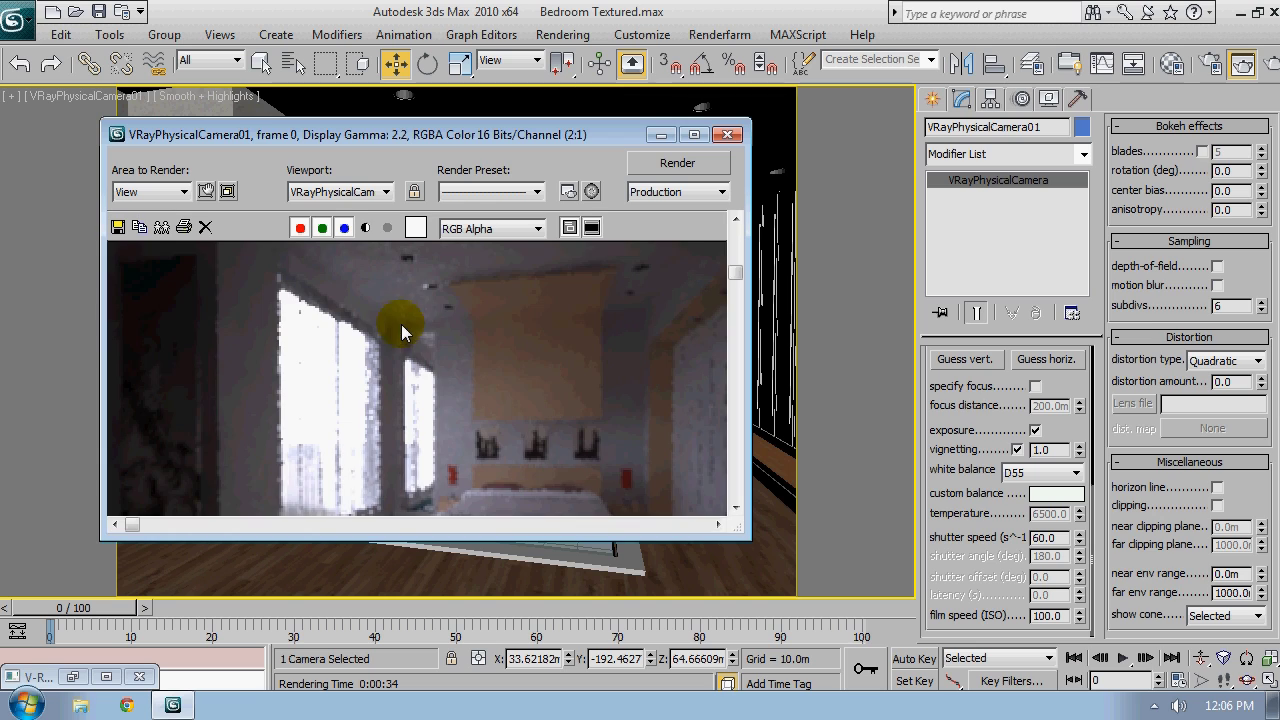
{"action": "scroll", "coordinate": [303, 302], "scroll_direction": "down", "scroll_amount": 1}
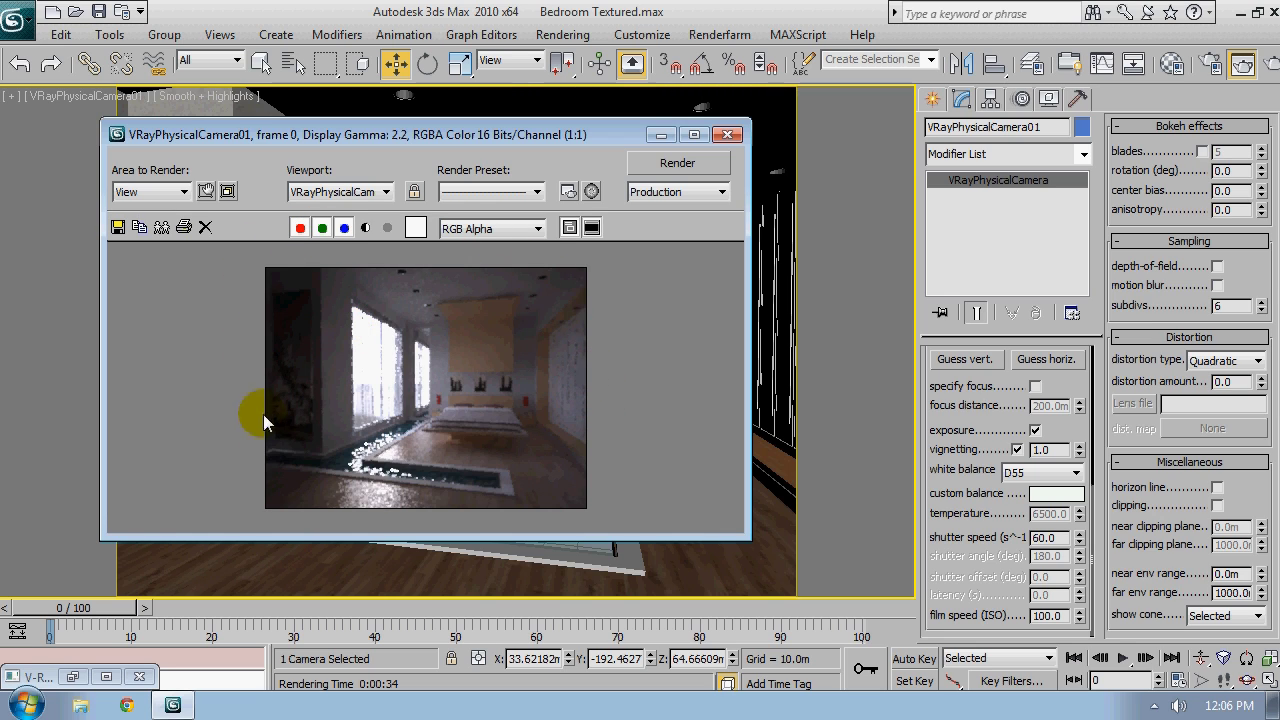
{"action": "scroll", "coordinate": [296, 372], "scroll_direction": "up", "scroll_amount": 1}
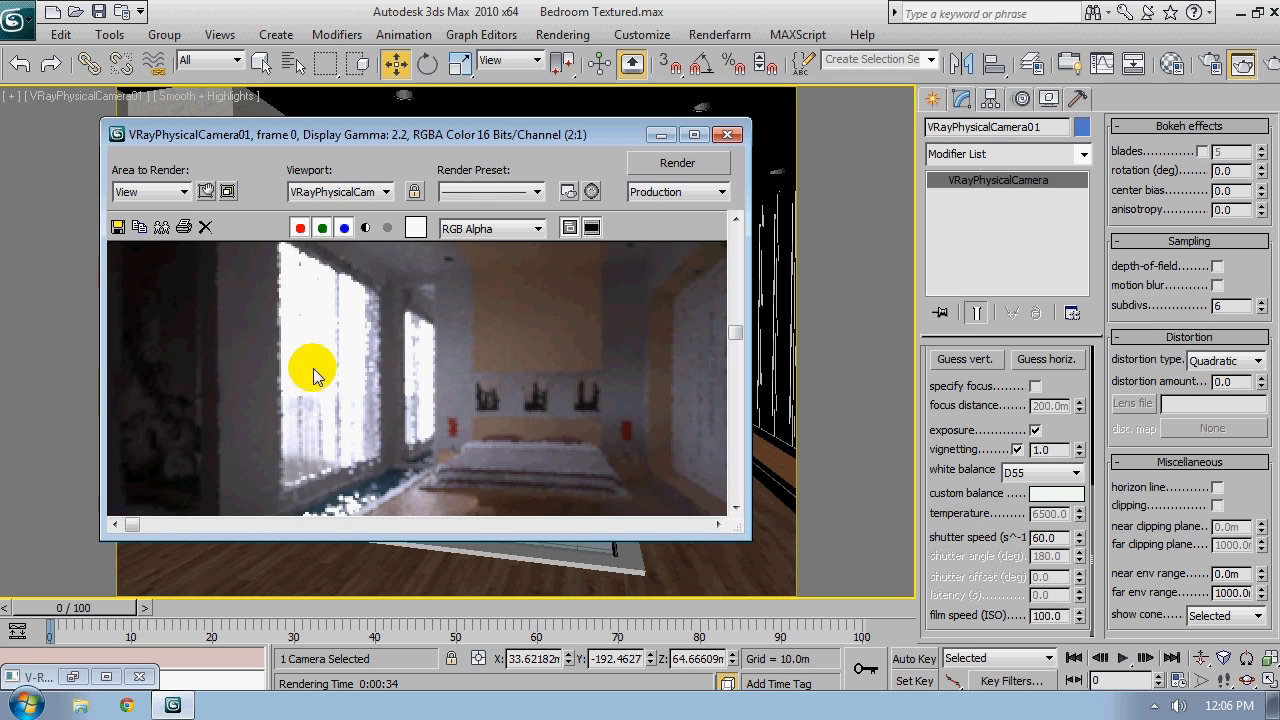
{"action": "left_click_drag", "start_coordinate": [309, 366], "coordinate": [290, 318]}
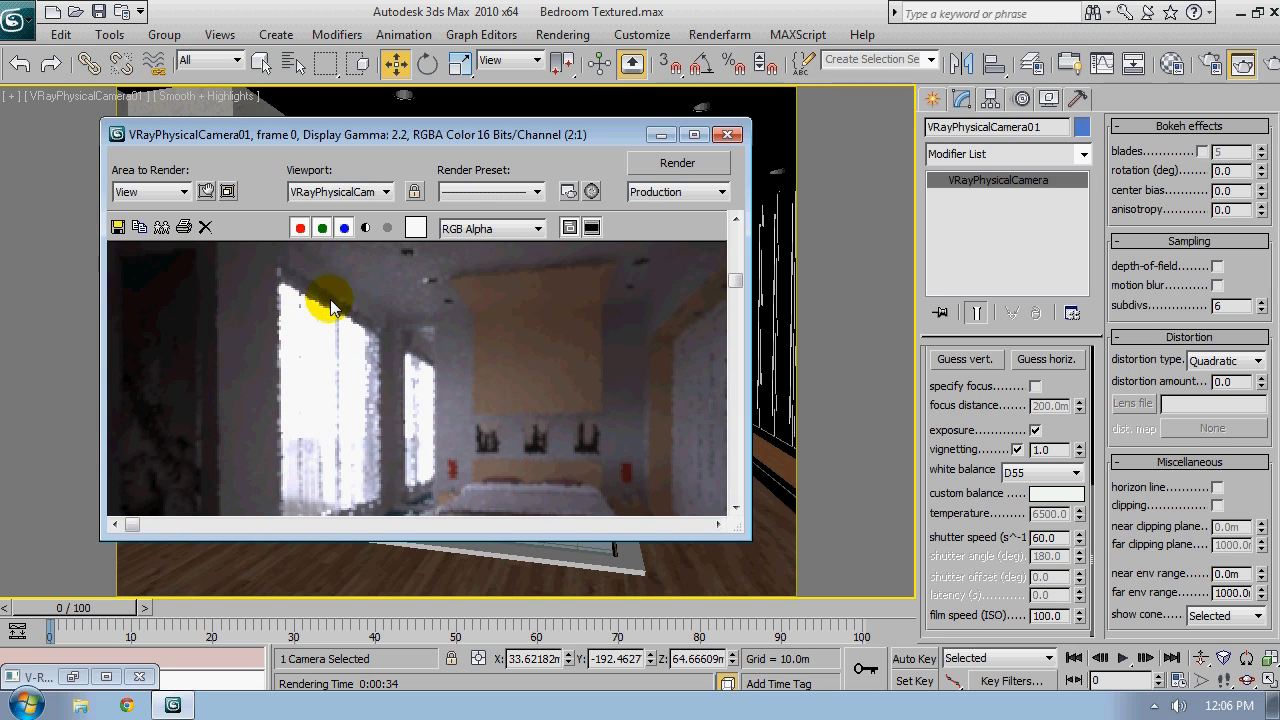
{"action": "left_click_drag", "start_coordinate": [351, 486], "coordinate": [360, 462]}
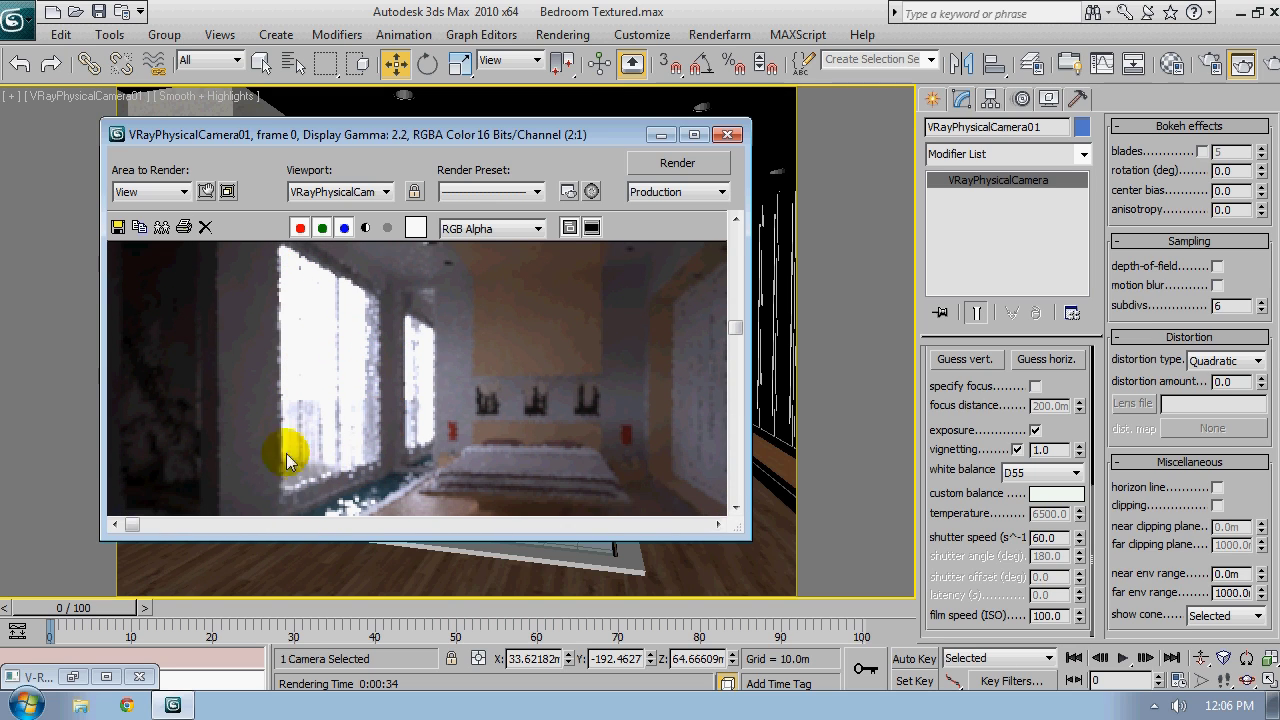
{"action": "scroll", "coordinate": [321, 306], "scroll_direction": "down", "scroll_amount": 1}
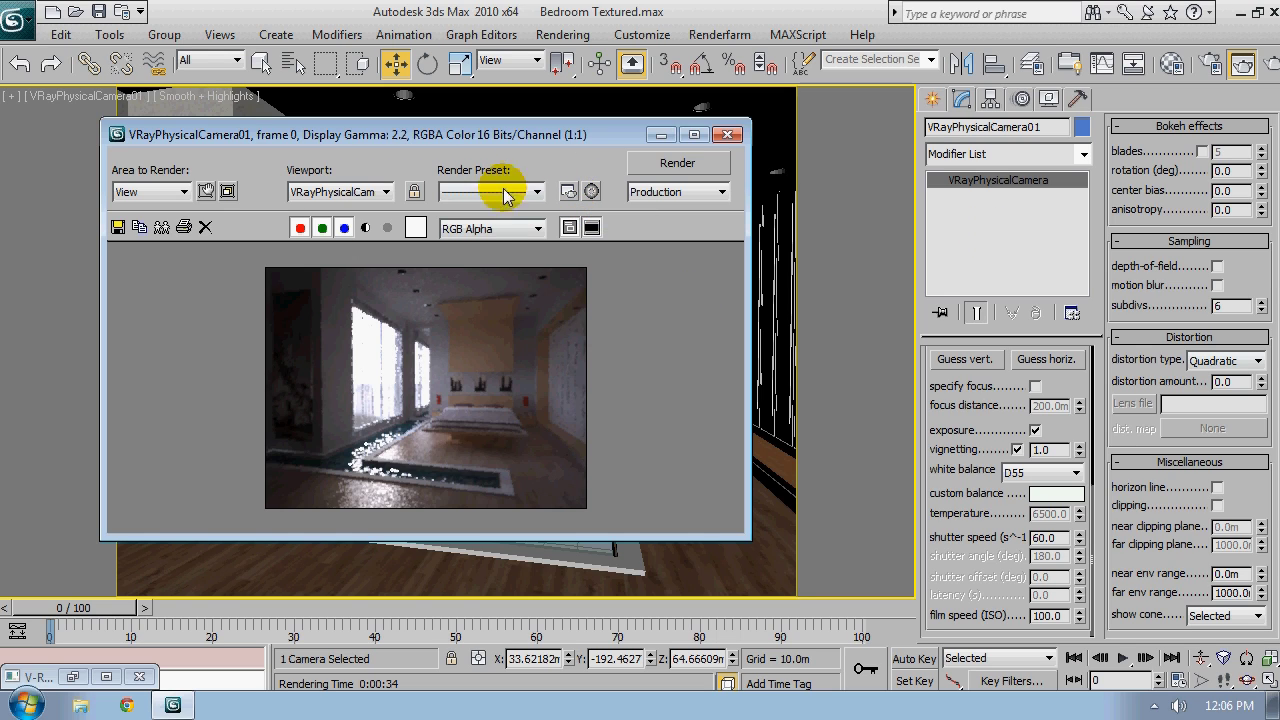
Set the render output size to 800x600 in Render Setup
{"action": "left_click", "coordinate": [570, 193]}
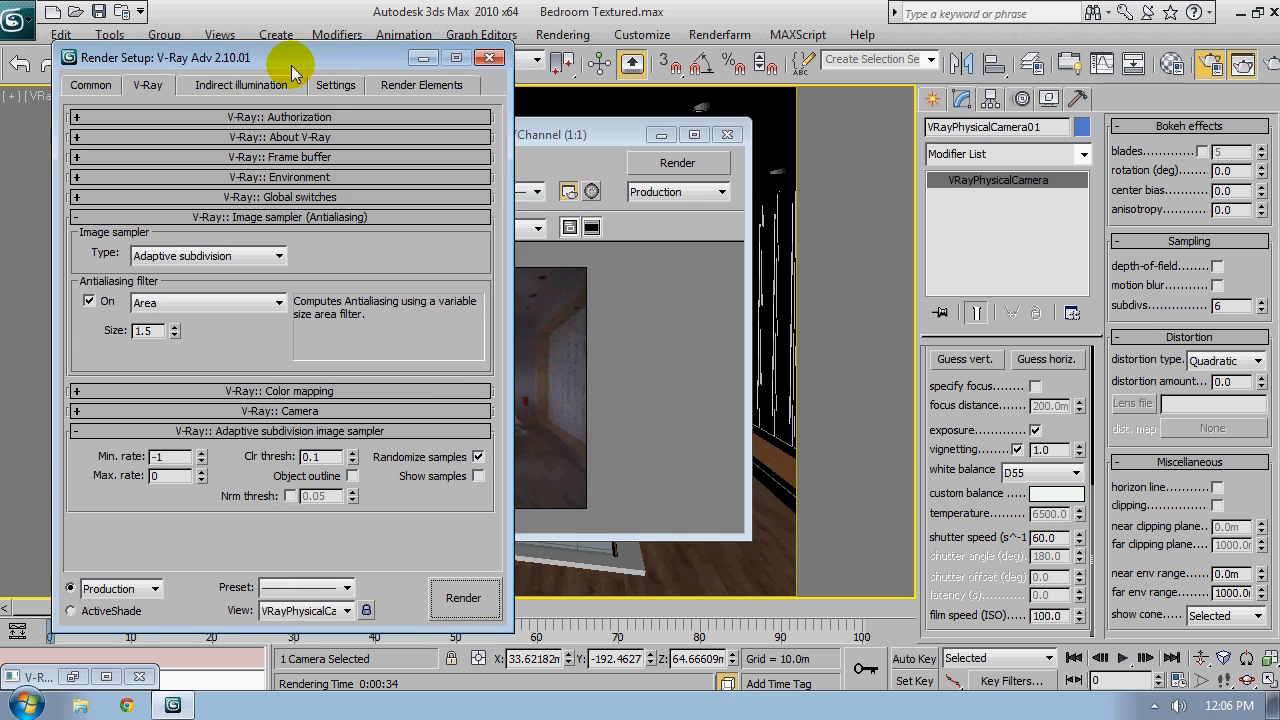
{"action": "left_click_drag", "start_coordinate": [306, 66], "coordinate": [788, 71]}
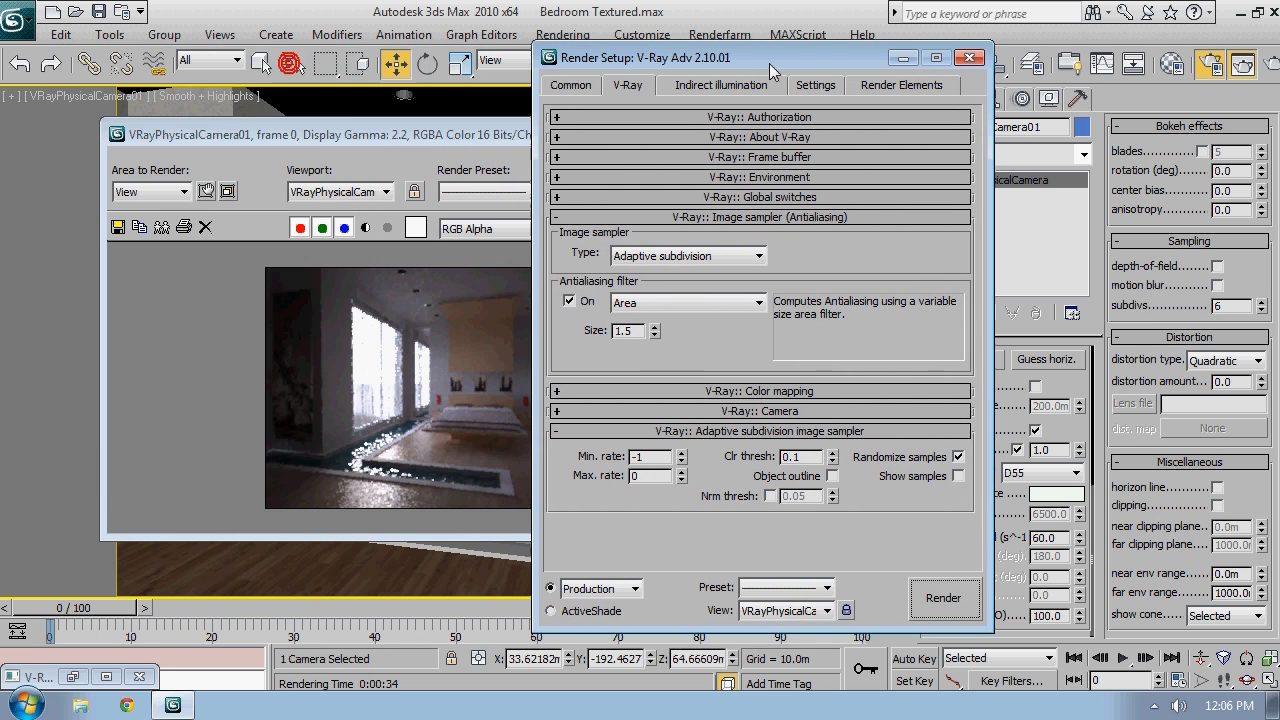
{"action": "left_click", "coordinate": [568, 85]}
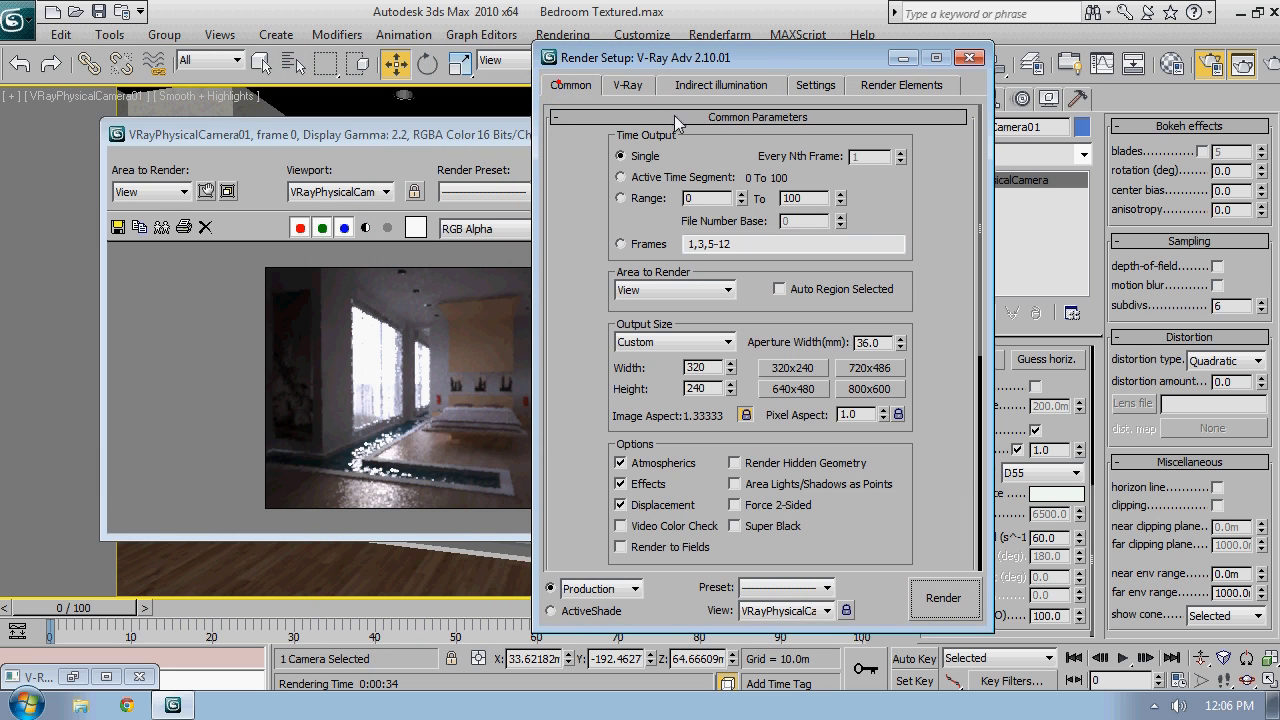
{"action": "left_click", "coordinate": [866, 393]}
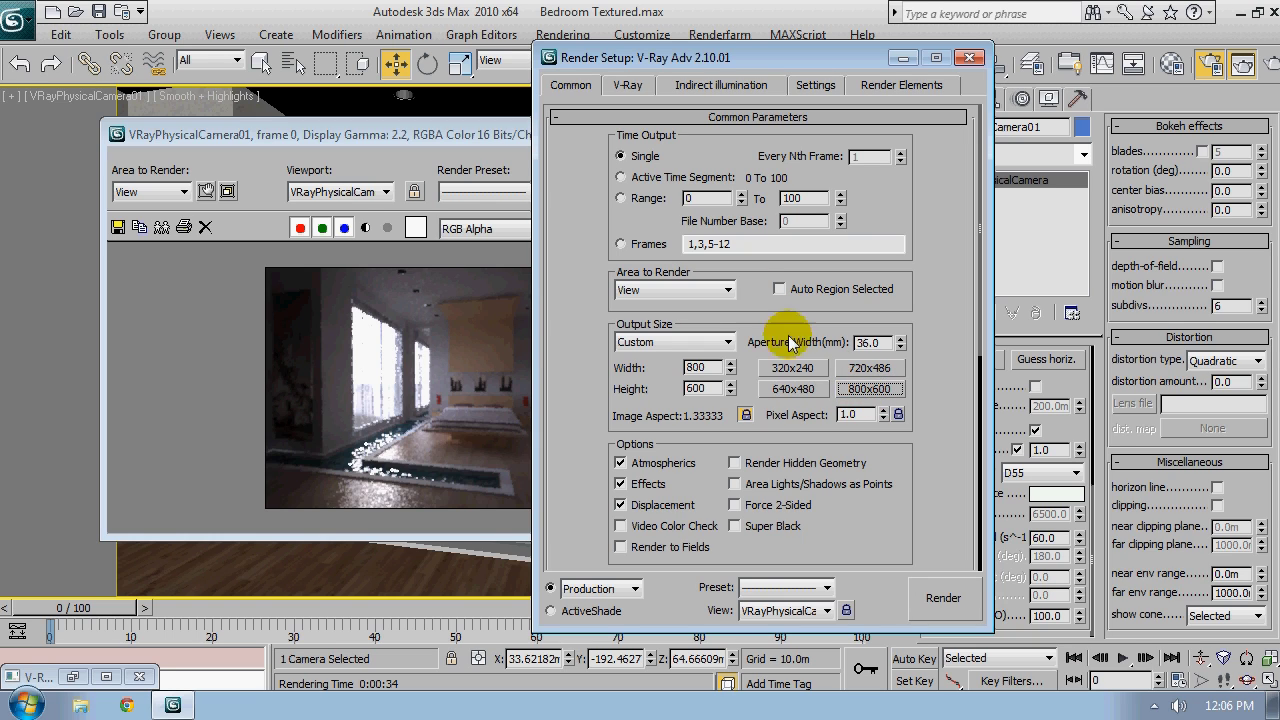
Set light cache subdivs to 1500 and sample size to 0.01, and tick Don't delete
{"action": "left_click", "coordinate": [705, 85]}
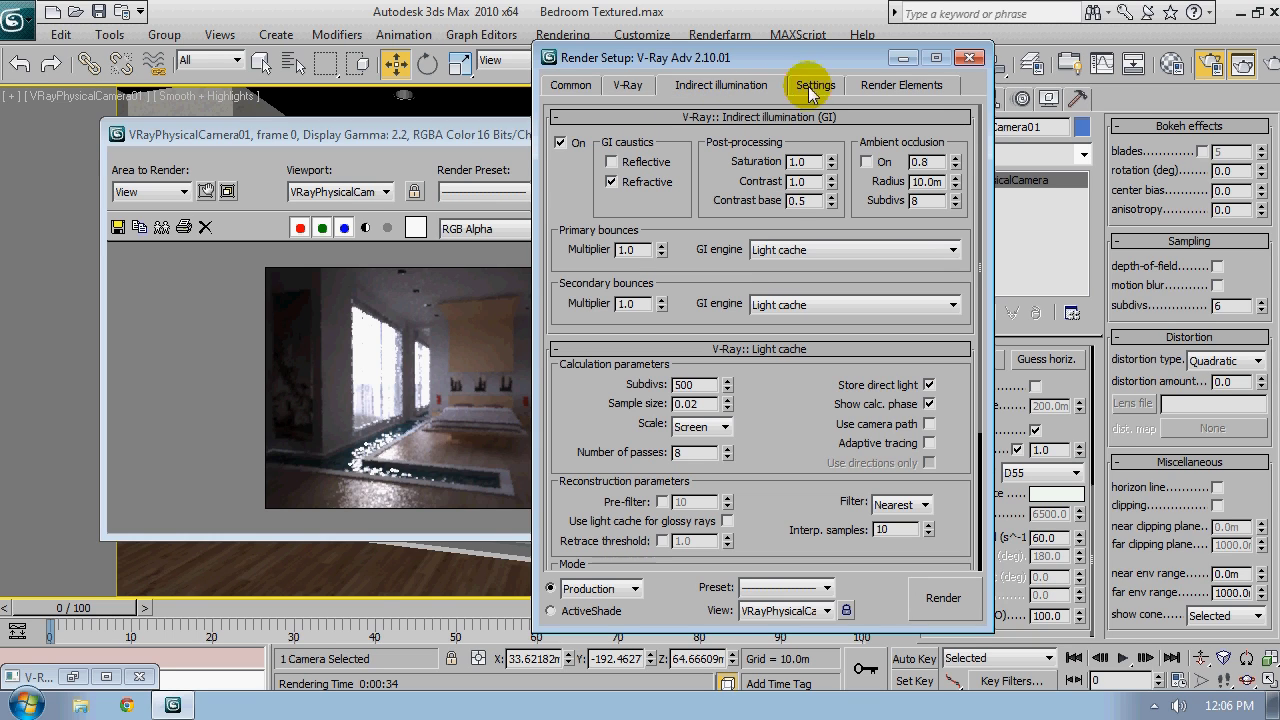
{"action": "scroll", "coordinate": [801, 423], "scroll_direction": "down", "scroll_amount": 2}
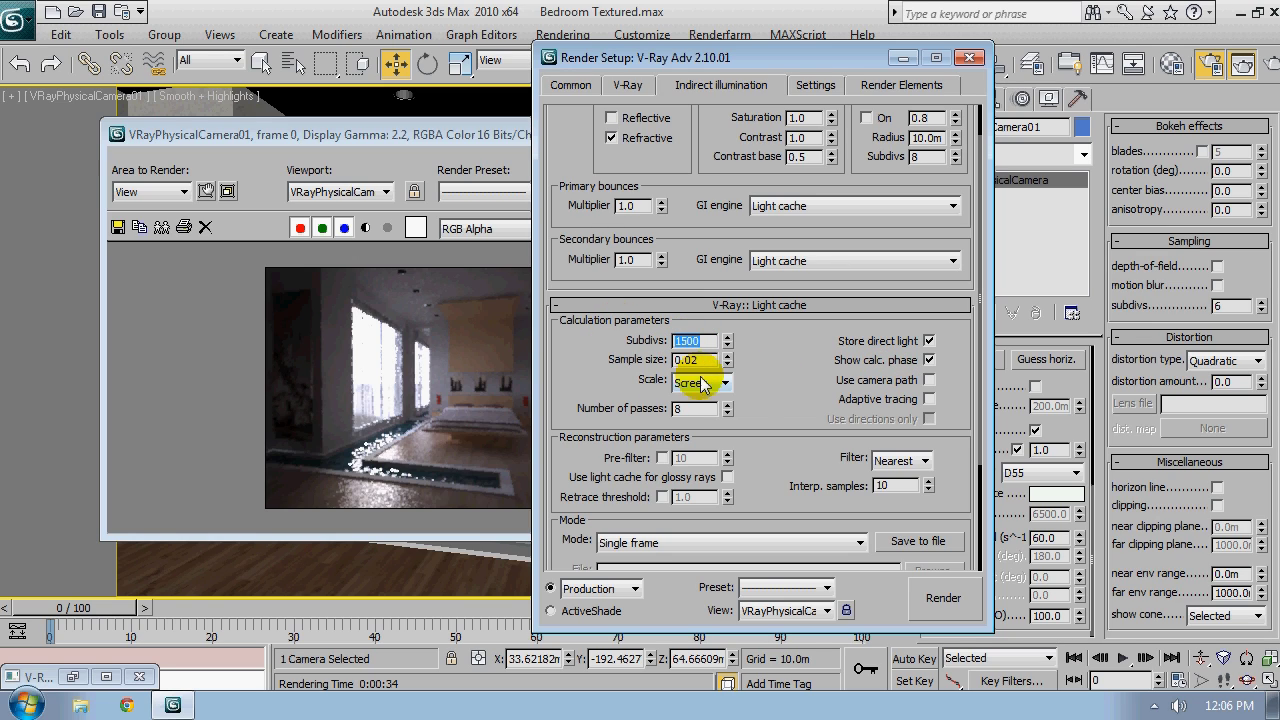
{"action": "left_click_drag", "start_coordinate": [690, 362], "coordinate": [703, 361]}
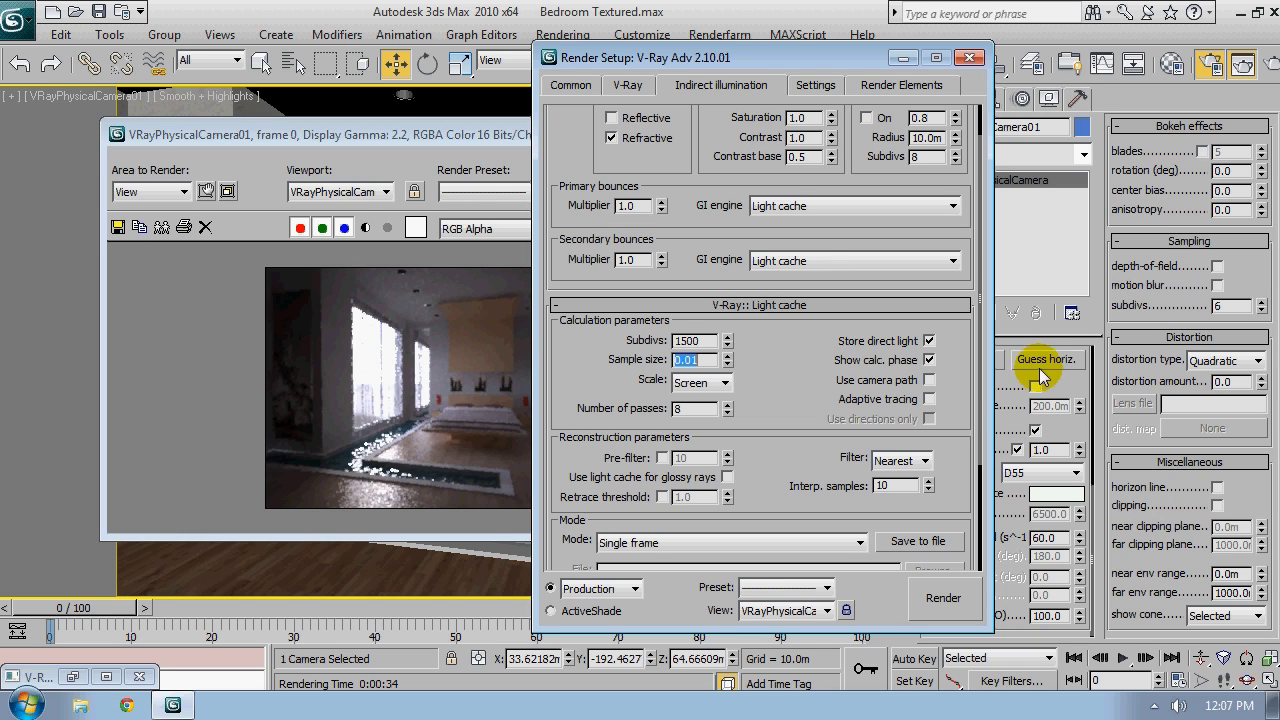
{"action": "left_click_drag", "start_coordinate": [757, 466], "coordinate": [817, 291]}
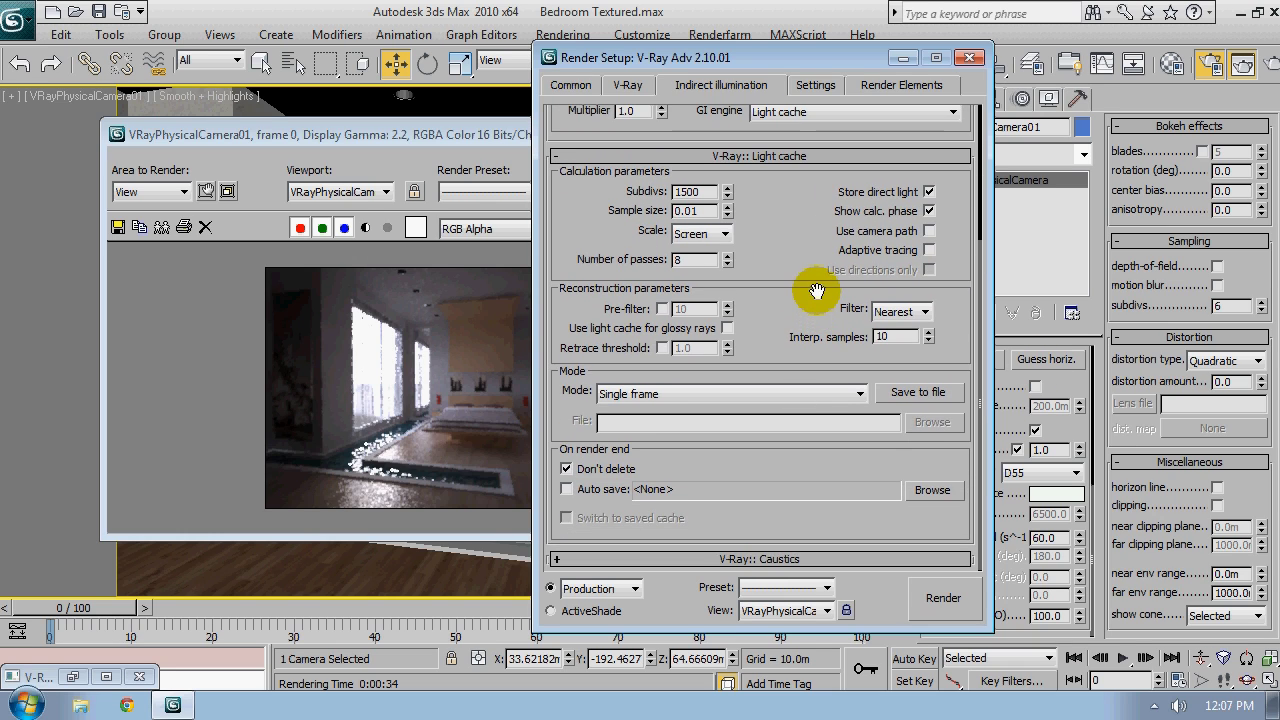
{"action": "left_click", "coordinate": [566, 467]}
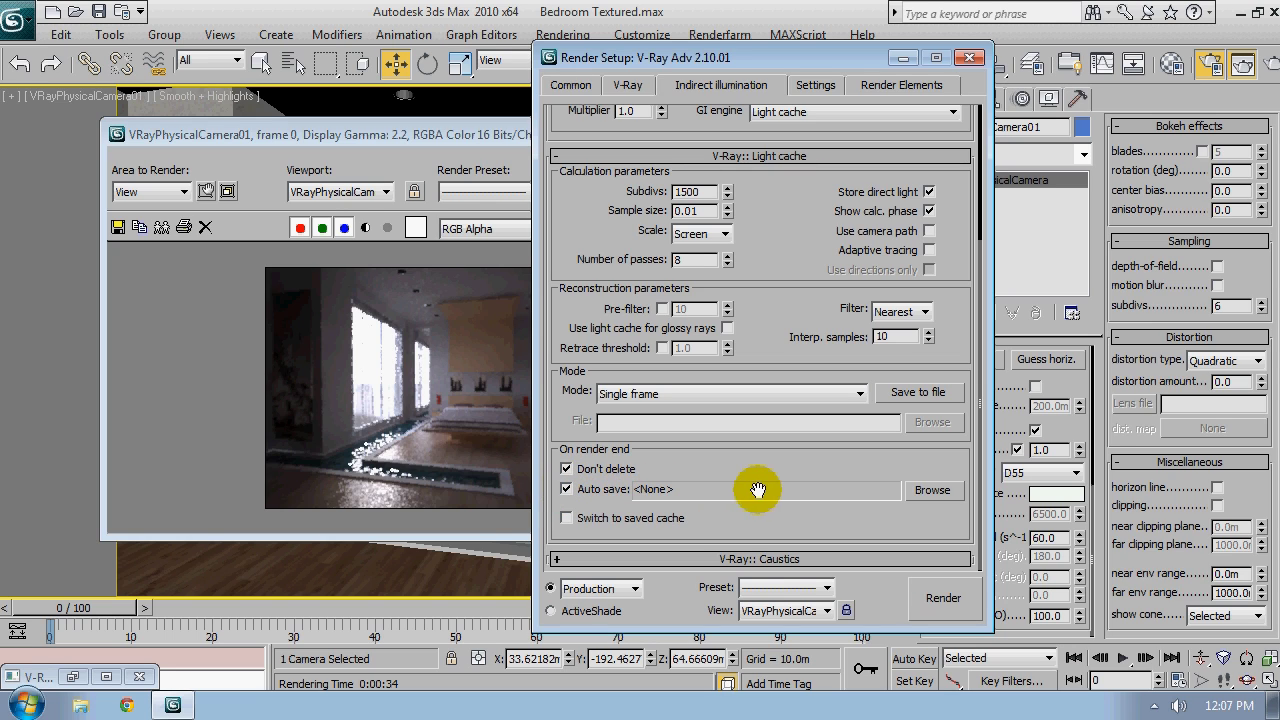
Auto-save the light cache as 'Light cache' in the Textures folder and enable Switch to saved cache
{"action": "left_click", "coordinate": [943, 489]}
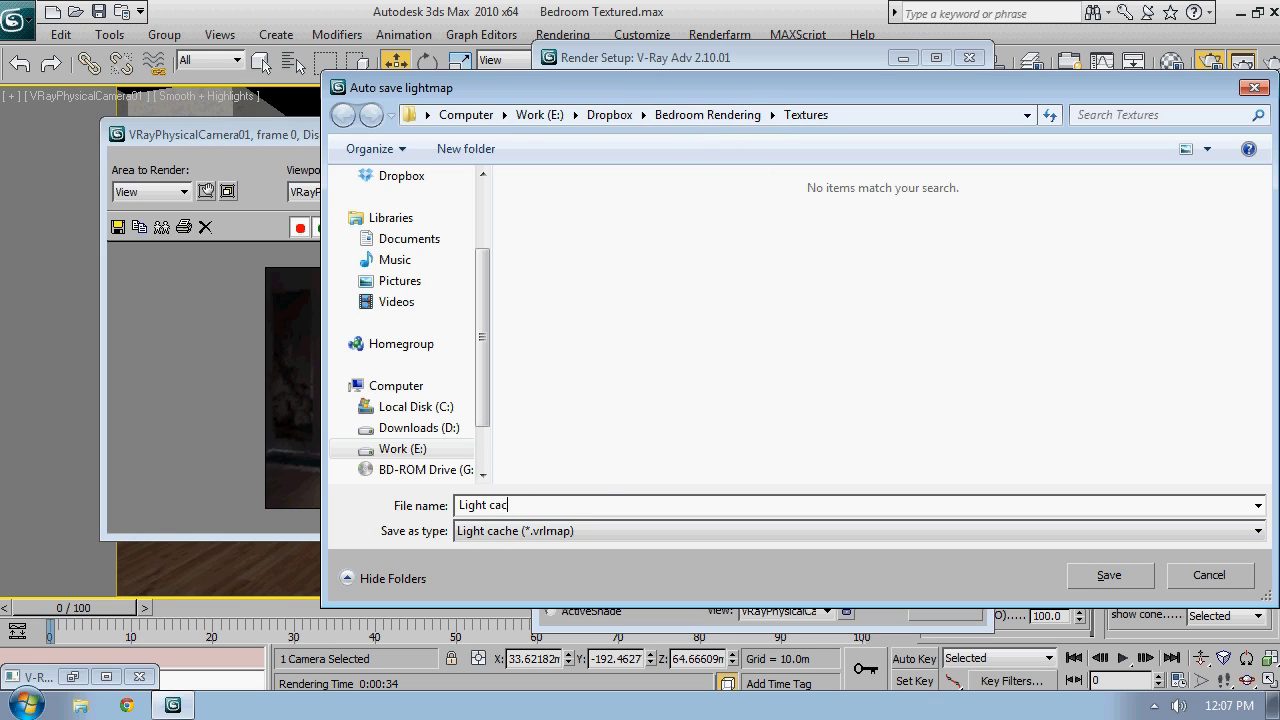
{"action": "key", "text": "Return"}
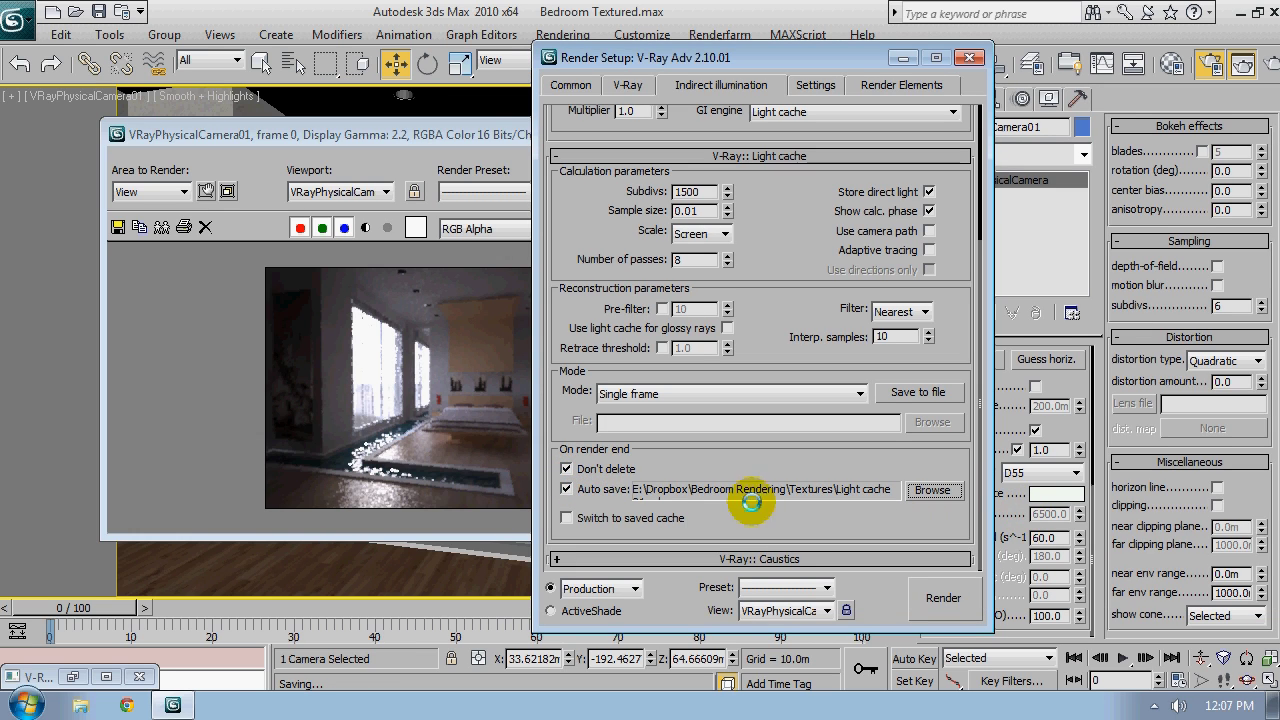
{"action": "left_click", "coordinate": [617, 521]}
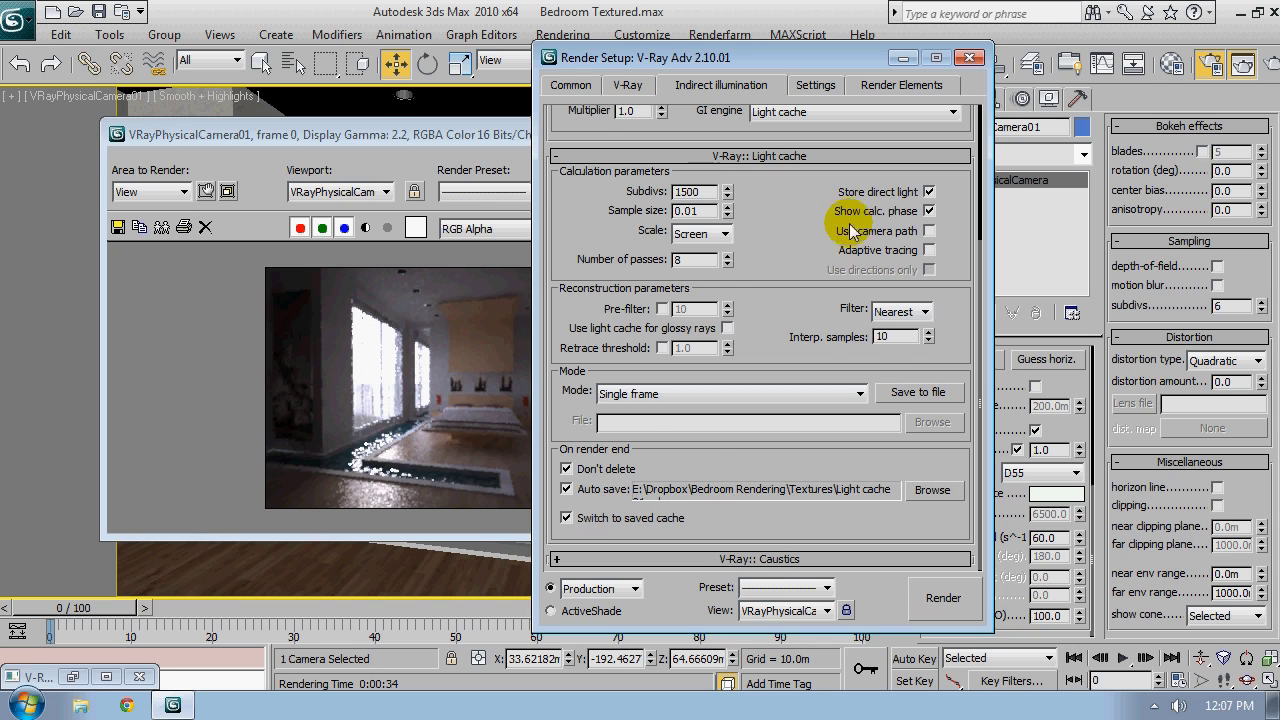
{"action": "left_click_drag", "start_coordinate": [771, 214], "coordinate": [788, 193]}
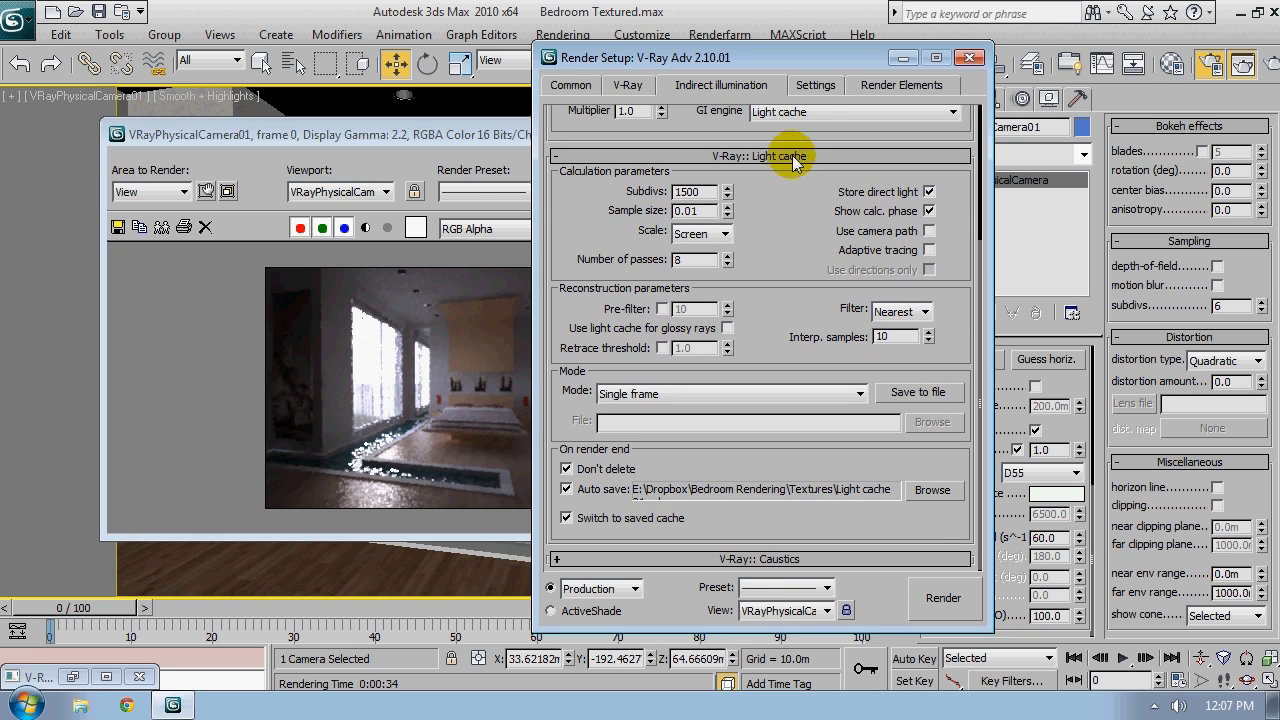
{"action": "left_click", "coordinate": [815, 86]}
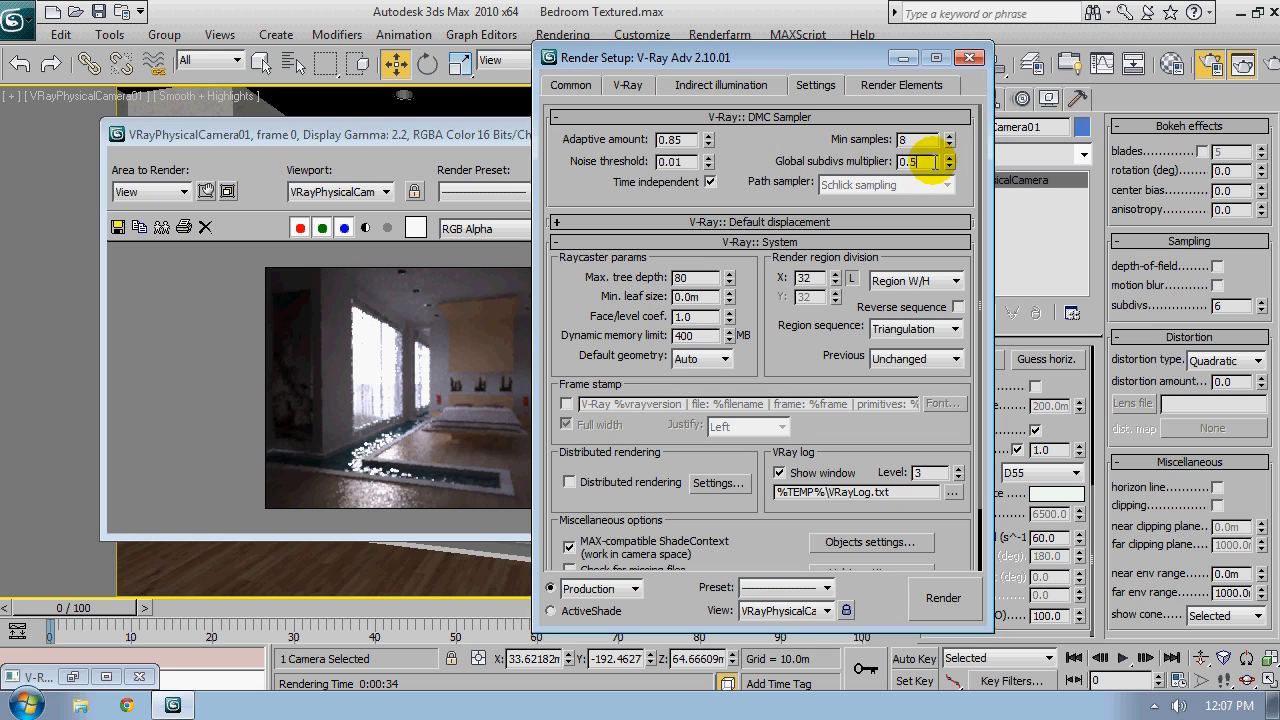
Enter 1.0 as the DMC Sampler's global subdivs multiplier and move Render Setup aside
{"action": "type", "text": "1.0"}
{"action": "key", "text": "Return"}
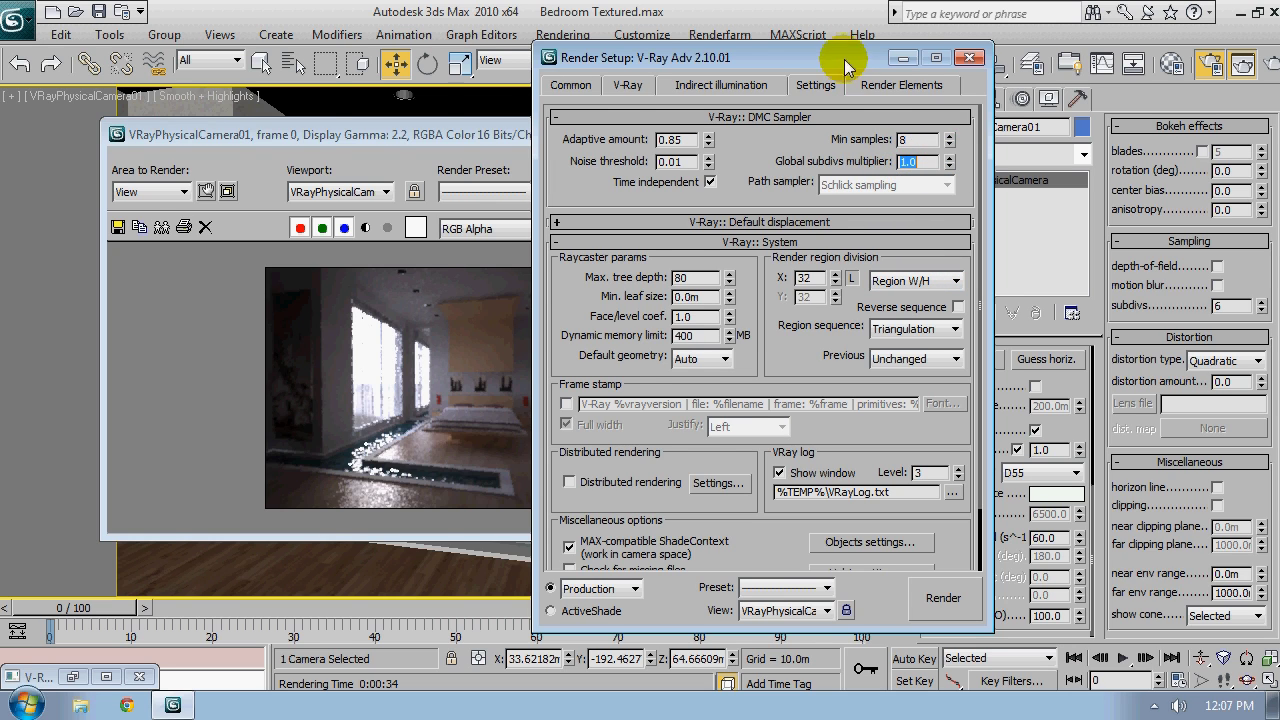
{"action": "left_click_drag", "start_coordinate": [845, 62], "coordinate": [662, 73]}
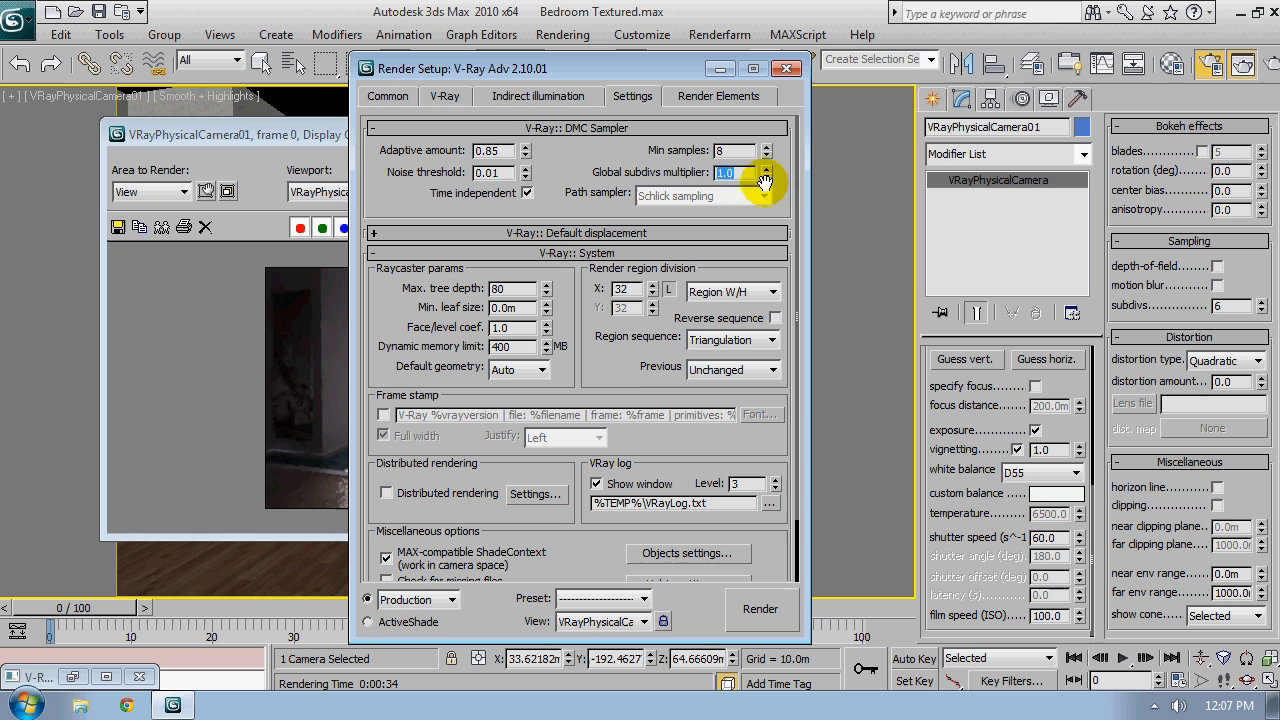
{"action": "left_click_drag", "start_coordinate": [510, 78], "coordinate": [422, 117]}
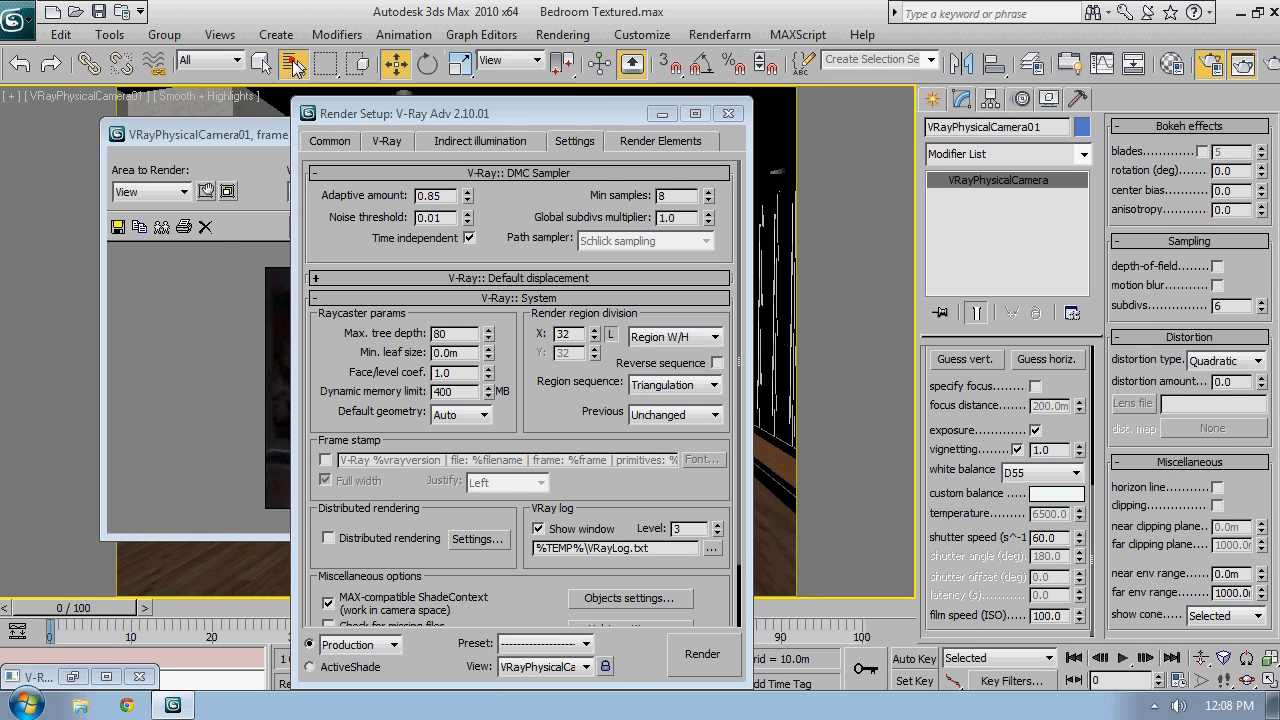
Select VRayLight01 from the scene object list
{"action": "left_click", "coordinate": [293, 66]}
{"action": "left_click", "coordinate": [291, 188]}
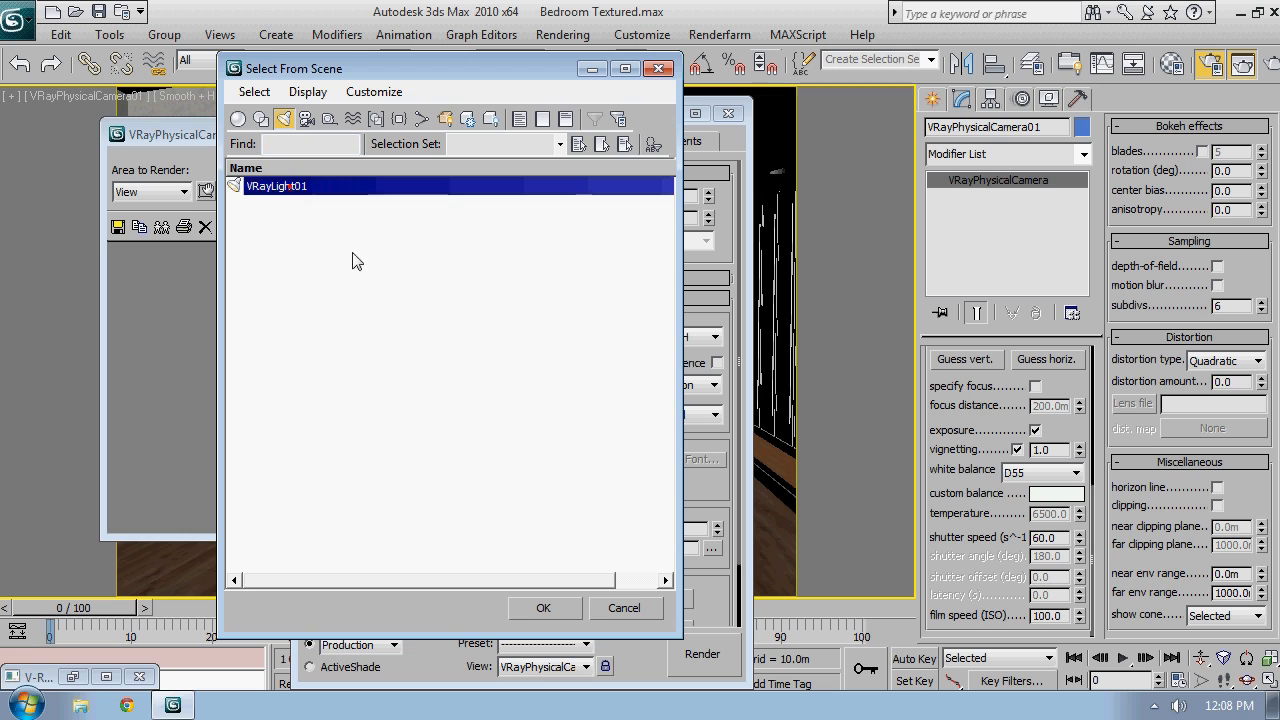
{"action": "left_click", "coordinate": [537, 616]}
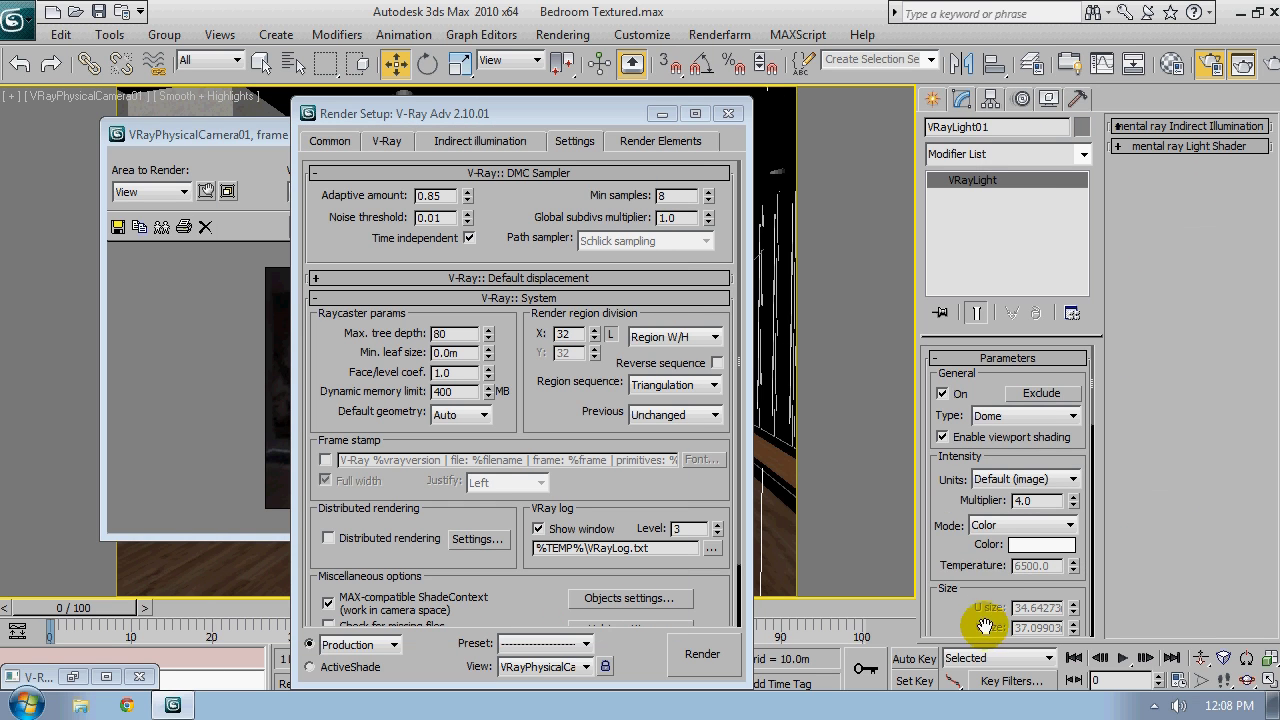
{"action": "left_click_drag", "start_coordinate": [986, 623], "coordinate": [972, 213]}
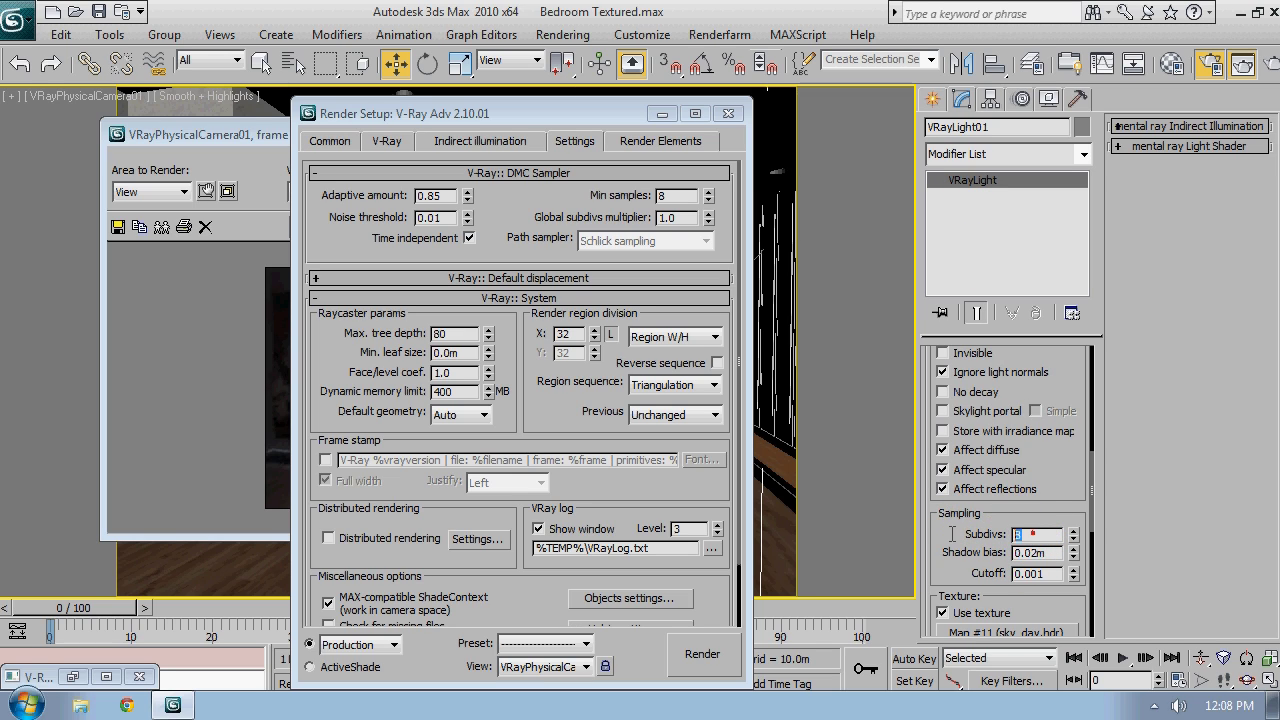
Set VRayLight01's sampling subdivs to 24 and render the camera view
{"action": "left_click", "coordinate": [520, 122]}
{"action": "left_click_drag", "start_coordinate": [520, 122], "coordinate": [752, 99]}
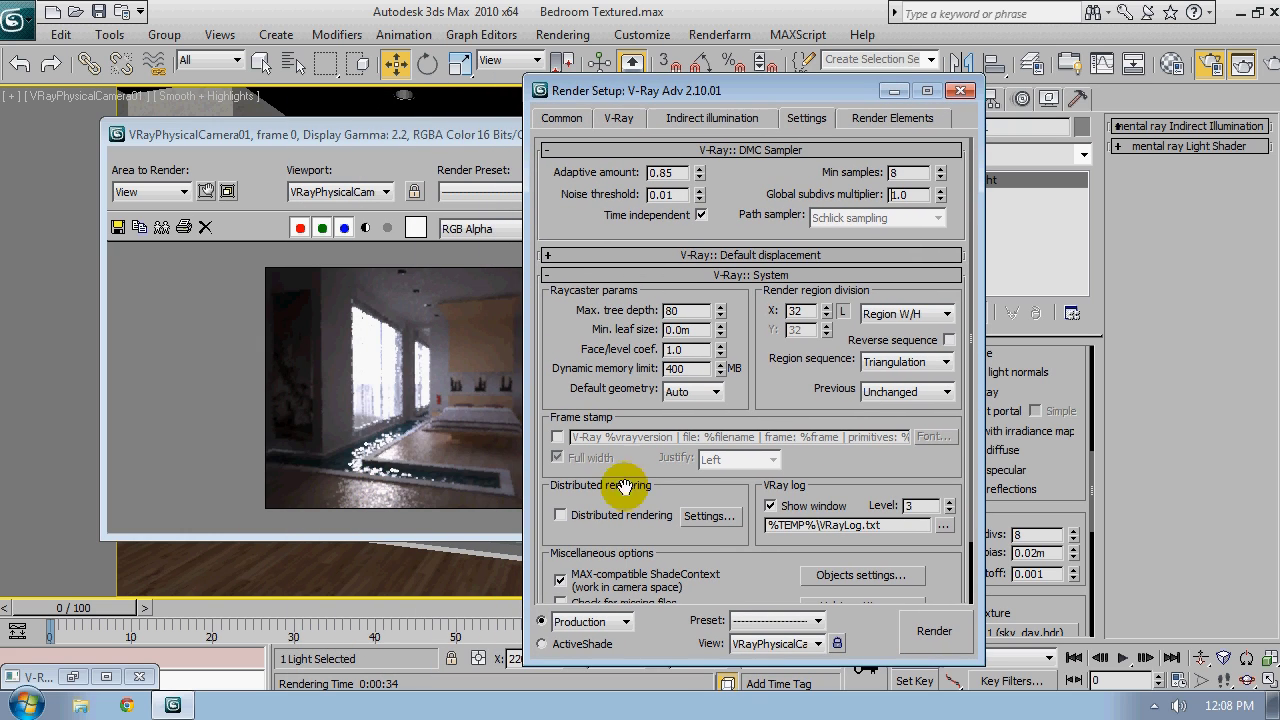
{"action": "left_click", "coordinate": [1016, 535]}
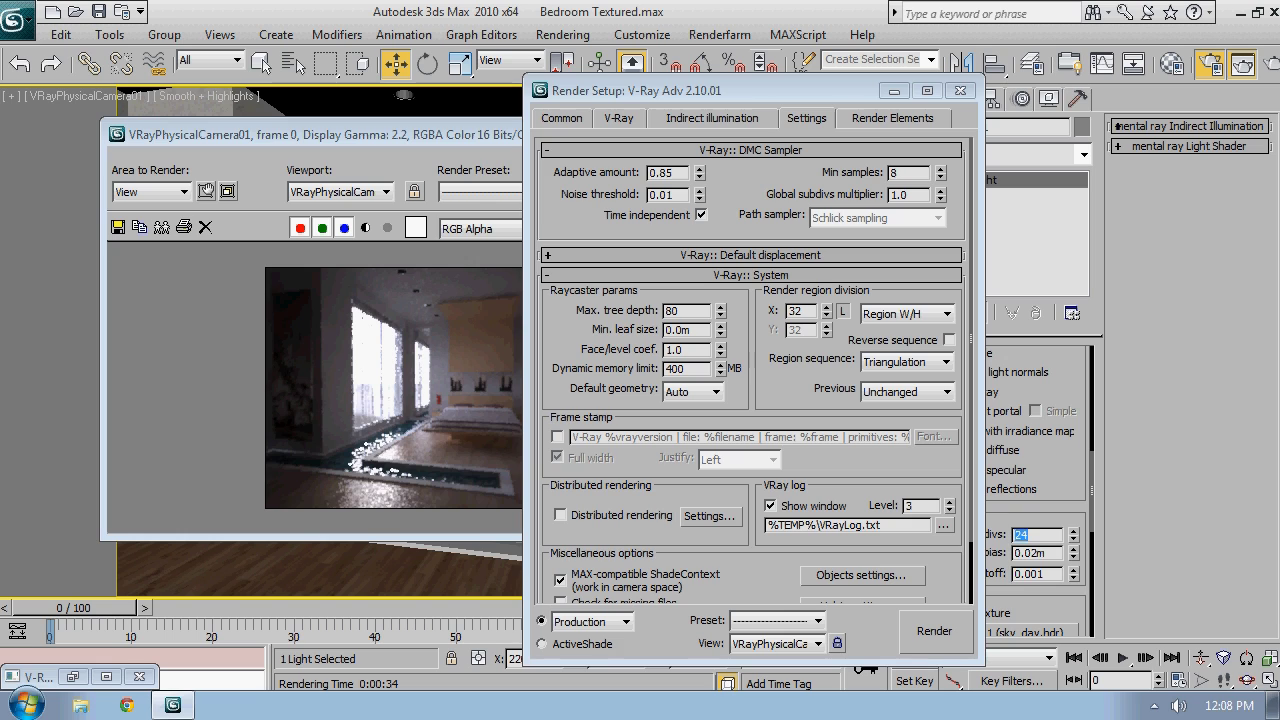
{"action": "left_click", "coordinate": [920, 643]}
Let the bedroom render finish in the frame buffer, keeping its window at the top
{"action": "left_click_drag", "start_coordinate": [558, 150], "coordinate": [554, 24]}
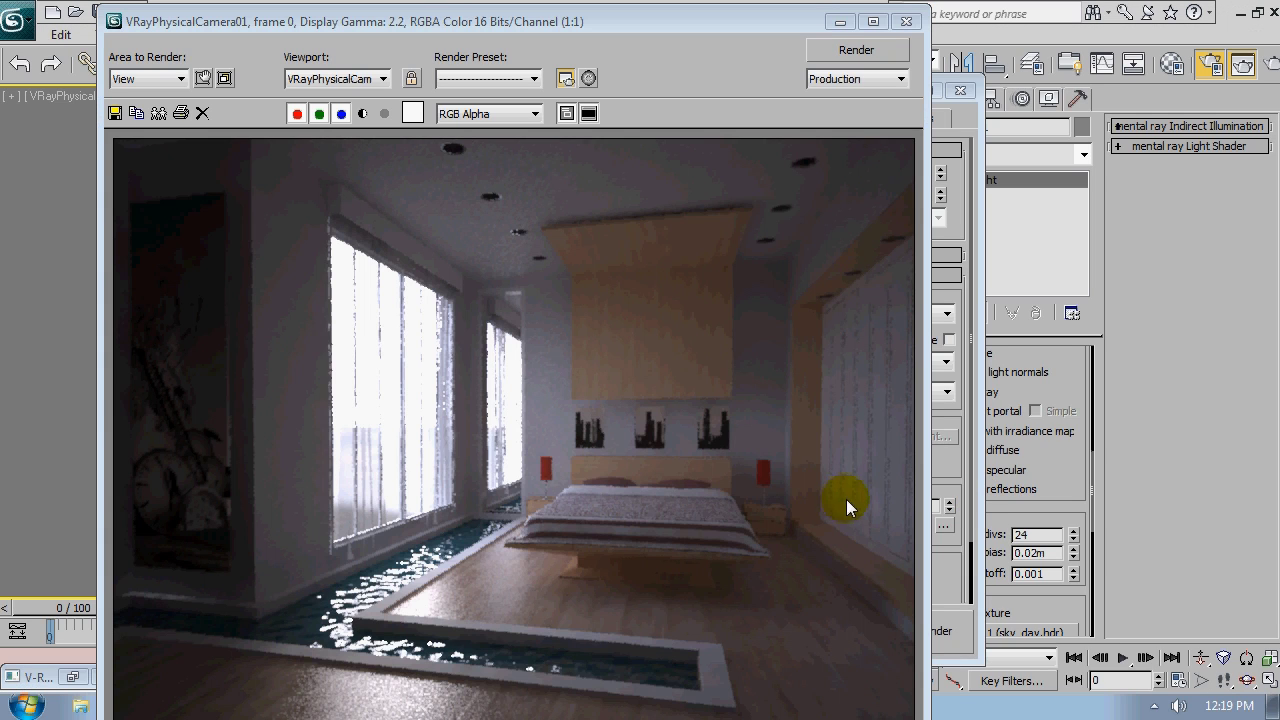
{"action": "left_click", "coordinate": [759, 481]}
{"action": "left_click_drag", "start_coordinate": [700, 441], "coordinate": [625, 437]}
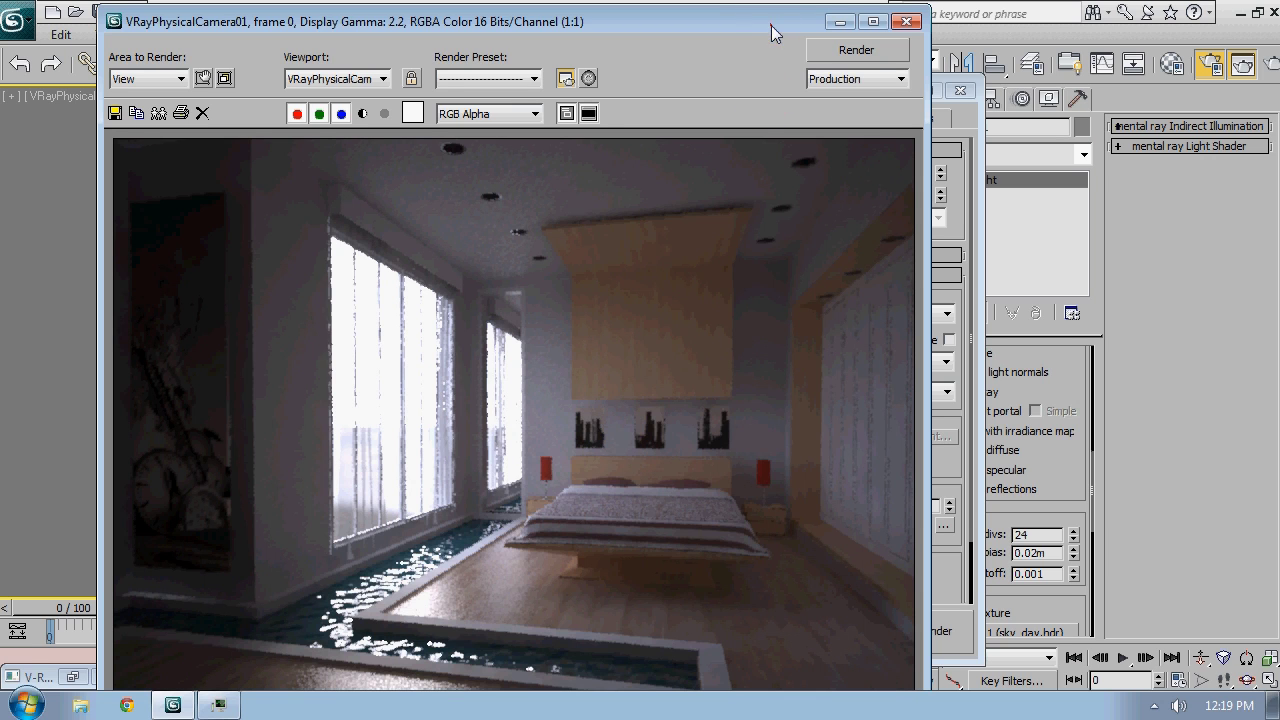
{"action": "left_click_drag", "start_coordinate": [776, 33], "coordinate": [759, 30]}
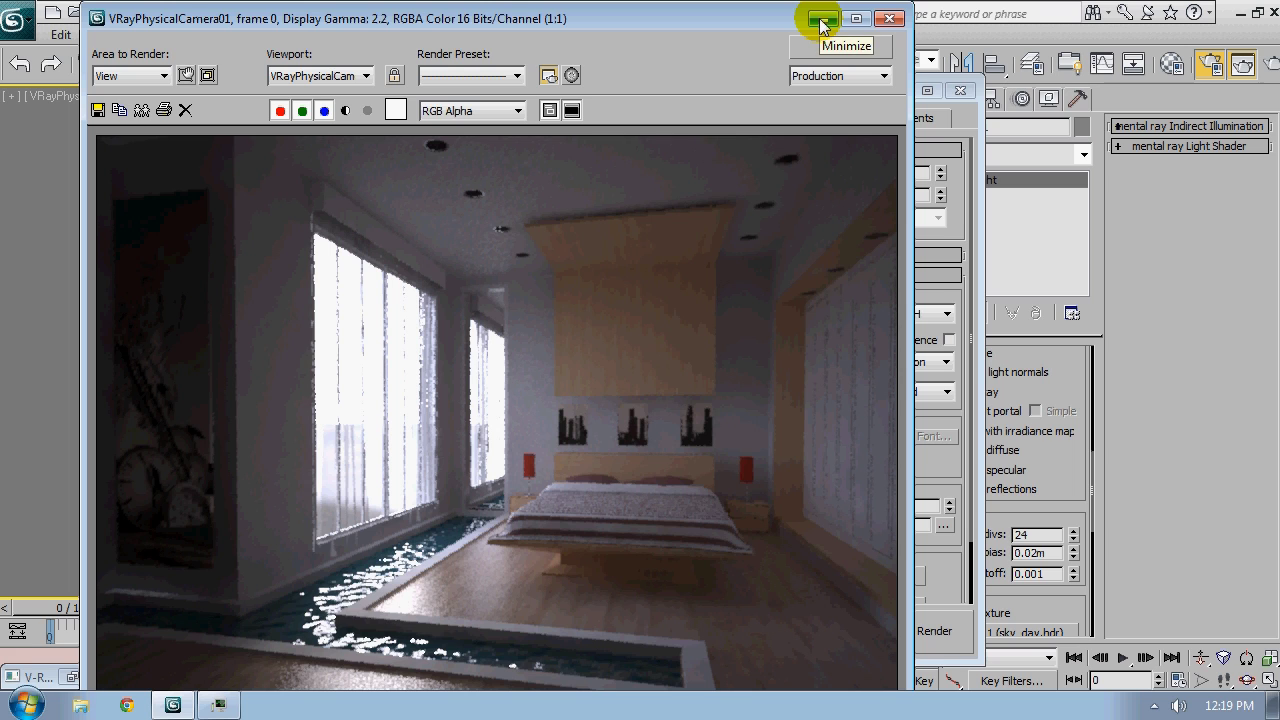
Bring up the Indirect illumination tab's light cache settings in Render Setup
{"action": "left_click", "coordinate": [822, 22]}
{"action": "left_click_drag", "start_coordinate": [762, 92], "coordinate": [749, 51]}
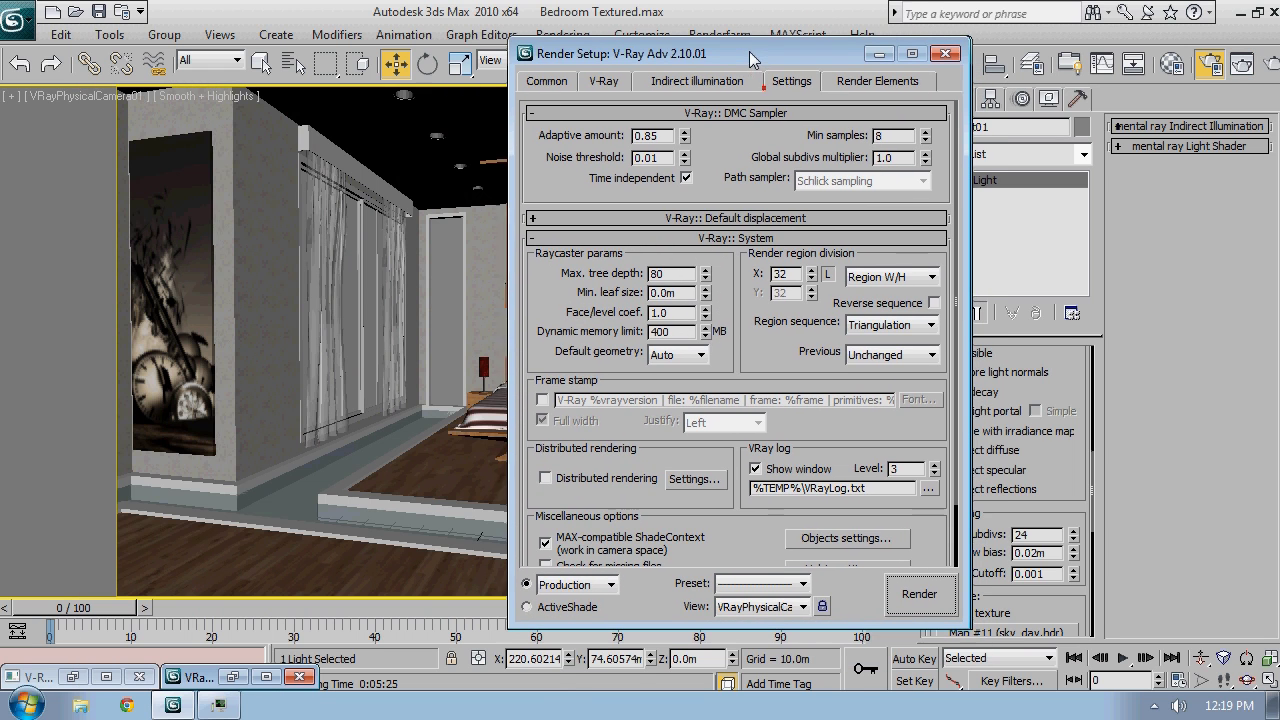
{"action": "left_click", "coordinate": [768, 86]}
{"action": "left_click", "coordinate": [722, 81]}
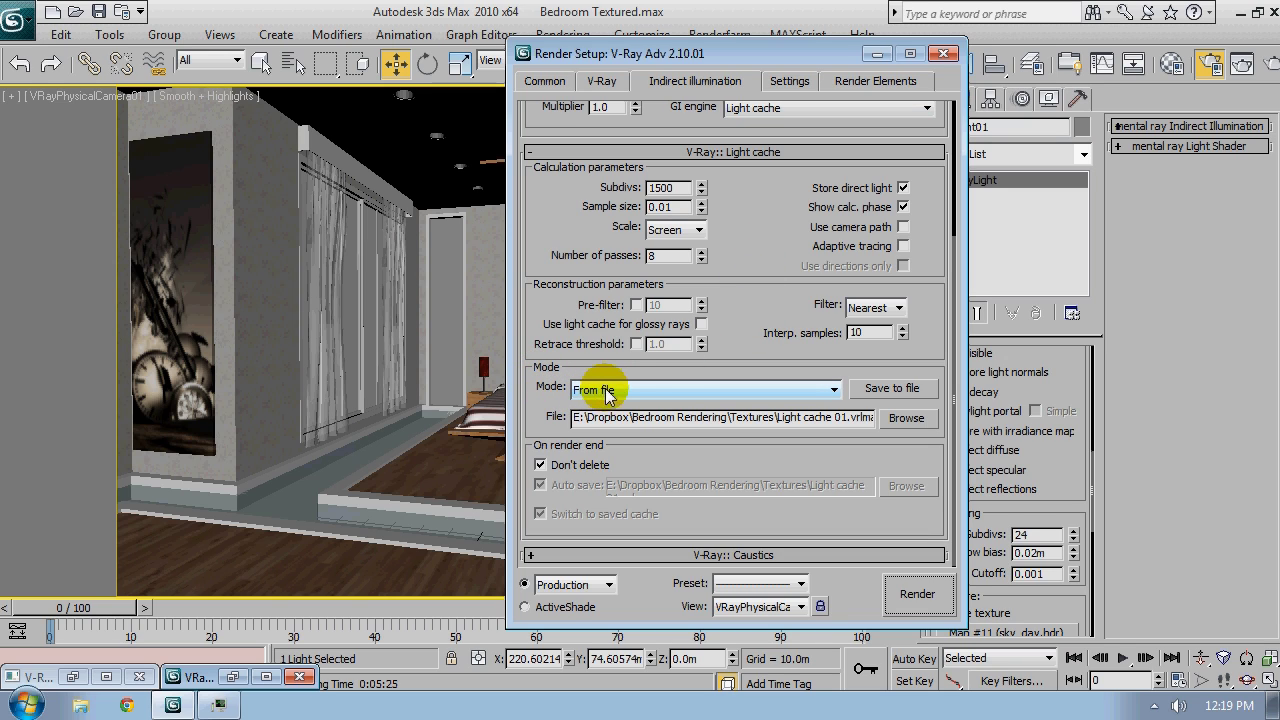
{"action": "left_click_drag", "start_coordinate": [771, 199], "coordinate": [802, 422]}
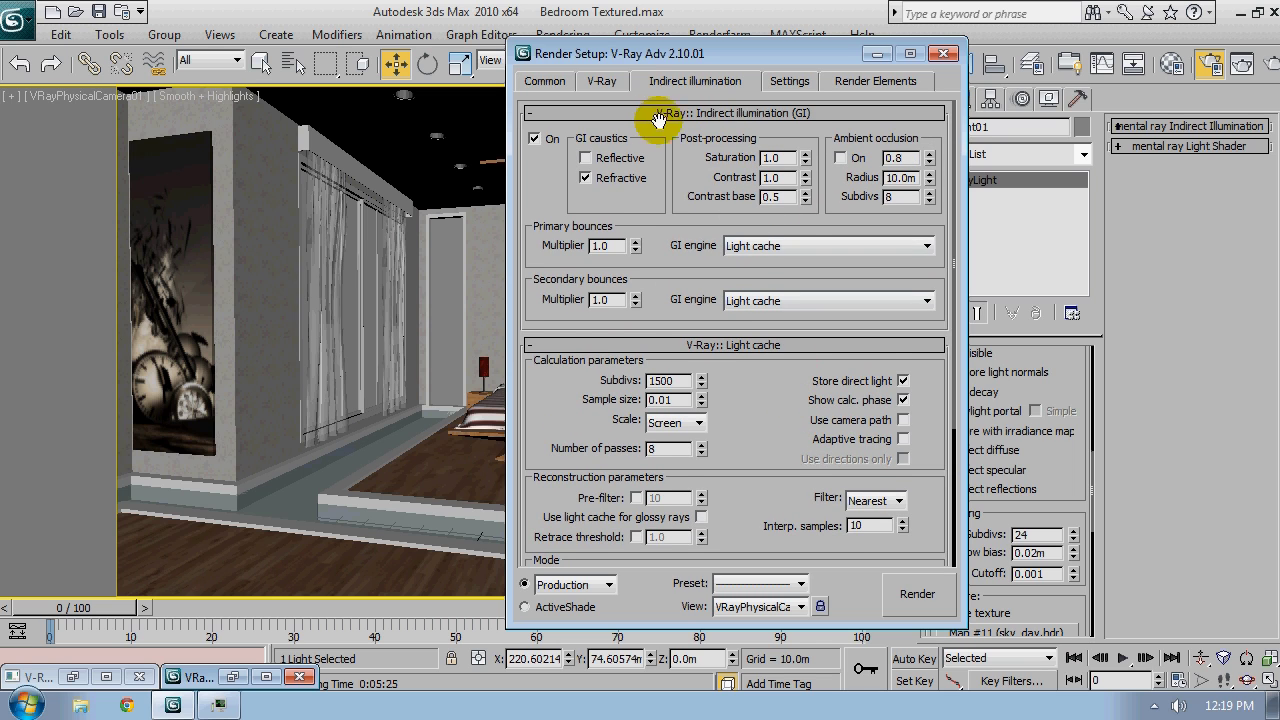
{"action": "left_click_drag", "start_coordinate": [612, 62], "coordinate": [723, 130]}
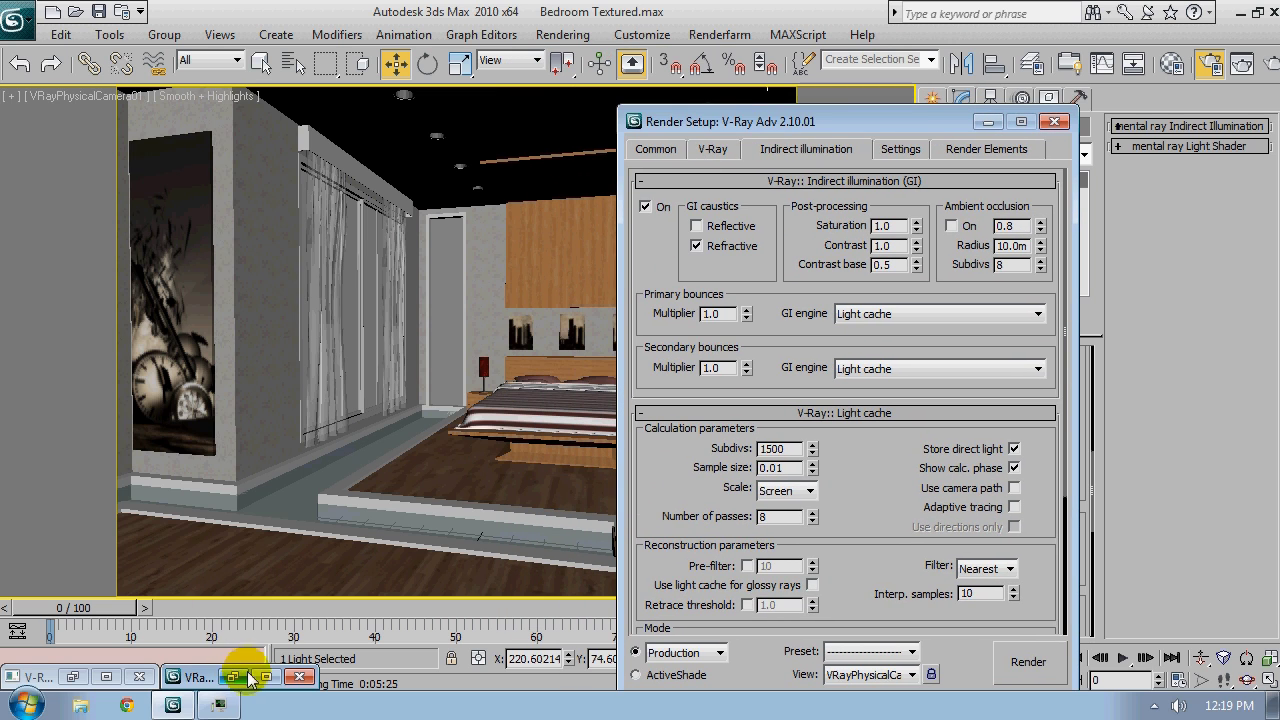
Restore the finished render and zoom in on the left windows, then back out
{"action": "left_click", "coordinate": [248, 677]}
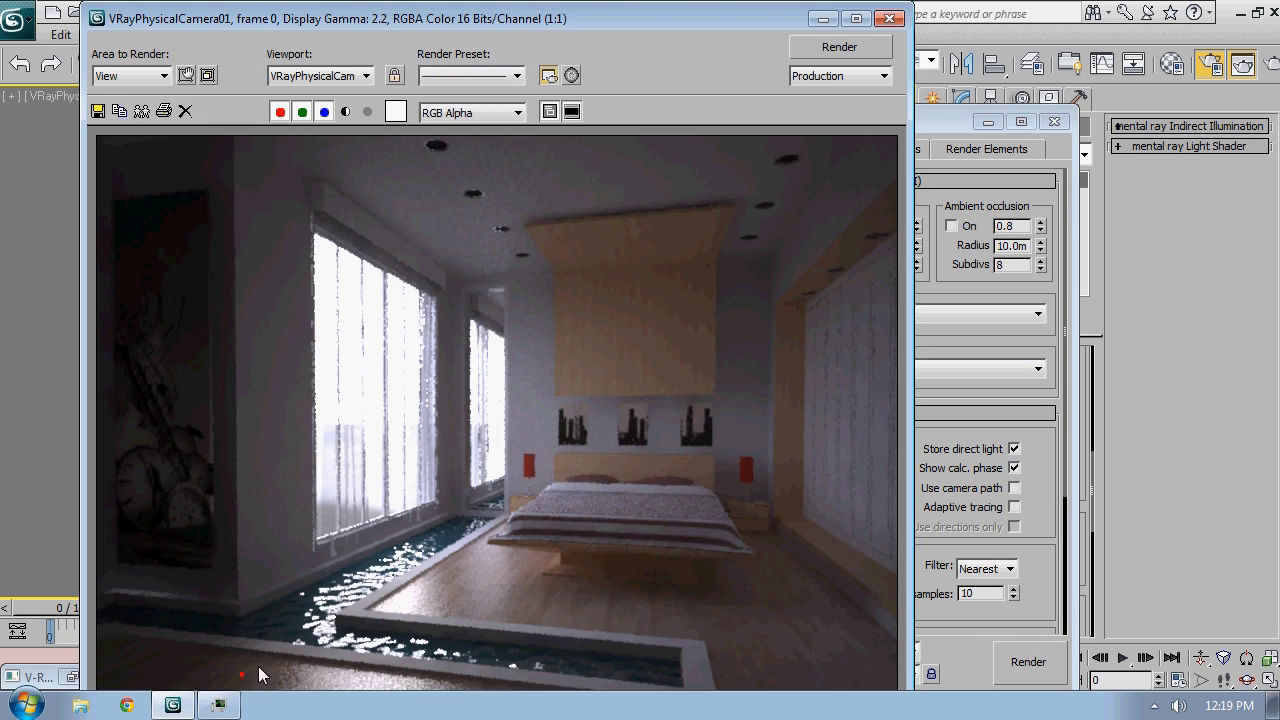
{"action": "left_click", "coordinate": [352, 347], "text": "ctrl"}
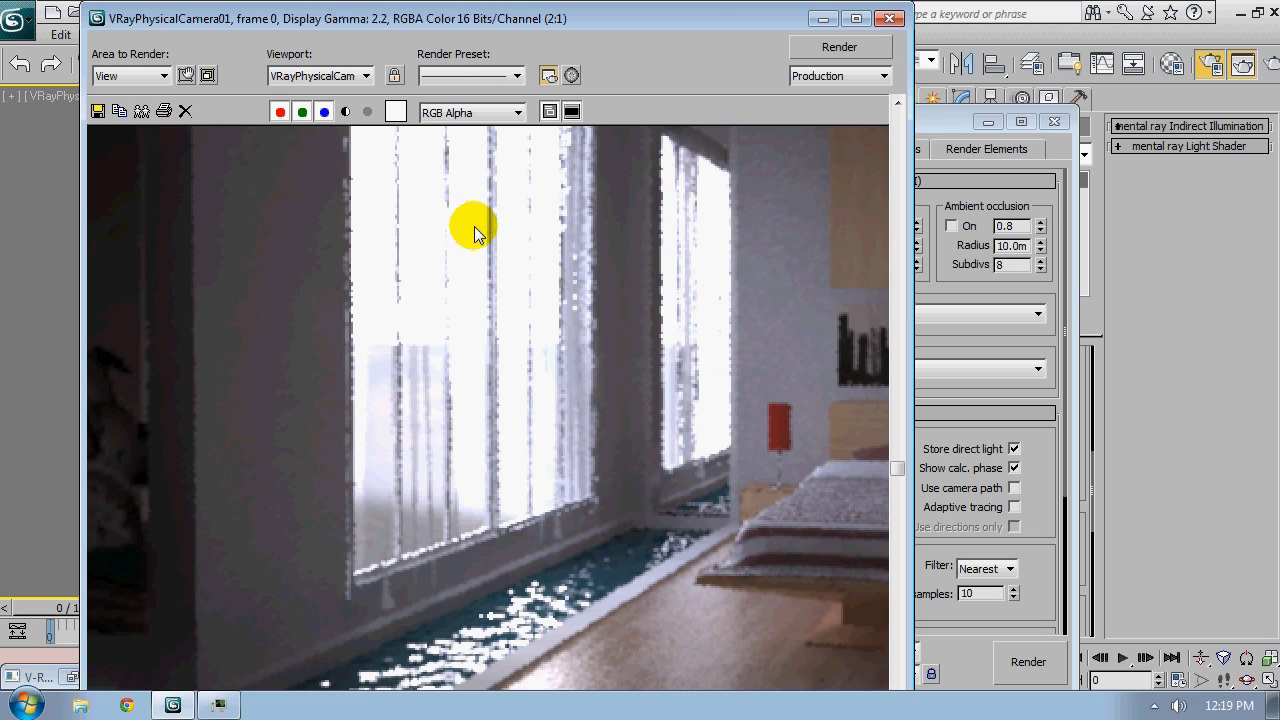
{"action": "right_click", "coordinate": [470, 240], "text": "ctrl"}
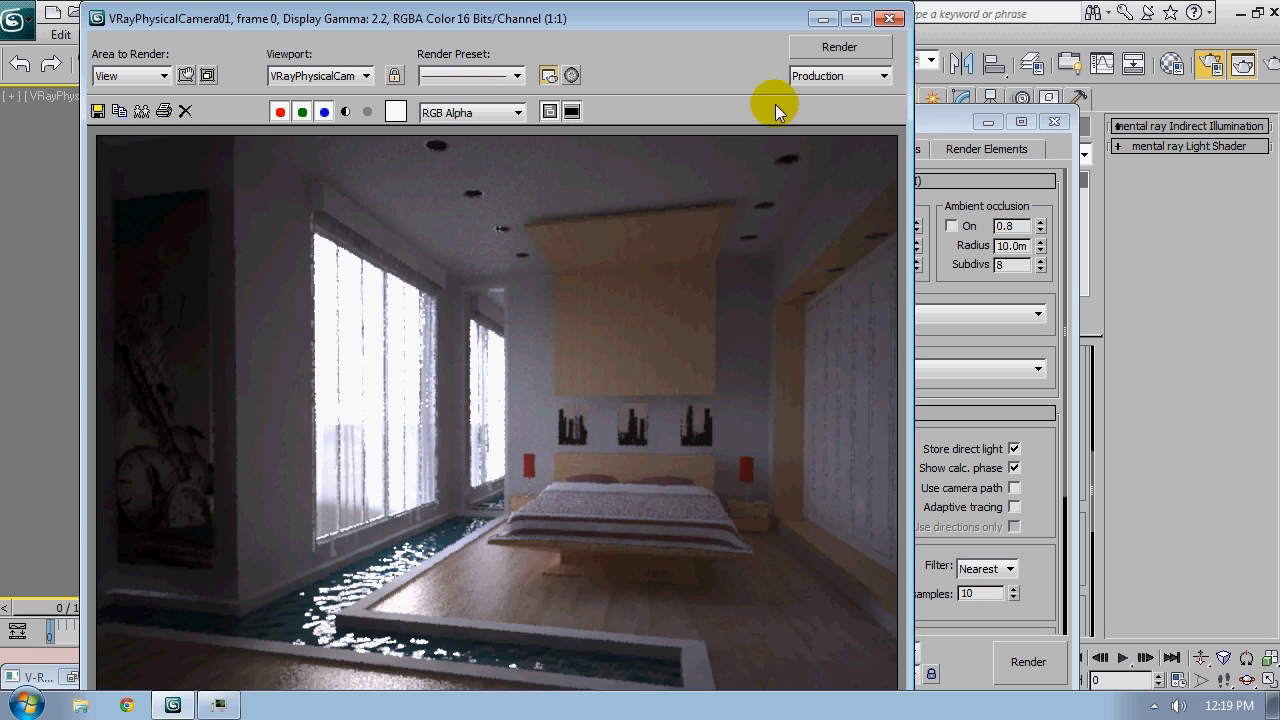
Change the primary bounces GI engine to Irradiance map, leaving secondary bounces on Light cache
{"action": "left_click", "coordinate": [822, 20]}
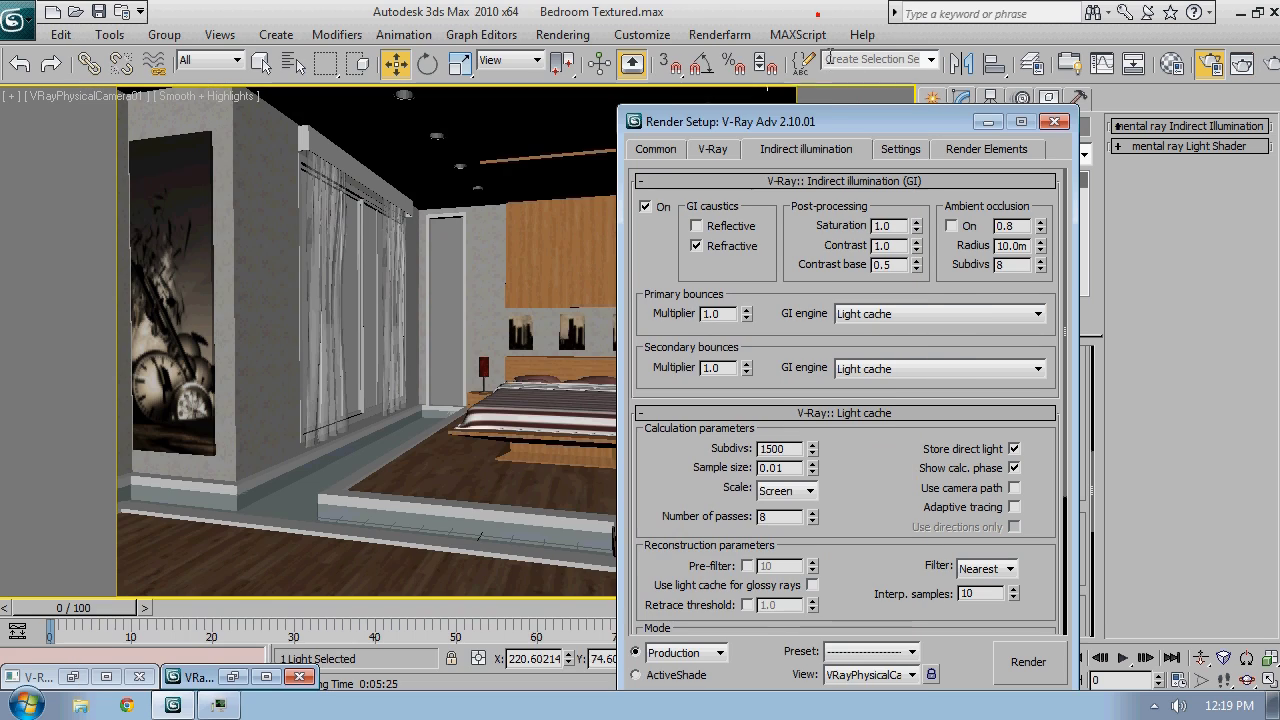
{"action": "left_click_drag", "start_coordinate": [831, 113], "coordinate": [655, 82]}
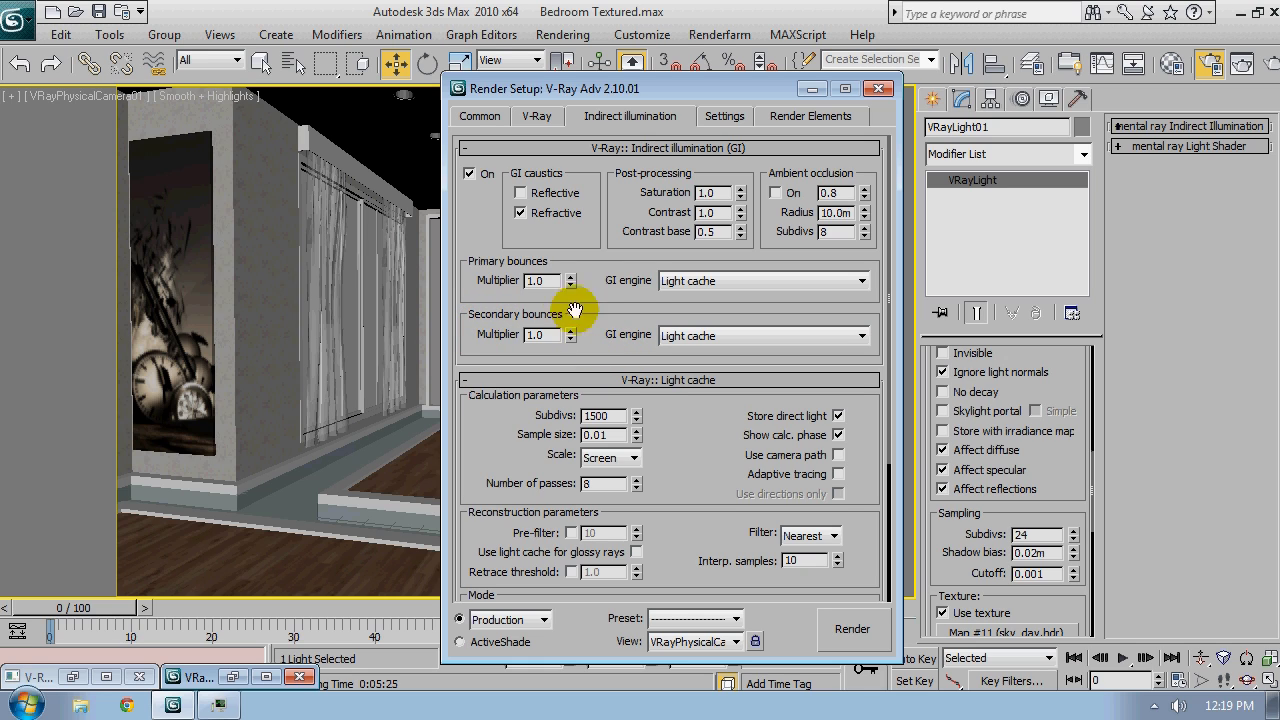
{"action": "left_click", "coordinate": [698, 285]}
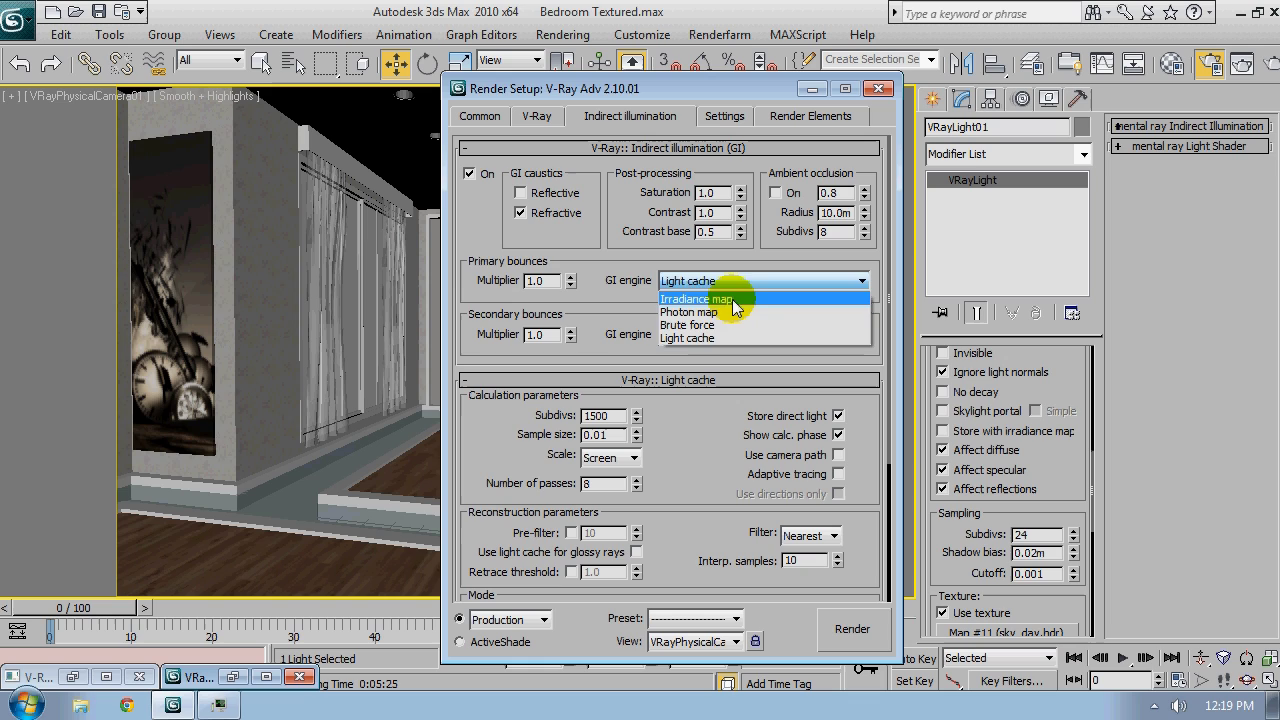
{"action": "left_click", "coordinate": [732, 299]}
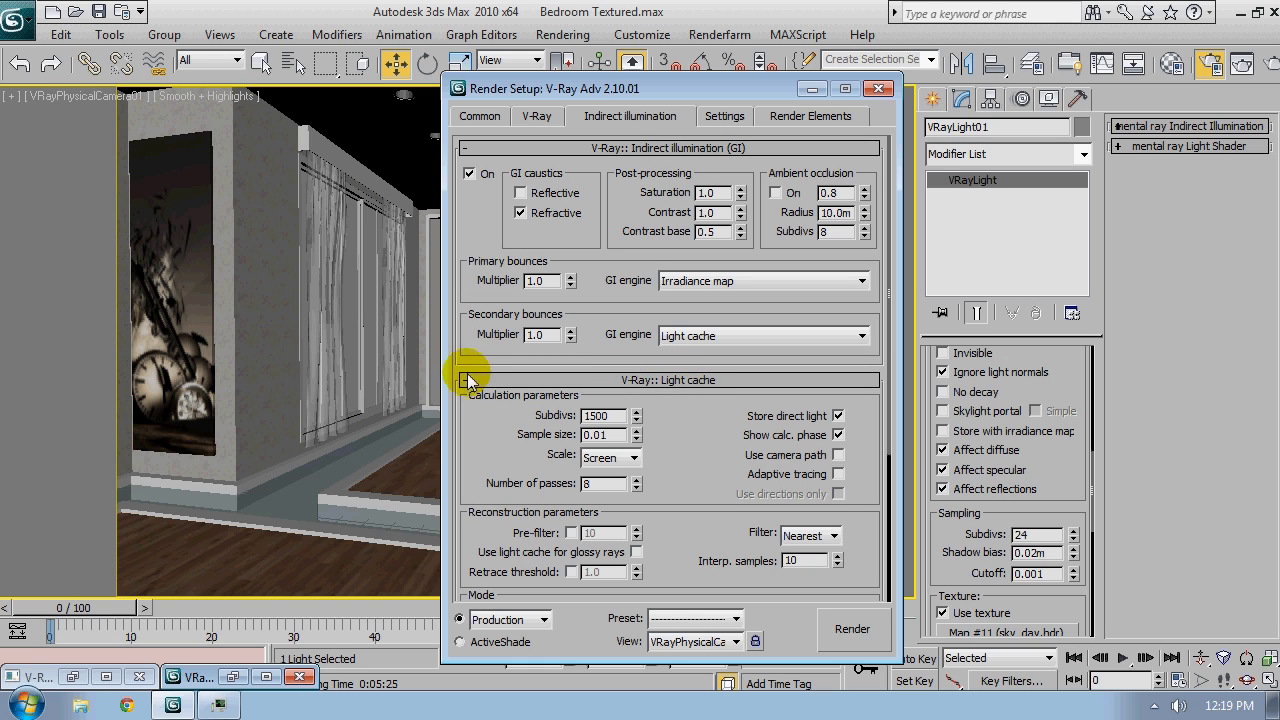
Give the irradiance map the Very low preset with Show calc. phase and Show direct light on
{"action": "left_click", "coordinate": [689, 381]}
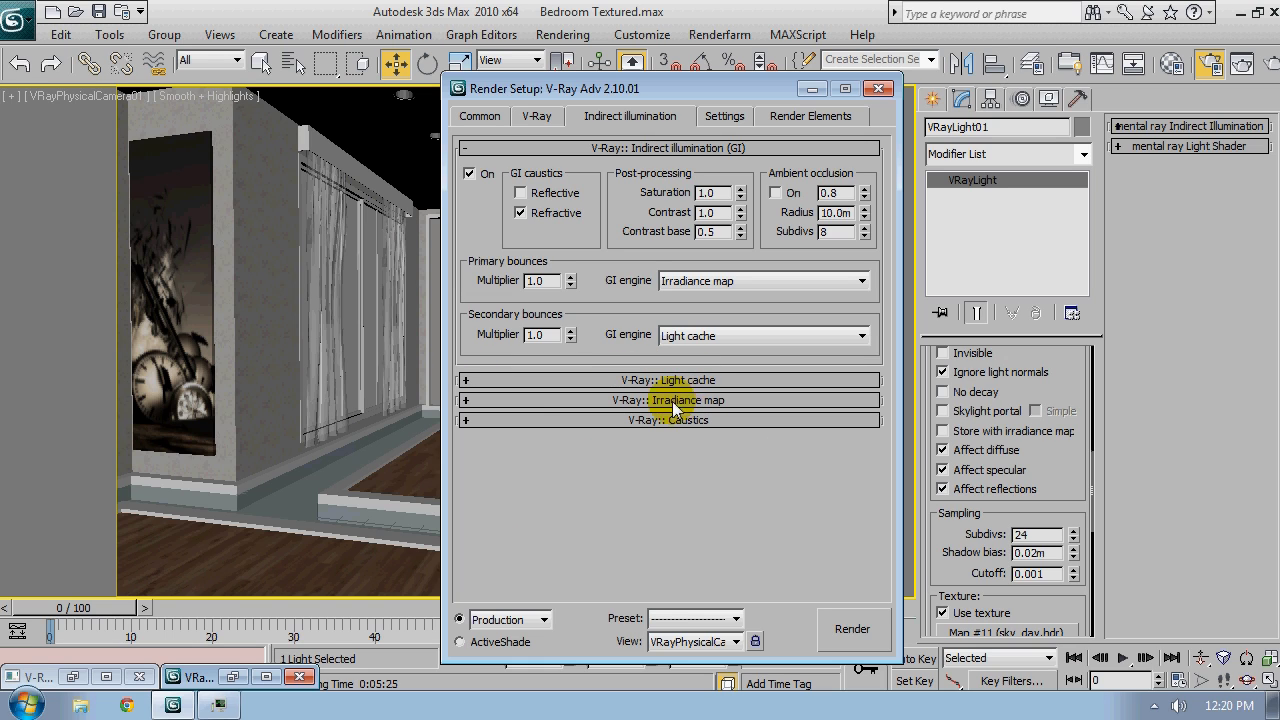
{"action": "left_click", "coordinate": [675, 401]}
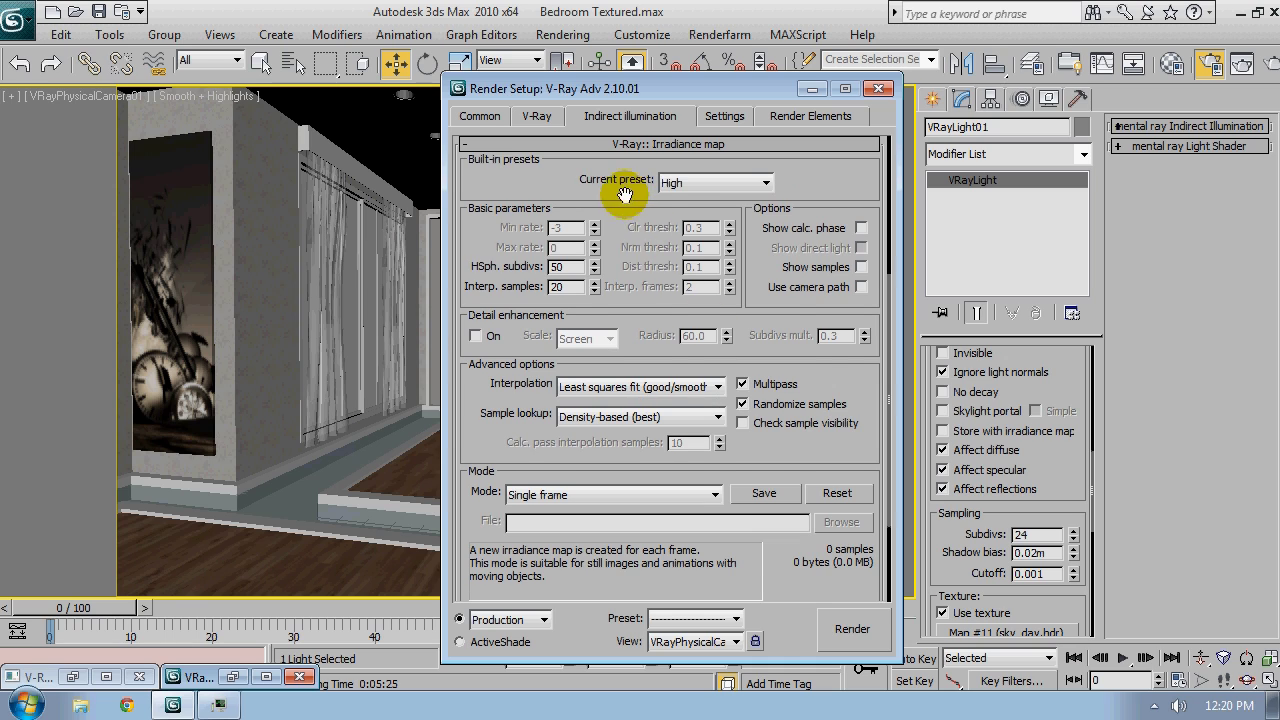
{"action": "left_click_drag", "start_coordinate": [624, 193], "coordinate": [614, 229]}
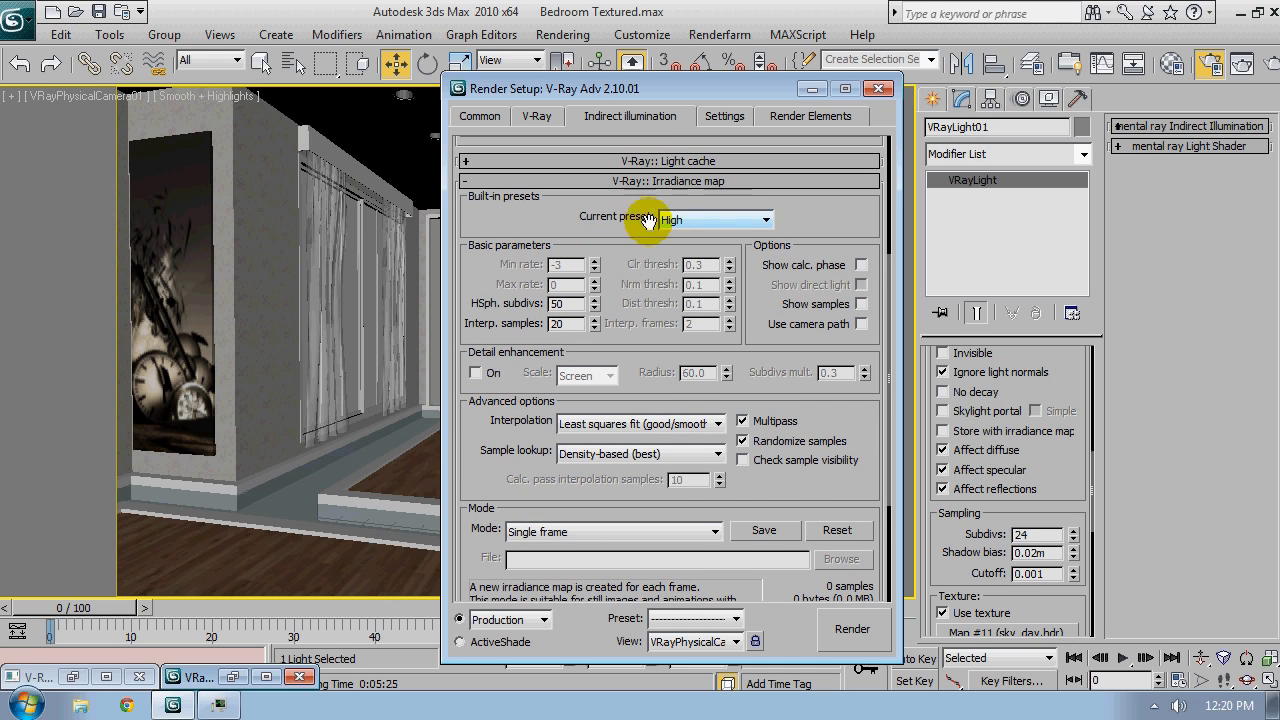
{"action": "left_click", "coordinate": [750, 220]}
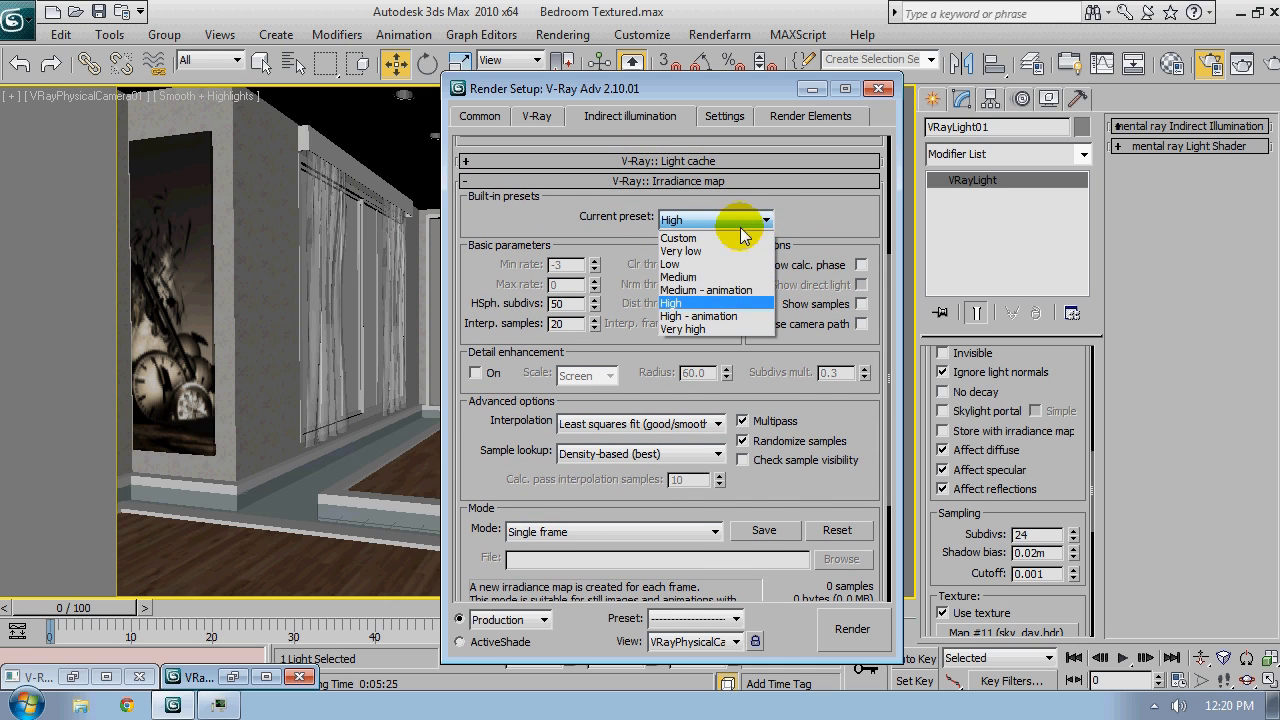
{"action": "left_click", "coordinate": [681, 251]}
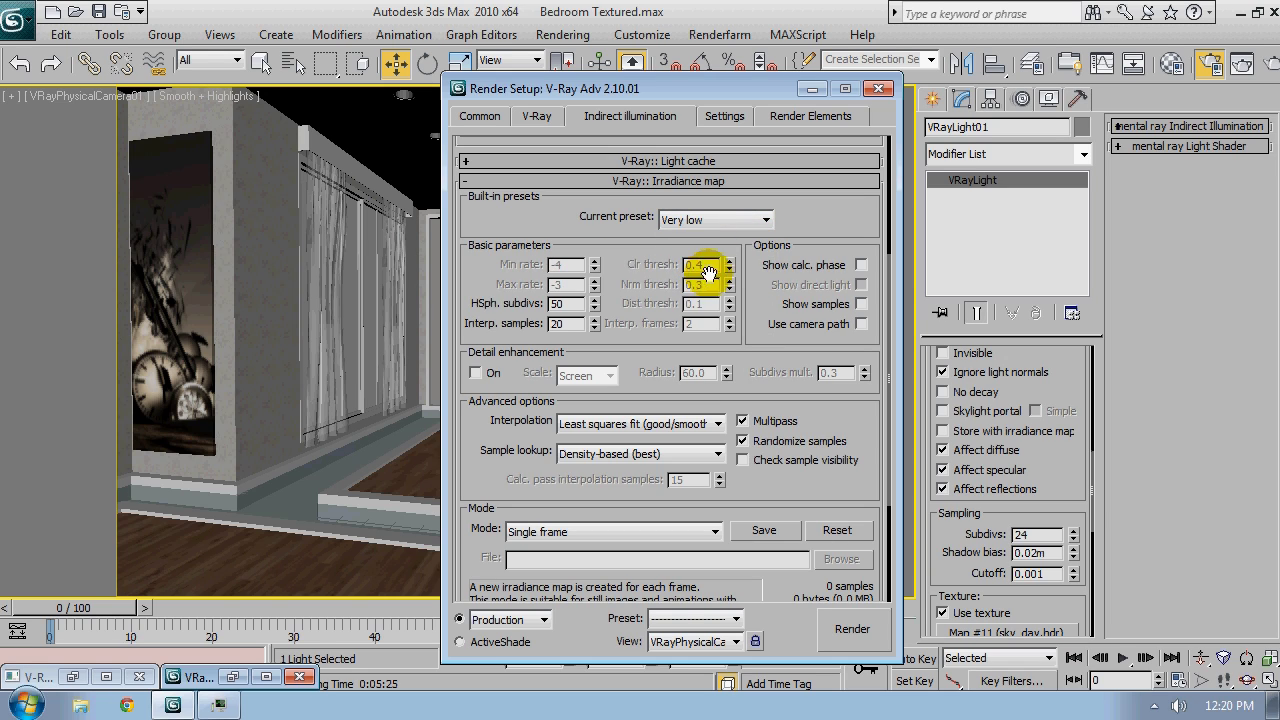
{"action": "left_click", "coordinate": [861, 265]}
{"action": "left_click", "coordinate": [861, 286]}
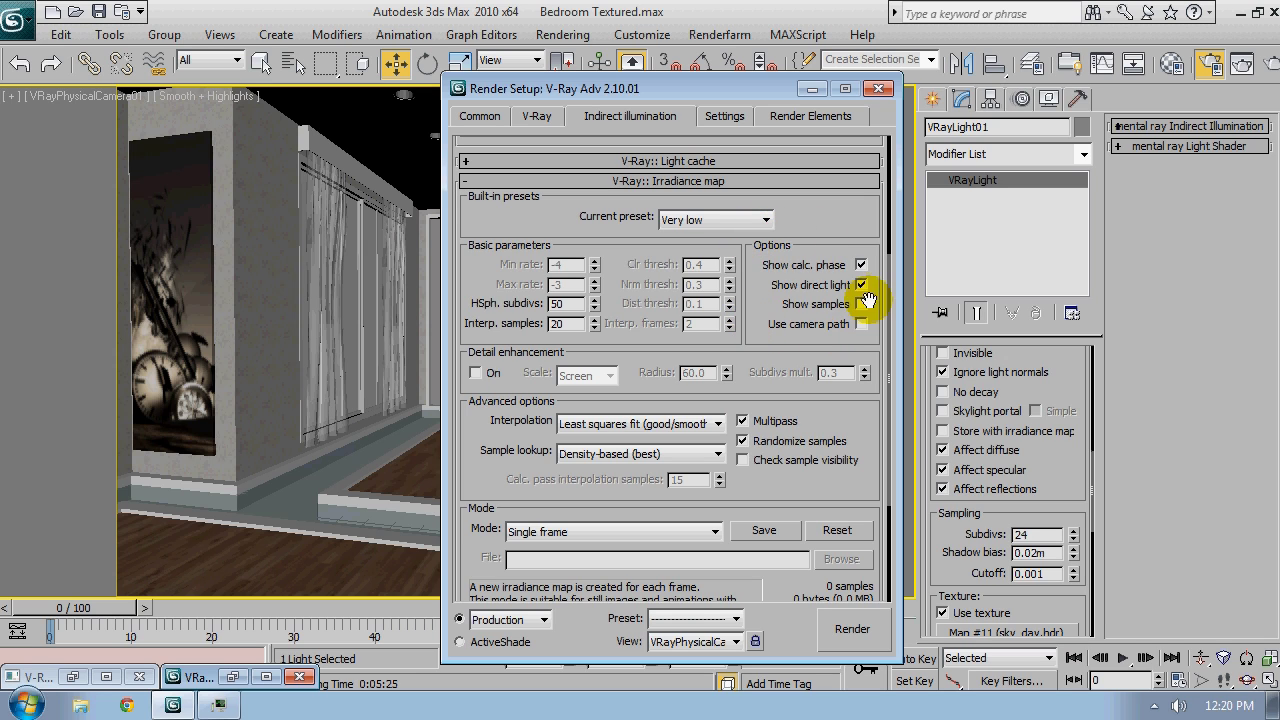
Restore the render window and zoom in near the windows to watch the pass
{"action": "left_click_drag", "start_coordinate": [609, 221], "coordinate": [618, 331]}
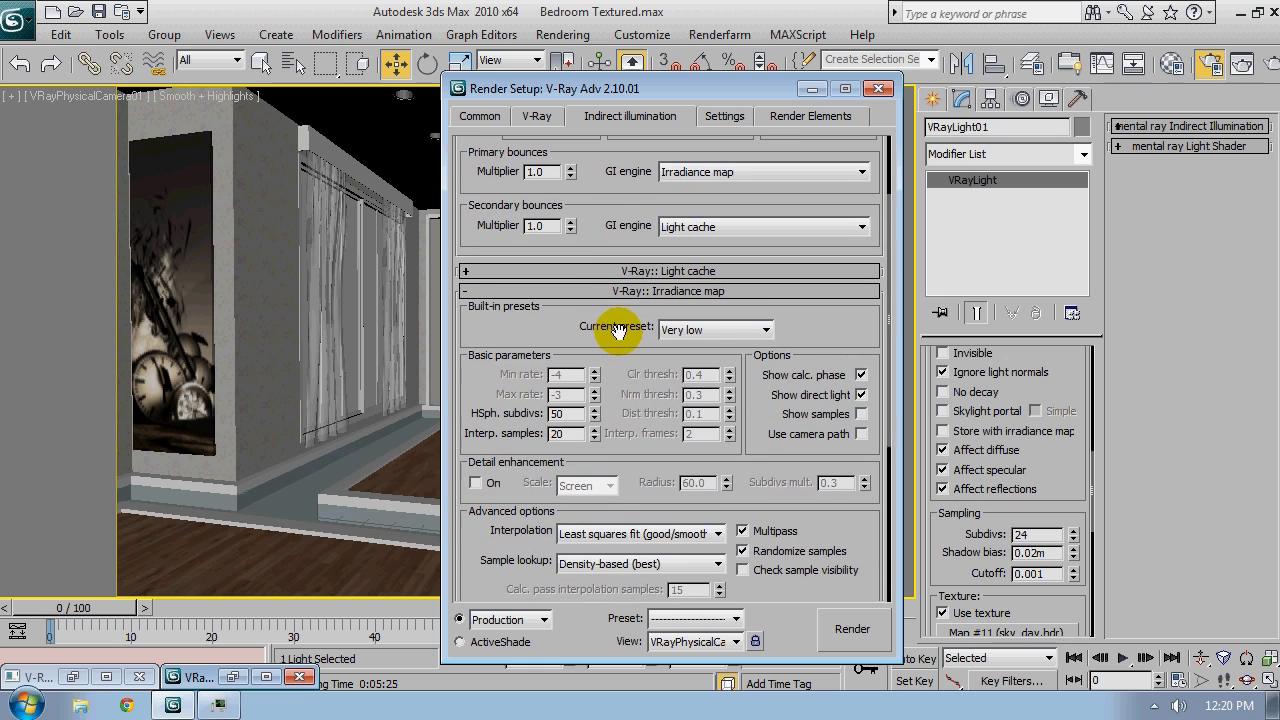
{"action": "left_click_drag", "start_coordinate": [818, 328], "coordinate": [818, 459]}
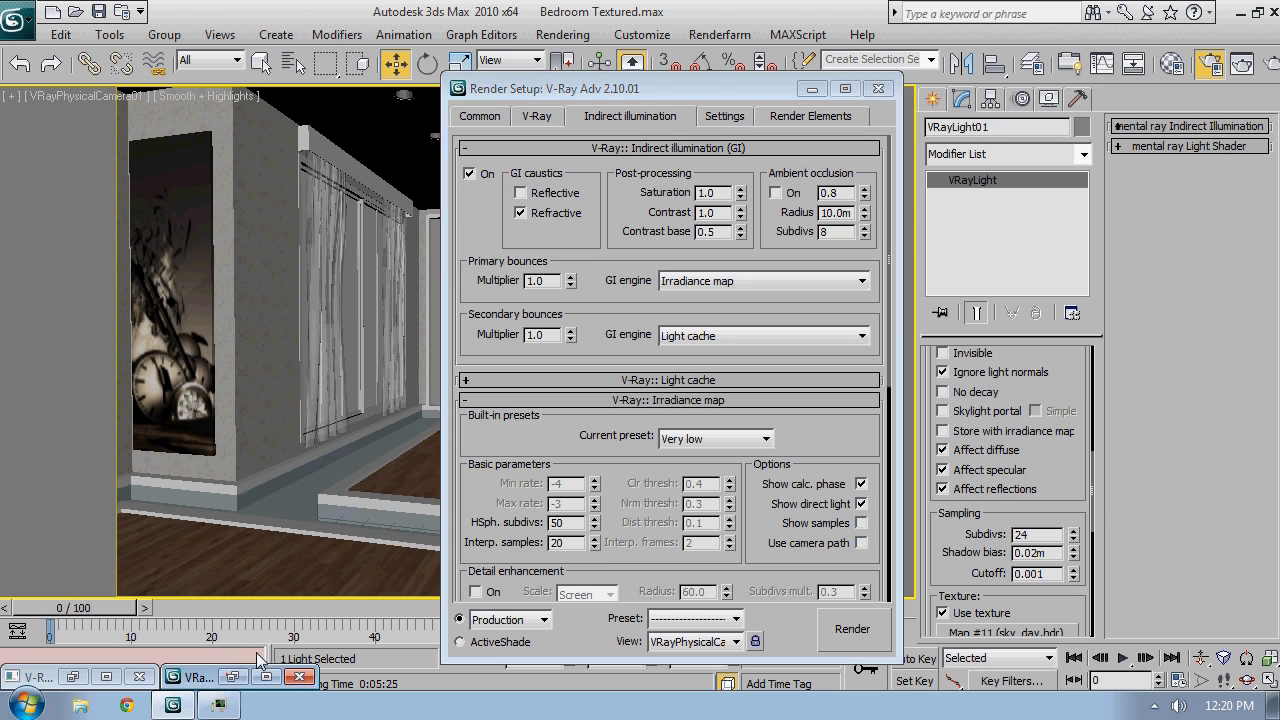
{"action": "left_click", "coordinate": [232, 677]}
{"action": "left_click", "coordinate": [457, 294], "text": "ctrl"}
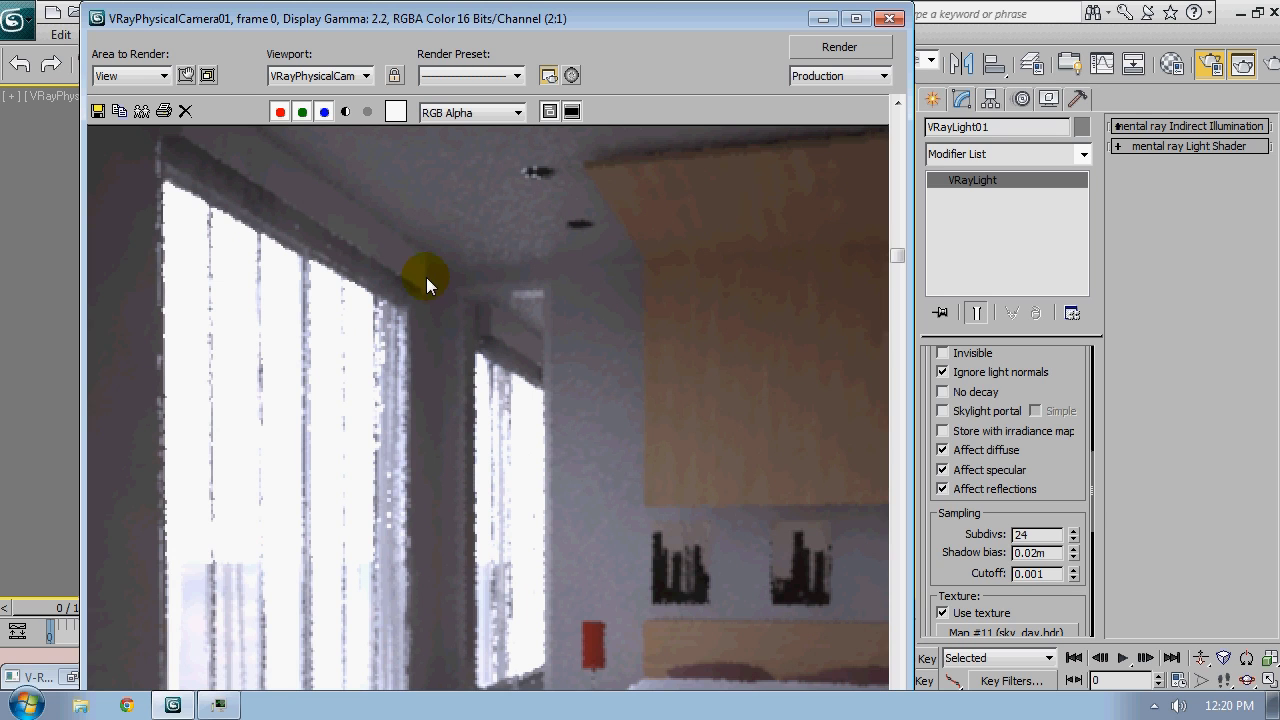
Zoom the render back out and turn on ambient occlusion at 0.8 amount, 10.0m radius
{"action": "right_click", "coordinate": [610, 272], "text": "ctrl"}
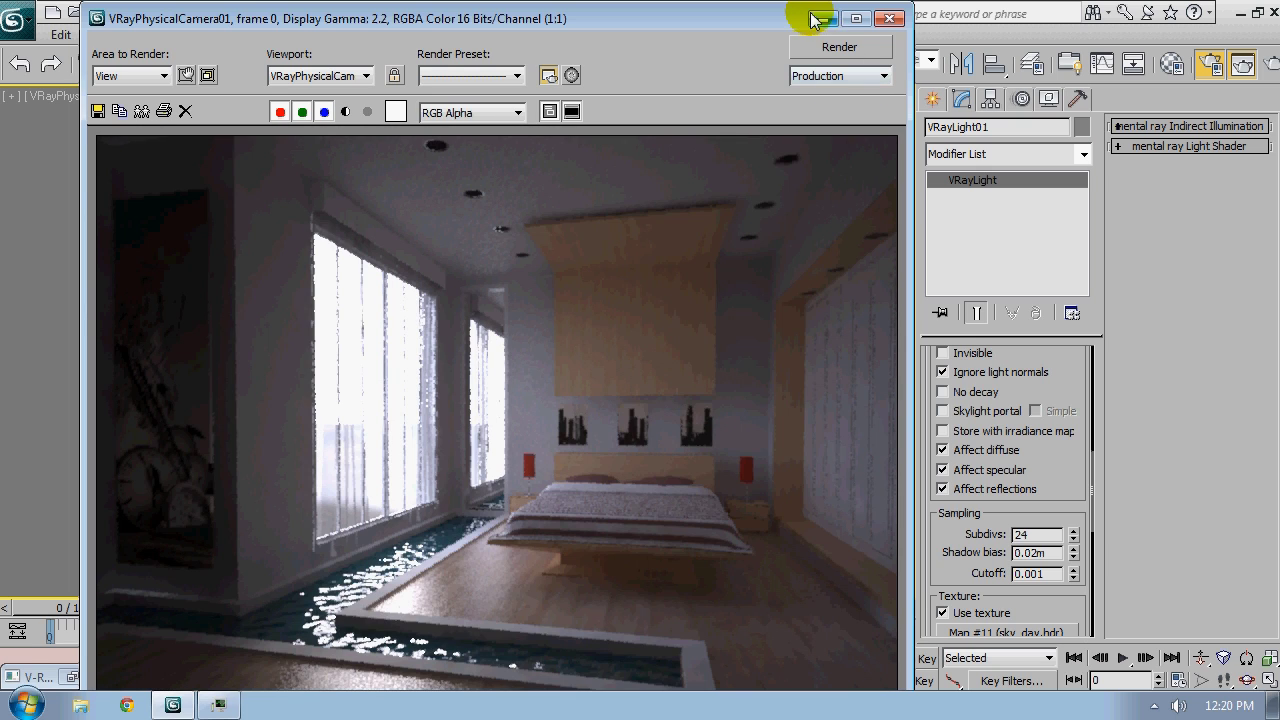
{"action": "left_click_drag", "start_coordinate": [790, 18], "coordinate": [635, 18]}
{"action": "left_click_drag", "start_coordinate": [776, 90], "coordinate": [913, 99]}
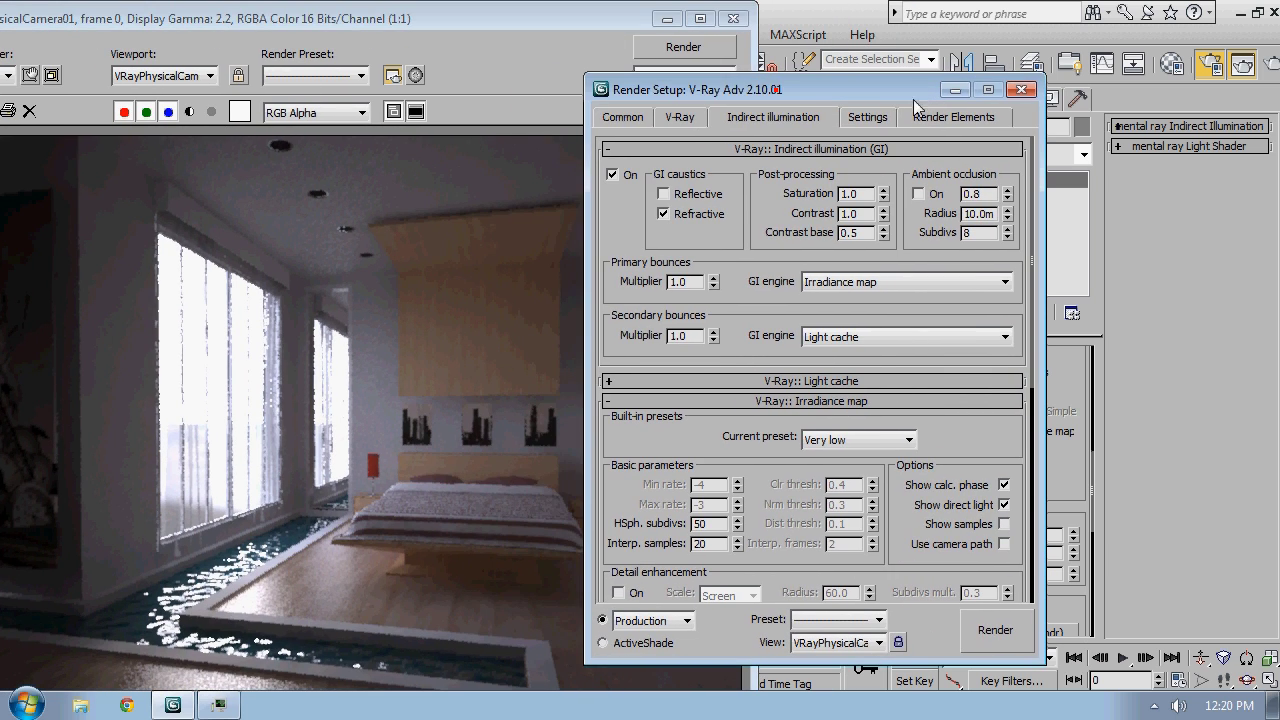
{"action": "left_click", "coordinate": [918, 193]}
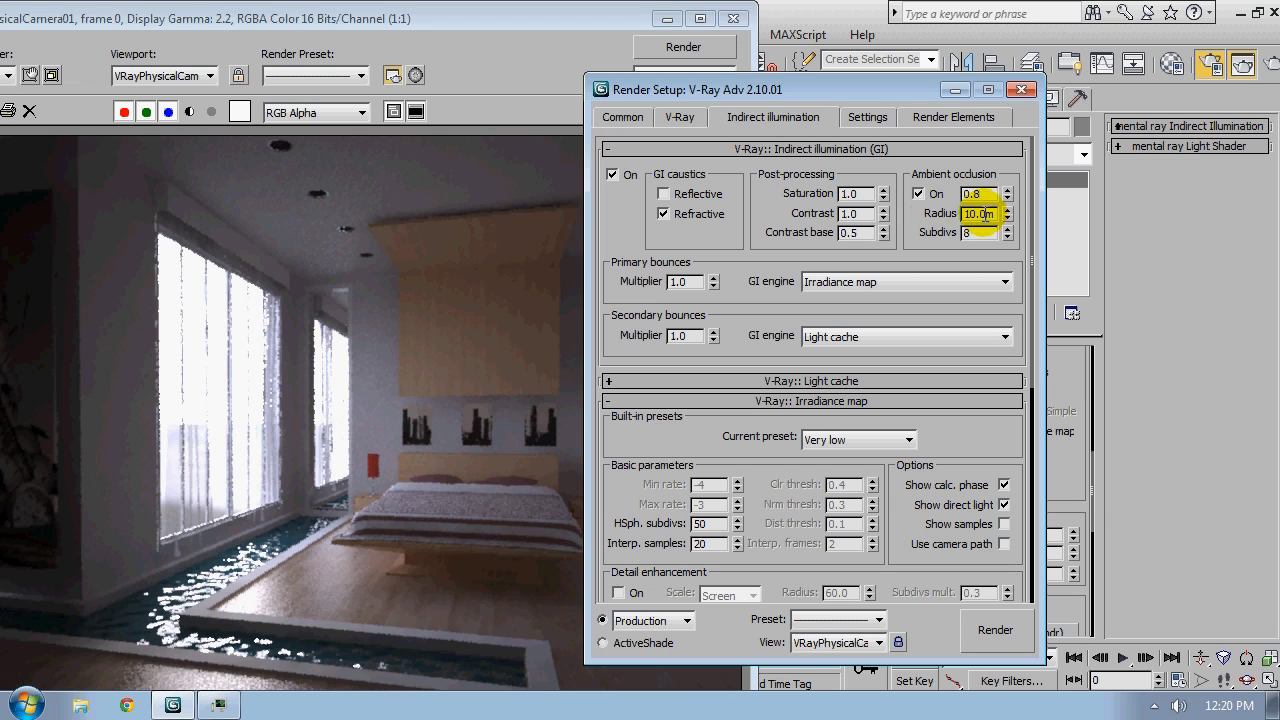
{"action": "left_click", "coordinate": [523, 14]}
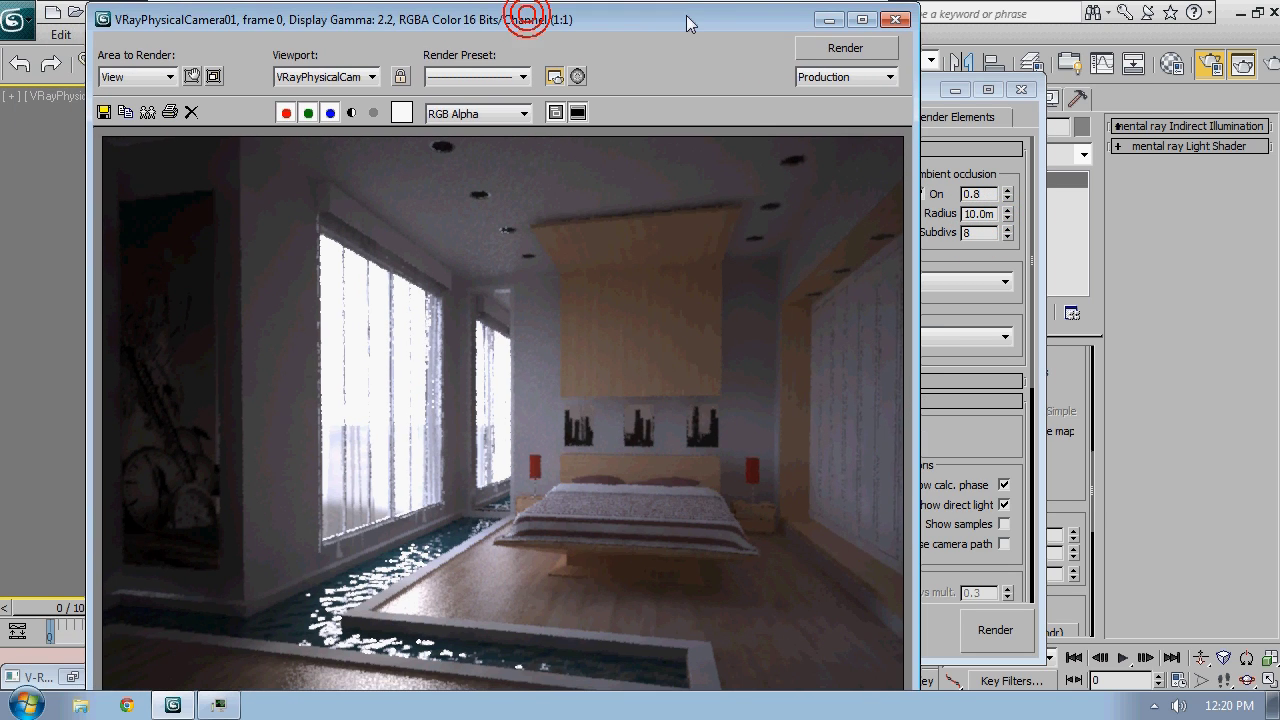
Re-render the bedroom, zoom into the windows and ceiling, then bring Render Setup forward
{"action": "left_click", "coordinate": [840, 48]}
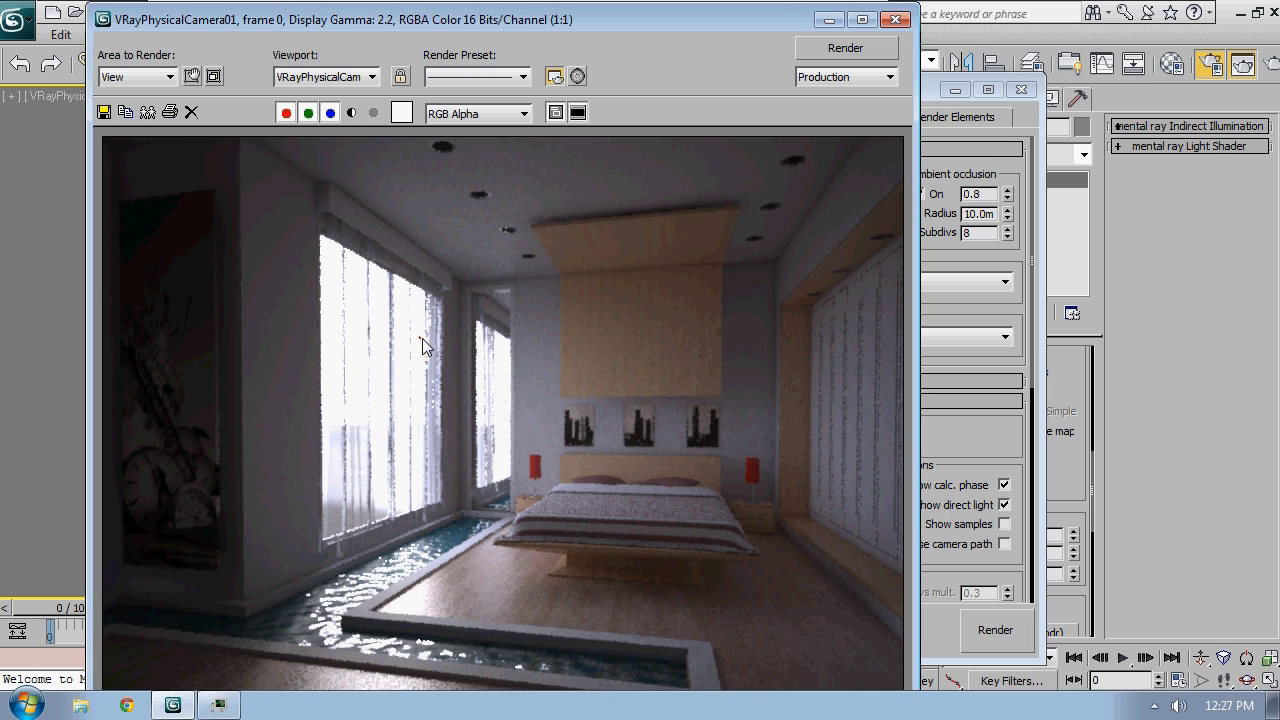
{"action": "left_click", "coordinate": [598, 238], "text": "ctrl"}
{"action": "middle_click_drag", "start_coordinate": [519, 267], "coordinate": [664, 291]}
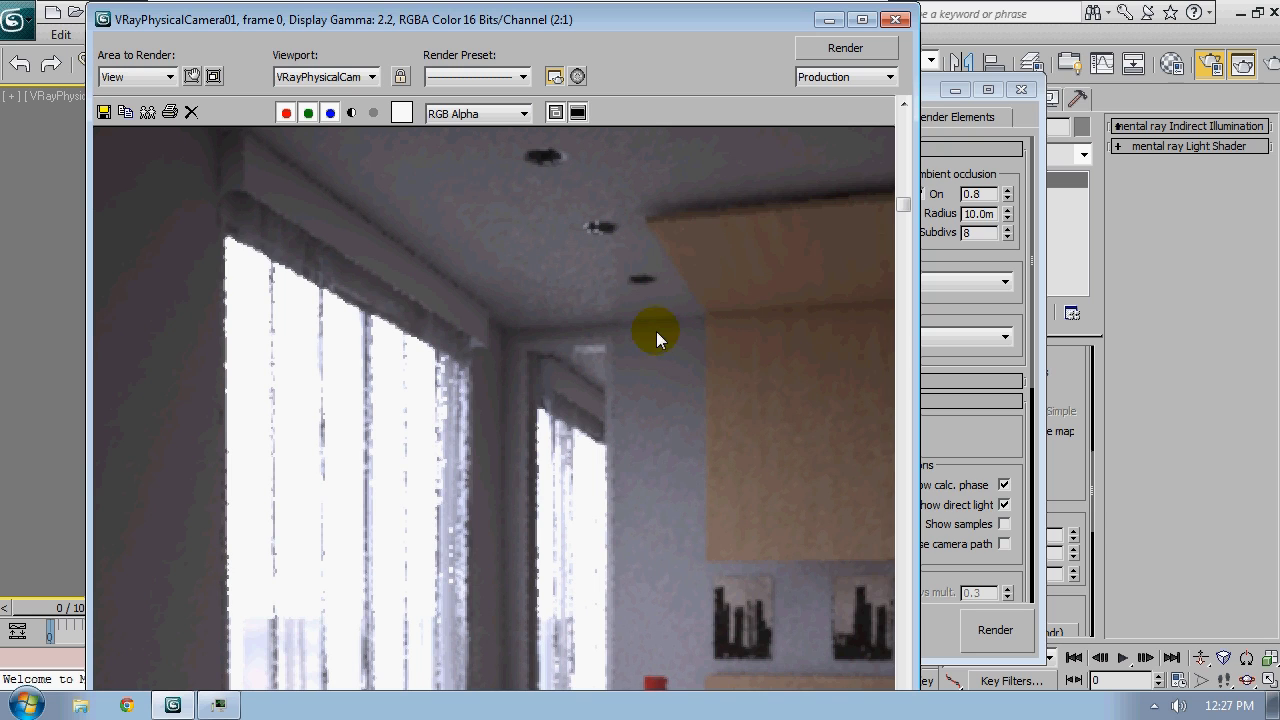
{"action": "scroll", "coordinate": [544, 330], "scroll_direction": "down", "scroll_amount": 1}
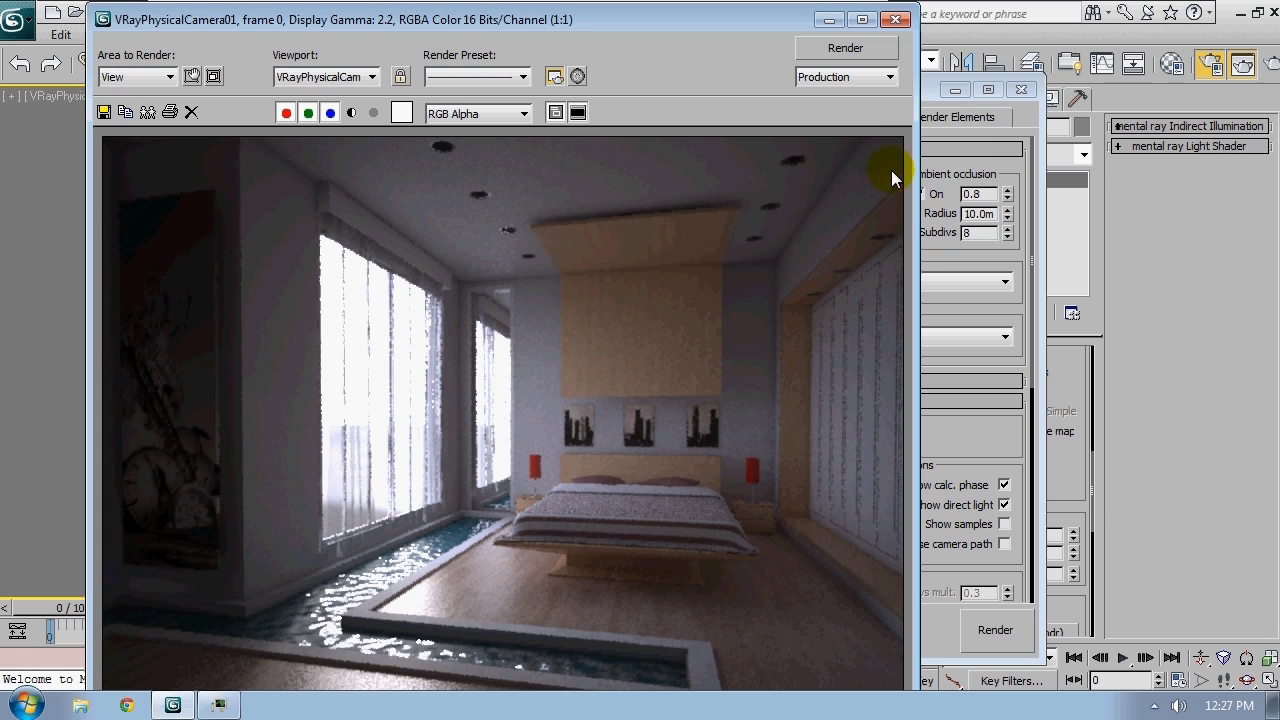
{"action": "left_click_drag", "start_coordinate": [921, 92], "coordinate": [957, 93]}
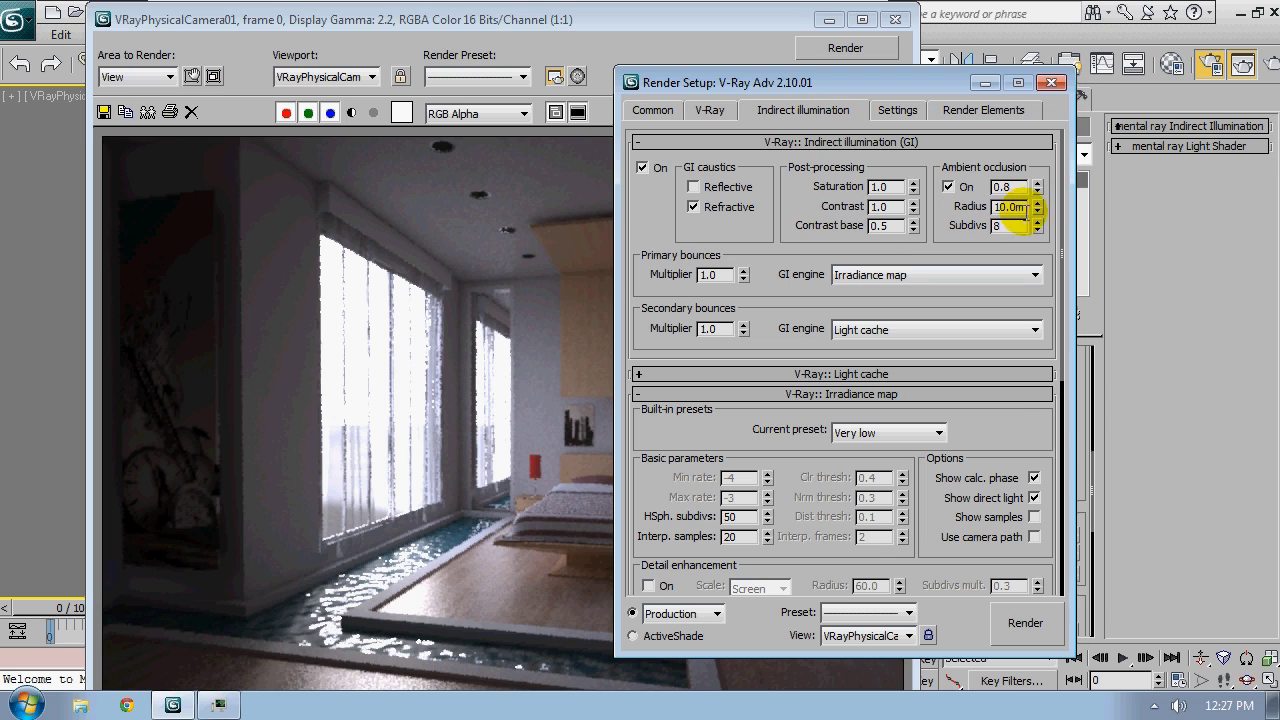
Set the ambient occlusion radius to 50.0m
{"action": "left_click", "coordinate": [998, 207]}
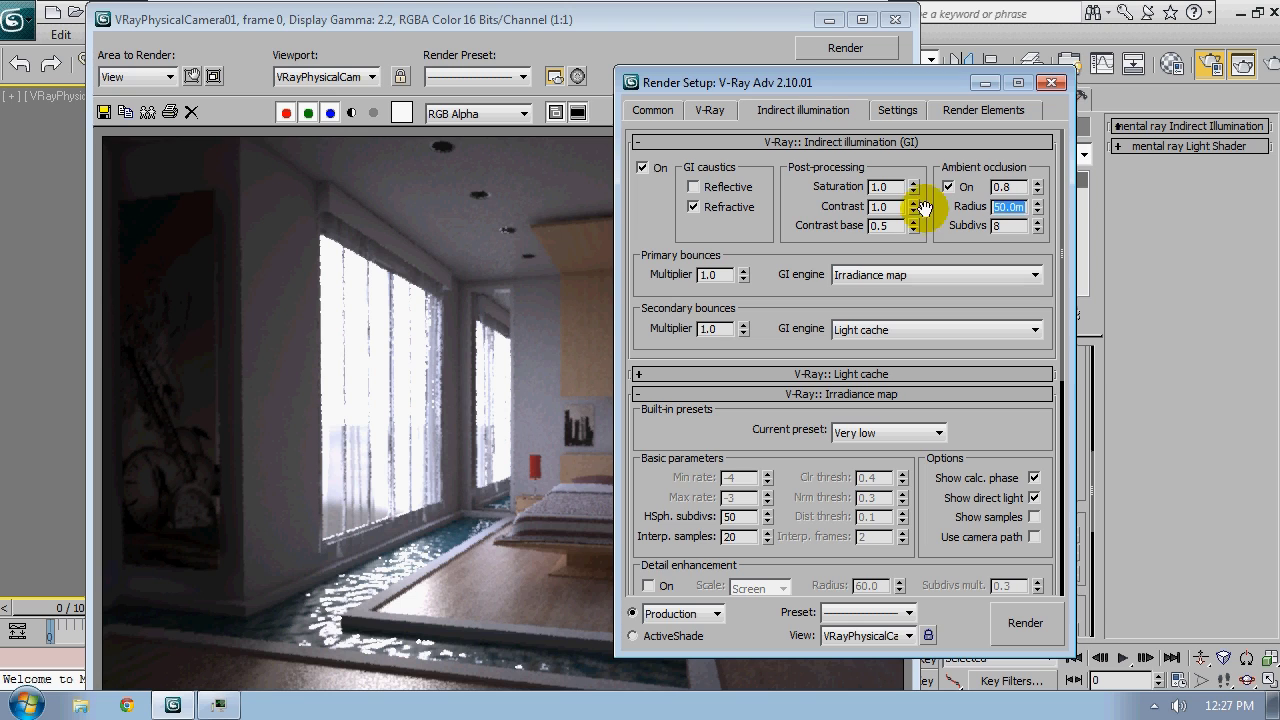
{"action": "left_click", "coordinate": [729, 232]}
{"action": "scroll", "coordinate": [729, 232], "scroll_direction": "down", "scroll_amount": 5}
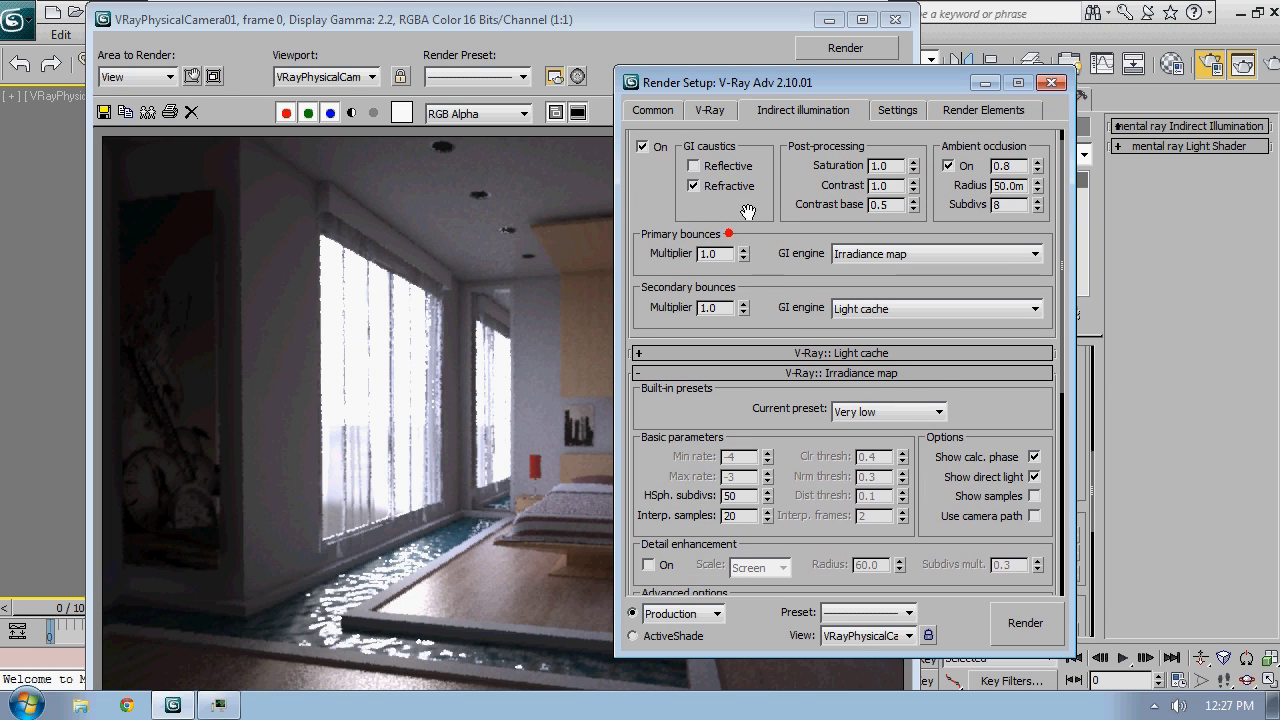
{"action": "scroll", "coordinate": [808, 354], "scroll_direction": "down", "scroll_amount": 10}
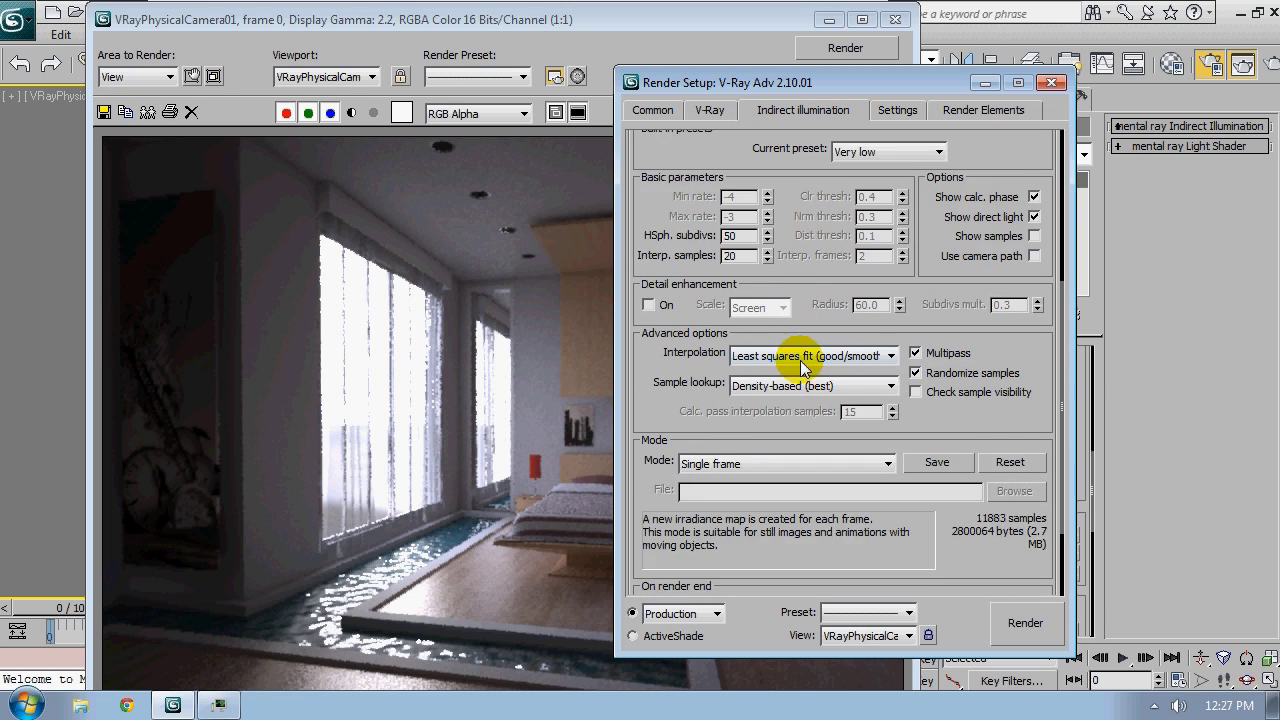
{"action": "scroll", "coordinate": [800, 349], "scroll_direction": "up", "scroll_amount": 11}
{"action": "scroll", "coordinate": [777, 460], "scroll_direction": "up", "scroll_amount": 2}
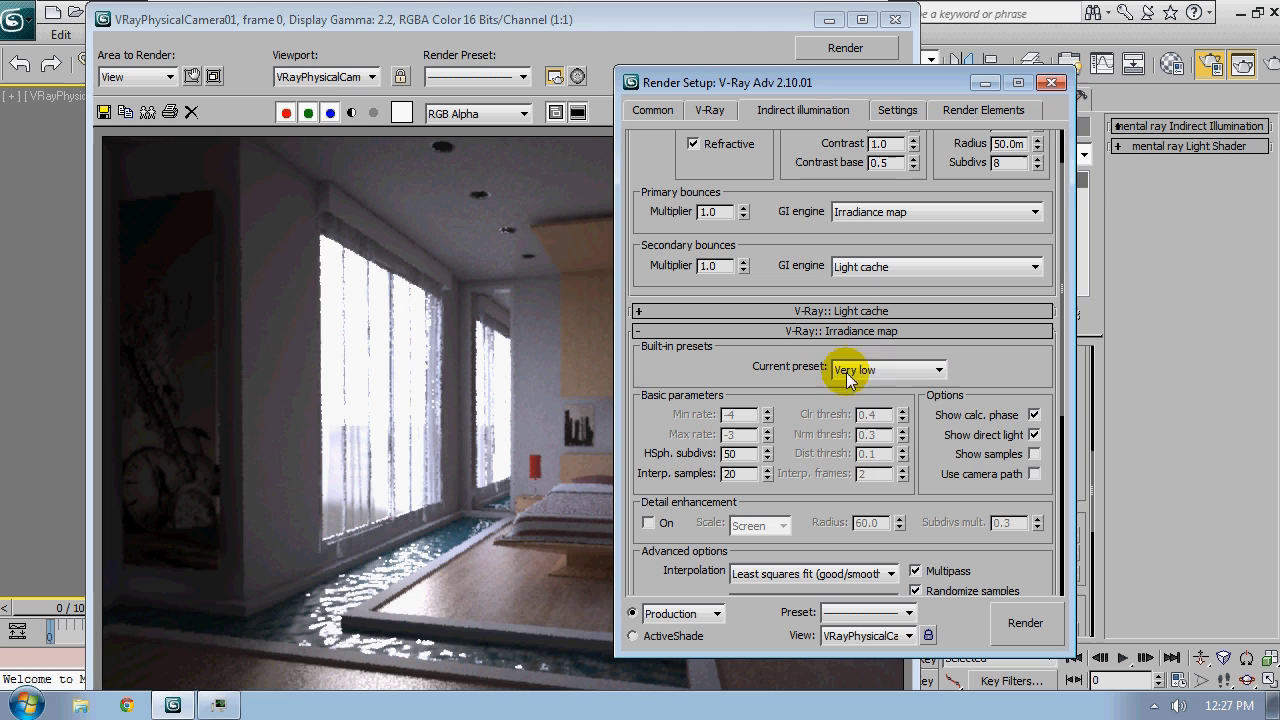
Switch the irradiance map Current preset to High
{"action": "left_click", "coordinate": [890, 370]}
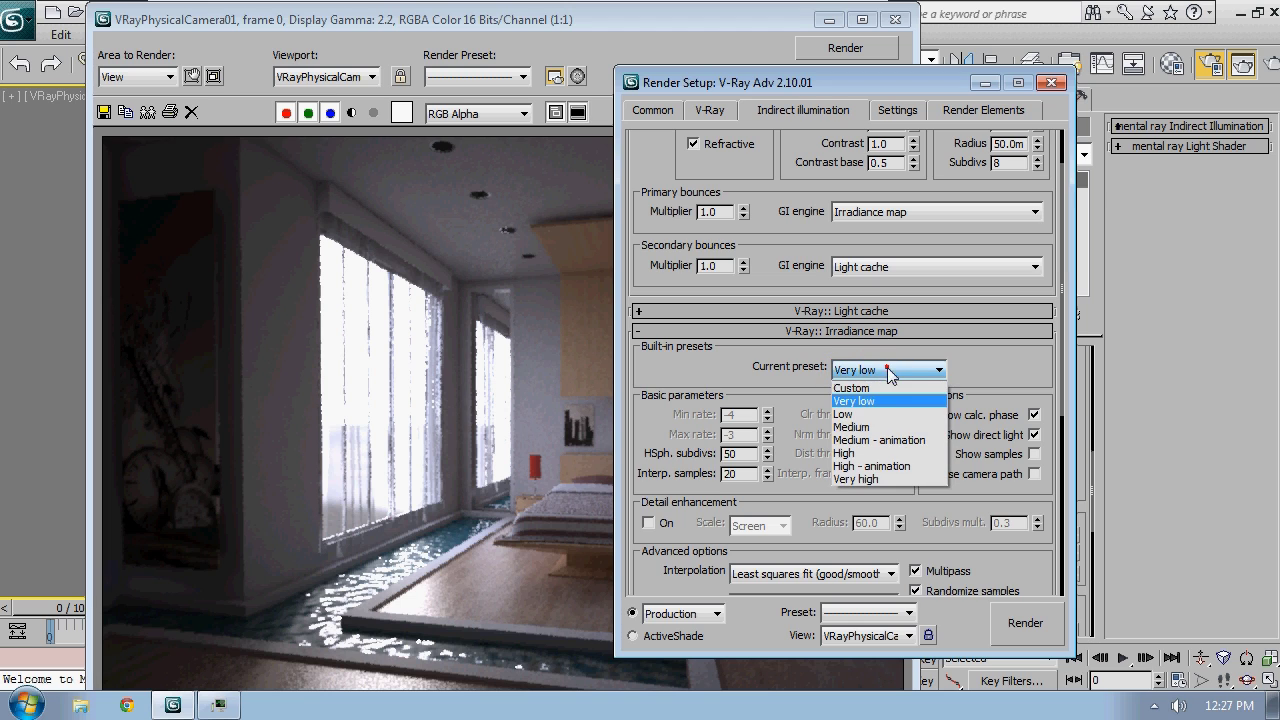
{"action": "left_click", "coordinate": [884, 453]}
{"action": "left_click_drag", "start_coordinate": [814, 528], "coordinate": [818, 460]}
{"action": "left_click_drag", "start_coordinate": [884, 620], "coordinate": [852, 391]}
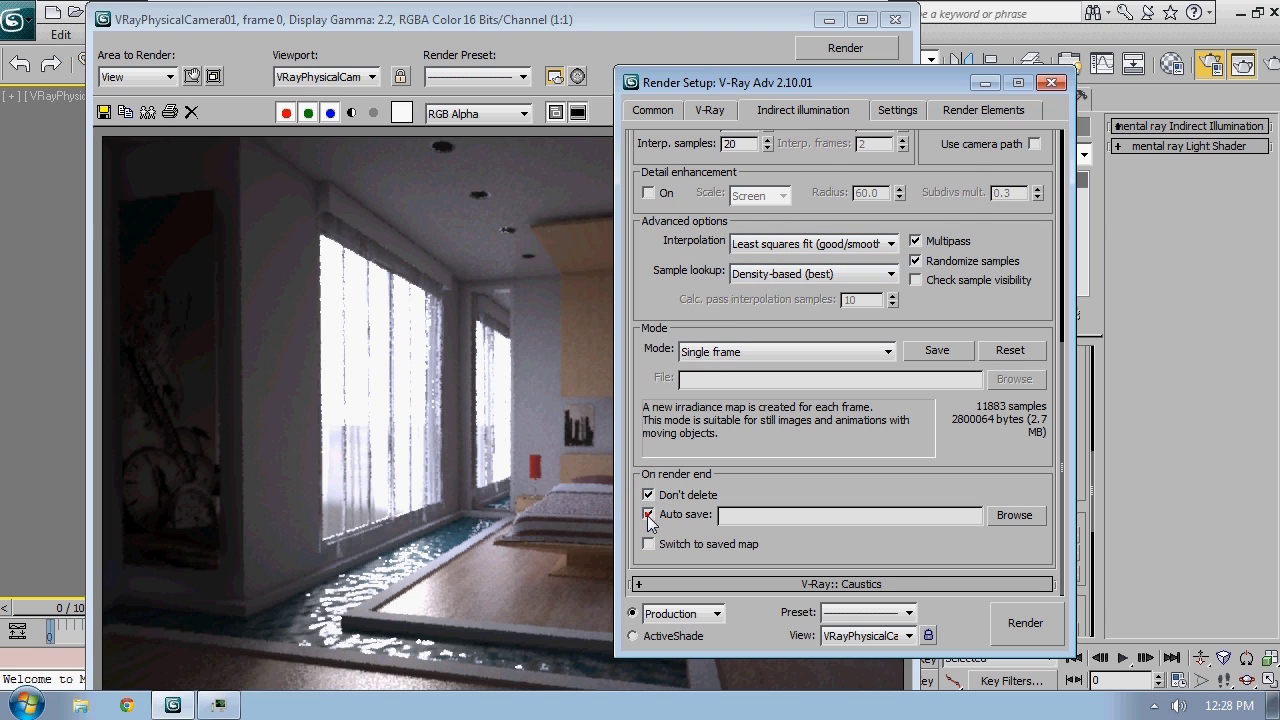
Auto-save the irradiance map into Textures and switch to the saved map
{"action": "left_click", "coordinate": [1037, 519]}
{"action": "type", "text": "ir"}
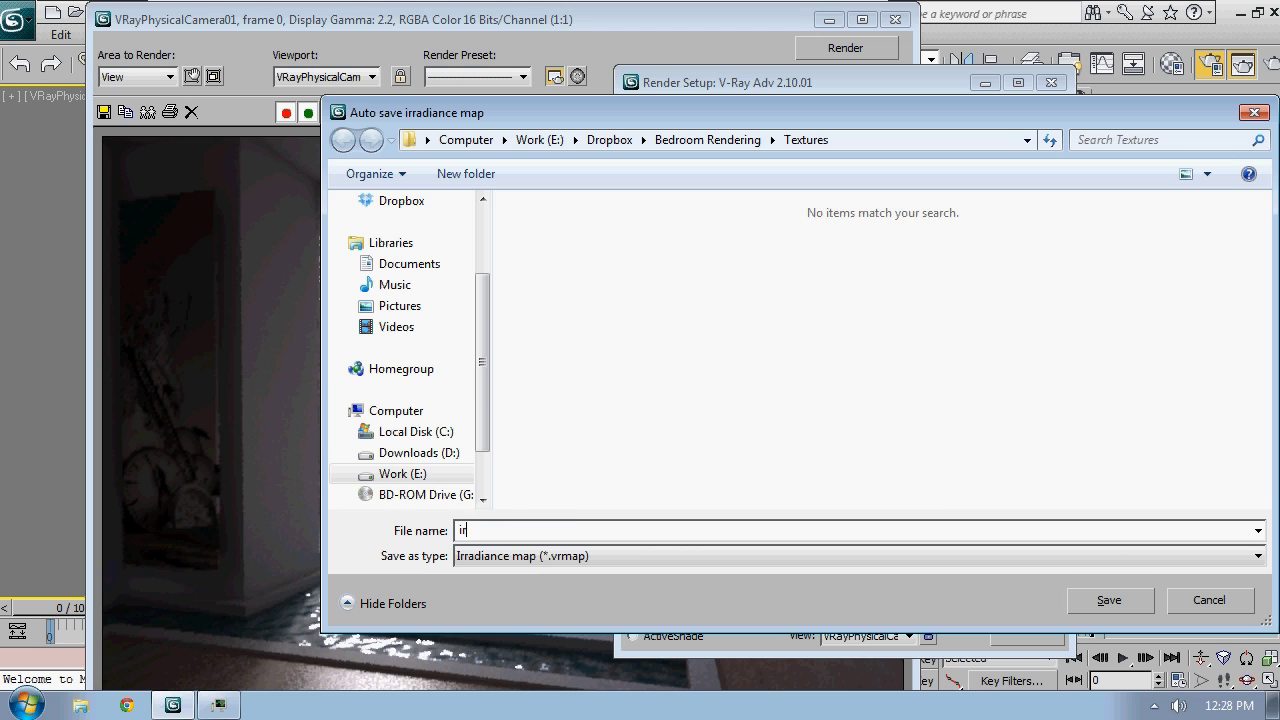
{"action": "type", "text": "radiance map 01"}
{"action": "key", "text": "Return"}
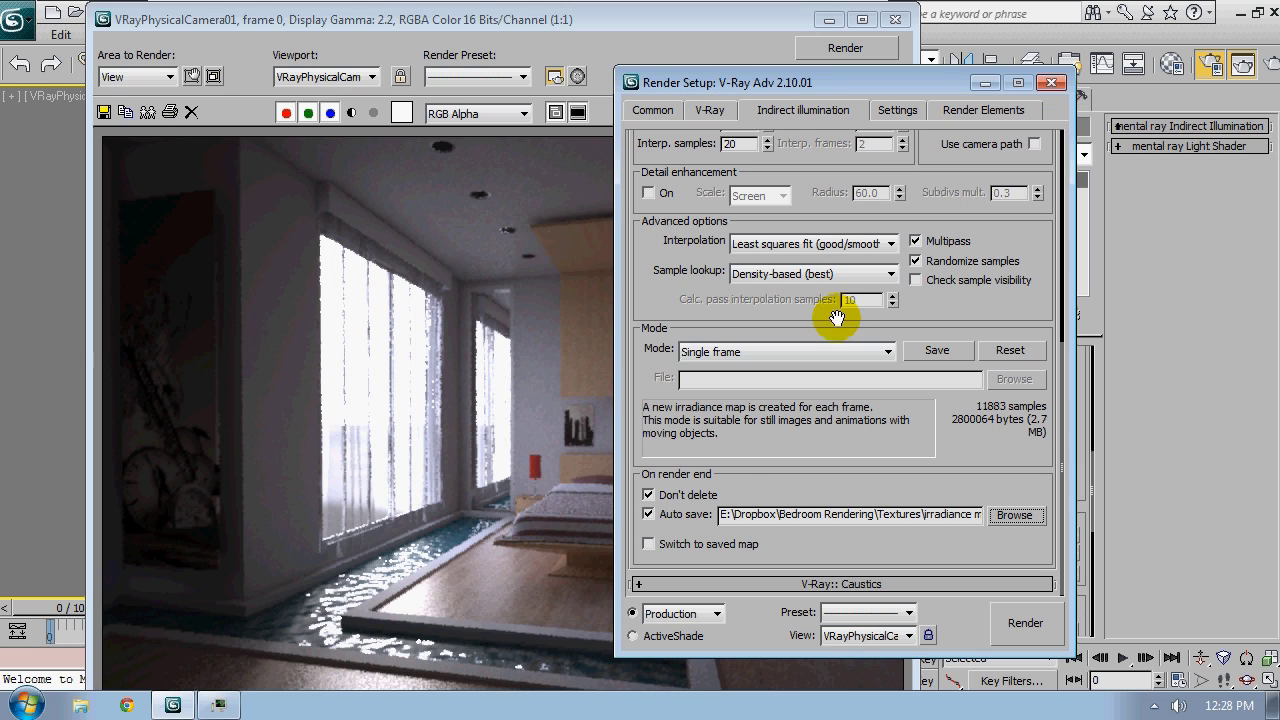
{"action": "left_click", "coordinate": [698, 546]}
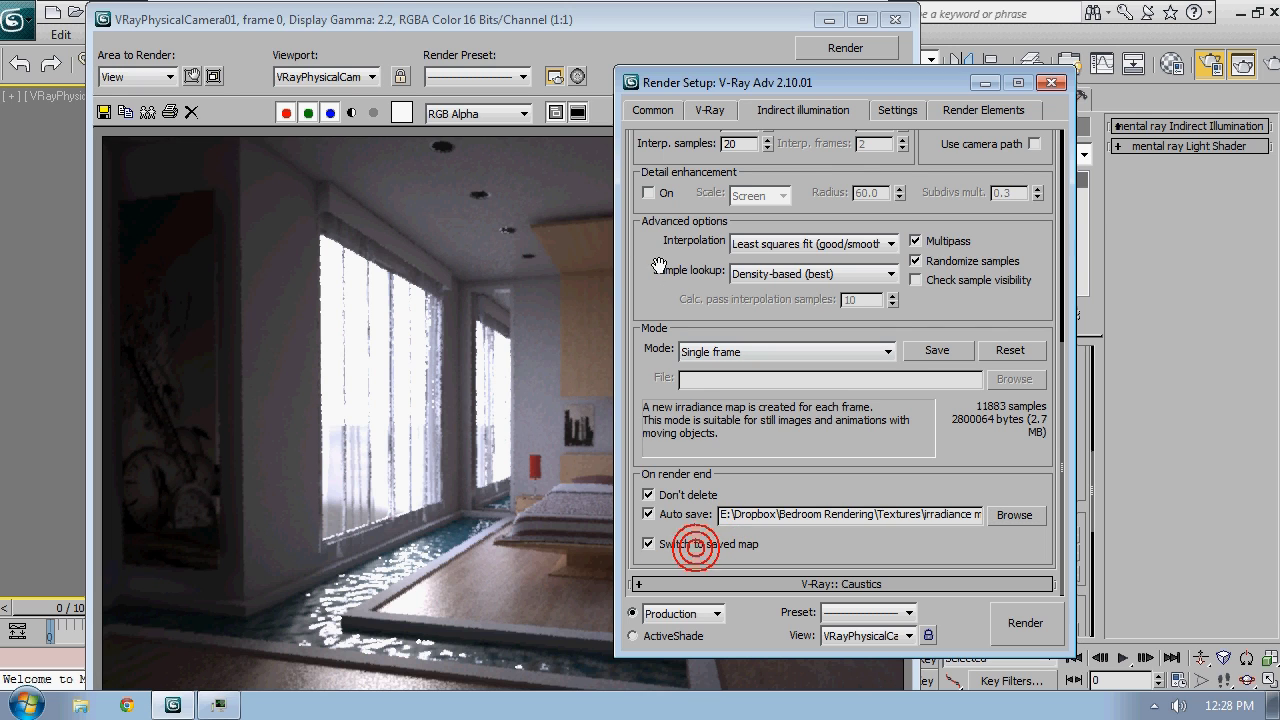
{"action": "scroll", "coordinate": [695, 565], "scroll_direction": "up", "scroll_amount": 5}
{"action": "scroll", "coordinate": [689, 571], "scroll_direction": "down", "scroll_amount": 5}
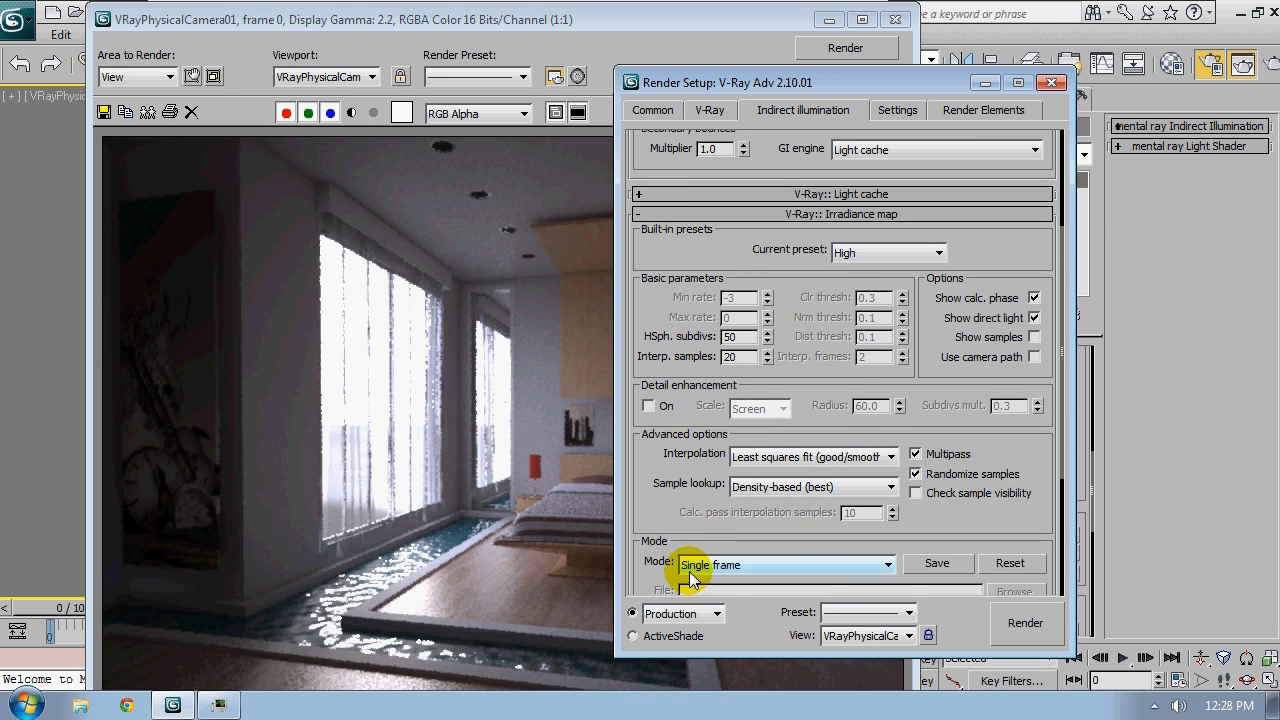
{"action": "scroll", "coordinate": [689, 571], "scroll_direction": "up", "scroll_amount": 10}
{"action": "left_click", "coordinate": [890, 110]}
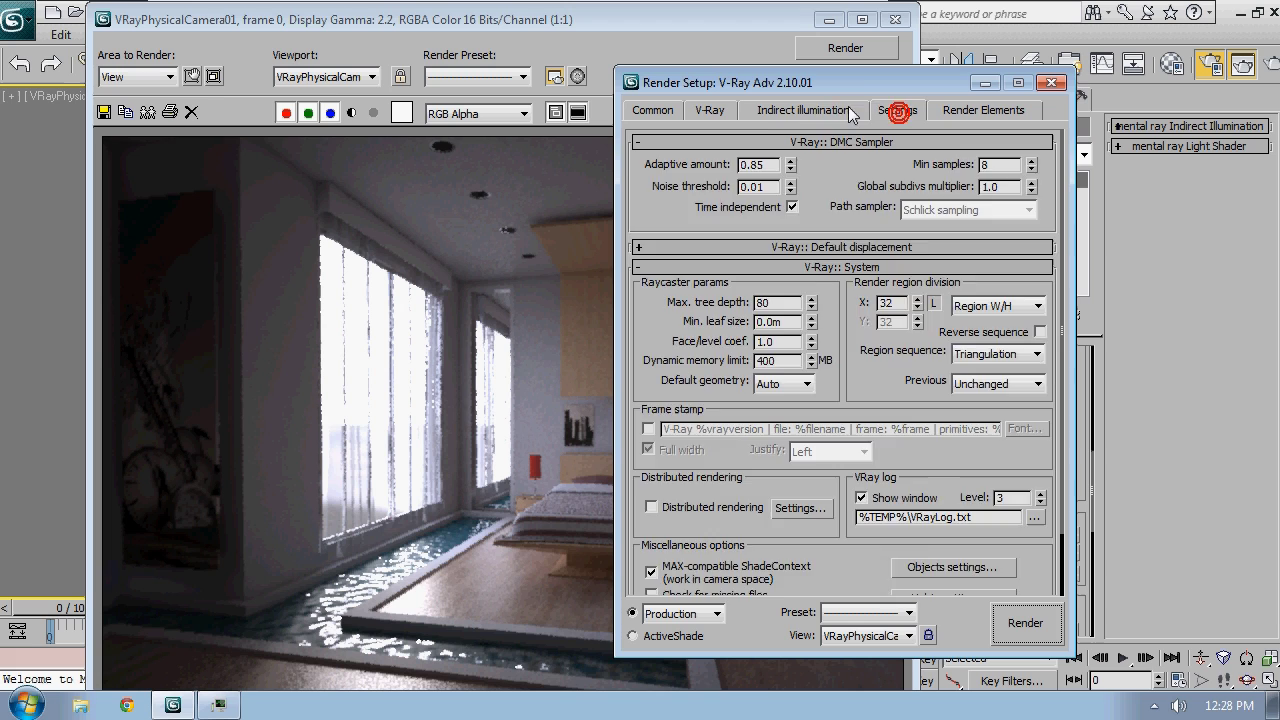
Lock the camera view, render the bedroom again and zoom in on the frame buffer result
{"action": "left_click", "coordinate": [848, 108]}
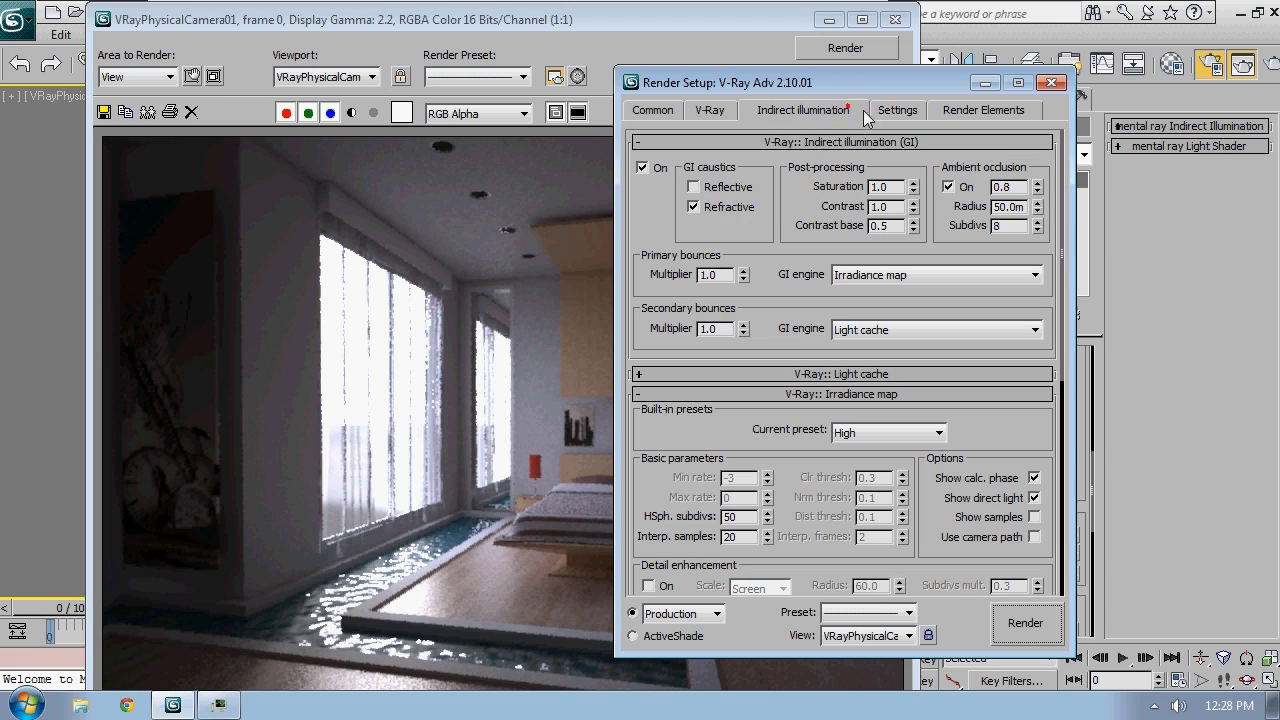
{"action": "left_click", "coordinate": [400, 78]}
{"action": "left_click_drag", "start_coordinate": [794, 449], "coordinate": [820, 476]}
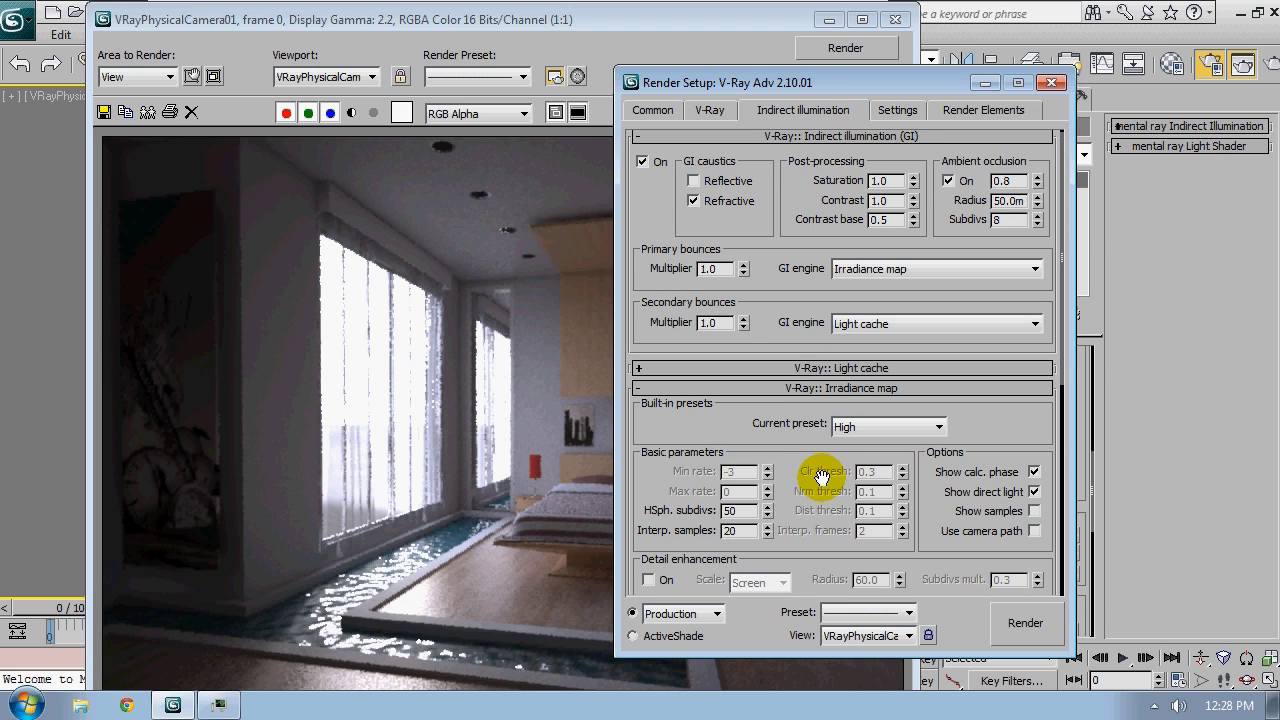
{"action": "left_click", "coordinate": [1006, 624]}
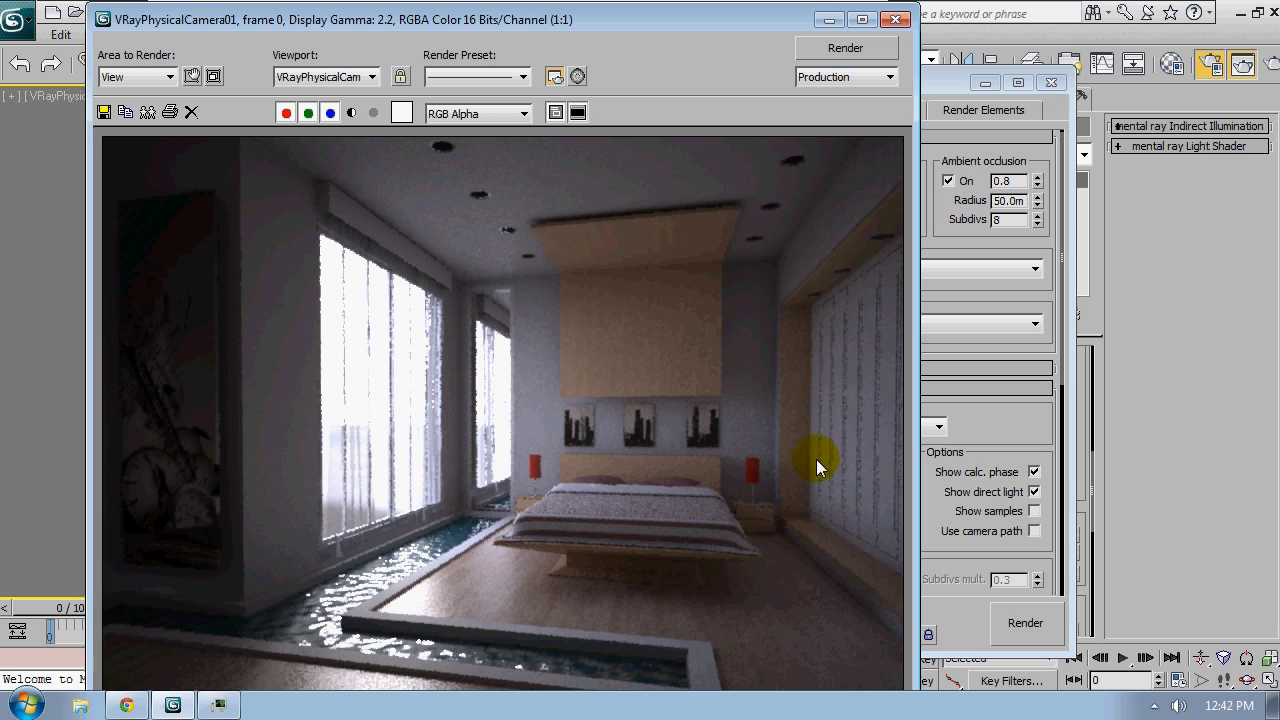
{"action": "scroll", "coordinate": [474, 225], "scroll_direction": "up", "scroll_amount": 2}
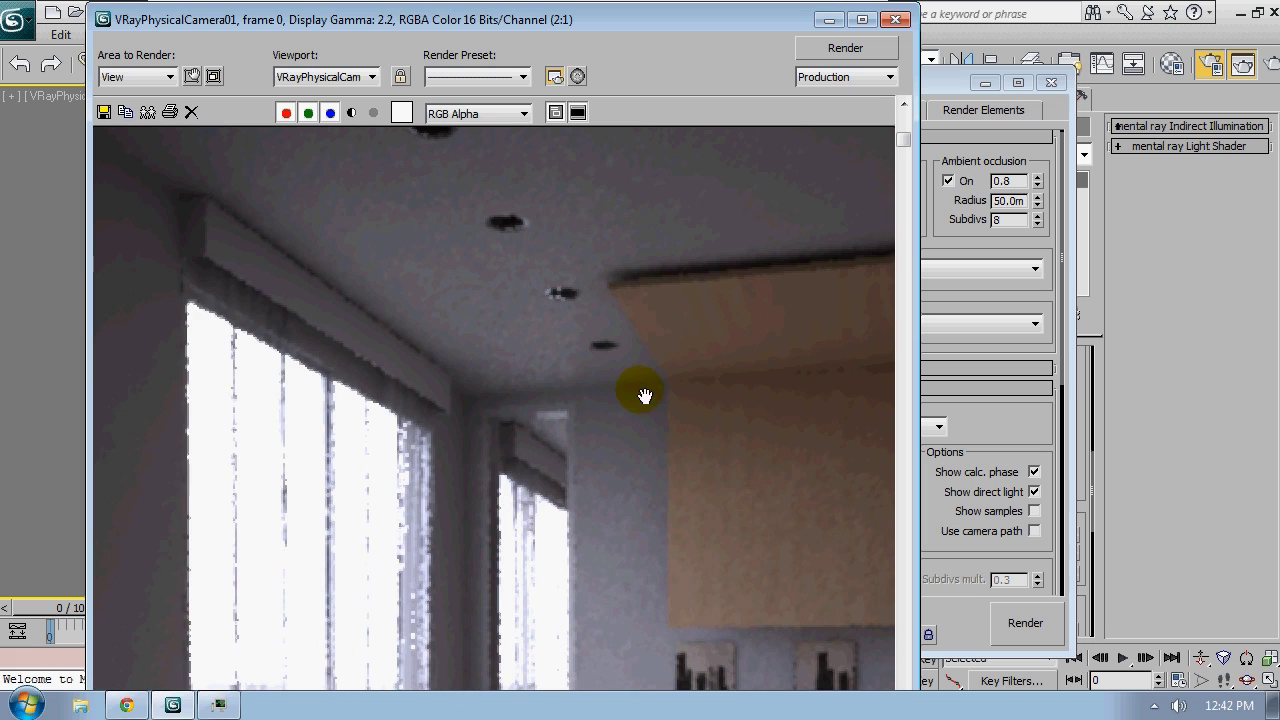
{"action": "middle_click_drag", "start_coordinate": [649, 391], "coordinate": [224, 337]}
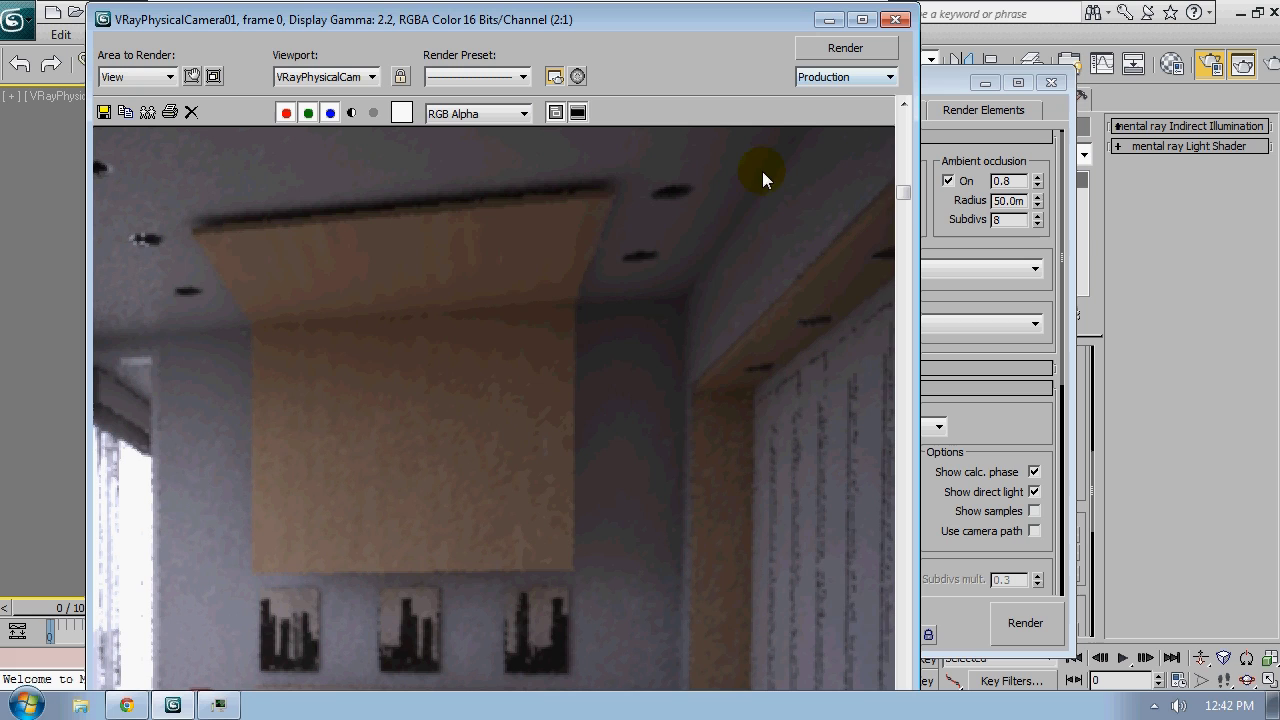
{"action": "scroll", "coordinate": [641, 404], "scroll_direction": "down", "scroll_amount": 2}
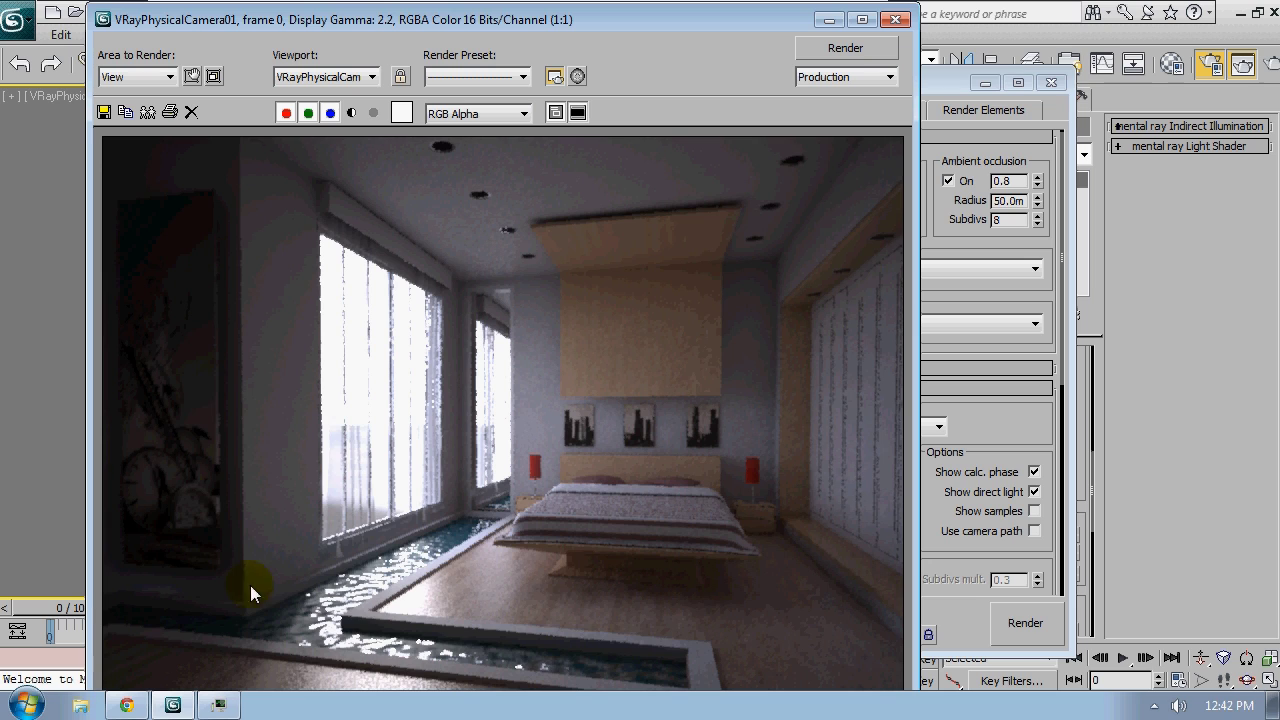
{"action": "left_click", "coordinate": [939, 86]}
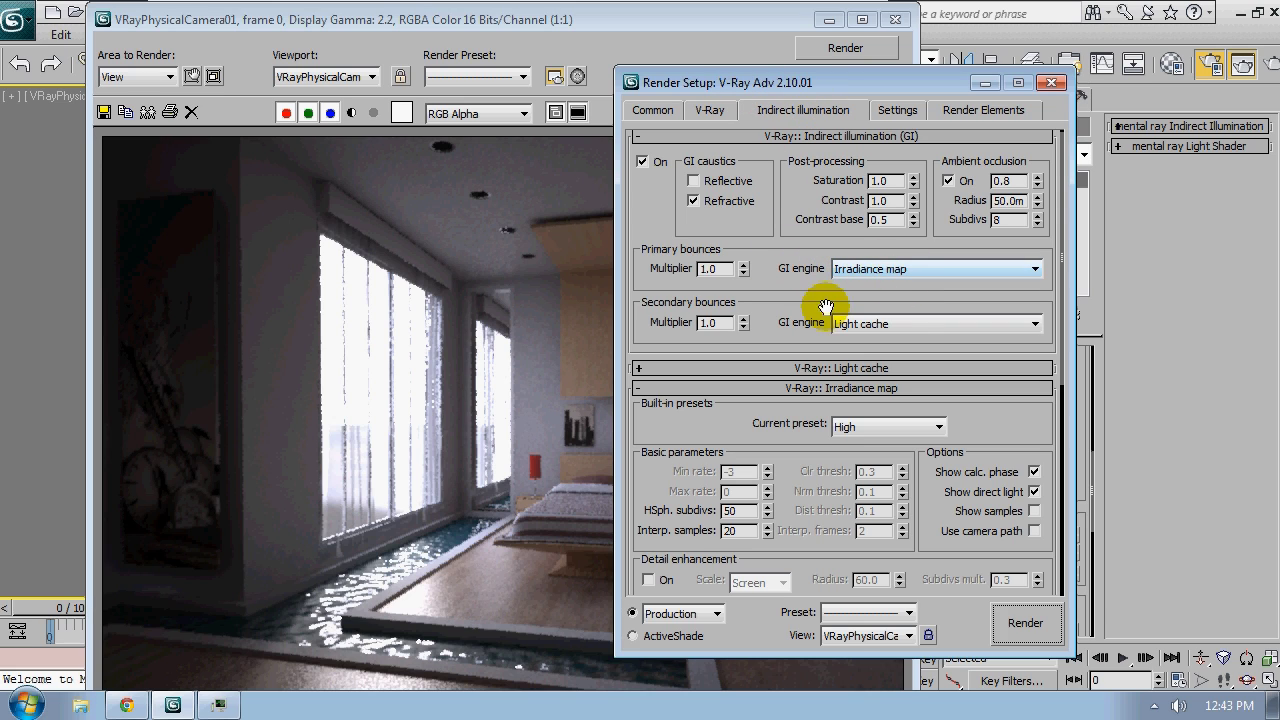
Collapse Irradiance map and check the 800 × 600 output size on the Common page
{"action": "left_click", "coordinate": [870, 390]}
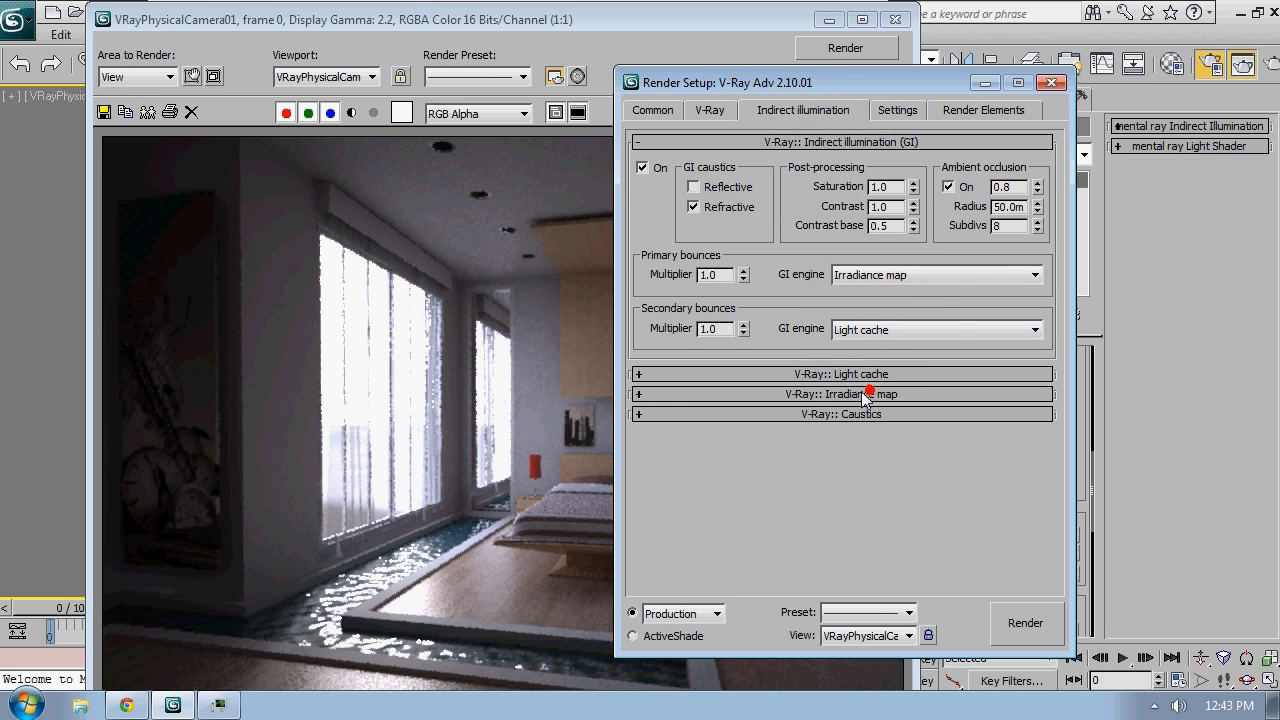
{"action": "left_click", "coordinate": [654, 110]}
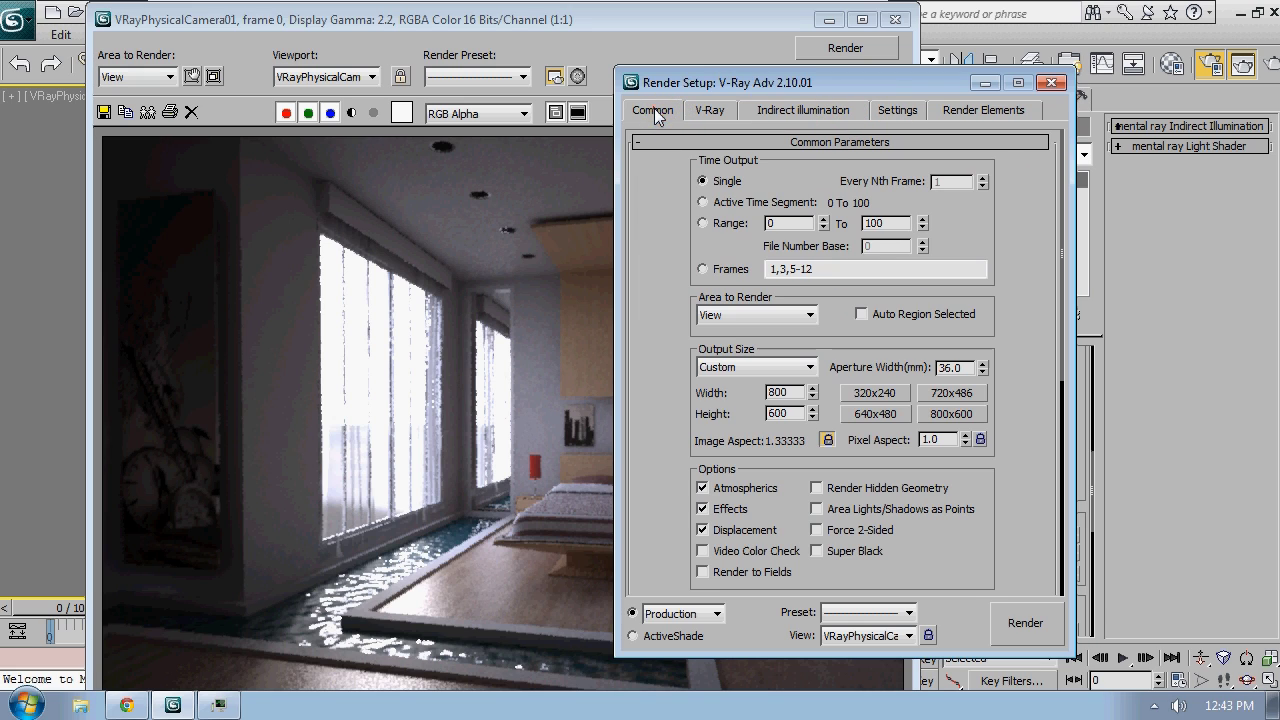
{"action": "left_click_drag", "start_coordinate": [793, 393], "coordinate": [749, 393]}
{"action": "double_click", "coordinate": [783, 413]}
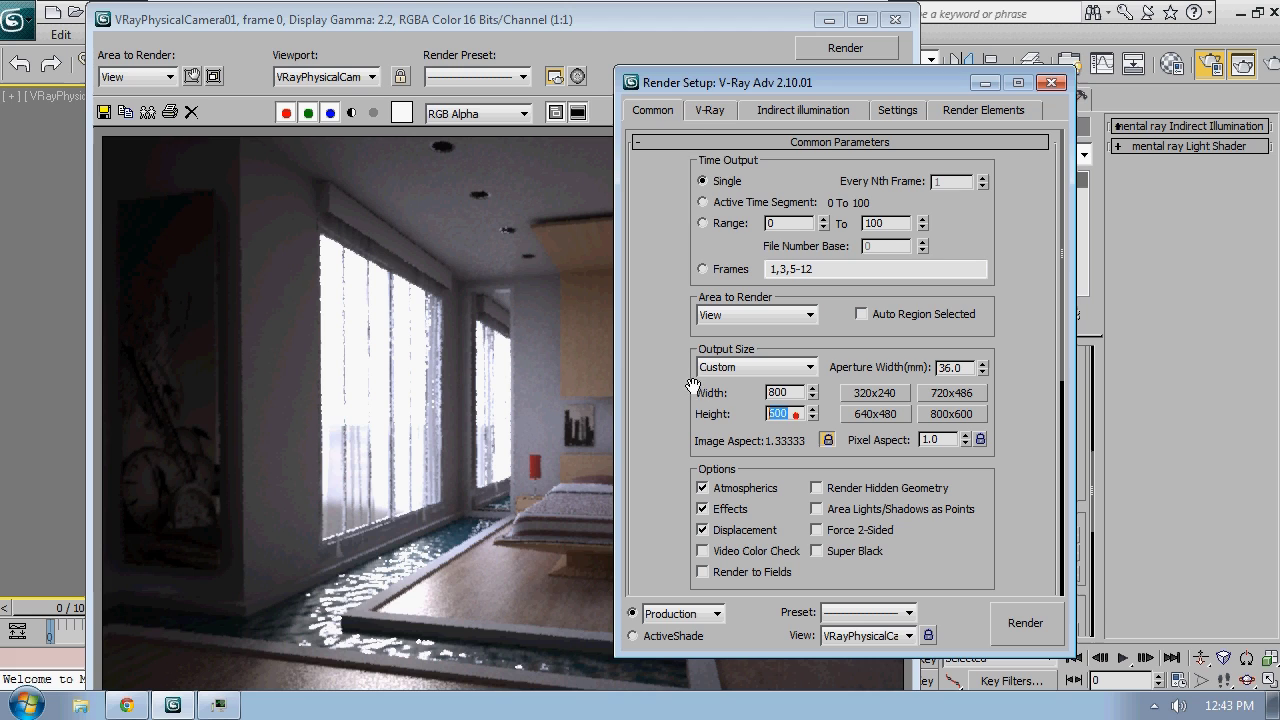
Create a Renderings folder under Bedroom Rendering and name the output file DayTime
{"action": "left_click_drag", "start_coordinate": [640, 420], "coordinate": [658, 145]}
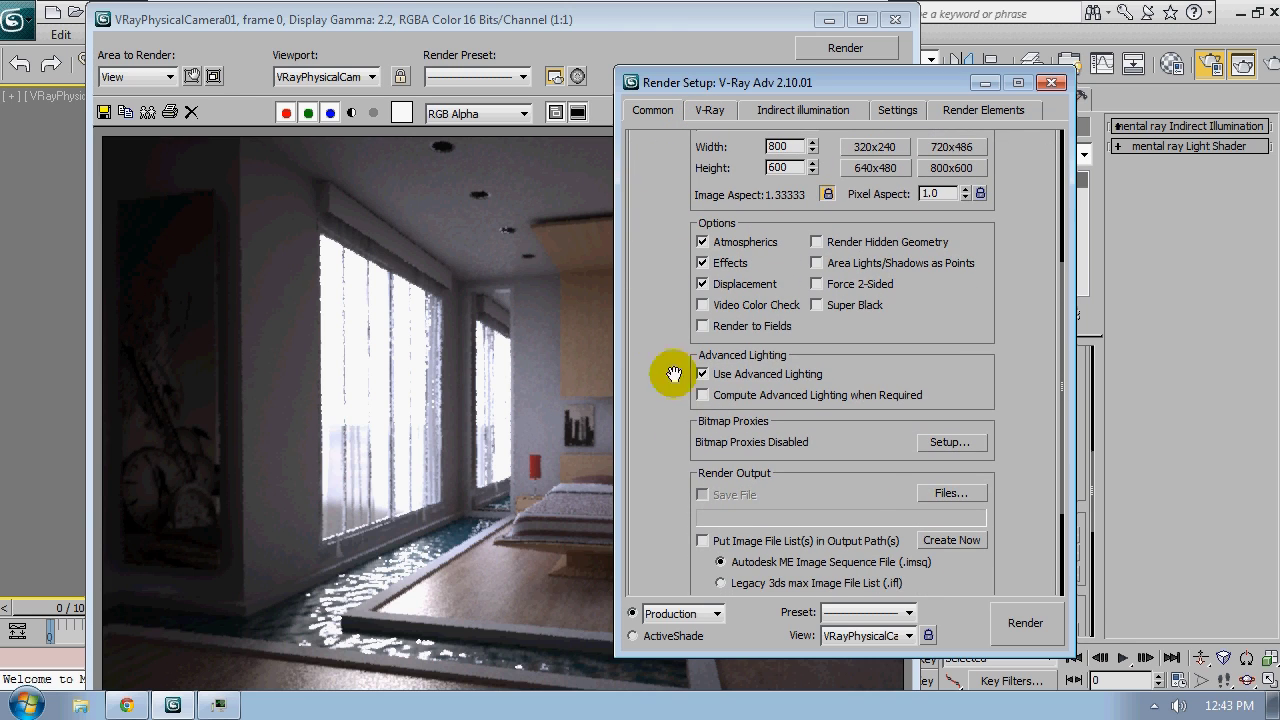
{"action": "left_click", "coordinate": [945, 493]}
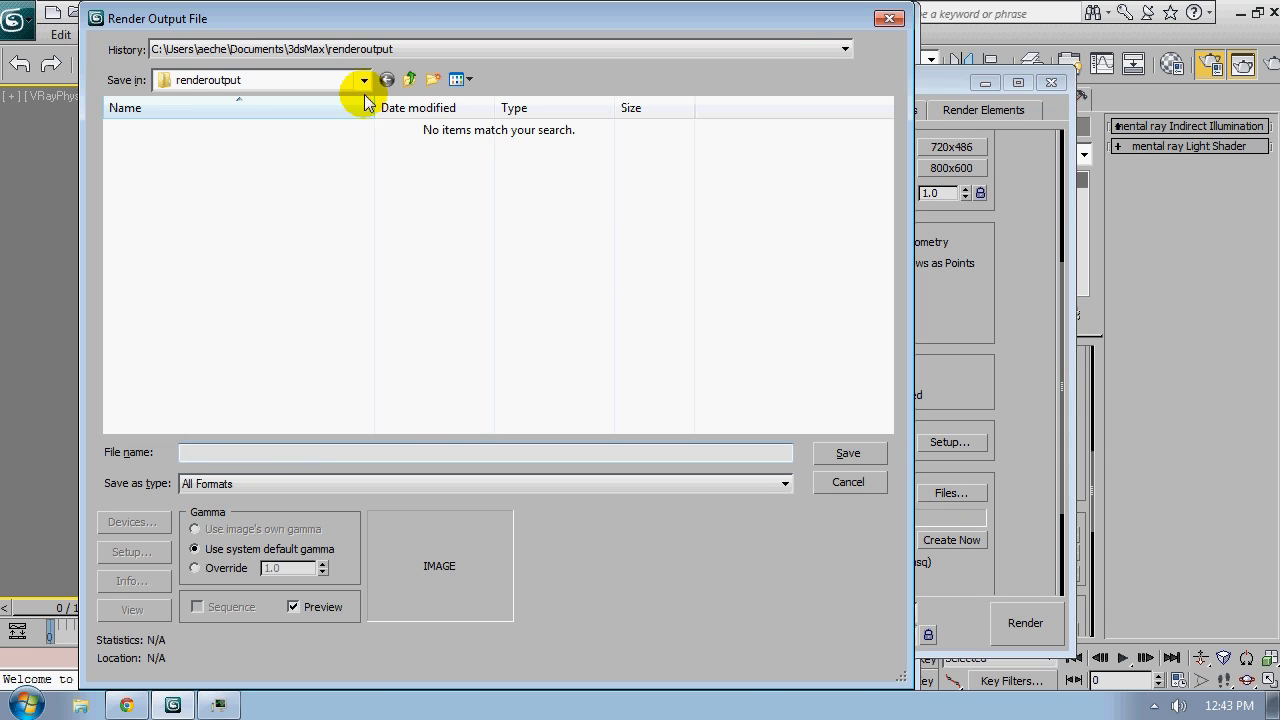
{"action": "left_click", "coordinate": [340, 48]}
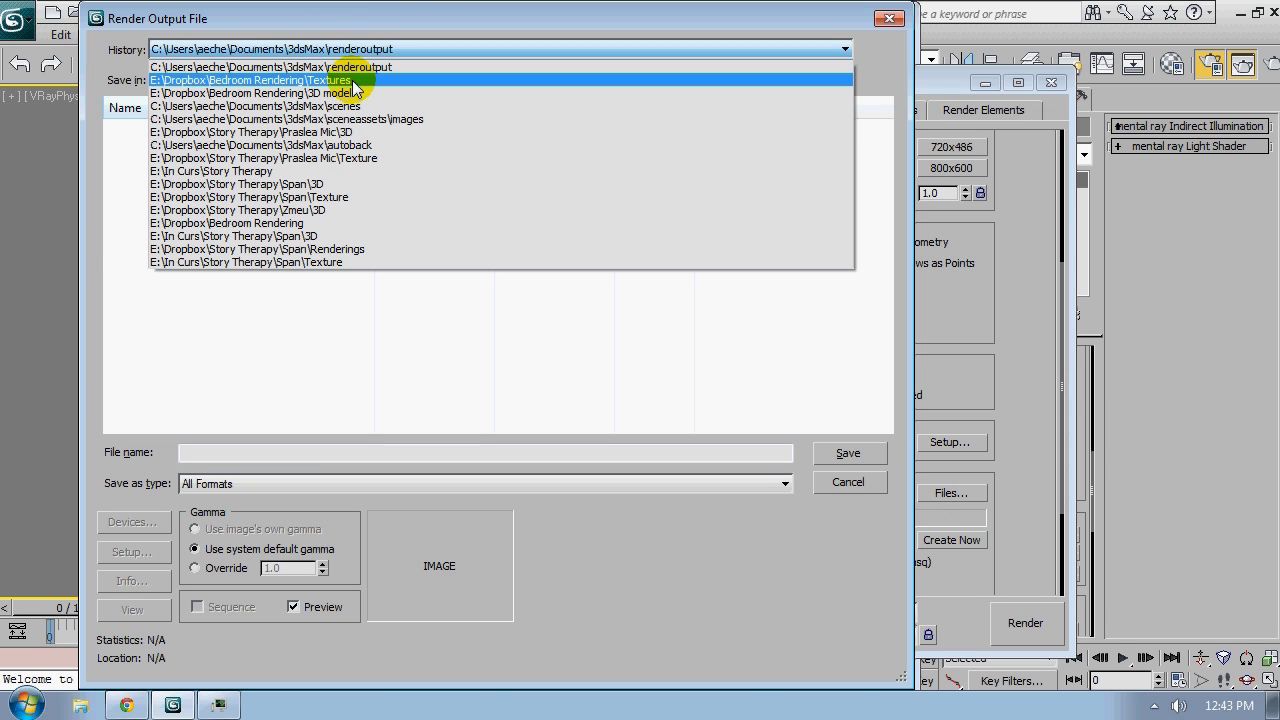
{"action": "left_click", "coordinate": [390, 86]}
{"action": "left_click", "coordinate": [409, 79]}
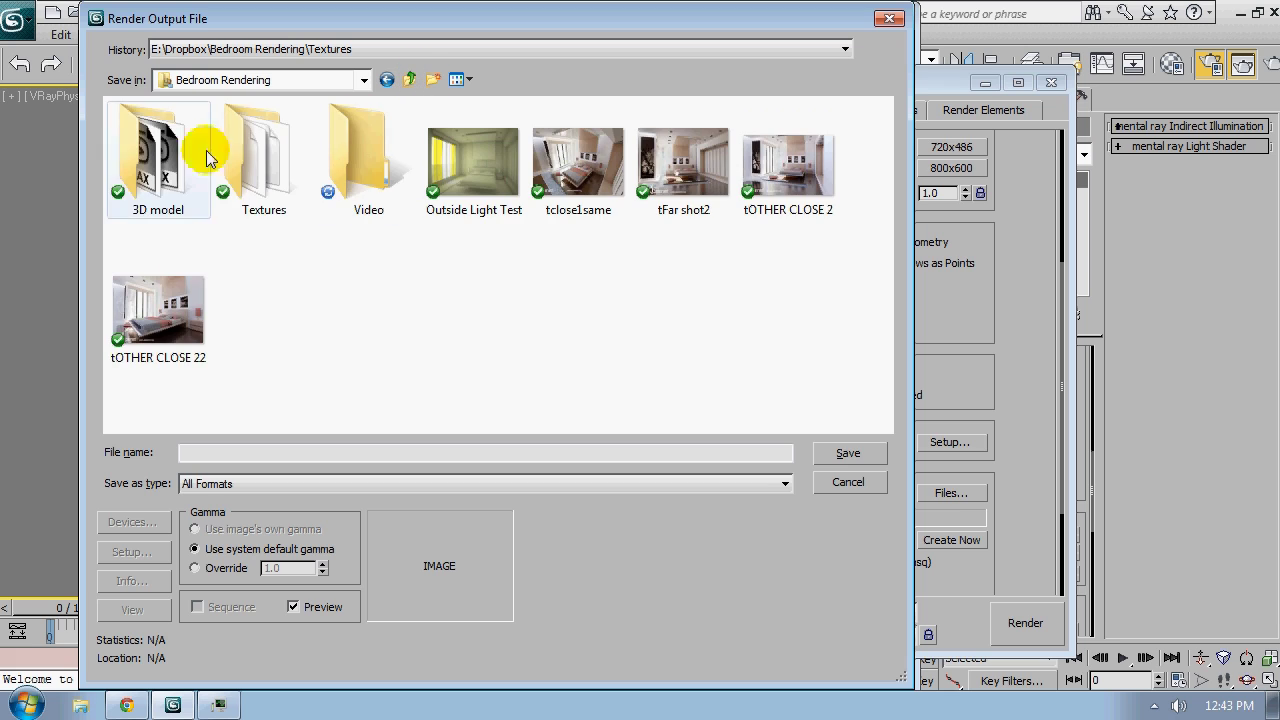
{"action": "left_click", "coordinate": [443, 72]}
{"action": "type", "text": "Re"}
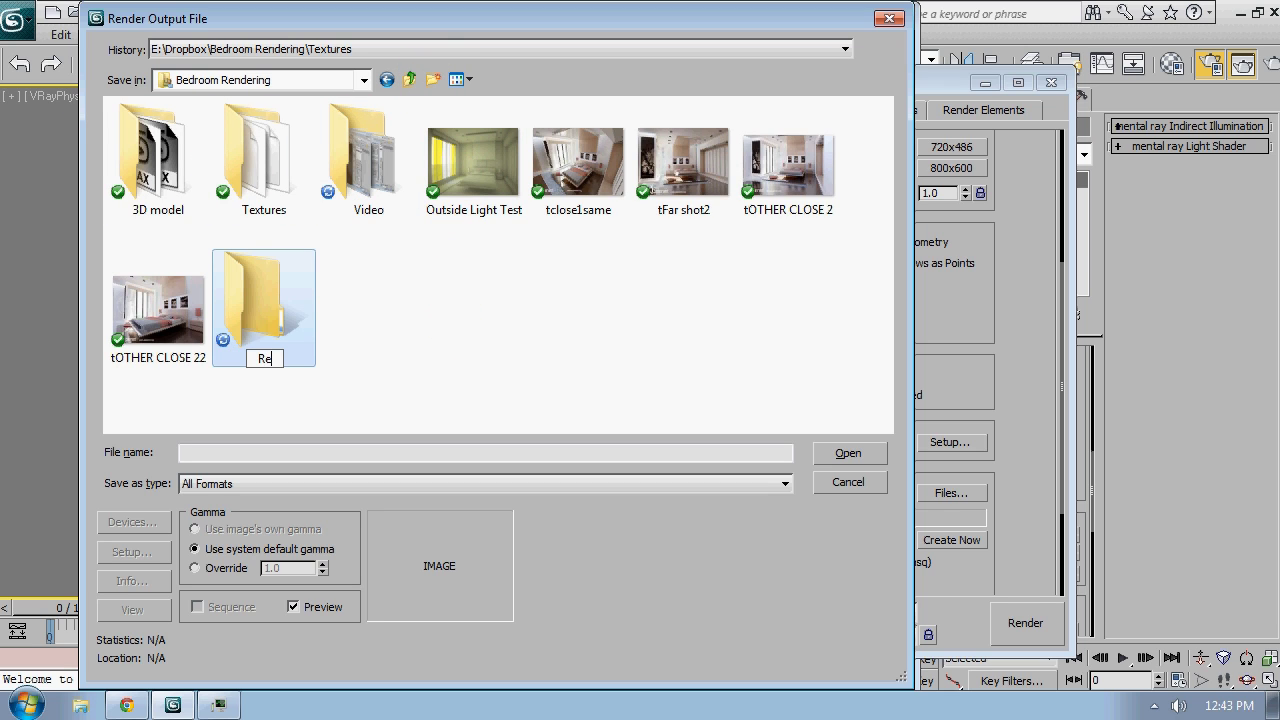
{"action": "type", "text": "nderings"}
{"action": "key", "text": "Return"}
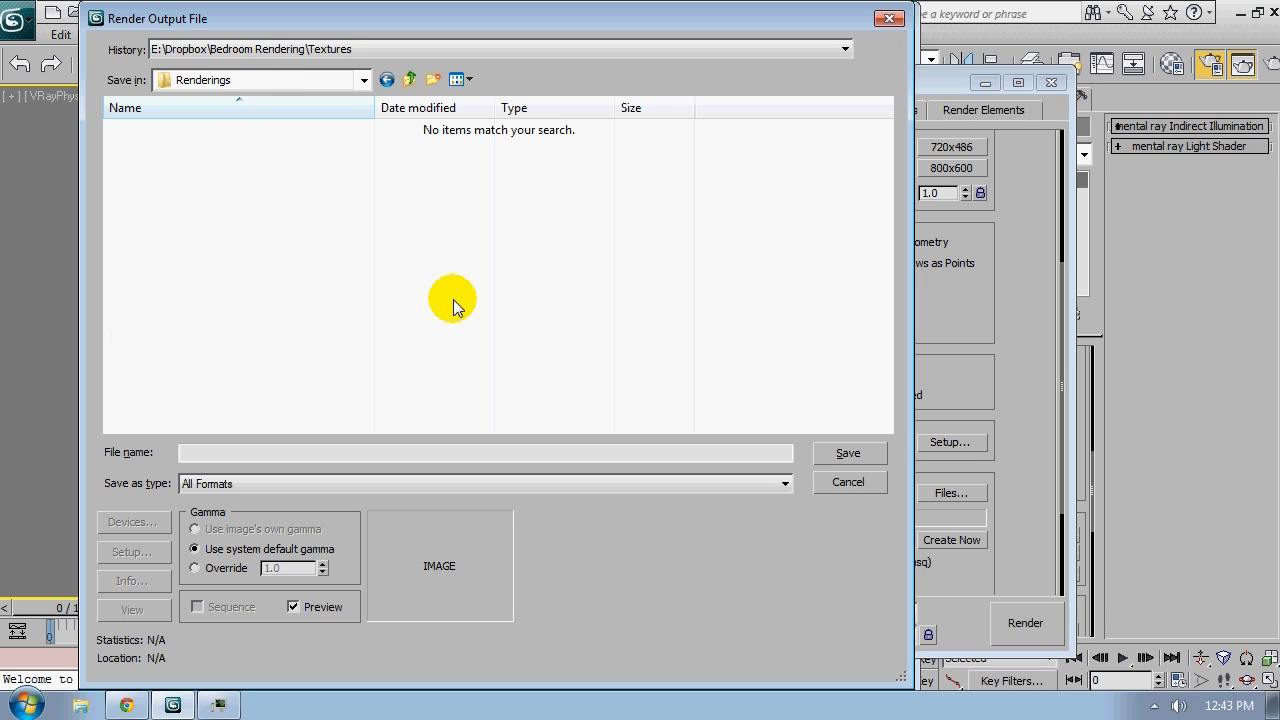
{"action": "left_click", "coordinate": [441, 453]}
{"action": "type", "text": "DayTime"}
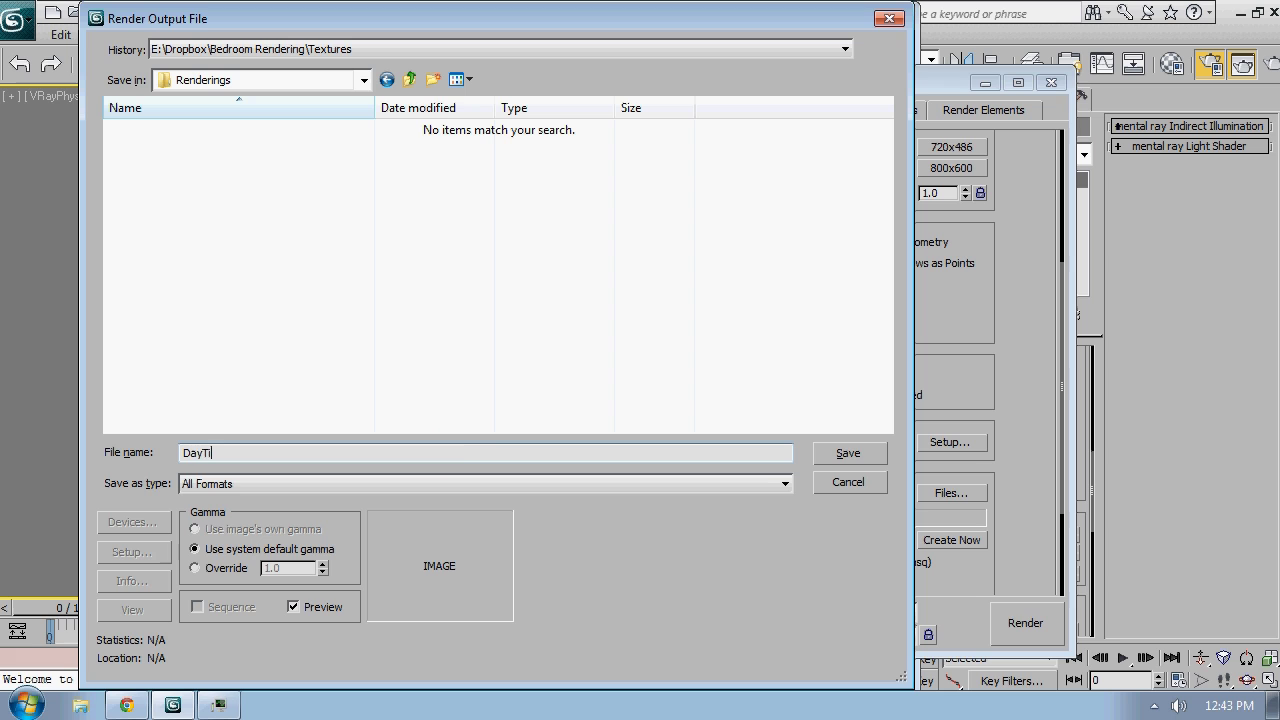
Save it as JPEG with gamma override 2.2 and quality 100
{"action": "left_click", "coordinate": [363, 485]}
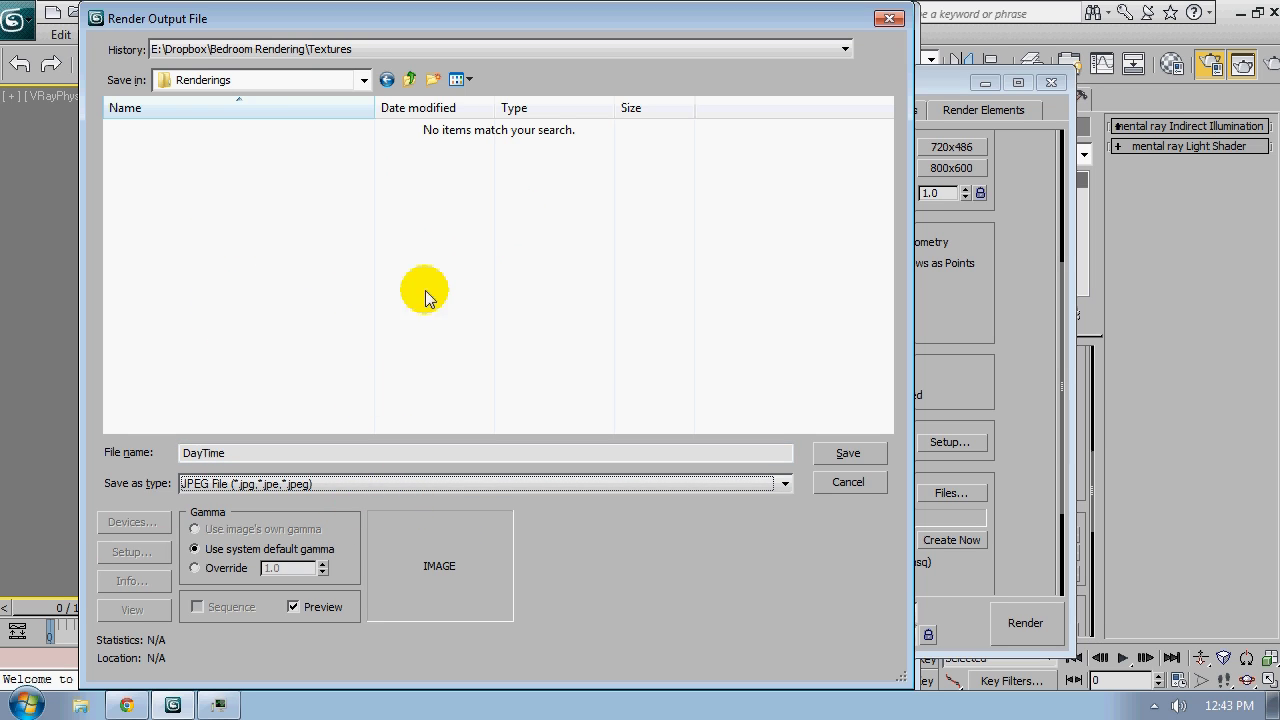
{"action": "left_click", "coordinate": [200, 570]}
{"action": "left_click", "coordinate": [275, 568]}
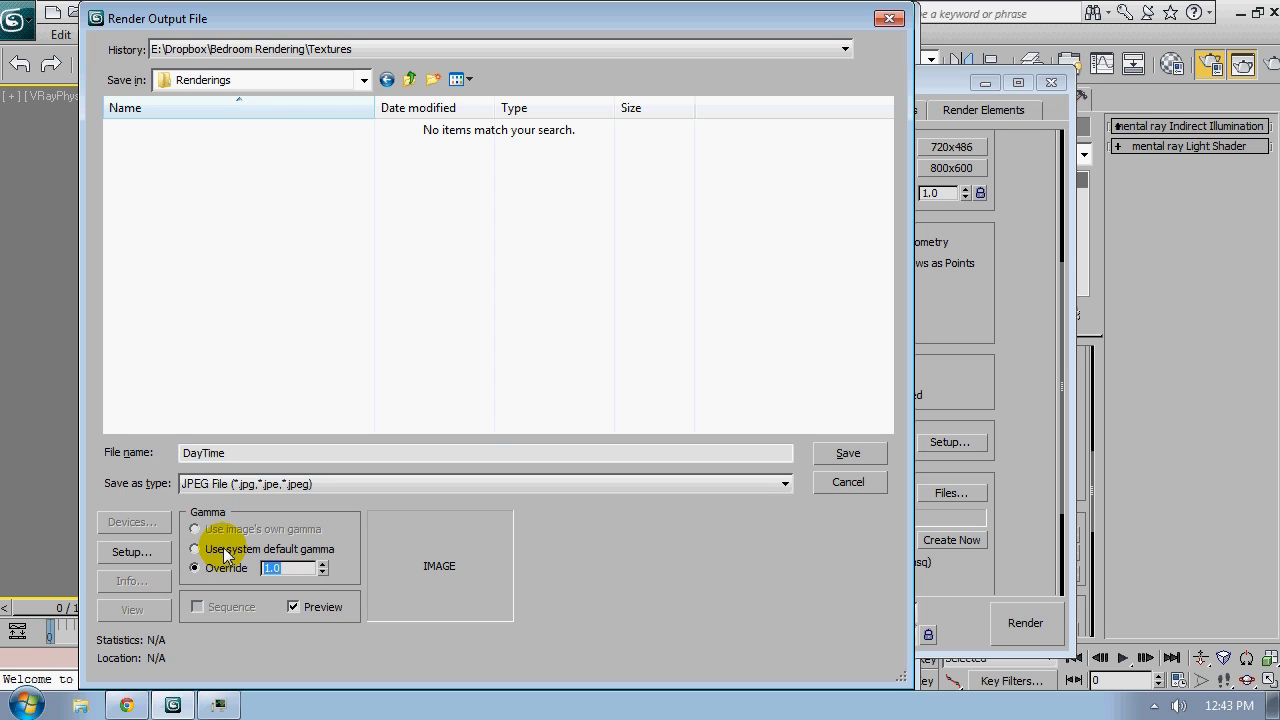
{"action": "type", "text": "2.2"}
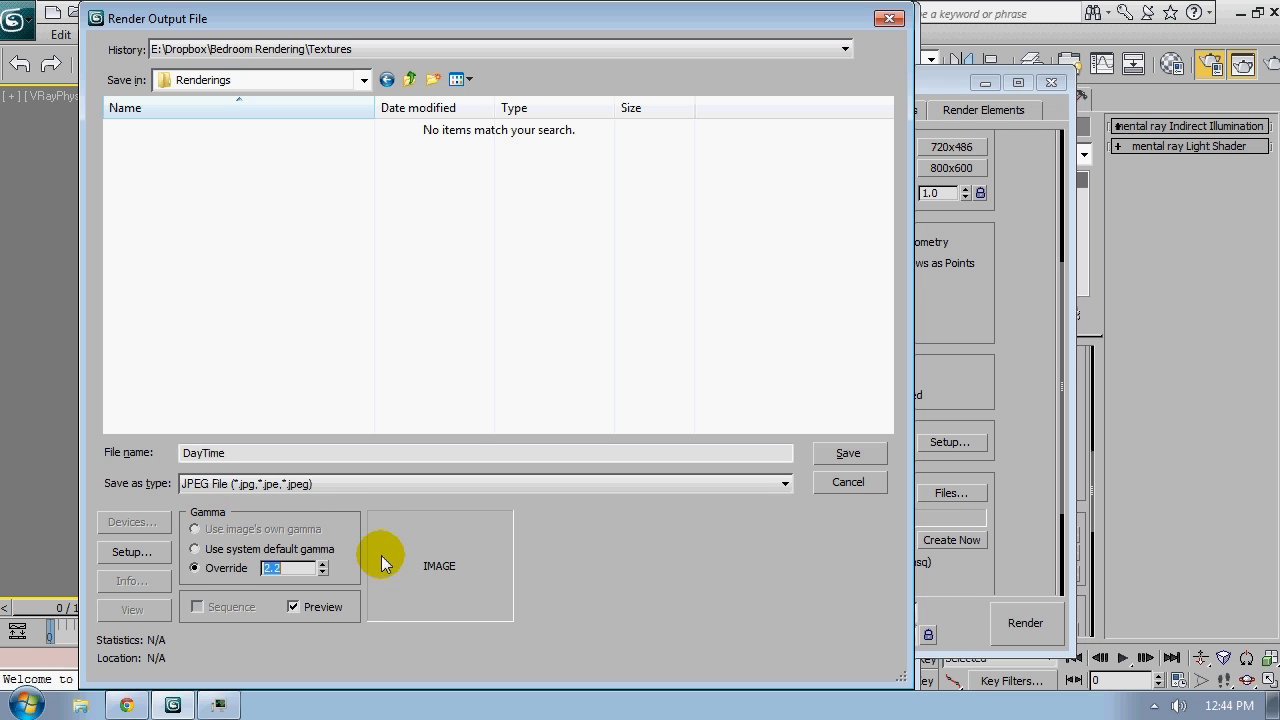
{"action": "left_click", "coordinate": [846, 448]}
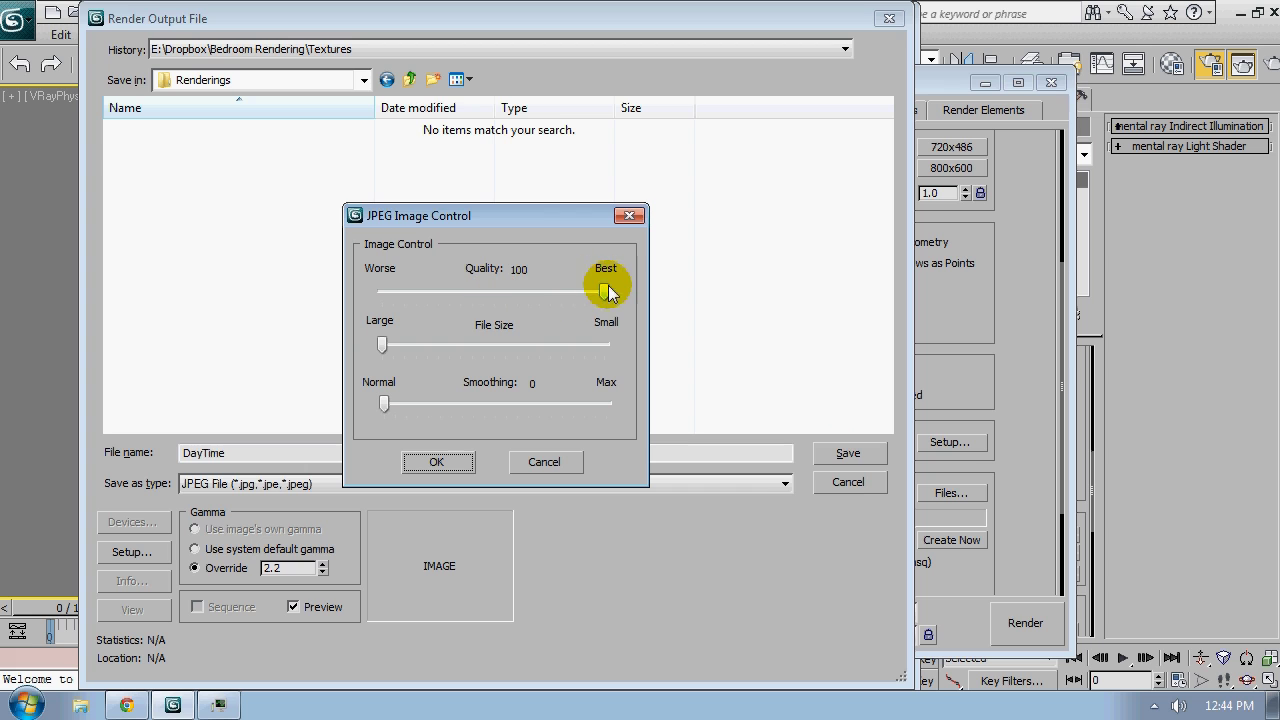
{"action": "left_click", "coordinate": [432, 462]}
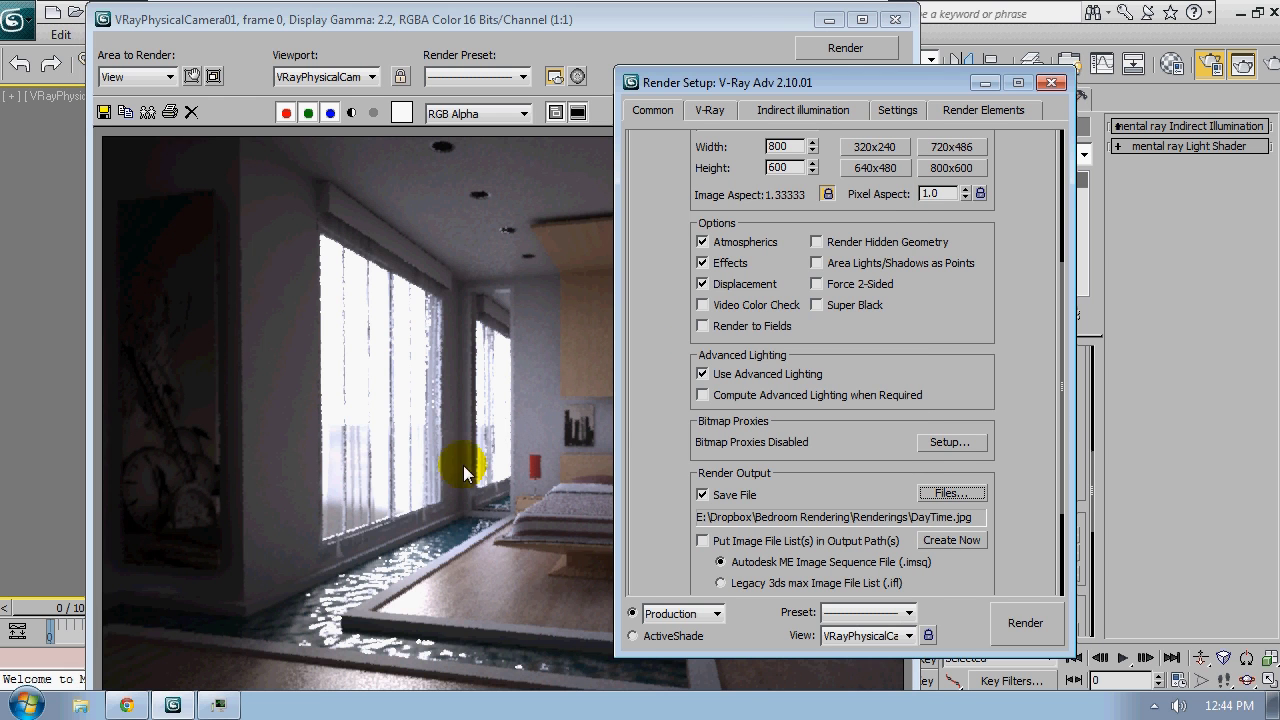
Set the image sampler to Adaptive DMC, keeping min subdivs 1 and max subdivs 4
{"action": "left_click", "coordinate": [723, 108]}
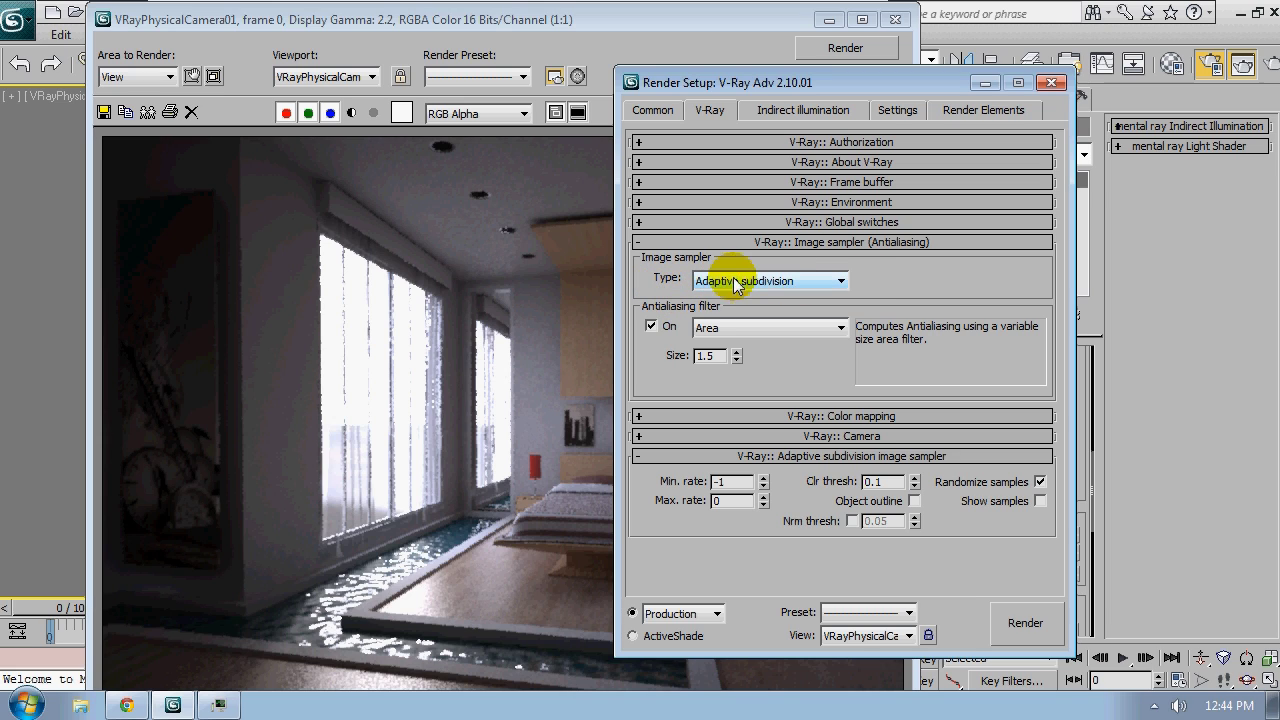
{"action": "left_click", "coordinate": [790, 283]}
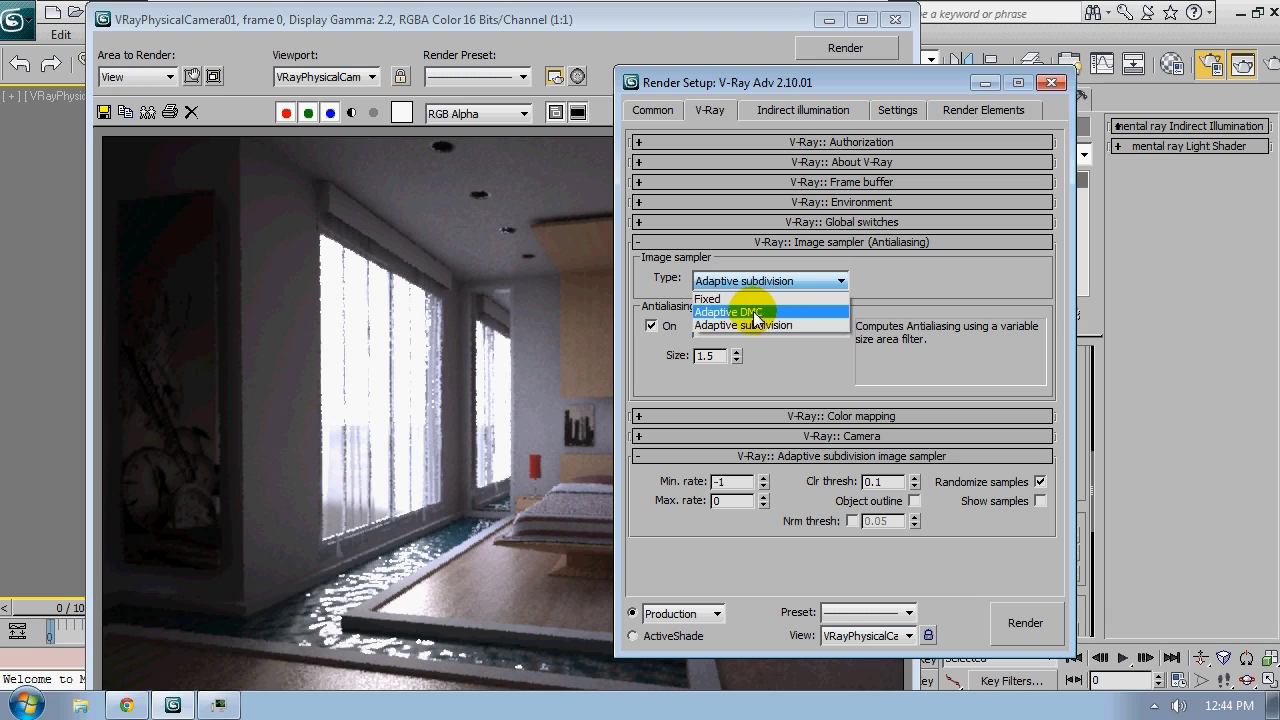
{"action": "left_click", "coordinate": [762, 311]}
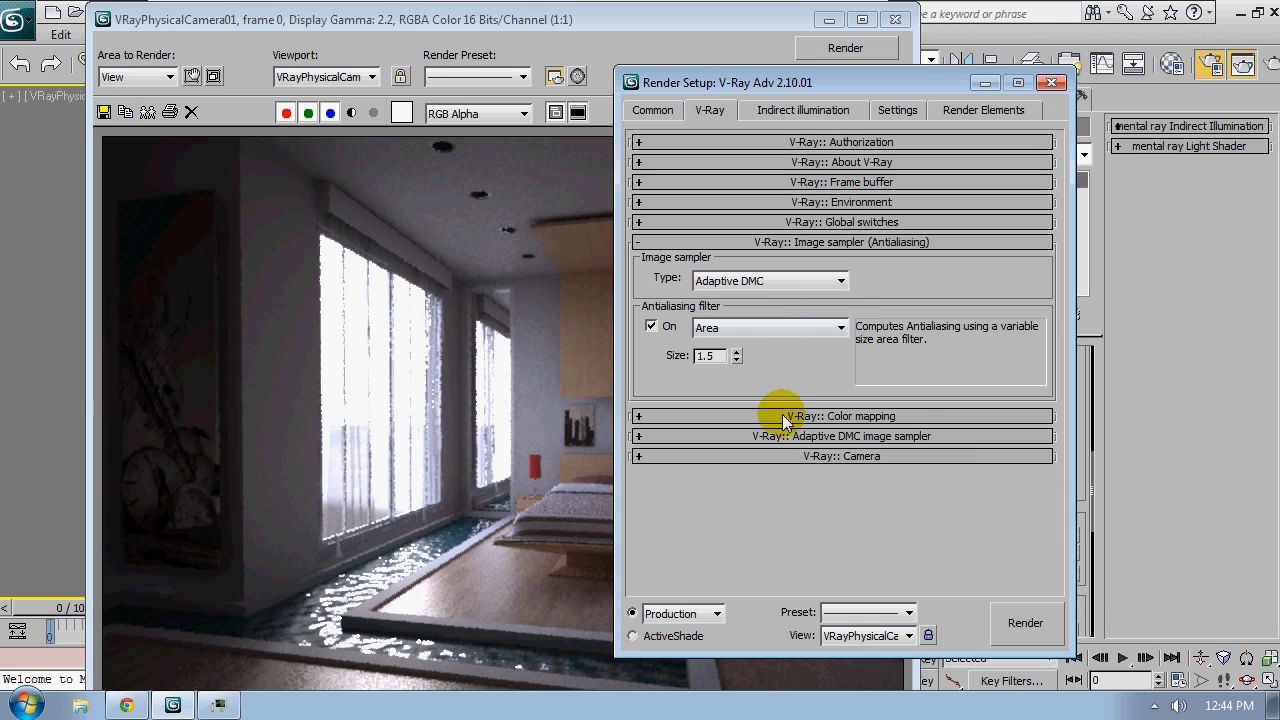
{"action": "left_click", "coordinate": [898, 438]}
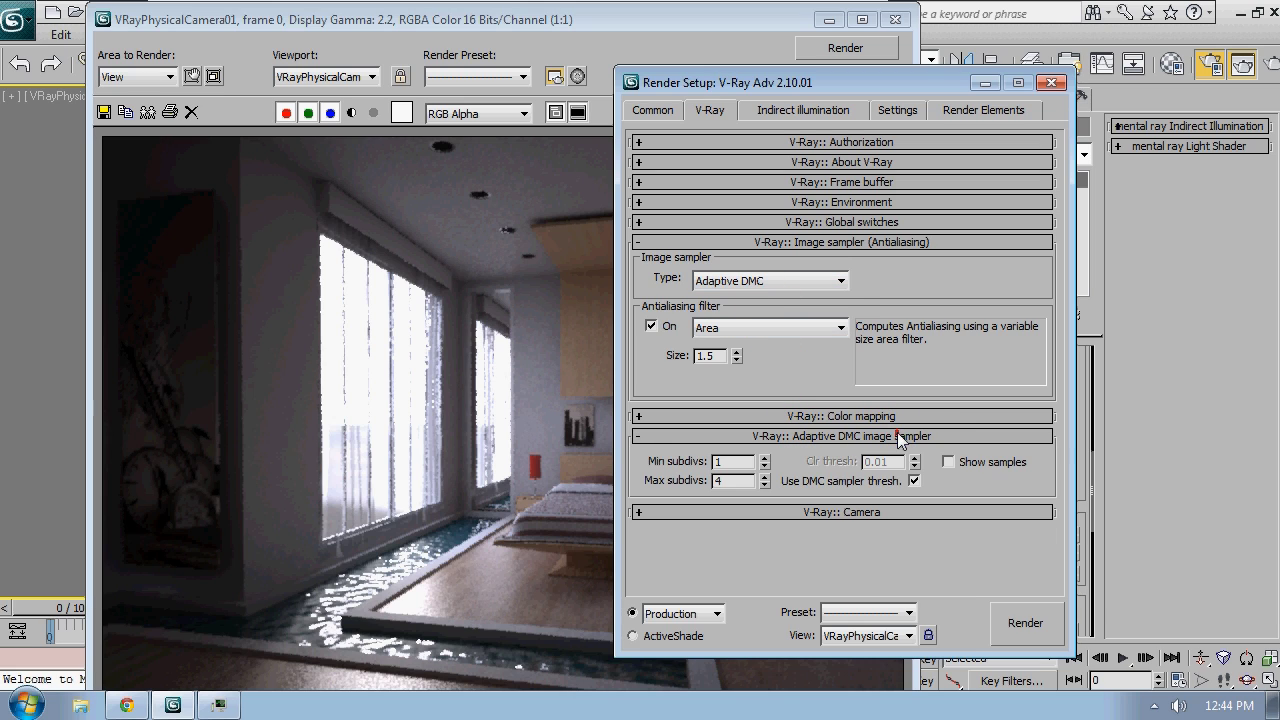
{"action": "double_click", "coordinate": [735, 461]}
{"action": "left_click", "coordinate": [720, 480]}
{"action": "left_click", "coordinate": [765, 483]}
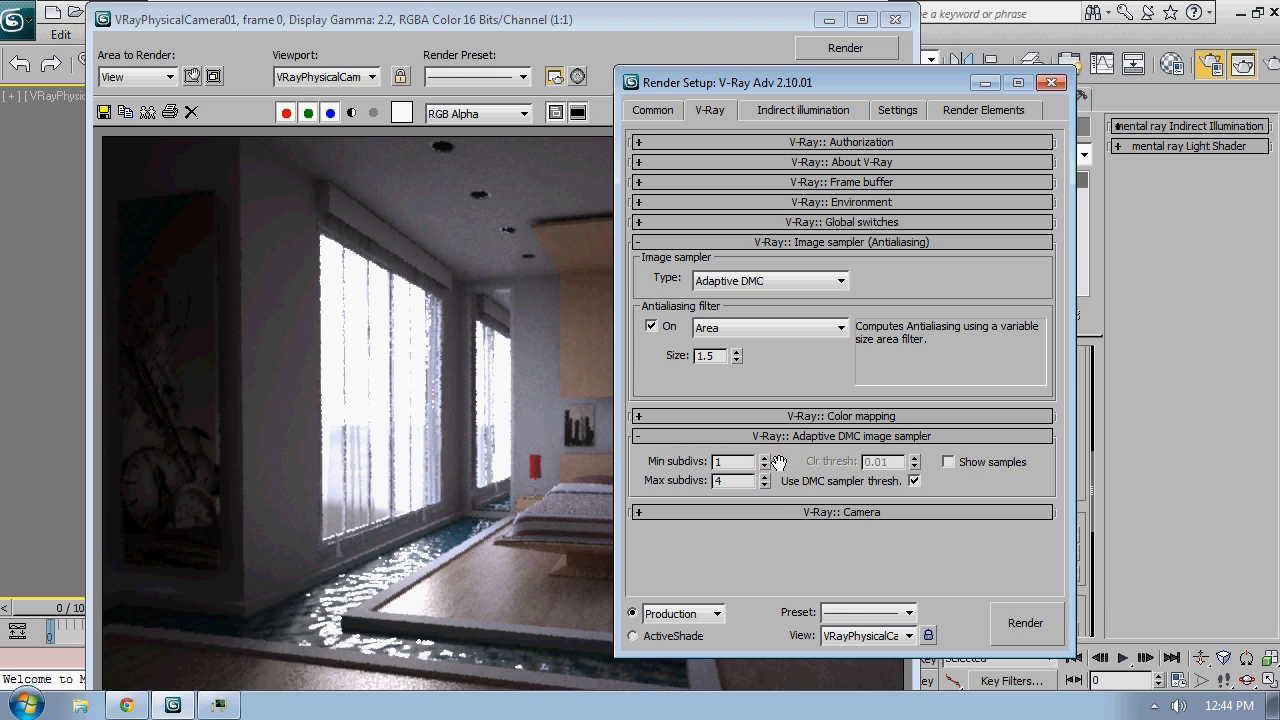
Zoom into the rendered image to inspect noise, then bring Render Setup forward
{"action": "left_click", "coordinate": [392, 455]}
{"action": "left_click", "coordinate": [314, 432], "text": "ctrl"}
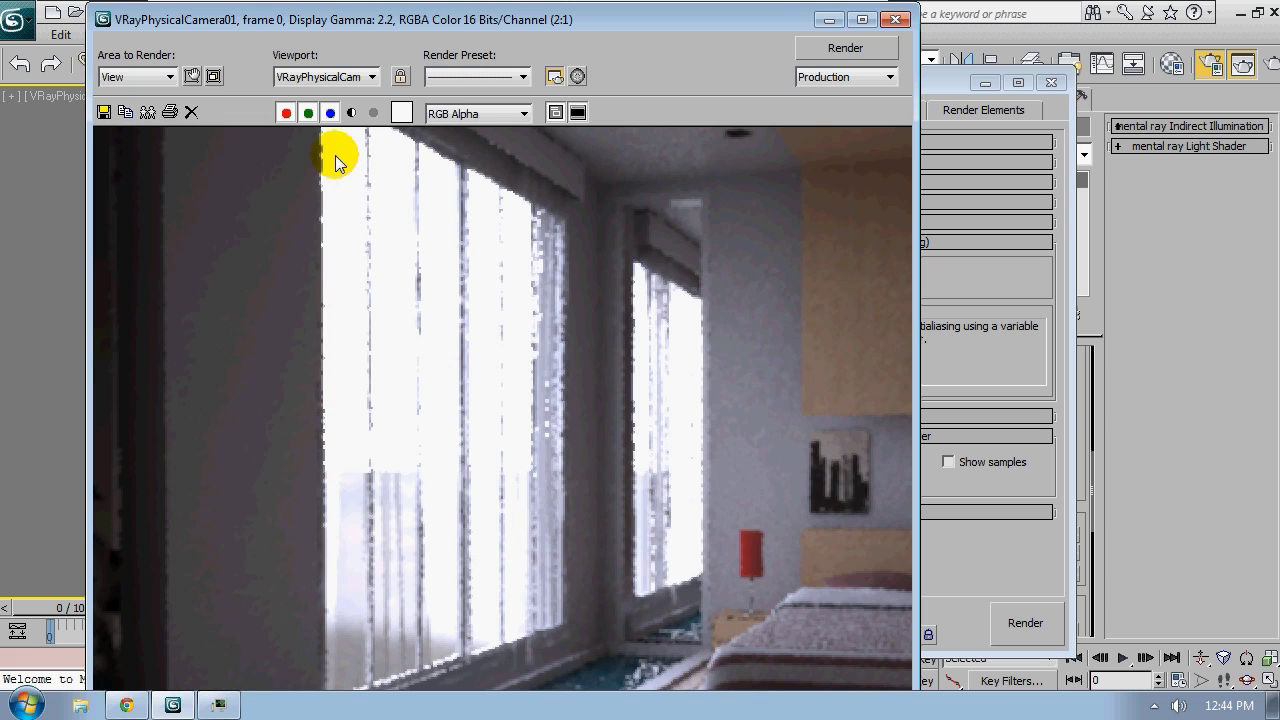
{"action": "right_click", "coordinate": [325, 470], "text": "ctrl"}
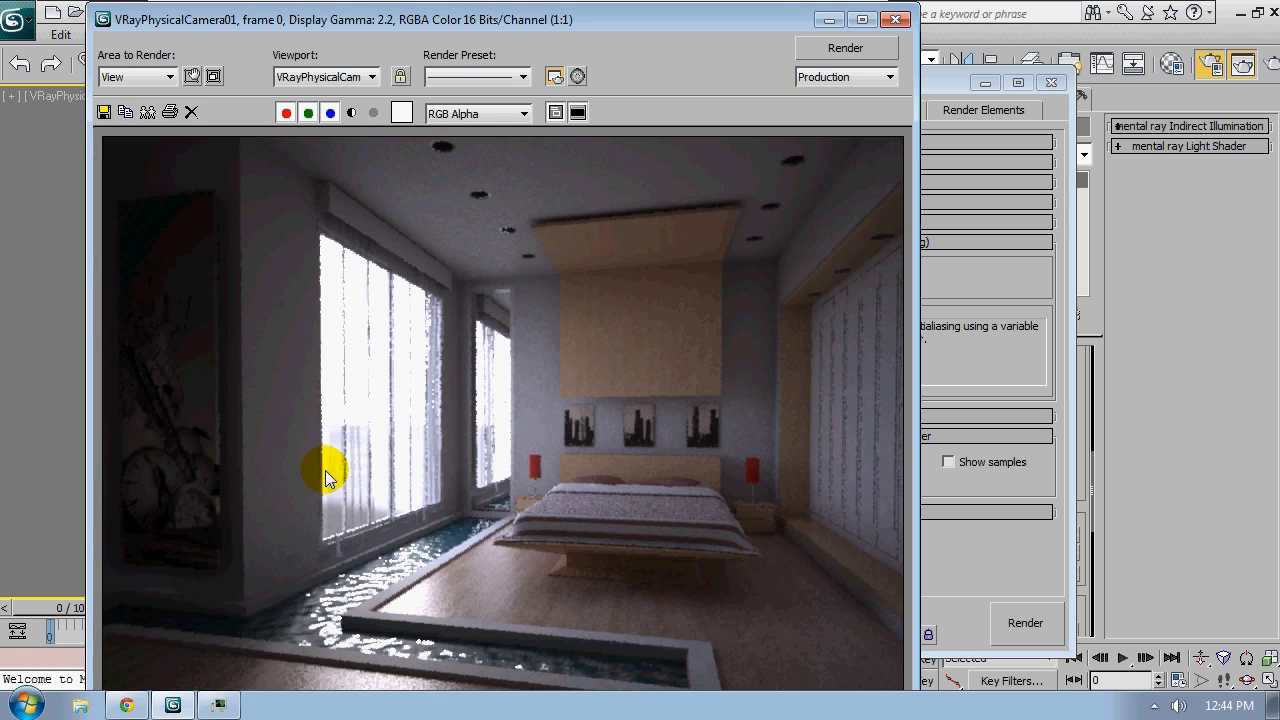
{"action": "left_click", "coordinate": [329, 447], "text": "ctrl"}
{"action": "right_click", "coordinate": [336, 314], "text": "ctrl"}
{"action": "left_click", "coordinate": [988, 284]}
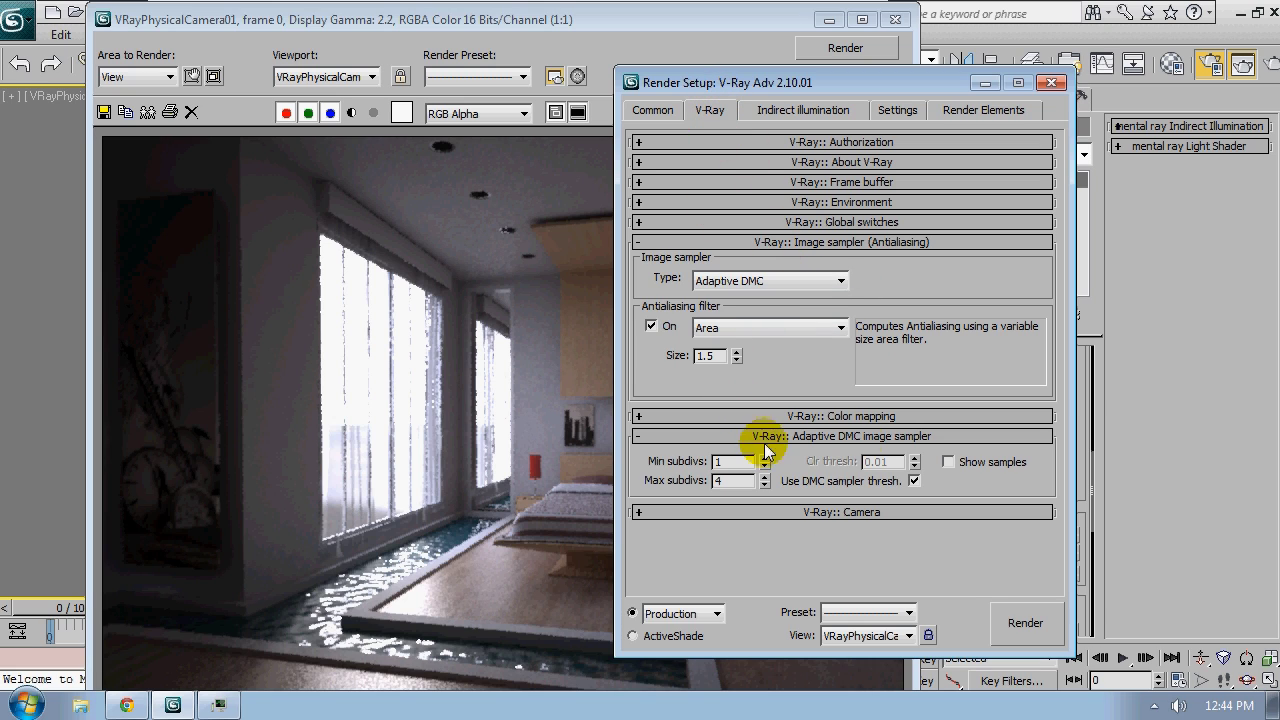
Collapse the sampler rollouts and set render region division to 64 on the Settings page
{"action": "left_click", "coordinate": [787, 242]}
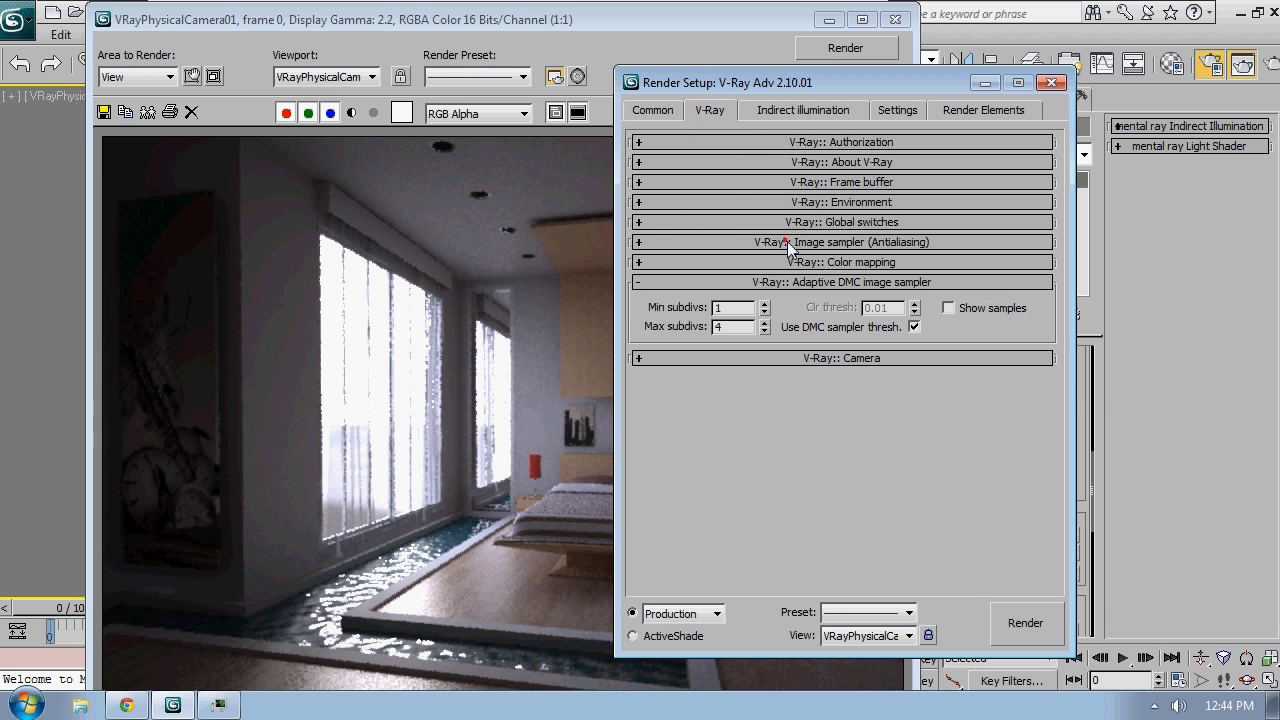
{"action": "left_click", "coordinate": [793, 282]}
{"action": "left_click", "coordinate": [760, 110]}
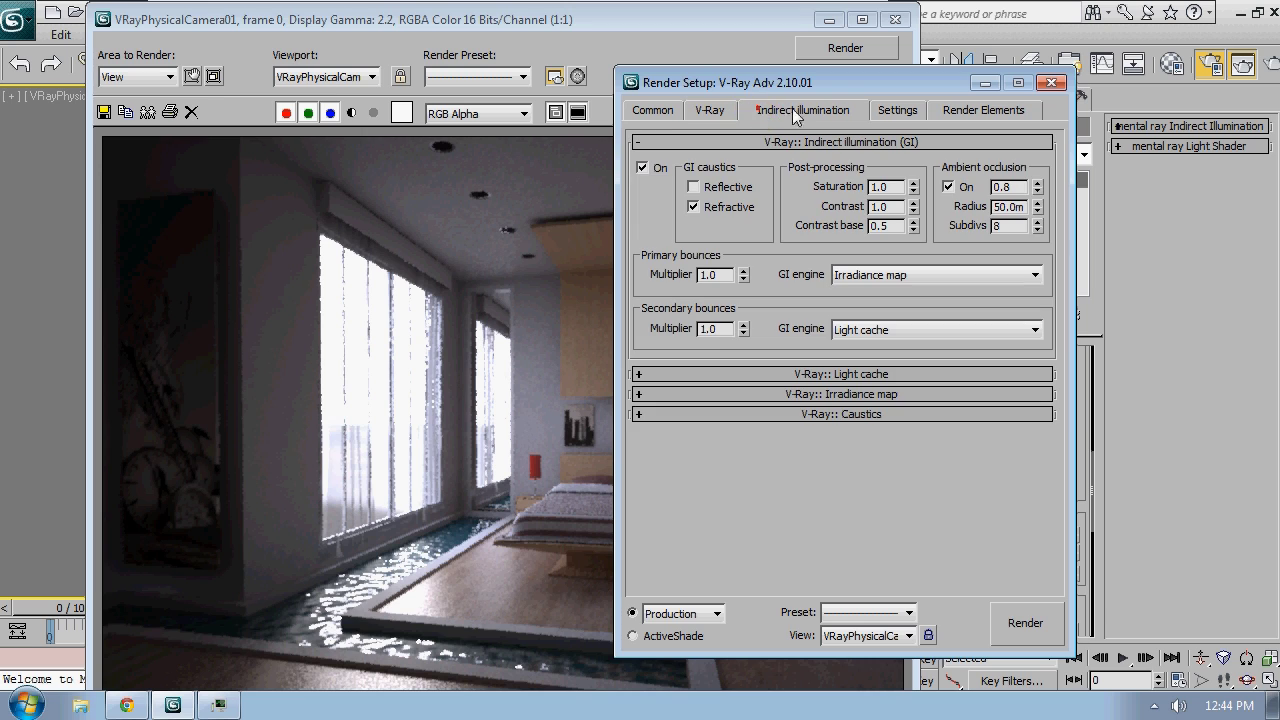
{"action": "left_click", "coordinate": [889, 112]}
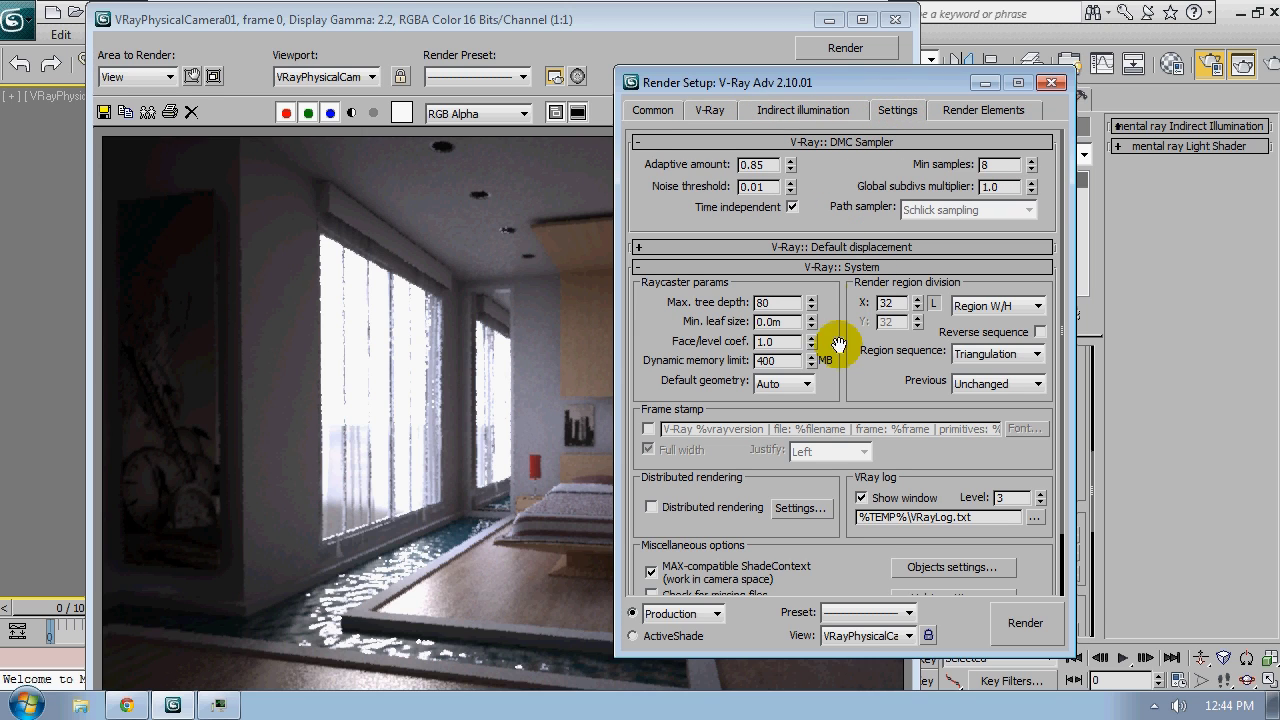
{"action": "double_click", "coordinate": [887, 302]}
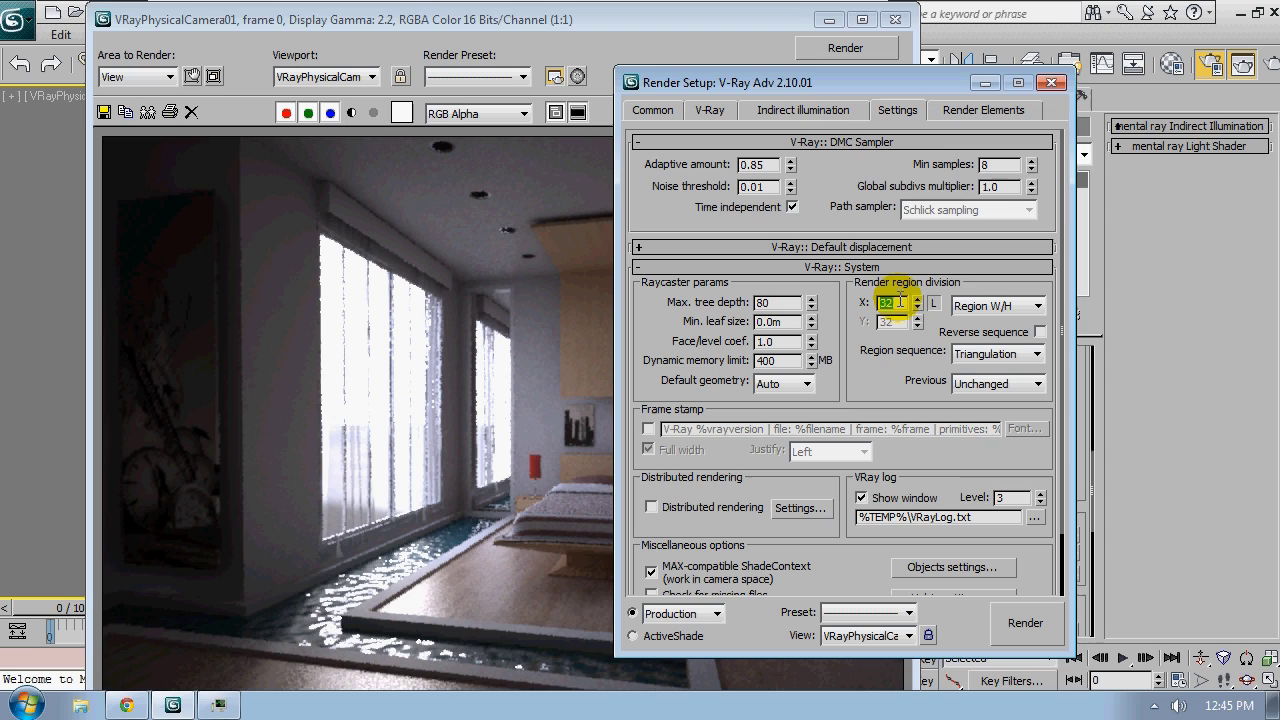
{"action": "type", "text": "64"}
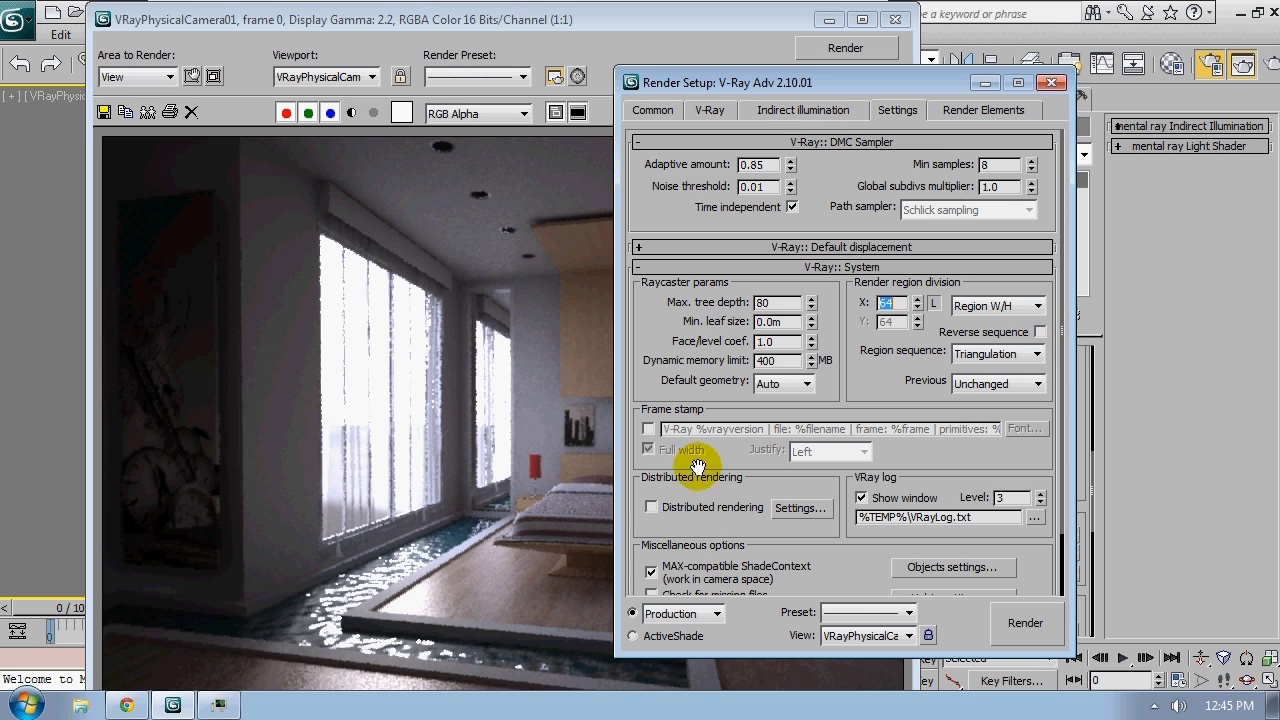
Raise the dynamic memory limit to 6000 MB
{"action": "double_click", "coordinate": [787, 361]}
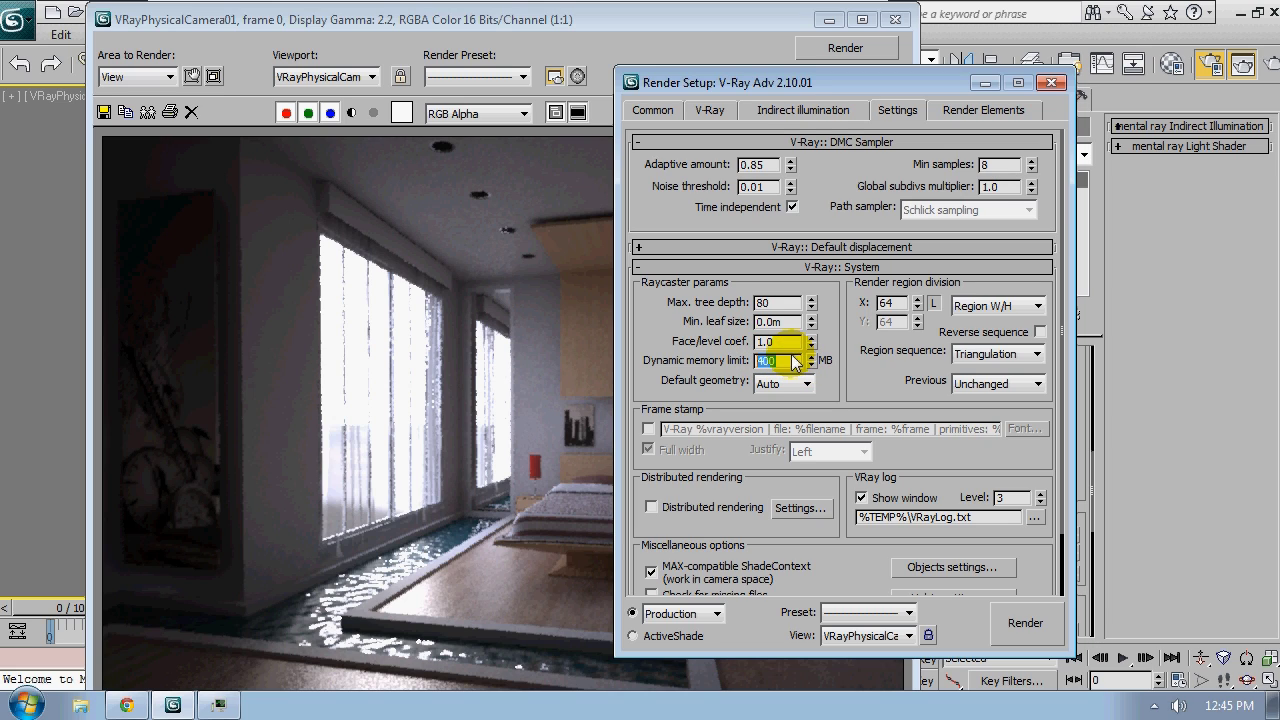
{"action": "left_click", "coordinate": [787, 361]}
{"action": "double_click", "coordinate": [787, 361]}
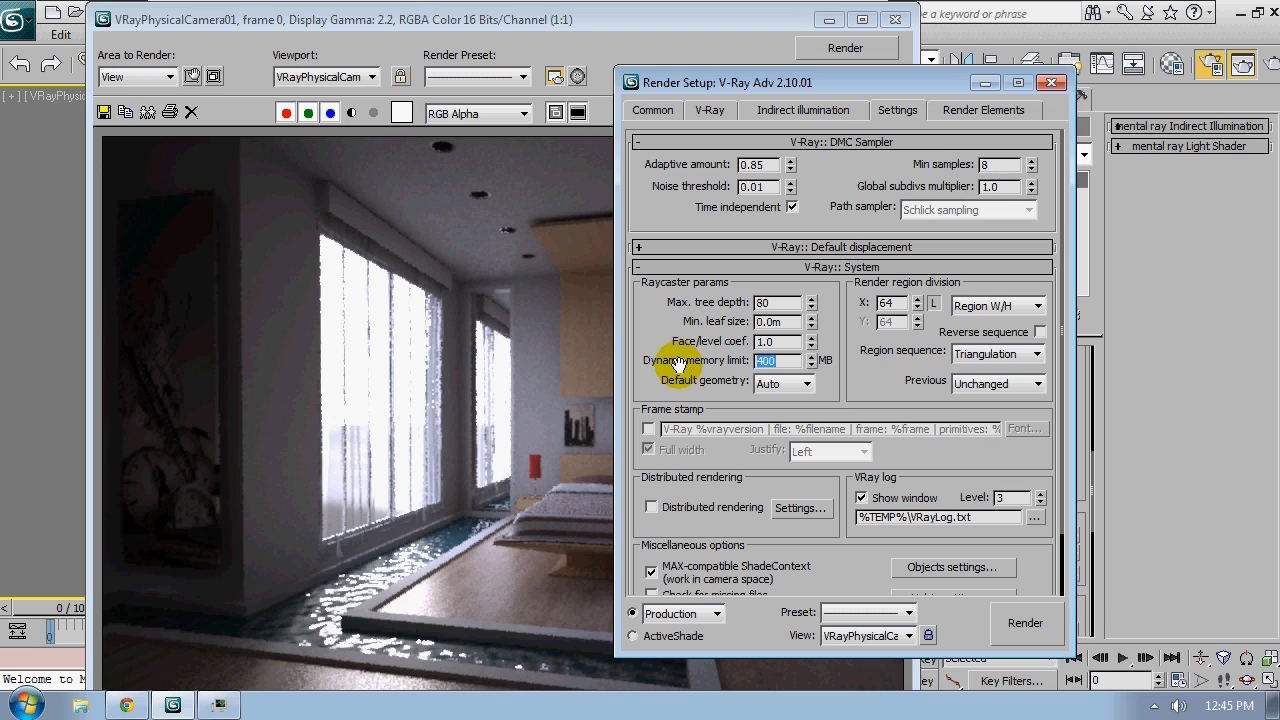
{"action": "type", "text": "6000"}
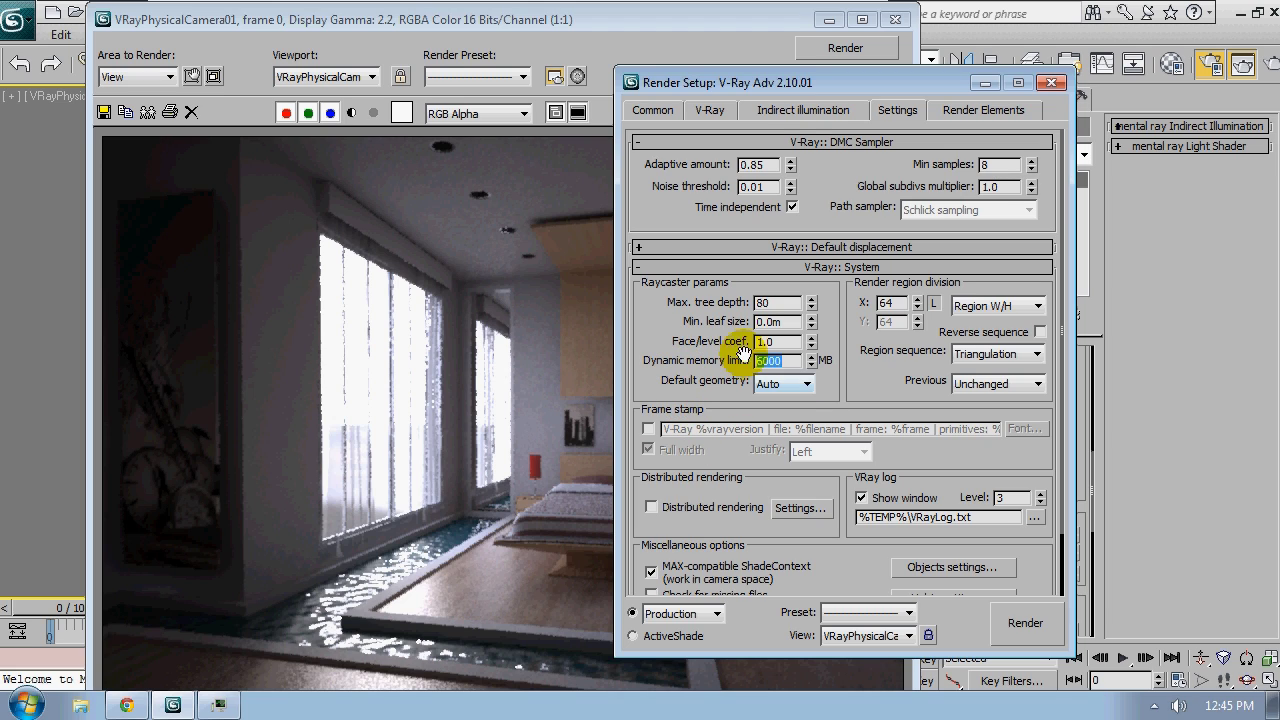
{"action": "left_click", "coordinate": [695, 311]}
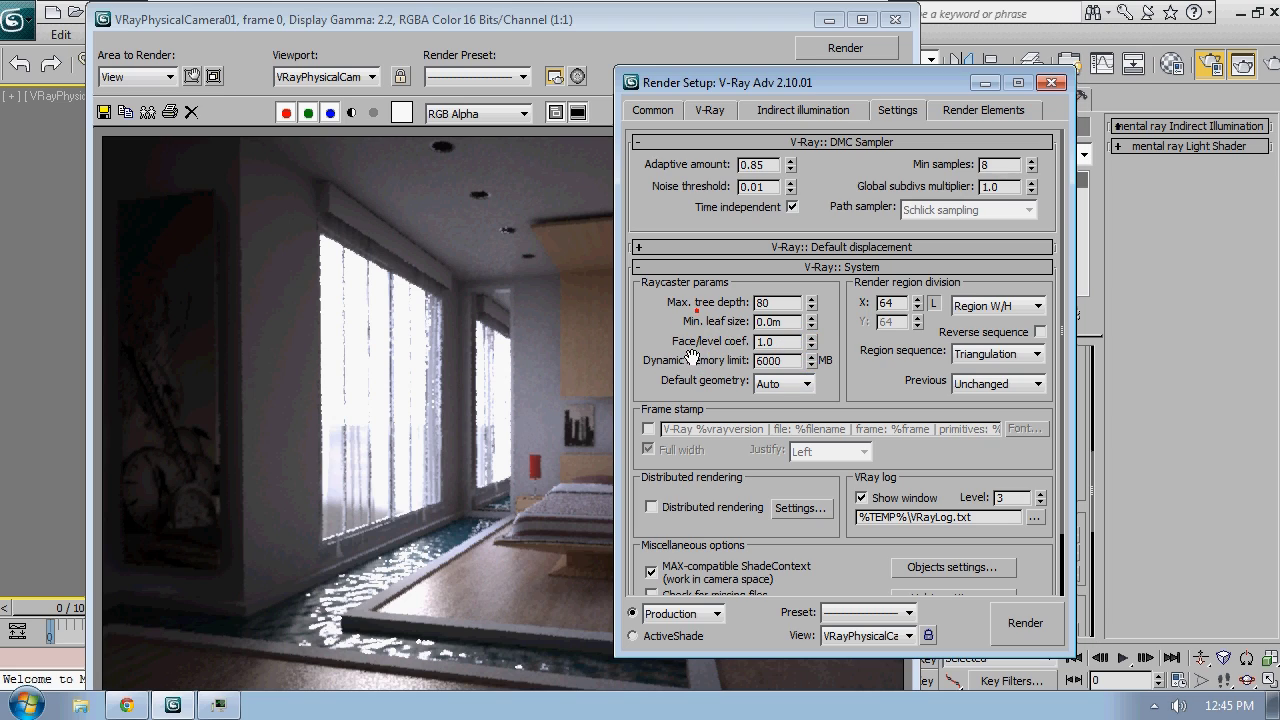
{"action": "double_click", "coordinate": [762, 359]}
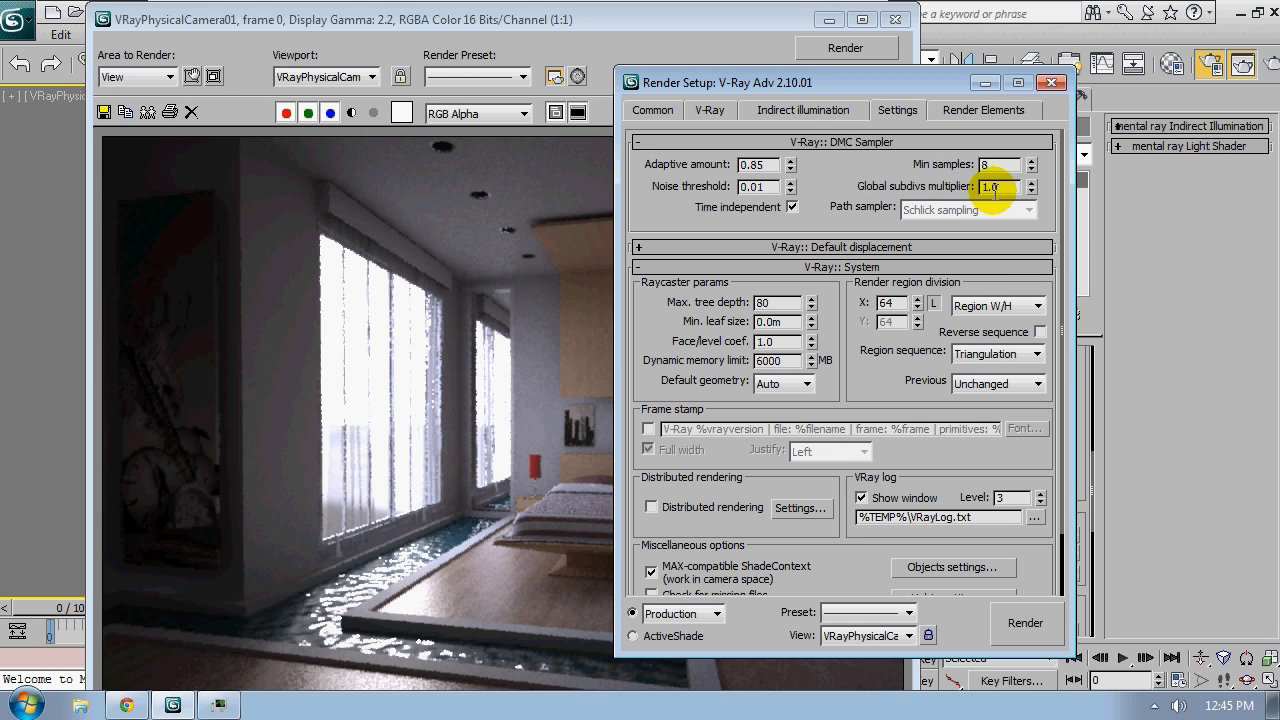
Set DMC global subdivs multiplier 2.0, min samples 60 and noise threshold 0.001
{"action": "left_click_drag", "start_coordinate": [894, 83], "coordinate": [654, 84]}
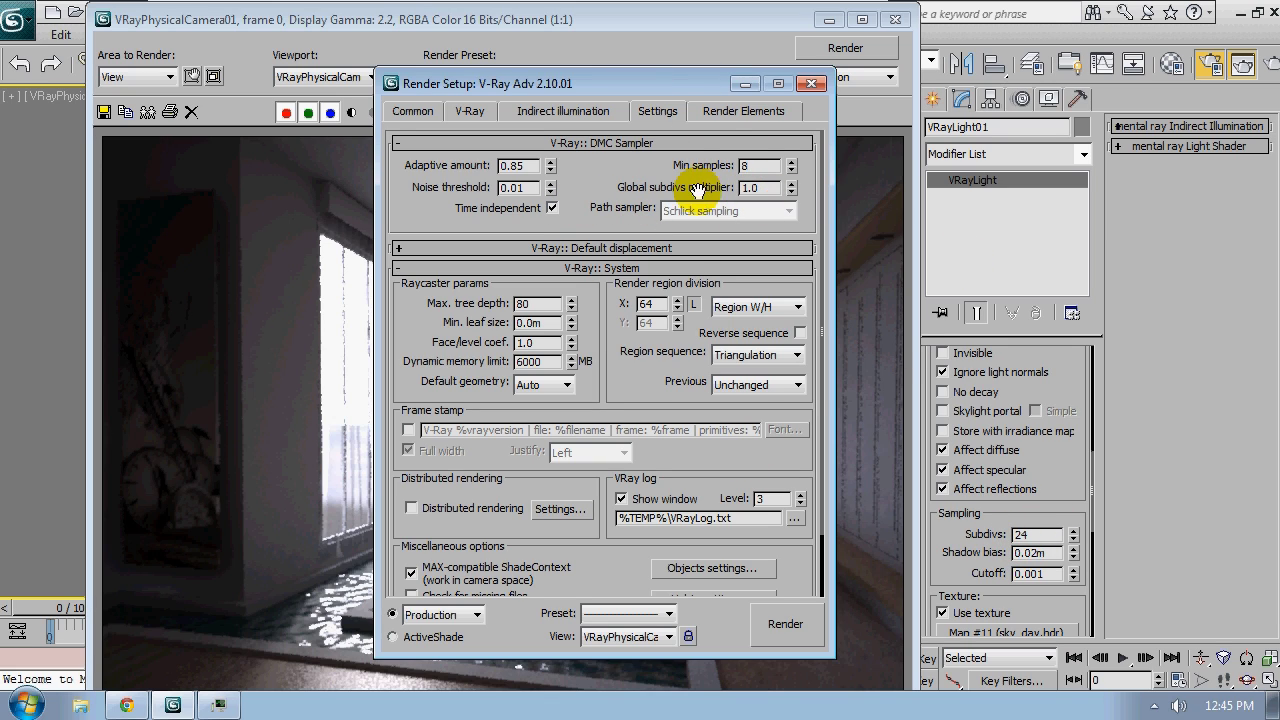
{"action": "double_click", "coordinate": [760, 187]}
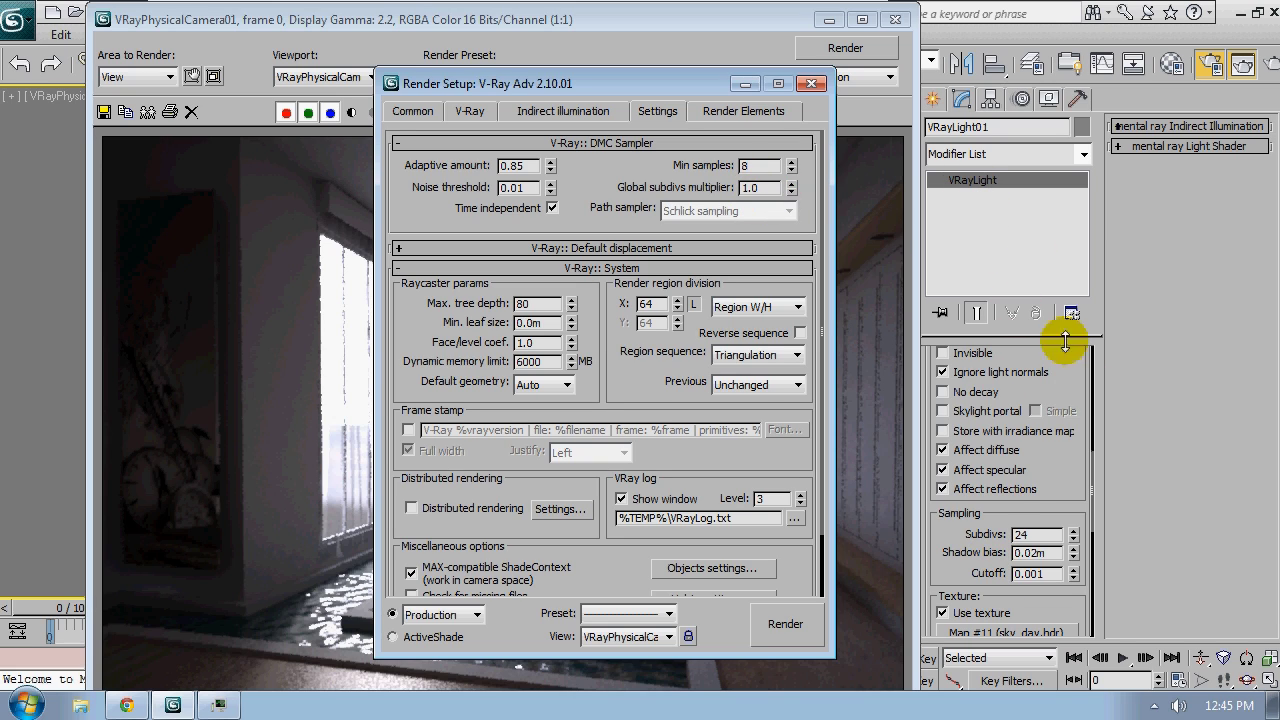
{"action": "double_click", "coordinate": [1040, 537]}
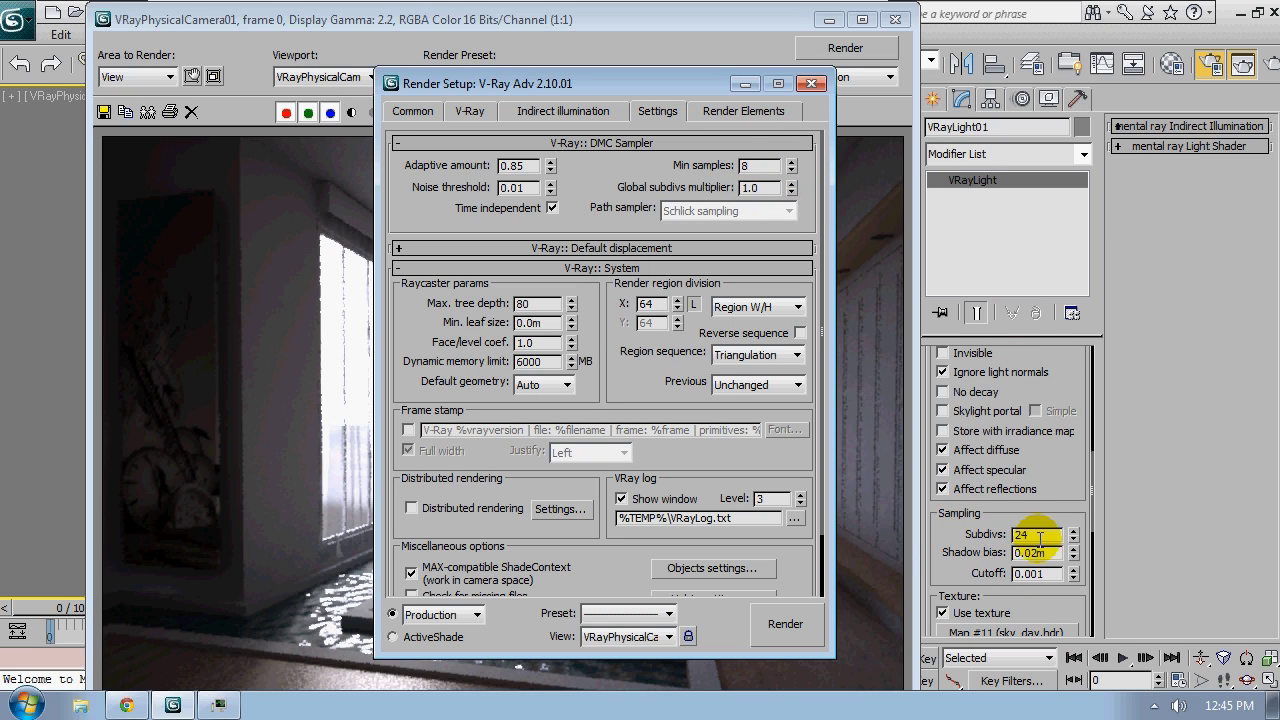
{"action": "double_click", "coordinate": [1038, 538]}
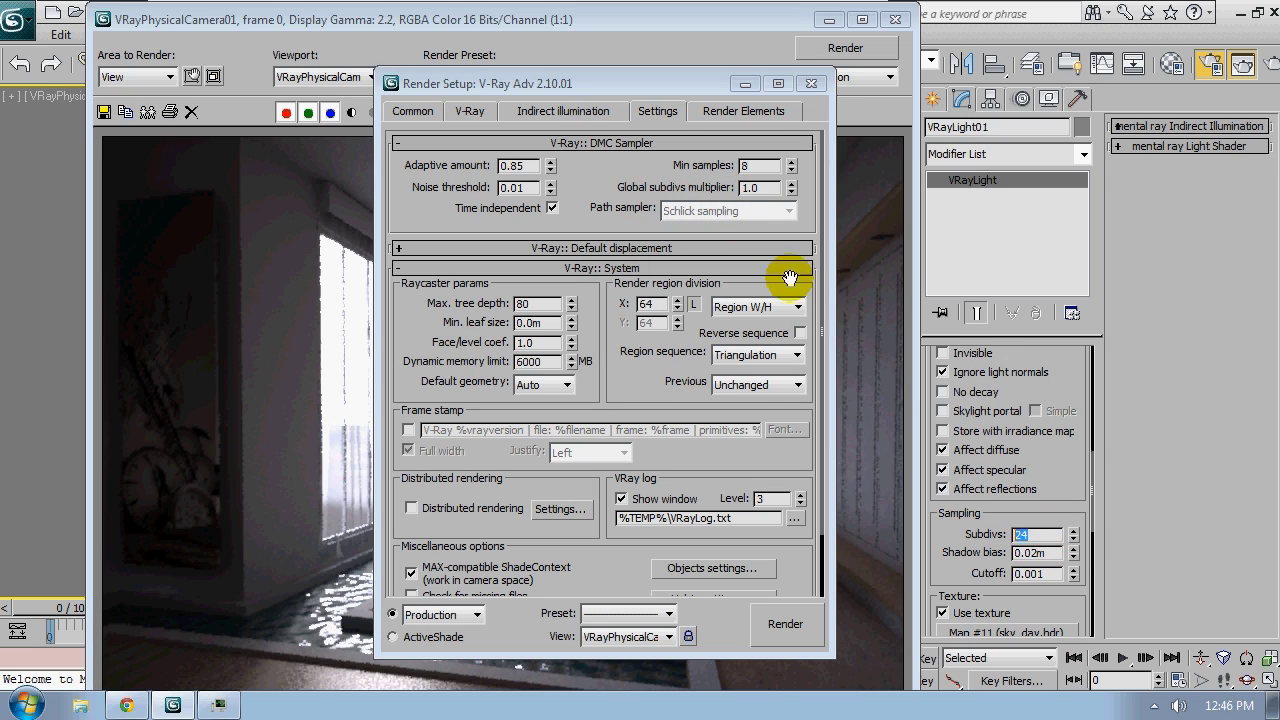
{"action": "left_click", "coordinate": [772, 186]}
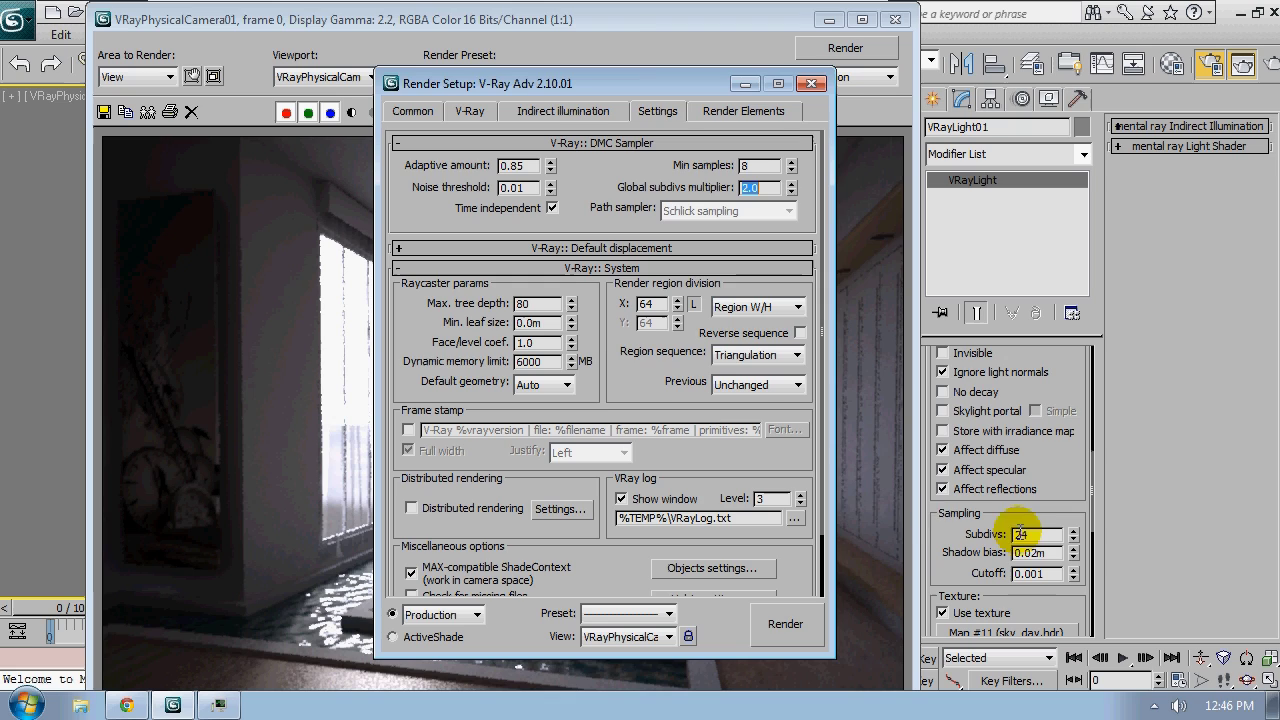
{"action": "left_click", "coordinate": [767, 187]}
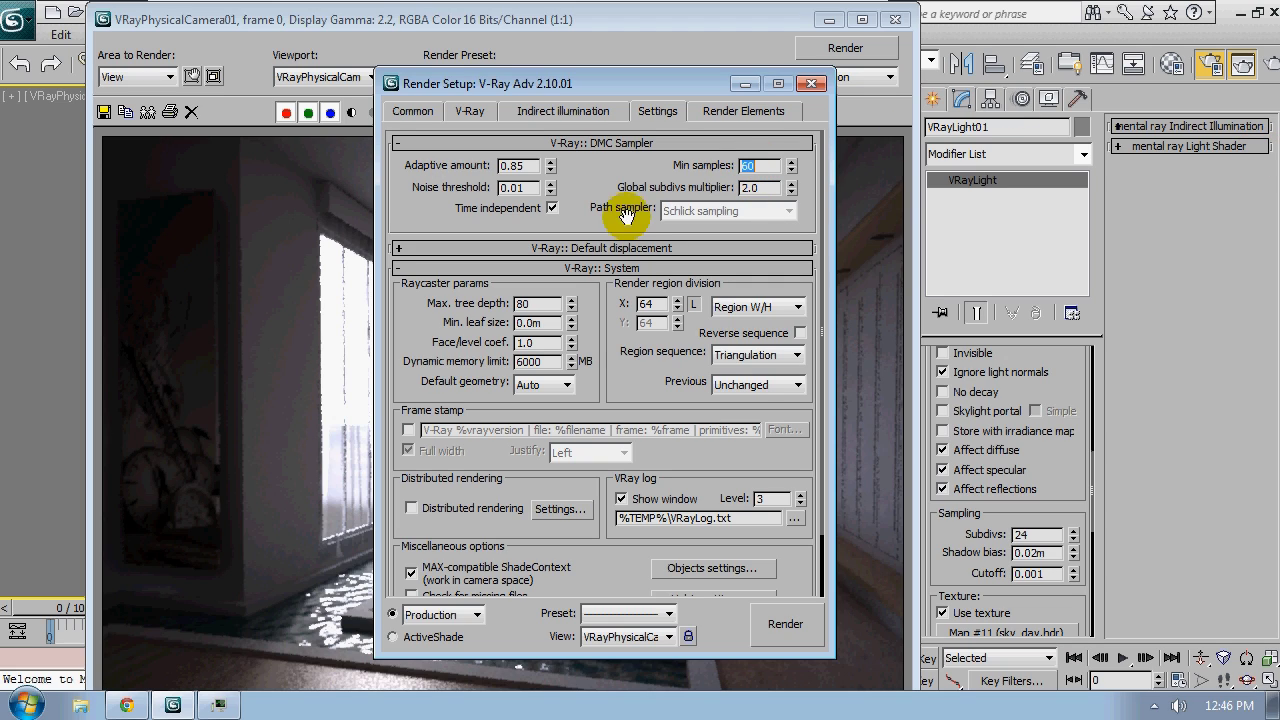
{"action": "left_click", "coordinate": [638, 170]}
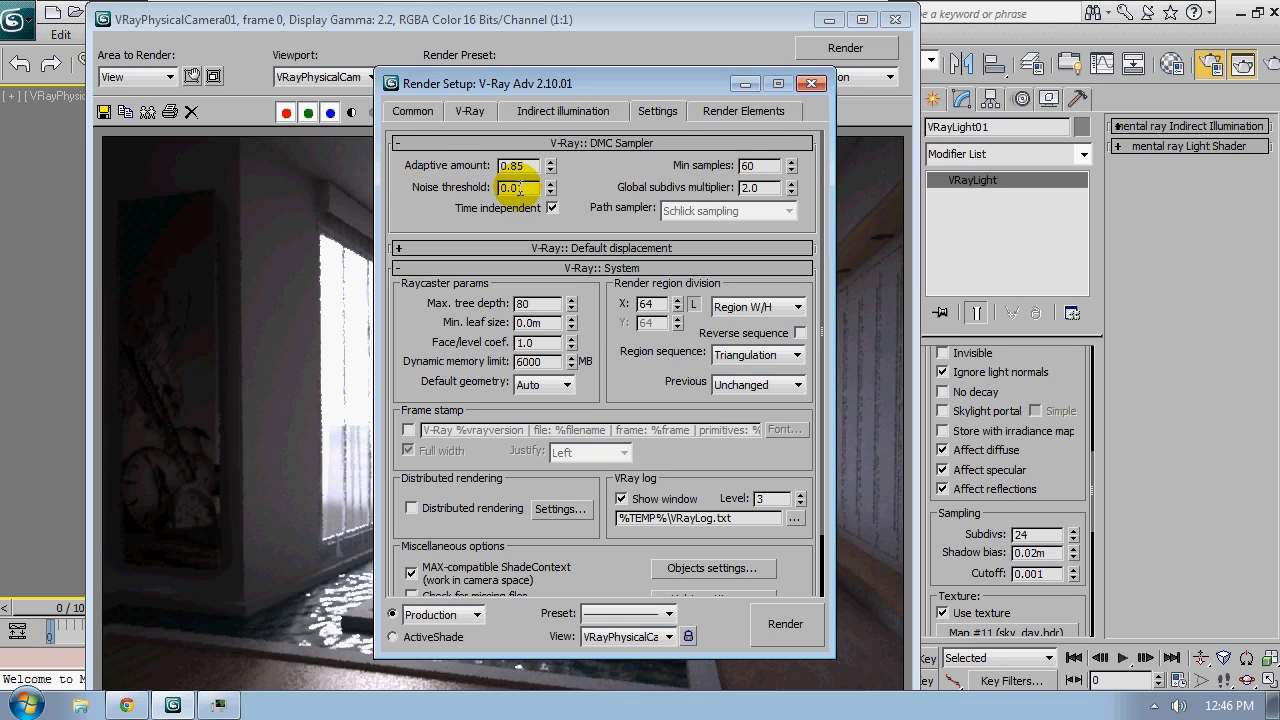
{"action": "type", "text": "01"}
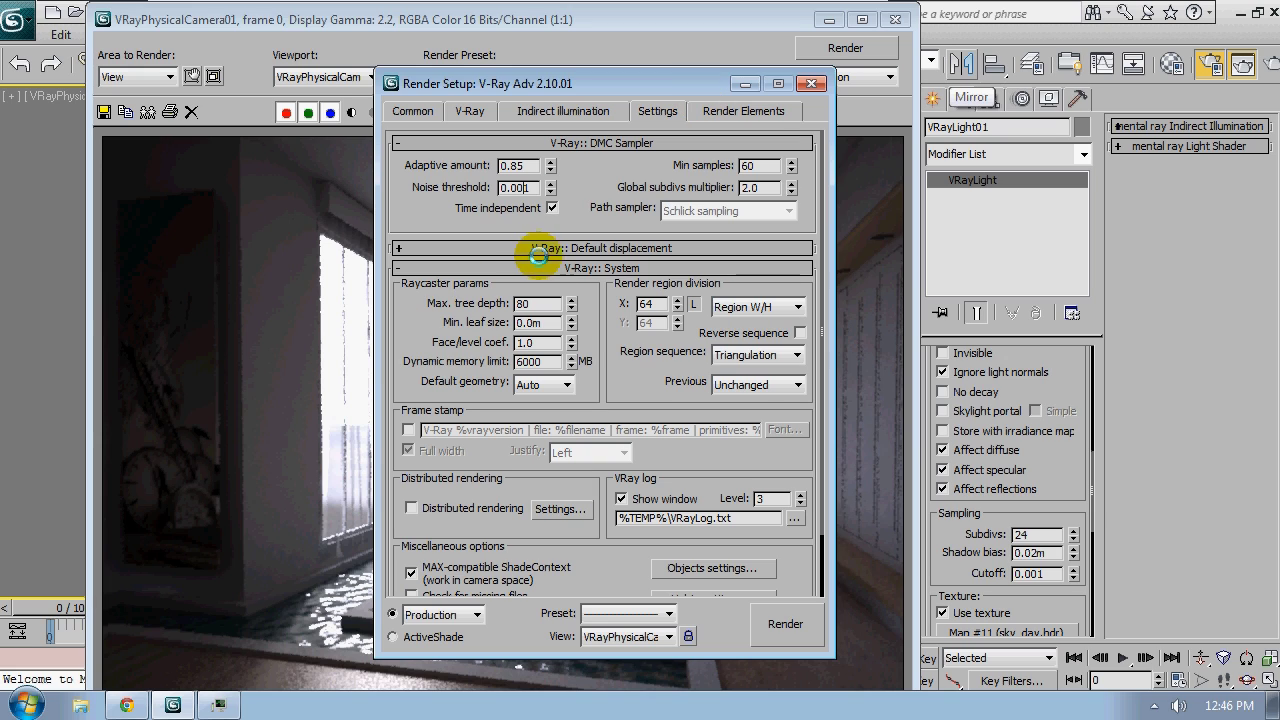
{"action": "left_click_drag", "start_coordinate": [579, 78], "coordinate": [714, 51]}
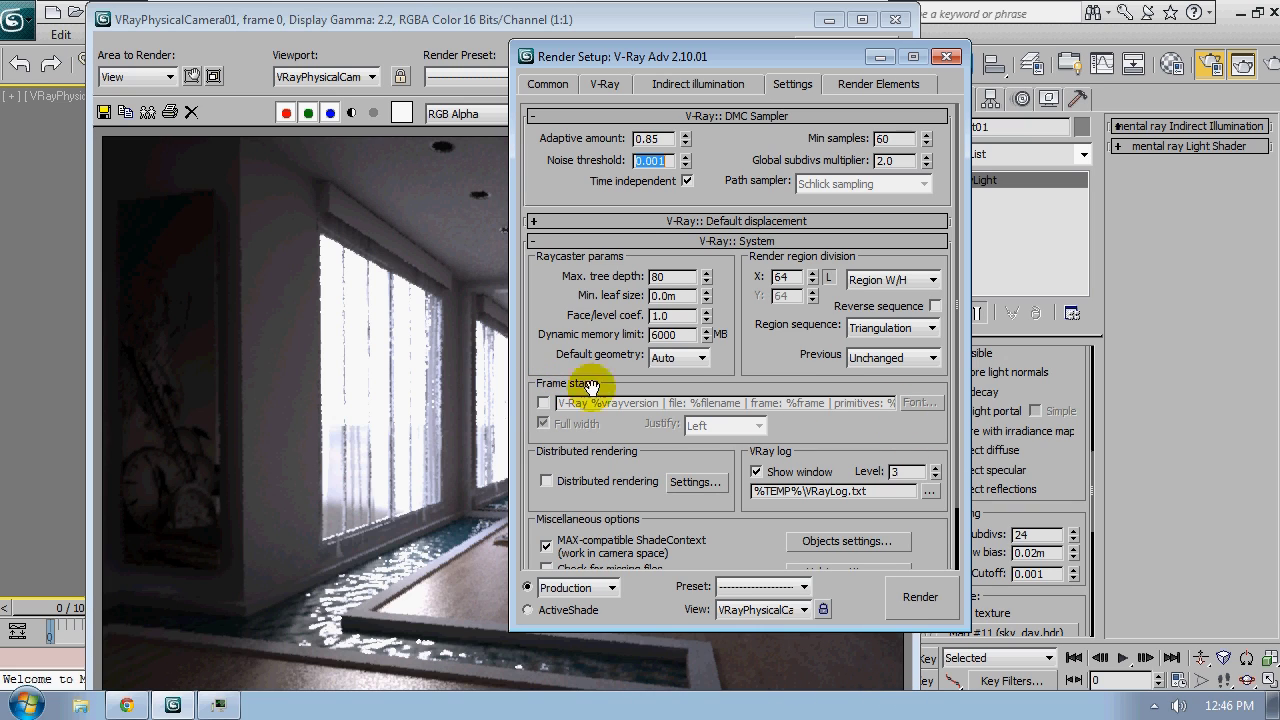
Enable a right-justified frame stamp showing only %rendertime
{"action": "left_click", "coordinate": [543, 403]}
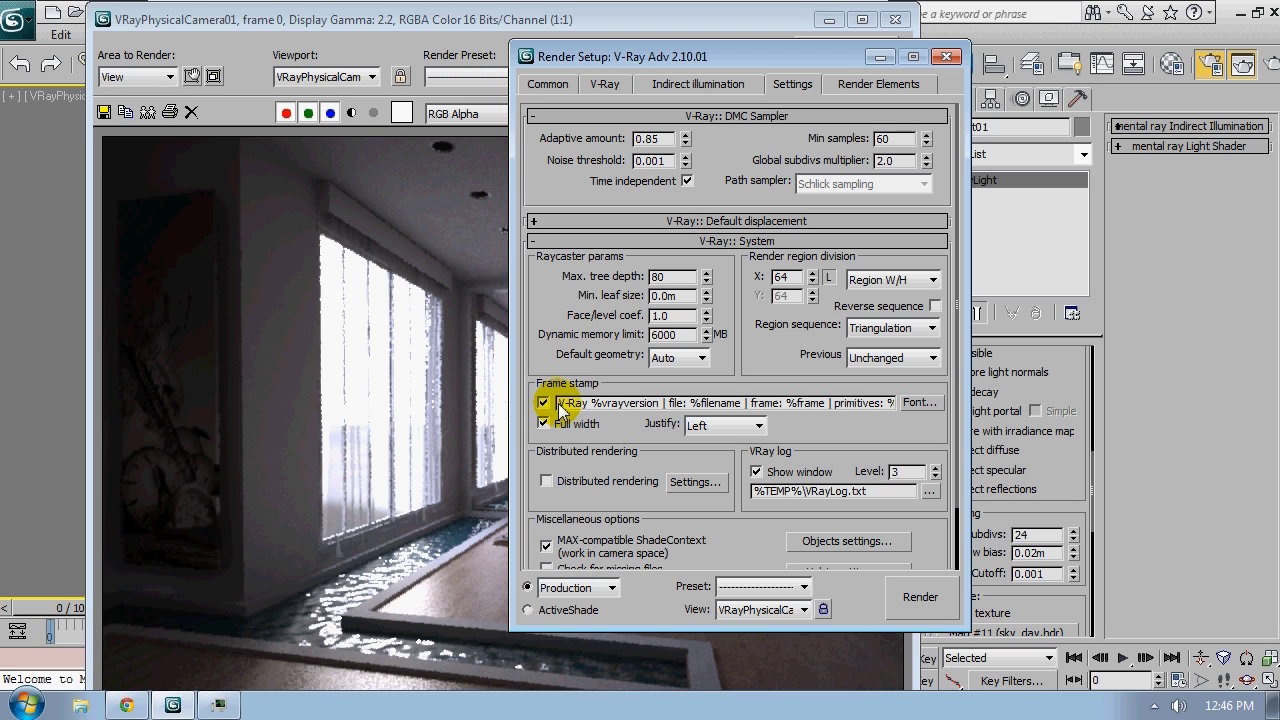
{"action": "left_click_drag", "start_coordinate": [558, 402], "coordinate": [948, 420]}
{"action": "left_click_drag", "start_coordinate": [855, 422], "coordinate": [839, 422]}
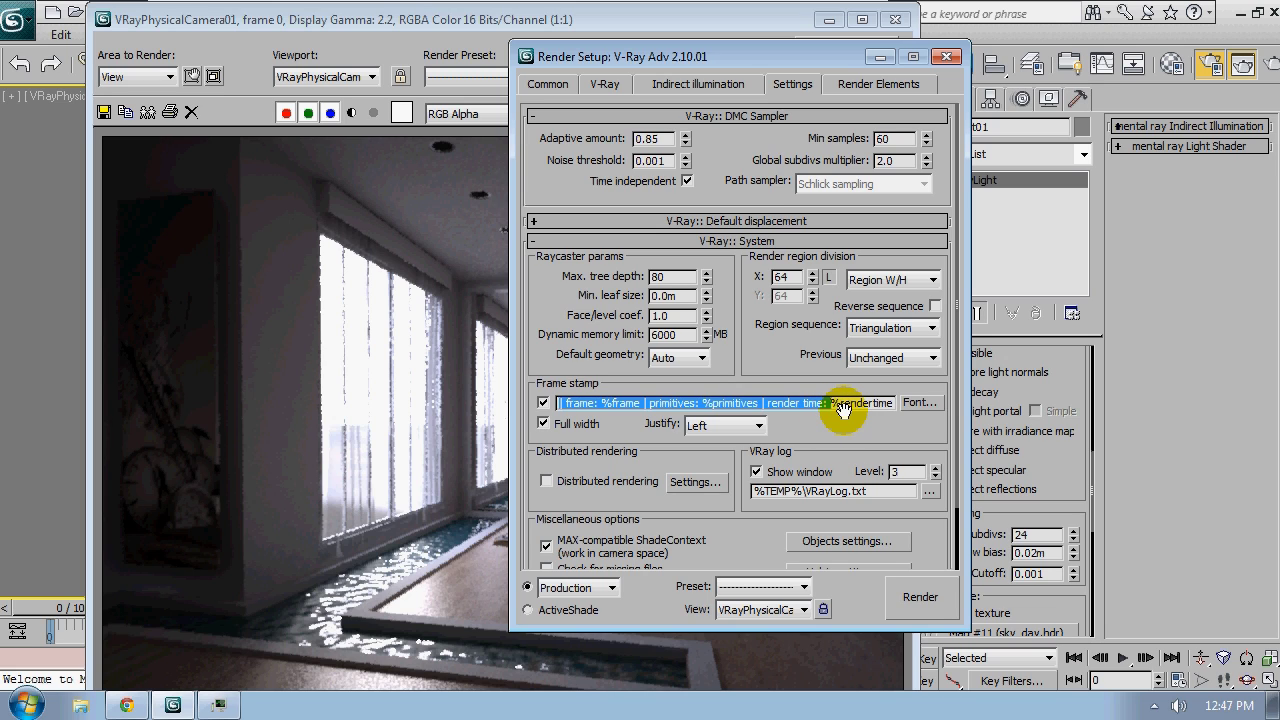
{"action": "key", "text": "BackSpace"}
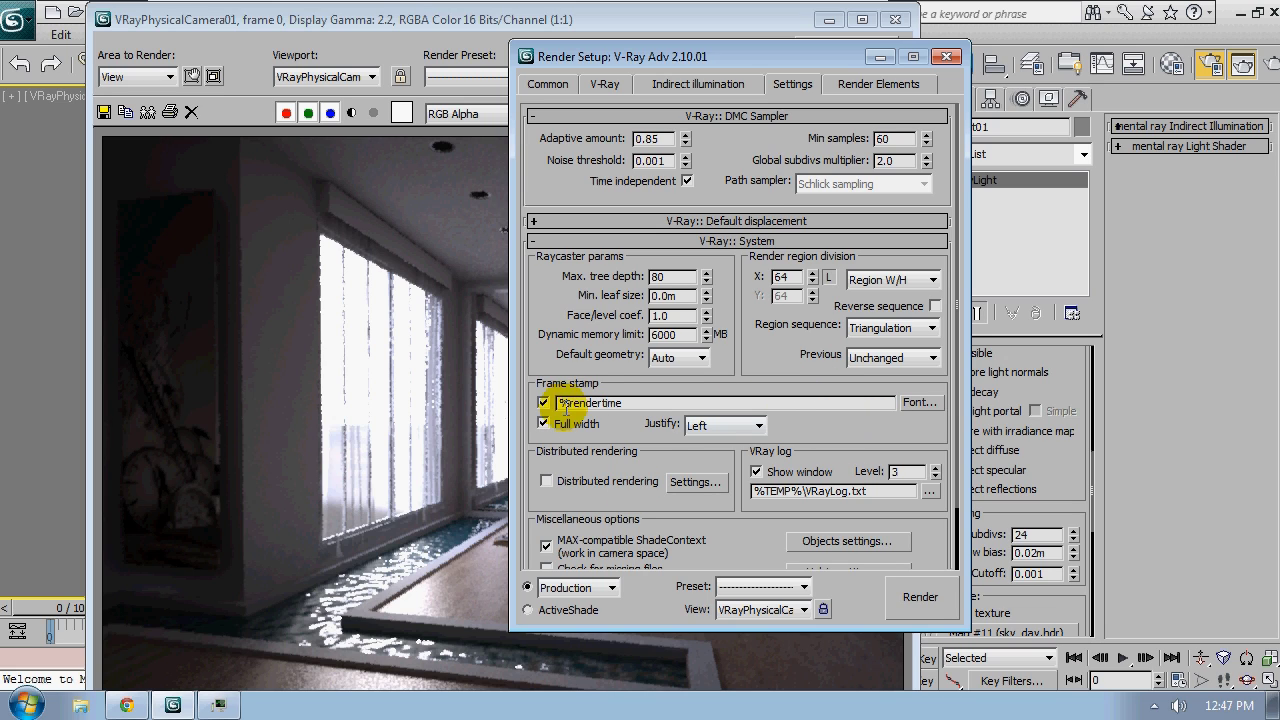
{"action": "left_click", "coordinate": [733, 427]}
{"action": "left_click", "coordinate": [700, 470]}
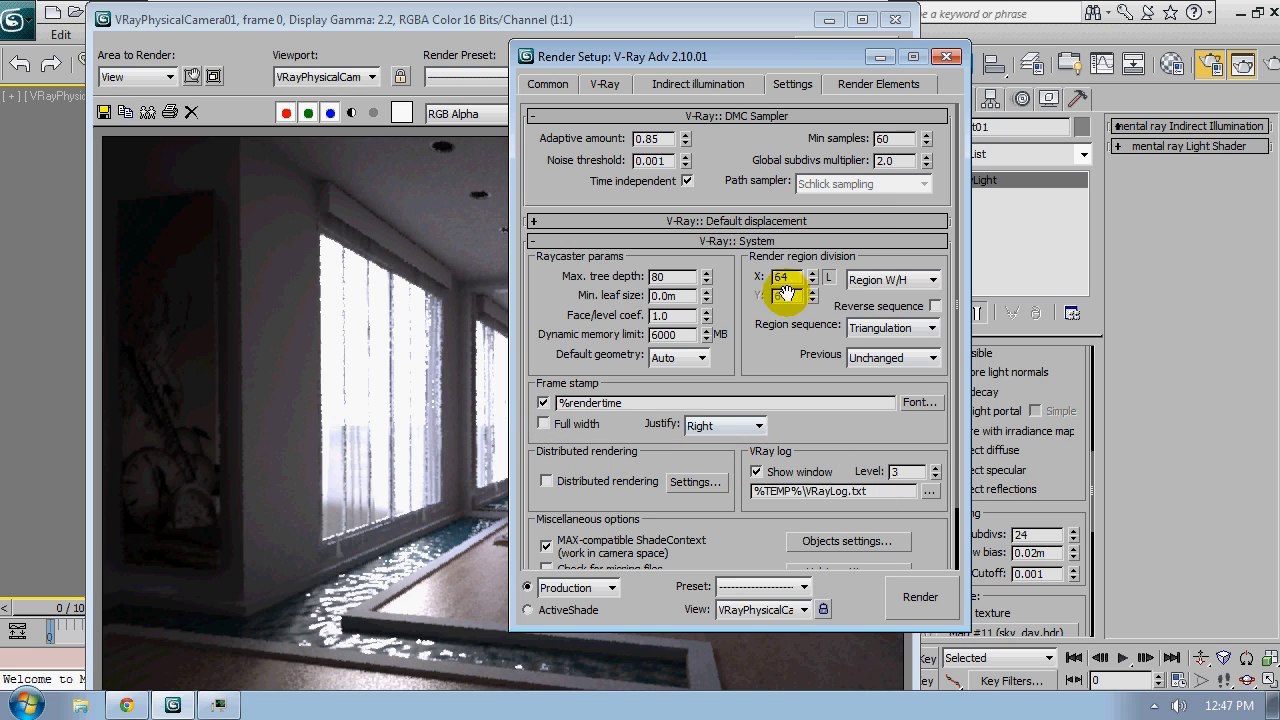
{"action": "left_click", "coordinate": [725, 86]}
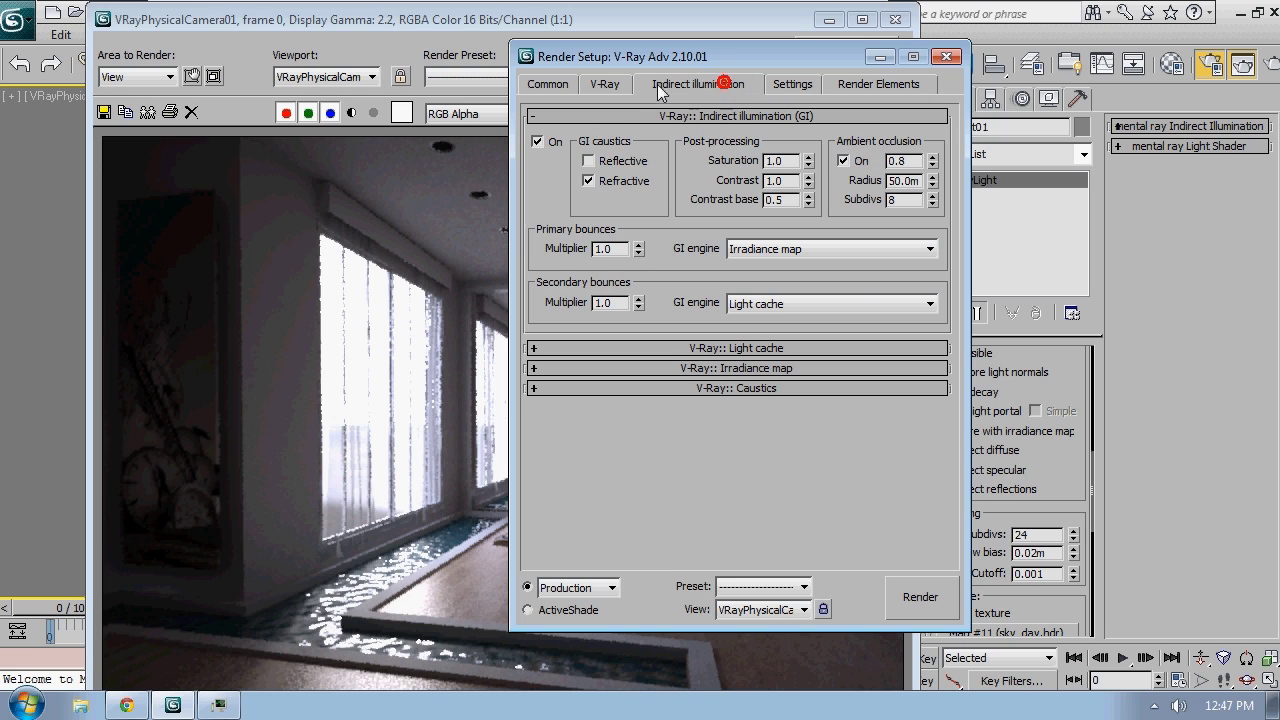
Review the output size on the Common page and render the camera view, zooming out to see it whole
{"action": "left_click", "coordinate": [612, 84]}
{"action": "left_click", "coordinate": [560, 84]}
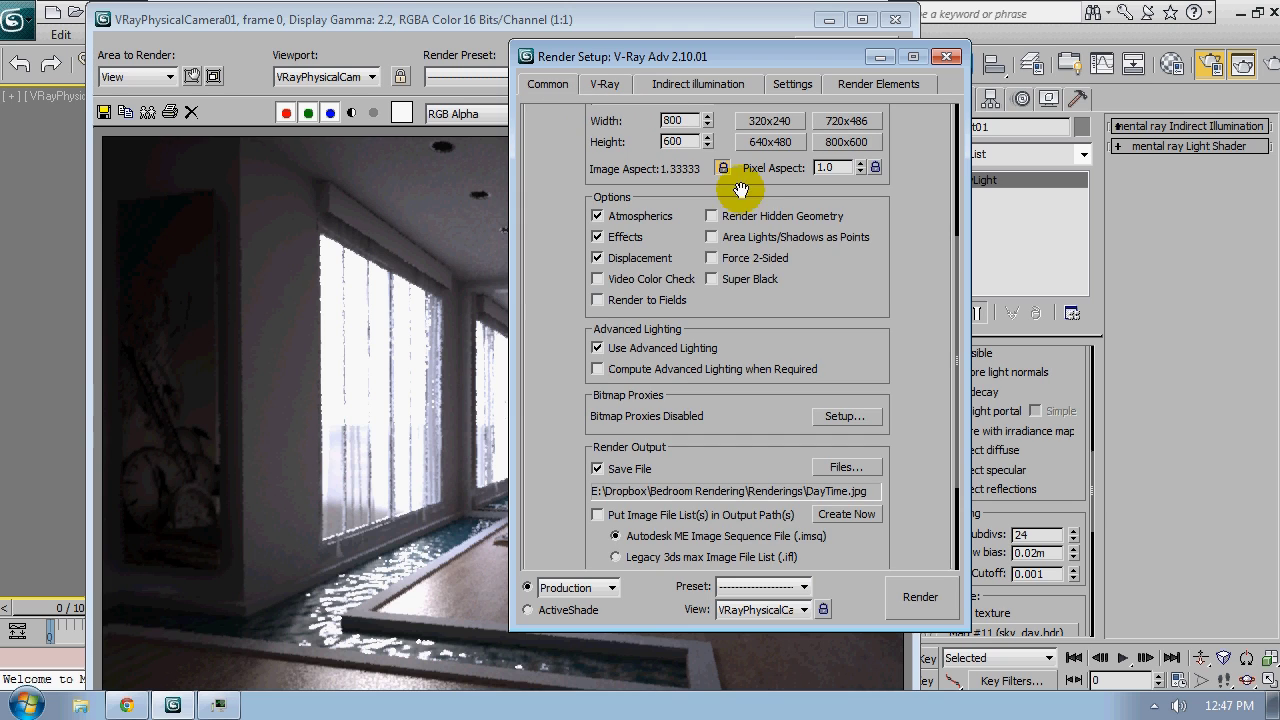
{"action": "left_click_drag", "start_coordinate": [909, 229], "coordinate": [909, 455]}
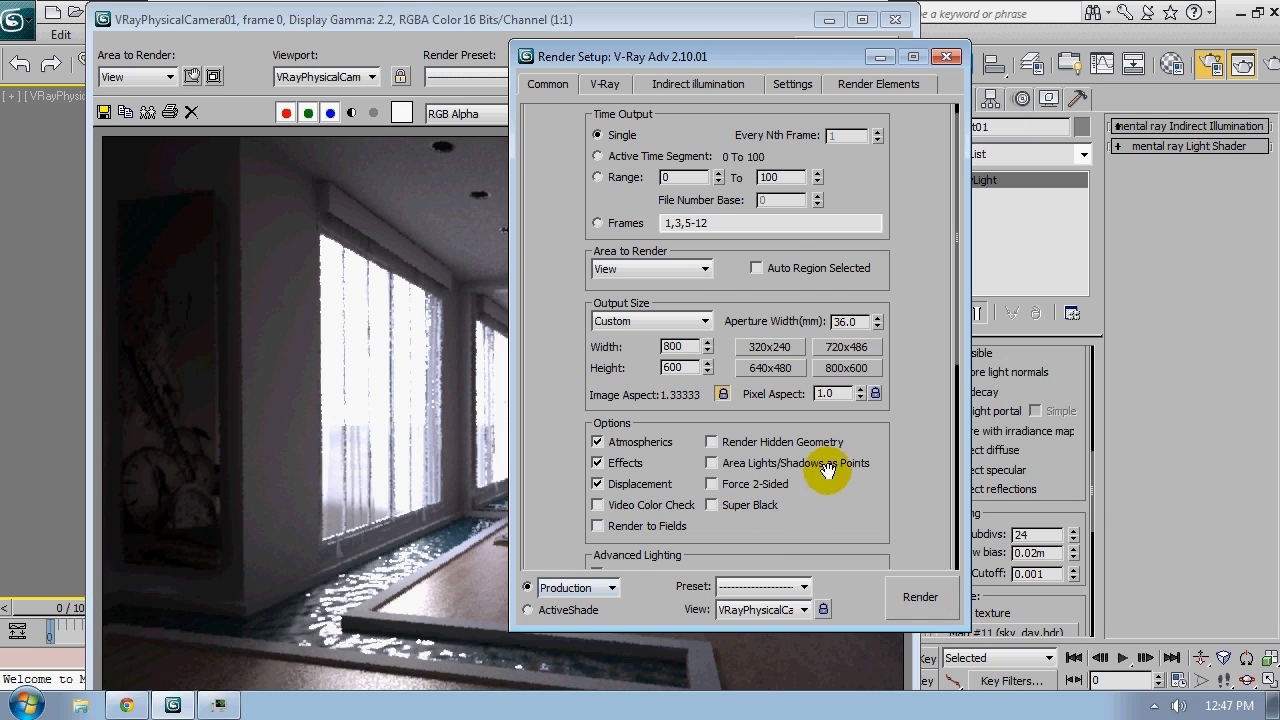
{"action": "left_click", "coordinate": [922, 596]}
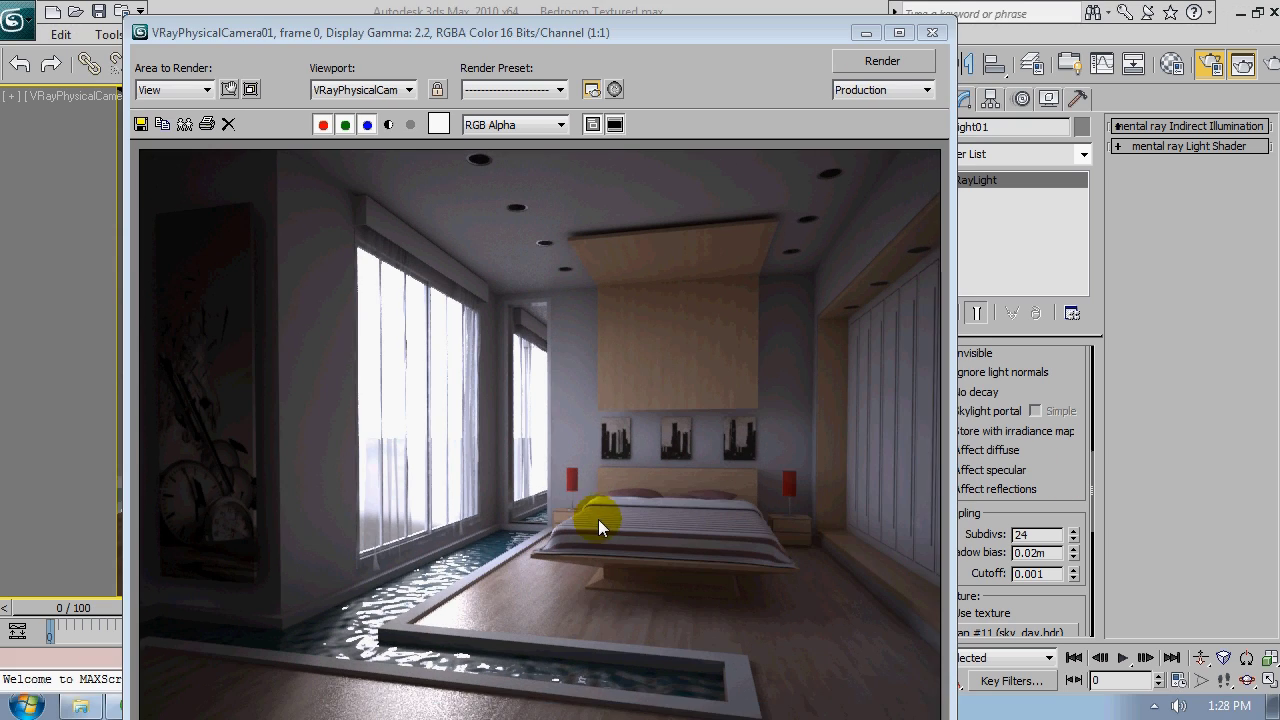
{"action": "left_click", "coordinate": [598, 519]}
{"action": "right_click", "coordinate": [596, 402], "text": "ctrl"}
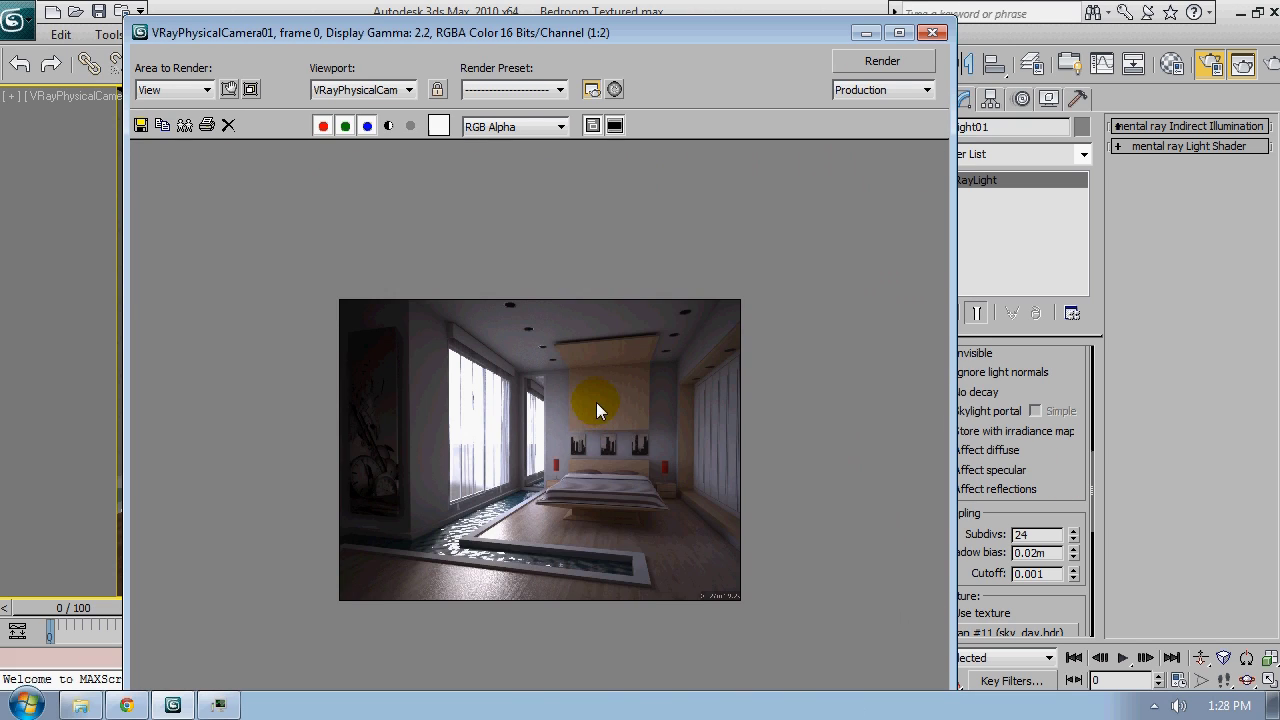
{"action": "left_click", "coordinate": [695, 591], "text": "ctrl"}
{"action": "mouse_move", "coordinate": [739, 33]}
{"action": "left_mouse_down"}
{"action": "mouse_move", "coordinate": [737, 7]}
{"action": "mouse_move", "coordinate": [737, 20]}
{"action": "left_mouse_up"}
{"action": "left_click", "coordinate": [731, 227]}
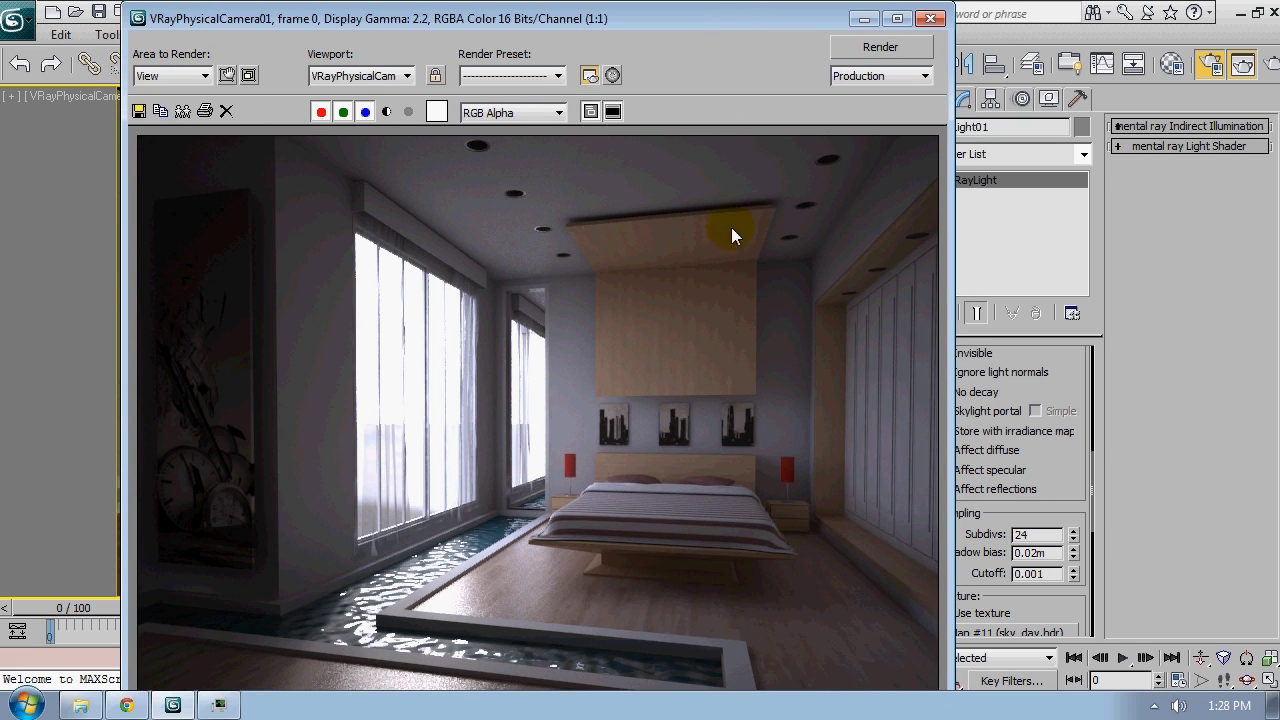
{"action": "left_click", "coordinate": [499, 411], "text": "ctrl"}
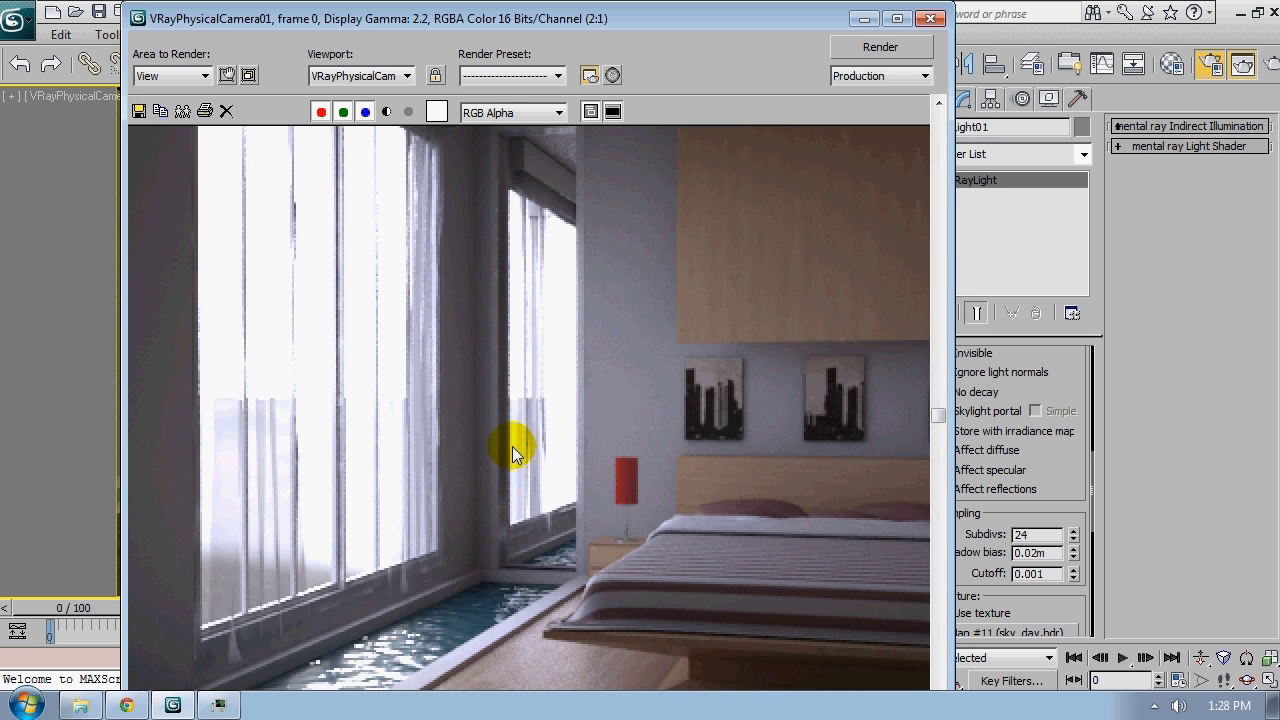
{"action": "left_click_drag", "start_coordinate": [512, 446], "coordinate": [651, 337], "text": "shift"}
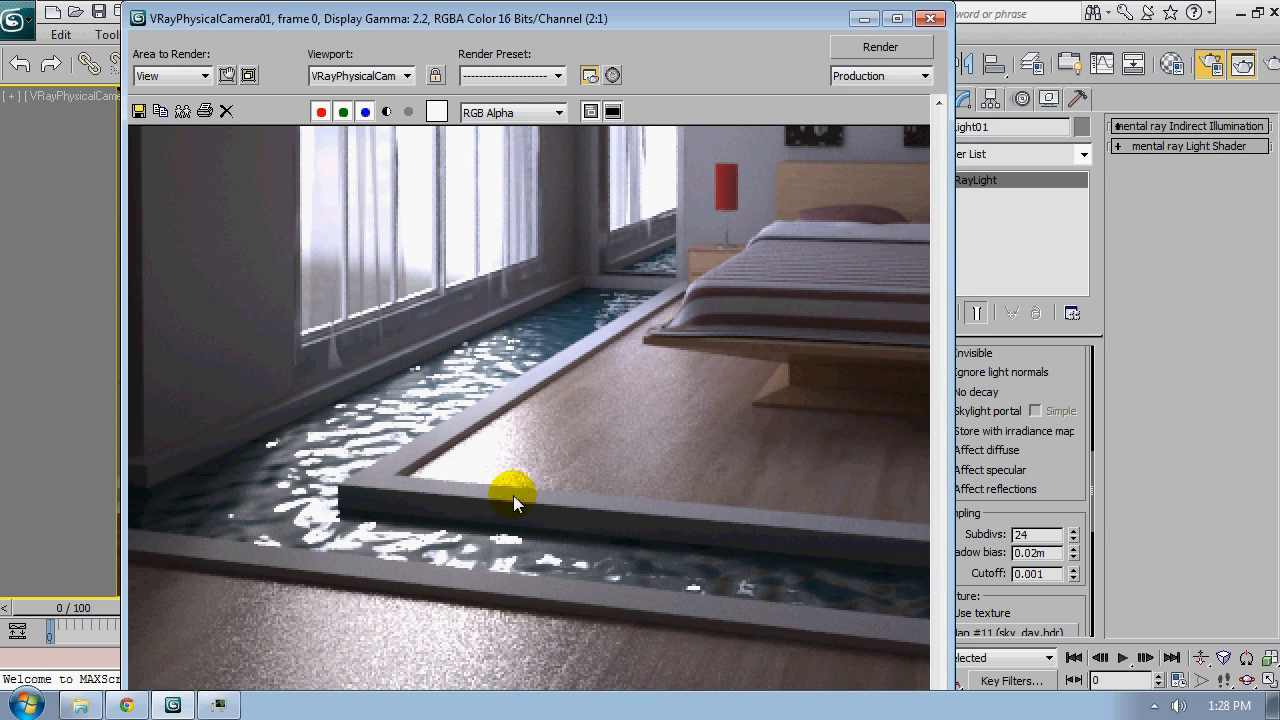
{"action": "left_click_drag", "start_coordinate": [513, 495], "coordinate": [486, 420], "text": "shift"}
{"action": "left_click_drag", "start_coordinate": [777, 580], "coordinate": [271, 457], "text": "shift"}
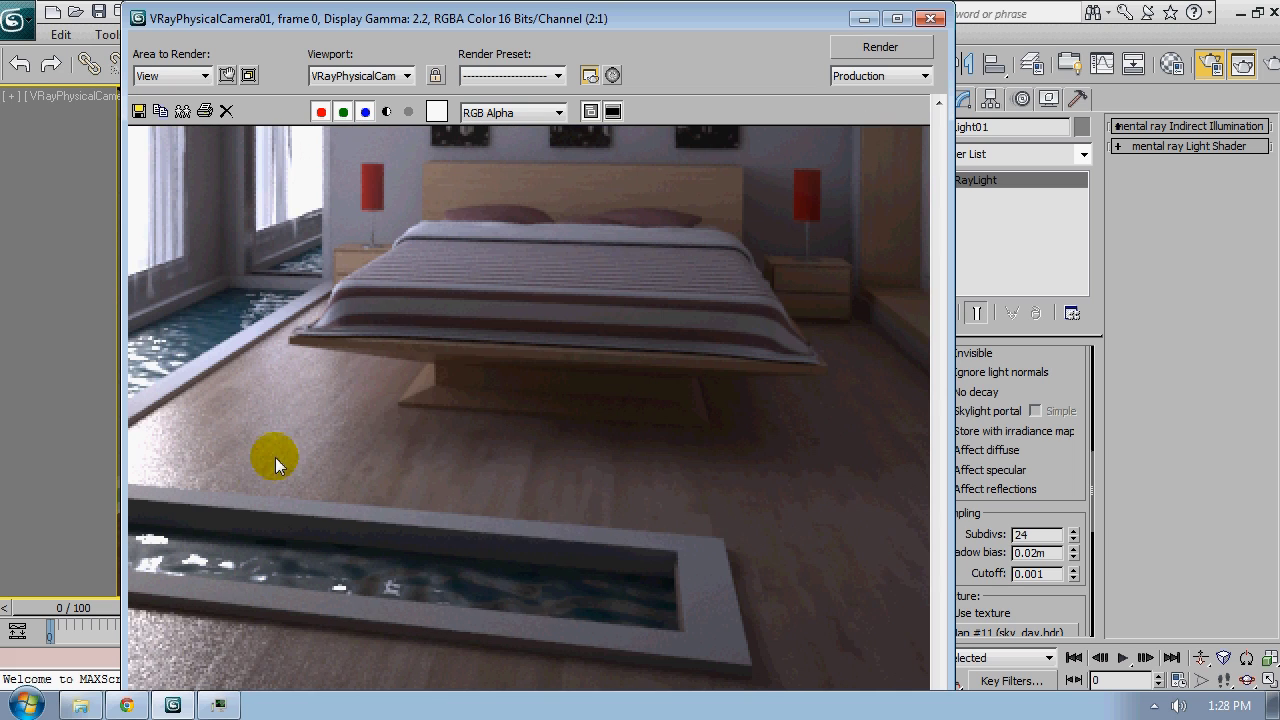
{"action": "right_click", "coordinate": [424, 431], "text": "ctrl"}
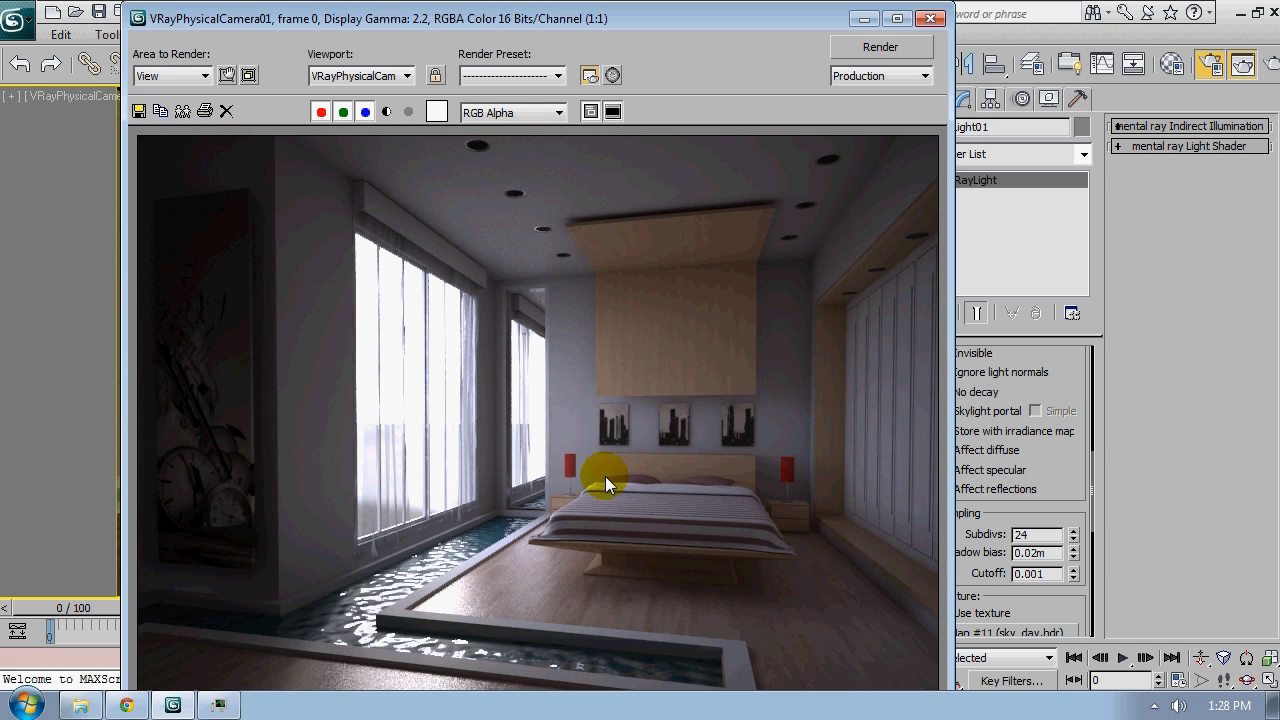
{"action": "left_click", "coordinate": [363, 642], "text": "ctrl"}
{"action": "left_click_drag", "start_coordinate": [380, 663], "coordinate": [447, 495], "text": "shift"}
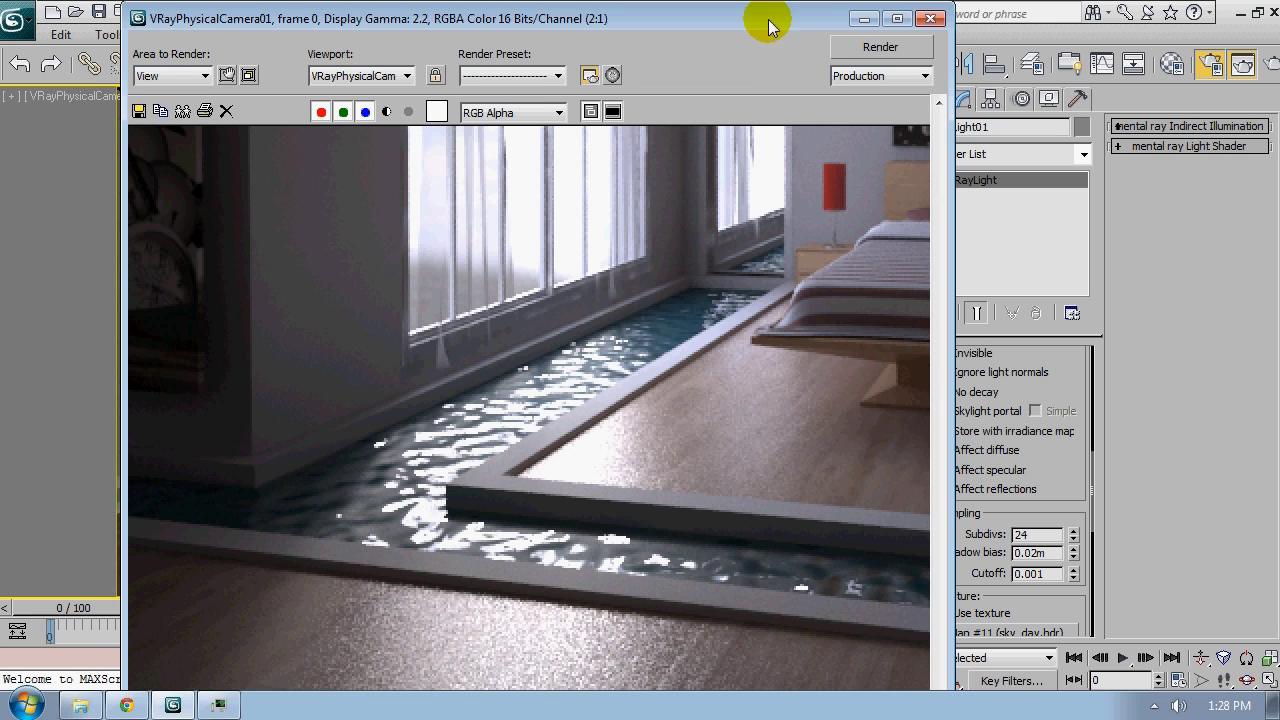
{"action": "left_click_drag", "start_coordinate": [770, 27], "coordinate": [595, 27]}
Check the Global subdivs multiplier on V-Ray's Settings tab, leaving its value unchanged
{"action": "left_click", "coordinate": [806, 45]}
{"action": "left_click", "coordinate": [900, 84]}
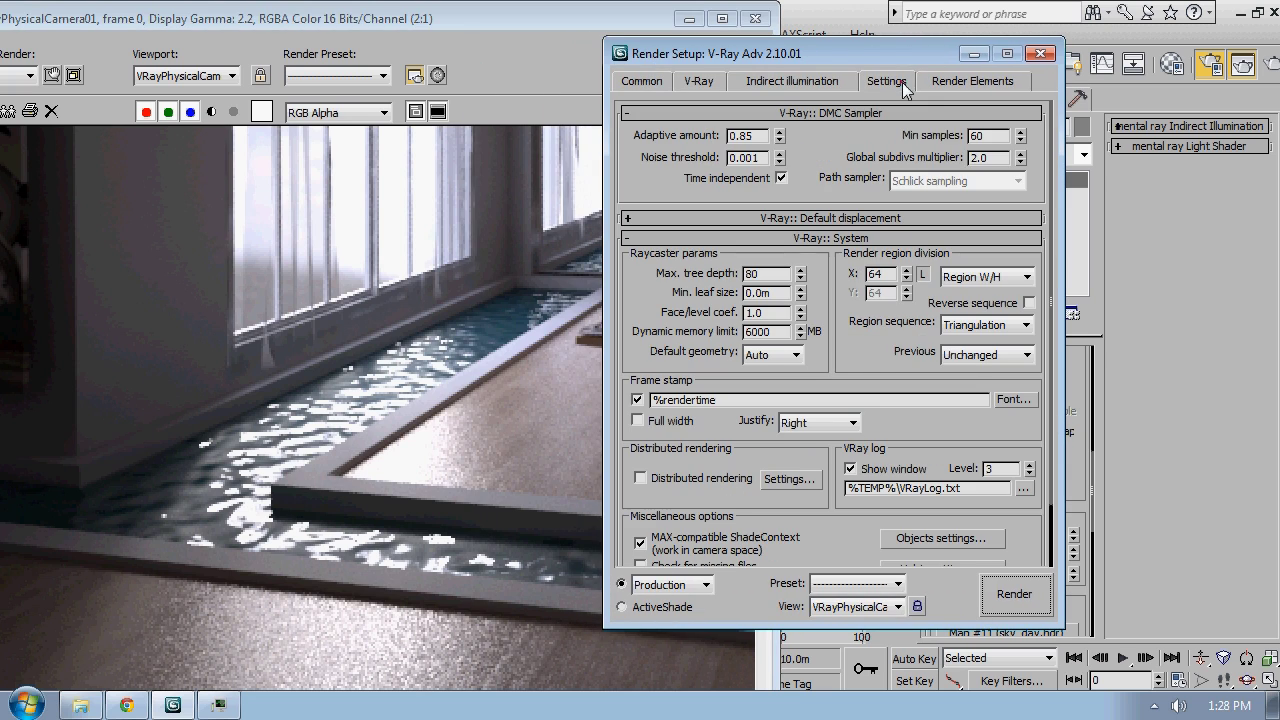
{"action": "left_click", "coordinate": [1000, 158]}
{"action": "left_click_drag", "start_coordinate": [1014, 158], "coordinate": [967, 162]}
{"action": "left_click", "coordinate": [990, 158]}
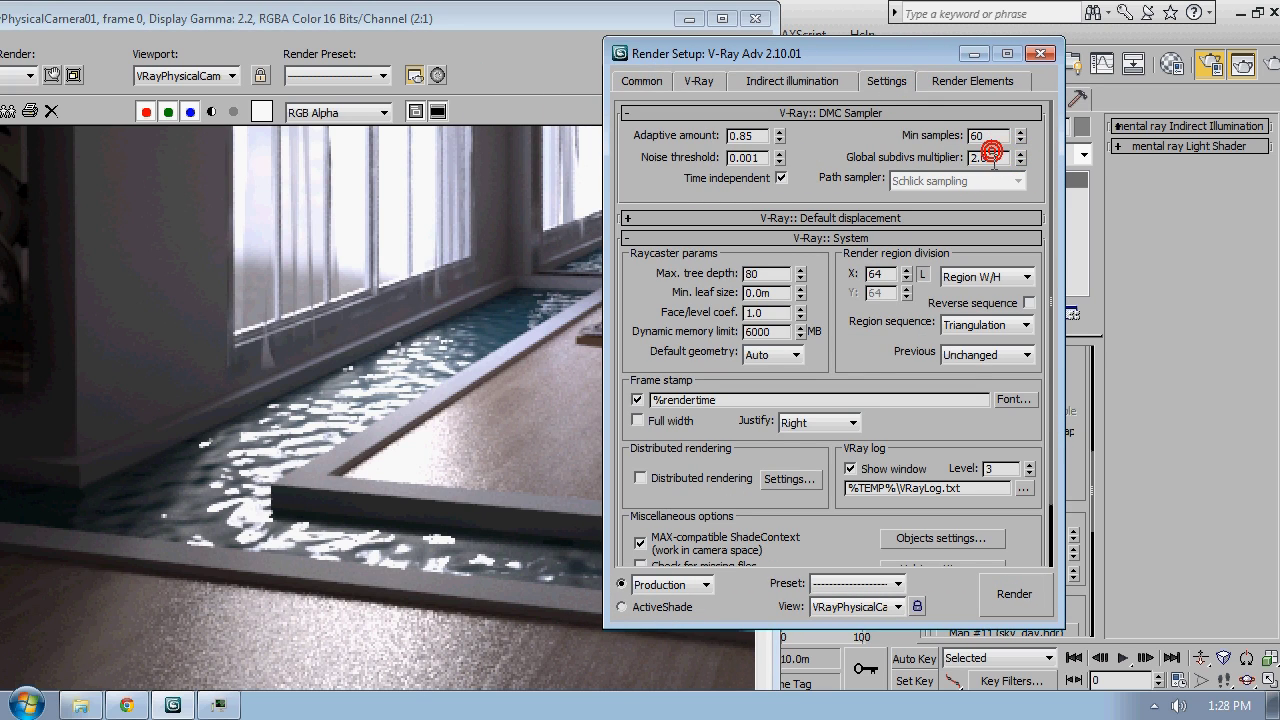
{"action": "left_click", "coordinate": [926, 165]}
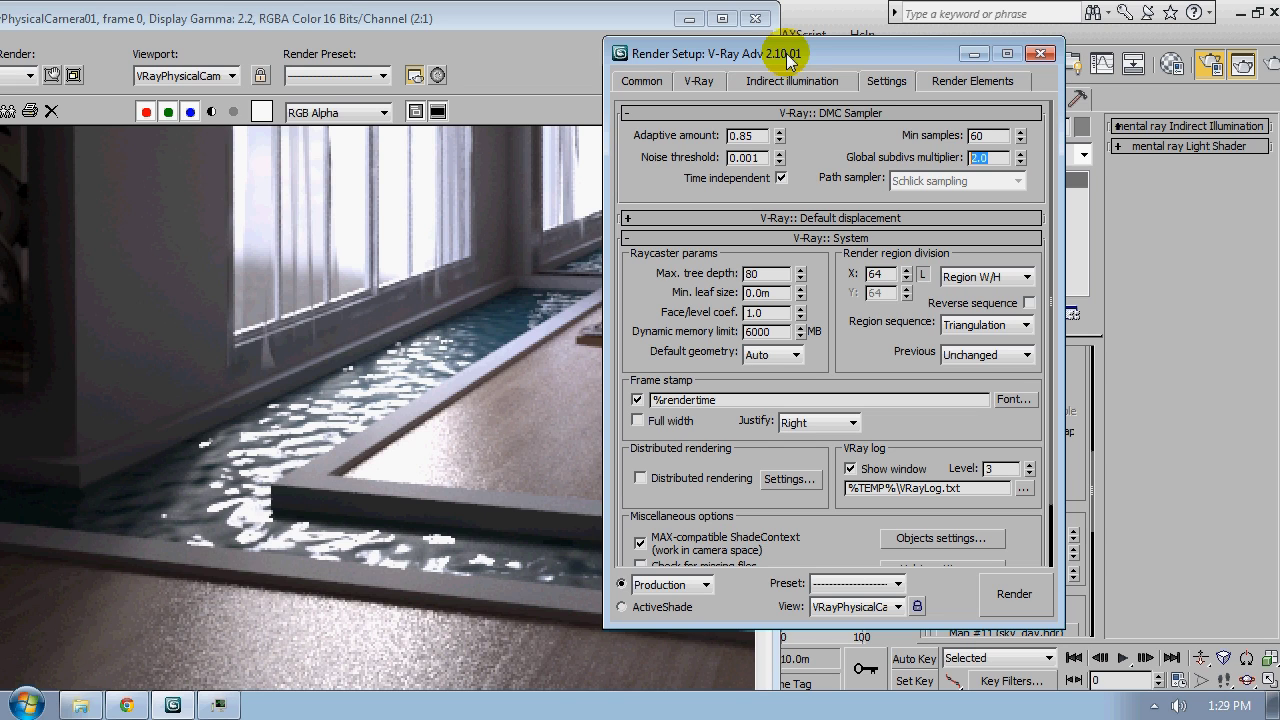
Maximize and restore the rendered bedroom image, then close Render Setup and the frame buffer
{"action": "left_click_drag", "start_coordinate": [793, 53], "coordinate": [873, 68]}
{"action": "left_click", "coordinate": [456, 256]}
{"action": "scroll", "coordinate": [480, 266], "scroll_direction": "down", "scroll_amount": 1}
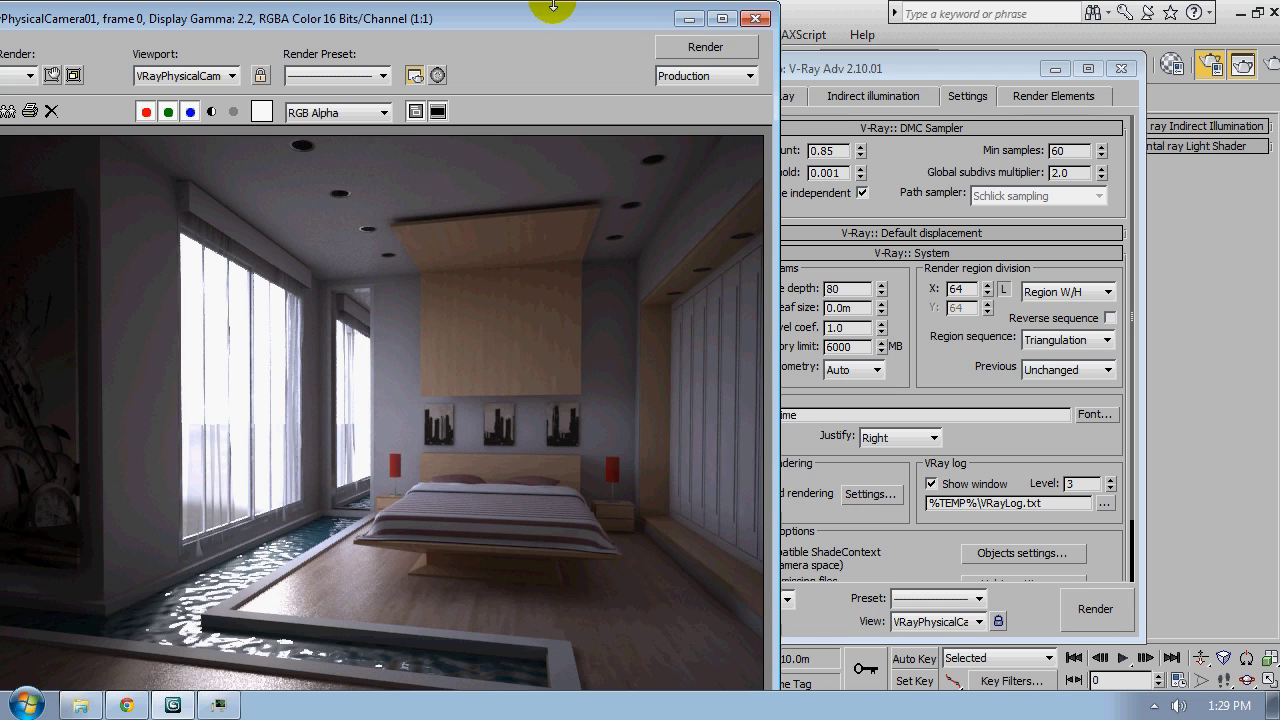
{"action": "left_click_drag", "start_coordinate": [553, 18], "coordinate": [640, 11]}
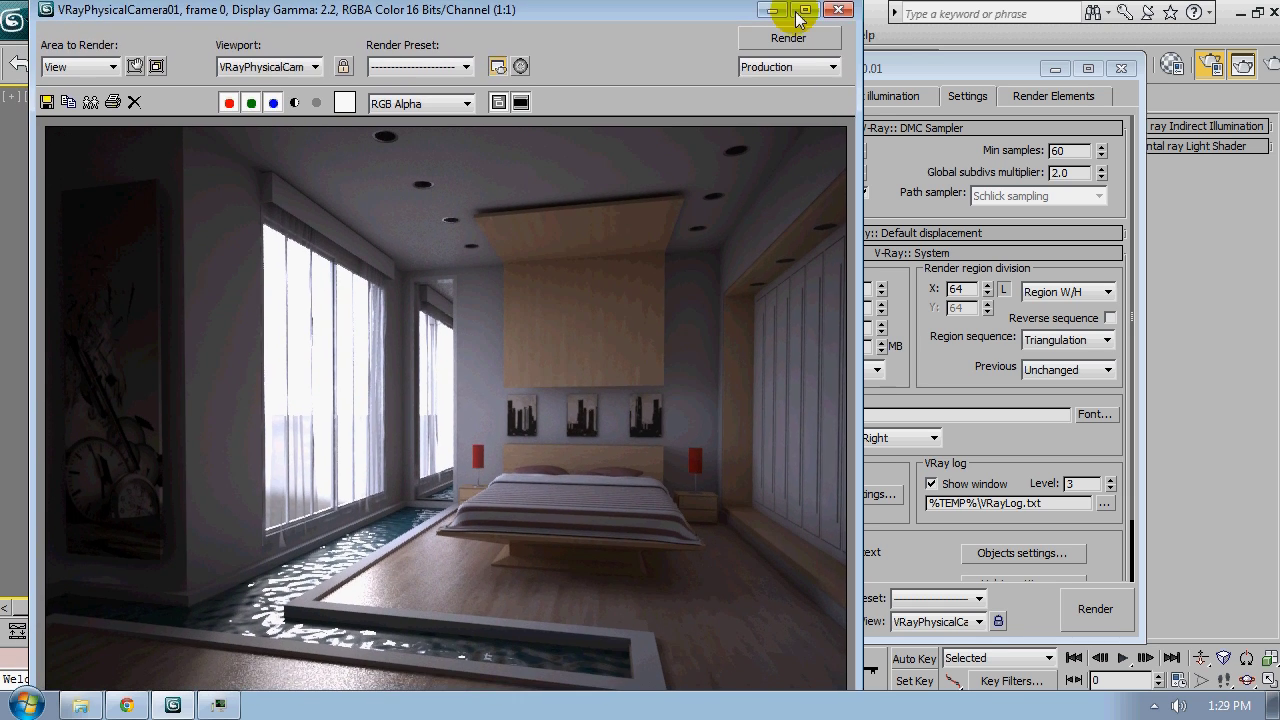
{"action": "double_click", "coordinate": [771, 20]}
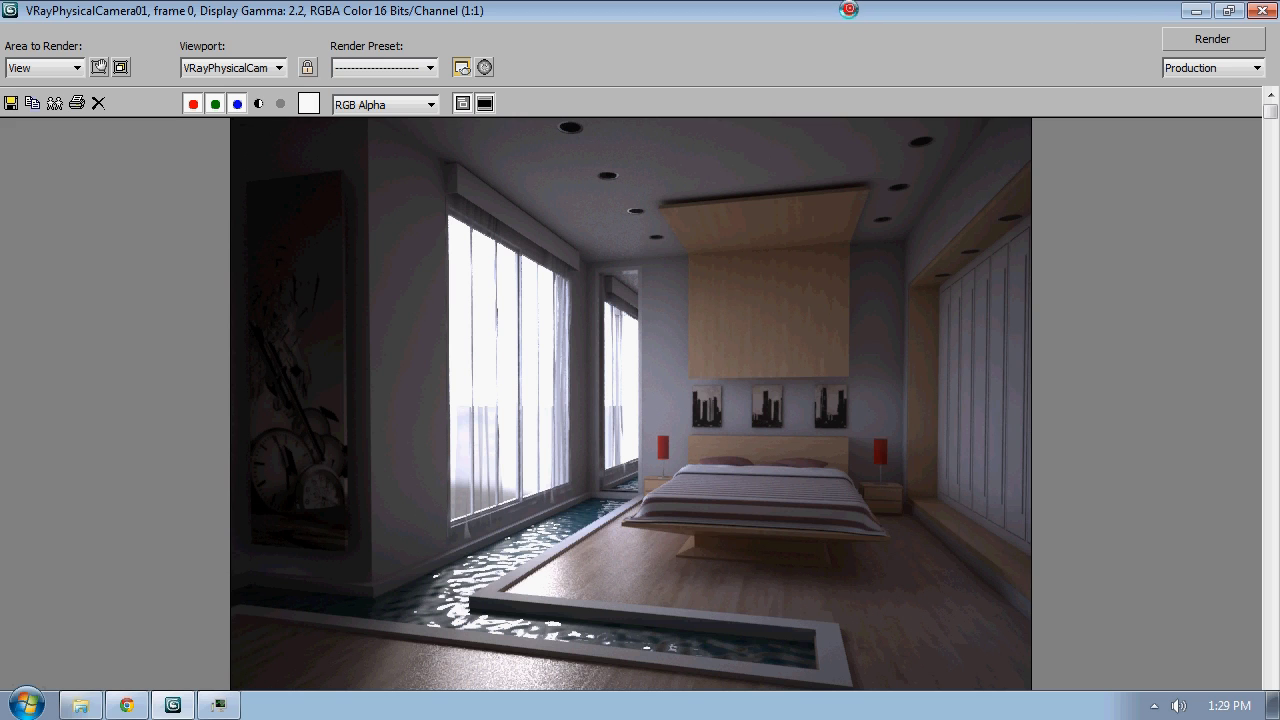
{"action": "double_click", "coordinate": [820, 14]}
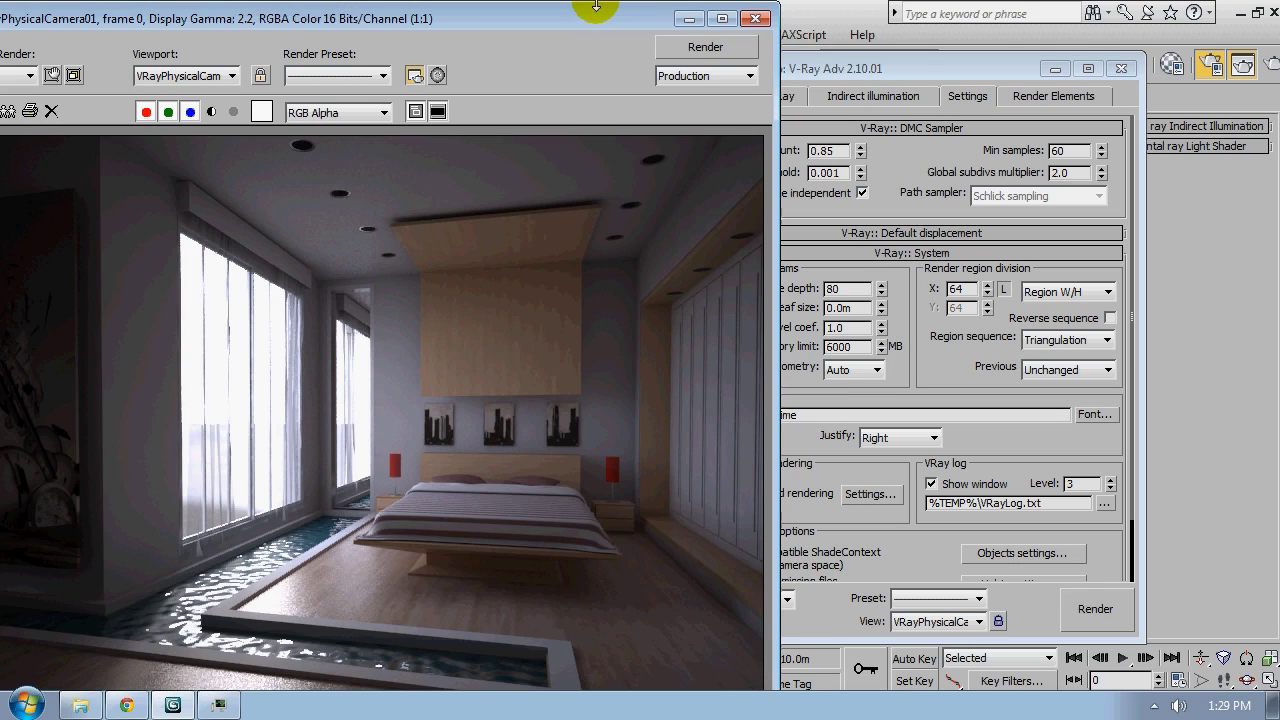
{"action": "left_click_drag", "start_coordinate": [590, 20], "coordinate": [684, 20]}
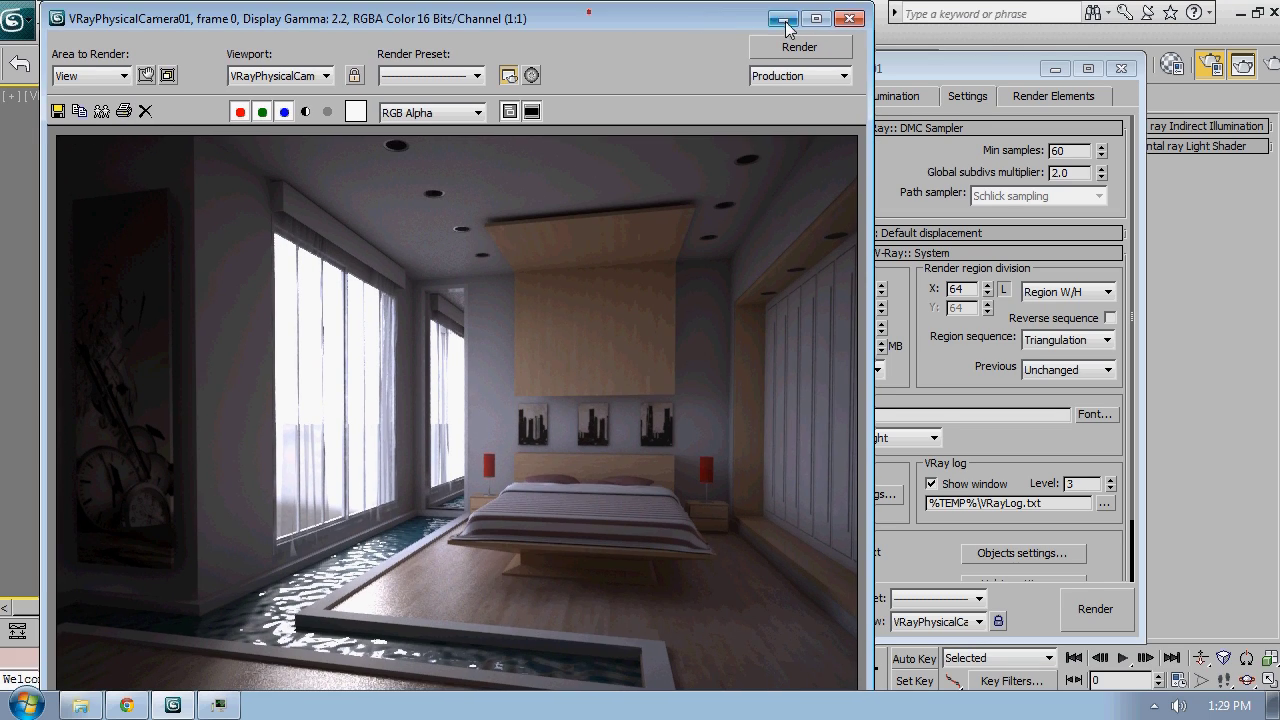
{"action": "left_click", "coordinate": [1118, 70]}
{"action": "left_click", "coordinate": [849, 18]}
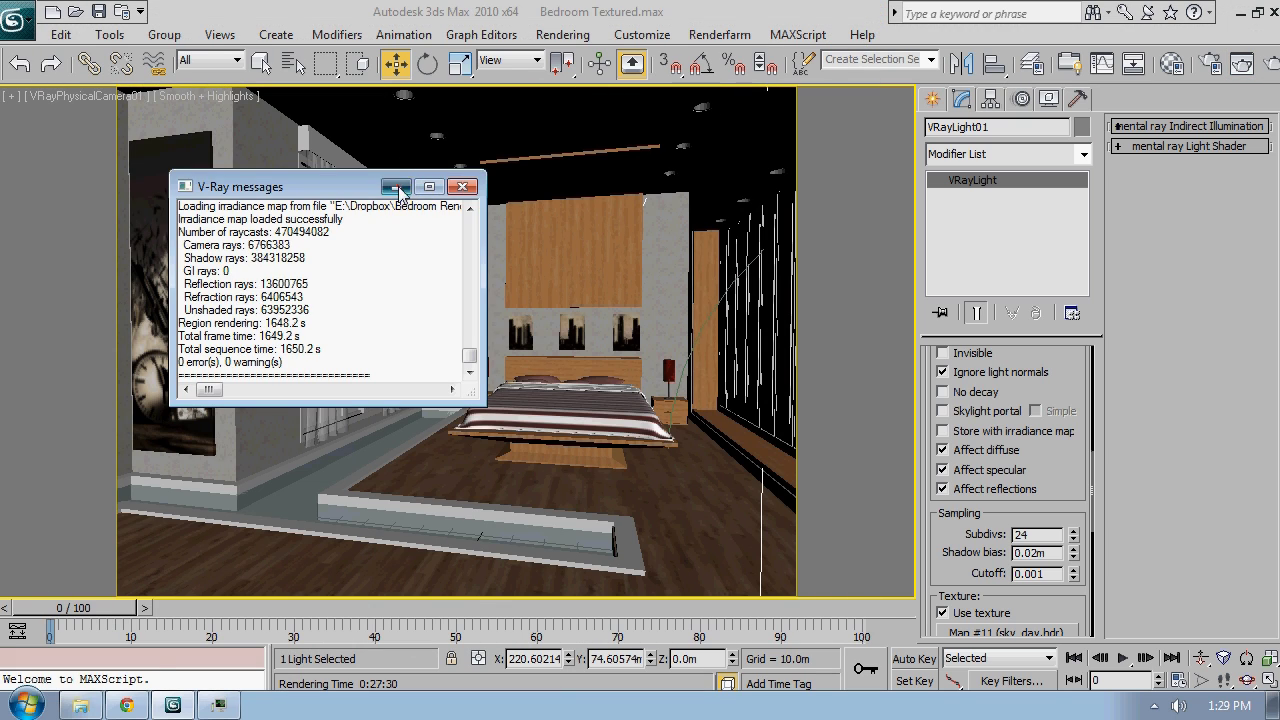
Minimize the V-Ray messages and save the scene as Bedroom DayTime
{"action": "left_click", "coordinate": [396, 187]}
{"action": "left_click", "coordinate": [20, 20]}
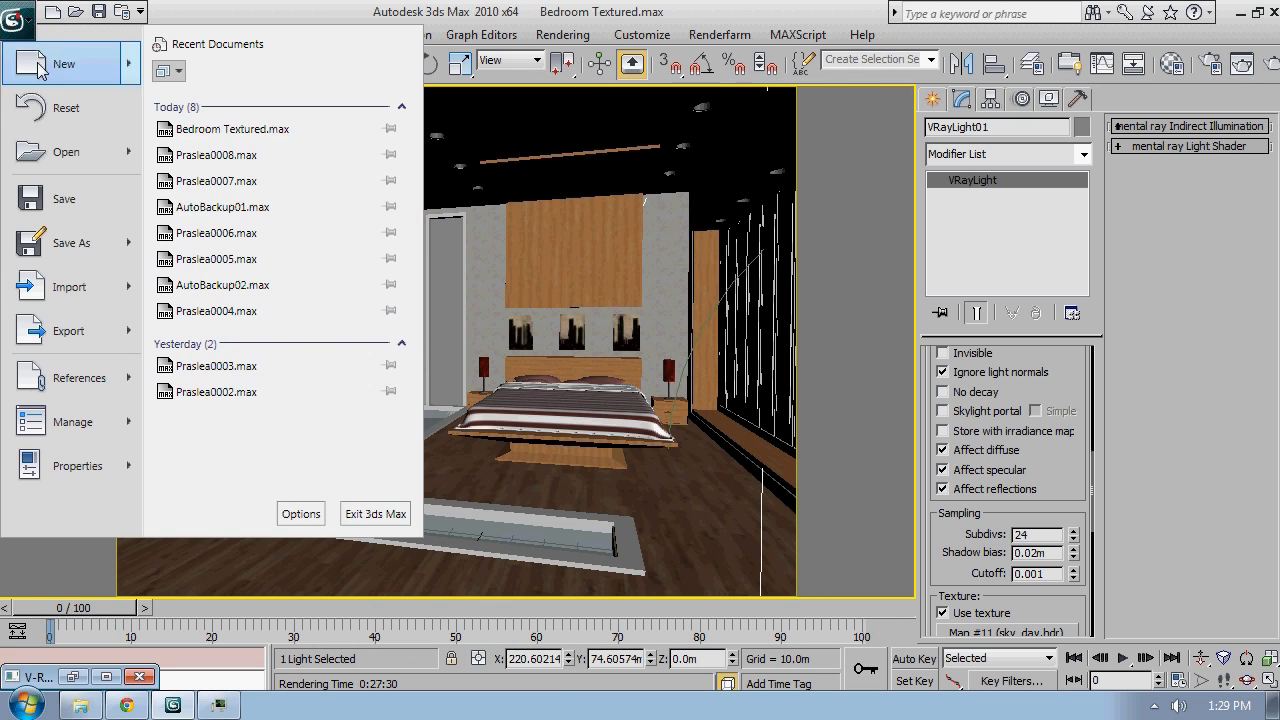
{"action": "left_click", "coordinate": [50, 243]}
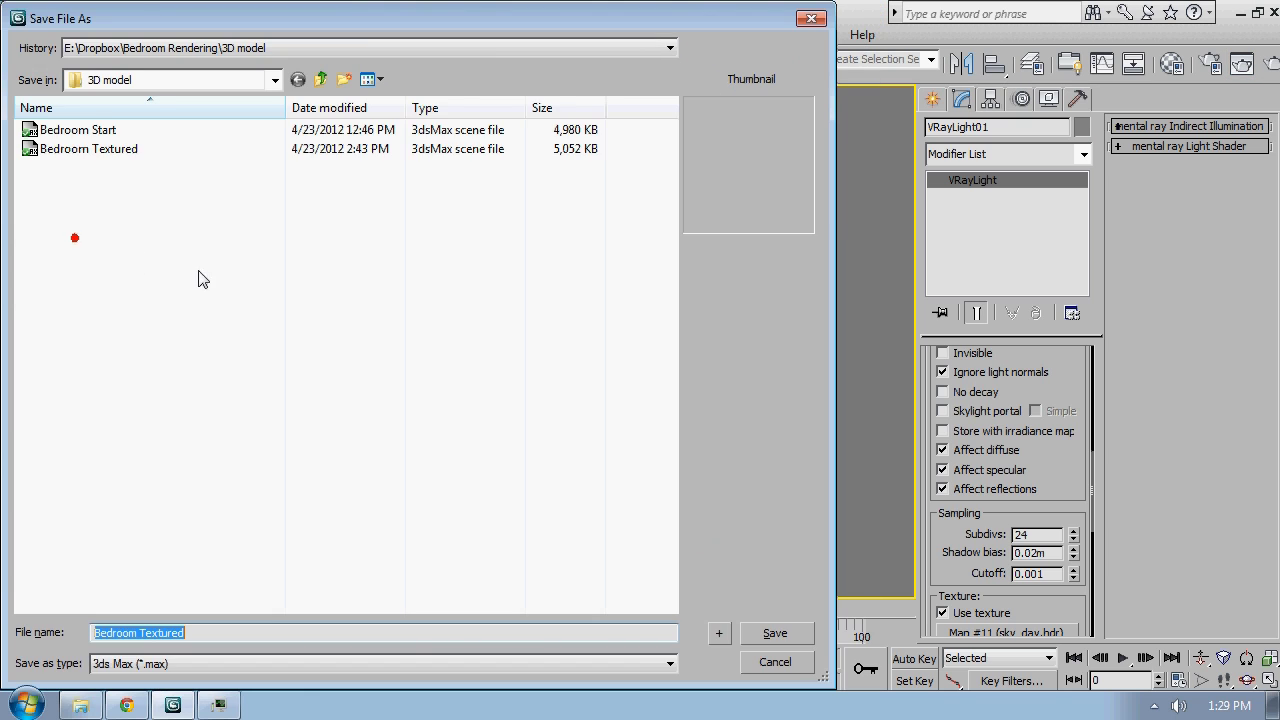
{"action": "double_click", "coordinate": [160, 633]}
{"action": "type", "text": "DayTi"}
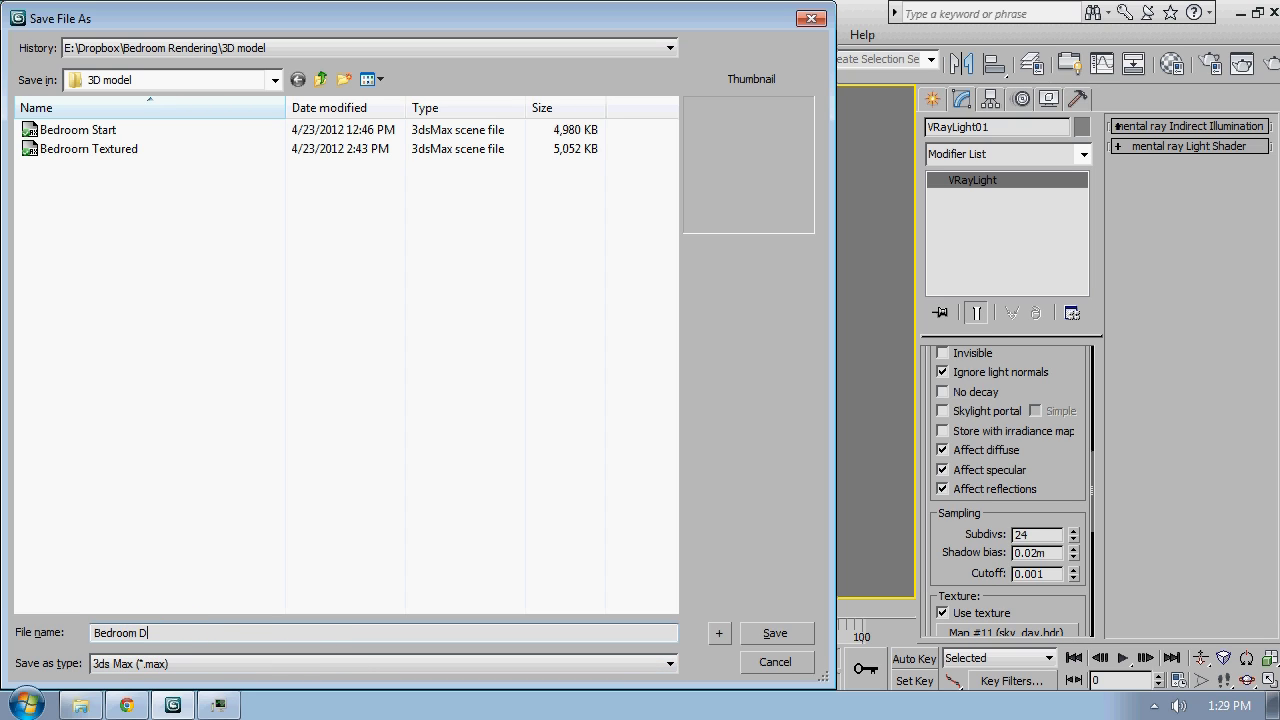
{"action": "type", "text": "me"}
{"action": "key", "text": "Return"}
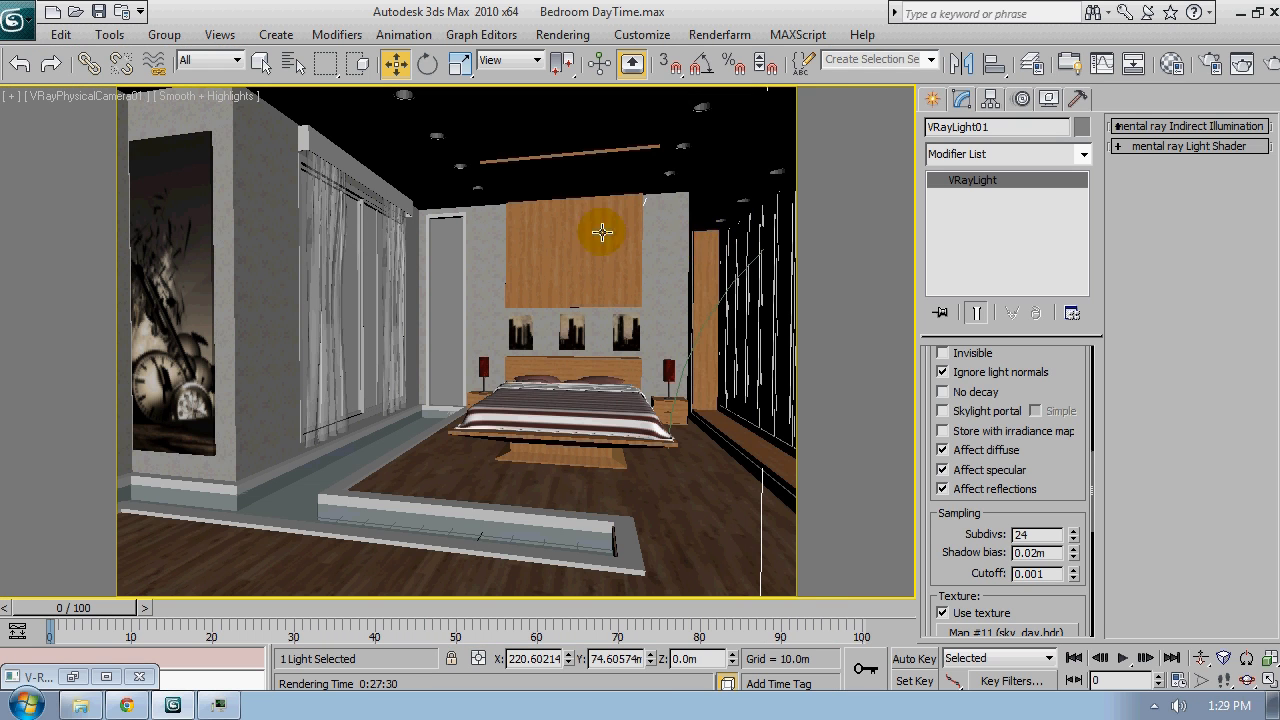
Save another copy of the scene named Bedroom NightTime
{"action": "left_click", "coordinate": [17, 19]}
{"action": "left_click", "coordinate": [70, 243]}
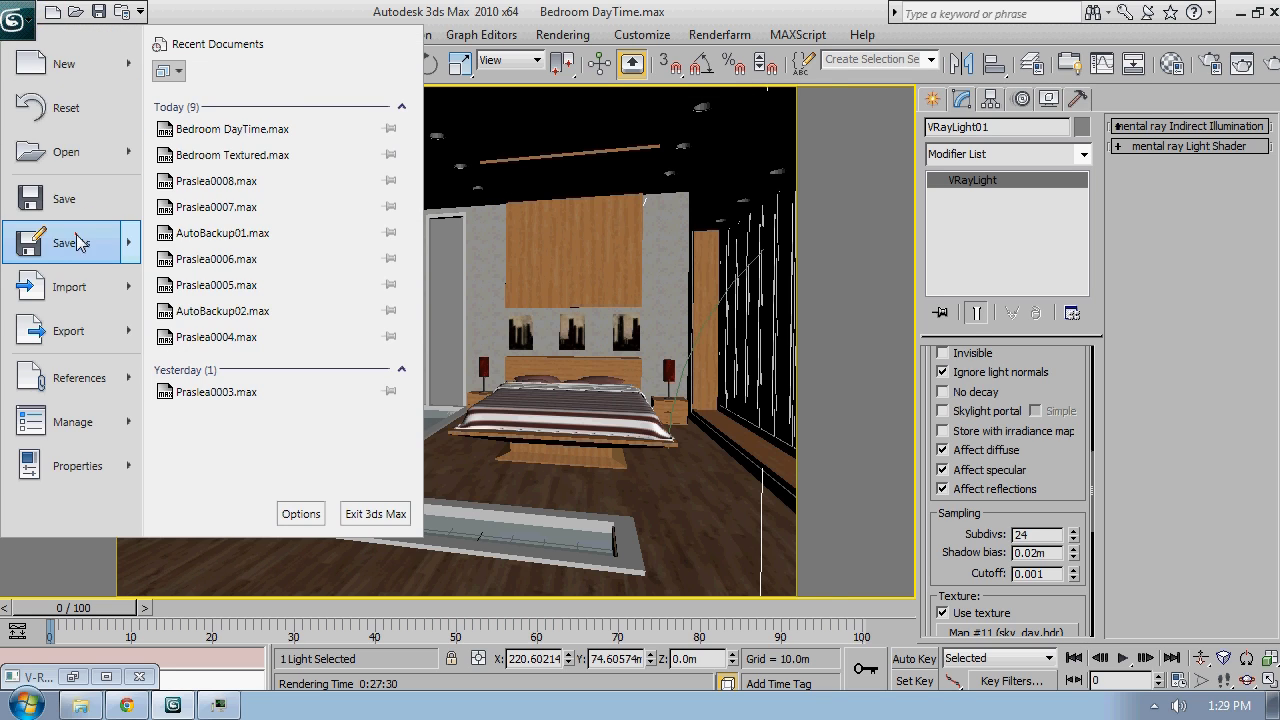
{"action": "left_click_drag", "start_coordinate": [181, 633], "coordinate": [139, 648]}
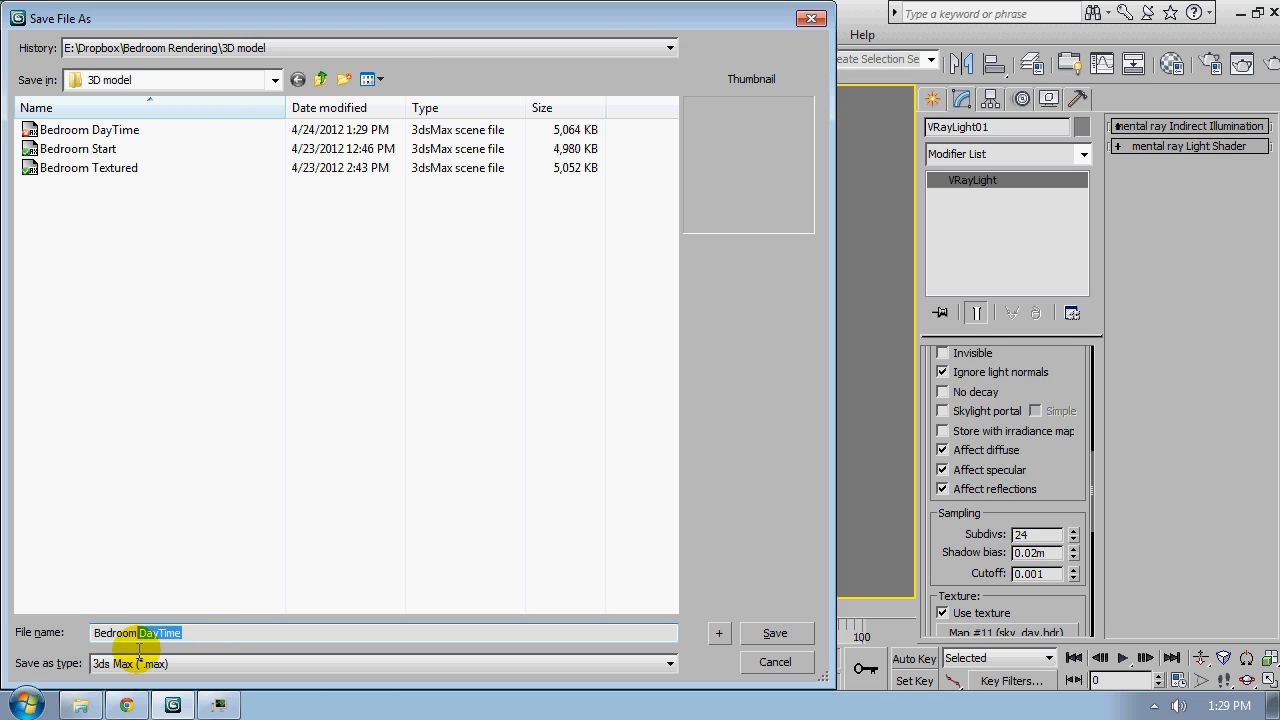
{"action": "left_click", "coordinate": [140, 634]}
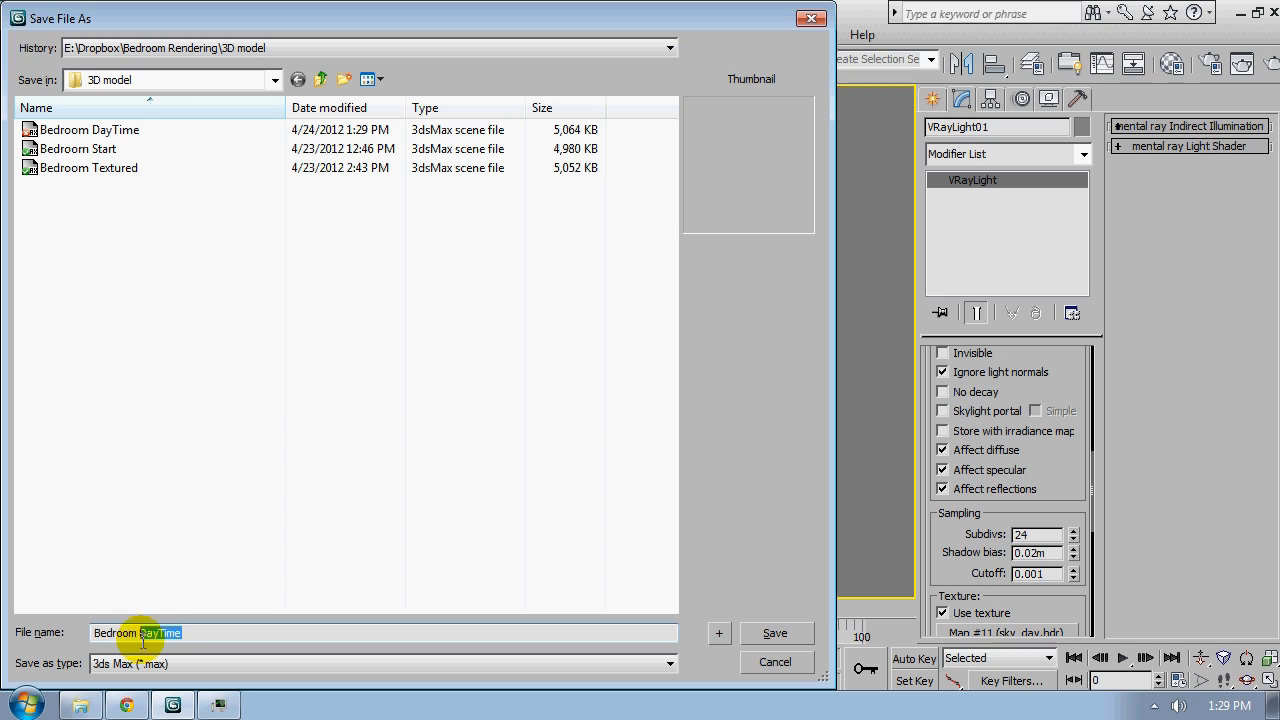
{"action": "left_click_drag", "start_coordinate": [140, 637], "coordinate": [161, 636]}
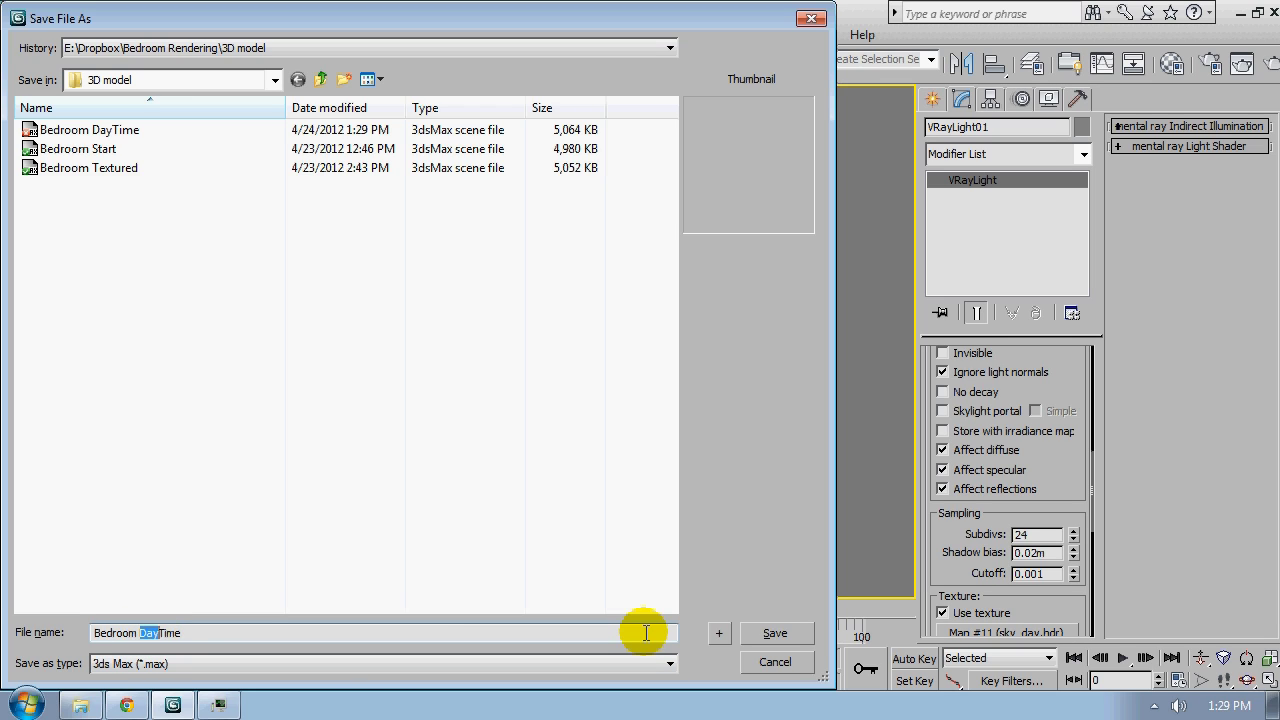
{"action": "type", "text": "Night"}
{"action": "key", "text": "Return"}
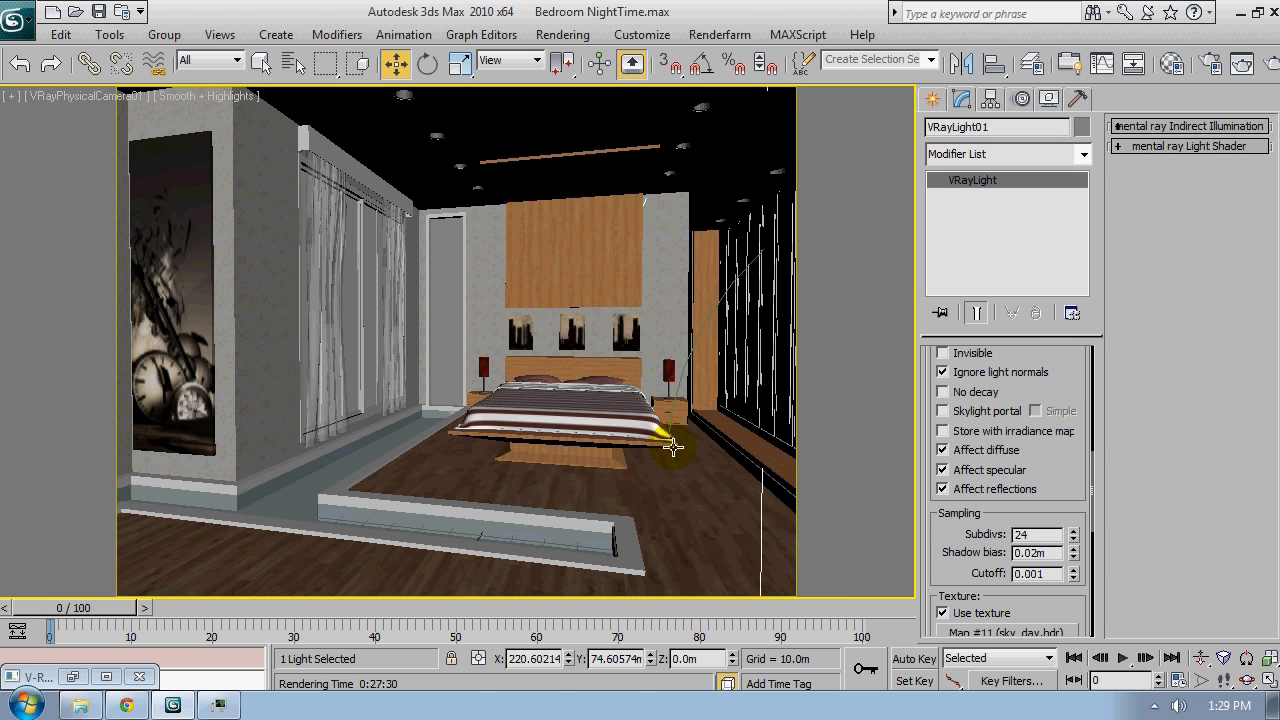
Deselect VRayLight01 and orbit the free Perspective view round to face the bed and curtained window
{"action": "key", "text": "p"}
{"action": "scroll", "coordinate": [649, 433], "scroll_direction": "down", "scroll_amount": 8}
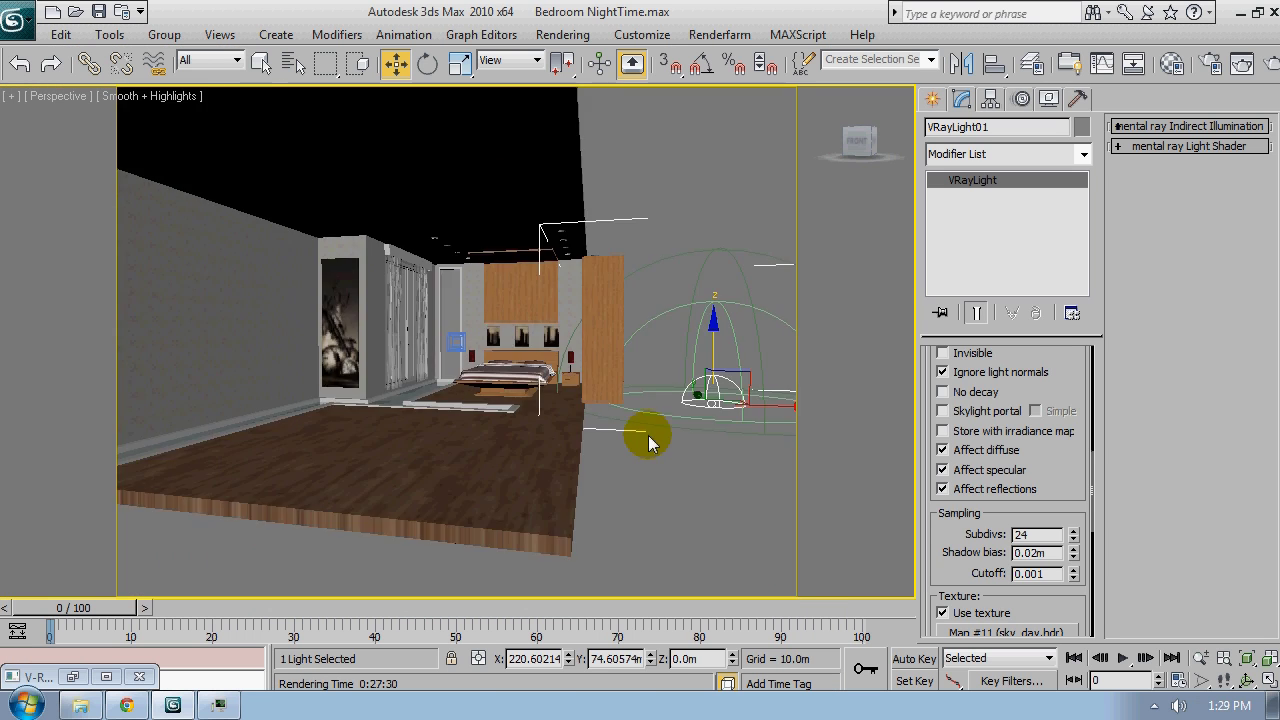
{"action": "middle_click_drag", "start_coordinate": [591, 323], "coordinate": [531, 337], "text": "alt"}
{"action": "scroll", "coordinate": [568, 400], "scroll_direction": "up", "scroll_amount": 3}
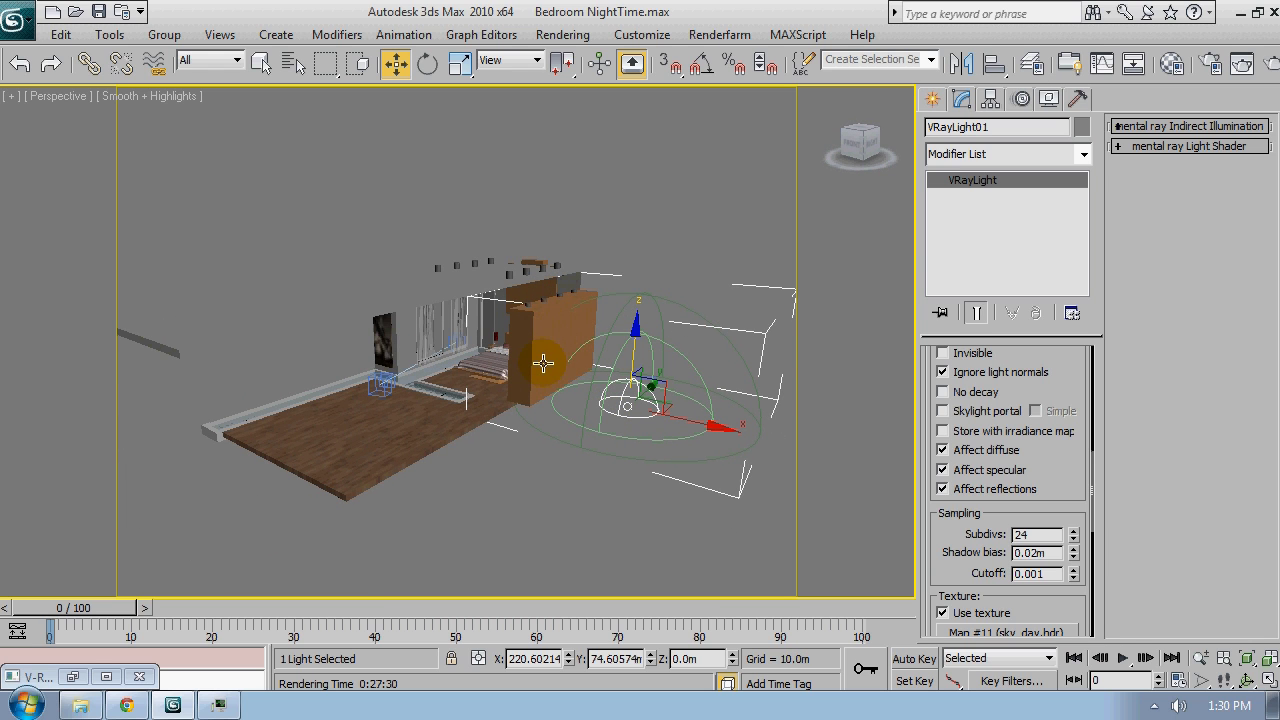
{"action": "middle_click_drag", "start_coordinate": [548, 474], "coordinate": [558, 437], "text": "alt"}
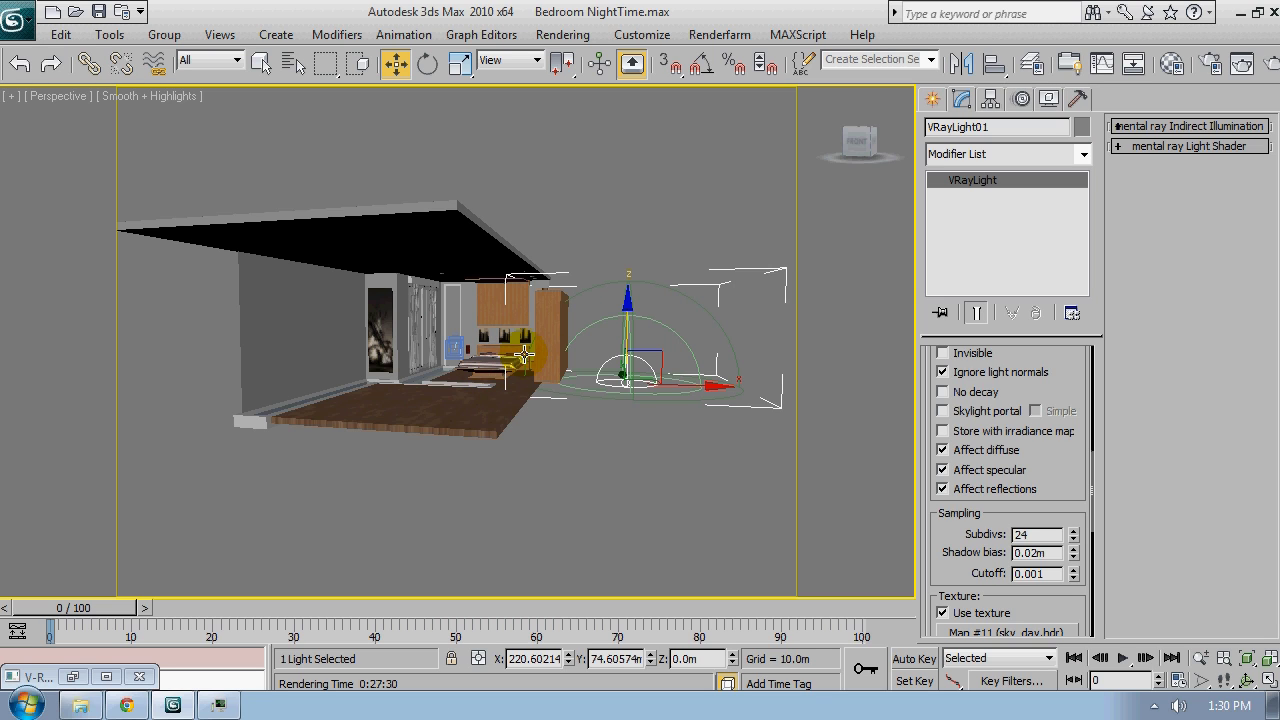
{"action": "scroll", "coordinate": [524, 354], "scroll_direction": "up", "scroll_amount": 3}
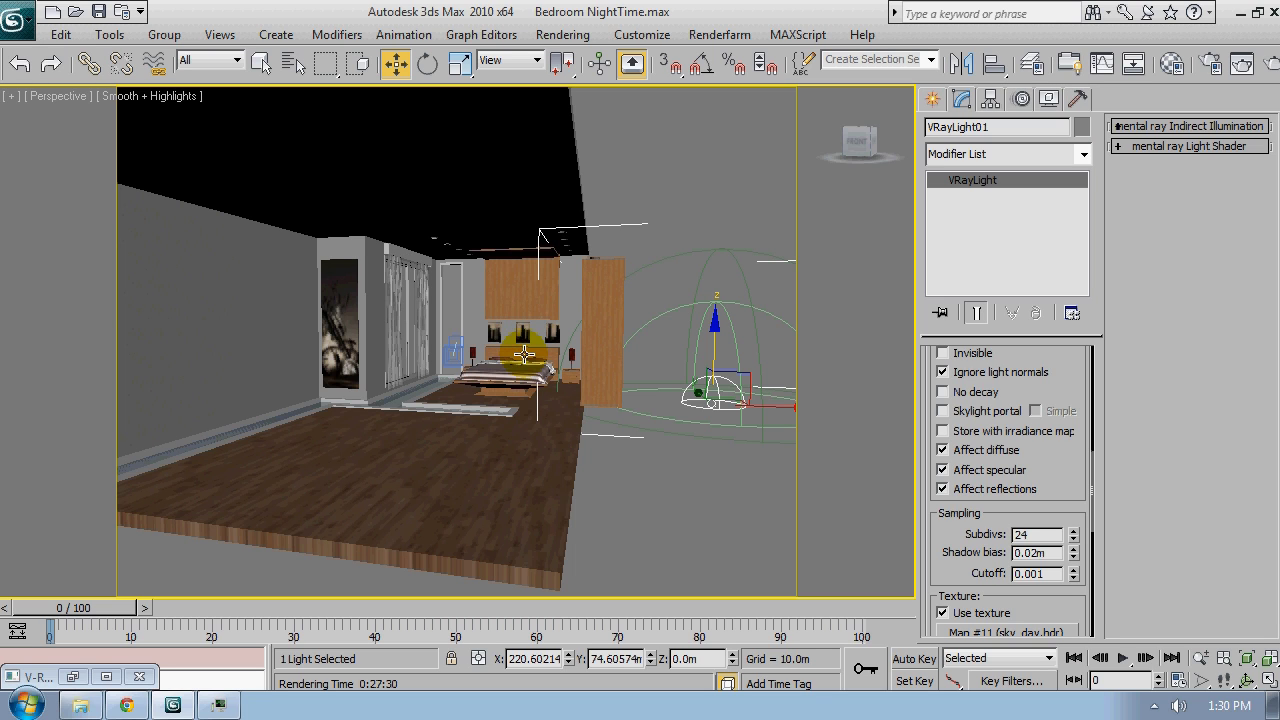
{"action": "middle_click_drag", "start_coordinate": [530, 358], "coordinate": [600, 403], "text": "alt"}
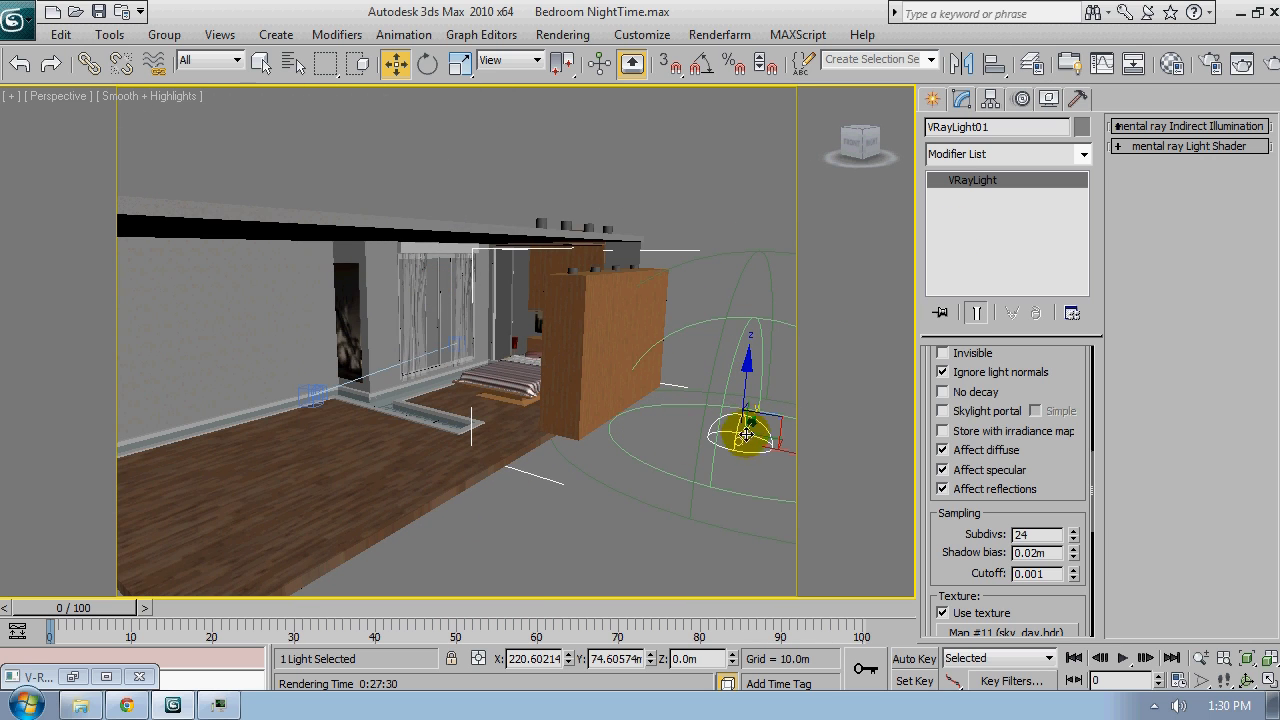
{"action": "left_click", "coordinate": [671, 486]}
{"action": "middle_click_drag", "start_coordinate": [457, 414], "coordinate": [546, 398], "text": "alt"}
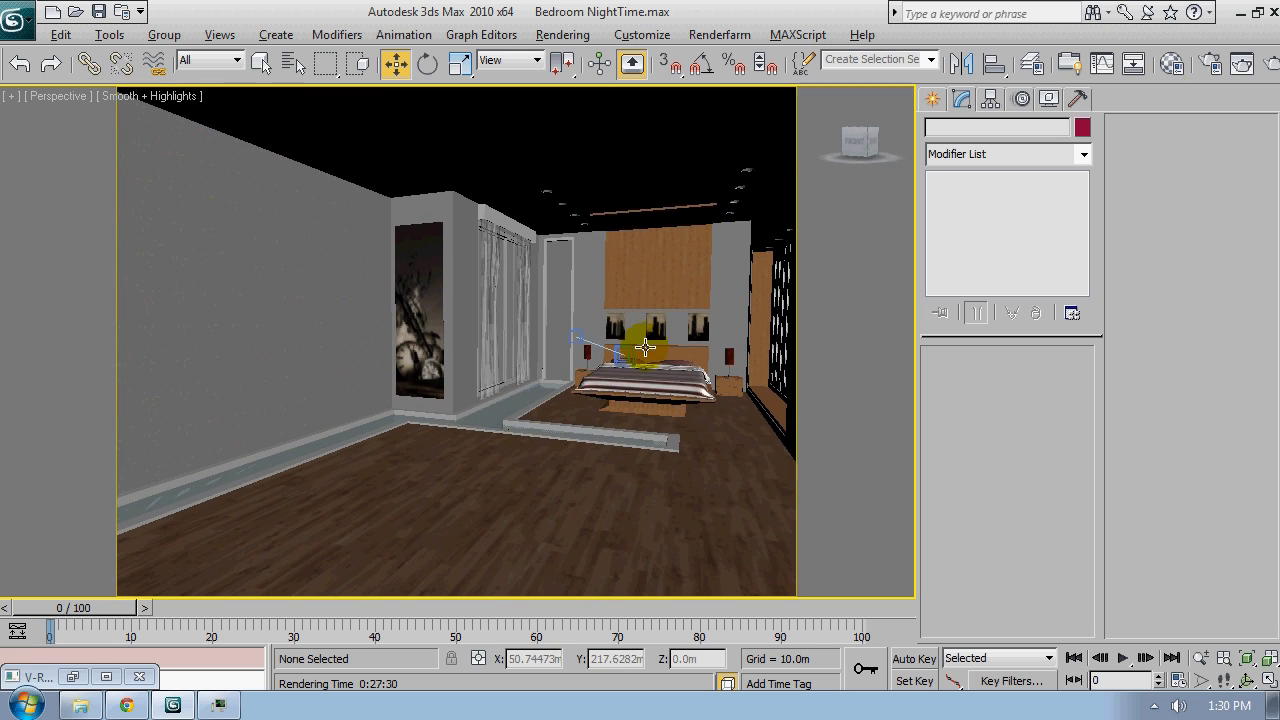
Load sky_night.hdr into the Map #11 sky Bitmap in the Material Editor
{"action": "left_click", "coordinate": [1168, 66]}
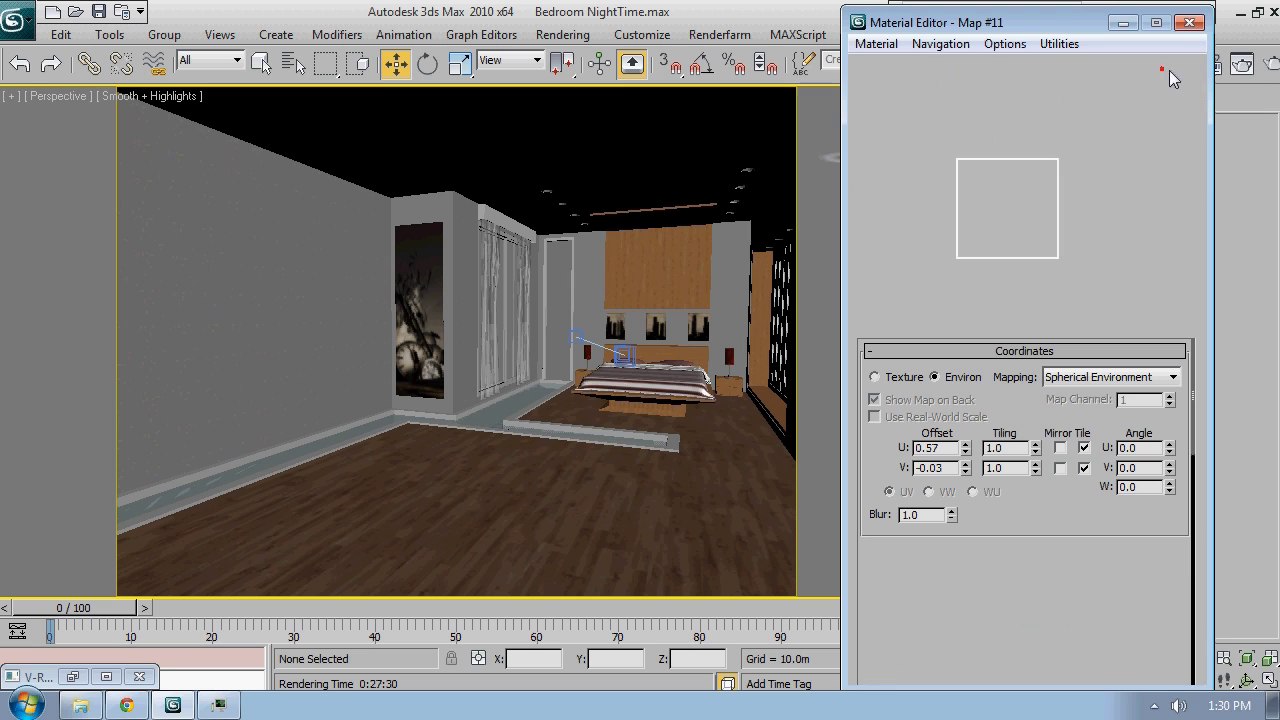
{"action": "left_click_drag", "start_coordinate": [975, 20], "coordinate": [526, 16]}
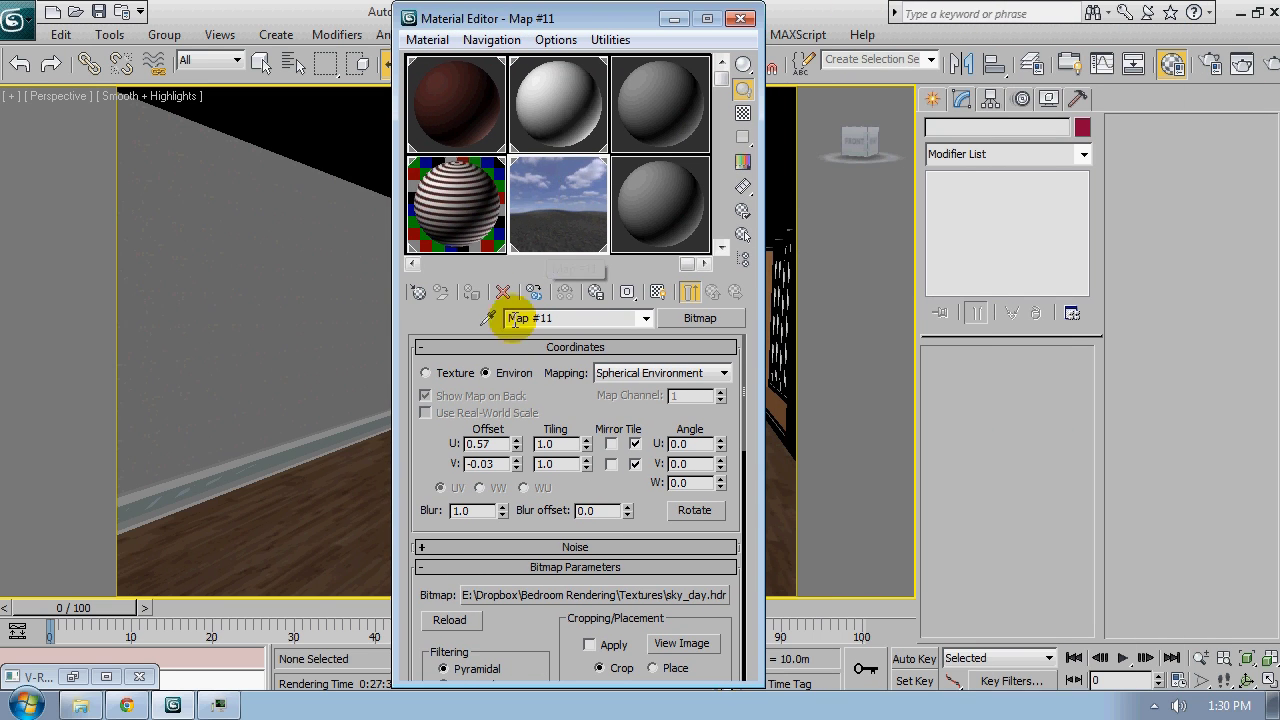
{"action": "left_click_drag", "start_coordinate": [424, 456], "coordinate": [424, 390]}
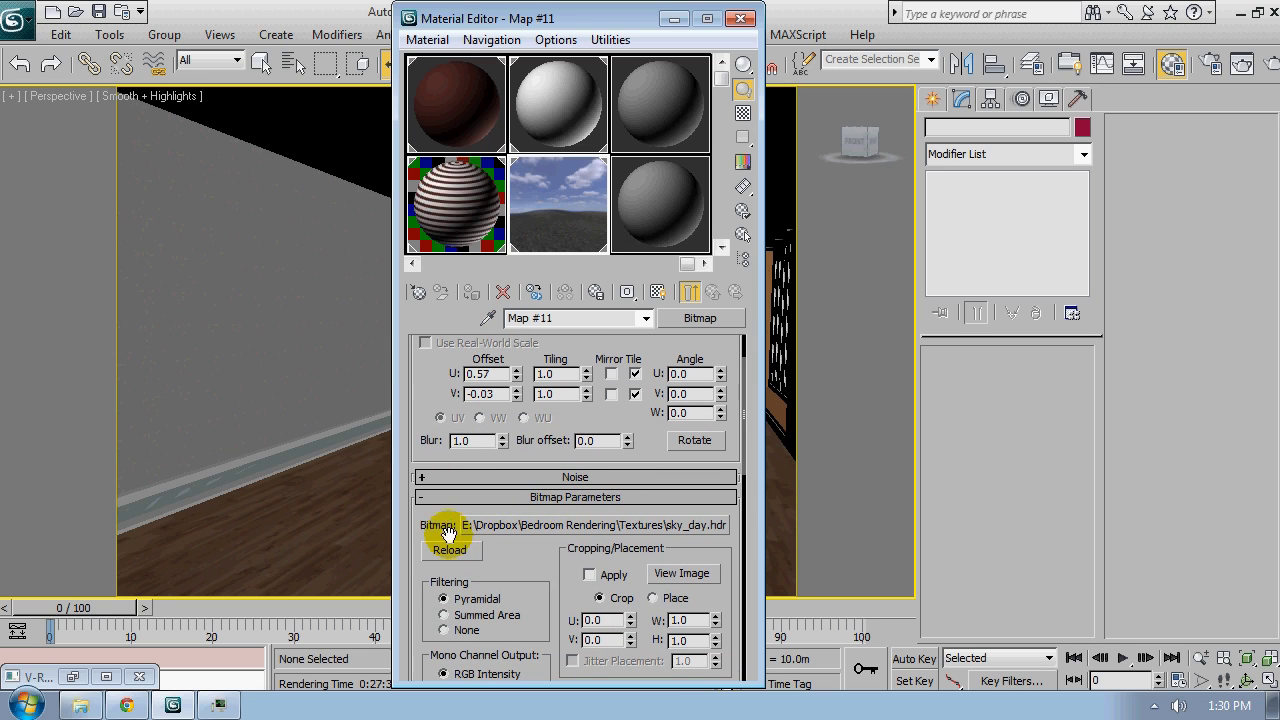
{"action": "left_click", "coordinate": [573, 525]}
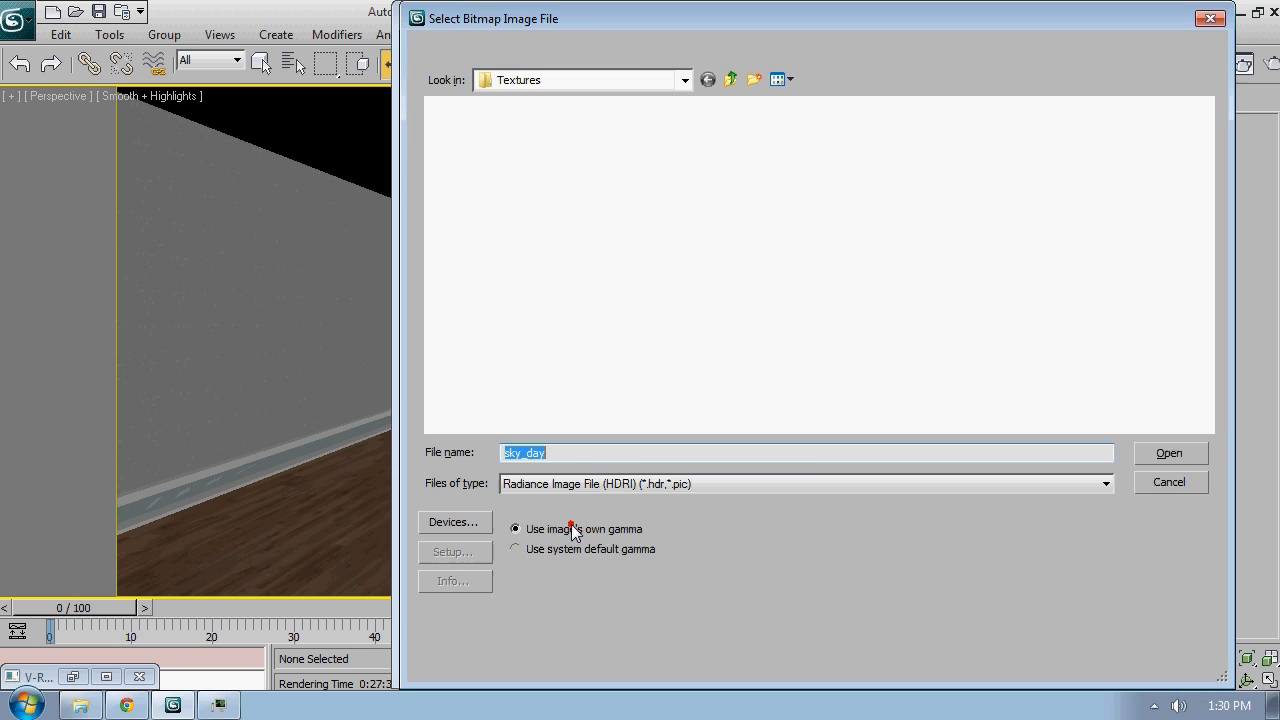
{"action": "left_click", "coordinate": [578, 203]}
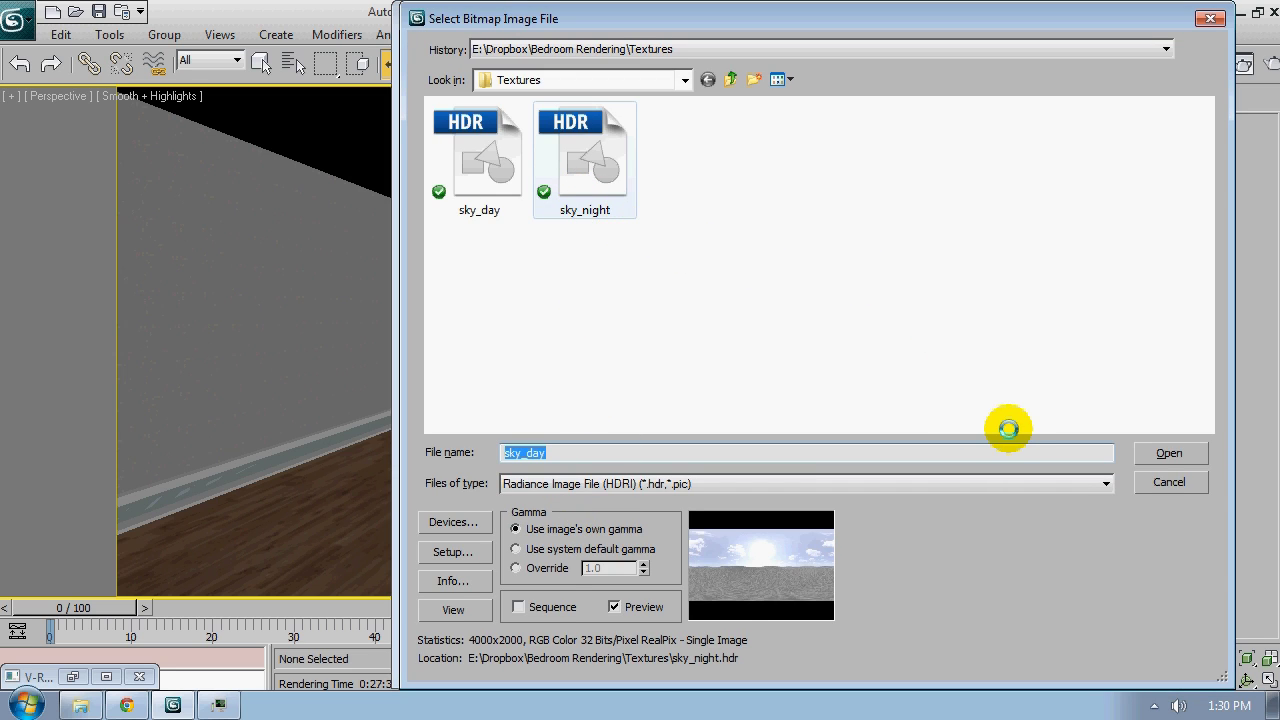
{"action": "left_click", "coordinate": [1155, 452]}
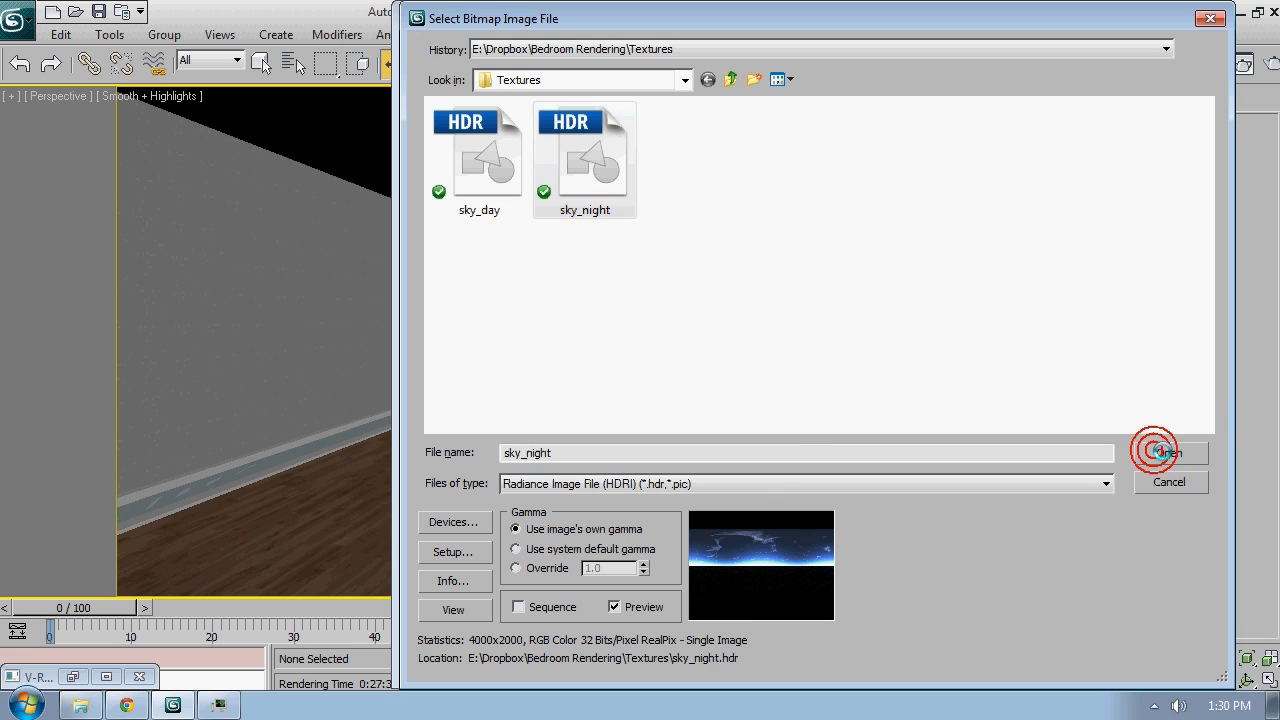
{"action": "left_click", "coordinate": [775, 434]}
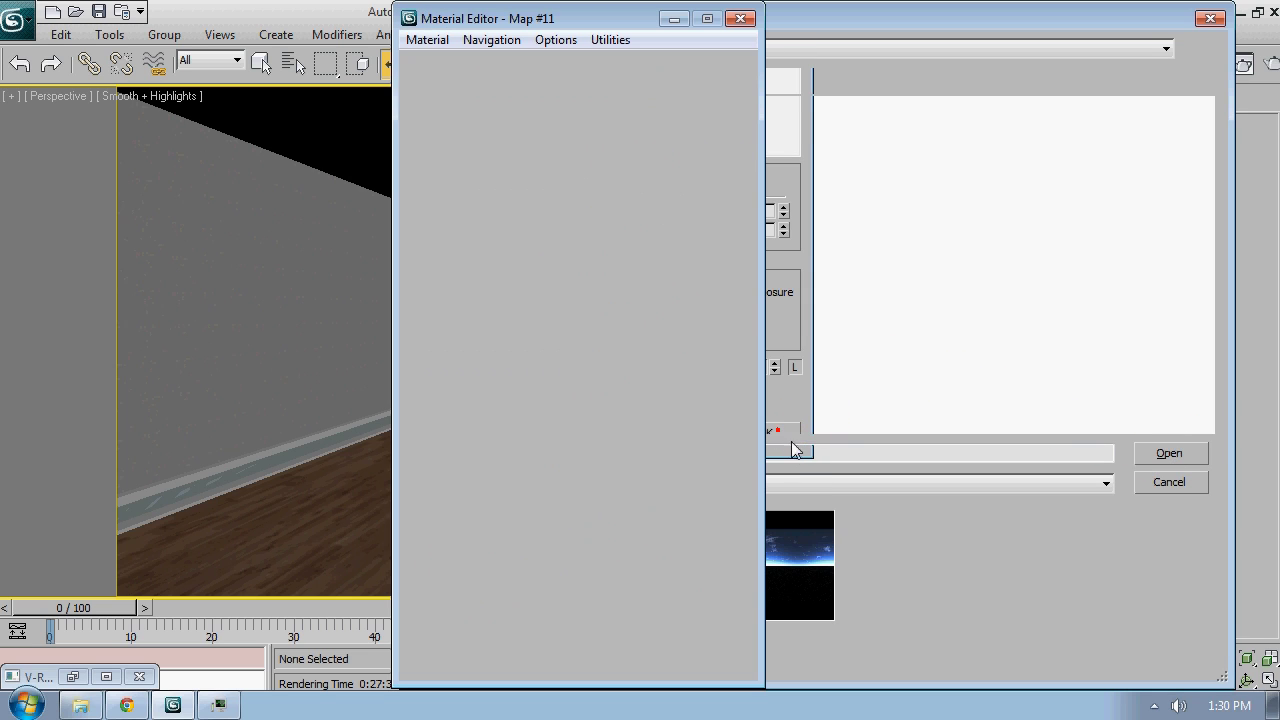
{"action": "left_click", "coordinate": [791, 477]}
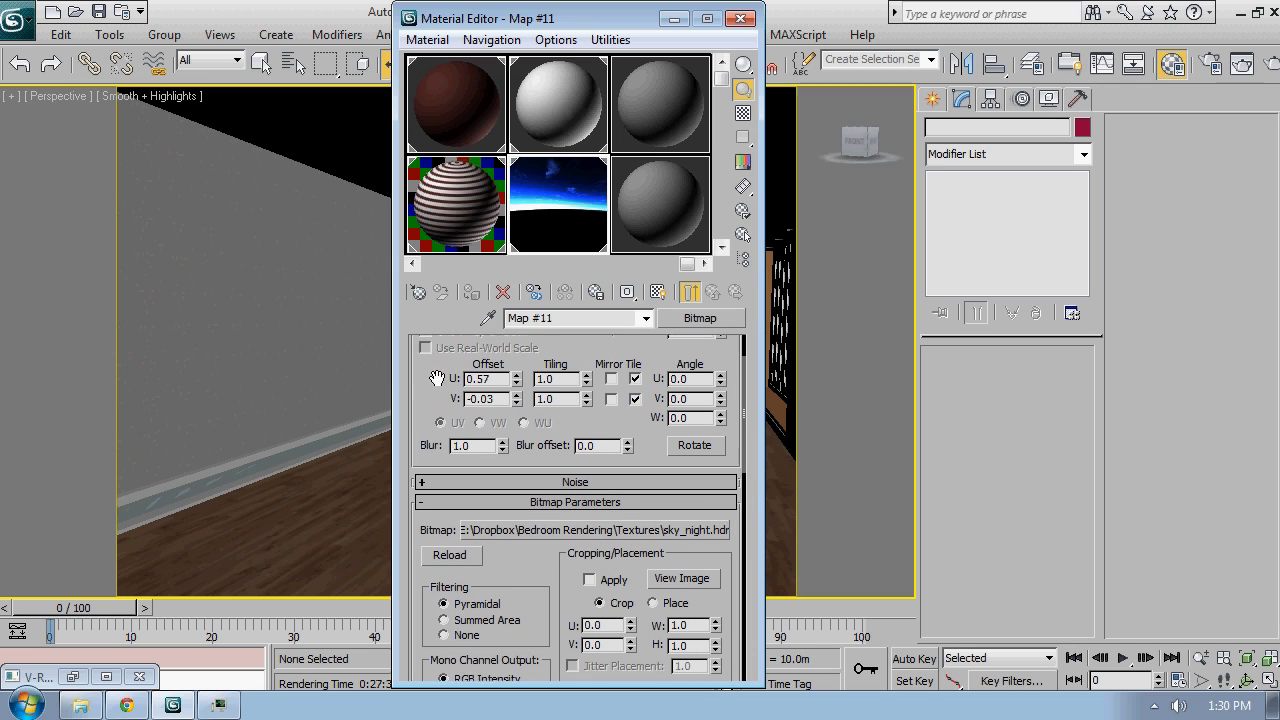
Reset the sky bitmap's U and V offsets to 0.0
{"action": "left_click_drag", "start_coordinate": [437, 378], "coordinate": [437, 396]}
{"action": "double_click", "coordinate": [478, 417]}
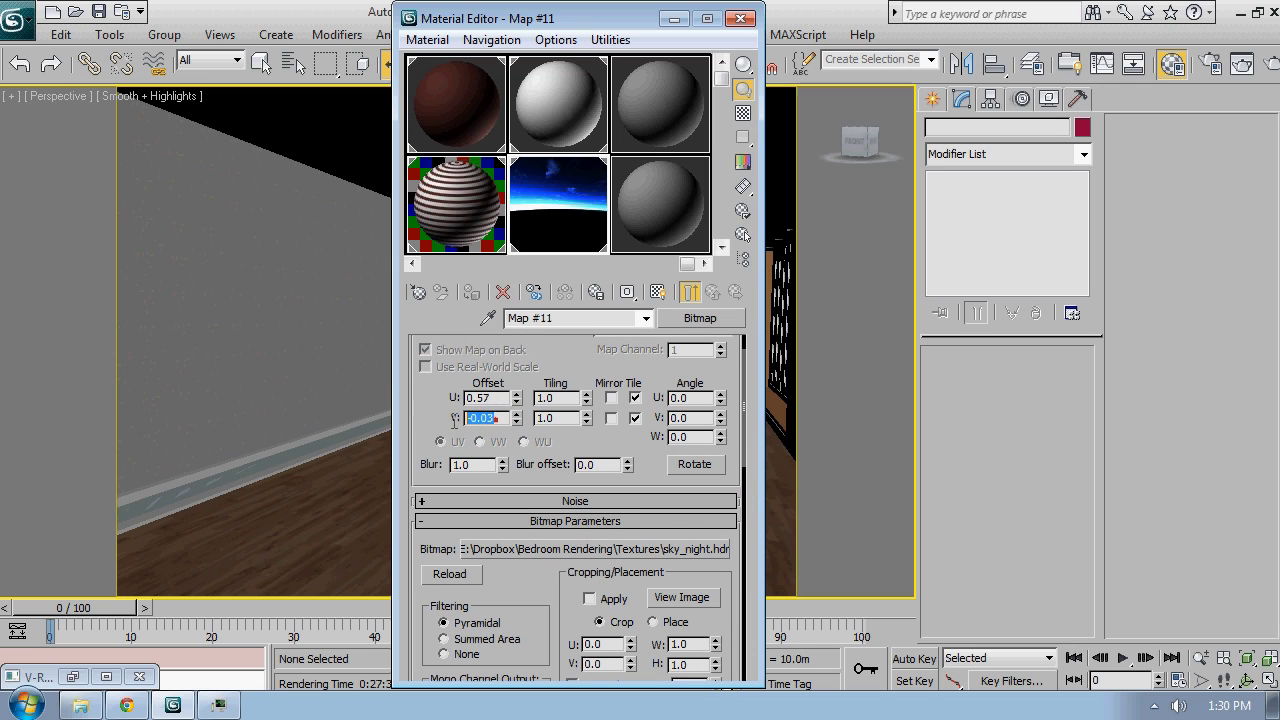
{"action": "right_click", "coordinate": [516, 420]}
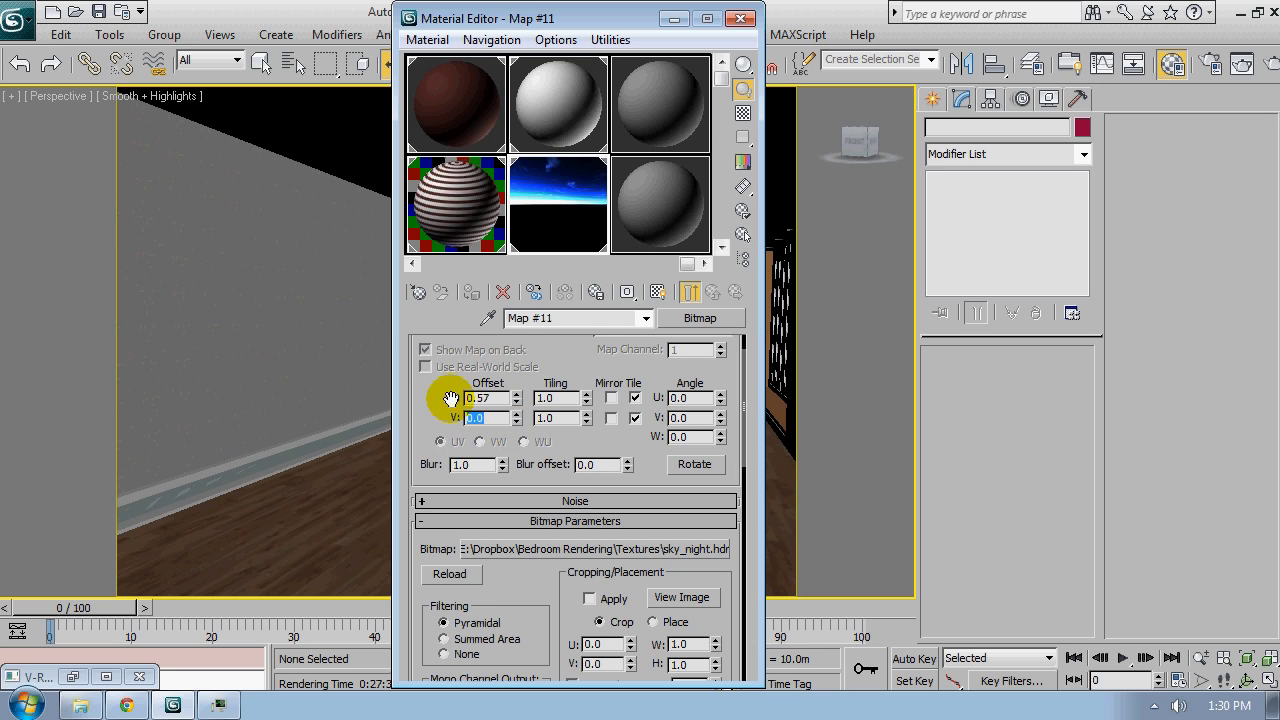
{"action": "right_click", "coordinate": [516, 398]}
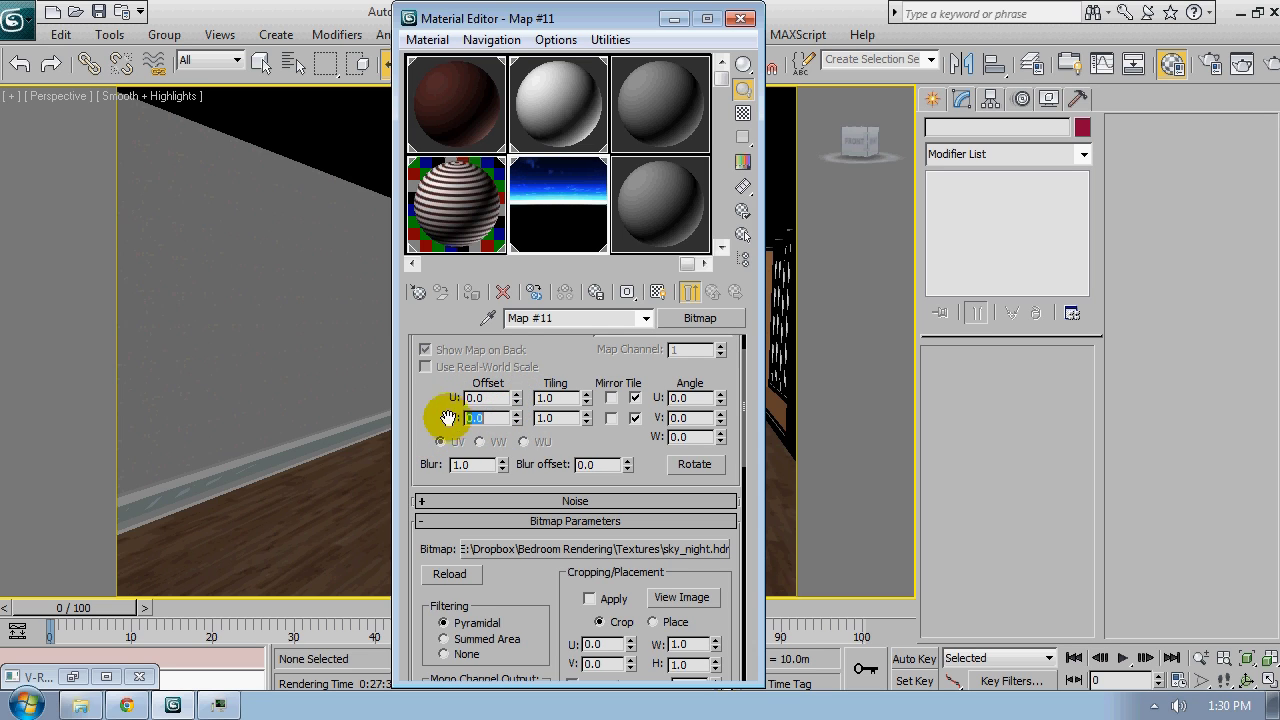
{"action": "scroll", "coordinate": [503, 451], "scroll_direction": "down", "scroll_amount": 10}
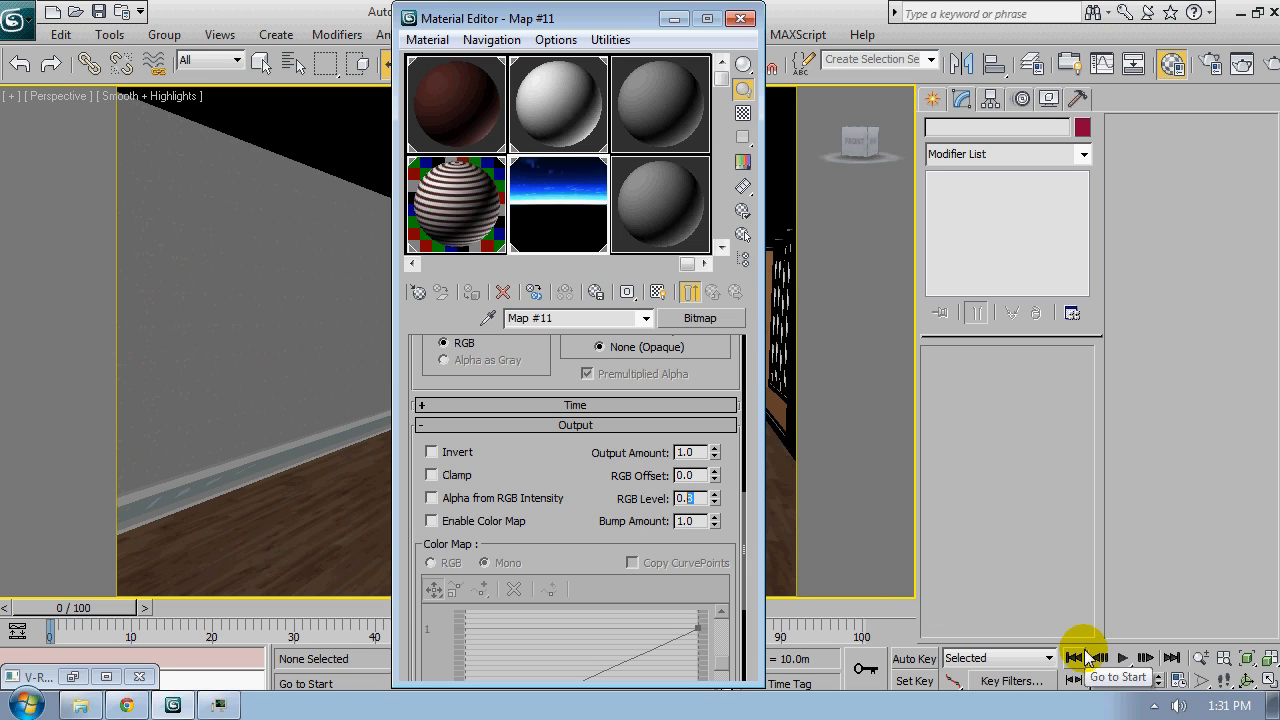
Set the sky bitmap's output RGB Level to 0.8 and RGB Offset to -0.3
{"action": "type", "text": "5"}
{"action": "key", "text": "Return"}
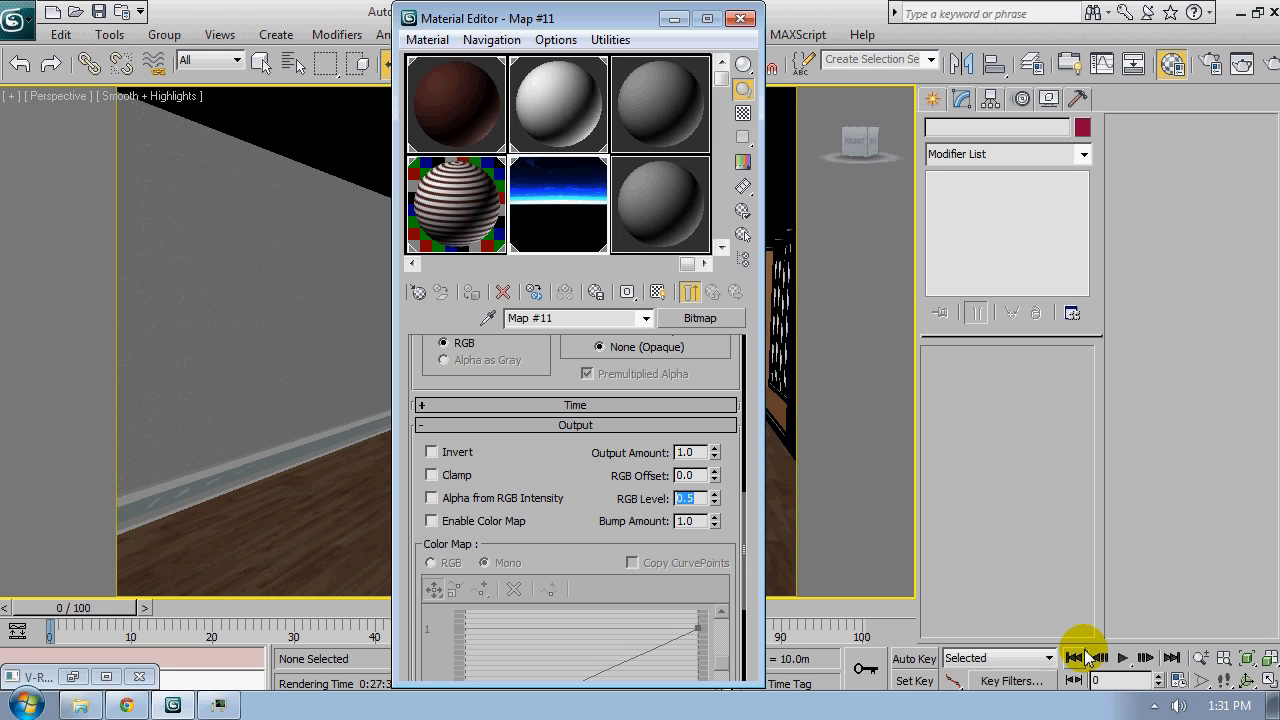
{"action": "type", "text": "2"}
{"action": "key", "text": "Return"}
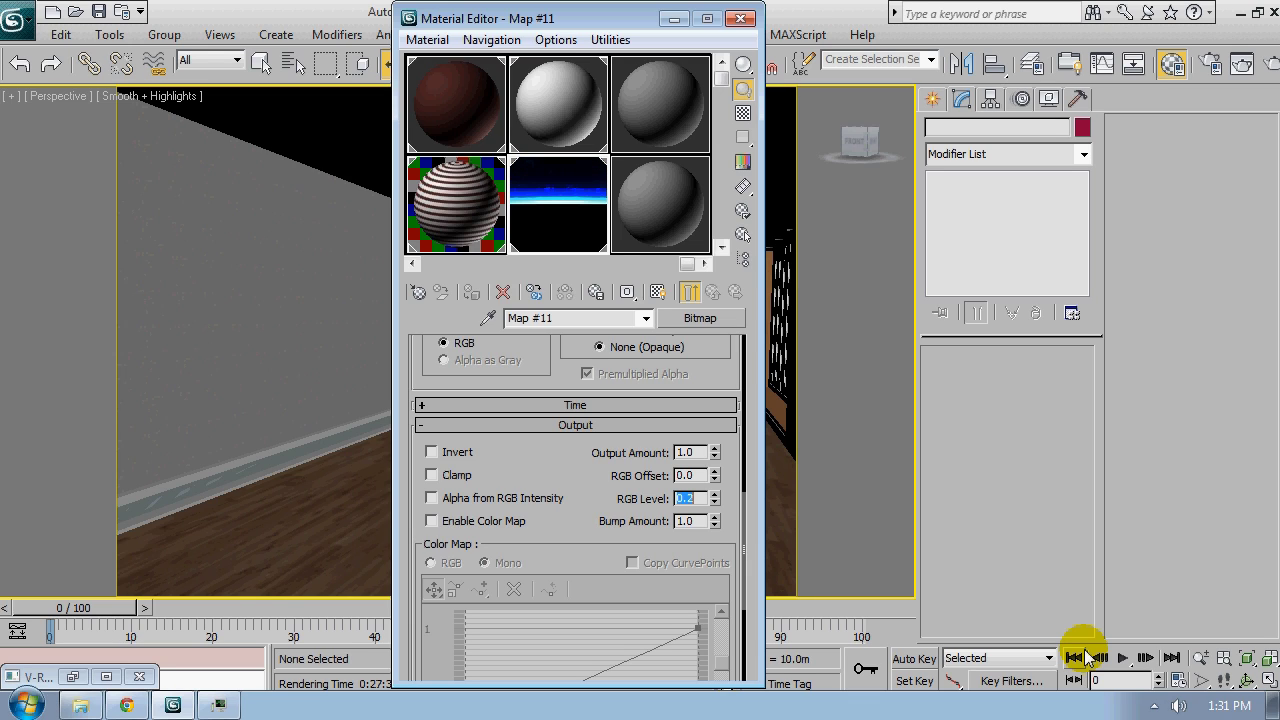
{"action": "key", "text": "BackSpace"}
{"action": "type", "text": ".1"}
{"action": "key", "text": "Return"}
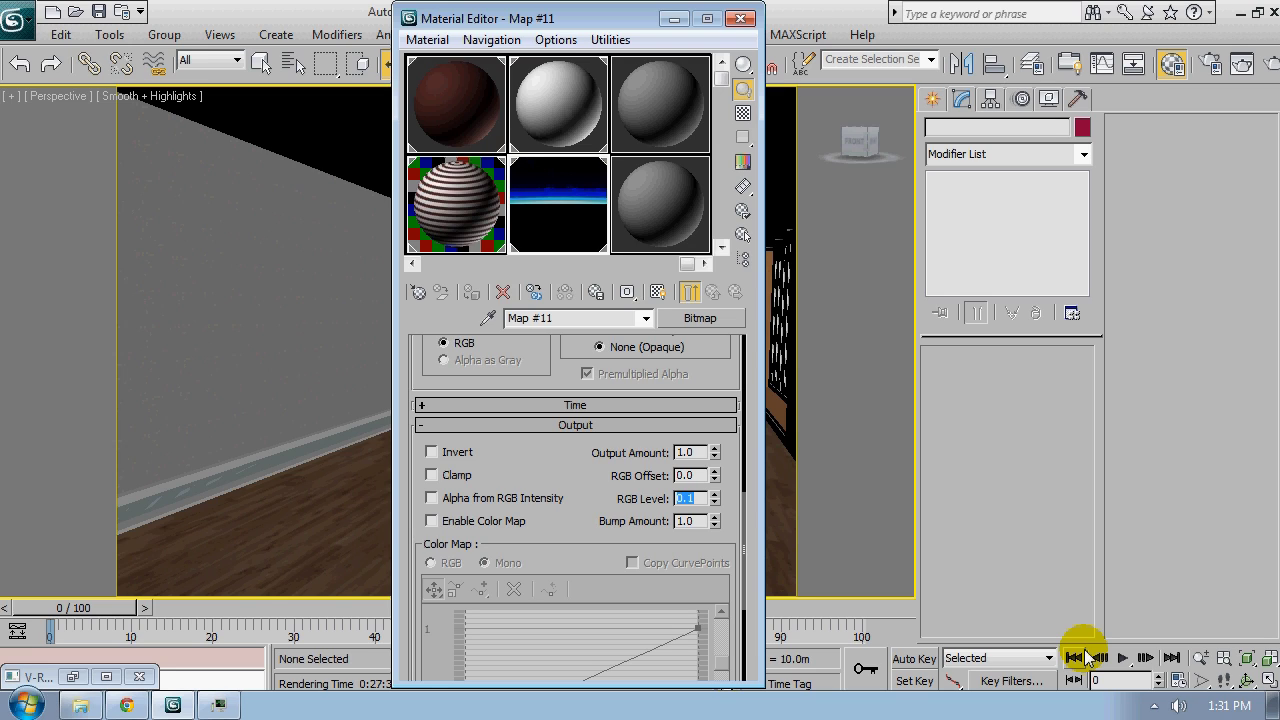
{"action": "type", "text": "0.8"}
{"action": "key", "text": "Return"}
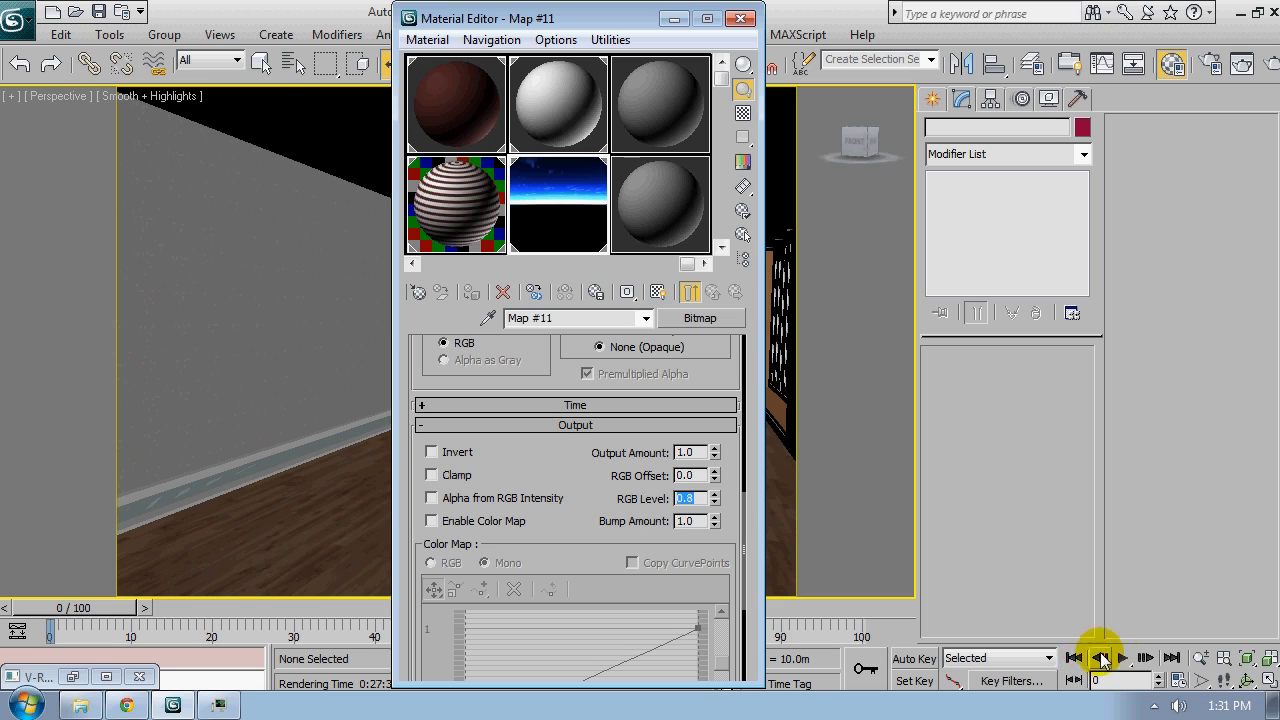
{"action": "left_click", "coordinate": [692, 476]}
{"action": "left_click", "coordinate": [1218, 588]}
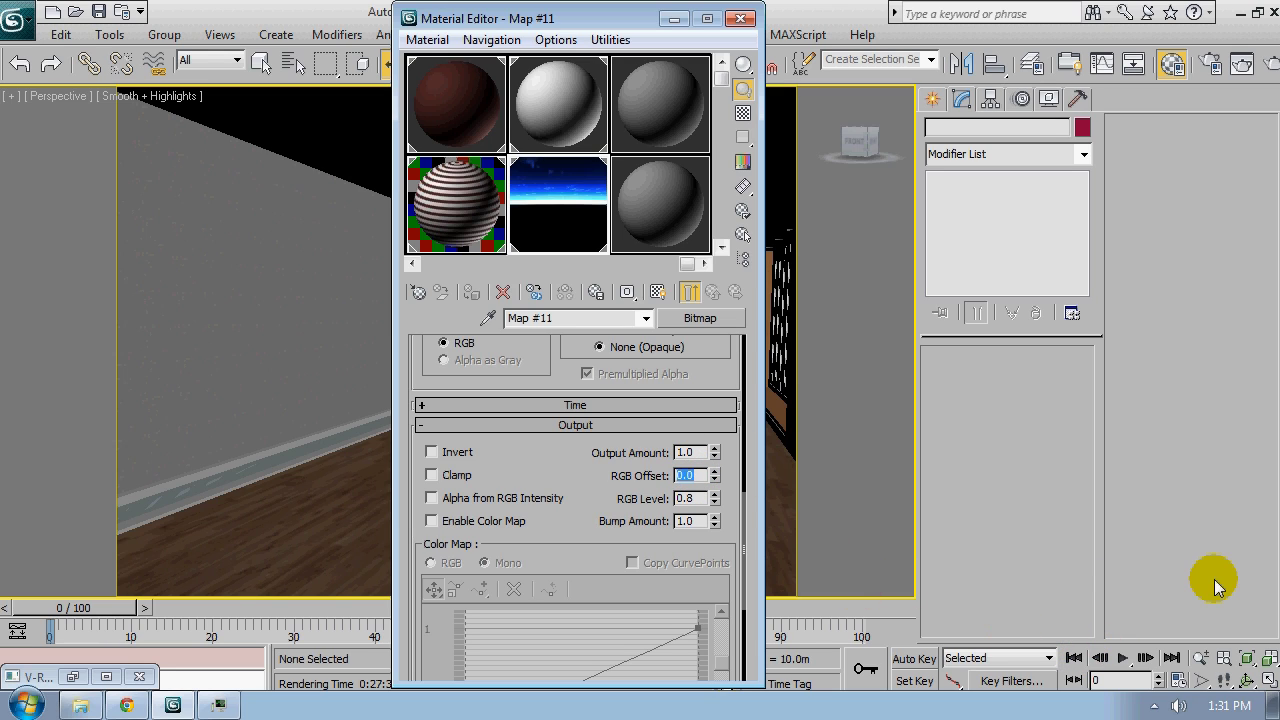
{"action": "type", "text": "-0.2"}
{"action": "key", "text": "Return"}
{"action": "type", "text": "-"}
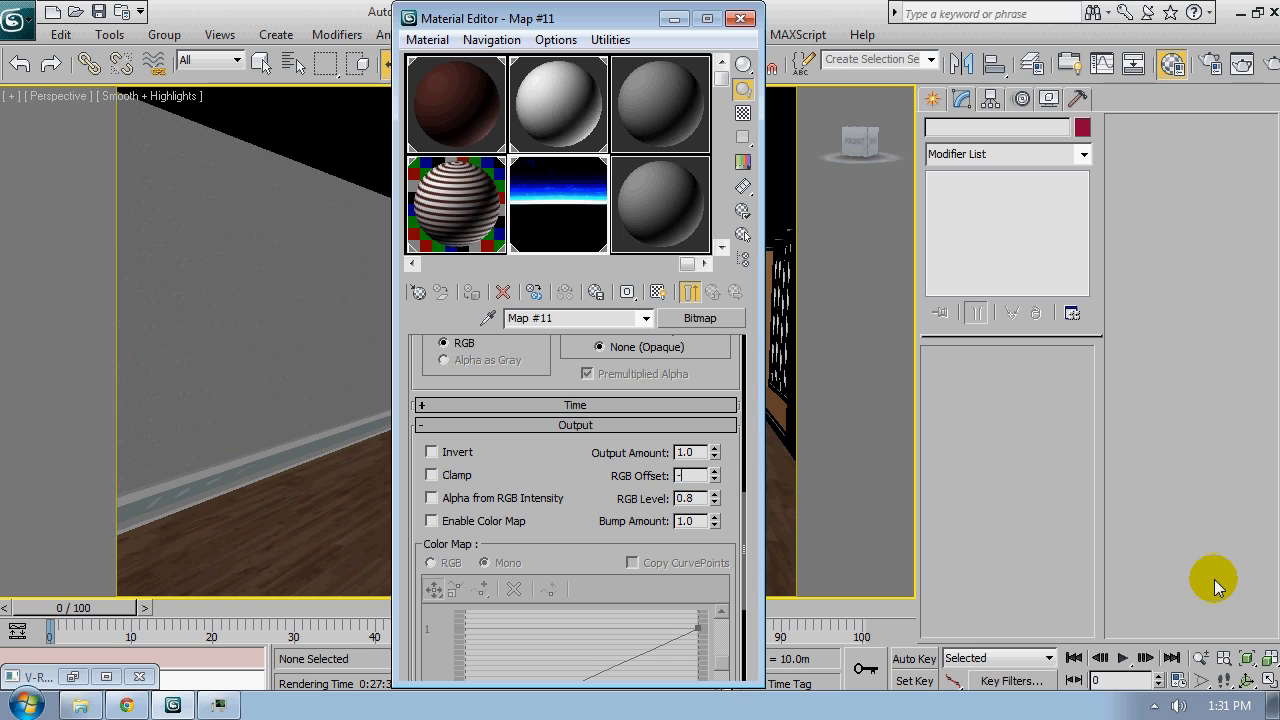
{"action": "type", "text": "0.3"}
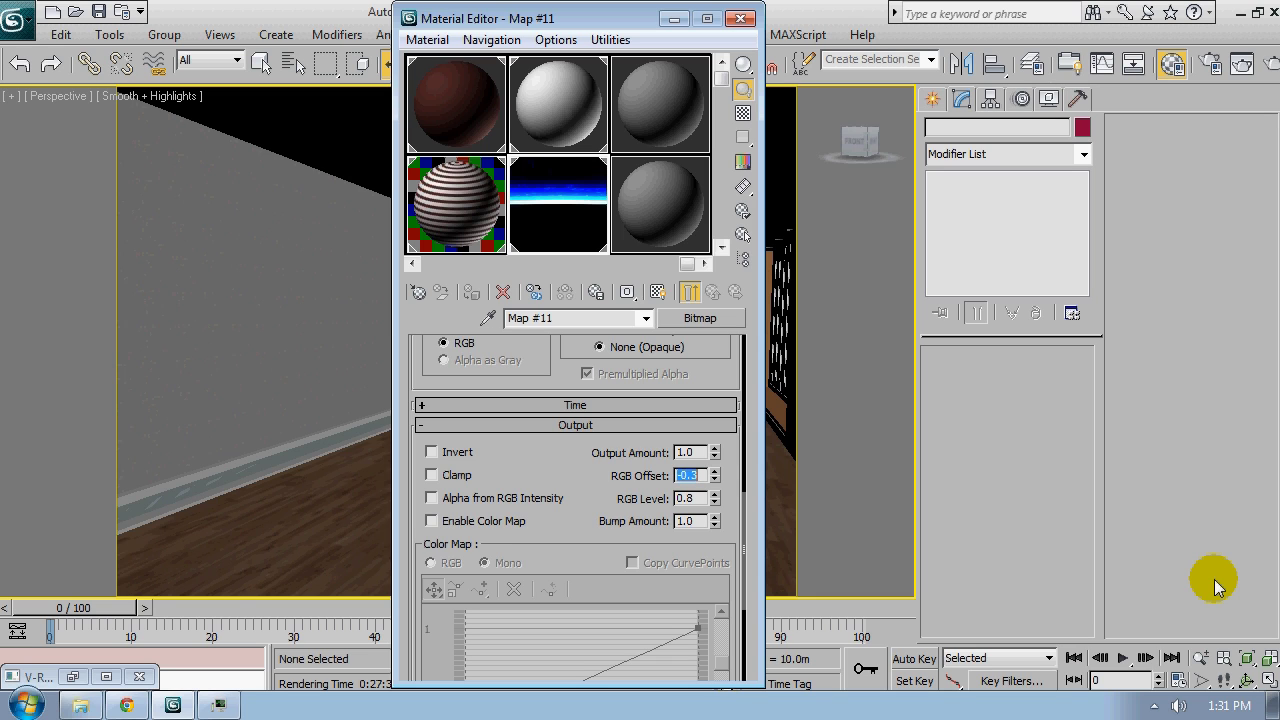
Close the Material Editor, orbit to the bed wall and frame the selected bedside lamp cylinder
{"action": "left_click", "coordinate": [740, 18]}
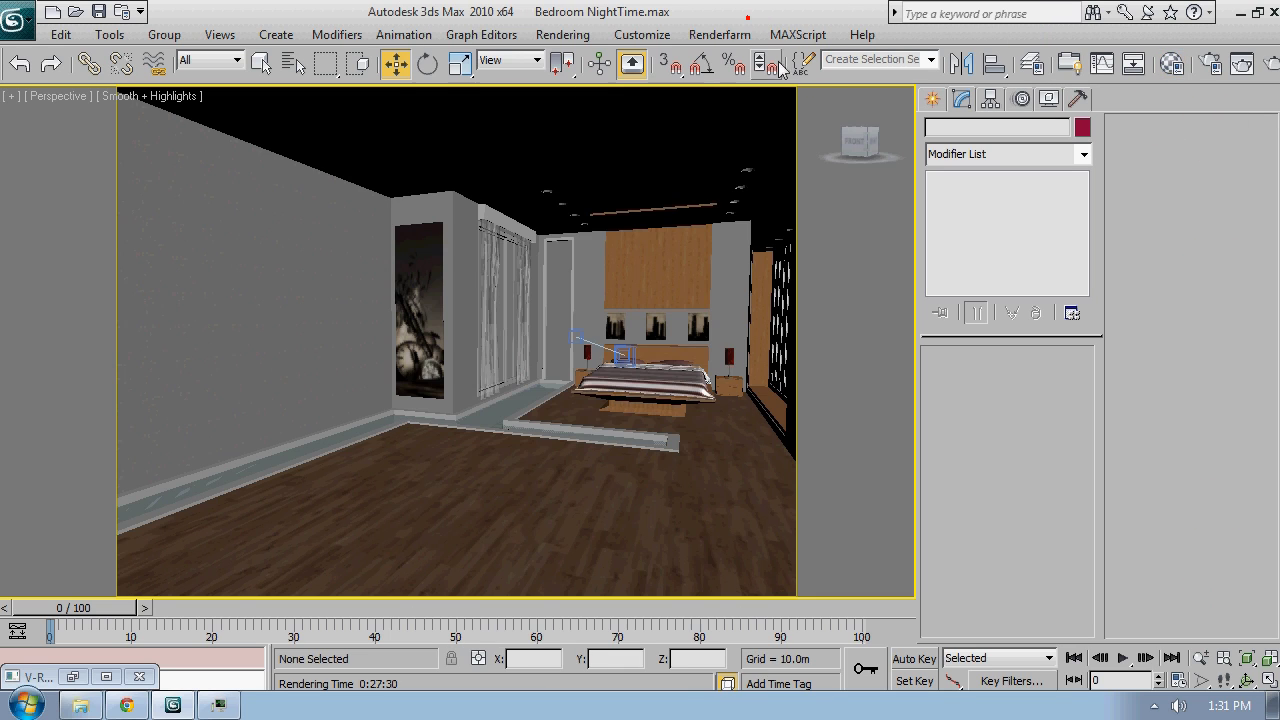
{"action": "left_click", "coordinate": [619, 338]}
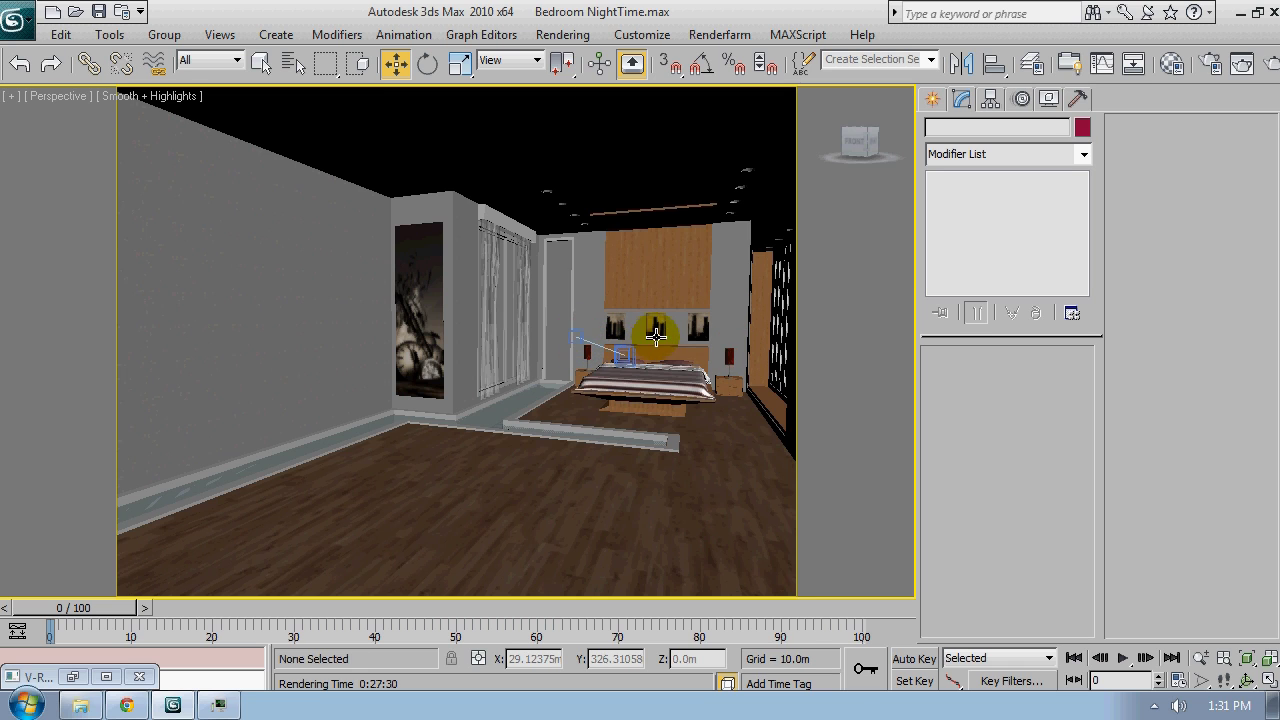
{"action": "middle_click_drag", "start_coordinate": [624, 352], "coordinate": [457, 343]}
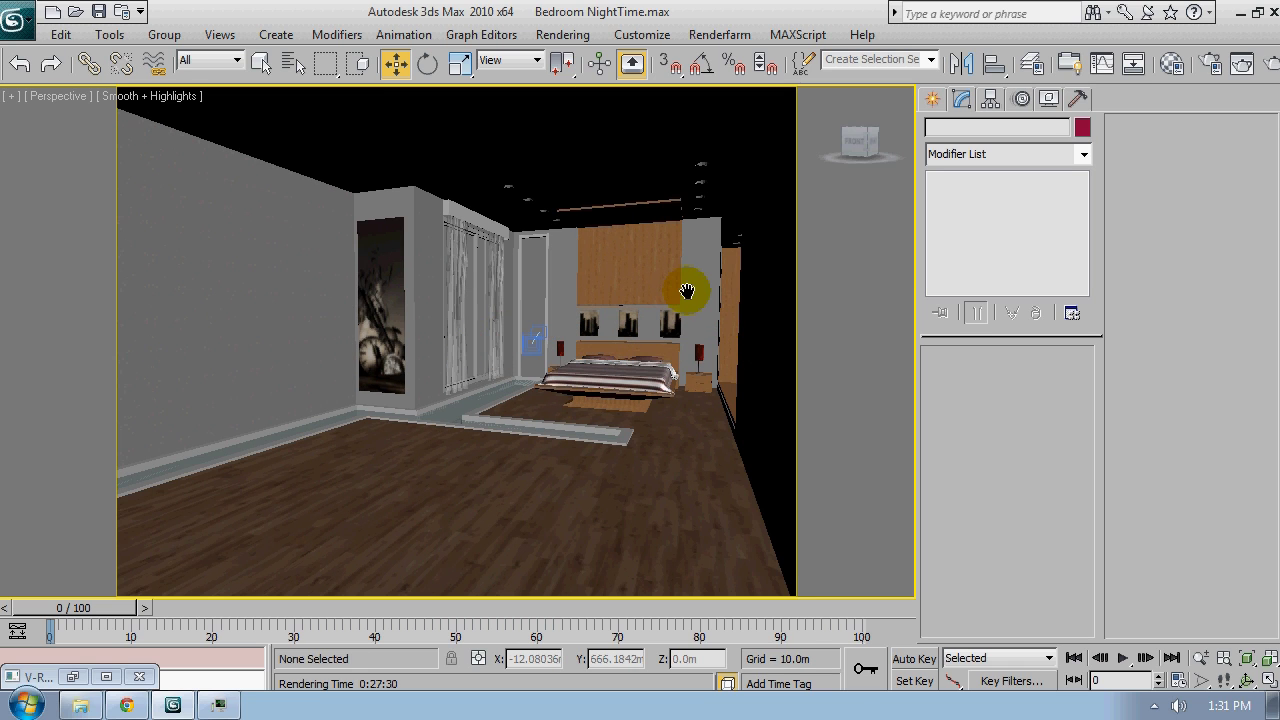
{"action": "middle_click_drag", "start_coordinate": [687, 291], "coordinate": [592, 330], "text": "alt"}
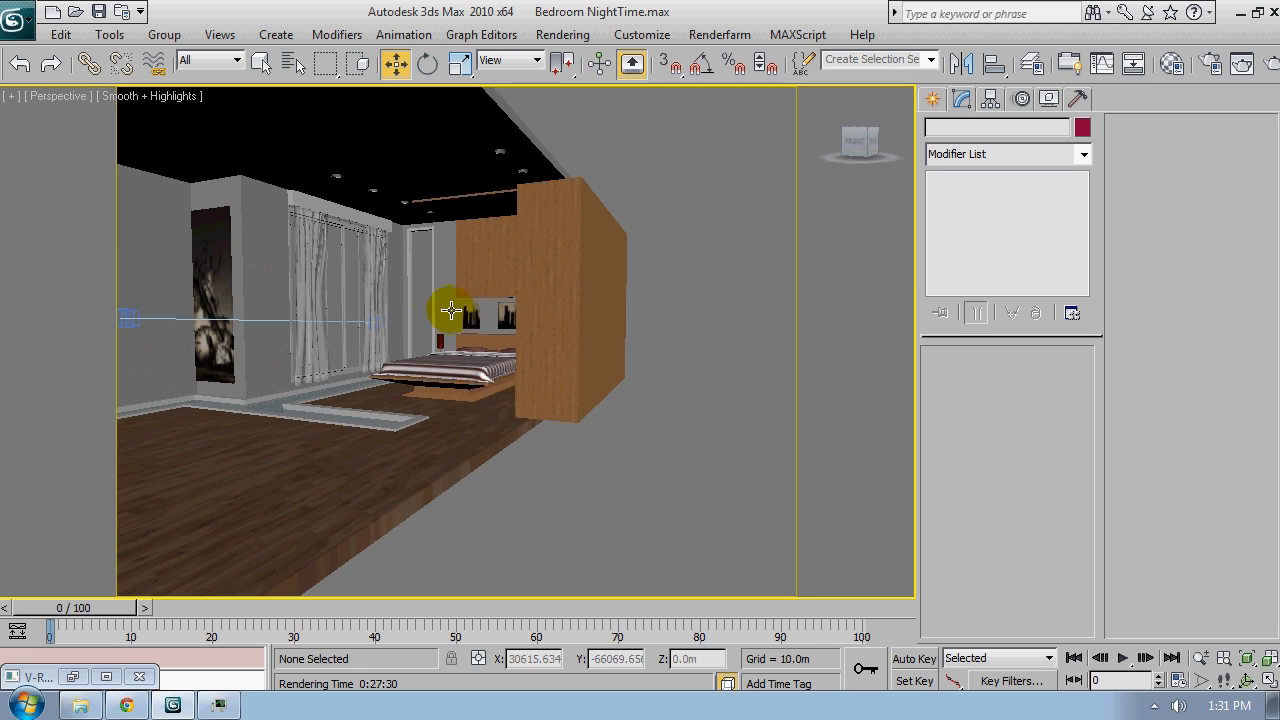
{"action": "middle_click_drag", "start_coordinate": [450, 311], "coordinate": [520, 318], "text": "alt"}
{"action": "left_click", "coordinate": [338, 363]}
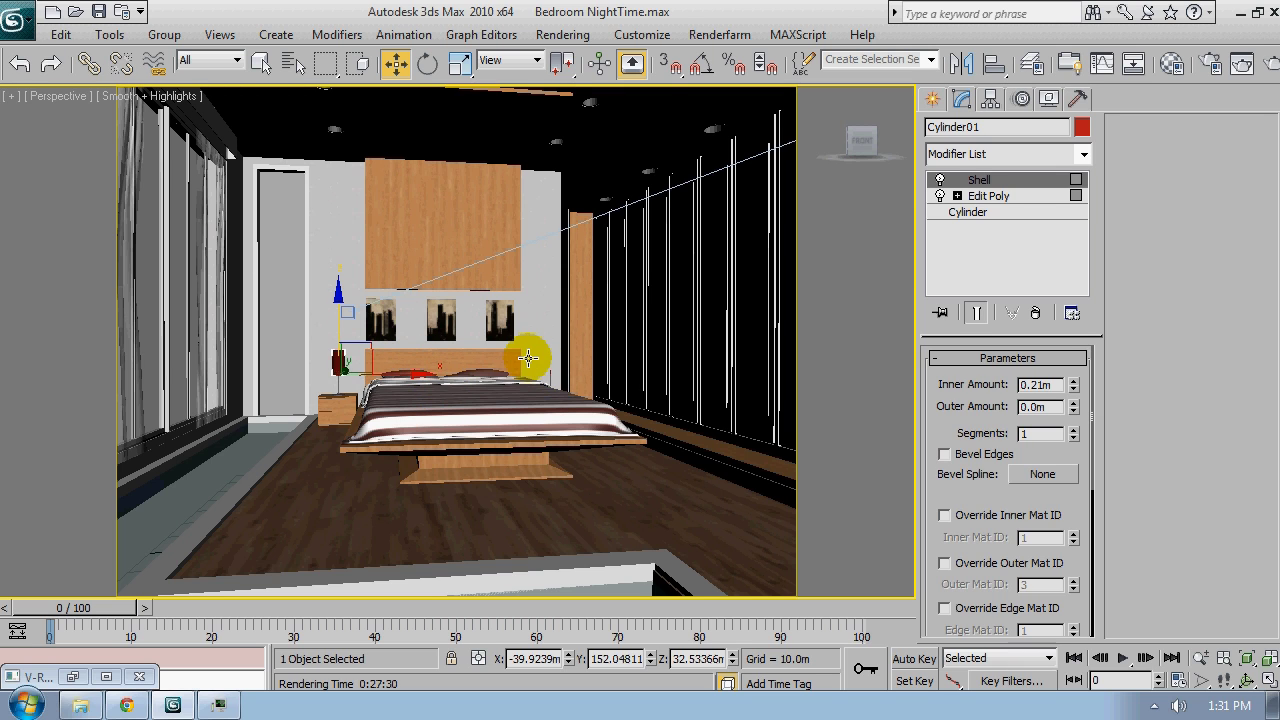
{"action": "key", "text": "z"}
{"action": "scroll", "coordinate": [408, 294], "scroll_direction": "down", "scroll_amount": 3}
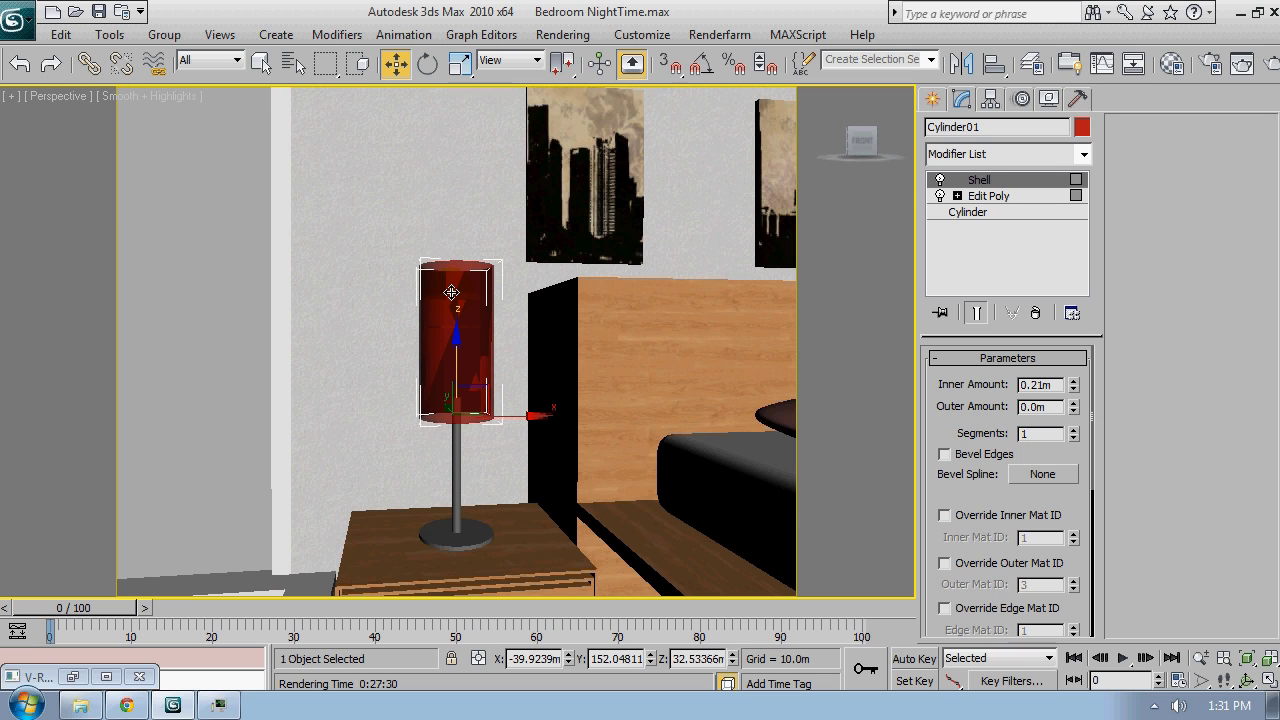
{"action": "scroll", "coordinate": [468, 174], "scroll_direction": "down", "scroll_amount": 2}
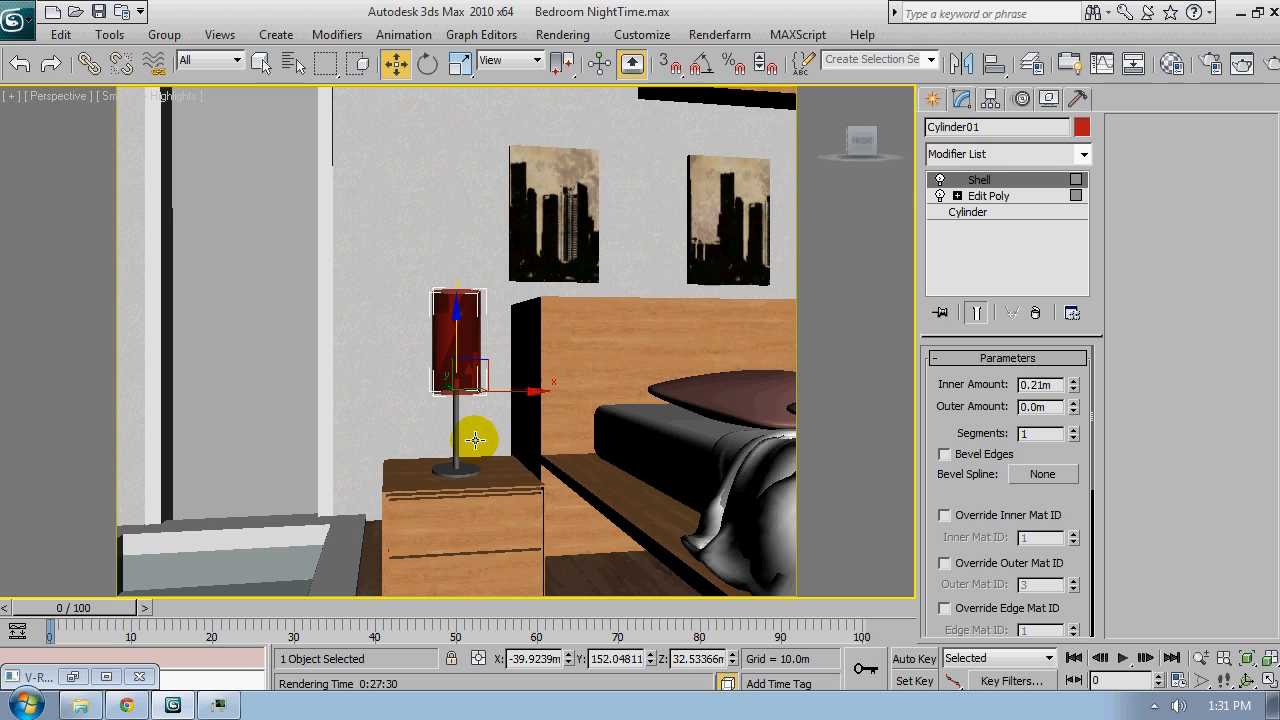
Show a wireframe Top view centred on the lamp, zoomed out, with the lamp deselected
{"action": "key", "text": "t"}
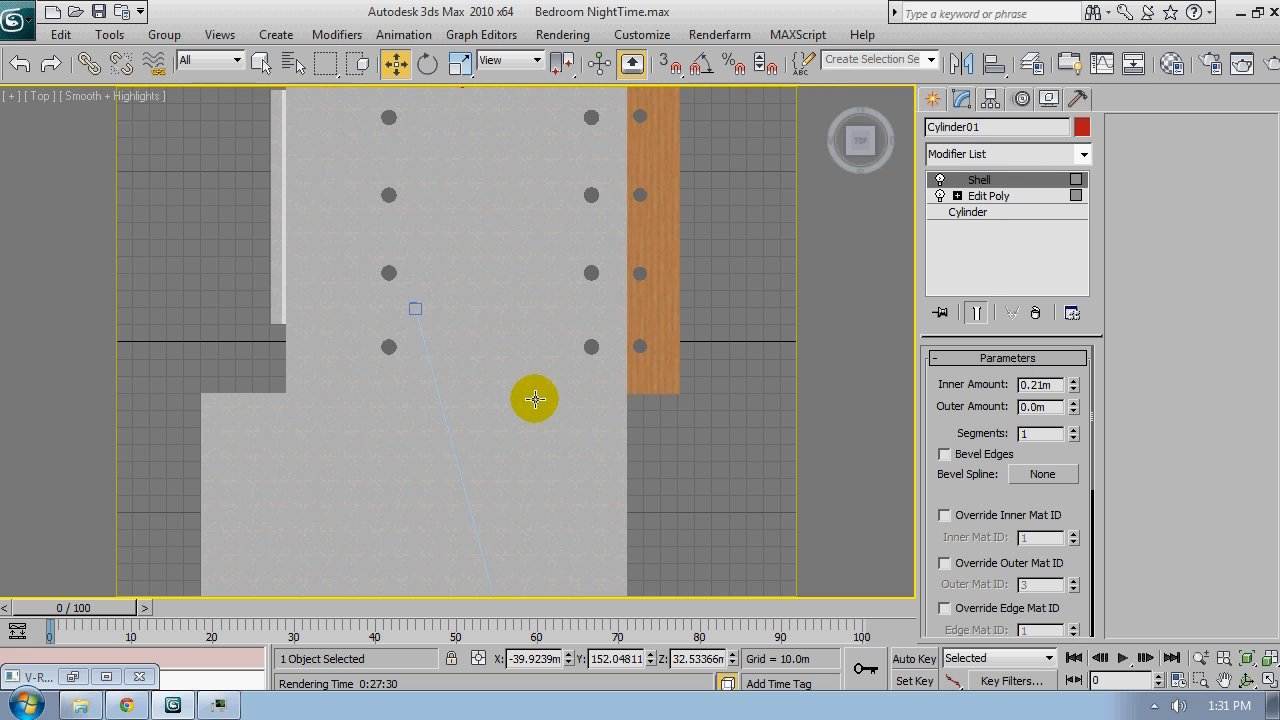
{"action": "key", "text": "z"}
{"action": "key", "text": "F3"}
{"action": "scroll", "coordinate": [531, 334], "scroll_direction": "down", "scroll_amount": 3}
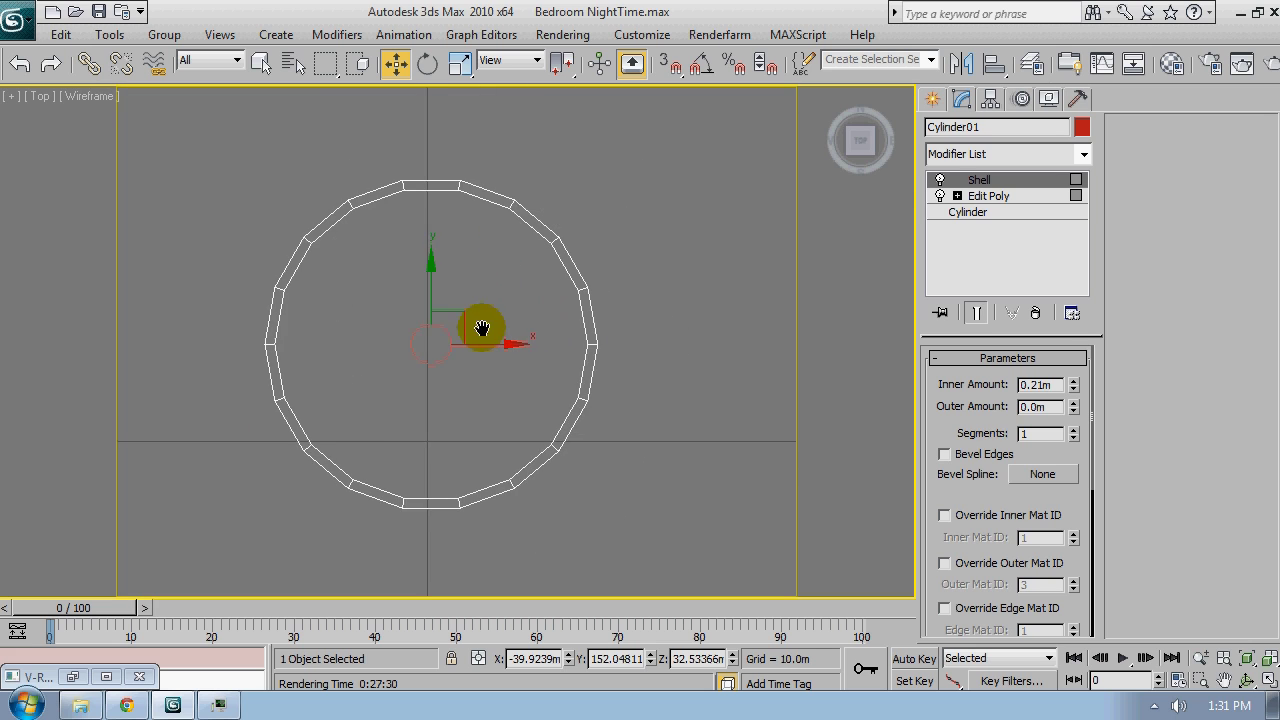
{"action": "scroll", "coordinate": [475, 325], "scroll_direction": "down", "scroll_amount": 6}
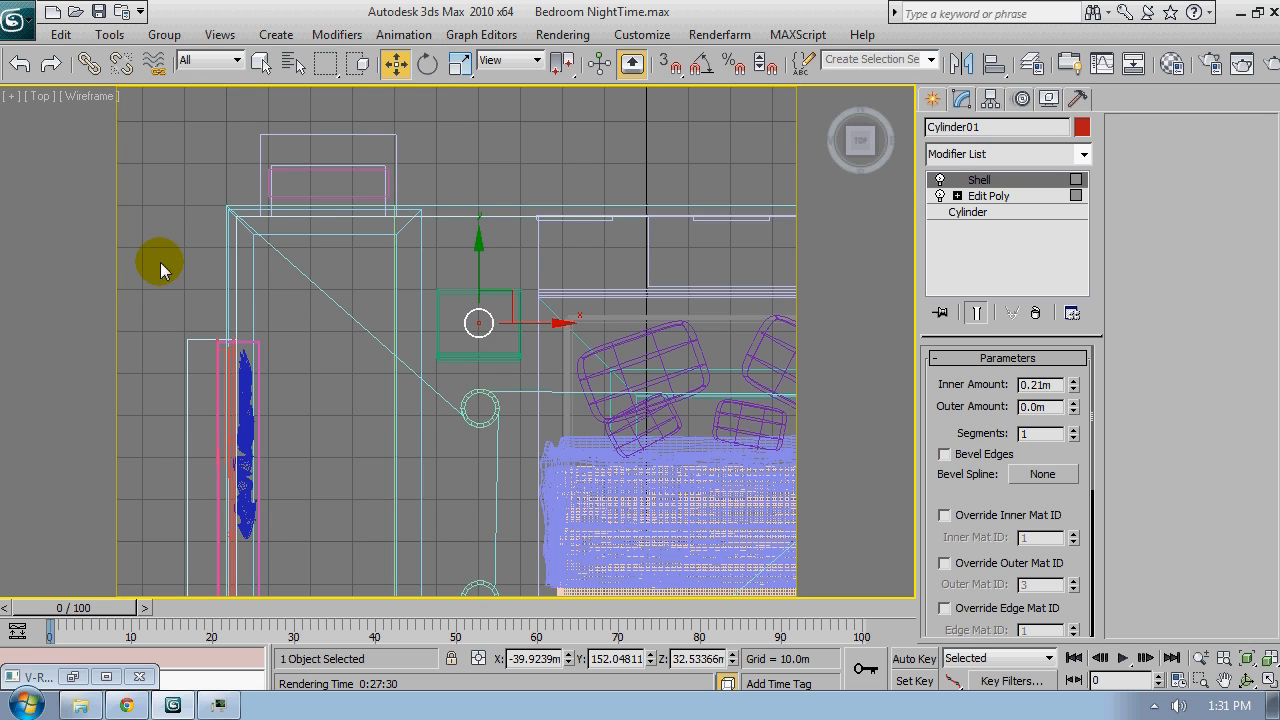
{"action": "left_click", "coordinate": [164, 266]}
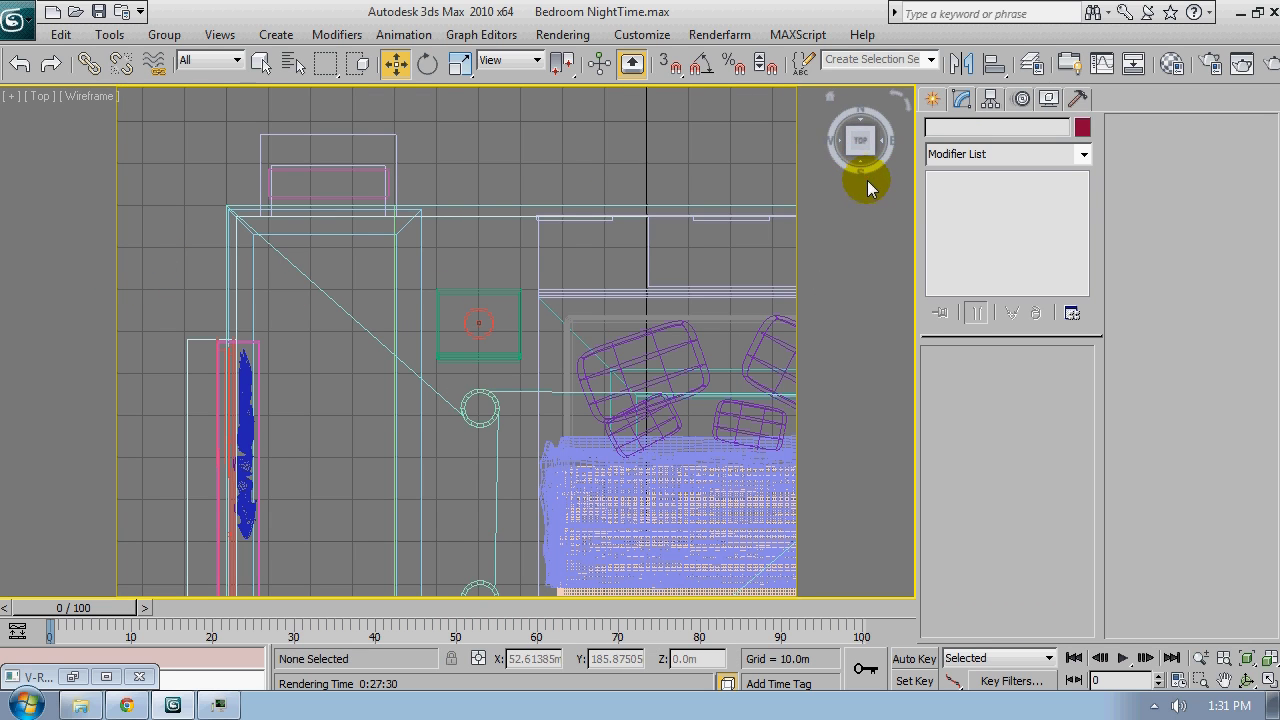
Create a Standard omni light over the left bedside lamp in Top view
{"action": "left_click", "coordinate": [929, 100]}
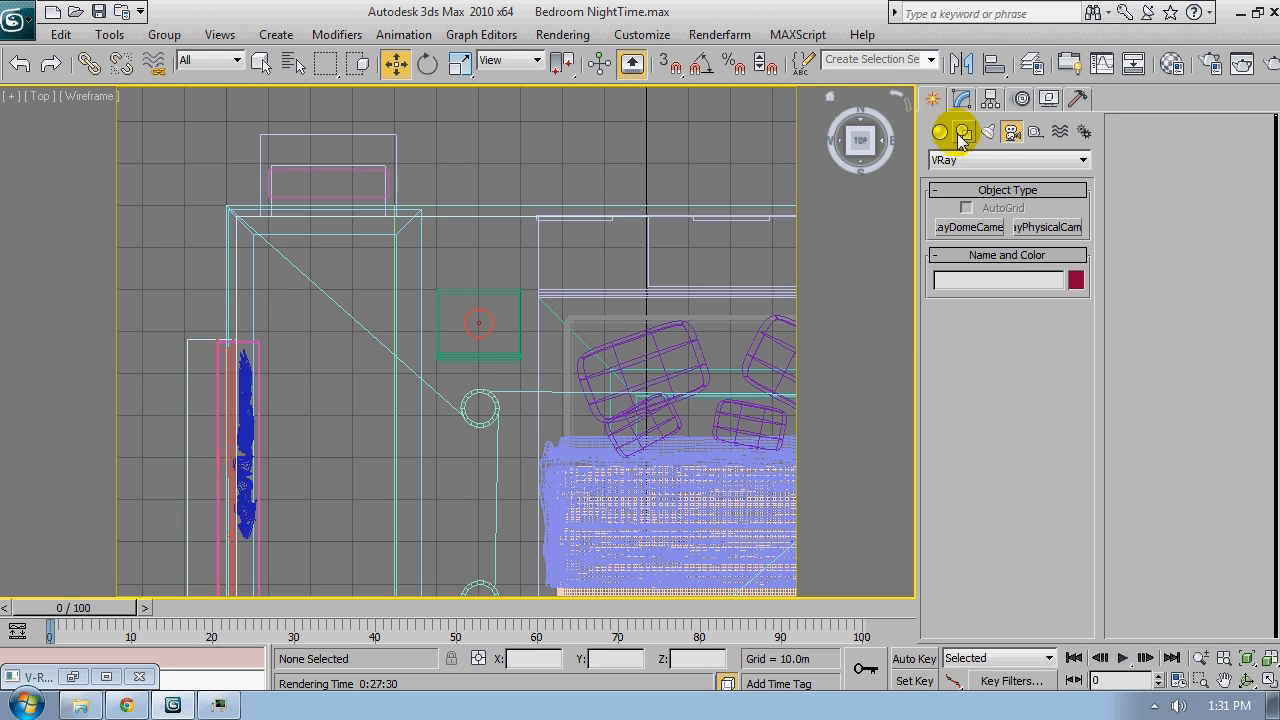
{"action": "left_click", "coordinate": [988, 132]}
{"action": "left_click", "coordinate": [997, 160]}
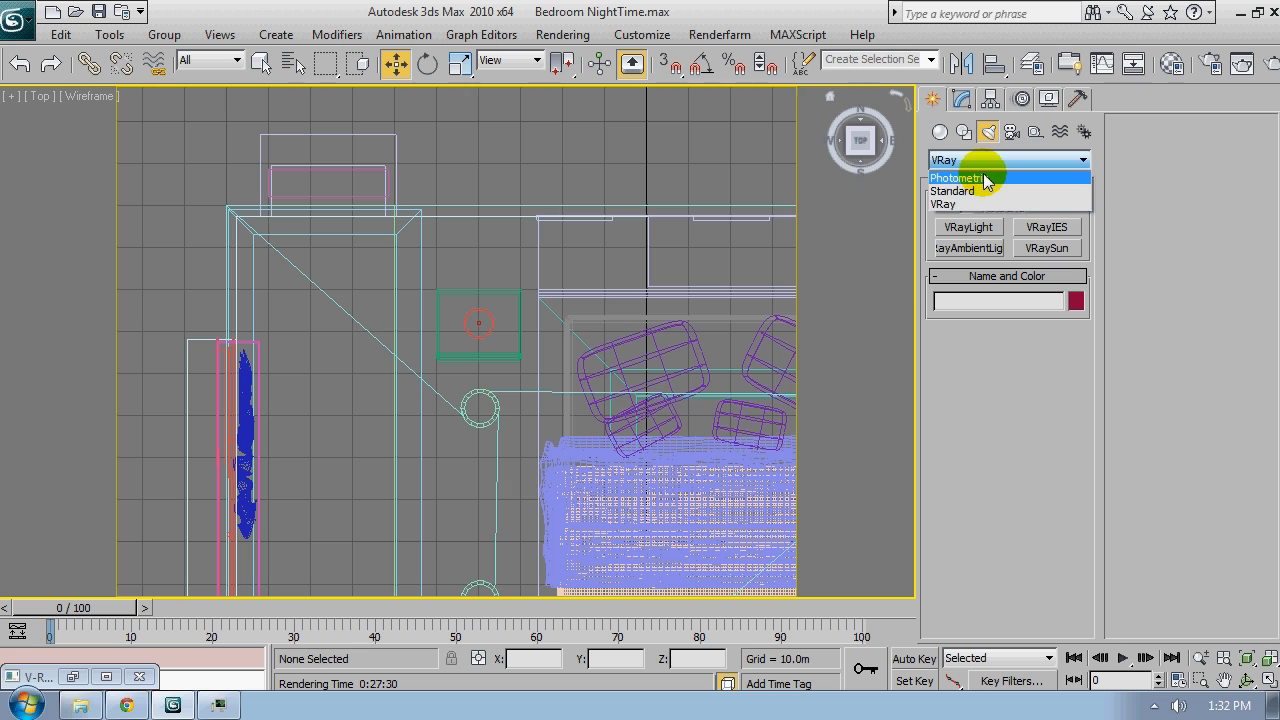
{"action": "left_click", "coordinate": [975, 191]}
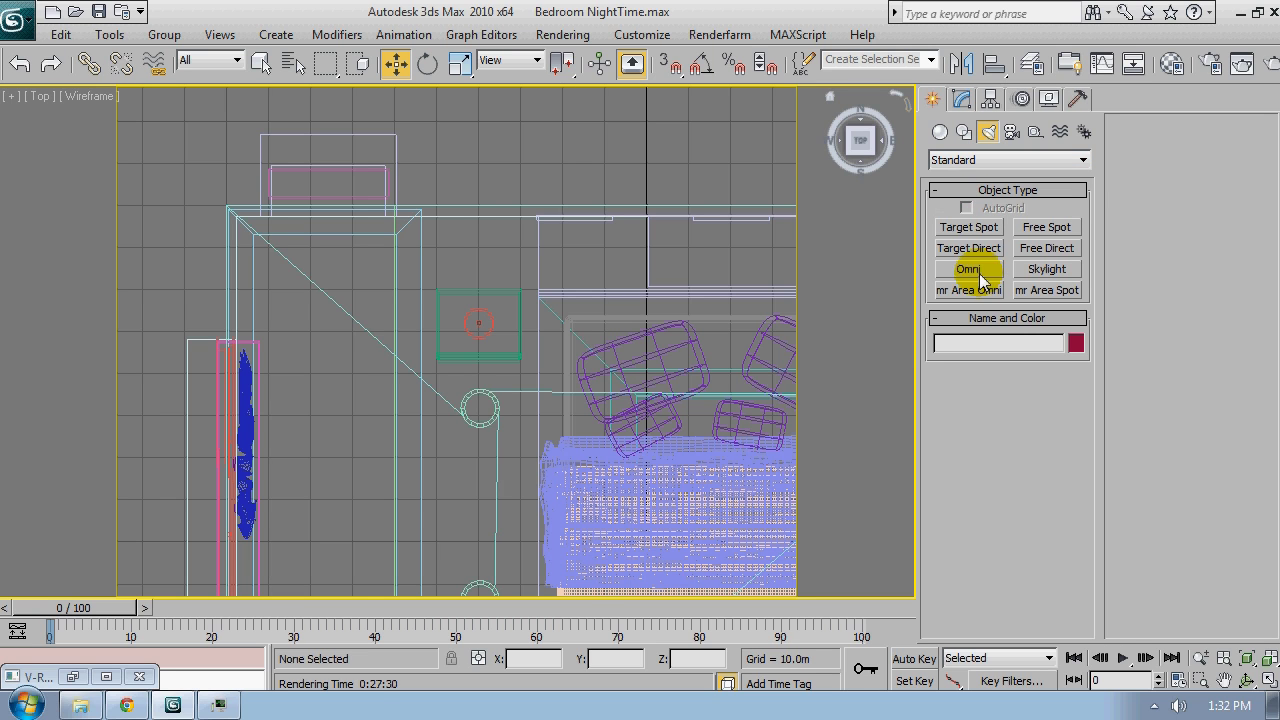
{"action": "scroll", "coordinate": [475, 305], "scroll_direction": "up", "scroll_amount": 5}
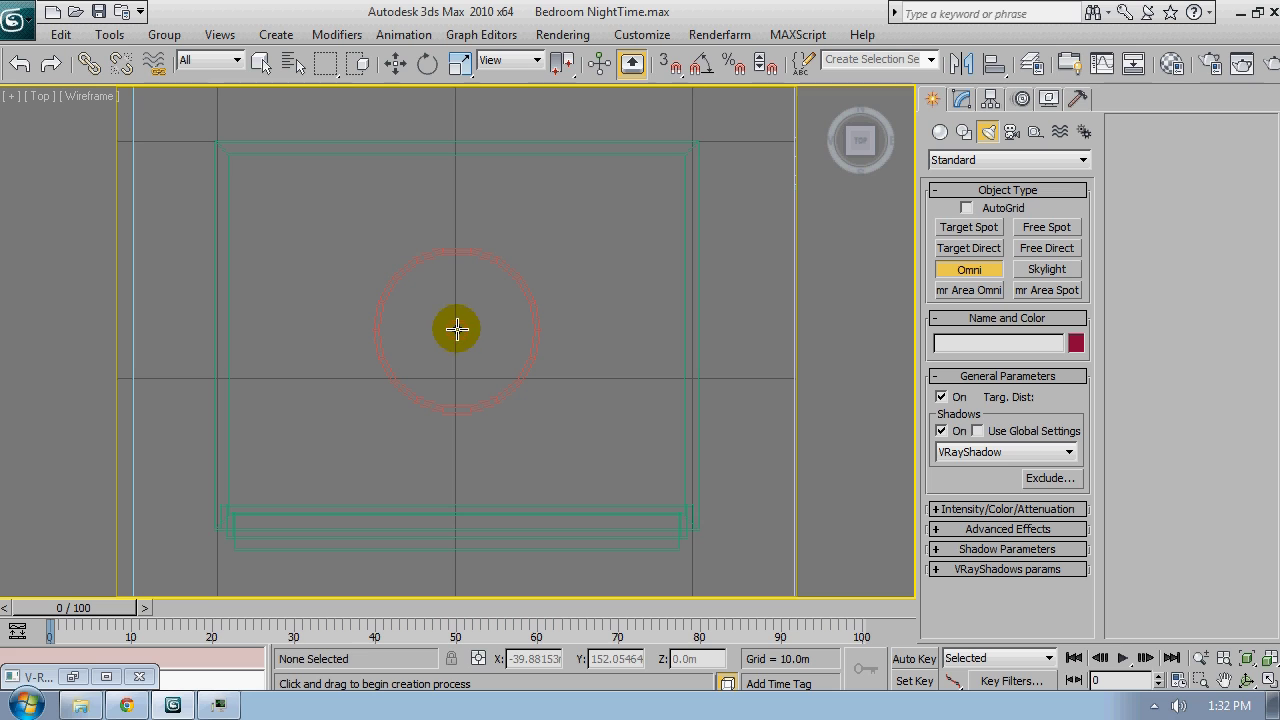
{"action": "left_click", "coordinate": [457, 329]}
{"action": "right_click", "coordinate": [511, 341]}
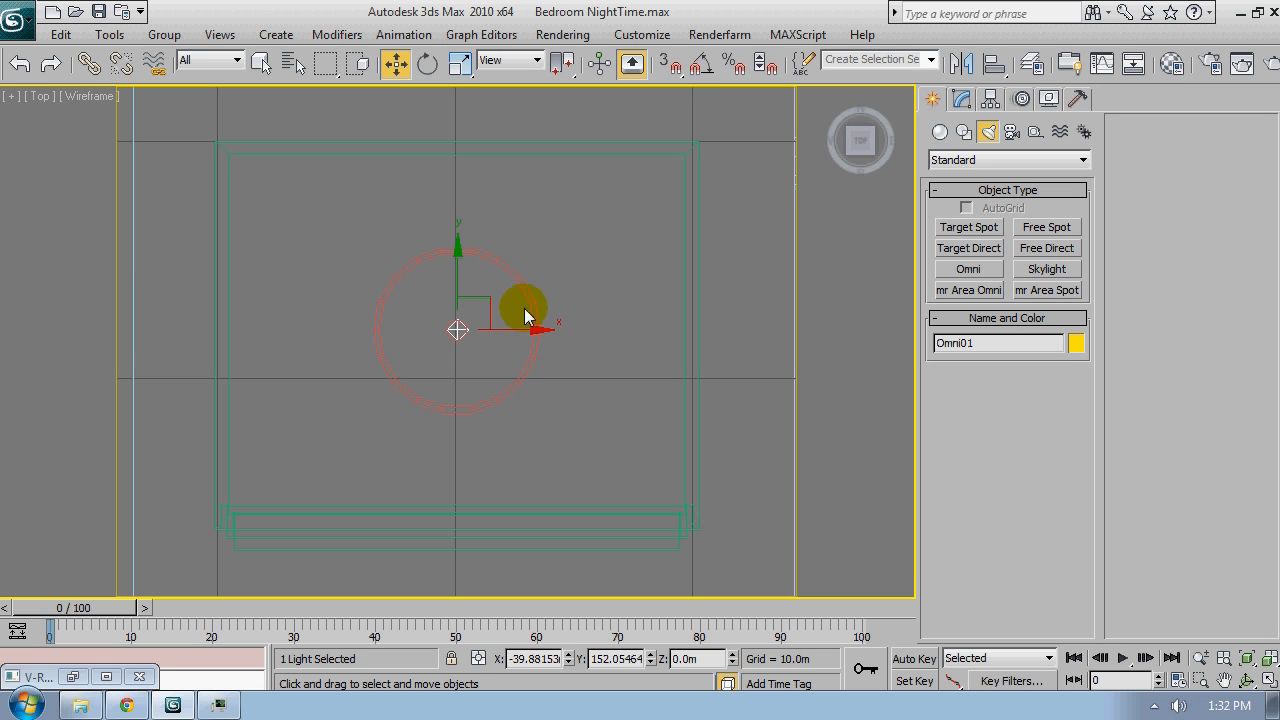
Raise the omni light into the lamp shade in Front view, then check it in Perspective
{"action": "scroll", "coordinate": [434, 234], "scroll_direction": "down", "scroll_amount": 5}
{"action": "middle_click_drag", "start_coordinate": [437, 286], "coordinate": [457, 309]}
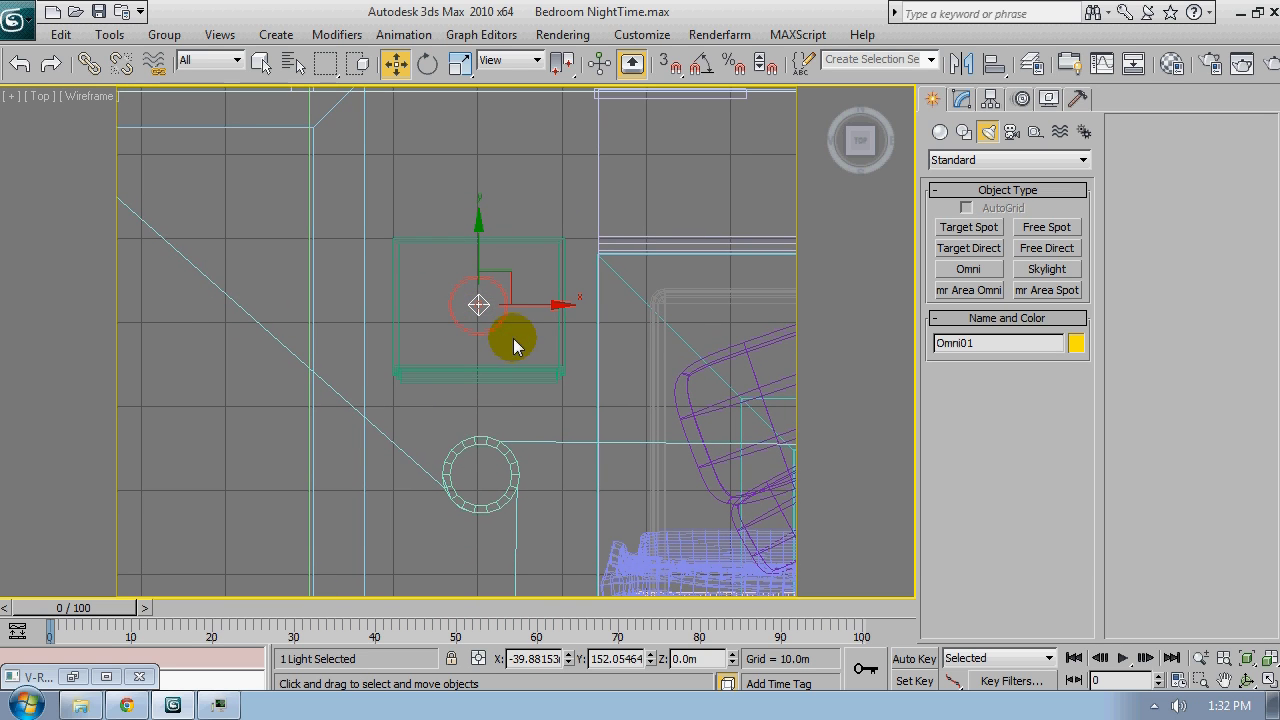
{"action": "key", "text": "f"}
{"action": "scroll", "coordinate": [523, 334], "scroll_direction": "down", "scroll_amount": 3}
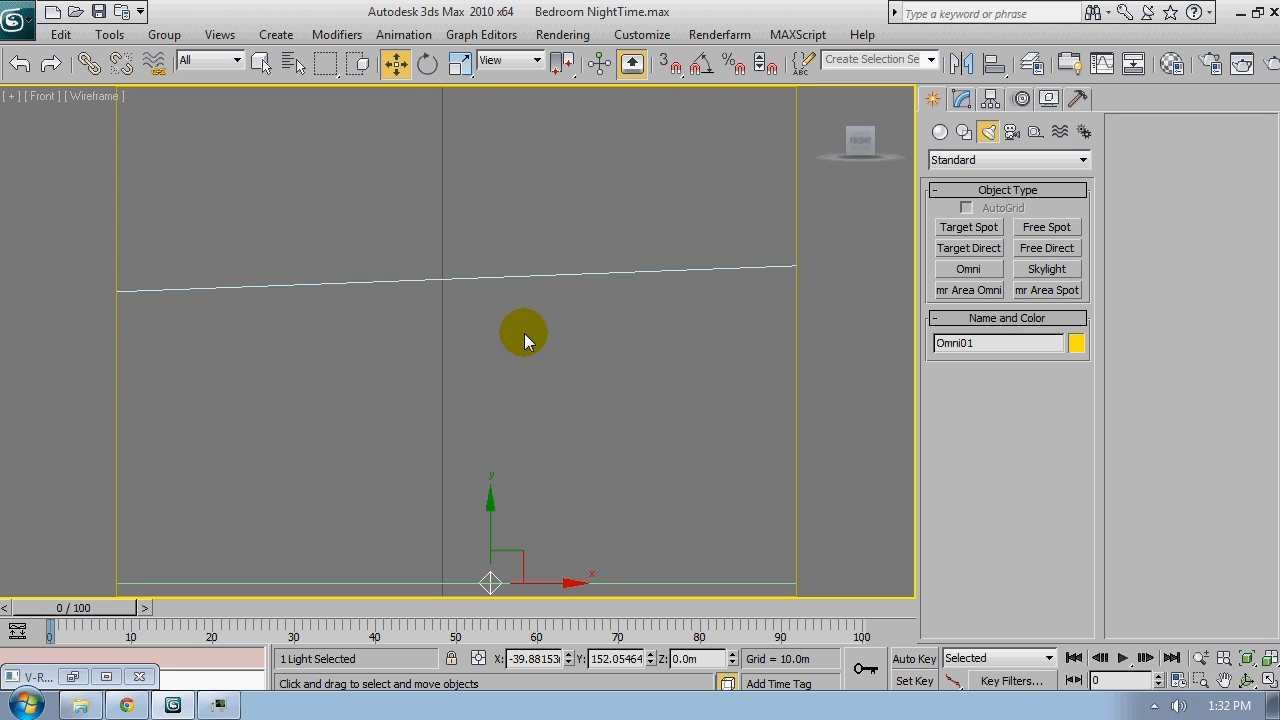
{"action": "scroll", "coordinate": [500, 202], "scroll_direction": "down", "scroll_amount": 5}
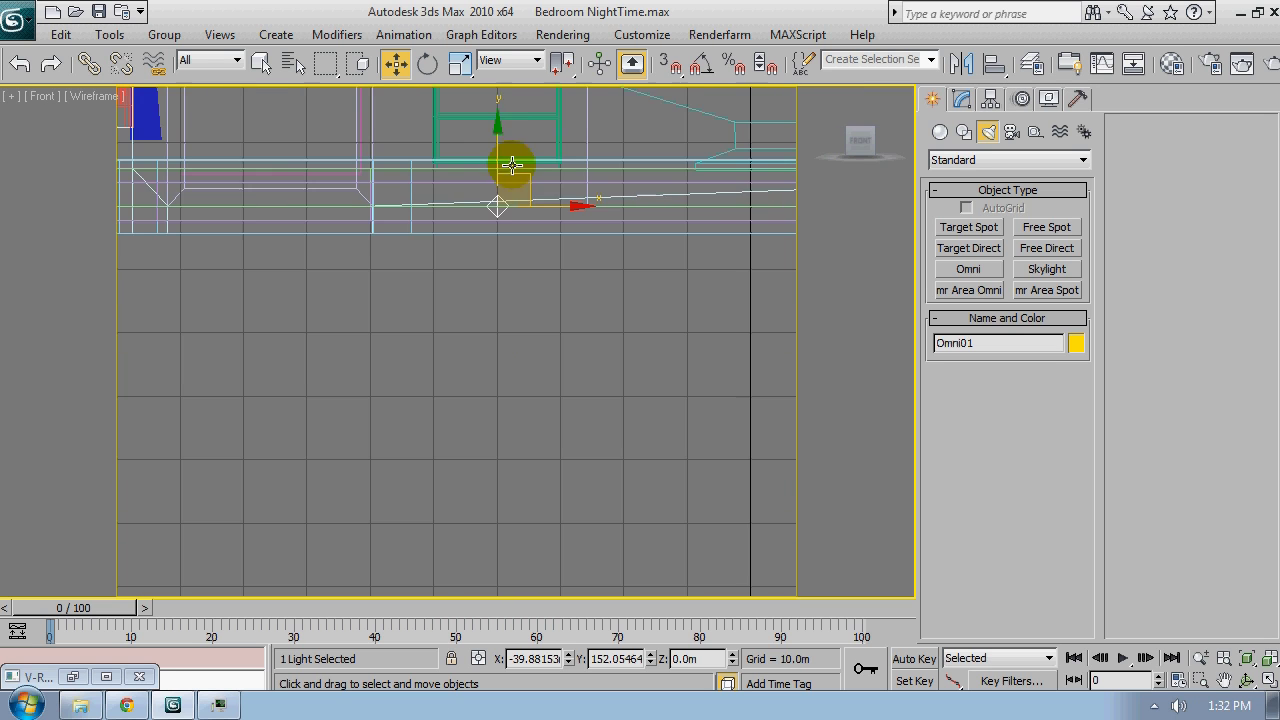
{"action": "middle_click_drag", "start_coordinate": [500, 202], "coordinate": [493, 471]}
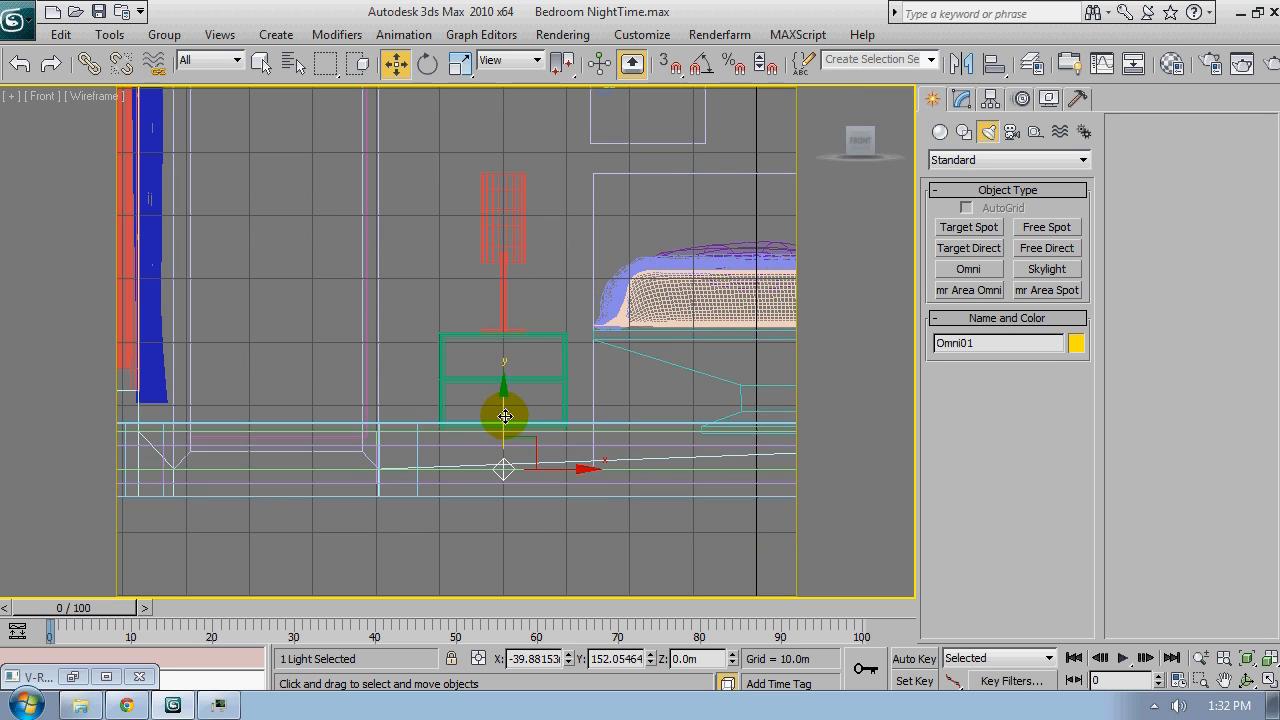
{"action": "left_click_drag", "start_coordinate": [505, 416], "coordinate": [509, 157]}
{"action": "scroll", "coordinate": [511, 174], "scroll_direction": "up", "scroll_amount": 3}
{"action": "middle_click_drag", "start_coordinate": [511, 174], "coordinate": [551, 346]}
{"action": "key", "text": "p"}
{"action": "scroll", "coordinate": [543, 391], "scroll_direction": "up", "scroll_amount": 5}
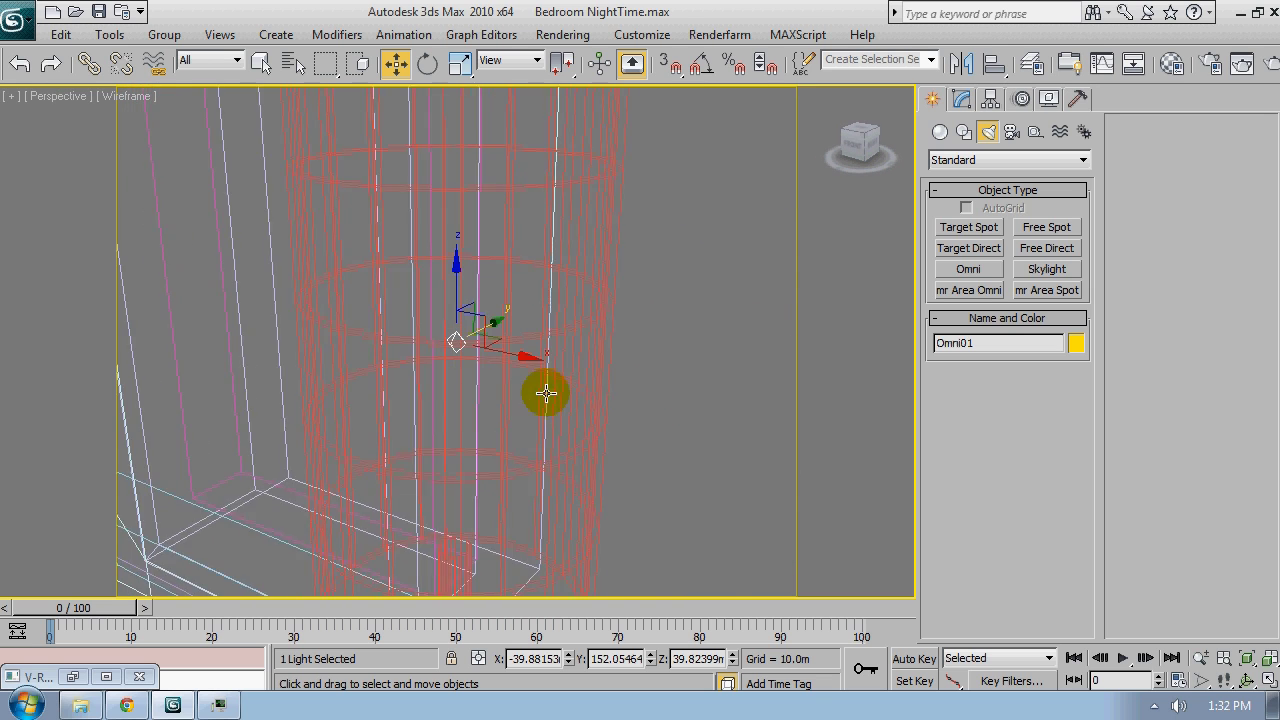
{"action": "scroll", "coordinate": [557, 388], "scroll_direction": "down", "scroll_amount": 4}
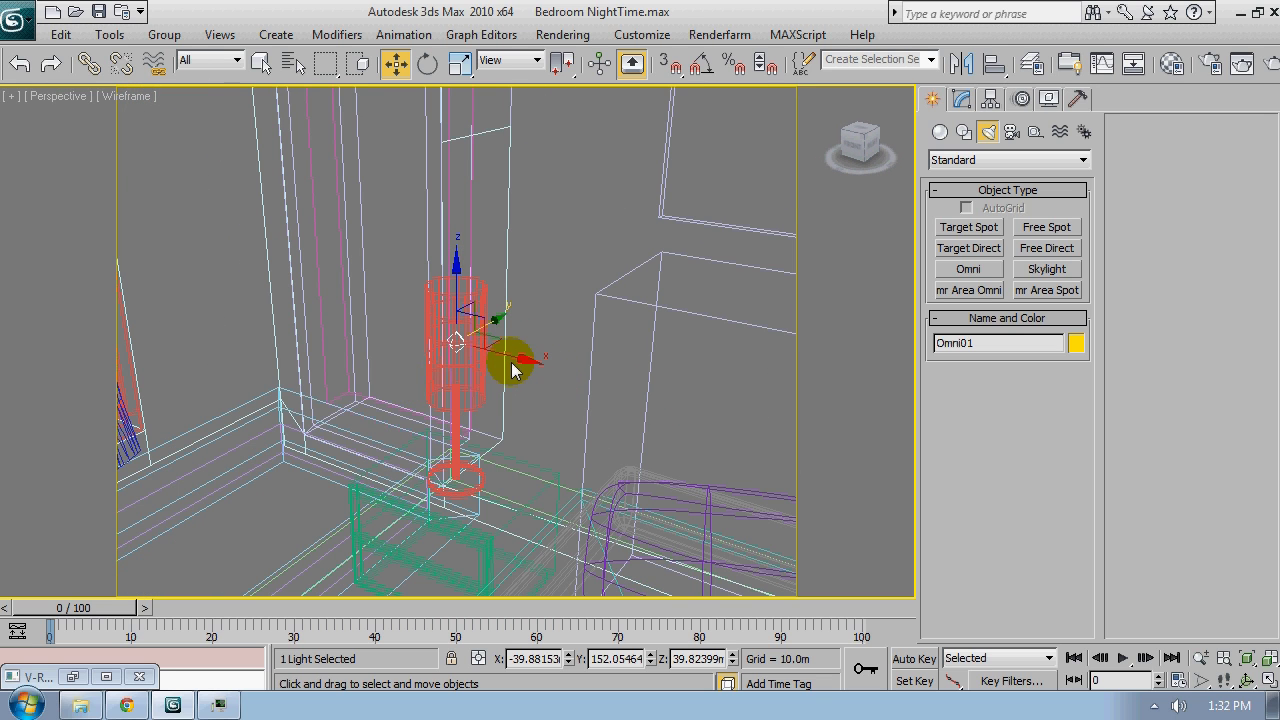
{"action": "scroll", "coordinate": [511, 367], "scroll_direction": "down", "scroll_amount": 2}
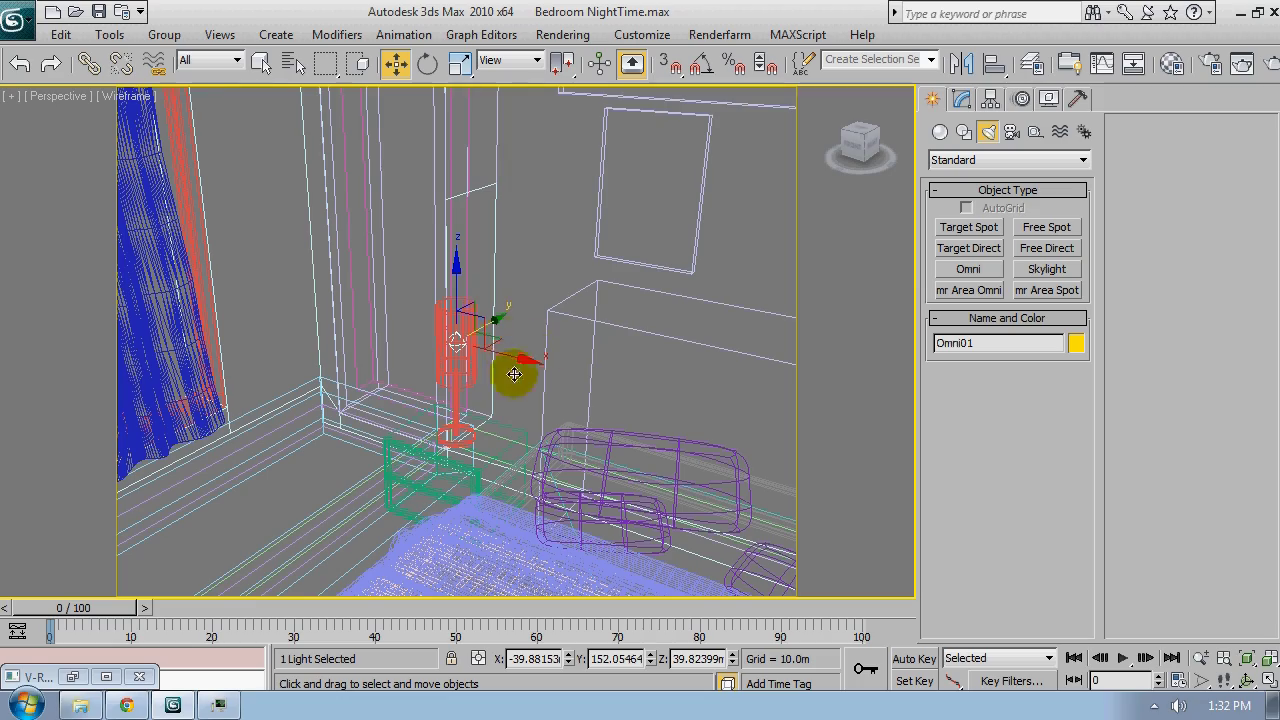
{"action": "middle_click_drag", "start_coordinate": [514, 371], "coordinate": [600, 320], "text": "alt"}
Set the omni light's shadow type to VRayShadow in the Modify panel
{"action": "left_click", "coordinate": [962, 98]}
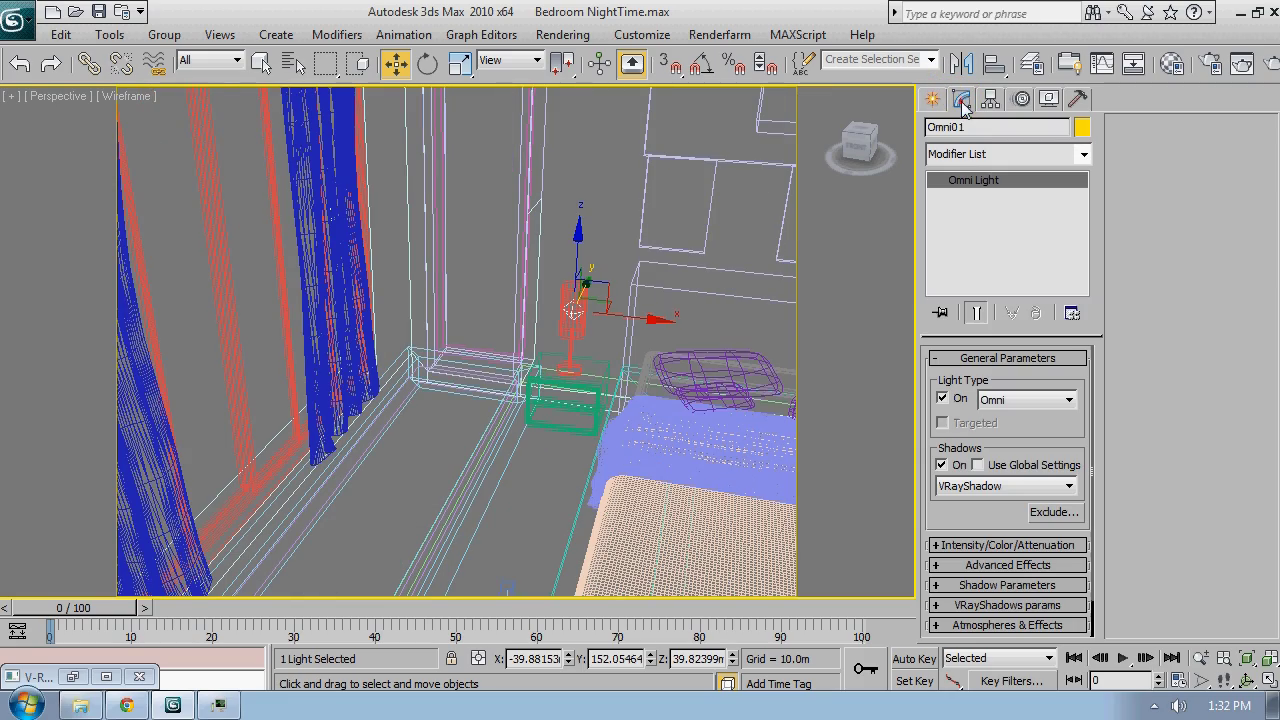
{"action": "middle_click_drag", "start_coordinate": [468, 343], "coordinate": [495, 322], "text": "alt"}
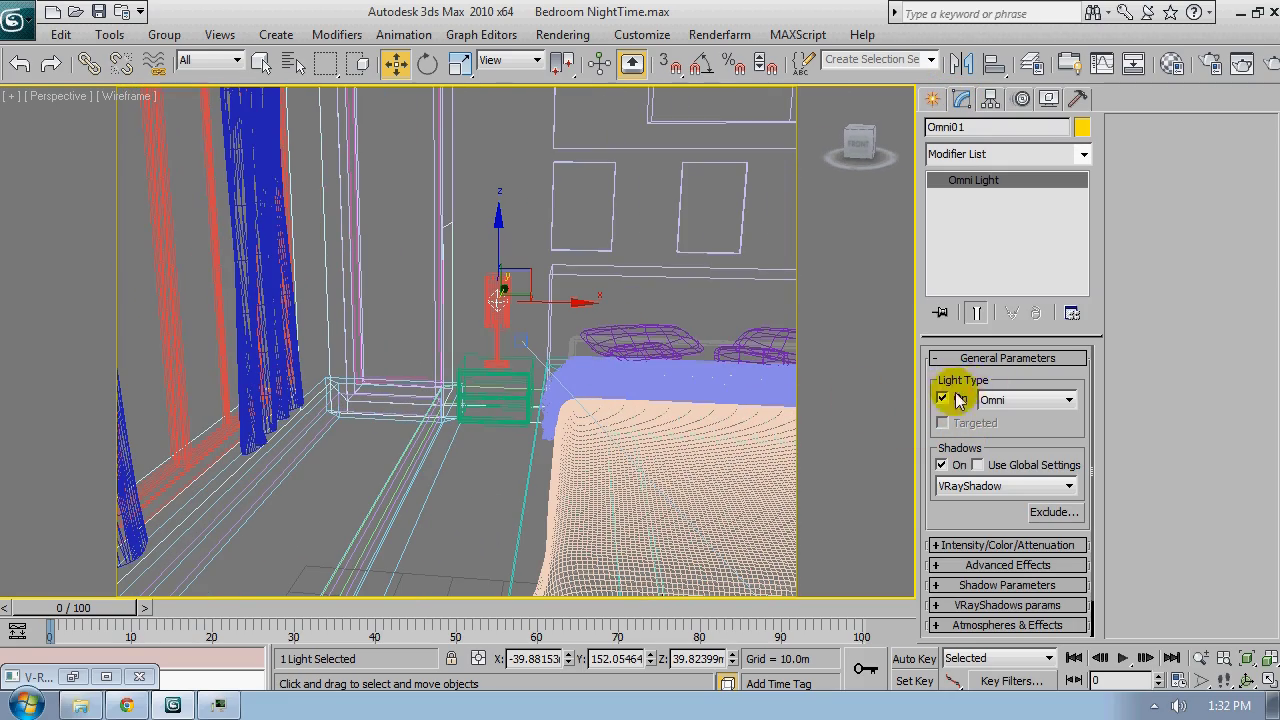
{"action": "left_click", "coordinate": [962, 486]}
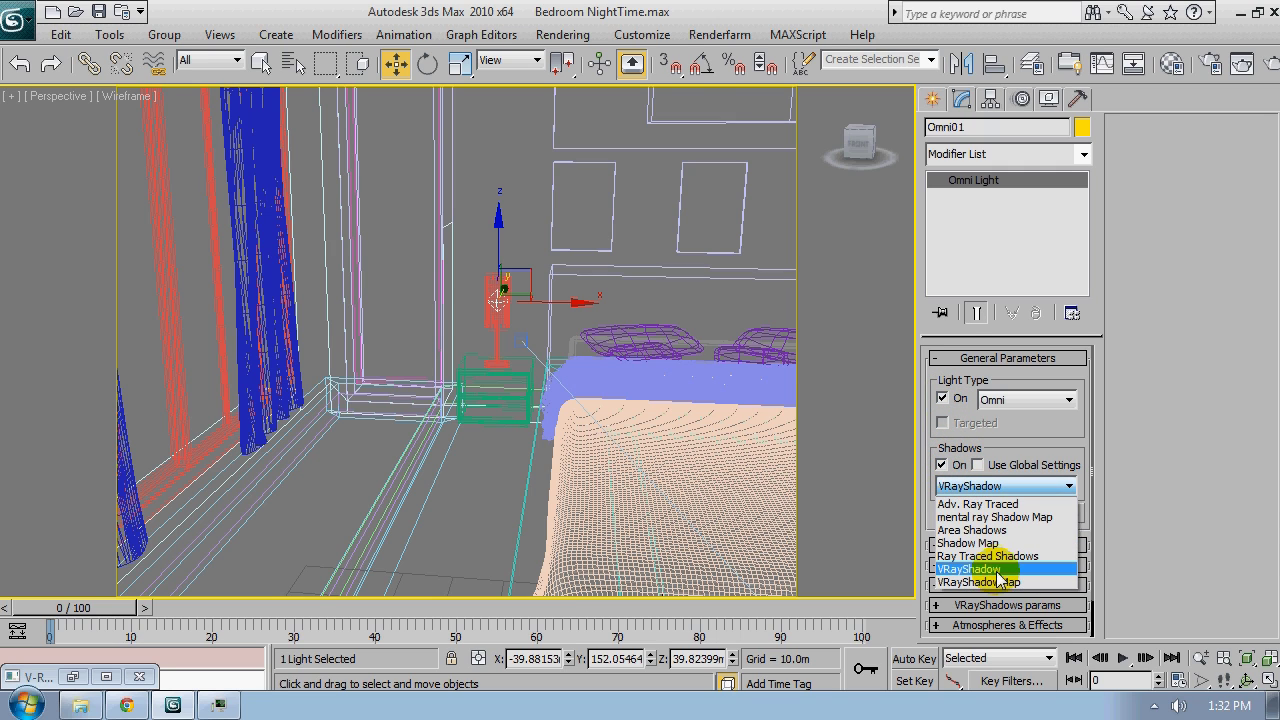
{"action": "left_click", "coordinate": [996, 570]}
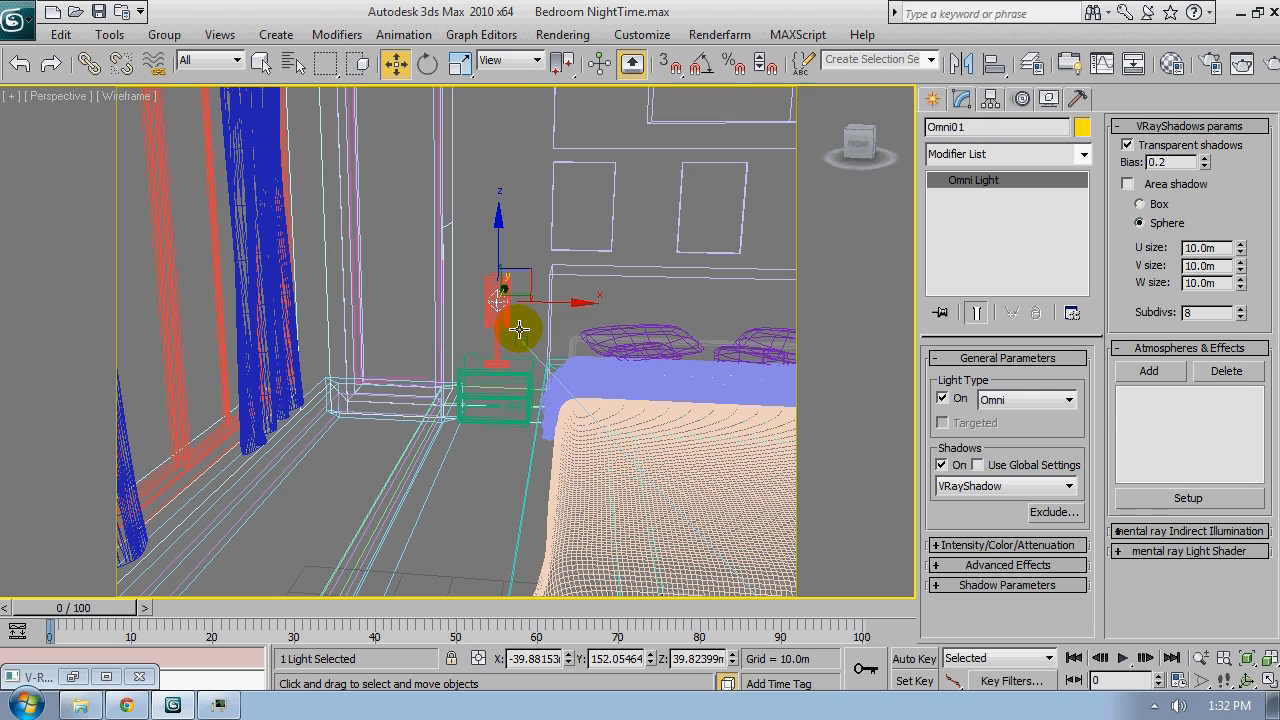
Set the light's attenuation decay type to Inverse, starting at 5.0m
{"action": "left_click", "coordinate": [1012, 550]}
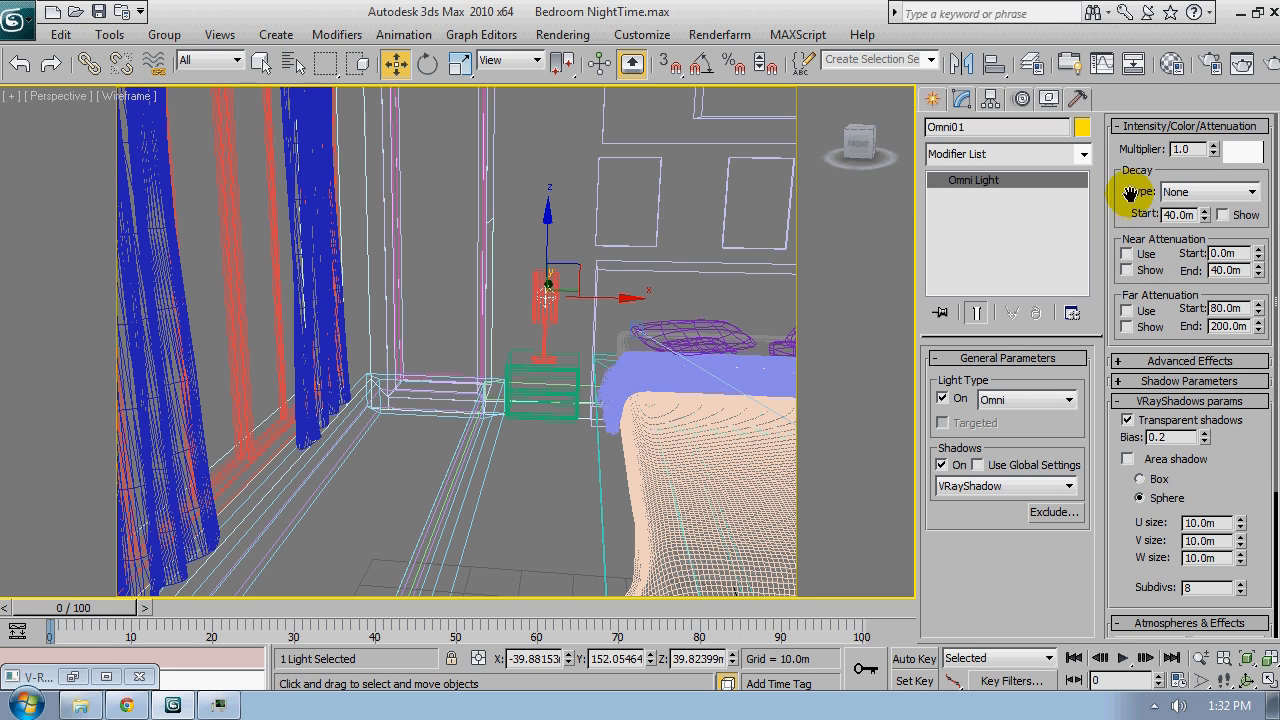
{"action": "left_click", "coordinate": [1195, 192]}
{"action": "left_click", "coordinate": [1190, 219]}
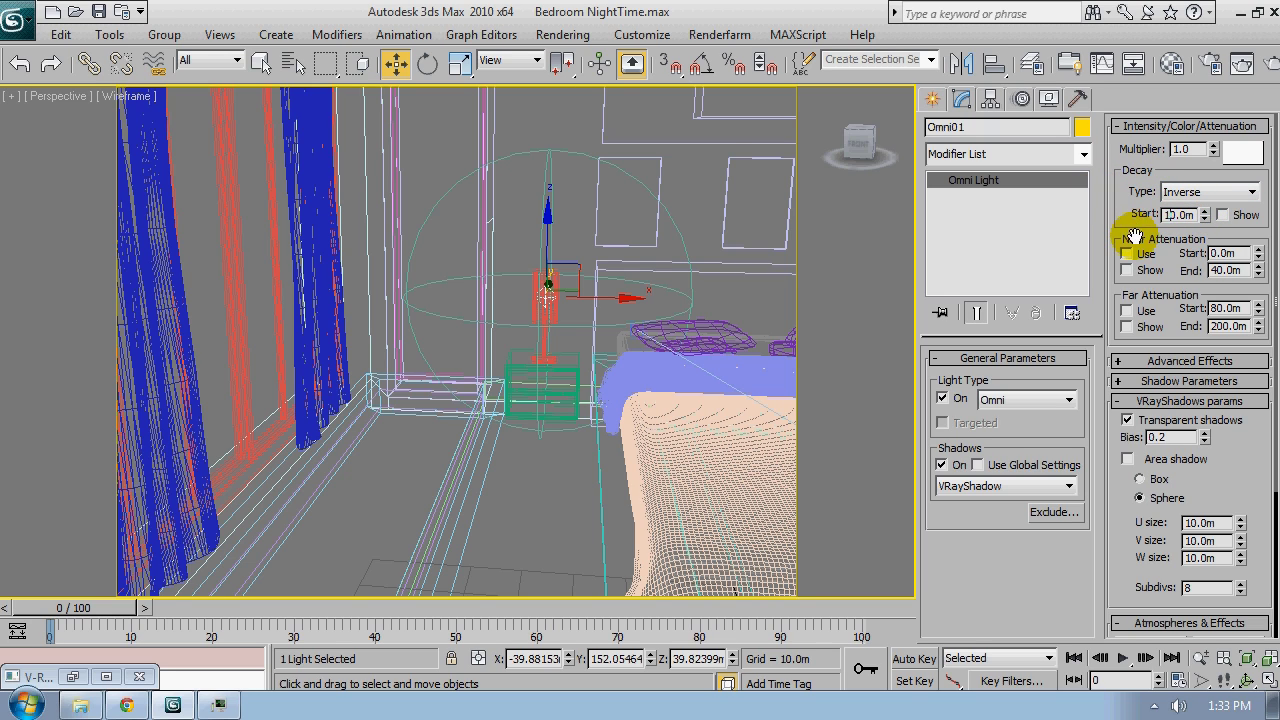
{"action": "middle_click_drag", "start_coordinate": [563, 311], "coordinate": [603, 297], "text": "alt"}
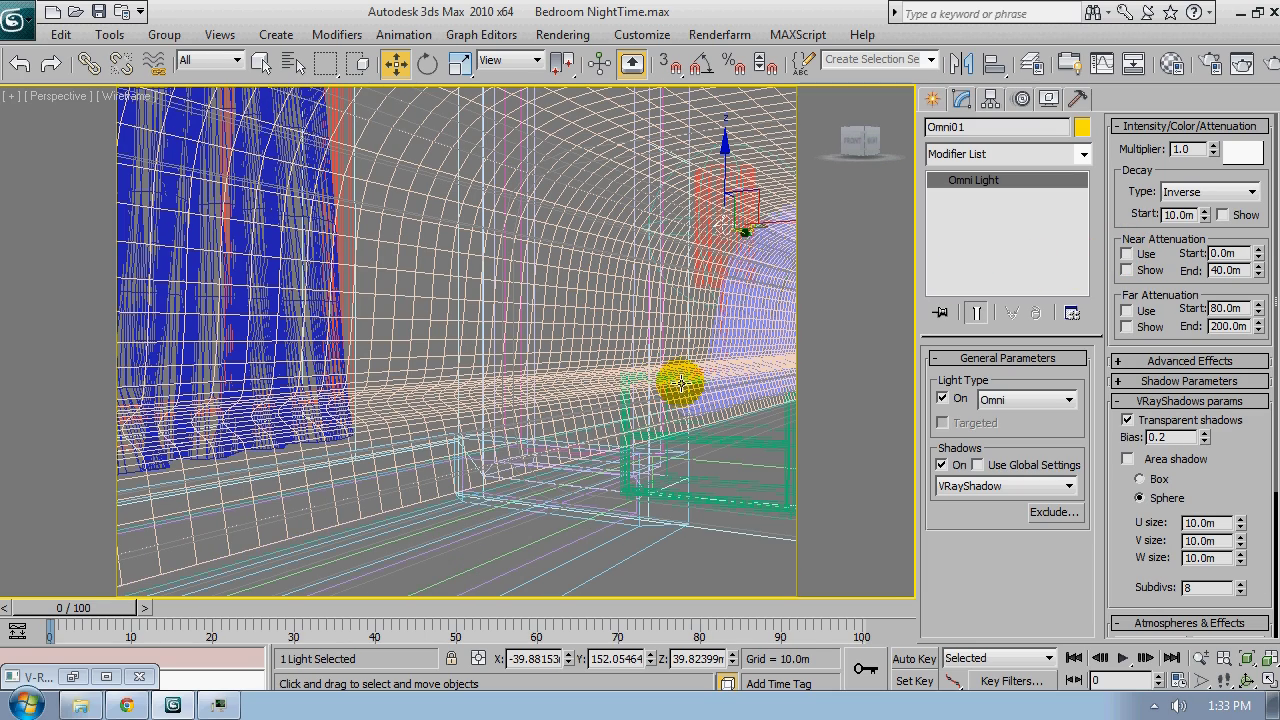
{"action": "key", "text": "z"}
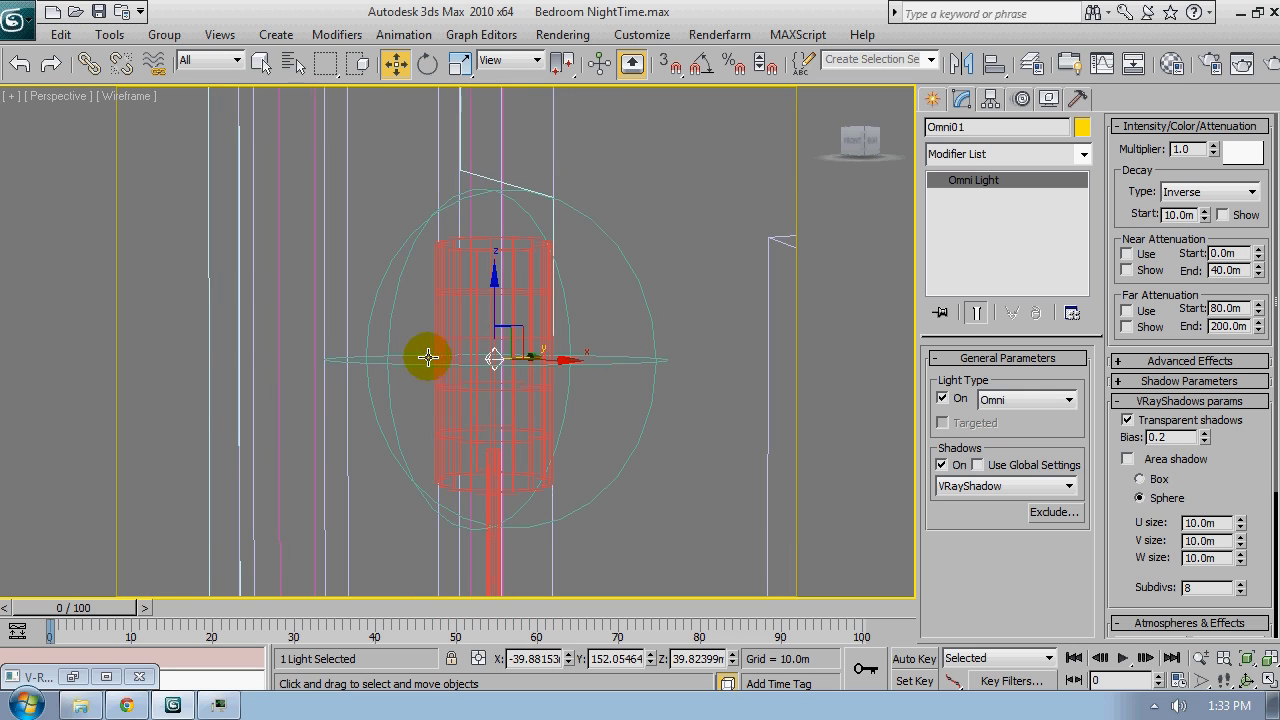
{"action": "middle_click_drag", "start_coordinate": [423, 357], "coordinate": [393, 349]}
{"action": "scroll", "coordinate": [443, 377], "scroll_direction": "down", "scroll_amount": 2}
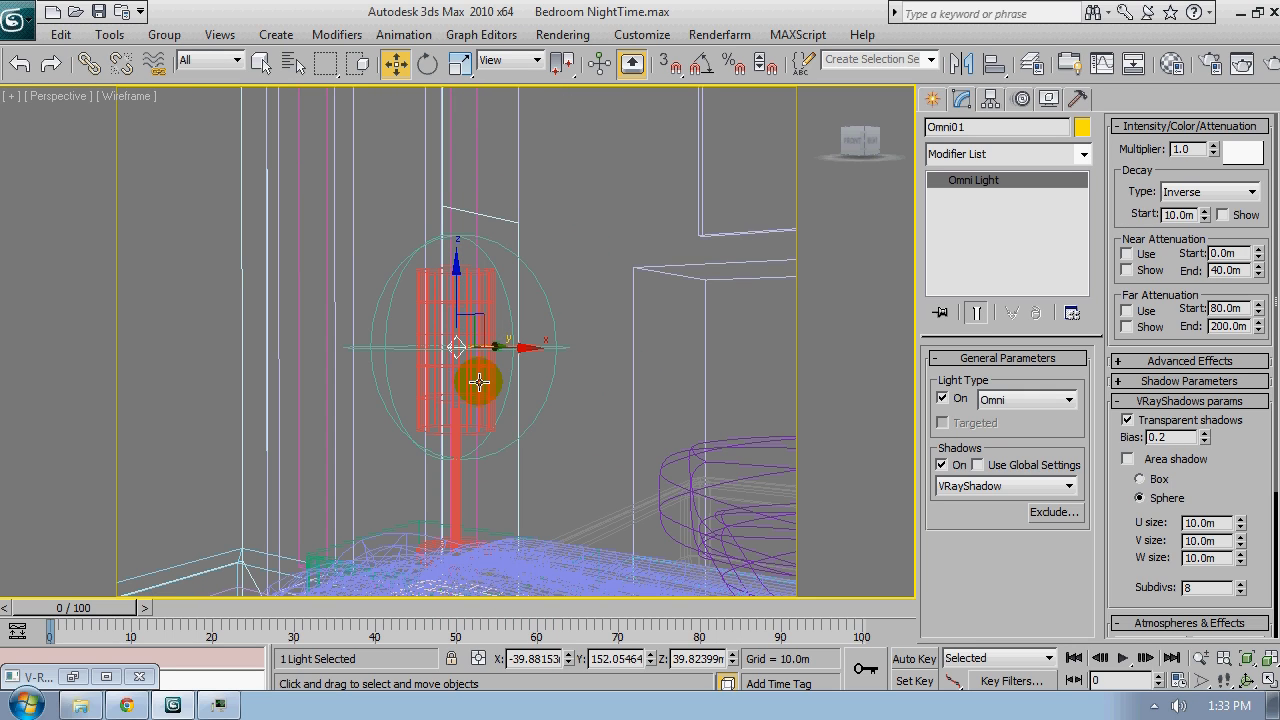
{"action": "middle_click_drag", "start_coordinate": [479, 382], "coordinate": [549, 349], "text": "alt"}
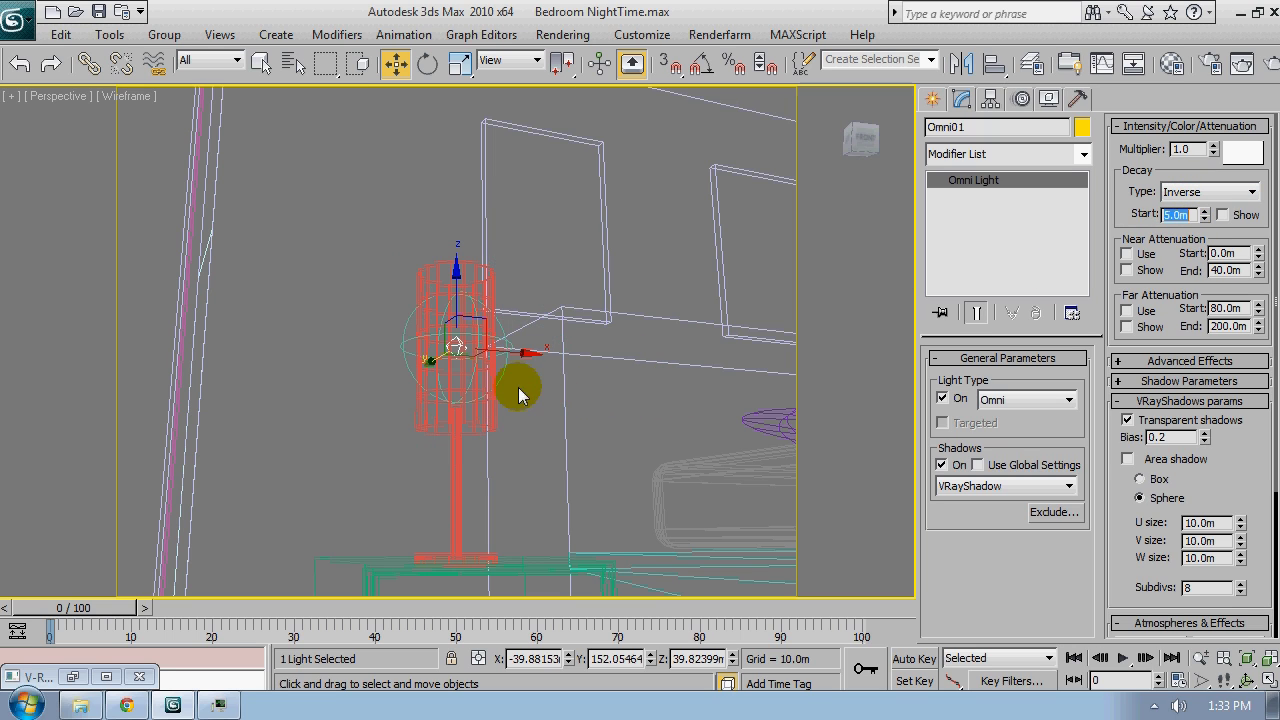
Shift-drag the omni light in Top view onto the right bedside lamp, cloning it as Omni02
{"action": "key", "text": "t"}
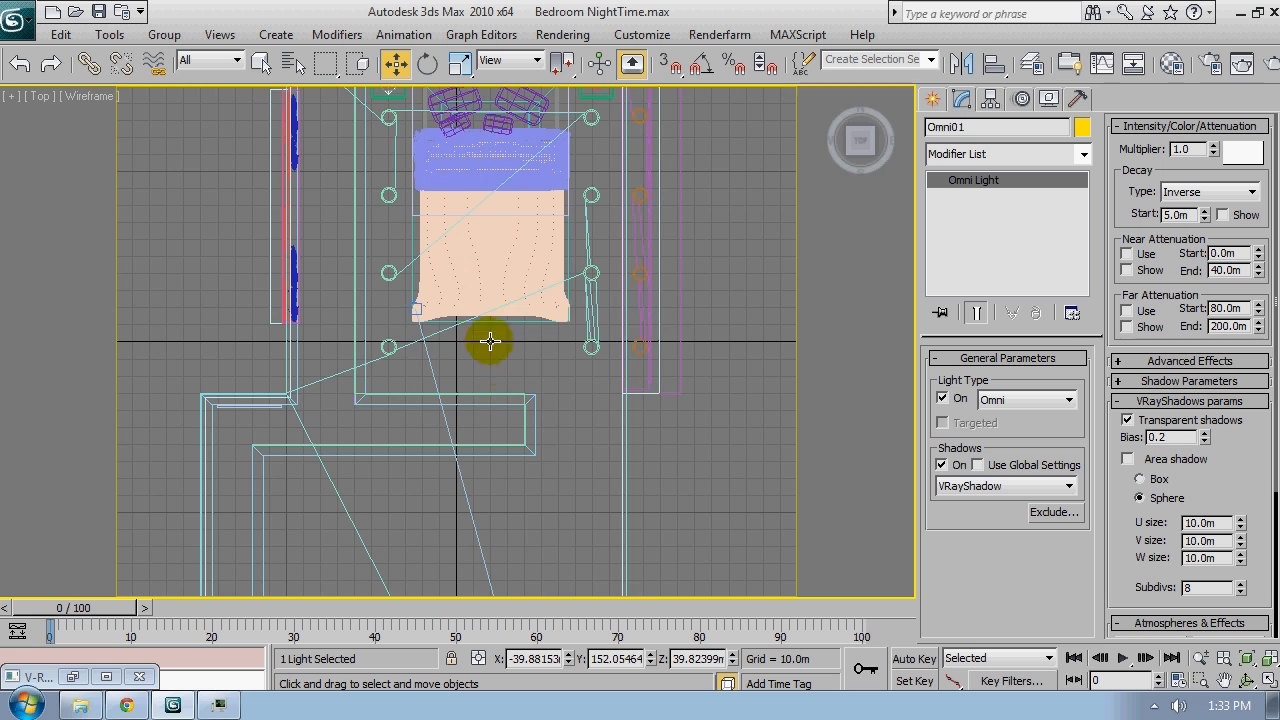
{"action": "middle_click_drag", "start_coordinate": [464, 108], "coordinate": [435, 327]}
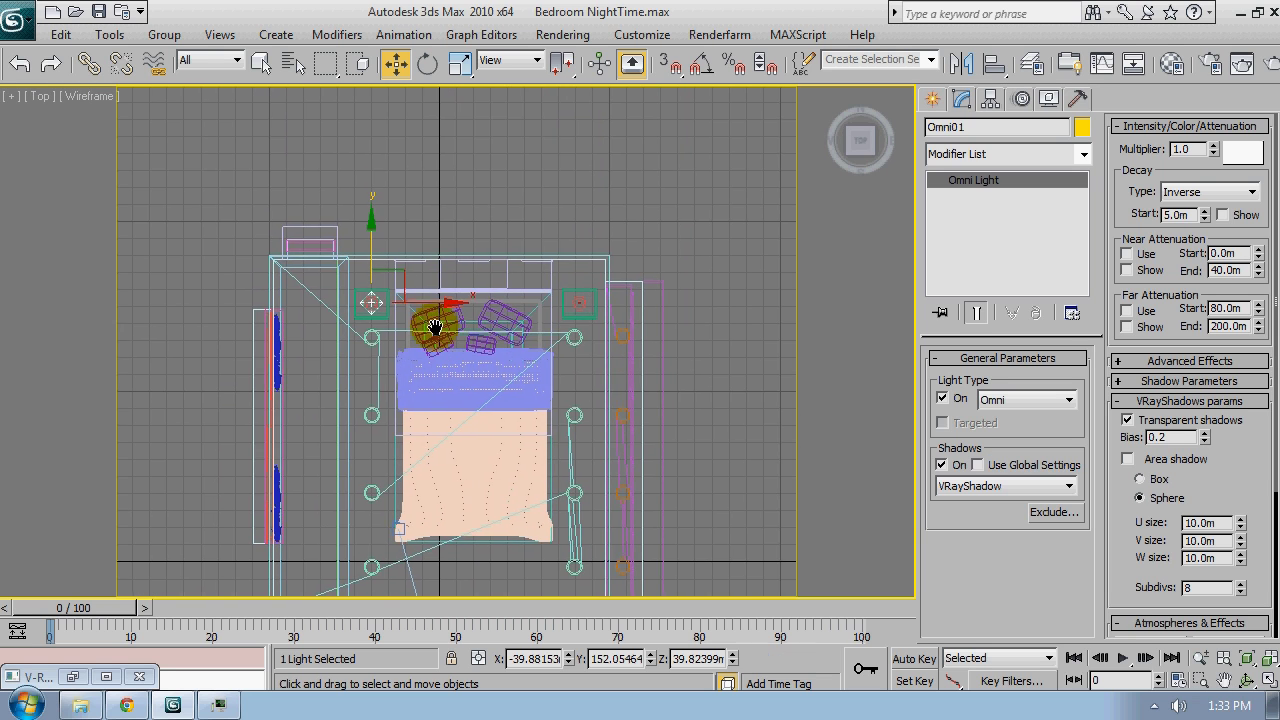
{"action": "scroll", "coordinate": [435, 325], "scroll_direction": "up", "scroll_amount": 1}
{"action": "scroll", "coordinate": [430, 302], "scroll_direction": "up", "scroll_amount": 1}
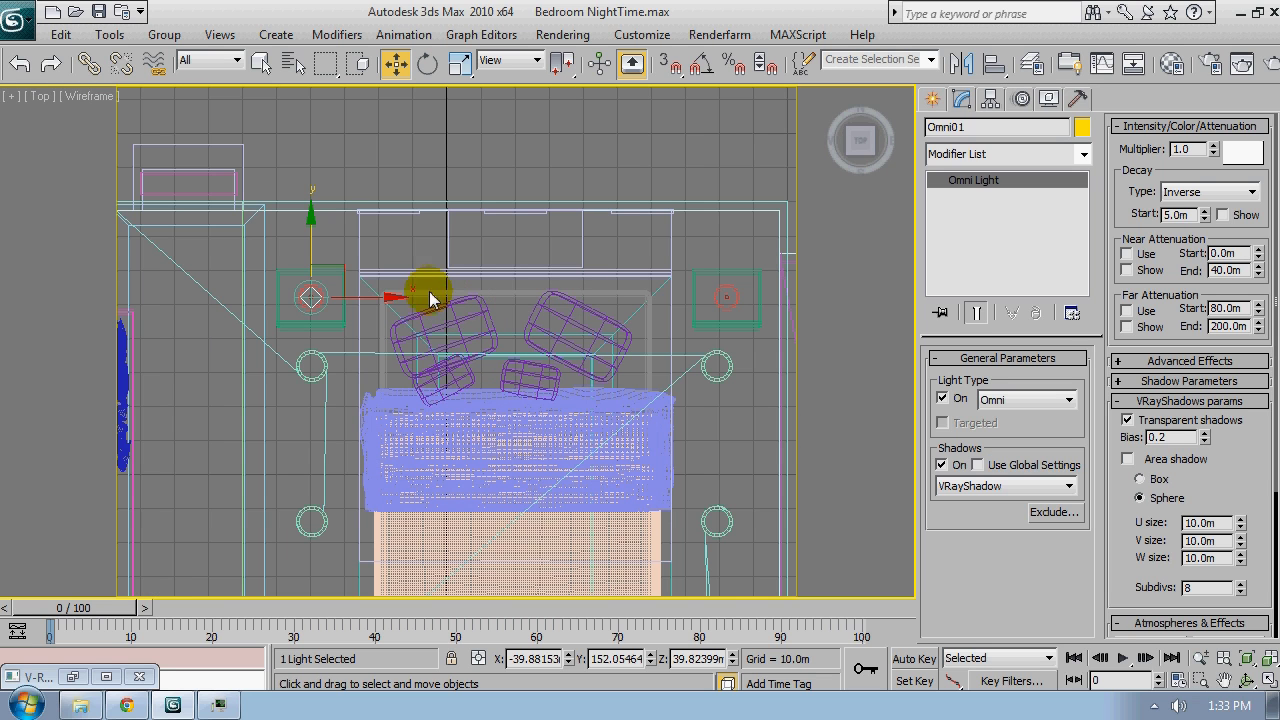
{"action": "mouse_move", "coordinate": [372, 298]}
{"action": "left_click_drag", "start_coordinate": [372, 298], "coordinate": [771, 312], "text": "shift"}
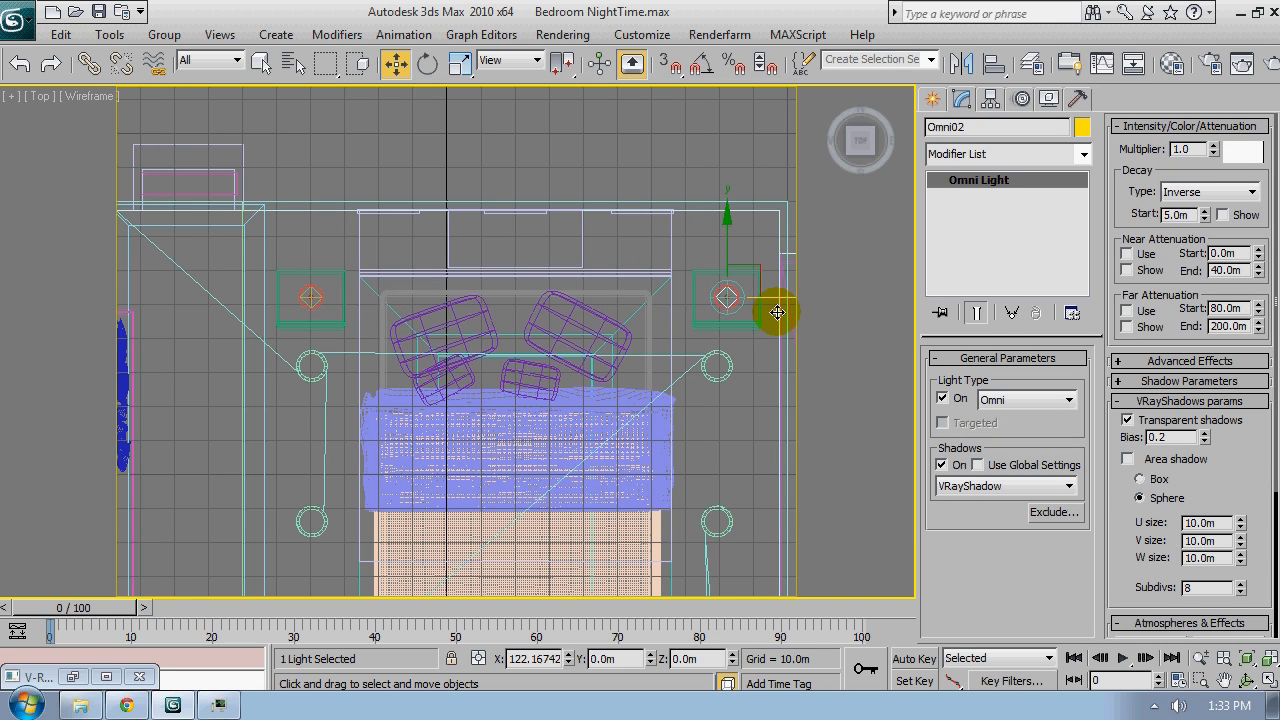
{"action": "left_click_drag", "start_coordinate": [777, 312], "coordinate": [778, 314], "text": "shift"}
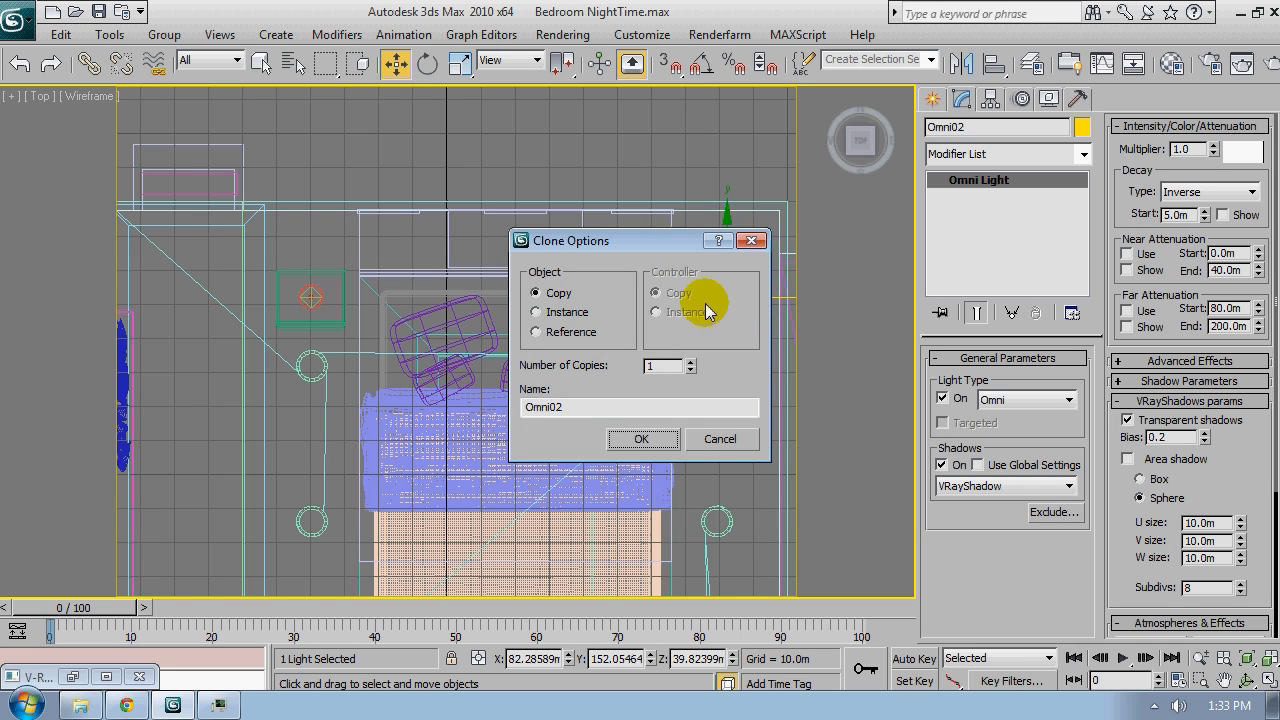
{"action": "left_click_drag", "start_coordinate": [614, 243], "coordinate": [555, 172]}
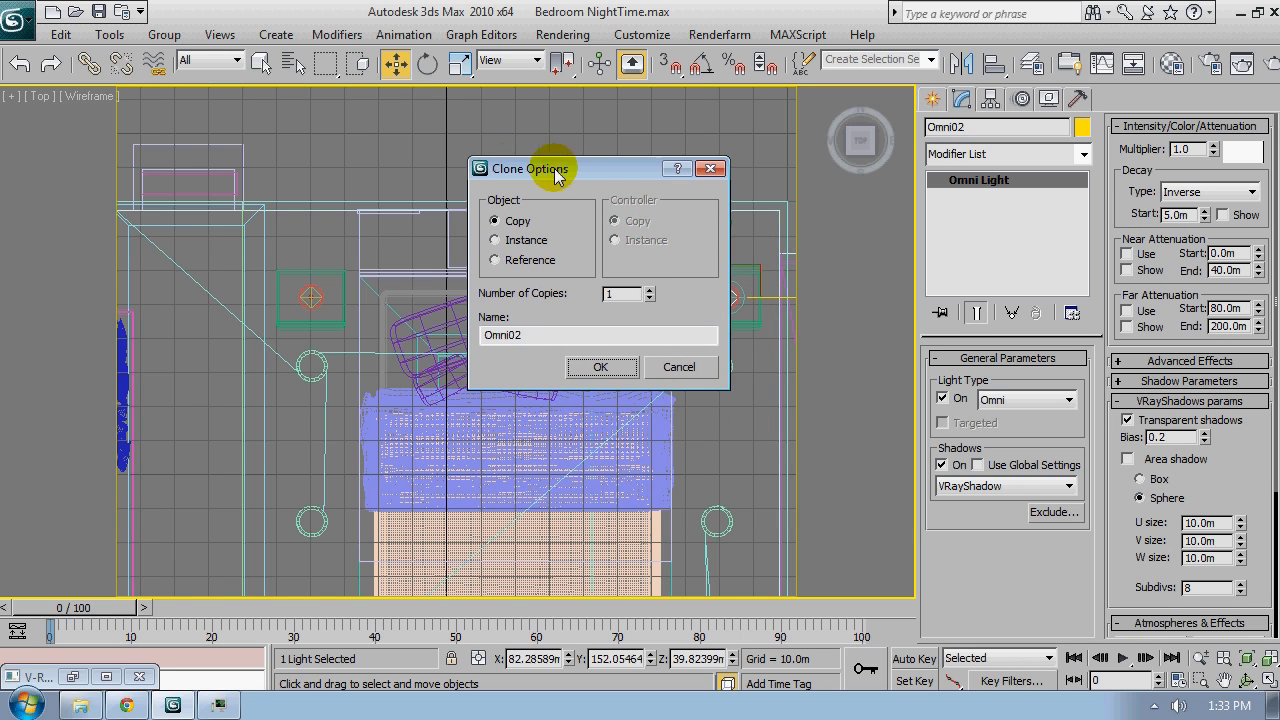
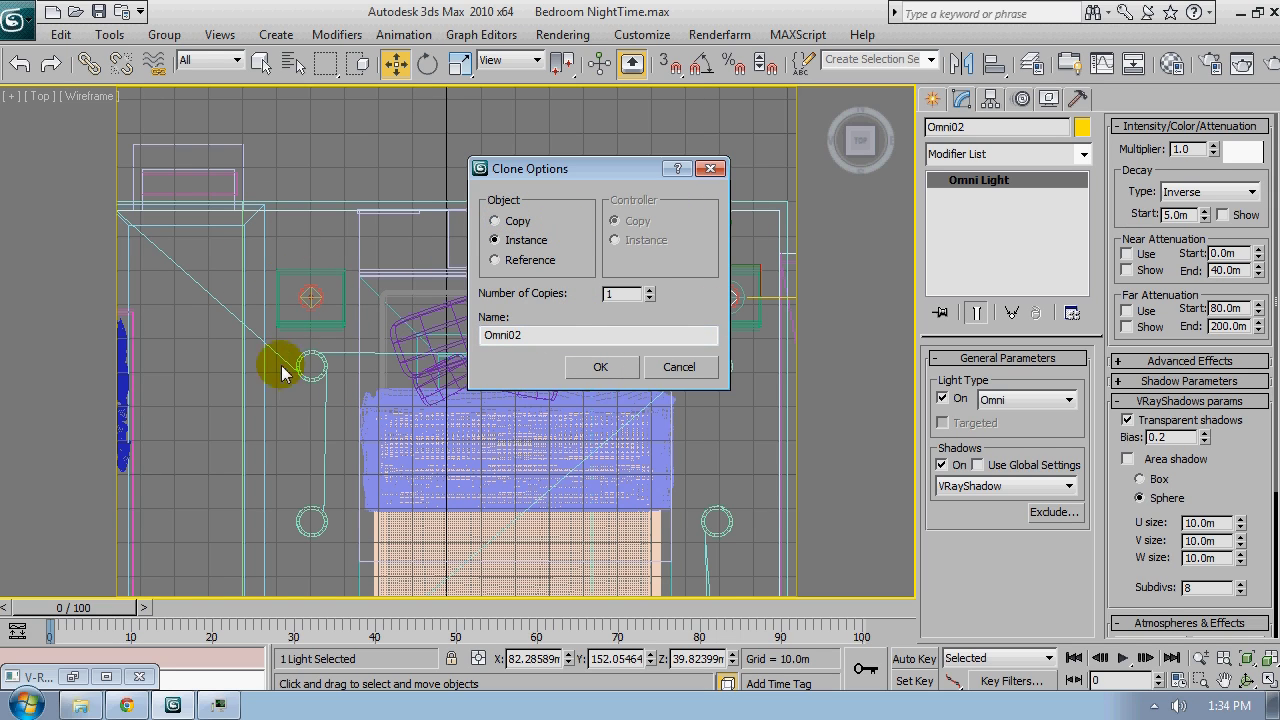
Confirm the instanced copy of Omni02 and bring up the standard light types
{"action": "left_click", "coordinate": [600, 368]}
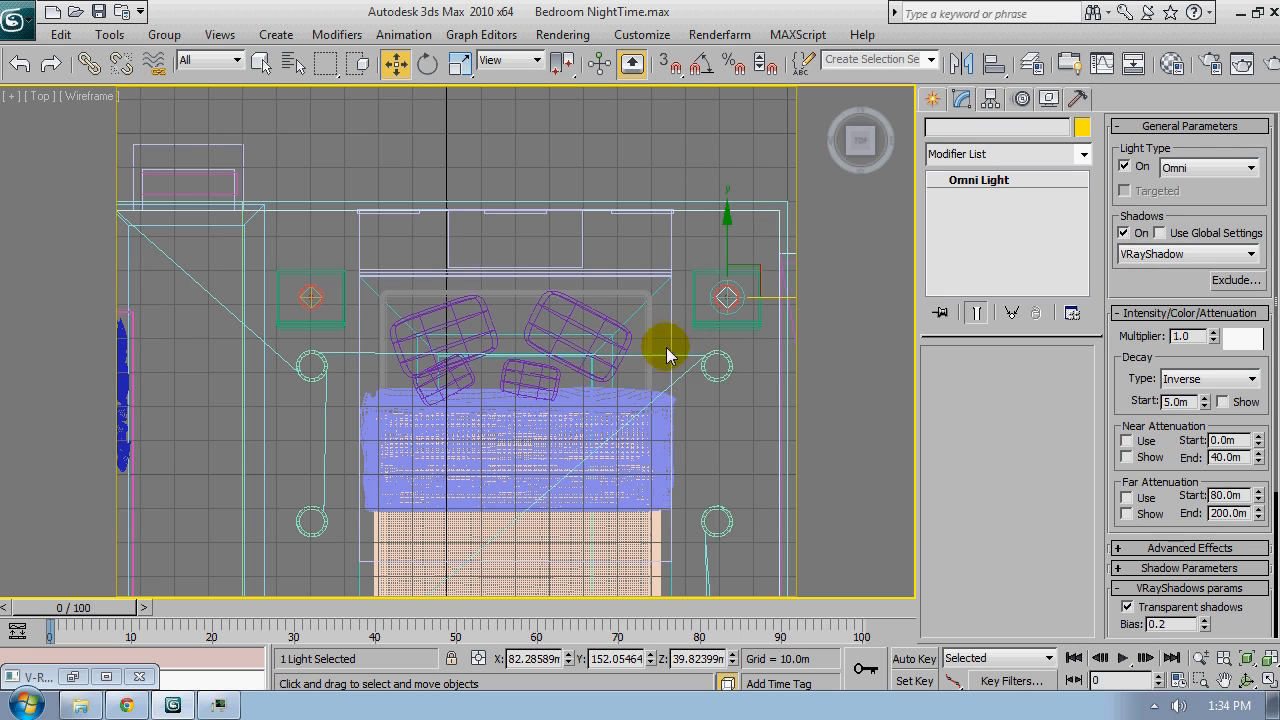
{"action": "middle_click_drag", "start_coordinate": [712, 292], "coordinate": [645, 258]}
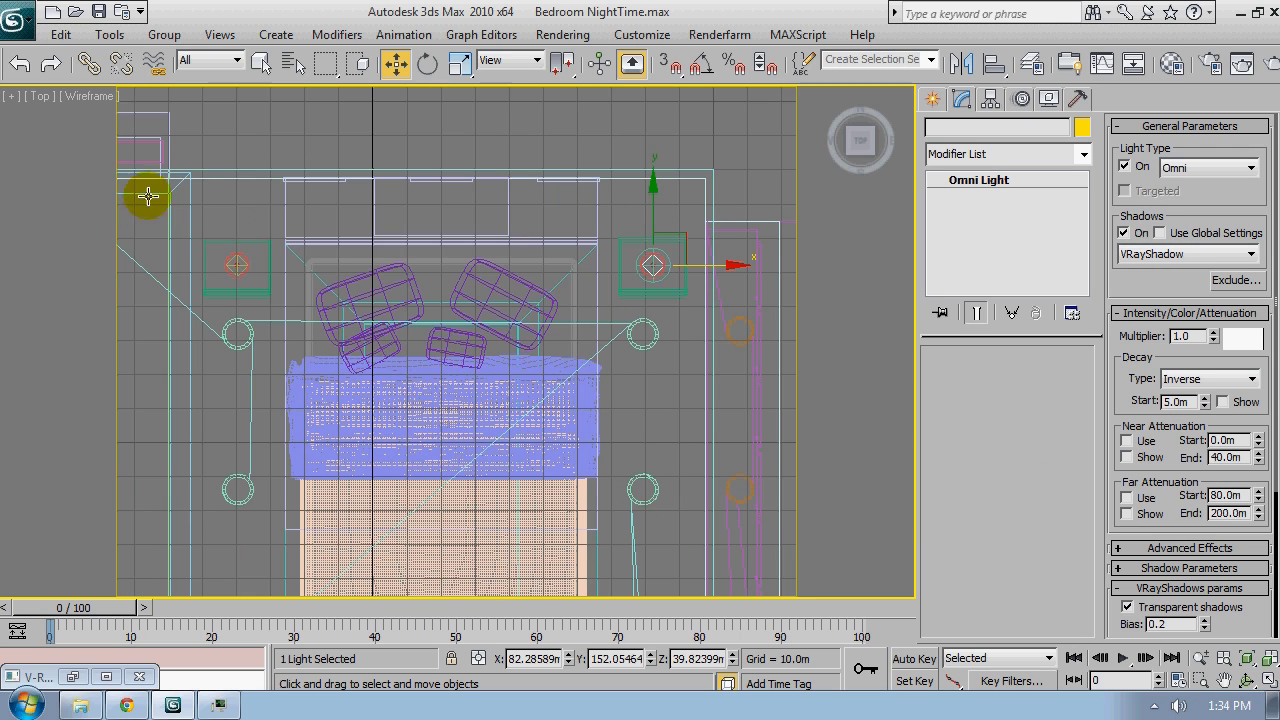
{"action": "middle_click_drag", "start_coordinate": [447, 297], "coordinate": [567, 324]}
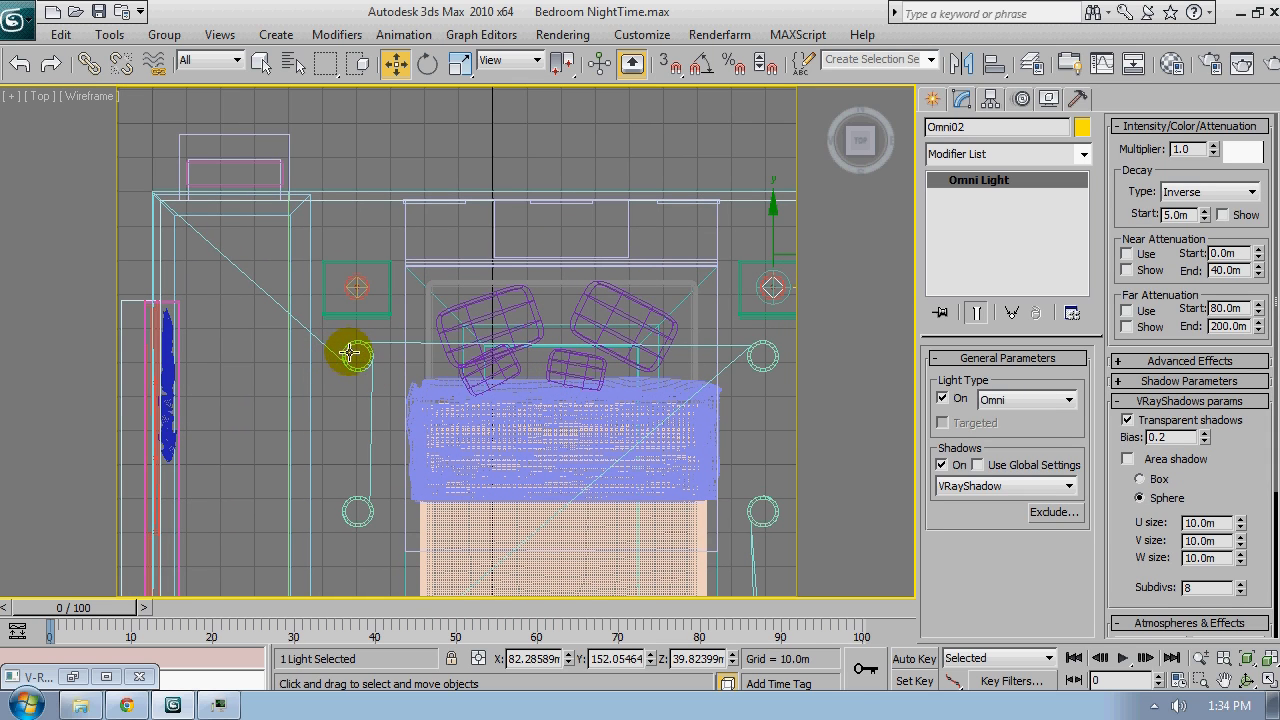
{"action": "scroll", "coordinate": [349, 352], "scroll_direction": "down", "scroll_amount": 2}
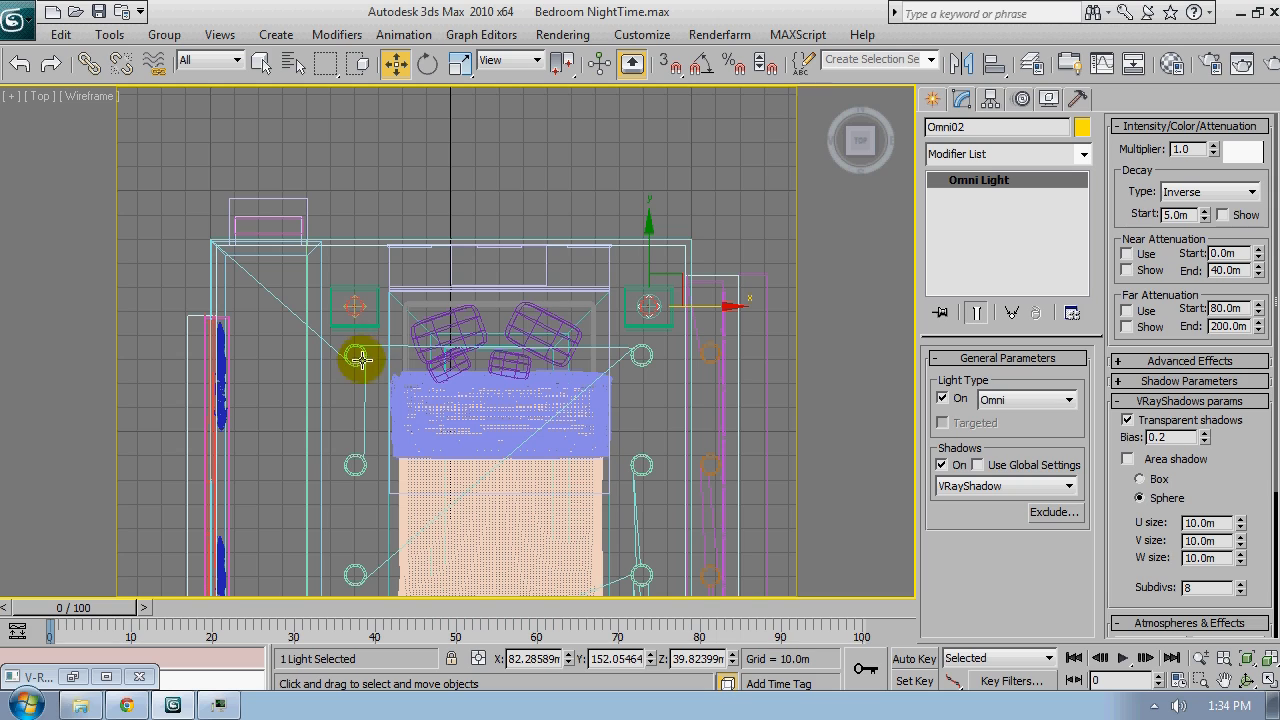
{"action": "left_click", "coordinate": [932, 100]}
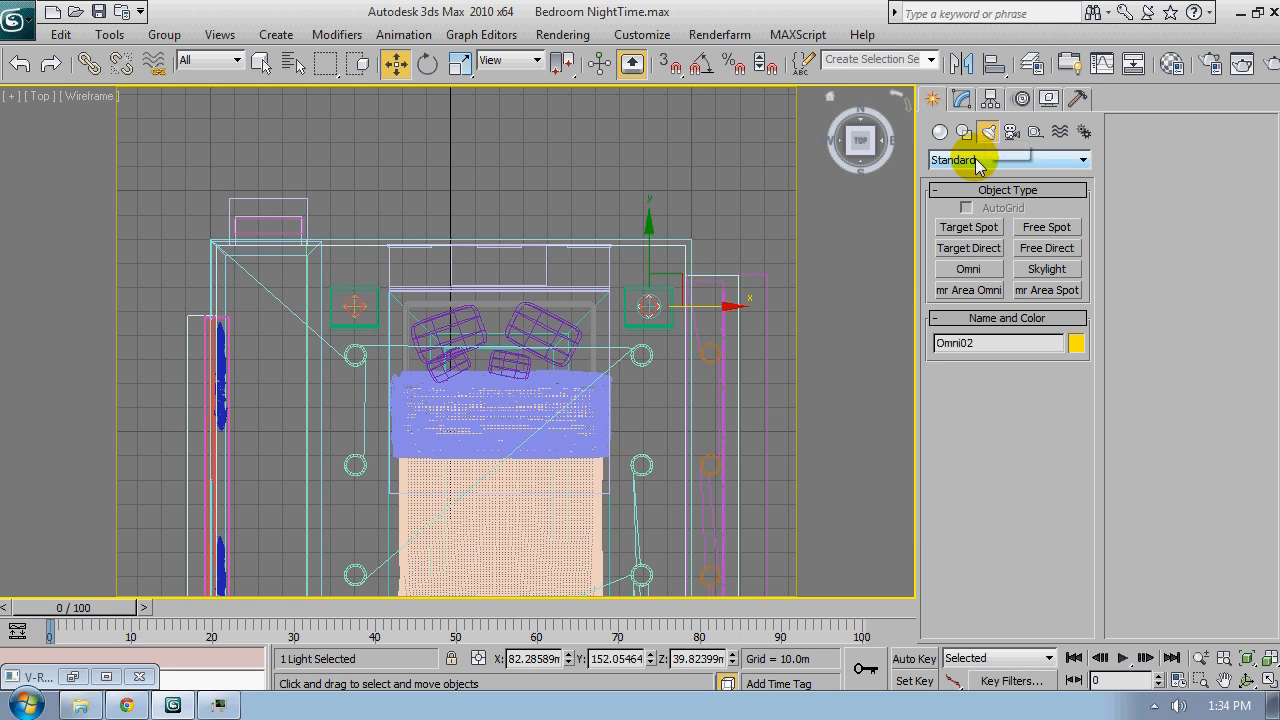
Place a free spotlight on the ceiling downlight circle in the Top view
{"action": "left_click", "coordinate": [1046, 229]}
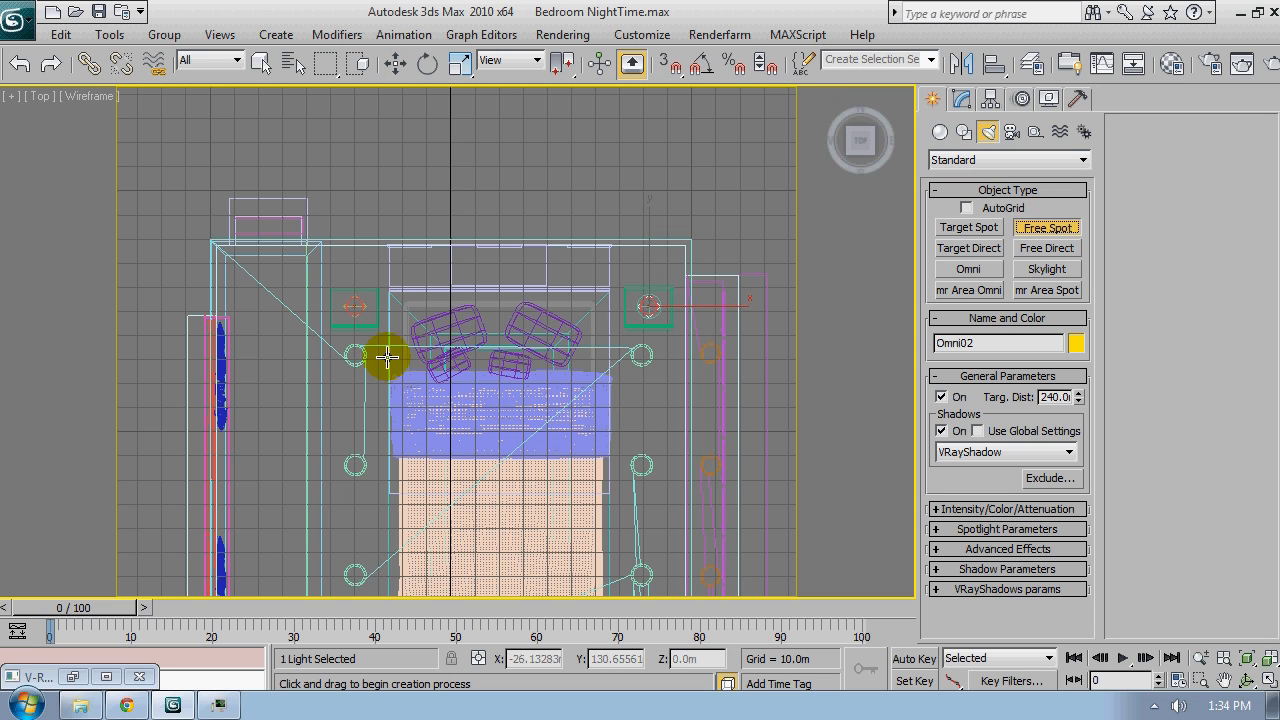
{"action": "middle_click_drag", "start_coordinate": [347, 346], "coordinate": [383, 275]}
{"action": "scroll", "coordinate": [383, 275], "scroll_direction": "up", "scroll_amount": 8}
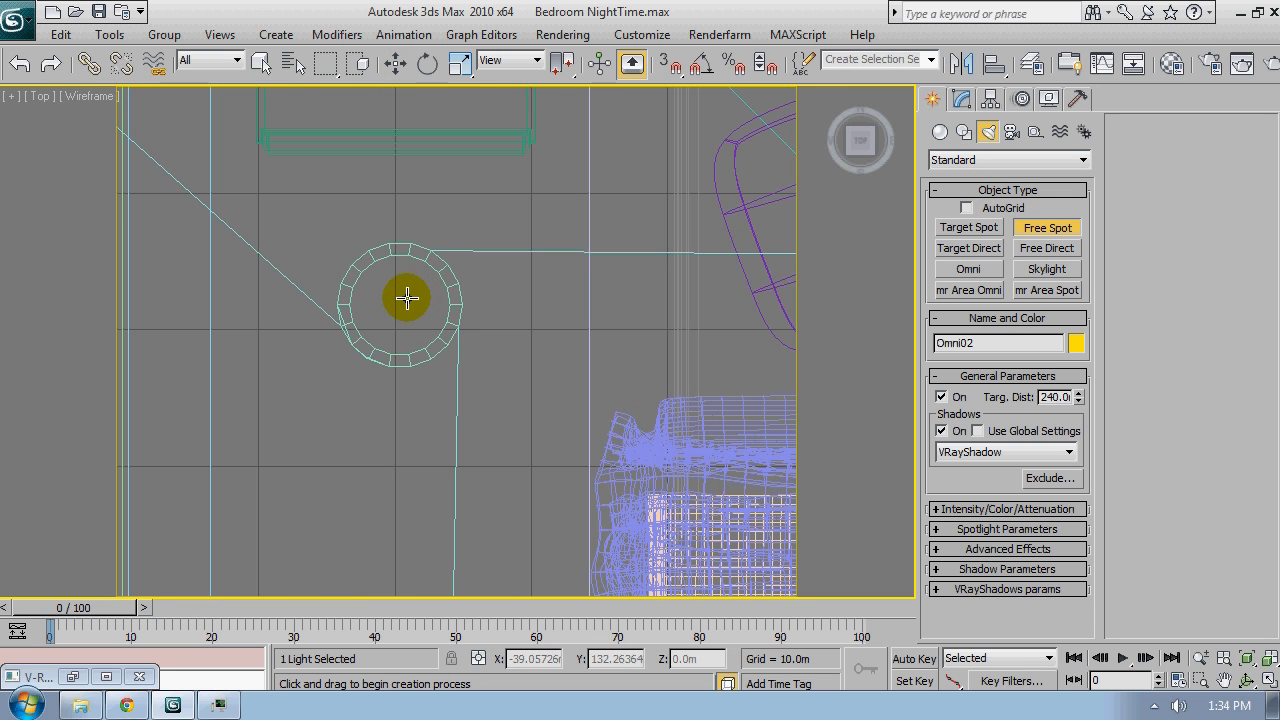
{"action": "left_click", "coordinate": [401, 306]}
{"action": "right_click", "coordinate": [430, 310]}
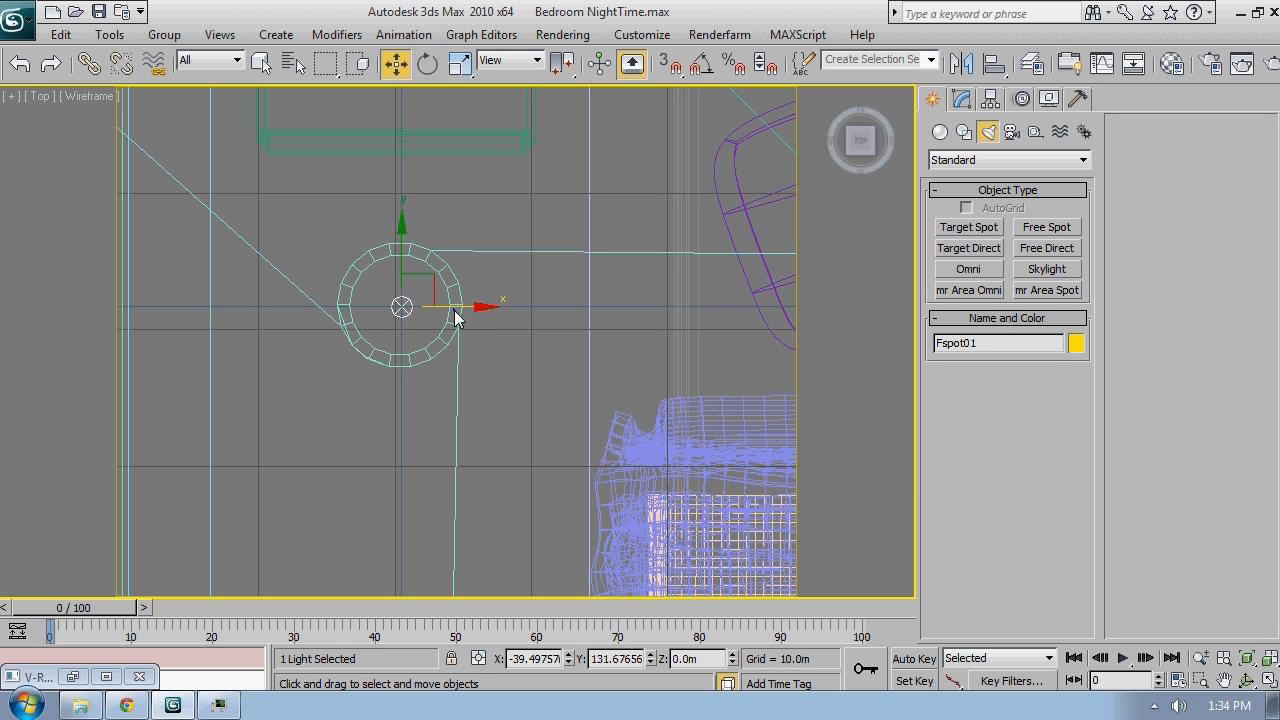
{"action": "scroll", "coordinate": [487, 308], "scroll_direction": "down", "scroll_amount": 6}
{"action": "middle_click_drag", "start_coordinate": [487, 308], "coordinate": [436, 325]}
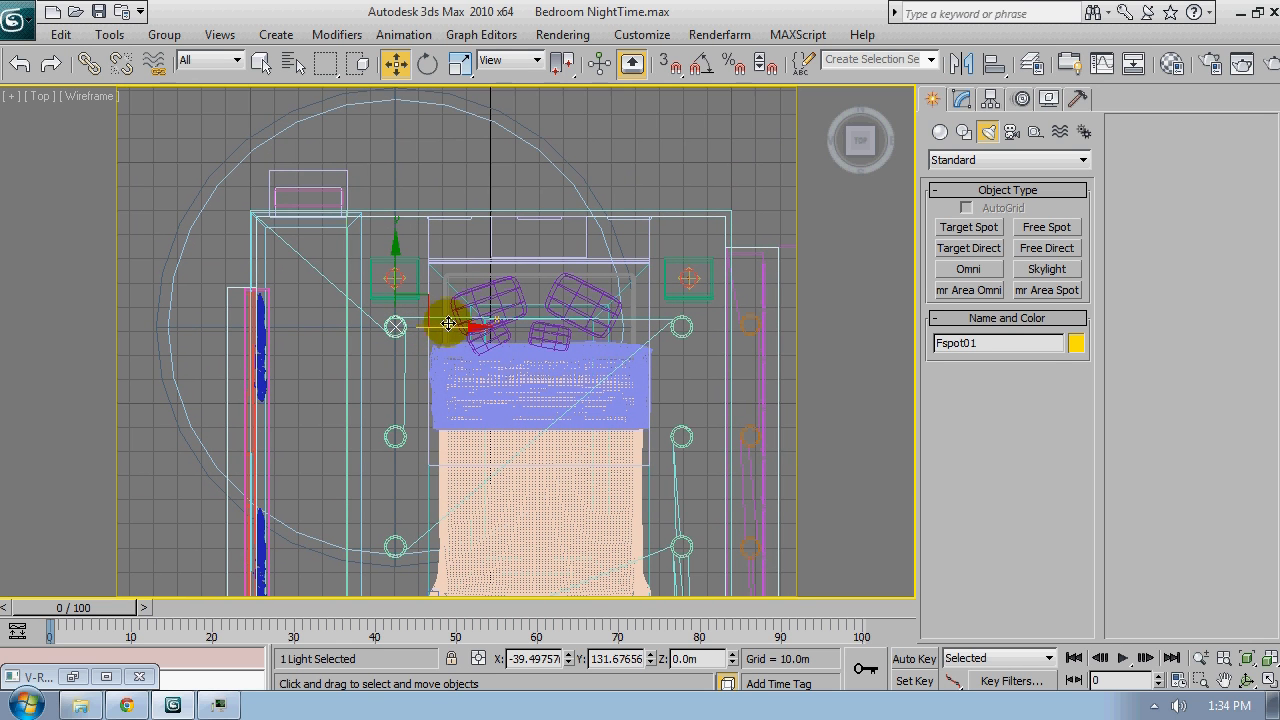
Raise Fspot01 toward the ceiling in the Front view, then check it in smooth-shaded Perspective
{"action": "key", "text": "f"}
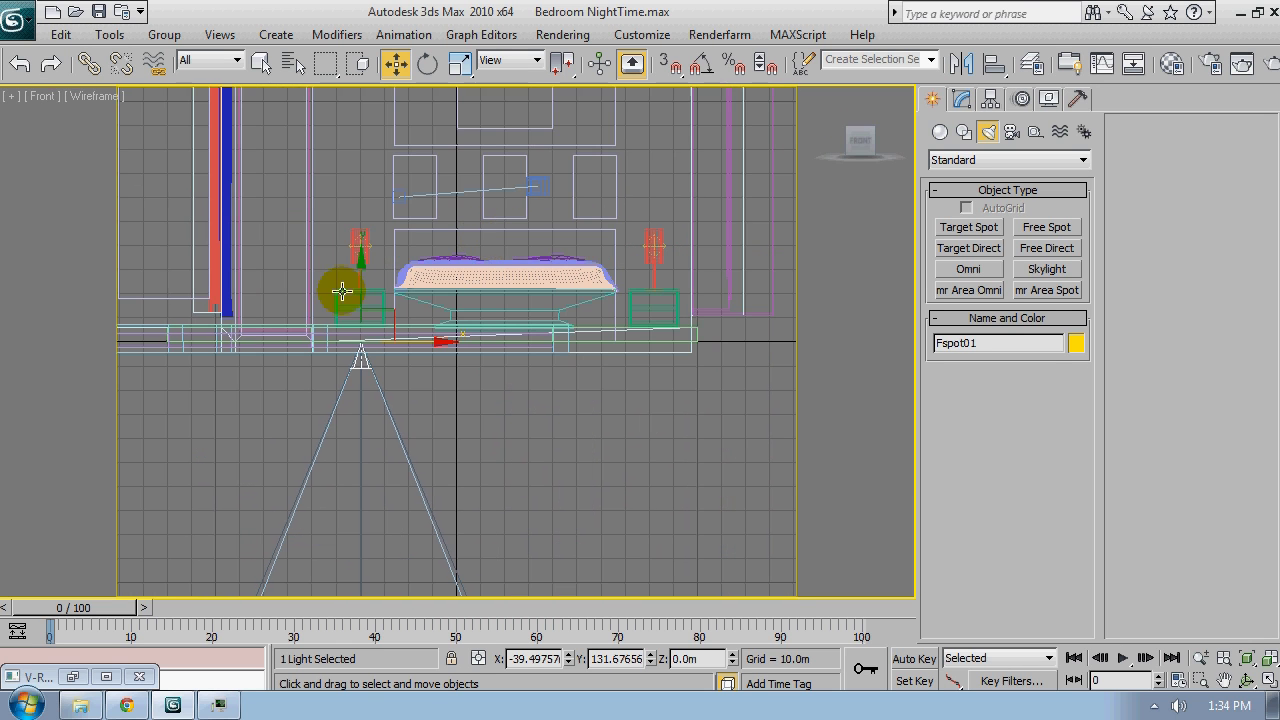
{"action": "middle_click_drag", "start_coordinate": [342, 291], "coordinate": [514, 346]}
{"action": "scroll", "coordinate": [529, 377], "scroll_direction": "down", "scroll_amount": 5}
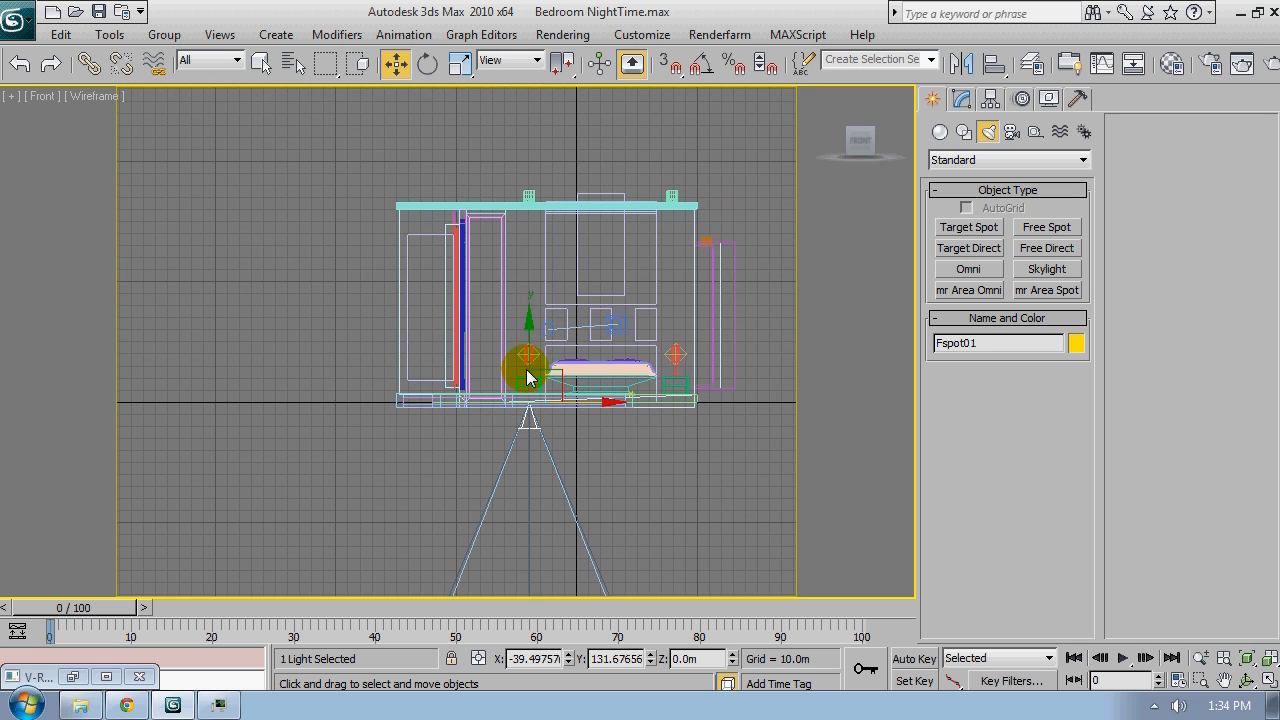
{"action": "scroll", "coordinate": [535, 333], "scroll_direction": "up", "scroll_amount": 2}
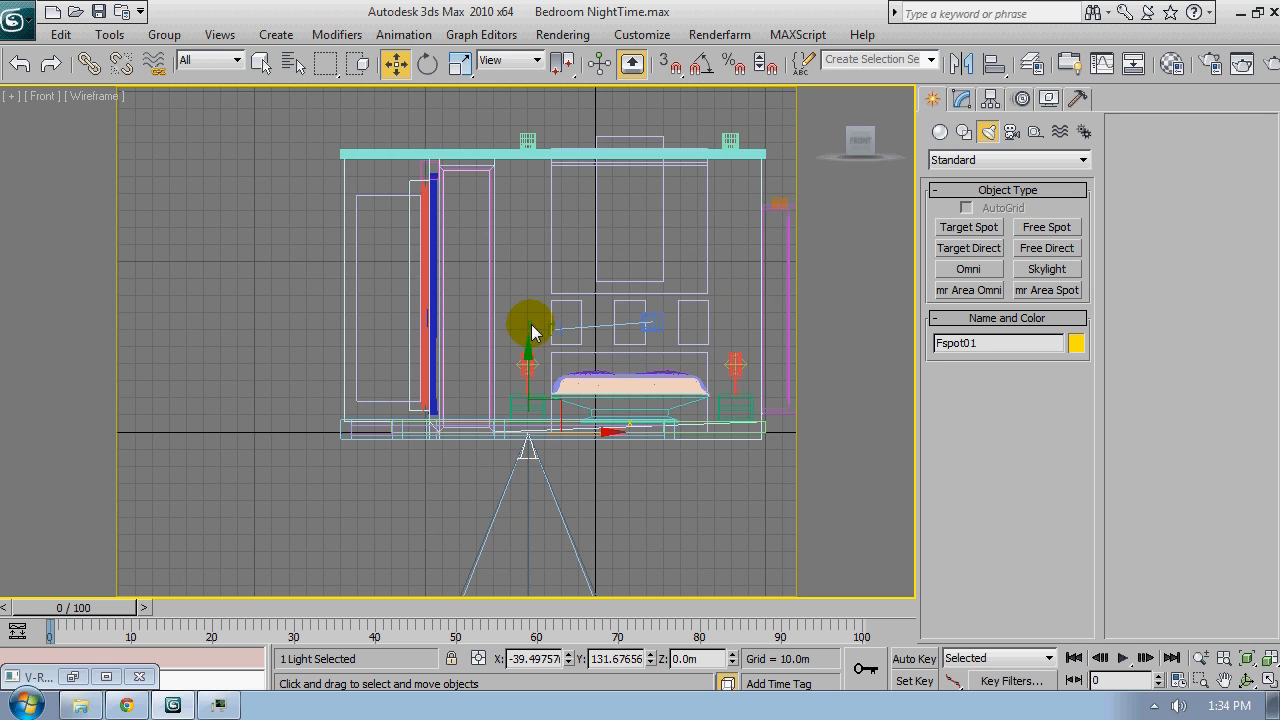
{"action": "left_click_drag", "start_coordinate": [523, 362], "coordinate": [533, 77]}
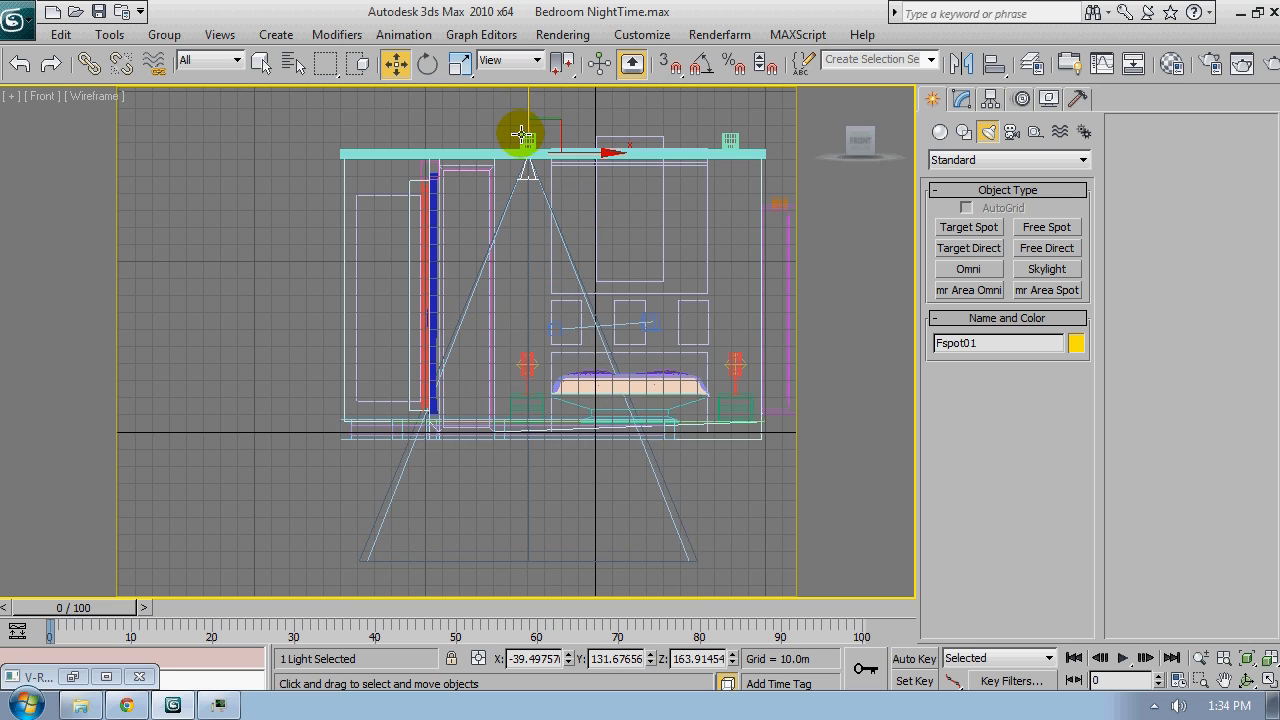
{"action": "scroll", "coordinate": [551, 200], "scroll_direction": "up", "scroll_amount": 5}
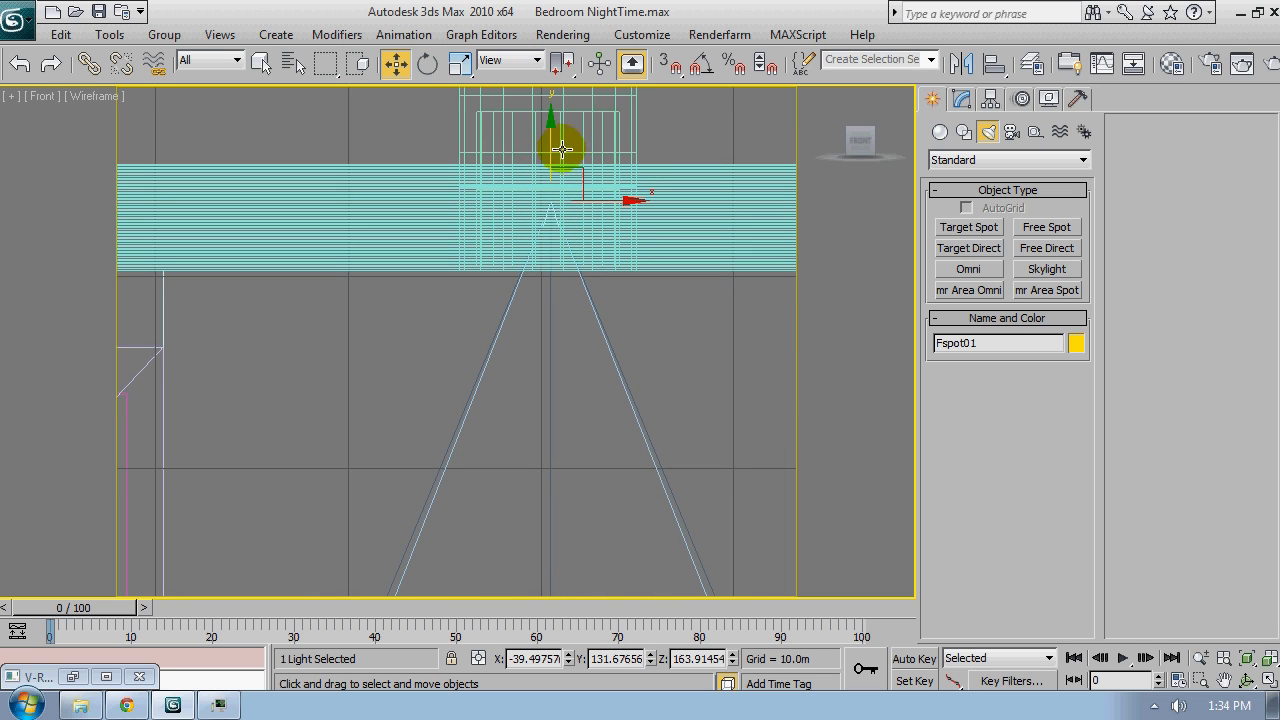
{"action": "left_click_drag", "start_coordinate": [552, 147], "coordinate": [551, 135]}
{"action": "scroll", "coordinate": [546, 202], "scroll_direction": "down", "scroll_amount": 8}
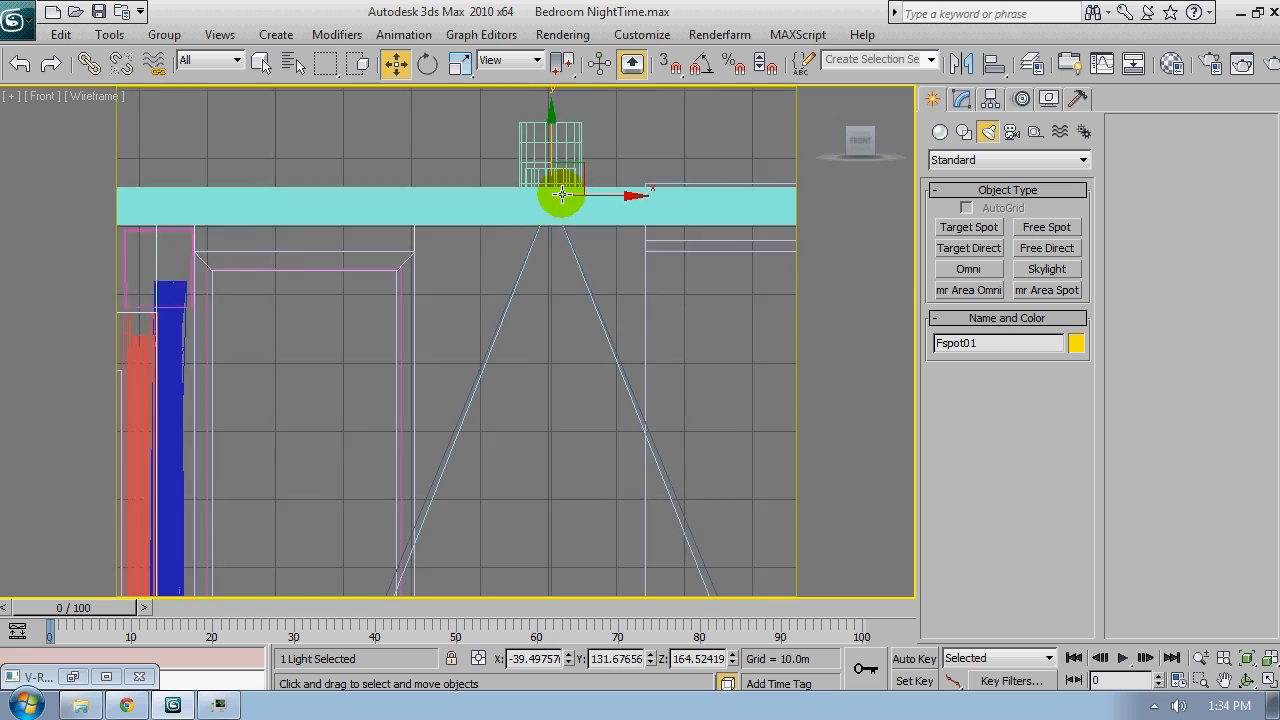
{"action": "scroll", "coordinate": [565, 228], "scroll_direction": "up", "scroll_amount": 4}
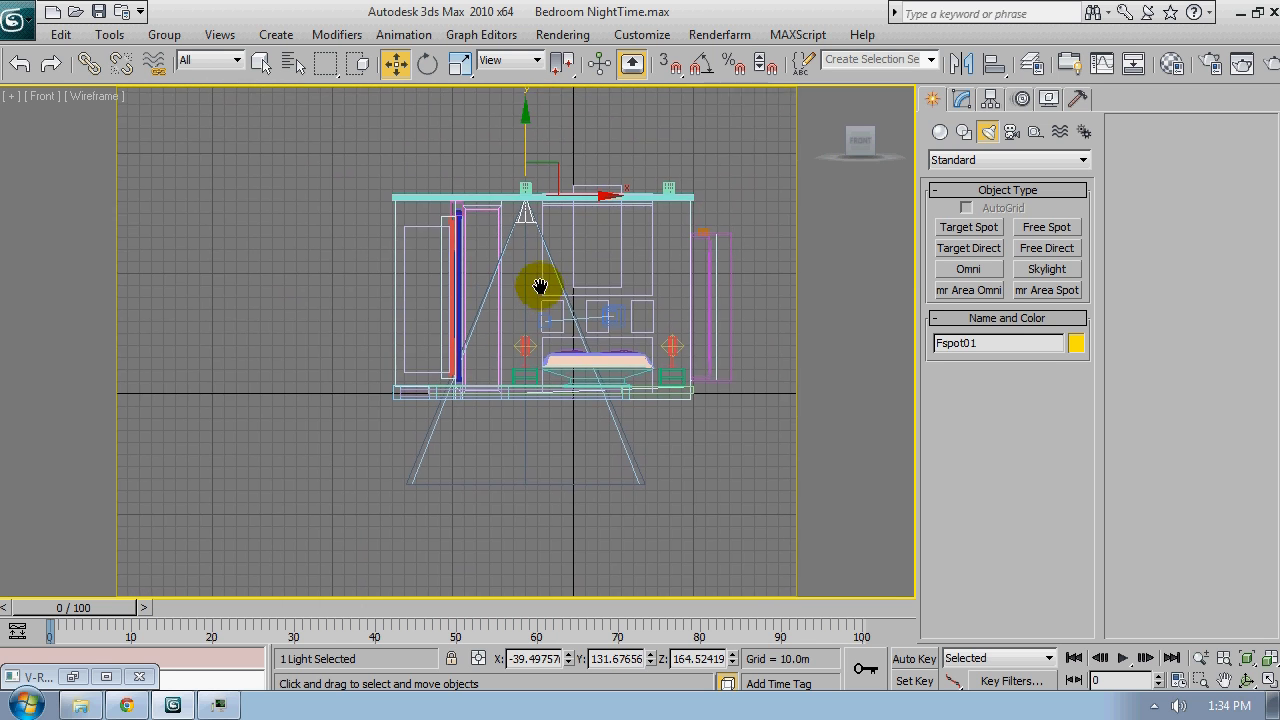
{"action": "middle_click_drag", "start_coordinate": [534, 237], "coordinate": [521, 250]}
{"action": "key", "text": "p"}
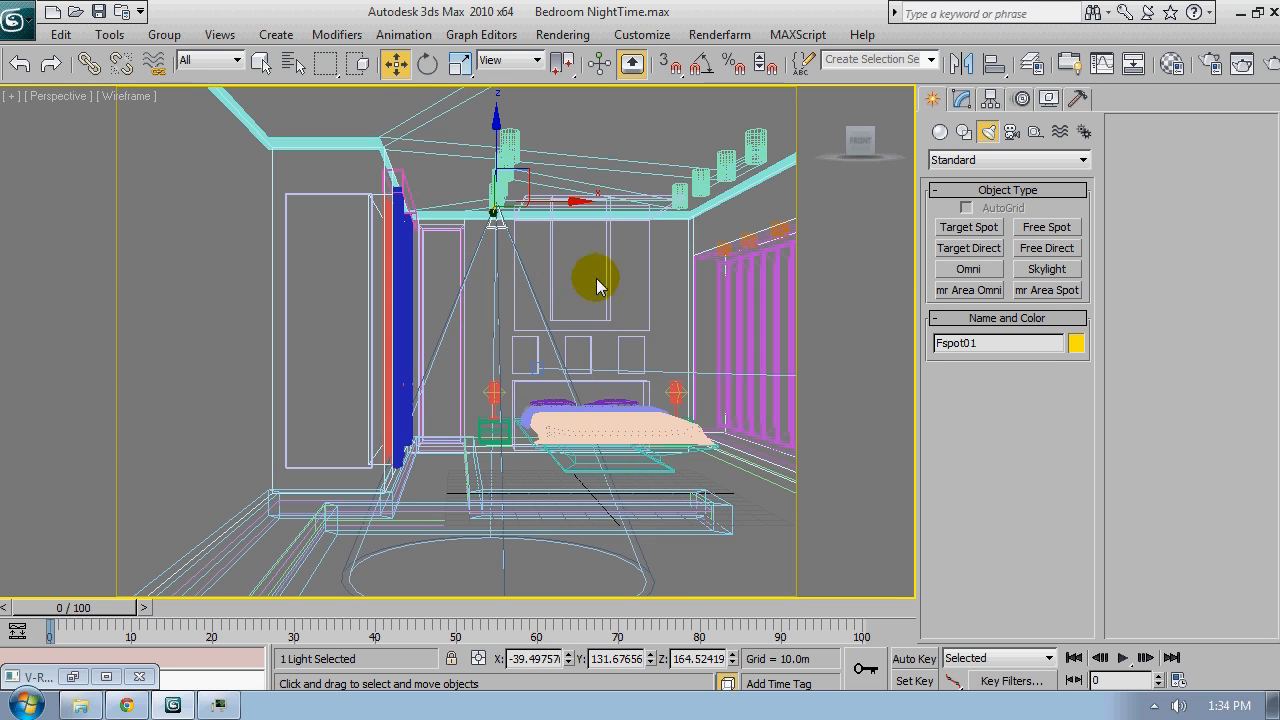
{"action": "mouse_move", "coordinate": [591, 277]}
{"action": "middle_mouse_down", "text": "alt"}
{"action": "mouse_move", "coordinate": [663, 337]}
{"action": "mouse_move", "coordinate": [566, 348]}
{"action": "mouse_move", "coordinate": [443, 337]}
{"action": "mouse_move", "coordinate": [528, 354]}
{"action": "mouse_move", "coordinate": [523, 363]}
{"action": "mouse_move", "coordinate": [526, 234]}
{"action": "mouse_move", "coordinate": [514, 283]}
{"action": "middle_mouse_up", "text": "alt"}
{"action": "key", "text": "F3"}
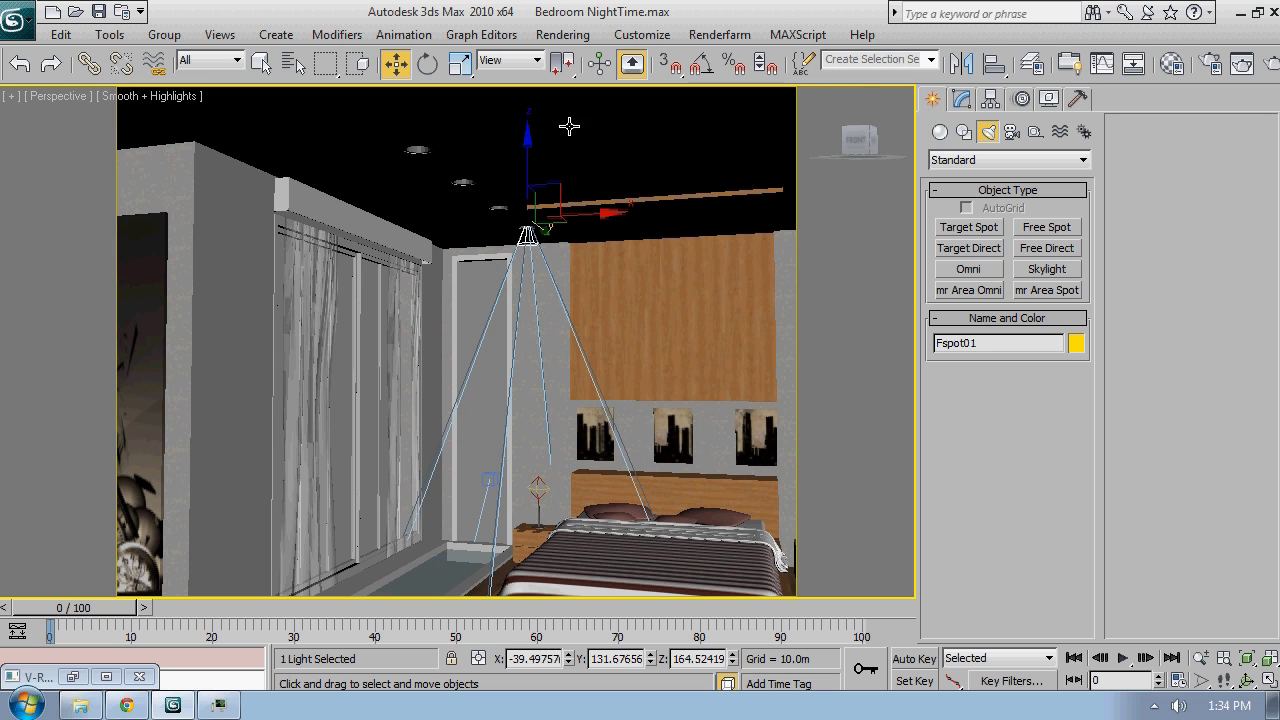
Back in wireframe Front view, push Fspot01 up into the ceiling fixture
{"action": "key", "text": "f"}
{"action": "scroll", "coordinate": [409, 131], "scroll_direction": "up", "scroll_amount": 5}
{"action": "middle_click_drag", "start_coordinate": [409, 131], "coordinate": [578, 537]}
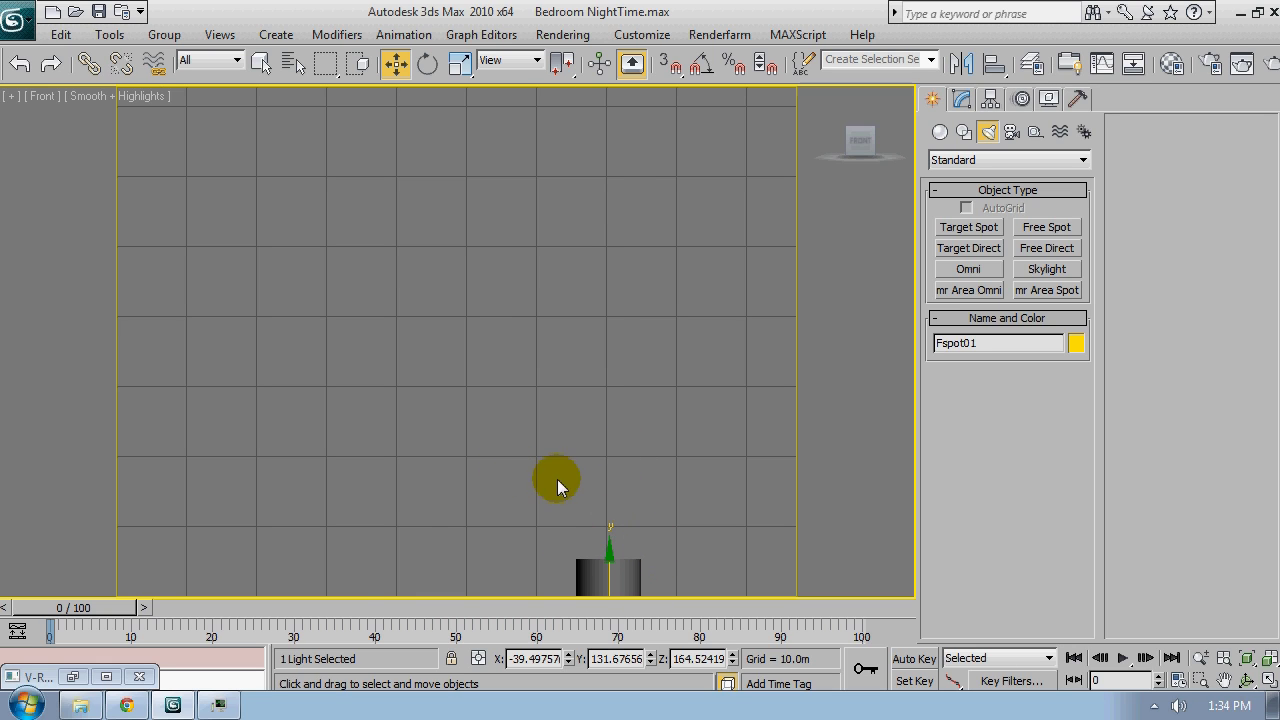
{"action": "key", "text": "shift+z"}
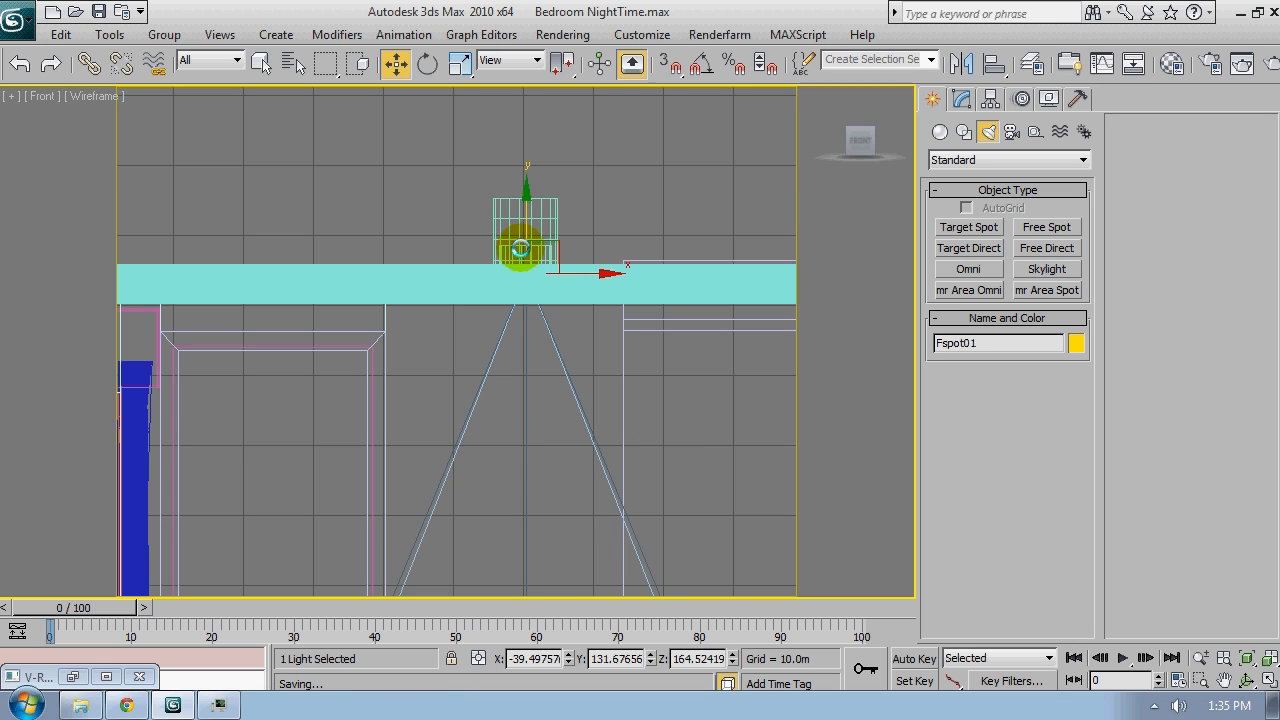
{"action": "scroll", "coordinate": [545, 245], "scroll_direction": "up", "scroll_amount": 5}
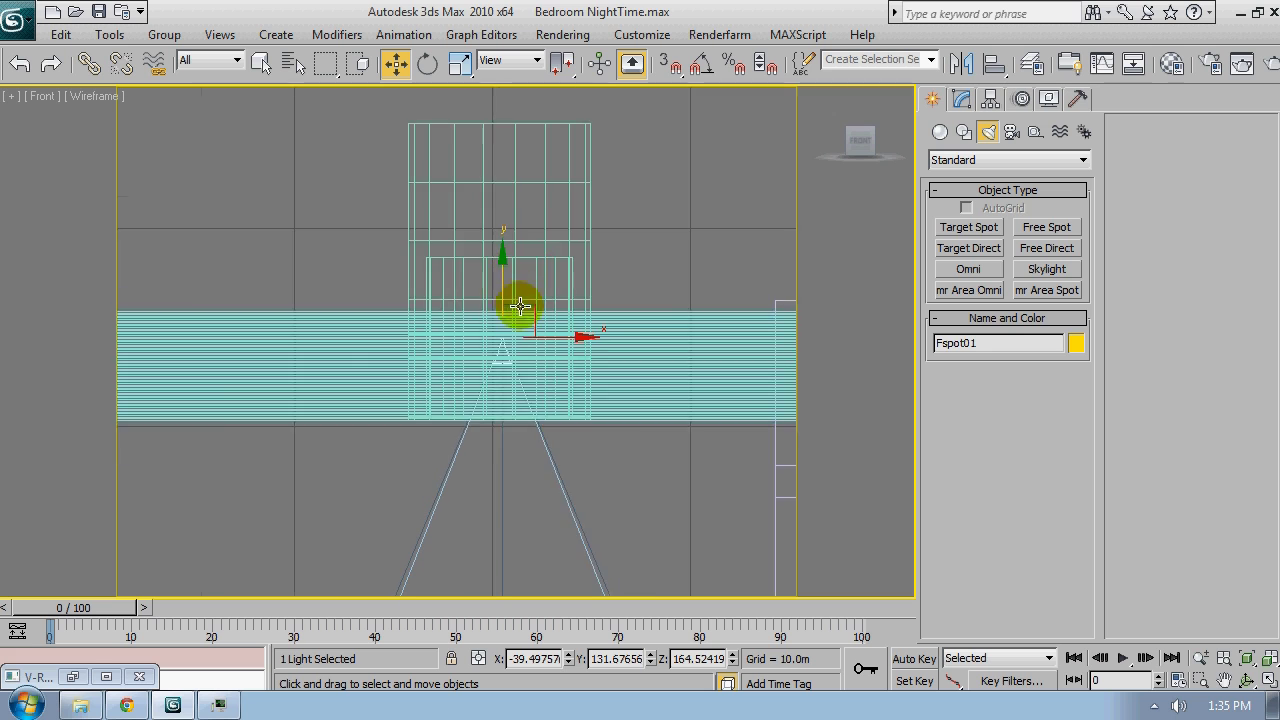
{"action": "left_click_drag", "start_coordinate": [495, 298], "coordinate": [490, 241]}
{"action": "scroll", "coordinate": [500, 251], "scroll_direction": "down", "scroll_amount": 6}
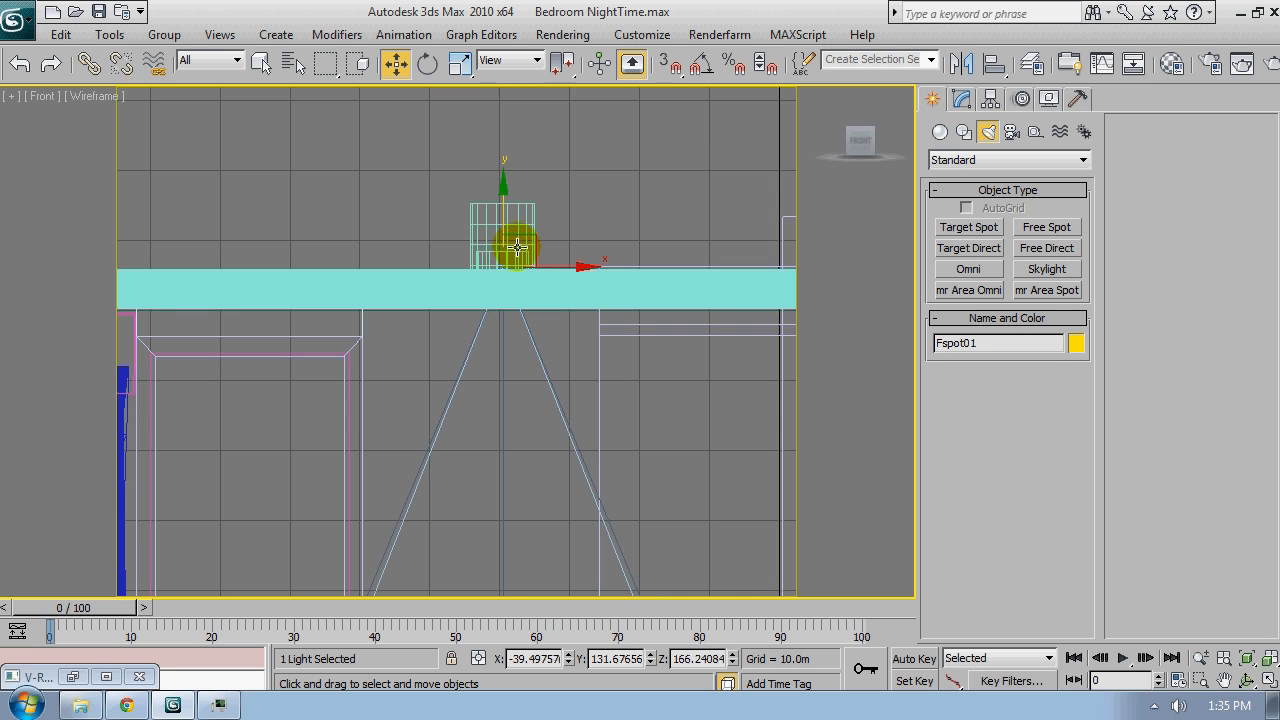
{"action": "middle_click_drag", "start_coordinate": [514, 278], "coordinate": [486, 191]}
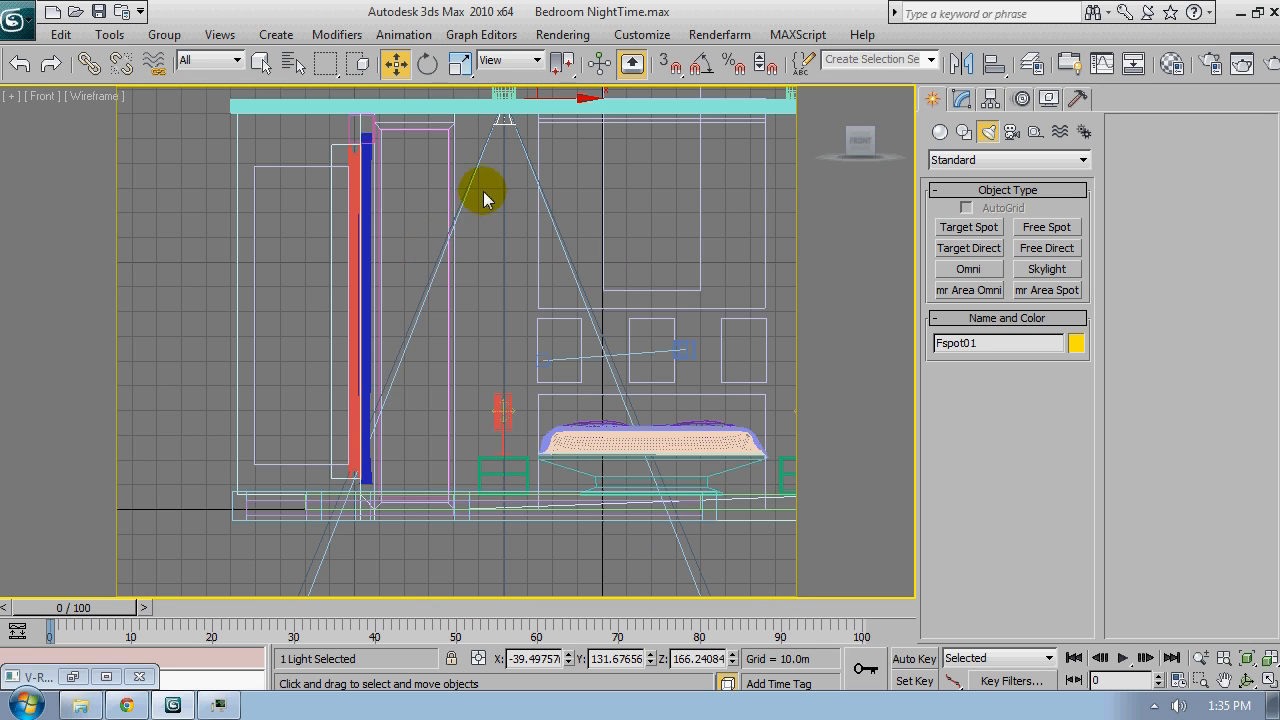
{"action": "middle_click_drag", "start_coordinate": [403, 391], "coordinate": [386, 369]}
{"action": "scroll", "coordinate": [405, 330], "scroll_direction": "up", "scroll_amount": 3}
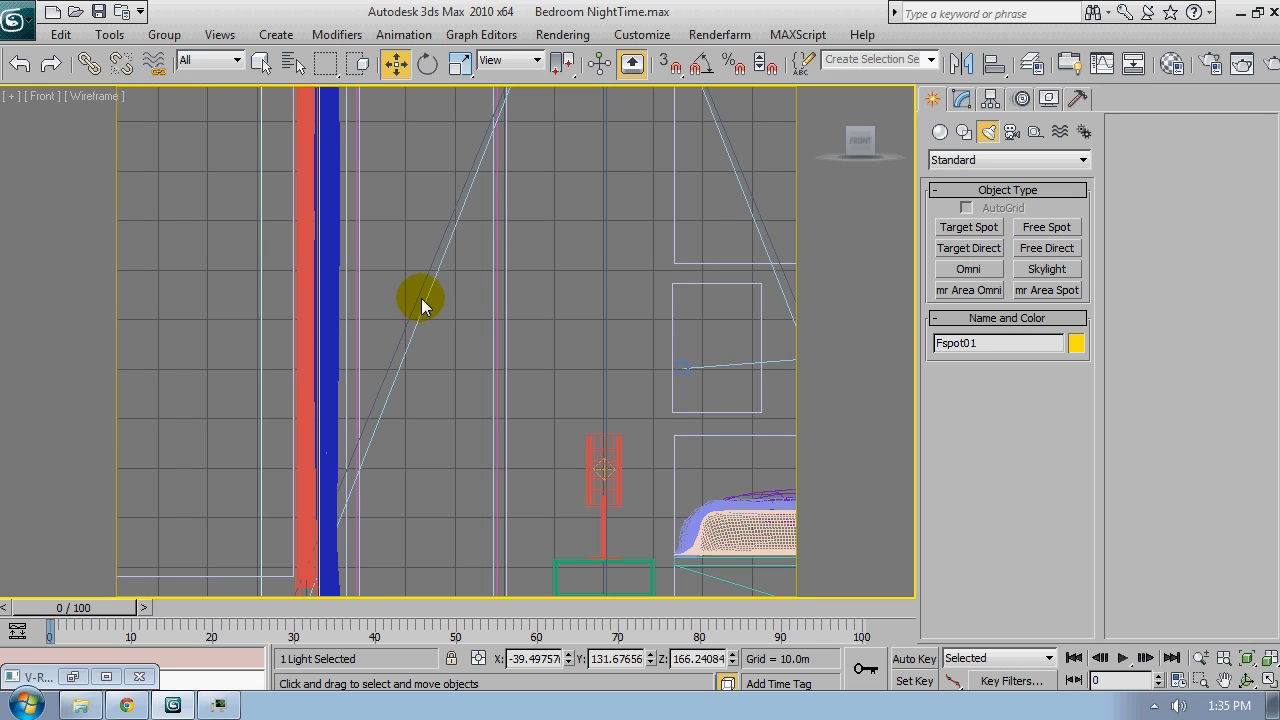
{"action": "scroll", "coordinate": [410, 335], "scroll_direction": "down", "scroll_amount": 1}
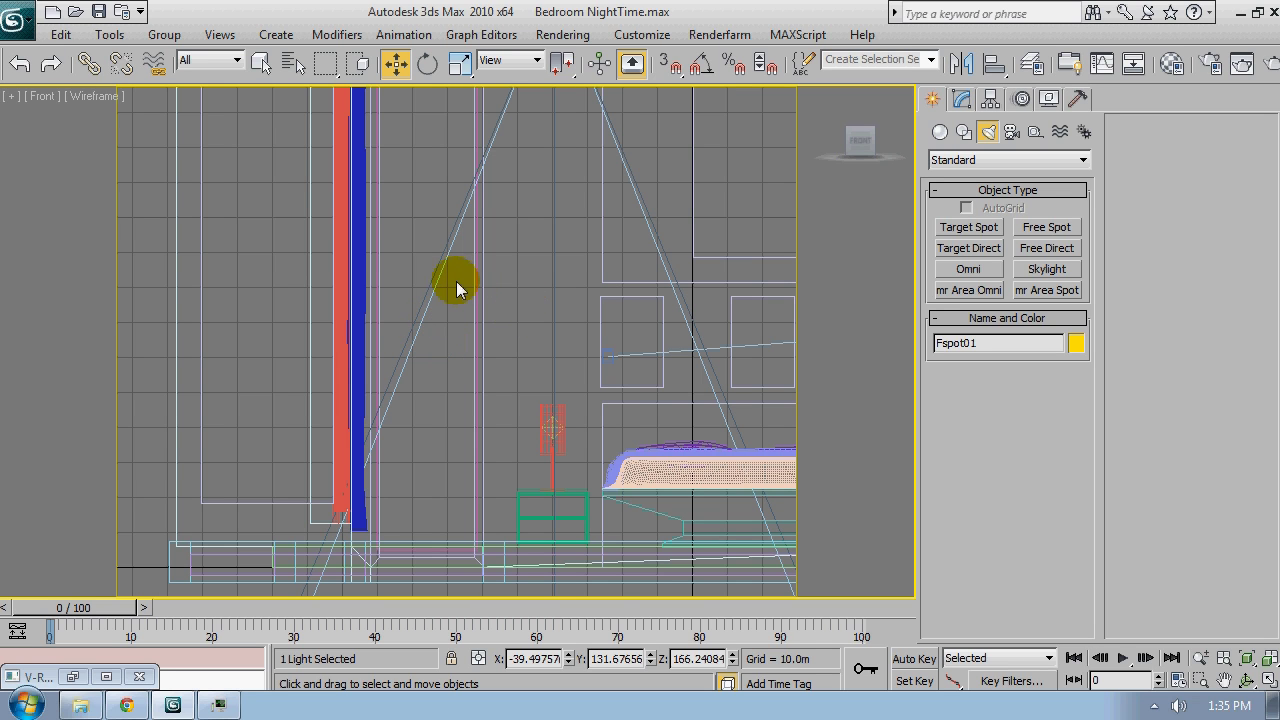
{"action": "middle_click_drag", "start_coordinate": [488, 218], "coordinate": [472, 258]}
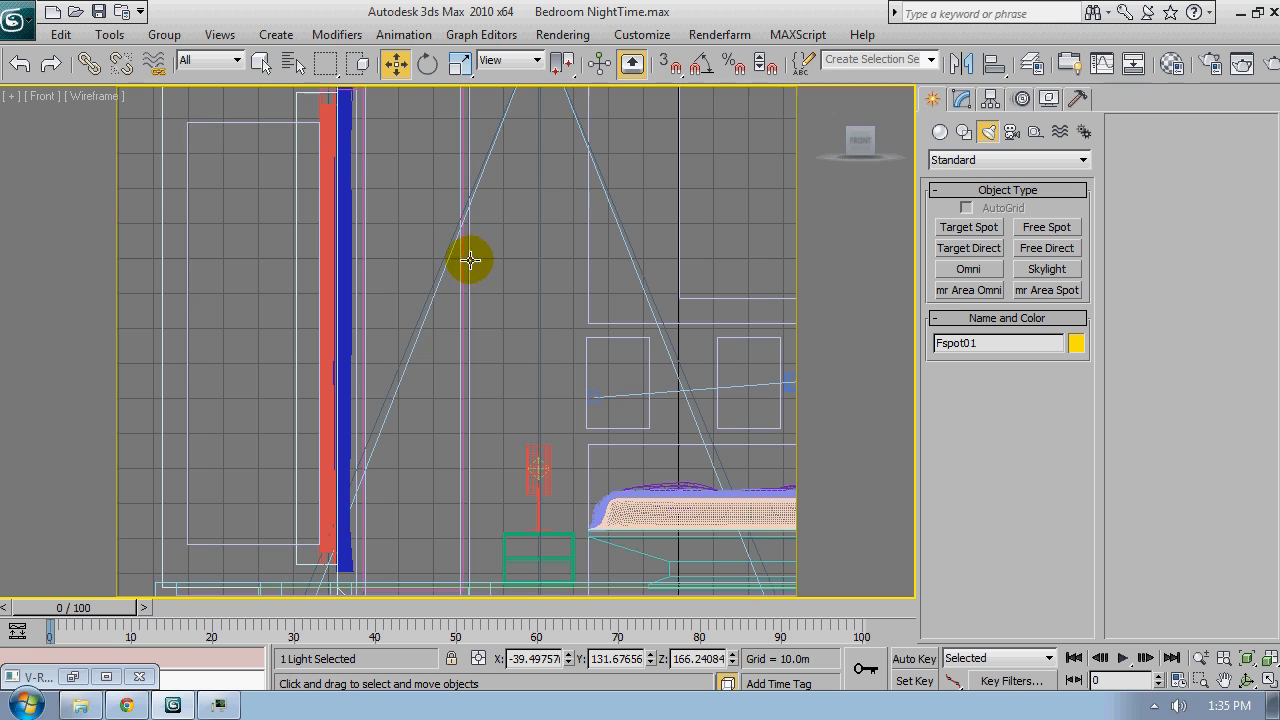
{"action": "middle_click_drag", "start_coordinate": [556, 192], "coordinate": [553, 235]}
{"action": "scroll", "coordinate": [561, 214], "scroll_direction": "down", "scroll_amount": 2}
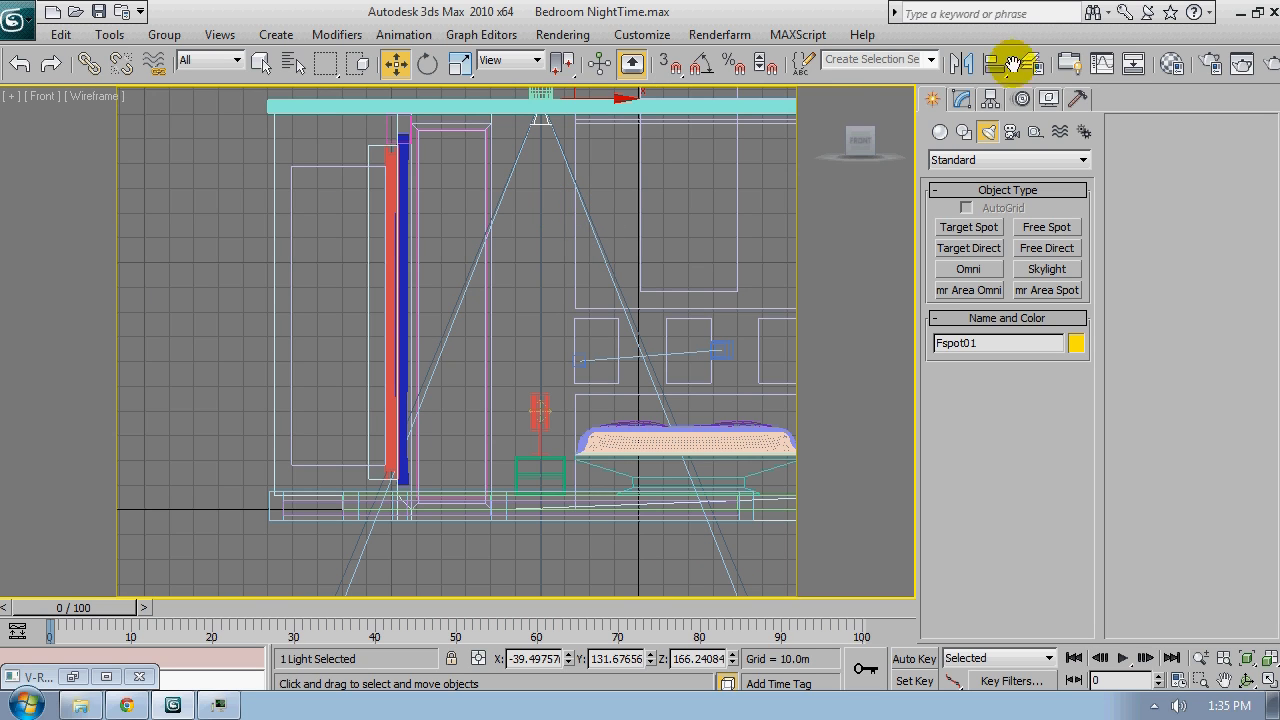
Show Fspot01's Intensity/Color/Attenuation and Spotlight Parameters rollouts in the Modify panel
{"action": "left_click", "coordinate": [962, 100]}
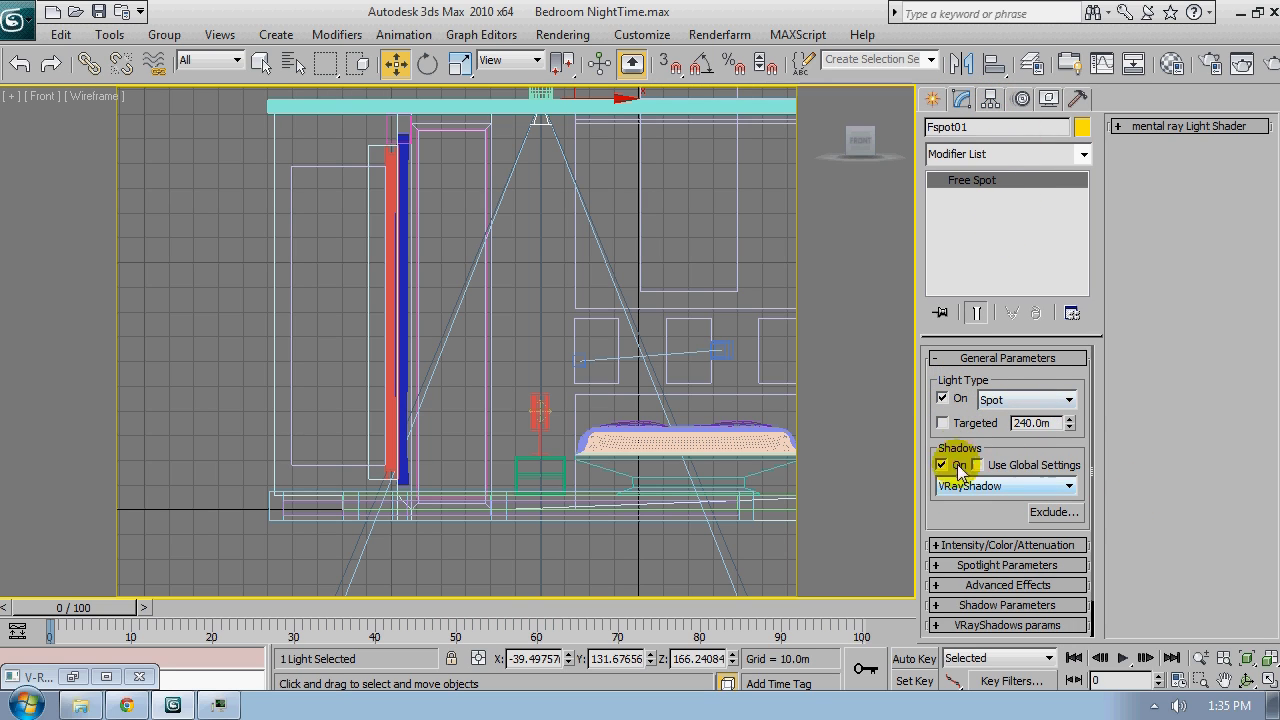
{"action": "left_click", "coordinate": [1009, 546]}
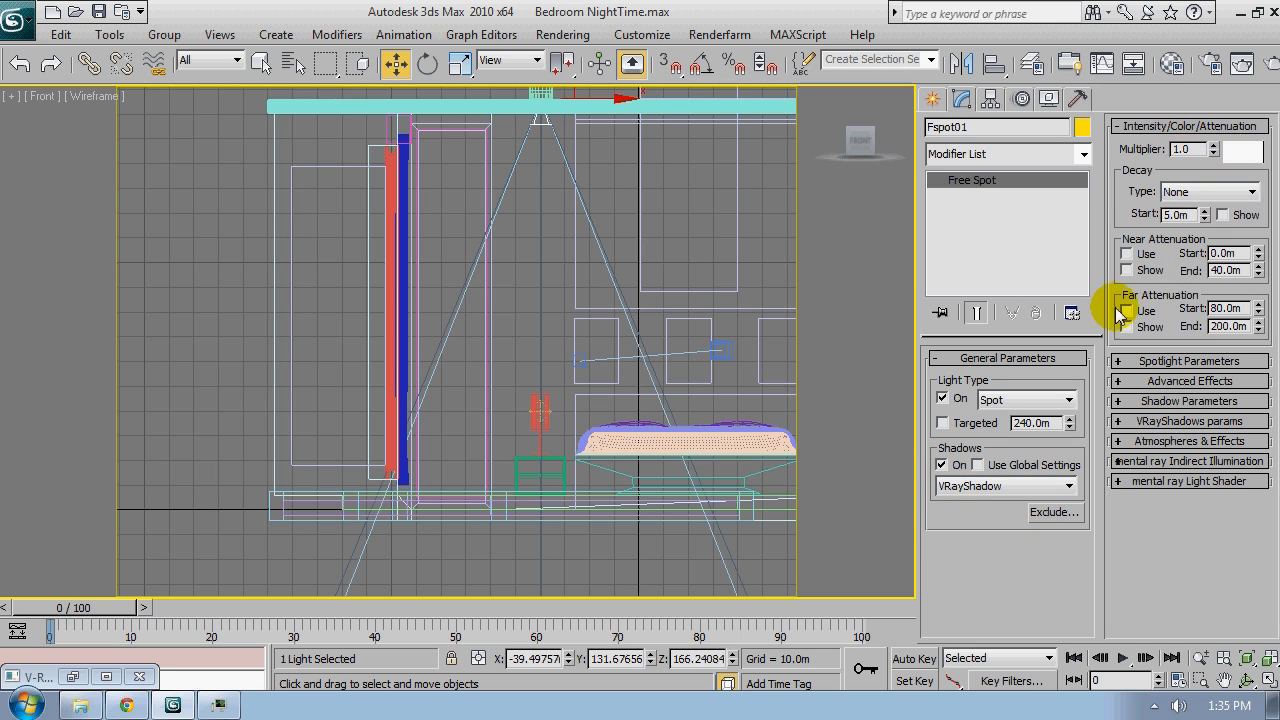
{"action": "left_click", "coordinate": [1163, 362]}
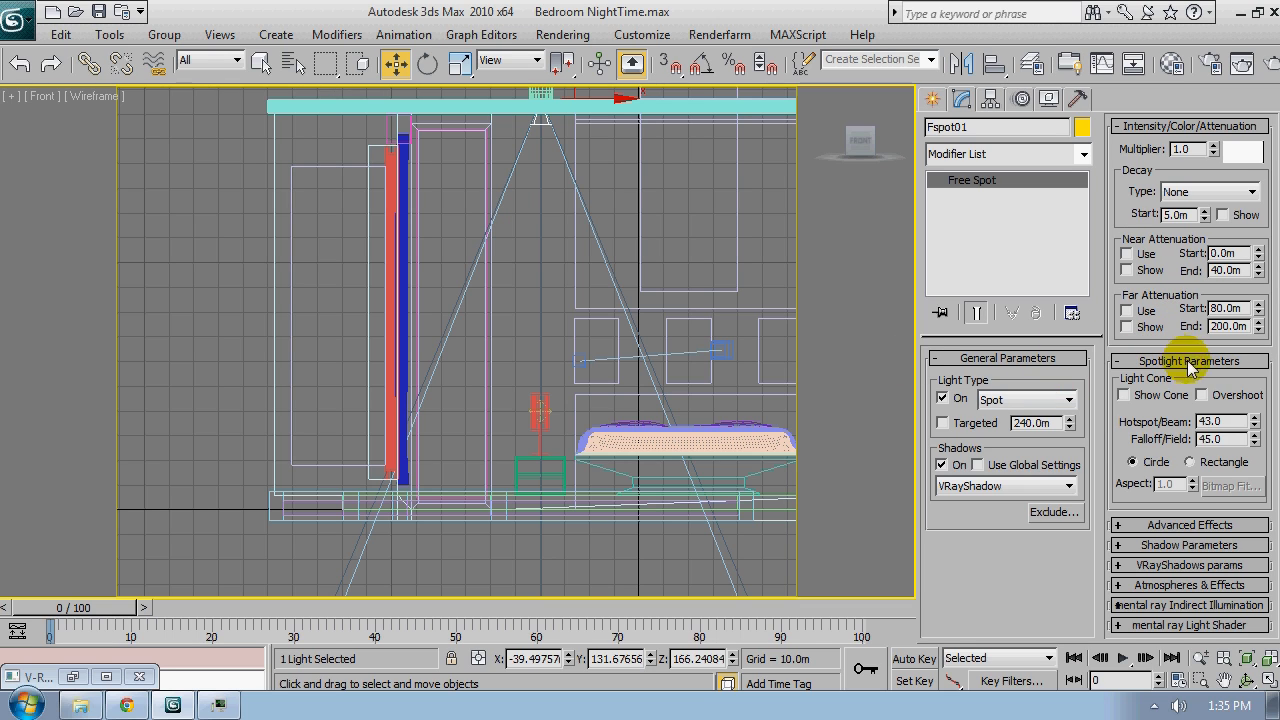
Widen the falloff from 45.0 to 106.9, keeping hotspot at 43, and frame the bedroom wall
{"action": "double_click", "coordinate": [1225, 439]}
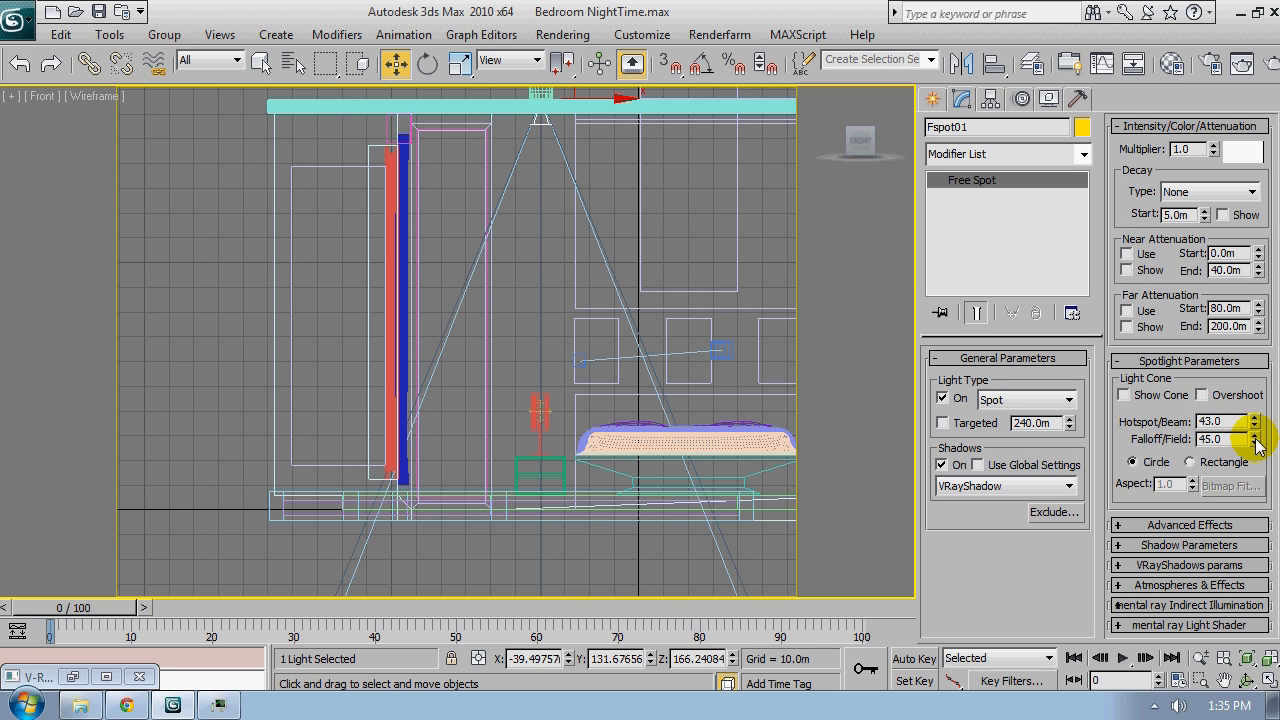
{"action": "left_click_drag", "start_coordinate": [1254, 434], "coordinate": [1266, 510]}
{"action": "scroll", "coordinate": [449, 229], "scroll_direction": "up", "scroll_amount": 3}
{"action": "middle_click_drag", "start_coordinate": [449, 229], "coordinate": [642, 278]}
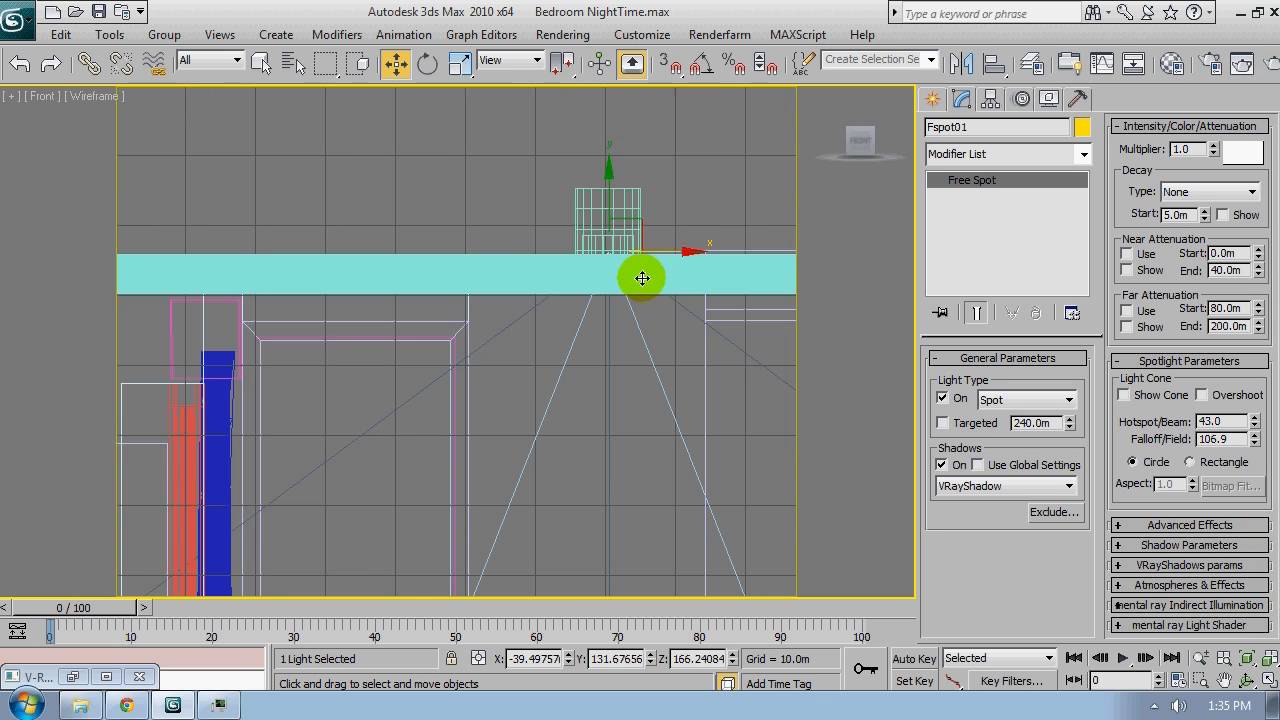
{"action": "scroll", "coordinate": [641, 272], "scroll_direction": "up", "scroll_amount": 5}
{"action": "middle_click_drag", "start_coordinate": [526, 303], "coordinate": [534, 311]}
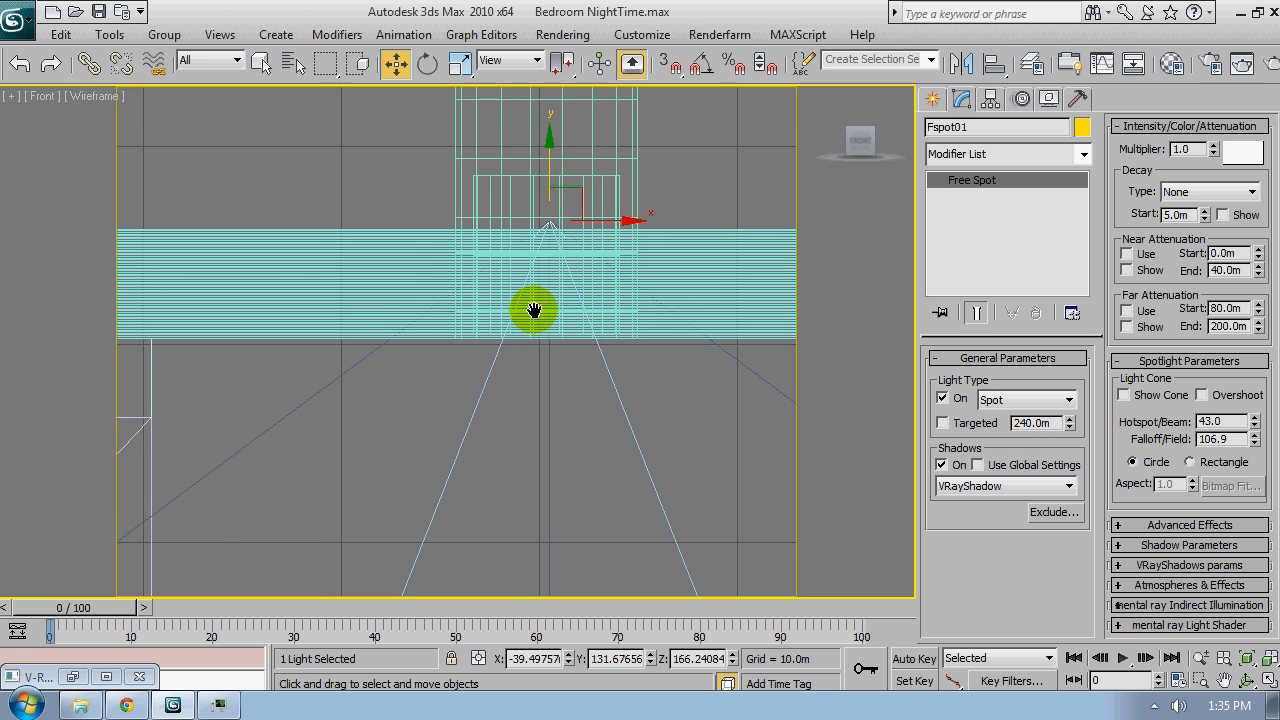
{"action": "scroll", "coordinate": [533, 306], "scroll_direction": "down", "scroll_amount": 6}
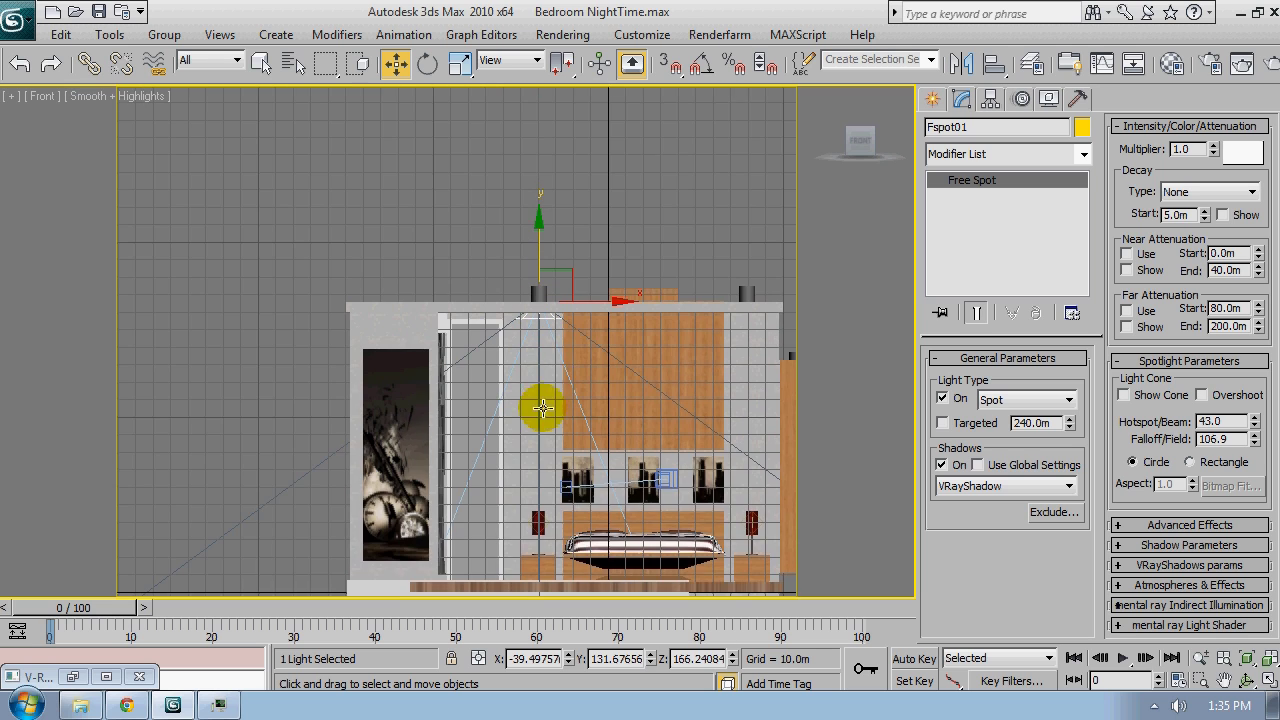
{"action": "middle_click_drag", "start_coordinate": [530, 400], "coordinate": [529, 214]}
{"action": "scroll", "coordinate": [540, 236], "scroll_direction": "down", "scroll_amount": 2}
{"action": "middle_click_drag", "start_coordinate": [552, 275], "coordinate": [548, 287]}
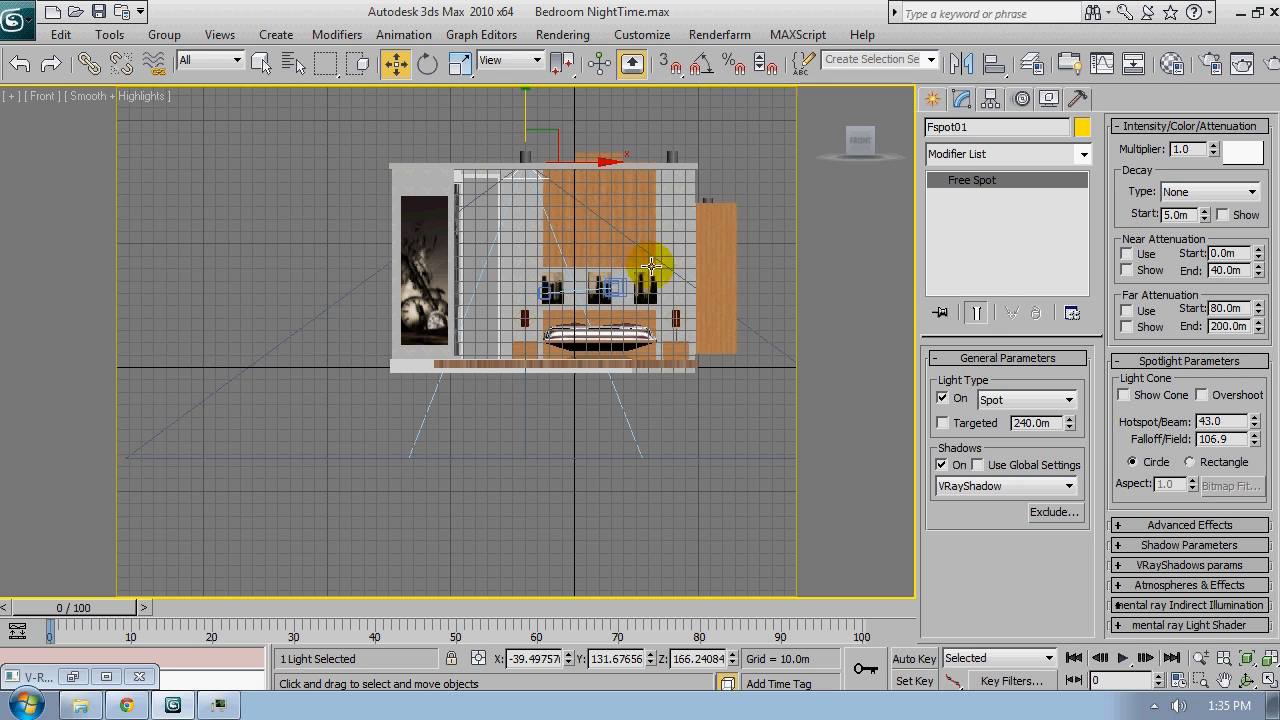
{"action": "middle_click_drag", "start_coordinate": [576, 262], "coordinate": [554, 289]}
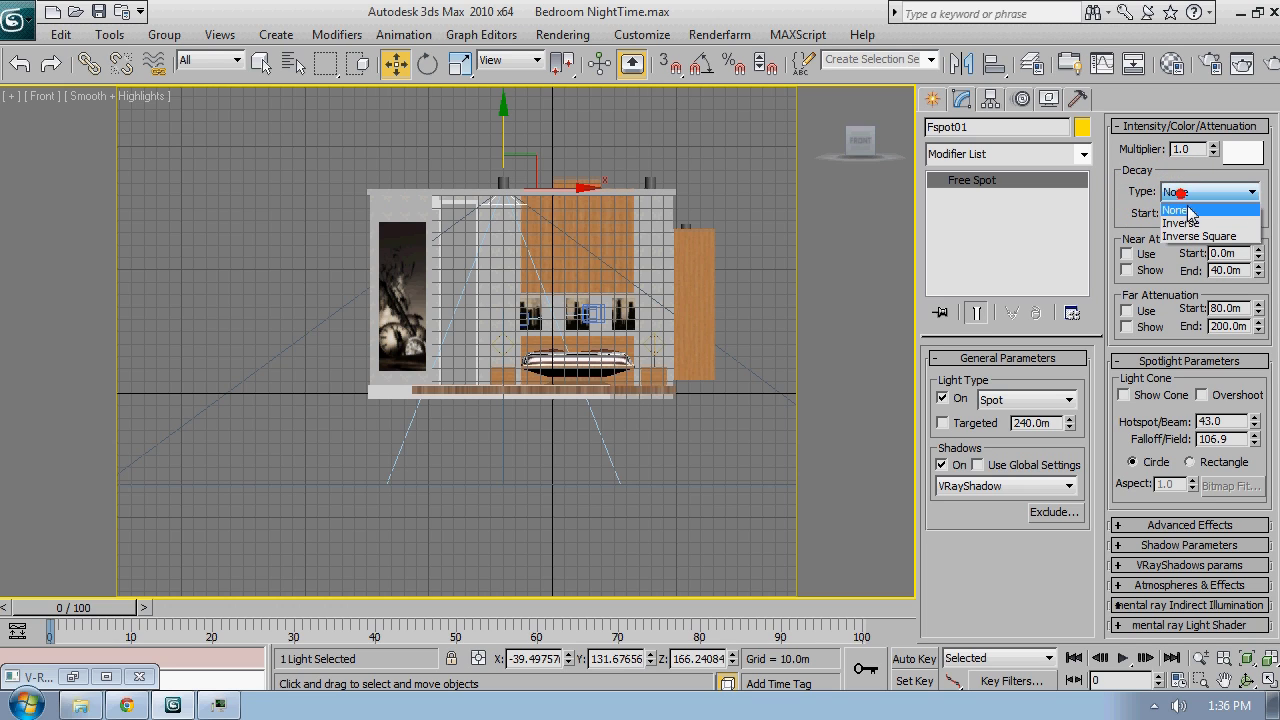
Set Fspot01's decay type to Inverse and show the decay range in the viewport
{"action": "left_click", "coordinate": [1184, 217]}
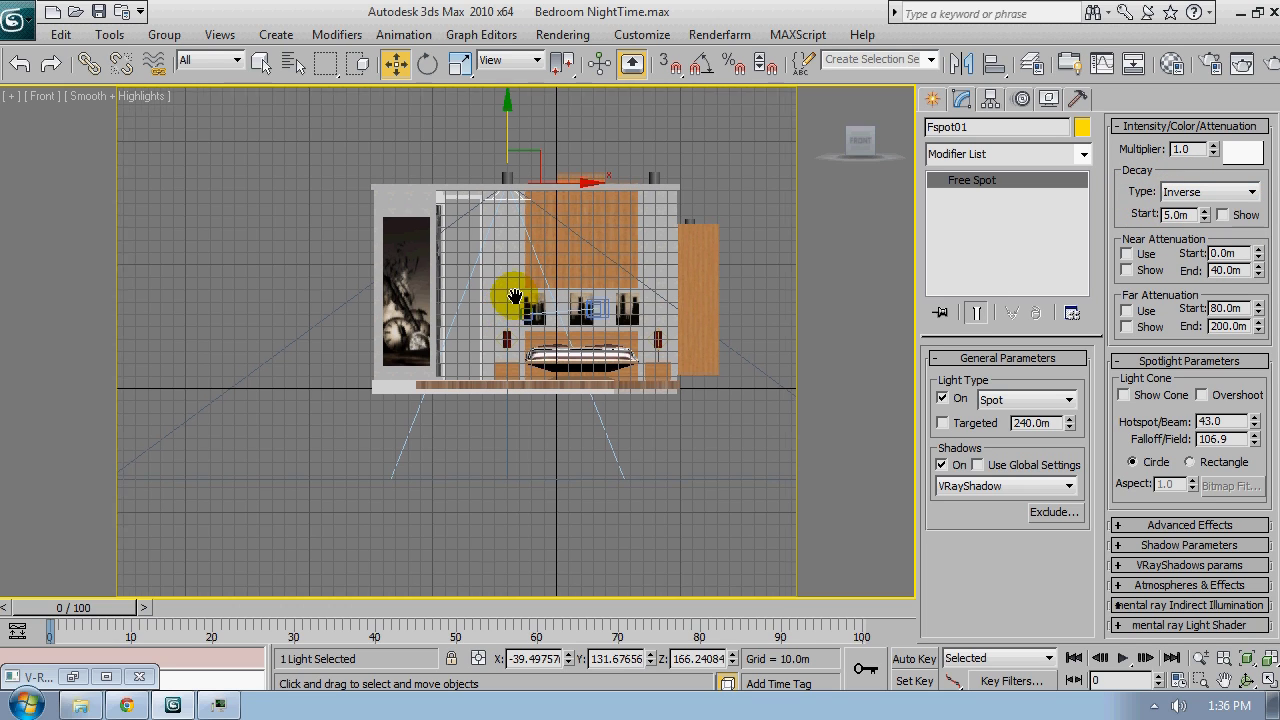
{"action": "middle_click_drag", "start_coordinate": [514, 297], "coordinate": [523, 263]}
{"action": "key", "text": "F3"}
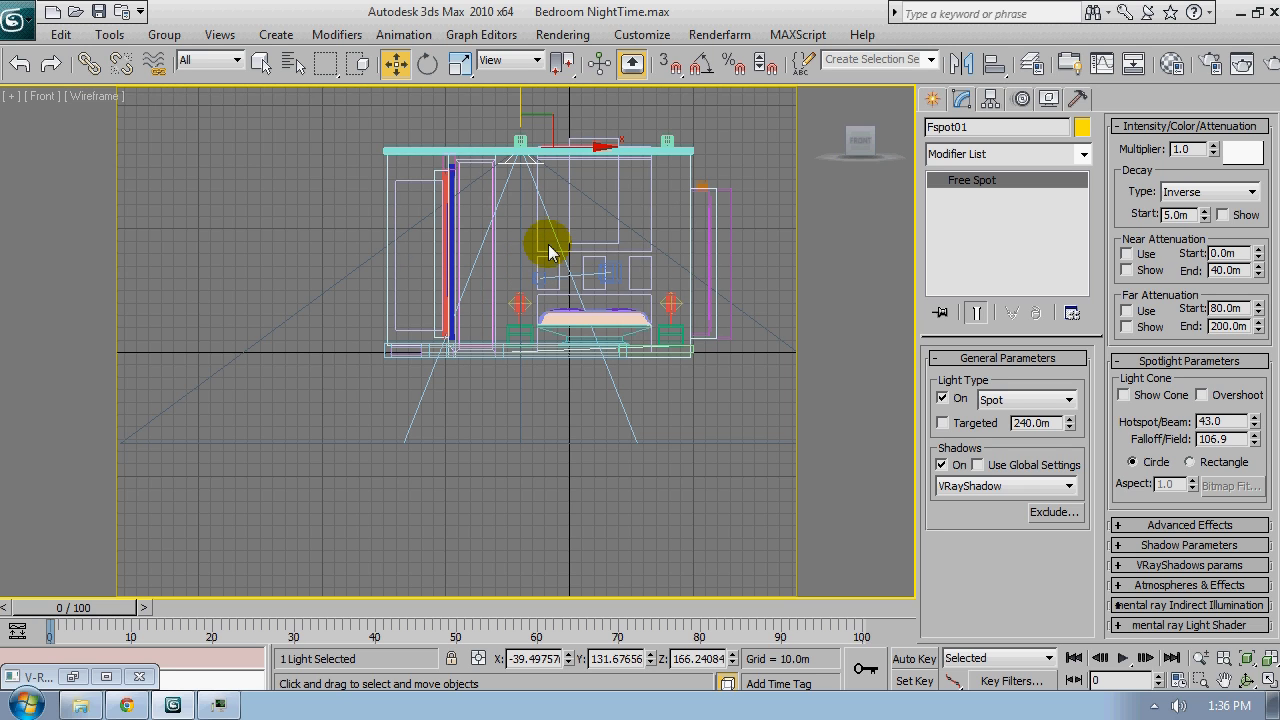
{"action": "scroll", "coordinate": [545, 252], "scroll_direction": "up", "scroll_amount": 4}
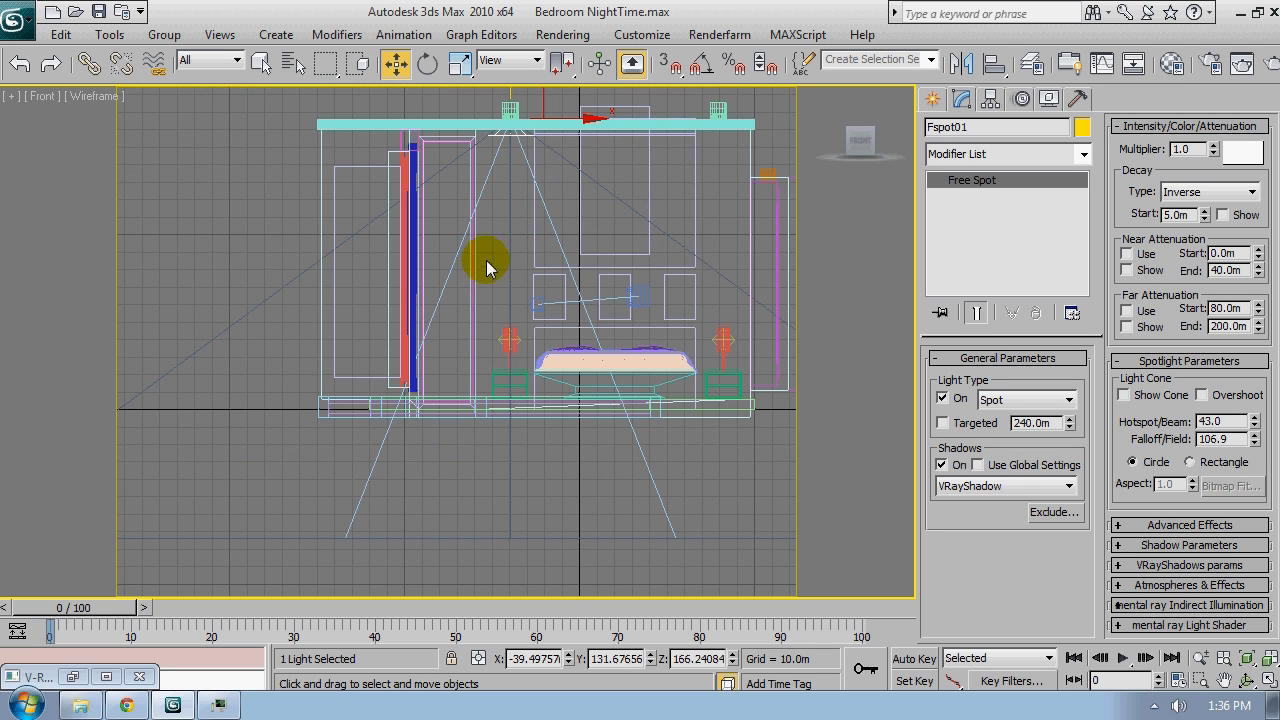
{"action": "scroll", "coordinate": [487, 266], "scroll_direction": "down", "scroll_amount": 5}
{"action": "scroll", "coordinate": [528, 240], "scroll_direction": "up", "scroll_amount": 2}
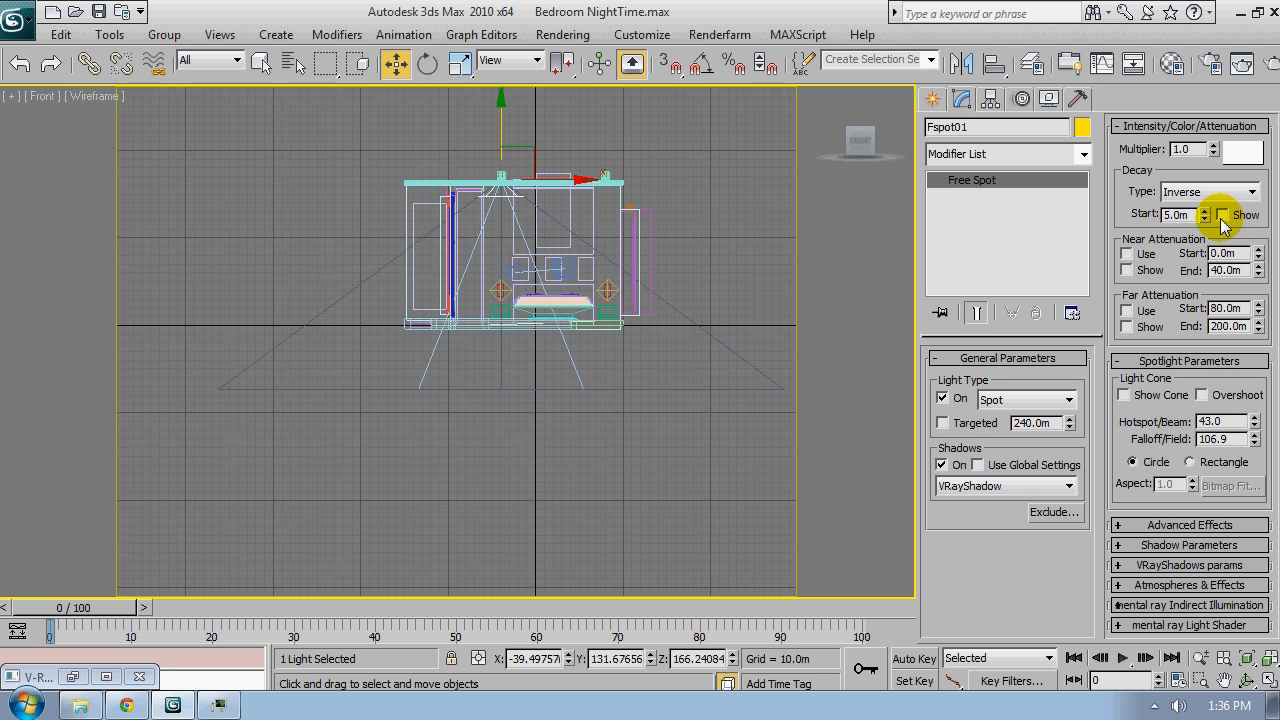
{"action": "scroll", "coordinate": [500, 177], "scroll_direction": "up", "scroll_amount": 2}
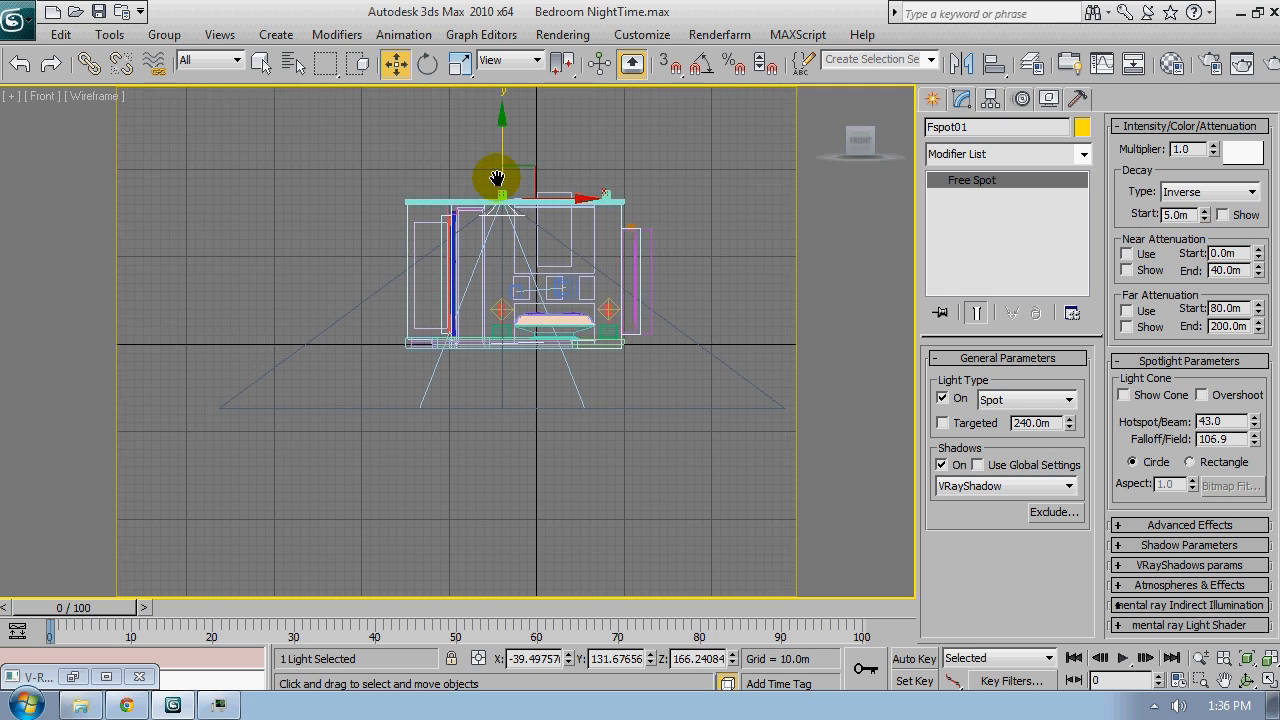
{"action": "left_click", "coordinate": [1221, 215]}
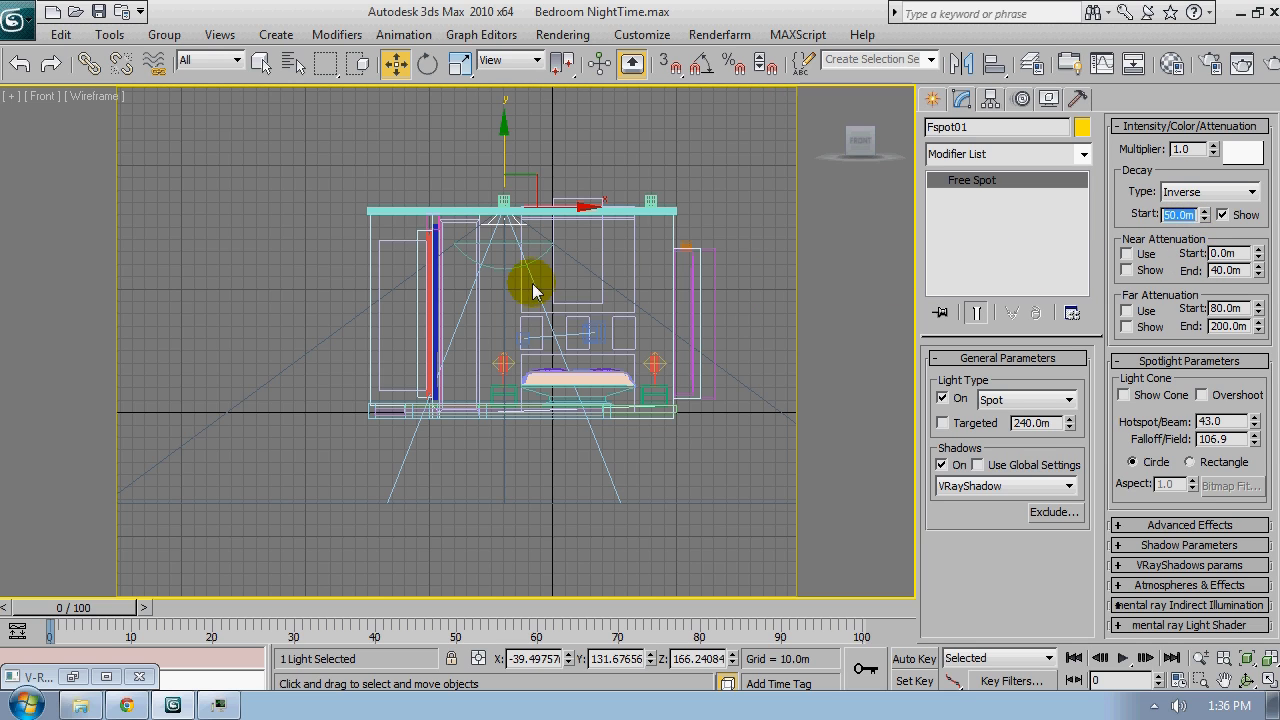
{"action": "scroll", "coordinate": [537, 211], "scroll_direction": "up", "scroll_amount": 2}
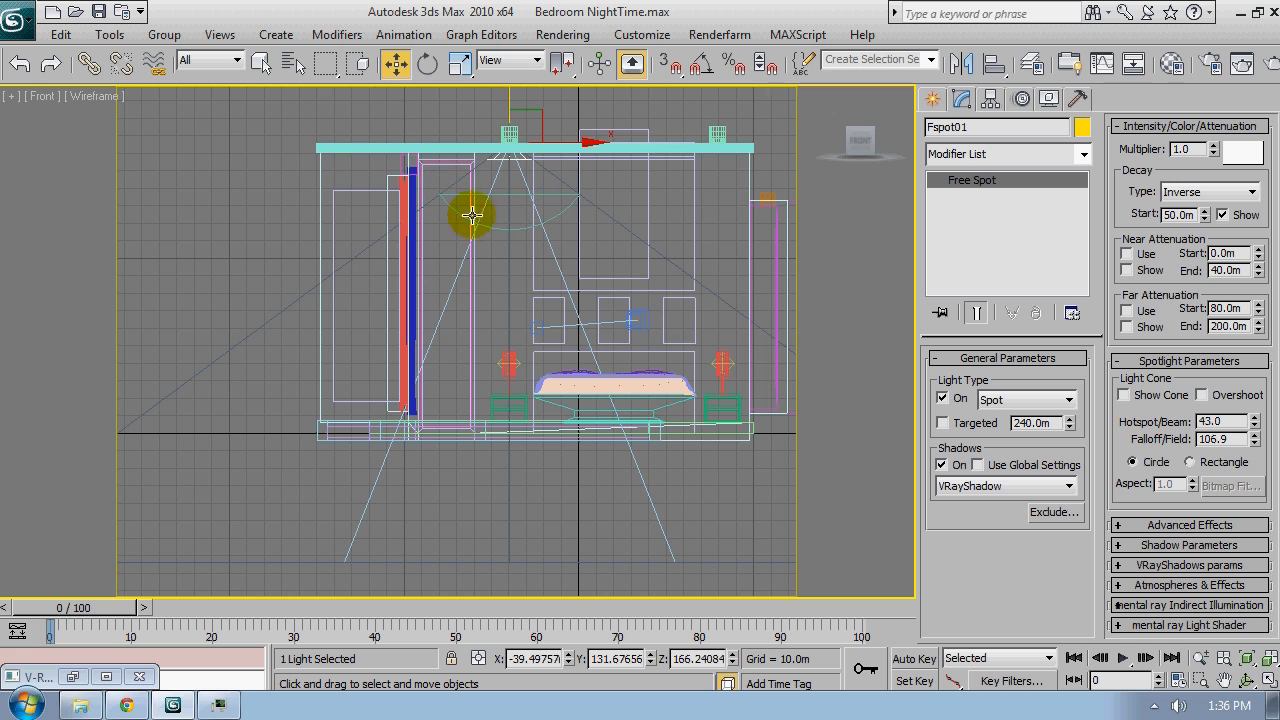
Raise the decay start to about 114 m, checking it in the shaded Perspective view
{"action": "key", "text": "p"}
{"action": "middle_click_drag", "start_coordinate": [608, 240], "coordinate": [558, 320], "text": "alt"}
{"action": "scroll", "coordinate": [558, 320], "scroll_direction": "down", "scroll_amount": 4}
{"action": "scroll", "coordinate": [514, 392], "scroll_direction": "up", "scroll_amount": 6}
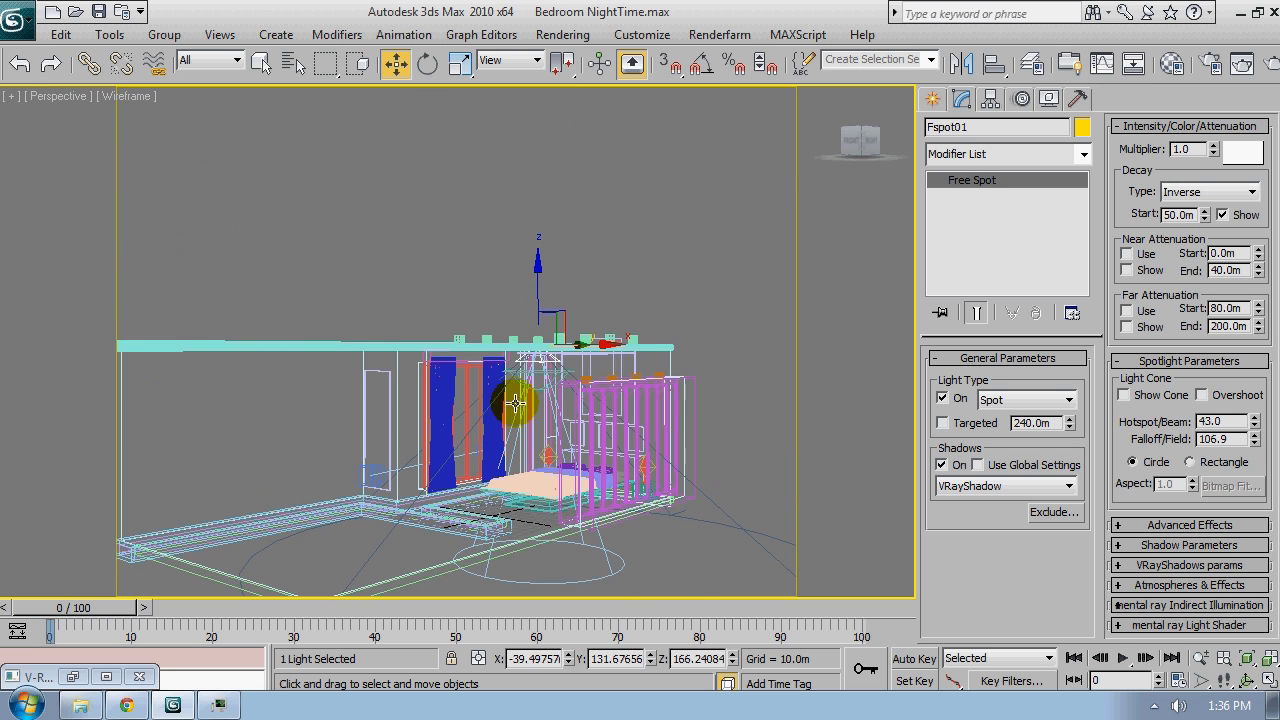
{"action": "middle_click_drag", "start_coordinate": [668, 440], "coordinate": [668, 386], "text": "alt"}
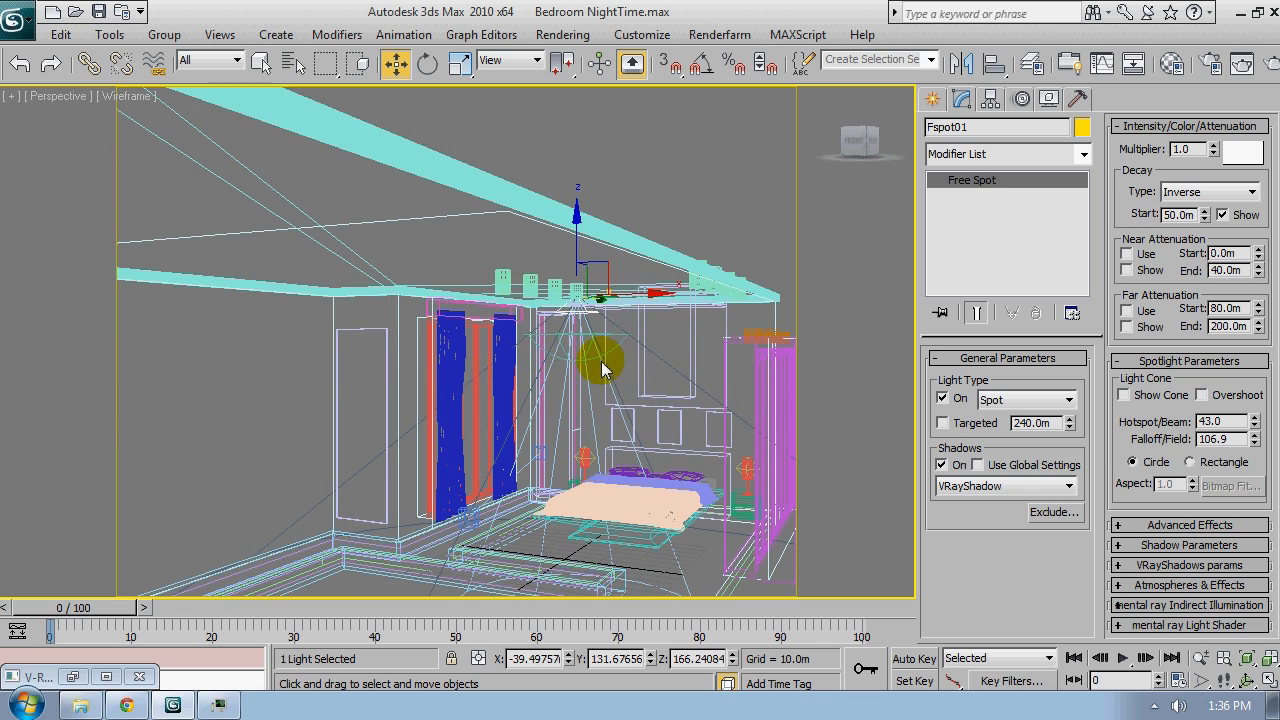
{"action": "scroll", "coordinate": [603, 360], "scroll_direction": "up", "scroll_amount": 5}
{"action": "middle_click_drag", "start_coordinate": [603, 360], "coordinate": [481, 333]}
{"action": "scroll", "coordinate": [481, 333], "scroll_direction": "down", "scroll_amount": 6}
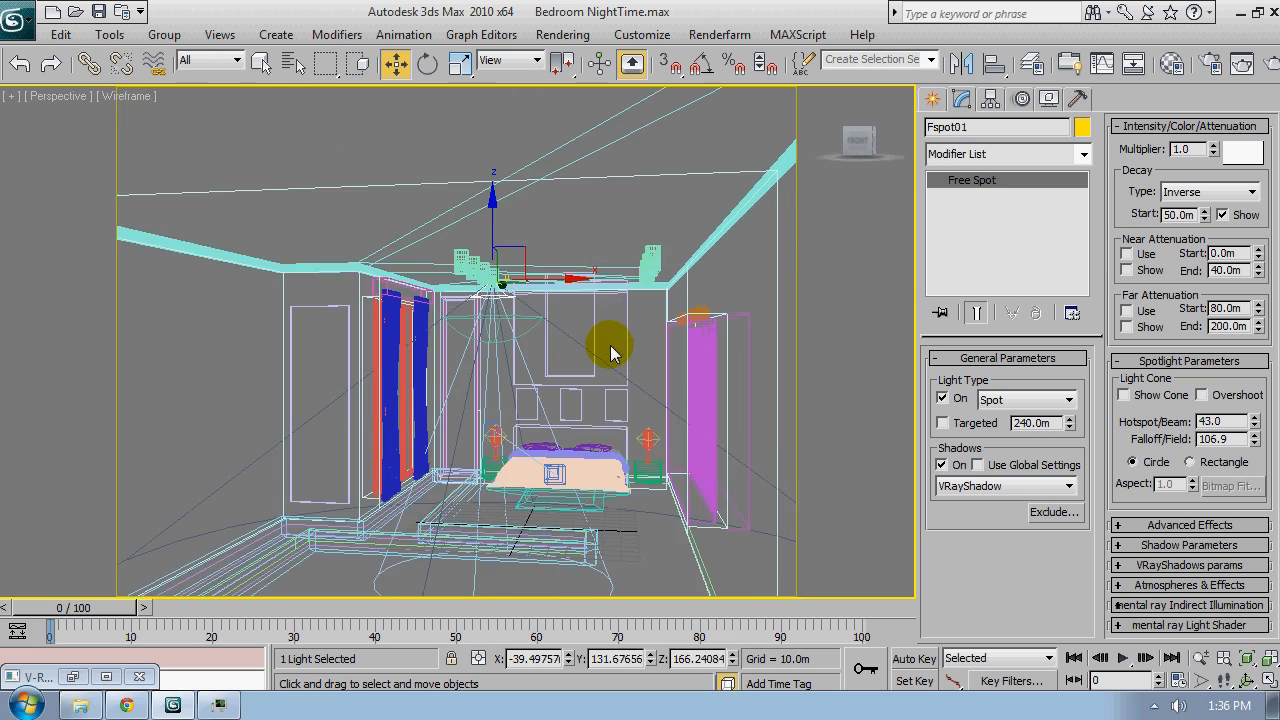
{"action": "mouse_move", "coordinate": [608, 343]}
{"action": "middle_mouse_down", "text": "alt"}
{"action": "mouse_move", "coordinate": [591, 349]}
{"action": "mouse_move", "coordinate": [623, 349]}
{"action": "middle_mouse_up", "text": "alt"}
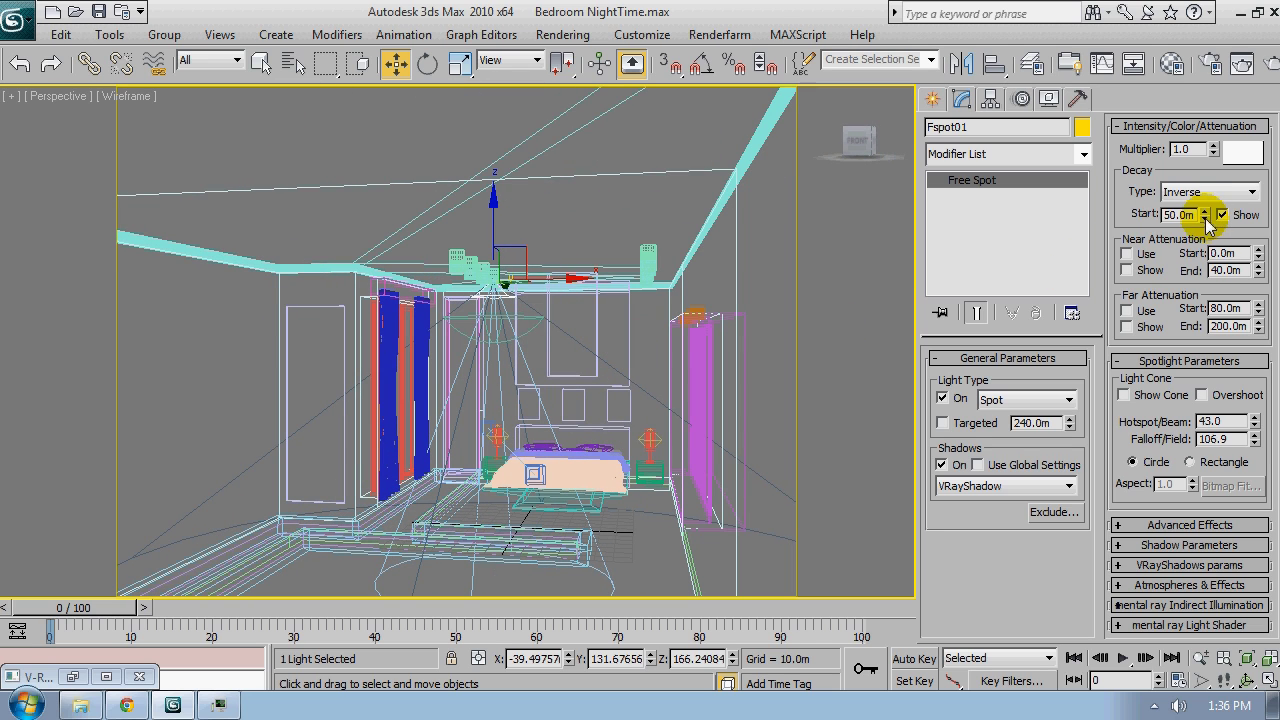
{"action": "left_click_drag", "start_coordinate": [1204, 213], "coordinate": [1204, 120]}
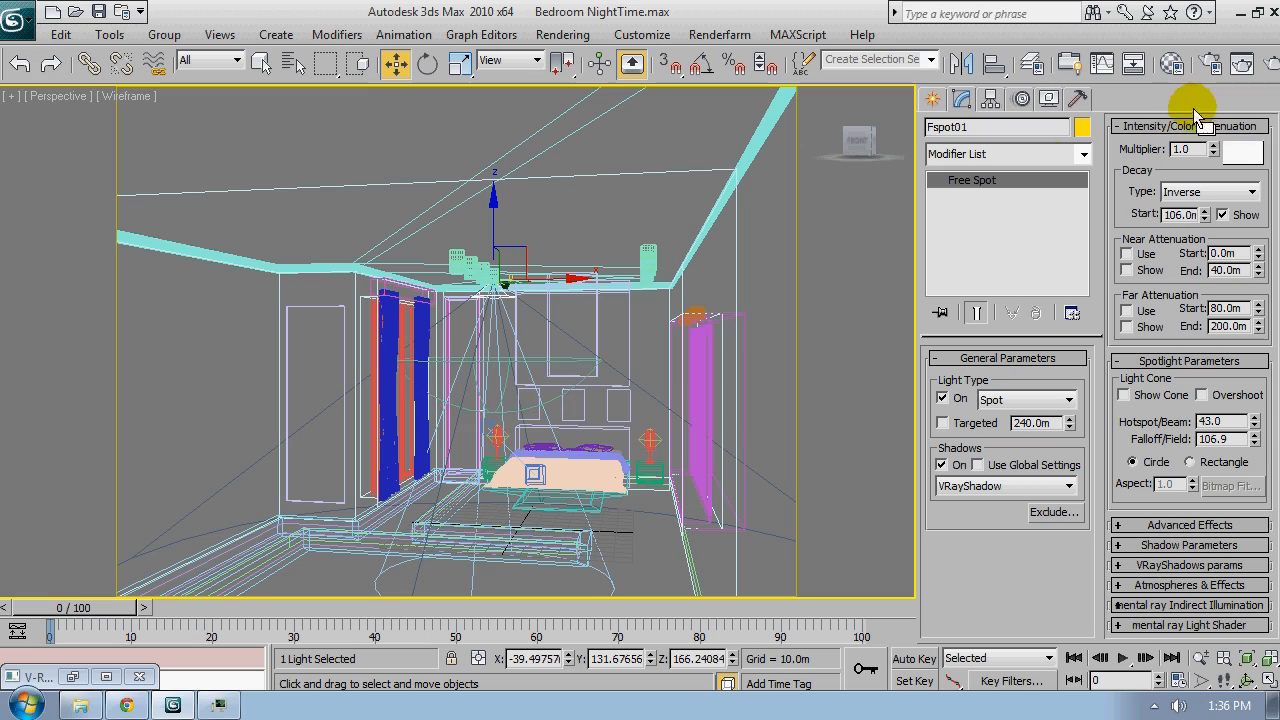
{"action": "key", "text": "F3"}
{"action": "mouse_move", "coordinate": [544, 380]}
{"action": "middle_mouse_down", "text": "alt"}
{"action": "mouse_move", "coordinate": [543, 466]}
{"action": "mouse_move", "coordinate": [608, 466]}
{"action": "mouse_move", "coordinate": [591, 414]}
{"action": "mouse_move", "coordinate": [578, 423]}
{"action": "mouse_move", "coordinate": [560, 392]}
{"action": "middle_mouse_up", "text": "alt"}
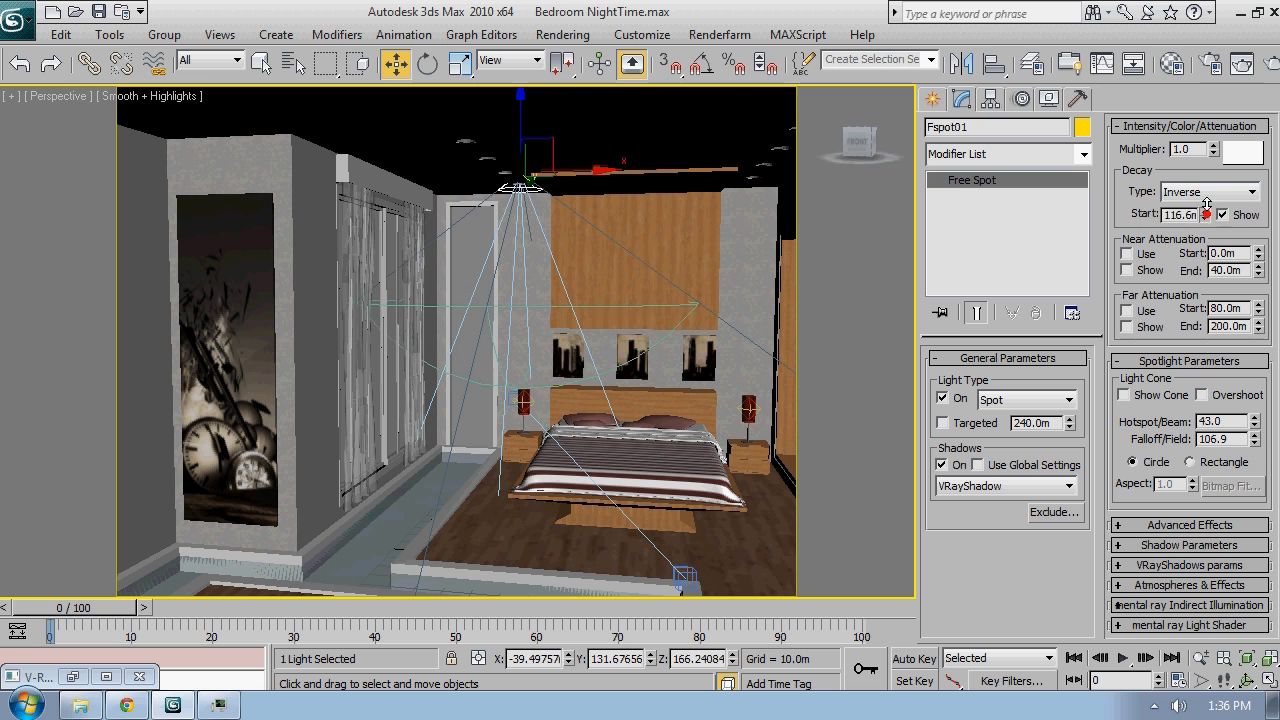
{"action": "left_click_drag", "start_coordinate": [1207, 204], "coordinate": [1208, 192]}
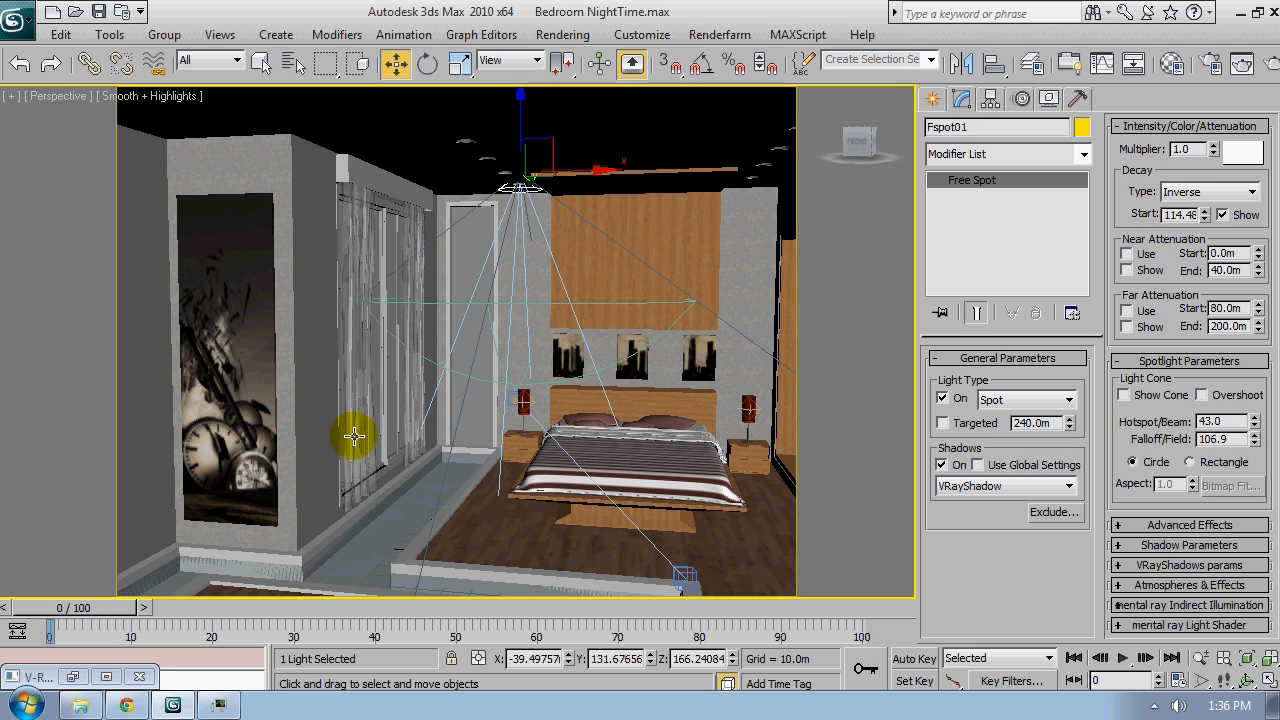
{"action": "mouse_move", "coordinate": [349, 434]}
{"action": "middle_mouse_down", "text": "alt"}
{"action": "mouse_move", "coordinate": [360, 403]}
{"action": "mouse_move", "coordinate": [329, 437]}
{"action": "middle_mouse_up", "text": "alt"}
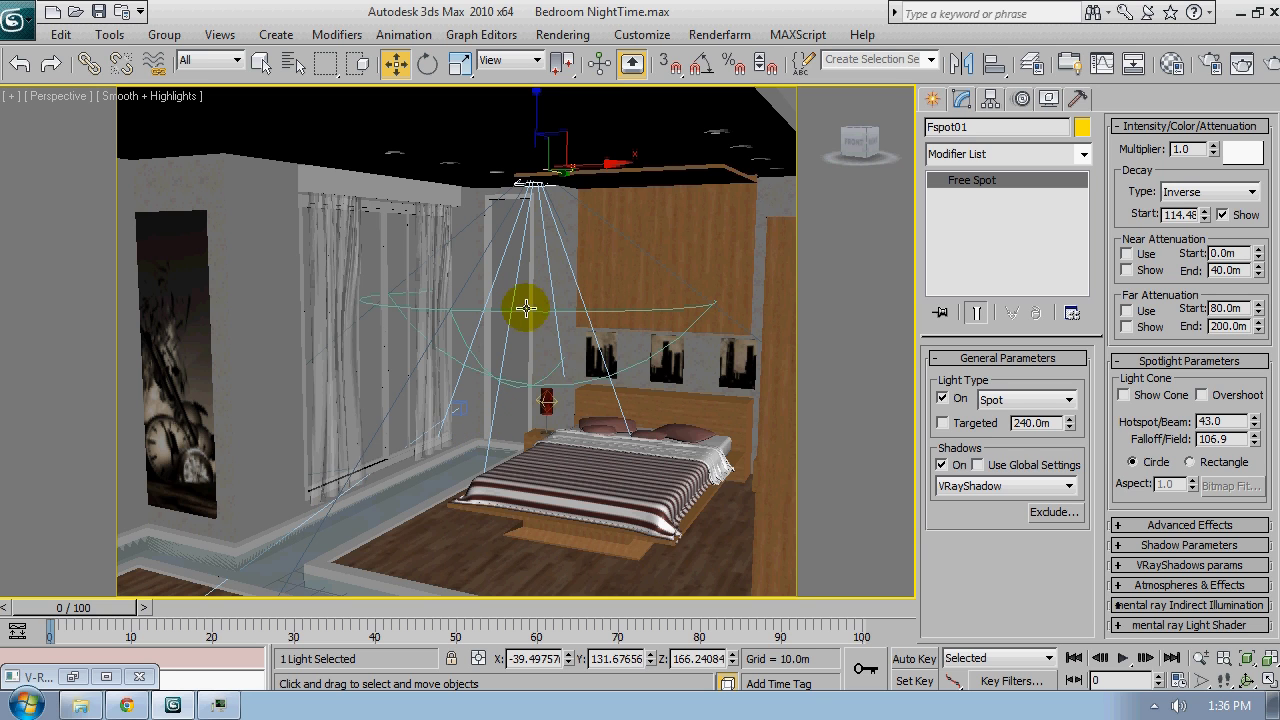
{"action": "middle_click_drag", "start_coordinate": [528, 322], "coordinate": [446, 449]}
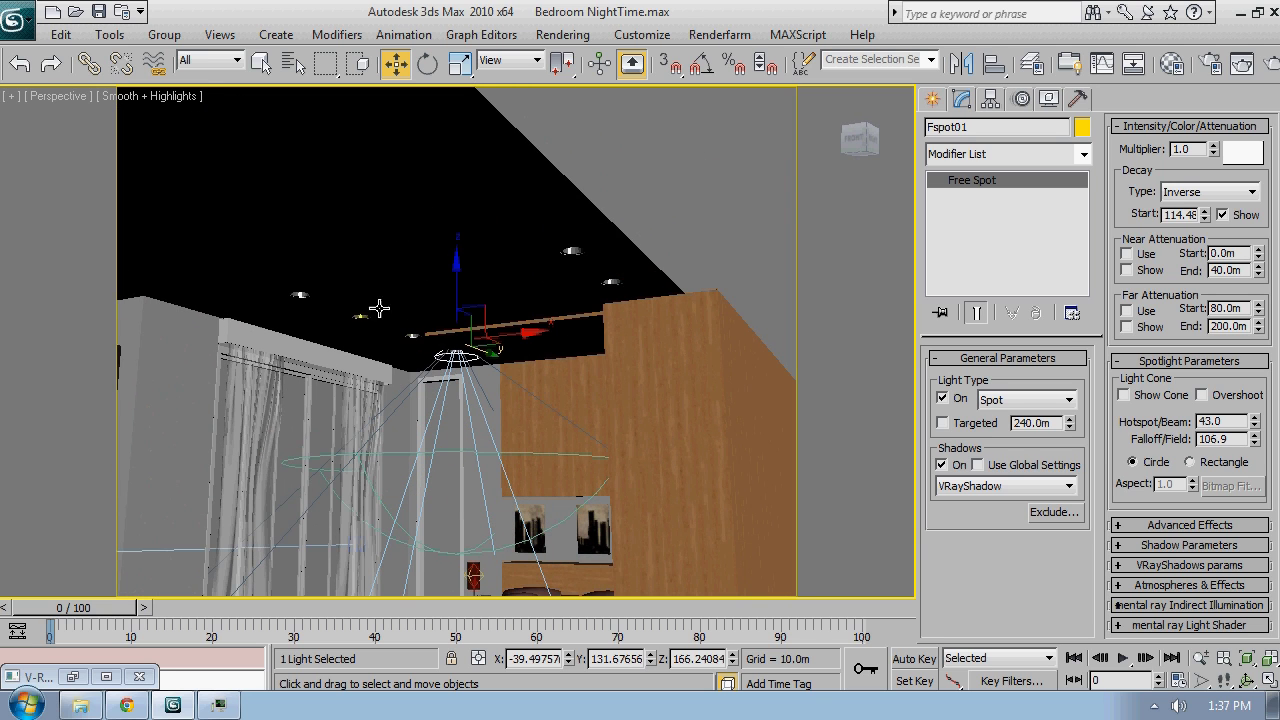
Drag Fspot01's targeted distance down from 240.0 m to 161.0 m in General Parameters
{"action": "key", "text": "t"}
{"action": "scroll", "coordinate": [500, 357], "scroll_direction": "down", "scroll_amount": 4}
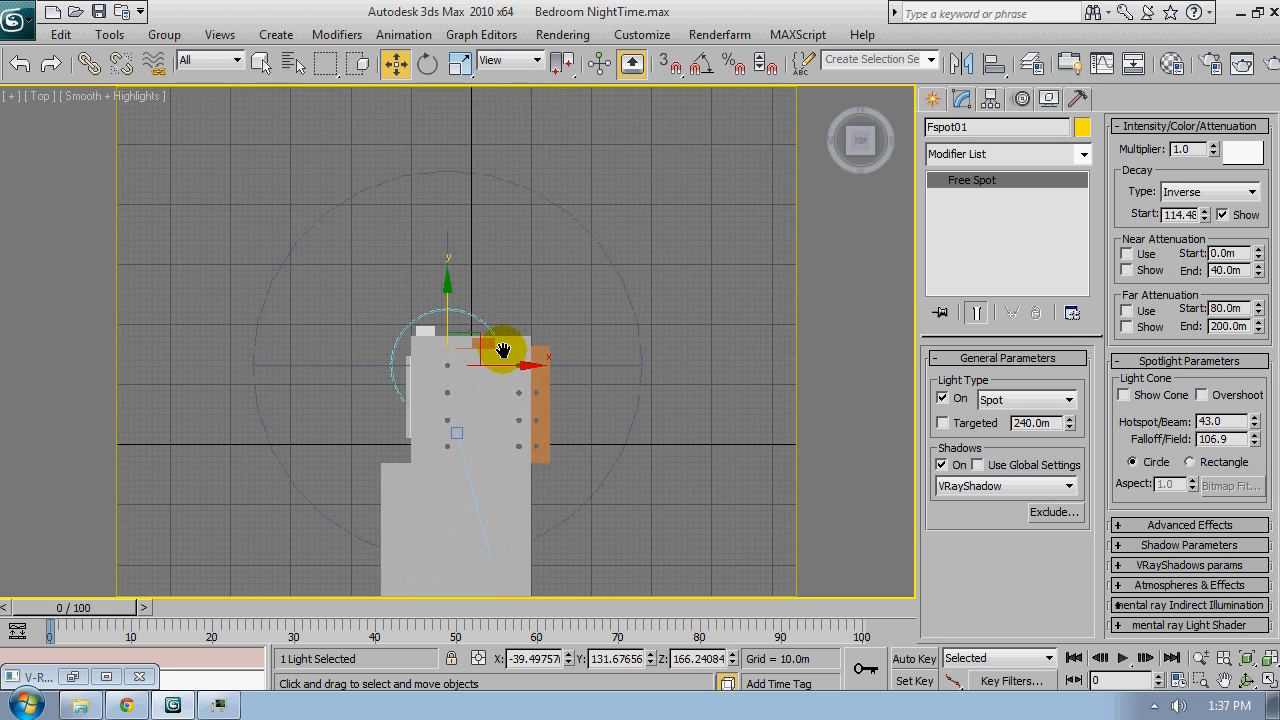
{"action": "scroll", "coordinate": [453, 383], "scroll_direction": "up", "scroll_amount": 2}
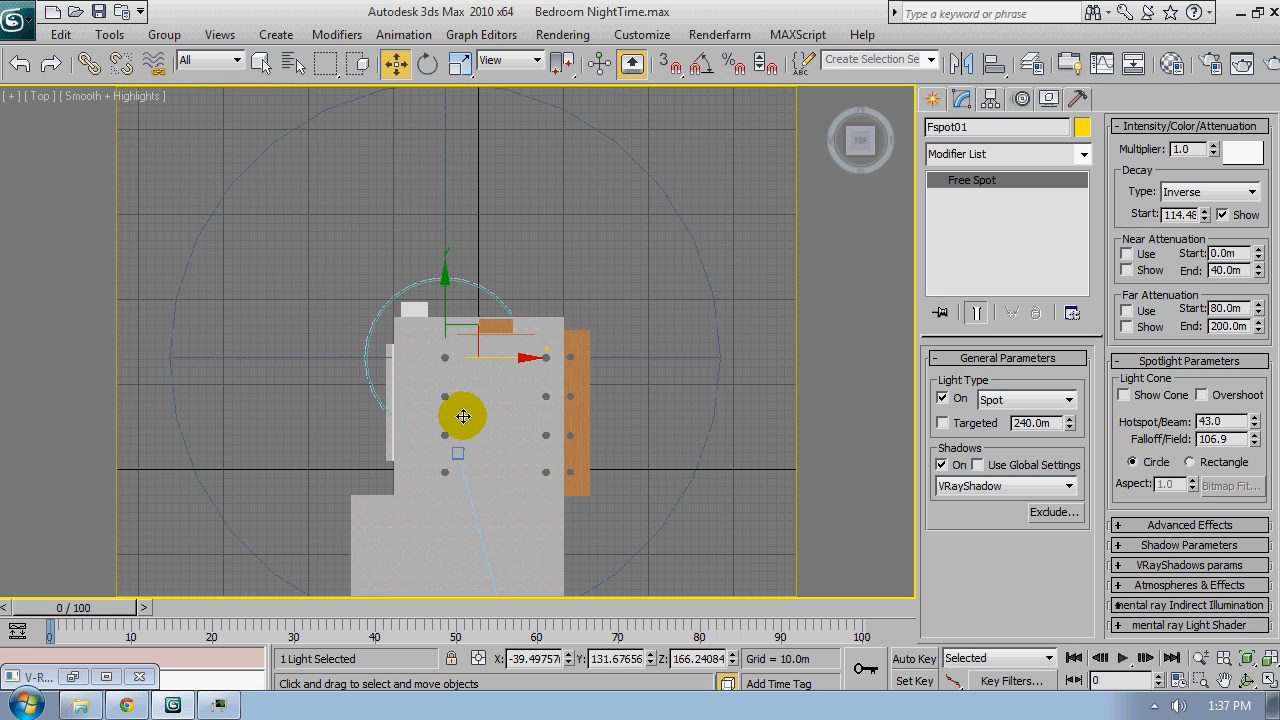
{"action": "middle_click_drag", "start_coordinate": [480, 380], "coordinate": [492, 328]}
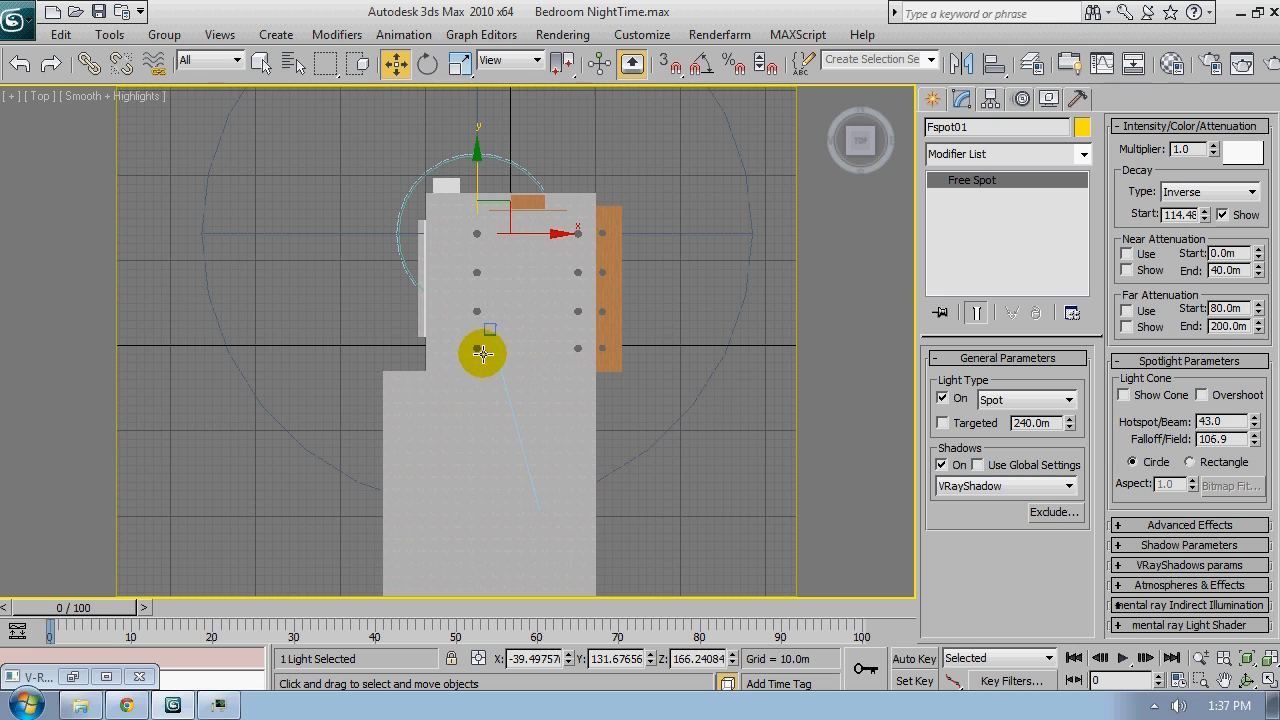
{"action": "key", "text": "f"}
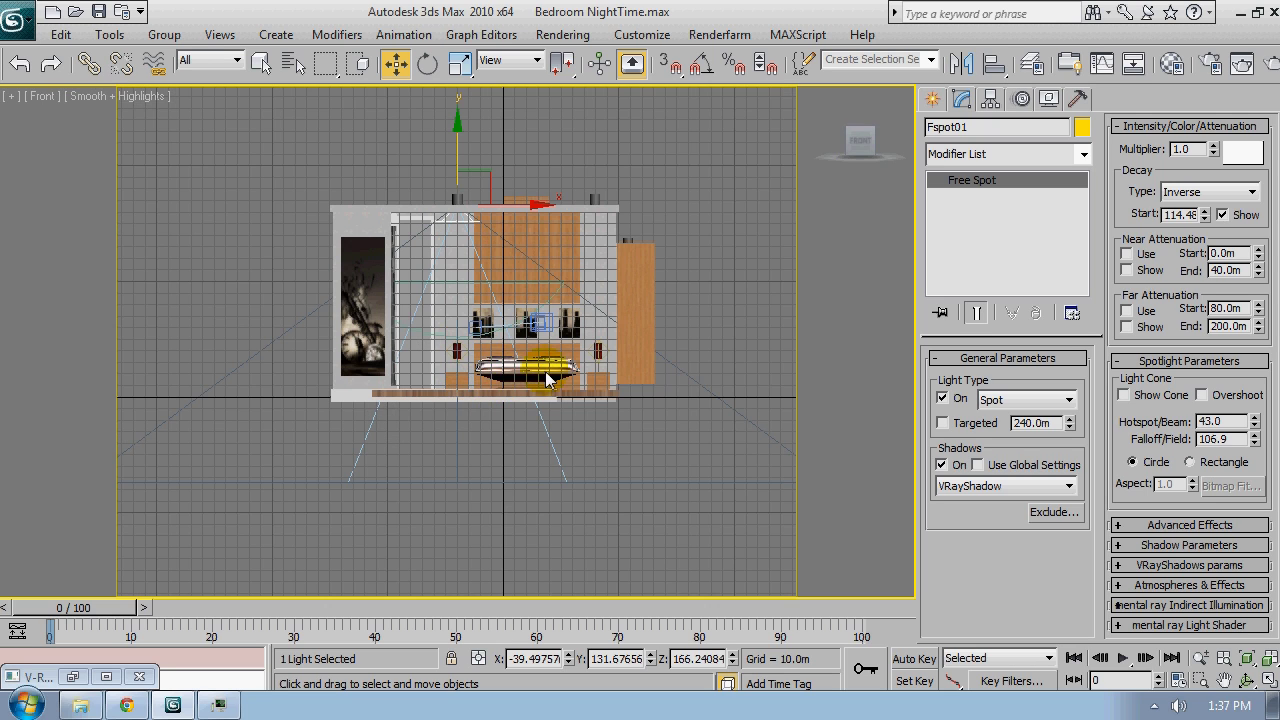
{"action": "middle_click_drag", "start_coordinate": [547, 378], "coordinate": [636, 348]}
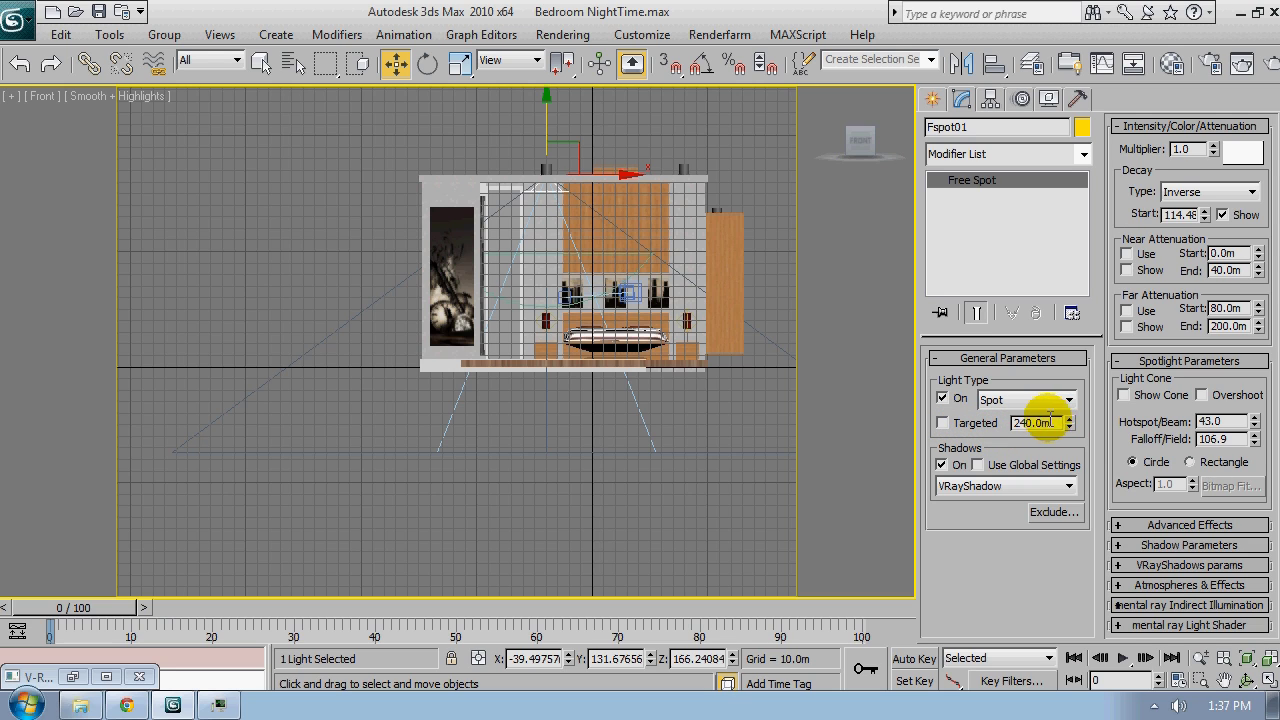
{"action": "left_click_drag", "start_coordinate": [1070, 426], "coordinate": [1081, 488]}
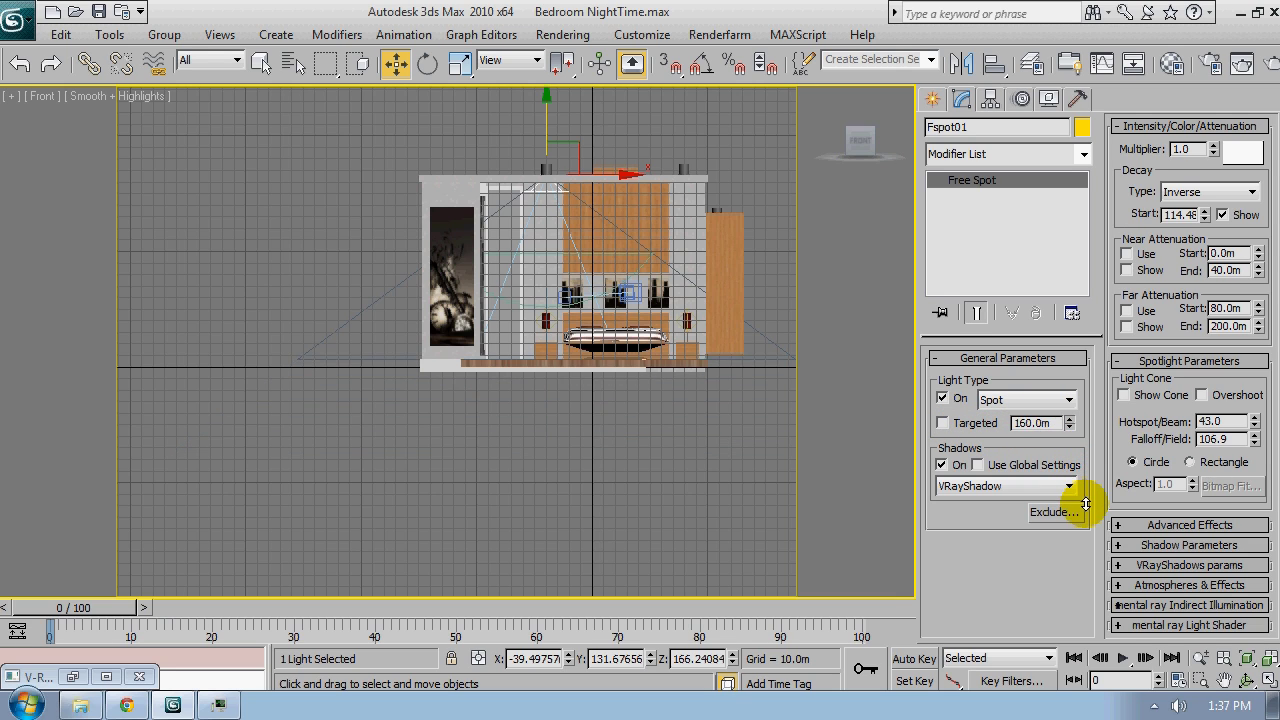
{"action": "left_click", "coordinate": [1026, 399]}
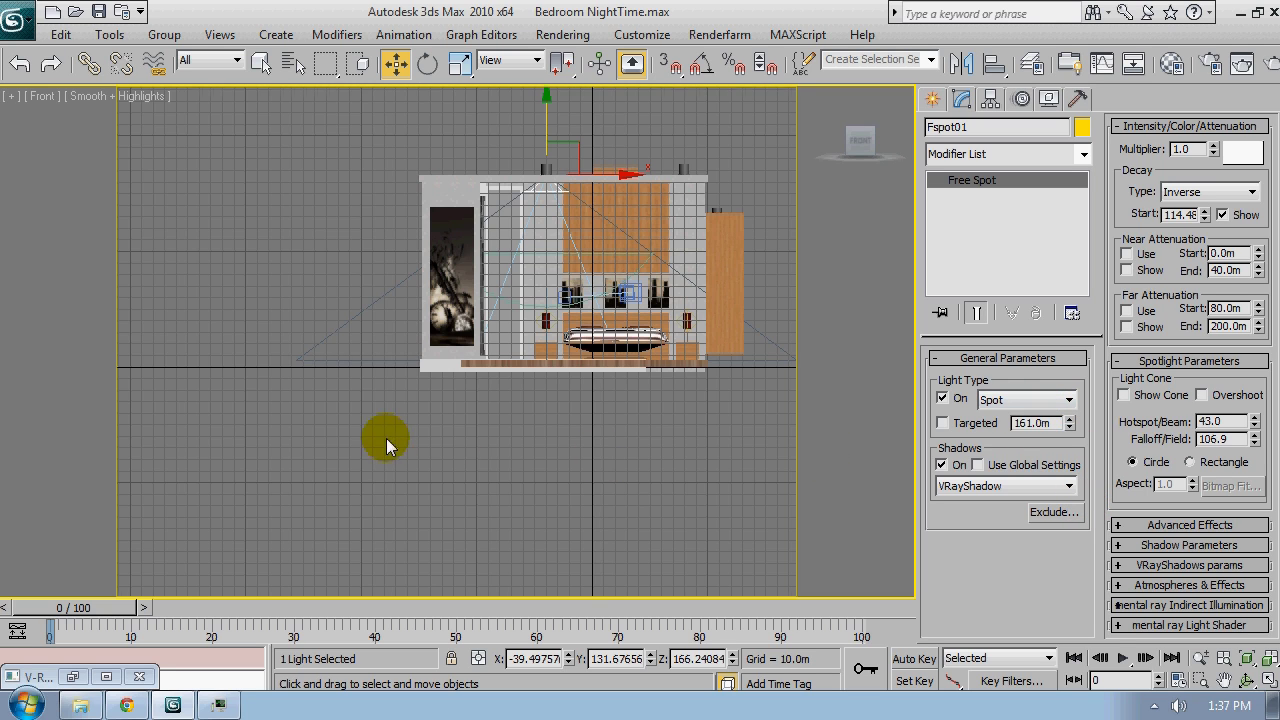
{"action": "key", "text": "t"}
{"action": "scroll", "coordinate": [407, 294], "scroll_direction": "up", "scroll_amount": 2}
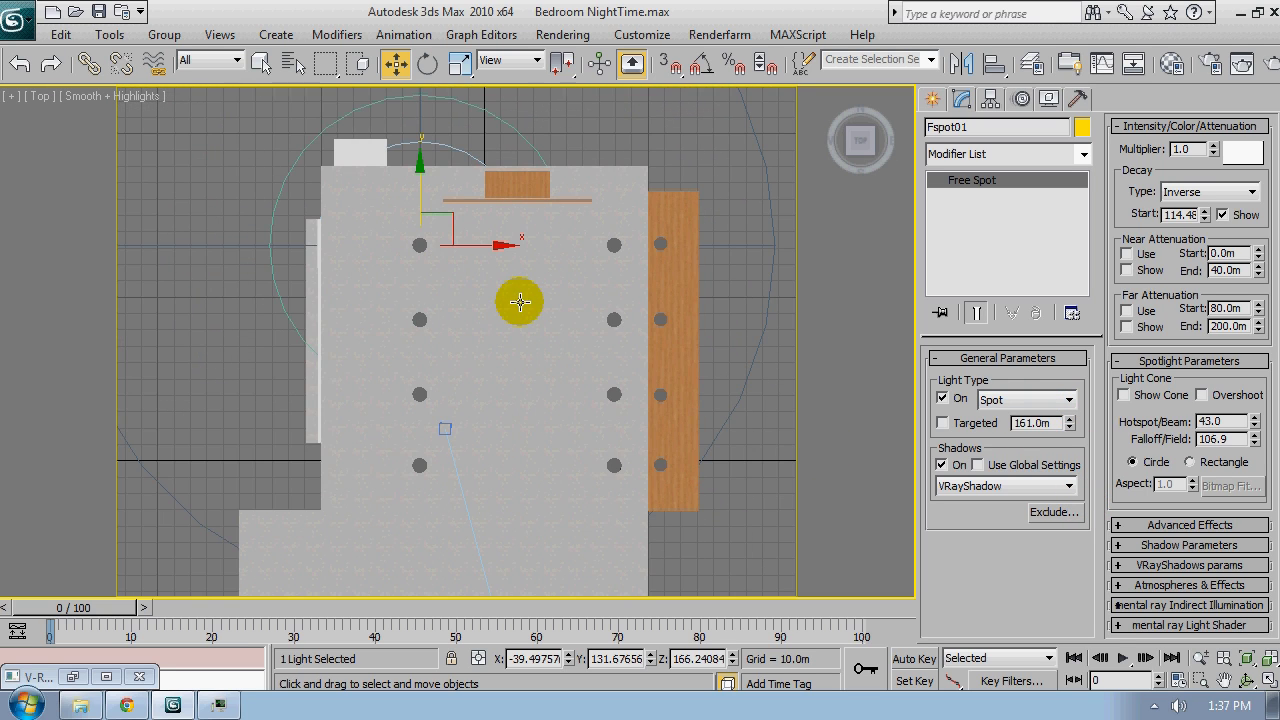
{"action": "scroll", "coordinate": [519, 302], "scroll_direction": "up", "scroll_amount": 2}
Shift-drag Fspot01 down in the Top view to make three instanced copies
{"action": "middle_click_drag", "start_coordinate": [466, 229], "coordinate": [490, 166]}
{"action": "key", "text": "F3"}
{"action": "scroll", "coordinate": [505, 185], "scroll_direction": "up", "scroll_amount": 2}
{"action": "scroll", "coordinate": [484, 153], "scroll_direction": "up", "scroll_amount": 2}
{"action": "left_click_drag", "start_coordinate": [484, 153], "coordinate": [470, 335]}
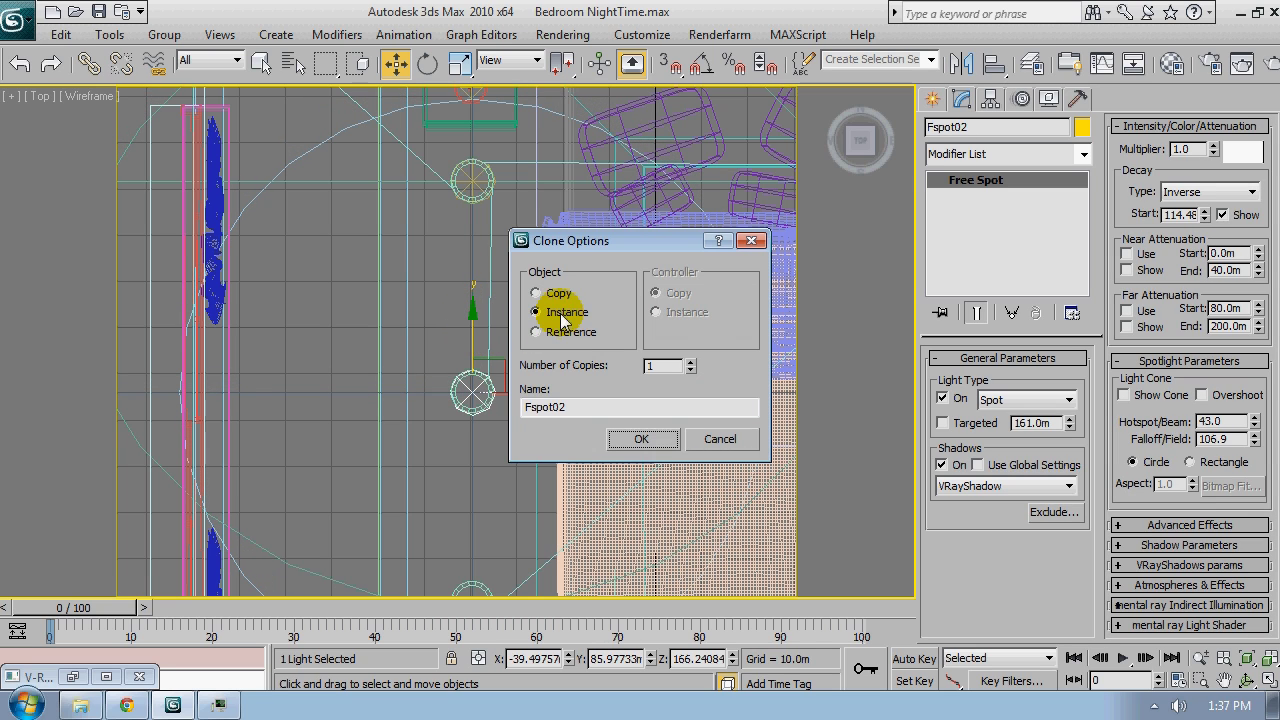
{"action": "left_click", "coordinate": [643, 440]}
Nudge Fspot03 into place and Shift-drag it to clone Fspot04 along the bed's left side
{"action": "middle_click_drag", "start_coordinate": [357, 523], "coordinate": [414, 220]}
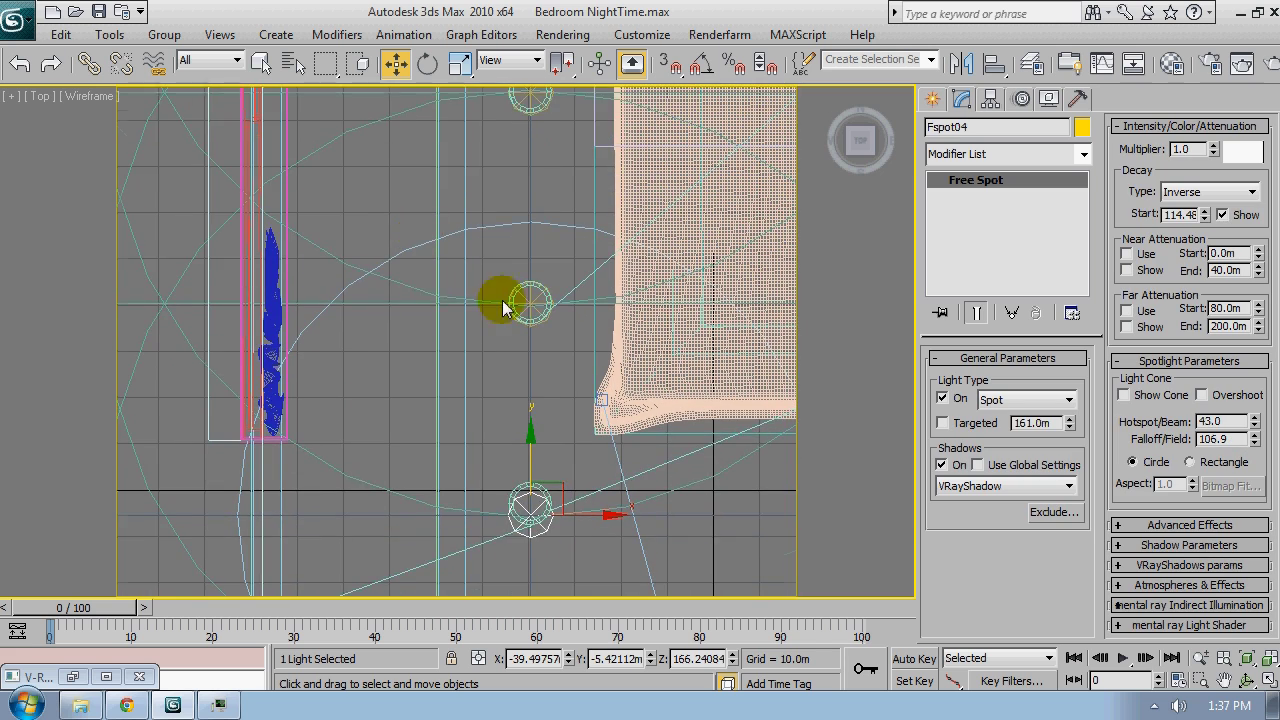
{"action": "scroll", "coordinate": [505, 308], "scroll_direction": "up", "scroll_amount": 5}
{"action": "left_click", "coordinate": [628, 258]}
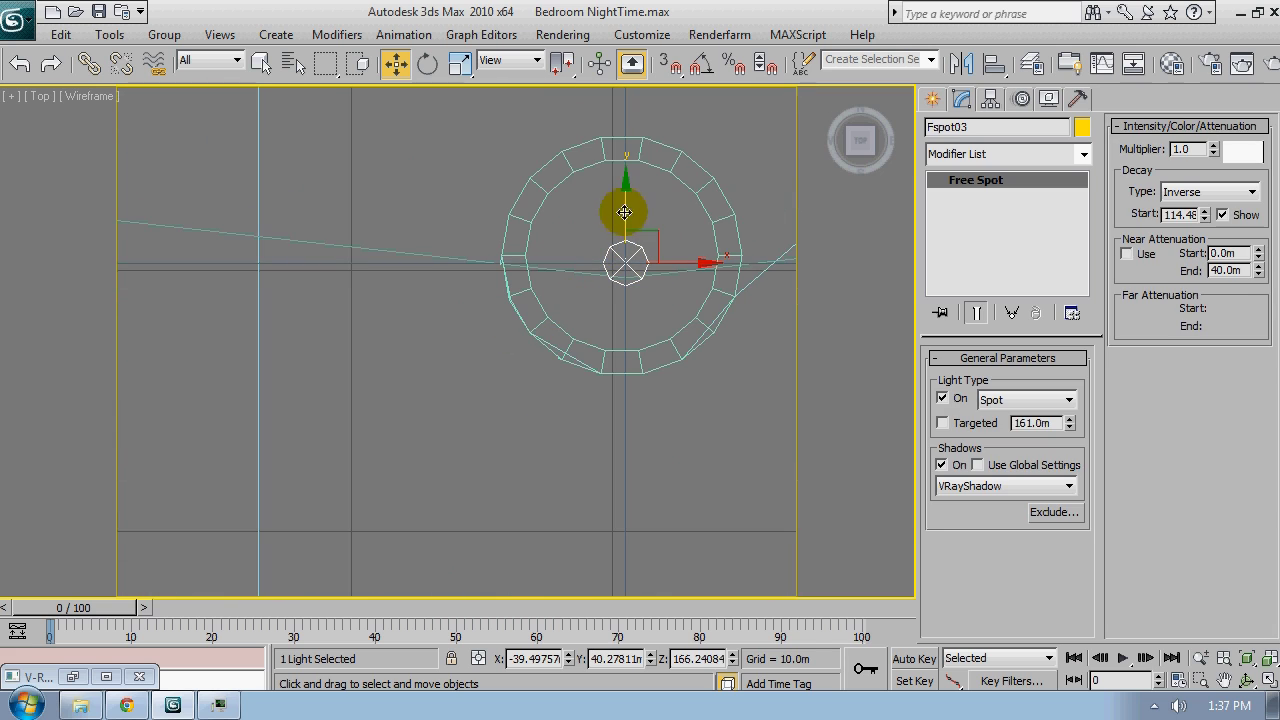
{"action": "left_click_drag", "start_coordinate": [624, 212], "coordinate": [624, 205]}
{"action": "scroll", "coordinate": [528, 237], "scroll_direction": "down", "scroll_amount": 6}
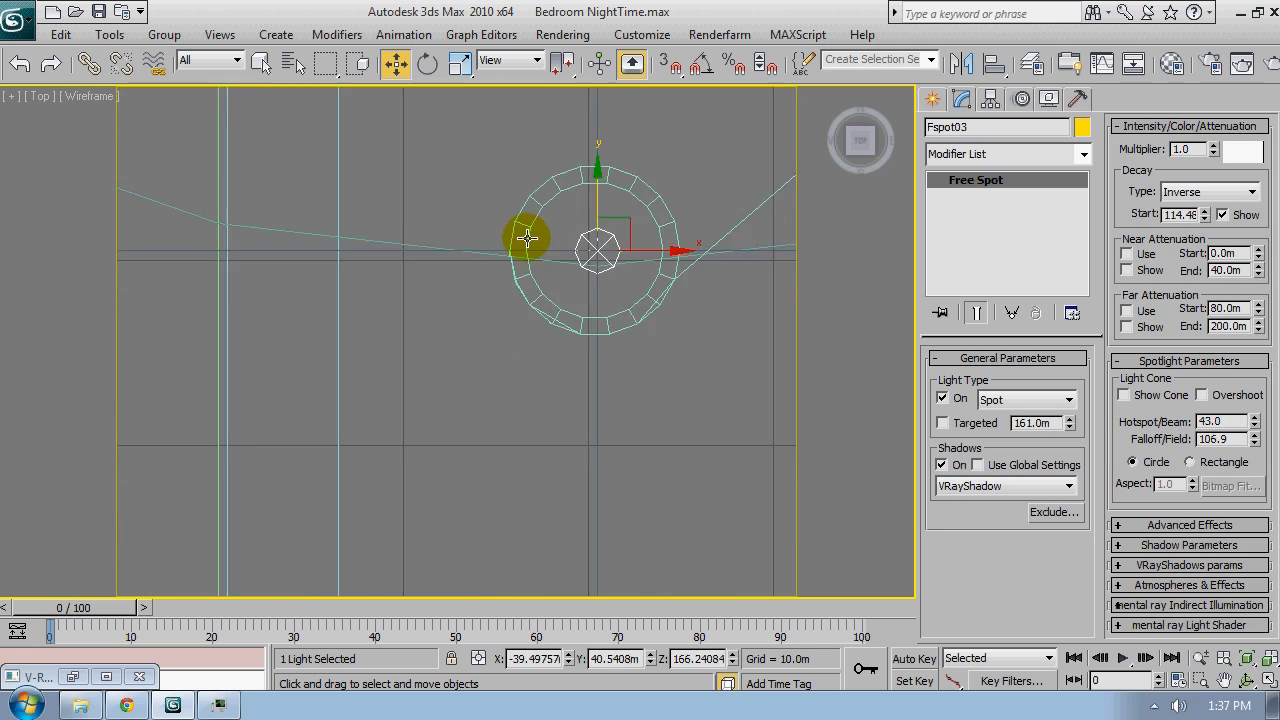
{"action": "scroll", "coordinate": [571, 491], "scroll_direction": "up", "scroll_amount": 2}
{"action": "left_click_drag", "start_coordinate": [583, 443], "coordinate": [585, 368], "text": "shift"}
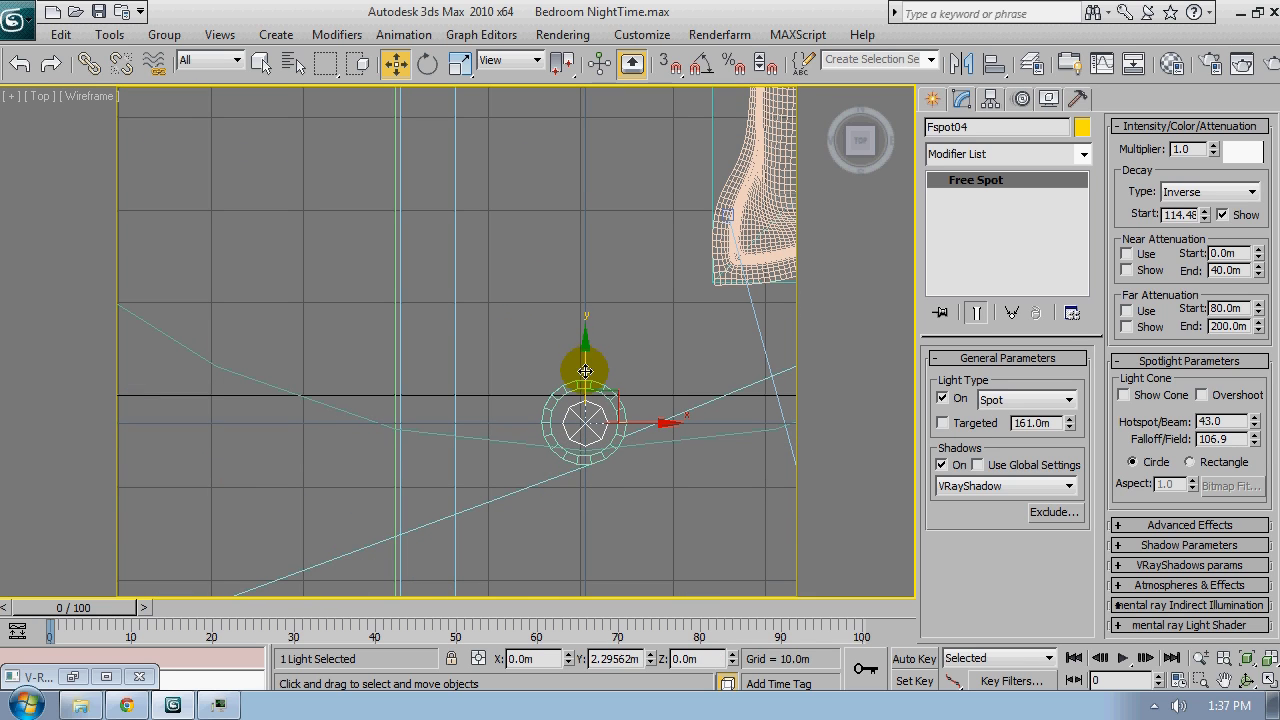
{"action": "scroll", "coordinate": [521, 402], "scroll_direction": "down", "scroll_amount": 4}
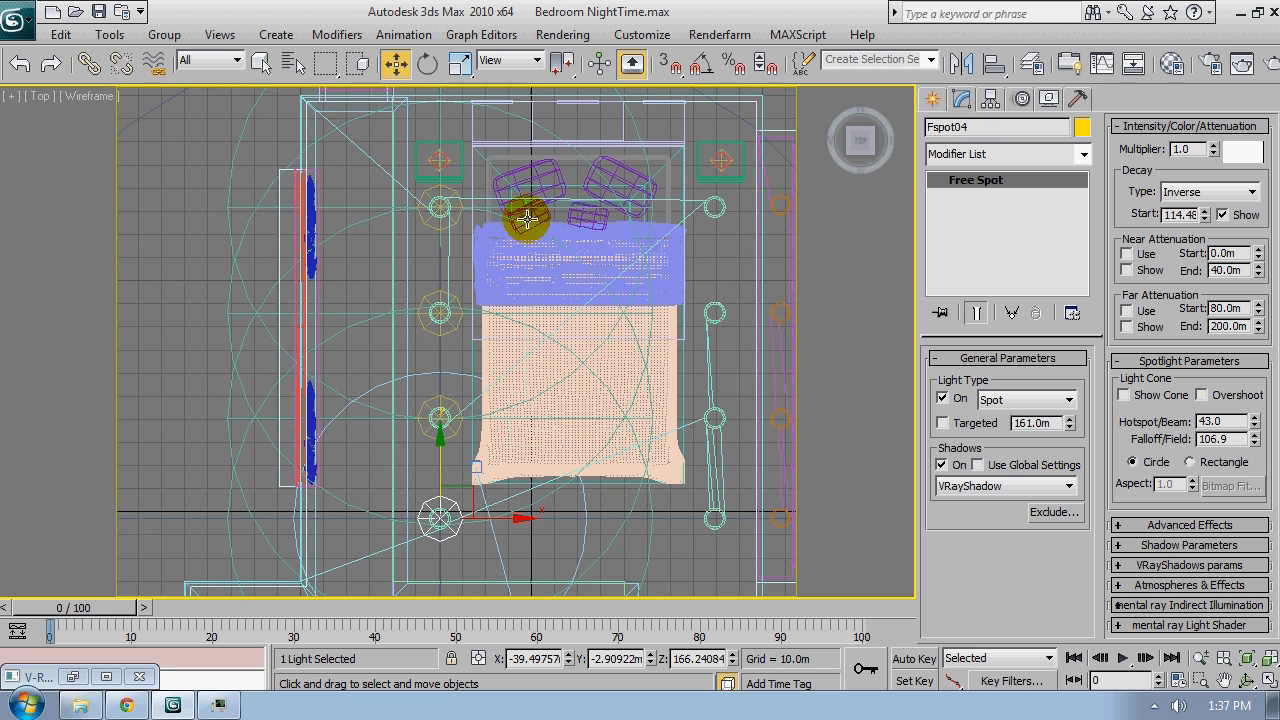
Set the selection filter to Lights and select the four spotlights left of the bed
{"action": "left_click", "coordinate": [236, 64]}
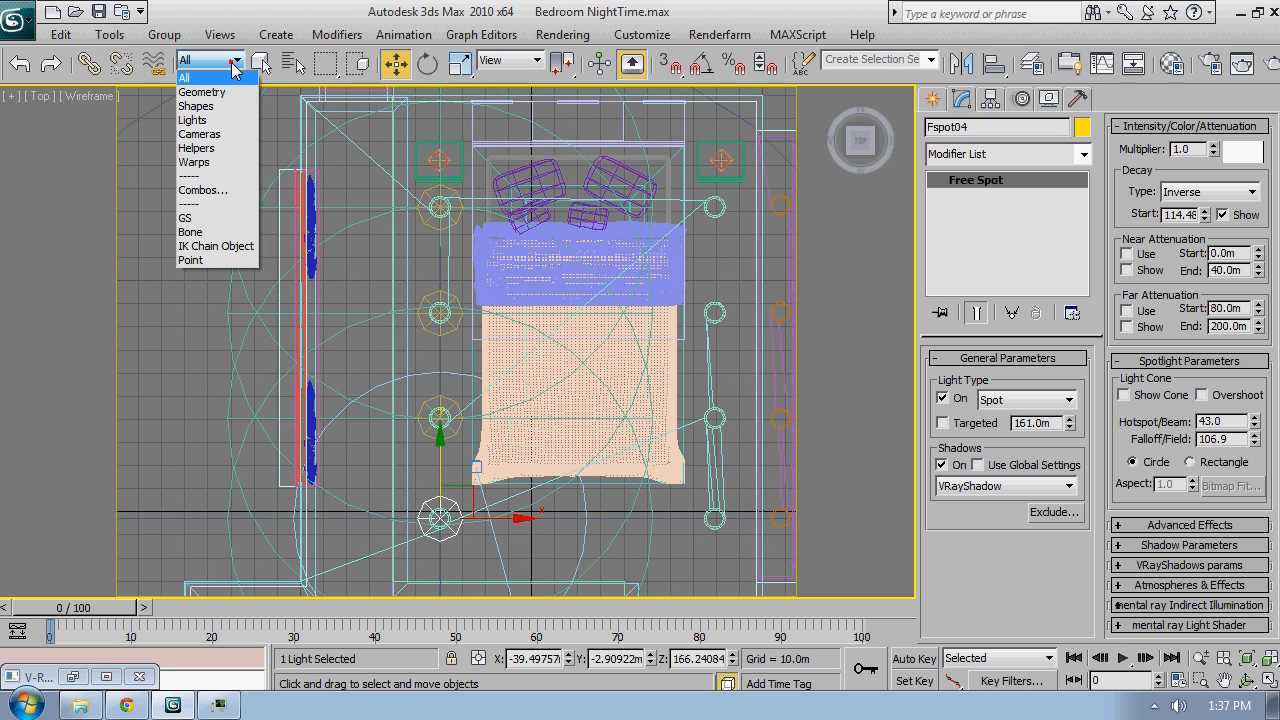
{"action": "left_click", "coordinate": [193, 120]}
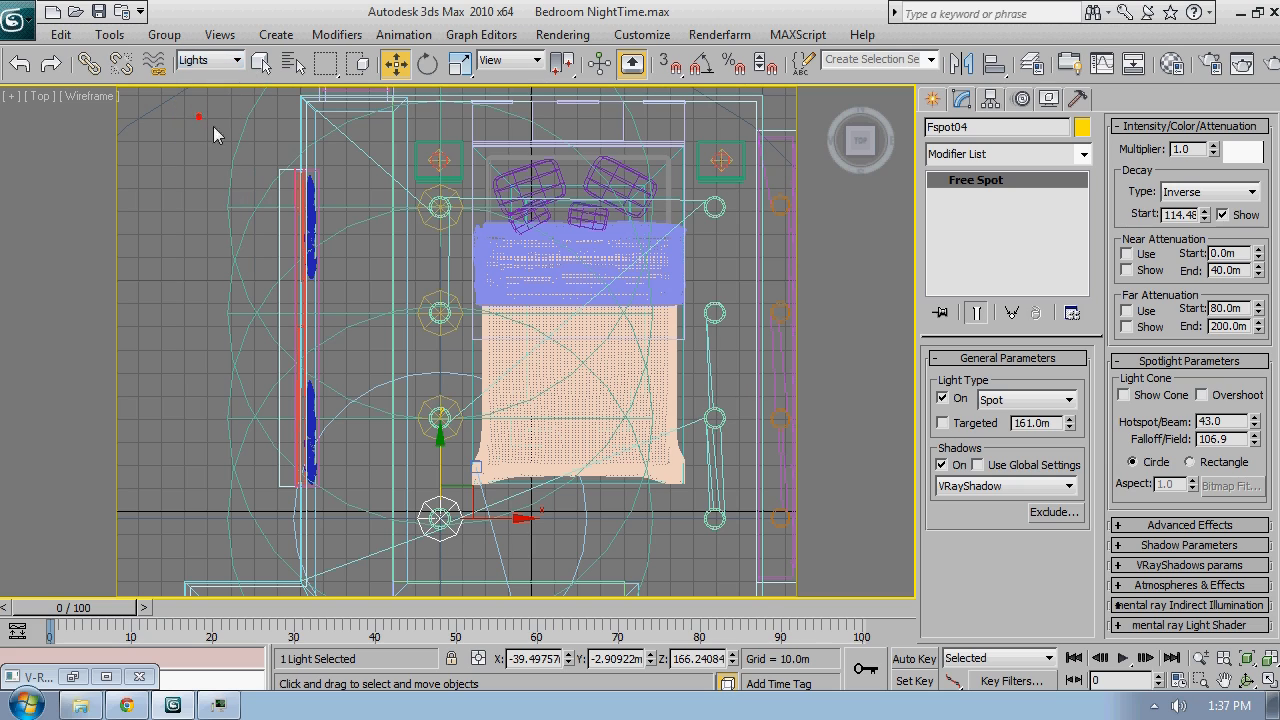
{"action": "left_click", "coordinate": [462, 185]}
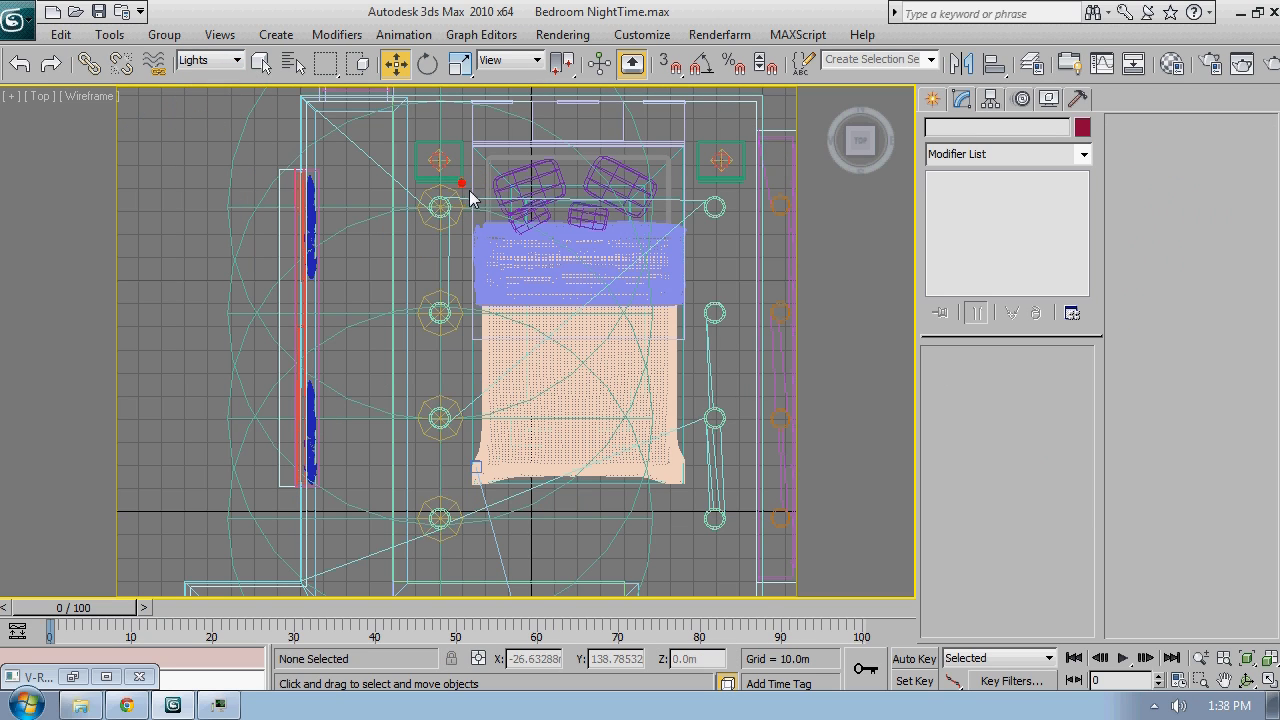
{"action": "left_click_drag", "start_coordinate": [435, 333], "coordinate": [430, 558]}
Shift-drag the four lights to the bed's right side as instances, then view in shaded Perspective
{"action": "middle_click_drag", "start_coordinate": [530, 348], "coordinate": [424, 343]}
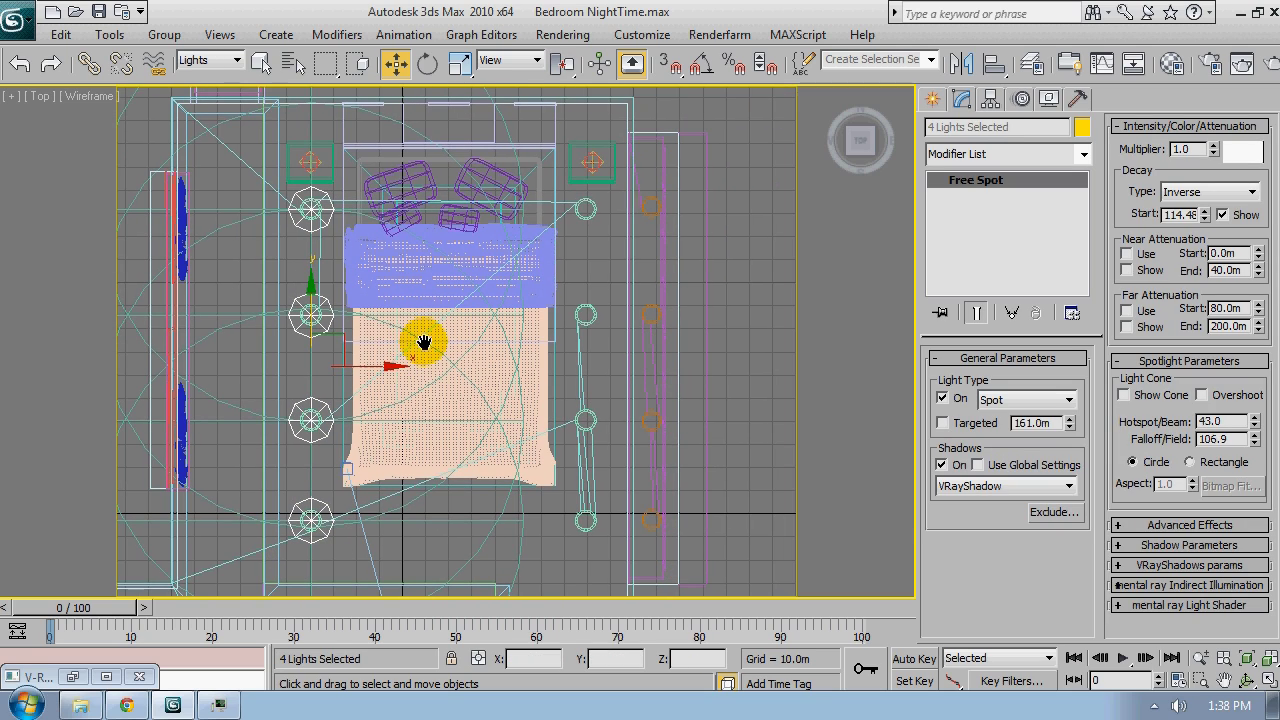
{"action": "mouse_move", "coordinate": [380, 365]}
{"action": "left_mouse_down"}
{"action": "mouse_move", "coordinate": [627, 372]}
{"action": "mouse_move", "coordinate": [651, 330]}
{"action": "left_mouse_up"}
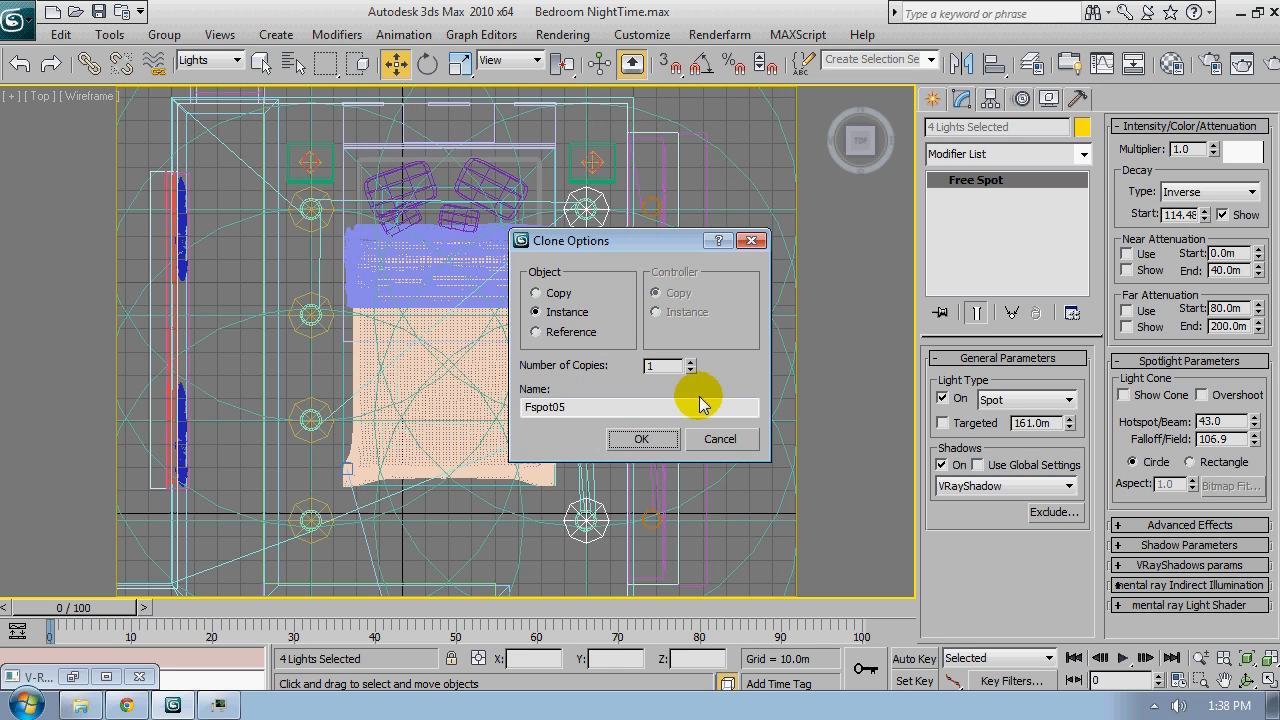
{"action": "left_click", "coordinate": [641, 440]}
{"action": "left_click", "coordinate": [745, 262]}
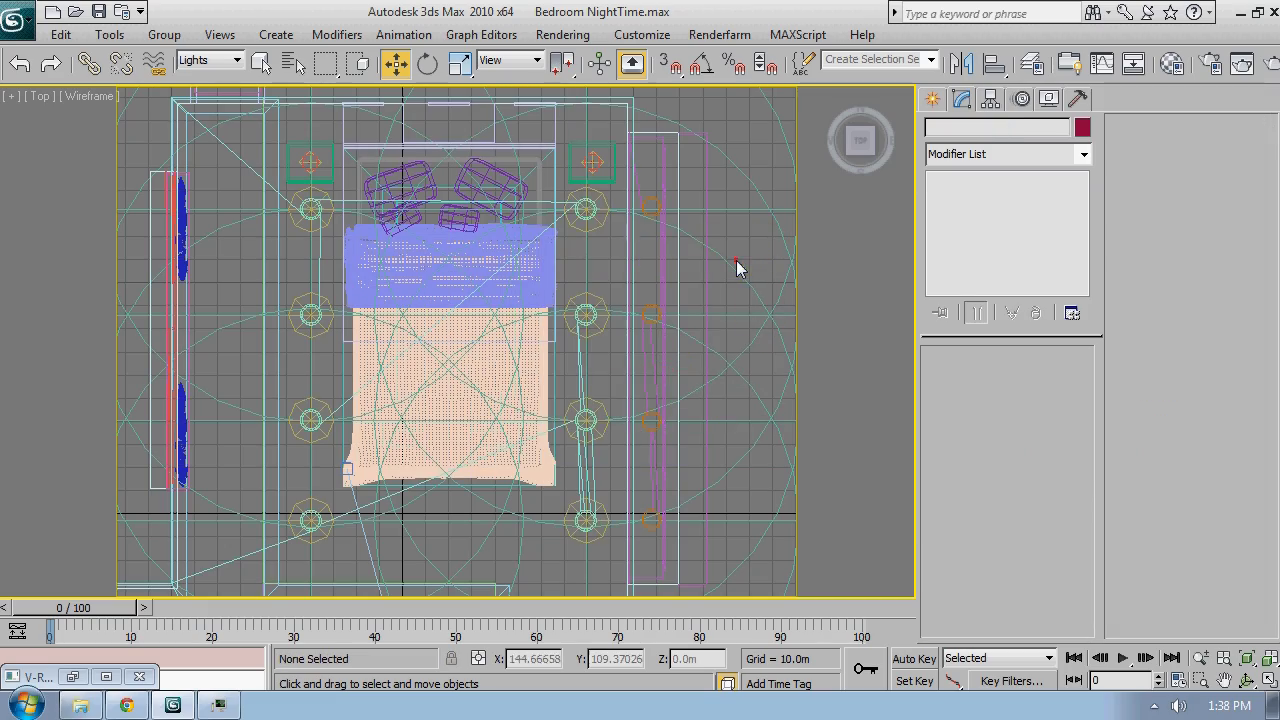
{"action": "key", "text": "p"}
{"action": "middle_click_drag", "start_coordinate": [686, 300], "coordinate": [514, 286], "text": "alt"}
{"action": "key", "text": "F3"}
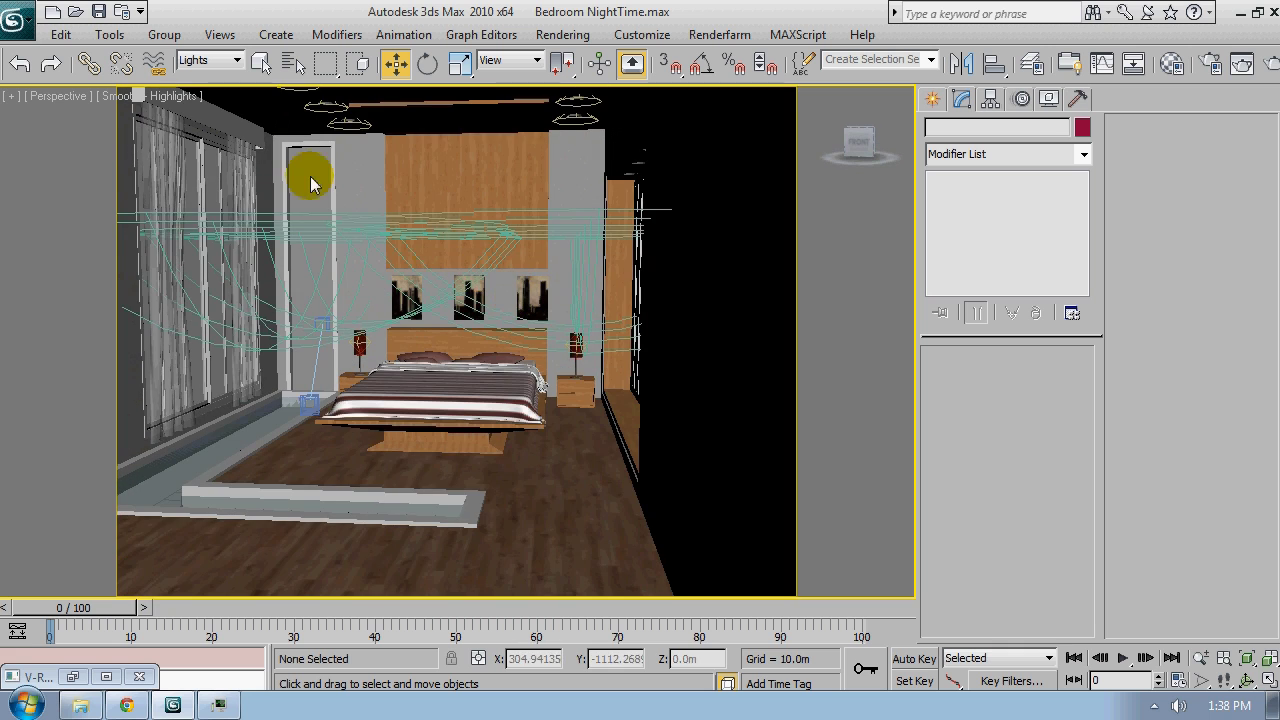
Select Fspot01 and turn off Show under Decay to hide the decay circles
{"action": "middle_click_drag", "start_coordinate": [314, 171], "coordinate": [350, 170], "text": "alt"}
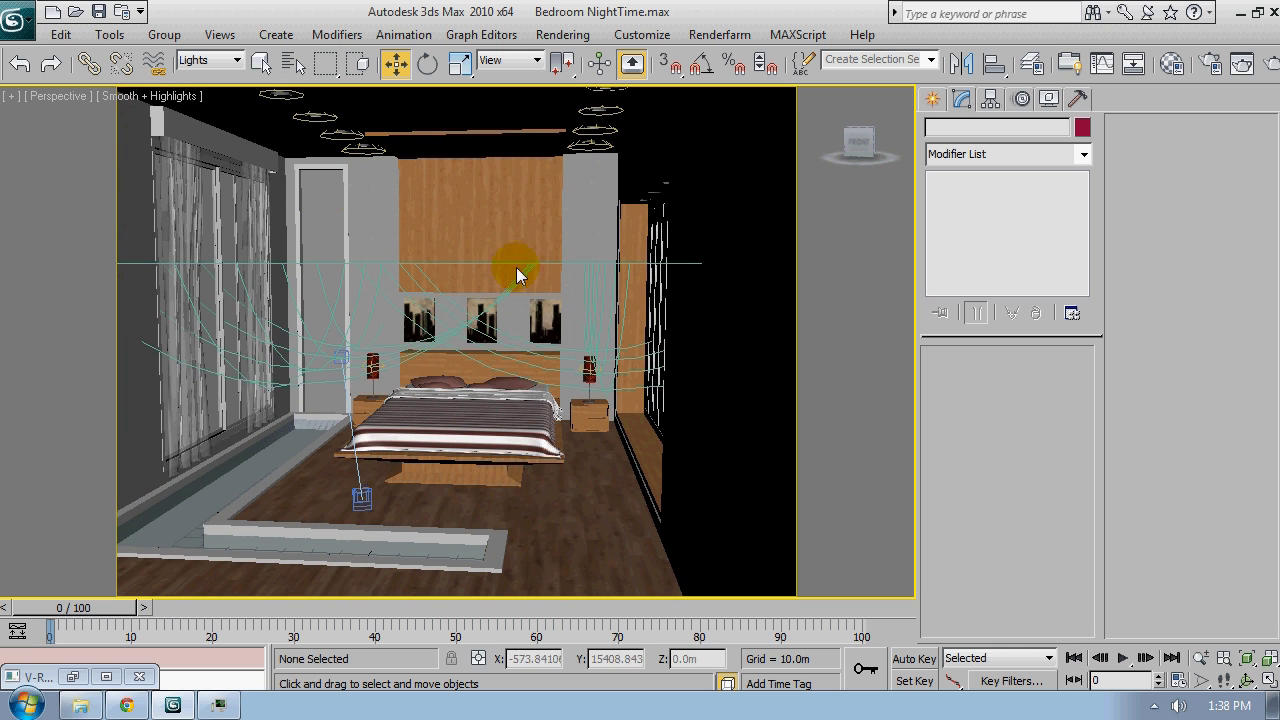
{"action": "scroll", "coordinate": [265, 323], "scroll_direction": "up", "scroll_amount": 1}
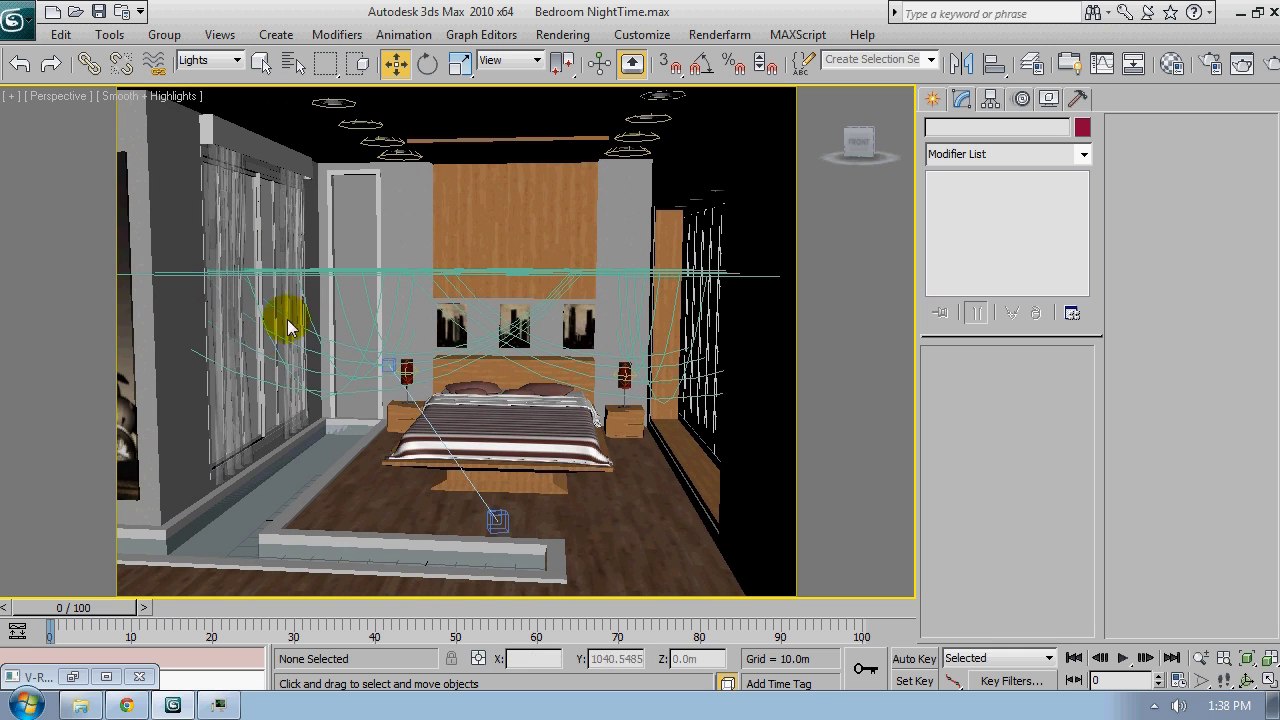
{"action": "left_click", "coordinate": [405, 158]}
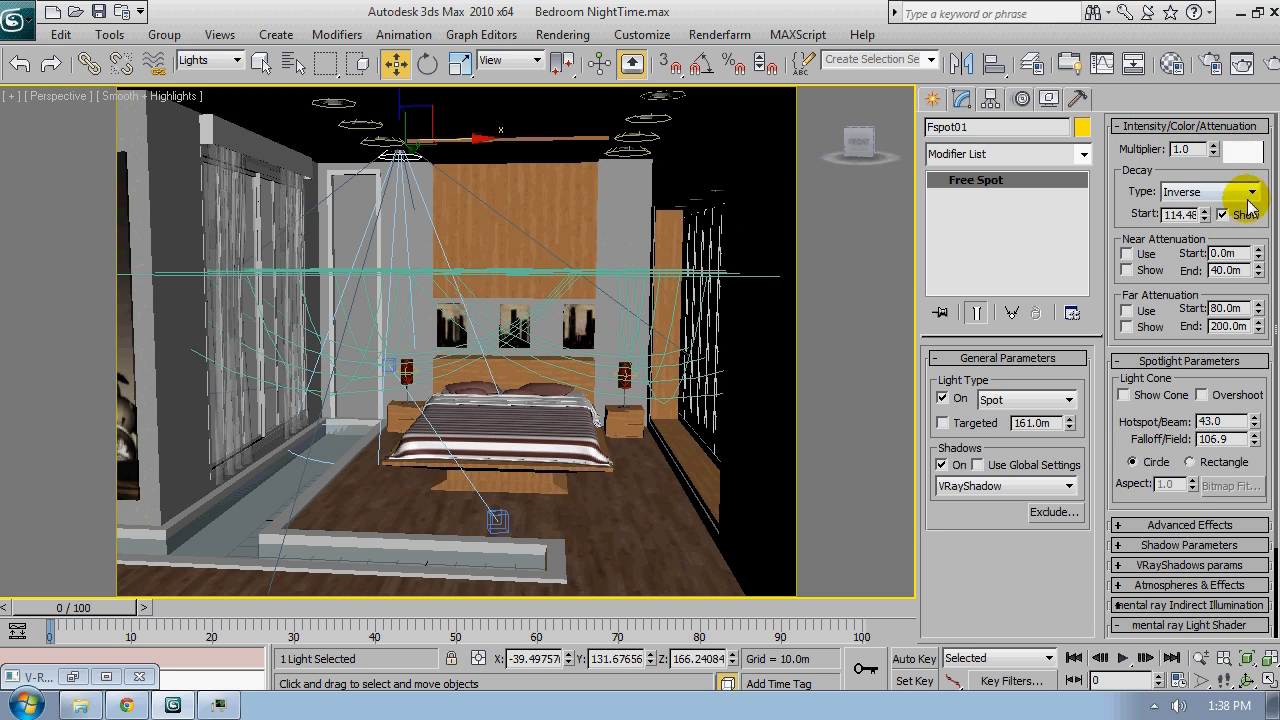
{"action": "left_click", "coordinate": [1222, 215]}
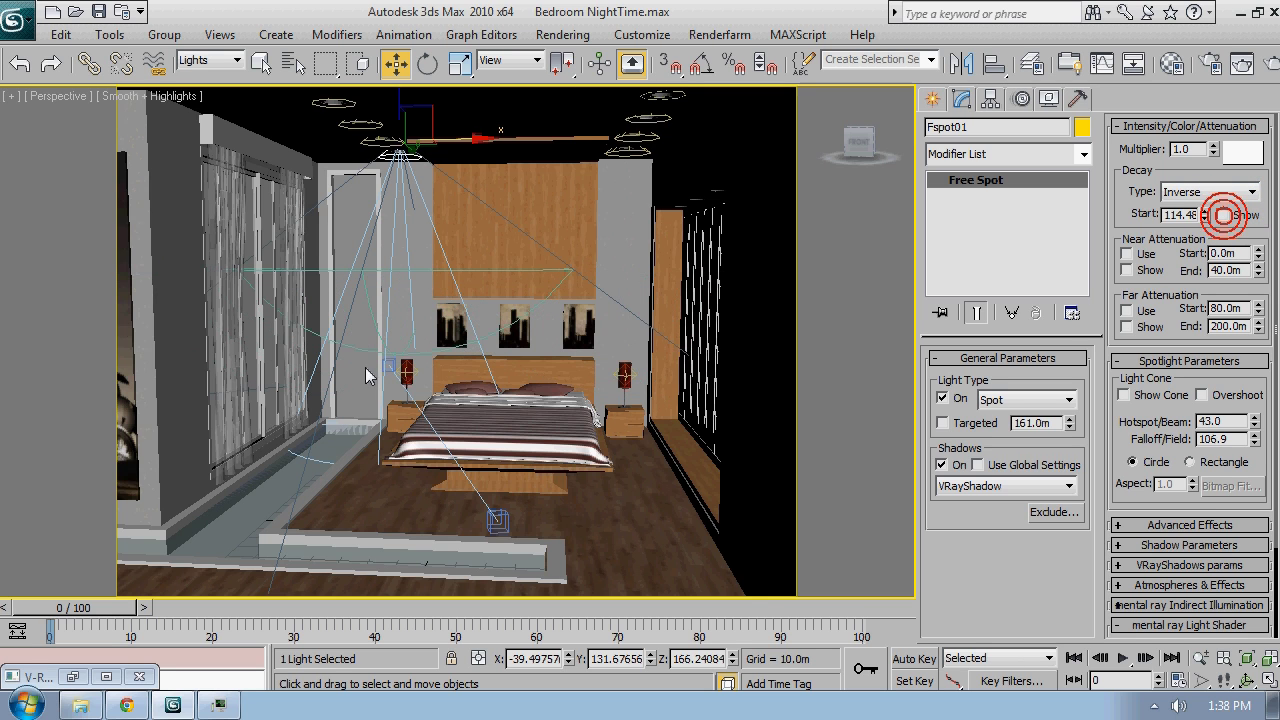
Orbit around the bedroom and select spotlight Fspot08
{"action": "middle_click_drag", "start_coordinate": [366, 376], "coordinate": [503, 346], "text": "alt"}
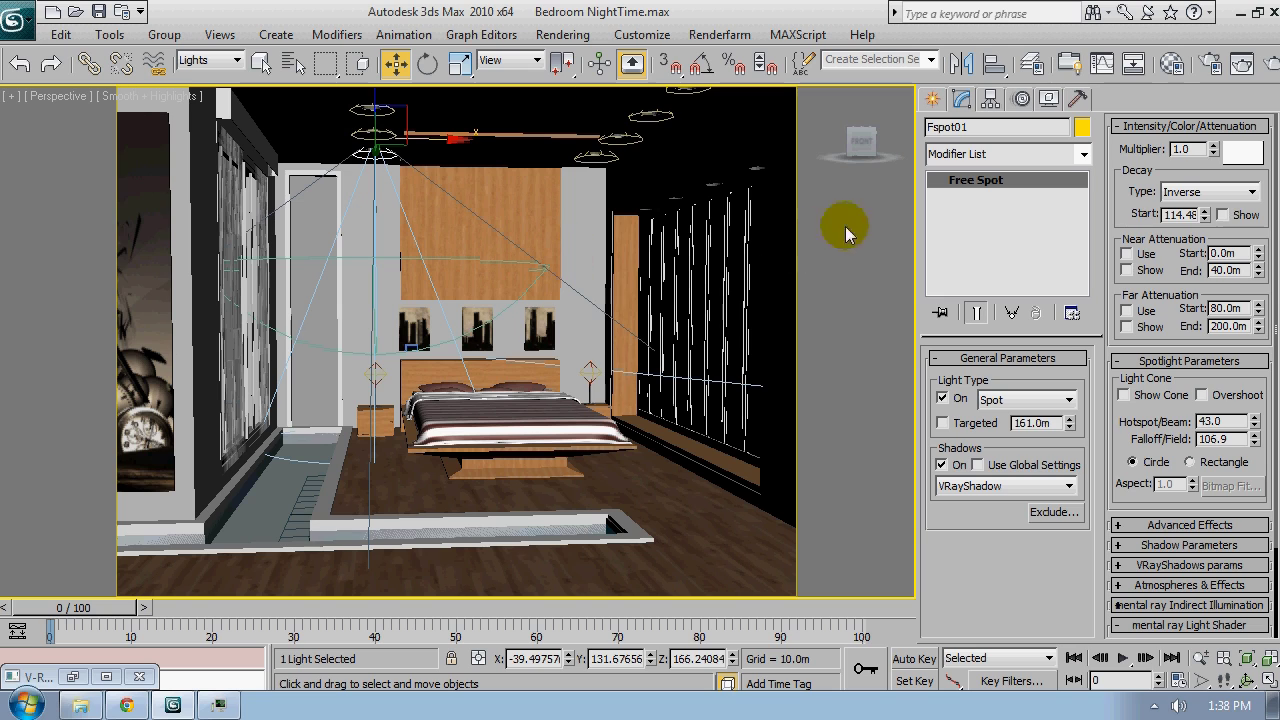
{"action": "mouse_move", "coordinate": [494, 289]}
{"action": "middle_mouse_down", "text": "alt"}
{"action": "mouse_move", "coordinate": [450, 340]}
{"action": "mouse_move", "coordinate": [429, 300]}
{"action": "mouse_move", "coordinate": [558, 252]}
{"action": "middle_mouse_up", "text": "alt"}
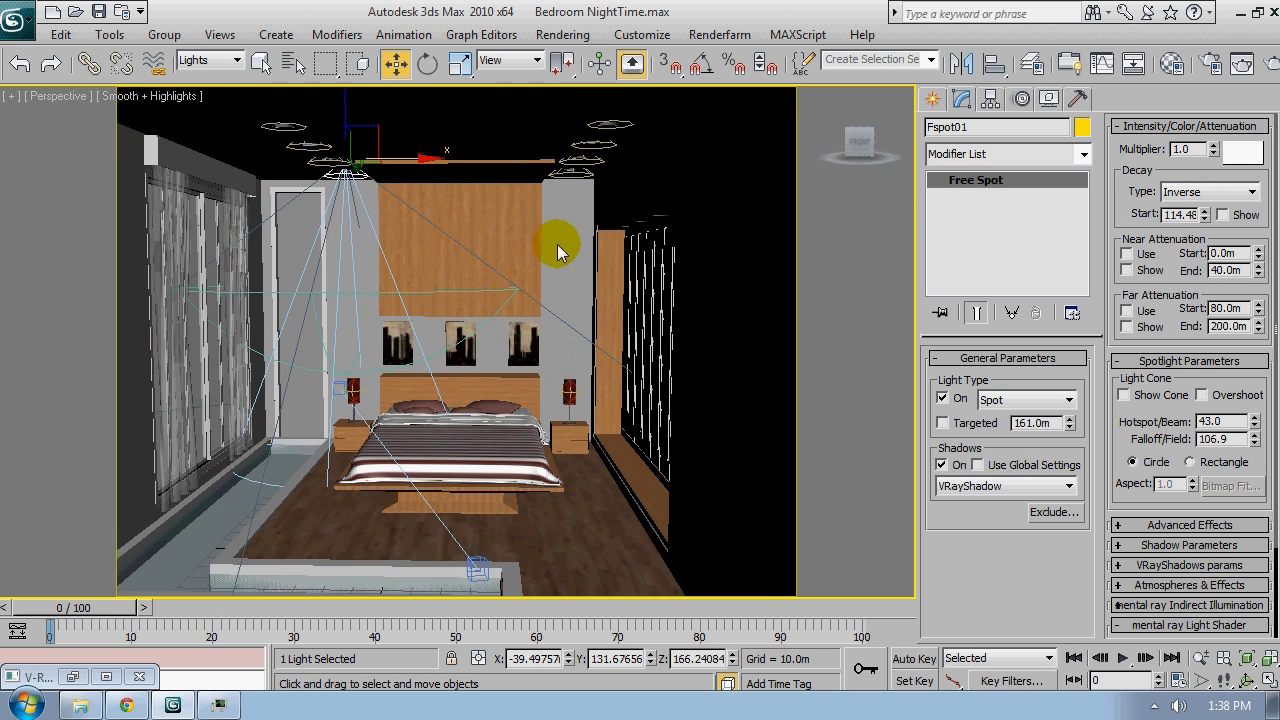
{"action": "left_click", "coordinate": [566, 175]}
{"action": "mouse_move", "coordinate": [566, 175]}
{"action": "middle_mouse_down", "text": "alt"}
{"action": "mouse_move", "coordinate": [637, 262]}
{"action": "mouse_move", "coordinate": [594, 257]}
{"action": "mouse_move", "coordinate": [558, 316]}
{"action": "middle_mouse_up", "text": "alt"}
In wireframe Top view, clone Fspot08 to the right as instanced light Fspot09
{"action": "key", "text": "t"}
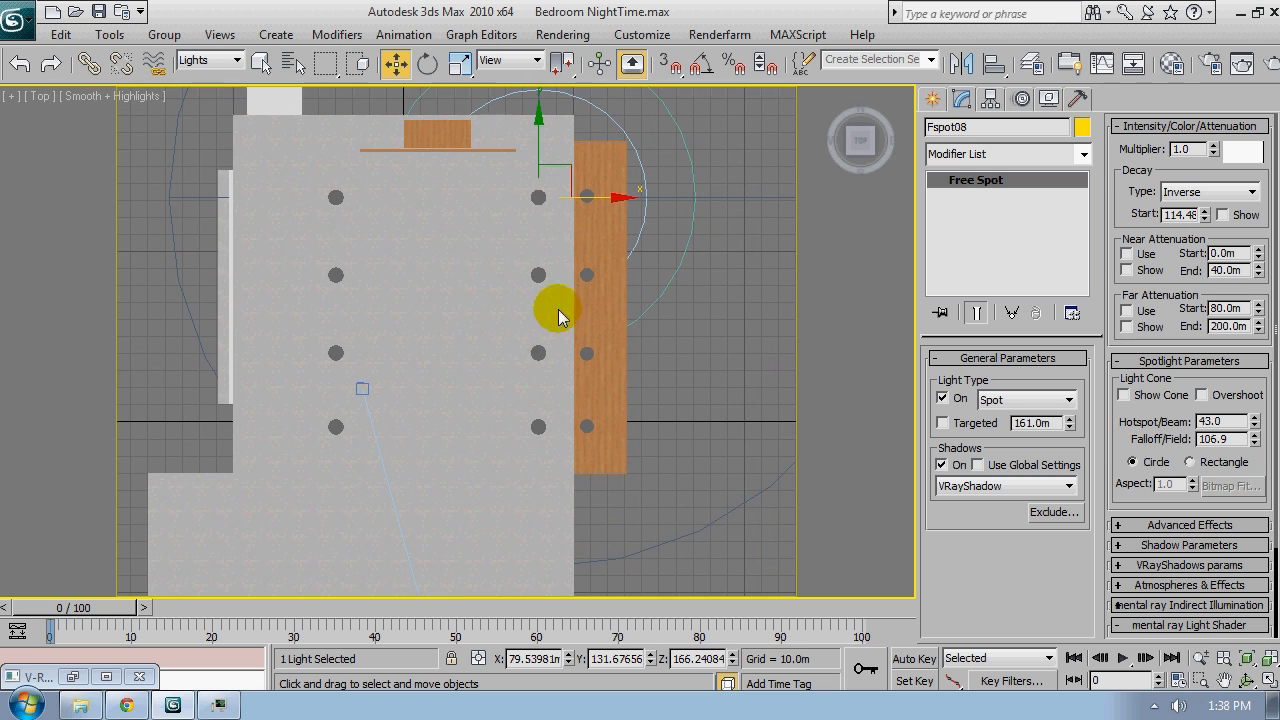
{"action": "key", "text": "F3"}
{"action": "scroll", "coordinate": [575, 215], "scroll_direction": "up", "scroll_amount": 6}
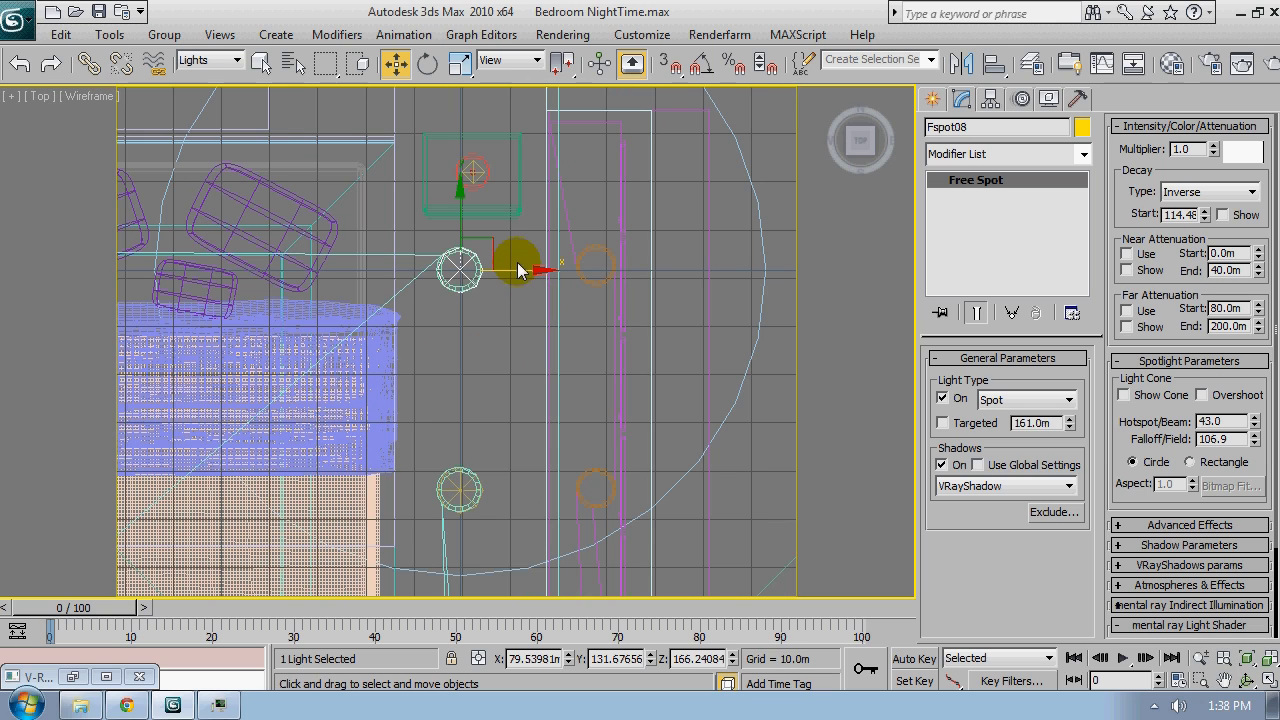
{"action": "mouse_move", "coordinate": [518, 273]}
{"action": "left_mouse_down", "text": "shift"}
{"action": "mouse_move", "coordinate": [660, 268]}
{"action": "mouse_move", "coordinate": [650, 256]}
{"action": "left_mouse_up", "text": "shift"}
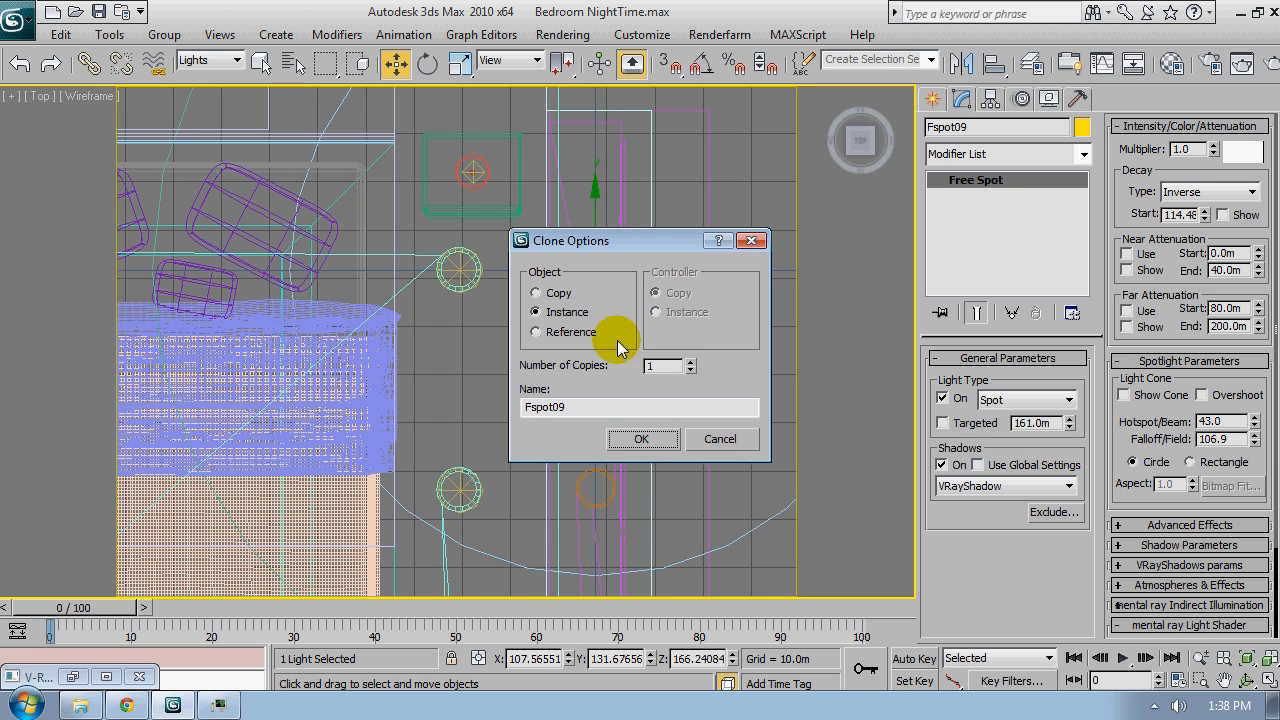
{"action": "left_click", "coordinate": [643, 439]}
{"action": "middle_click_drag", "start_coordinate": [643, 439], "coordinate": [557, 334]}
{"action": "scroll", "coordinate": [558, 337], "scroll_direction": "up", "scroll_amount": 4}
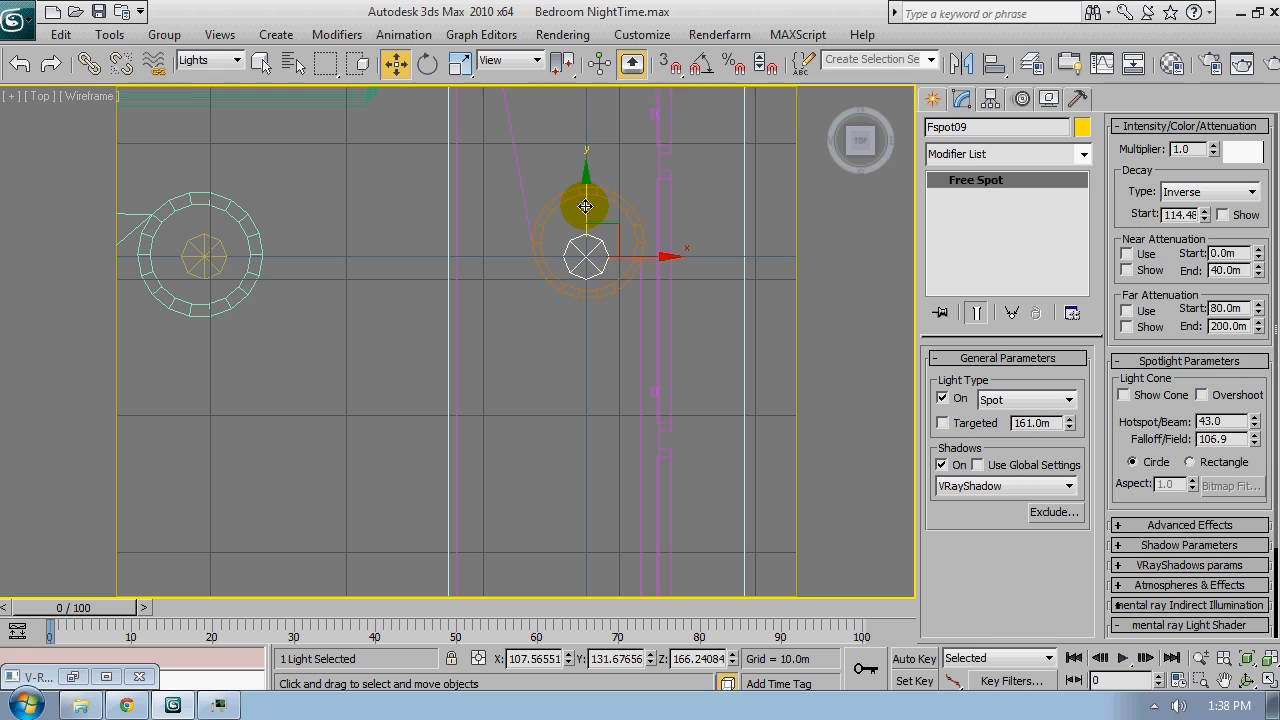
Undo and redo the Fspot09 clone, then clone the light to the right again
{"action": "key", "text": "ctrl+z"}
{"action": "key", "text": "shift+z"}
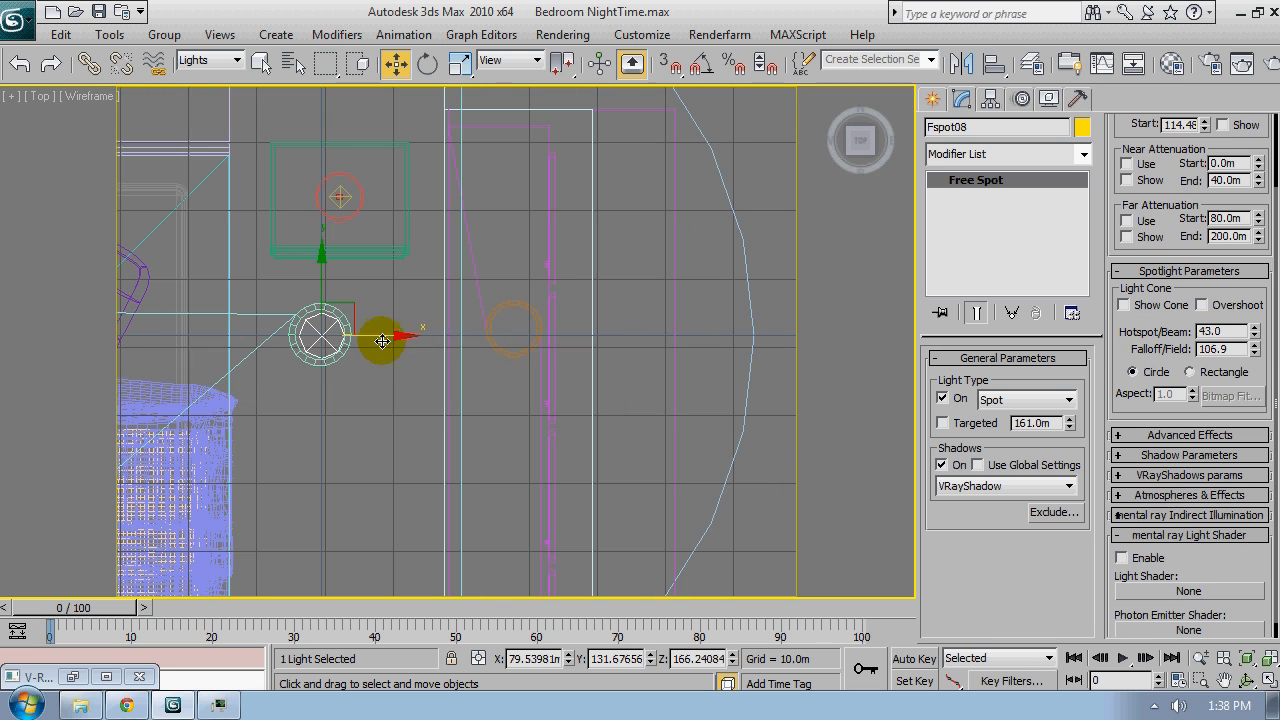
{"action": "key", "text": "ctrl+y"}
{"action": "left_click_drag", "start_coordinate": [382, 341], "coordinate": [571, 337]}
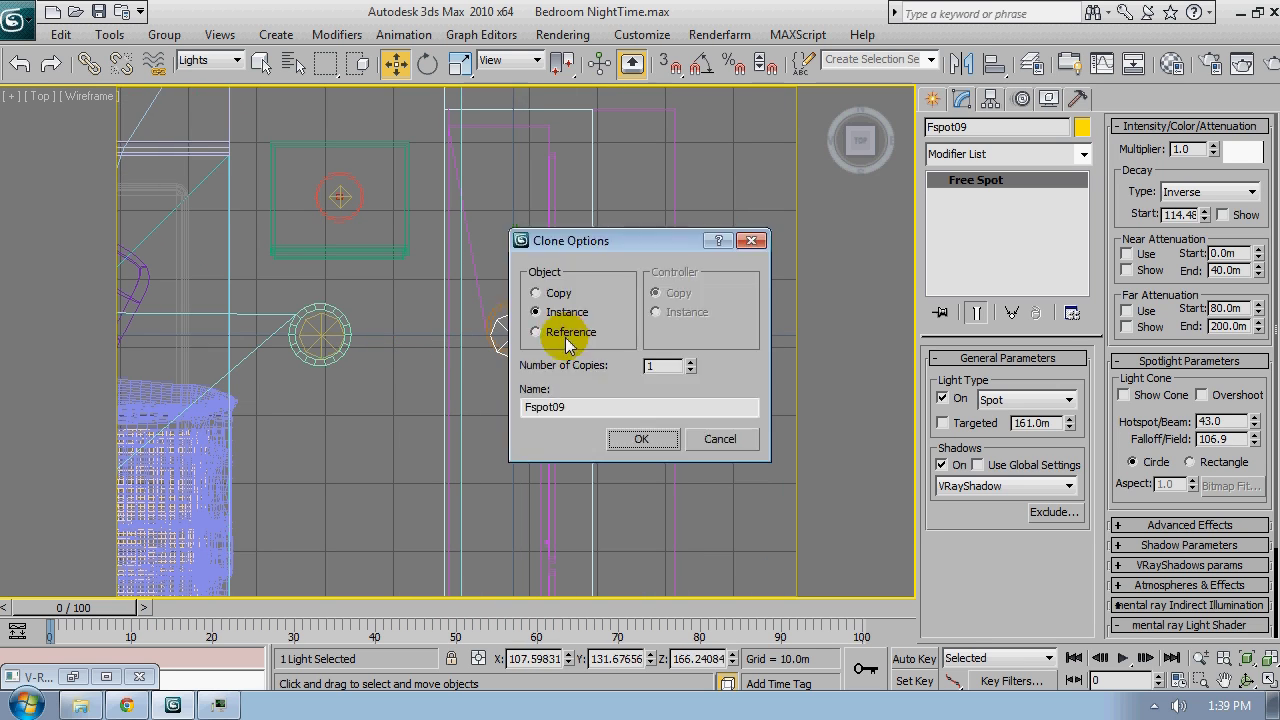
{"action": "left_click", "coordinate": [622, 437]}
{"action": "scroll", "coordinate": [500, 350], "scroll_direction": "up", "scroll_amount": 3}
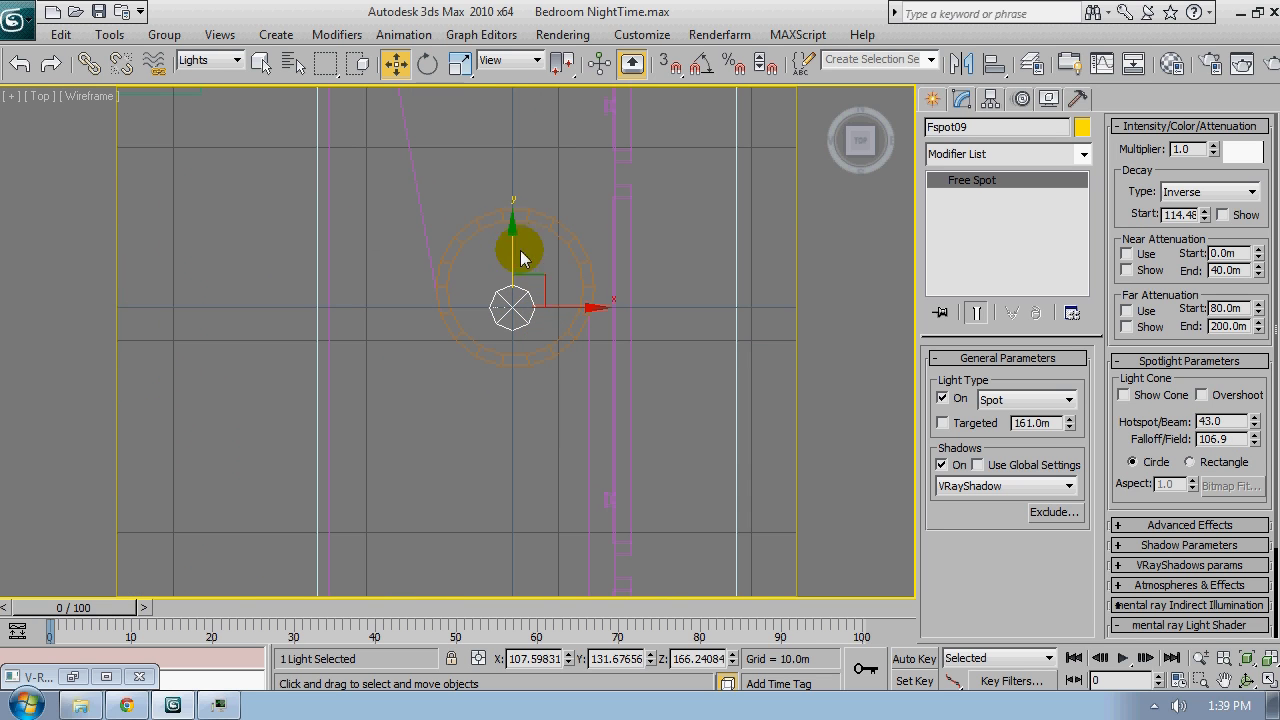
Nudge Fspot09 and Fspot08 slightly so they line up in the row
{"action": "left_click_drag", "start_coordinate": [540, 276], "coordinate": [544, 258]}
{"action": "middle_click_drag", "start_coordinate": [544, 258], "coordinate": [459, 290]}
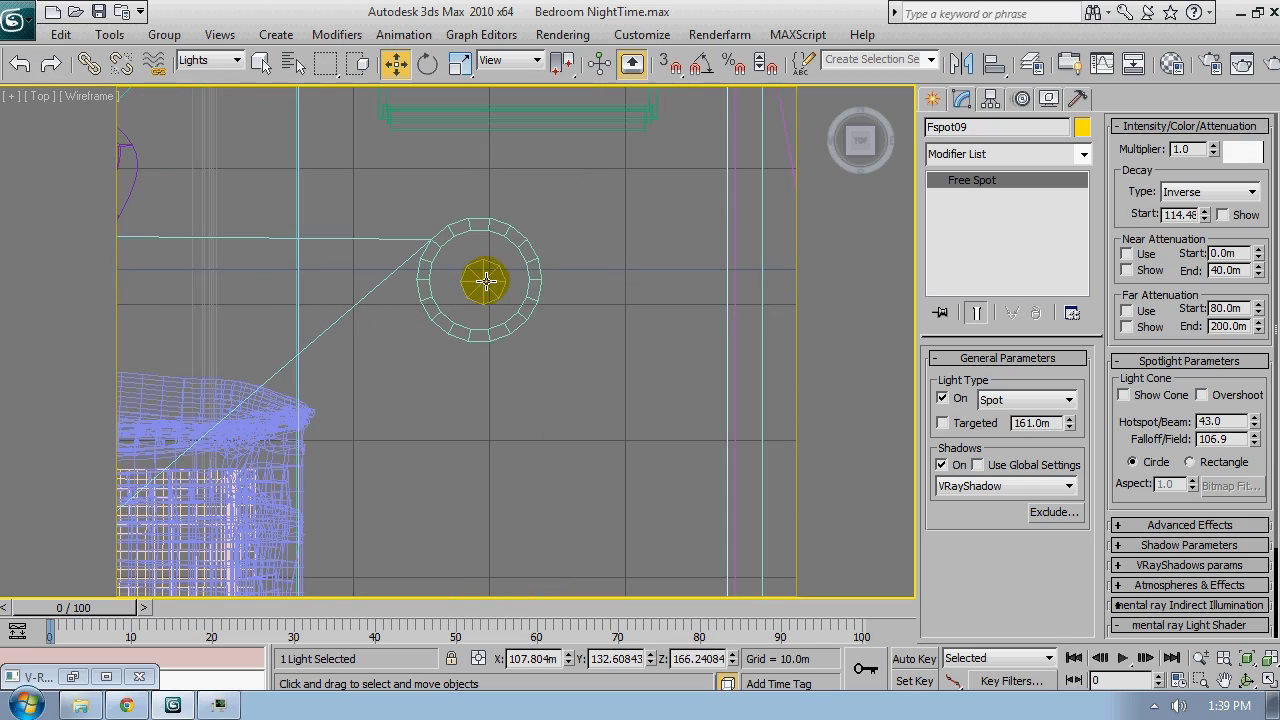
{"action": "left_click", "coordinate": [488, 282]}
{"action": "scroll", "coordinate": [491, 309], "scroll_direction": "down", "scroll_amount": 3}
{"action": "scroll", "coordinate": [489, 143], "scroll_direction": "up", "scroll_amount": 4}
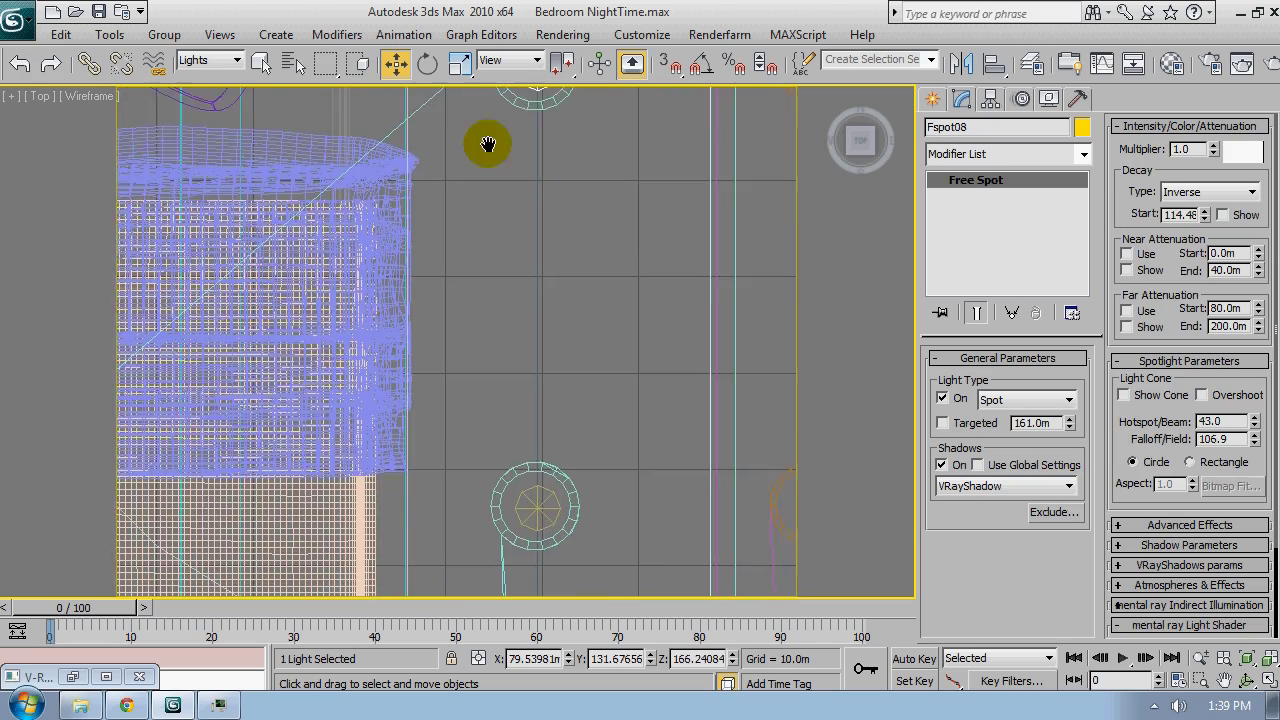
{"action": "scroll", "coordinate": [518, 340], "scroll_direction": "down", "scroll_amount": 2}
{"action": "left_click_drag", "start_coordinate": [536, 314], "coordinate": [532, 311]}
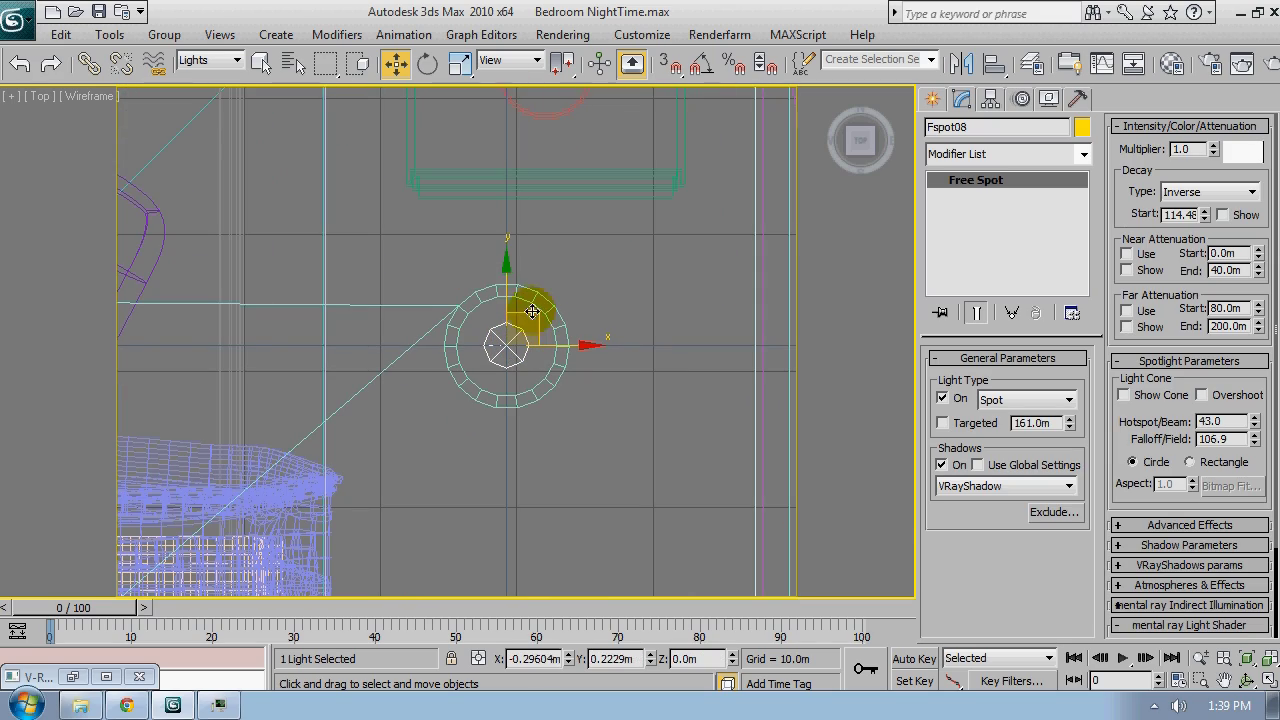
{"action": "scroll", "coordinate": [532, 313], "scroll_direction": "down", "scroll_amount": 3}
{"action": "scroll", "coordinate": [543, 323], "scroll_direction": "up", "scroll_amount": 4}
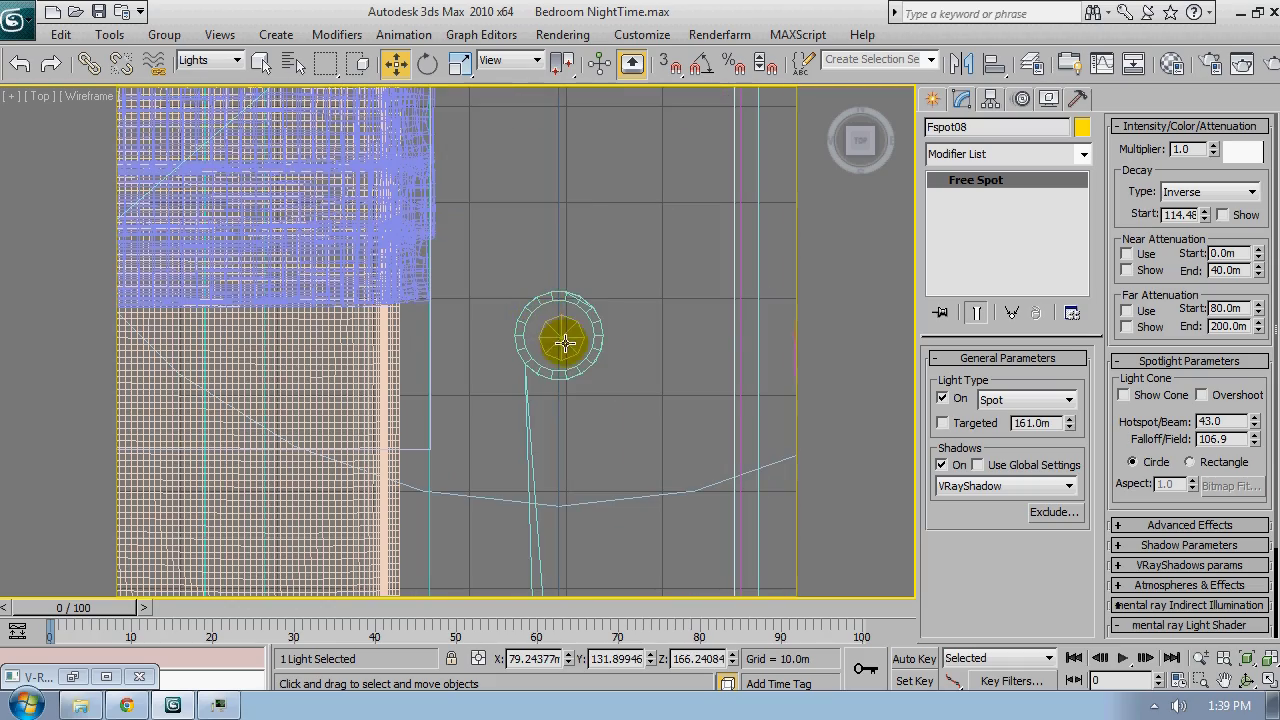
Nudge the overlapping lights Fspot05, Fspot06 and Fspot07 into alignment
{"action": "left_click_drag", "start_coordinate": [565, 343], "coordinate": [559, 339]}
{"action": "scroll", "coordinate": [559, 339], "scroll_direction": "down", "scroll_amount": 3}
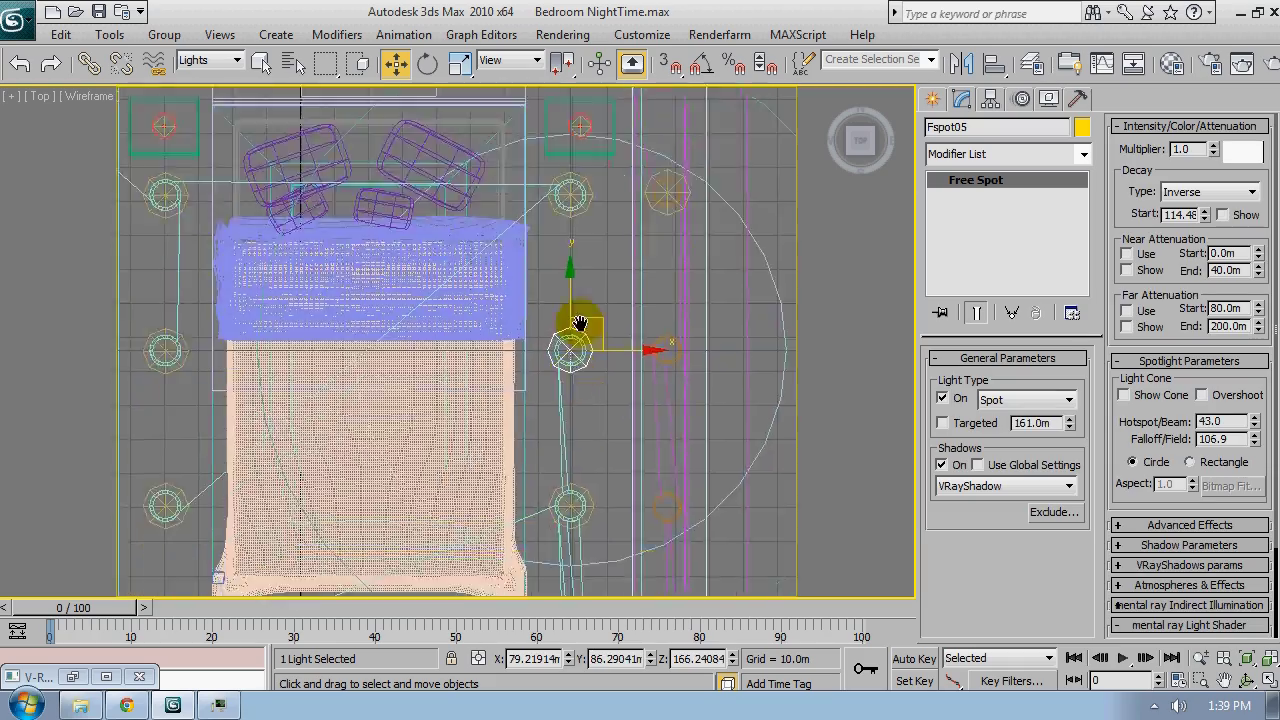
{"action": "scroll", "coordinate": [600, 340], "scroll_direction": "up", "scroll_amount": 4}
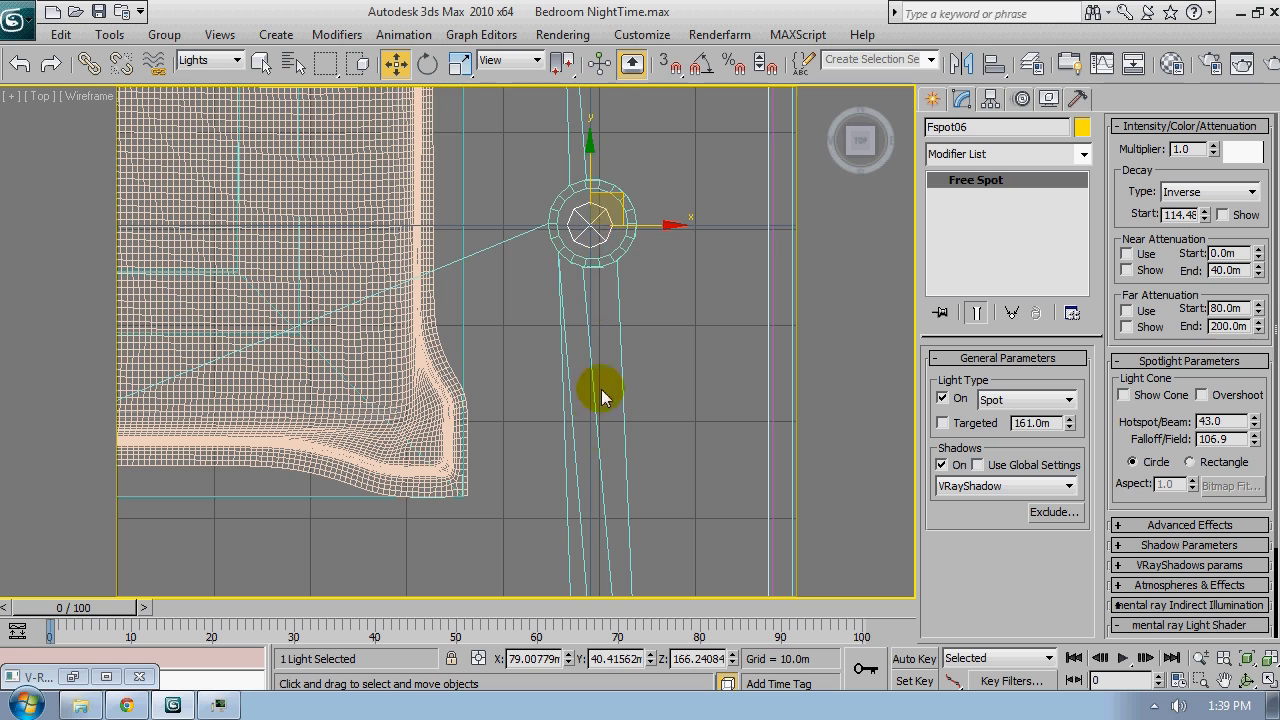
{"action": "scroll", "coordinate": [594, 391], "scroll_direction": "down", "scroll_amount": 3}
{"action": "scroll", "coordinate": [583, 289], "scroll_direction": "up", "scroll_amount": 3}
{"action": "left_click", "coordinate": [573, 345]}
{"action": "left_click_drag", "start_coordinate": [573, 345], "coordinate": [570, 345]}
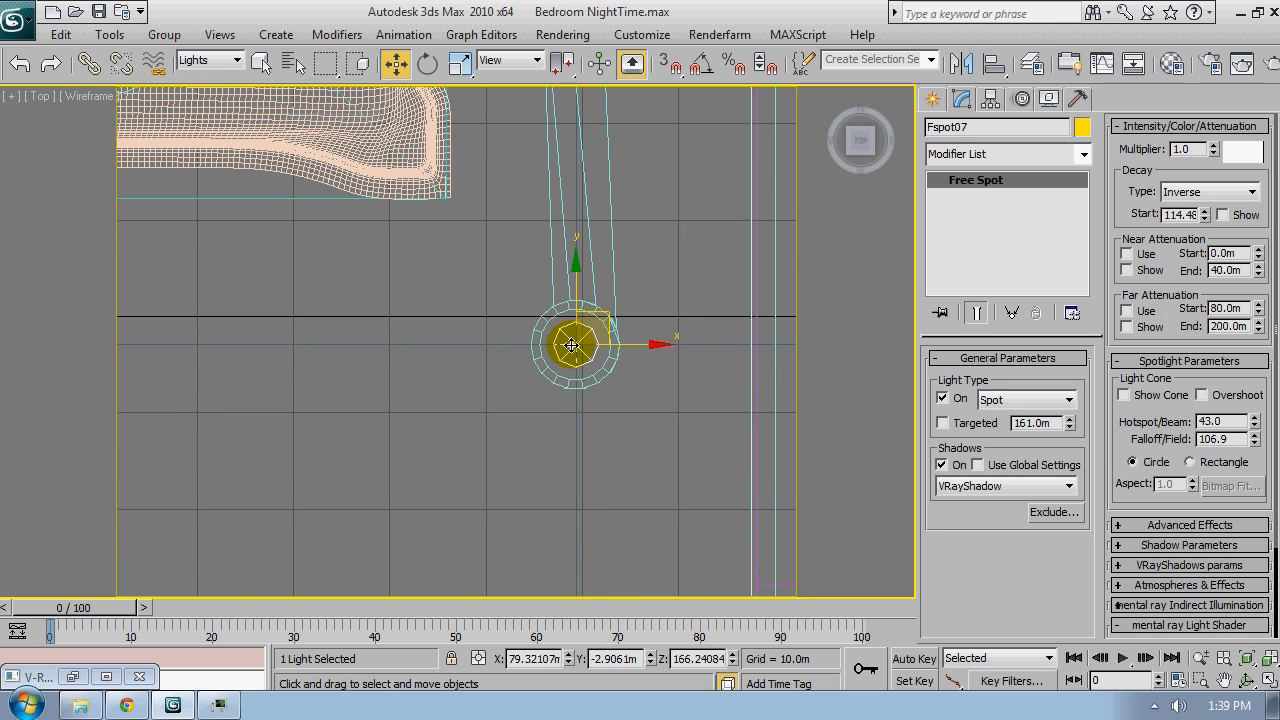
{"action": "scroll", "coordinate": [572, 345], "scroll_direction": "down", "scroll_amount": 2}
{"action": "scroll", "coordinate": [503, 172], "scroll_direction": "up", "scroll_amount": 3}
{"action": "scroll", "coordinate": [452, 213], "scroll_direction": "down", "scroll_amount": 2}
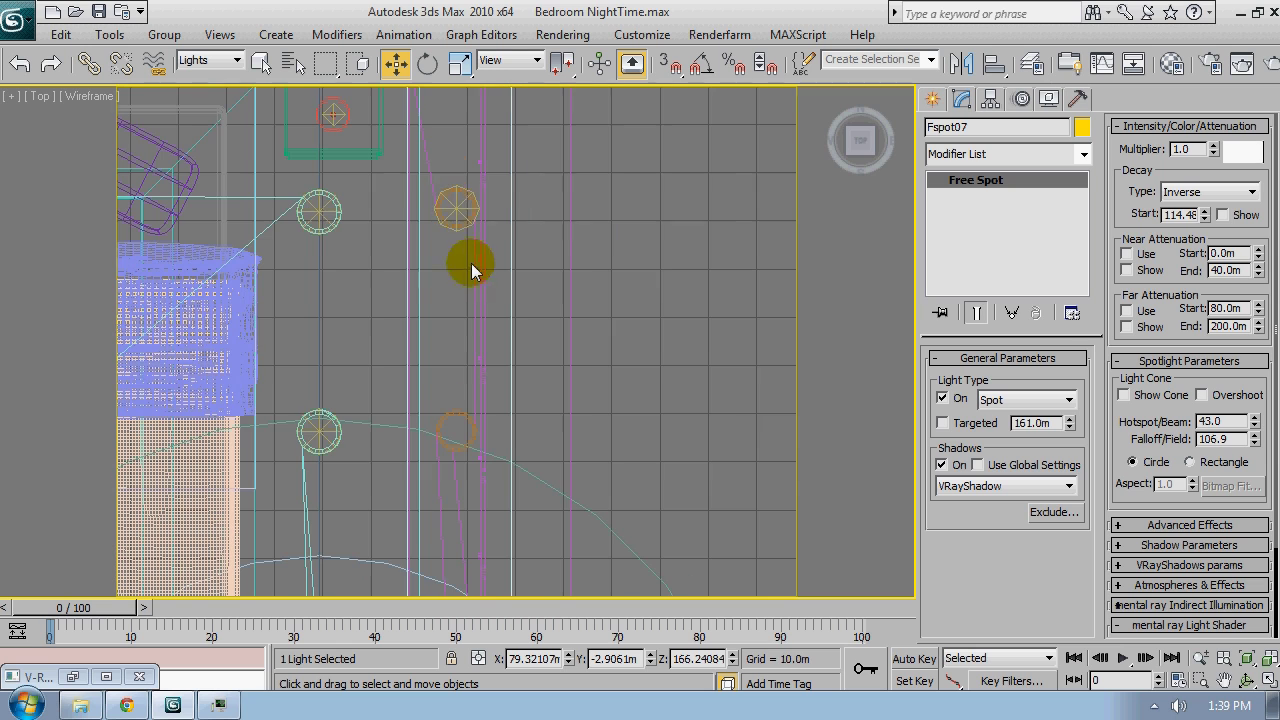
Select Fspot09 and shift the Top view to show more of the room
{"action": "left_click", "coordinate": [454, 208]}
{"action": "scroll", "coordinate": [460, 208], "scroll_direction": "up", "scroll_amount": 2}
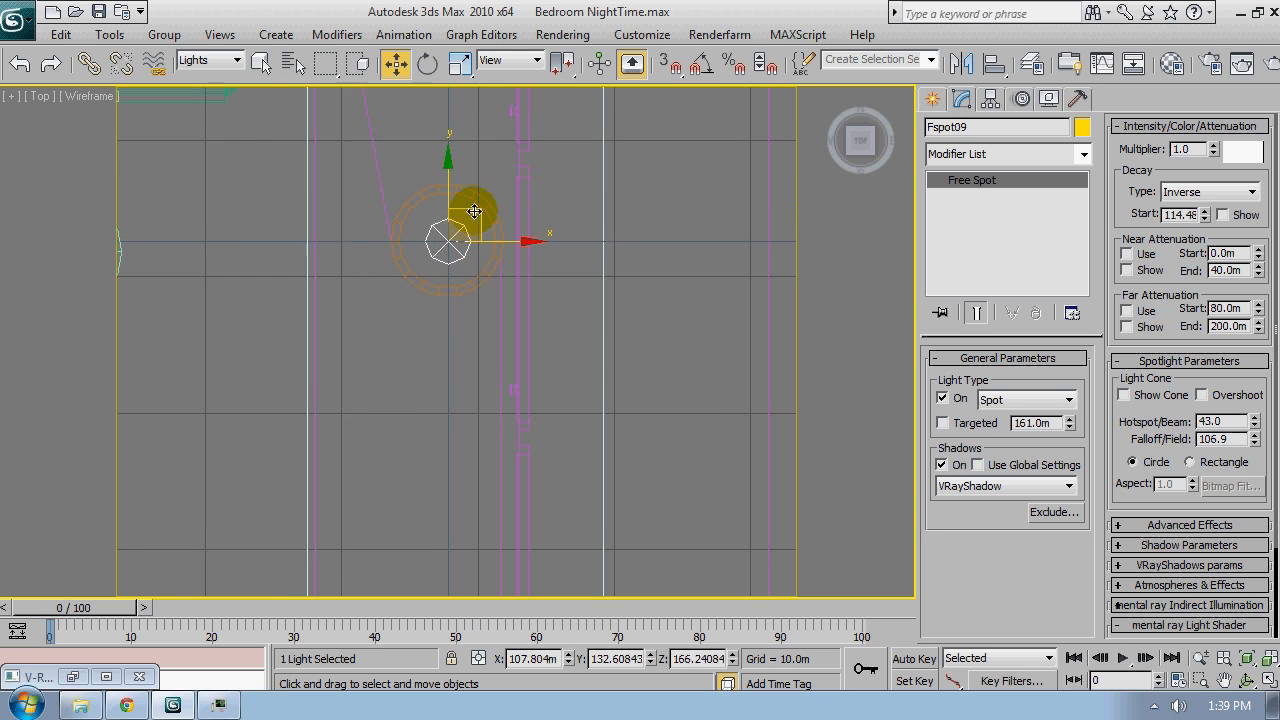
{"action": "scroll", "coordinate": [429, 258], "scroll_direction": "down", "scroll_amount": 2}
{"action": "middle_click_drag", "start_coordinate": [429, 263], "coordinate": [474, 153]}
{"action": "scroll", "coordinate": [455, 180], "scroll_direction": "down", "scroll_amount": 1}
Make instanced copies of the spot light downward beside the bed as Fspot10 and Fspot11
{"action": "left_click_drag", "start_coordinate": [471, 114], "coordinate": [481, 223], "text": "shift"}
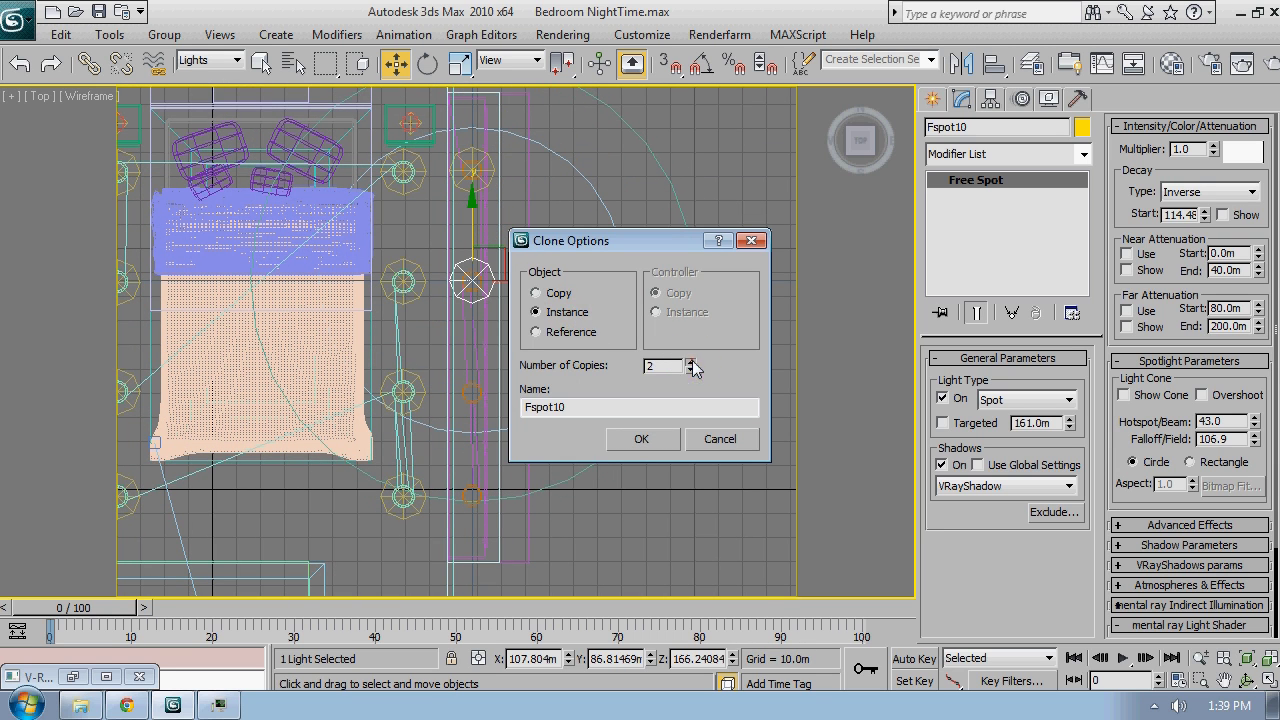
{"action": "left_click", "coordinate": [641, 440]}
{"action": "scroll", "coordinate": [451, 586], "scroll_direction": "up", "scroll_amount": 6}
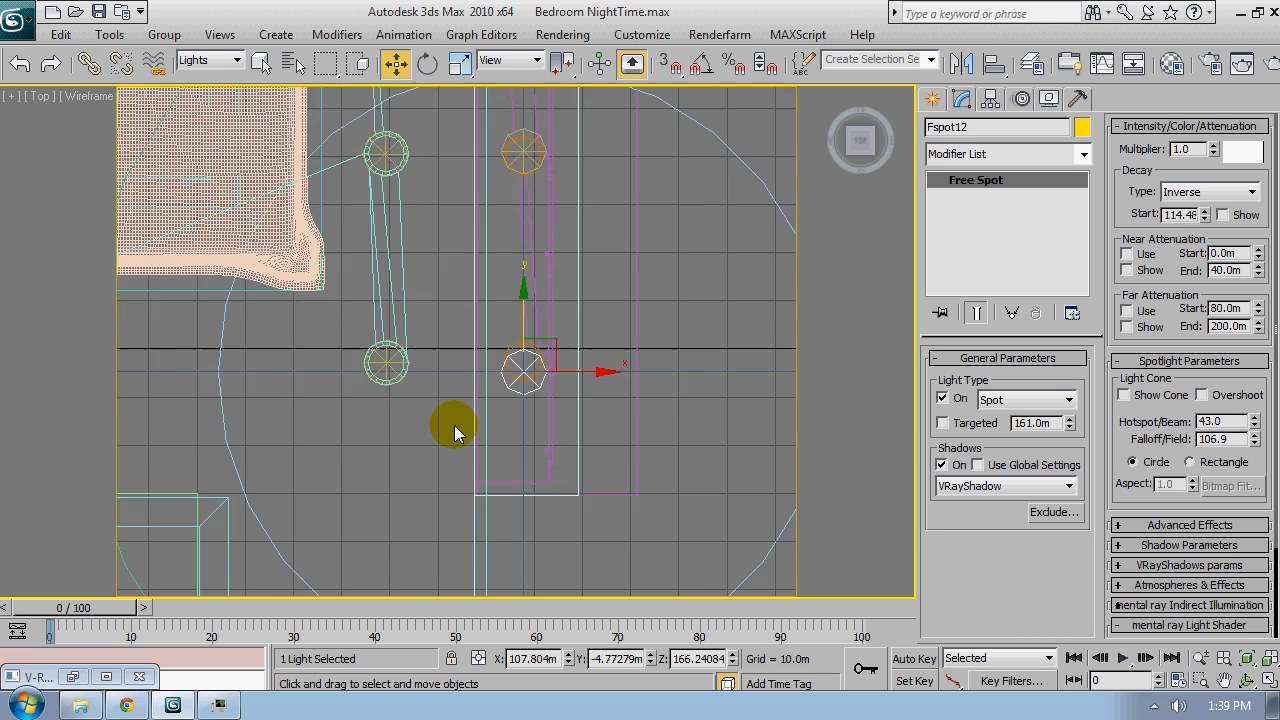
{"action": "middle_click_drag", "start_coordinate": [820, 203], "coordinate": [718, 332]}
{"action": "left_click_drag", "start_coordinate": [550, 325], "coordinate": [557, 301]}
{"action": "left_click", "coordinate": [558, 301]}
{"action": "scroll", "coordinate": [558, 301], "scroll_direction": "down", "scroll_amount": 2}
{"action": "scroll", "coordinate": [500, 300], "scroll_direction": "up", "scroll_amount": 2}
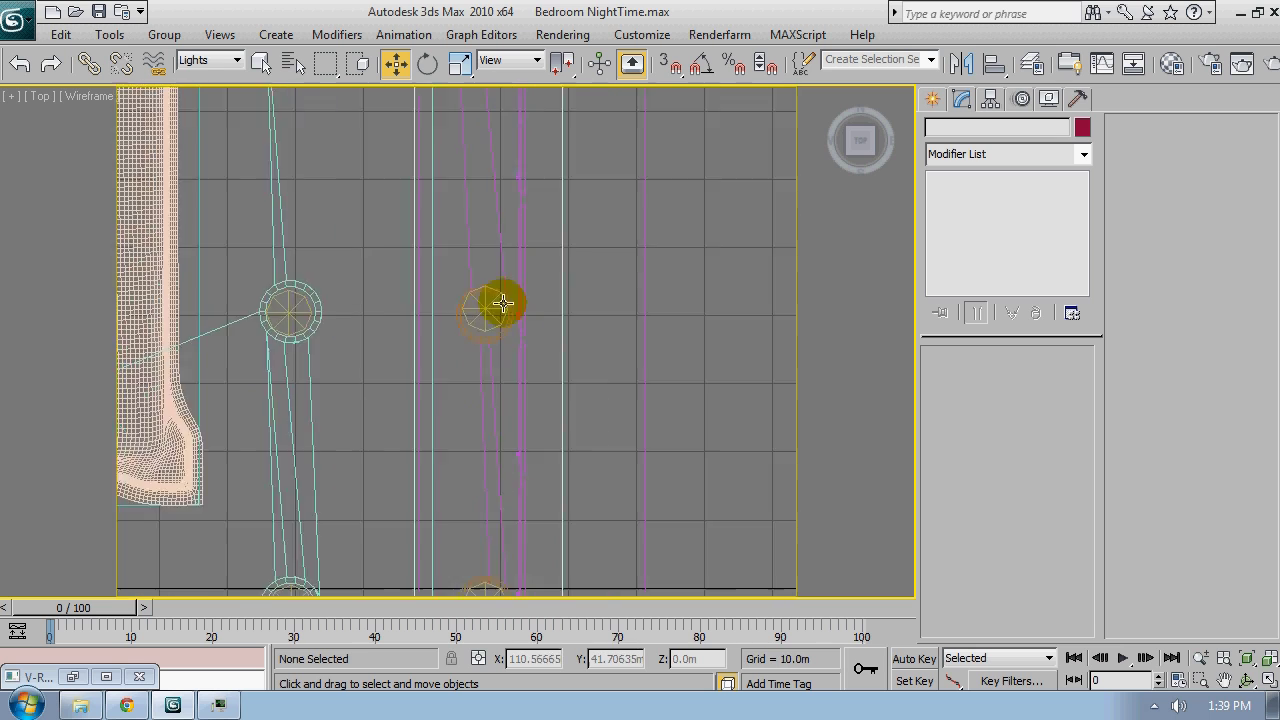
Move Fspot11 and Fspot10 along Y so they sit evenly in the row
{"action": "left_click", "coordinate": [479, 306]}
{"action": "left_click_drag", "start_coordinate": [478, 240], "coordinate": [476, 261]}
{"action": "middle_click_drag", "start_coordinate": [500, 206], "coordinate": [487, 303]}
{"action": "left_click", "coordinate": [484, 282]}
{"action": "scroll", "coordinate": [486, 277], "scroll_direction": "up", "scroll_amount": 3}
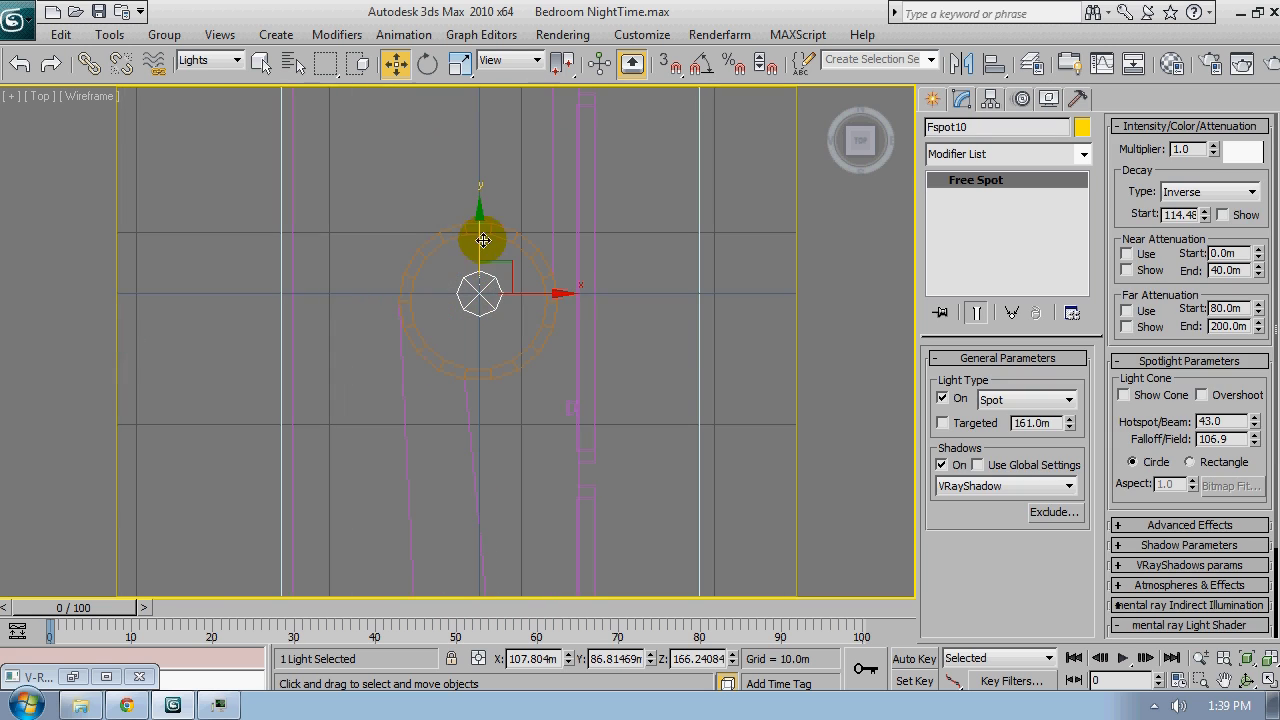
{"action": "left_click_drag", "start_coordinate": [480, 237], "coordinate": [478, 247]}
{"action": "scroll", "coordinate": [479, 247], "scroll_direction": "down", "scroll_amount": 4}
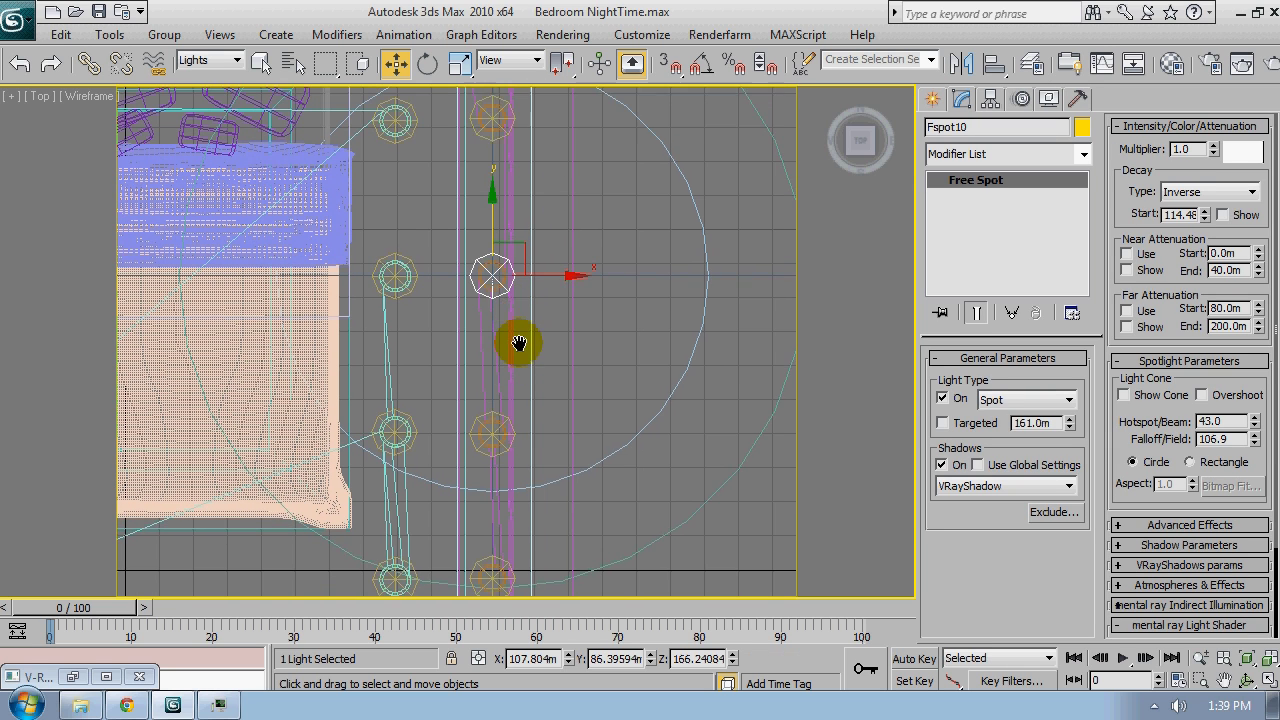
Select the four lights of the new row together
{"action": "left_click", "coordinate": [491, 145], "text": "ctrl"}
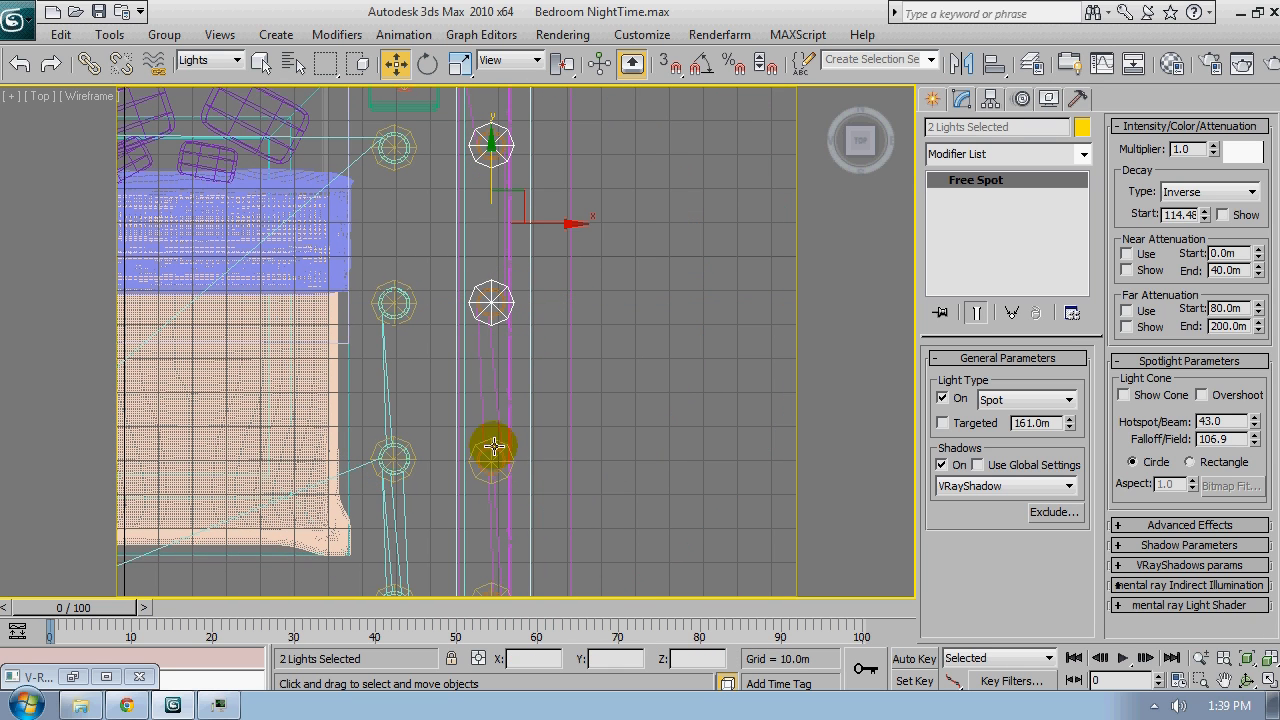
{"action": "left_click", "coordinate": [493, 447], "text": "ctrl"}
{"action": "scroll", "coordinate": [514, 357], "scroll_direction": "down", "scroll_amount": 3}
{"action": "scroll", "coordinate": [503, 463], "scroll_direction": "up", "scroll_amount": 3}
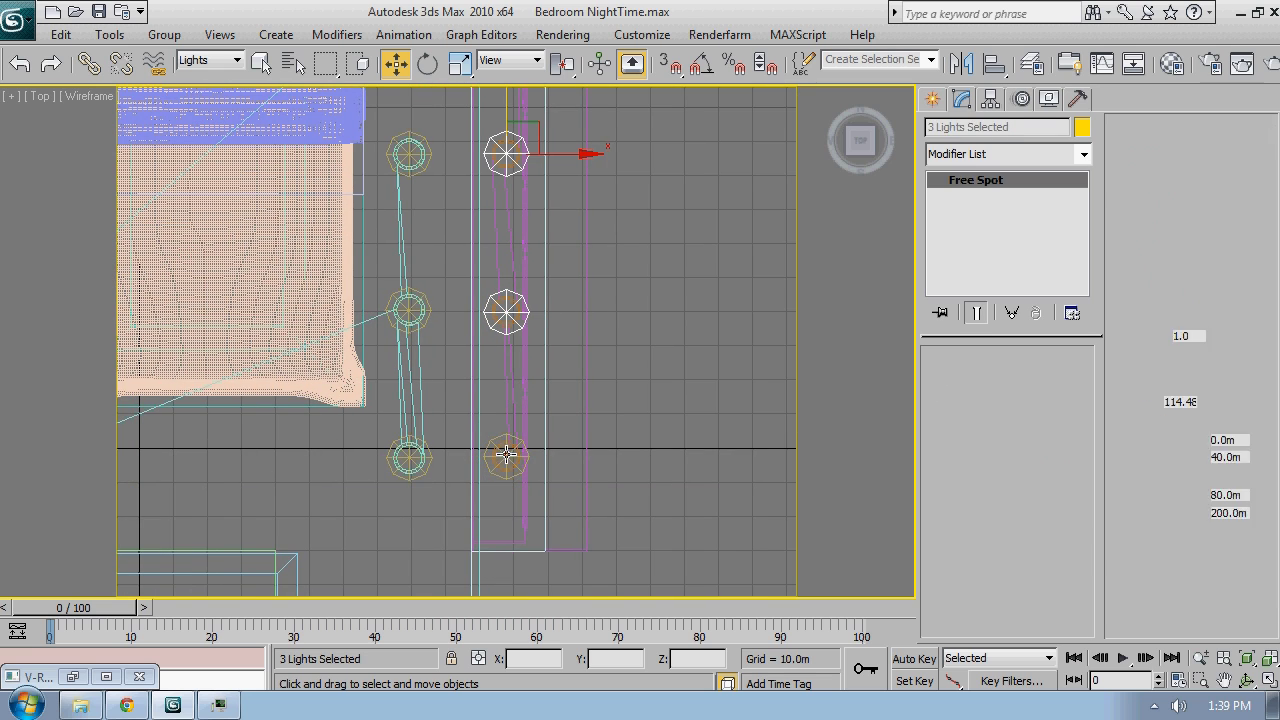
{"action": "left_click", "coordinate": [506, 453], "text": "ctrl"}
In Front view, drop the four spot lights just above the magenta cabinet, then select Fspot12
{"action": "key", "text": "f"}
{"action": "scroll", "coordinate": [559, 363], "scroll_direction": "up", "scroll_amount": 5}
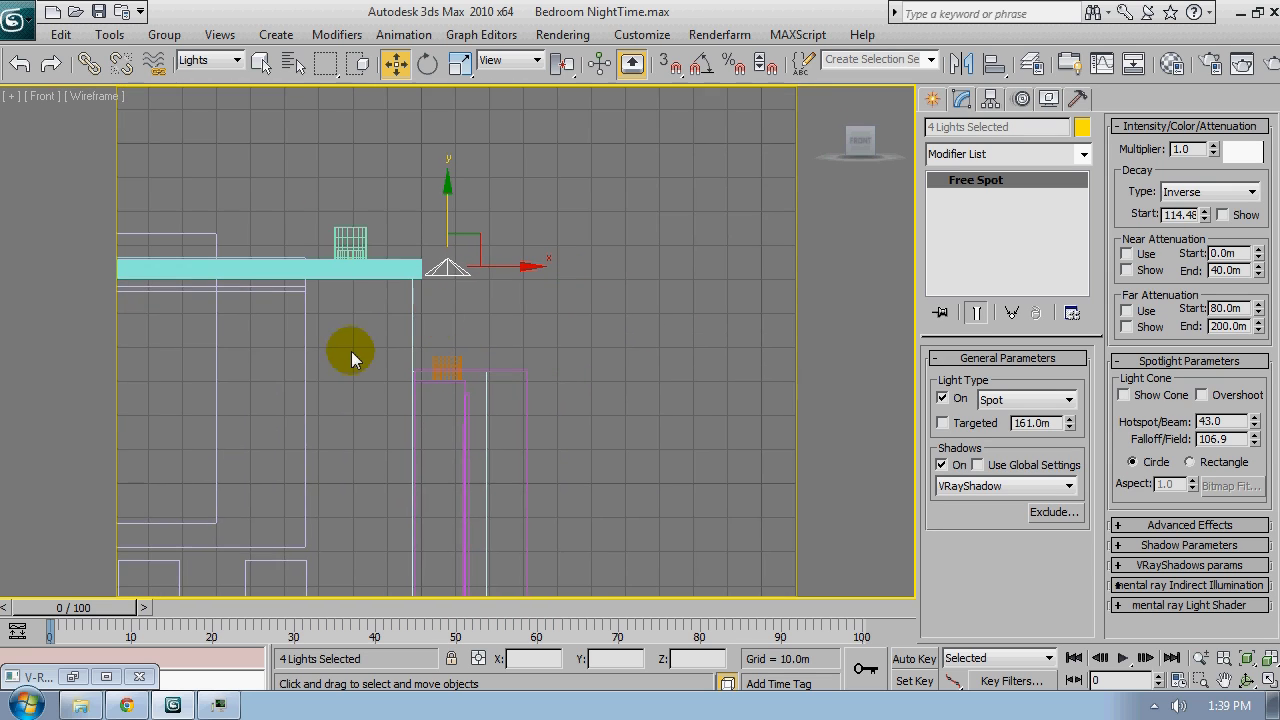
{"action": "scroll", "coordinate": [420, 375], "scroll_direction": "up", "scroll_amount": 3}
{"action": "middle_click_drag", "start_coordinate": [472, 384], "coordinate": [484, 366]}
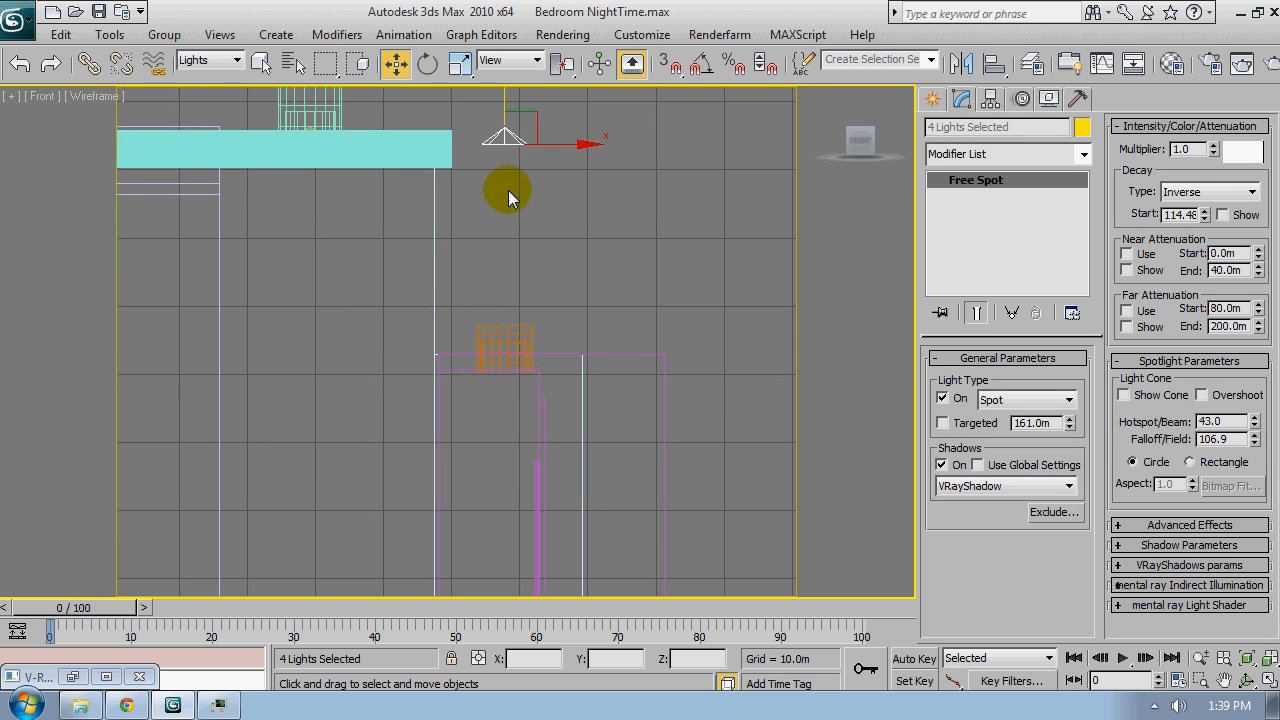
{"action": "left_click_drag", "start_coordinate": [510, 114], "coordinate": [515, 319]}
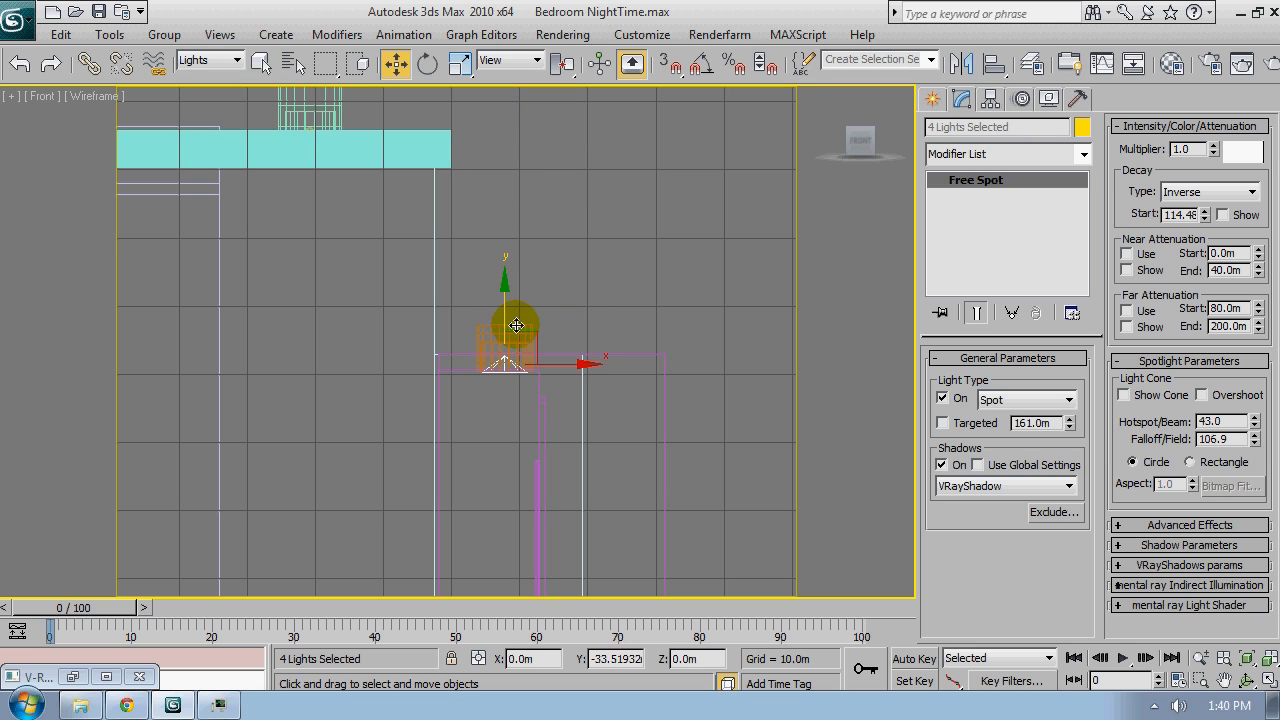
{"action": "middle_click_drag", "start_coordinate": [598, 413], "coordinate": [600, 349]}
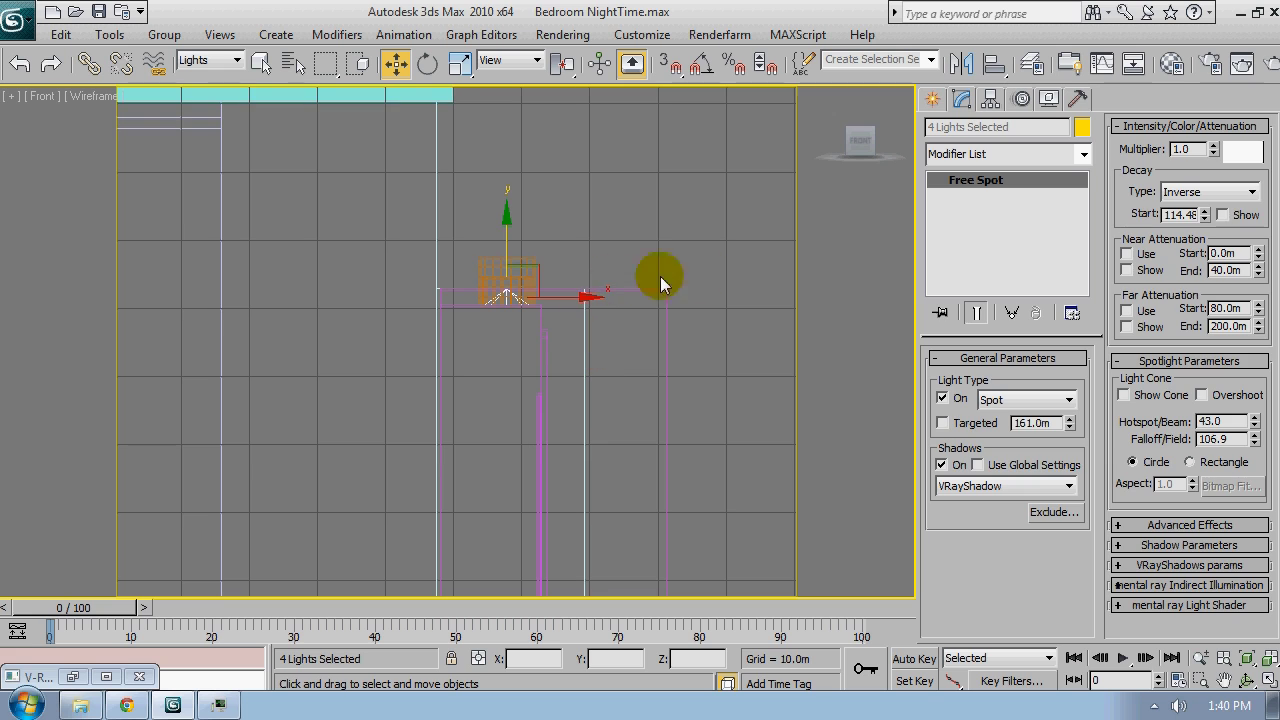
{"action": "left_click", "coordinate": [561, 318]}
{"action": "left_click", "coordinate": [508, 295]}
{"action": "scroll", "coordinate": [580, 297], "scroll_direction": "down", "scroll_amount": 3}
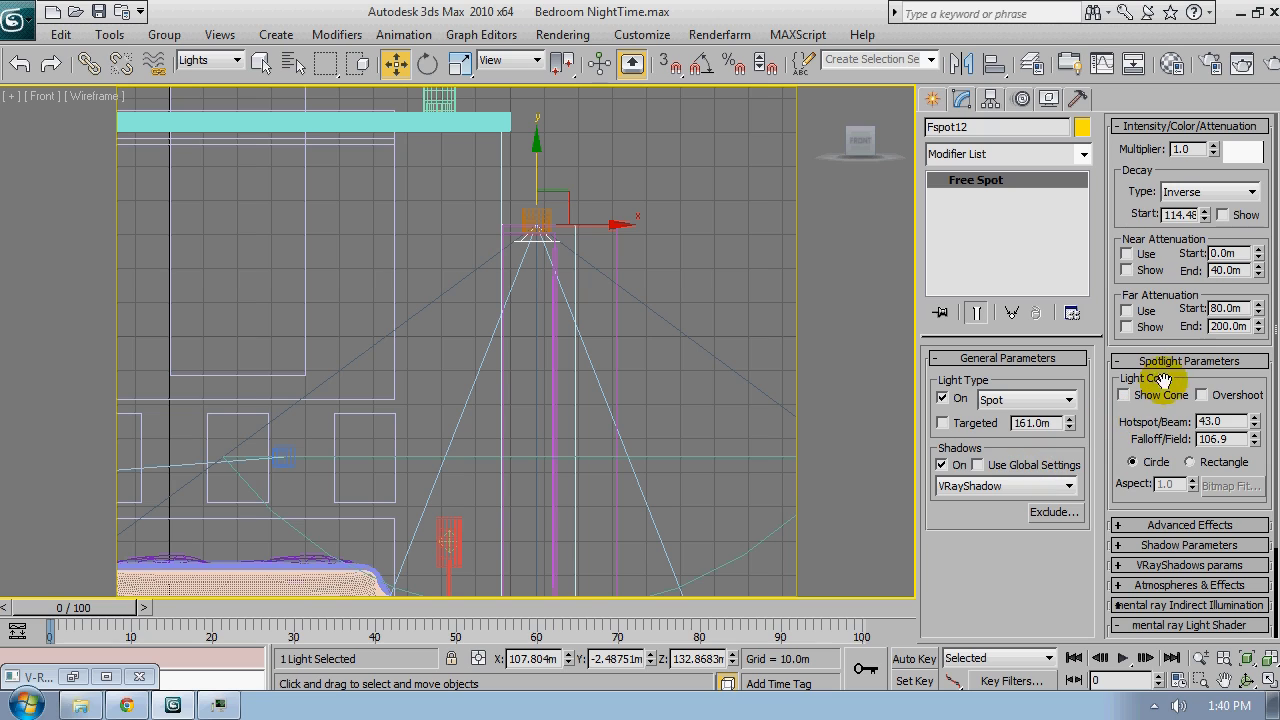
Save the scene and reduce Fspot12's falloff to 69.3 and hotspot to 32.6
{"action": "key", "text": "ctrl+s"}
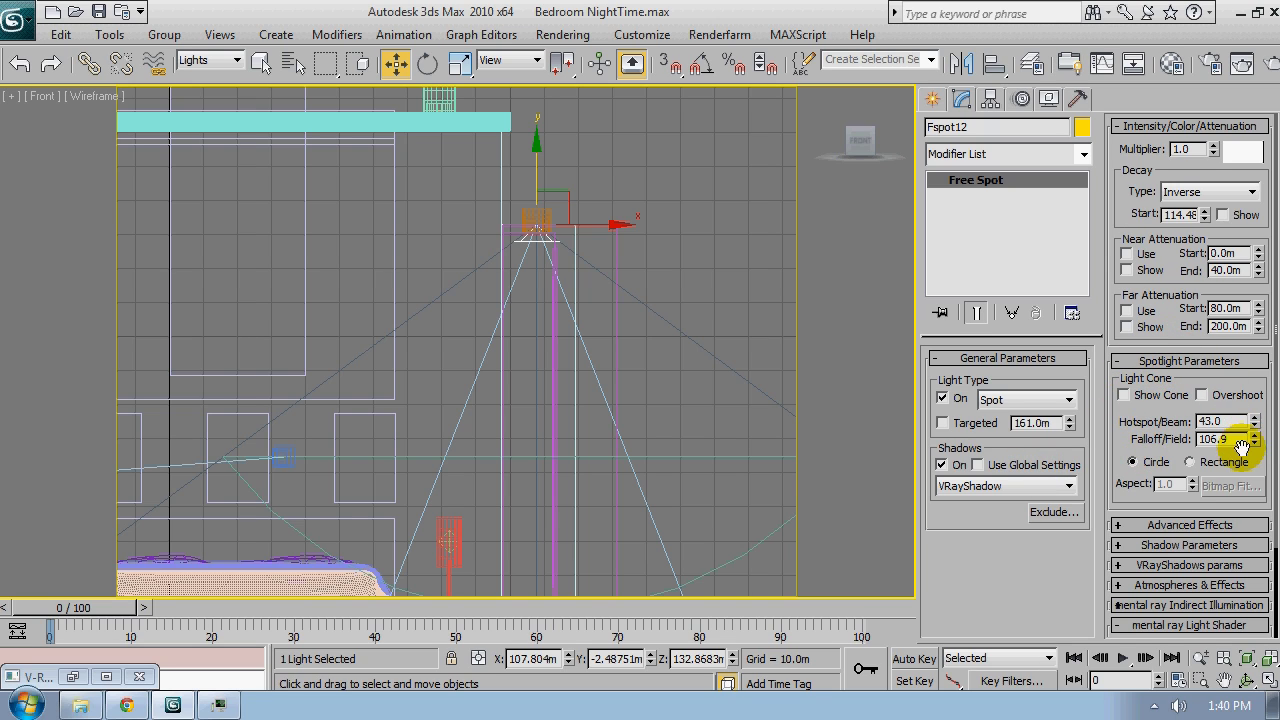
{"action": "left_click_drag", "start_coordinate": [1254, 443], "coordinate": [1272, 100]}
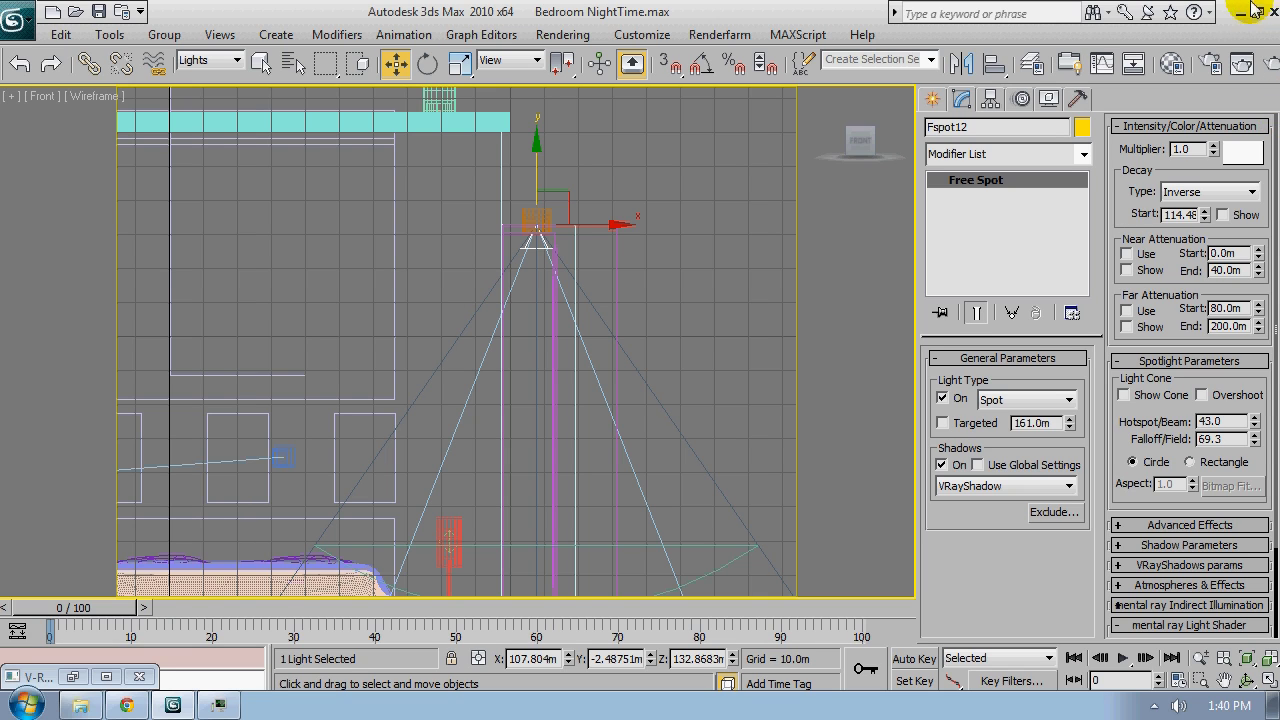
{"action": "left_click_drag", "start_coordinate": [1254, 428], "coordinate": [1251, 527]}
{"action": "scroll", "coordinate": [363, 391], "scroll_direction": "down", "scroll_amount": 3}
Shorten Fspot12's decay start from 114.48m to 83.57m and reselect it in Perspective view
{"action": "middle_click_drag", "start_coordinate": [363, 391], "coordinate": [380, 300]}
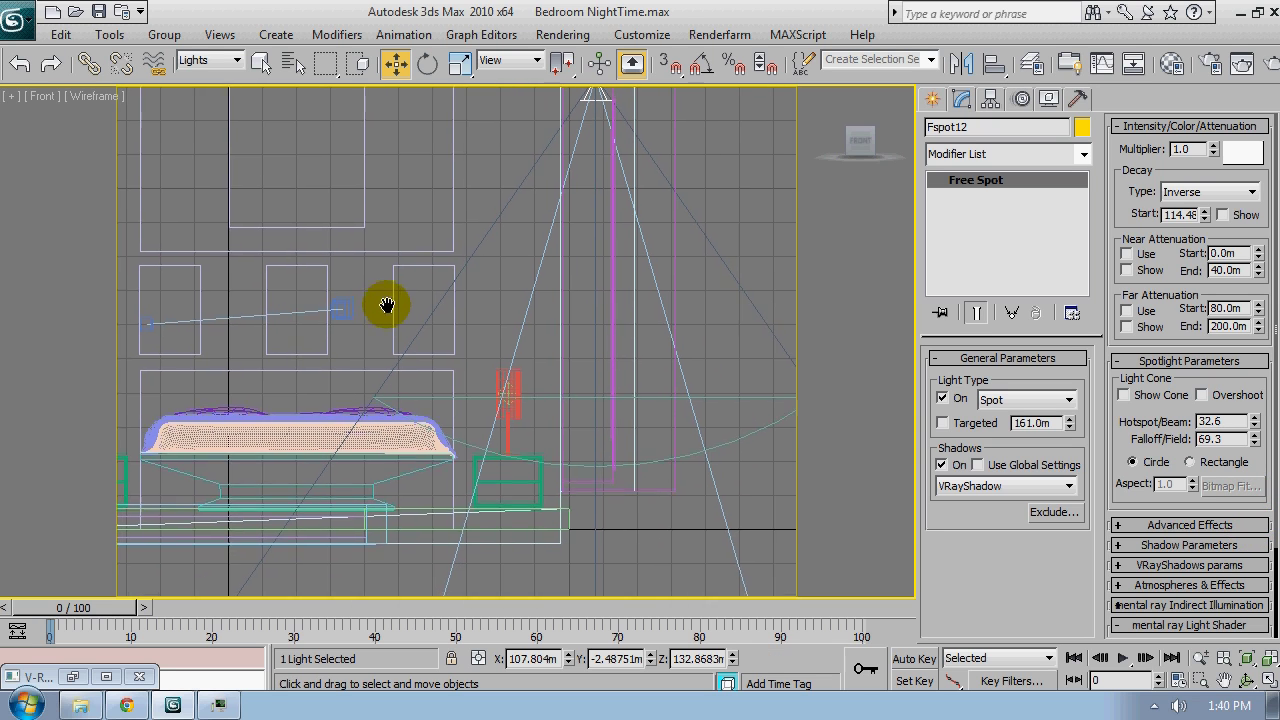
{"action": "scroll", "coordinate": [386, 389], "scroll_direction": "up", "scroll_amount": 3}
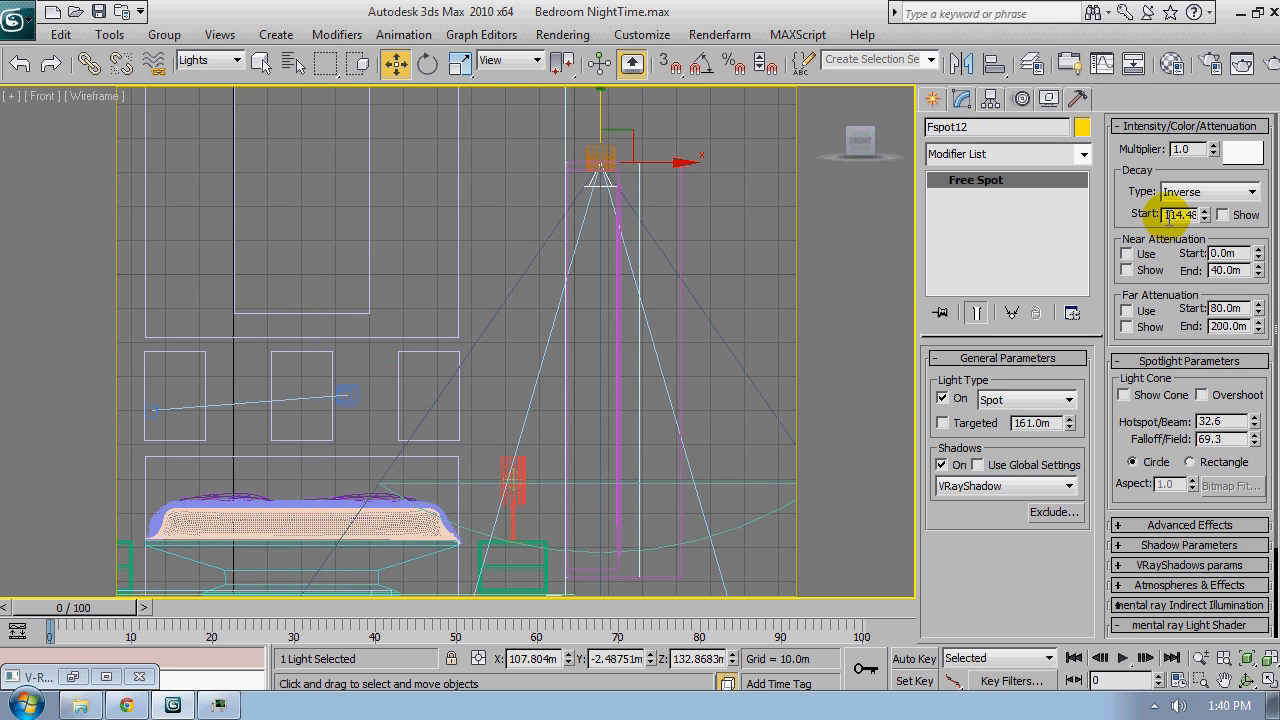
{"action": "scroll", "coordinate": [529, 449], "scroll_direction": "down", "scroll_amount": 2}
{"action": "scroll", "coordinate": [585, 491], "scroll_direction": "up", "scroll_amount": 2}
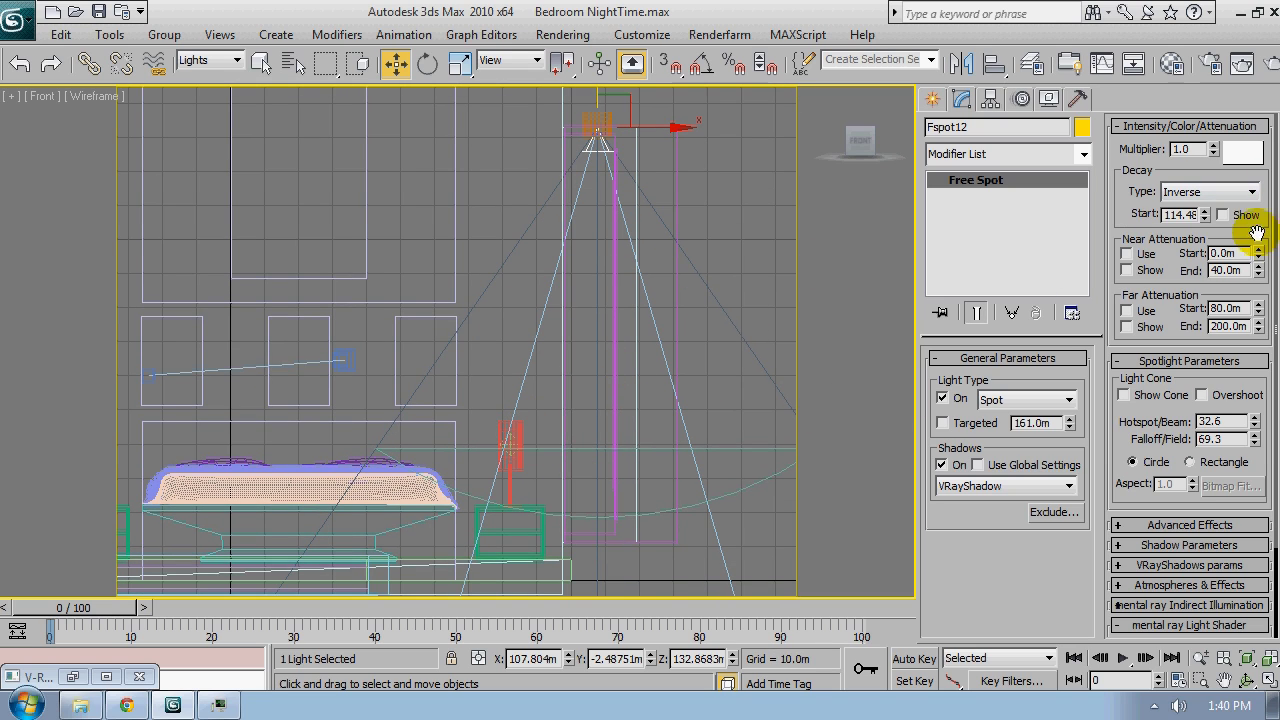
{"action": "left_click_drag", "start_coordinate": [1204, 217], "coordinate": [1207, 243]}
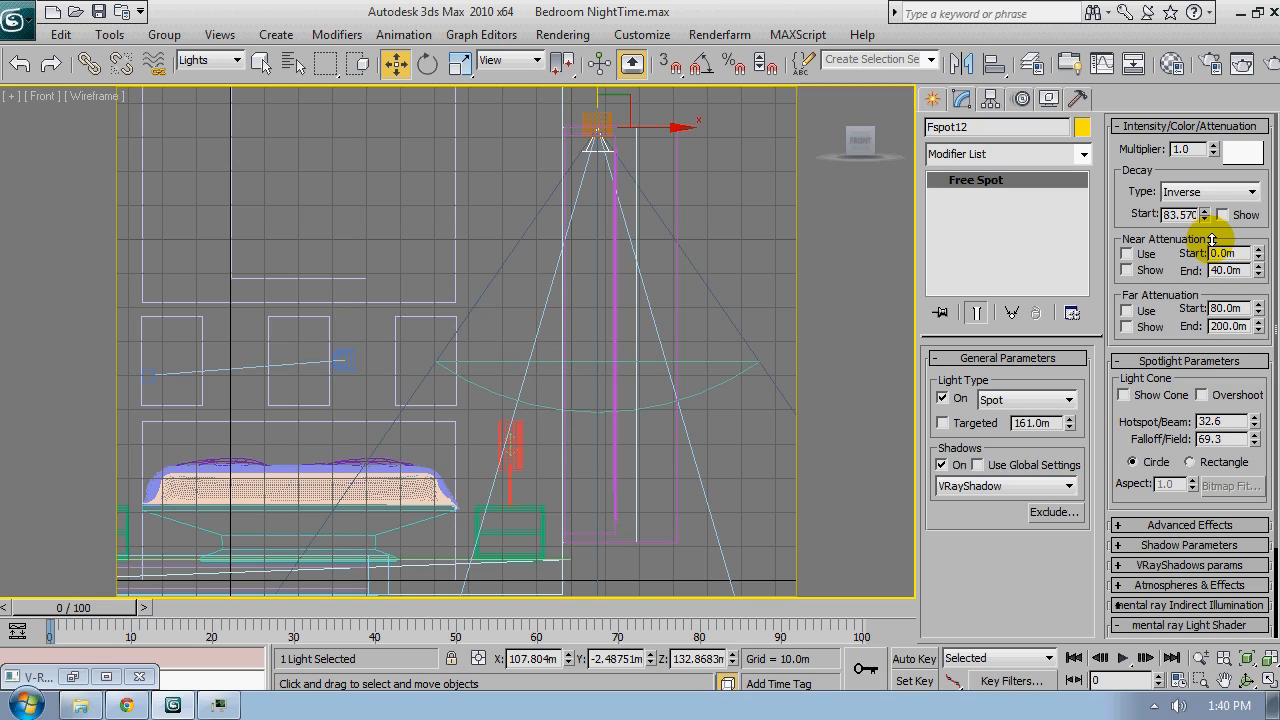
{"action": "middle_click_drag", "start_coordinate": [726, 265], "coordinate": [518, 350], "text": "alt"}
{"action": "left_click", "coordinate": [686, 284]}
{"action": "key", "text": "p"}
{"action": "left_click", "coordinate": [518, 350]}
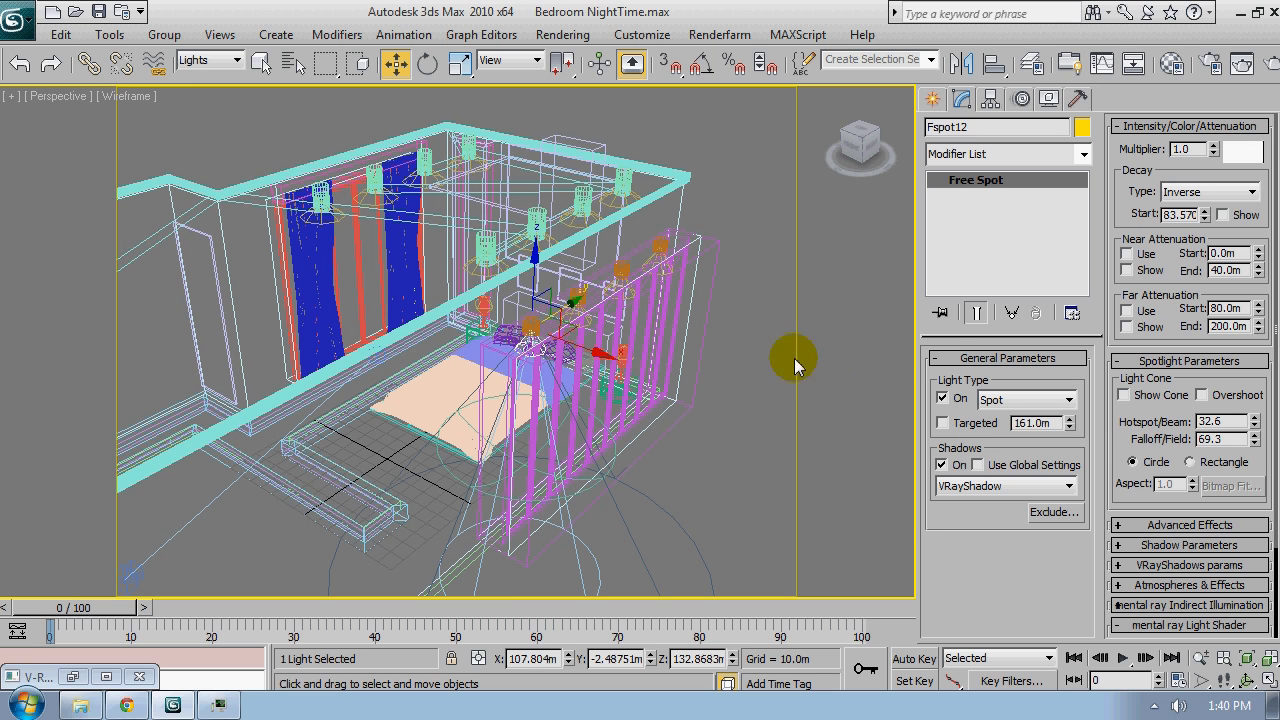
Clear the selection and orbit and pan the Perspective view to face the bed and headboard
{"action": "left_click", "coordinate": [476, 268]}
{"action": "middle_click_drag", "start_coordinate": [600, 325], "coordinate": [424, 296], "text": "alt"}
{"action": "left_click", "coordinate": [754, 262]}
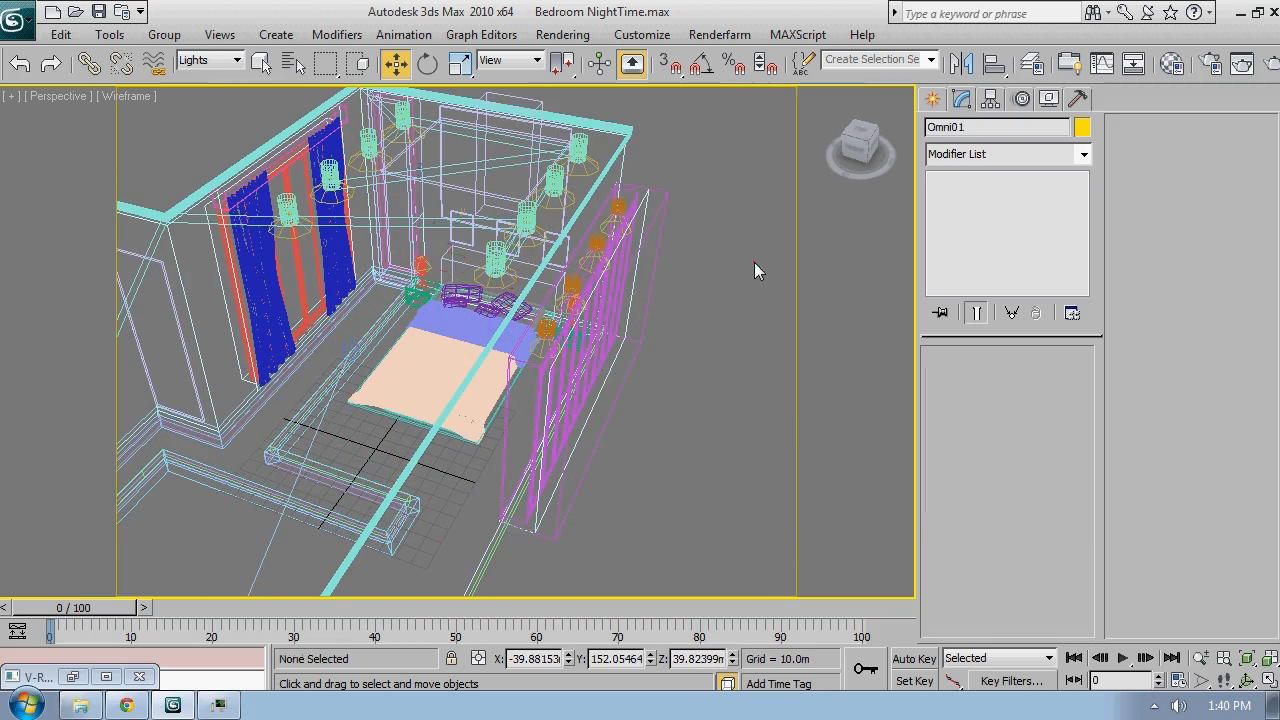
{"action": "middle_click_drag", "start_coordinate": [637, 359], "coordinate": [643, 385], "text": "alt"}
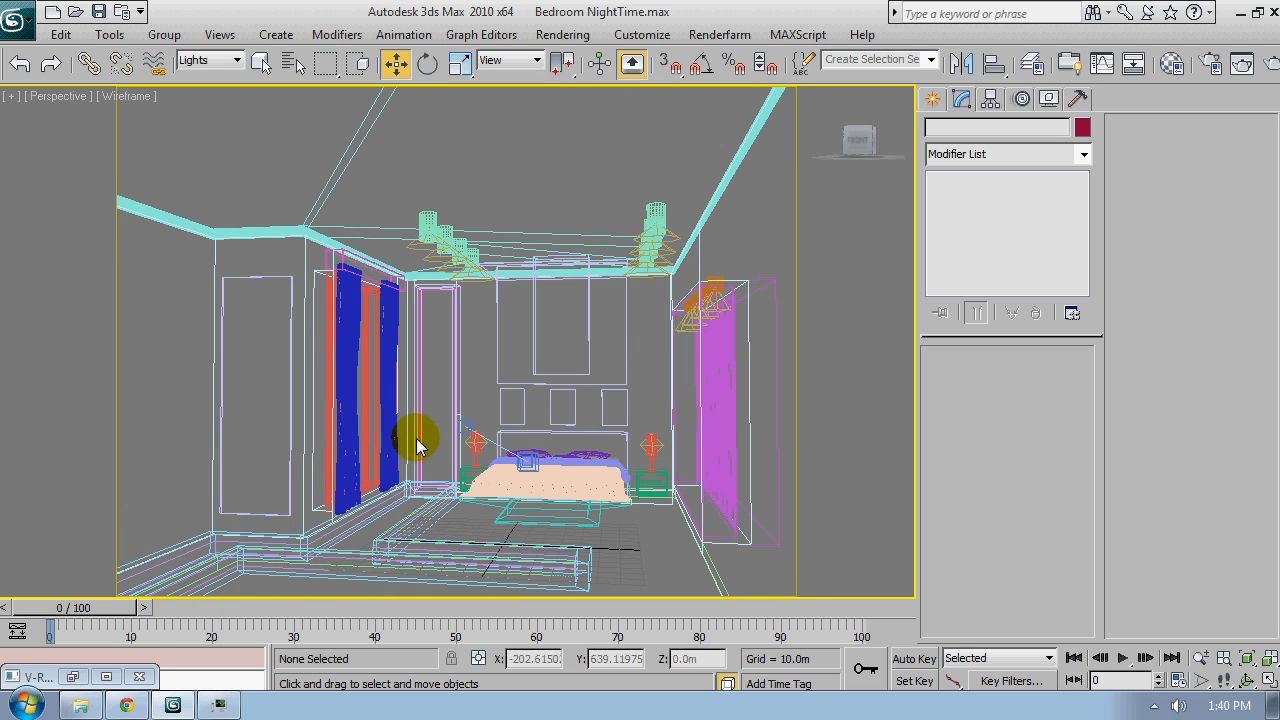
{"action": "middle_click_drag", "start_coordinate": [417, 434], "coordinate": [465, 405]}
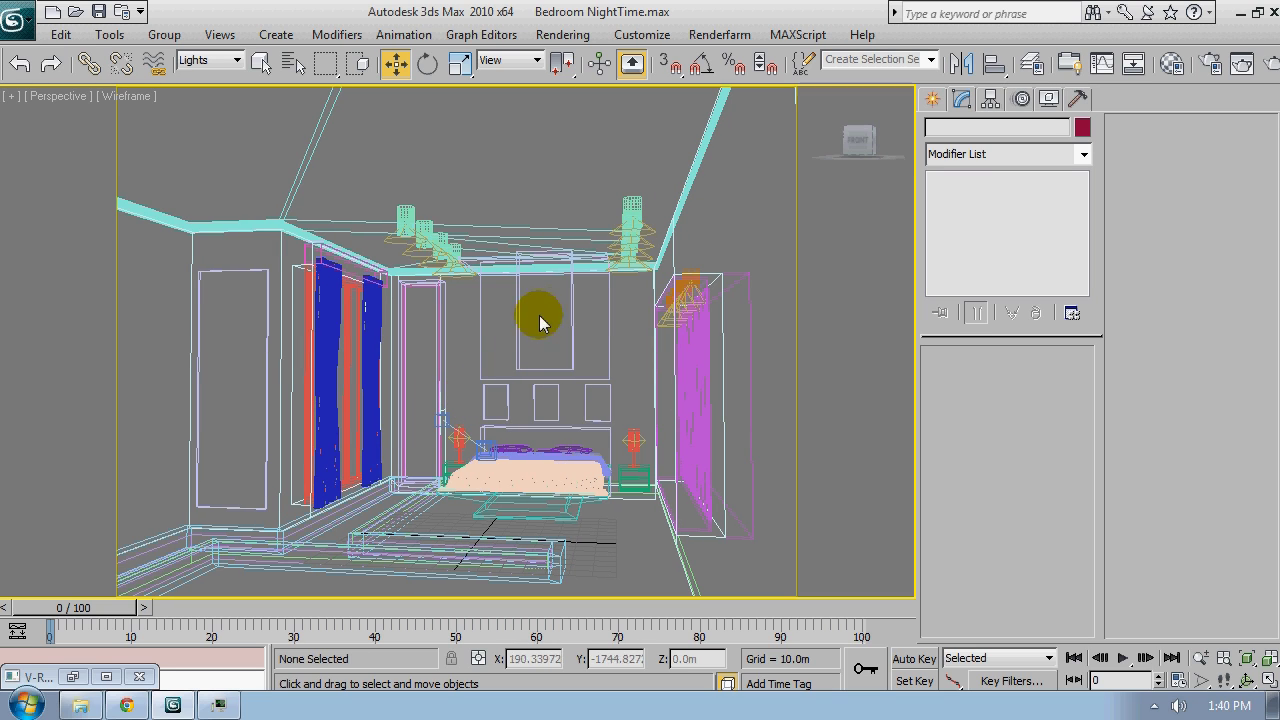
In Render Setup's Common tab, pick the 320x240 output preset, then go to the V-Ray tab
{"action": "left_click", "coordinate": [1214, 64]}
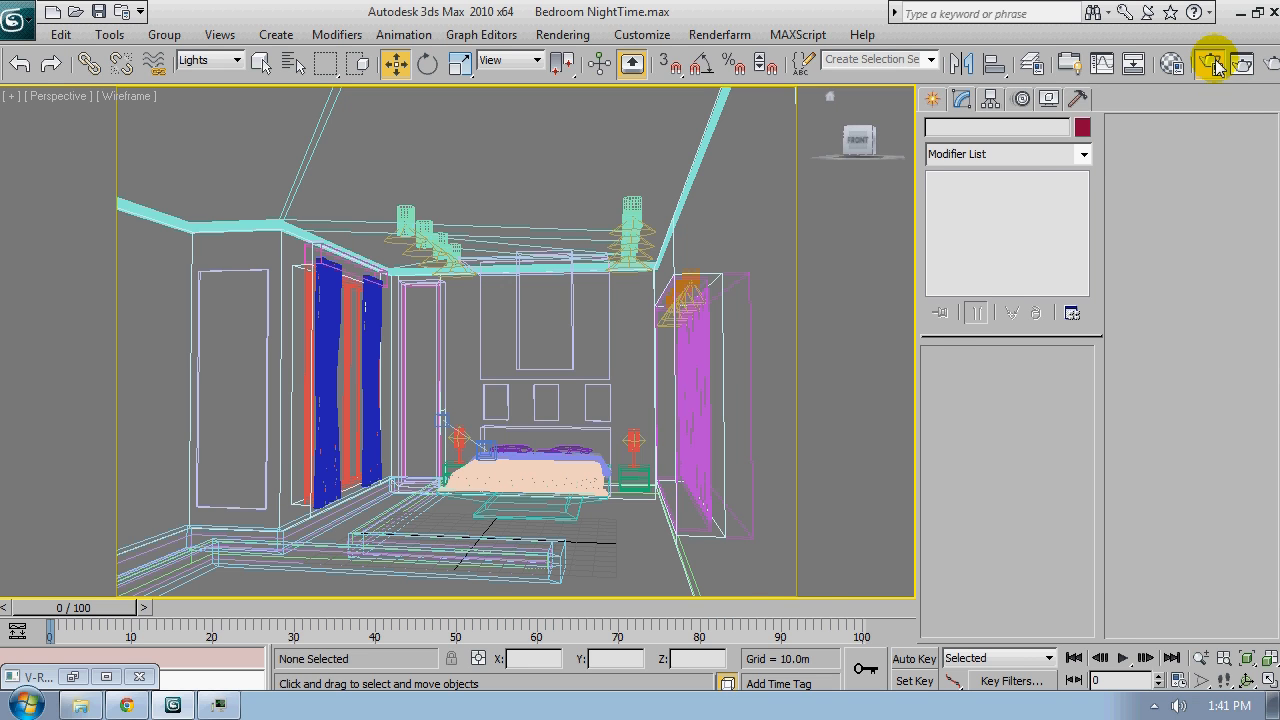
{"action": "left_click_drag", "start_coordinate": [893, 69], "coordinate": [690, 58]}
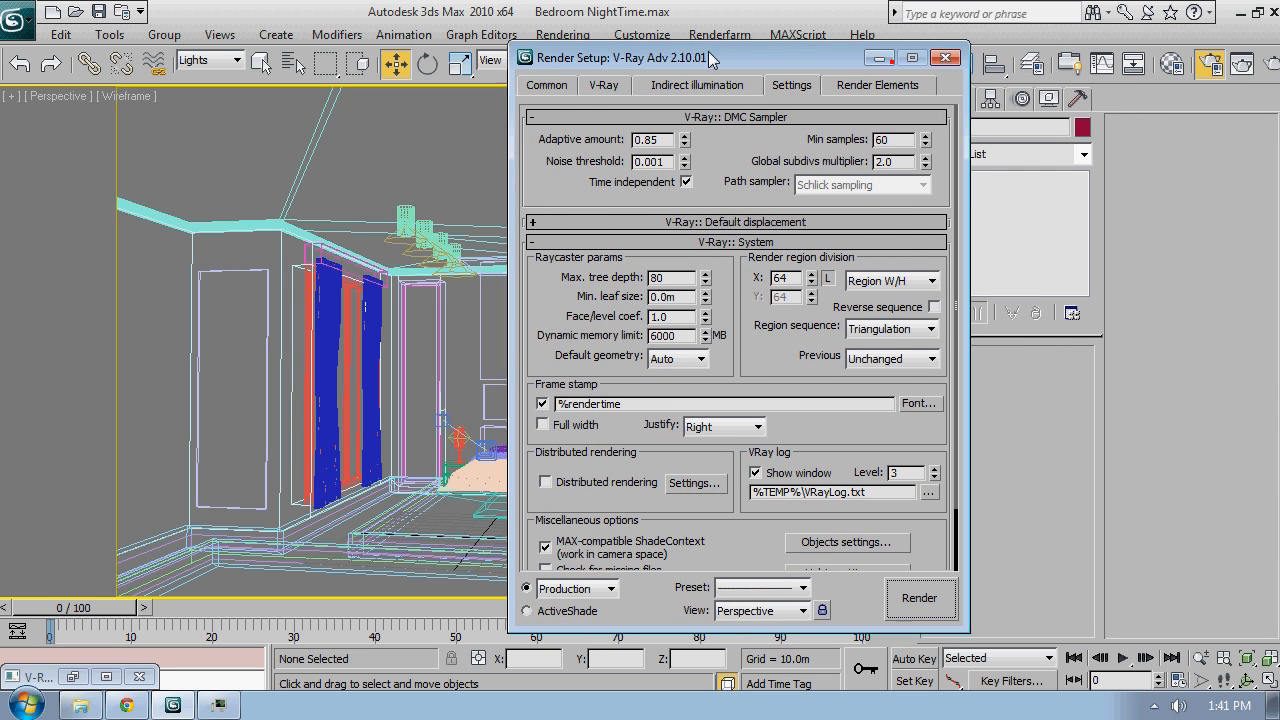
{"action": "left_click", "coordinate": [520, 87]}
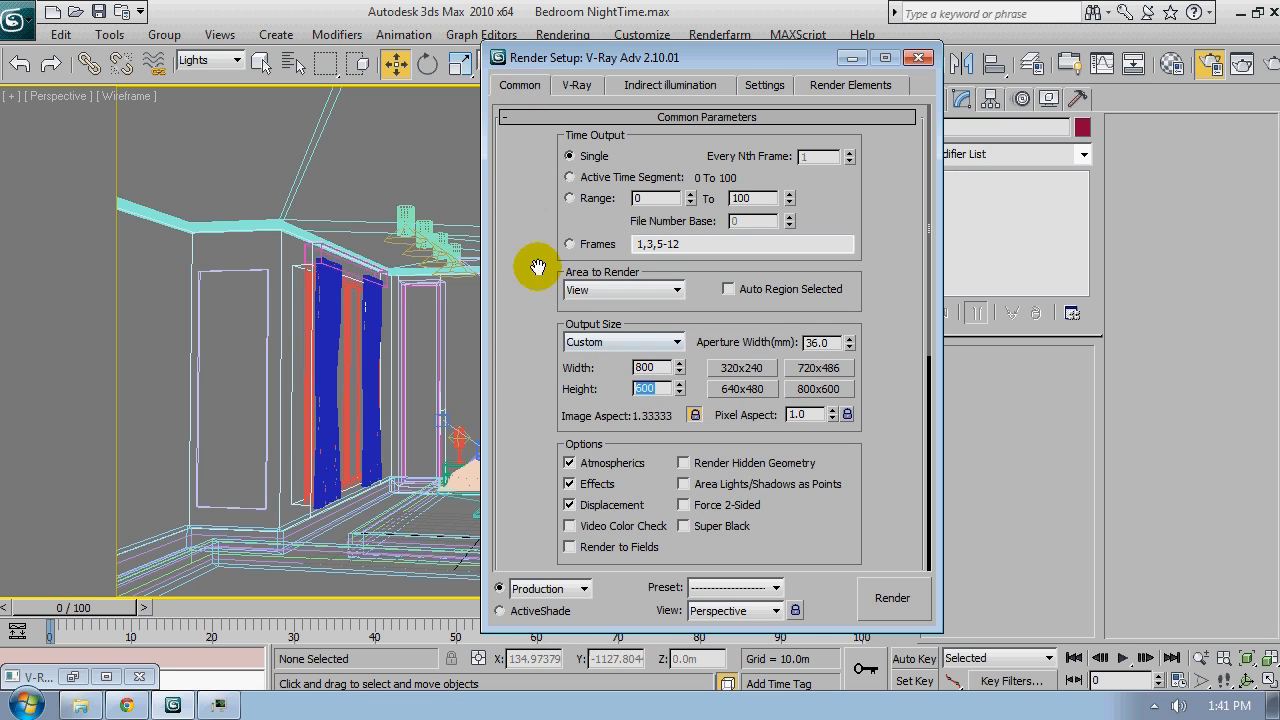
{"action": "left_click_drag", "start_coordinate": [545, 58], "coordinate": [619, 52]}
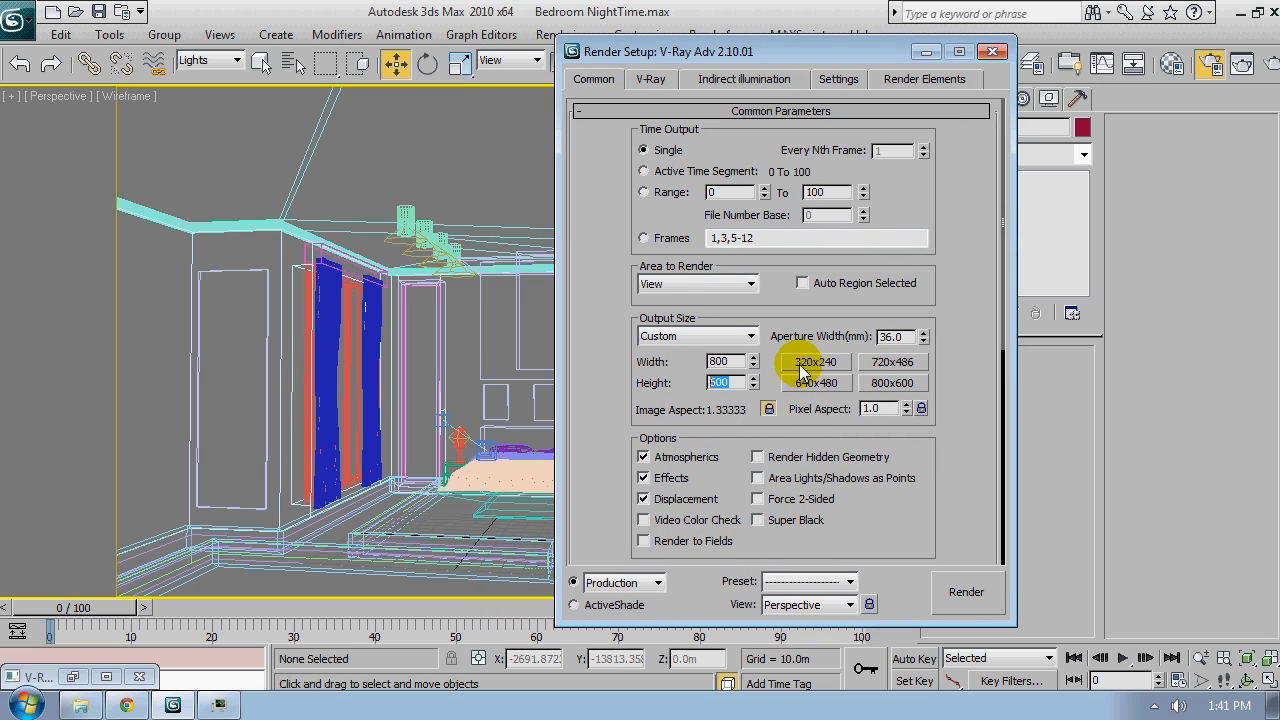
{"action": "left_click_drag", "start_coordinate": [930, 478], "coordinate": [930, 228]}
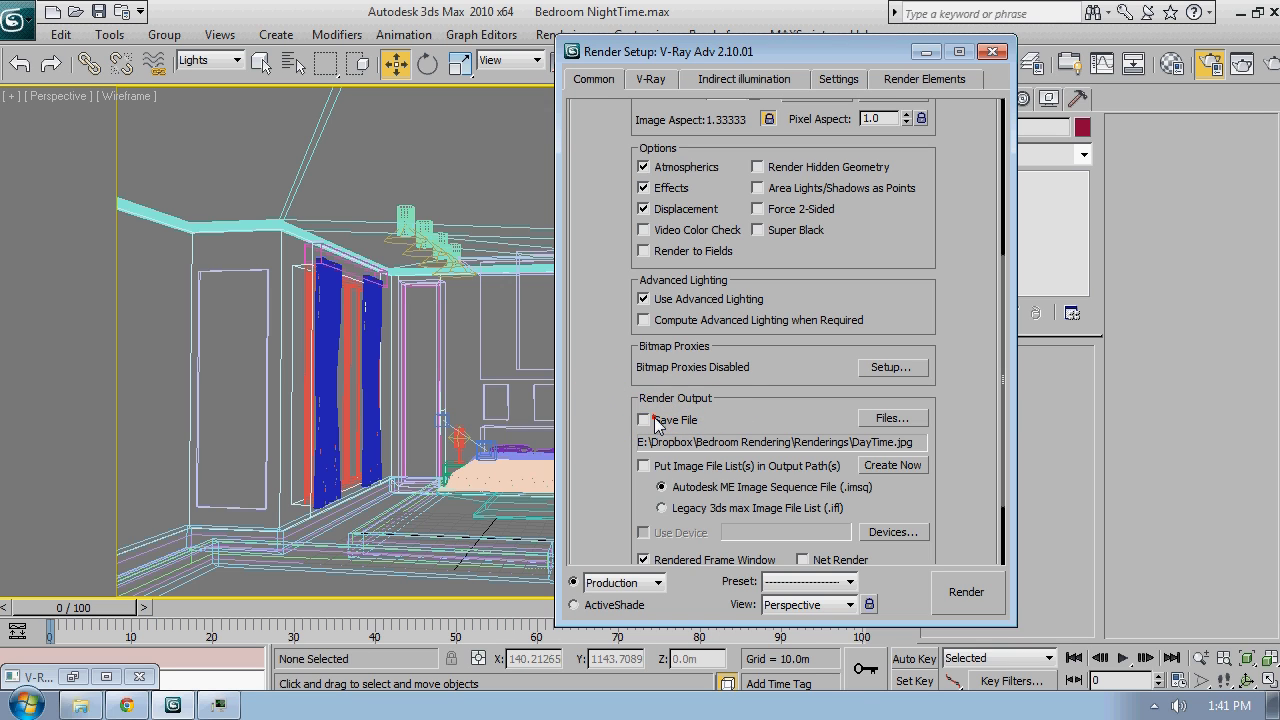
{"action": "left_click_drag", "start_coordinate": [611, 164], "coordinate": [594, 337]}
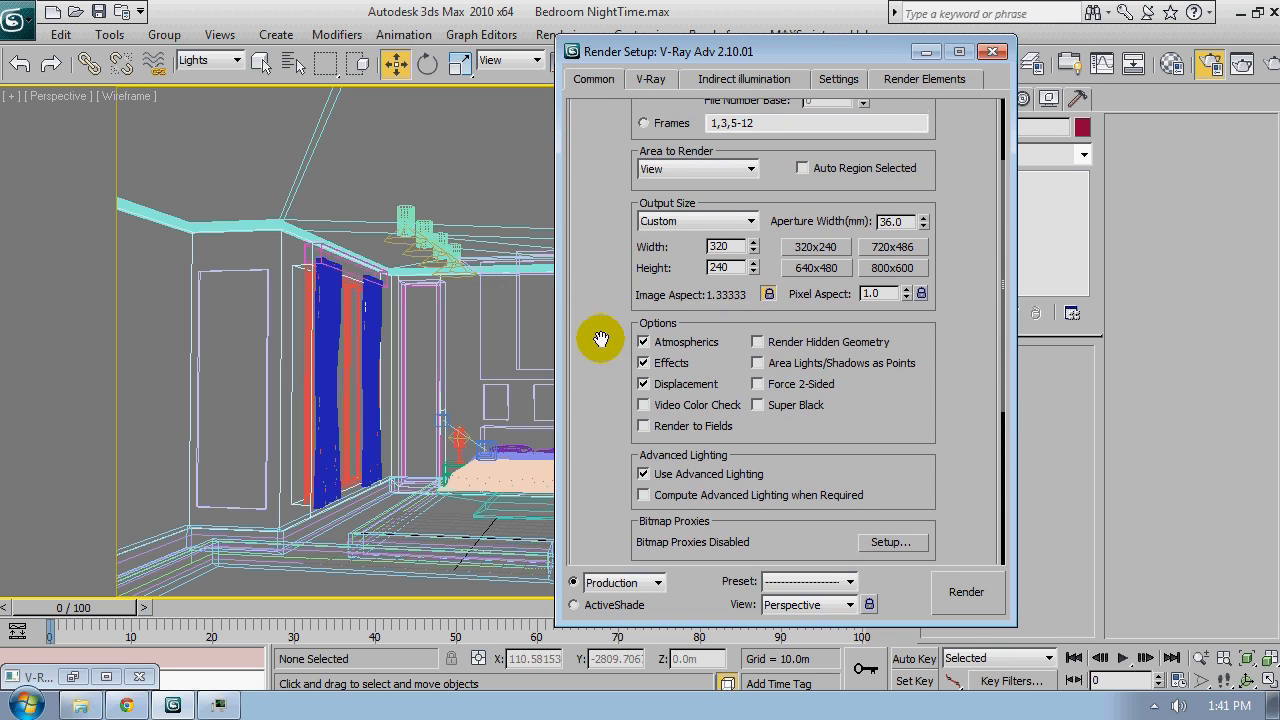
{"action": "left_click", "coordinate": [648, 80]}
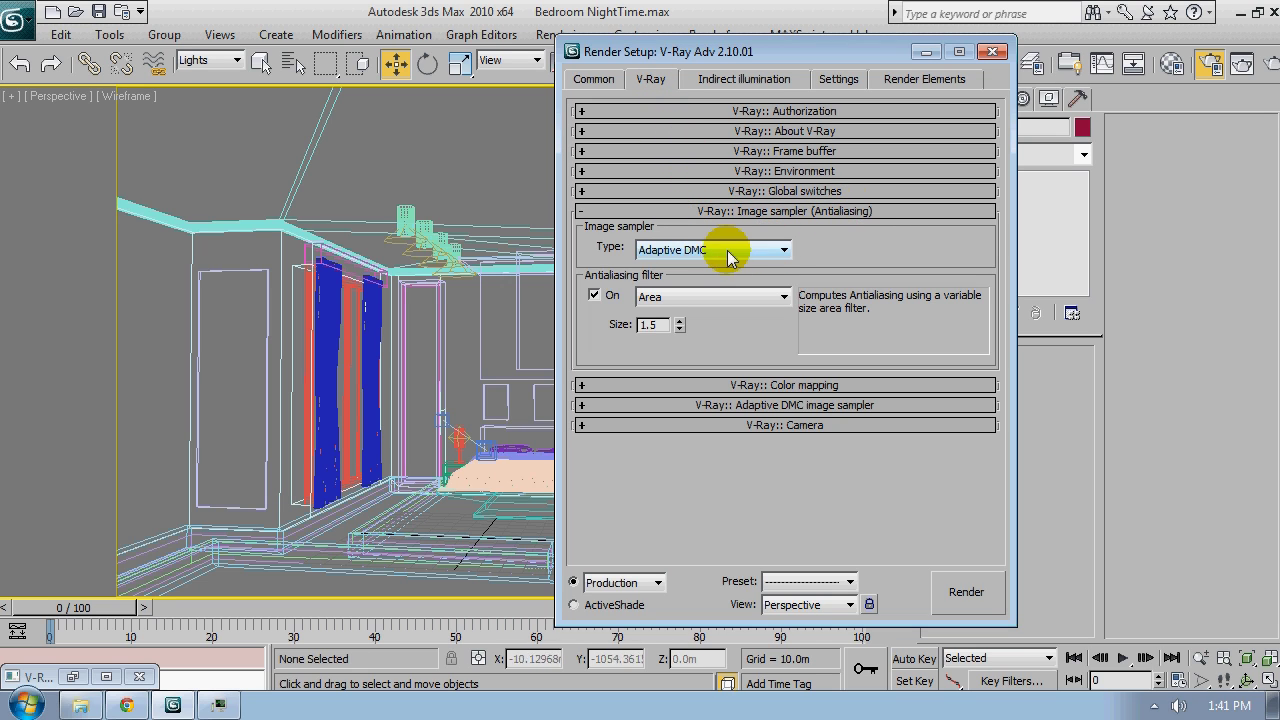
Change the image sampler type from Adaptive DMC to Adaptive subdivision, with min rate -1 and max rate 0
{"action": "left_click", "coordinate": [670, 250]}
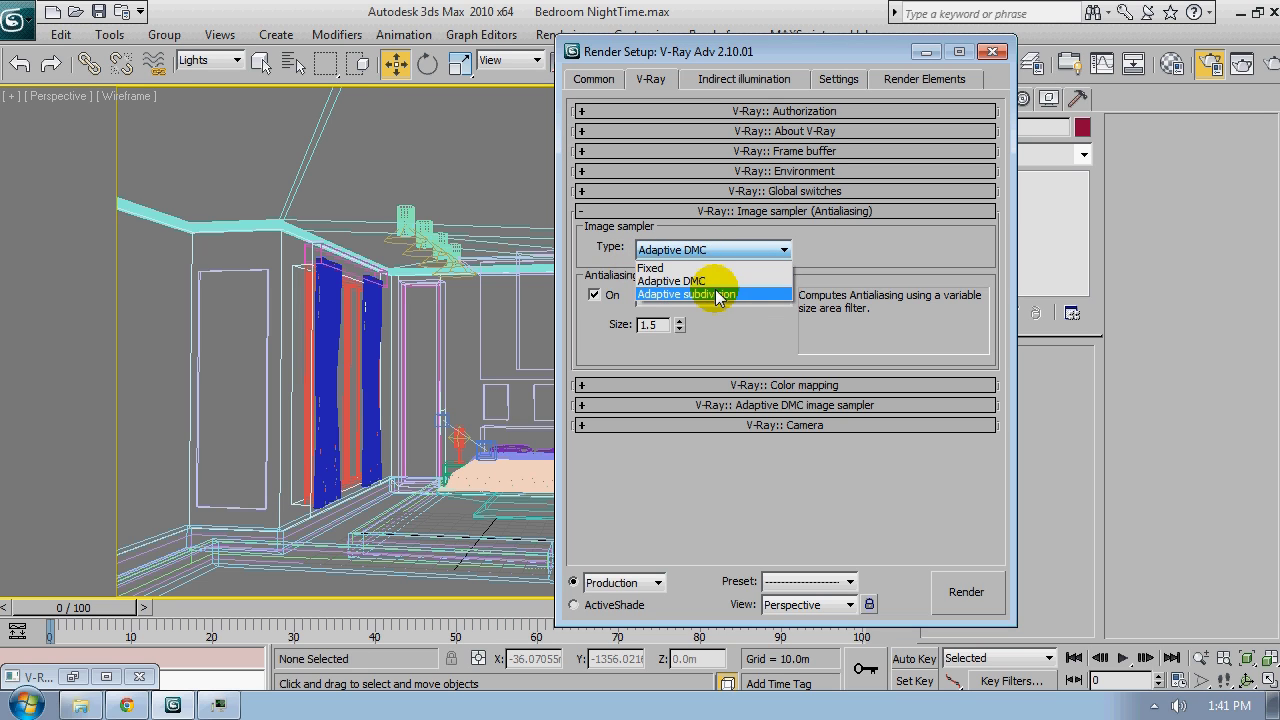
{"action": "left_click", "coordinate": [716, 293]}
{"action": "left_click", "coordinate": [679, 472]}
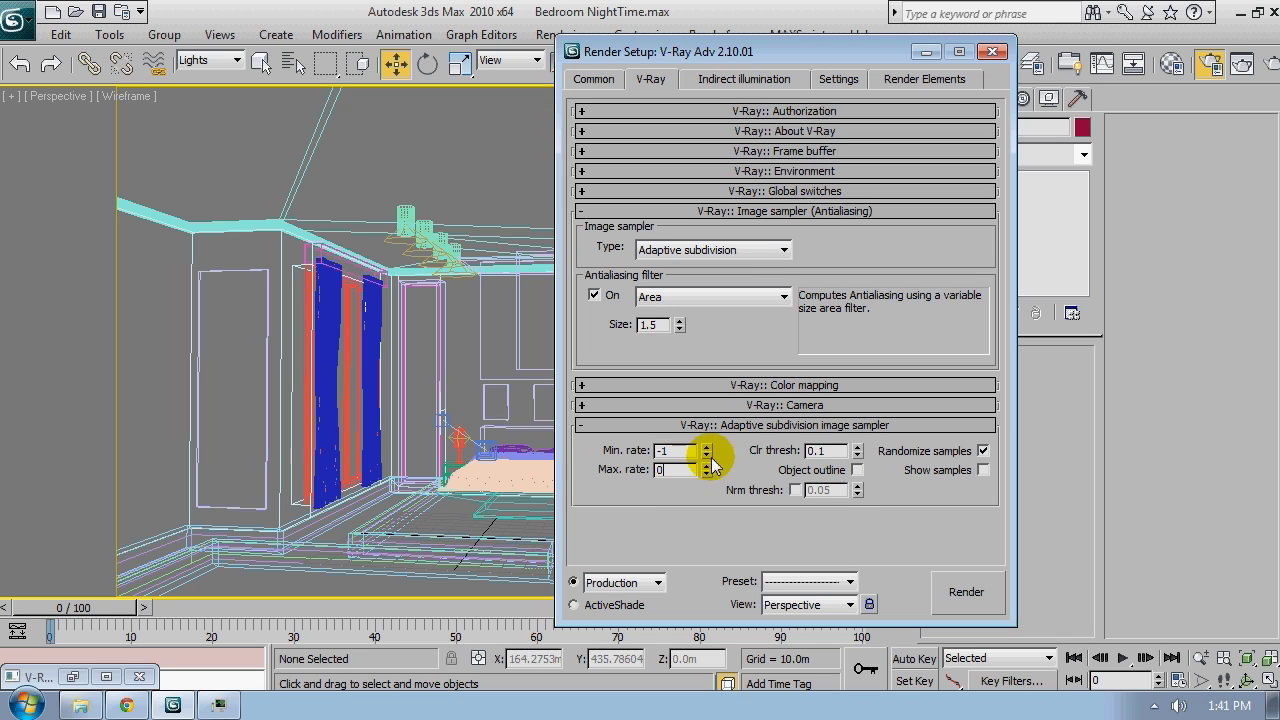
Turn off ambient occlusion and make Light cache the primary GI engine
{"action": "left_click", "coordinate": [735, 84]}
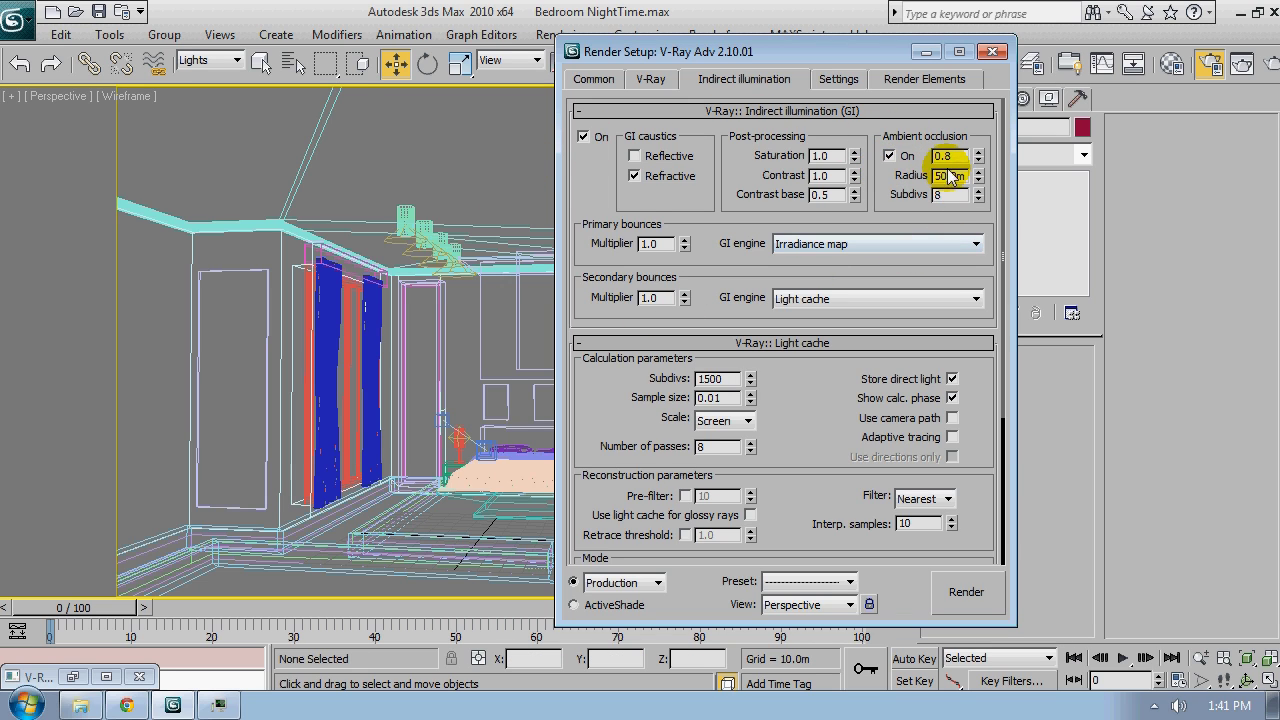
{"action": "left_click", "coordinate": [911, 157]}
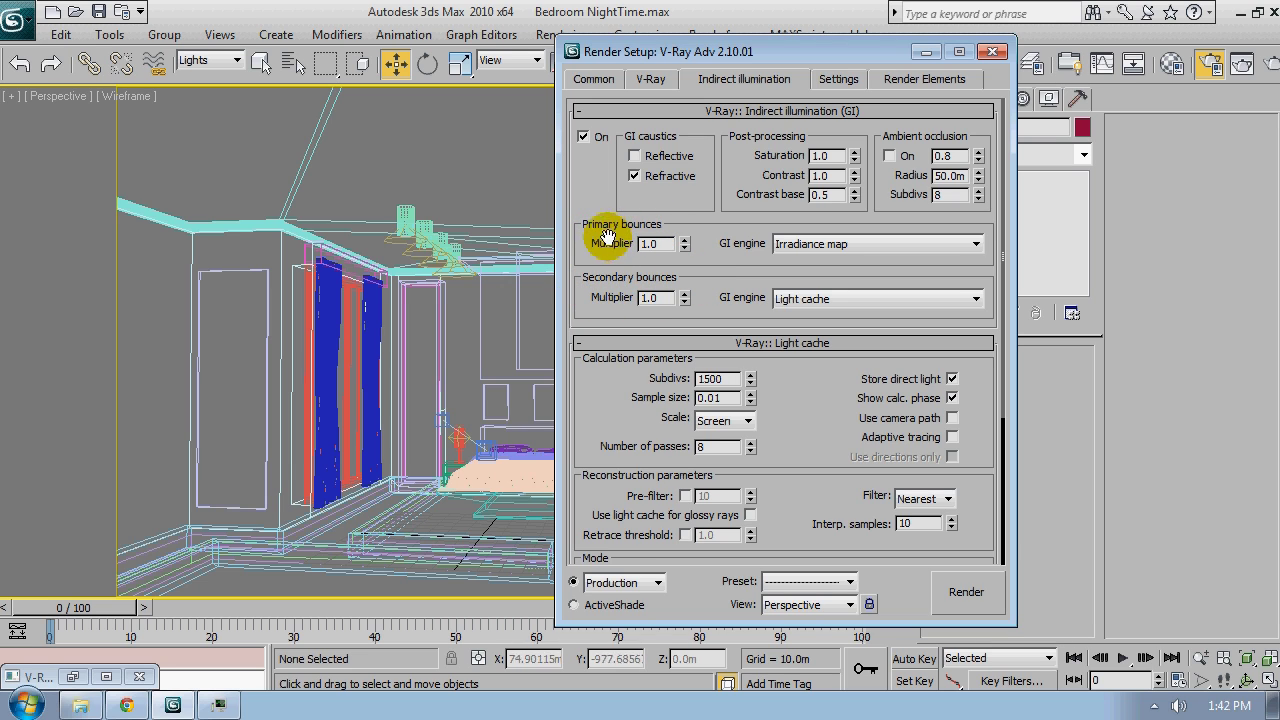
{"action": "left_click", "coordinate": [806, 244]}
{"action": "left_click", "coordinate": [818, 301]}
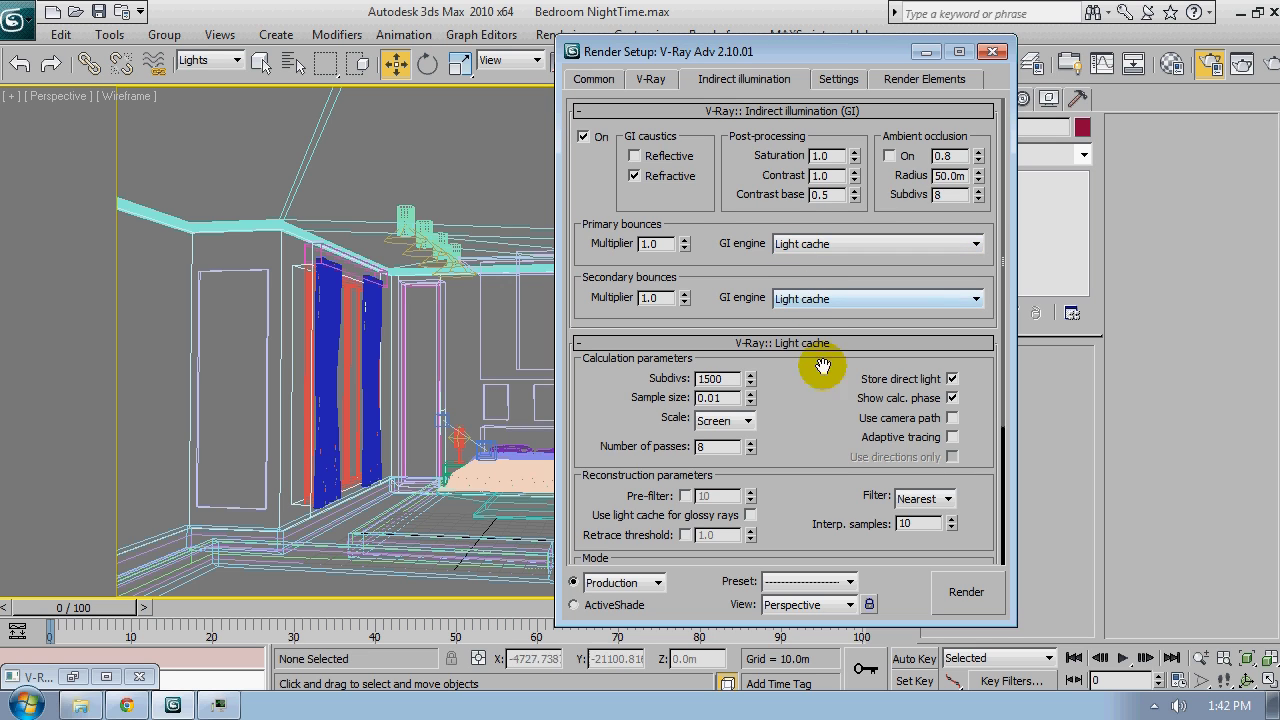
{"action": "left_click_drag", "start_coordinate": [894, 477], "coordinate": [774, 249]}
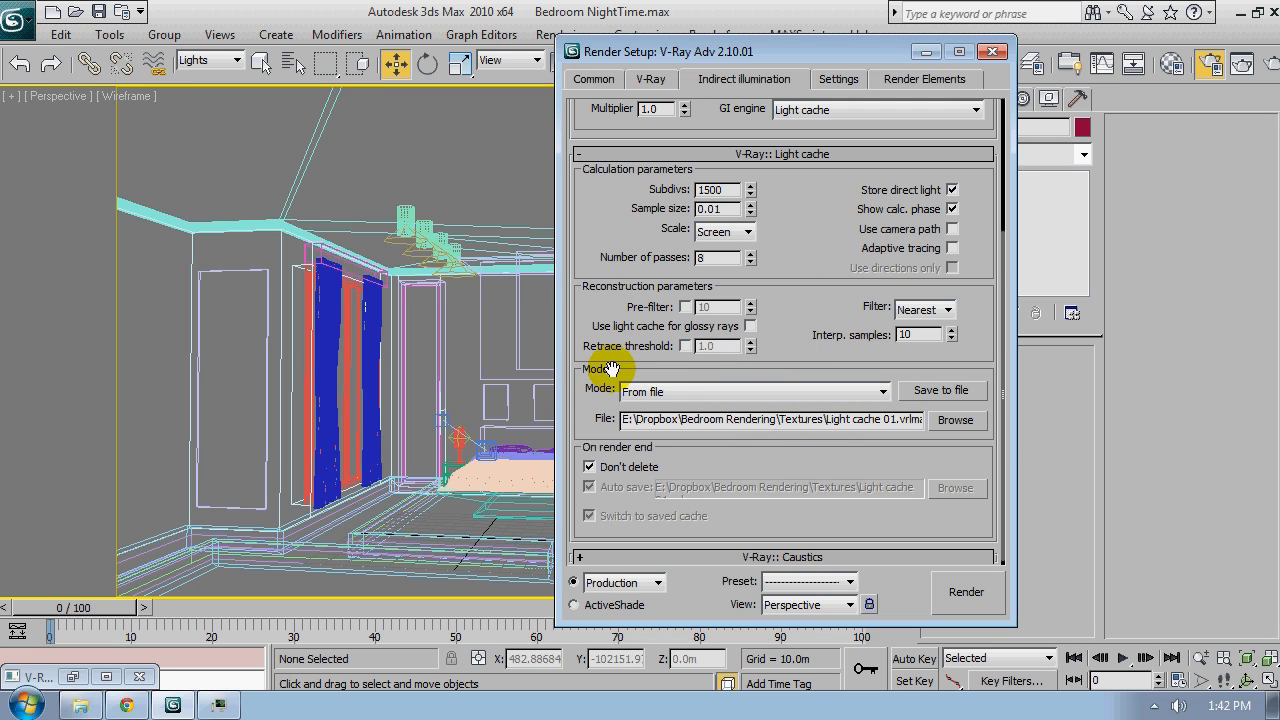
Set the light cache to Single frame mode with 500 subdivs and 0.02 sample size
{"action": "left_click", "coordinate": [681, 393]}
{"action": "left_click", "coordinate": [684, 411]}
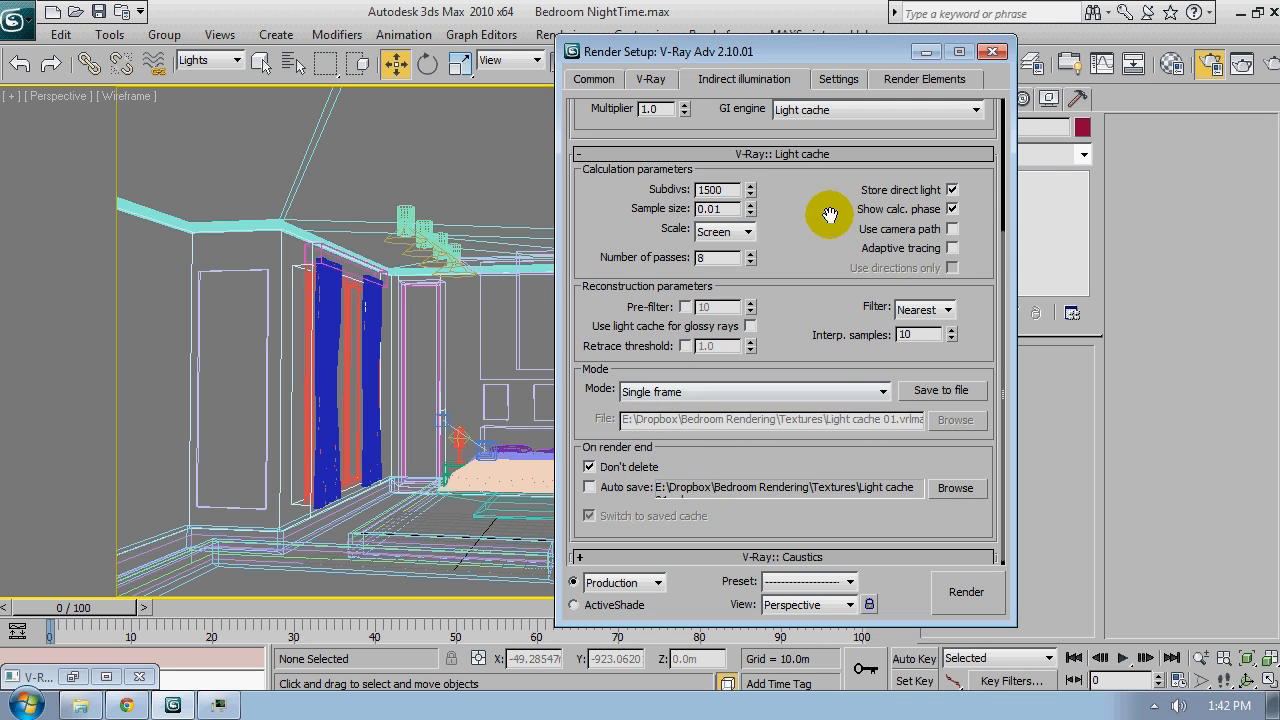
{"action": "left_click_drag", "start_coordinate": [816, 217], "coordinate": [813, 247]}
{"action": "left_click", "coordinate": [708, 221]}
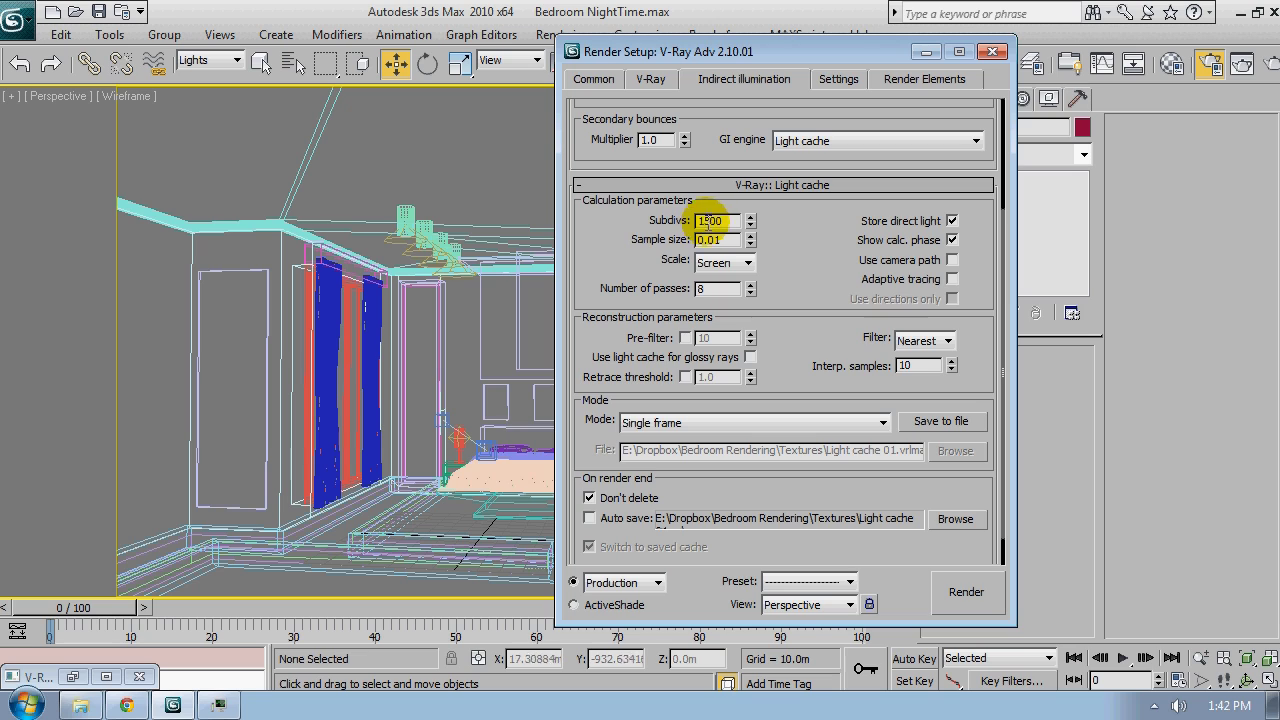
{"action": "key", "text": "BackSpace"}
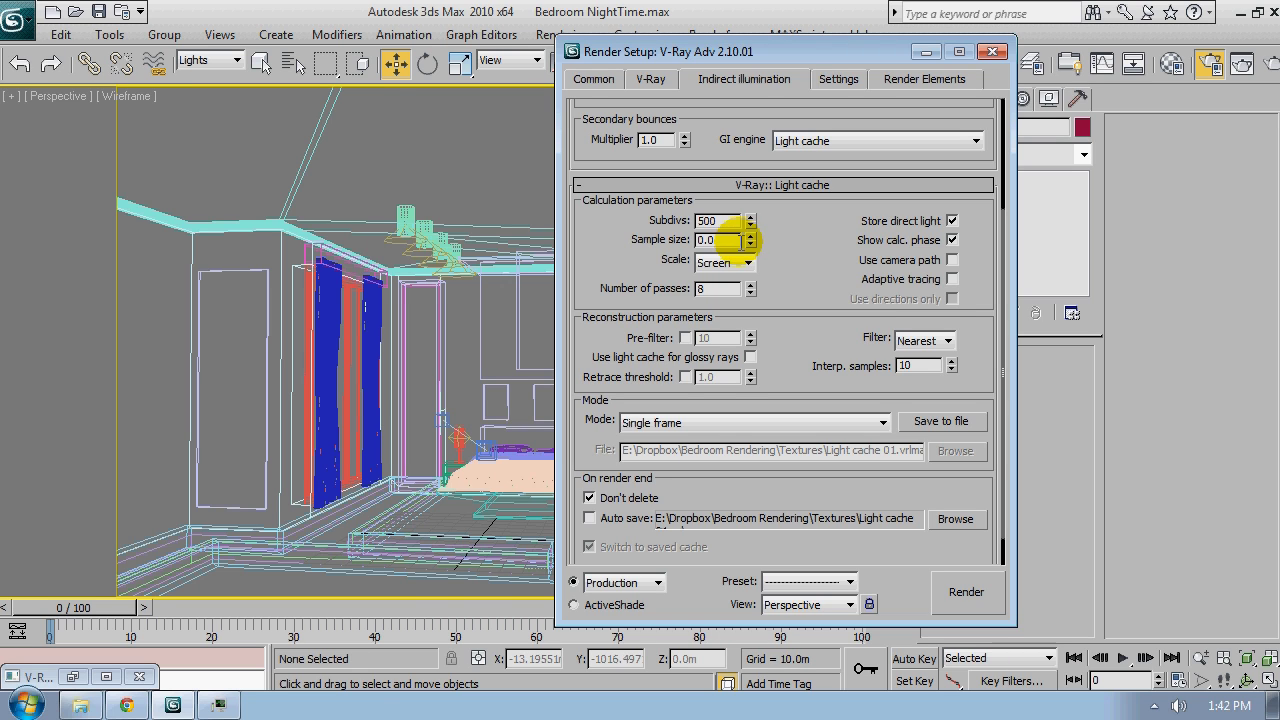
{"action": "type", "text": "2"}
{"action": "scroll", "coordinate": [808, 245], "scroll_direction": "up", "scroll_amount": 5}
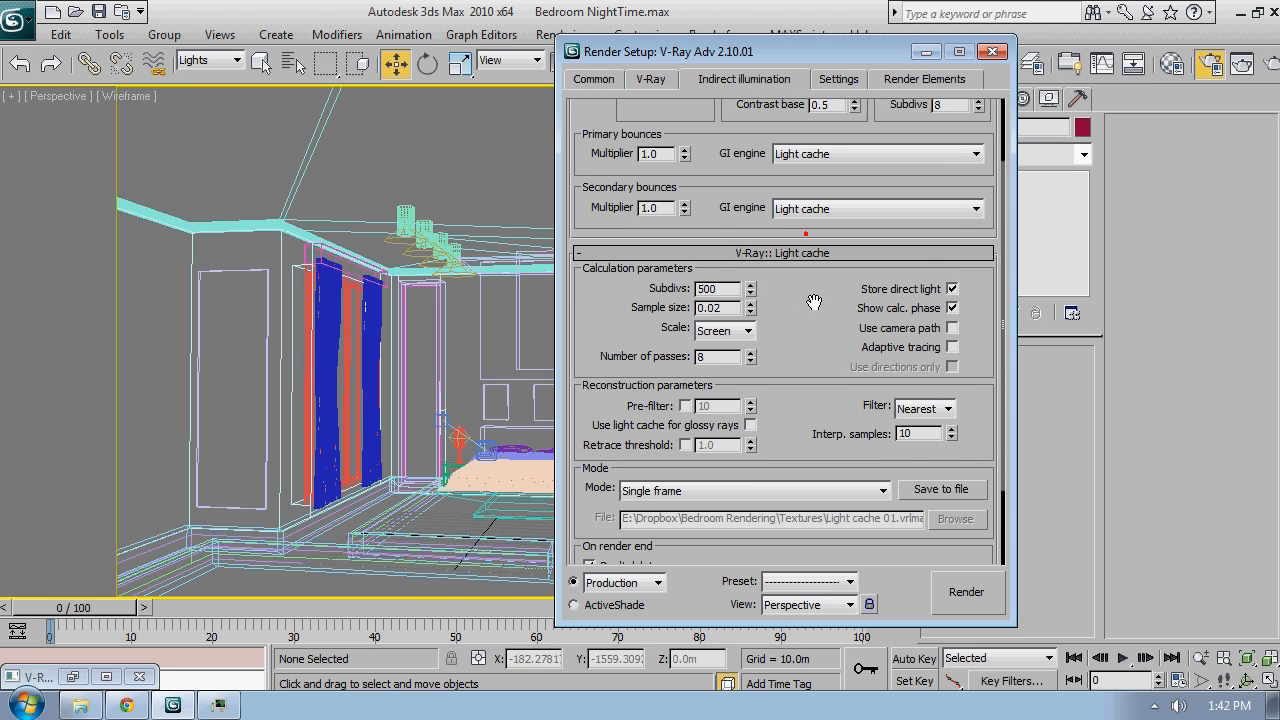
{"action": "left_click_drag", "start_coordinate": [799, 451], "coordinate": [779, 319]}
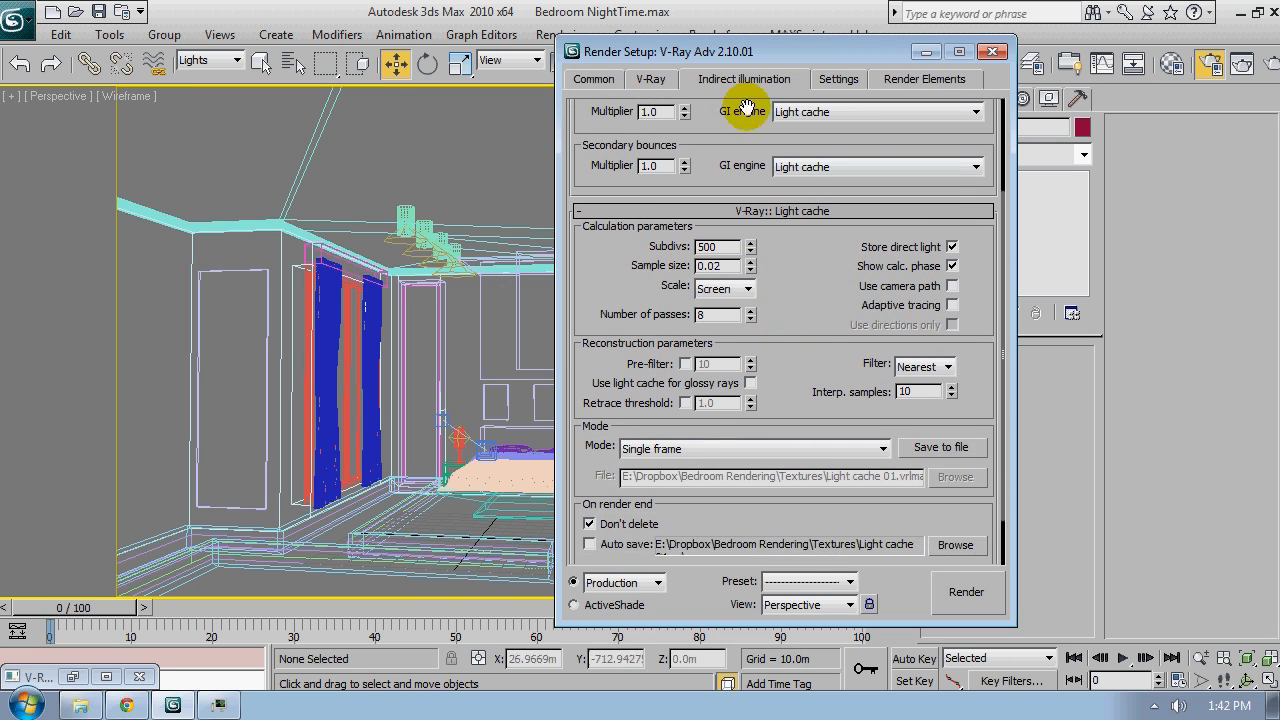
Set noise threshold 0.01, min samples 8, global subdivs multiplier 0.5 and render region X 32
{"action": "left_click", "coordinate": [843, 82]}
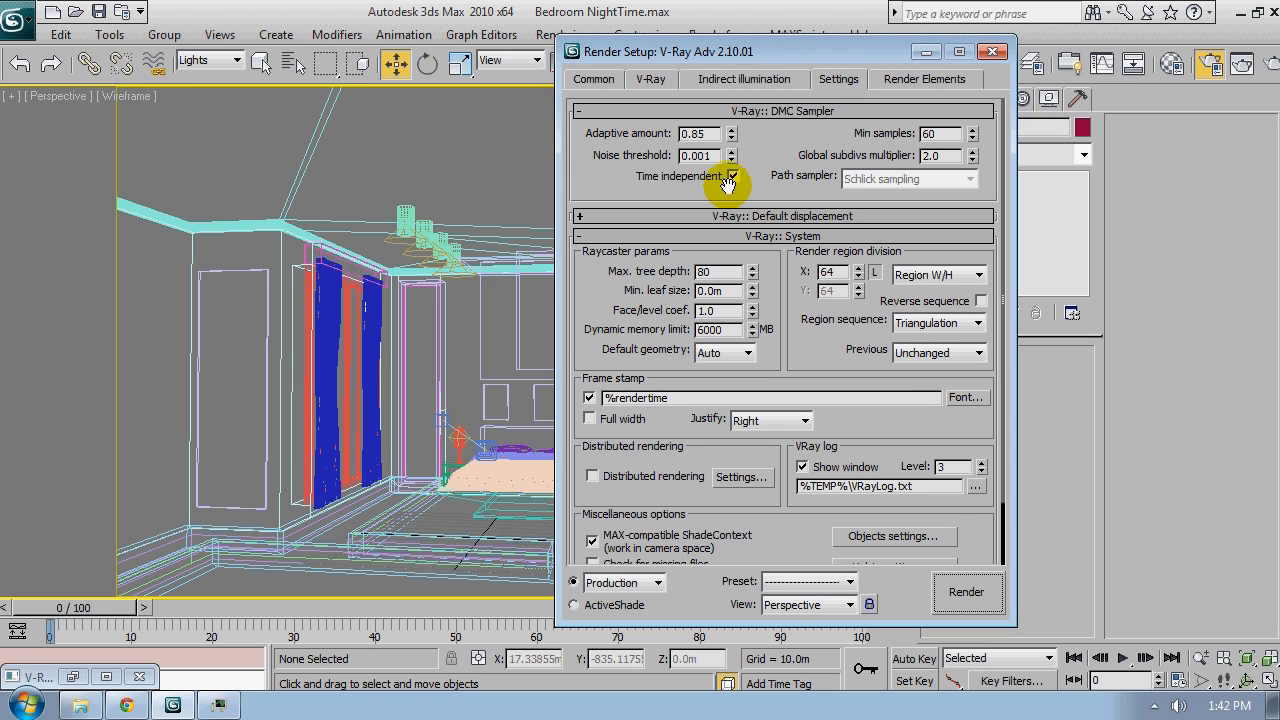
{"action": "left_click", "coordinate": [706, 155]}
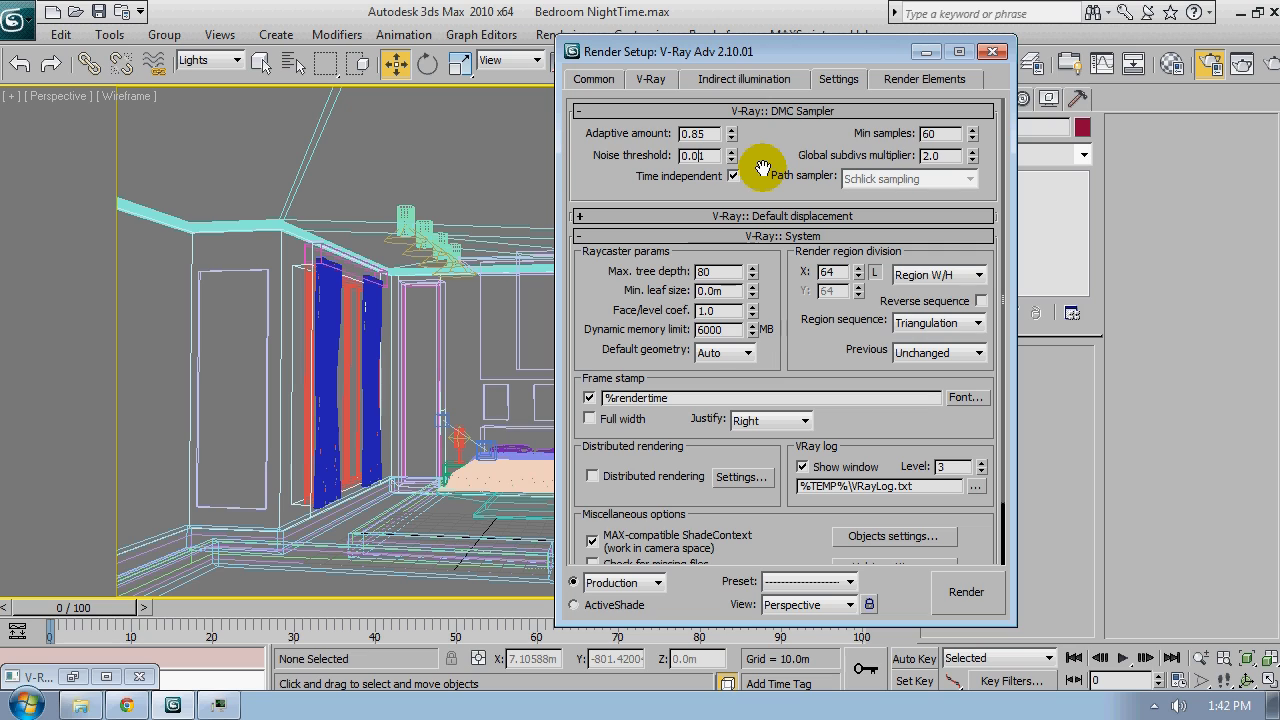
{"action": "double_click", "coordinate": [940, 133]}
{"action": "type", "text": "50"}
{"action": "key", "text": "Return"}
{"action": "type", "text": "8"}
{"action": "key", "text": "Return"}
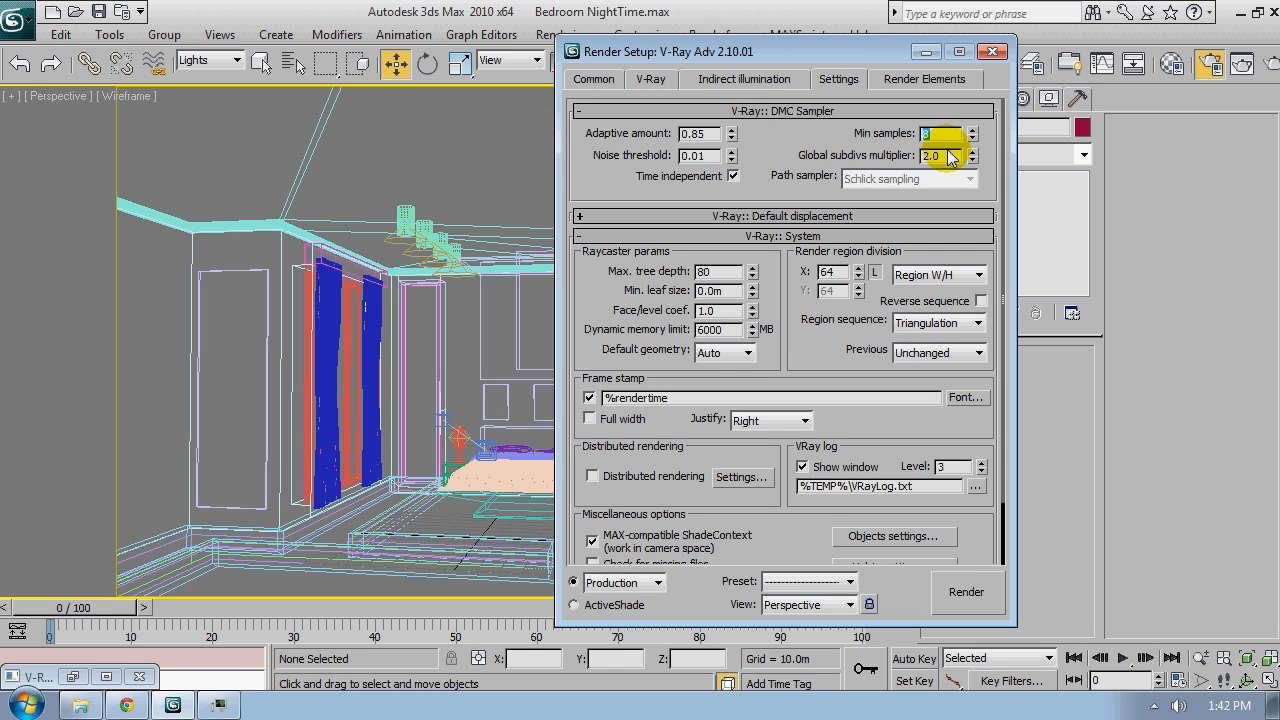
{"action": "left_click", "coordinate": [842, 198]}
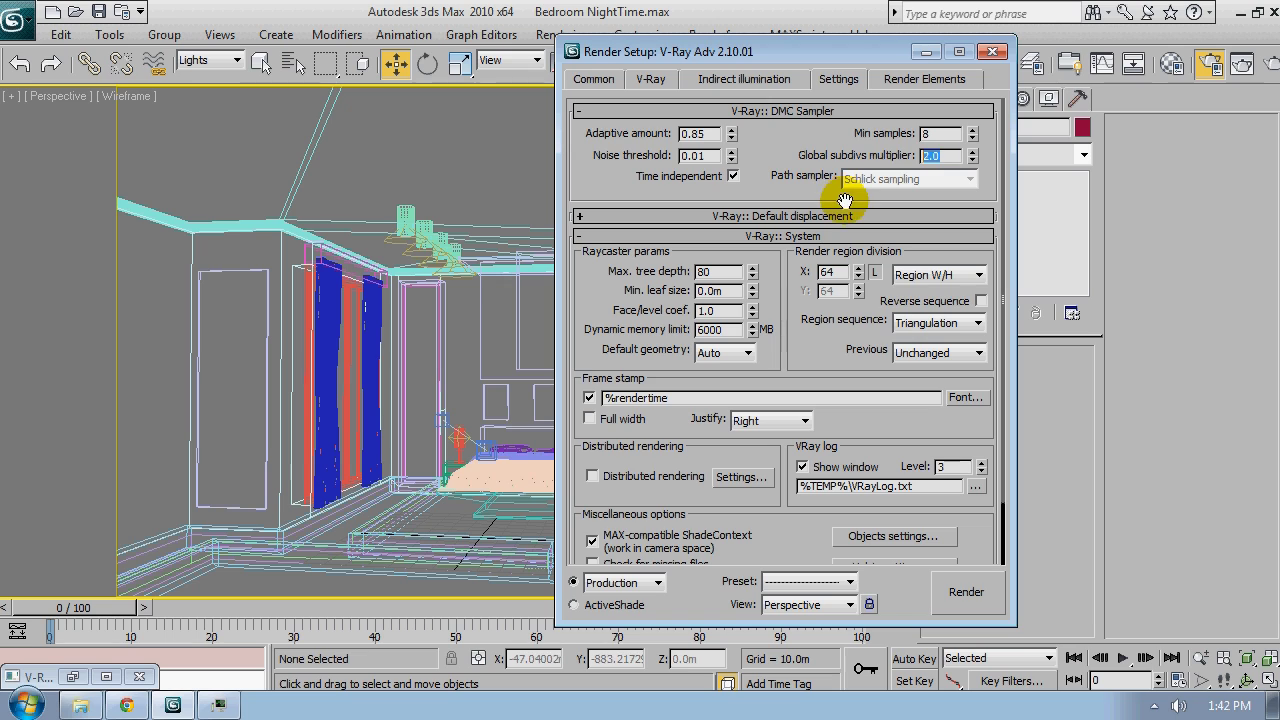
{"action": "type", "text": "1."}
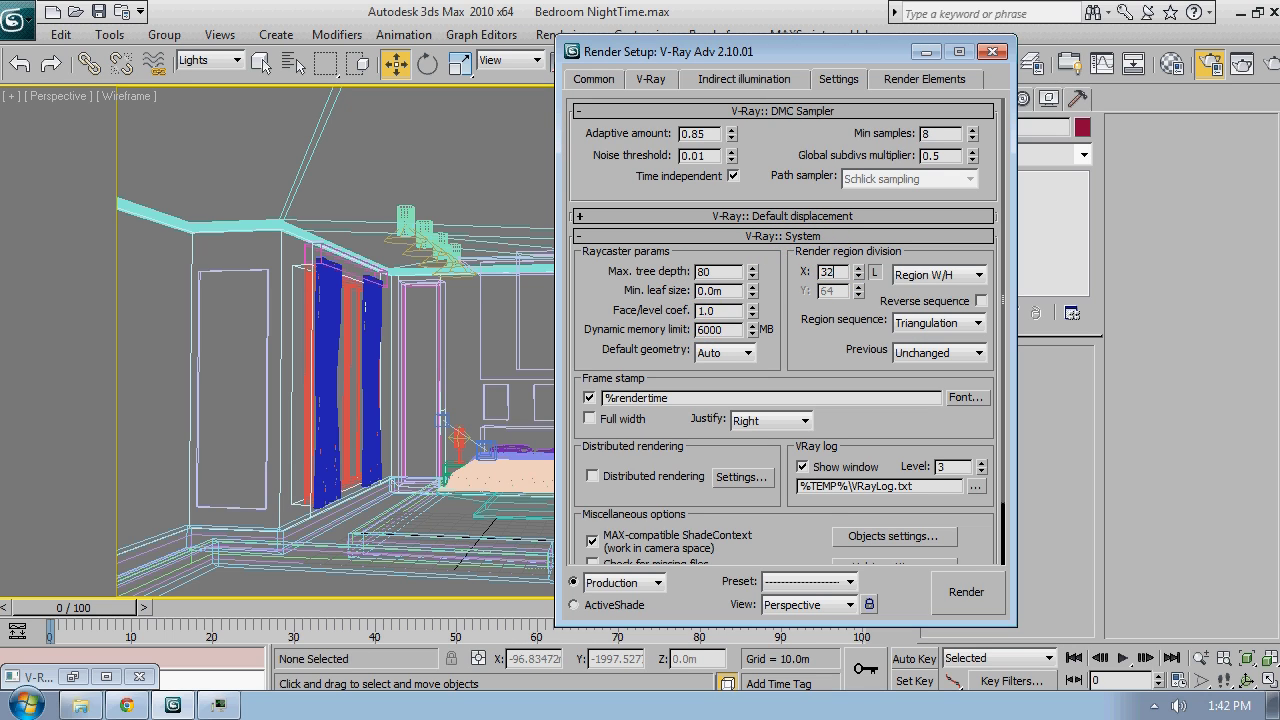
Close Render Setup and switch the viewport to the VRayPhysicalCamera01 view
{"action": "left_click_drag", "start_coordinate": [836, 366], "coordinate": [823, 420]}
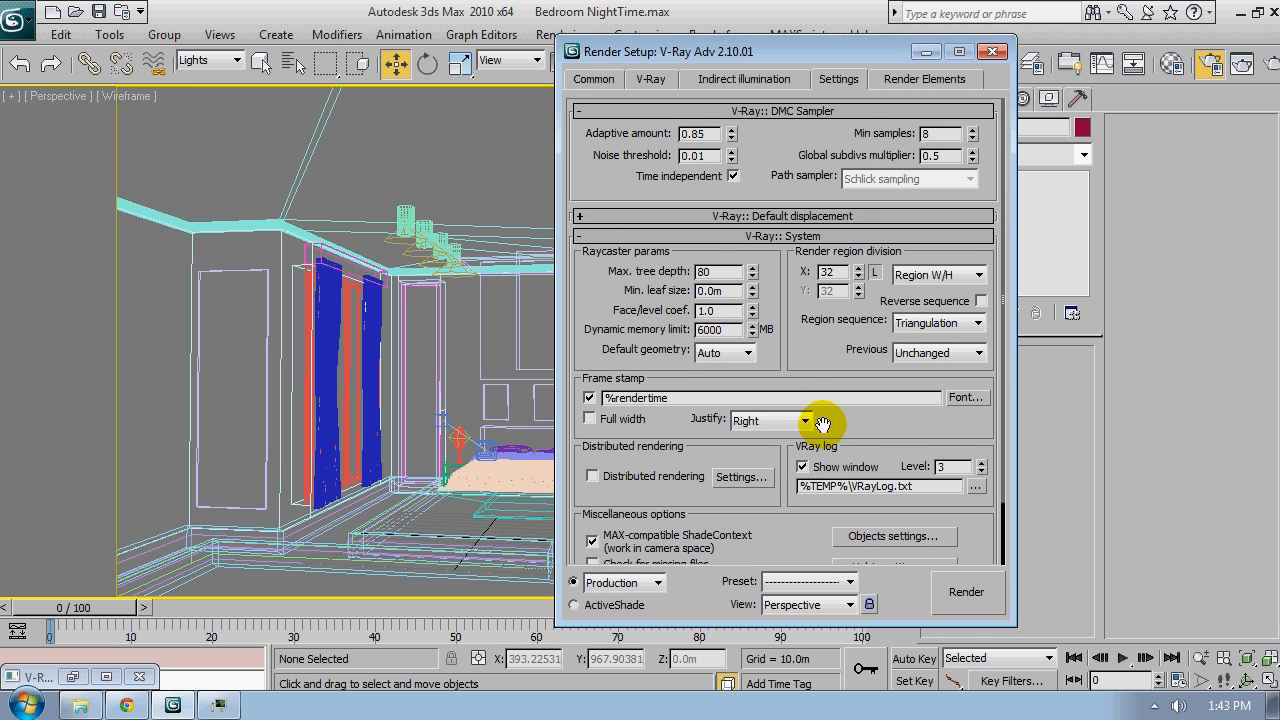
{"action": "left_click", "coordinate": [994, 52]}
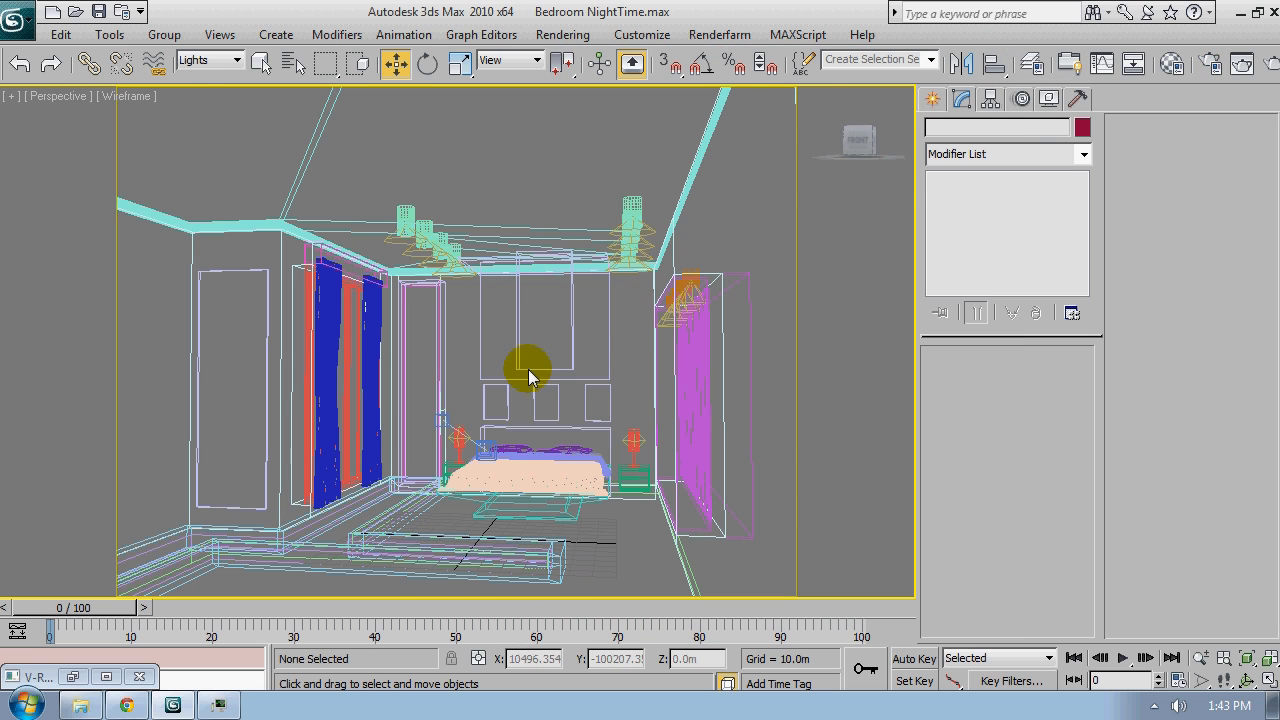
{"action": "key", "text": "c"}
{"action": "key", "text": "F3"}
{"action": "key", "text": "F3"}
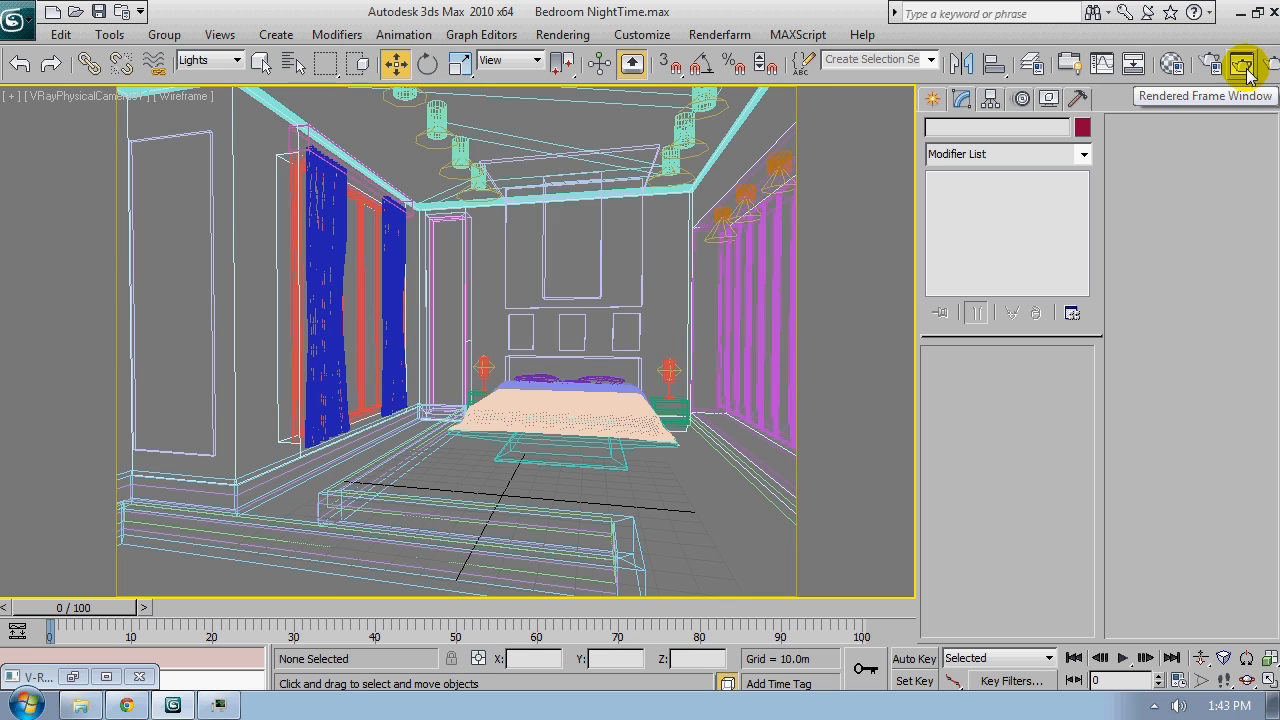
Render a test frame of the bedroom and close the frame buffer once finished
{"action": "left_click", "coordinate": [1211, 64]}
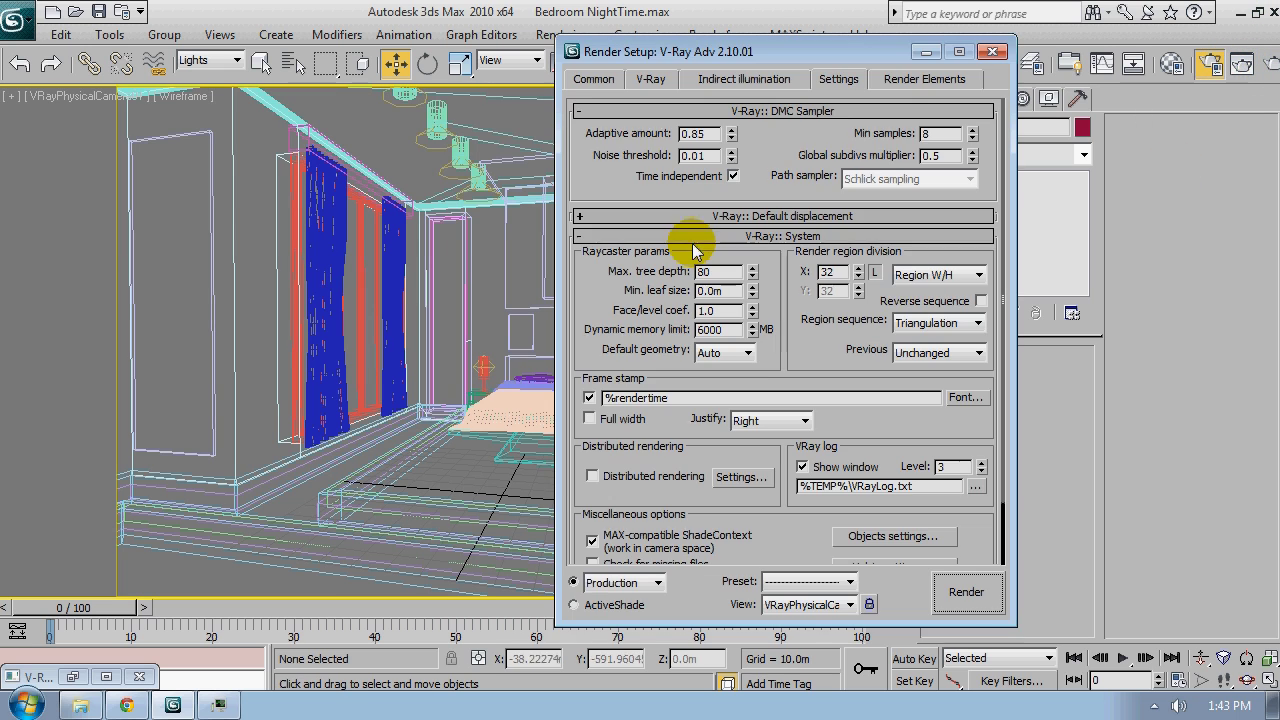
{"action": "left_click", "coordinate": [966, 591]}
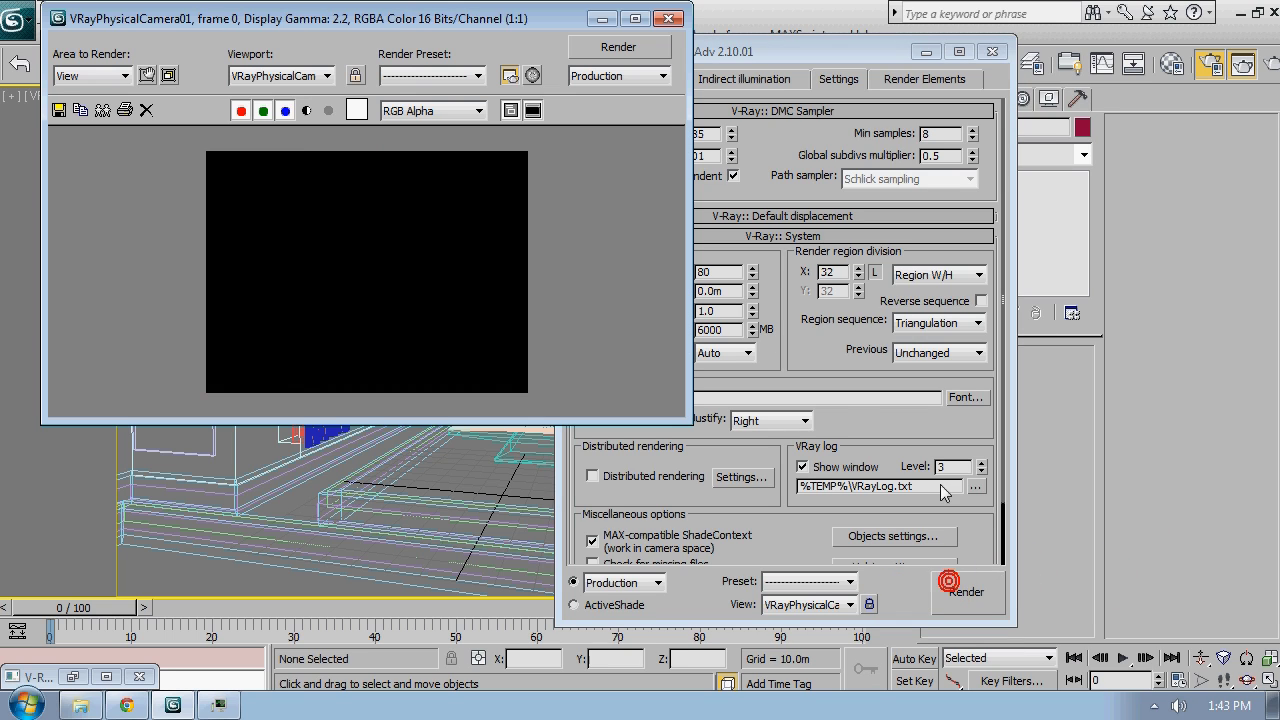
{"action": "left_click_drag", "start_coordinate": [476, 19], "coordinate": [483, 77]}
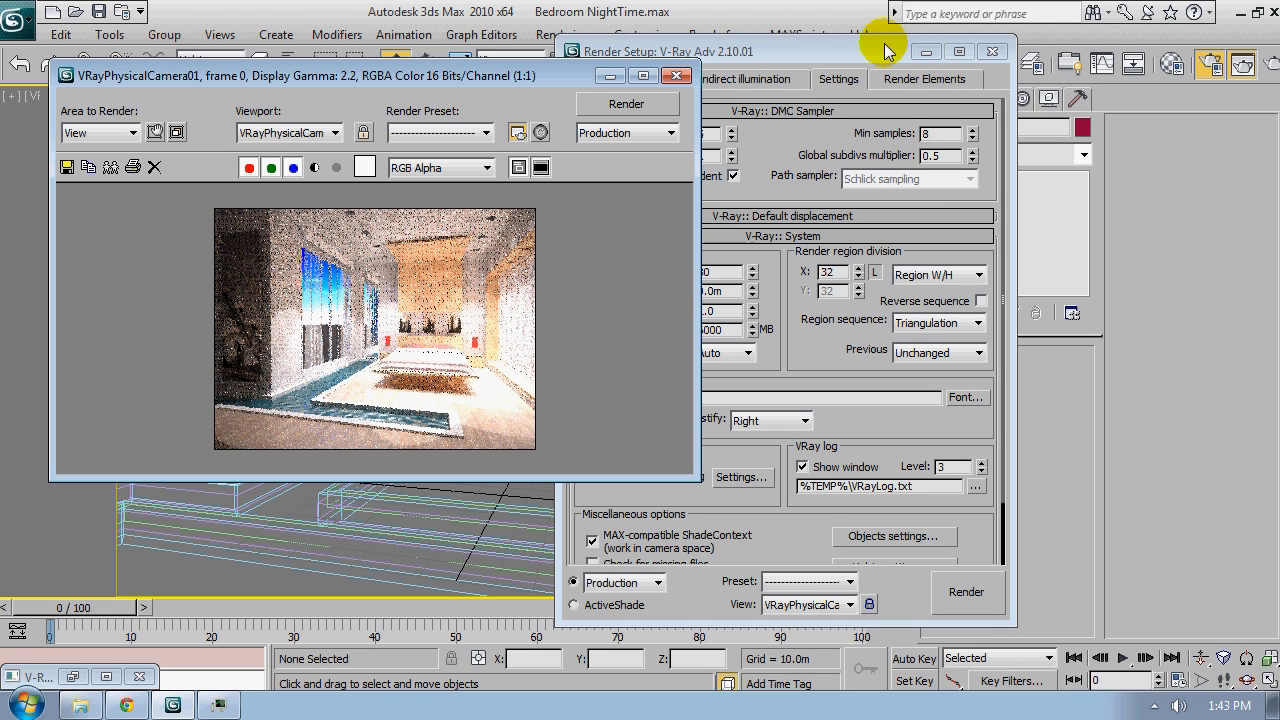
{"action": "left_click", "coordinate": [677, 76]}
Draw a V-Ray Plane light over the bedroom floor plan in the Top view
{"action": "left_click", "coordinate": [992, 51]}
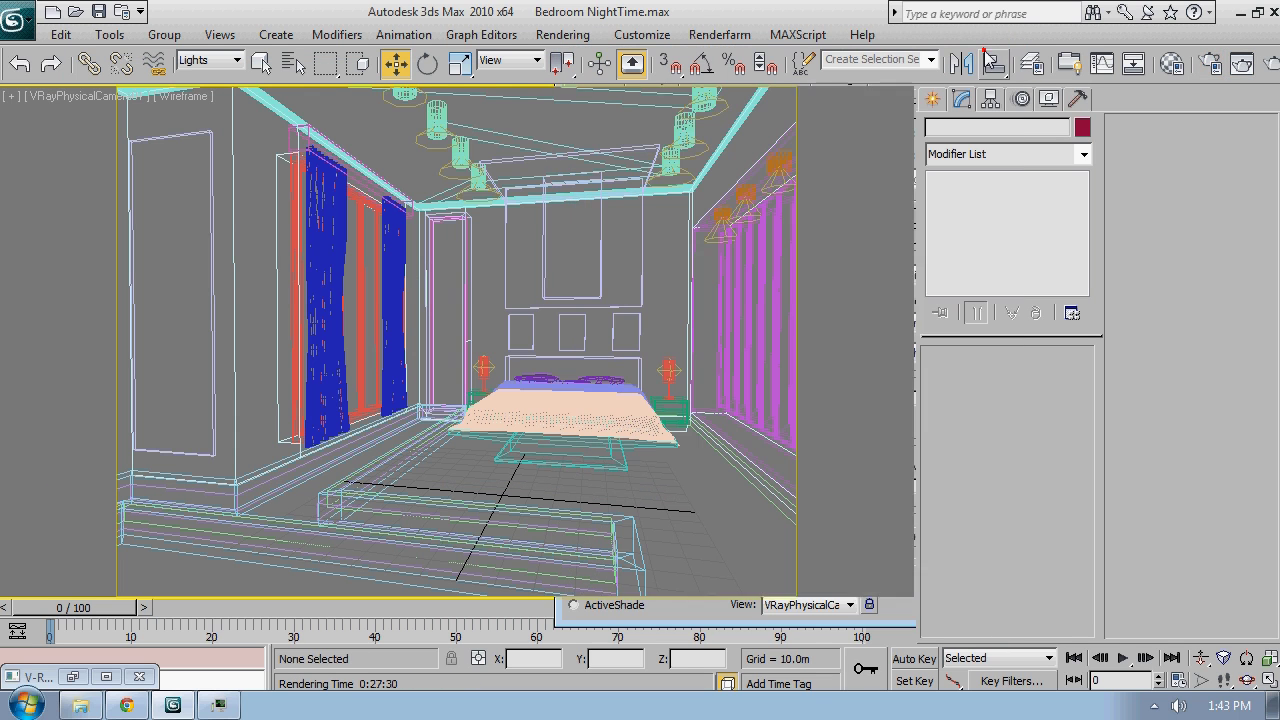
{"action": "key", "text": "t"}
{"action": "scroll", "coordinate": [486, 326], "scroll_direction": "down", "scroll_amount": 3}
{"action": "scroll", "coordinate": [521, 265], "scroll_direction": "up", "scroll_amount": 2}
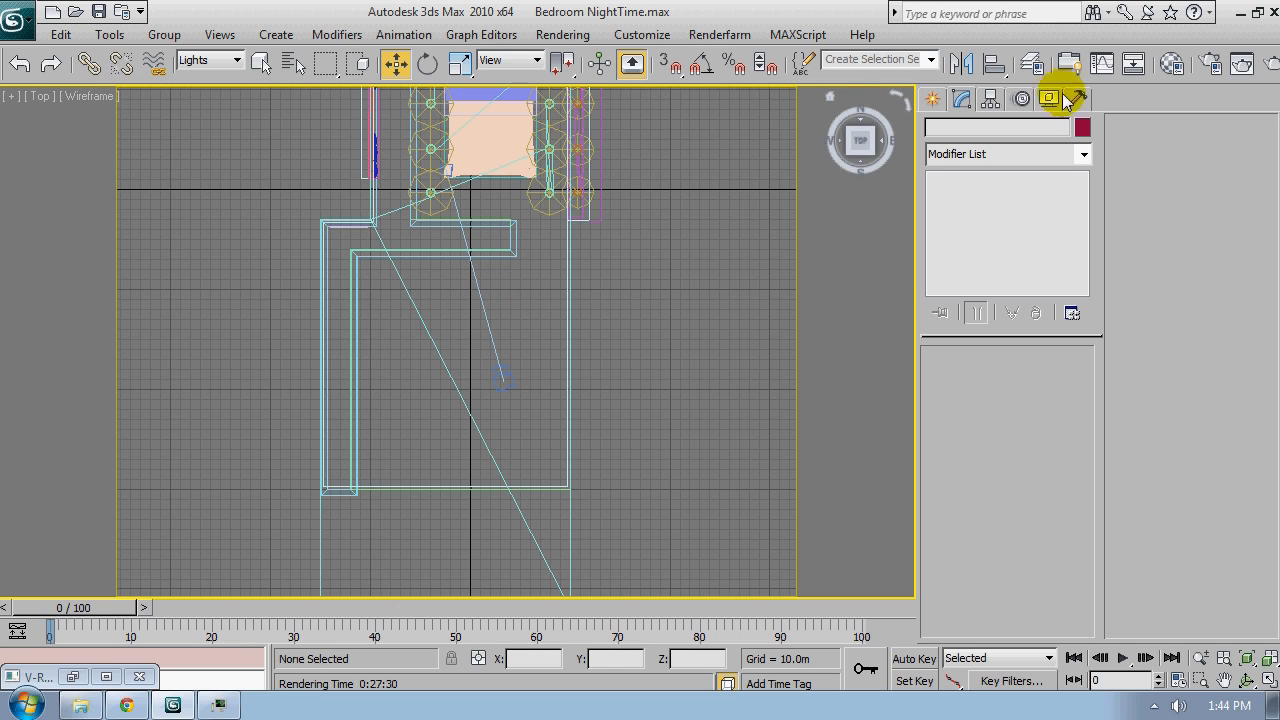
{"action": "left_click", "coordinate": [932, 99]}
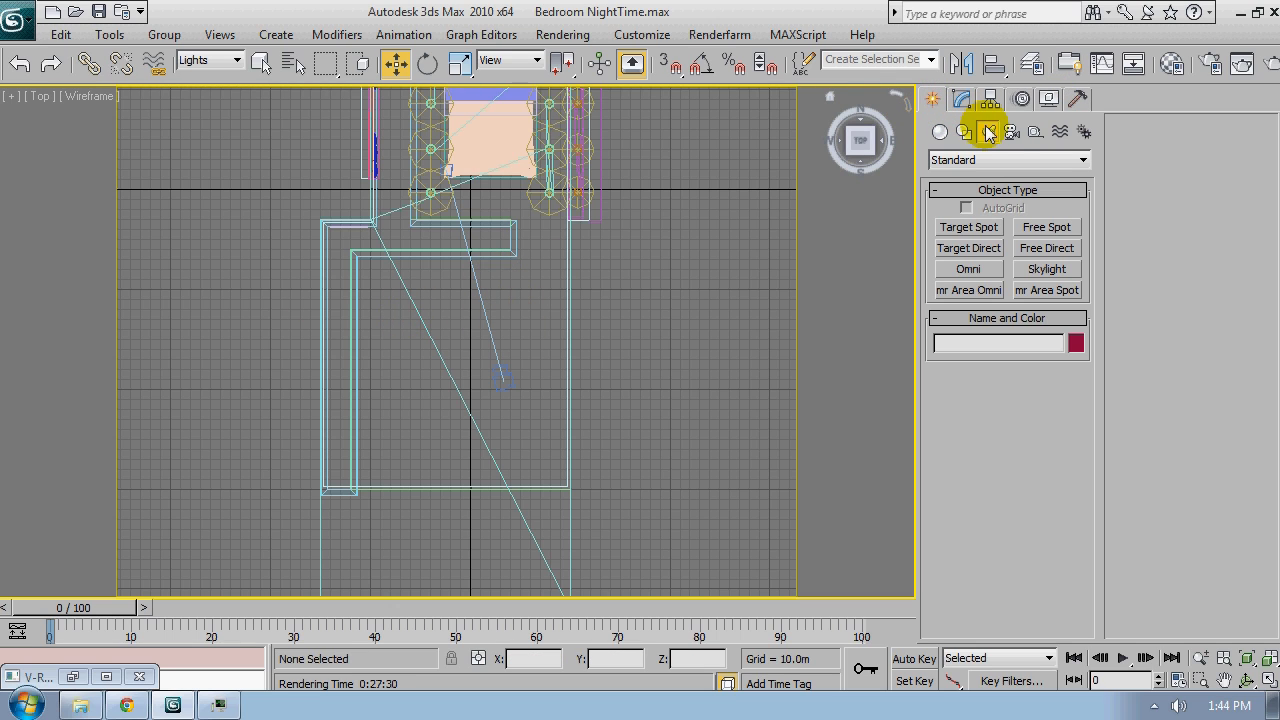
{"action": "left_click", "coordinate": [1083, 160]}
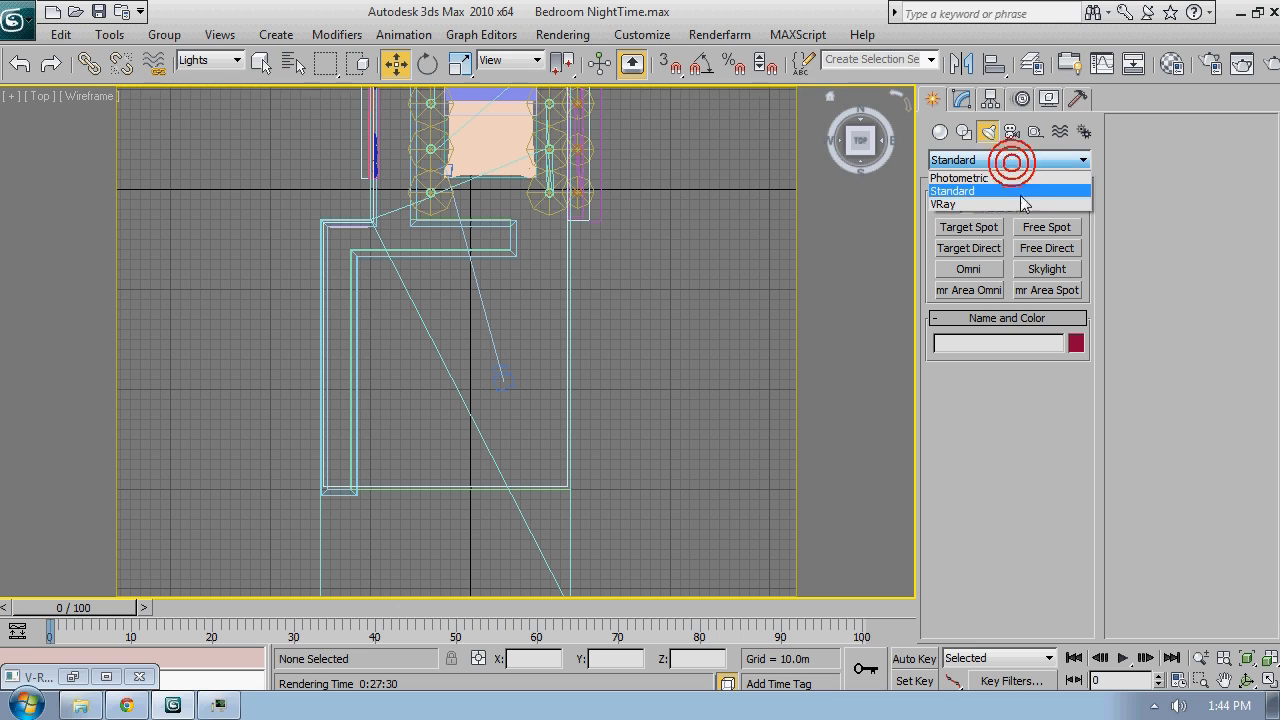
{"action": "left_click", "coordinate": [1010, 205]}
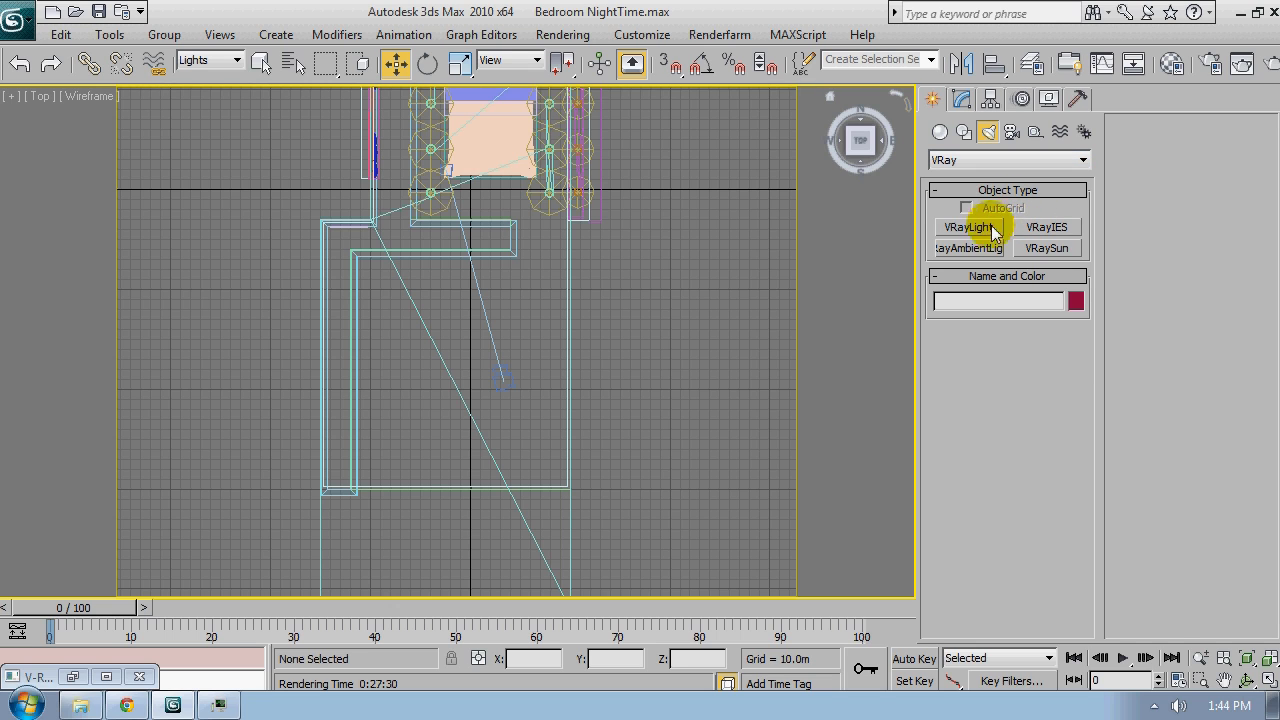
{"action": "left_click", "coordinate": [975, 227]}
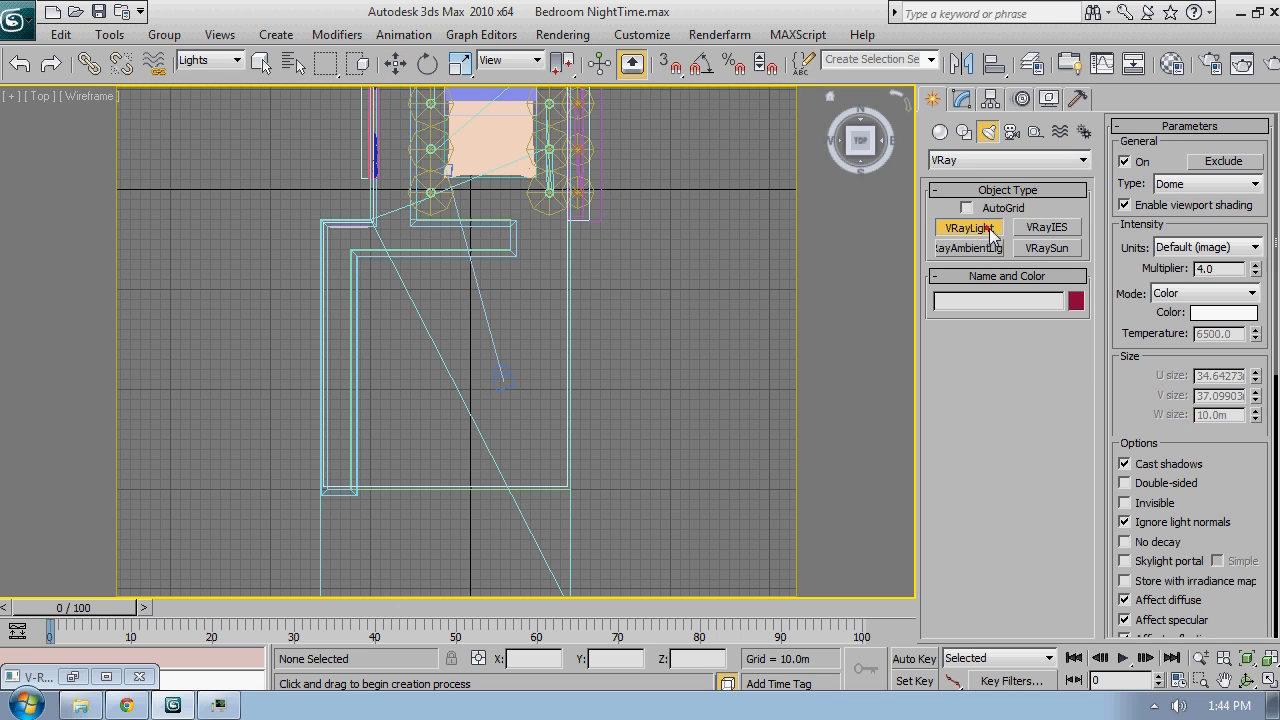
{"action": "left_click", "coordinate": [400, 343]}
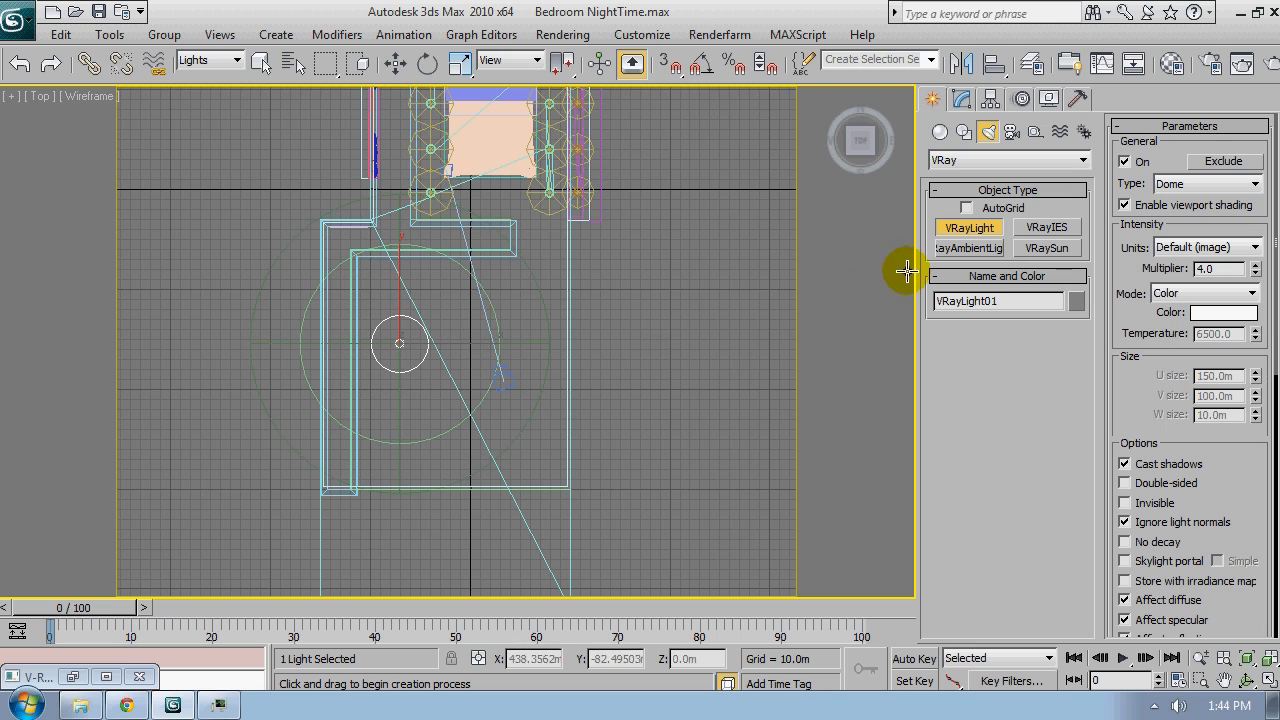
{"action": "key", "text": "ctrl+z"}
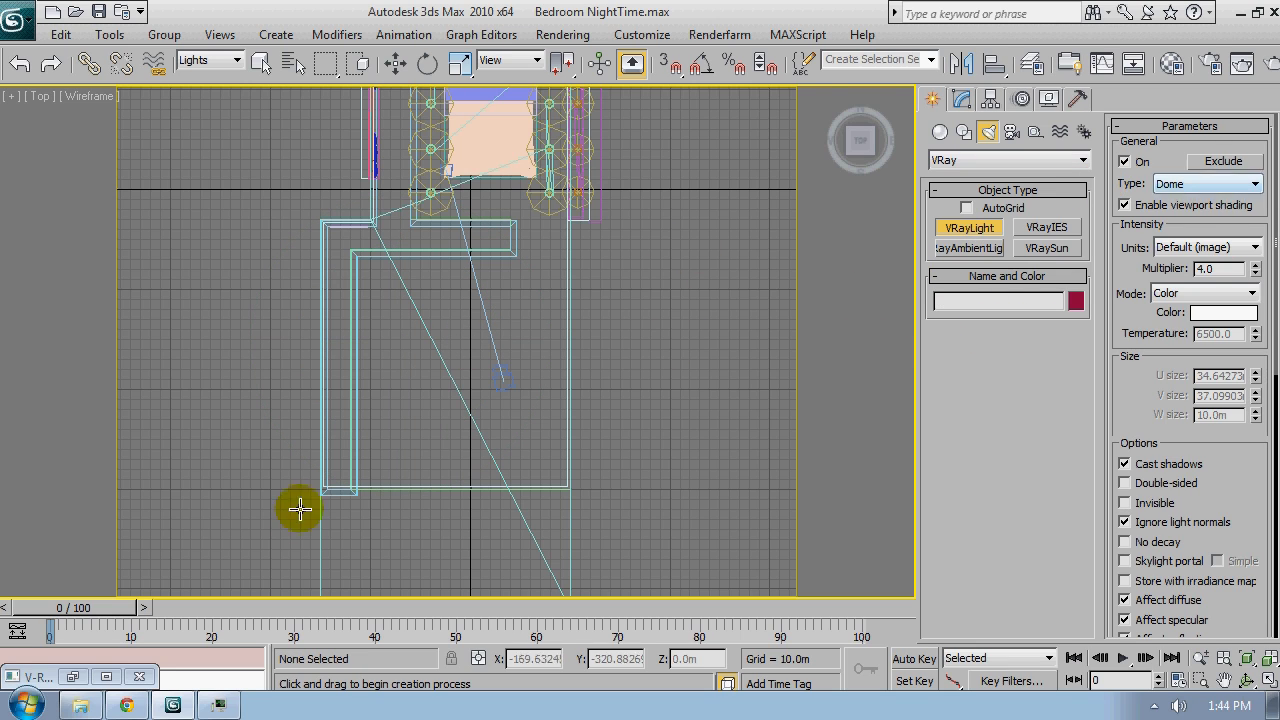
{"action": "left_click", "coordinate": [1180, 186]}
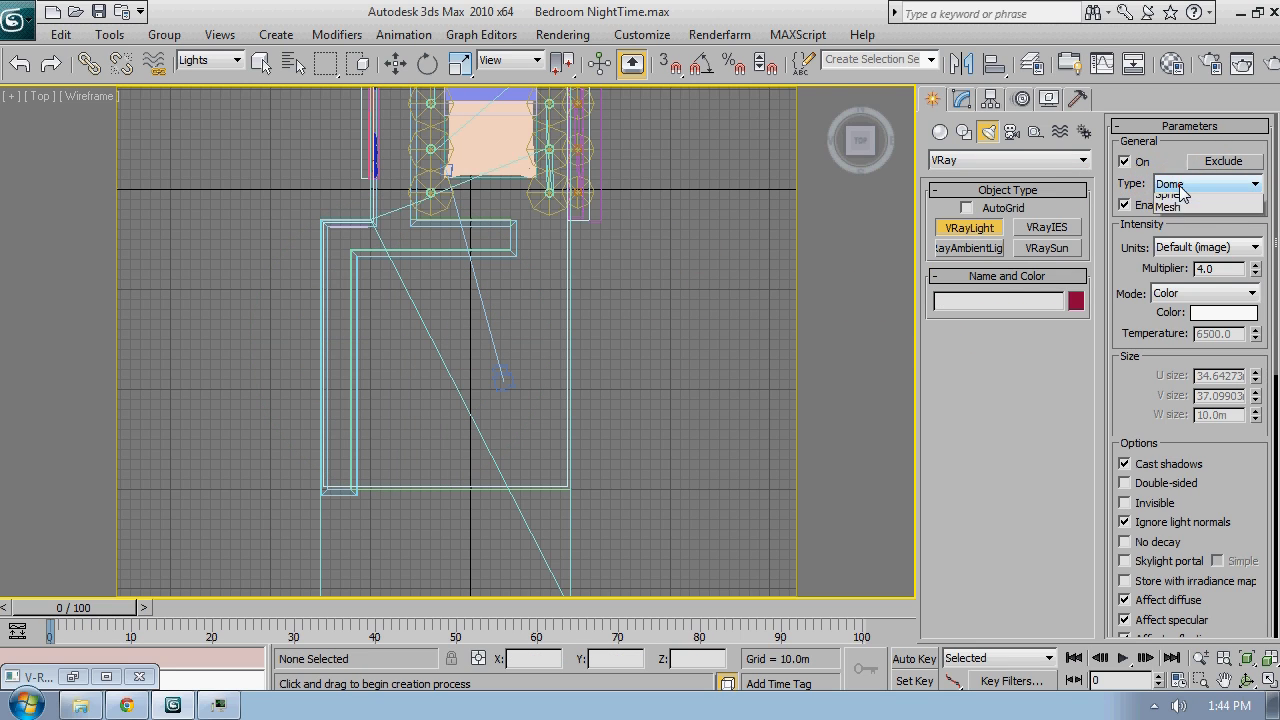
{"action": "left_click", "coordinate": [1180, 202]}
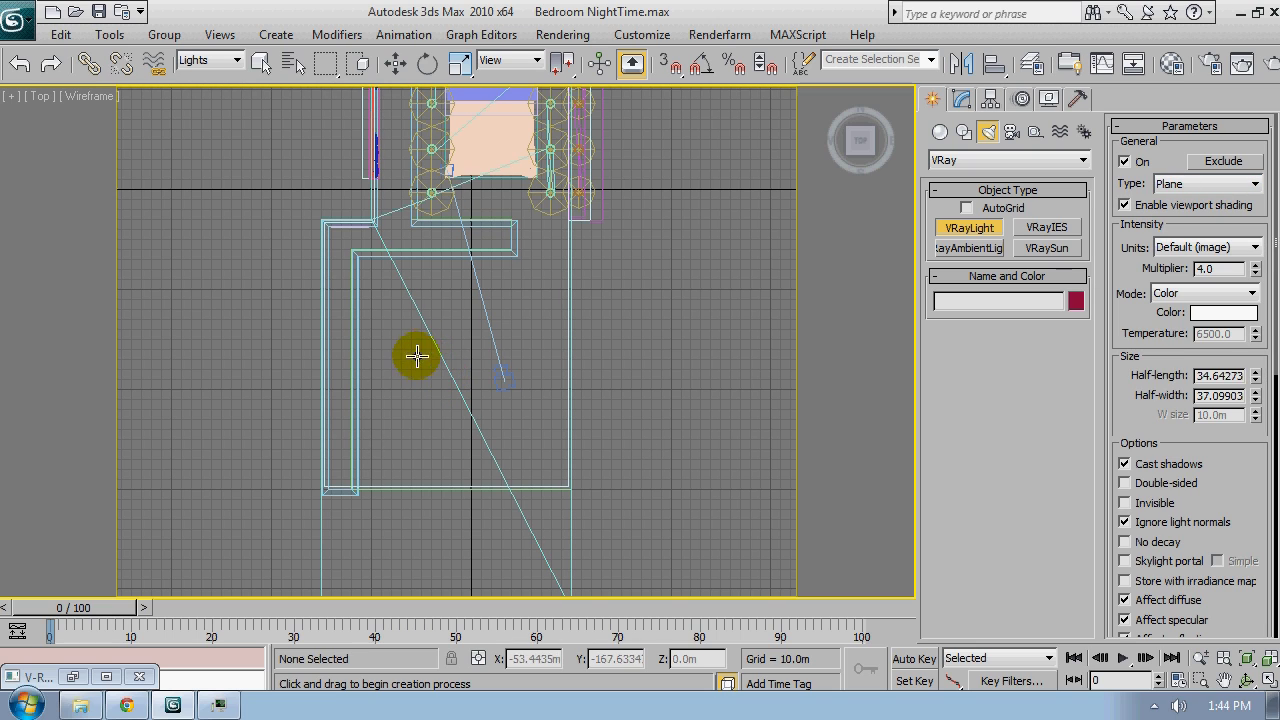
{"action": "left_click_drag", "start_coordinate": [410, 362], "coordinate": [538, 378]}
Raise VRayLight01 to just below the ceiling at Z 159.759m, then return to the camera view
{"action": "key", "text": "w"}
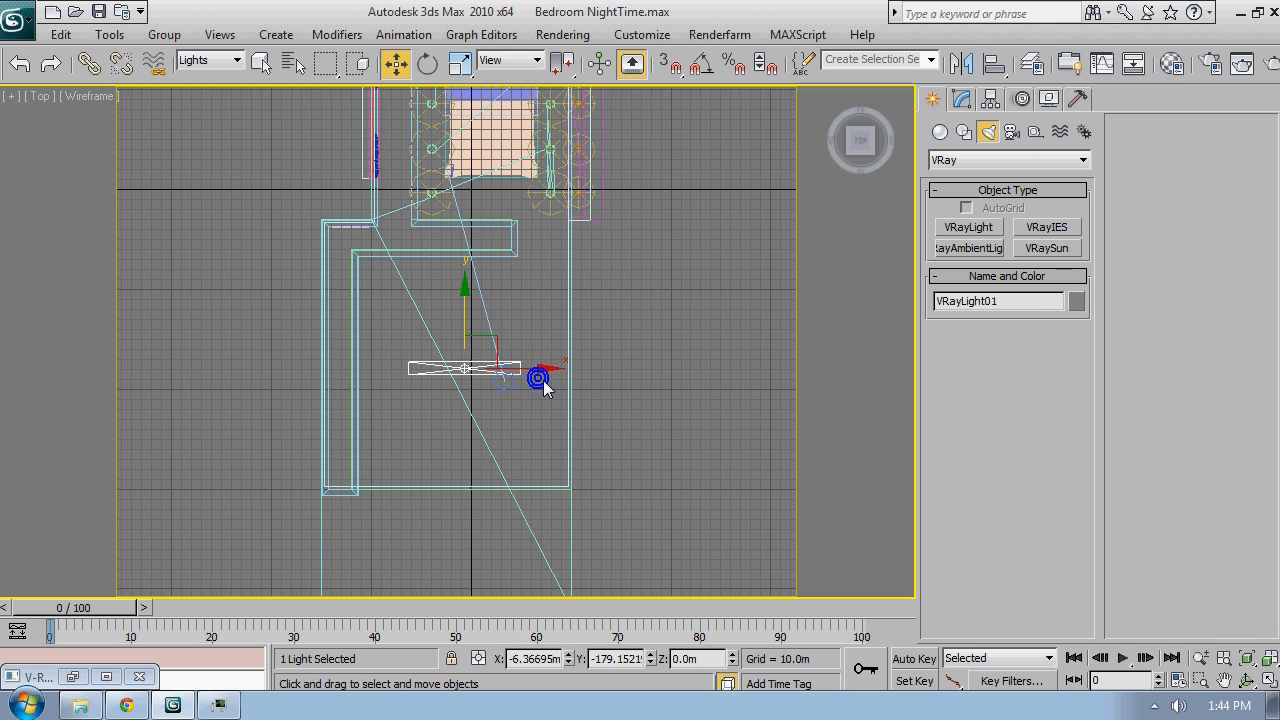
{"action": "key", "text": "p"}
{"action": "middle_click_drag", "start_coordinate": [543, 380], "coordinate": [576, 342], "text": "alt"}
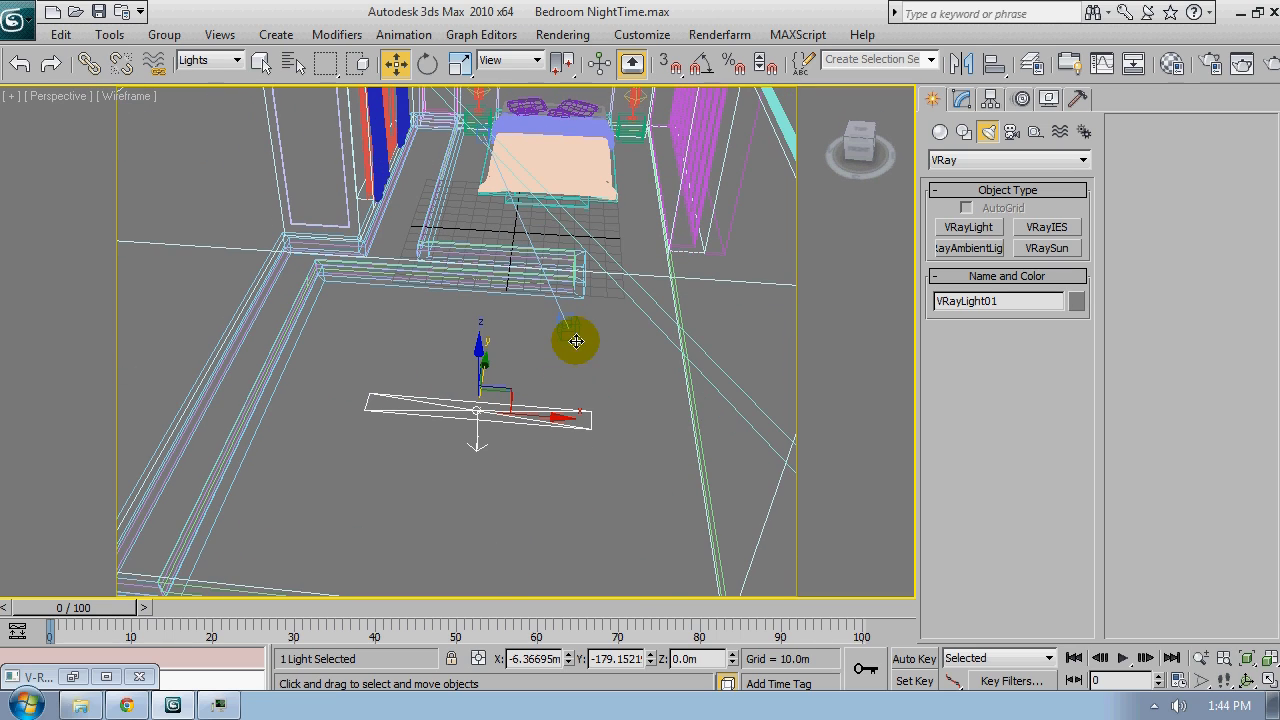
{"action": "middle_click_drag", "start_coordinate": [528, 378], "coordinate": [400, 291], "text": "alt"}
{"action": "scroll", "coordinate": [534, 370], "scroll_direction": "down", "scroll_amount": 5}
{"action": "left_click_drag", "start_coordinate": [443, 296], "coordinate": [443, 154]}
{"action": "key", "text": "f"}
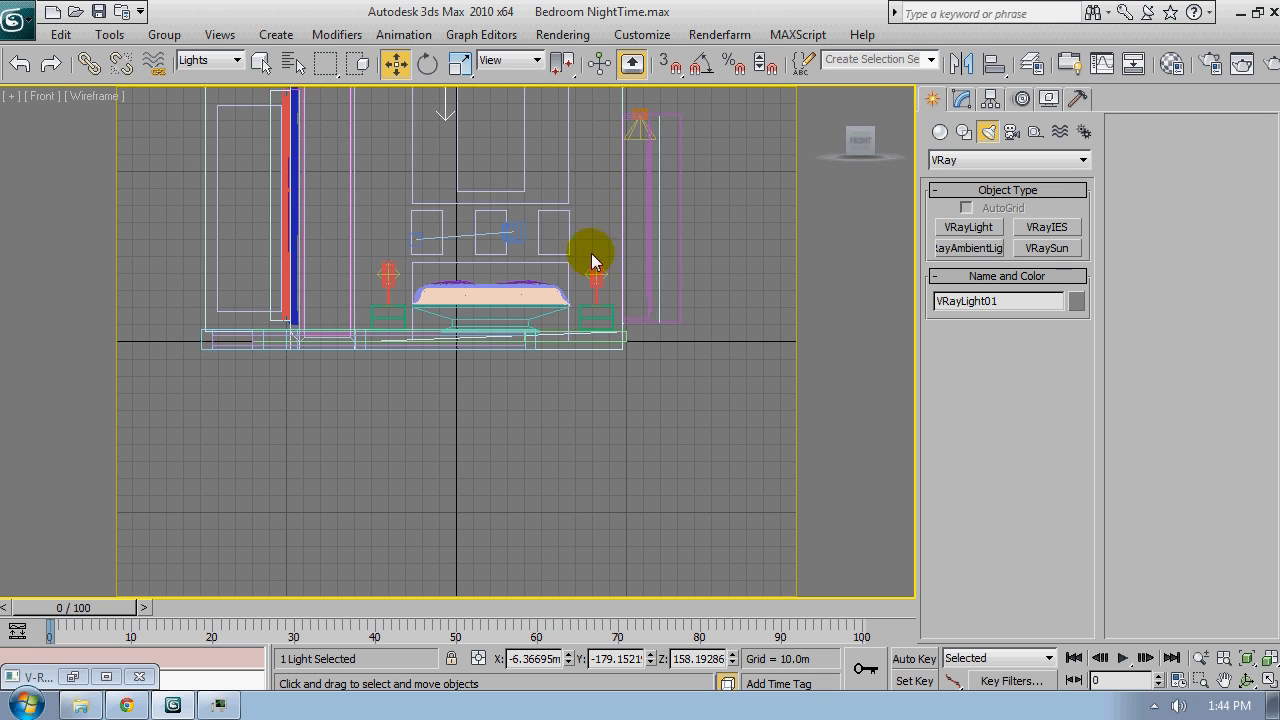
{"action": "key", "text": "z"}
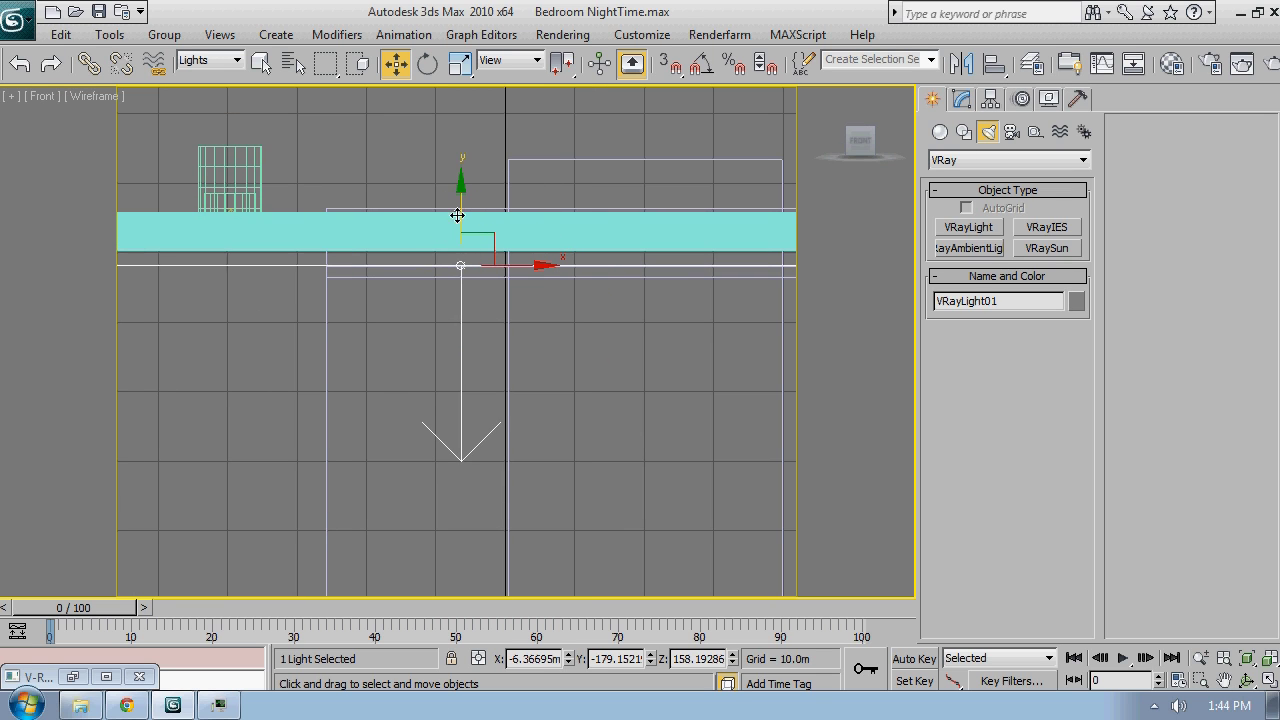
{"action": "left_click_drag", "start_coordinate": [457, 215], "coordinate": [456, 205]}
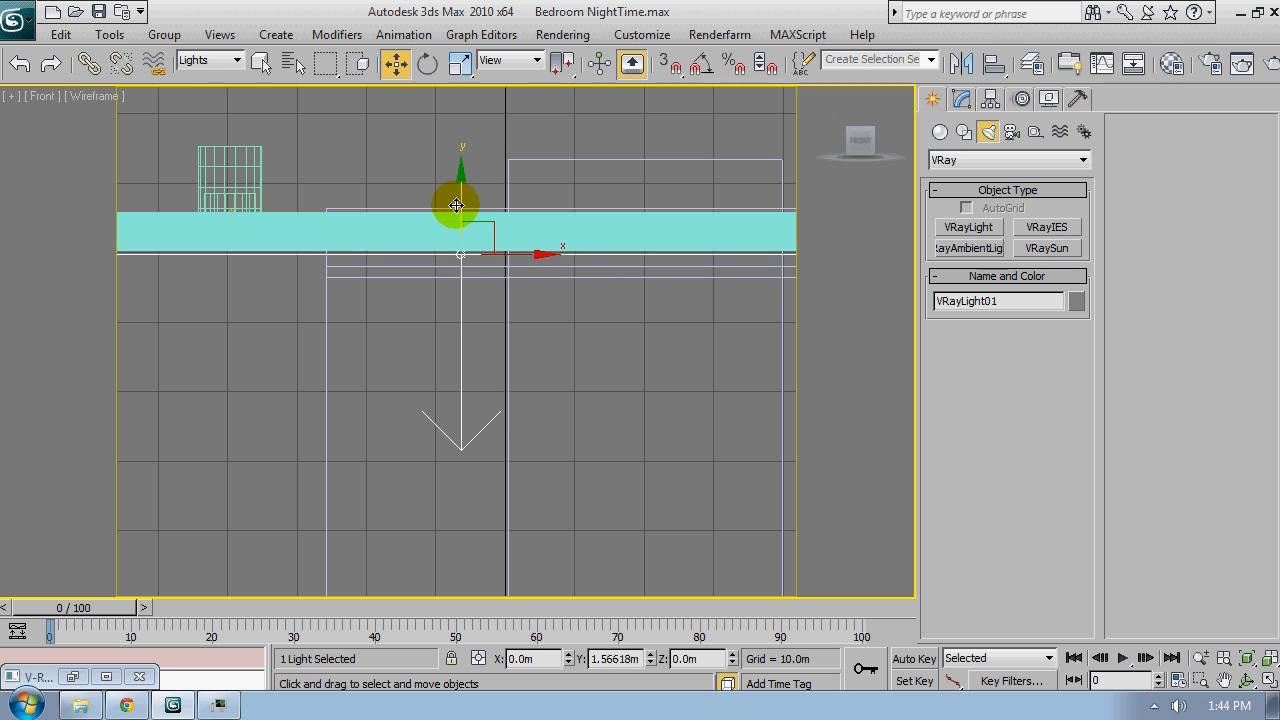
{"action": "scroll", "coordinate": [551, 237], "scroll_direction": "down", "scroll_amount": 2}
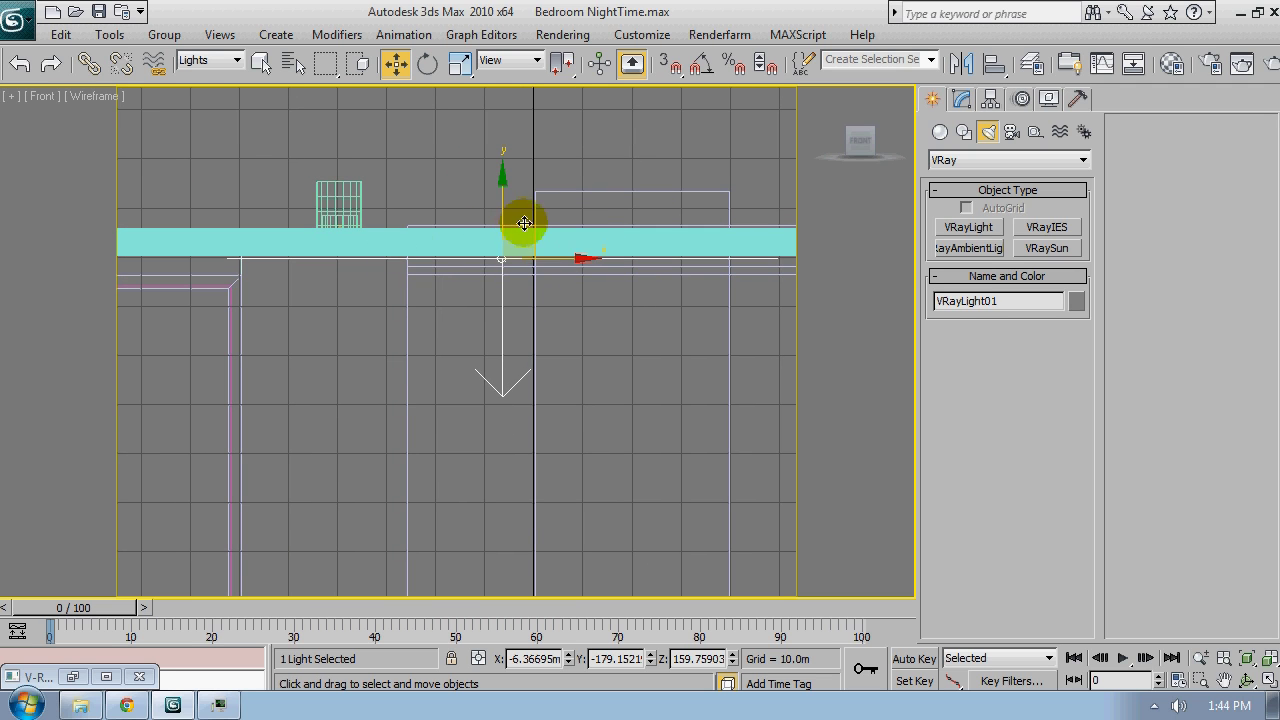
{"action": "middle_click_drag", "start_coordinate": [557, 343], "coordinate": [449, 403]}
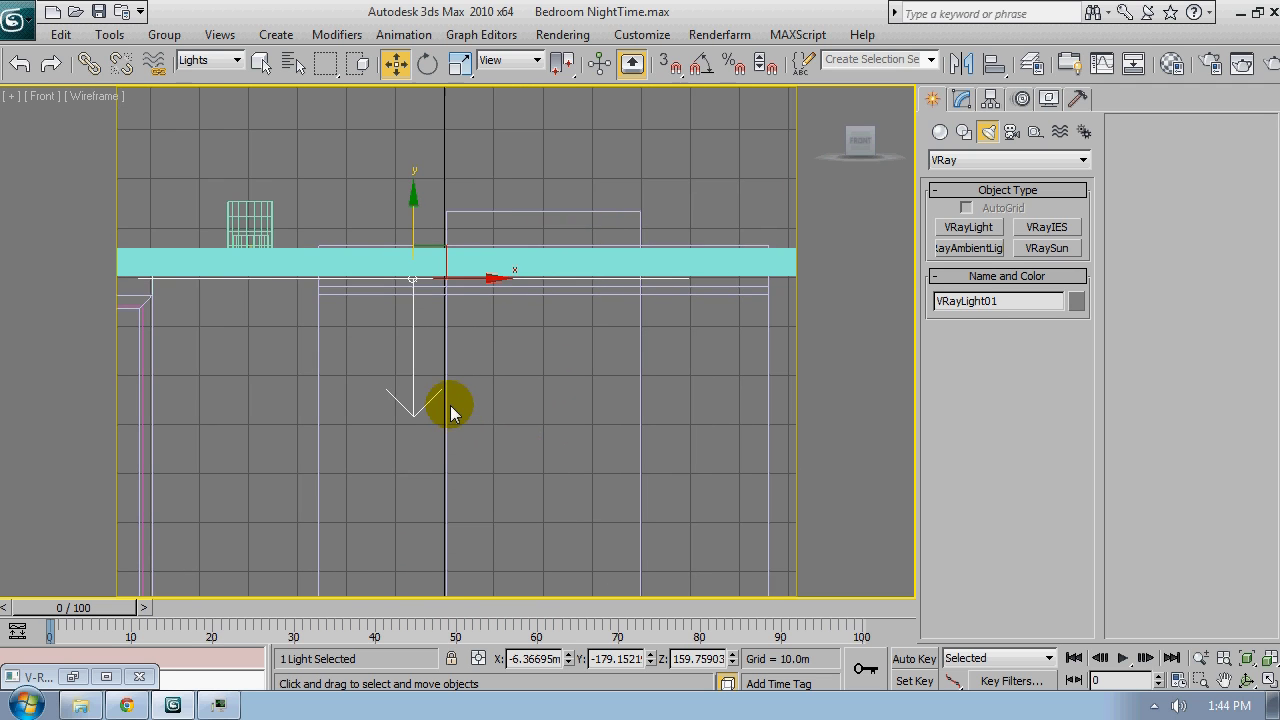
{"action": "key", "text": "c"}
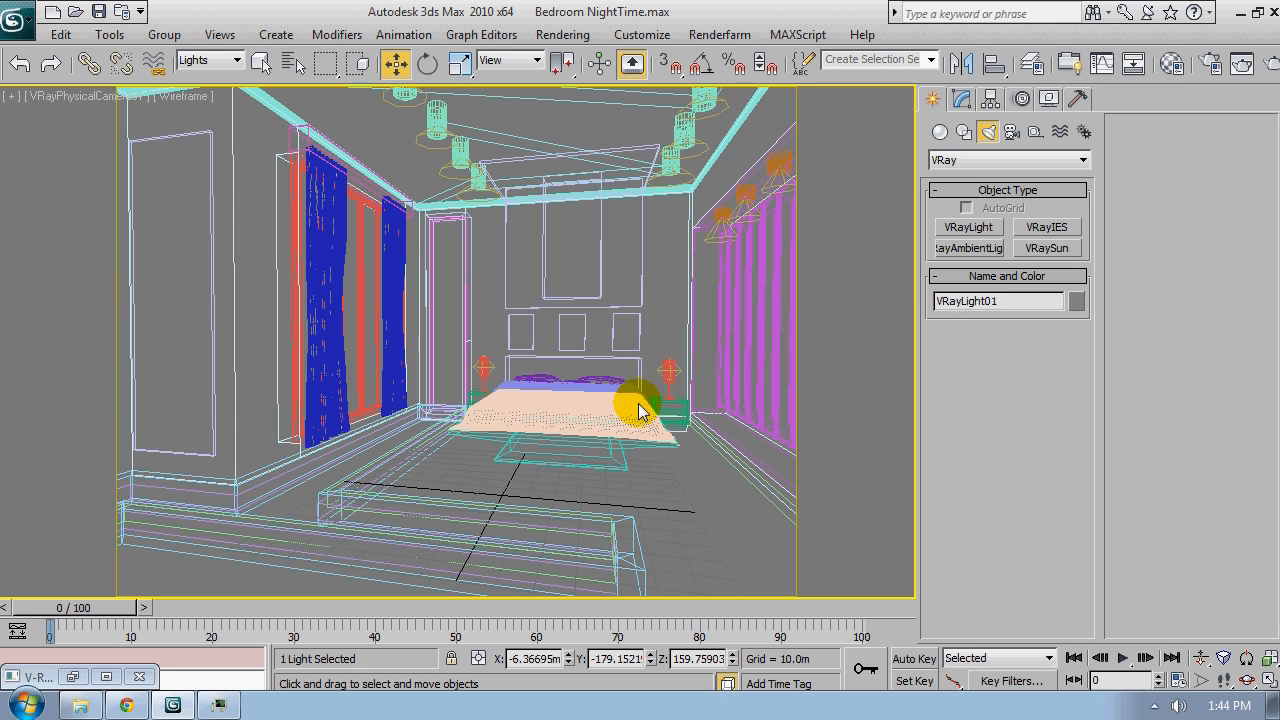
Shade the camera view with Smooth + Highlights and reopen the previous V-Ray render window
{"action": "key", "text": "F3"}
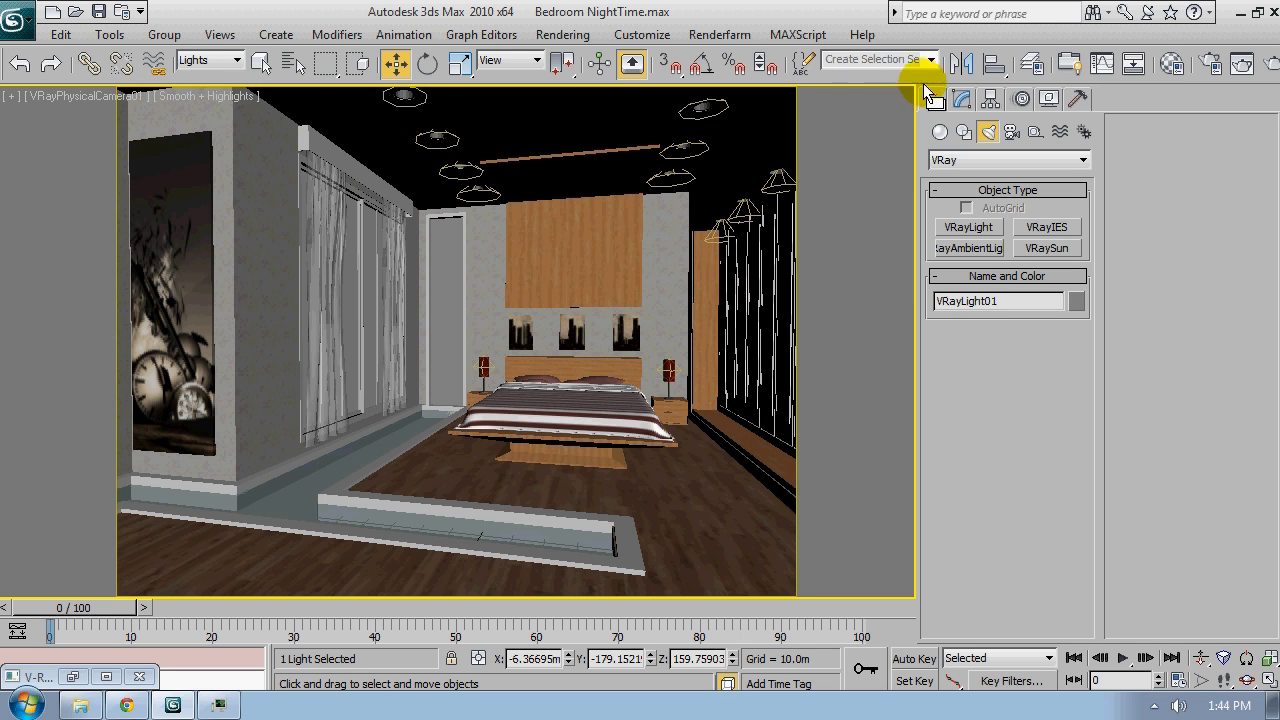
{"action": "left_click", "coordinate": [1241, 63]}
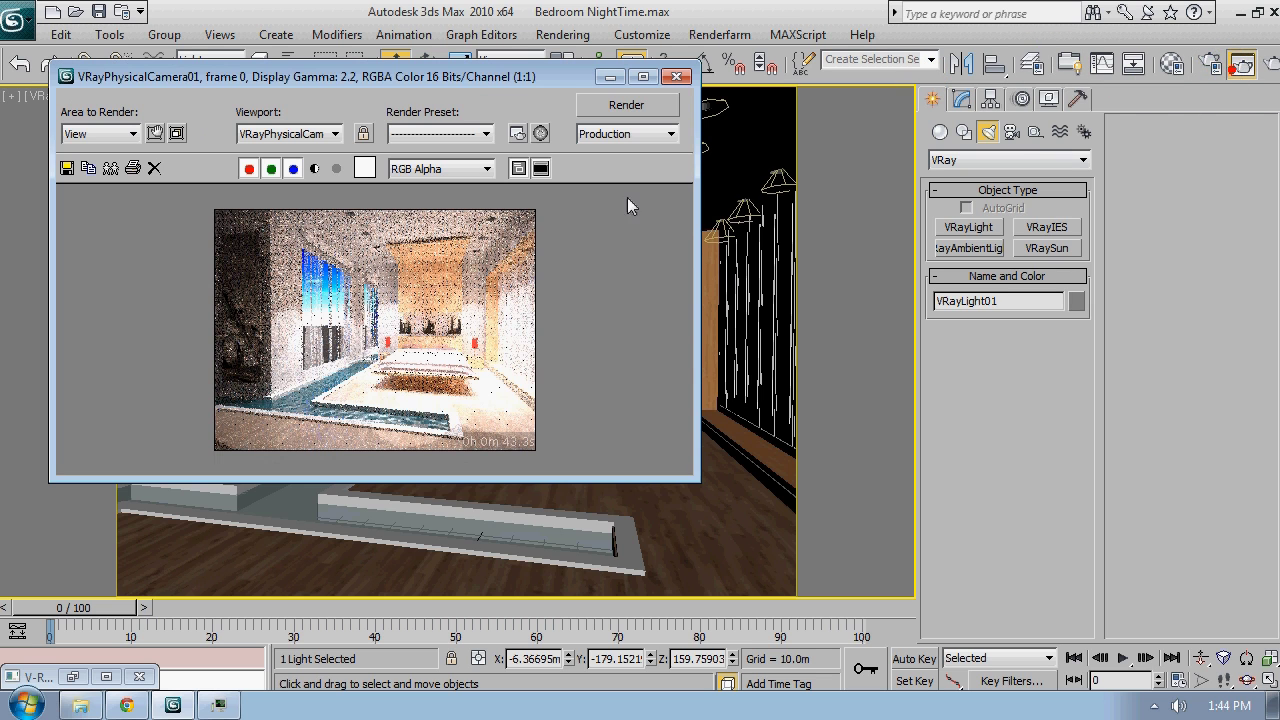
{"action": "left_click_drag", "start_coordinate": [437, 80], "coordinate": [597, 330]}
Select the Fspot01 ceiling spotlight and show its parameters in the Modify panel
{"action": "left_click", "coordinate": [487, 201]}
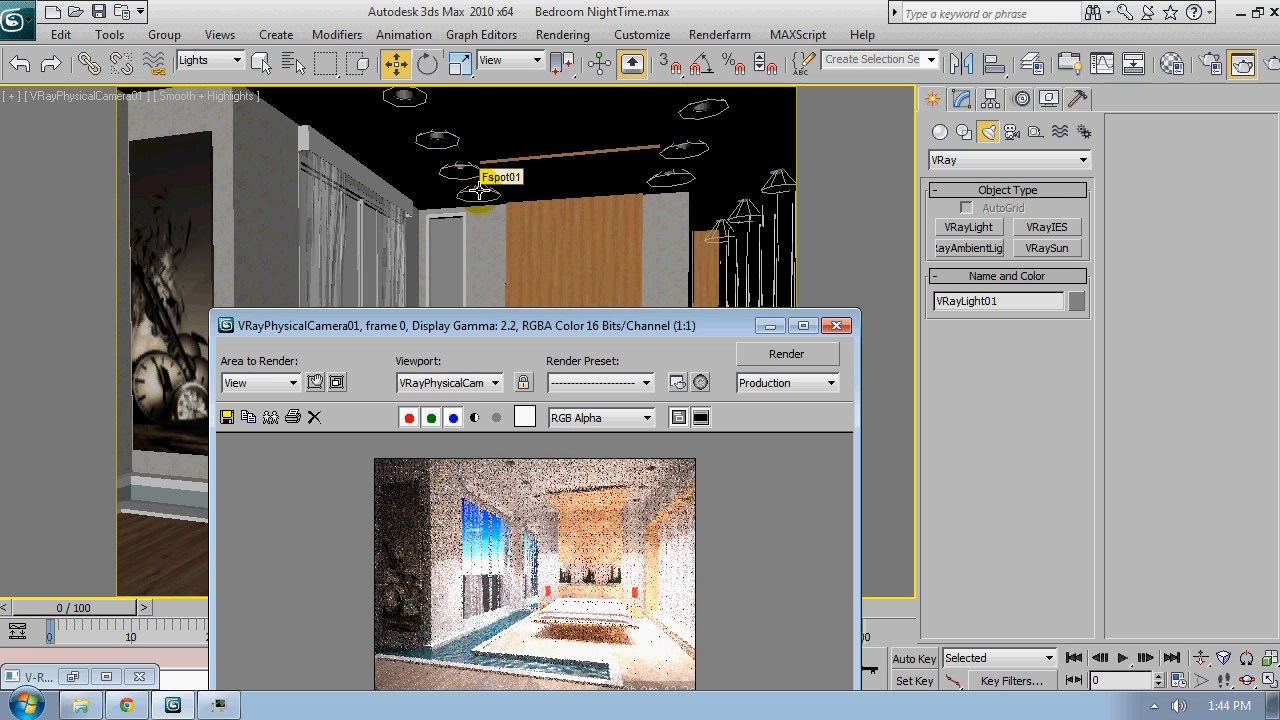
{"action": "left_click", "coordinate": [480, 192]}
{"action": "left_click_drag", "start_coordinate": [587, 333], "coordinate": [554, 314]}
{"action": "left_click", "coordinate": [961, 98]}
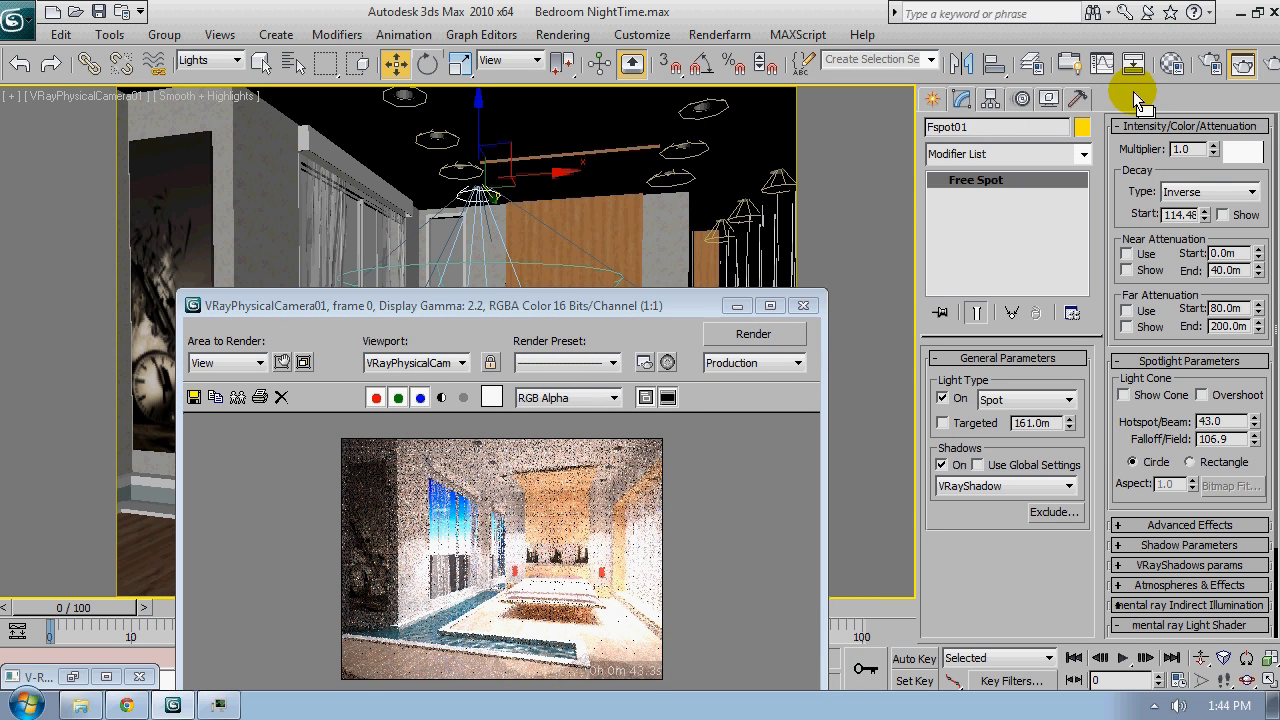
{"action": "left_click_drag", "start_coordinate": [576, 296], "coordinate": [619, 183]}
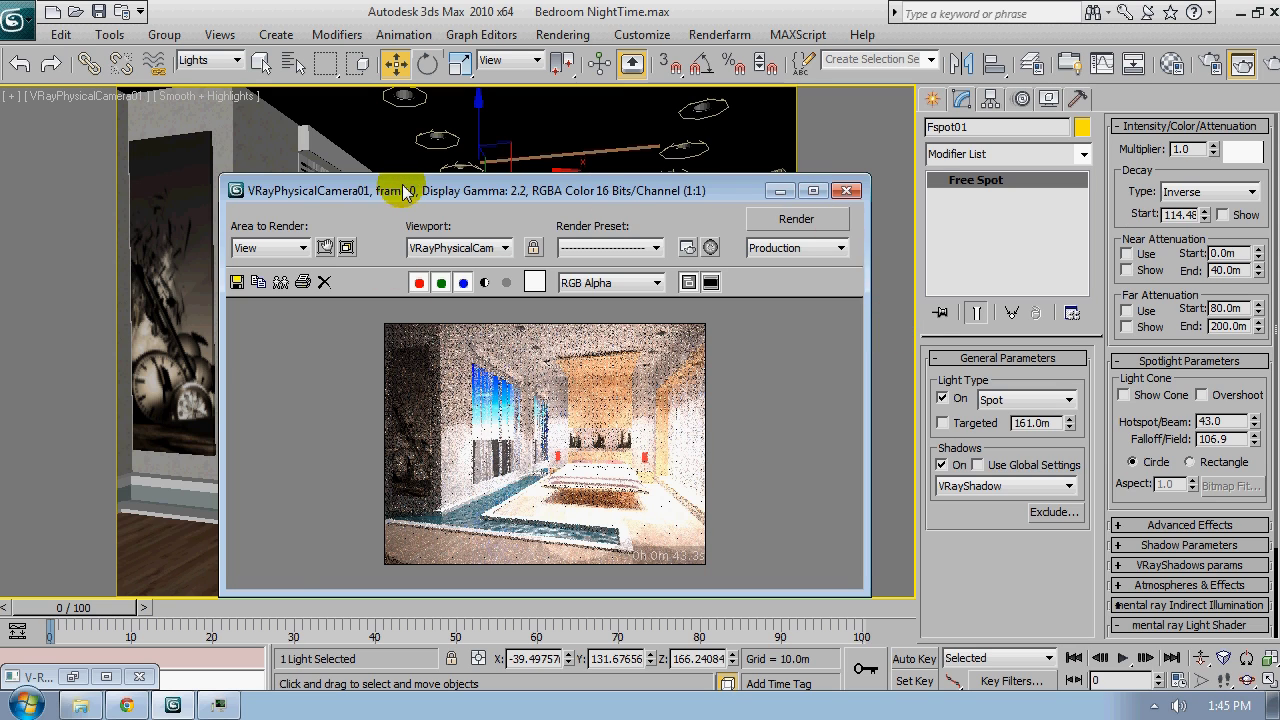
{"action": "left_click_drag", "start_coordinate": [405, 192], "coordinate": [732, 166]}
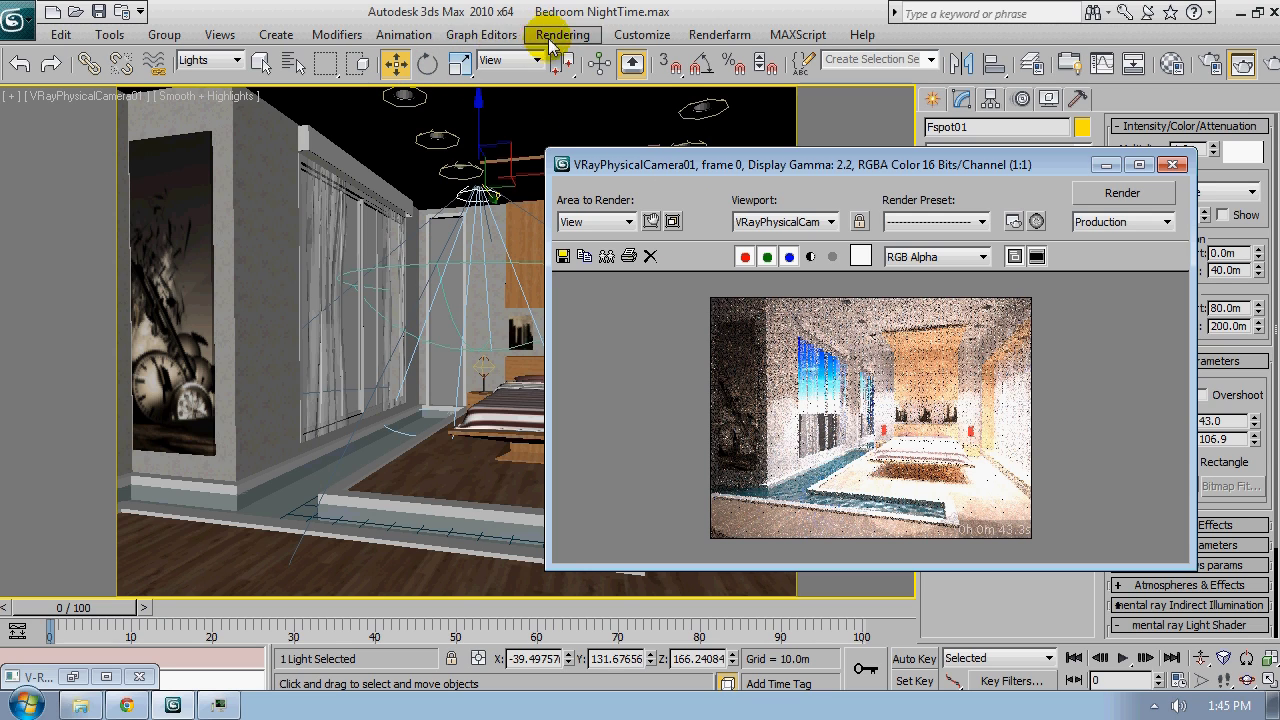
Turn off Gamma/LUT correction in the Preferences Gamma and LUT settings
{"action": "left_click", "coordinate": [634, 34]}
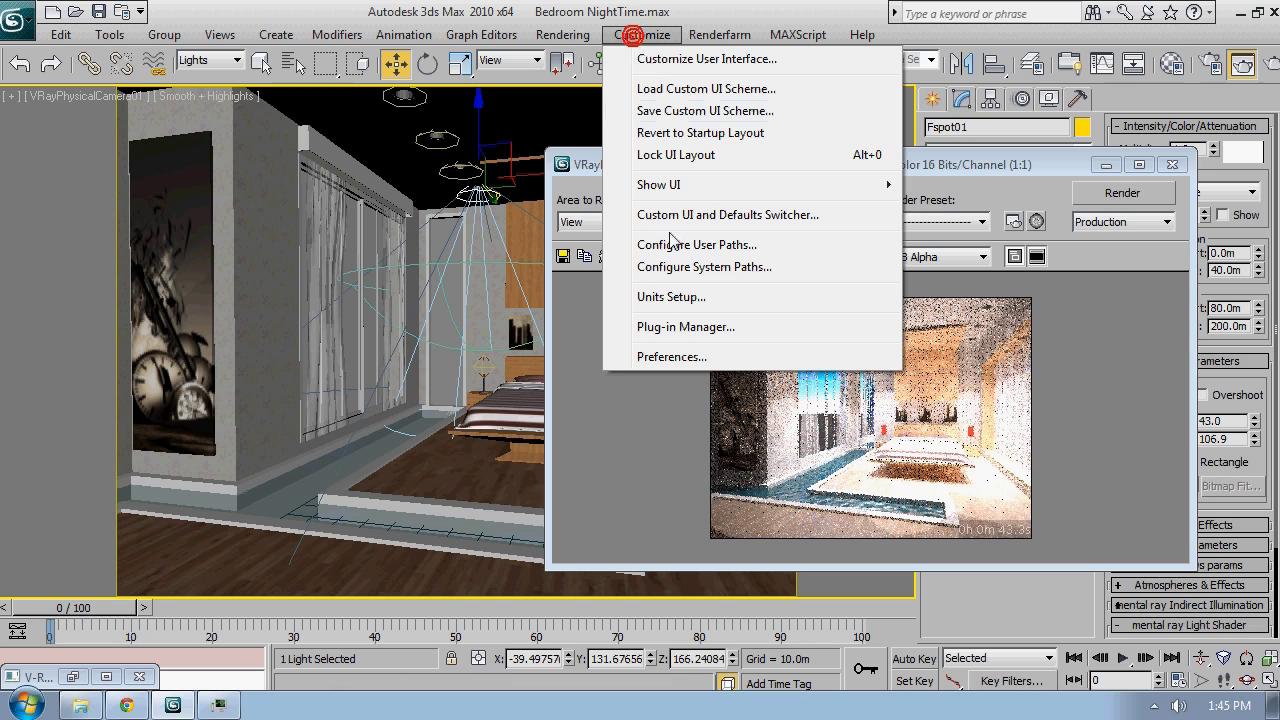
{"action": "left_click", "coordinate": [672, 356]}
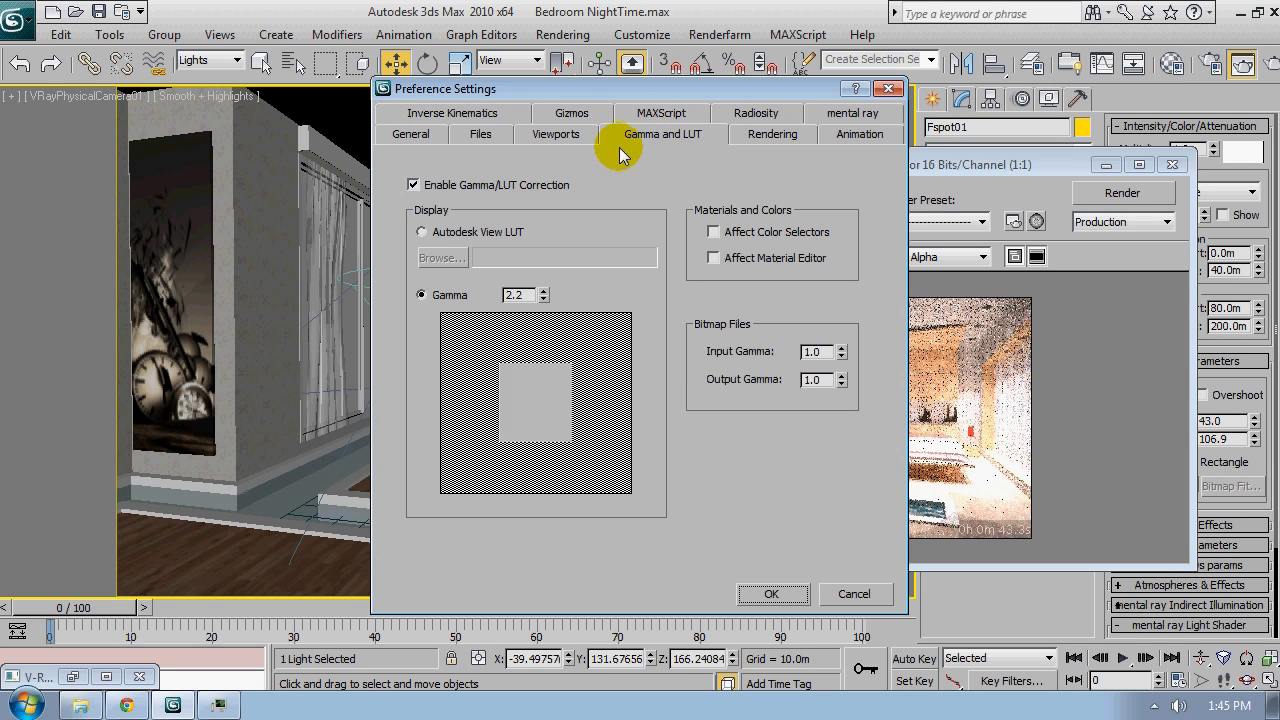
{"action": "left_click", "coordinate": [436, 188]}
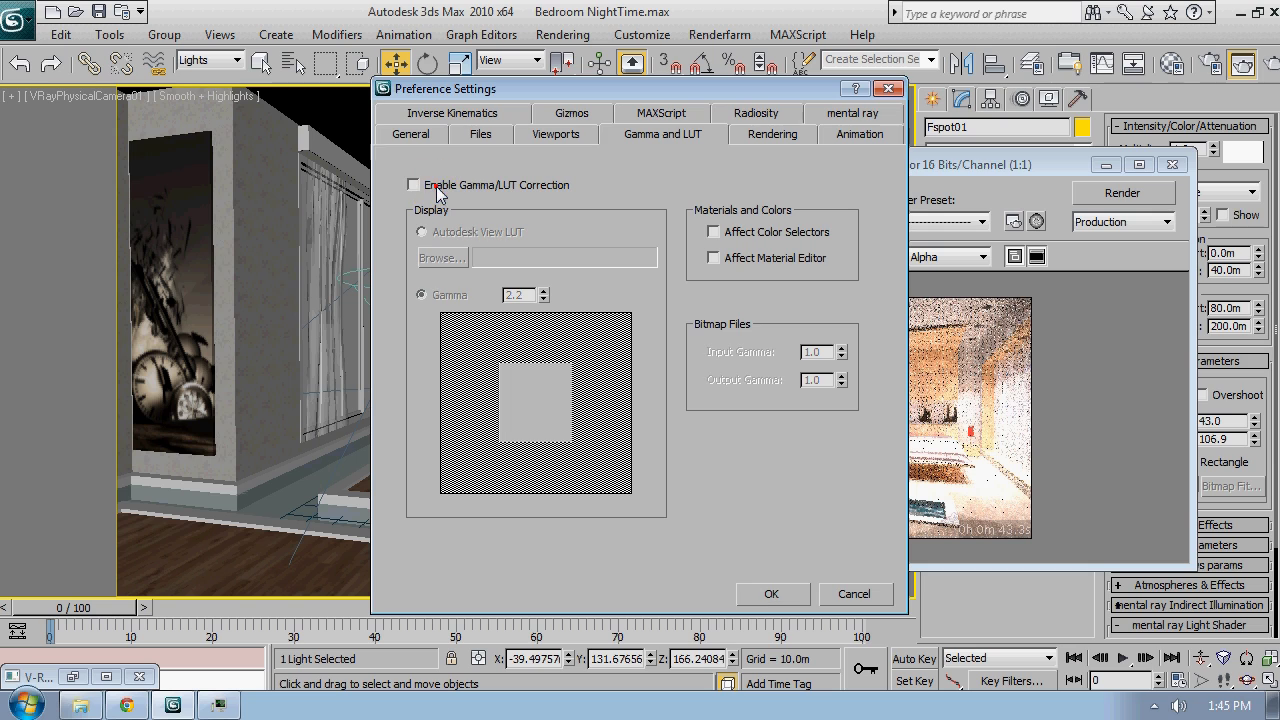
{"action": "left_click", "coordinate": [787, 596]}
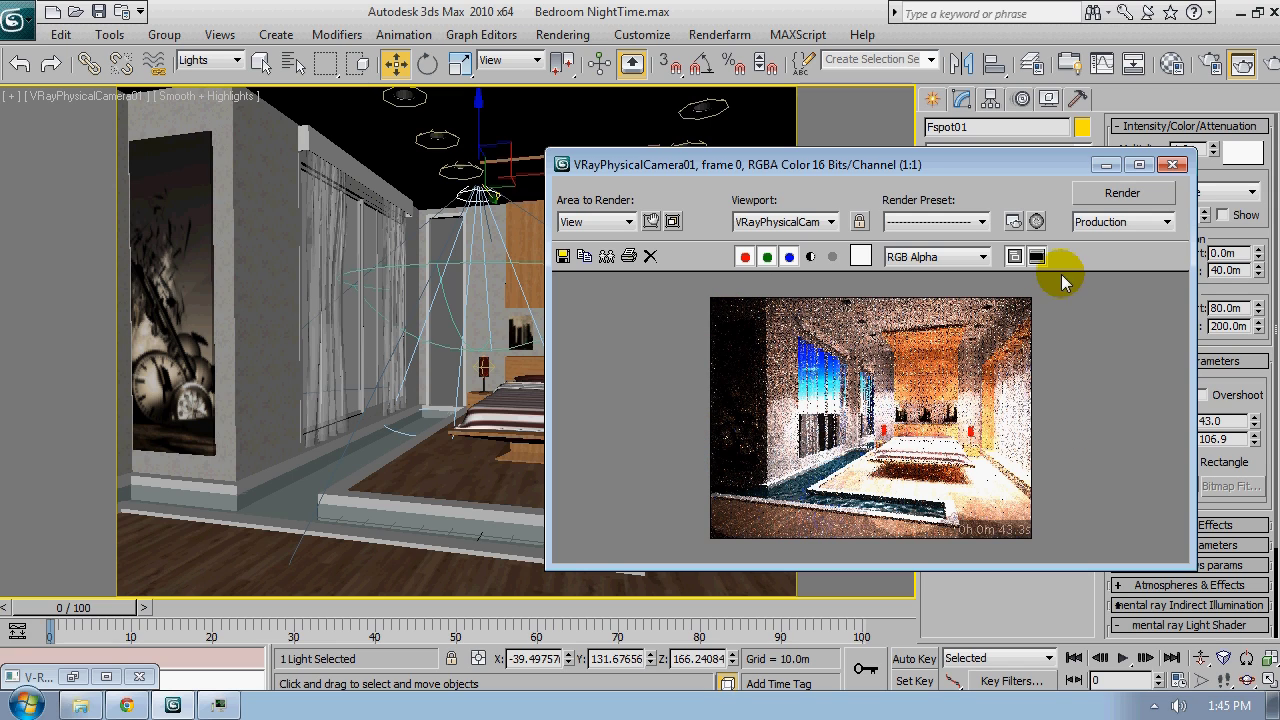
Re-enable Gamma/LUT correction with a display gamma of 1.6
{"action": "left_click", "coordinate": [630, 45]}
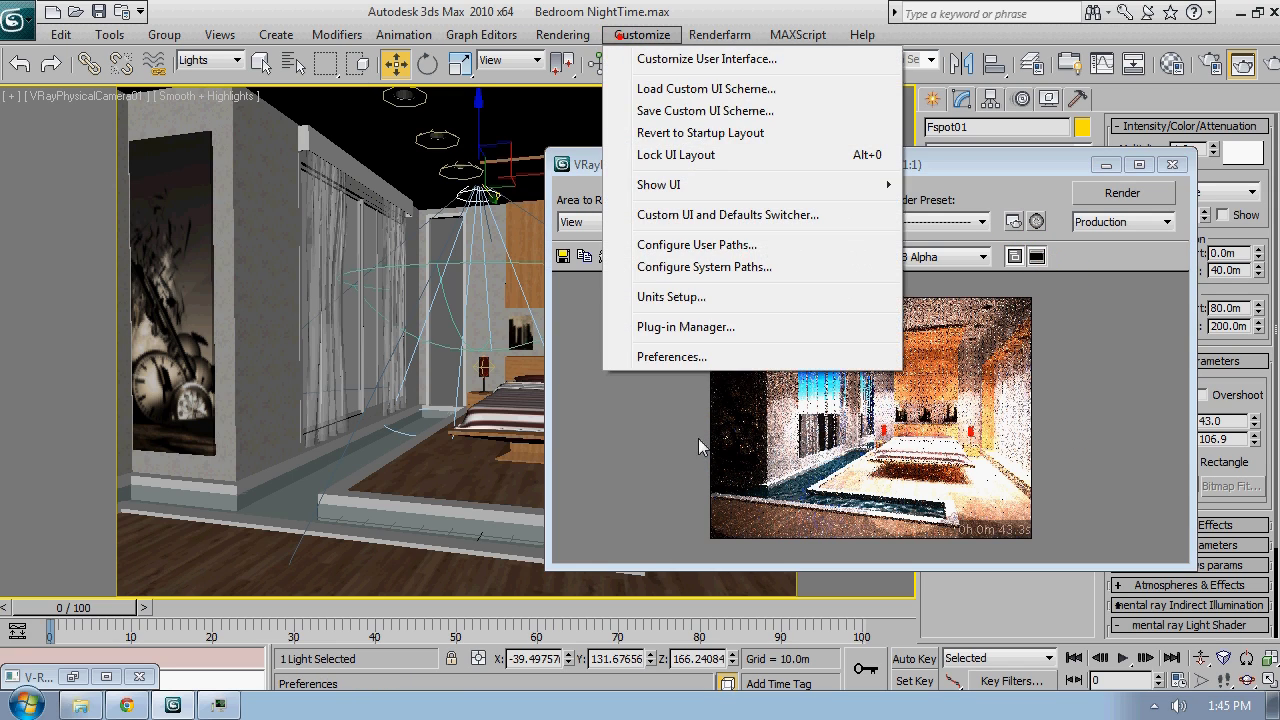
{"action": "left_click", "coordinate": [712, 359]}
{"action": "left_click", "coordinate": [462, 182]}
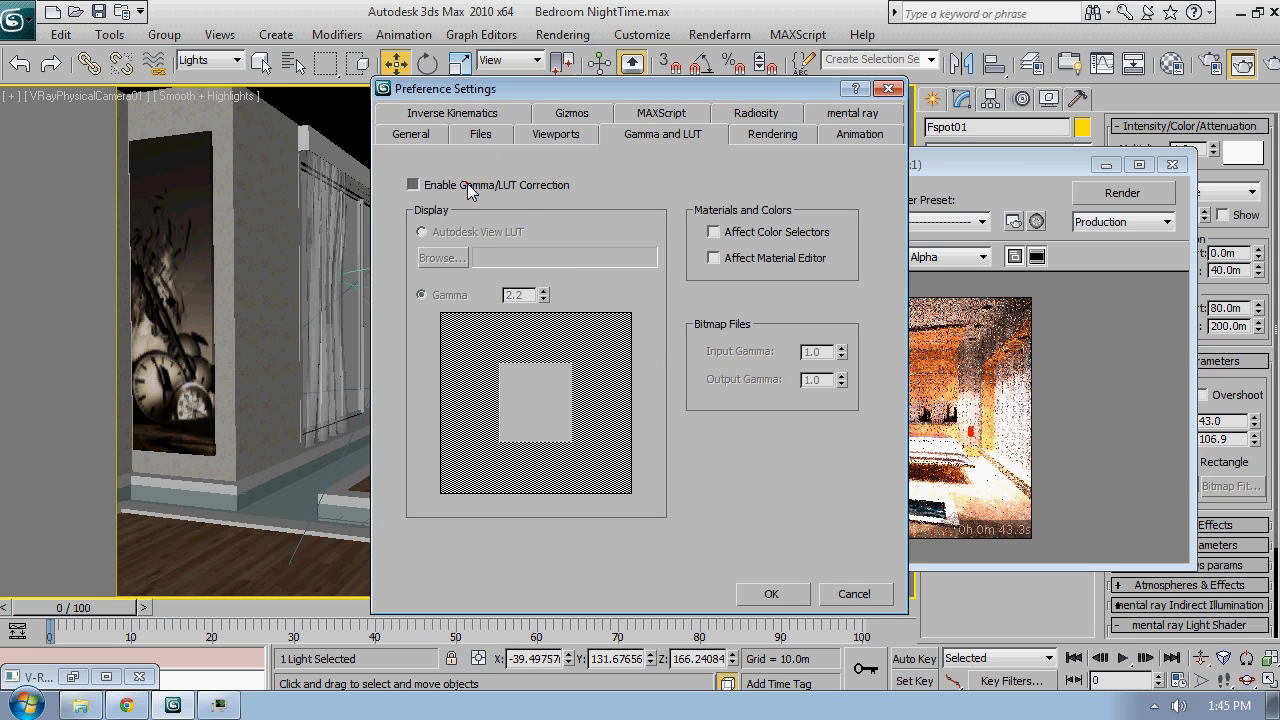
{"action": "left_click", "coordinate": [518, 294]}
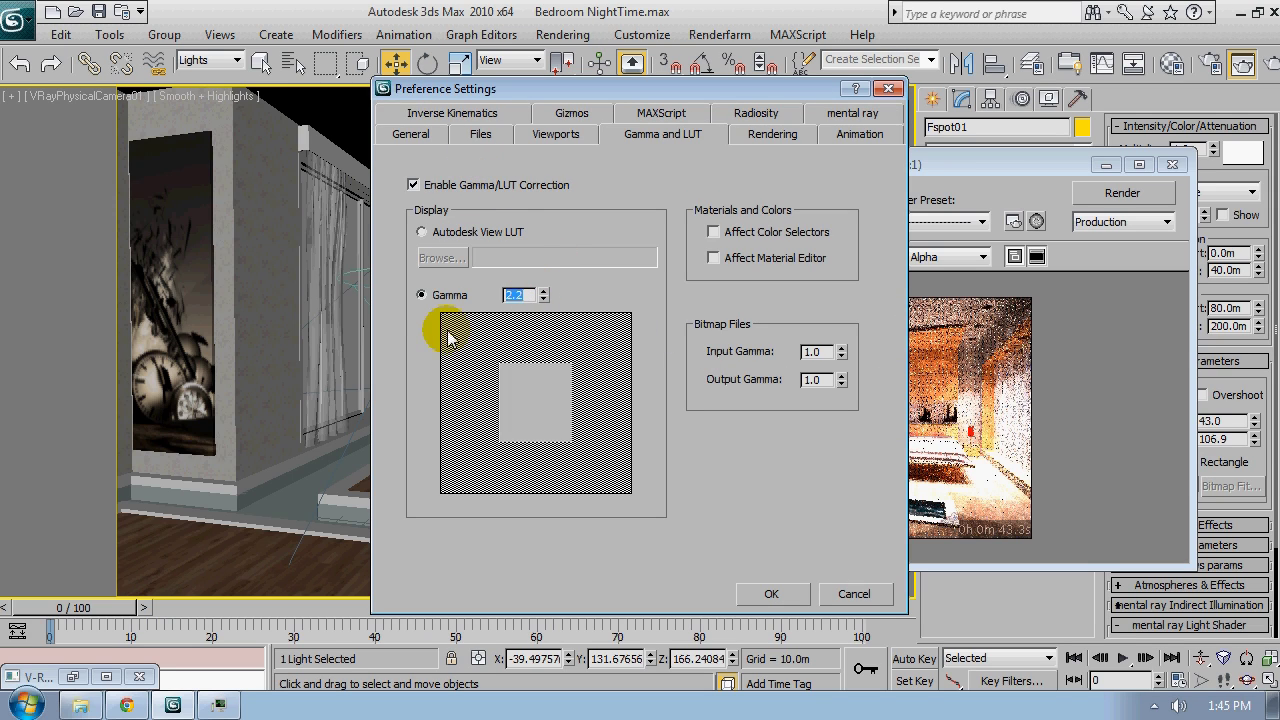
{"action": "type", "text": "1.0"}
{"action": "key", "text": "BackSpace"}
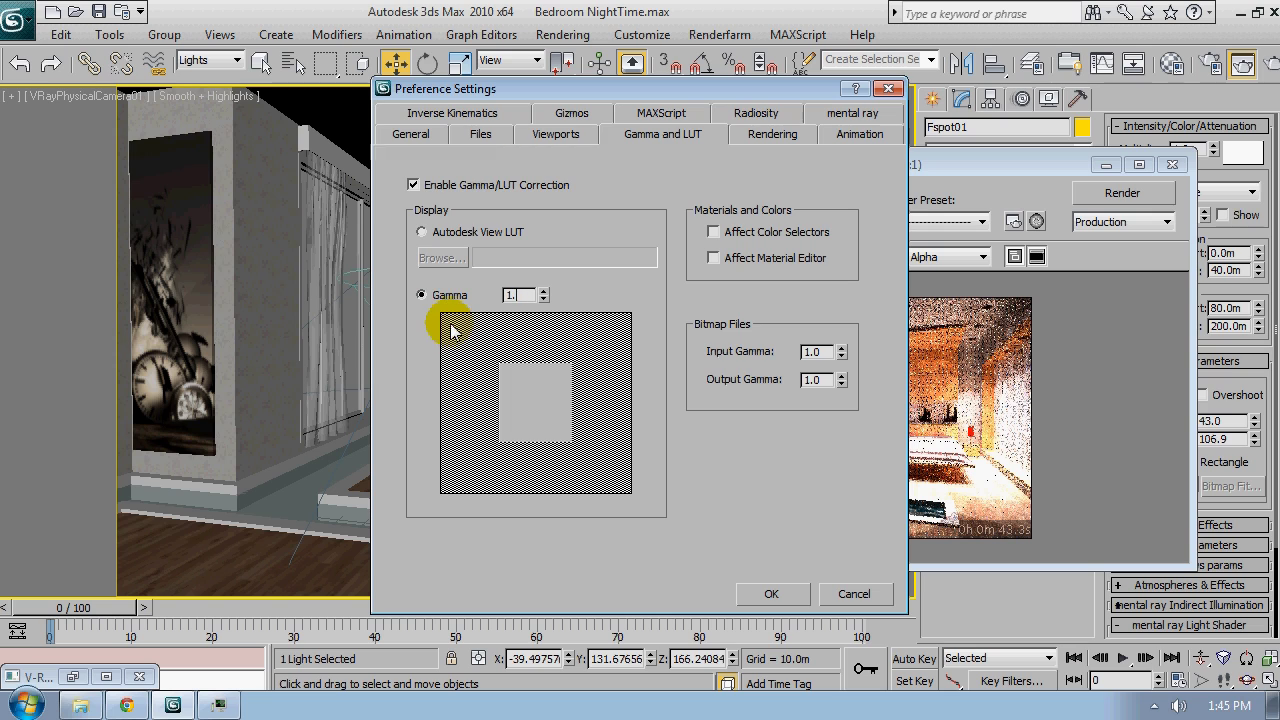
{"action": "type", "text": "6"}
{"action": "key", "text": "Return"}
{"action": "left_click", "coordinate": [771, 594]}
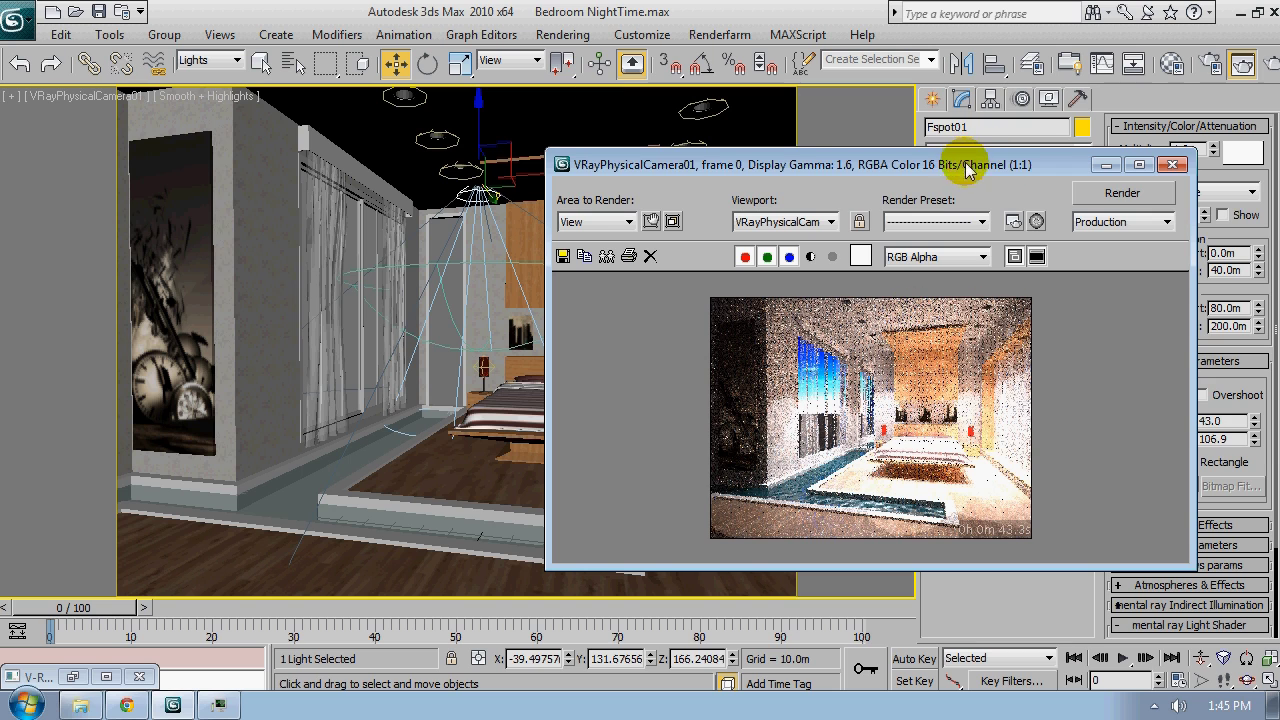
Lower the decay start distance of spotlights Fspot01 and Fspot09
{"action": "left_click_drag", "start_coordinate": [964, 163], "coordinate": [612, 308]}
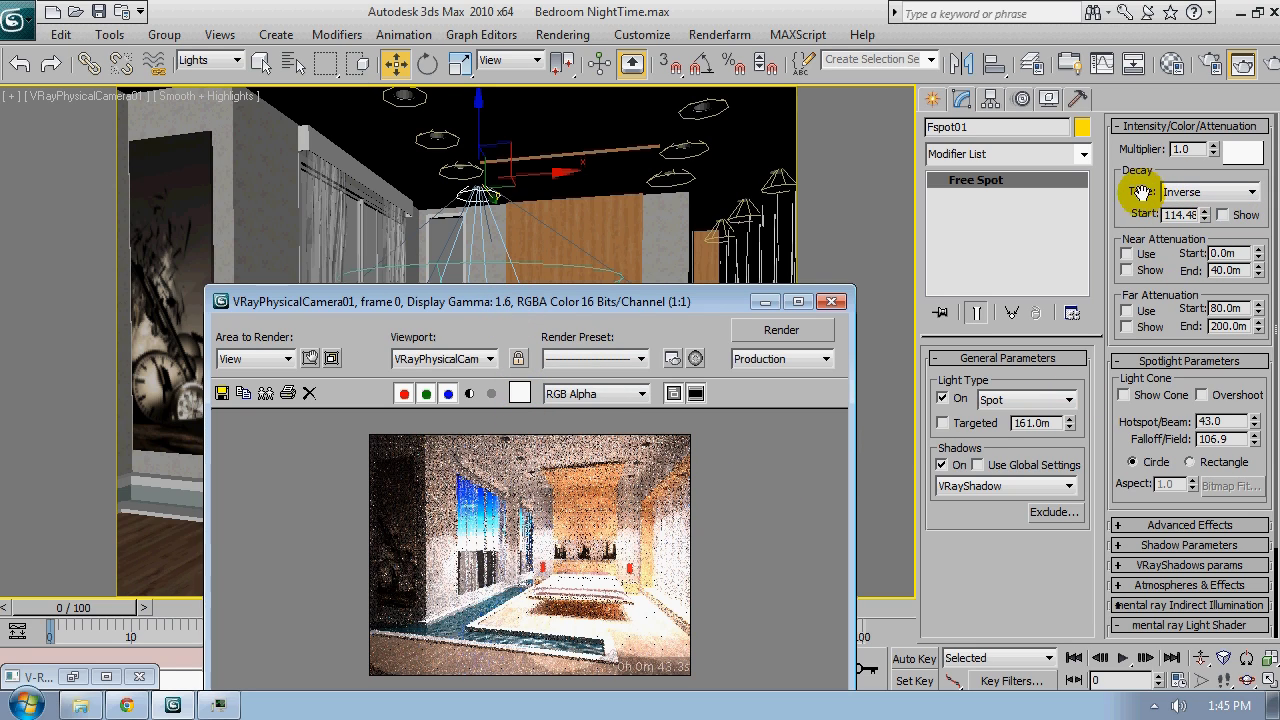
{"action": "left_click_drag", "start_coordinate": [1203, 219], "coordinate": [1211, 271]}
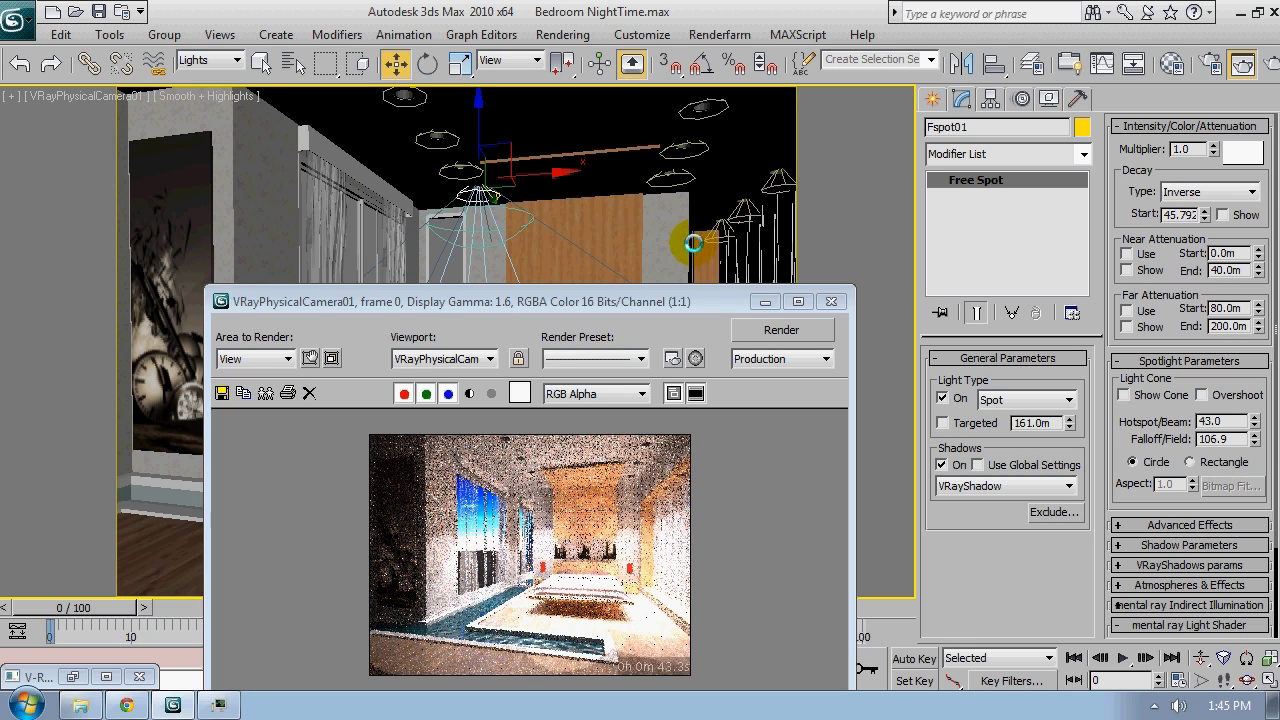
{"action": "left_click", "coordinate": [667, 301]}
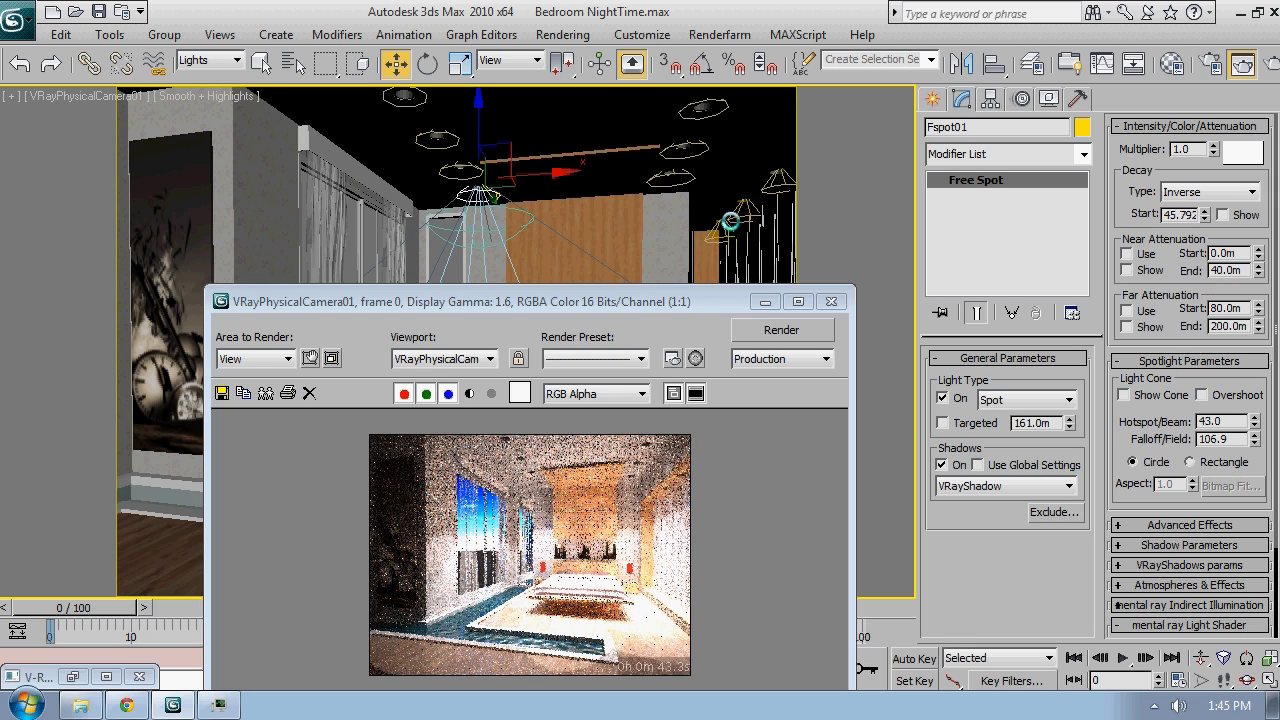
{"action": "left_click", "coordinate": [729, 234]}
{"action": "left_click_drag", "start_coordinate": [680, 301], "coordinate": [462, 215]}
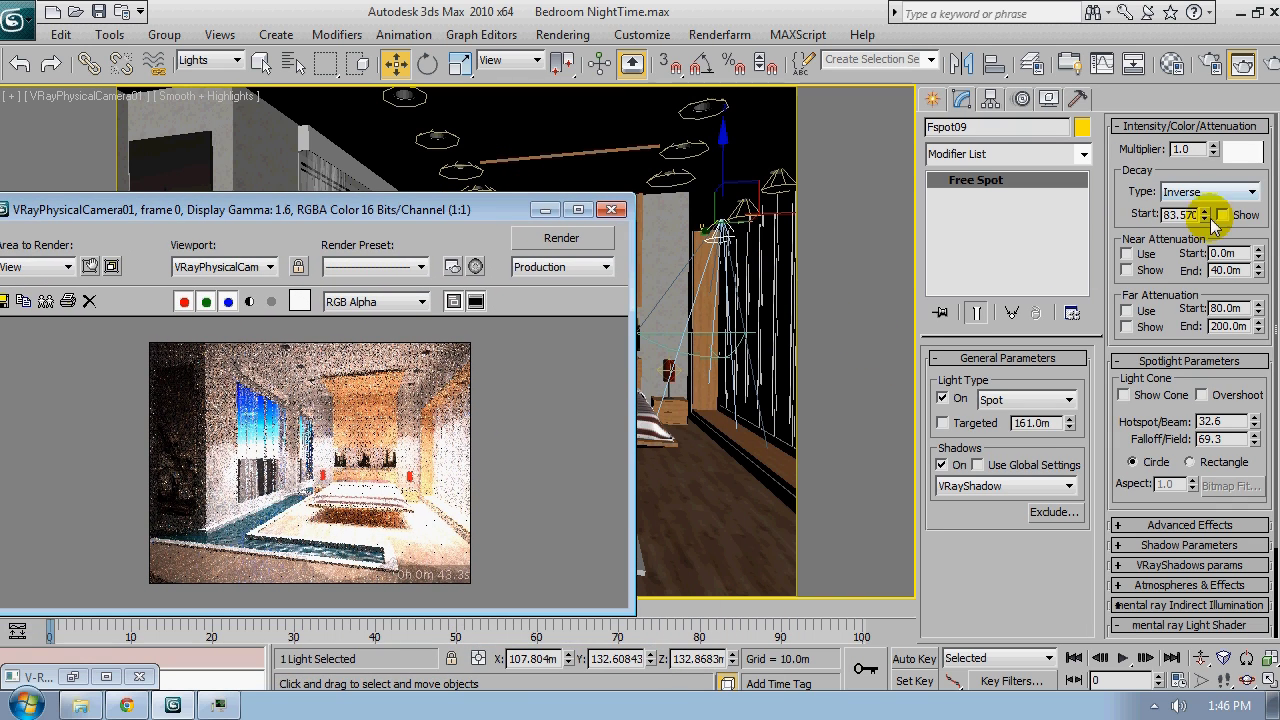
{"action": "left_click_drag", "start_coordinate": [1204, 214], "coordinate": [1211, 260]}
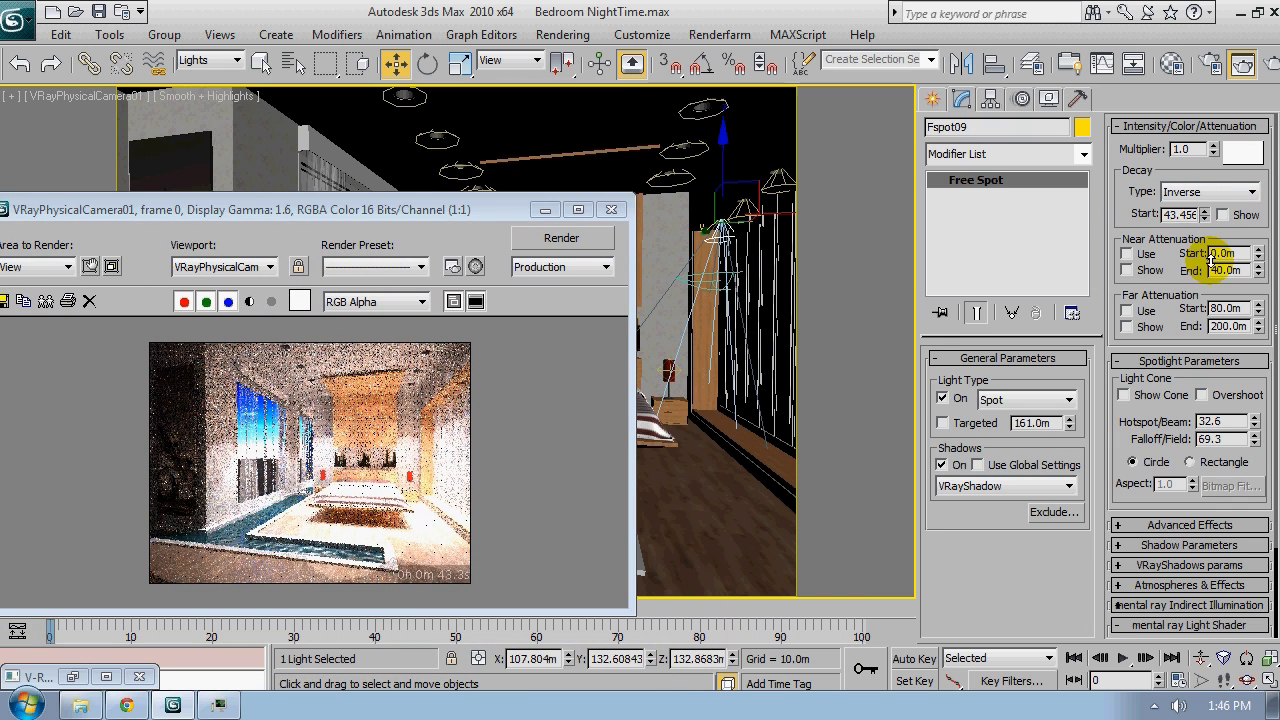
Render the camera view again and close the finished render preview
{"action": "left_click_drag", "start_coordinate": [332, 204], "coordinate": [552, 162]}
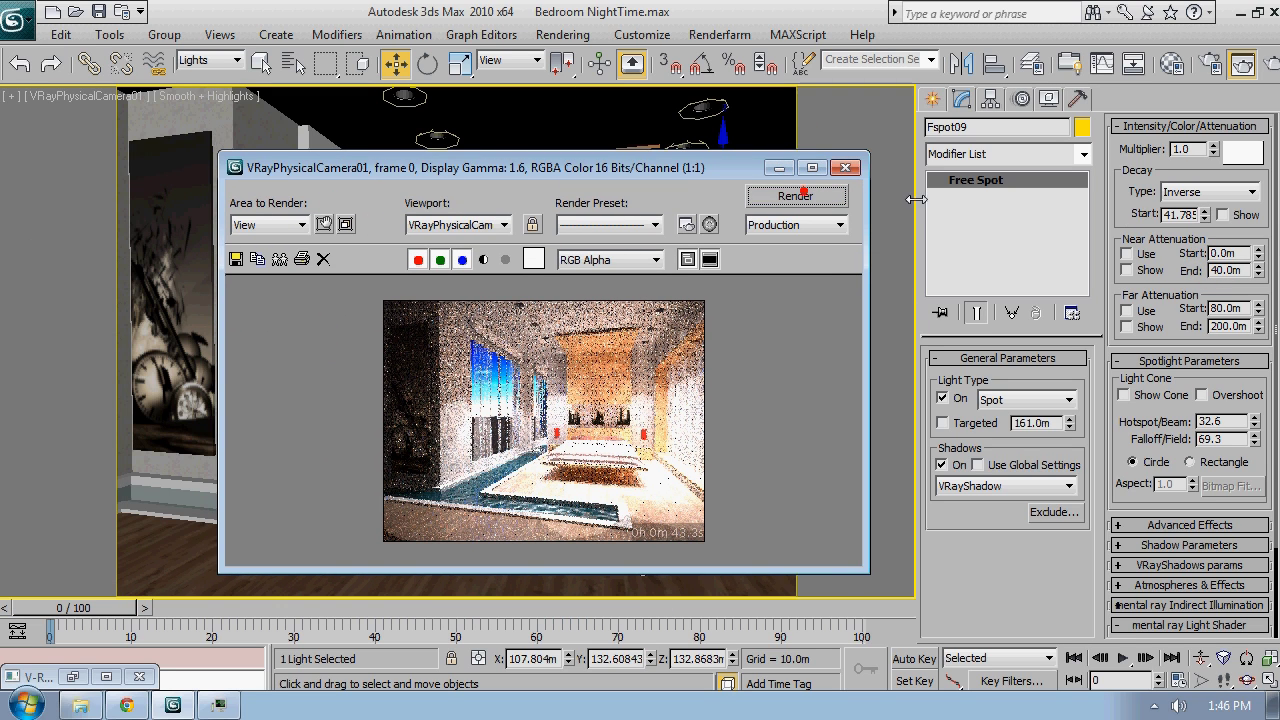
{"action": "left_click", "coordinate": [808, 195]}
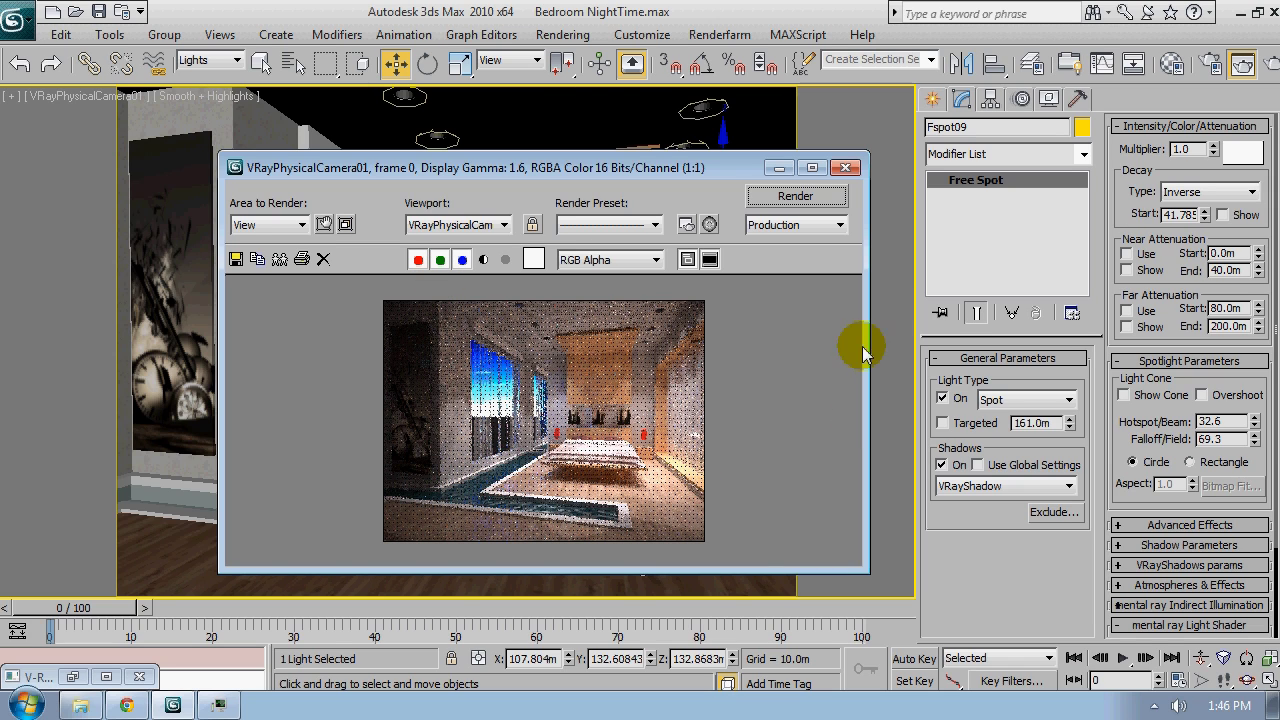
{"action": "left_click", "coordinate": [845, 167]}
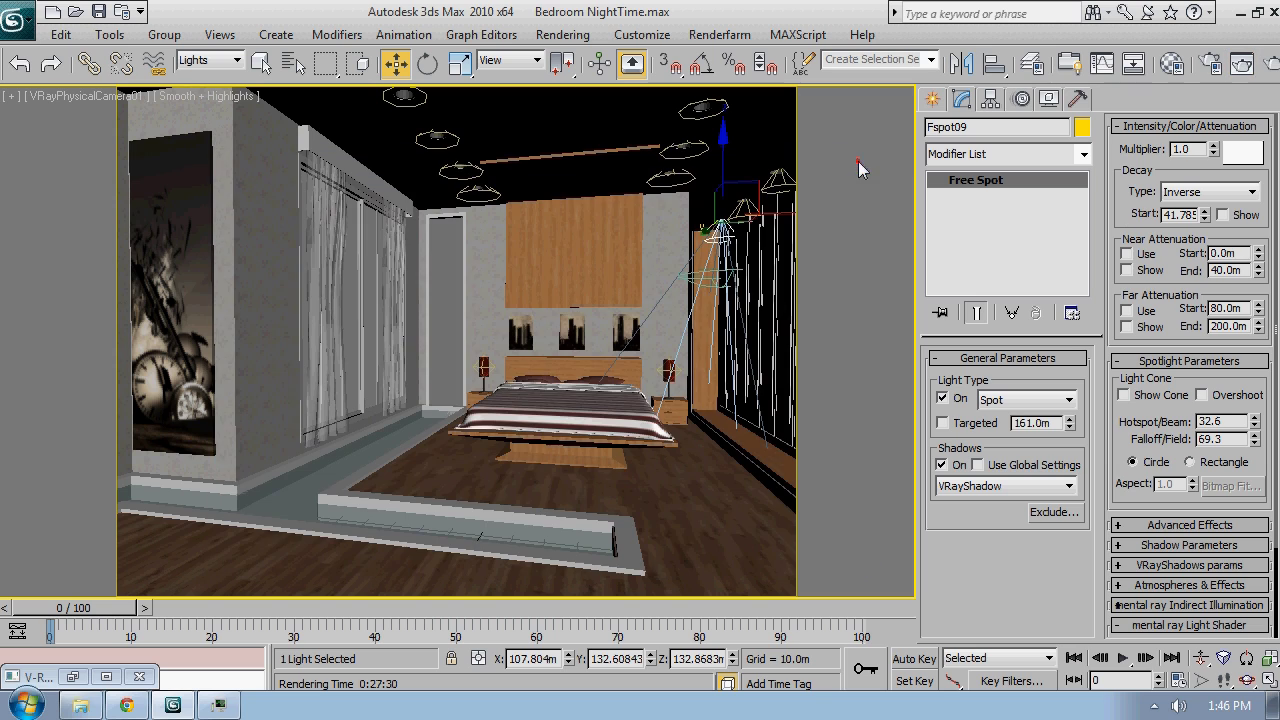
Set the ceiling VRayLight01's multiplier to 30.0 and return to the physical camera view
{"action": "key", "text": "p"}
{"action": "scroll", "coordinate": [517, 430], "scroll_direction": "down", "scroll_amount": 6}
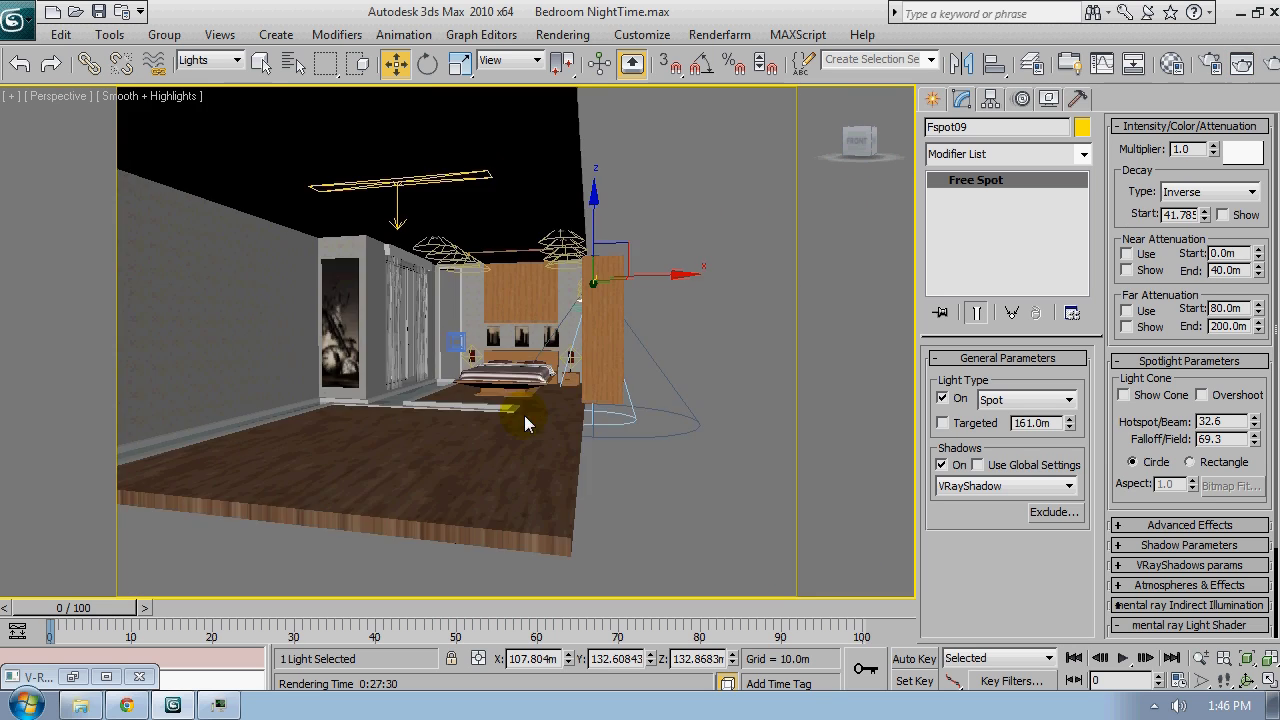
{"action": "left_click", "coordinate": [466, 263]}
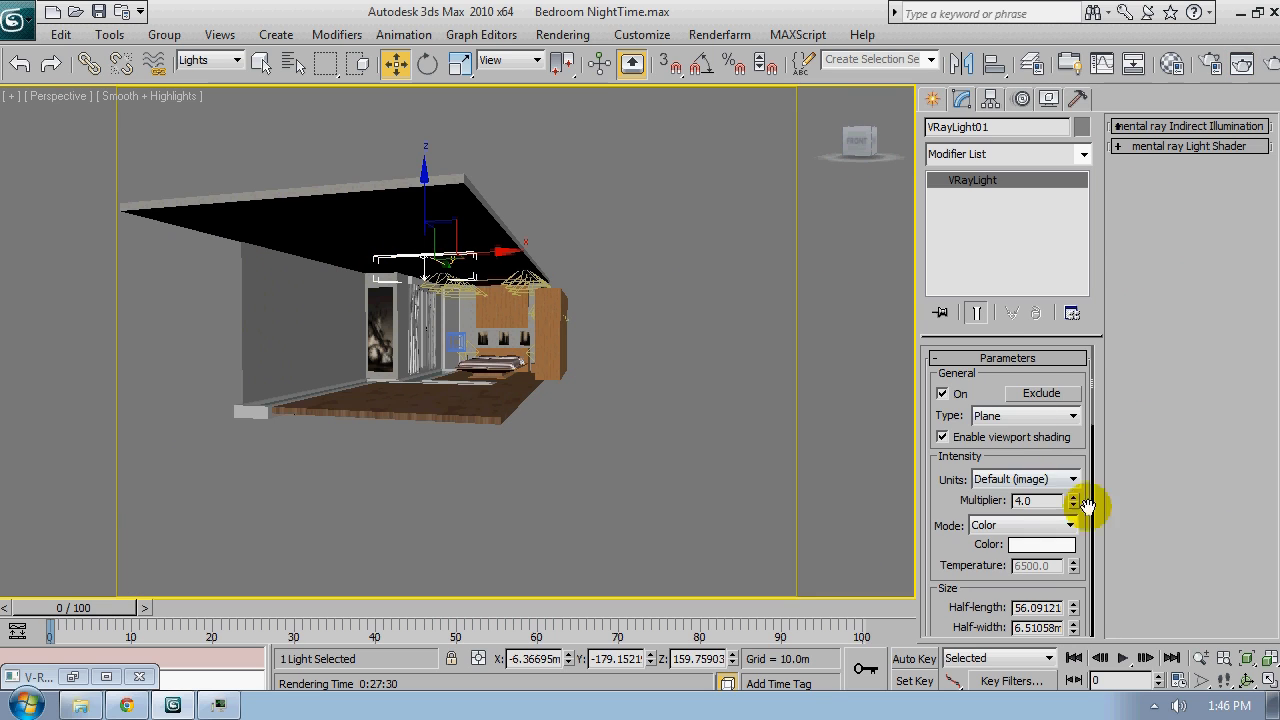
{"action": "double_click", "coordinate": [1040, 500]}
{"action": "type", "text": "3"}
{"action": "key", "text": "Return"}
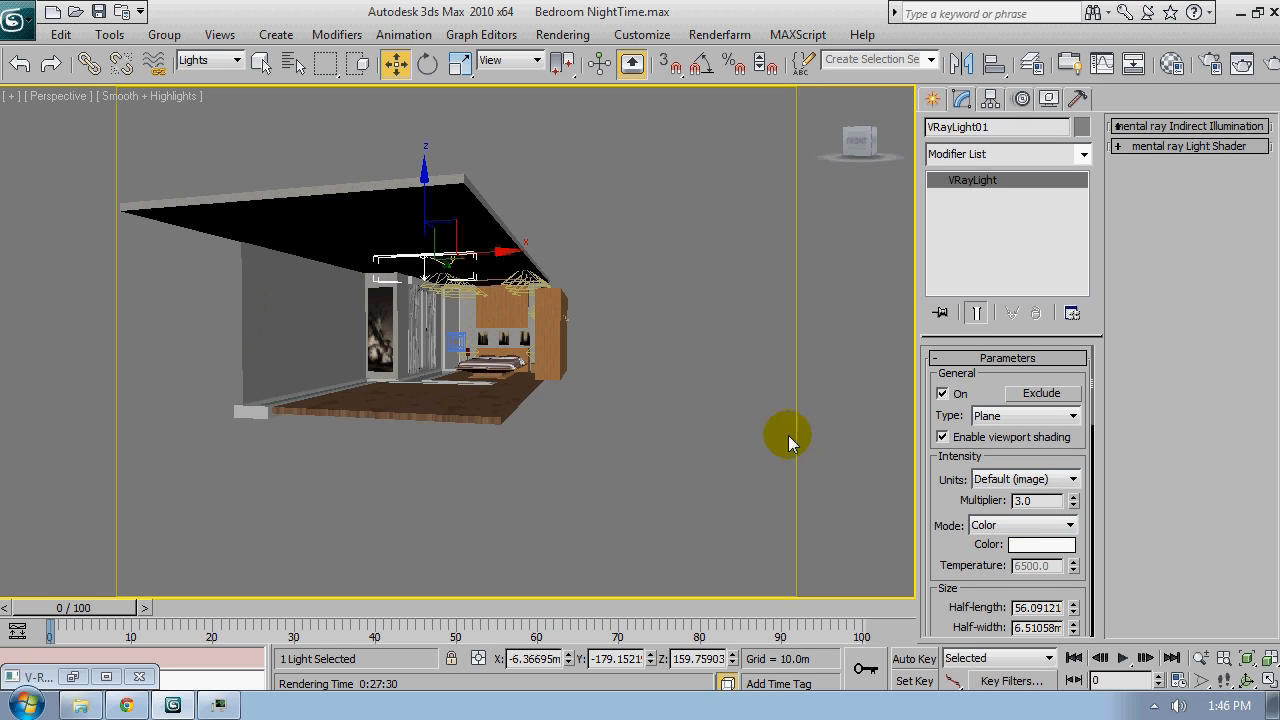
{"action": "double_click", "coordinate": [1040, 501]}
{"action": "type", "text": "30"}
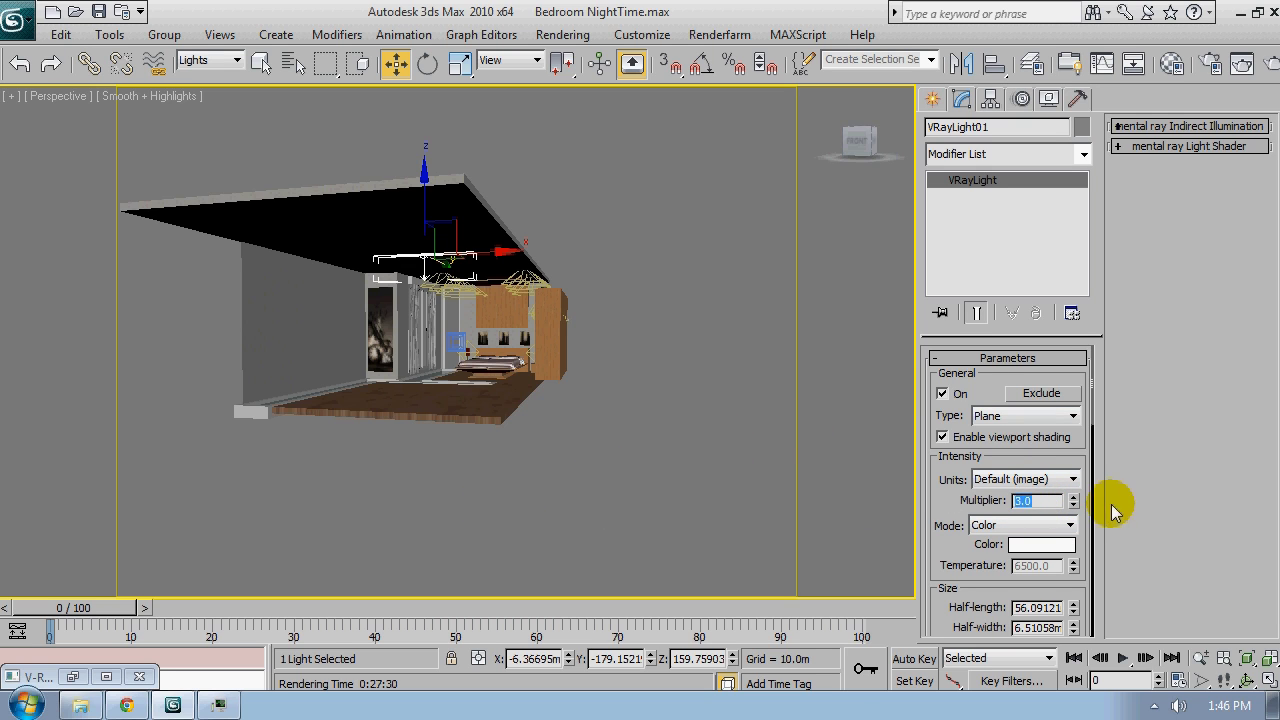
{"action": "key", "text": "Return"}
{"action": "middle_click_drag", "start_coordinate": [371, 400], "coordinate": [410, 368]}
{"action": "key", "text": "c"}
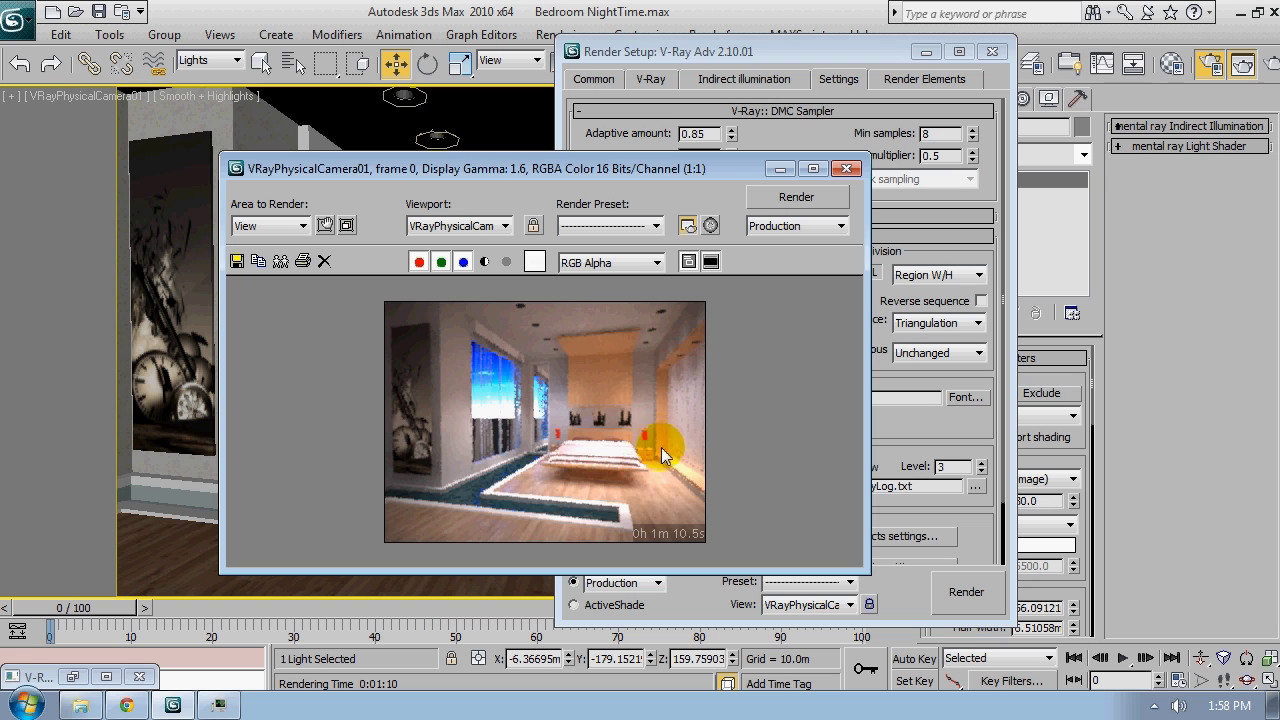
Close Render Setup and set spotlight Fspot09's multiplier to 0.6
{"action": "left_click", "coordinate": [992, 51]}
{"action": "left_click_drag", "start_coordinate": [648, 170], "coordinate": [470, 296]}
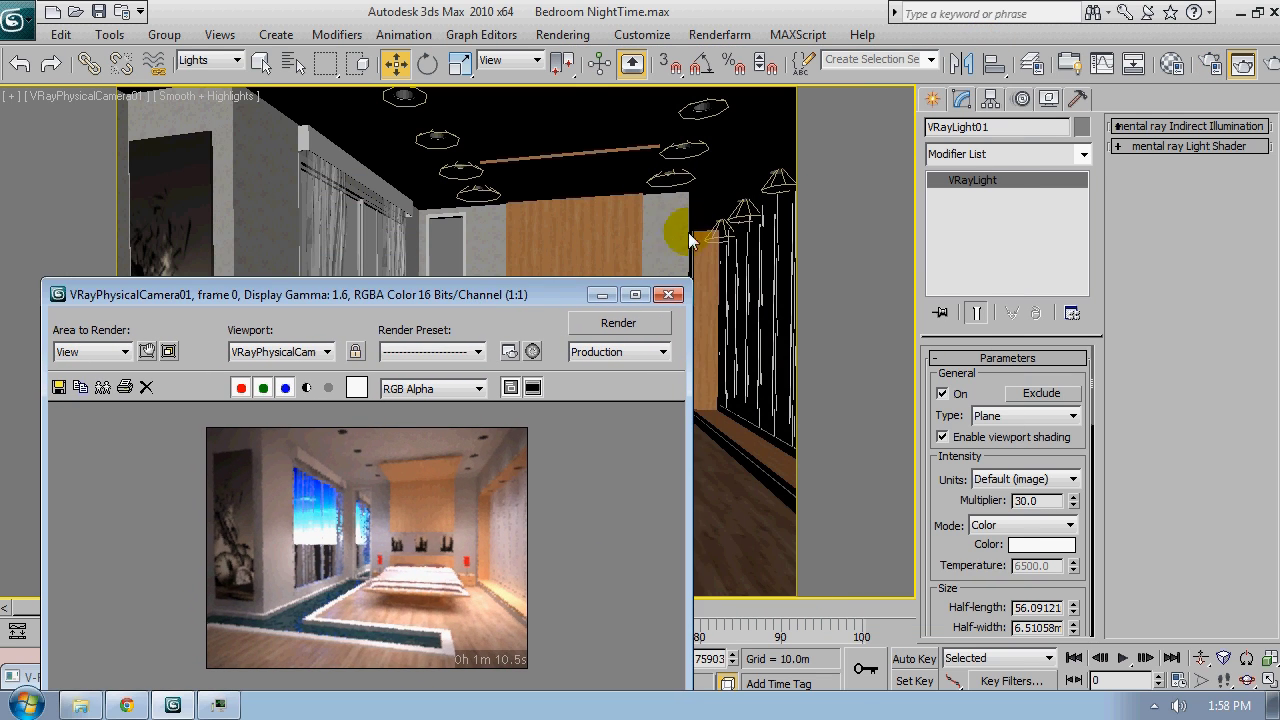
{"action": "left_click", "coordinate": [718, 232]}
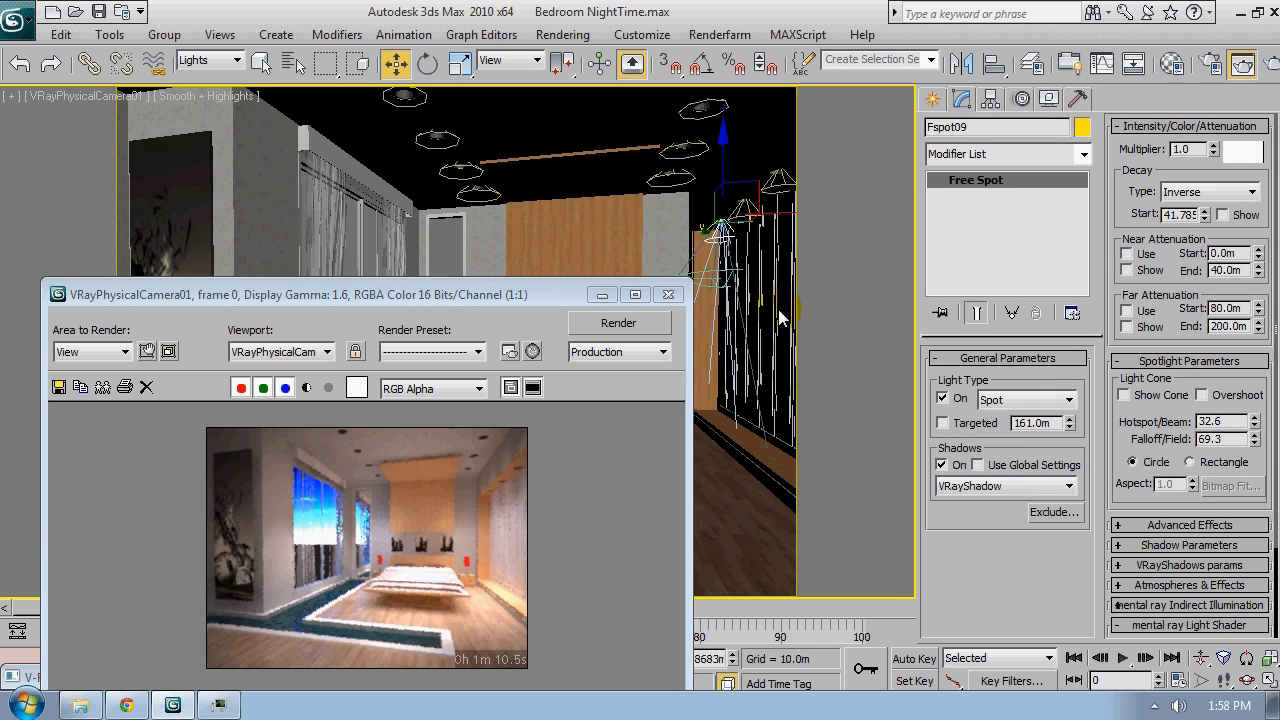
{"action": "left_click", "coordinate": [1185, 149]}
{"action": "left_click", "coordinate": [1227, 160]}
{"action": "type", "text": "0.6"}
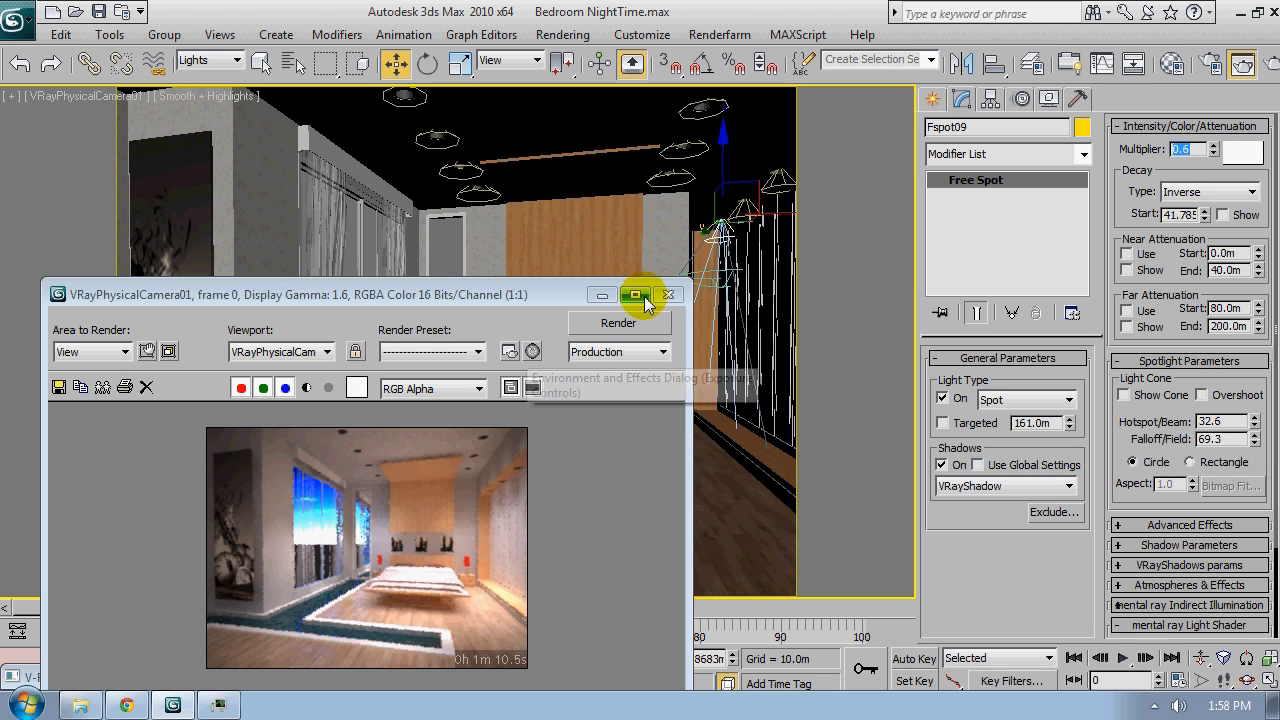
{"action": "left_click_drag", "start_coordinate": [575, 294], "coordinate": [943, 162]}
{"action": "right_click", "coordinate": [233, 405]}
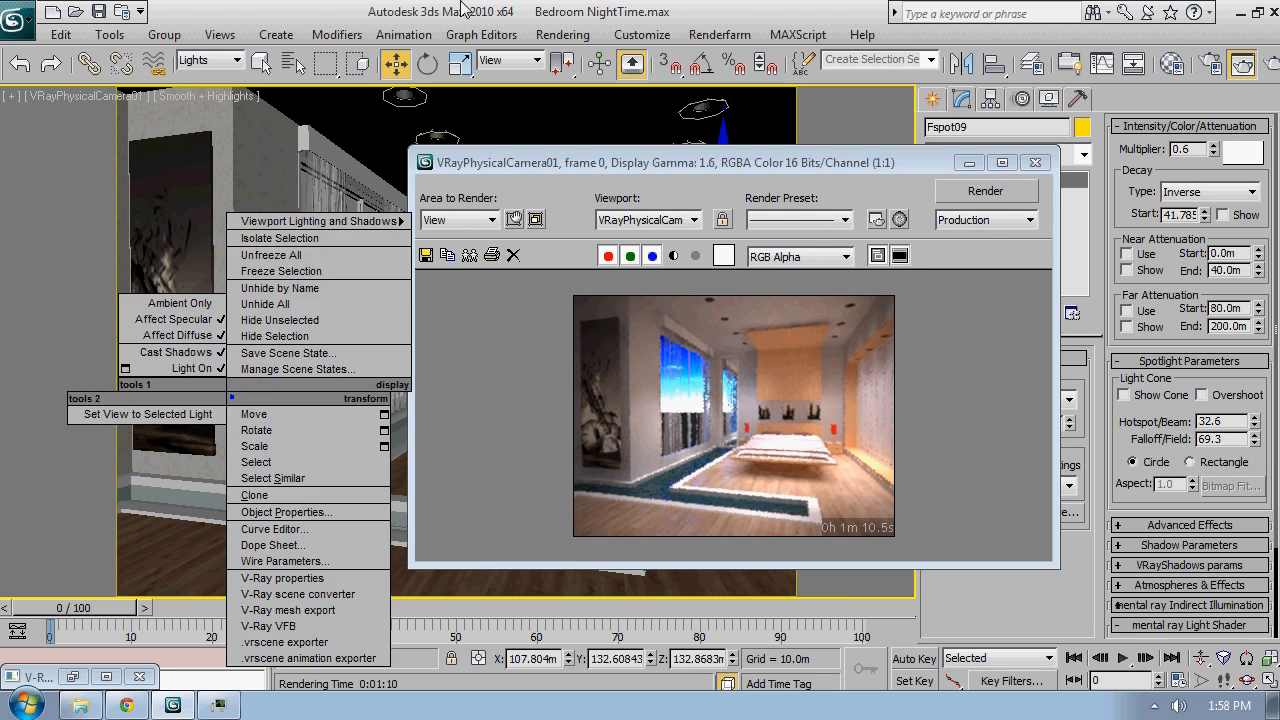
Set VRayLight01's multiplier to 50.0 and render the camera view
{"action": "key", "text": "p"}
{"action": "scroll", "coordinate": [270, 378], "scroll_direction": "down", "scroll_amount": 10}
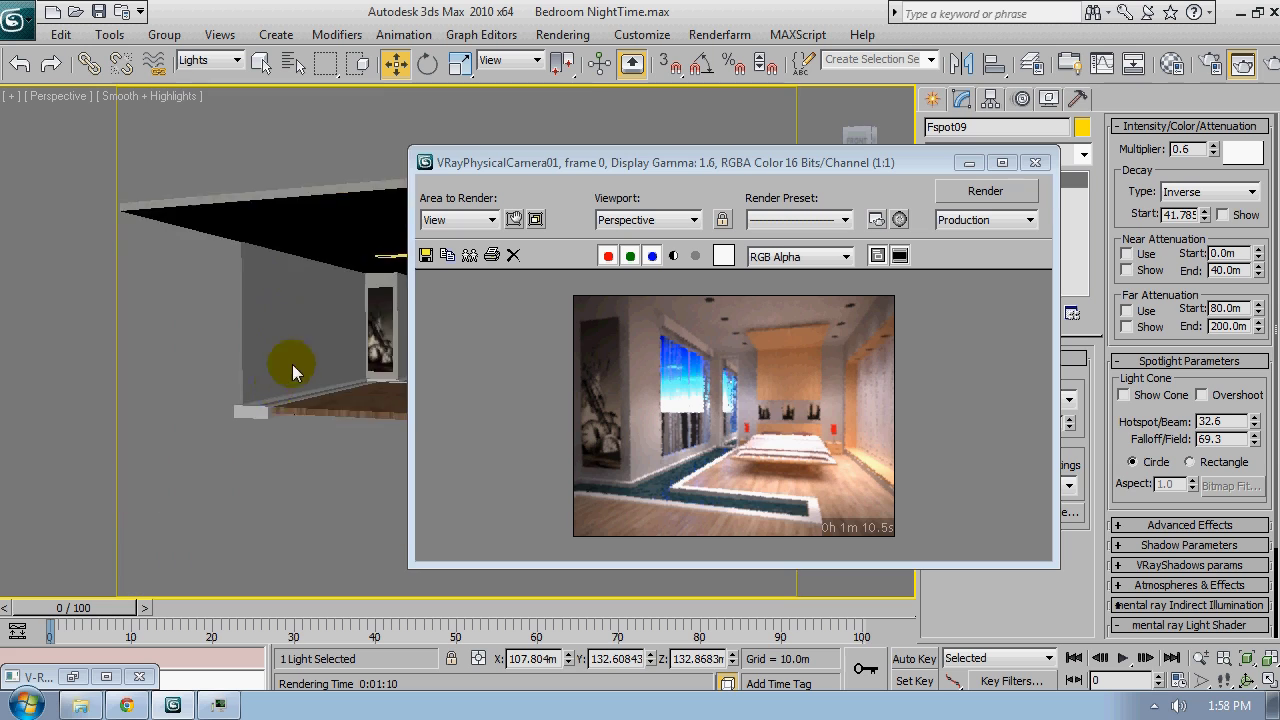
{"action": "left_click", "coordinate": [178, 330]}
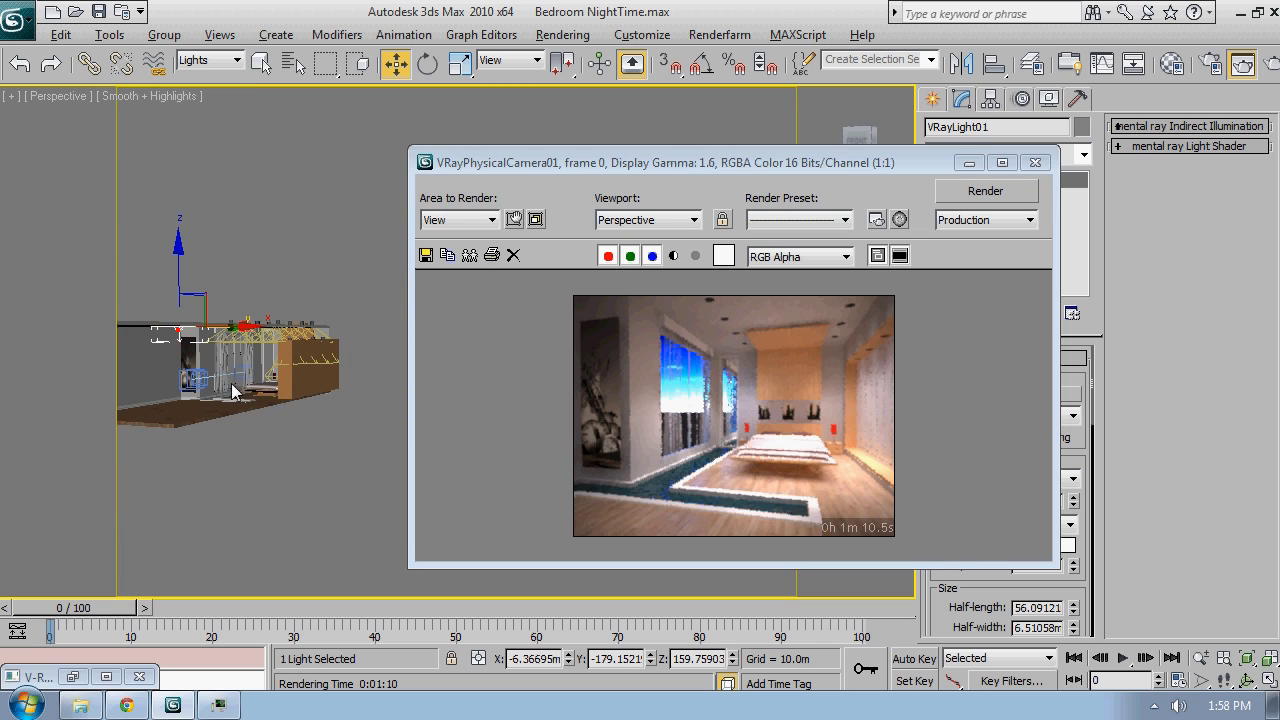
{"action": "middle_click_drag", "start_coordinate": [178, 330], "coordinate": [815, 85], "text": "alt"}
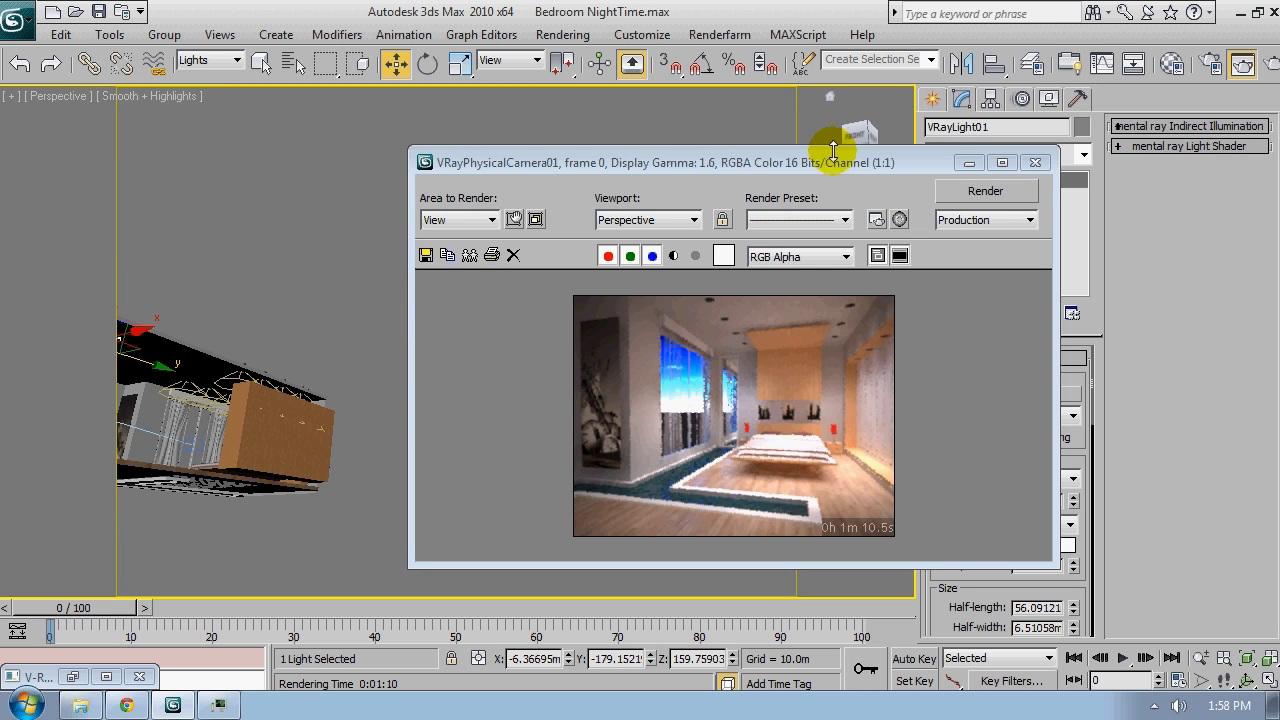
{"action": "left_click_drag", "start_coordinate": [827, 162], "coordinate": [671, 176]}
{"action": "double_click", "coordinate": [1038, 500]}
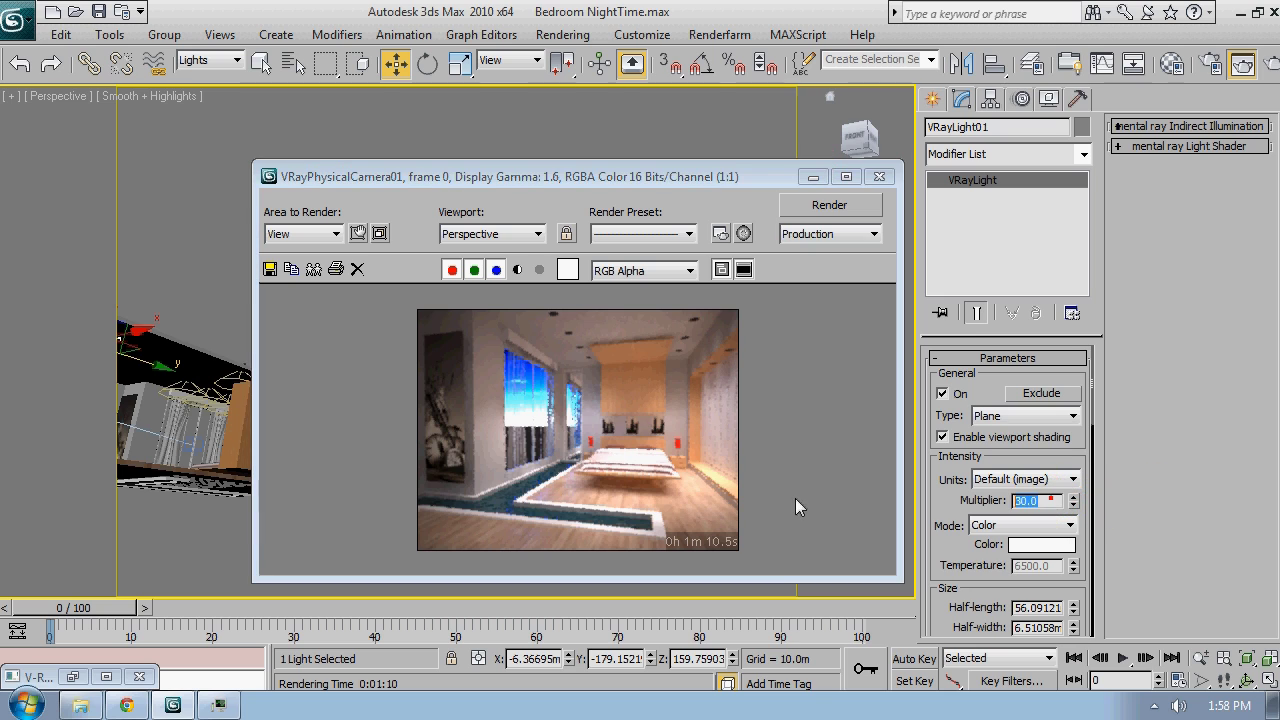
{"action": "type", "text": "50"}
{"action": "key", "text": "Return"}
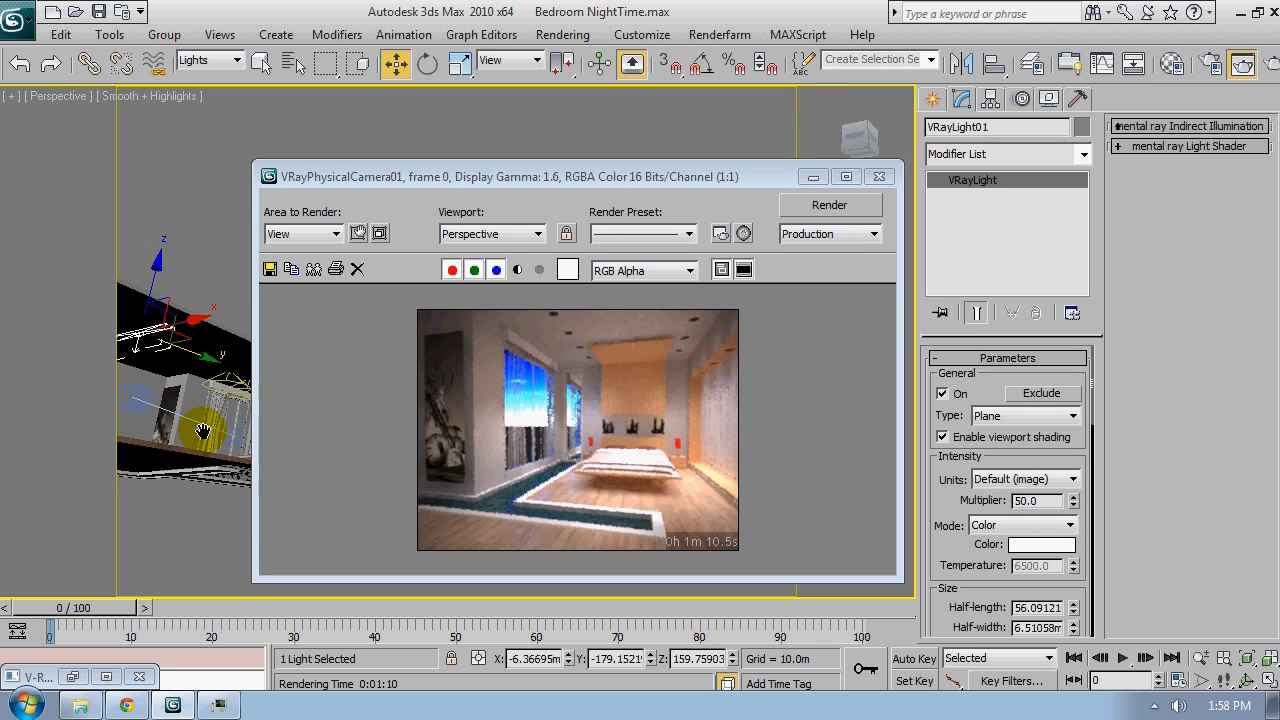
{"action": "key", "text": "c"}
{"action": "left_click_drag", "start_coordinate": [519, 163], "coordinate": [519, 154]}
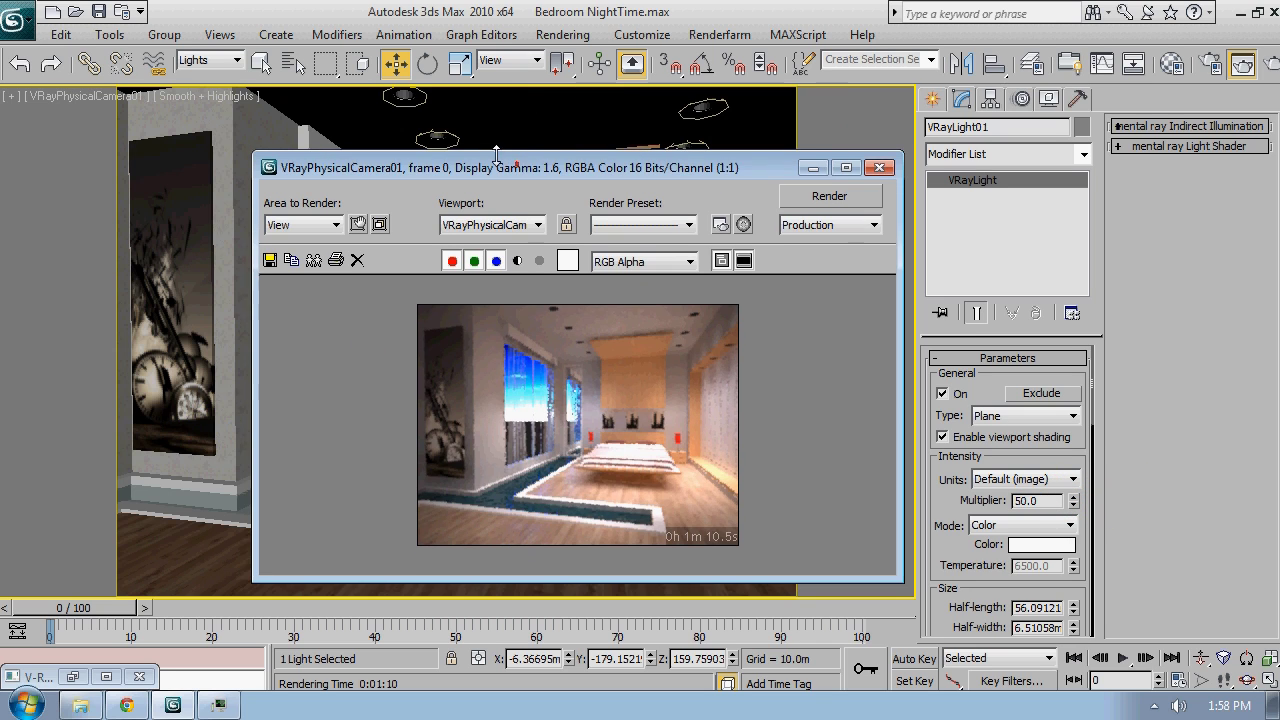
{"action": "left_click", "coordinate": [876, 199]}
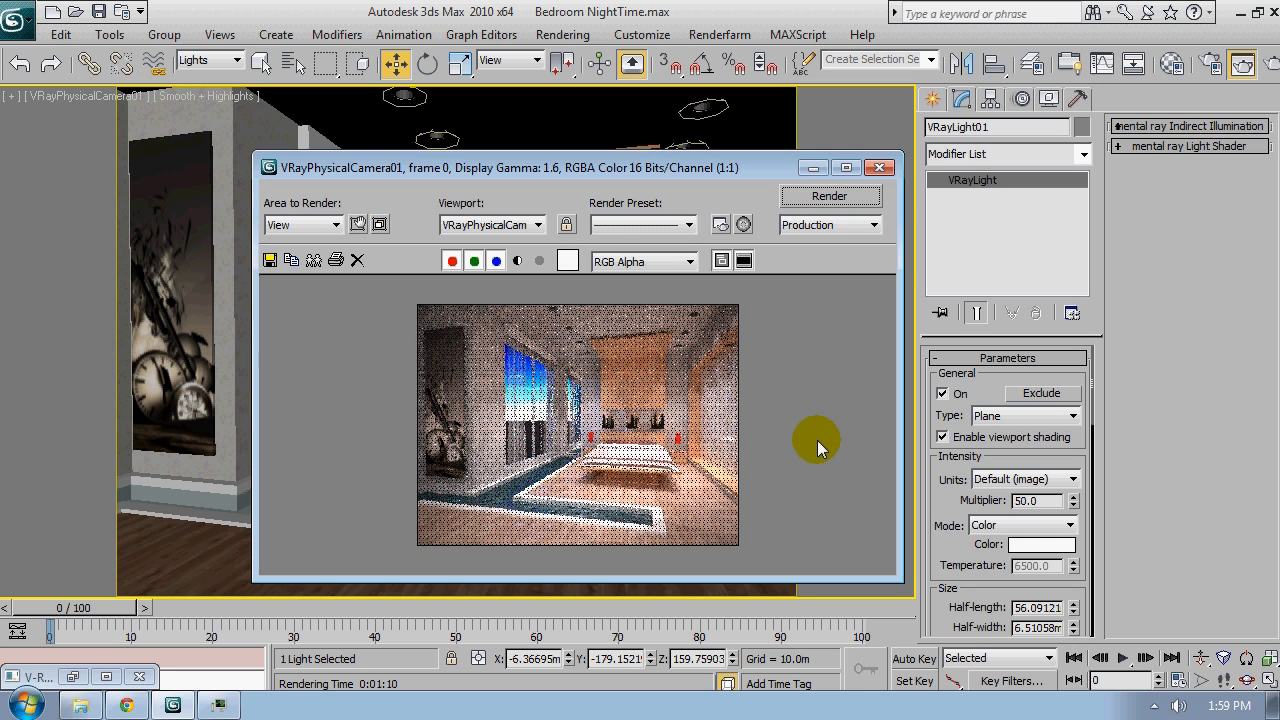
Zoom and pan the finished 52.6-second render to inspect the grain around the bed and floor
{"action": "scroll", "coordinate": [648, 450], "scroll_direction": "up", "scroll_amount": 1}
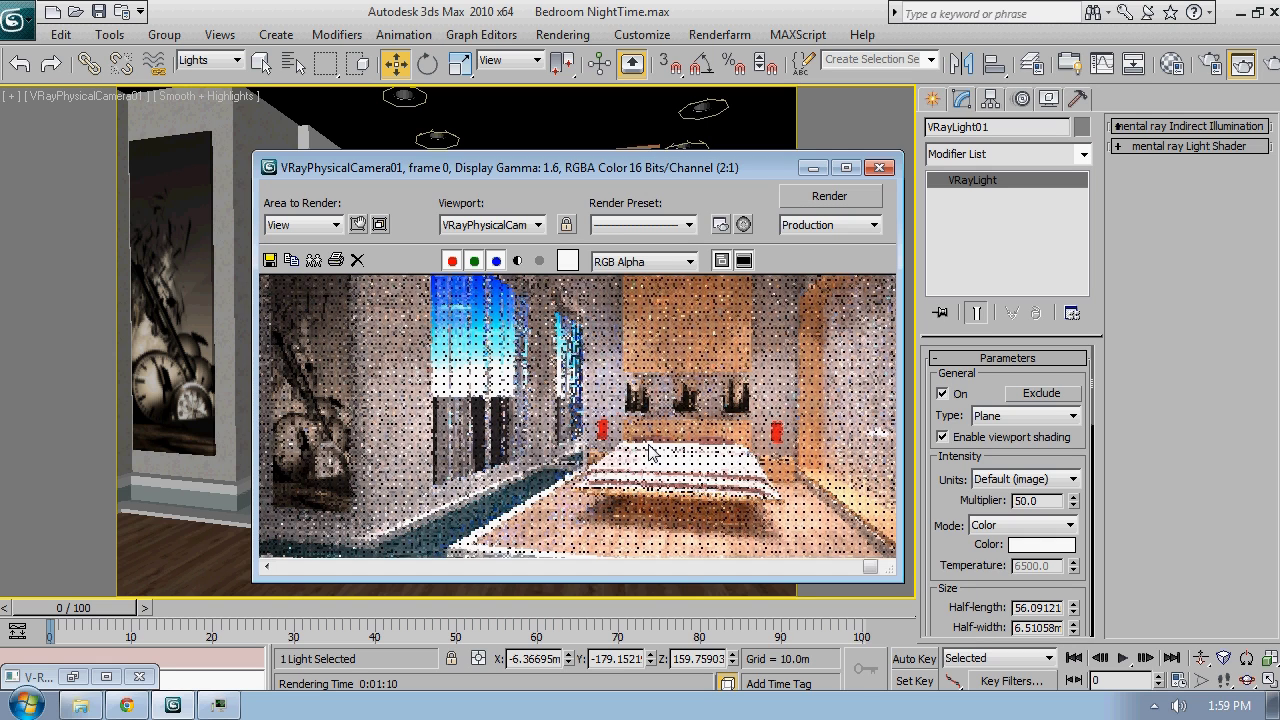
{"action": "scroll", "coordinate": [700, 448], "scroll_direction": "up", "scroll_amount": 1}
{"action": "scroll", "coordinate": [697, 440], "scroll_direction": "down", "scroll_amount": 1}
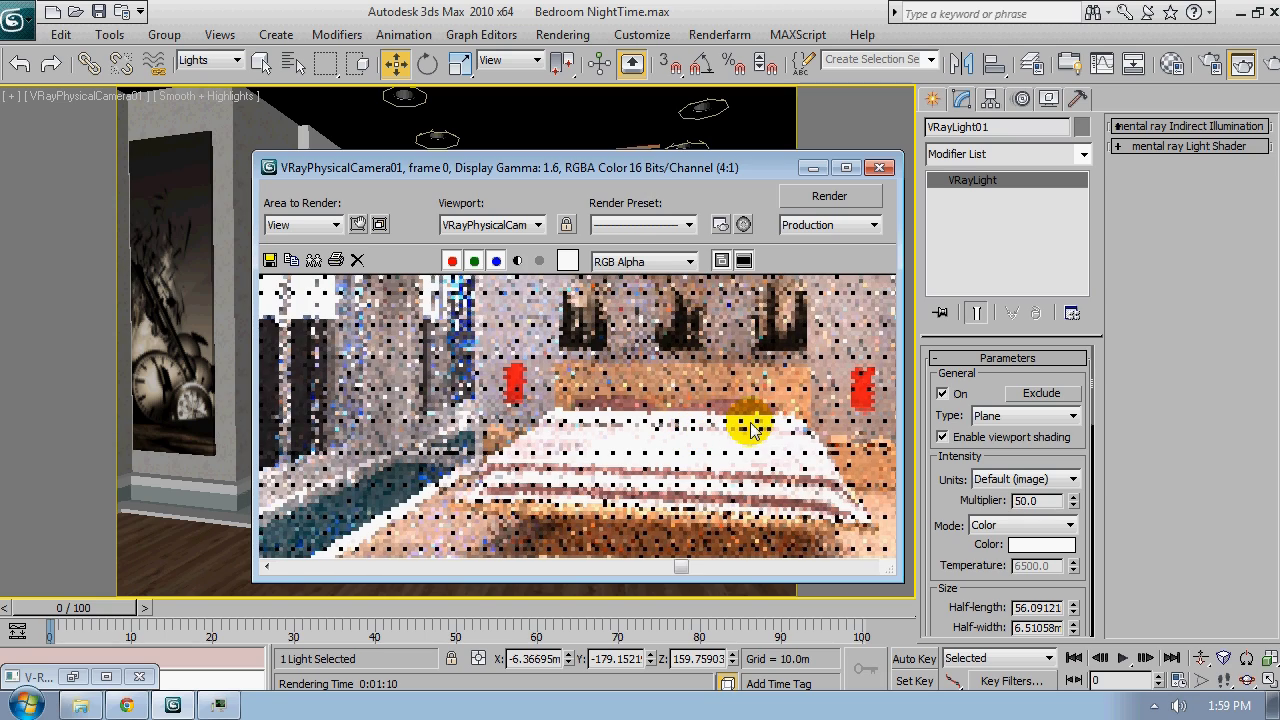
{"action": "scroll", "coordinate": [714, 373], "scroll_direction": "up", "scroll_amount": 2}
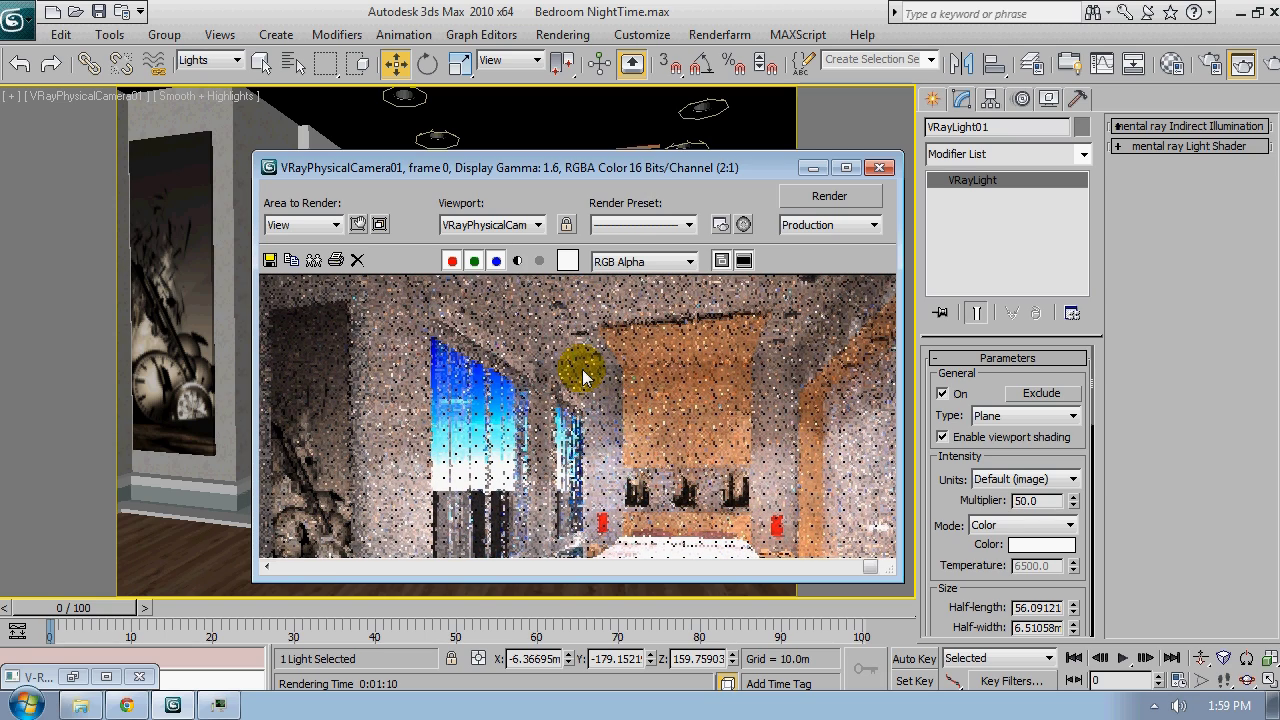
{"action": "middle_click_drag", "start_coordinate": [710, 385], "coordinate": [694, 320]}
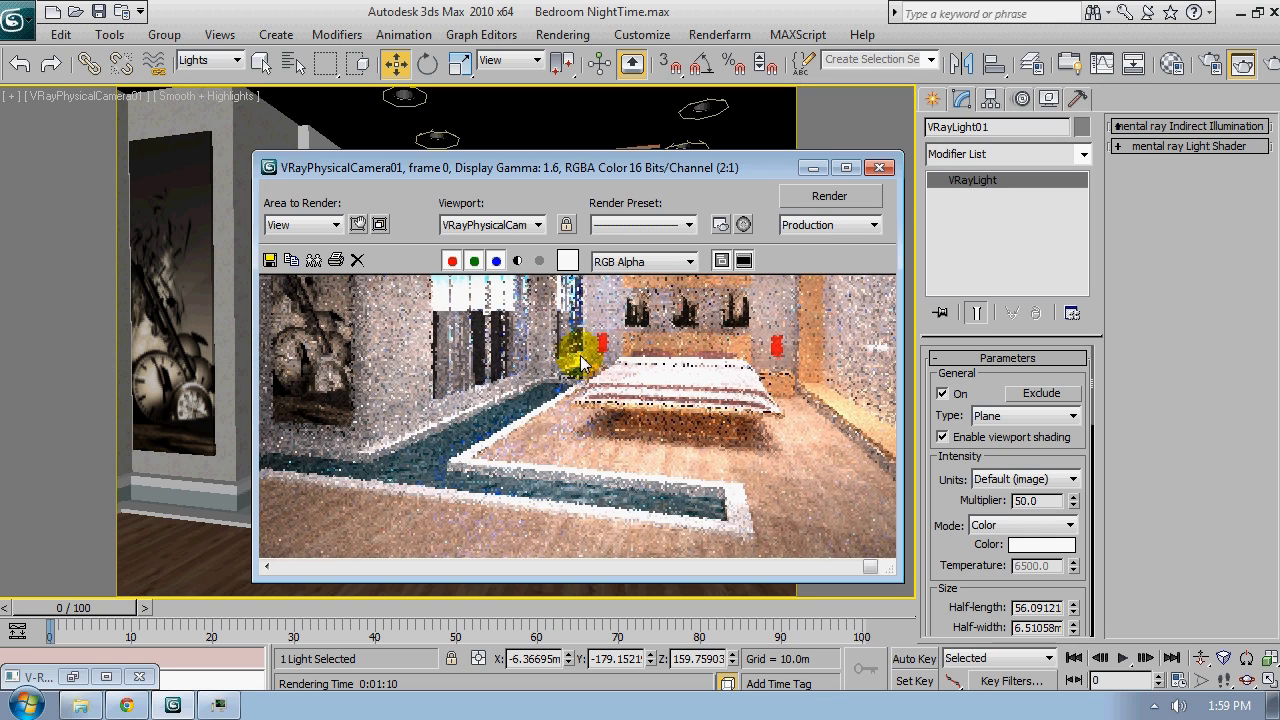
{"action": "middle_click_drag", "start_coordinate": [563, 349], "coordinate": [495, 405]}
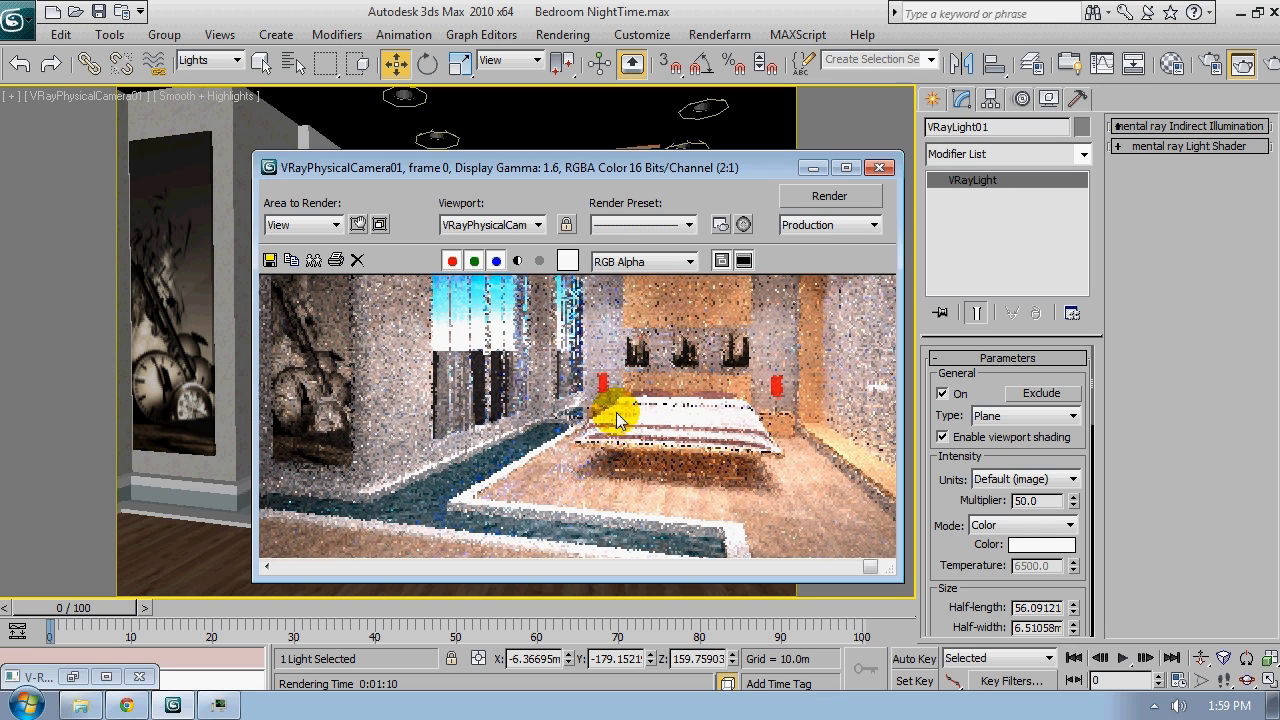
{"action": "scroll", "coordinate": [652, 428], "scroll_direction": "down", "scroll_amount": 1}
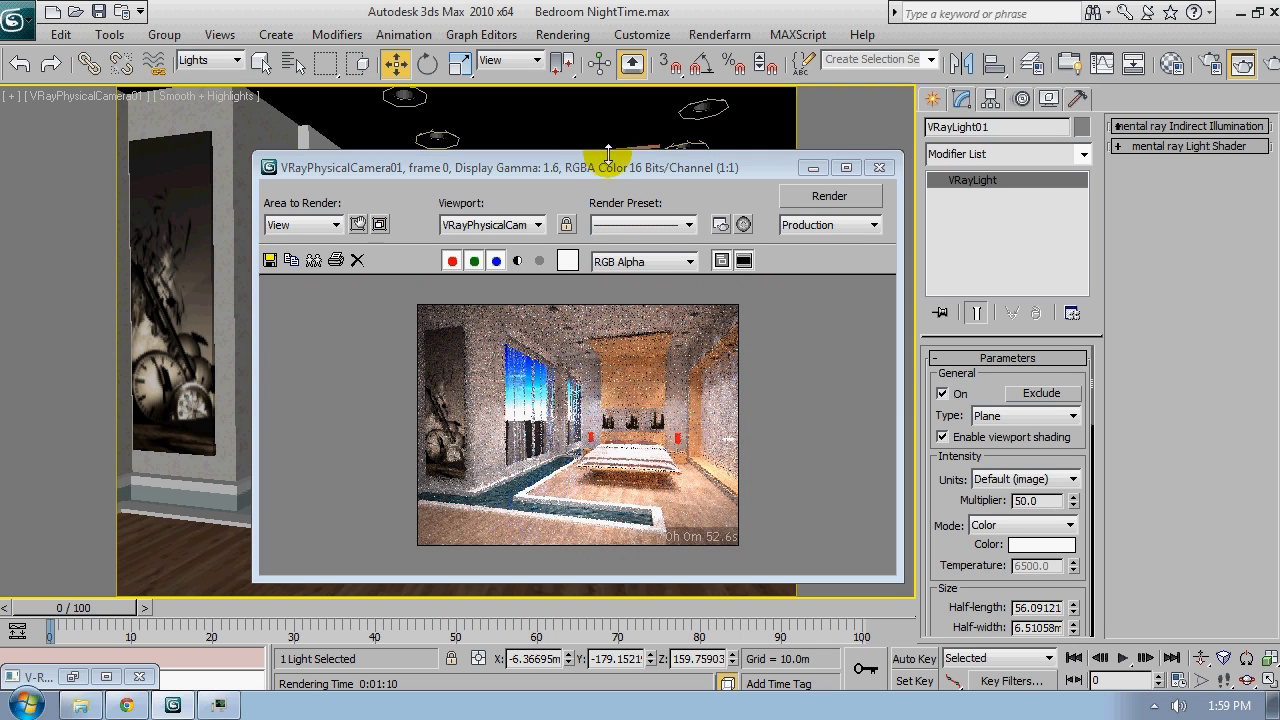
{"action": "left_click_drag", "start_coordinate": [608, 160], "coordinate": [568, 242]}
Open Render Setup and set the global subdivs multiplier to 1.0
{"action": "left_click", "coordinate": [670, 176]}
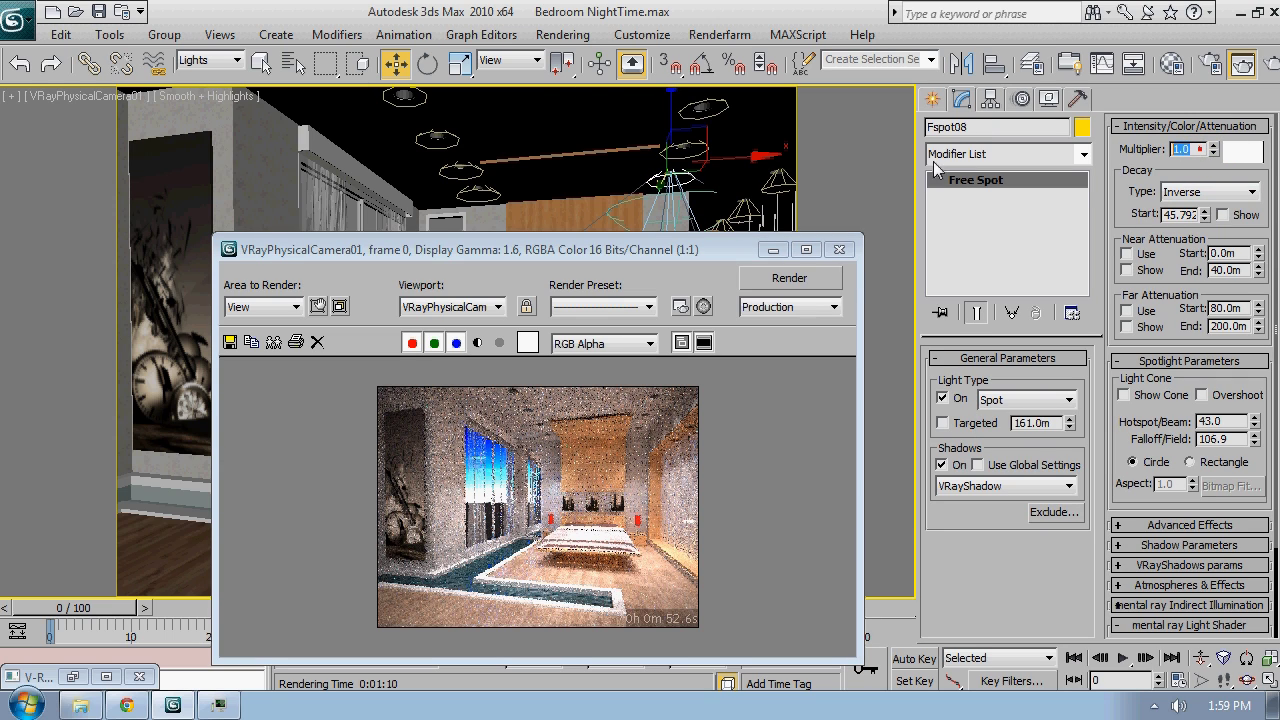
{"action": "type", "text": ".9"}
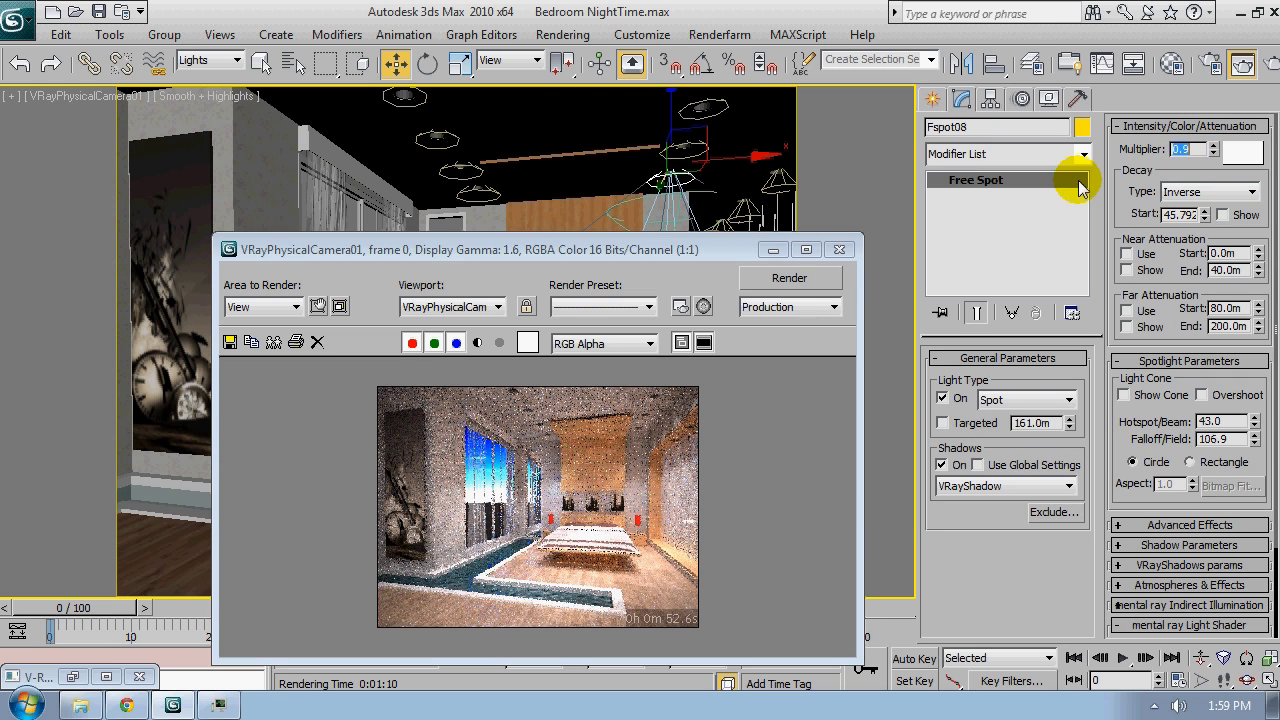
{"action": "left_click_drag", "start_coordinate": [693, 250], "coordinate": [769, 166]}
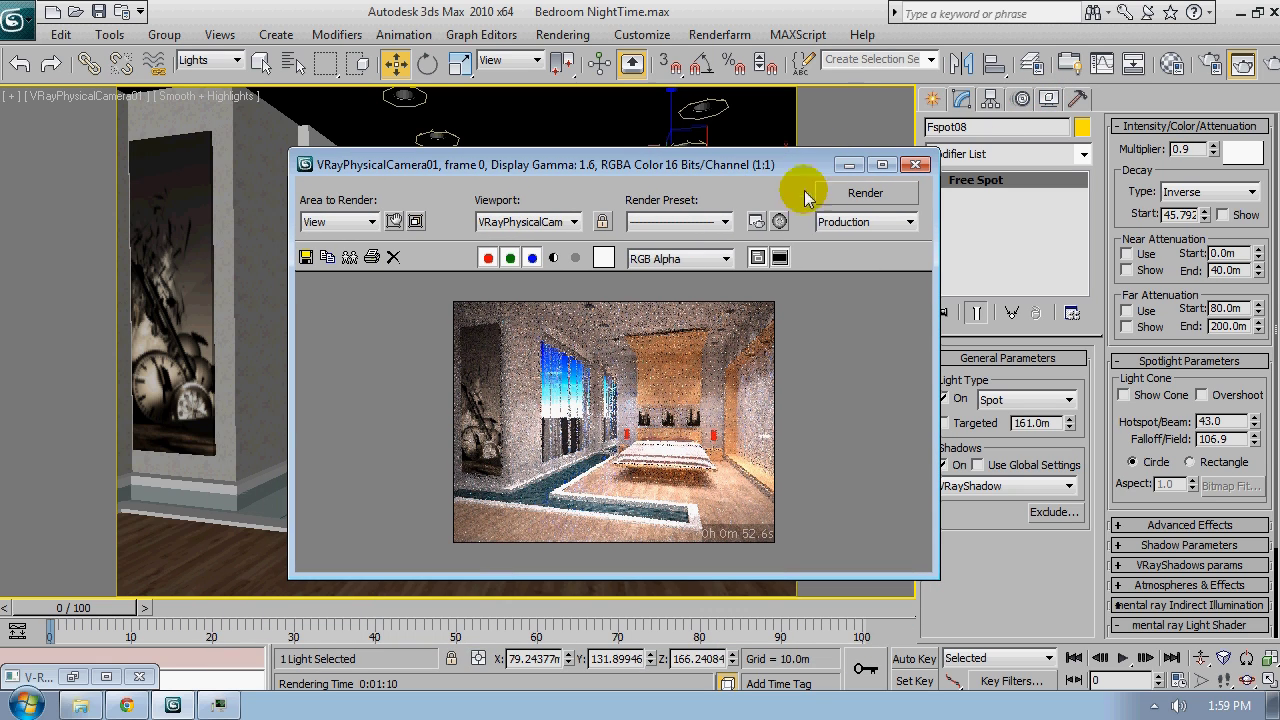
{"action": "left_click", "coordinate": [757, 222]}
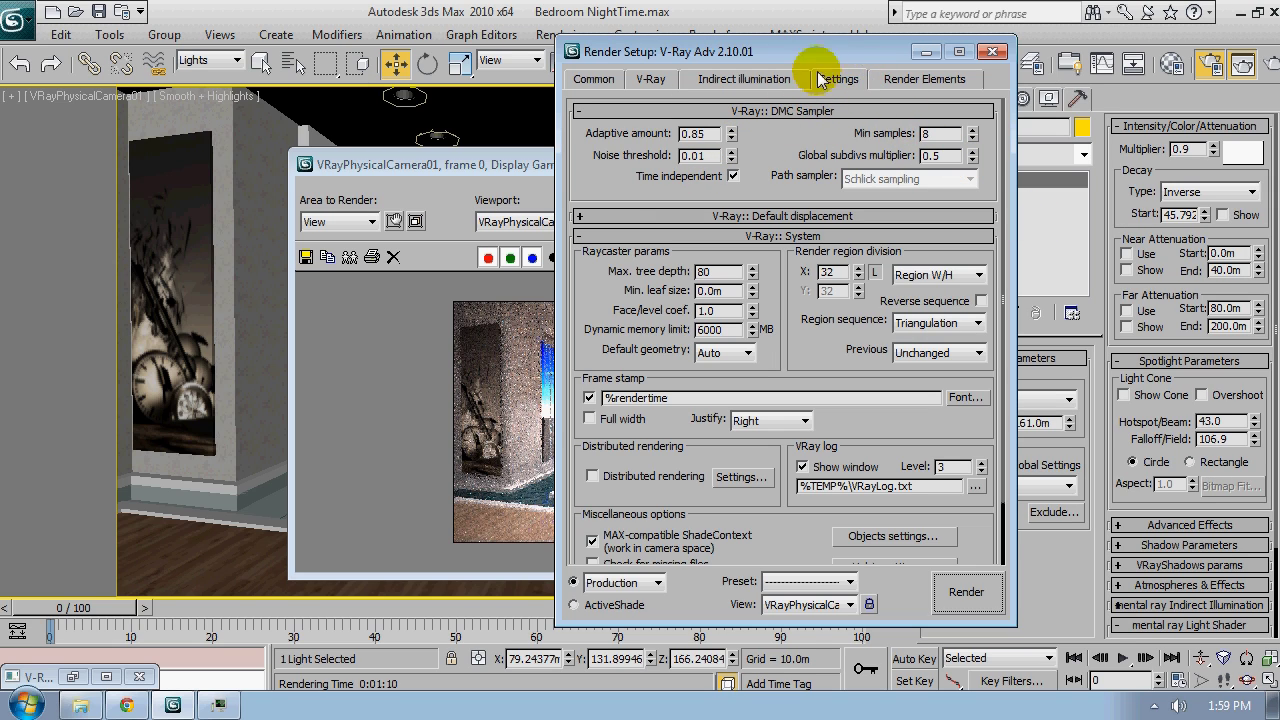
{"action": "double_click", "coordinate": [945, 156]}
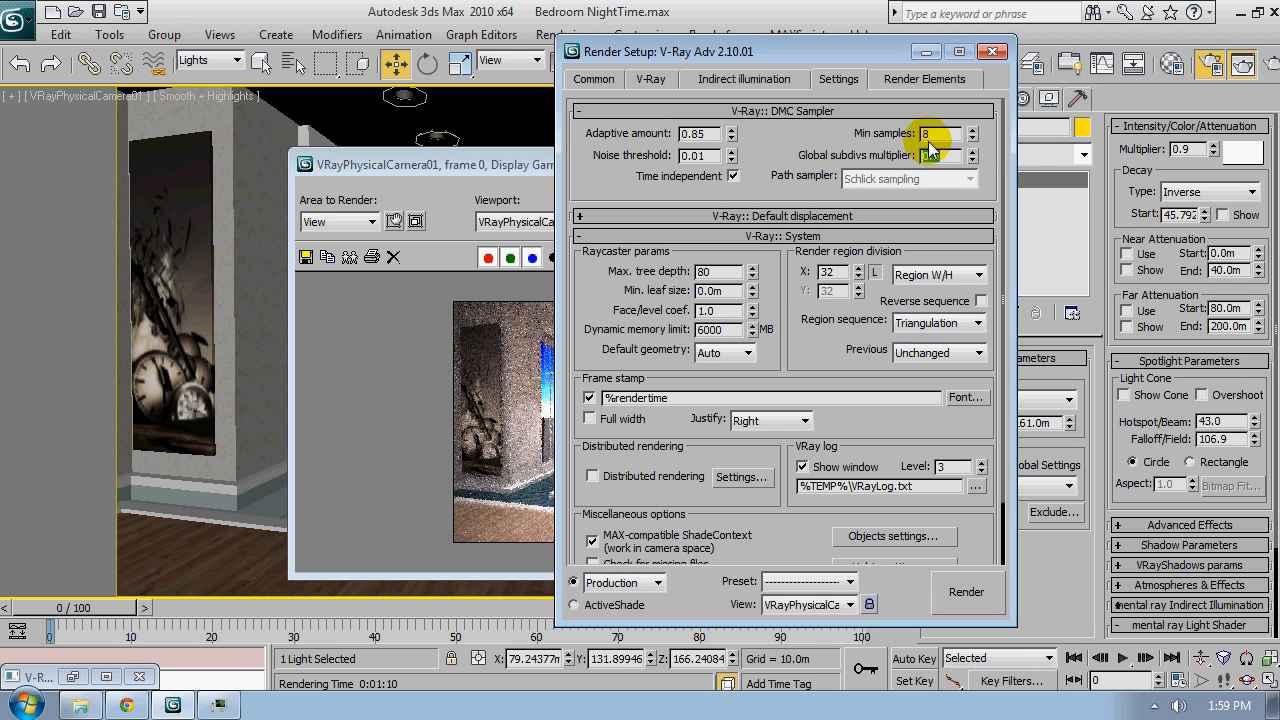
{"action": "type", "text": "1"}
{"action": "key", "text": "Return"}
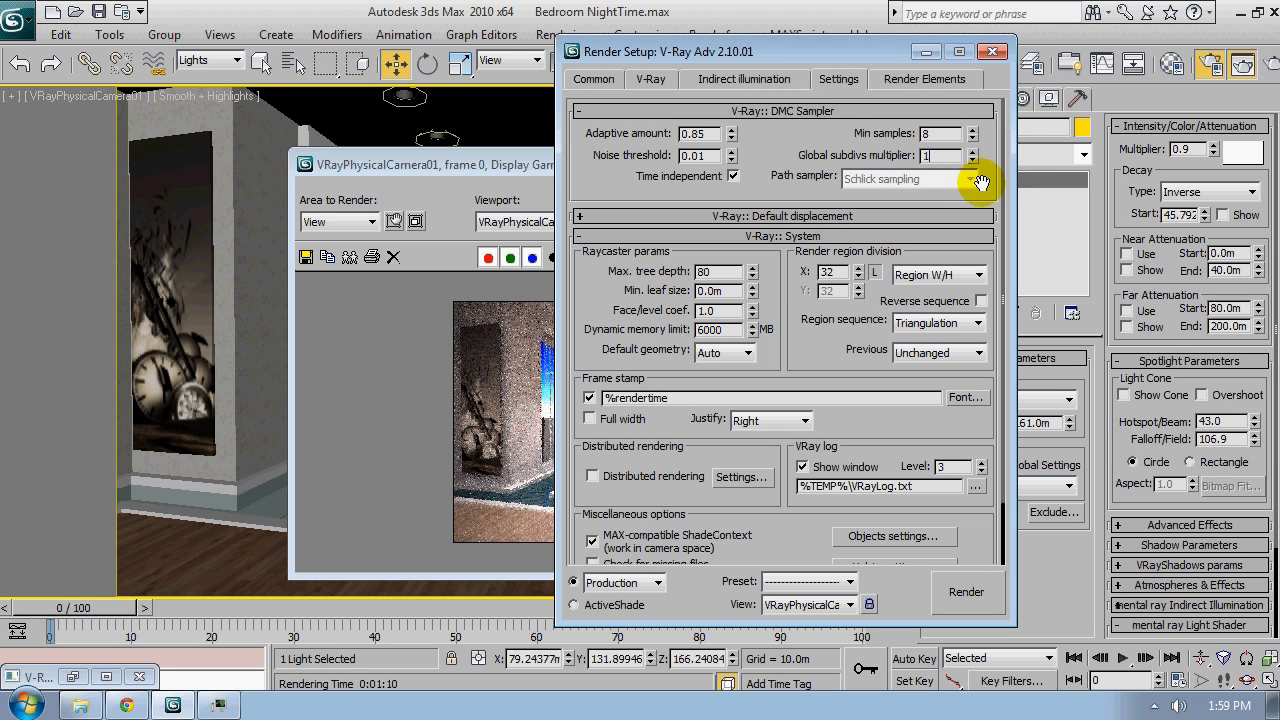
Set the light cache to 1500 subdivs with a 0.01 sample size
{"action": "left_click", "coordinate": [596, 80]}
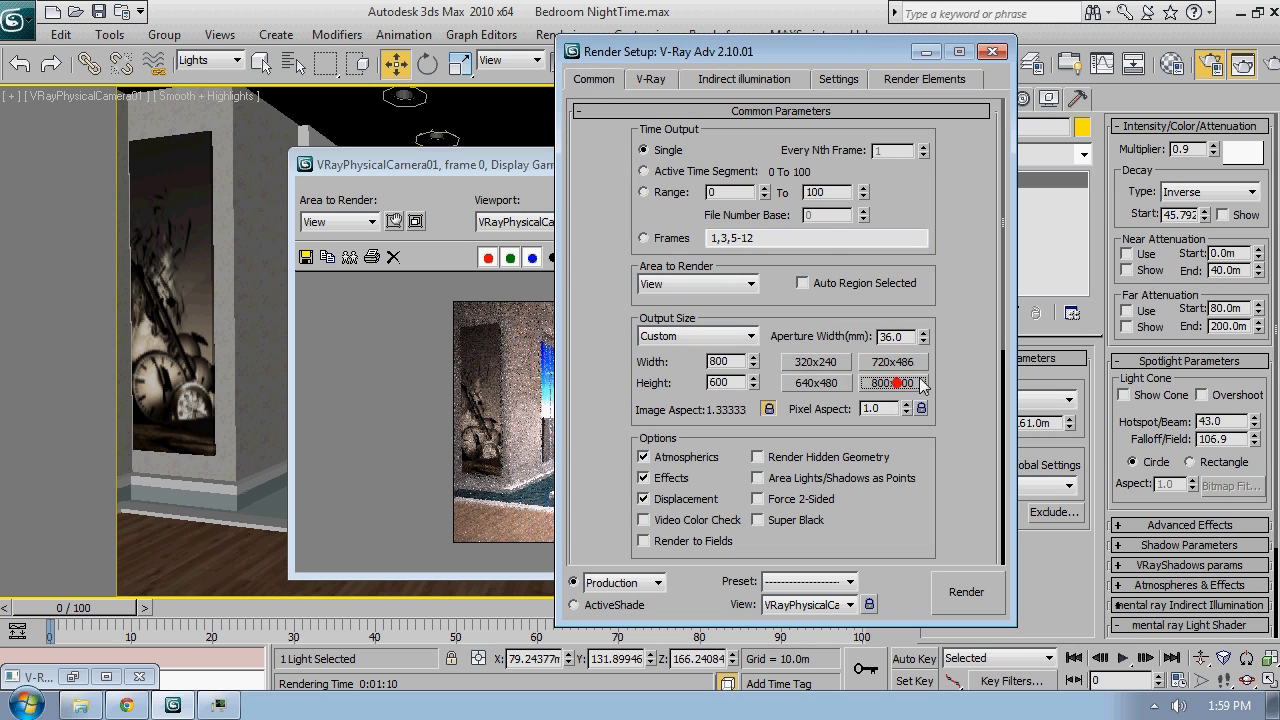
{"action": "left_click", "coordinate": [743, 79]}
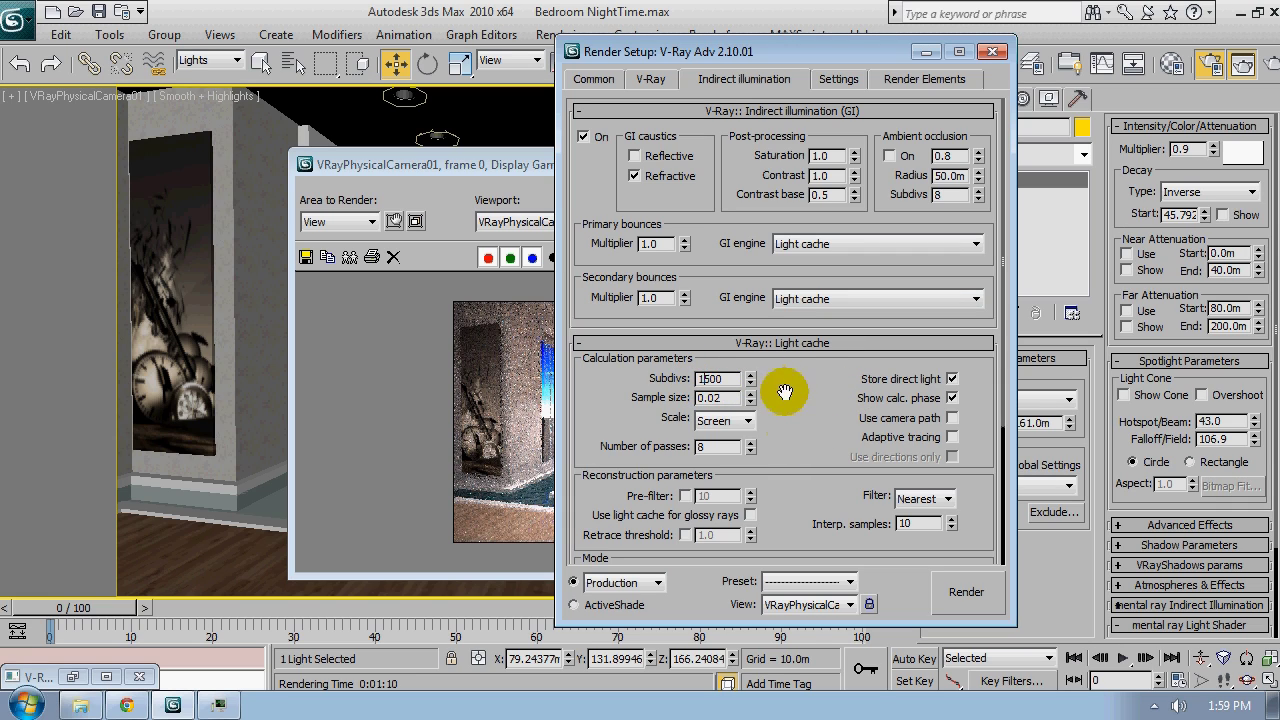
{"action": "key", "text": "Return"}
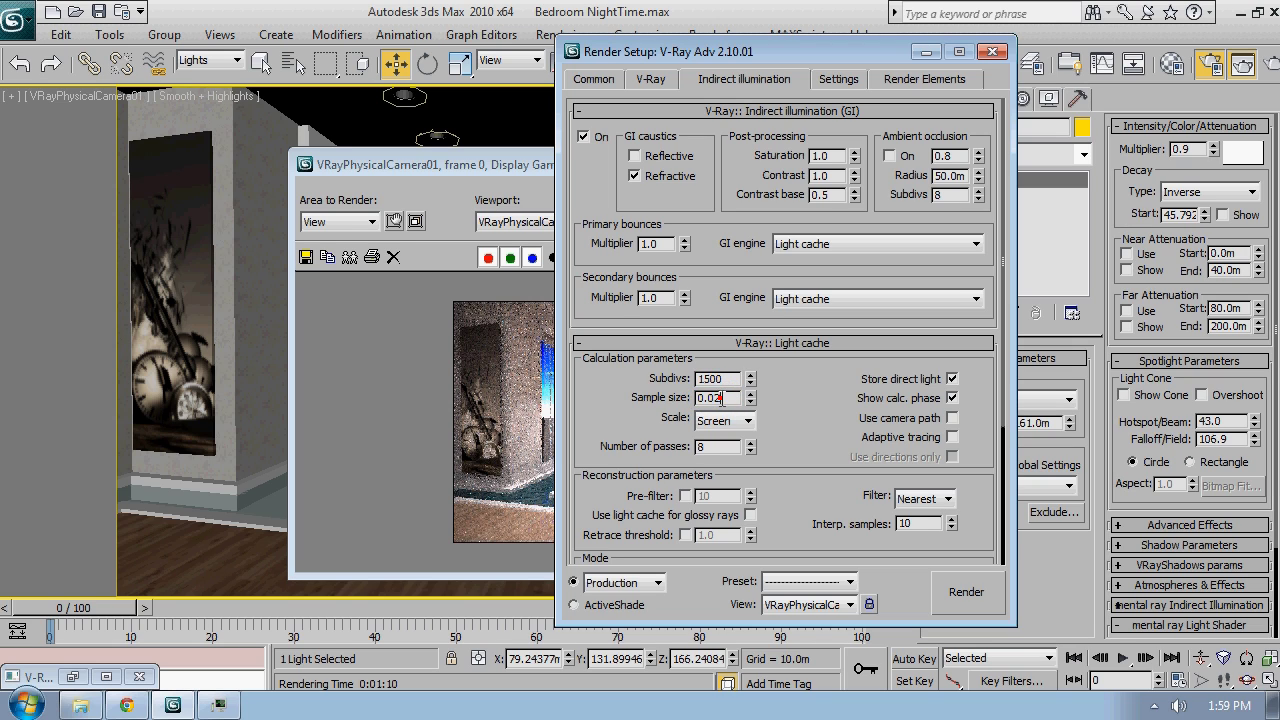
{"action": "type", "text": "1"}
{"action": "scroll", "coordinate": [820, 458], "scroll_direction": "down", "scroll_amount": 5}
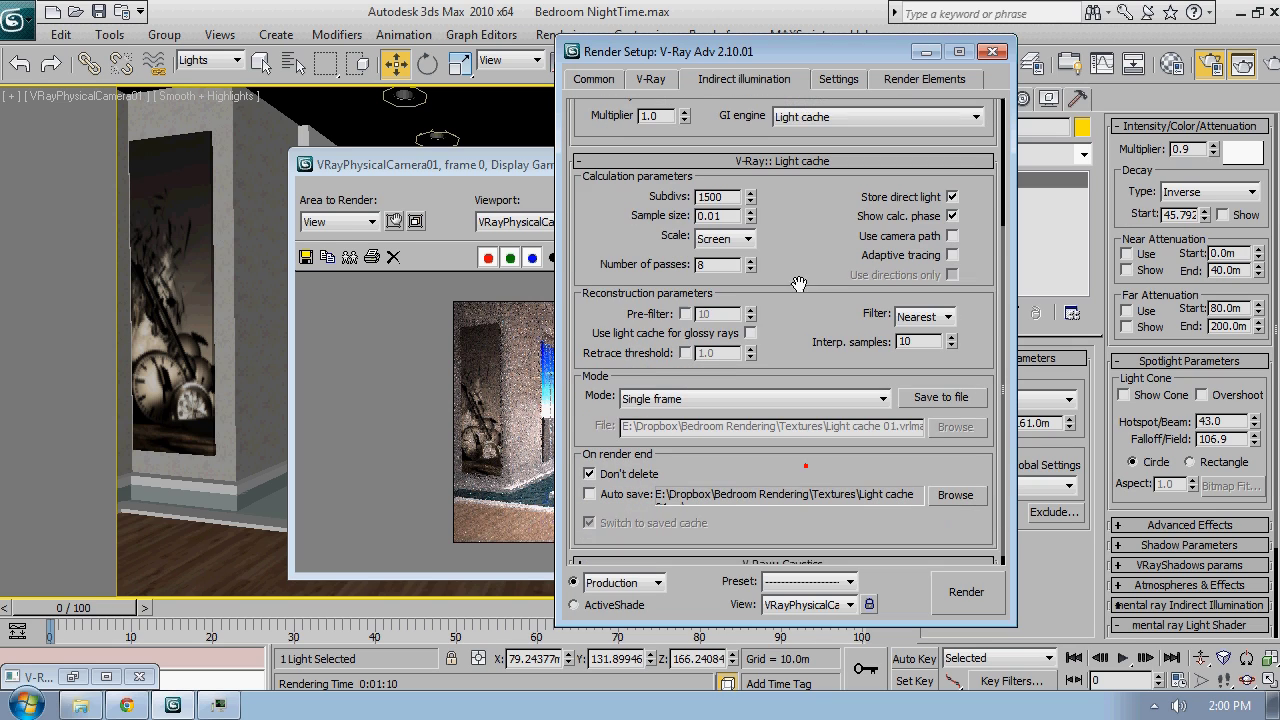
Enable light cache auto-save to a file named Light cache 02
{"action": "left_click", "coordinate": [590, 484]}
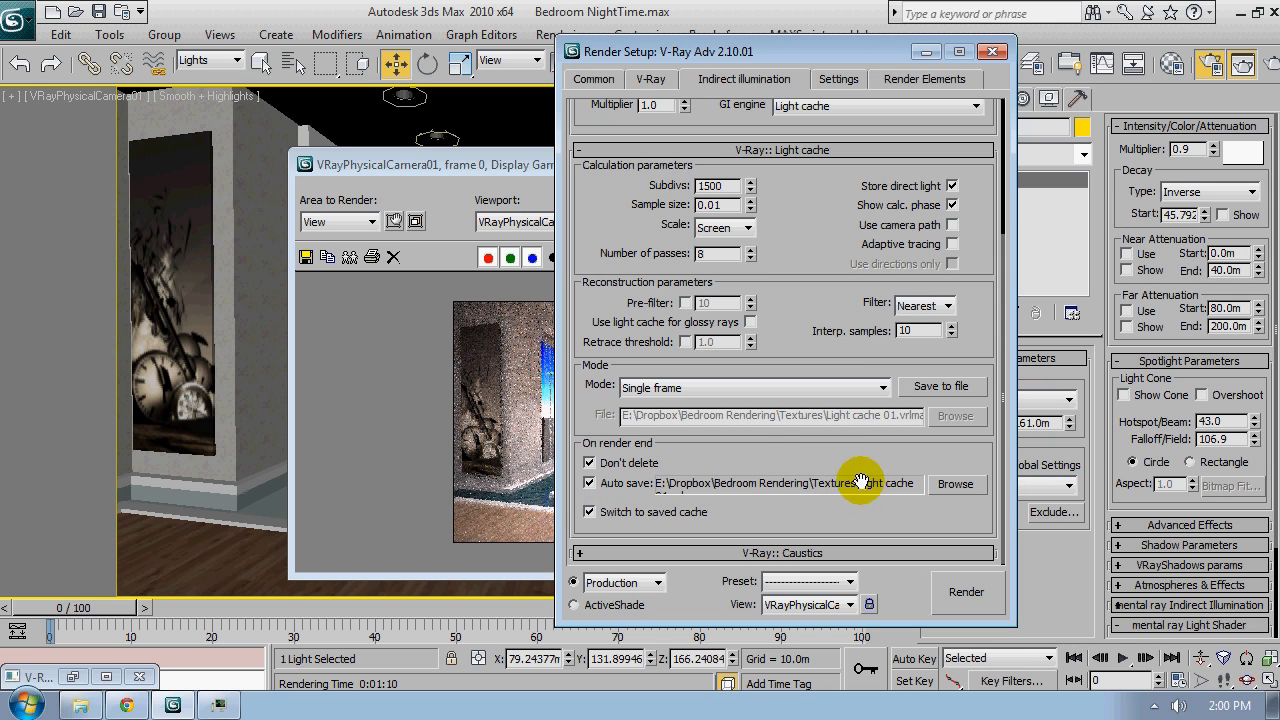
{"action": "left_click", "coordinate": [955, 484]}
{"action": "scroll", "coordinate": [466, 443], "scroll_direction": "down", "scroll_amount": 2}
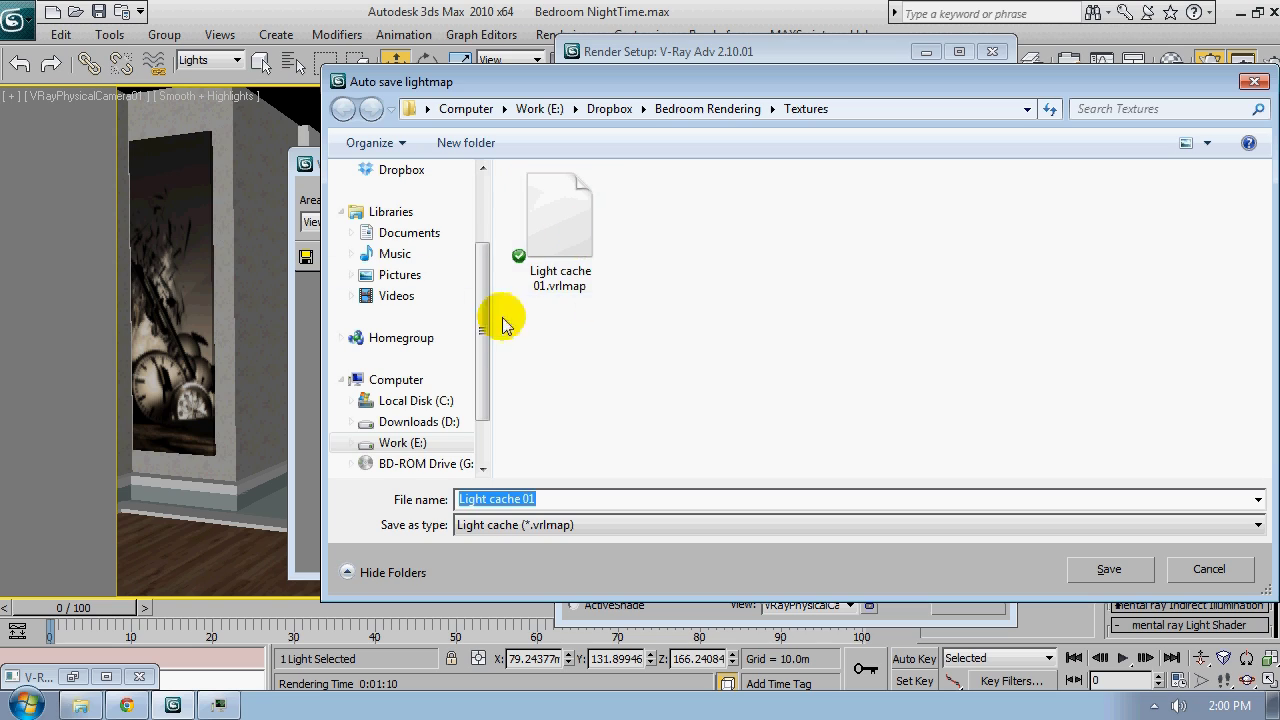
{"action": "left_click", "coordinate": [550, 498]}
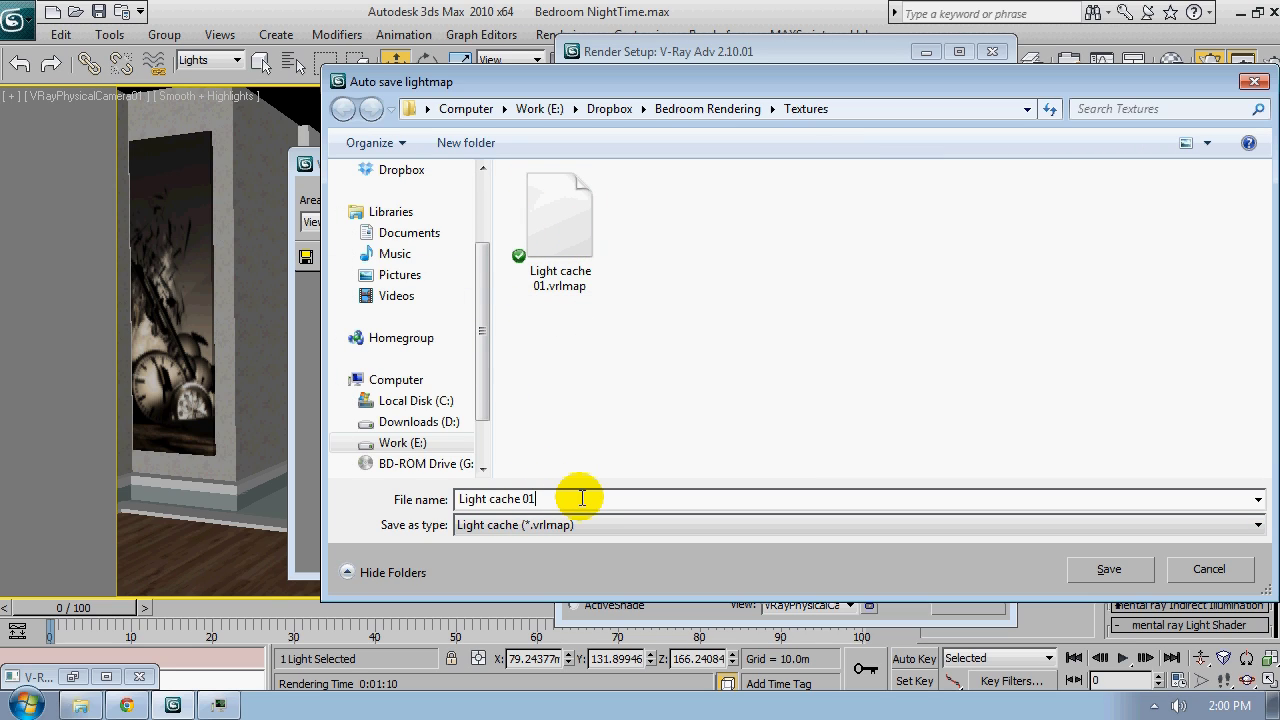
{"action": "key", "text": "BackSpace"}
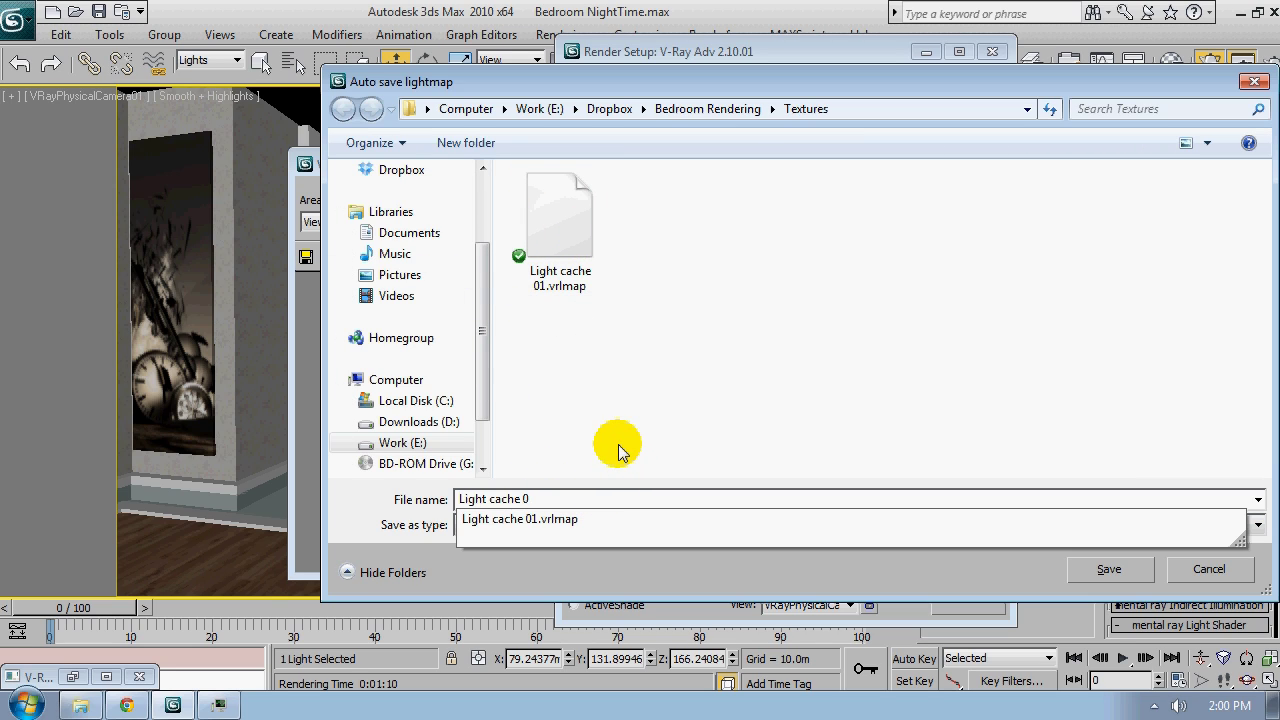
{"action": "type", "text": "2"}
{"action": "key", "text": "Return"}
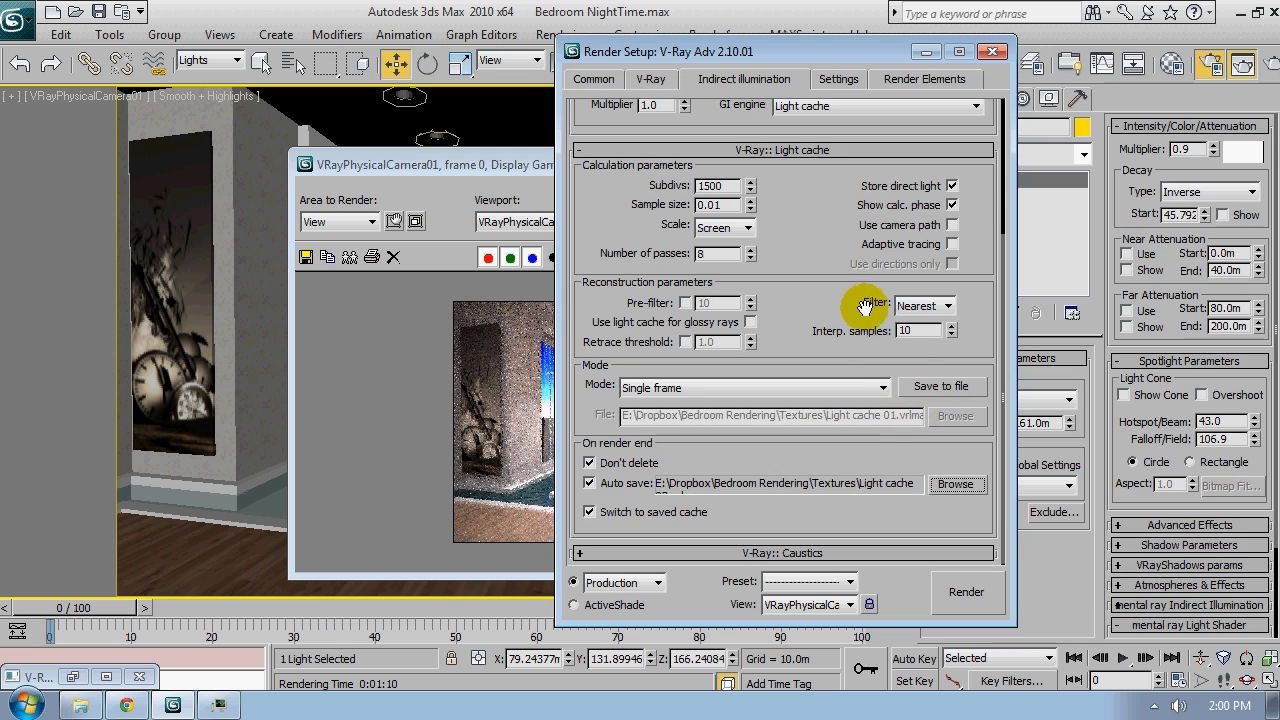
Return to the Indirect illumination settings and start rendering the camera view
{"action": "scroll", "coordinate": [831, 221], "scroll_direction": "up", "scroll_amount": 5}
{"action": "left_click", "coordinate": [838, 79]}
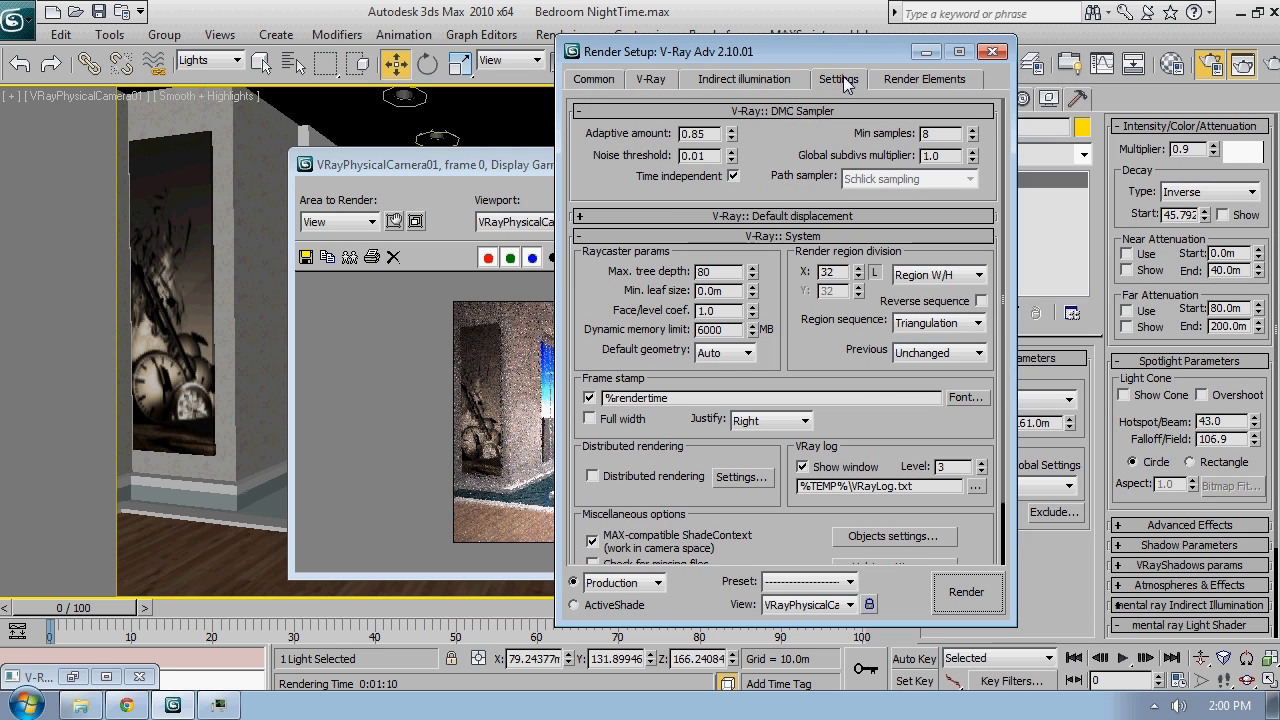
{"action": "left_click", "coordinate": [762, 79]}
{"action": "left_click", "coordinate": [966, 592]}
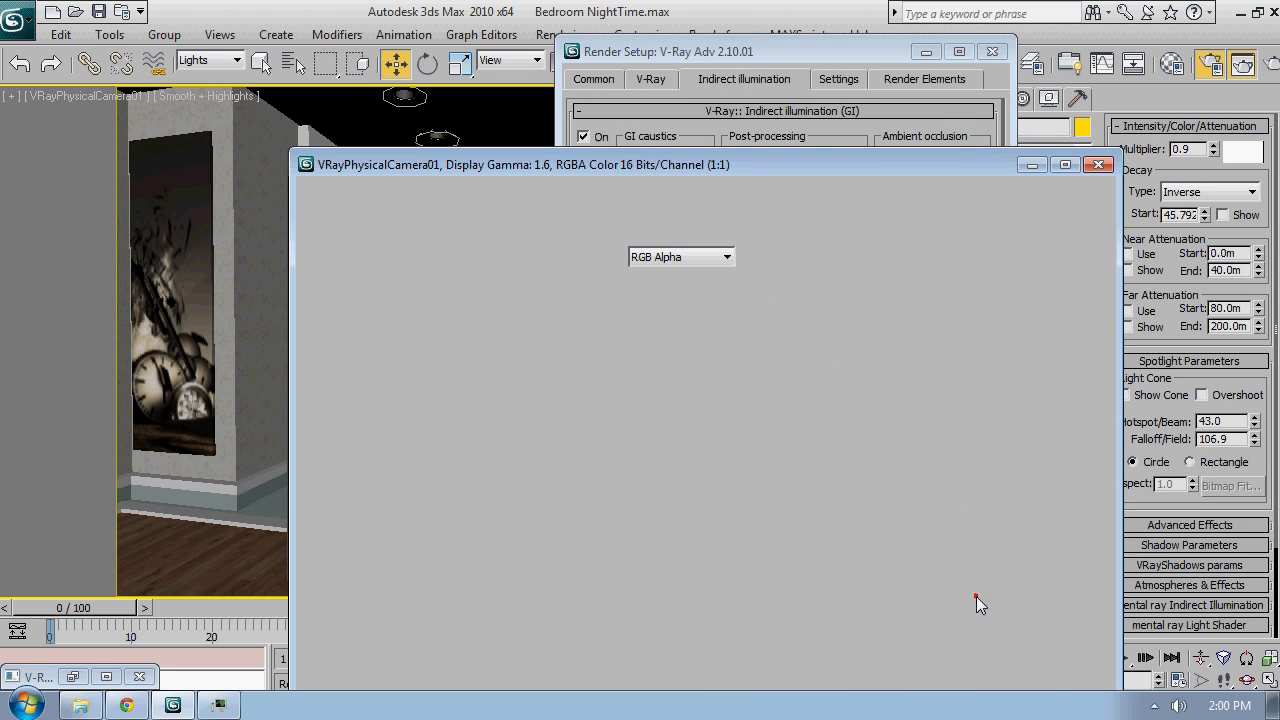
Render the bedroom with the 1500-subdiv light cache, zoom over the result, and close Render Setup
{"action": "left_click", "coordinate": [976, 598]}
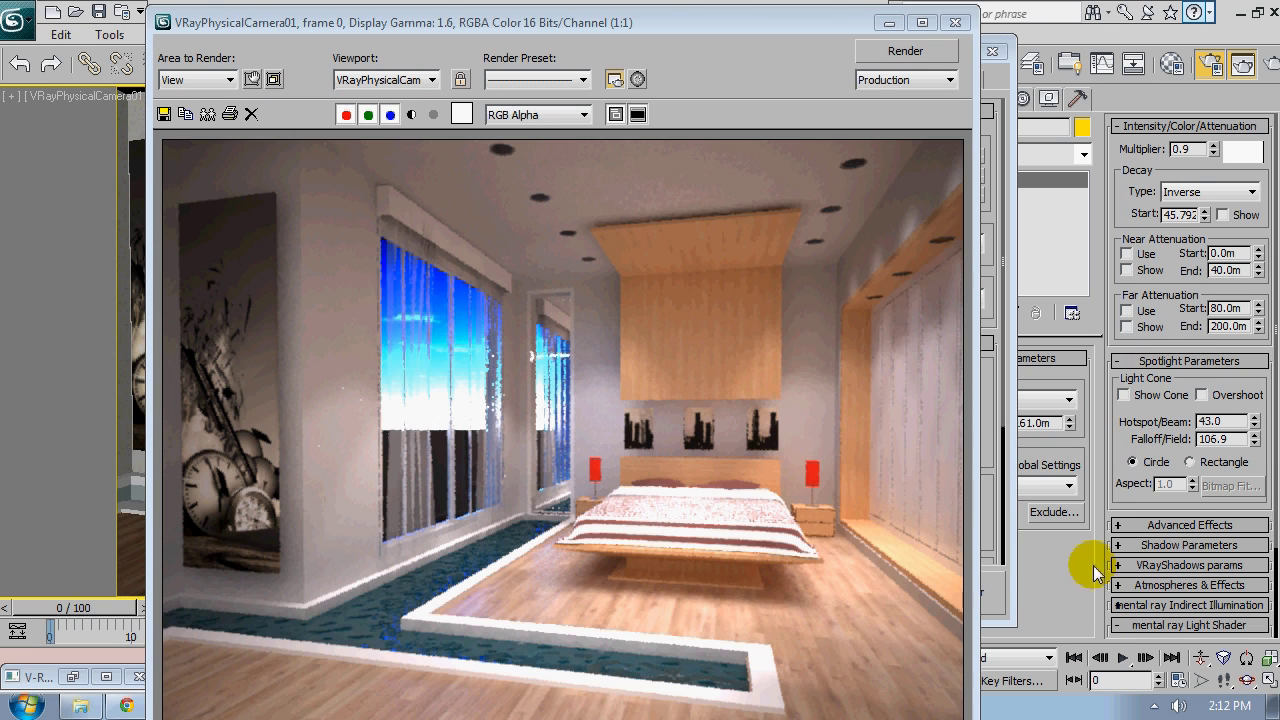
{"action": "left_click", "coordinate": [551, 362]}
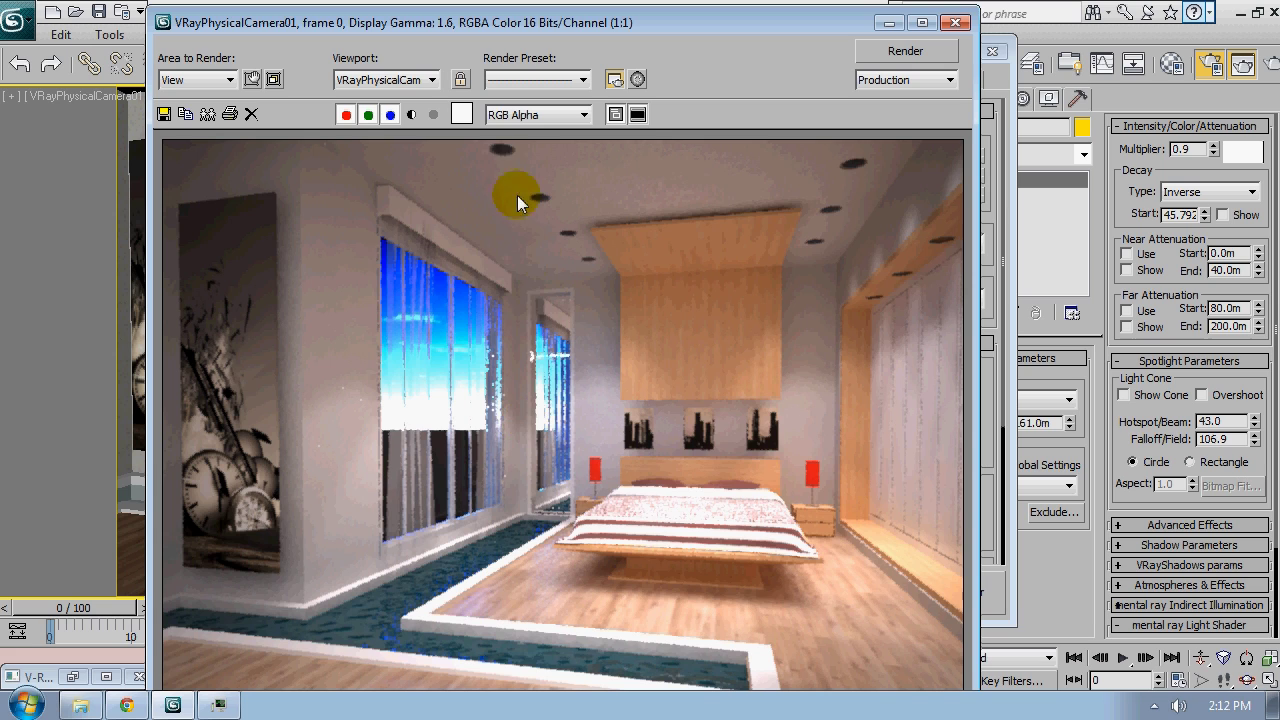
{"action": "scroll", "coordinate": [558, 214], "scroll_direction": "up", "scroll_amount": 2}
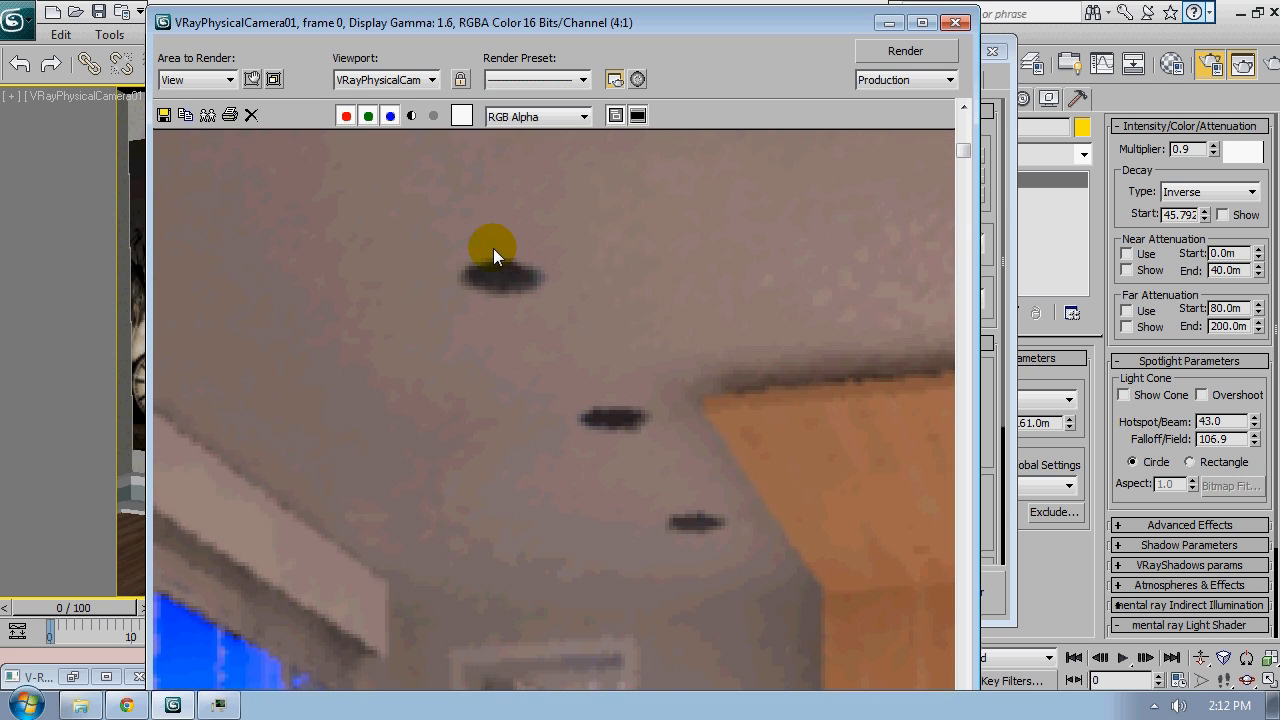
{"action": "scroll", "coordinate": [493, 255], "scroll_direction": "down", "scroll_amount": 2}
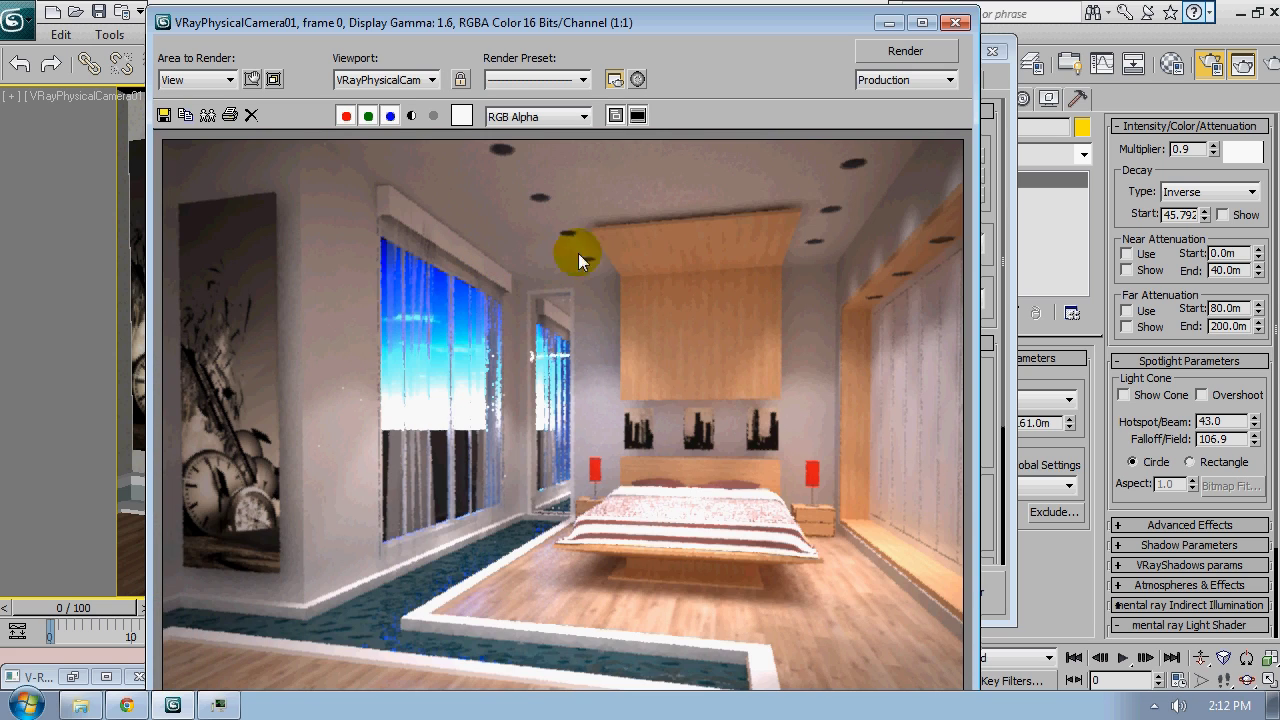
{"action": "left_click_drag", "start_coordinate": [822, 24], "coordinate": [729, 75]}
{"action": "left_click", "coordinate": [992, 51]}
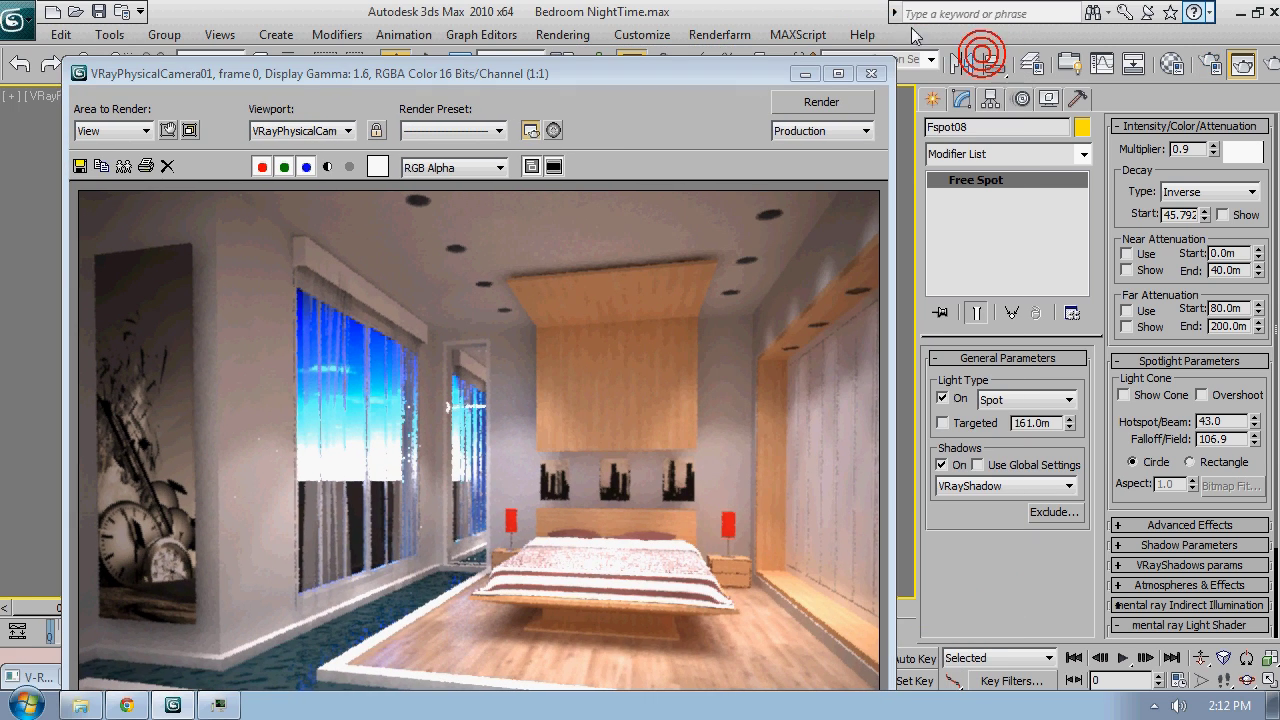
Change the environment background colour from black to a dark navy blue
{"action": "left_click", "coordinate": [559, 35]}
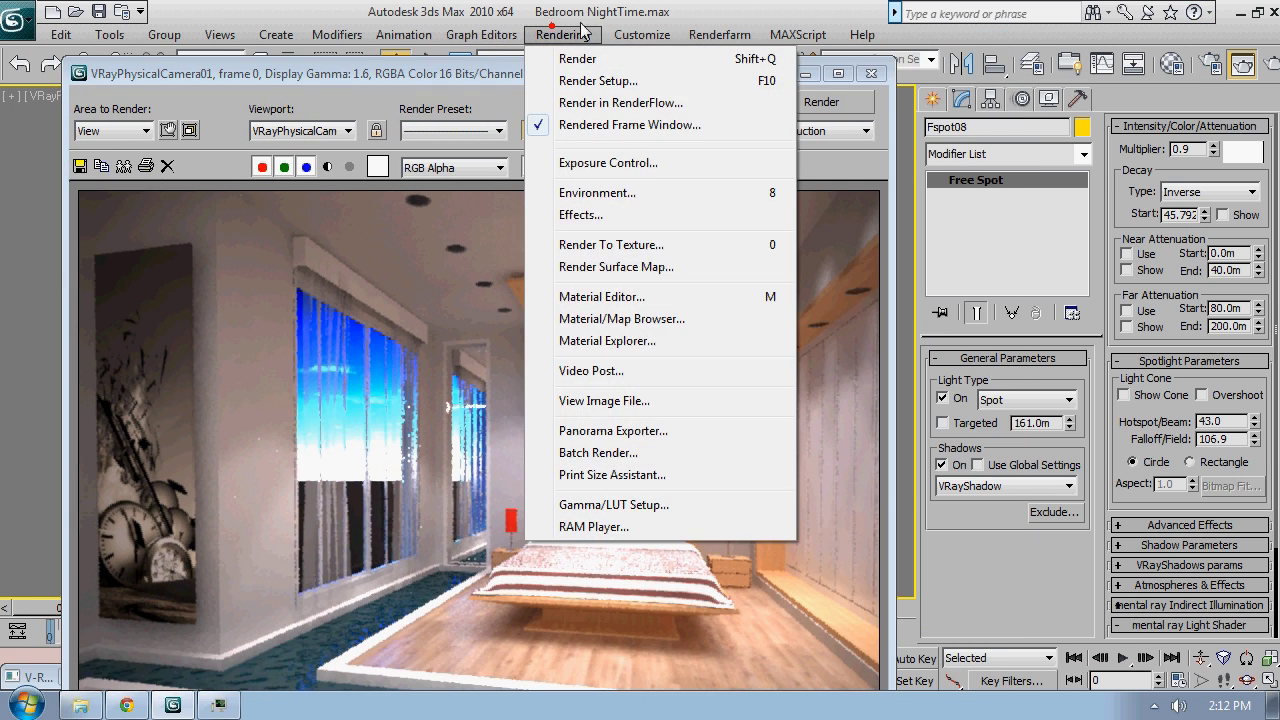
{"action": "left_click", "coordinate": [612, 193]}
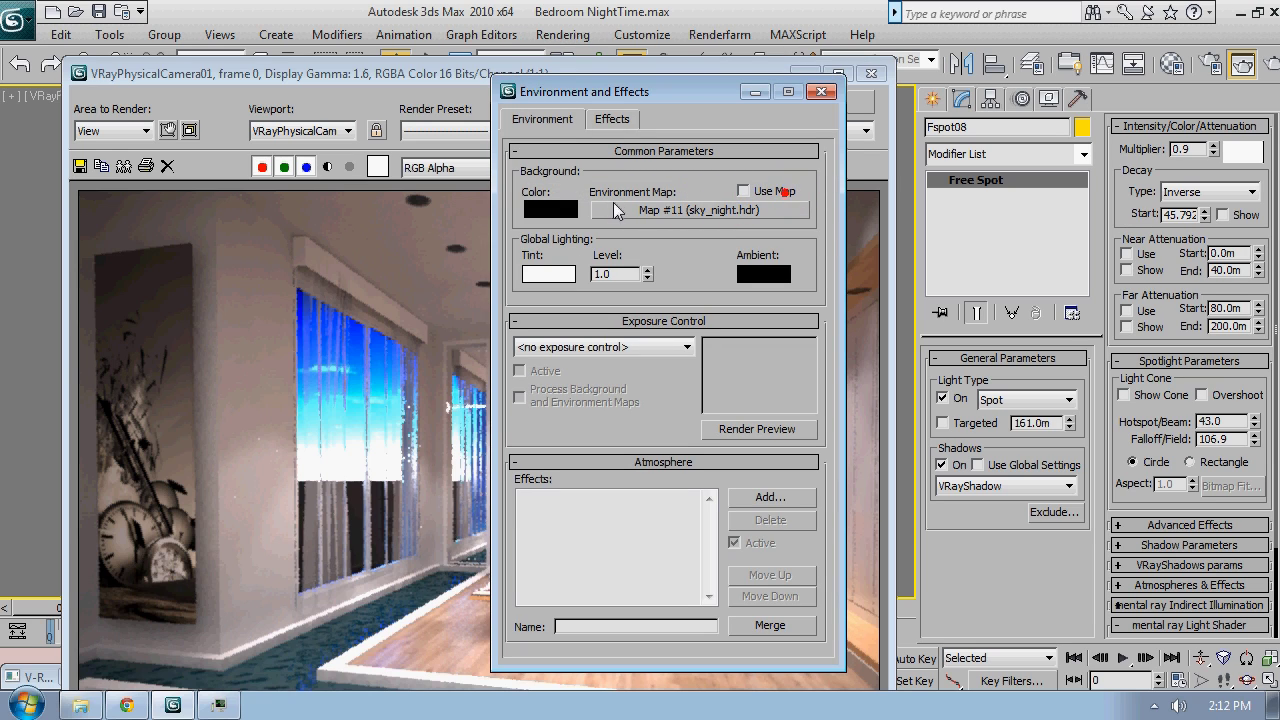
{"action": "left_click", "coordinate": [548, 209]}
{"action": "left_click_drag", "start_coordinate": [714, 165], "coordinate": [657, 165]}
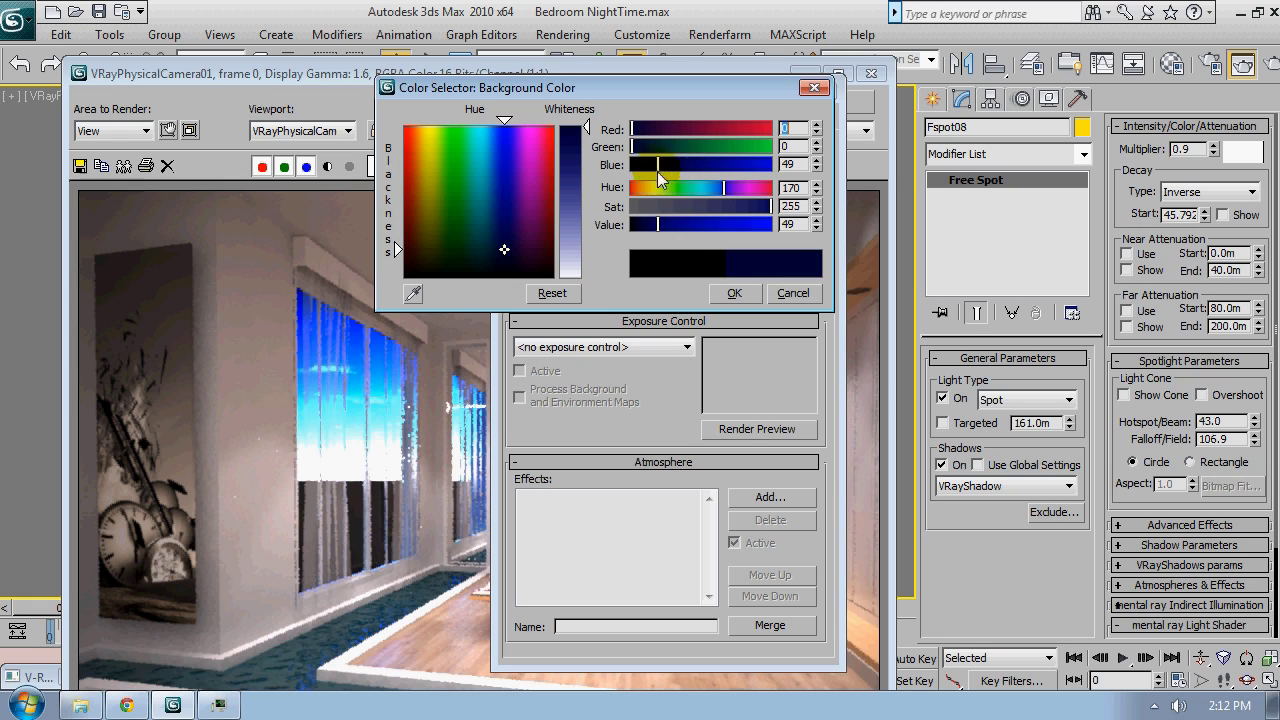
{"action": "left_click_drag", "start_coordinate": [700, 207], "coordinate": [666, 231]}
{"action": "left_click_drag", "start_coordinate": [643, 137], "coordinate": [638, 138]}
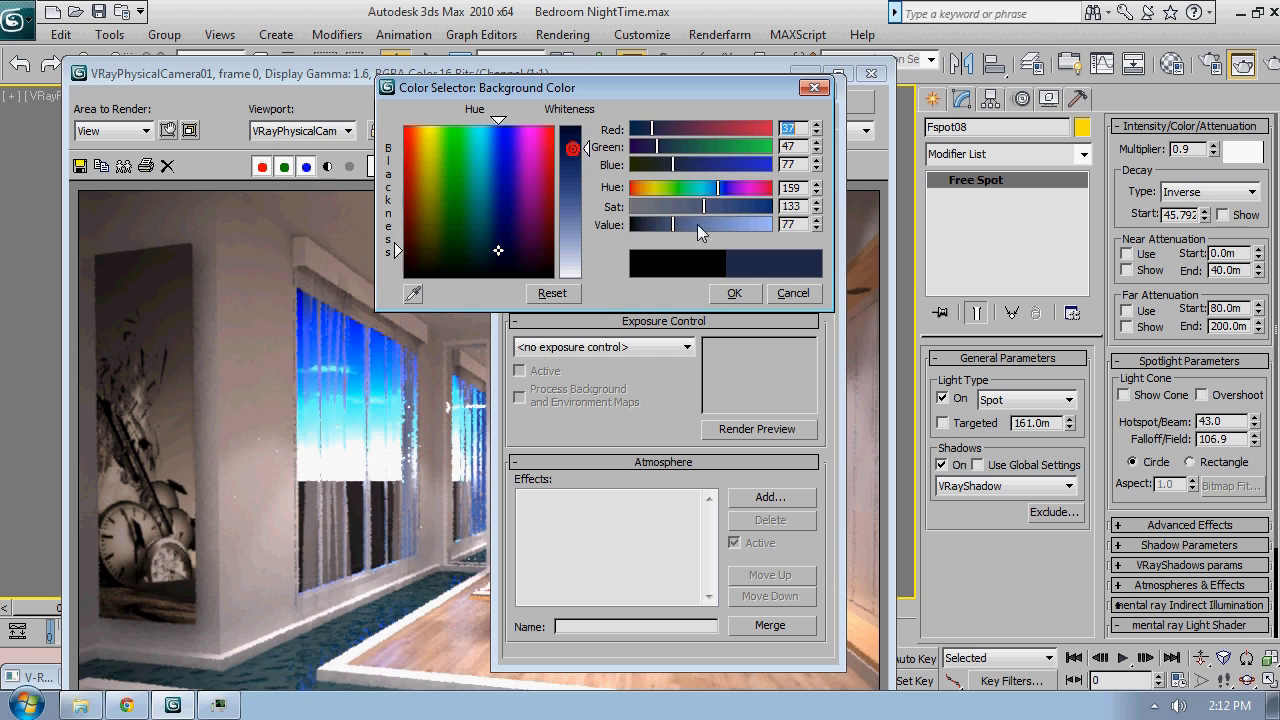
{"action": "left_click", "coordinate": [734, 293]}
Close the Environment and Effects dialog and the rendered frame window
{"action": "left_click_drag", "start_coordinate": [633, 94], "coordinate": [979, 77]}
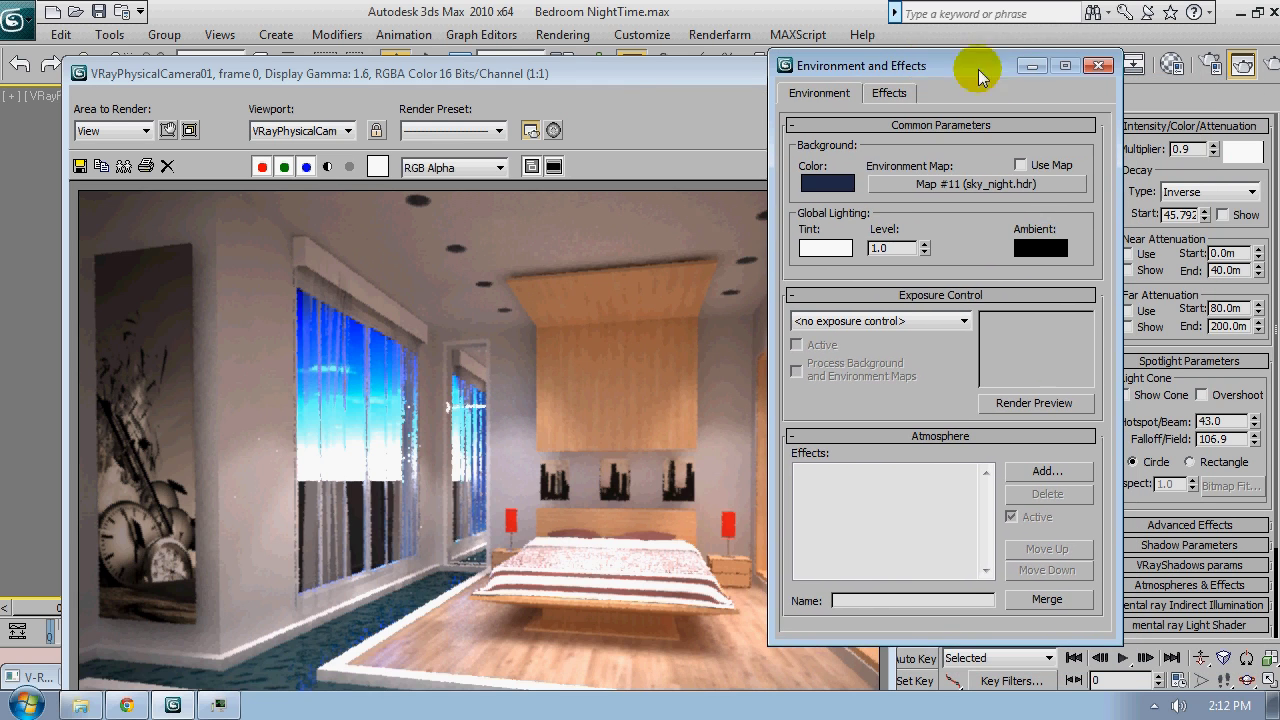
{"action": "left_click", "coordinate": [1098, 65]}
{"action": "left_click_drag", "start_coordinate": [682, 81], "coordinate": [807, 63]}
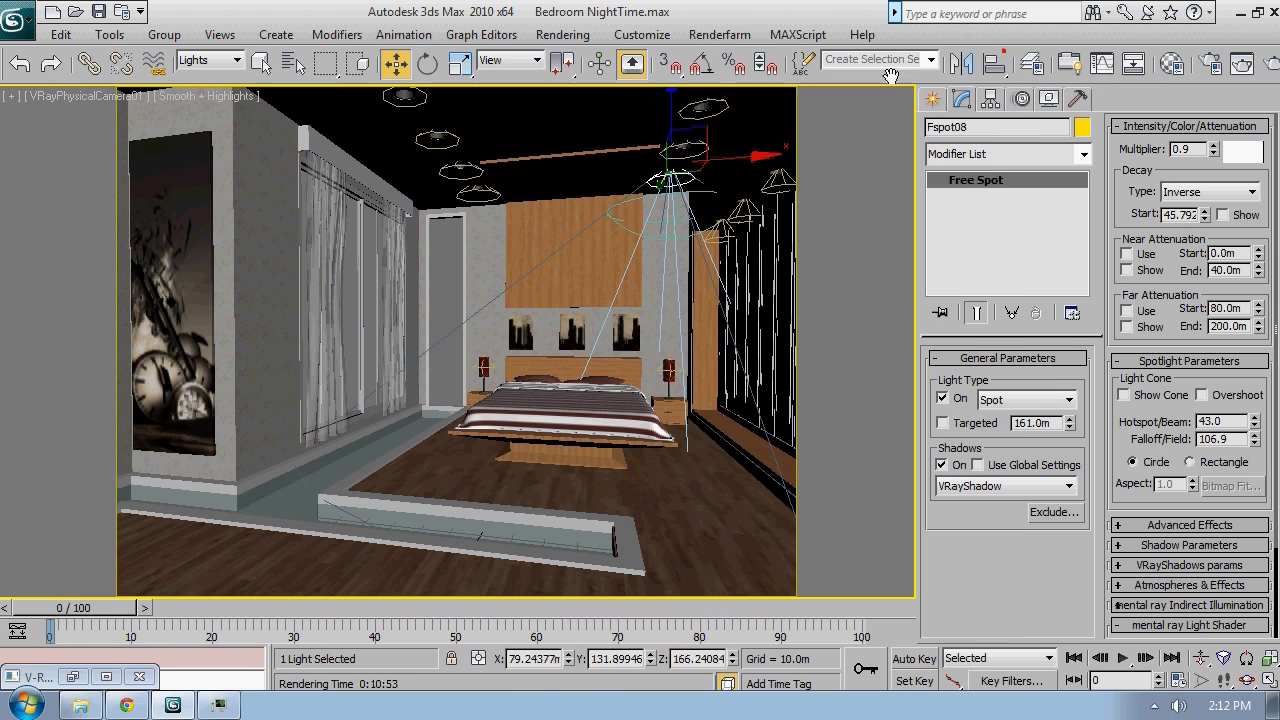
{"action": "left_click", "coordinate": [993, 56]}
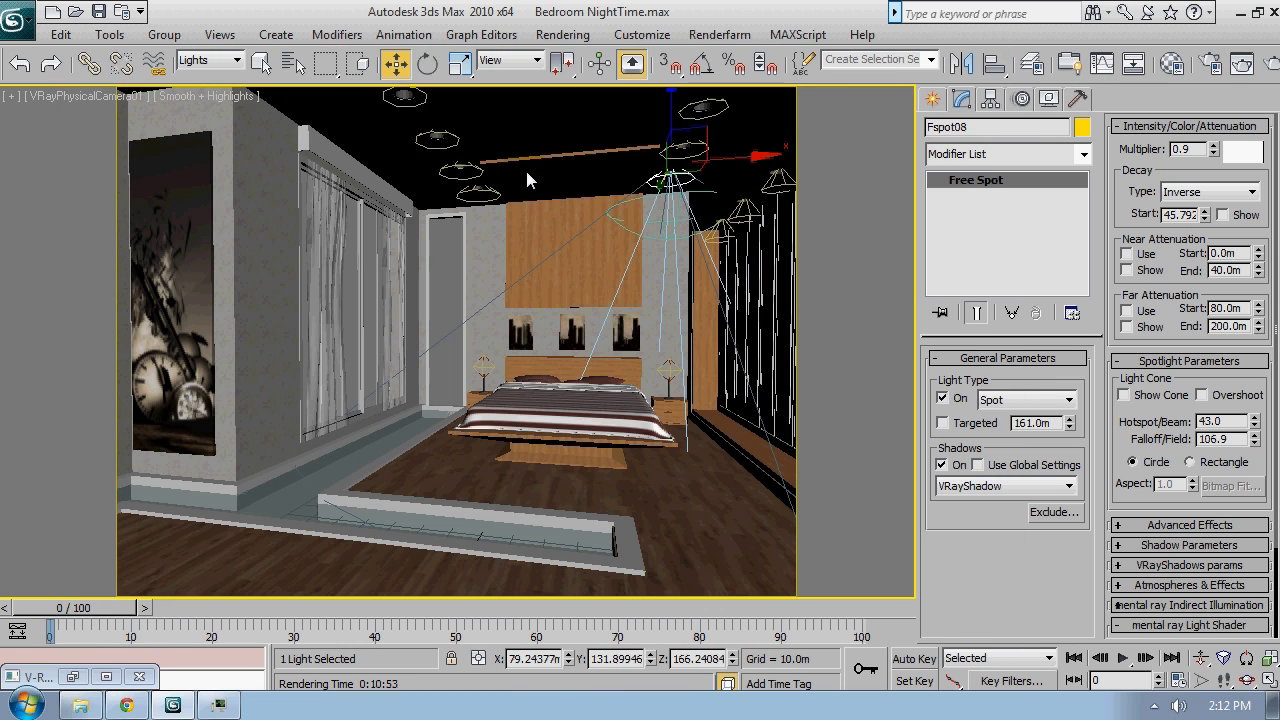
Set the selection filter to All, select the two lamp cylinders and isolate them
{"action": "key", "text": "f"}
{"action": "scroll", "coordinate": [680, 343], "scroll_direction": "down", "scroll_amount": 4}
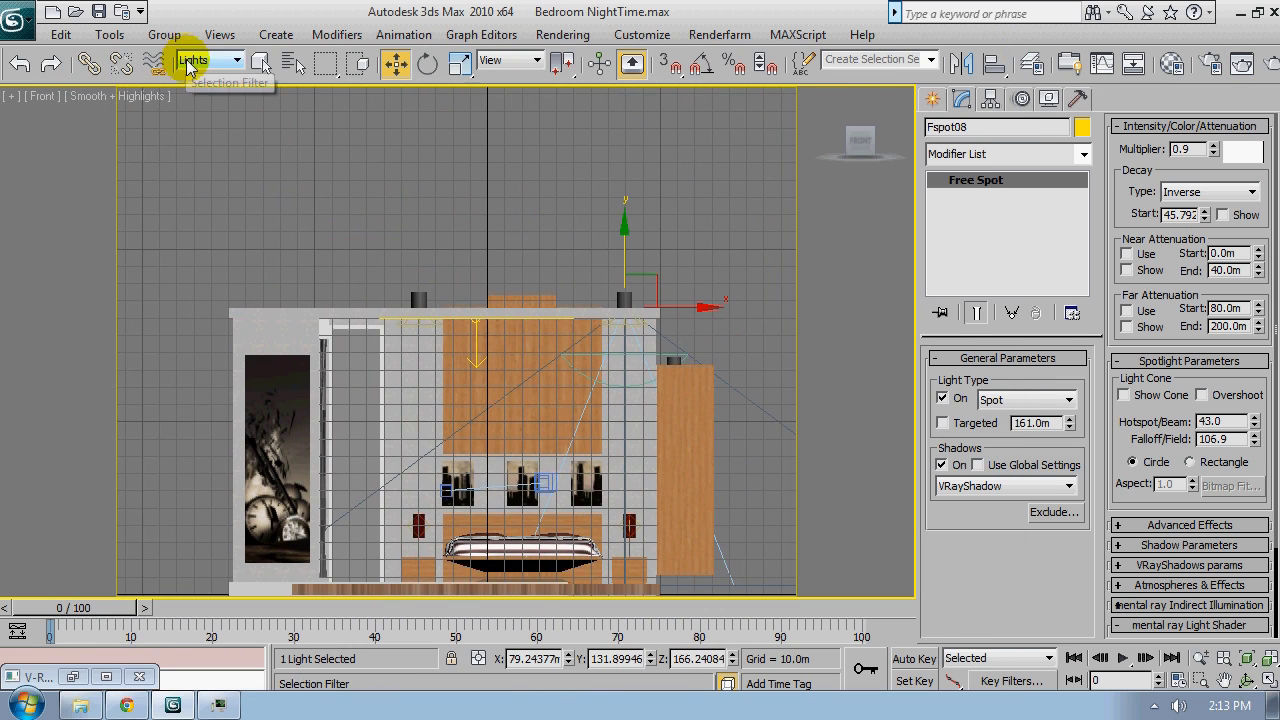
{"action": "left_click", "coordinate": [210, 60]}
{"action": "left_click", "coordinate": [213, 73]}
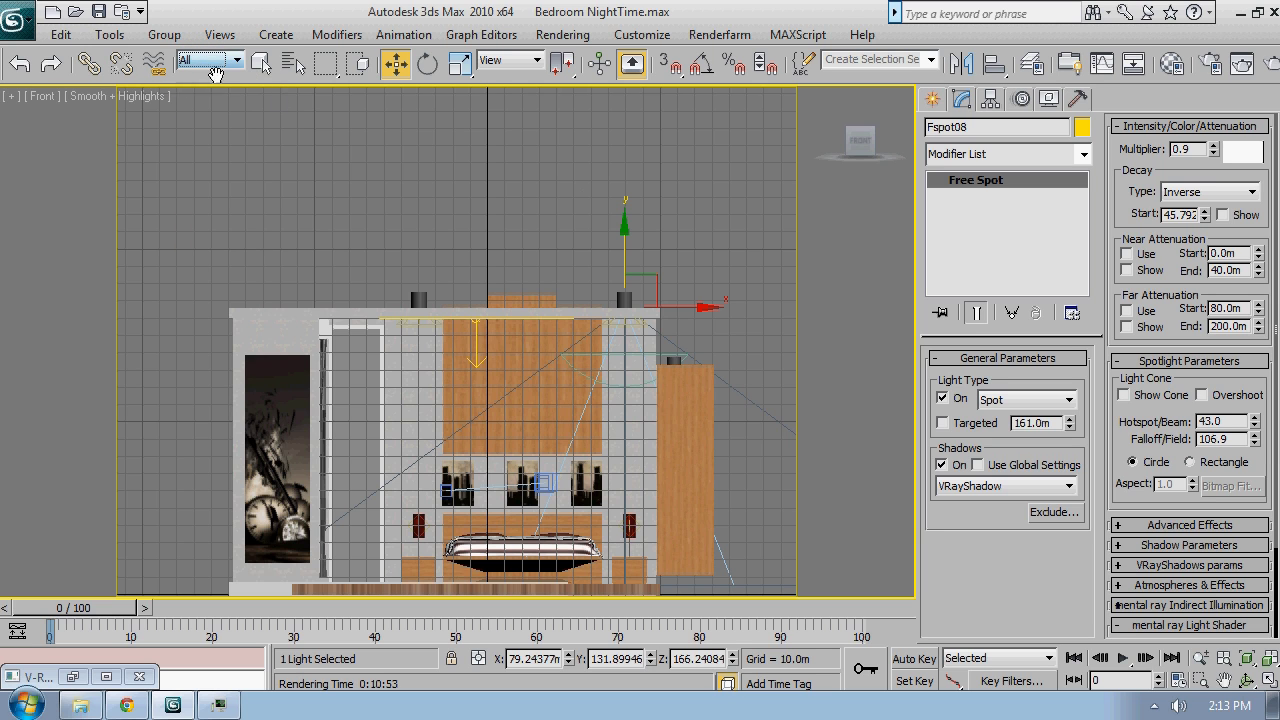
{"action": "scroll", "coordinate": [390, 390], "scroll_direction": "up", "scroll_amount": 3}
{"action": "left_click", "coordinate": [432, 264]}
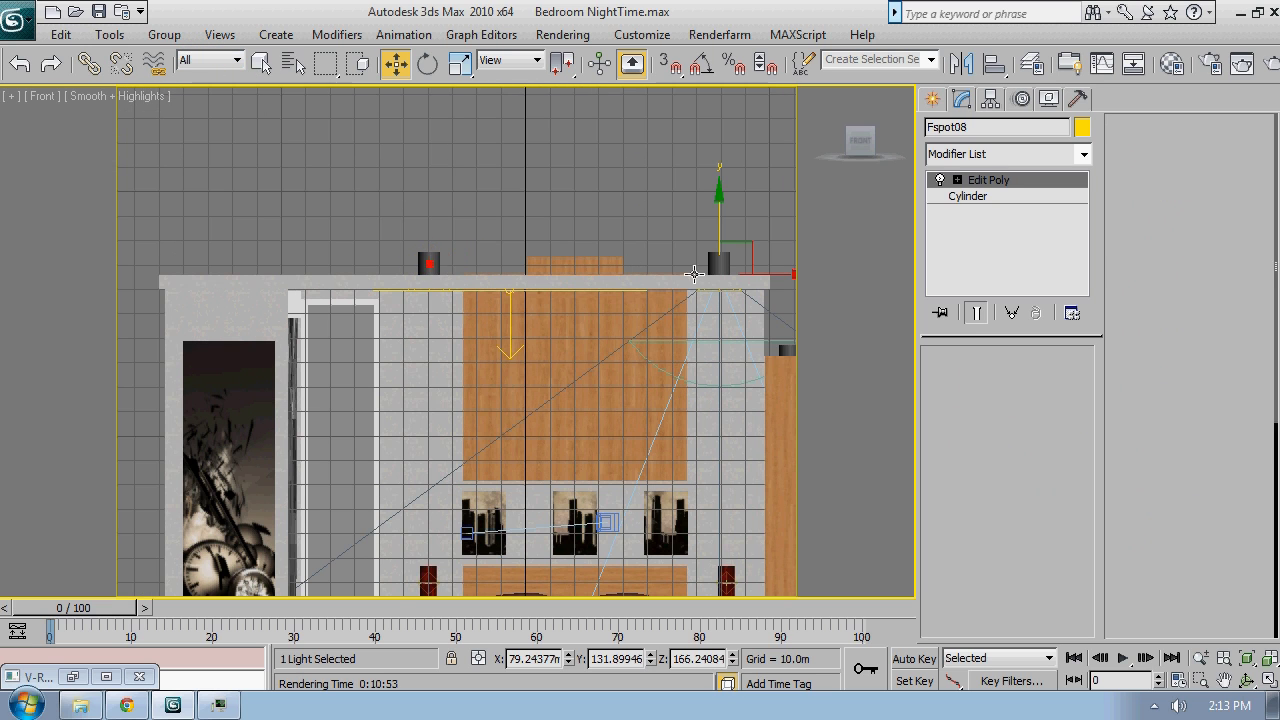
{"action": "scroll", "coordinate": [606, 266], "scroll_direction": "up", "scroll_amount": 4}
{"action": "left_click", "coordinate": [477, 251]}
{"action": "left_click", "coordinate": [610, 373], "text": "ctrl"}
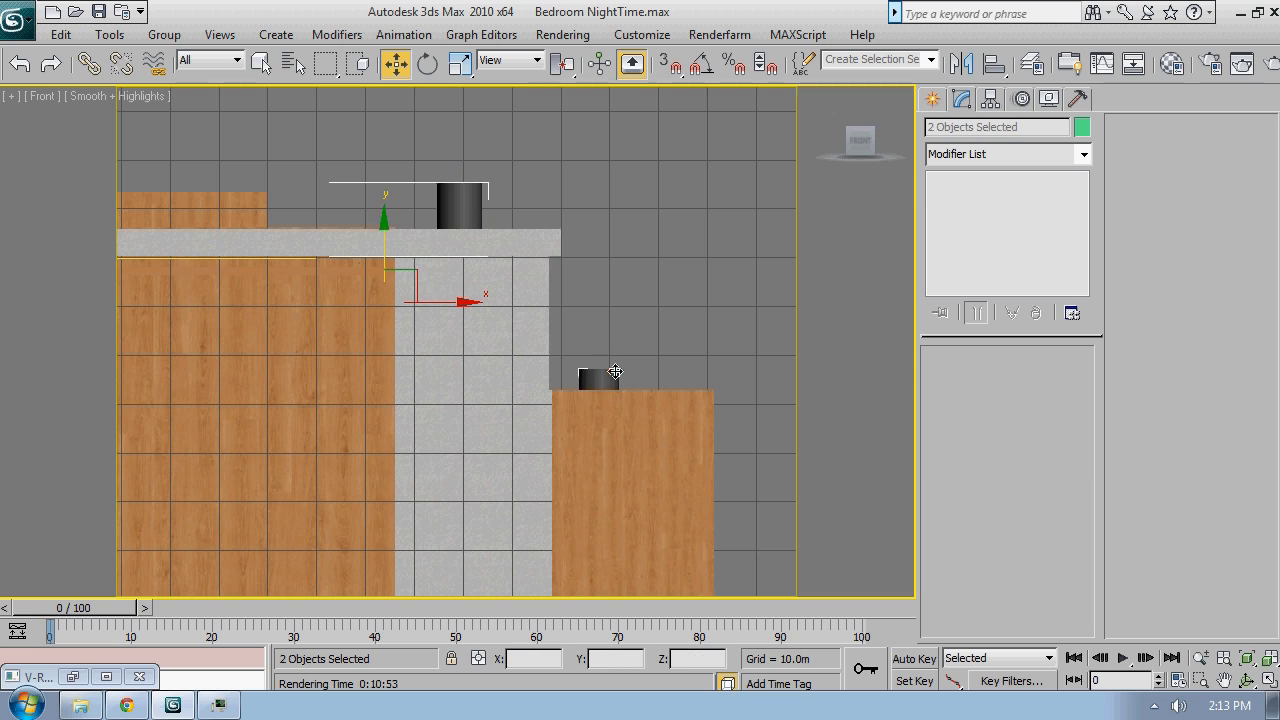
{"action": "scroll", "coordinate": [651, 340], "scroll_direction": "down", "scroll_amount": 5}
{"action": "key", "text": "alt+q"}
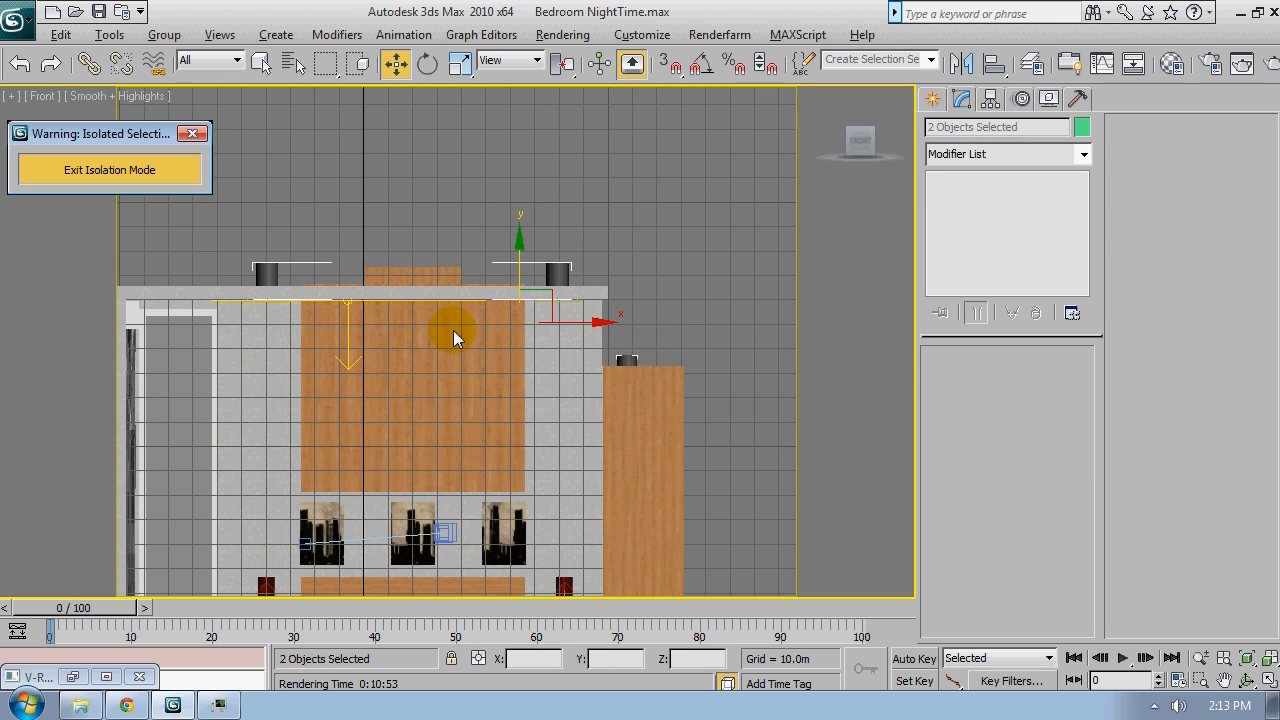
Select Cylinder15 among the isolated lamp cylinders in the perspective view
{"action": "scroll", "coordinate": [650, 310], "scroll_direction": "down", "scroll_amount": 2}
{"action": "left_click", "coordinate": [521, 504]}
{"action": "key", "text": "p"}
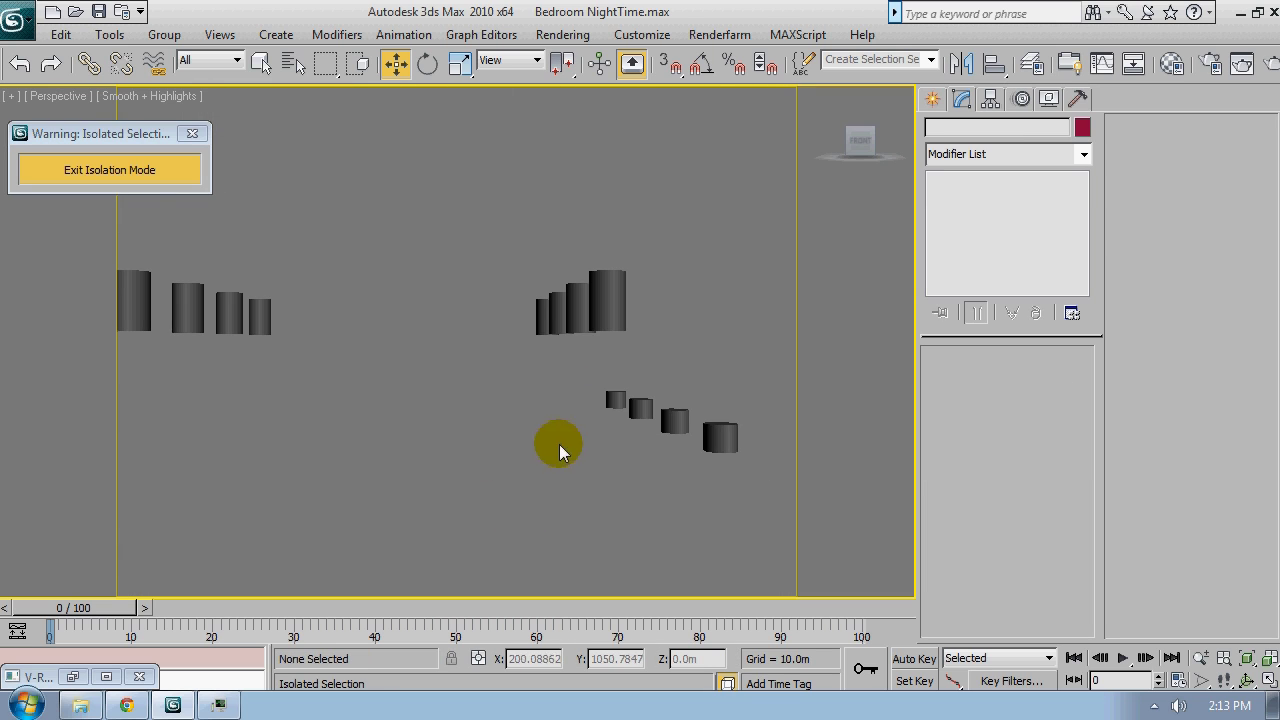
{"action": "middle_click_drag", "start_coordinate": [557, 439], "coordinate": [599, 394], "text": "alt"}
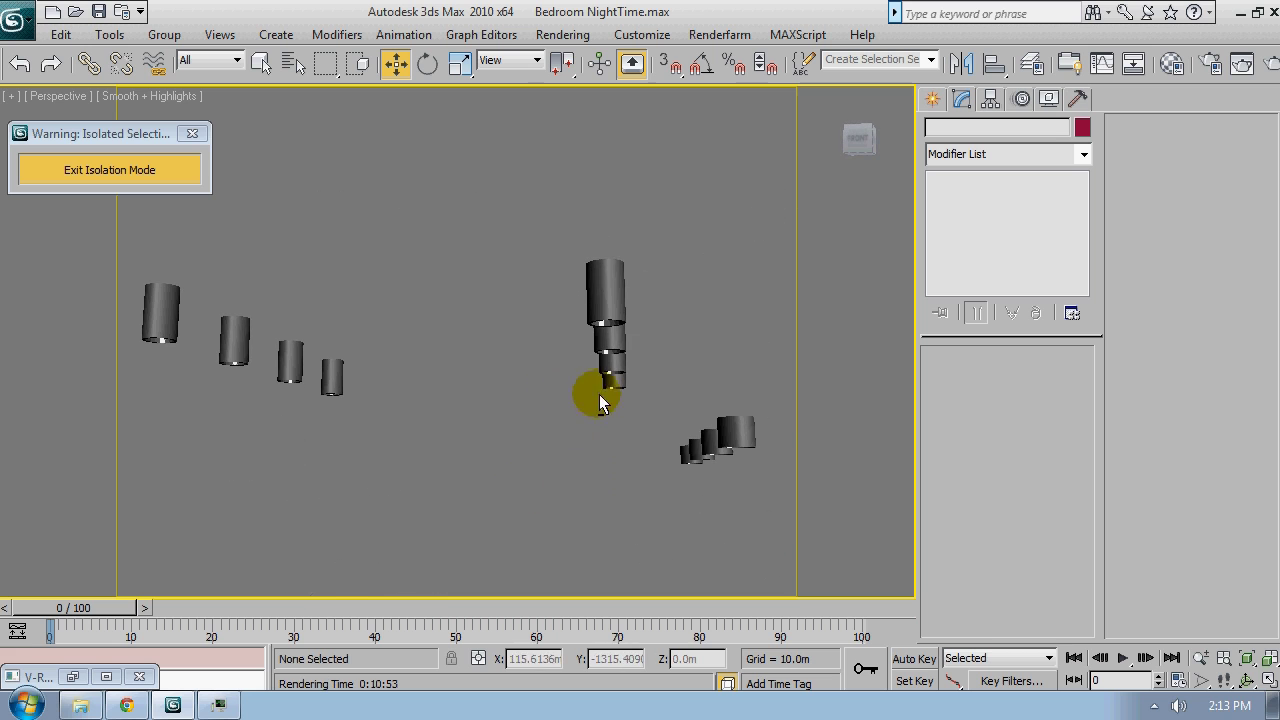
{"action": "left_click", "coordinate": [606, 287]}
{"action": "middle_click_drag", "start_coordinate": [674, 306], "coordinate": [577, 307], "text": "alt"}
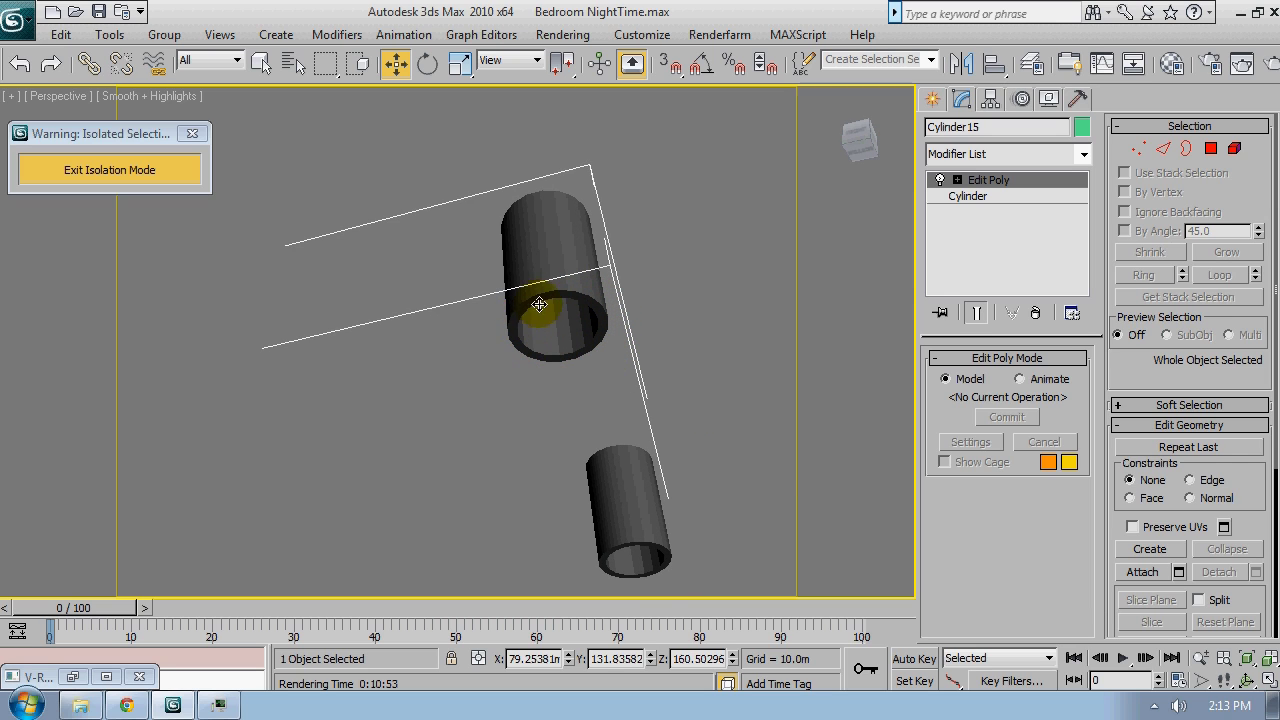
{"action": "middle_click_drag", "start_coordinate": [539, 304], "coordinate": [590, 346], "text": "alt"}
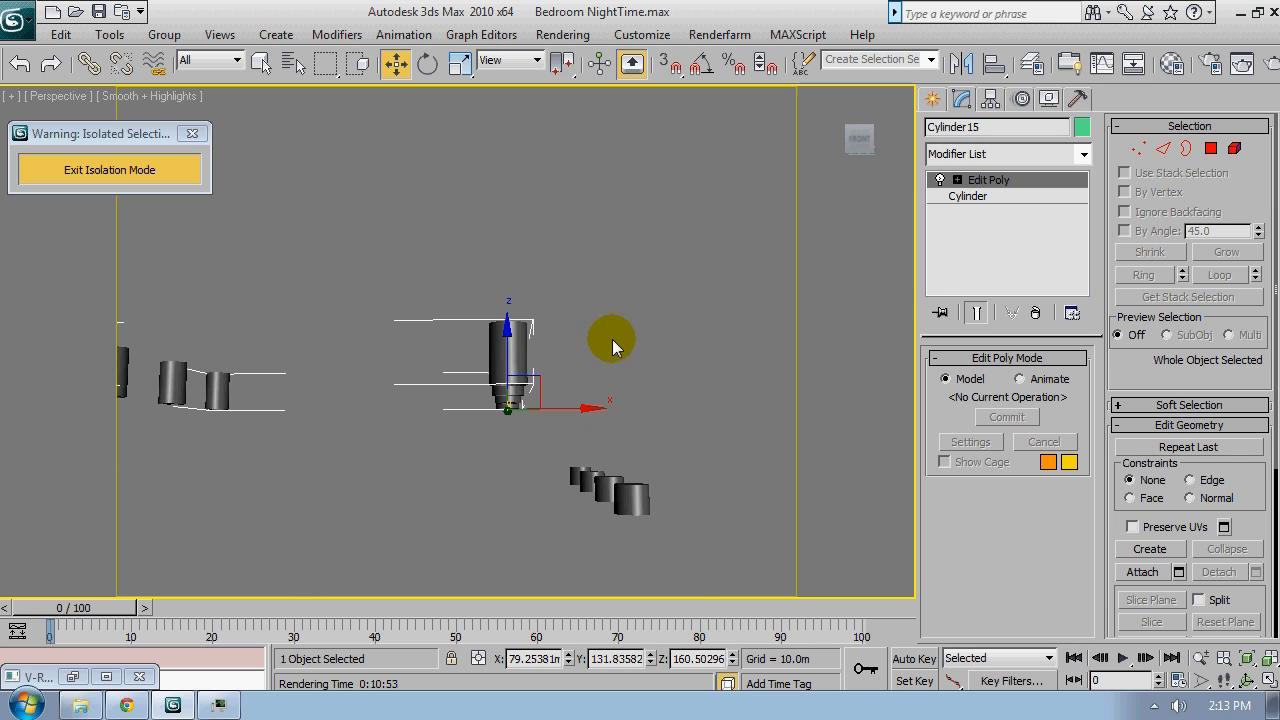
{"action": "middle_click_drag", "start_coordinate": [409, 409], "coordinate": [786, 320], "text": "alt"}
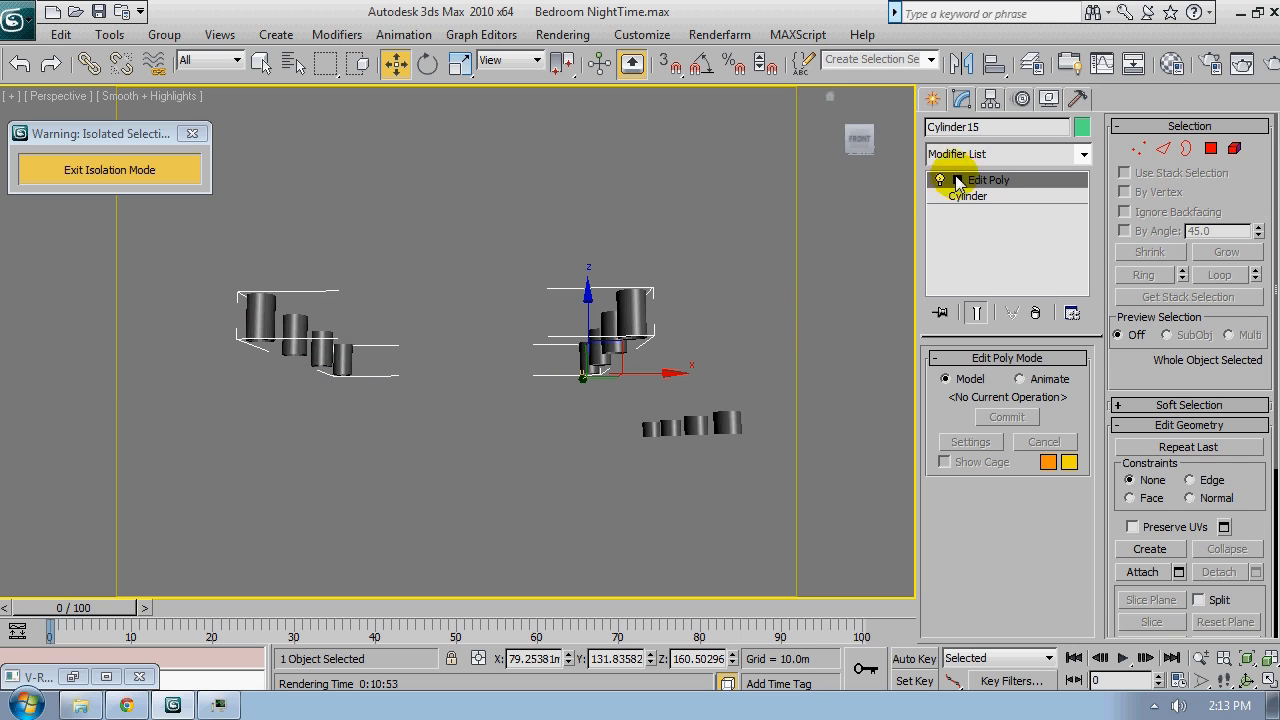
{"action": "middle_click_drag", "start_coordinate": [425, 336], "coordinate": [491, 309], "text": "alt"}
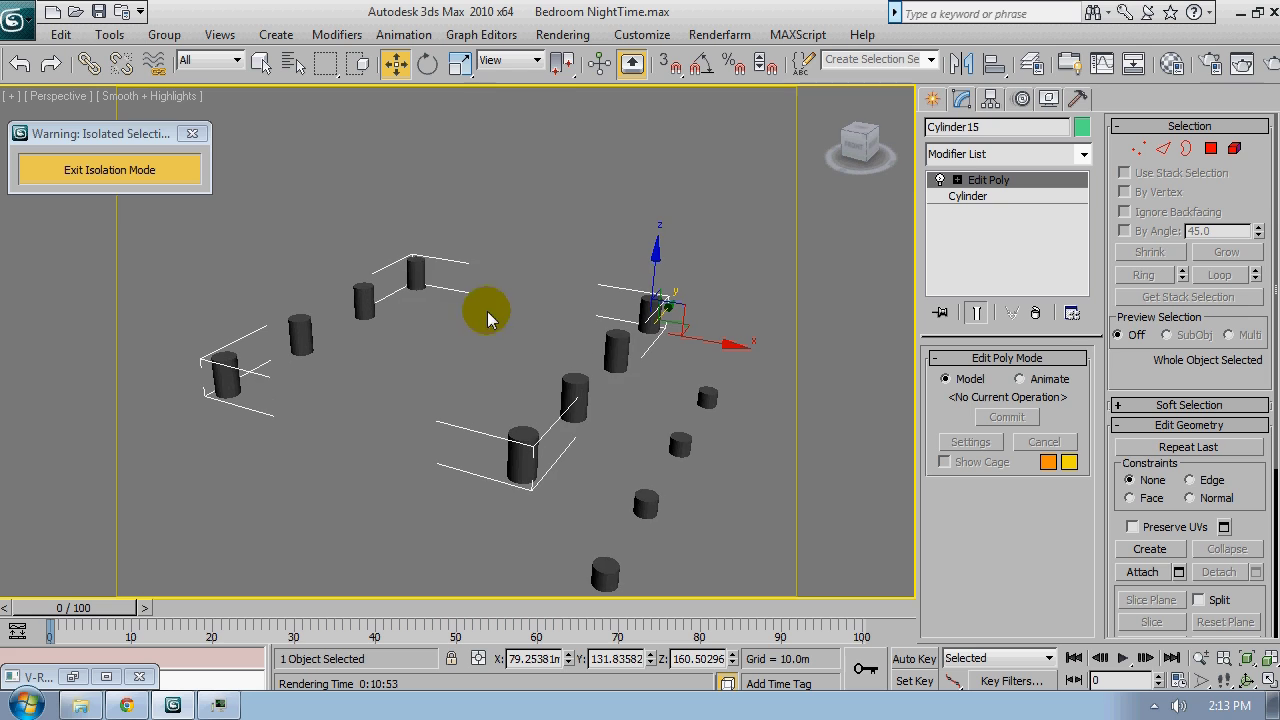
Convert Cylinder15 to an Editable Poly
{"action": "right_click", "coordinate": [486, 311]}
{"action": "mouse_move", "coordinate": [523, 491]}
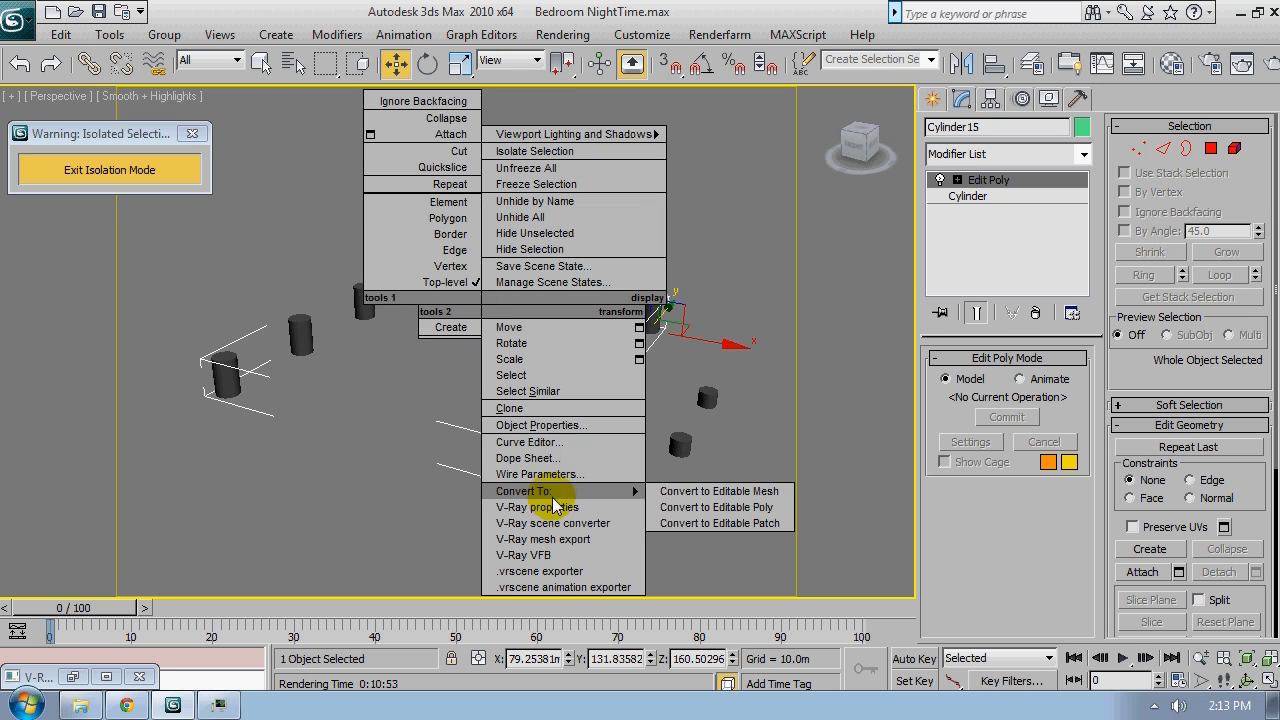
{"action": "left_click", "coordinate": [760, 509]}
{"action": "middle_click_drag", "start_coordinate": [352, 420], "coordinate": [429, 394], "text": "alt"}
Select all 1024 polygons of Cylinder15 in Polygon mode
{"action": "key", "text": "f"}
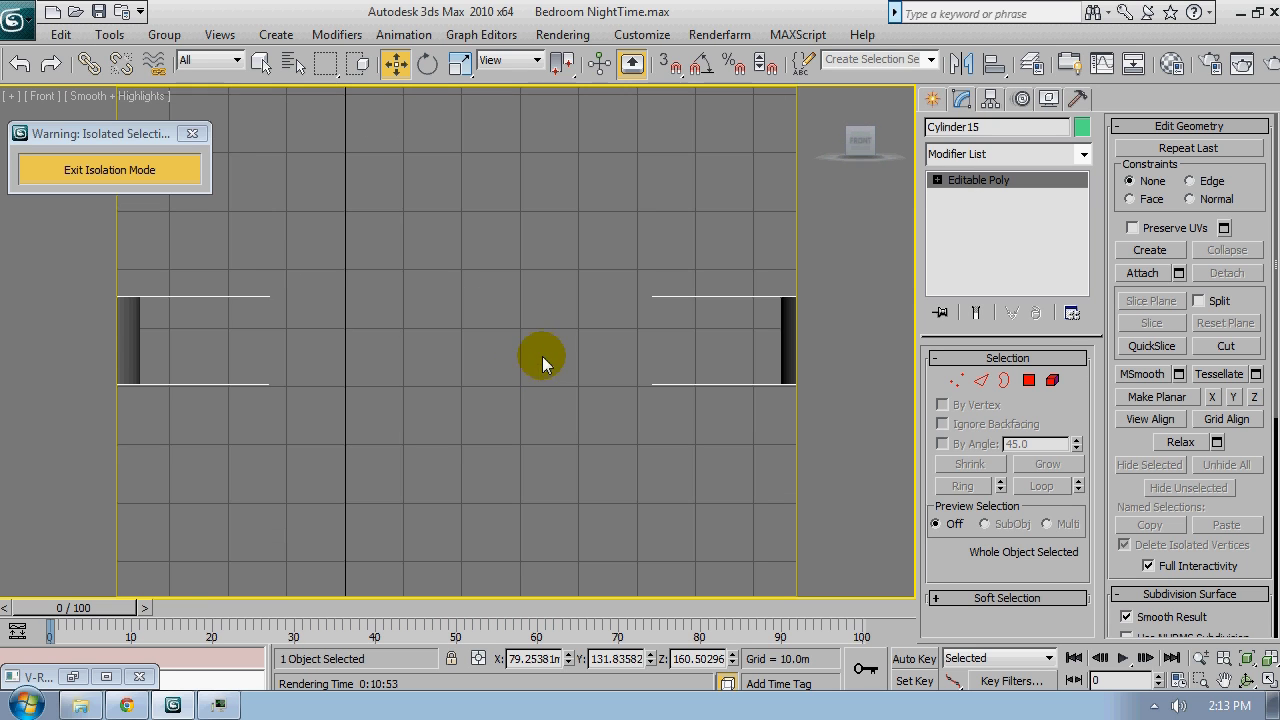
{"action": "scroll", "coordinate": [543, 357], "scroll_direction": "down", "scroll_amount": 3}
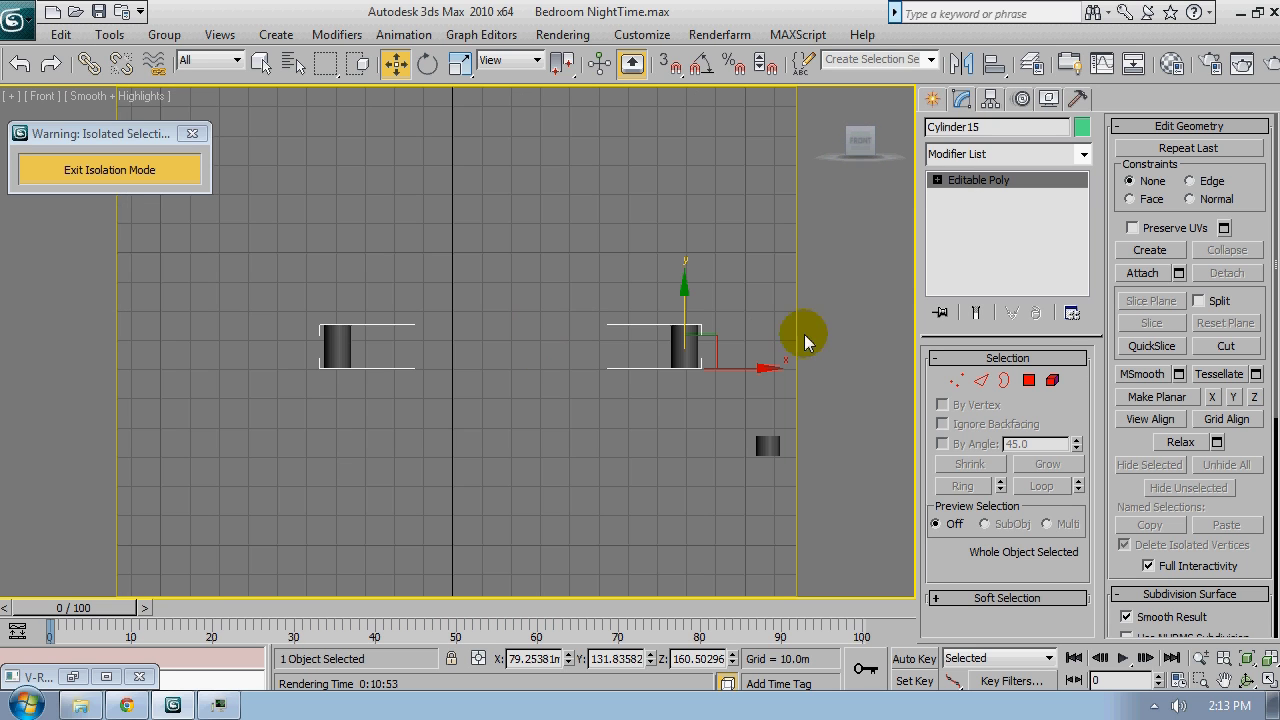
{"action": "left_click", "coordinate": [1029, 380]}
{"action": "left_click_drag", "start_coordinate": [217, 278], "coordinate": [664, 336]}
{"action": "middle_click_drag", "start_coordinate": [766, 343], "coordinate": [707, 353]}
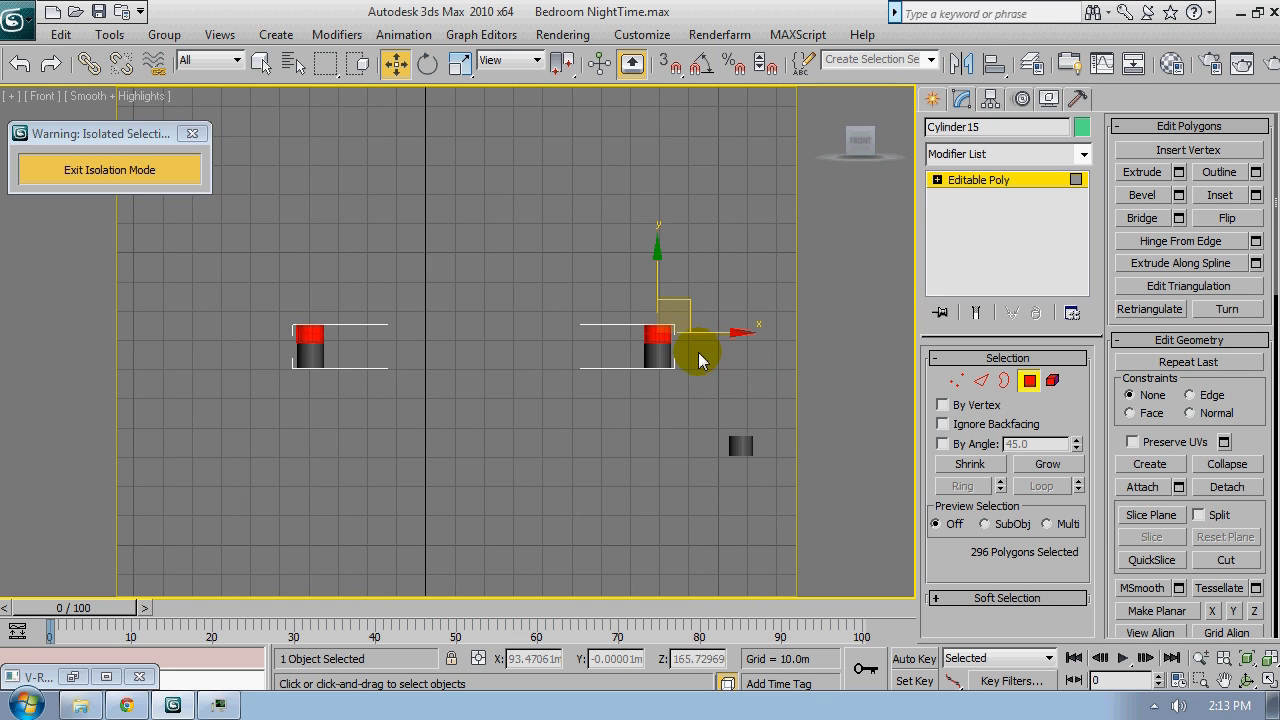
{"action": "key", "text": "F3"}
{"action": "scroll", "coordinate": [694, 357], "scroll_direction": "up", "scroll_amount": 5}
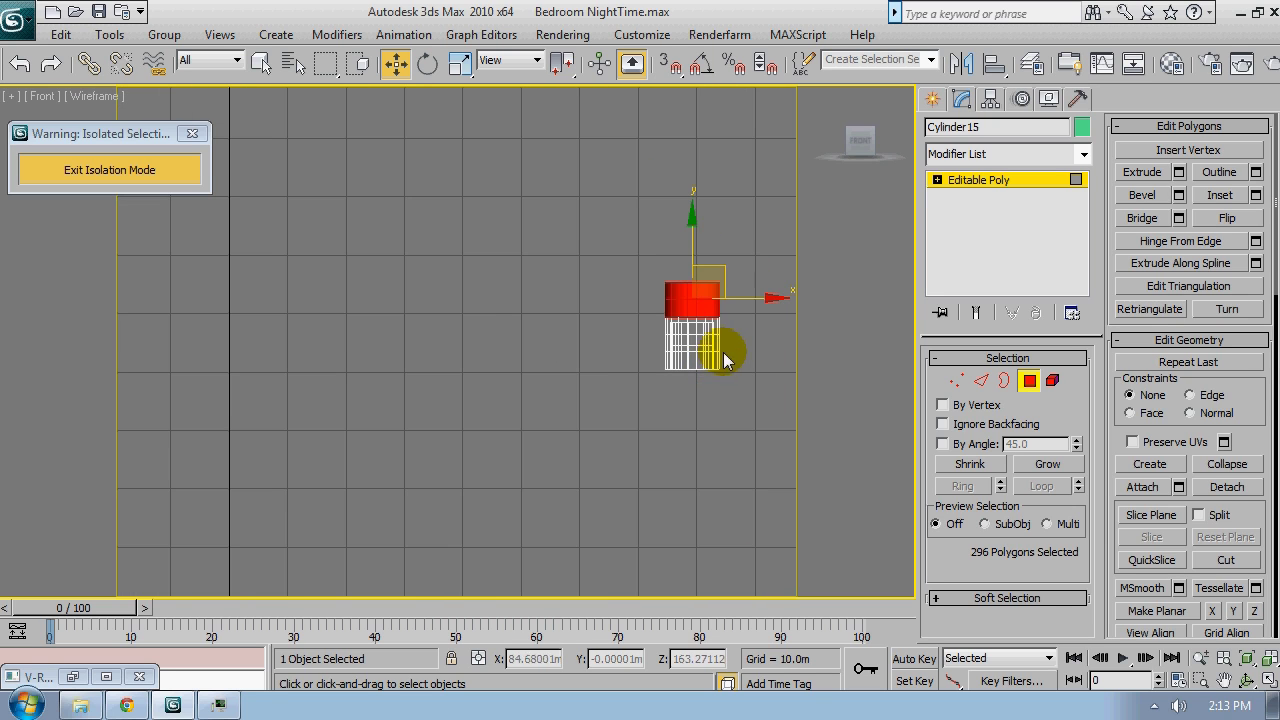
{"action": "scroll", "coordinate": [728, 356], "scroll_direction": "down", "scroll_amount": 4}
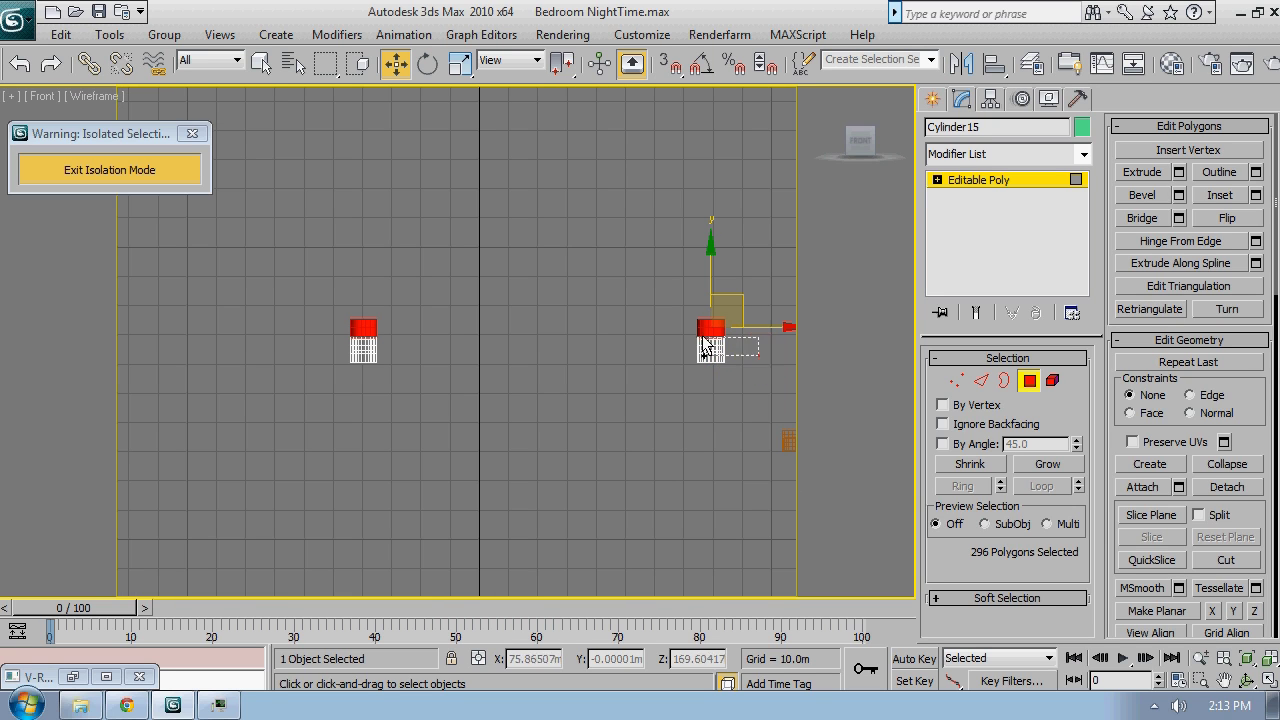
{"action": "key", "text": "ctrl+a"}
{"action": "key", "text": "p"}
{"action": "mouse_move", "coordinate": [534, 294]}
{"action": "middle_mouse_down", "text": "alt"}
{"action": "mouse_move", "coordinate": [508, 347]}
{"action": "mouse_move", "coordinate": [620, 400]}
{"action": "mouse_move", "coordinate": [560, 388]}
{"action": "mouse_move", "coordinate": [509, 334]}
{"action": "middle_mouse_up", "text": "alt"}
{"action": "key", "text": "F3"}
{"action": "scroll", "coordinate": [588, 347], "scroll_direction": "up", "scroll_amount": 4}
Make material 06 - Default a VRayLightMtl and assign it to the selected polygons
{"action": "key", "text": "m"}
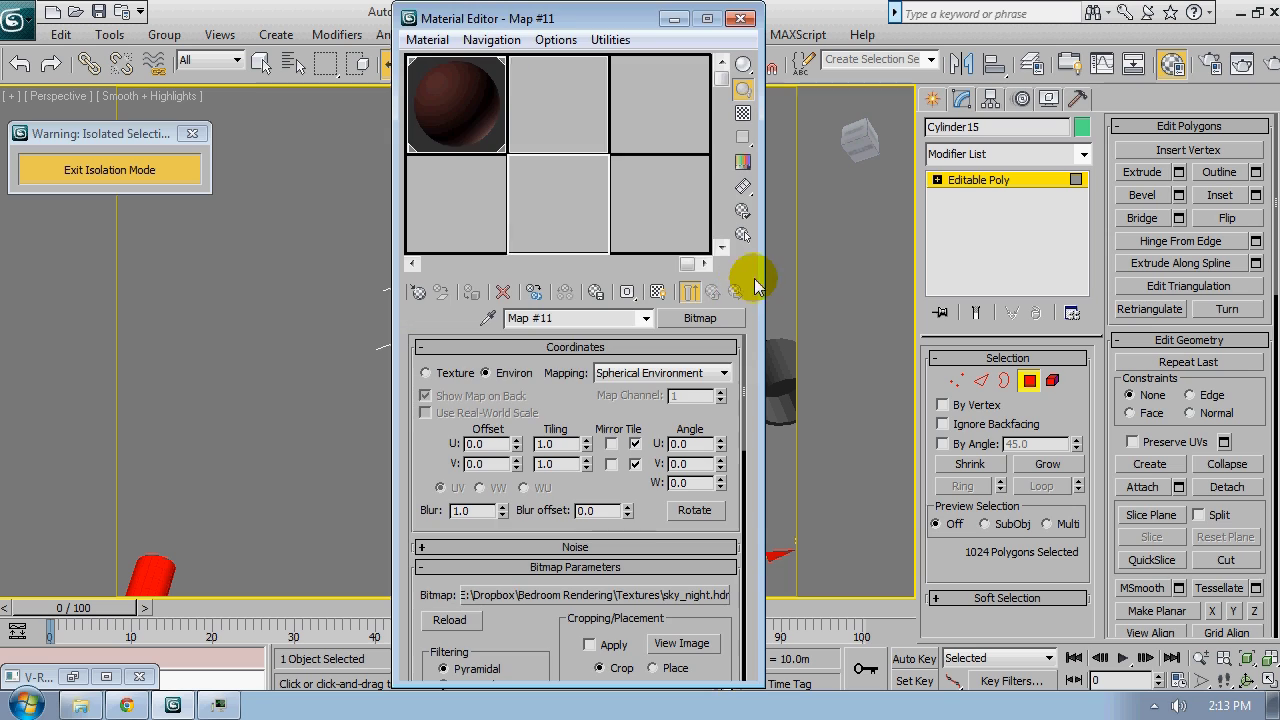
{"action": "left_click", "coordinate": [659, 112]}
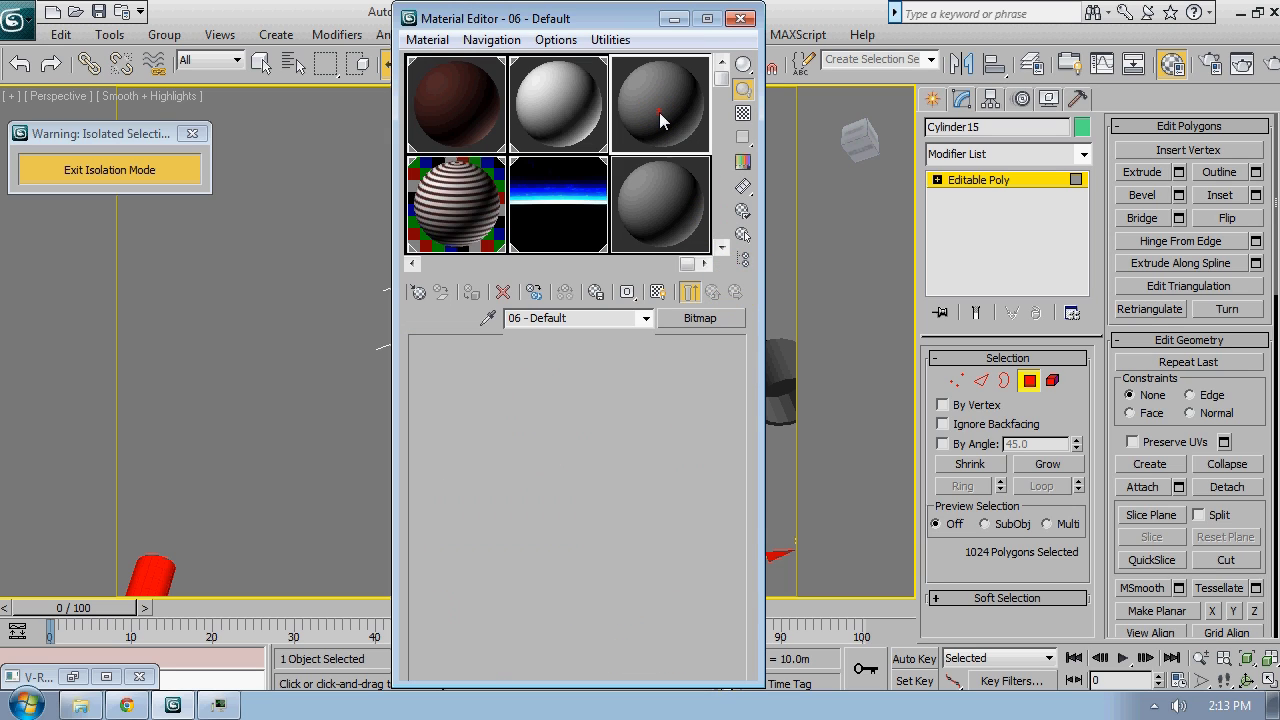
{"action": "left_click", "coordinate": [699, 318]}
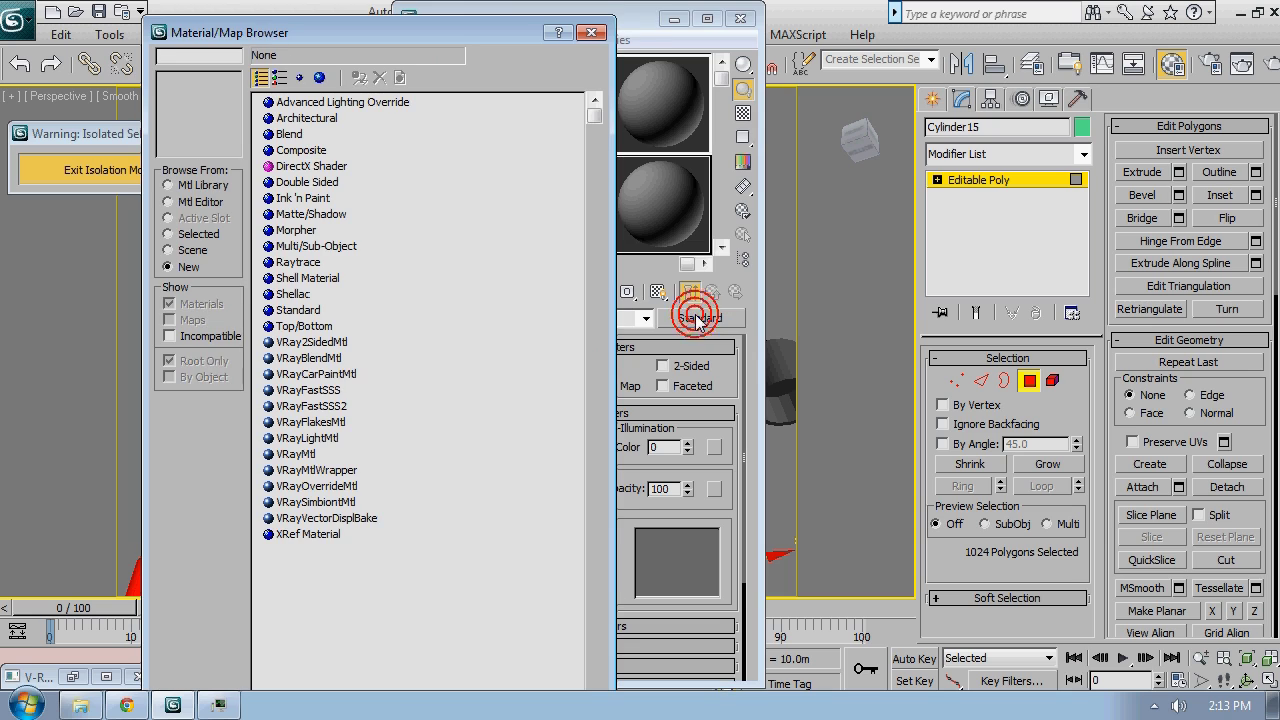
{"action": "double_click", "coordinate": [320, 442]}
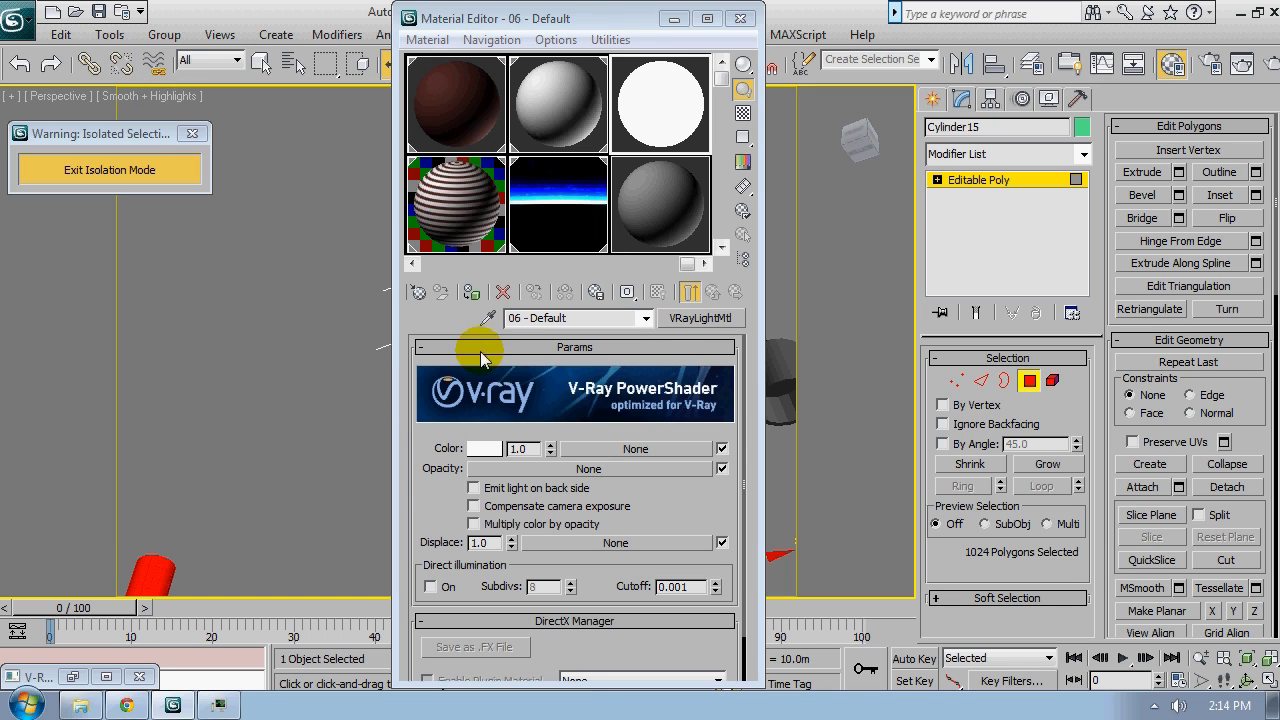
{"action": "left_click", "coordinate": [470, 291]}
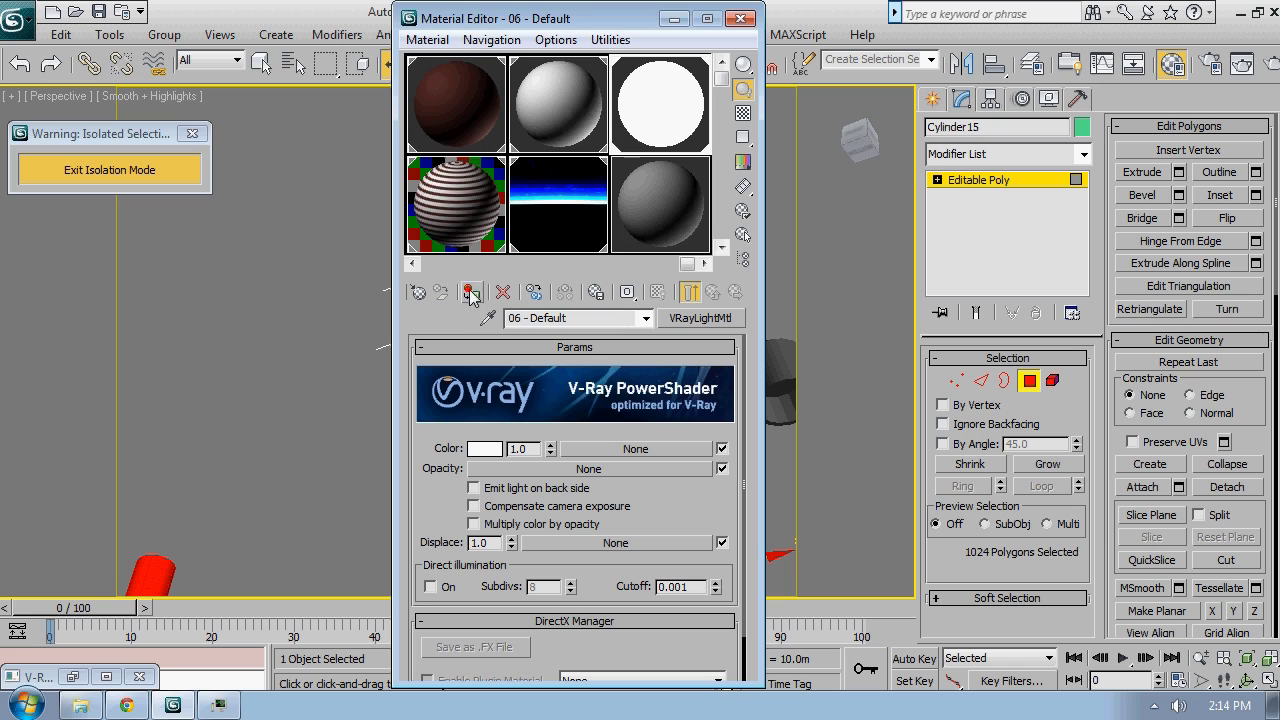
Close the Material Editor and exit Polygon mode
{"action": "left_click", "coordinate": [739, 20]}
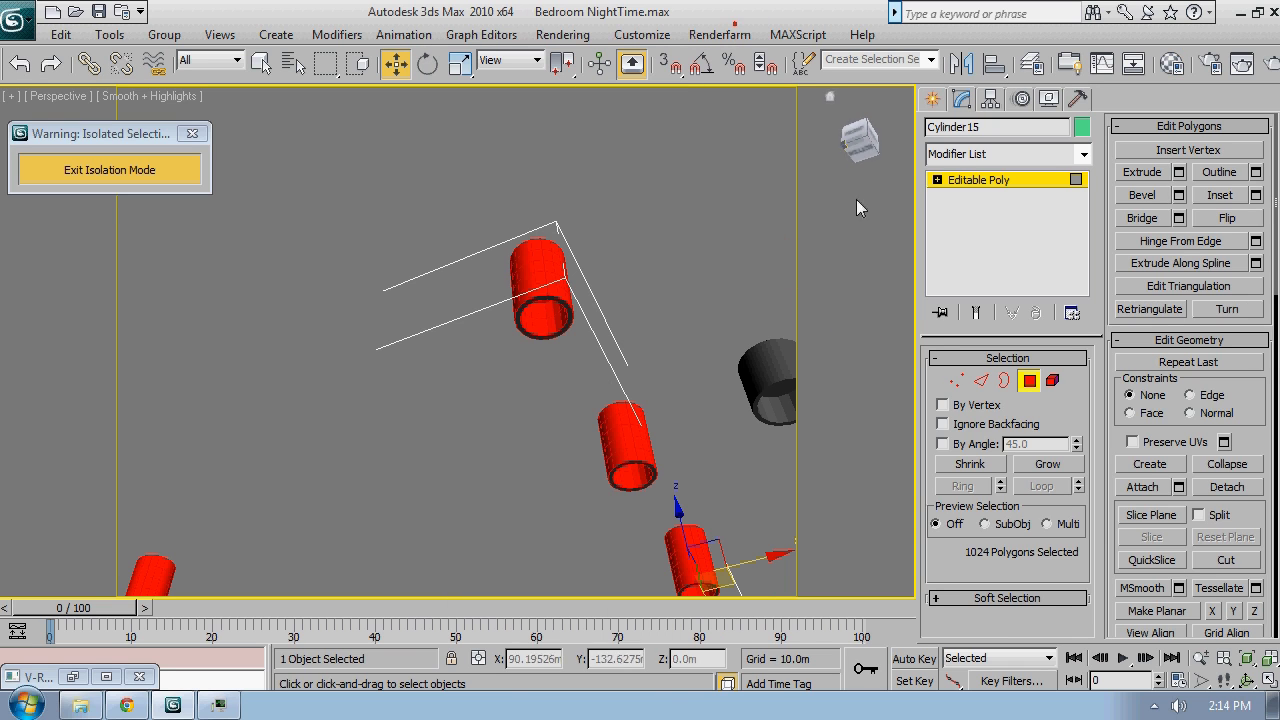
{"action": "left_click", "coordinate": [1030, 383]}
{"action": "middle_click_drag", "start_coordinate": [820, 434], "coordinate": [580, 343], "text": "alt"}
Convert Cylinder19 to an Editable Poly
{"action": "left_click", "coordinate": [529, 372]}
{"action": "right_click", "coordinate": [579, 340]}
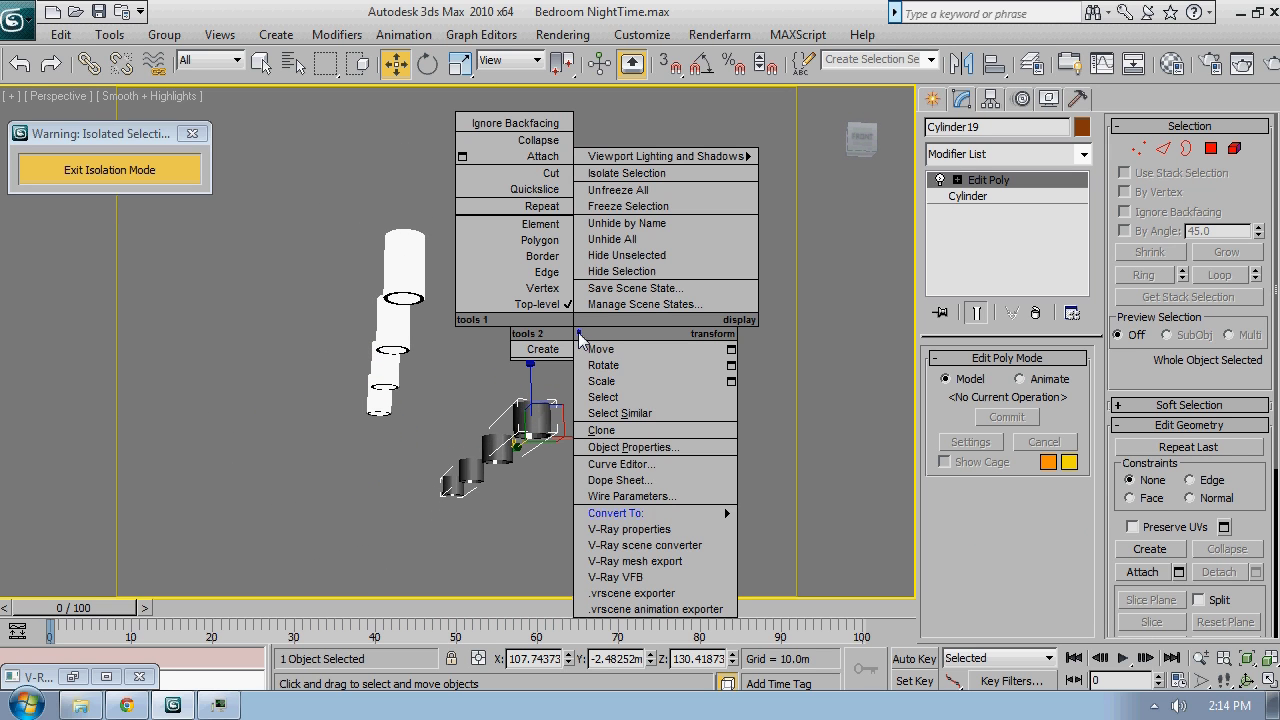
{"action": "left_click", "coordinate": [770, 529]}
Select all 440 polygons of Cylinder19 in Polygon mode
{"action": "key", "text": "f"}
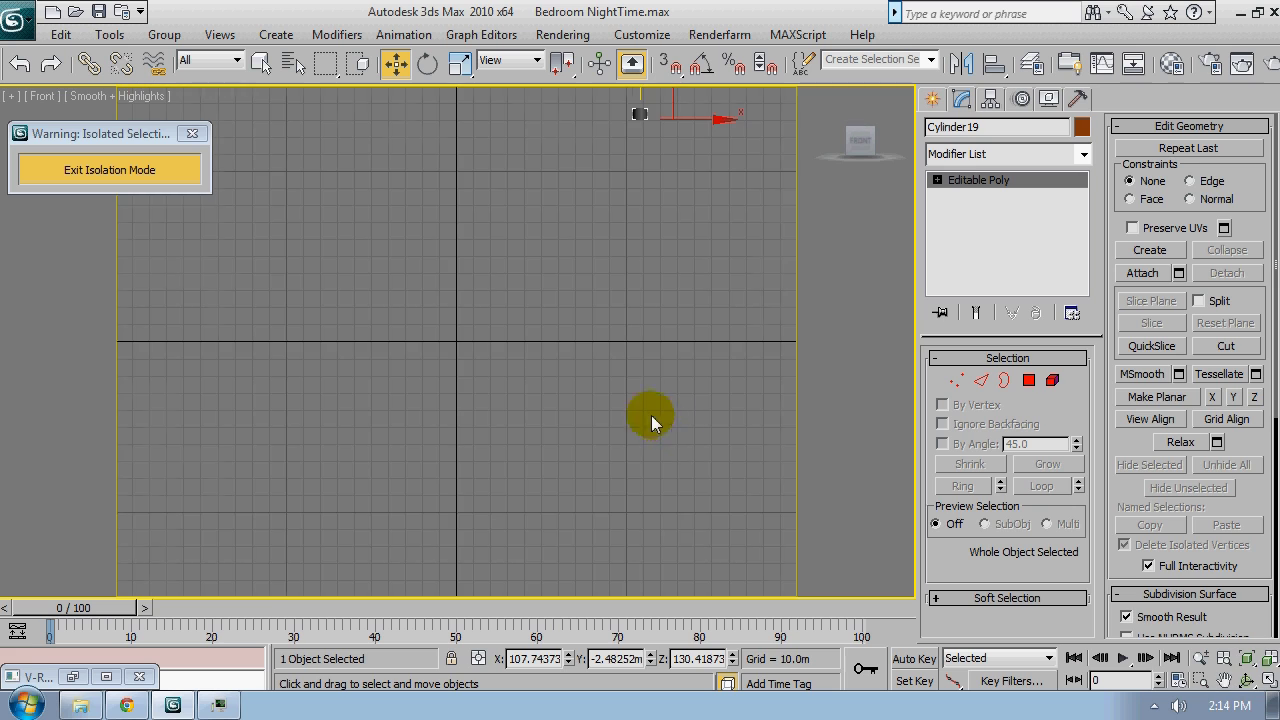
{"action": "key", "text": "z"}
{"action": "key", "text": "F3"}
{"action": "left_click", "coordinate": [1028, 382]}
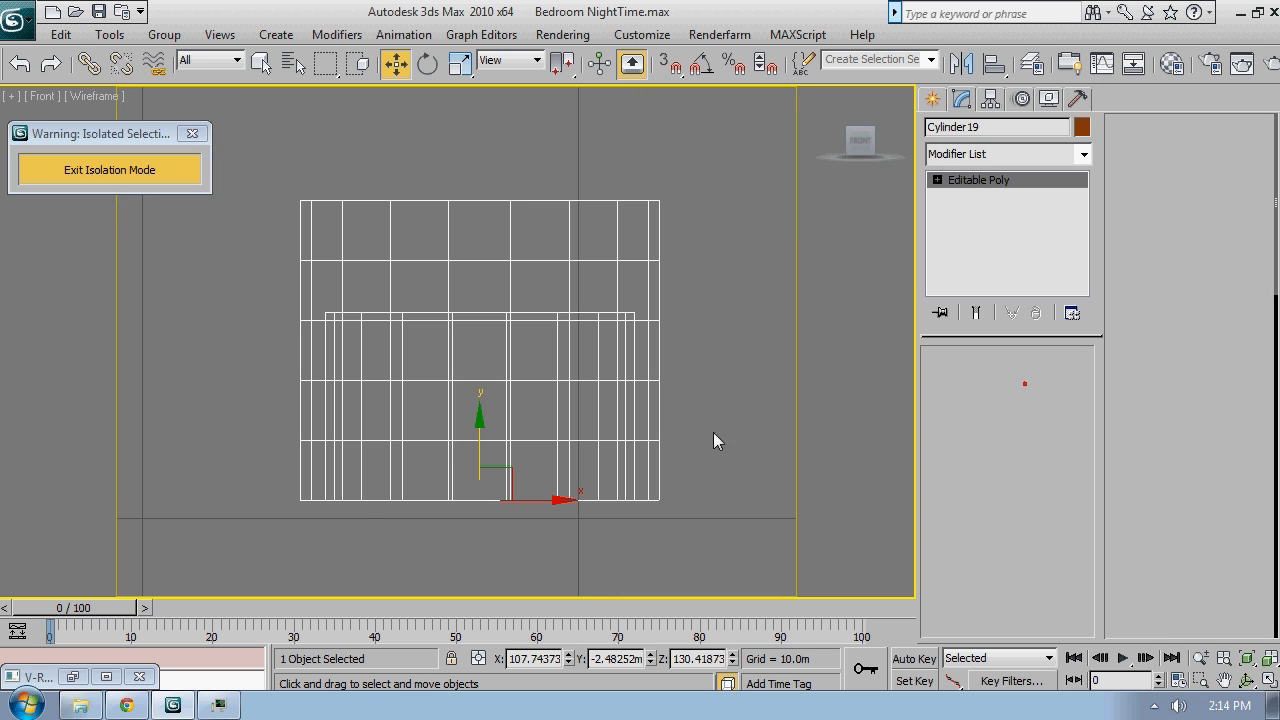
{"action": "left_click_drag", "start_coordinate": [250, 183], "coordinate": [263, 165]}
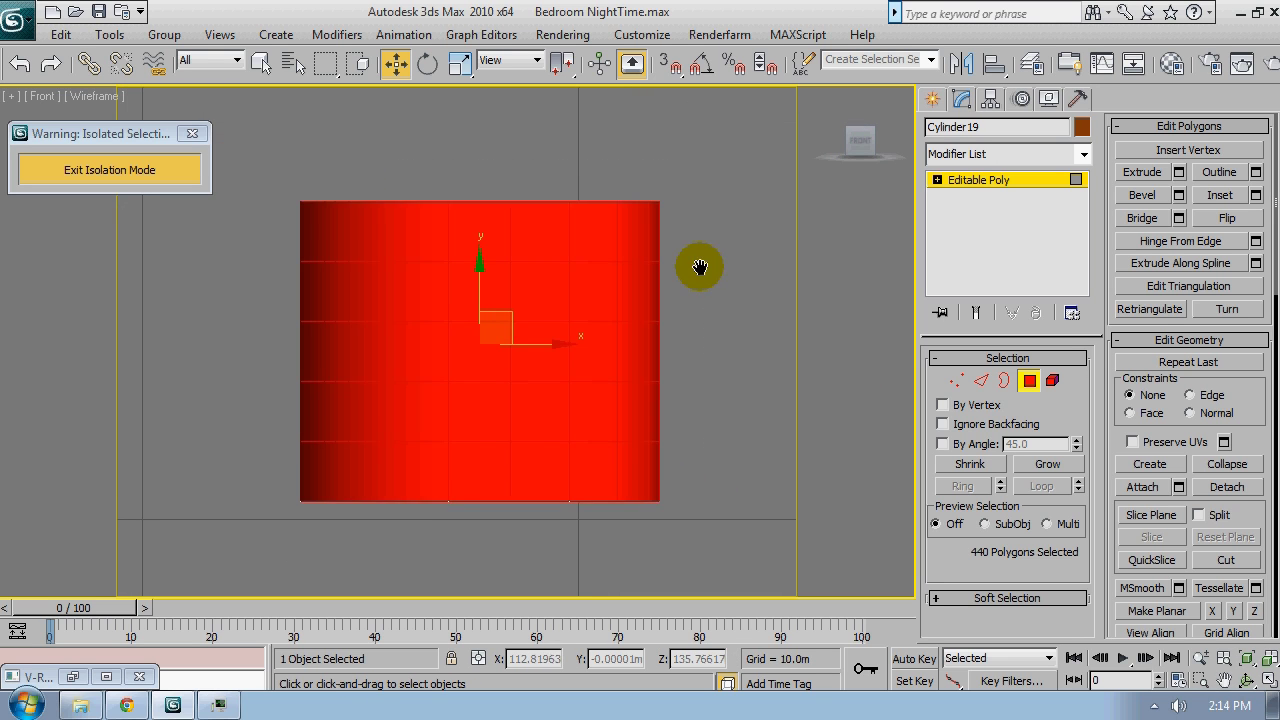
{"action": "key", "text": "p"}
{"action": "scroll", "coordinate": [662, 275], "scroll_direction": "up", "scroll_amount": 5}
{"action": "scroll", "coordinate": [649, 443], "scroll_direction": "down", "scroll_amount": 8}
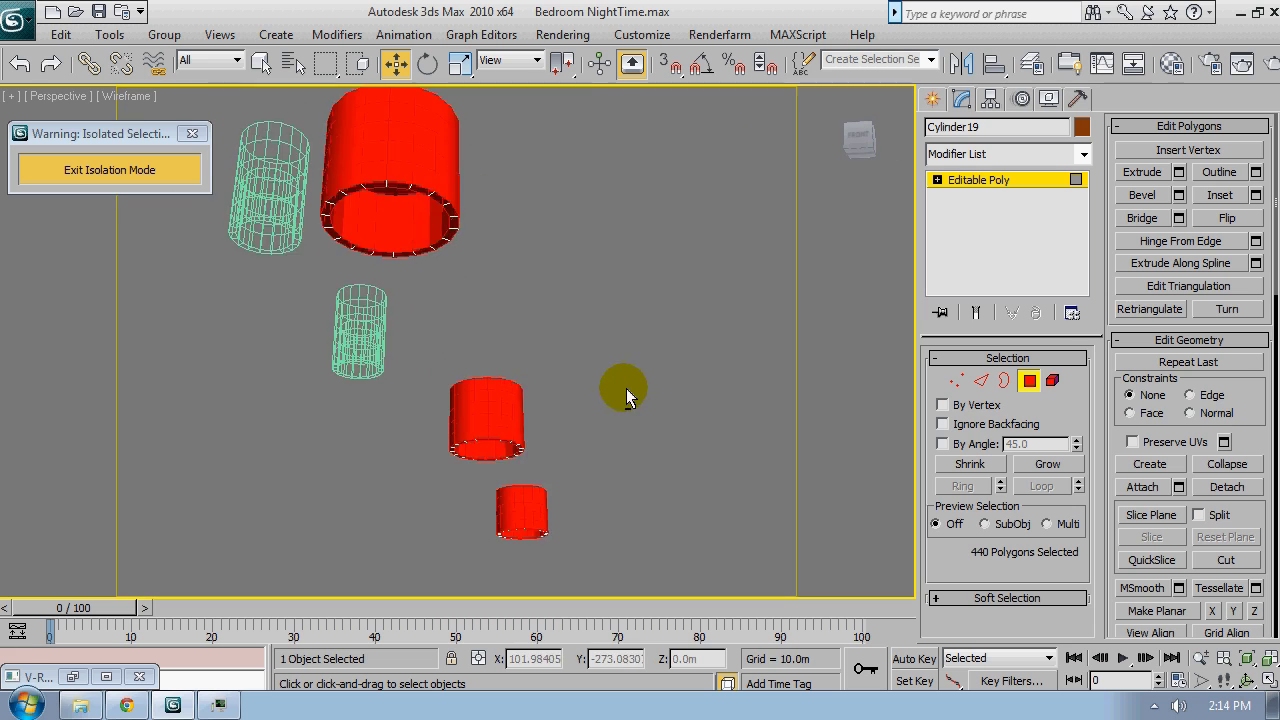
{"action": "scroll", "coordinate": [554, 464], "scroll_direction": "down", "scroll_amount": 2}
{"action": "mouse_move", "coordinate": [554, 464]}
{"action": "middle_mouse_down", "text": "alt"}
{"action": "mouse_move", "coordinate": [523, 380]}
{"action": "mouse_move", "coordinate": [443, 271]}
{"action": "mouse_move", "coordinate": [494, 343]}
{"action": "middle_mouse_up", "text": "alt"}
{"action": "key", "text": "F3"}
Clear the selection and exit Isolation mode to show the whole bedroom
{"action": "key", "text": "m"}
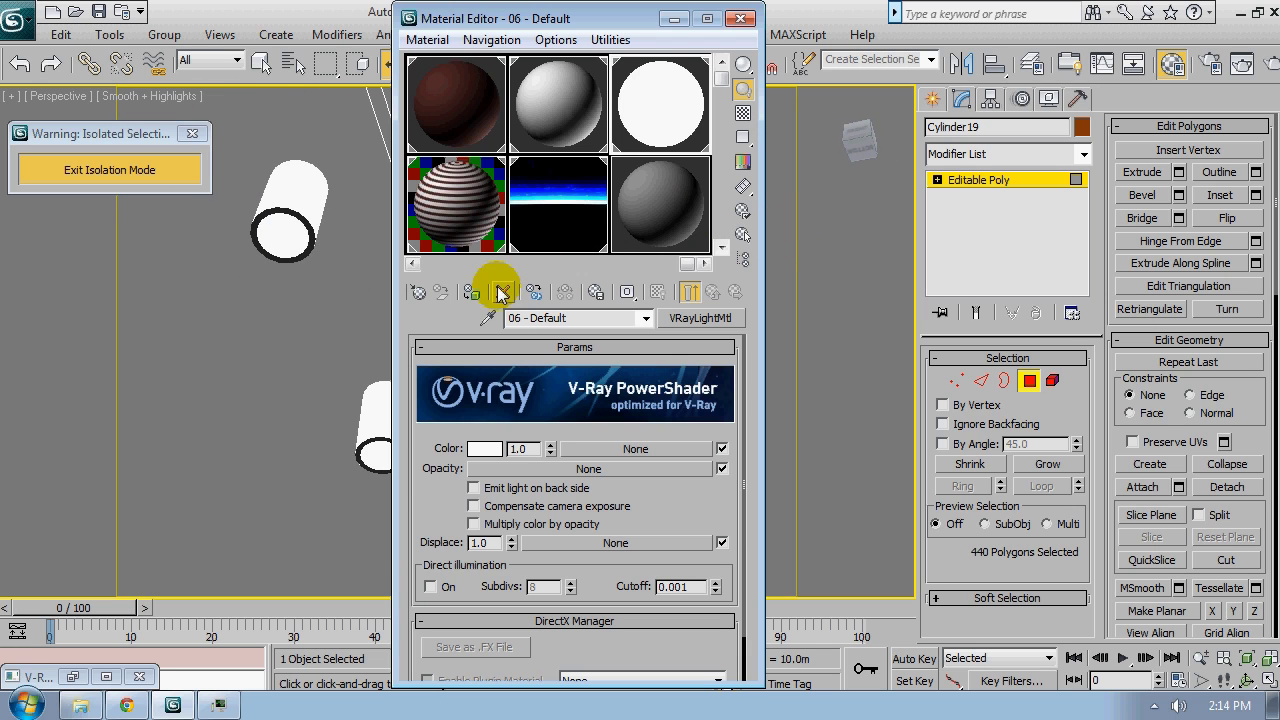
{"action": "left_click", "coordinate": [740, 19]}
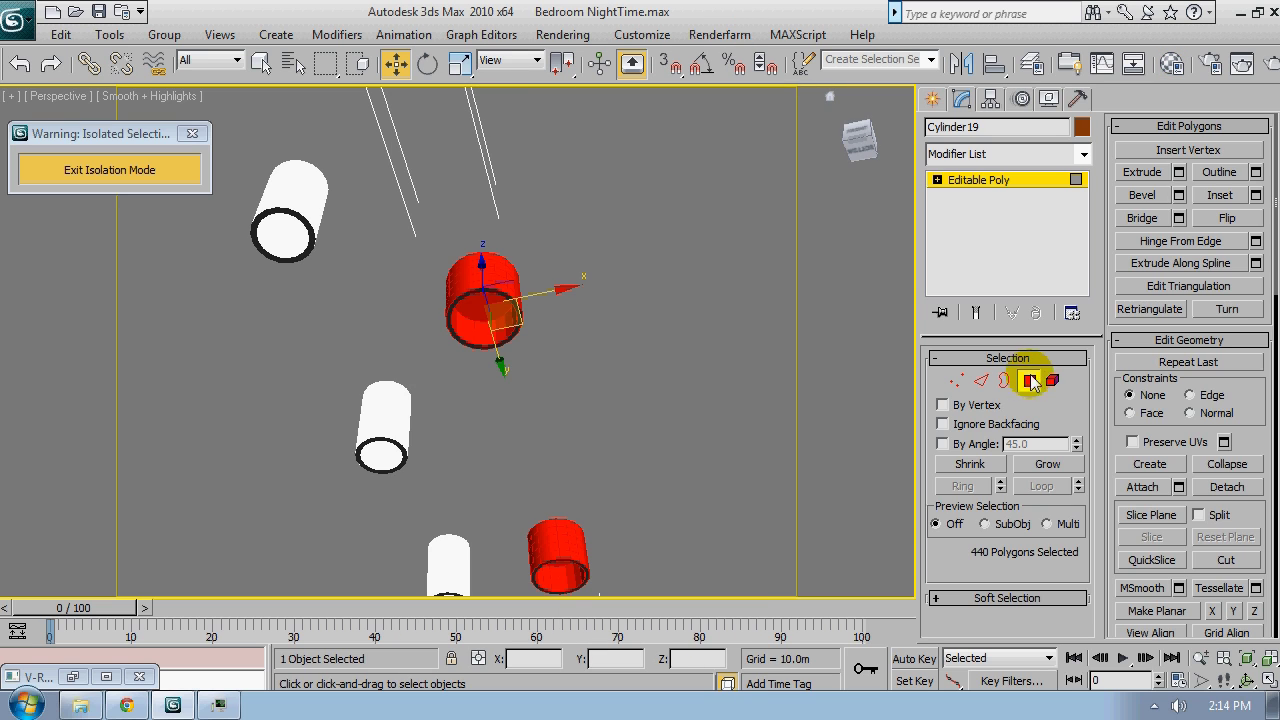
{"action": "left_click", "coordinate": [630, 335]}
{"action": "left_click", "coordinate": [75, 170]}
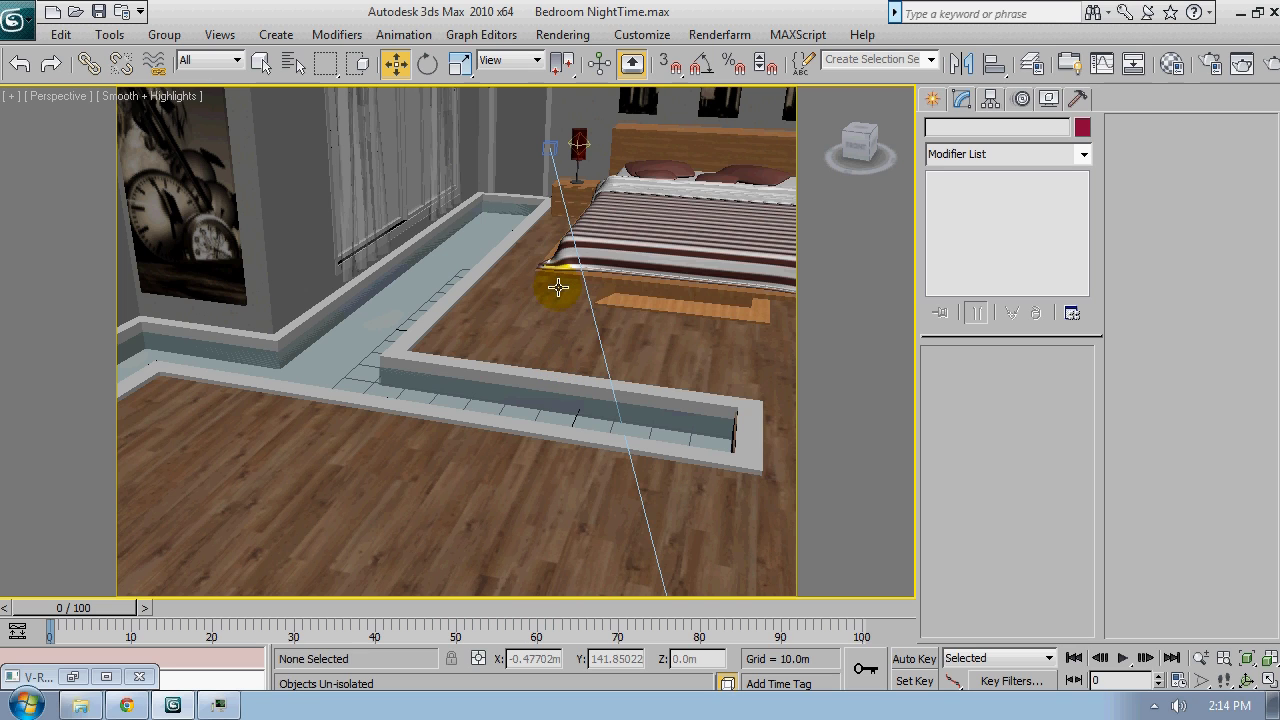
View through VRayPhysicalCamera01 and set the primary GI engine to Irradiance map
{"action": "left_click", "coordinate": [549, 177]}
{"action": "key", "text": "c"}
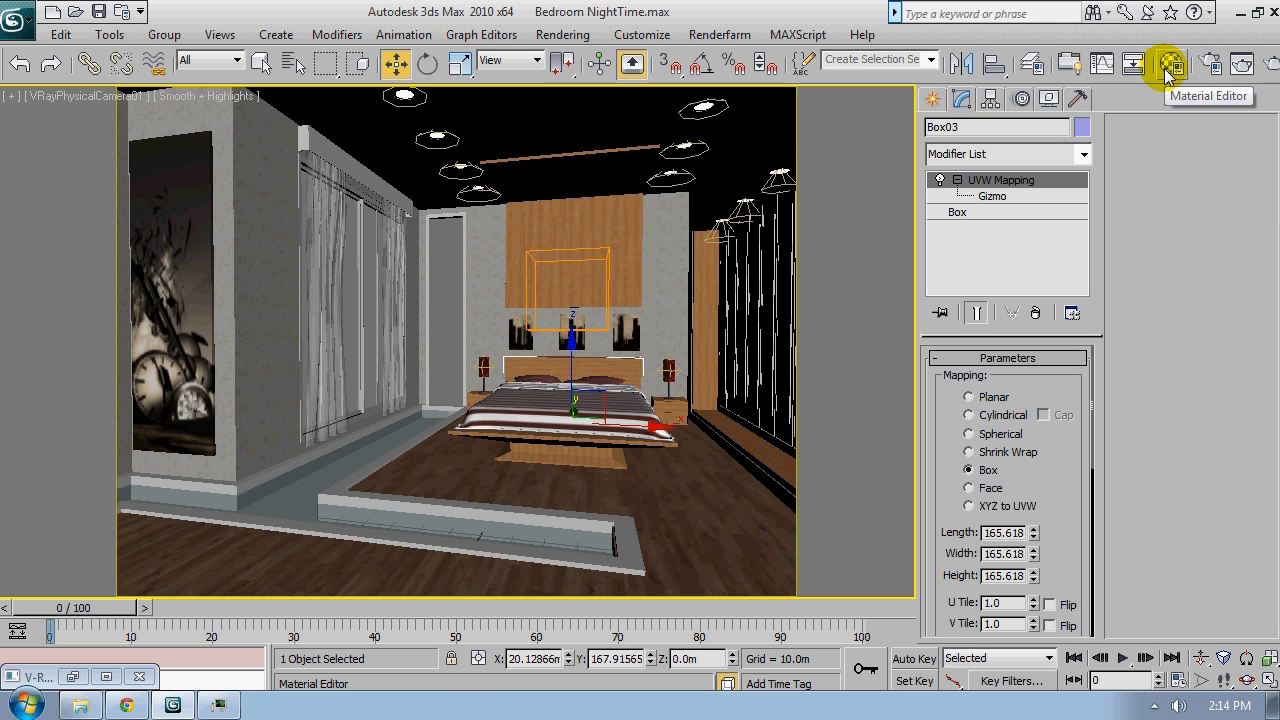
{"action": "left_click", "coordinate": [1205, 62]}
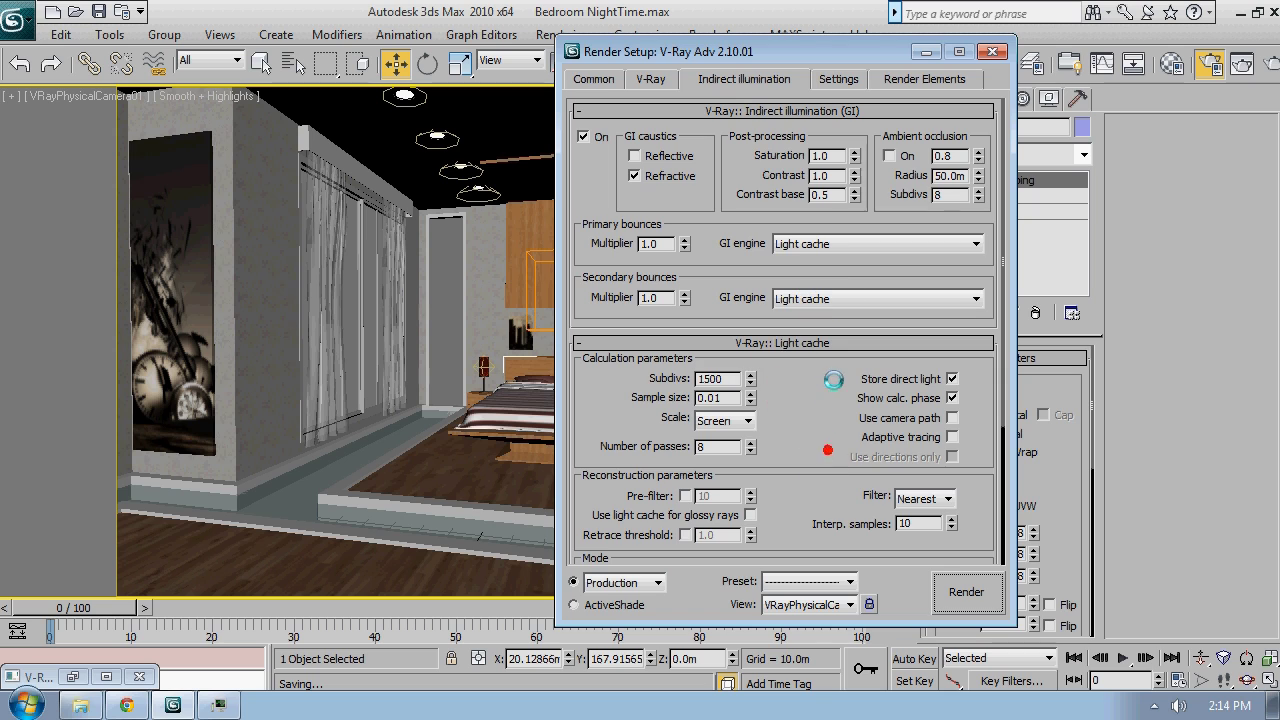
{"action": "left_click", "coordinate": [834, 380]}
{"action": "scroll", "coordinate": [834, 380], "scroll_direction": "down", "scroll_amount": 3}
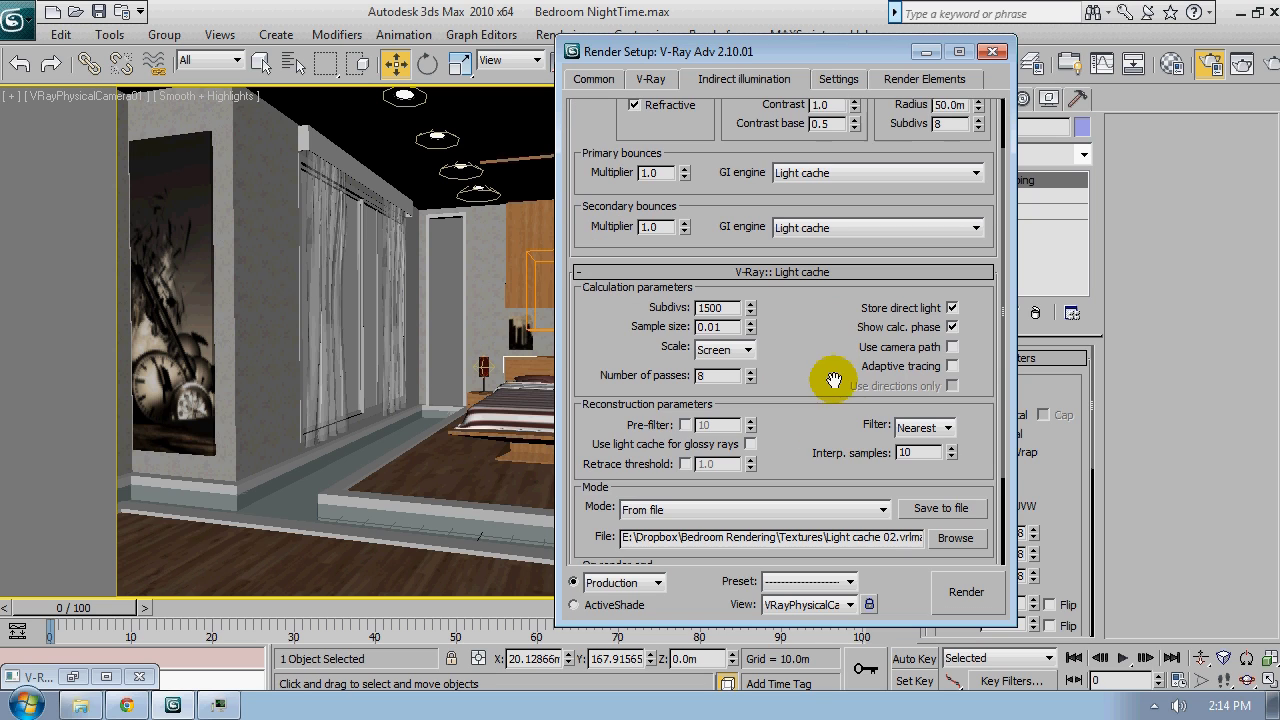
{"action": "scroll", "coordinate": [774, 303], "scroll_direction": "down", "scroll_amount": 2}
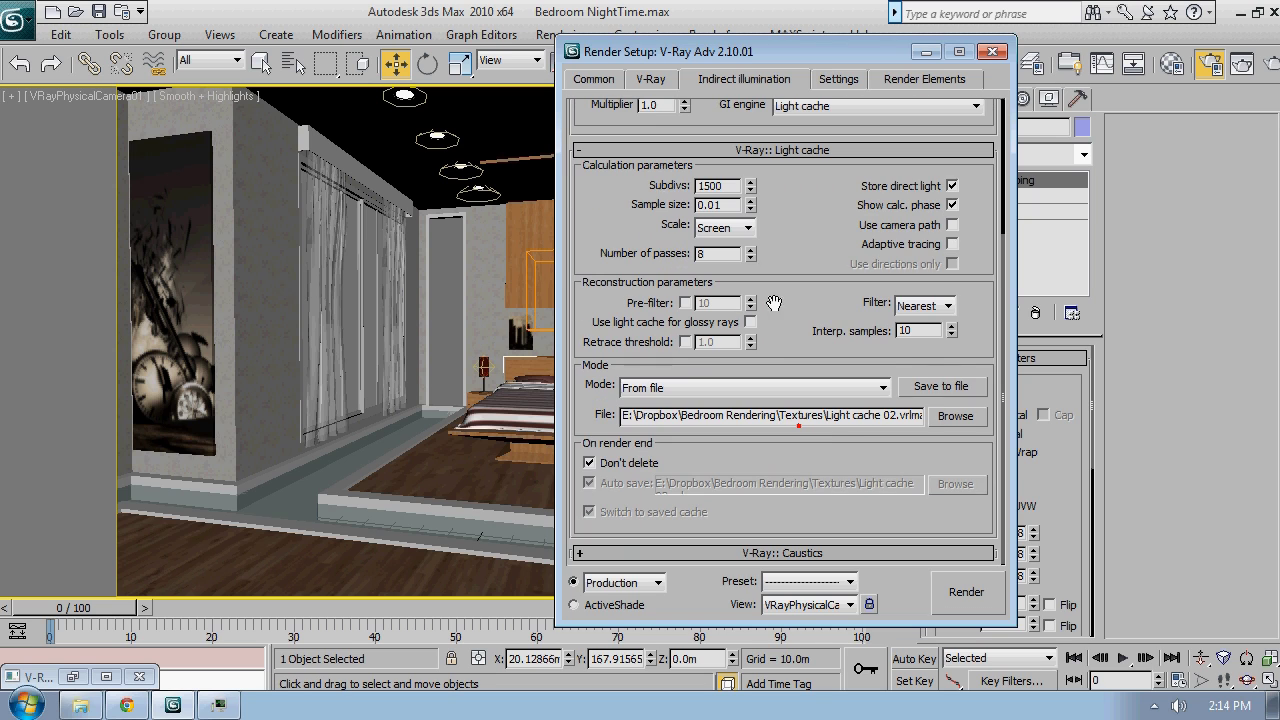
{"action": "left_click", "coordinate": [625, 390]}
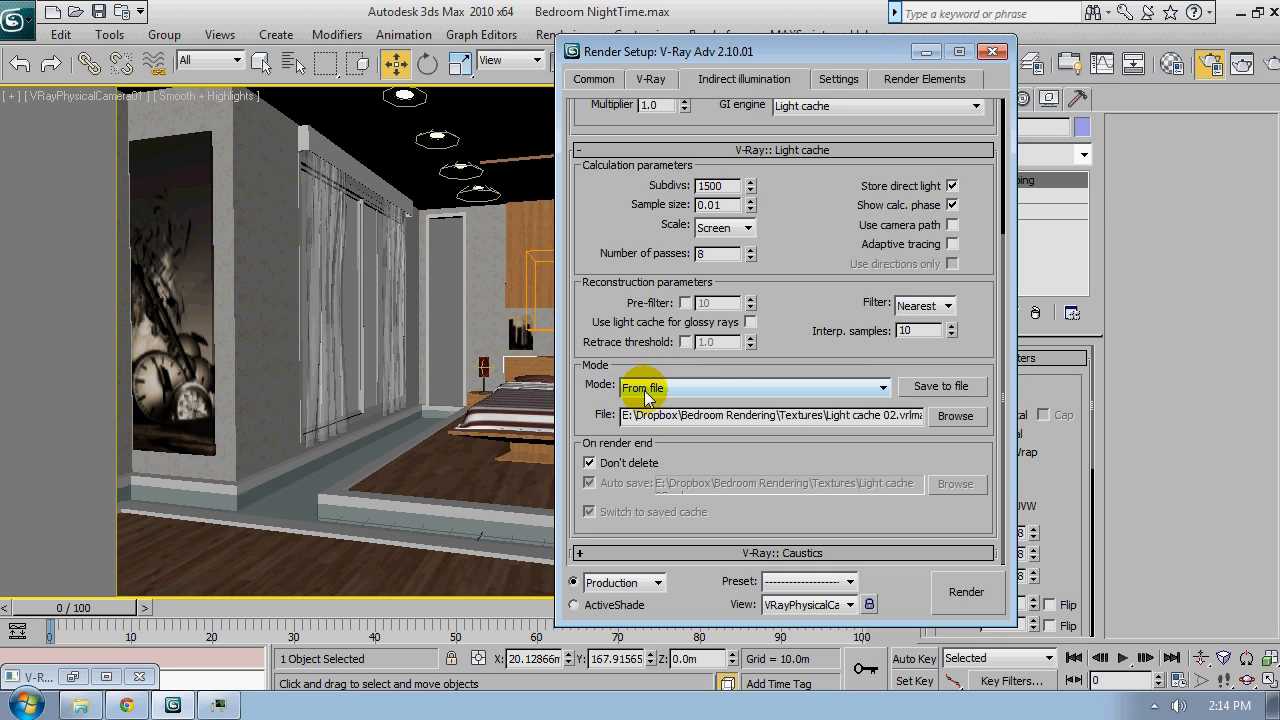
{"action": "scroll", "coordinate": [777, 240], "scroll_direction": "up", "scroll_amount": 3}
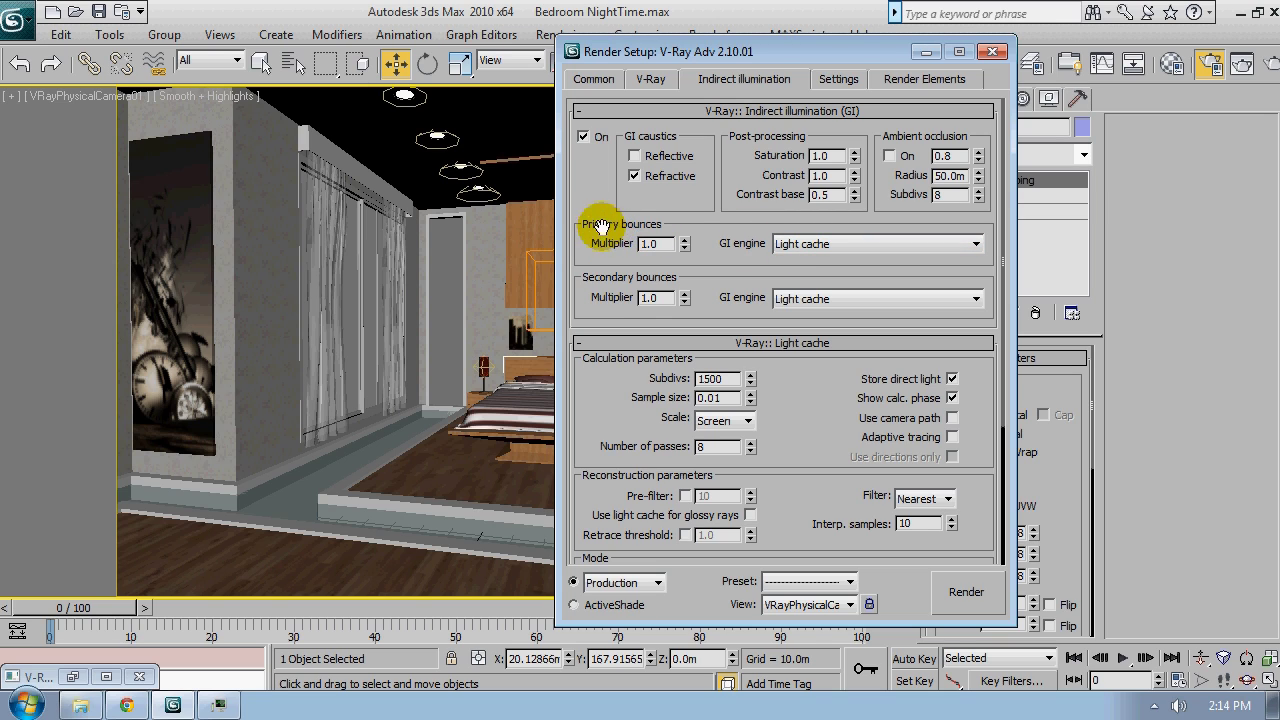
{"action": "left_click", "coordinate": [800, 250]}
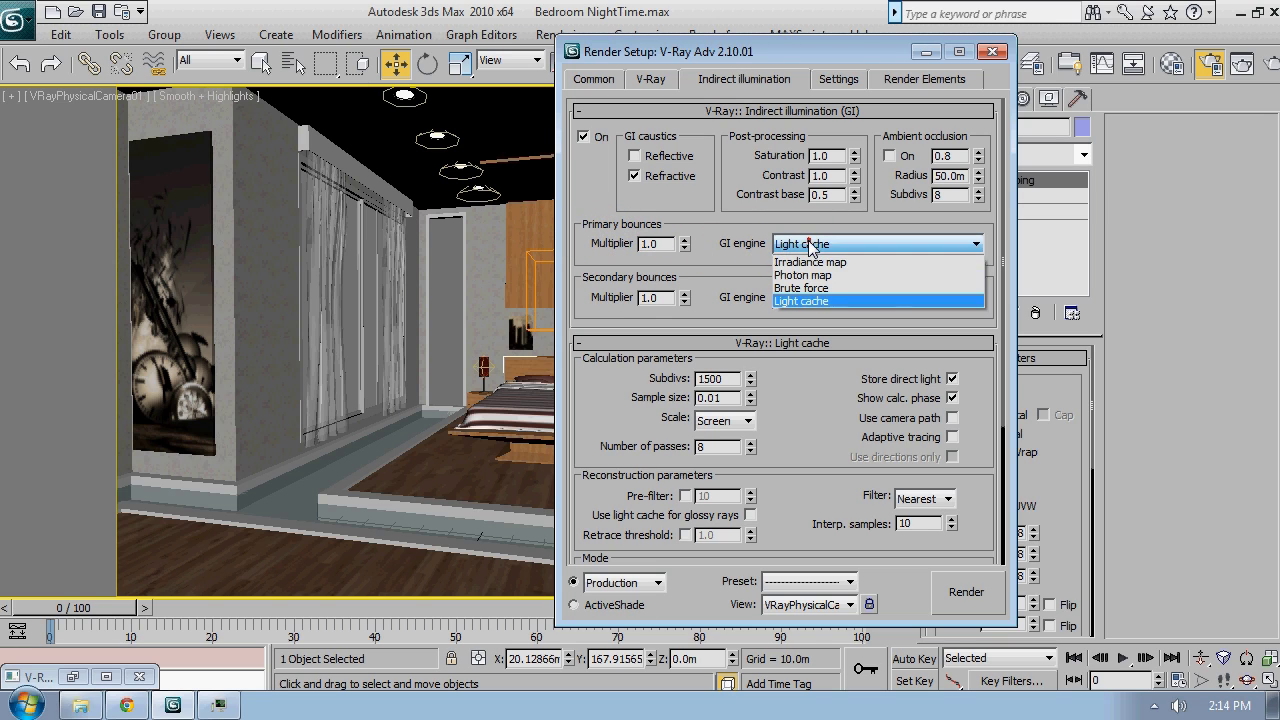
{"action": "left_click", "coordinate": [815, 259]}
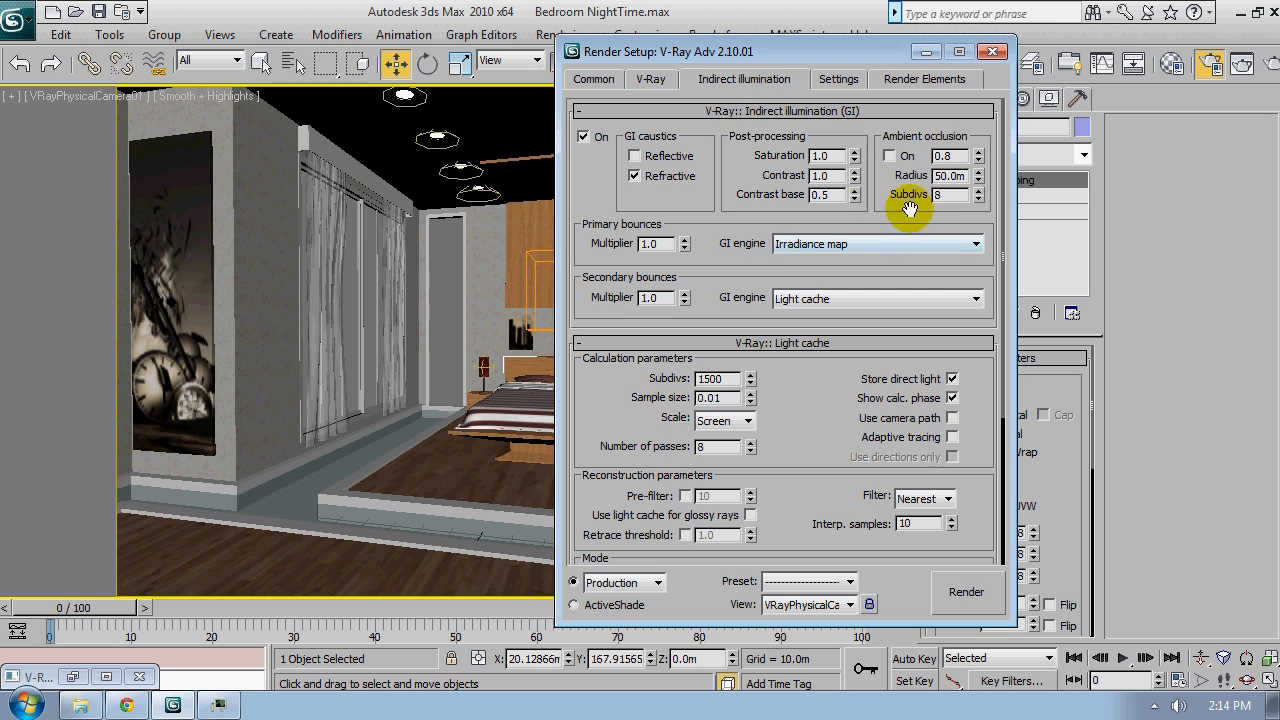
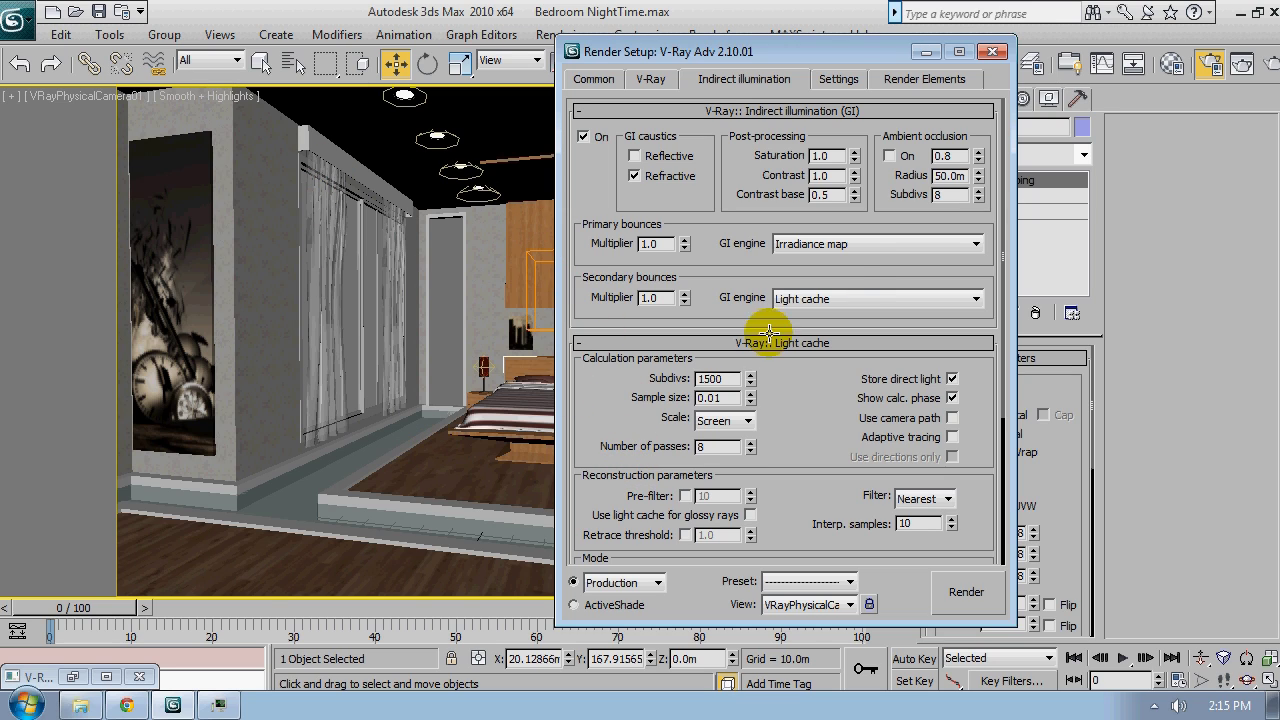
Turn on ambient occlusion and set the irradiance map mode to Single frame
{"action": "left_click", "coordinate": [890, 157]}
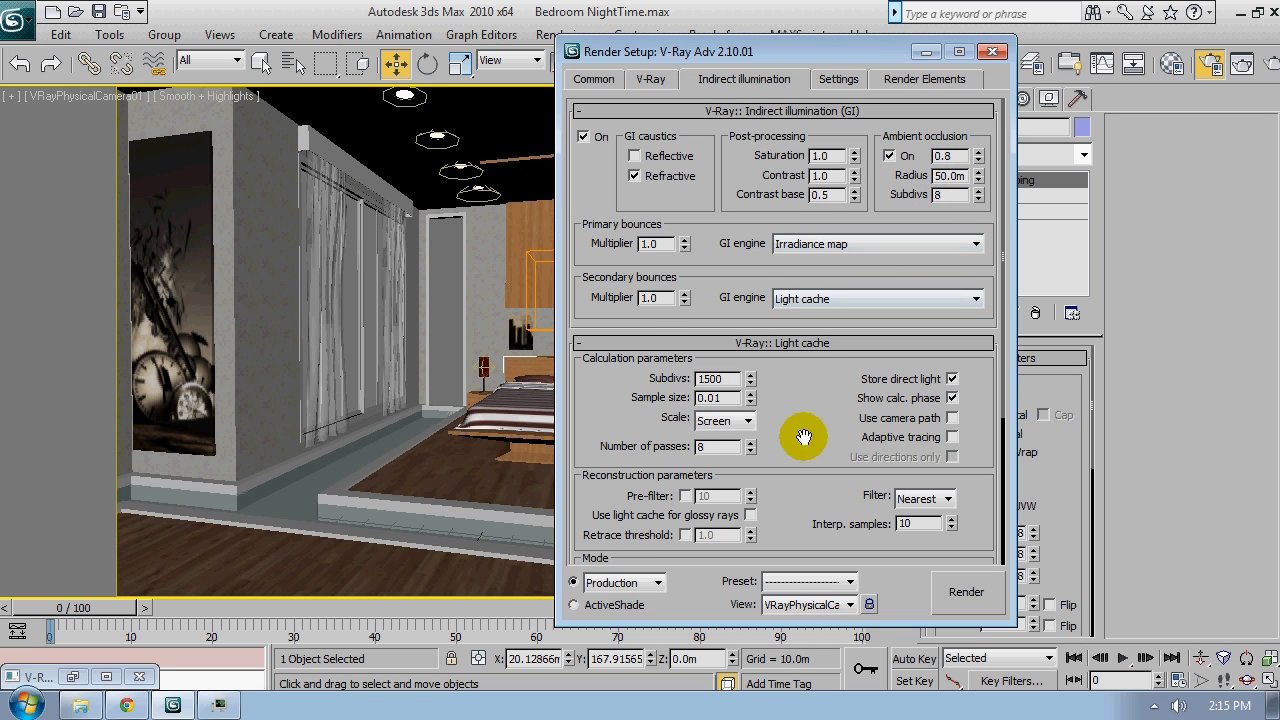
{"action": "scroll", "coordinate": [803, 354], "scroll_direction": "down", "scroll_amount": 5}
{"action": "left_click", "coordinate": [821, 534]}
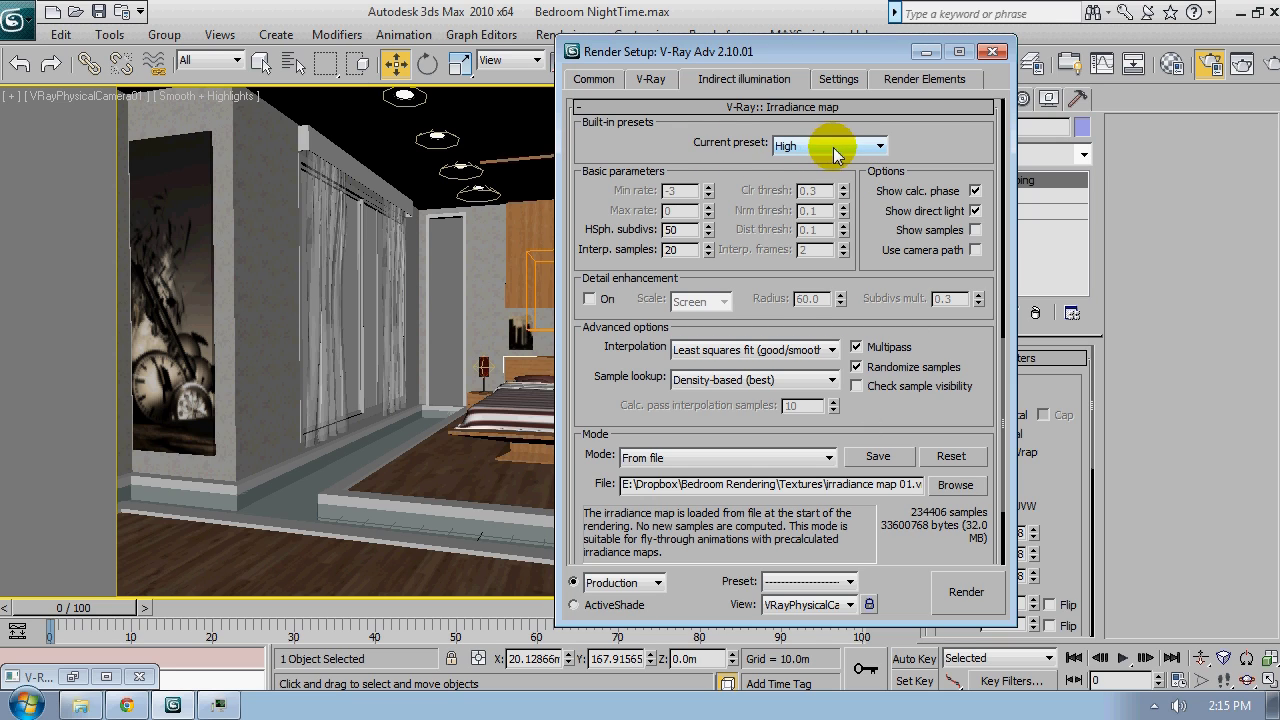
{"action": "left_click", "coordinate": [638, 457]}
{"action": "left_click", "coordinate": [660, 477]}
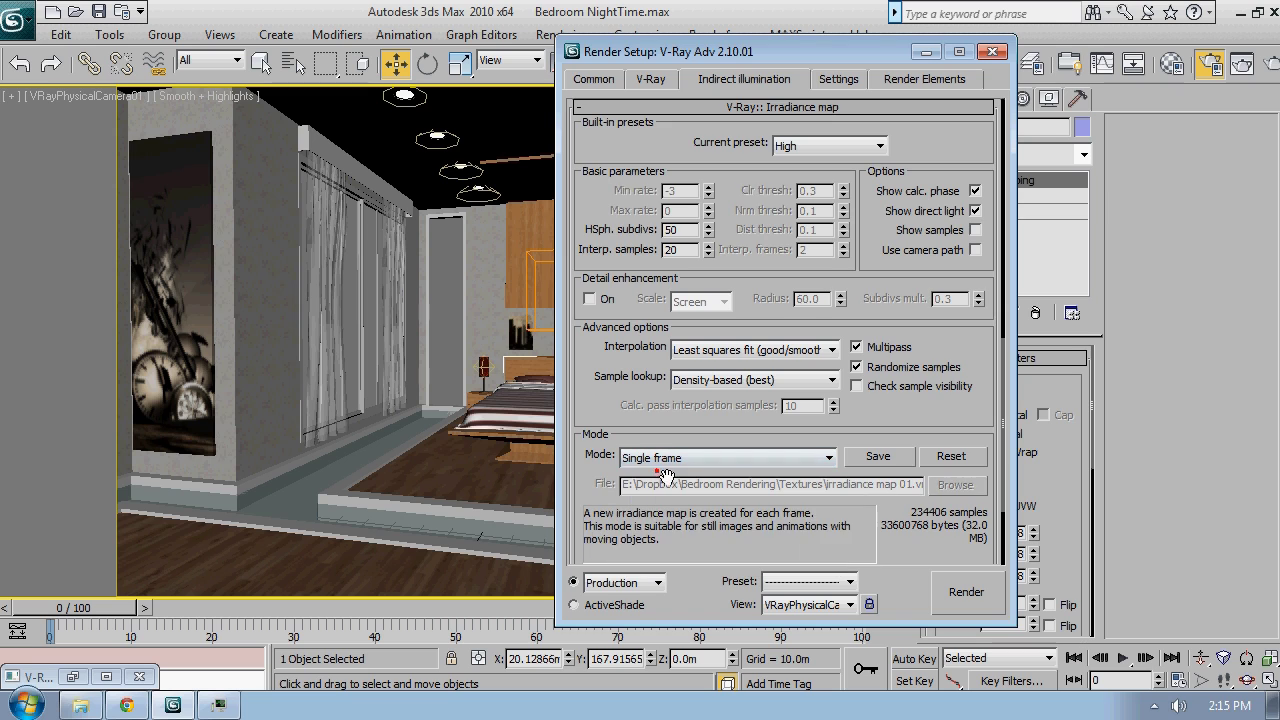
Browse for the irradiance map's auto-save file location
{"action": "scroll", "coordinate": [689, 535], "scroll_direction": "down", "scroll_amount": 2}
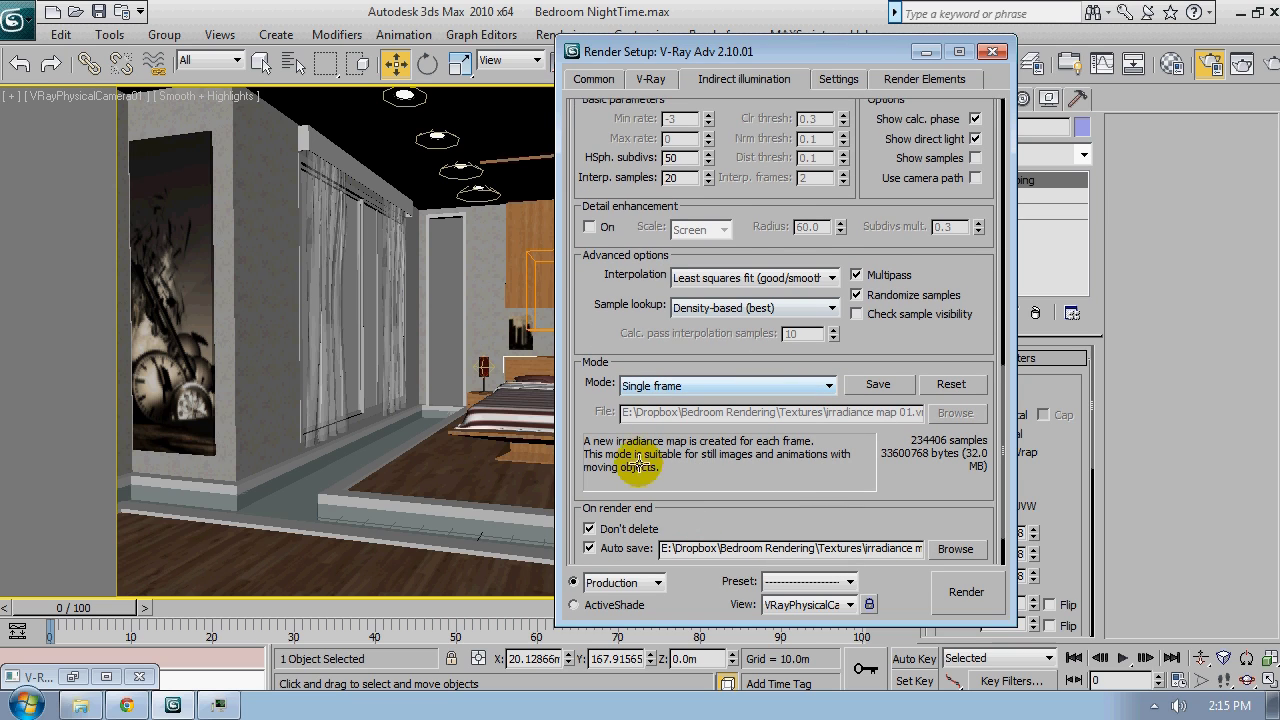
{"action": "scroll", "coordinate": [667, 465], "scroll_direction": "down", "scroll_amount": 2}
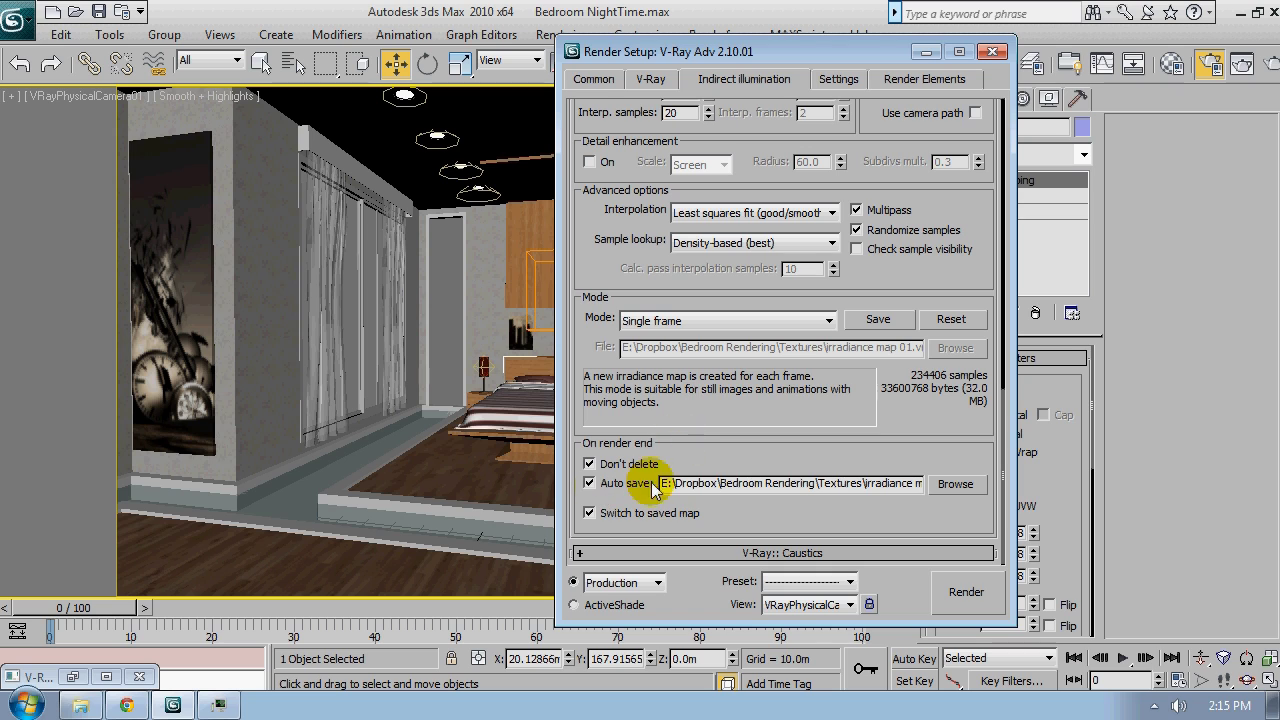
{"action": "left_click", "coordinate": [954, 484]}
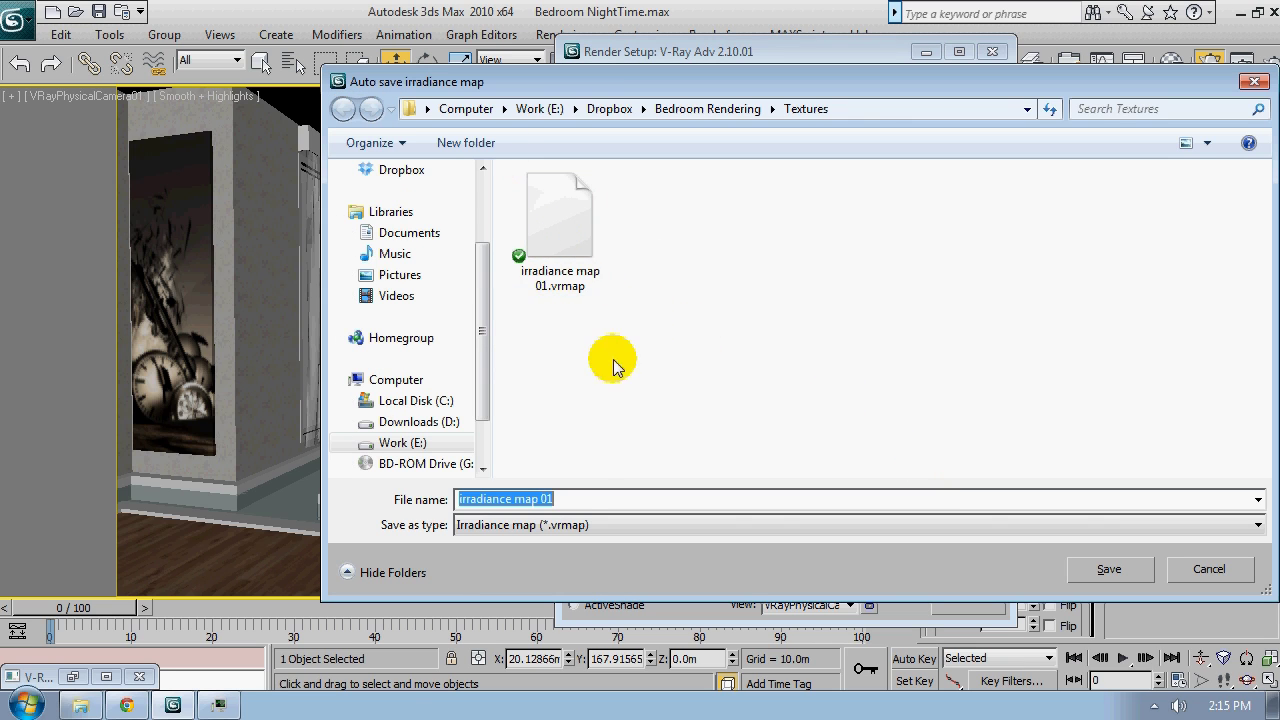
Name the auto-save irradiance map file 'irradiance map 02' and save it
{"action": "left_click", "coordinate": [574, 497]}
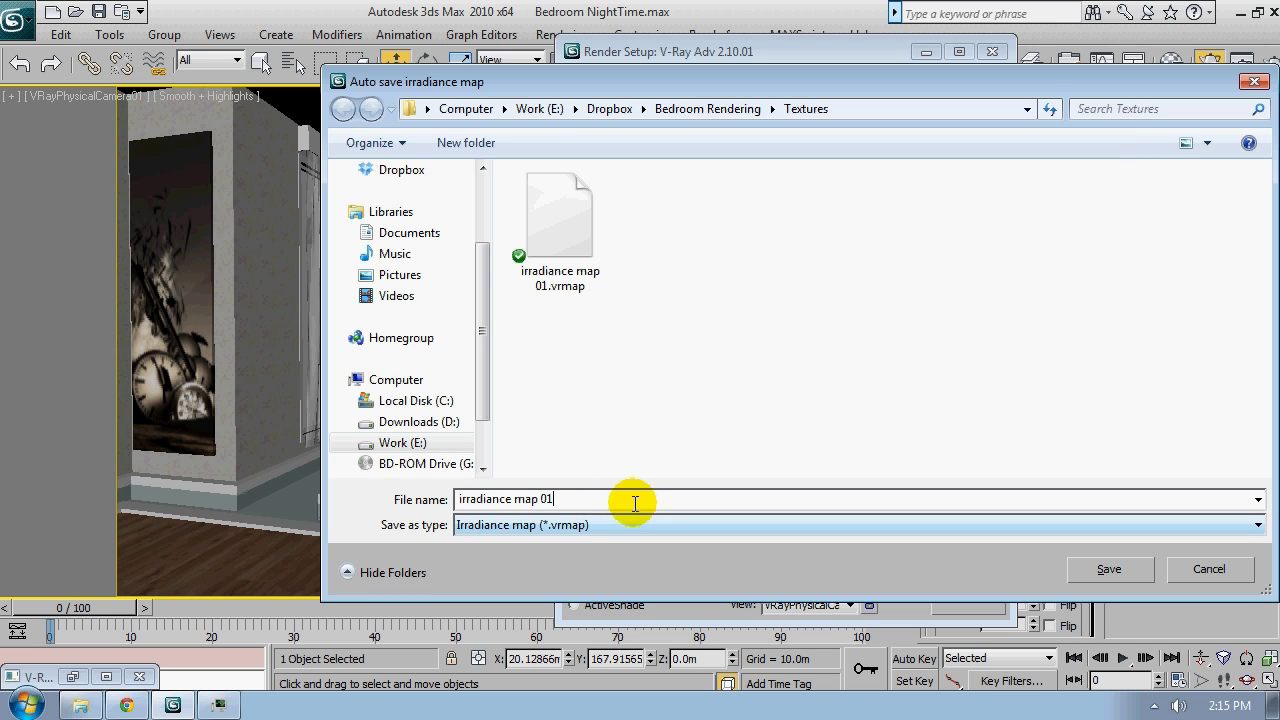
{"action": "key", "text": "BackSpace"}
{"action": "type", "text": "2"}
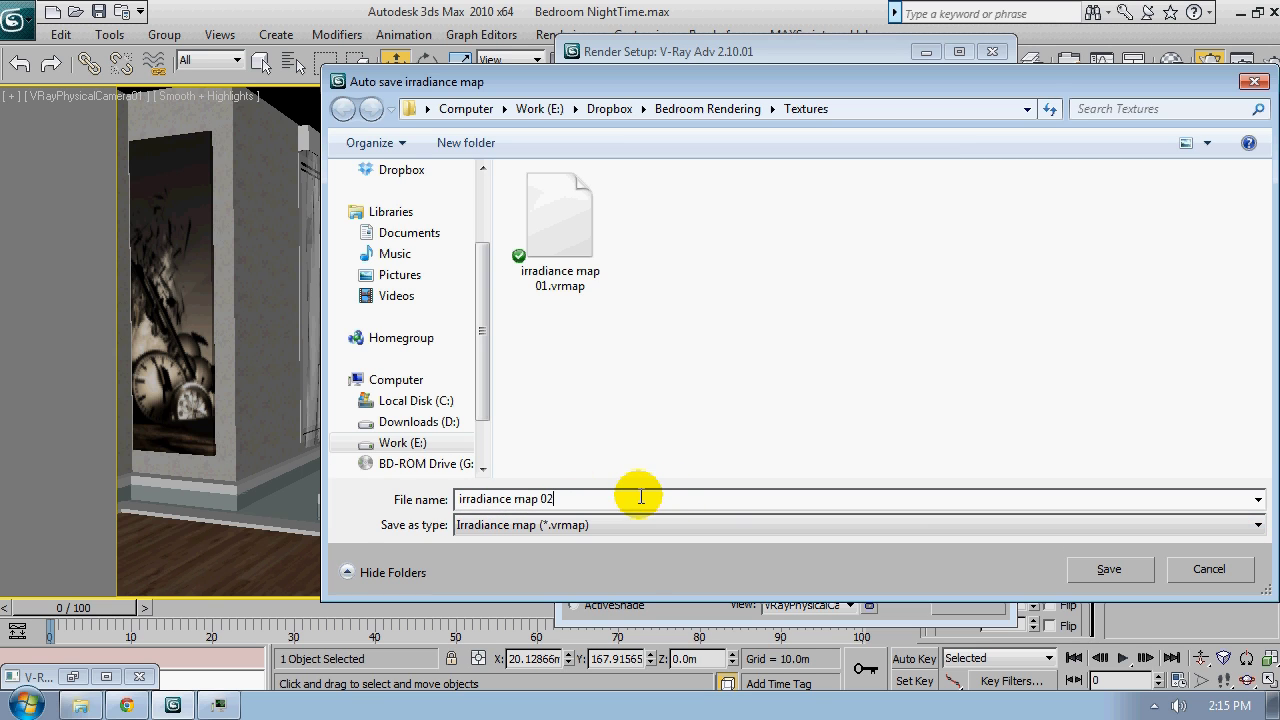
{"action": "left_click", "coordinate": [1110, 569]}
Check the DMC sampler's global subdivs multiplier value
{"action": "scroll", "coordinate": [910, 280], "scroll_direction": "up", "scroll_amount": 3}
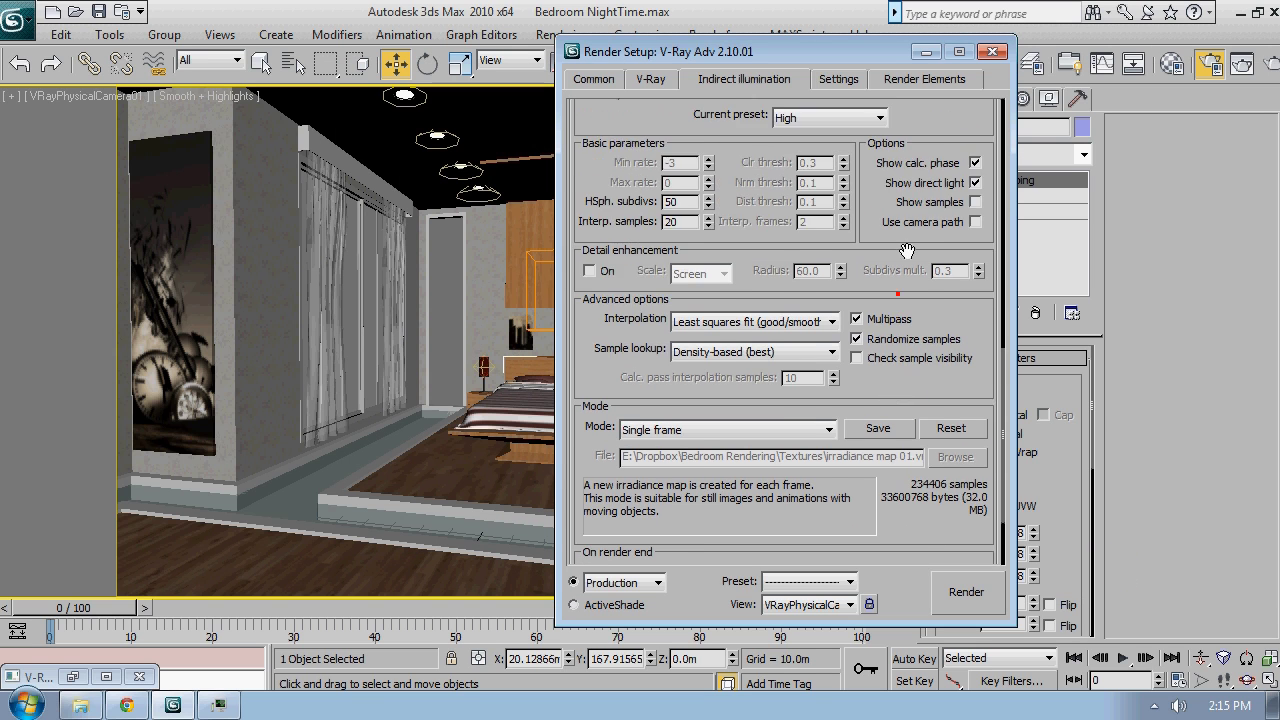
{"action": "left_click", "coordinate": [838, 80]}
{"action": "double_click", "coordinate": [953, 157]}
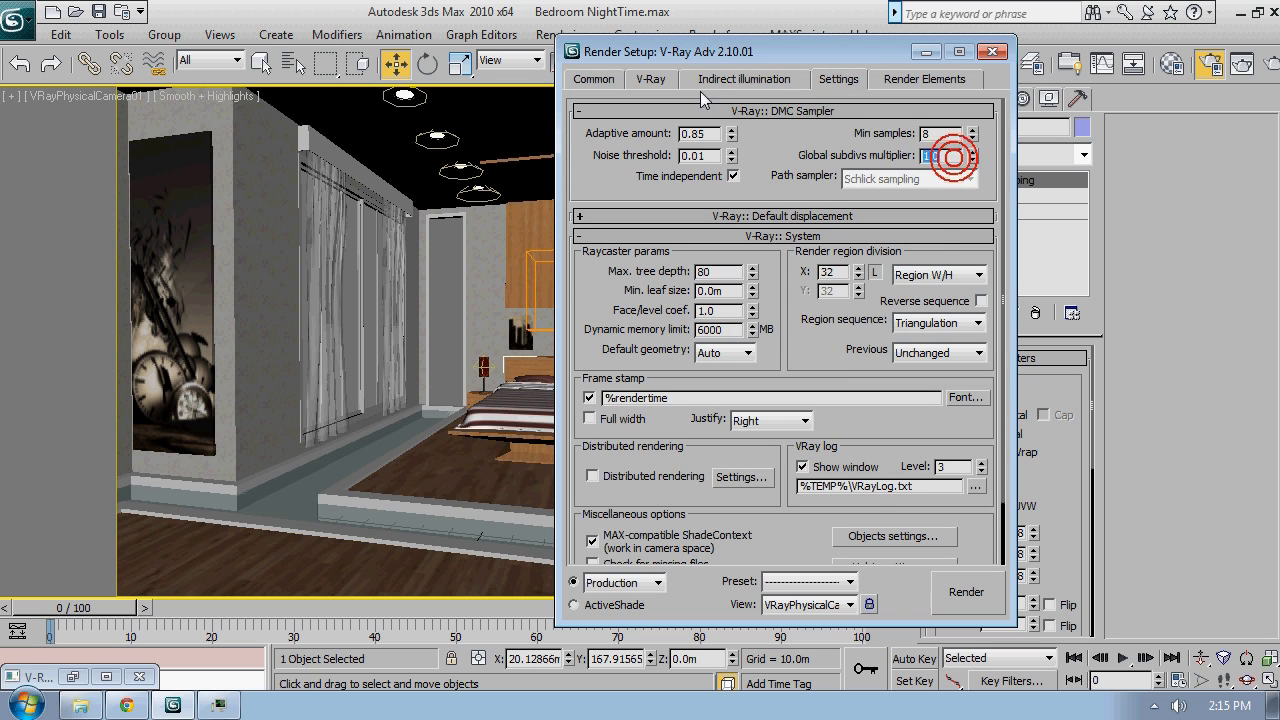
Render the bedroom from the VRayPhysicalCamera01 view
{"action": "left_click", "coordinate": [736, 80]}
{"action": "left_click_drag", "start_coordinate": [763, 187], "coordinate": [763, 527]}
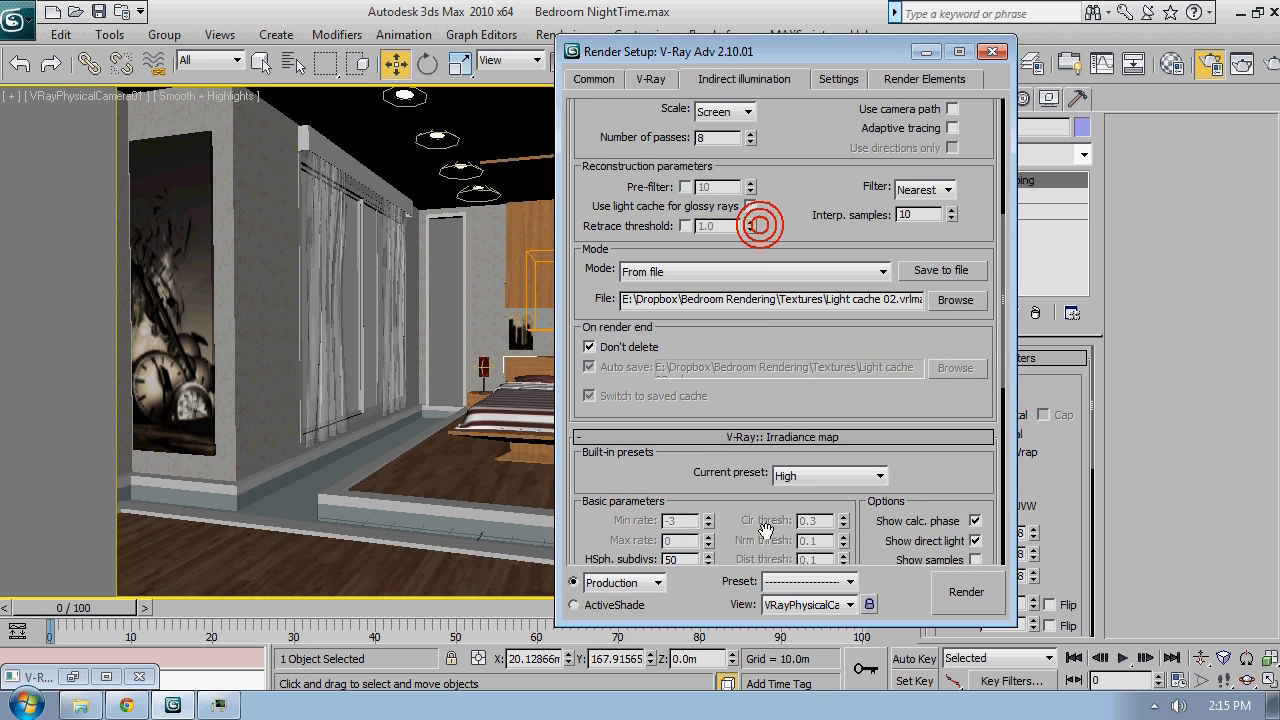
{"action": "left_click_drag", "start_coordinate": [766, 220], "coordinate": [766, 540]}
{"action": "scroll", "coordinate": [766, 527], "scroll_direction": "down", "scroll_amount": 10}
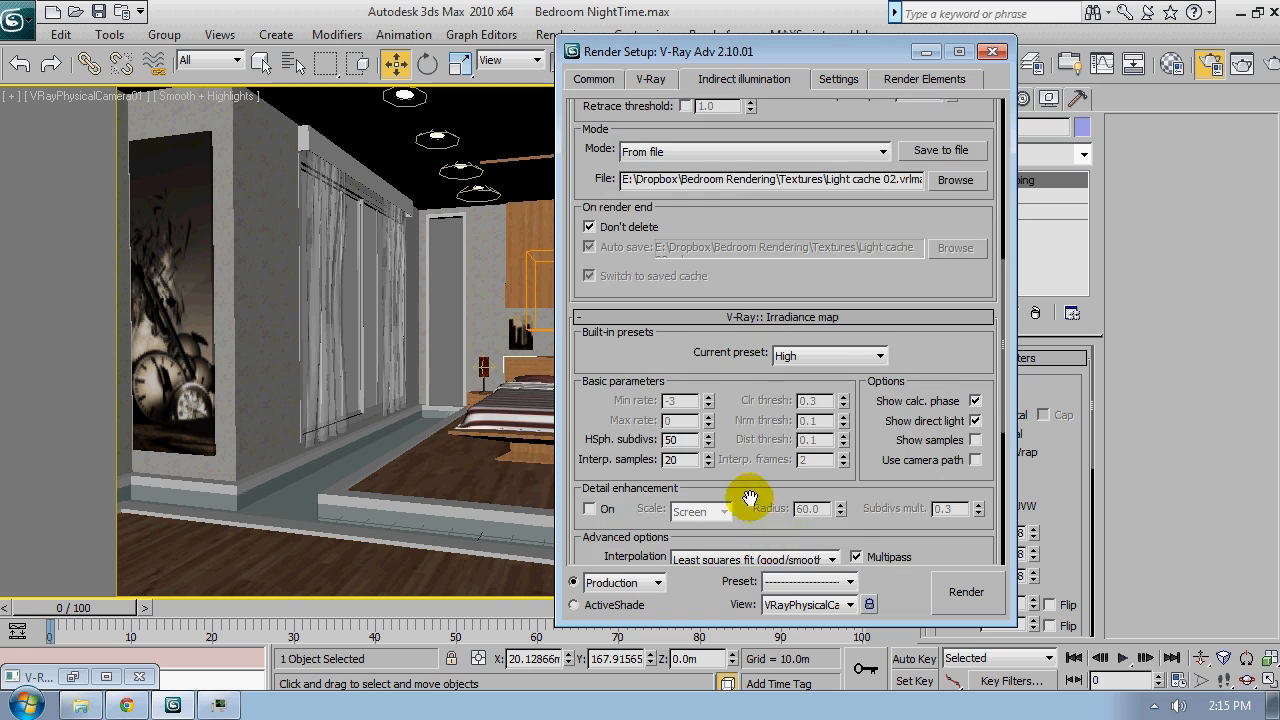
{"action": "left_click_drag", "start_coordinate": [929, 118], "coordinate": [927, 208]}
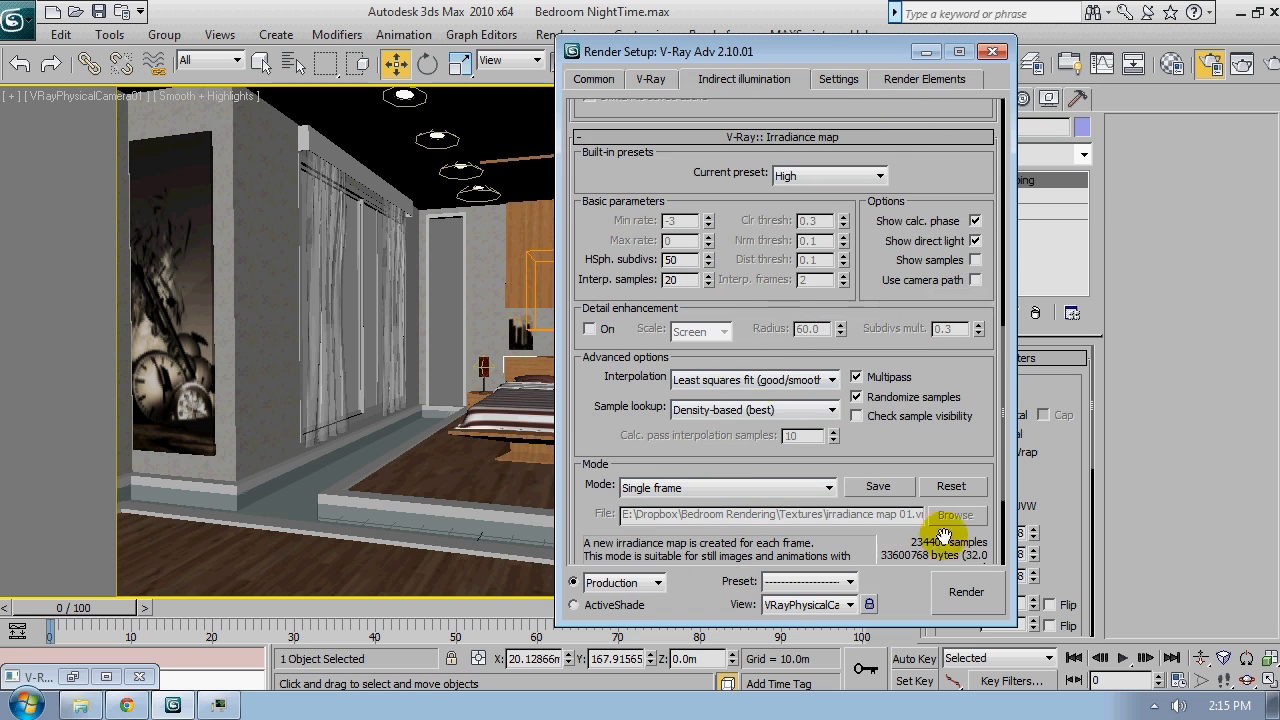
{"action": "left_click", "coordinate": [978, 593]}
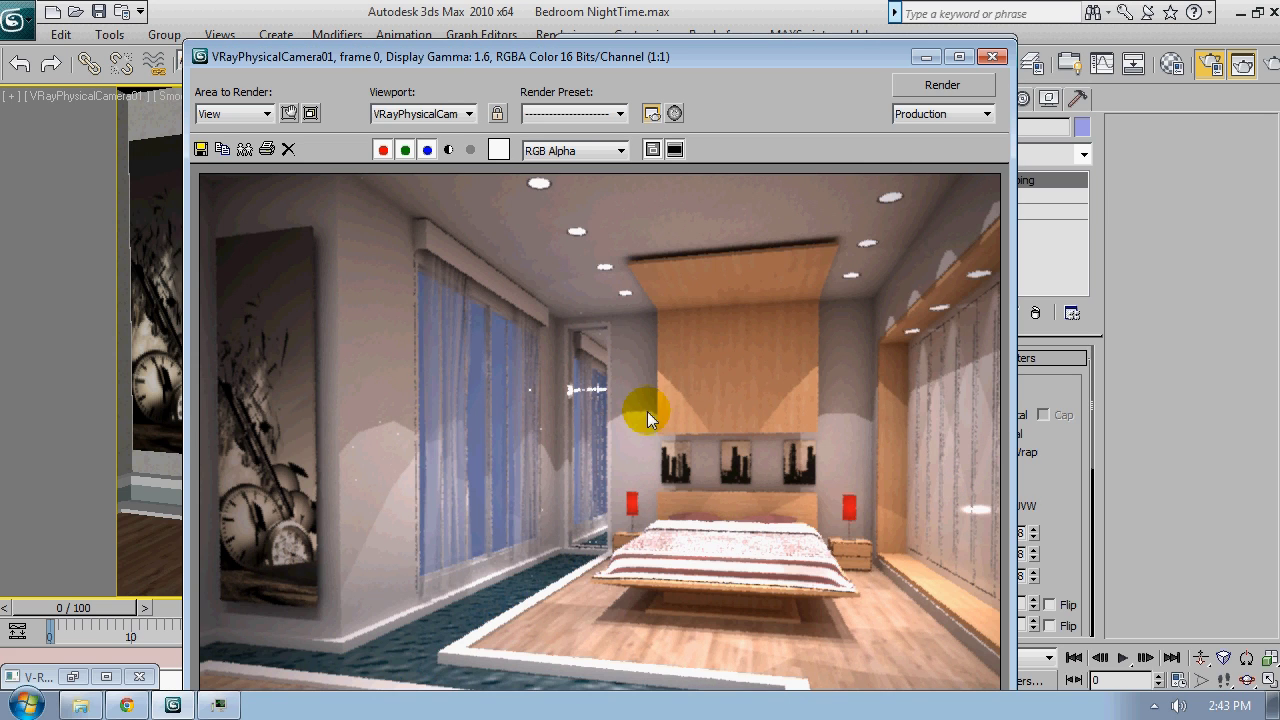
Zoom in and out on the finished render in the V-Ray frame buffer
{"action": "scroll", "coordinate": [655, 416], "scroll_direction": "down", "scroll_amount": 1}
{"action": "scroll", "coordinate": [670, 460], "scroll_direction": "up", "scroll_amount": 1}
{"action": "scroll", "coordinate": [718, 418], "scroll_direction": "down", "scroll_amount": 1}
{"action": "scroll", "coordinate": [703, 561], "scroll_direction": "up", "scroll_amount": 1}
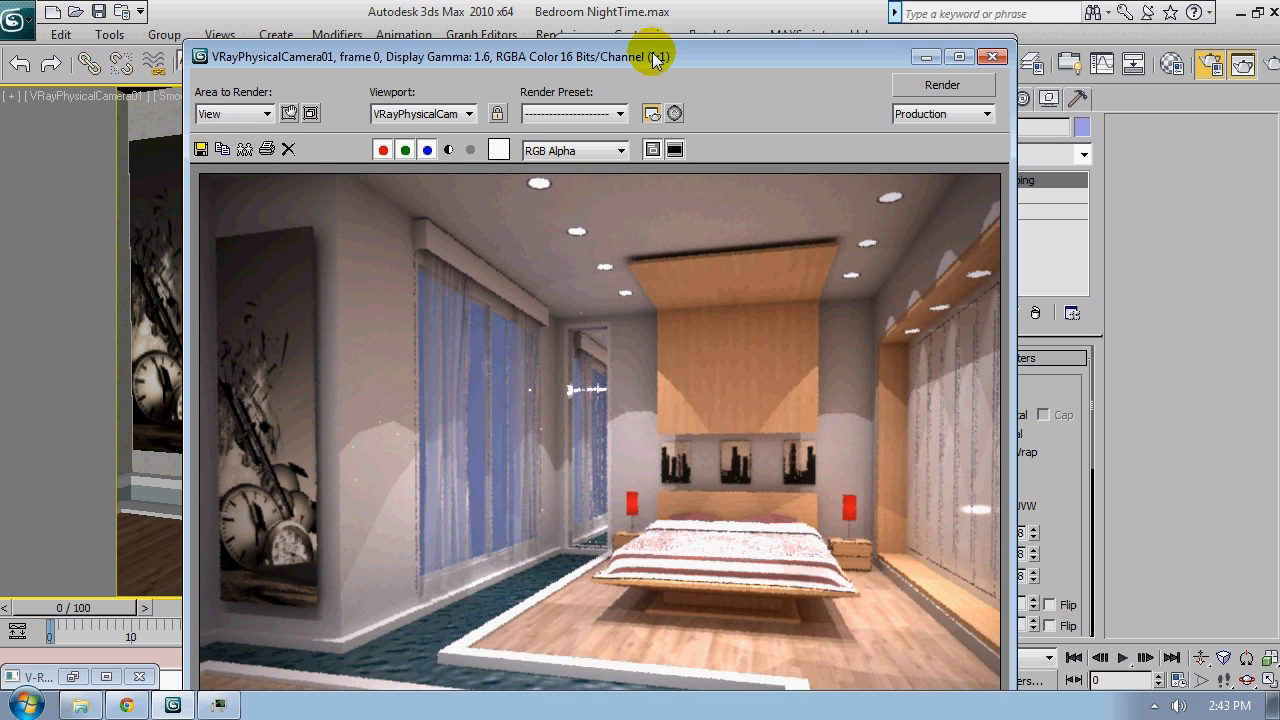
Maximize the frame buffer to inspect details, then restore it and move it left
{"action": "left_click_drag", "start_coordinate": [645, 58], "coordinate": [600, 2]}
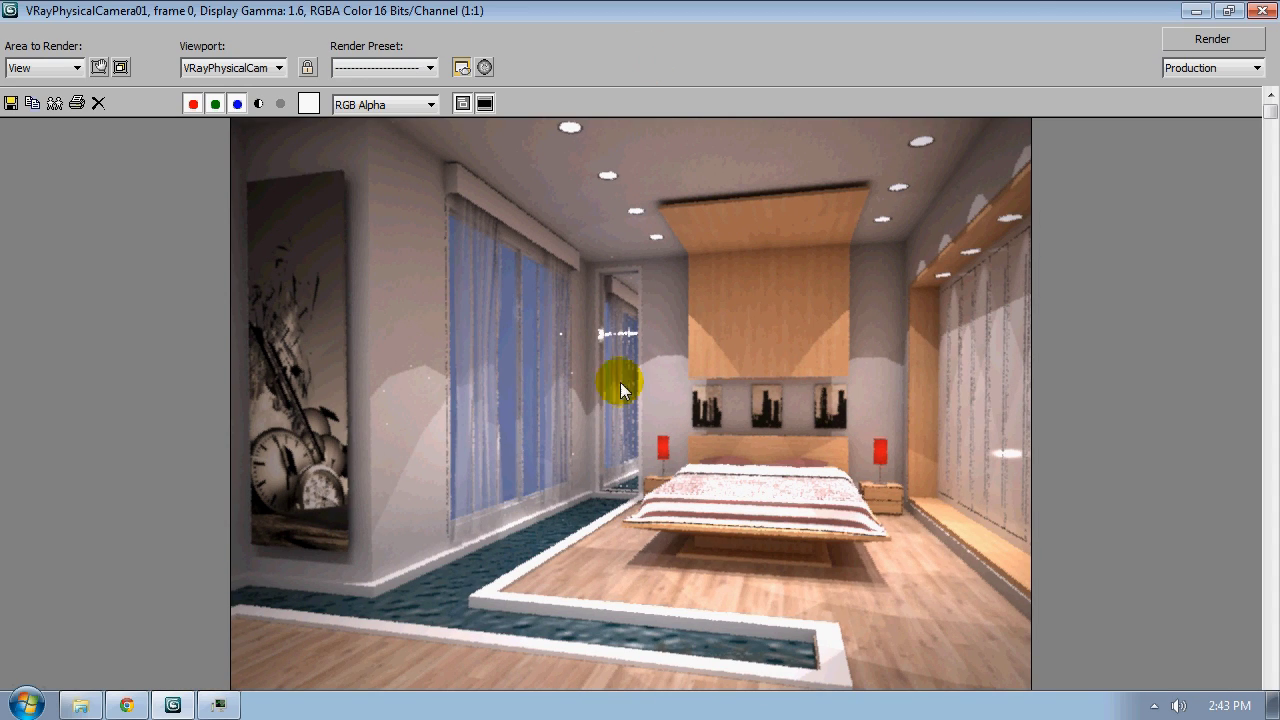
{"action": "scroll", "coordinate": [398, 484], "scroll_direction": "up", "scroll_amount": 1}
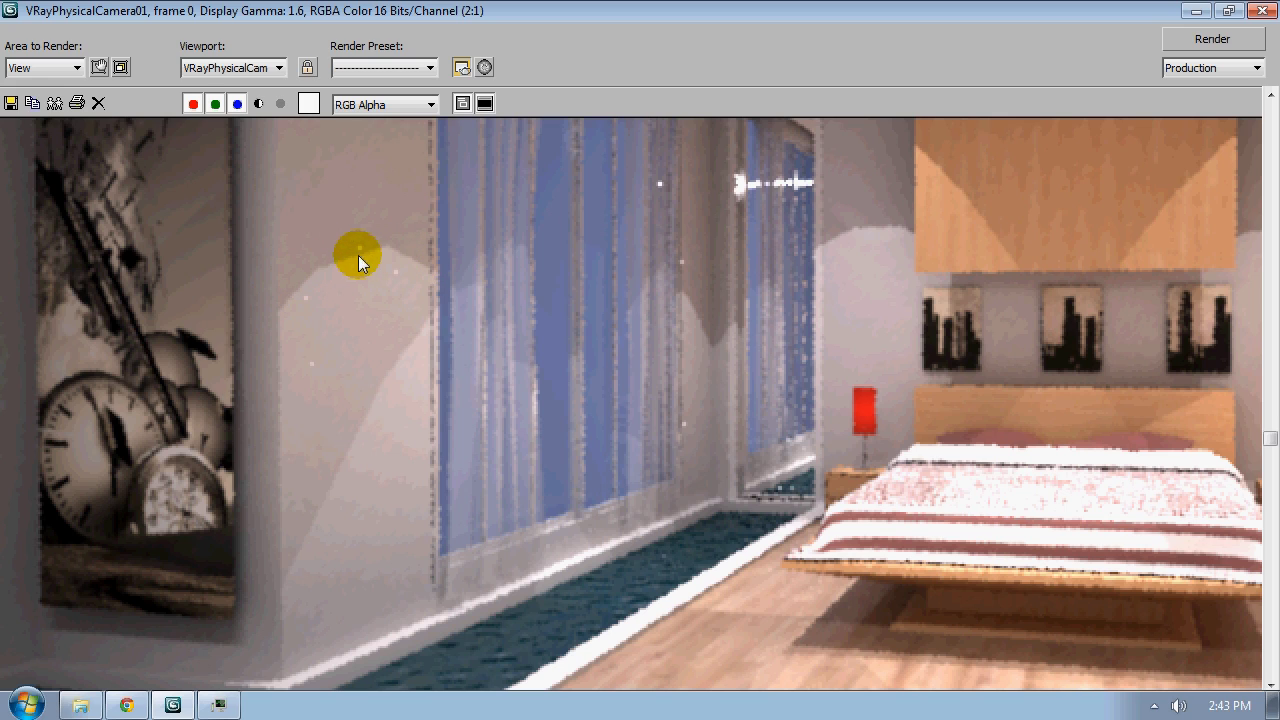
{"action": "scroll", "coordinate": [382, 319], "scroll_direction": "down", "scroll_amount": 1}
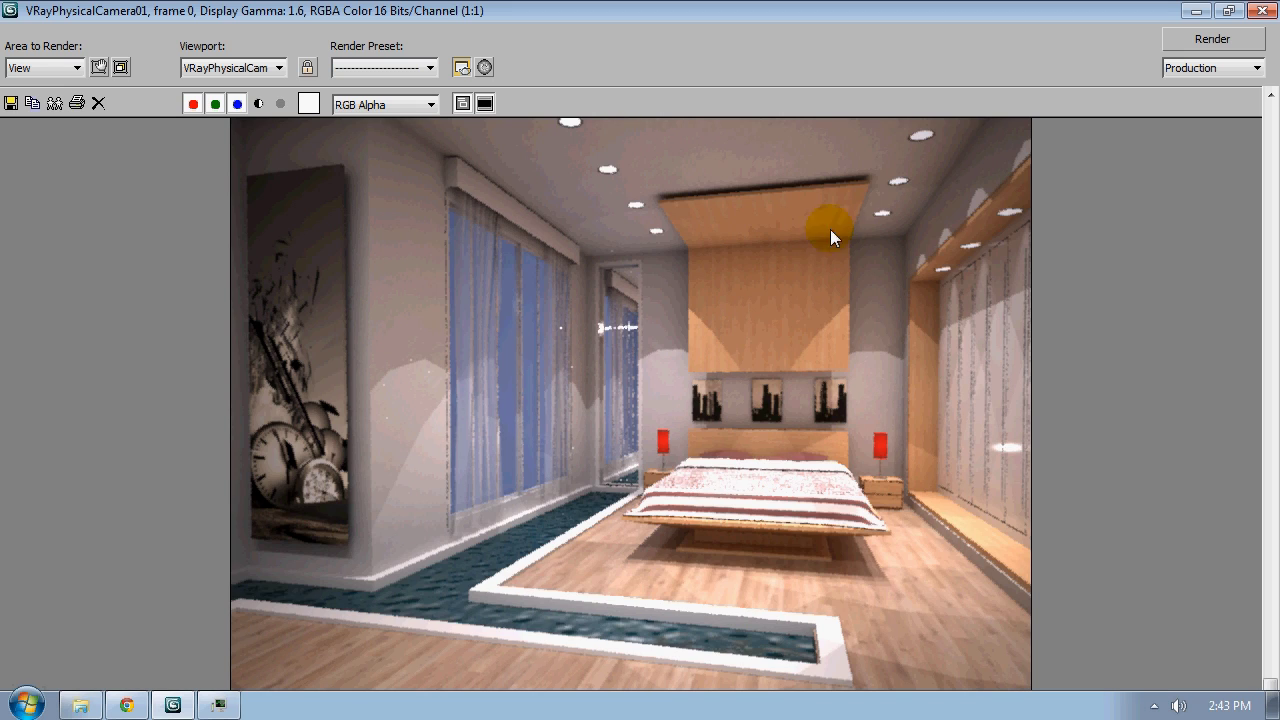
{"action": "left_click", "coordinate": [1228, 11]}
{"action": "left_click_drag", "start_coordinate": [845, 49], "coordinate": [703, 50]}
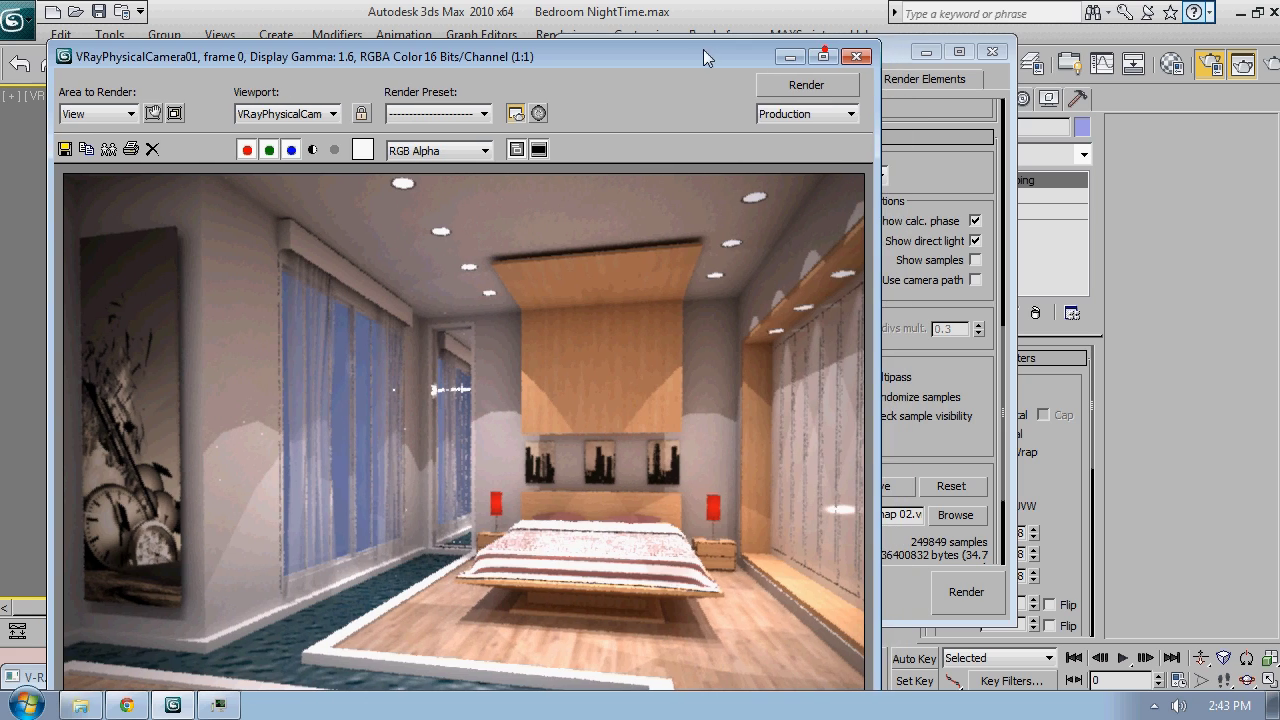
Collapse the Irradiance map, Light cache and Indirect illumination rollouts in Render Setup
{"action": "left_click", "coordinate": [897, 50]}
{"action": "left_click", "coordinate": [754, 487]}
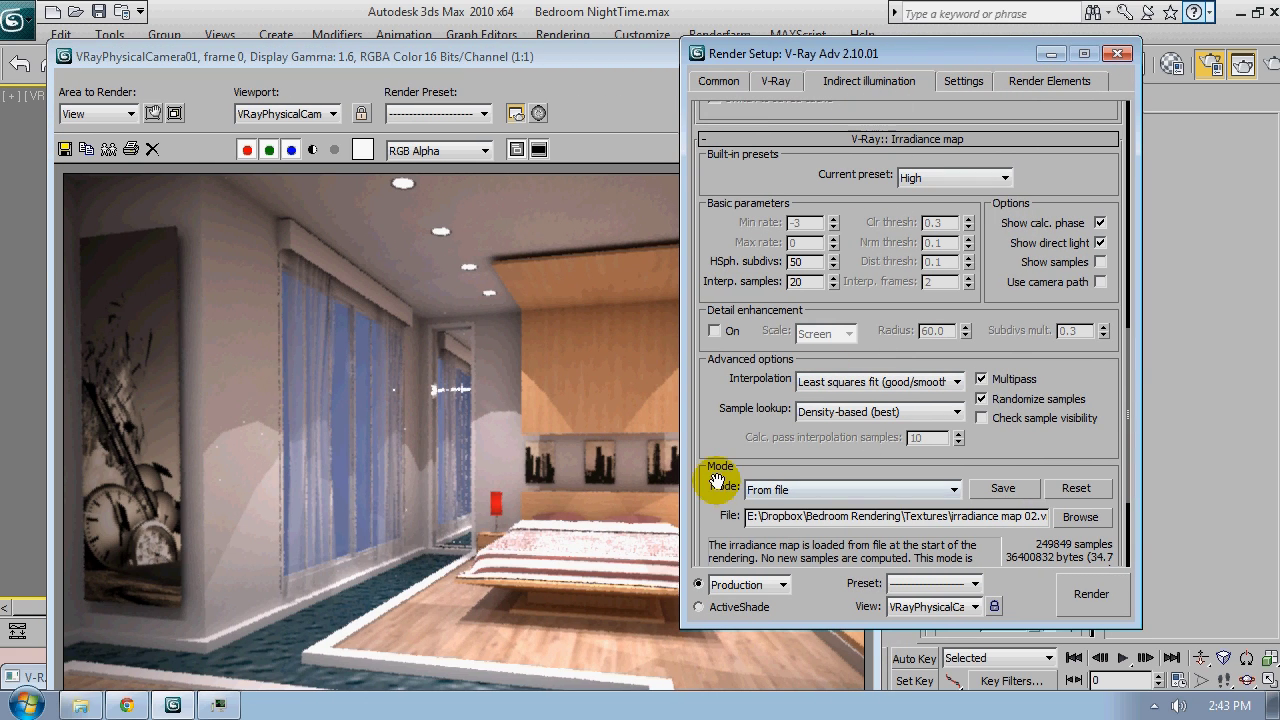
{"action": "left_click_drag", "start_coordinate": [923, 266], "coordinate": [900, 405]}
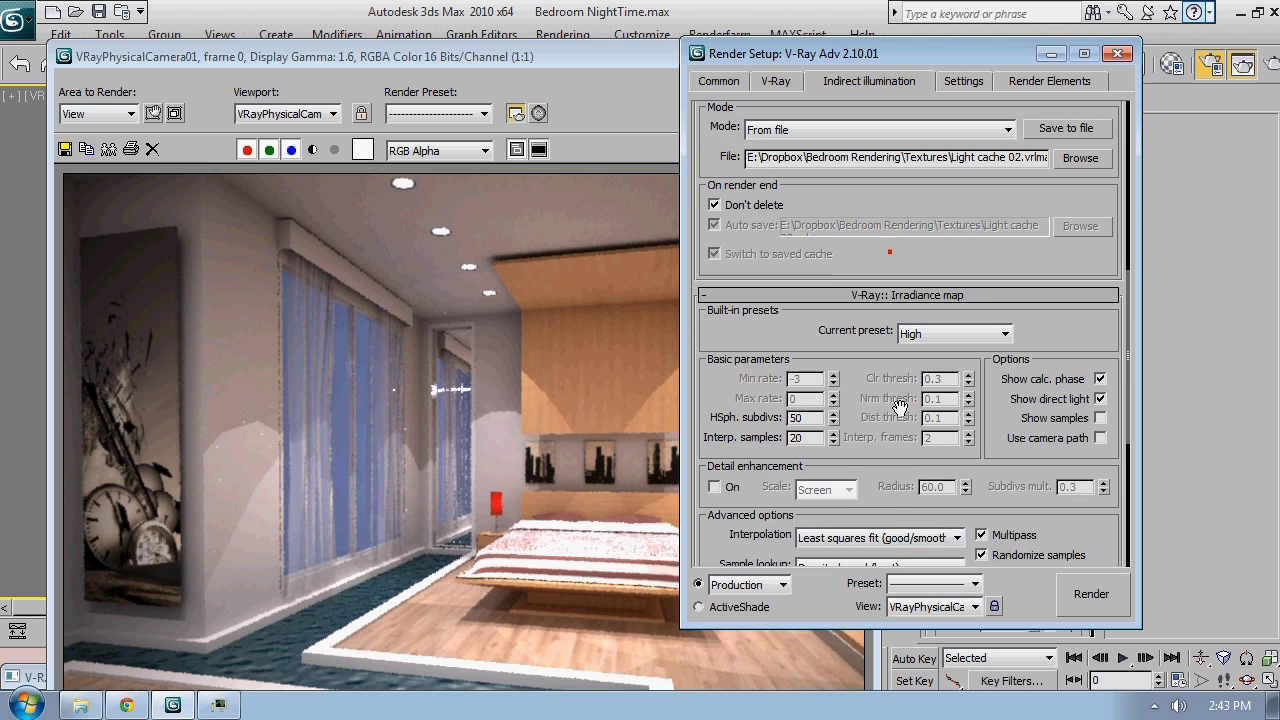
{"action": "left_click", "coordinate": [847, 294]}
{"action": "scroll", "coordinate": [931, 243], "scroll_direction": "up", "scroll_amount": 3}
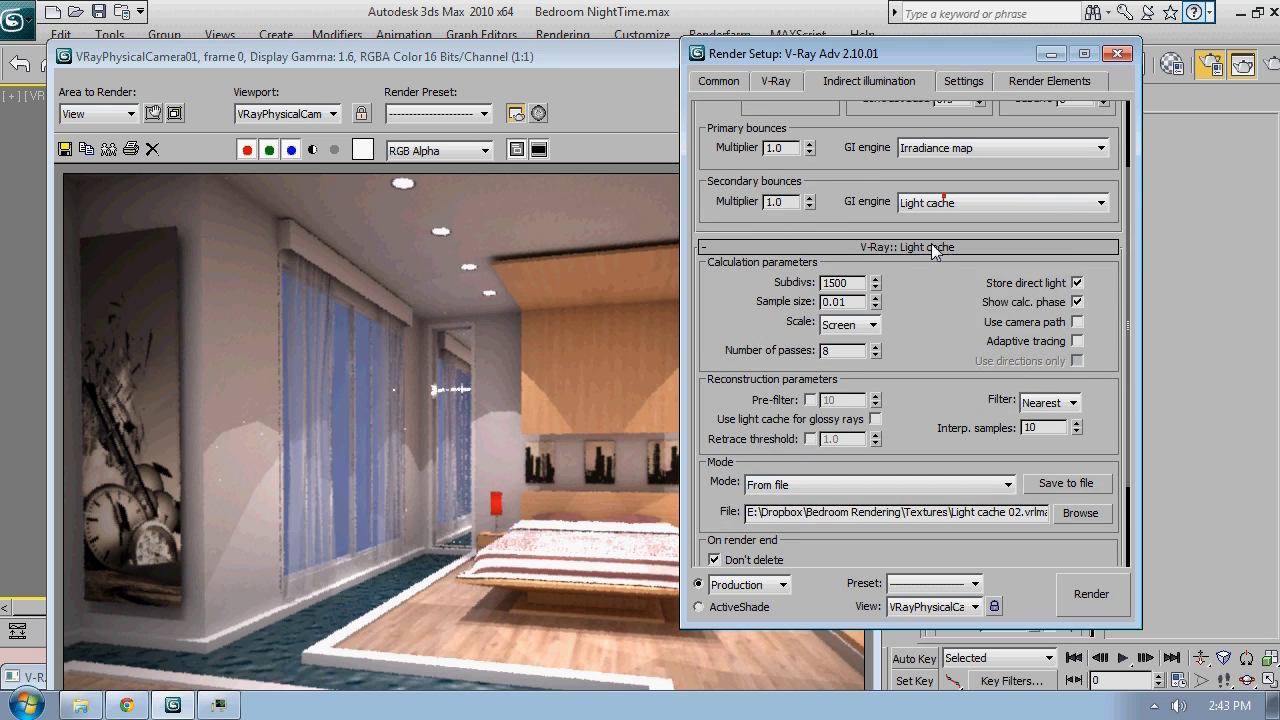
{"action": "left_click", "coordinate": [931, 245]}
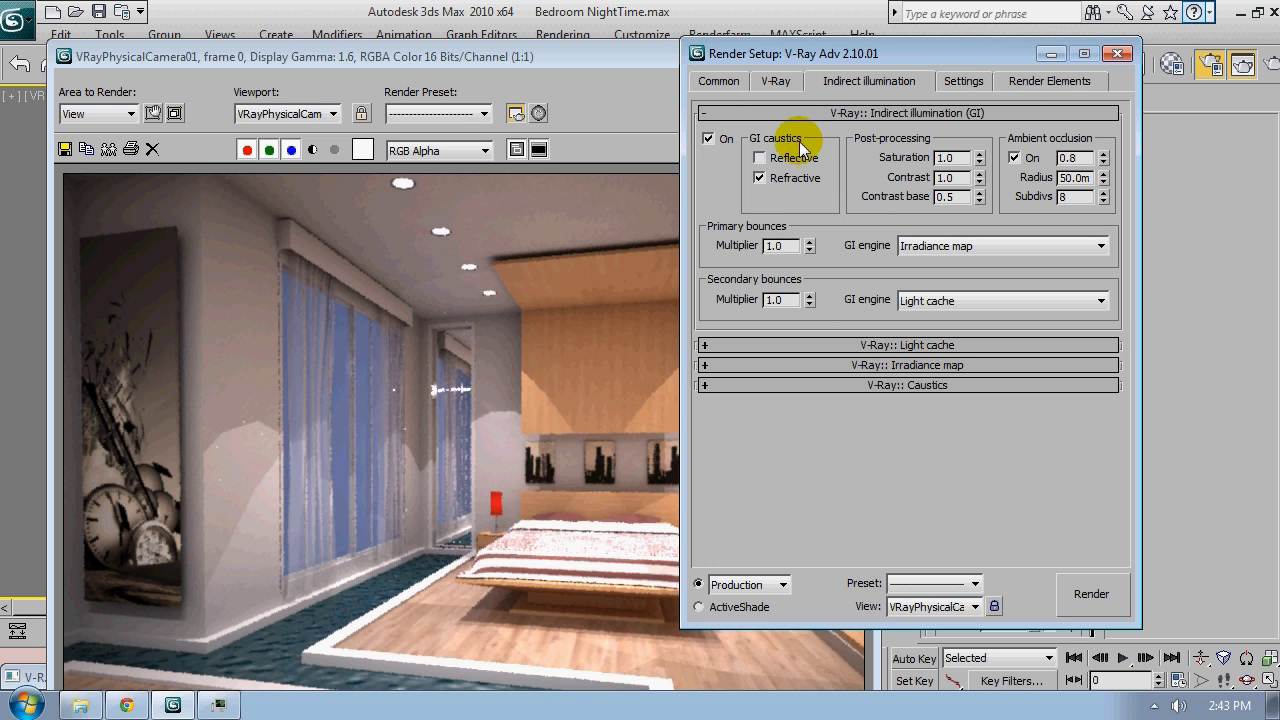
{"action": "left_click", "coordinate": [786, 110]}
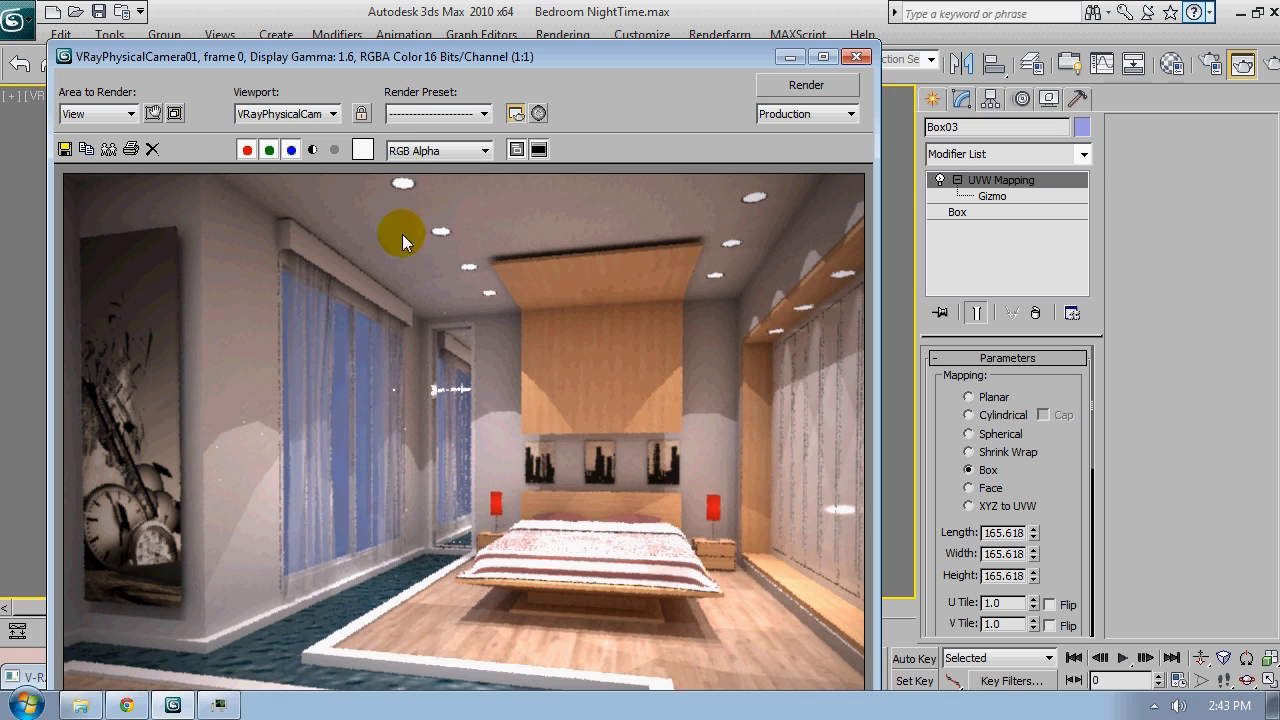
Restrict the selection filter to Lights and select the spotlight Fspot03
{"action": "left_click_drag", "start_coordinate": [468, 56], "coordinate": [490, 318]}
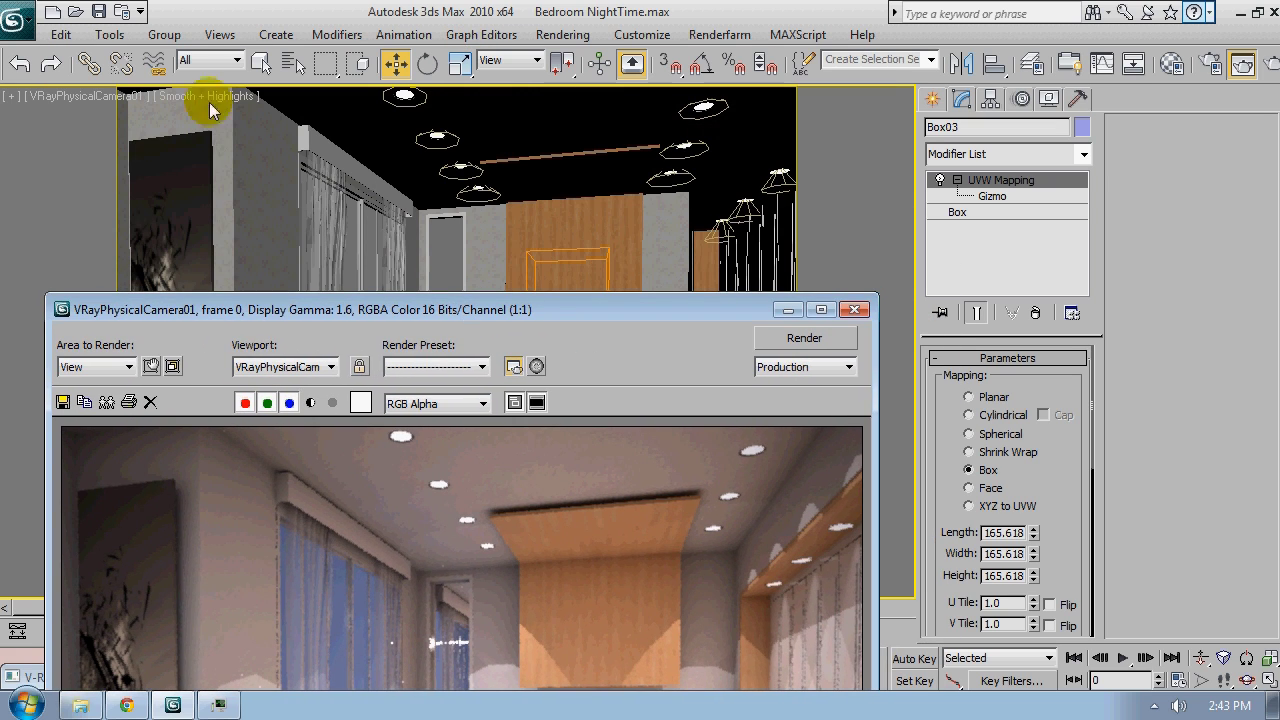
{"action": "left_click", "coordinate": [212, 60]}
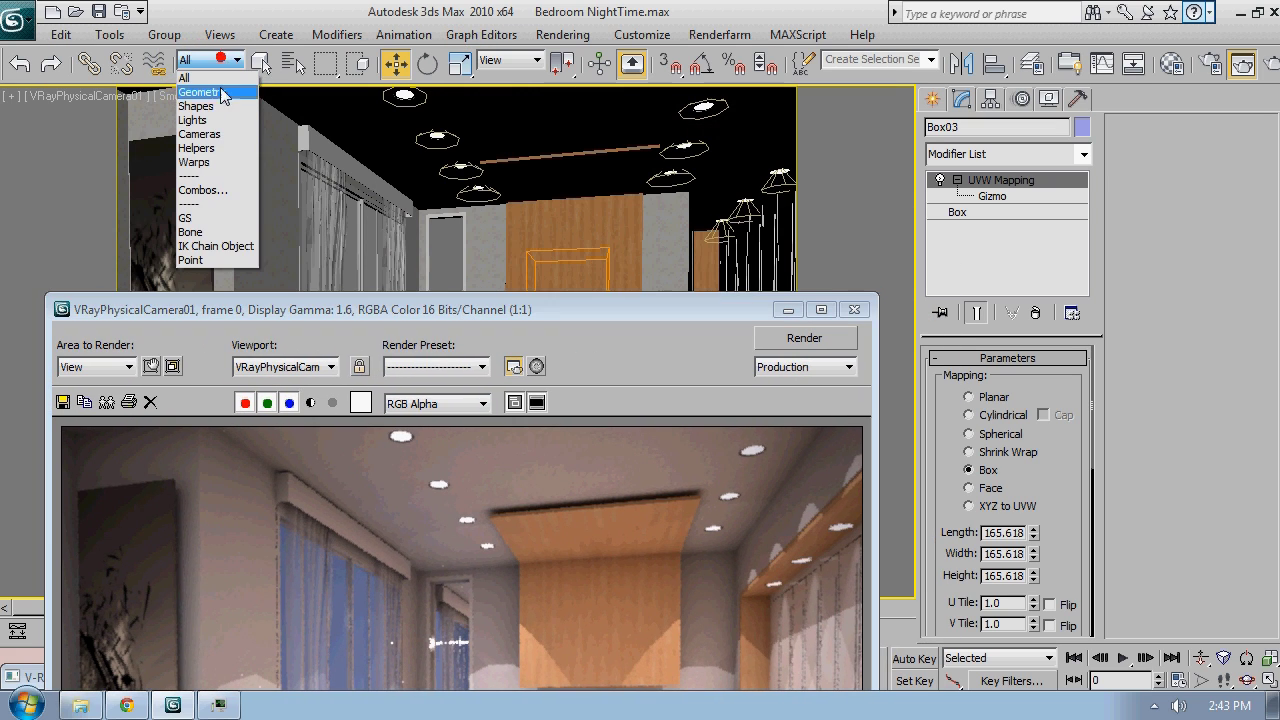
{"action": "left_click", "coordinate": [217, 121]}
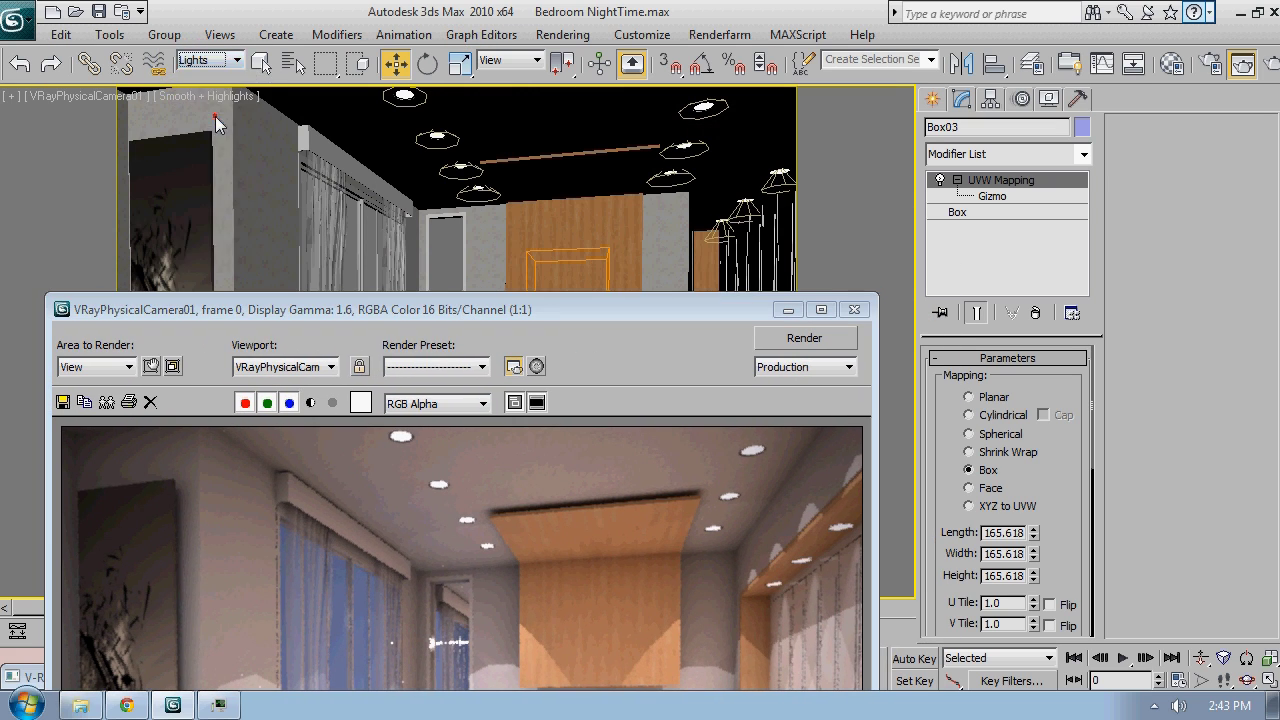
{"action": "left_click", "coordinate": [455, 140]}
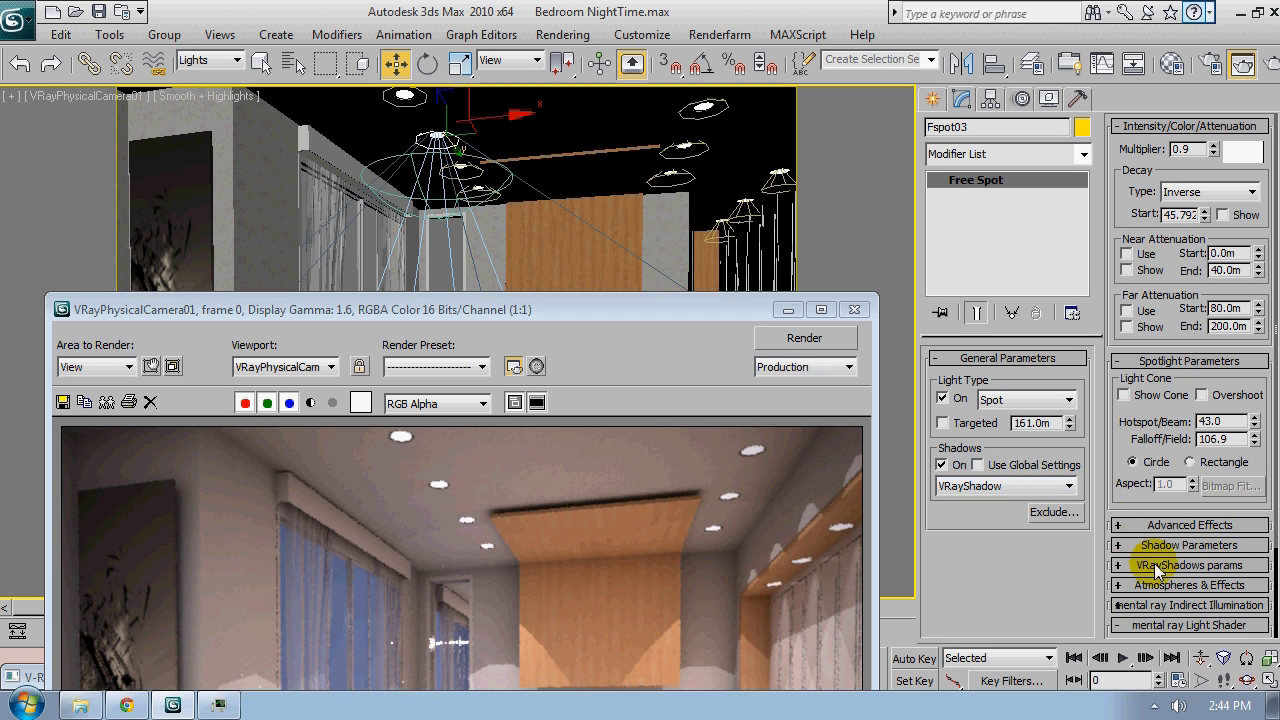
Enable Fspot03's sphere area shadow with U/V/W sizes of 10.0m
{"action": "left_click", "coordinate": [1190, 565]}
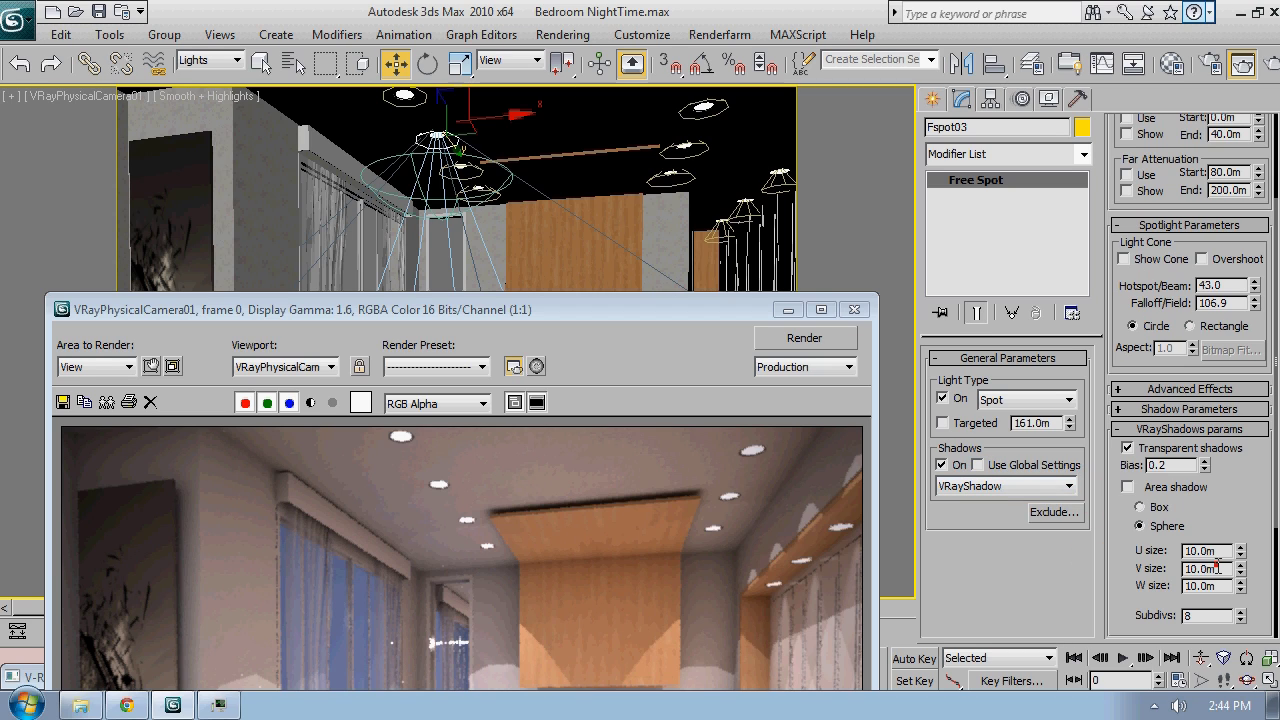
{"action": "left_click_drag", "start_coordinate": [1128, 549], "coordinate": [1121, 435]}
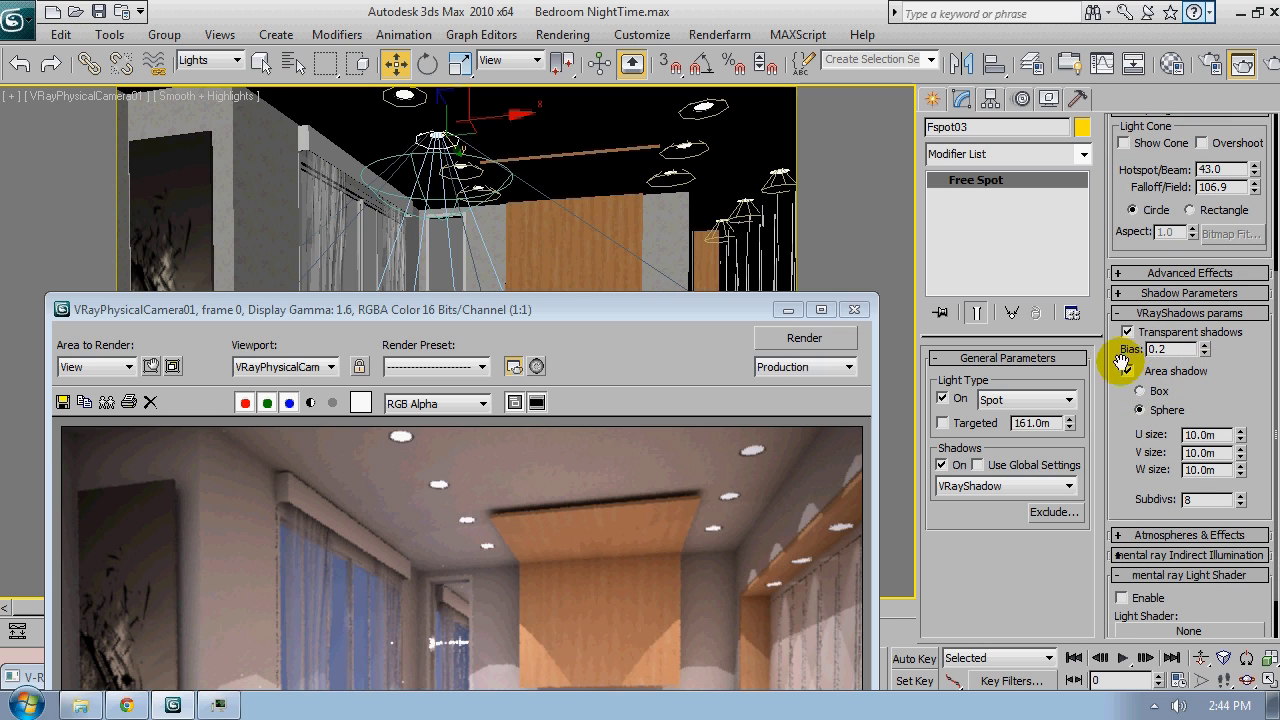
{"action": "left_click_drag", "start_coordinate": [1220, 434], "coordinate": [1183, 434]}
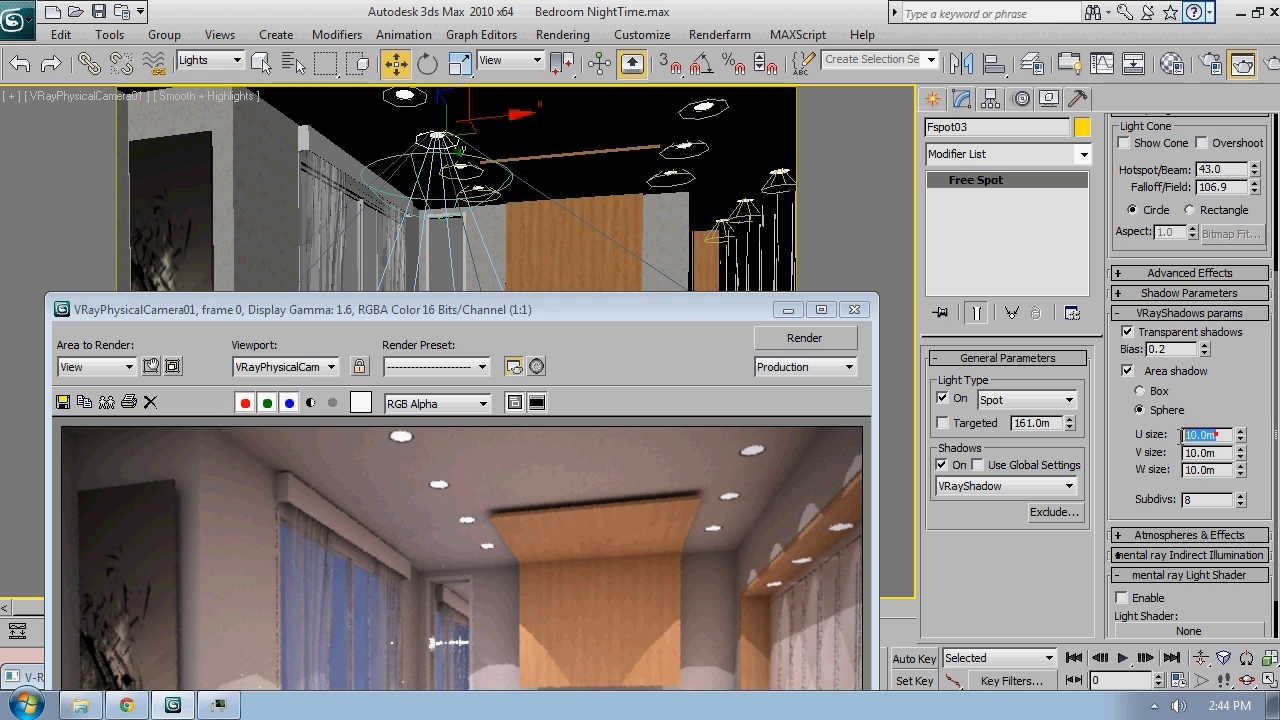
{"action": "left_click", "coordinate": [1222, 452]}
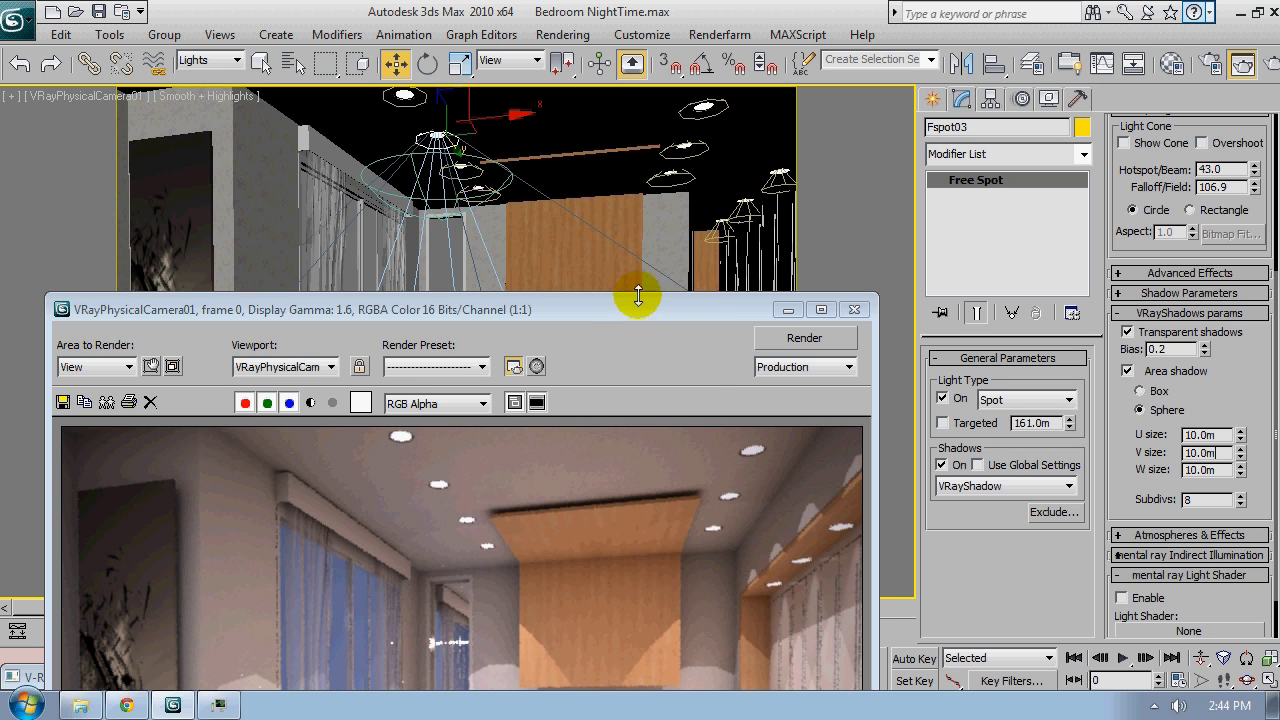
{"action": "left_click_drag", "start_coordinate": [638, 296], "coordinate": [663, 87]}
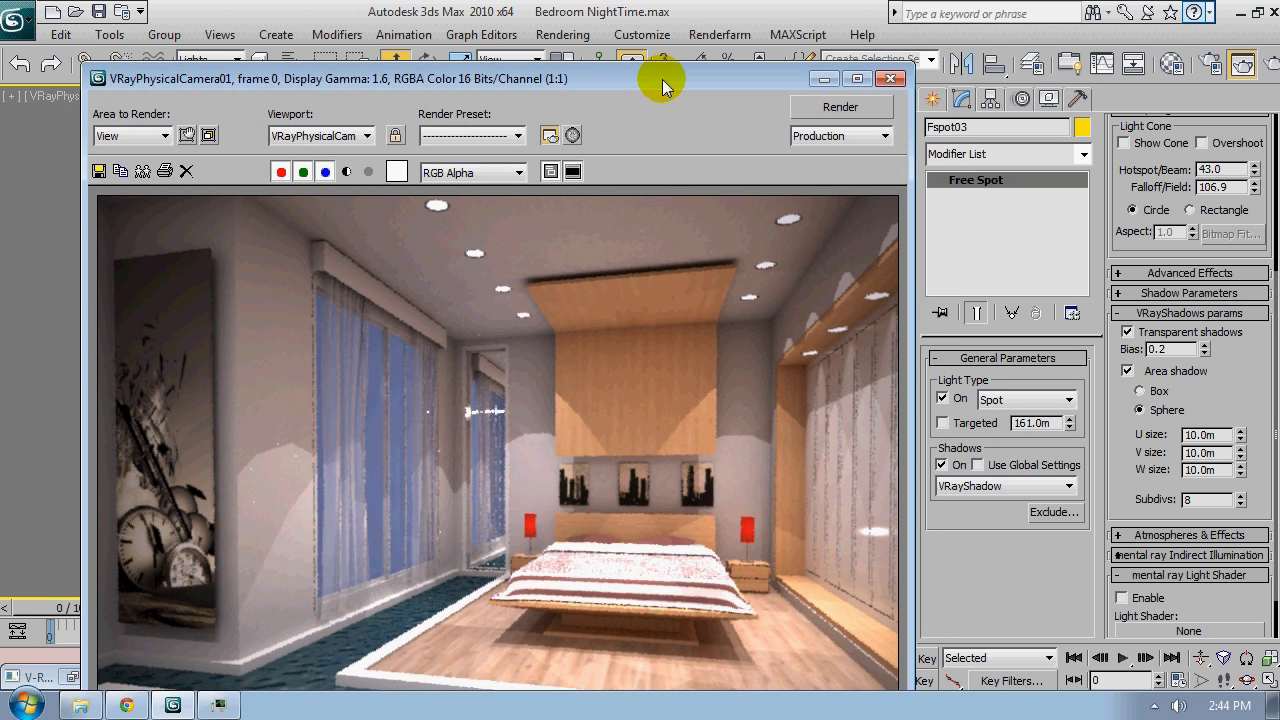
Zoom in and out on the night render to inspect the window curtains
{"action": "scroll", "coordinate": [543, 402], "scroll_direction": "up", "scroll_amount": 3}
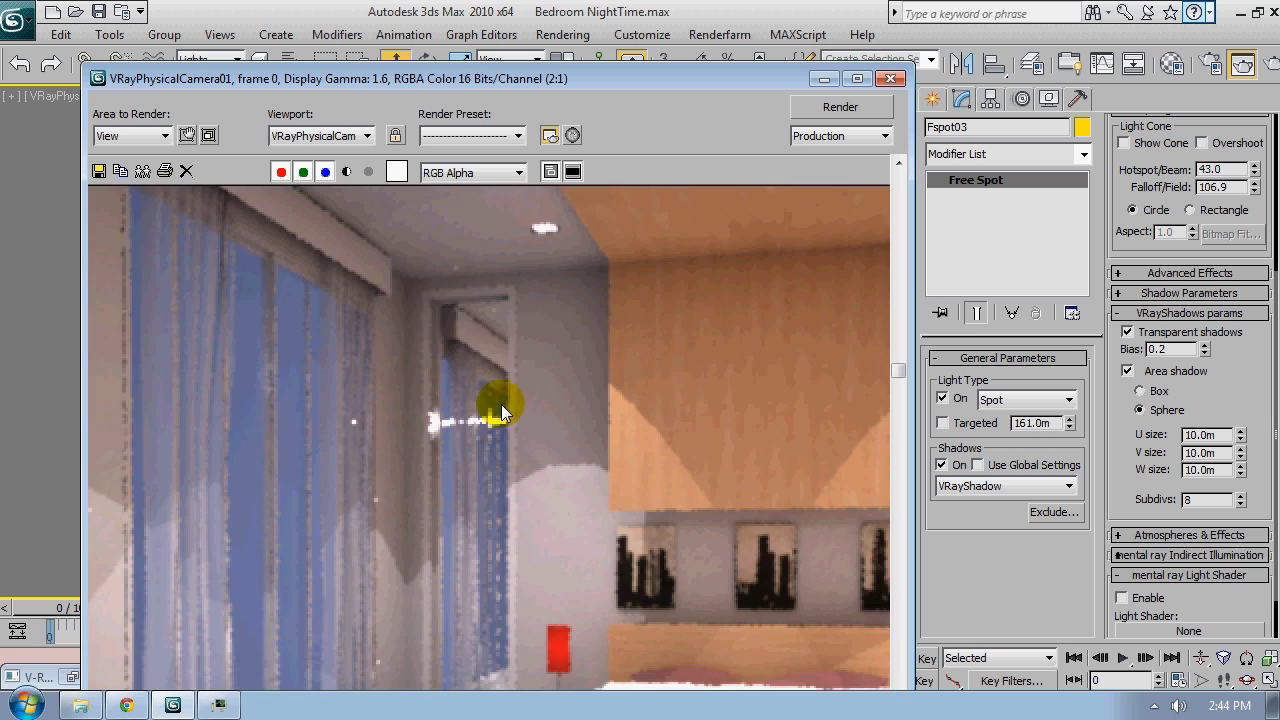
{"action": "scroll", "coordinate": [504, 381], "scroll_direction": "down", "scroll_amount": 3}
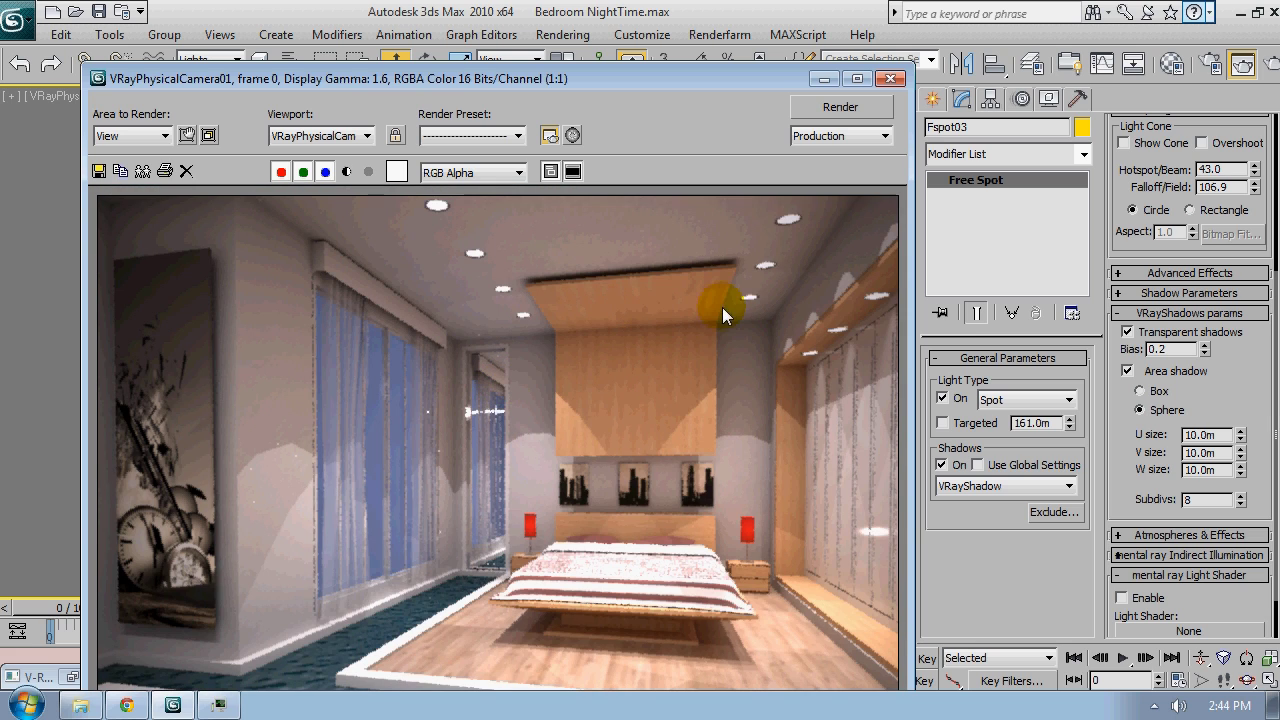
{"action": "scroll", "coordinate": [445, 398], "scroll_direction": "up", "scroll_amount": 2}
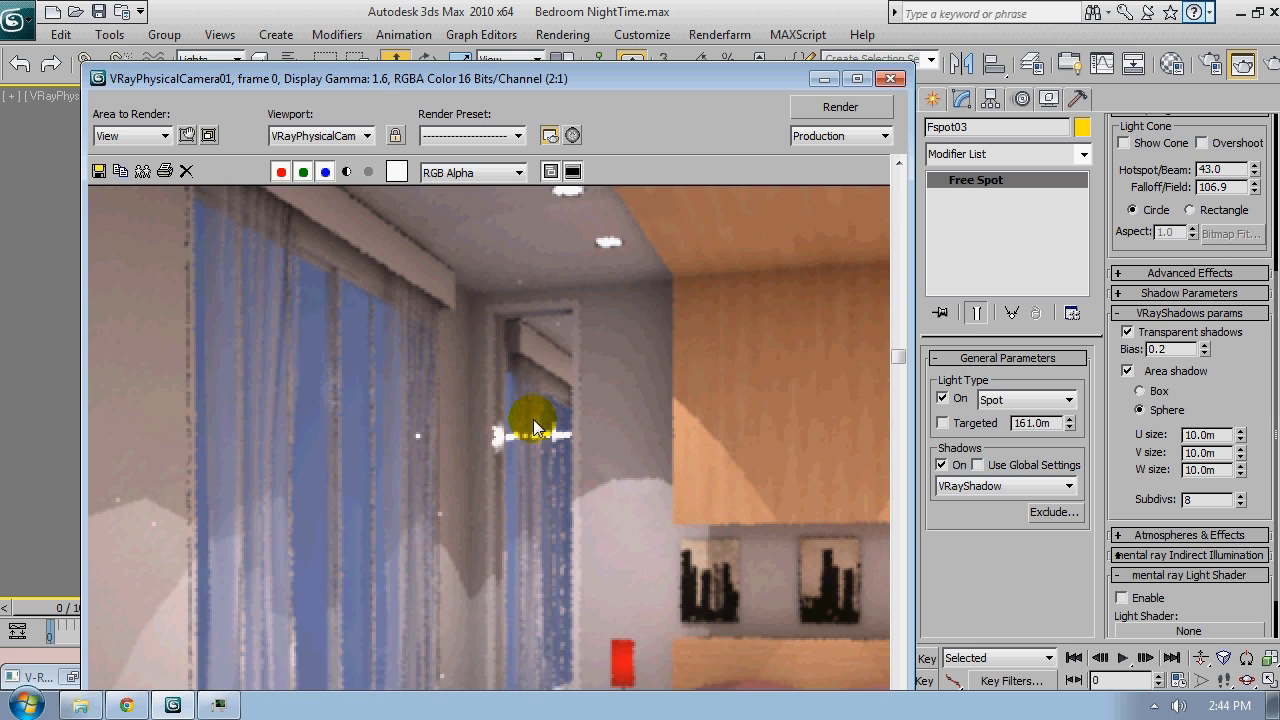
{"action": "scroll", "coordinate": [575, 440], "scroll_direction": "down", "scroll_amount": 2}
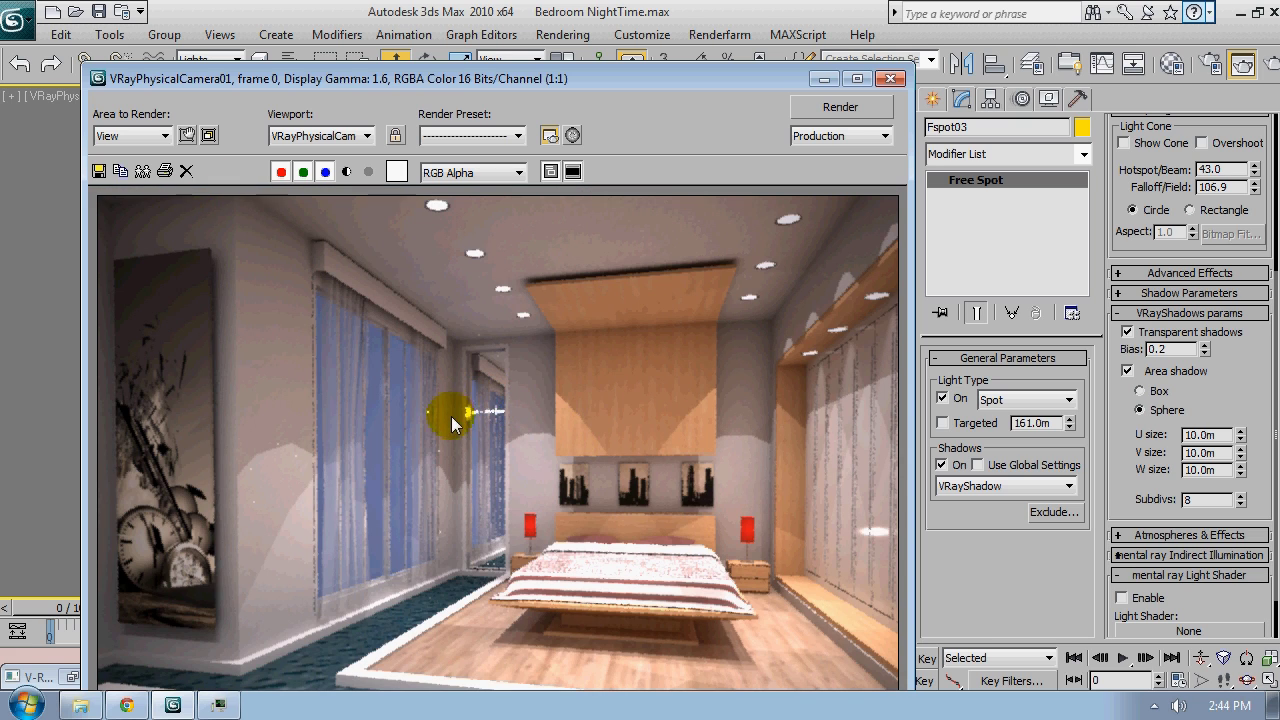
Minimize the frame buffer and select the plane light VRayLight01
{"action": "left_click", "coordinate": [823, 80]}
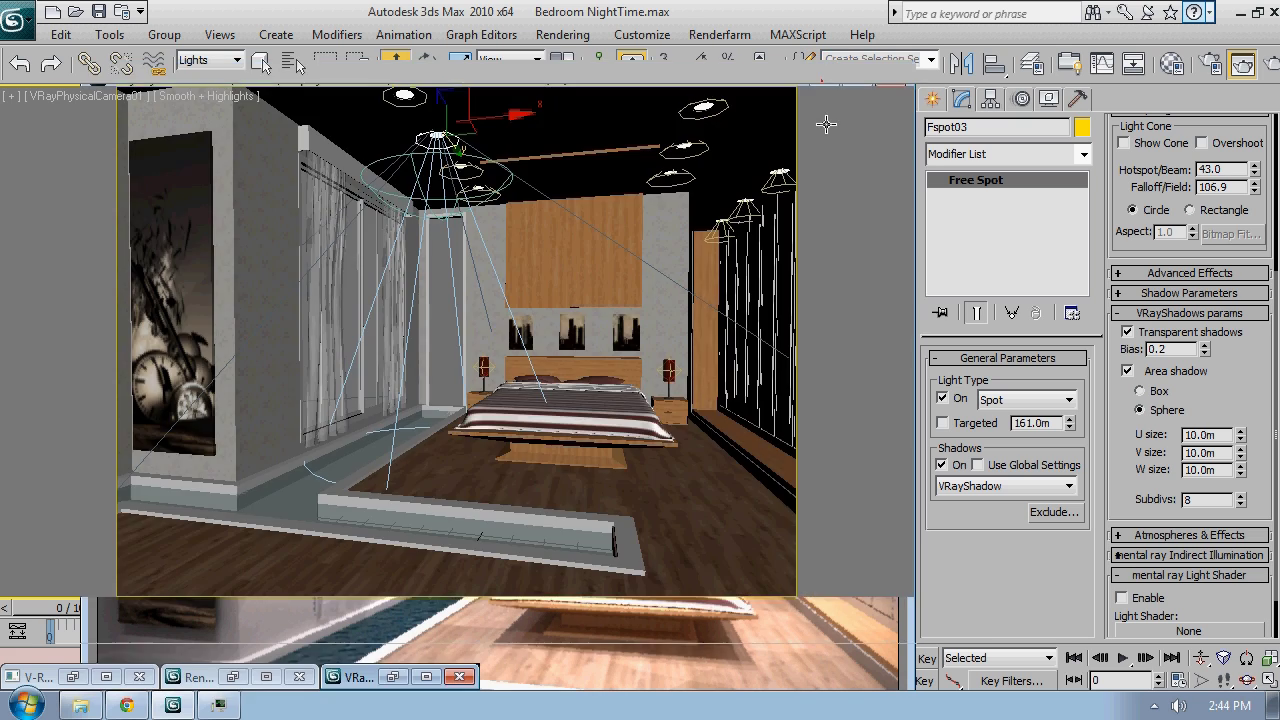
{"action": "scroll", "coordinate": [691, 399], "scroll_direction": "down", "scroll_amount": 5}
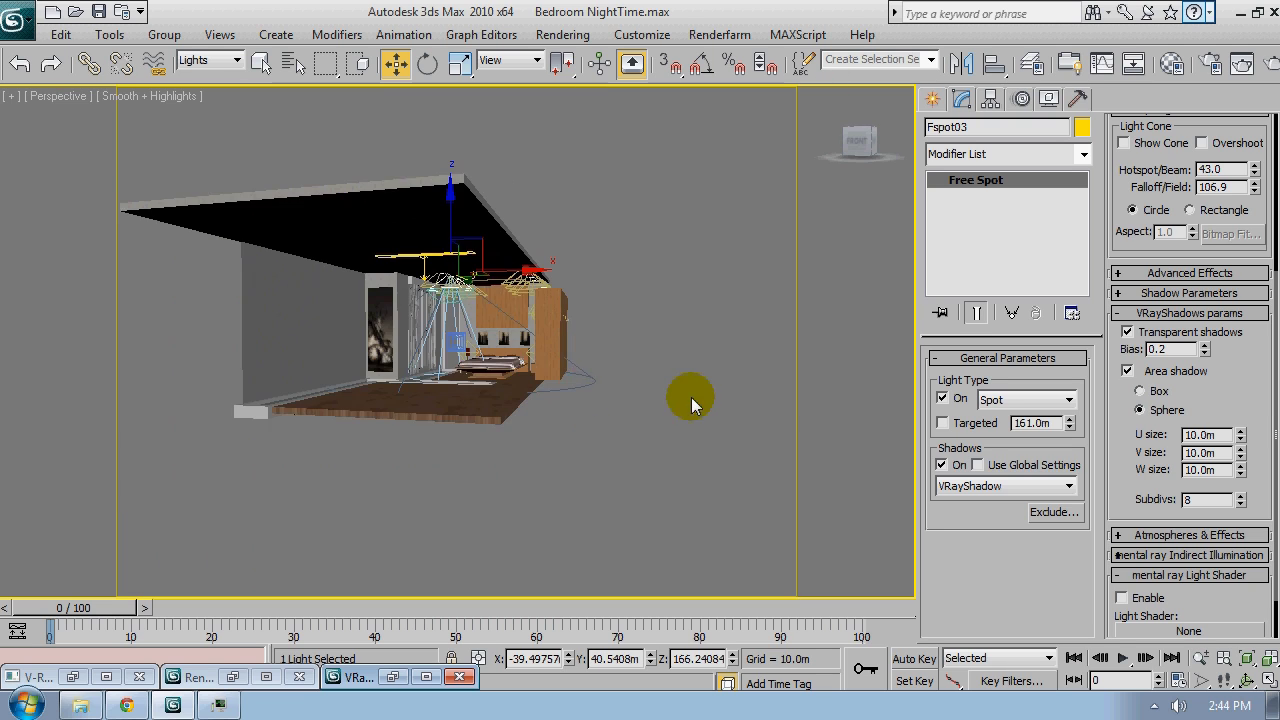
{"action": "middle_click_drag", "start_coordinate": [691, 399], "coordinate": [430, 300], "text": "alt"}
{"action": "left_click", "coordinate": [375, 256]}
Turn off VRayLight01's Affect specular and return to the camera view
{"action": "scroll", "coordinate": [998, 610], "scroll_direction": "down", "scroll_amount": 5}
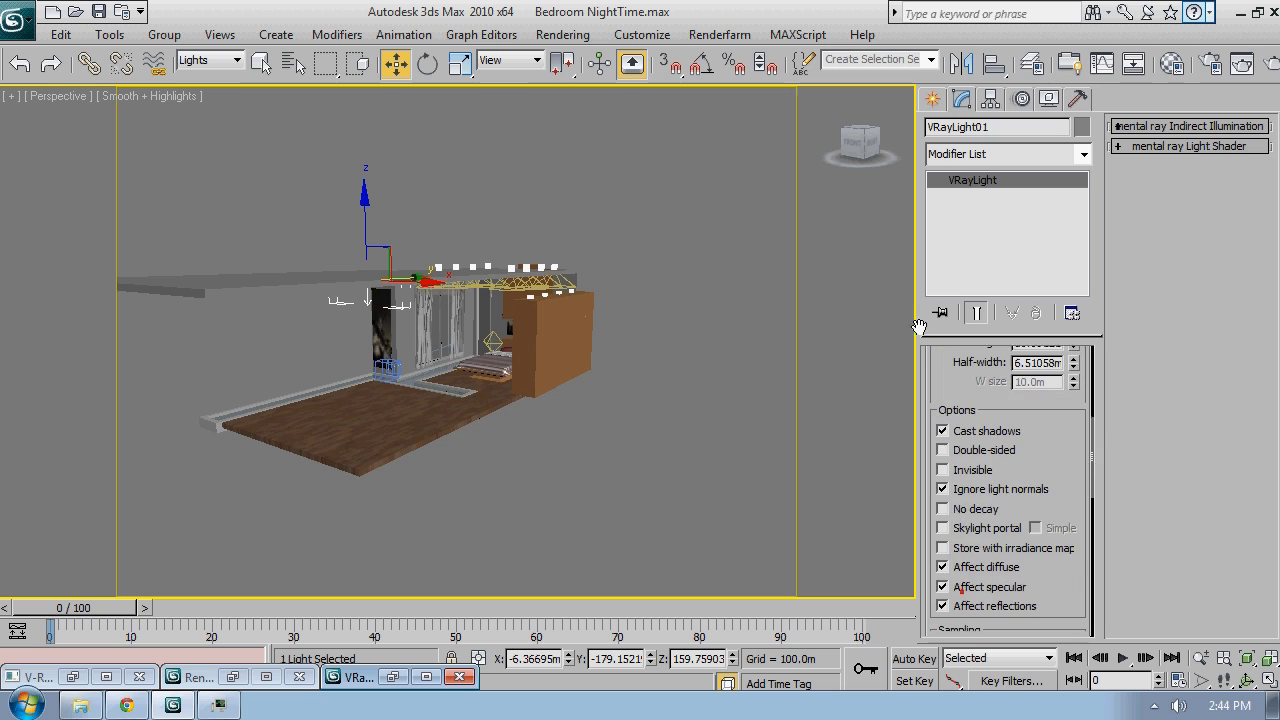
{"action": "left_click", "coordinate": [967, 583]}
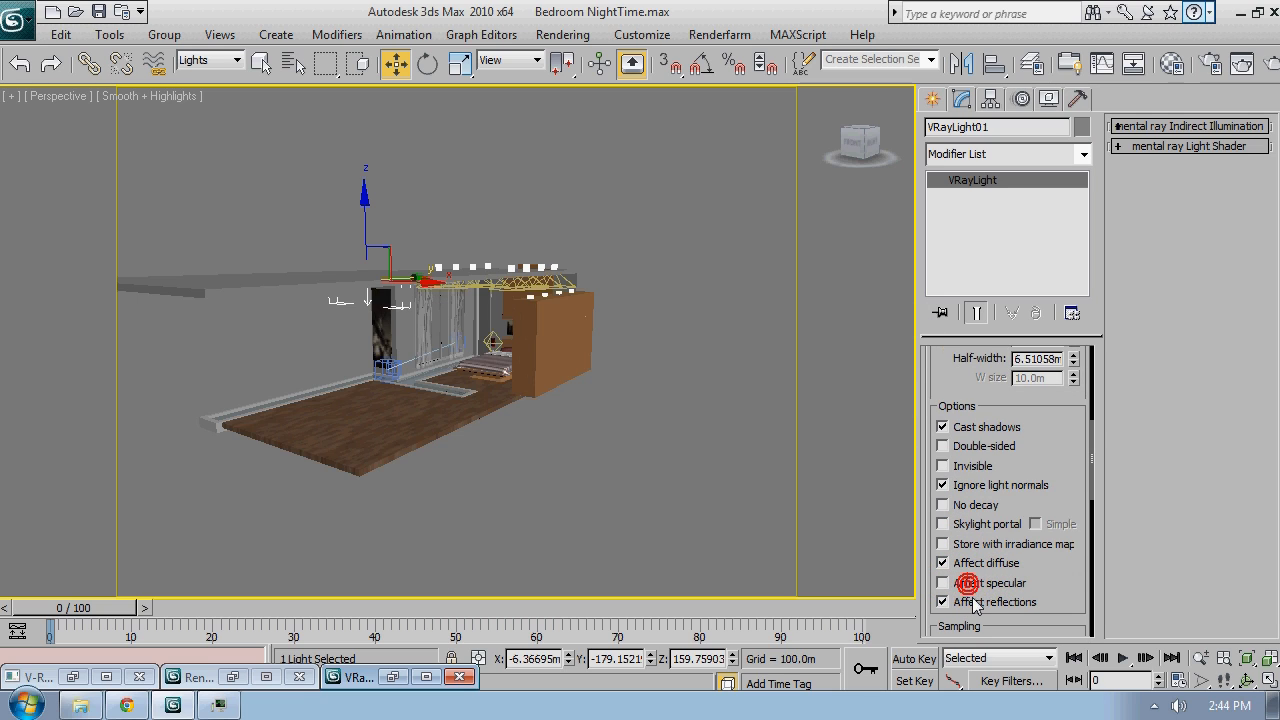
{"action": "scroll", "coordinate": [358, 355], "scroll_direction": "up", "scroll_amount": 10}
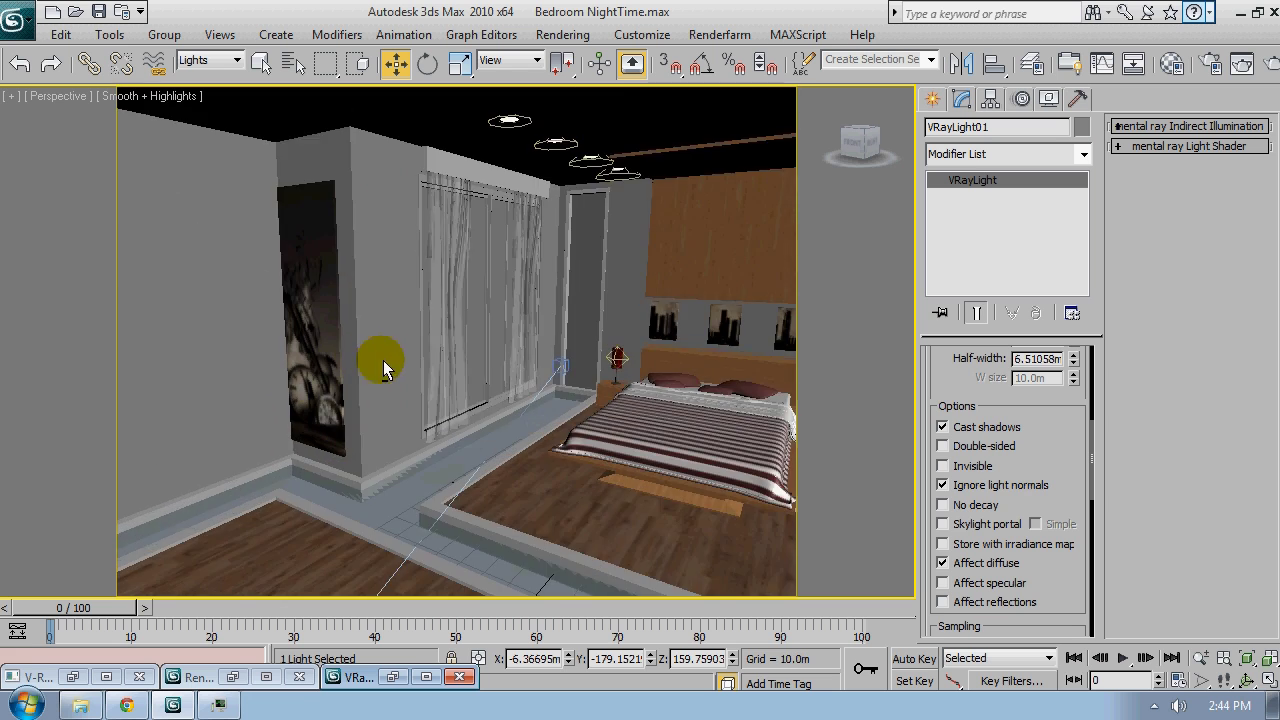
{"action": "scroll", "coordinate": [436, 448], "scroll_direction": "up", "scroll_amount": 2}
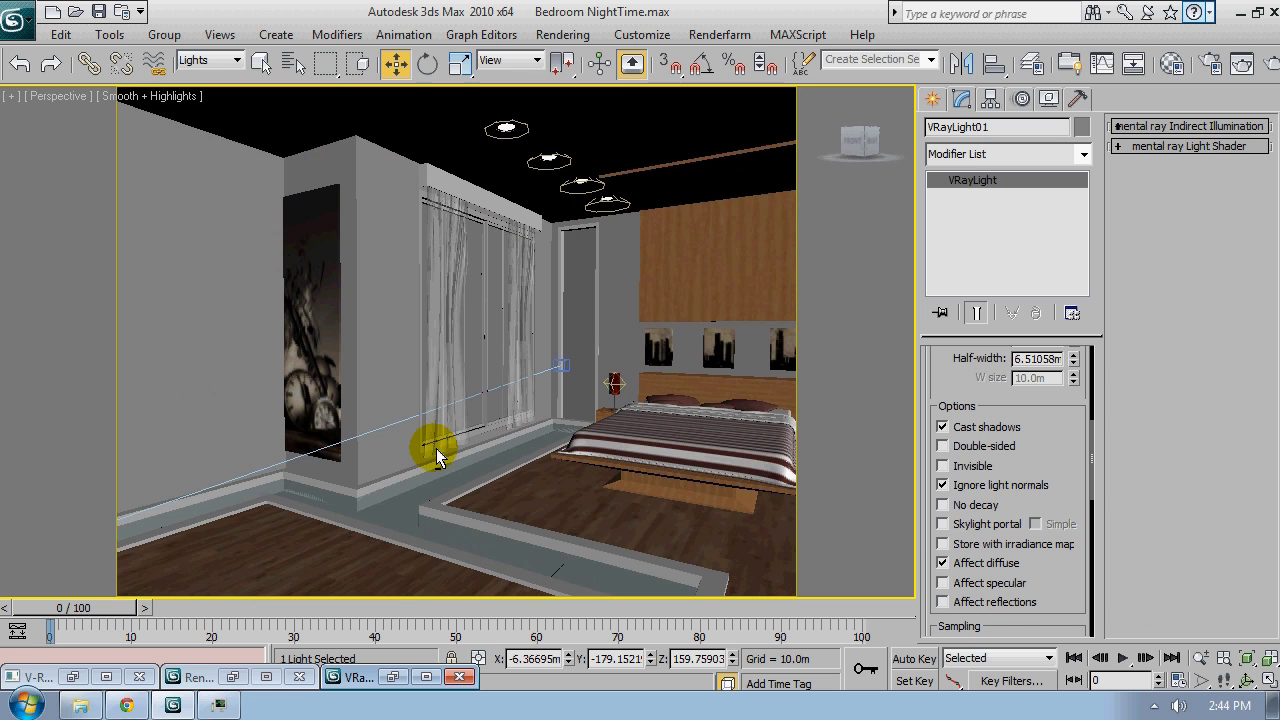
{"action": "key", "text": "c"}
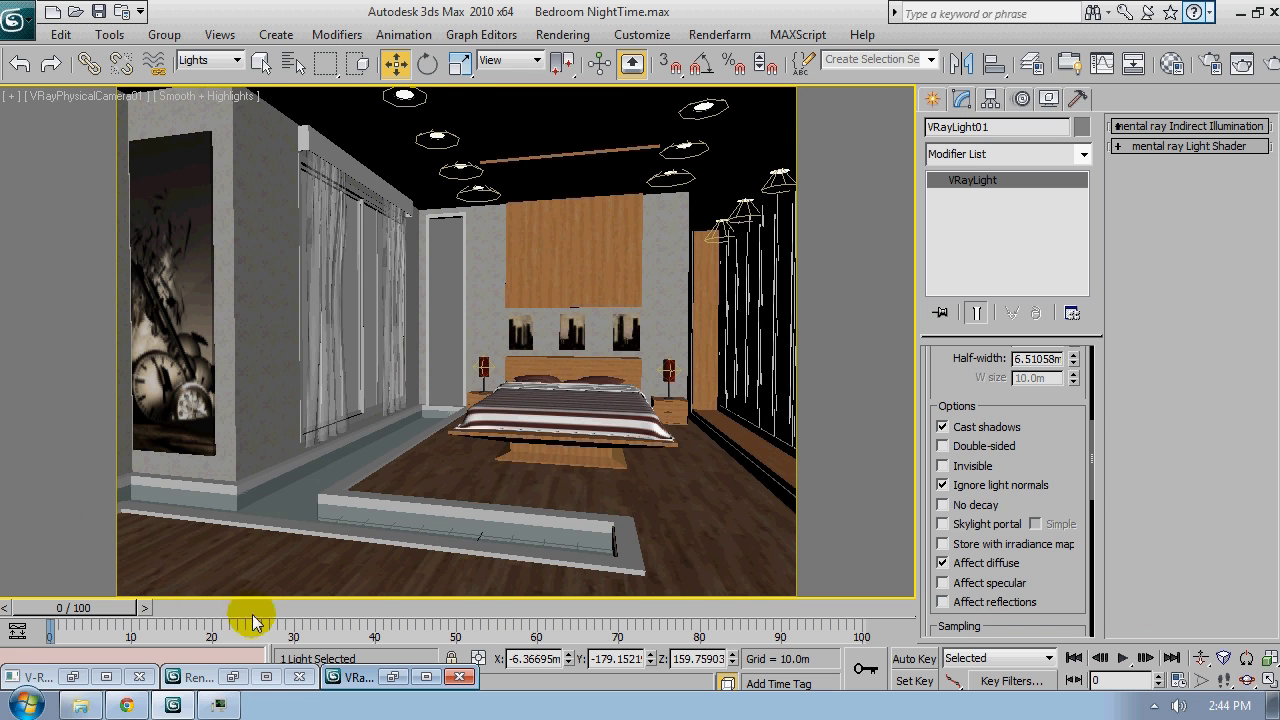
Reopen the last rendered frame, then minimize it again
{"action": "left_click", "coordinate": [393, 677]}
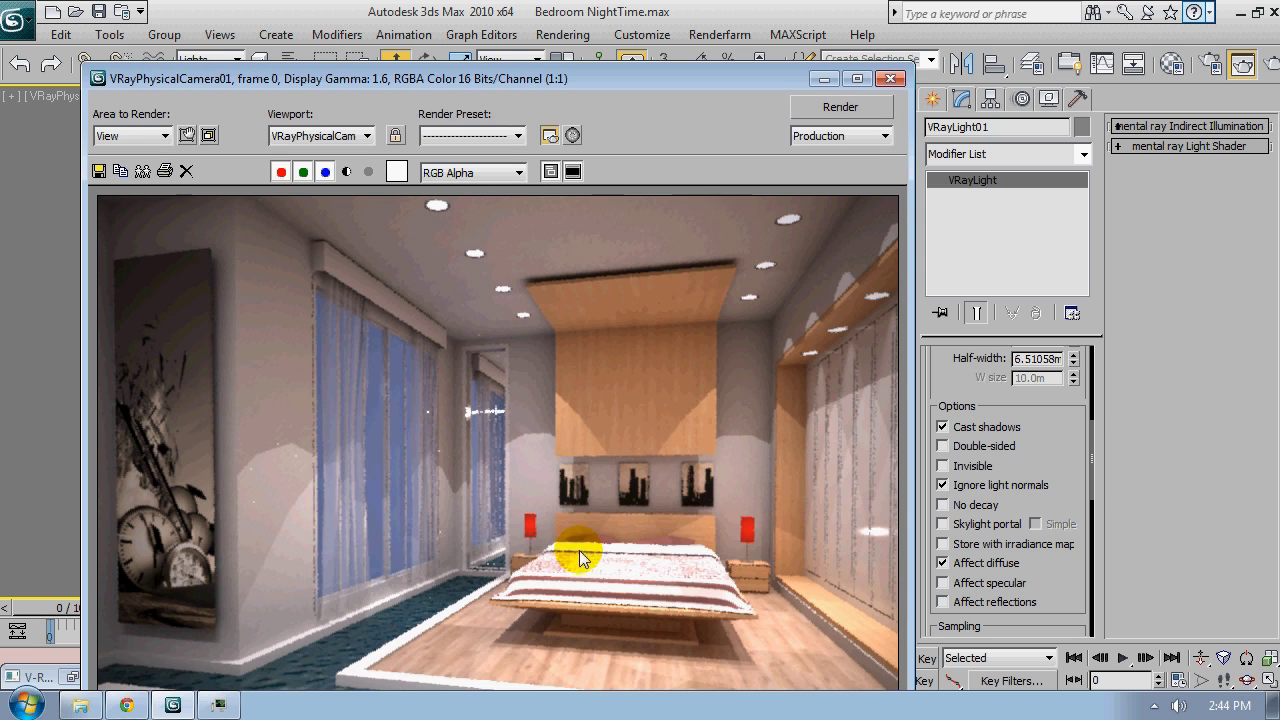
{"action": "left_click_drag", "start_coordinate": [744, 77], "coordinate": [740, 60]}
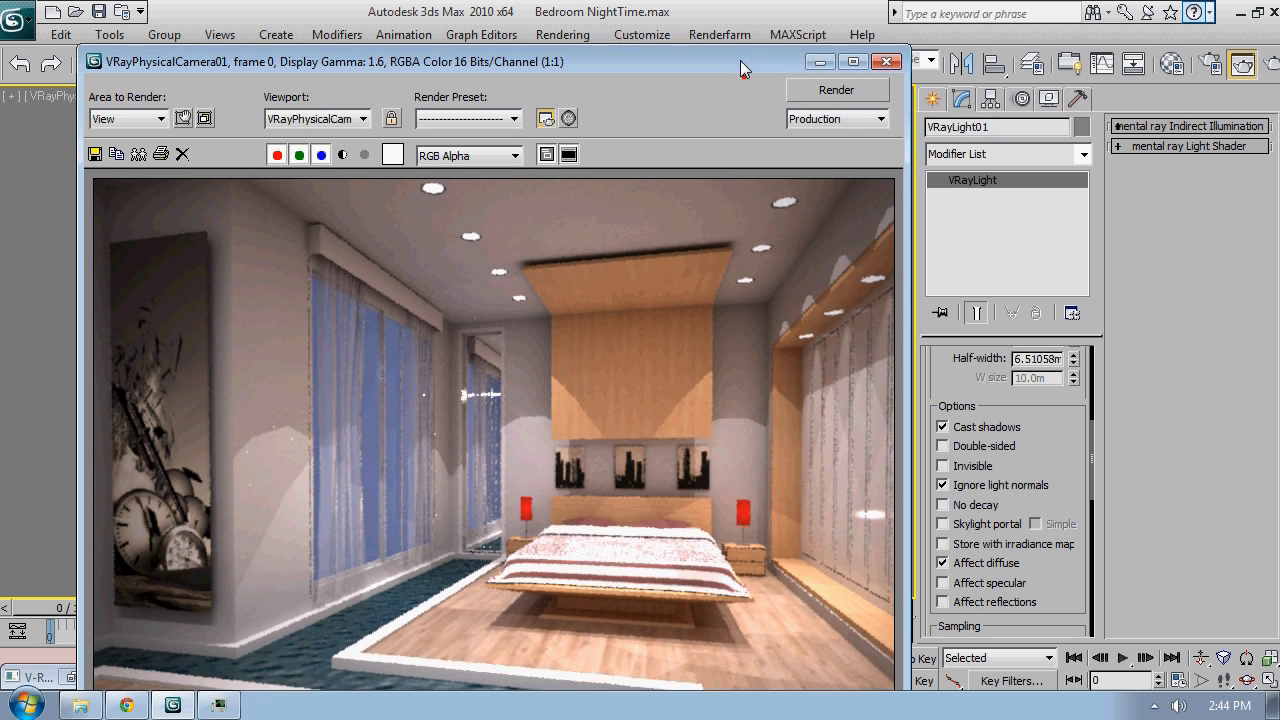
{"action": "left_click", "coordinate": [819, 62]}
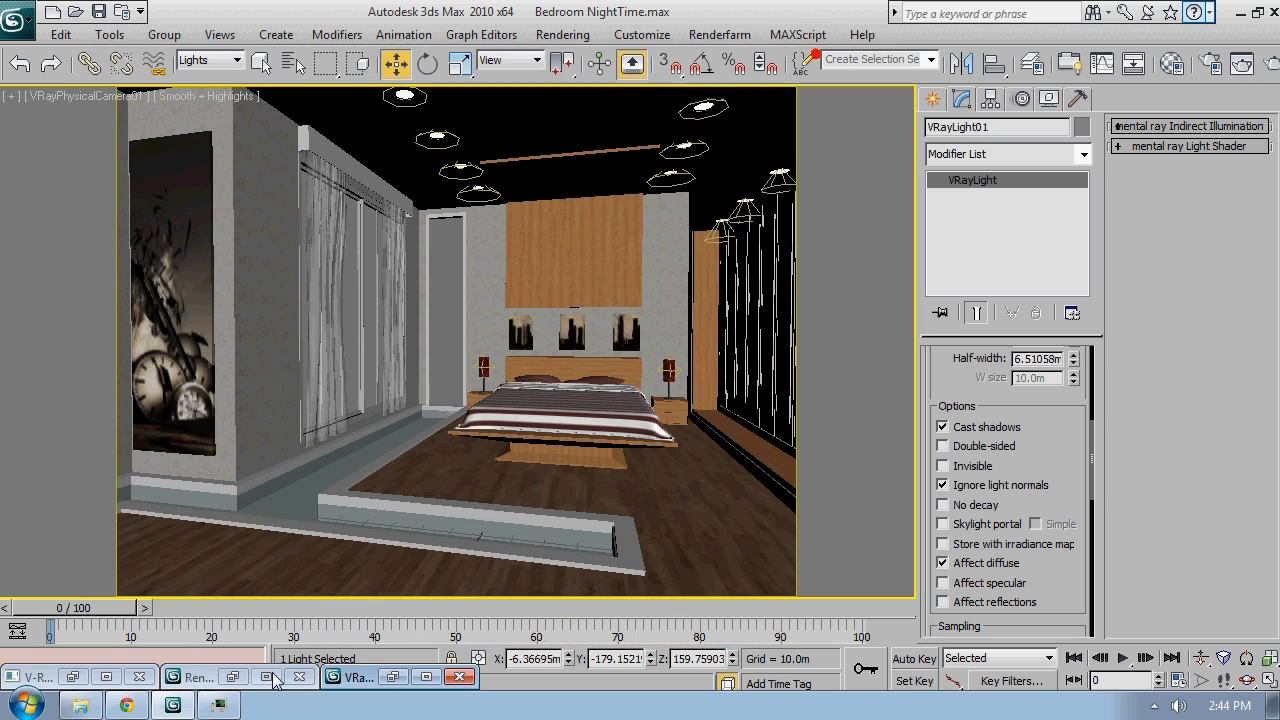
Show the Render Output group, still saving to DayTime.jpg, on Render Setup's Common tab
{"action": "left_click", "coordinate": [232, 677]}
{"action": "left_click", "coordinate": [718, 81]}
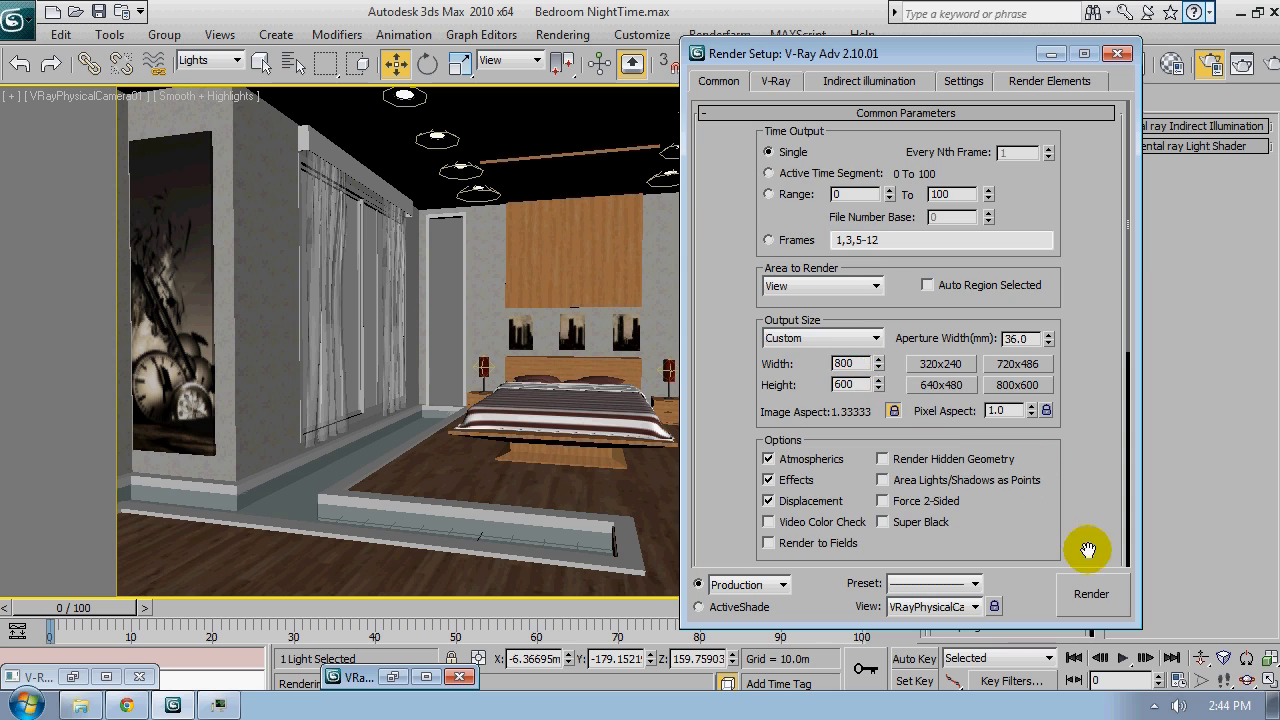
{"action": "left_click_drag", "start_coordinate": [1080, 549], "coordinate": [935, 340]}
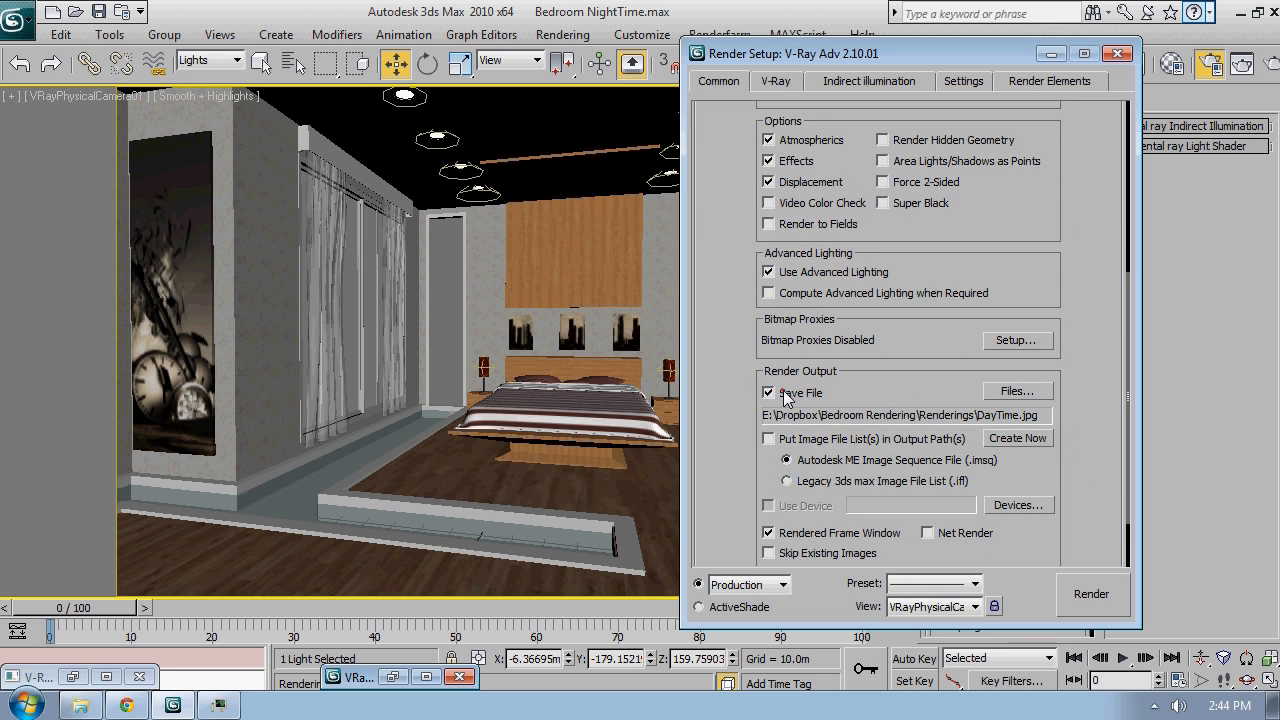
Save the render output as NightTime.jpg in Renderings with gamma override 1.6
{"action": "left_click", "coordinate": [995, 391]}
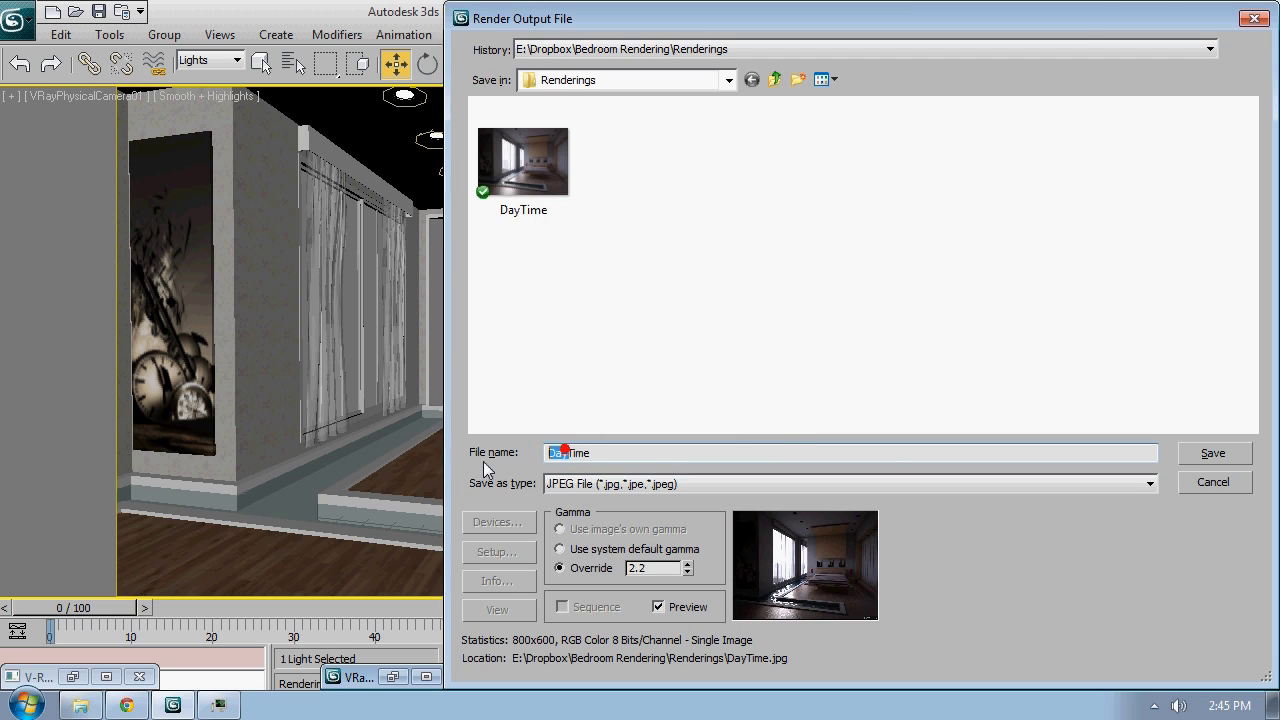
{"action": "type", "text": "Night"}
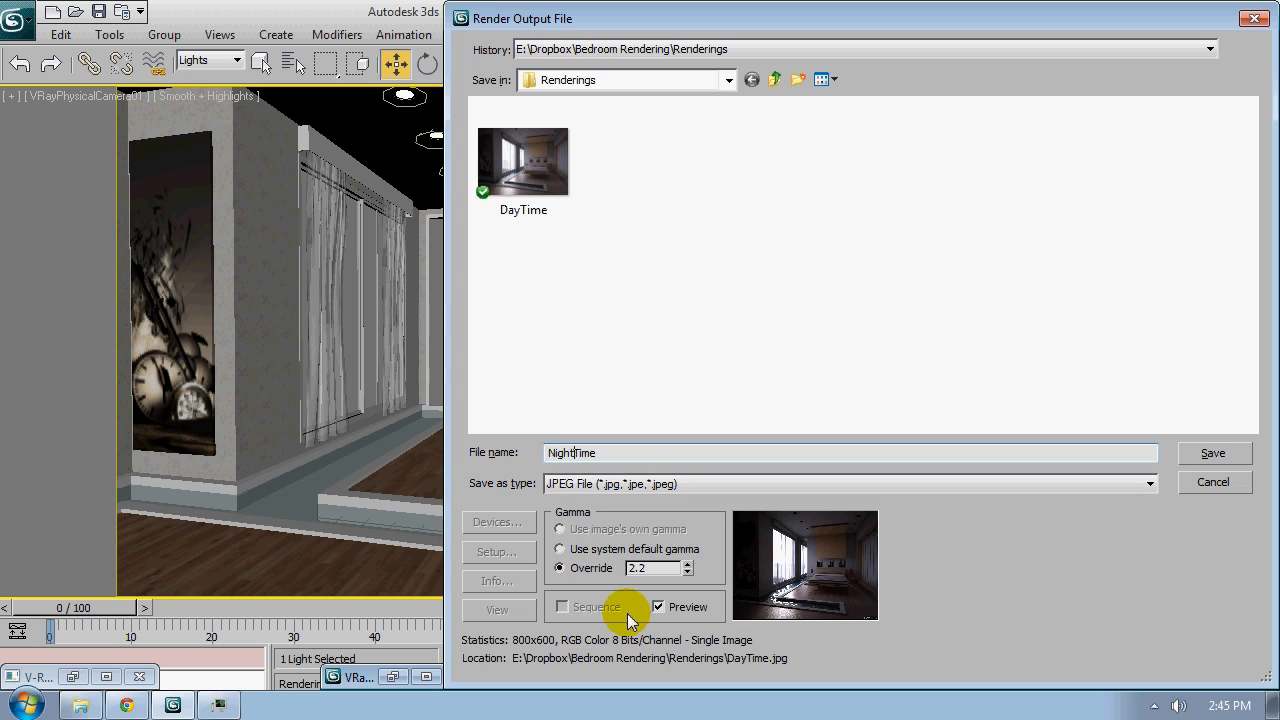
{"action": "left_click", "coordinate": [658, 567]}
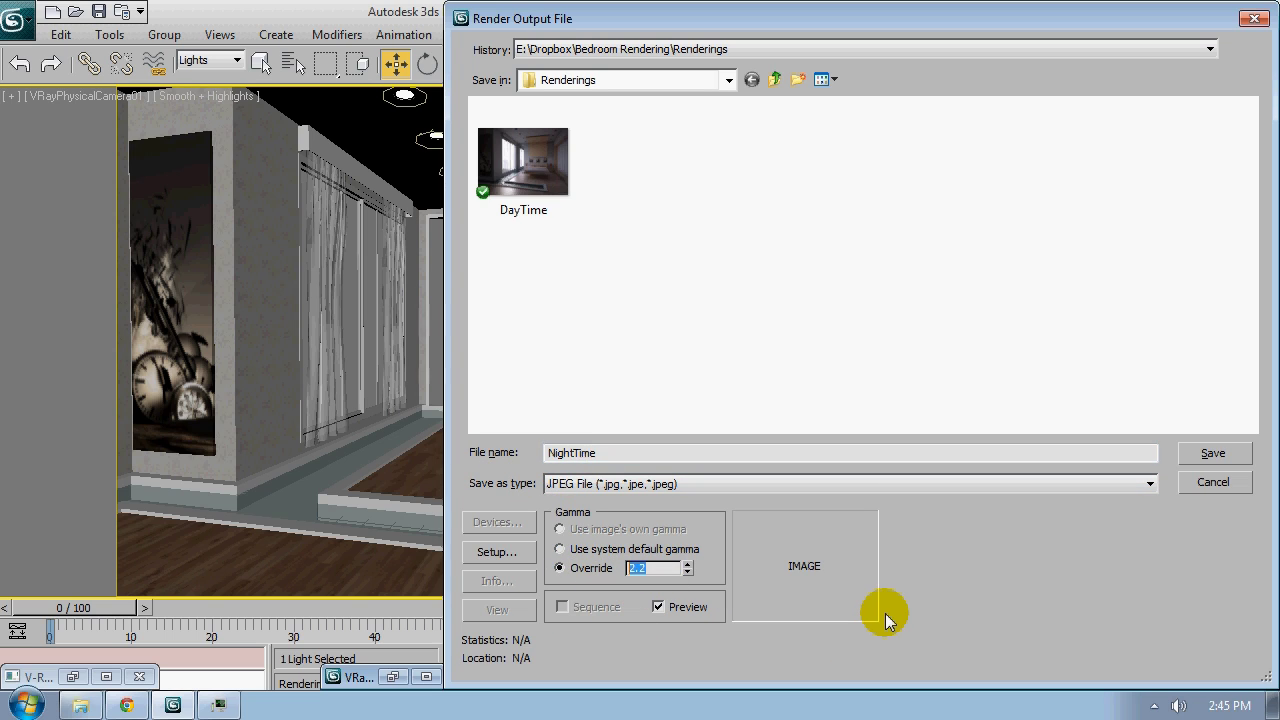
{"action": "type", "text": "10."}
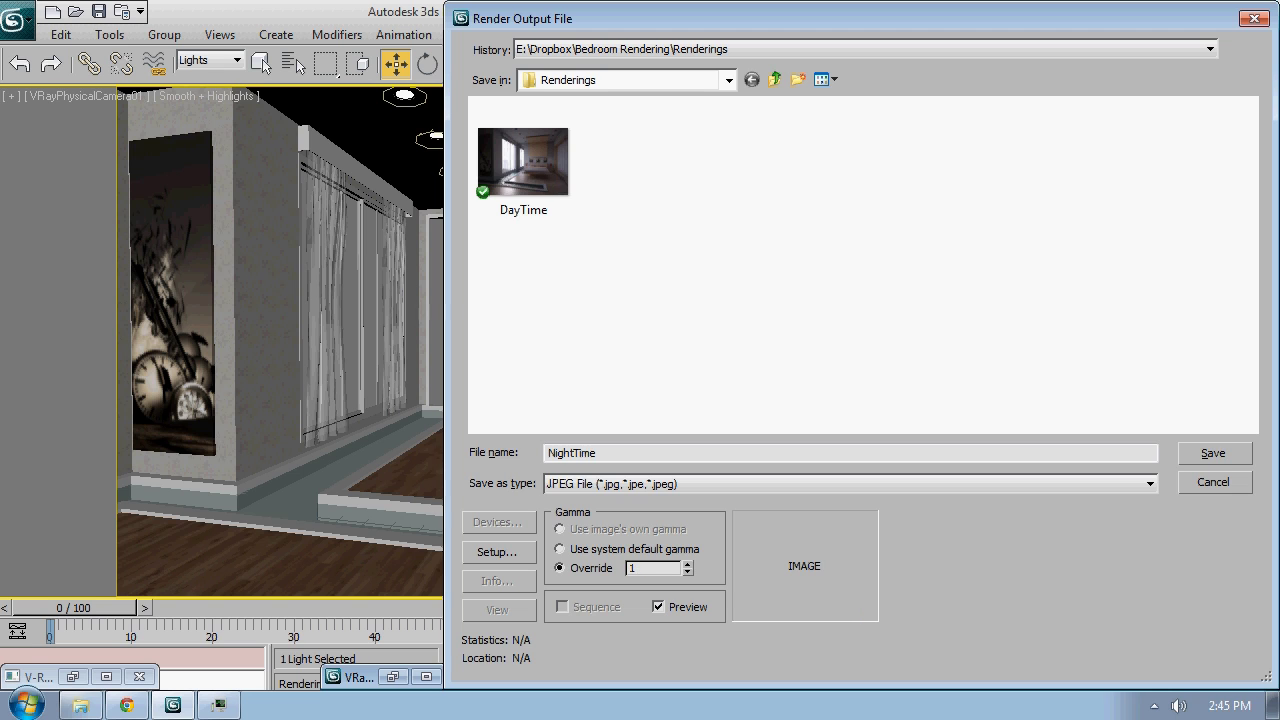
{"action": "left_click", "coordinate": [1190, 453]}
Switch the V-Ray image sampler type from Adaptive subdivision to Adaptive DMC
{"action": "scroll", "coordinate": [723, 163], "scroll_direction": "up", "scroll_amount": 6}
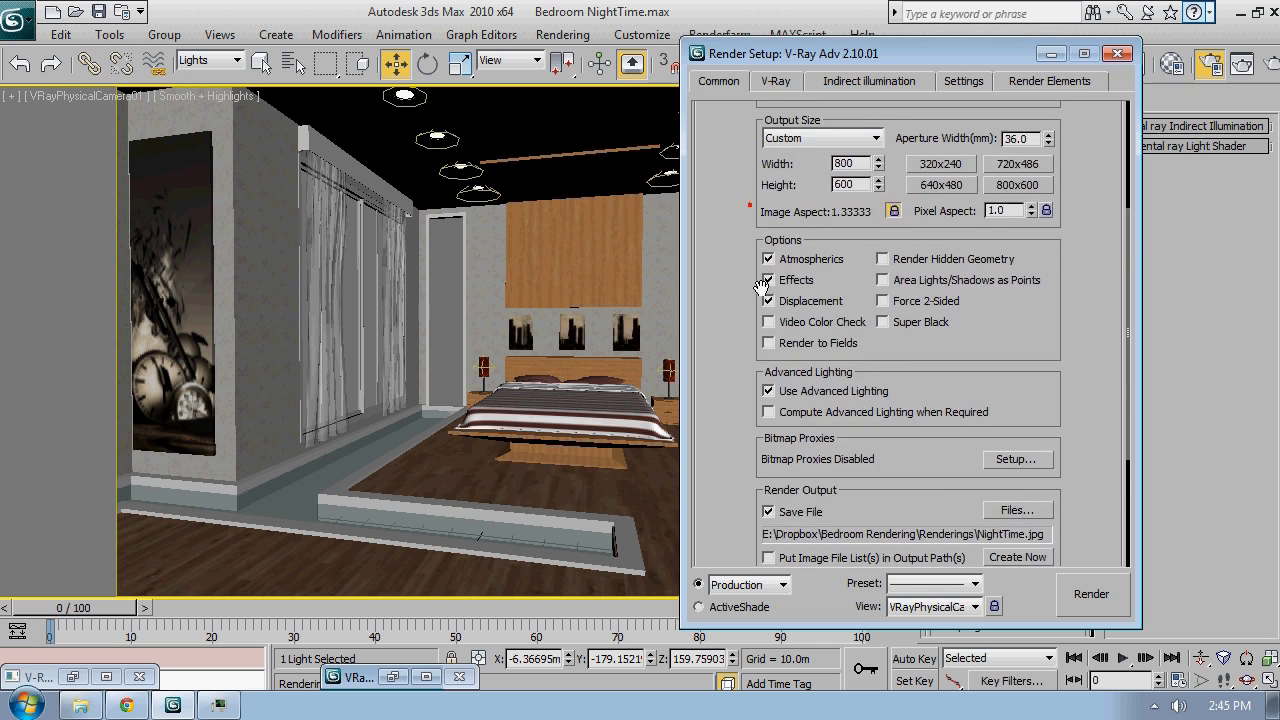
{"action": "left_click", "coordinate": [765, 84]}
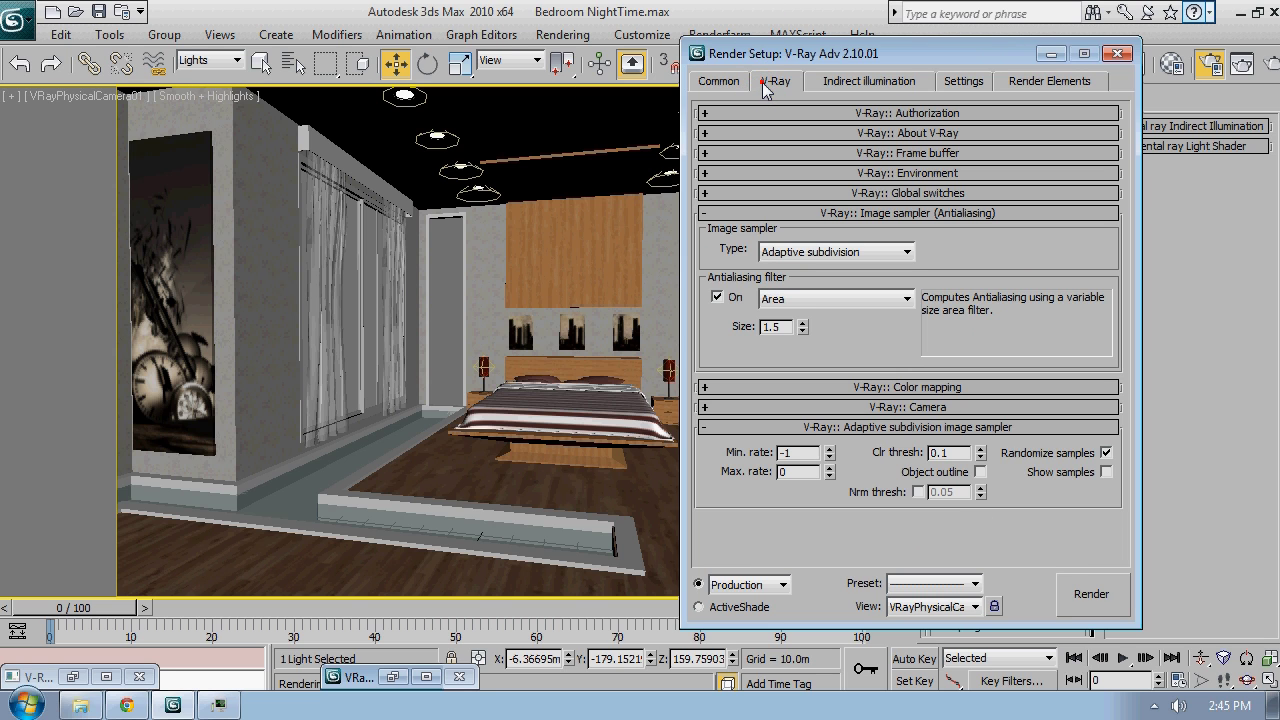
{"action": "left_click", "coordinate": [820, 252]}
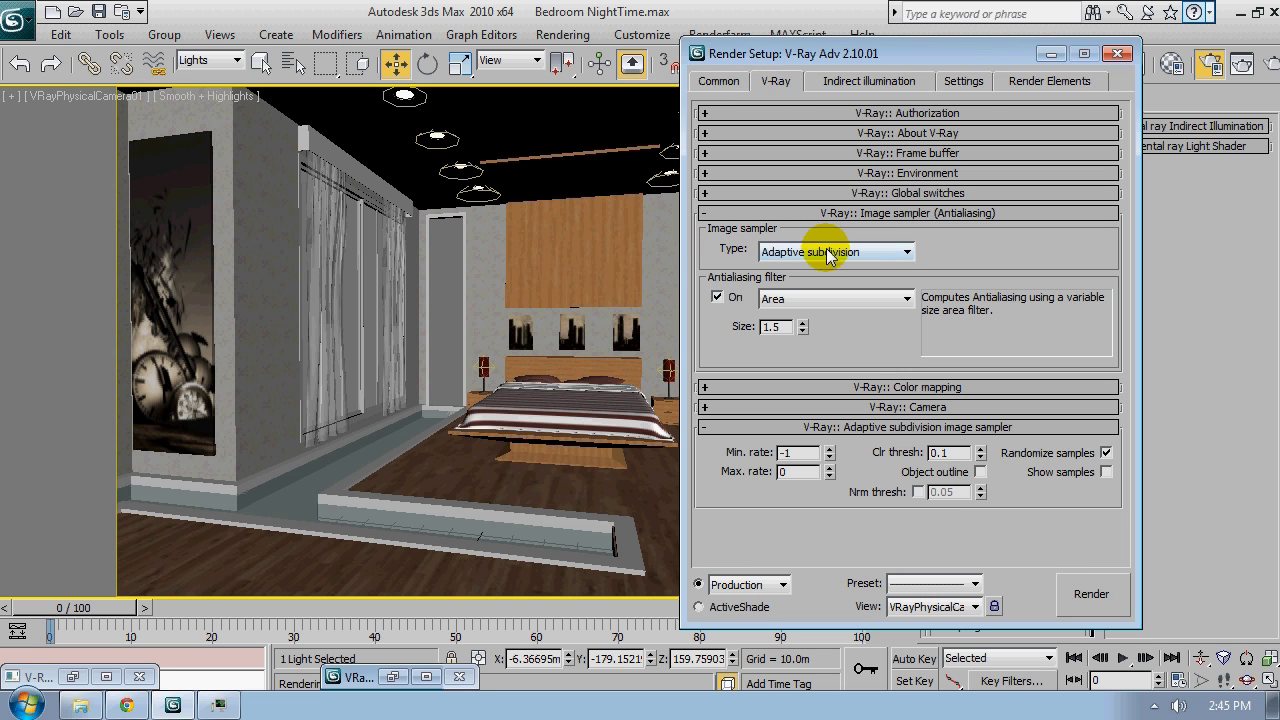
{"action": "left_click", "coordinate": [845, 253]}
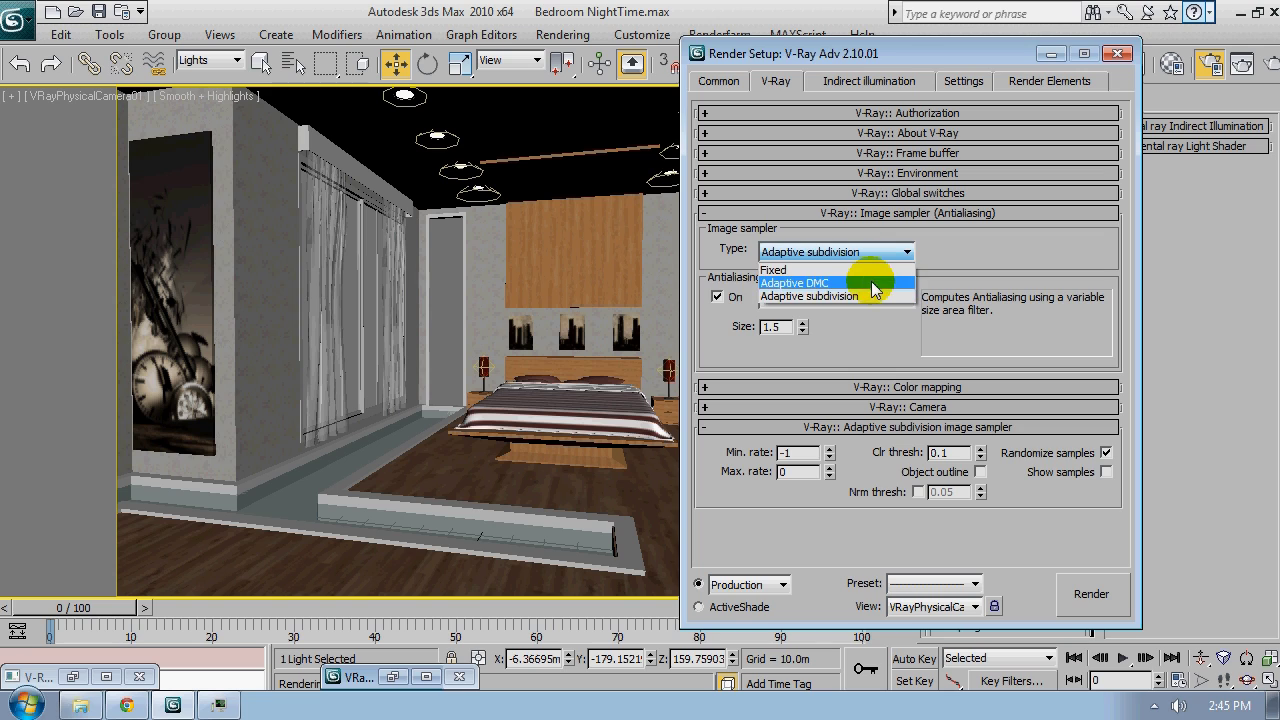
{"action": "left_click", "coordinate": [868, 284]}
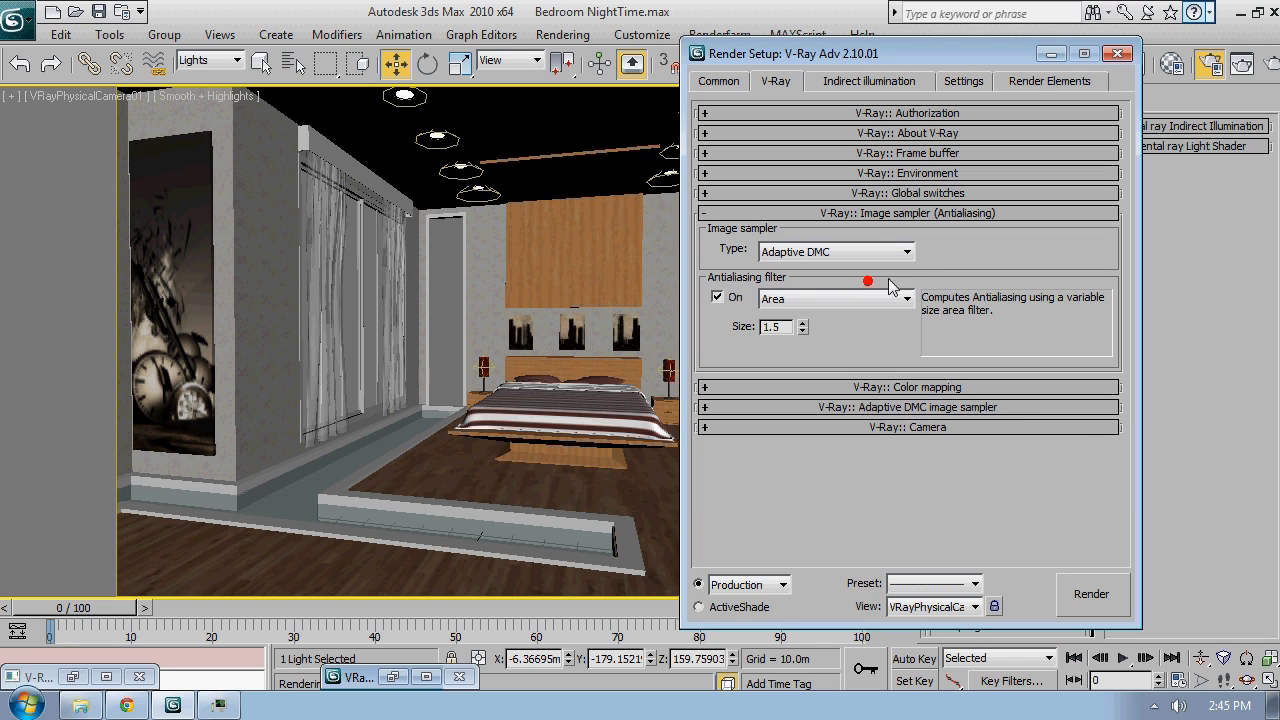
Review the Adaptive DMC settings (Min subdivs 1, Max subdivs 4) and collapse the sampler rollouts
{"action": "left_click", "coordinate": [936, 408]}
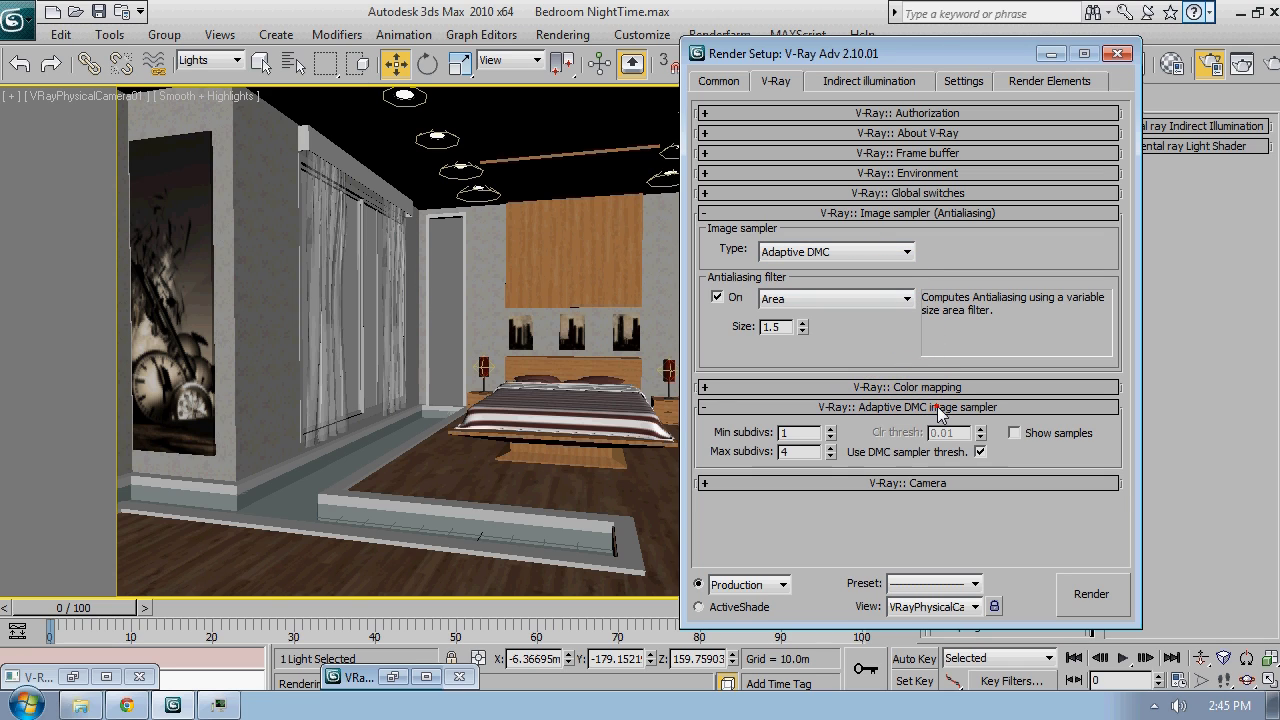
{"action": "left_click", "coordinate": [784, 433]}
{"action": "left_click", "coordinate": [950, 214]}
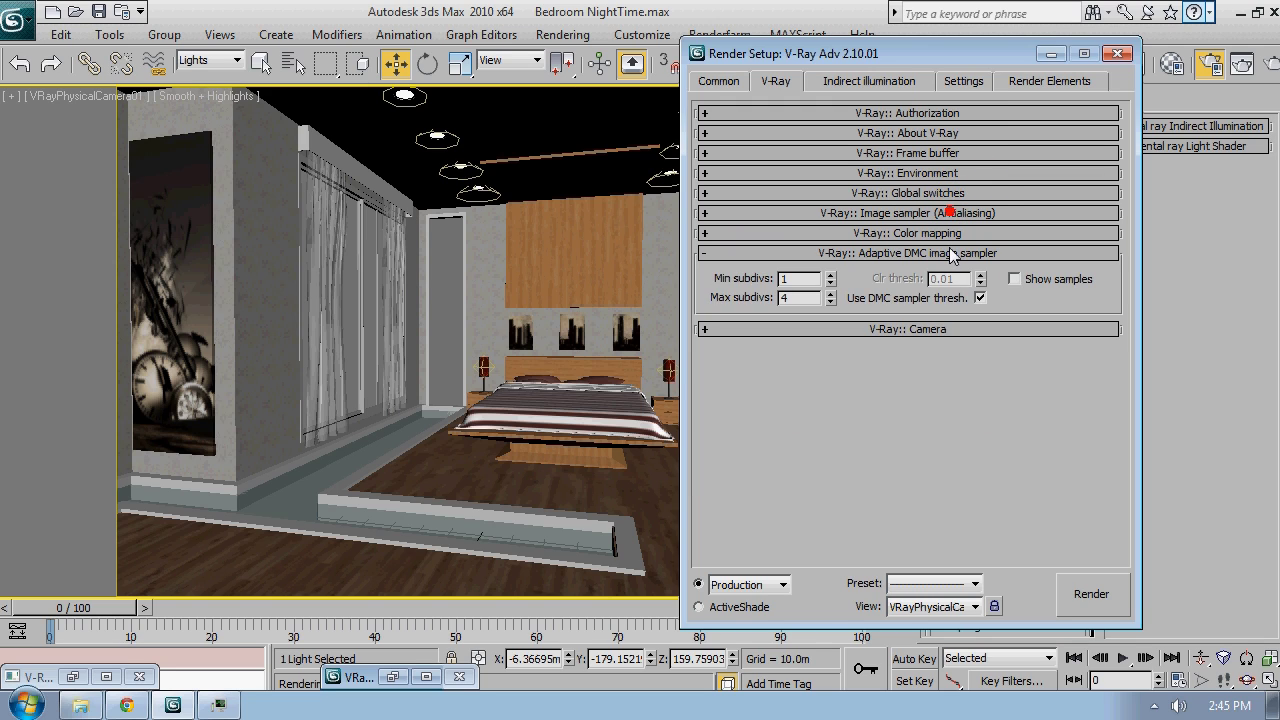
{"action": "left_click", "coordinate": [952, 254]}
{"action": "left_click", "coordinate": [877, 80]}
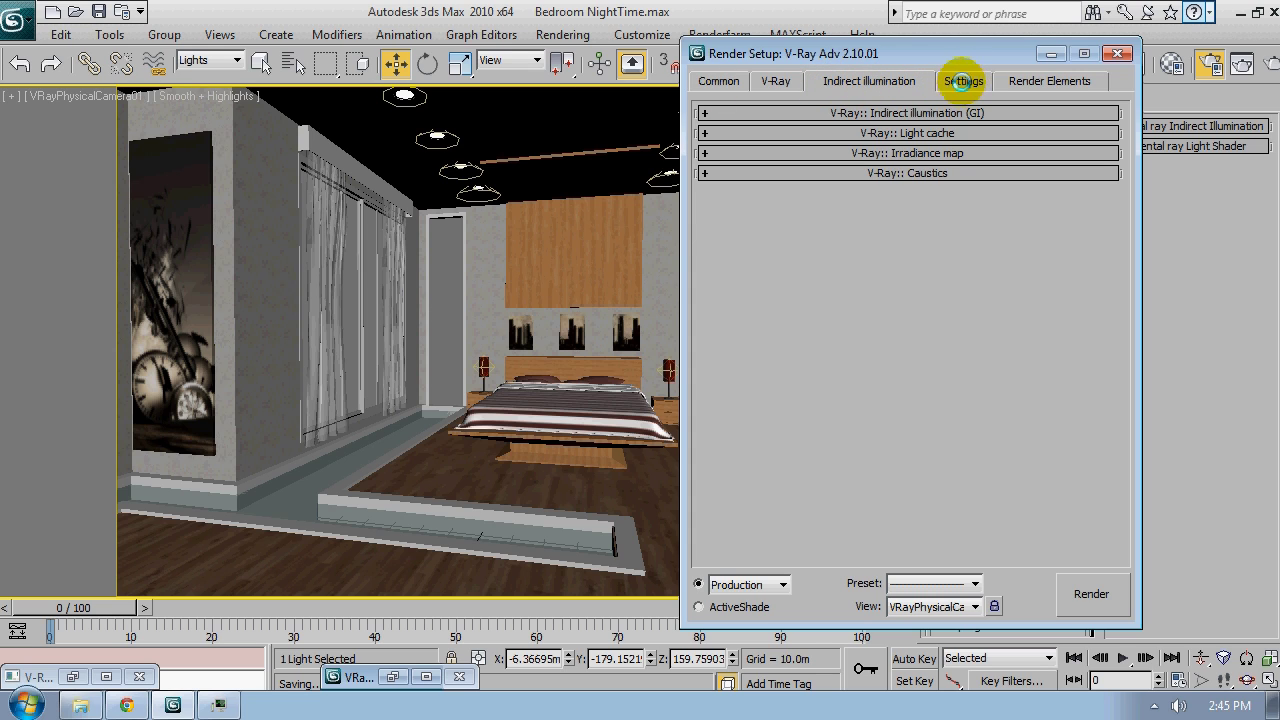
In the DMC sampler, set Min samples to 60 and Global subdivs multiplier to 2.0
{"action": "left_click", "coordinate": [964, 84]}
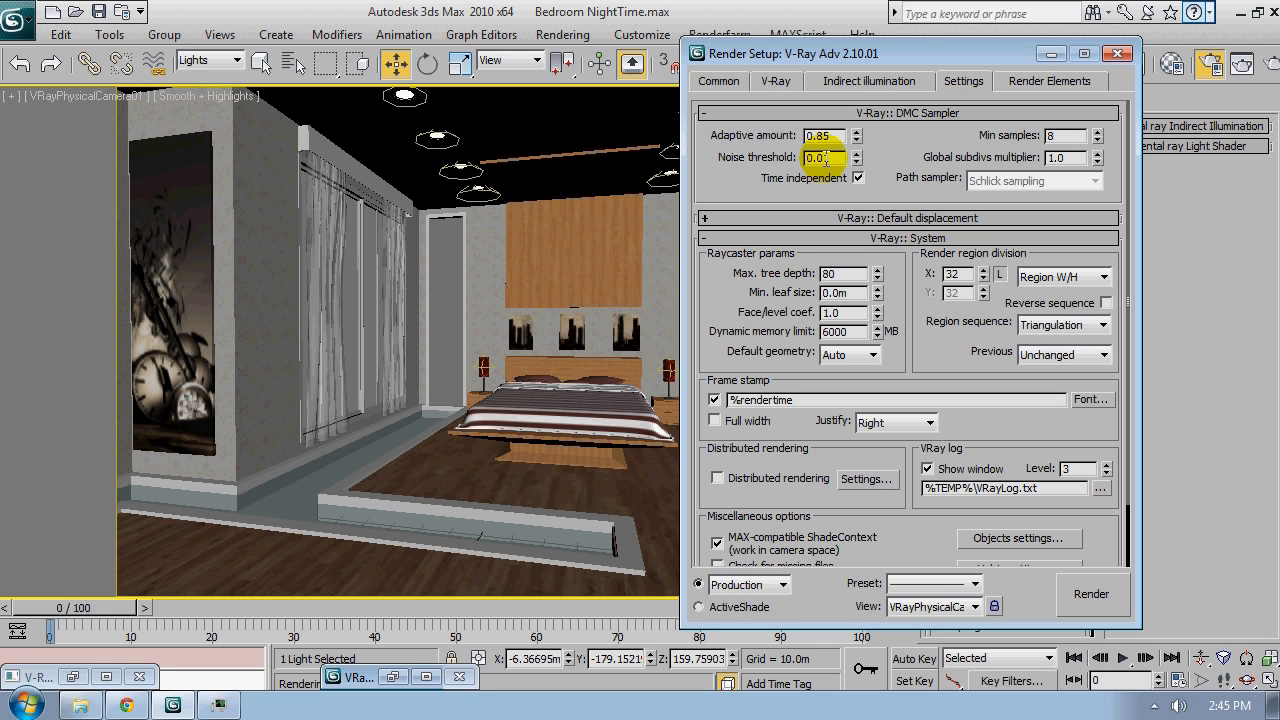
{"action": "left_click", "coordinate": [895, 246]}
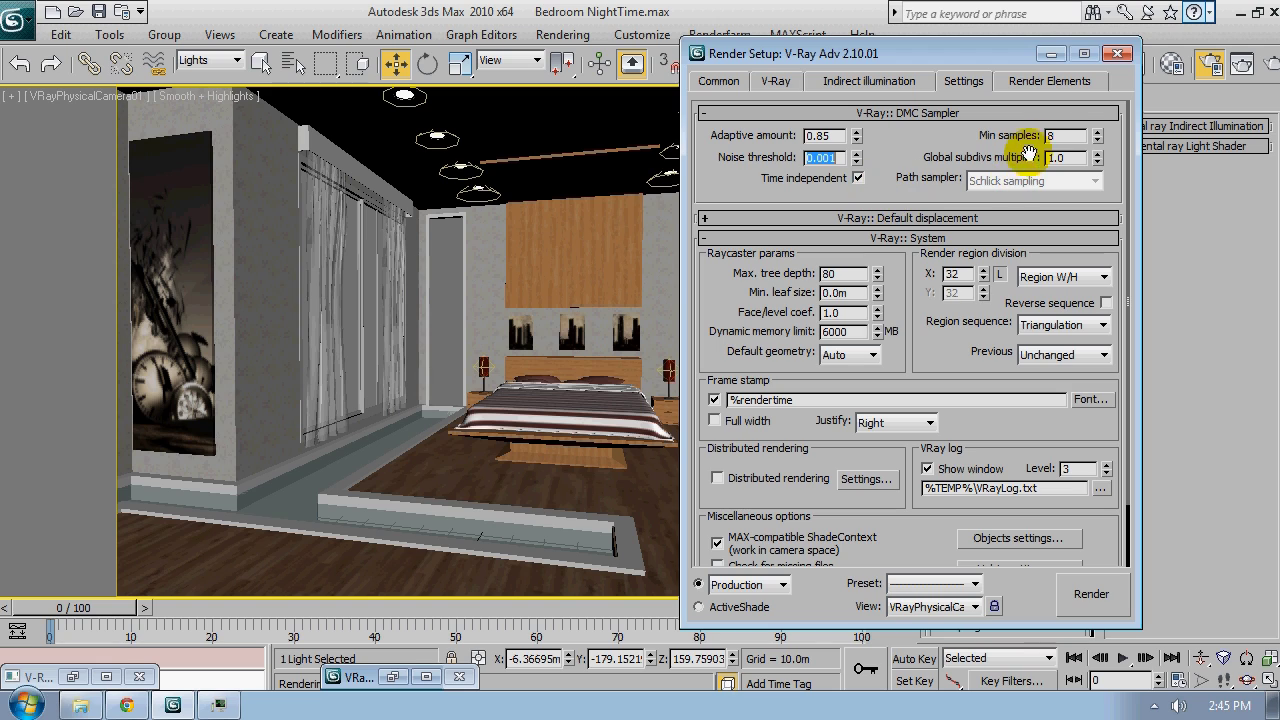
{"action": "left_click", "coordinate": [1060, 135]}
{"action": "type", "text": "60"}
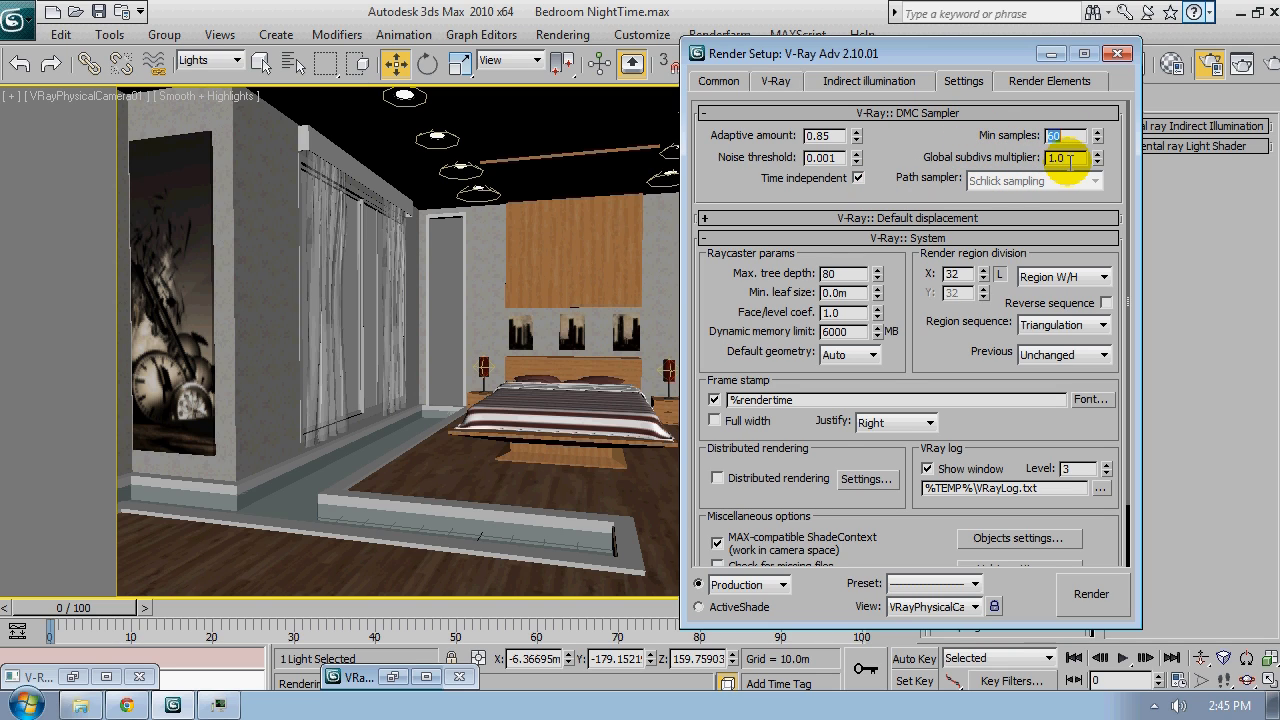
{"action": "left_click", "coordinate": [1070, 160]}
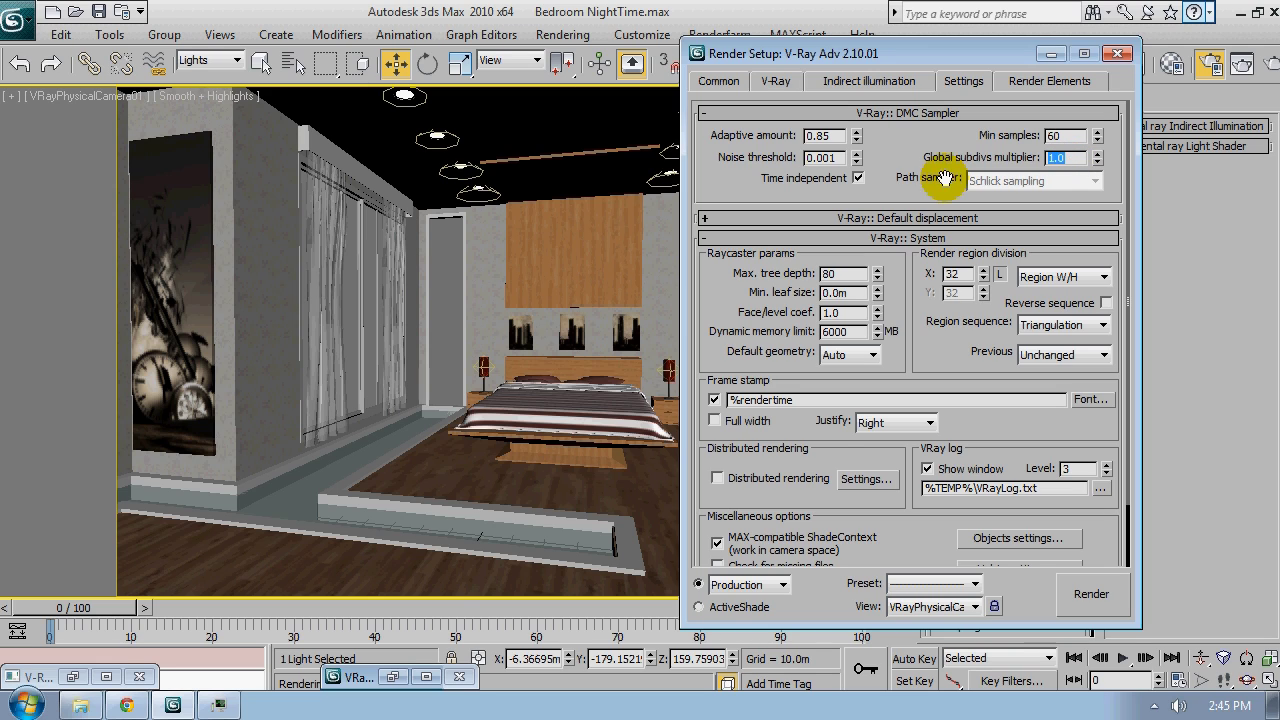
{"action": "type", "text": "2"}
{"action": "key", "text": "Return"}
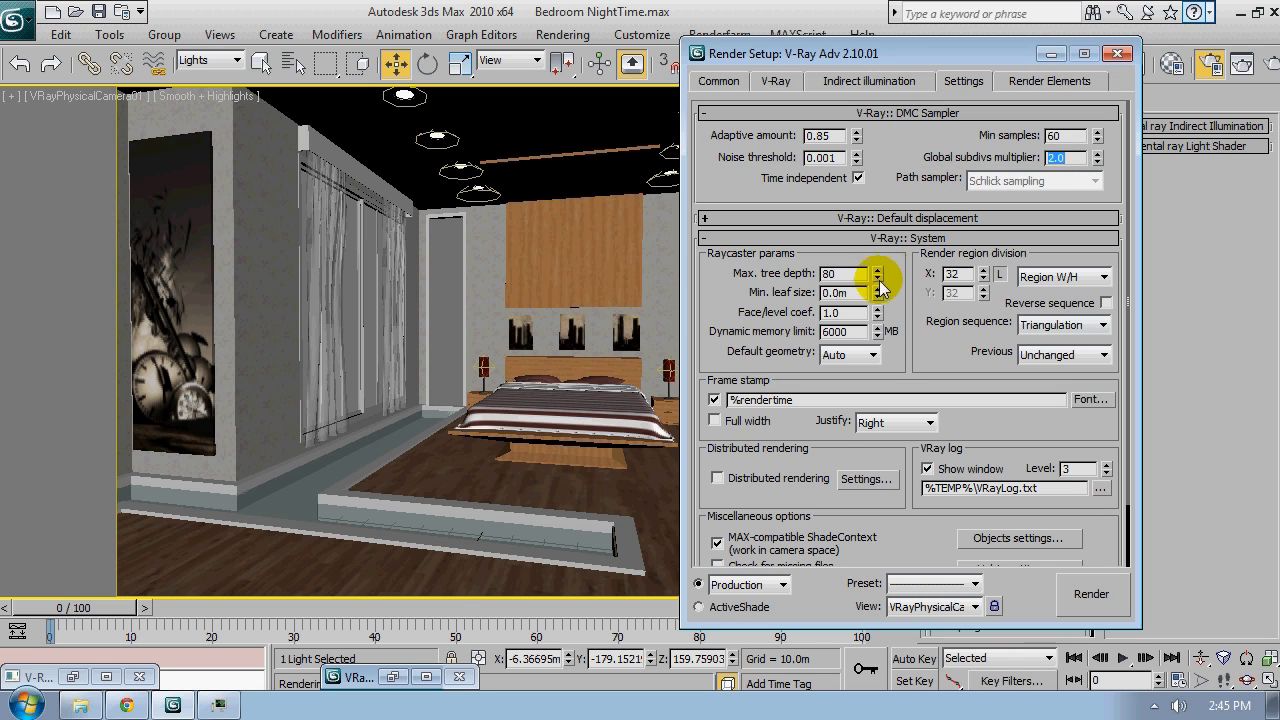
Enlarge the render region size to 64 pixels
{"action": "double_click", "coordinate": [951, 274]}
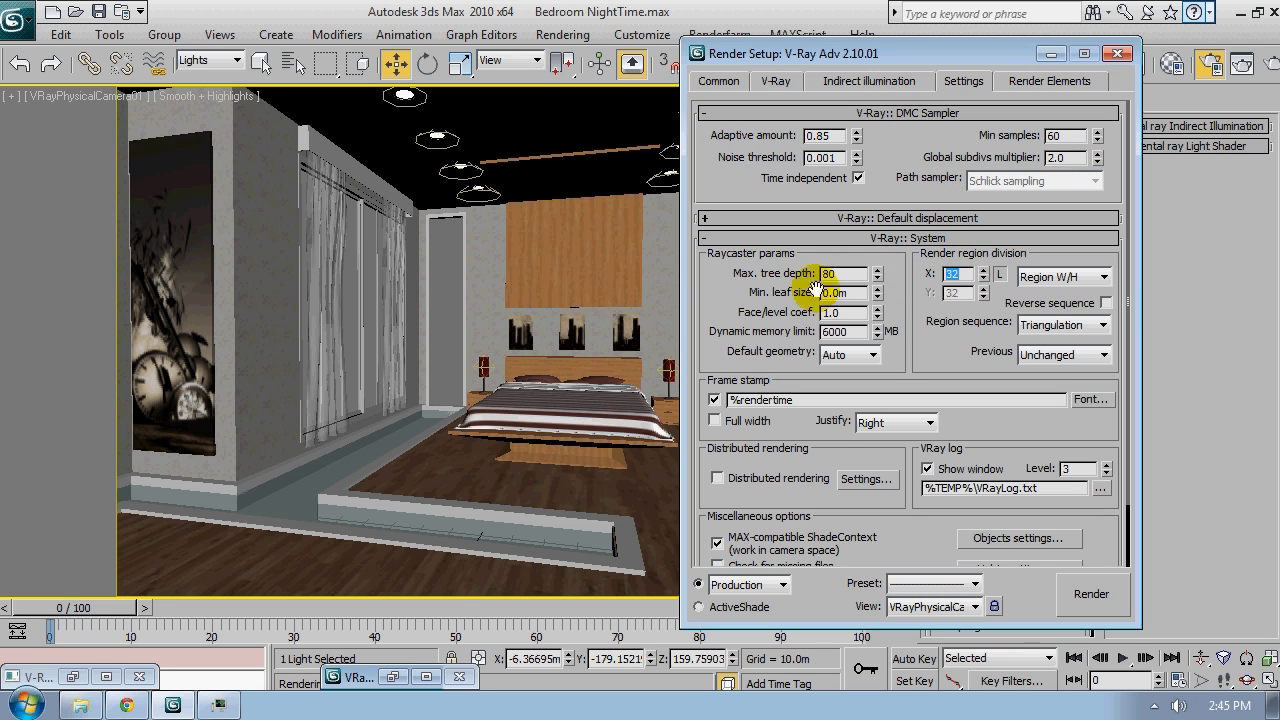
{"action": "type", "text": "64"}
{"action": "key", "text": "Return"}
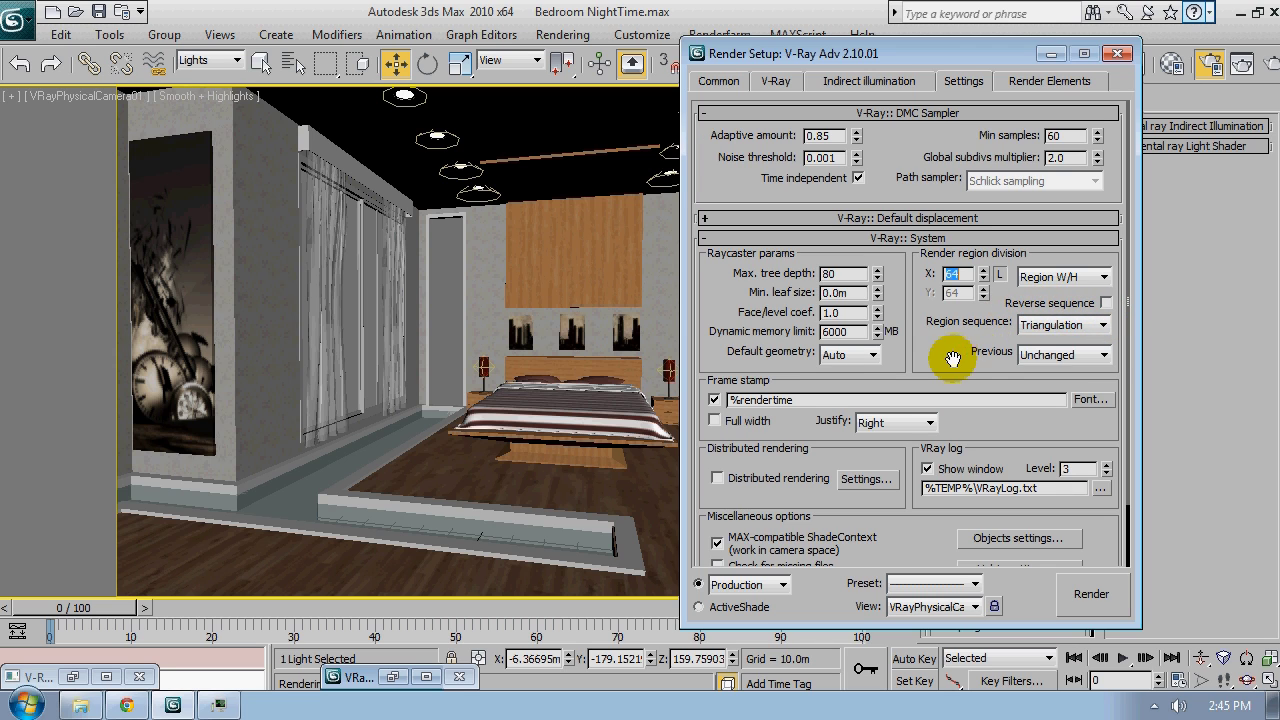
{"action": "left_click_drag", "start_coordinate": [943, 357], "coordinate": [940, 308]}
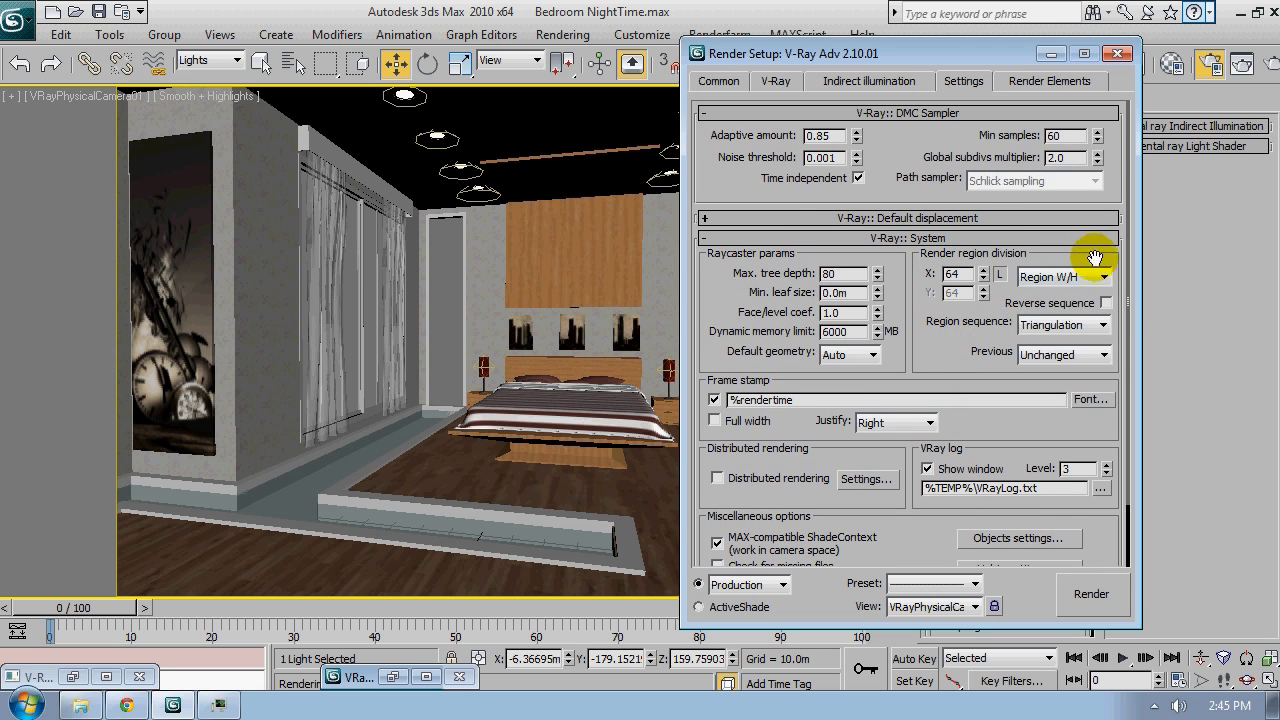
{"action": "left_click_drag", "start_coordinate": [893, 57], "coordinate": [763, 49]}
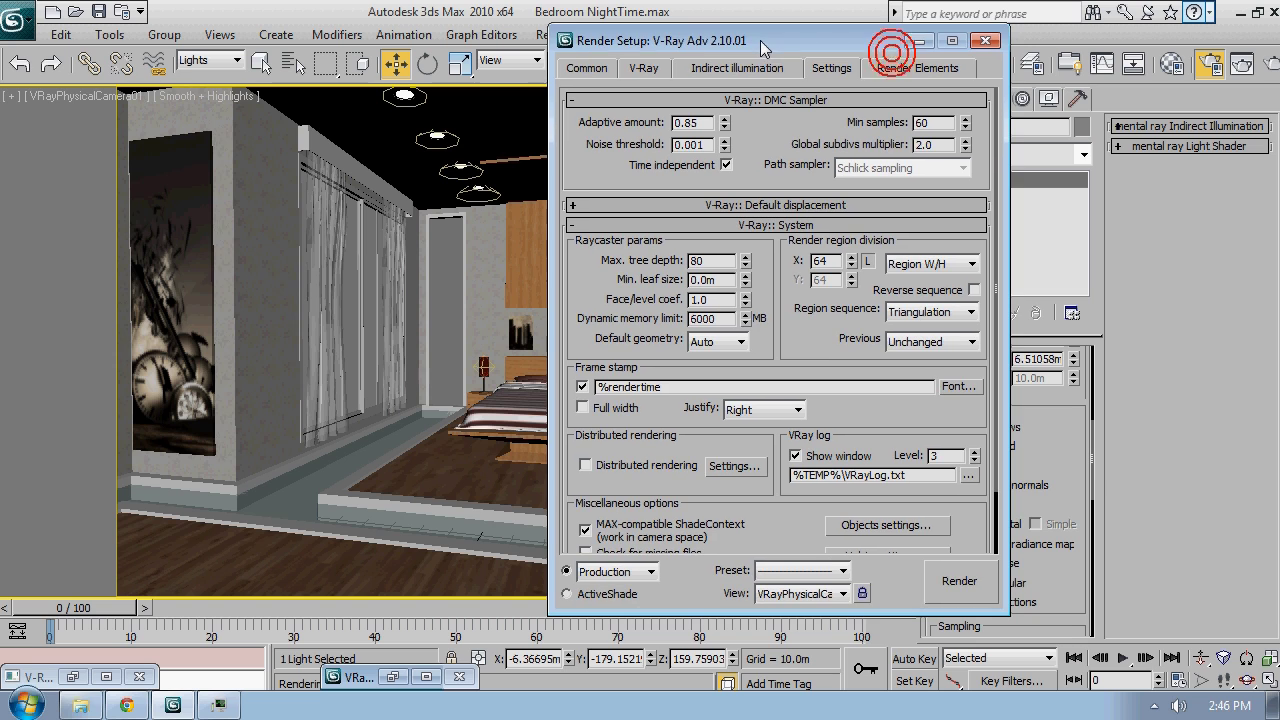
Render the night-time bedroom with the tightened DMC settings and shift the frame buffer window left
{"action": "left_click", "coordinate": [959, 585]}
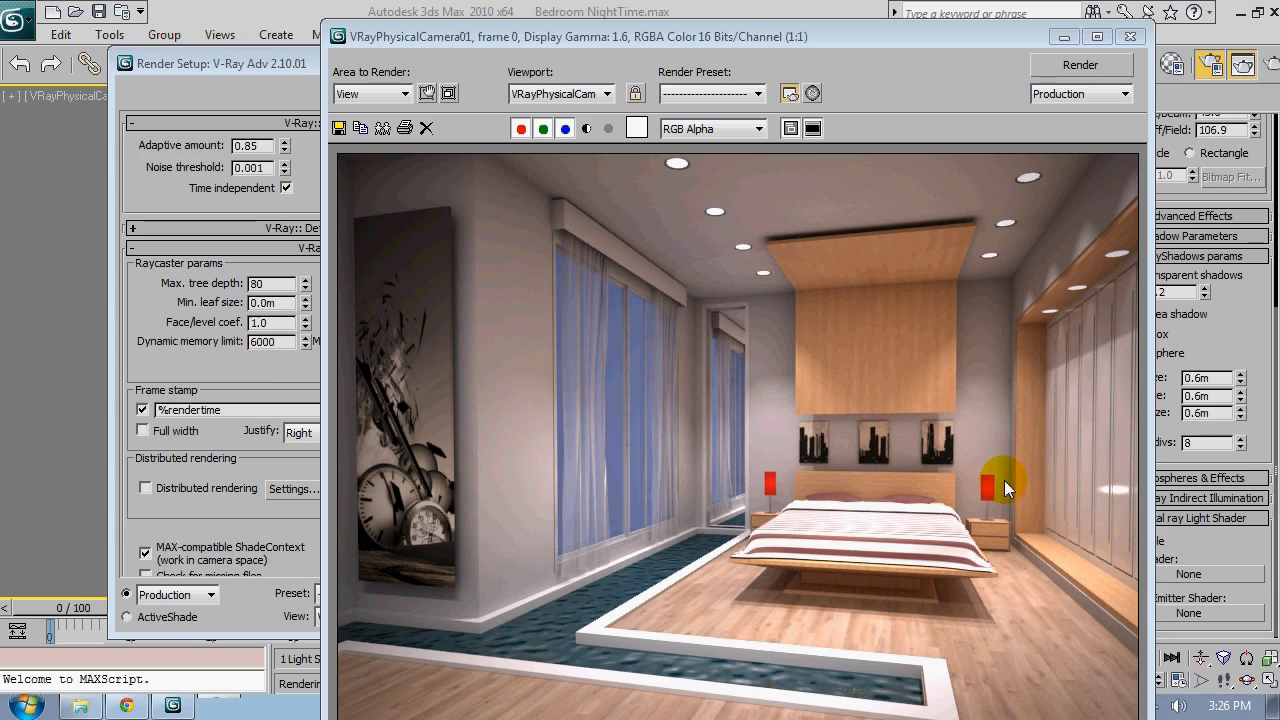
{"action": "left_click_drag", "start_coordinate": [864, 43], "coordinate": [703, 37]}
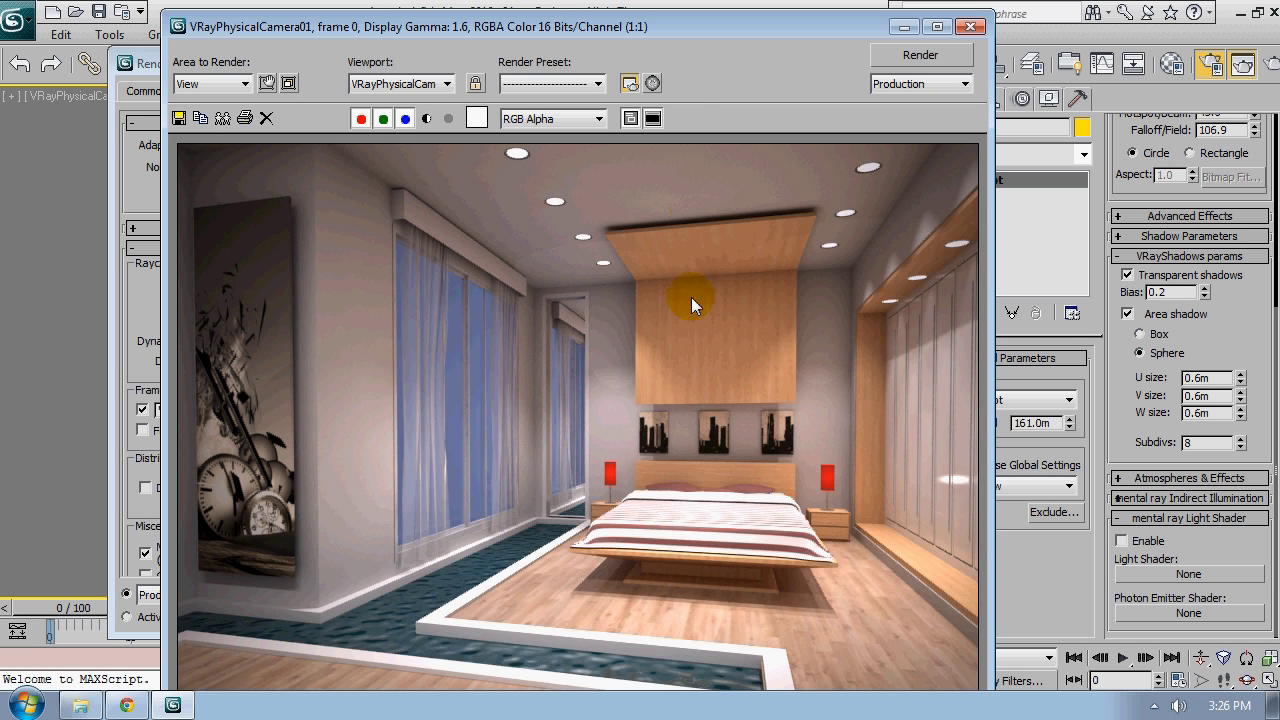
{"action": "left_click_drag", "start_coordinate": [727, 29], "coordinate": [695, 27]}
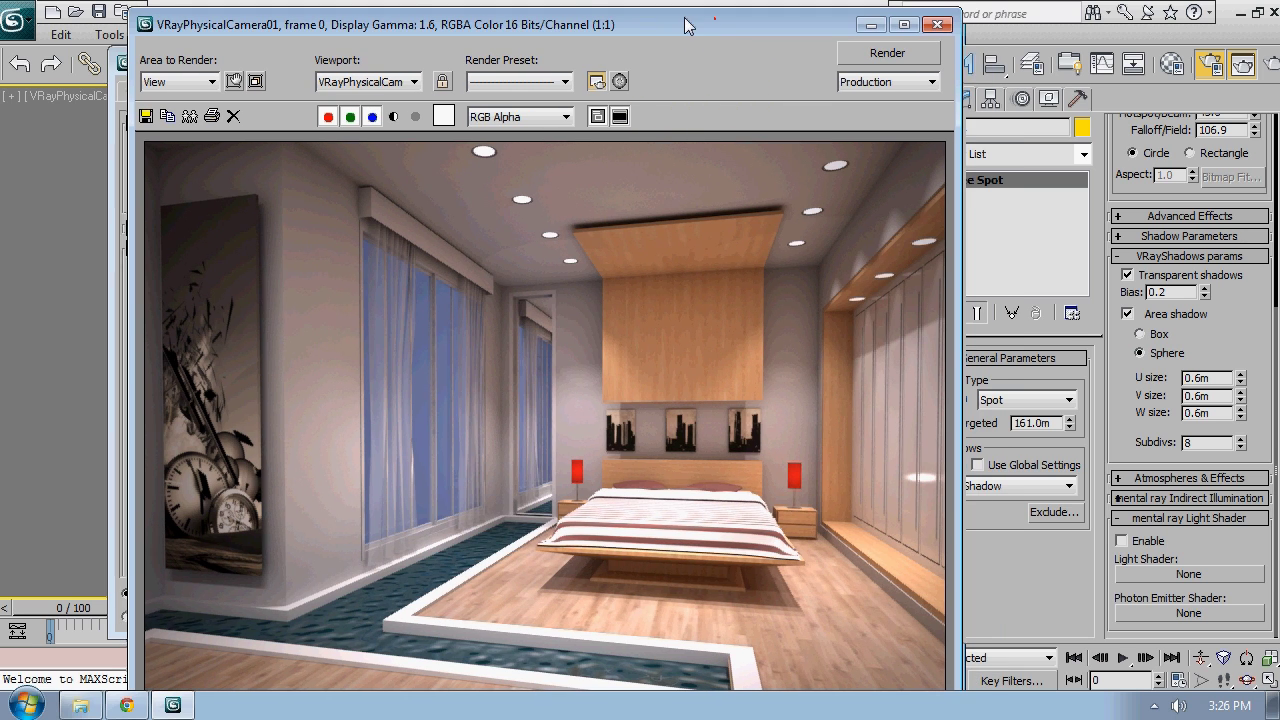